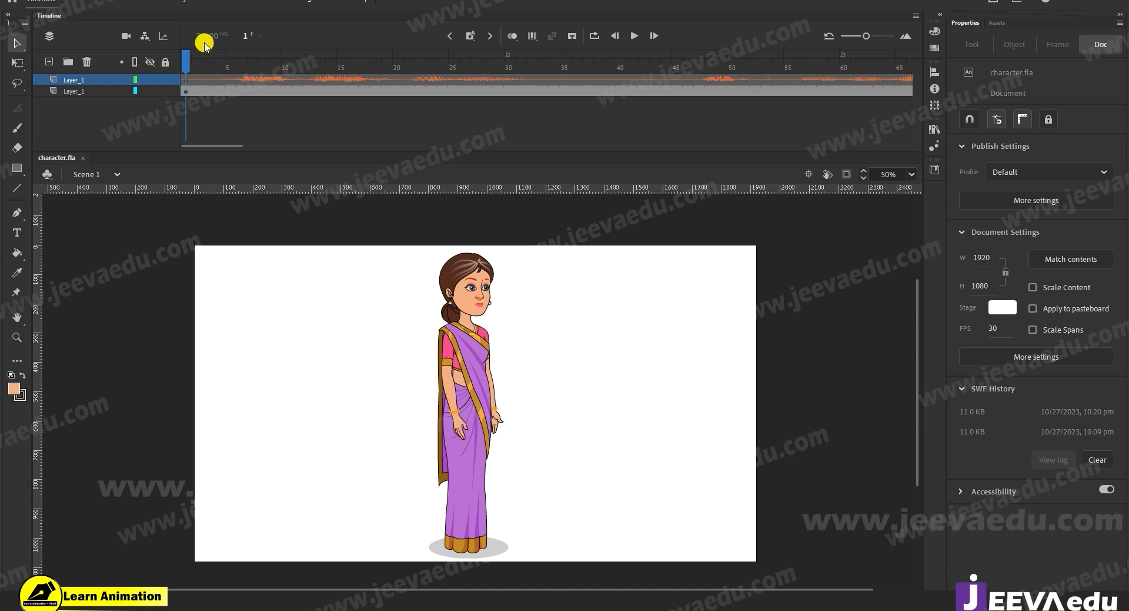
# Step: Examine the character's face, saree and hands up close at frame 11
pyautogui.click(296, 68)
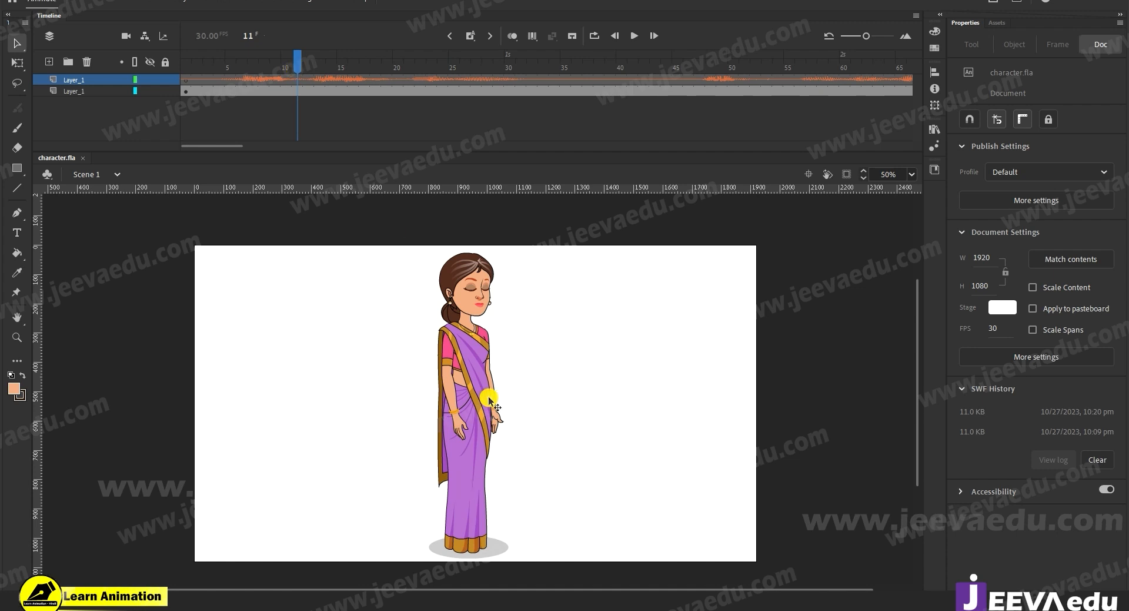
pyautogui.click(456, 418)
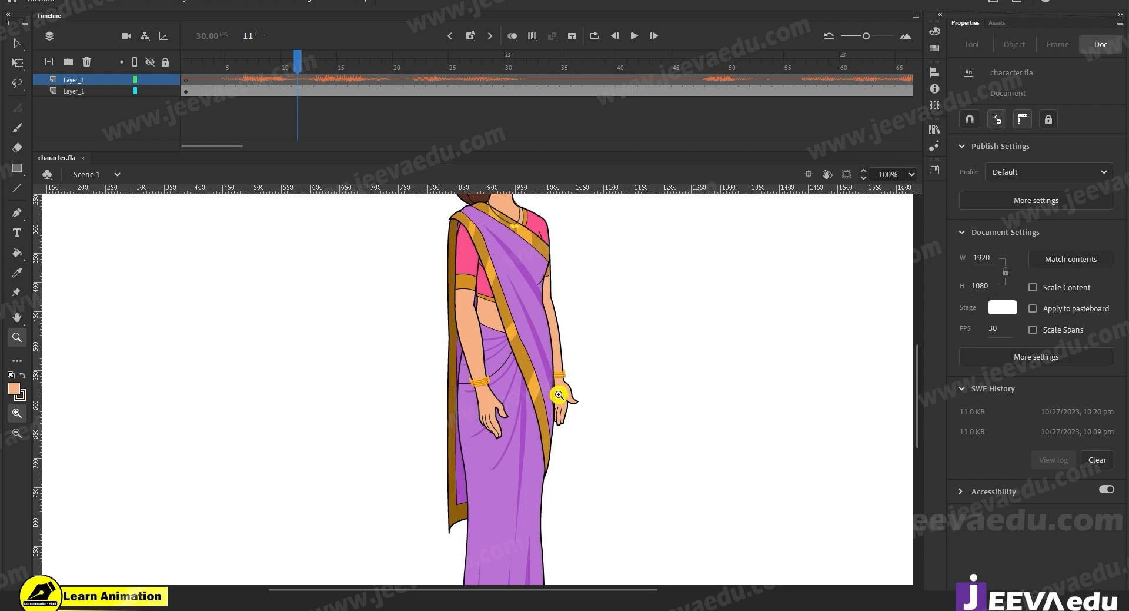
pyautogui.keyDown('alt'); pyautogui.click(549, 379); pyautogui.keyUp('alt')
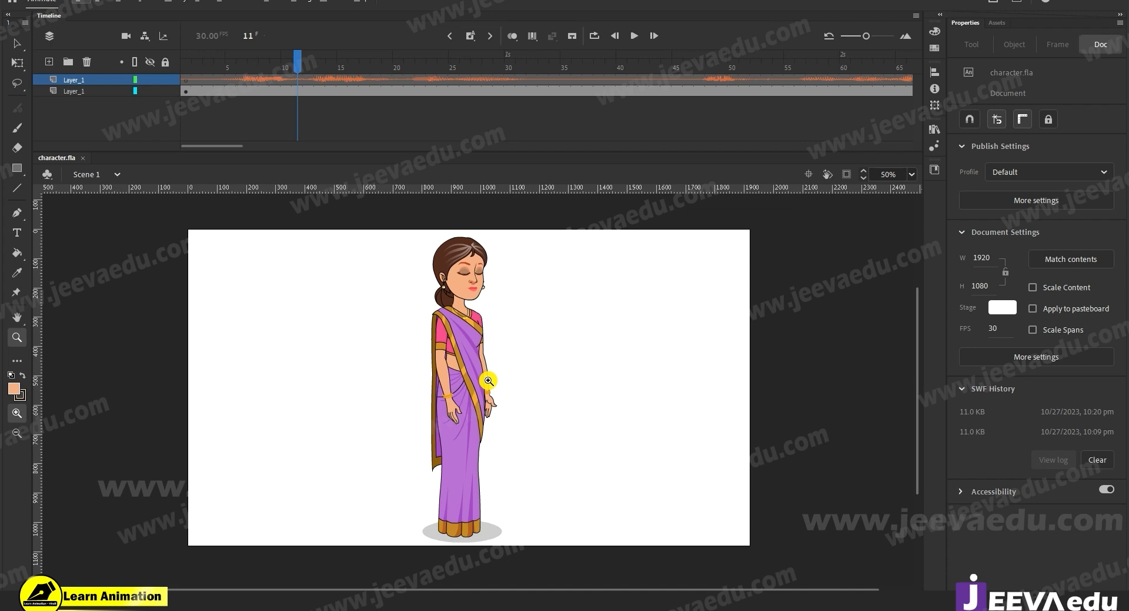
pyautogui.click(473, 336)
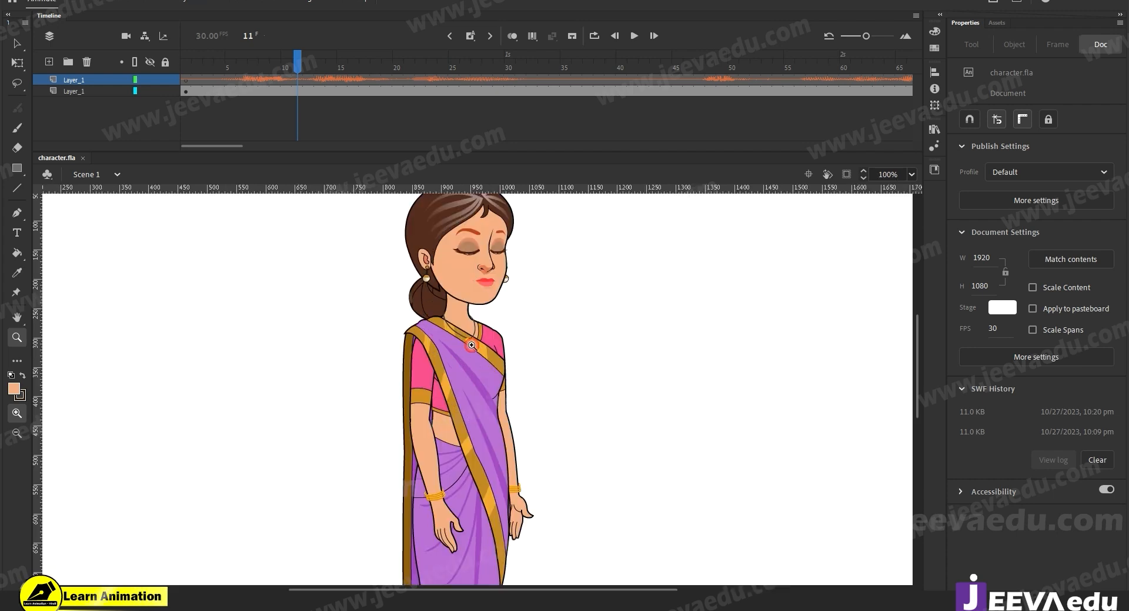
pyautogui.moveTo(582, 357); pyautogui.dragTo(575, 396)
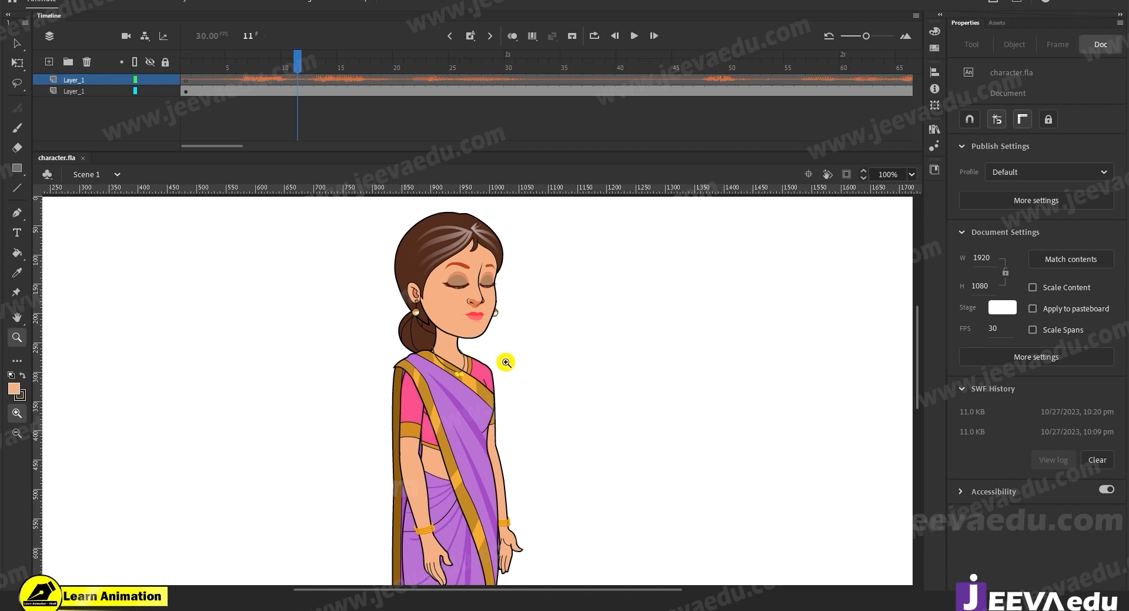
pyautogui.click(17, 43)
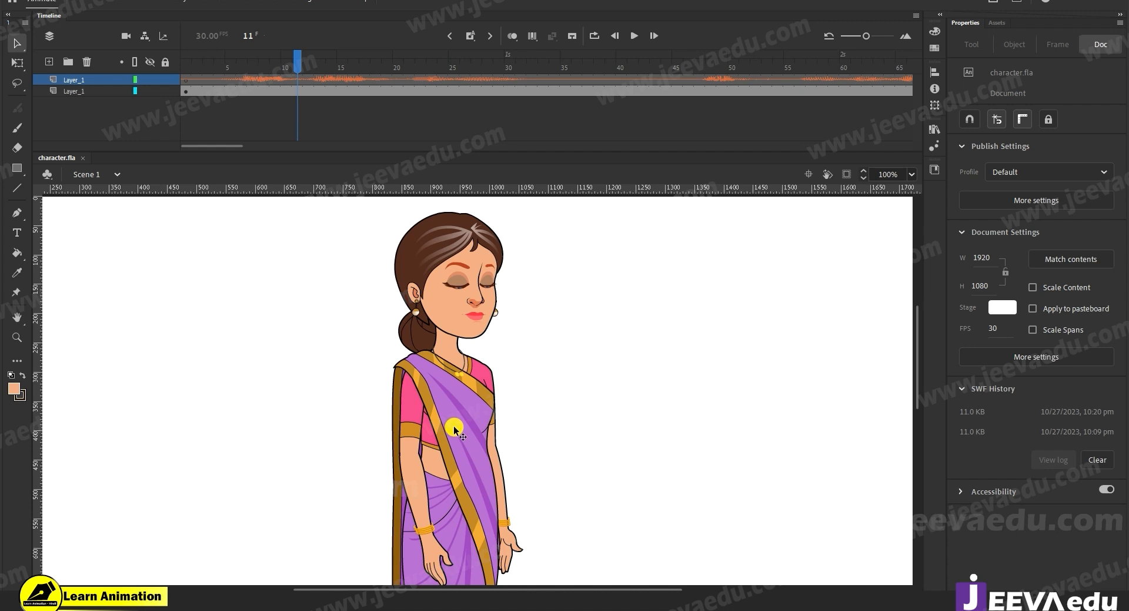
pyautogui.press('z')
pyautogui.click(465, 331)
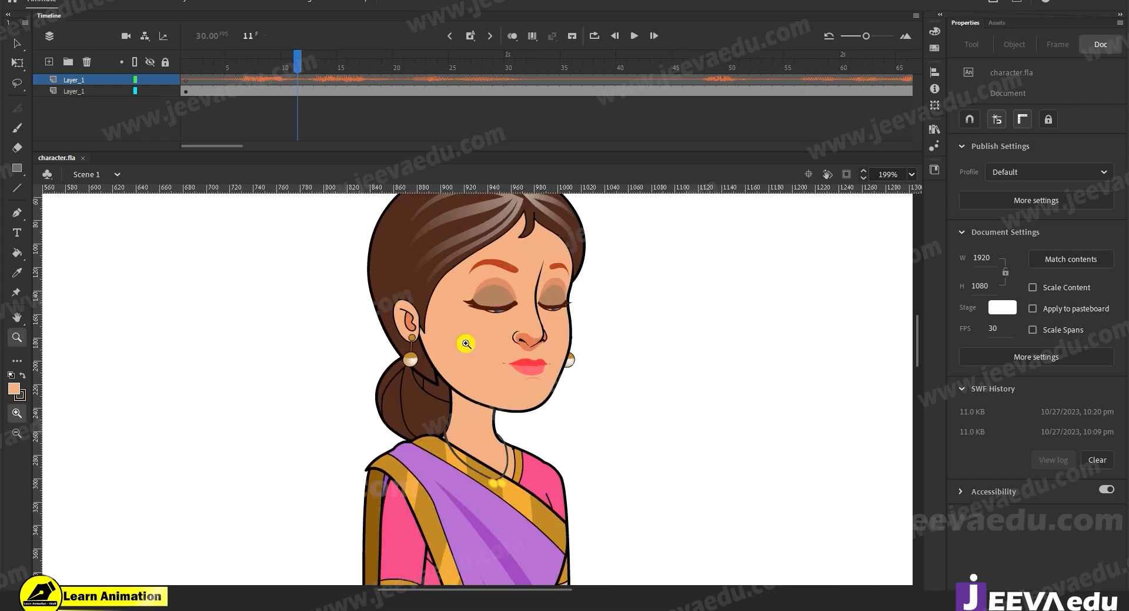
pyautogui.click(510, 348)
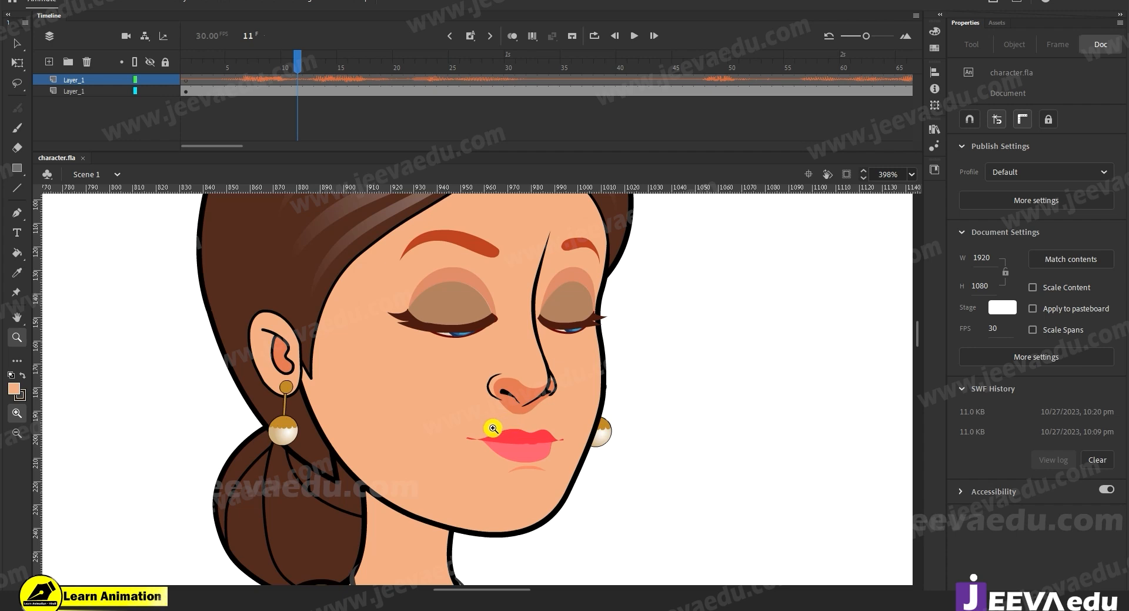
pyautogui.keyDown('alt'); pyautogui.click(442, 427); pyautogui.keyUp('alt')
pyautogui.keyDown('alt'); pyautogui.click(464, 459); pyautogui.keyUp('alt')
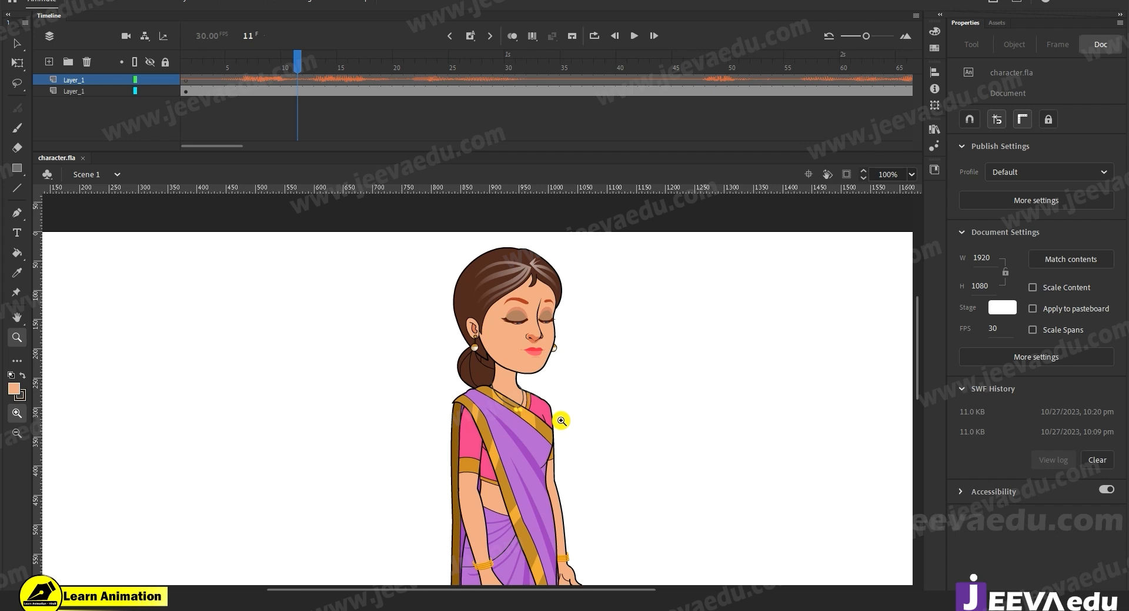
# Step: Return the playhead to frame 1 and view the whole character on the stage
pyautogui.moveTo(275, 68); pyautogui.dragTo(185, 69)
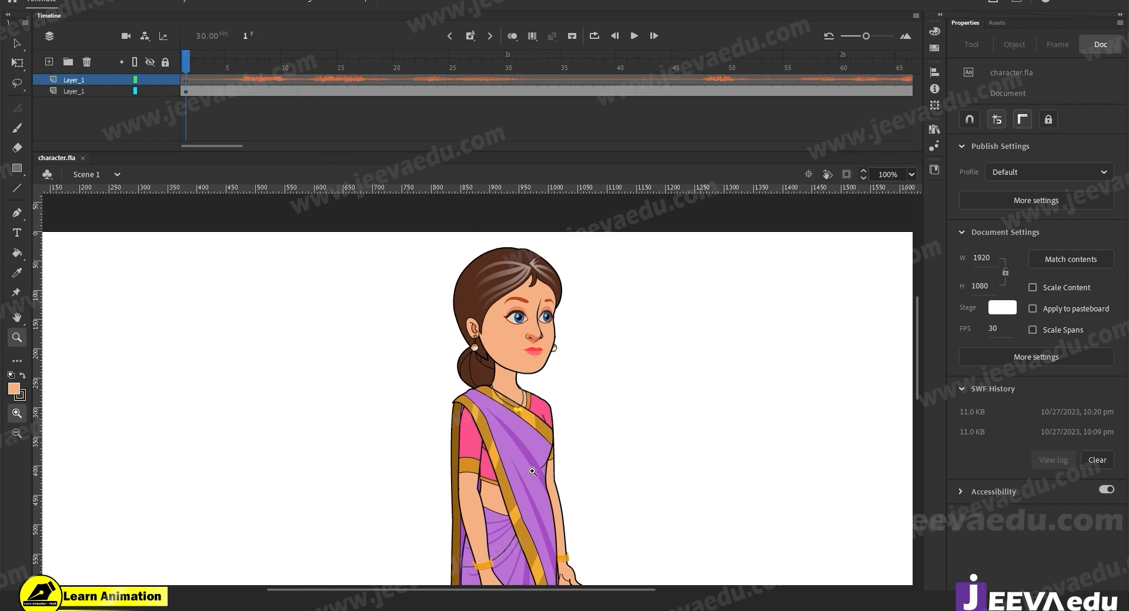
pyautogui.keyDown('alt'); pyautogui.click(520, 464); pyautogui.keyUp('alt')
pyautogui.moveTo(537, 449); pyautogui.dragTo(524, 398)
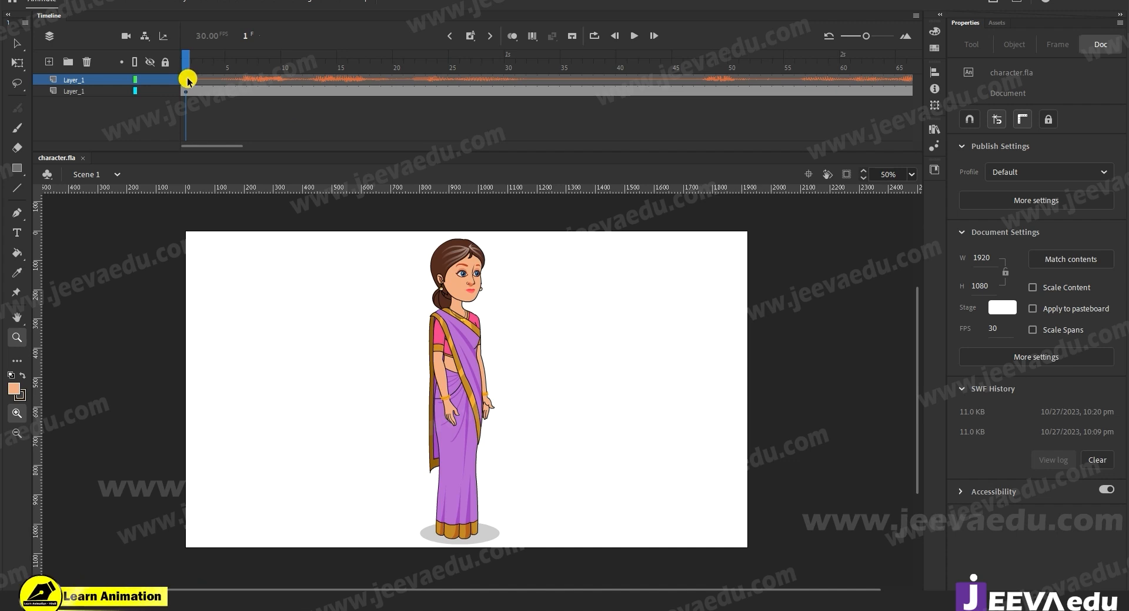
# Step: Select frame 4 of the audio layer and browse the Desktop folder for files to import to the library
pyautogui.click(217, 80)
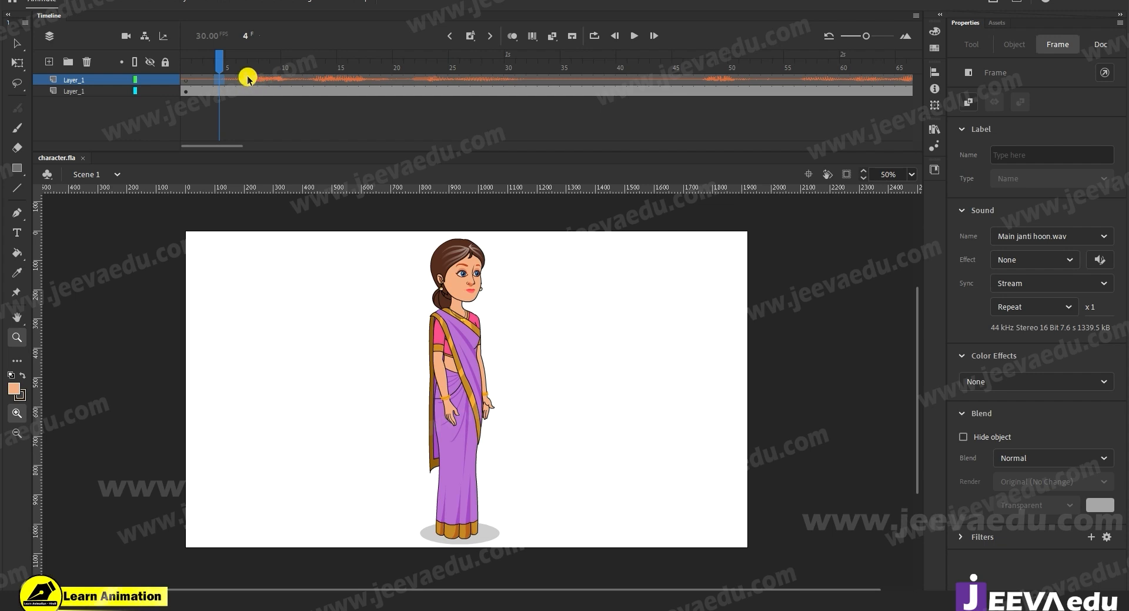
pyautogui.click(83, 3)
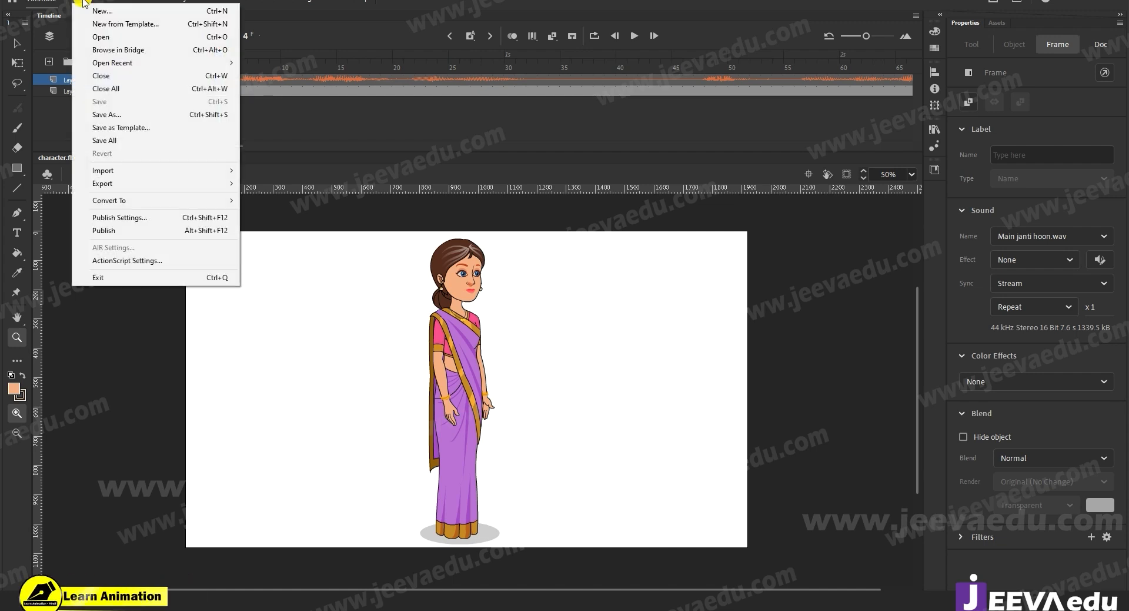
pyautogui.moveTo(118, 175)
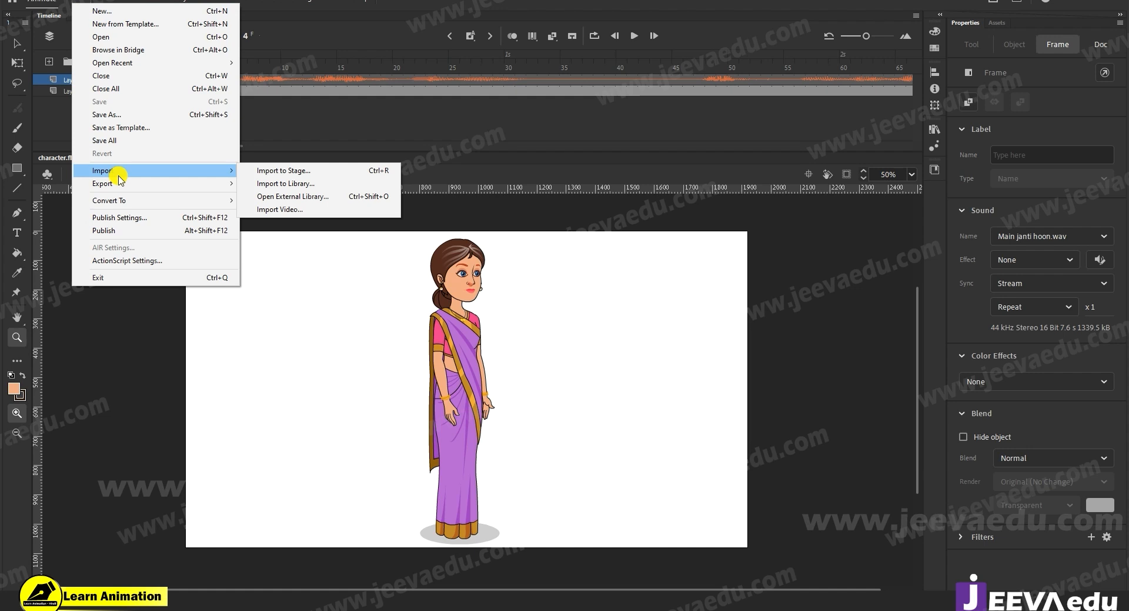
pyautogui.click(302, 185)
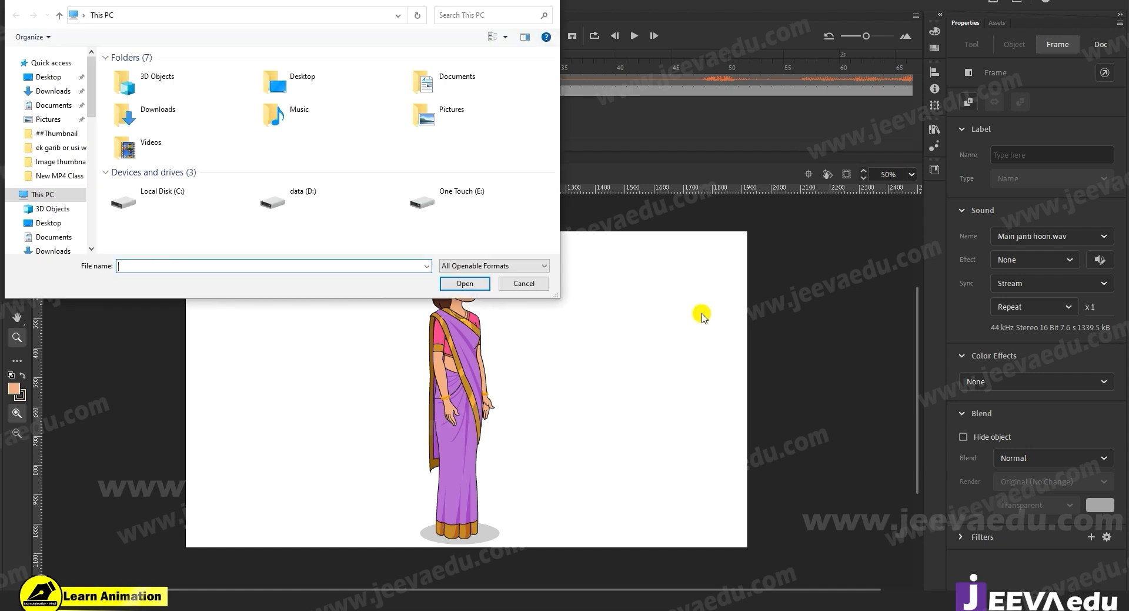
pyautogui.click(41, 78)
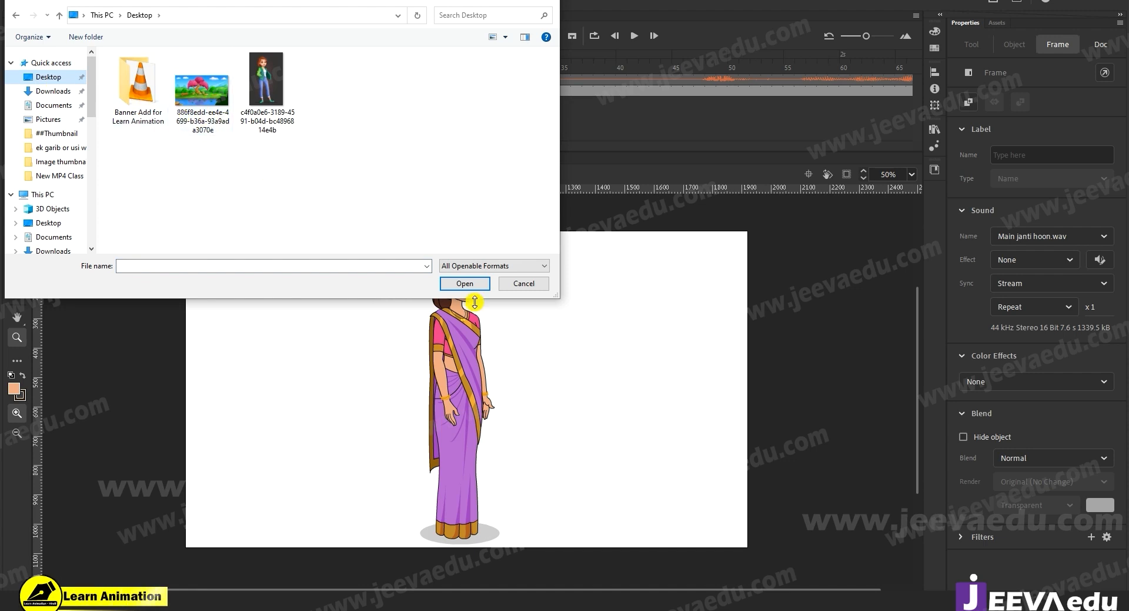
pyautogui.click(536, 285)
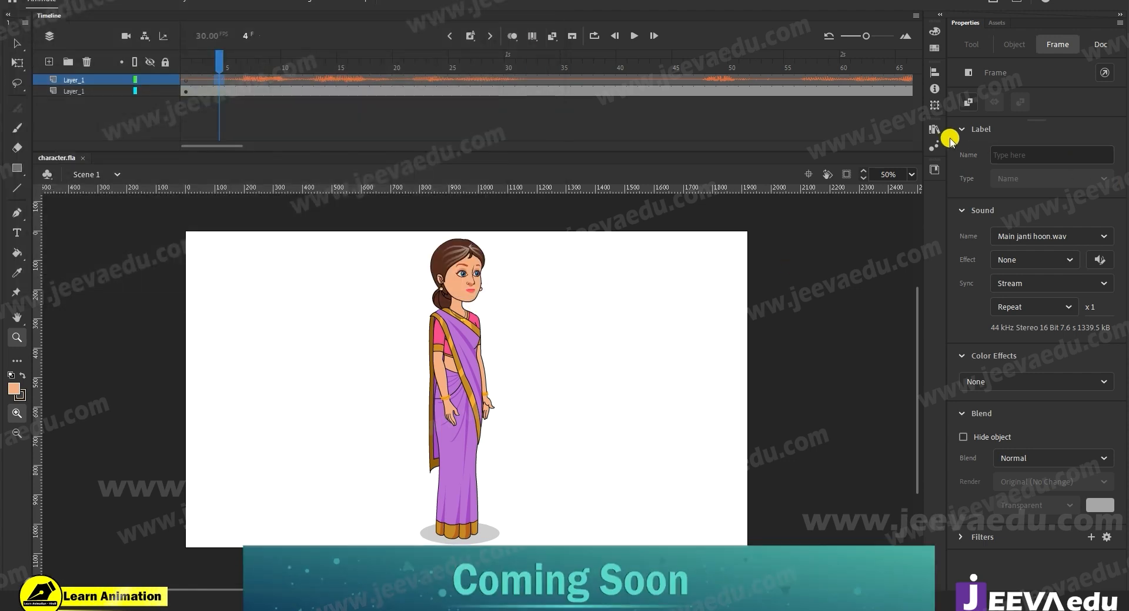
# Step: Preview the dialogue sound clip in the document's library and put the library away
pyautogui.click(935, 130)
pyautogui.click(832, 385)
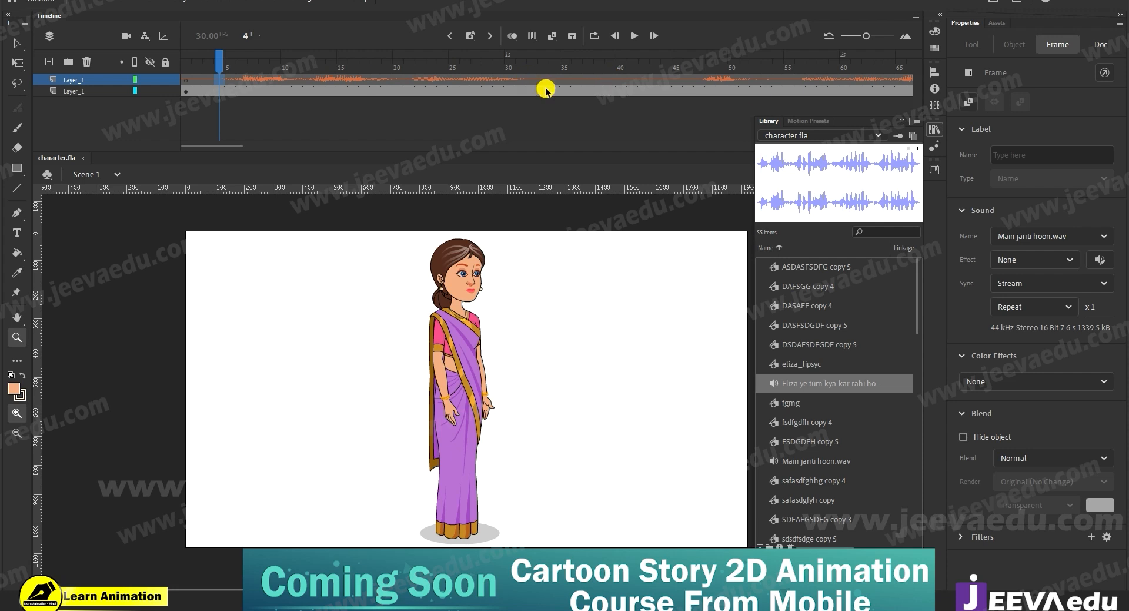
pyautogui.click(902, 121)
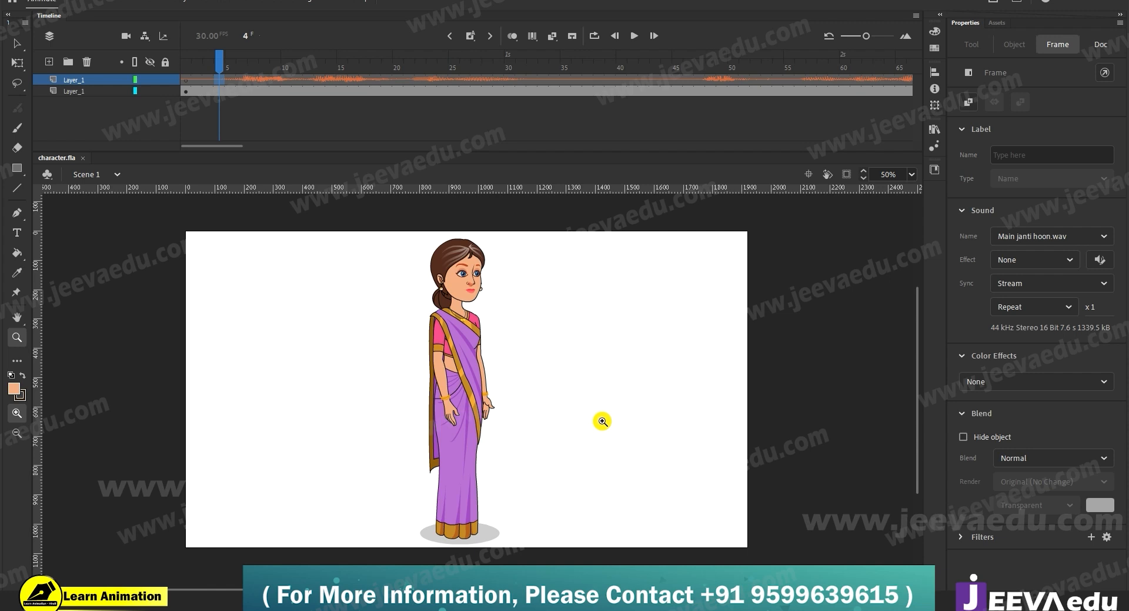
# Step: Return to frame 1, and try adding a new layer above the audio layer before deleting it
pyautogui.moveTo(225, 62); pyautogui.dragTo(186, 61)
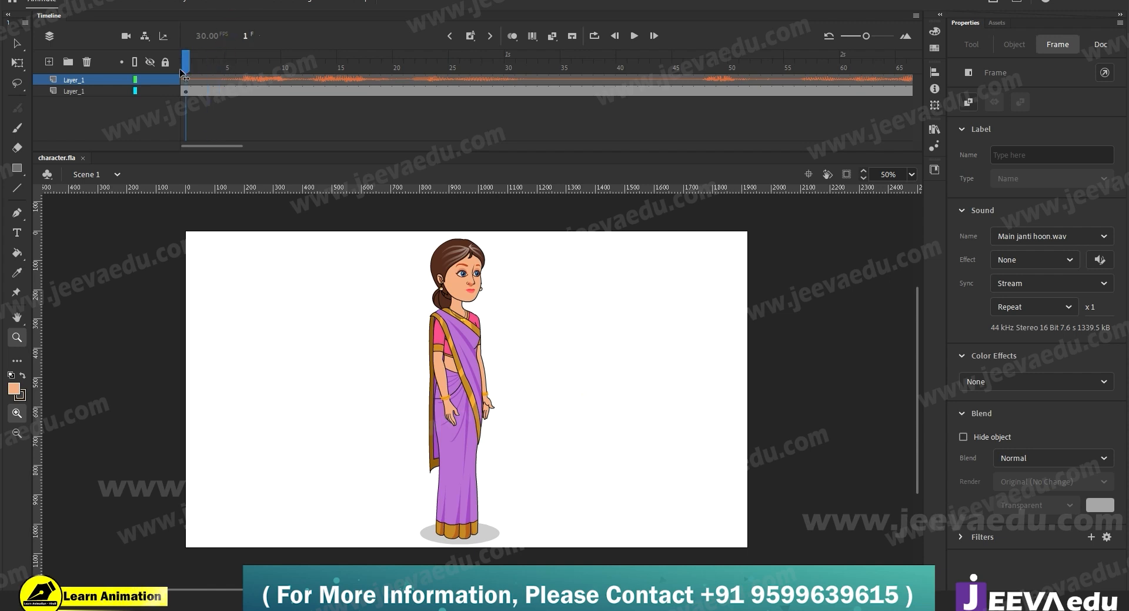
pyautogui.click(50, 62)
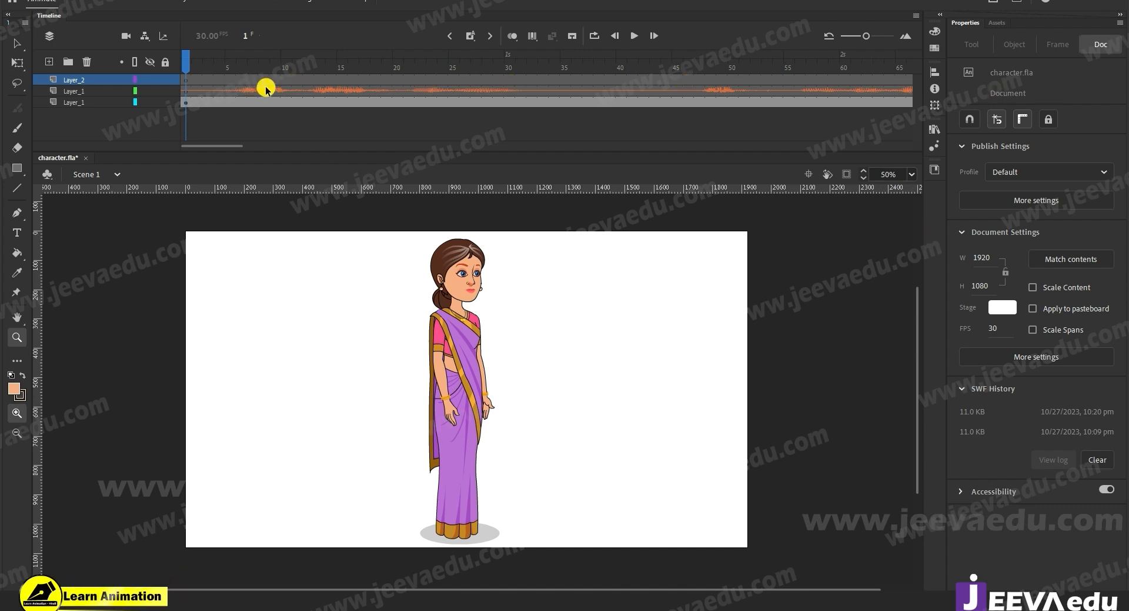
pyautogui.click(86, 61)
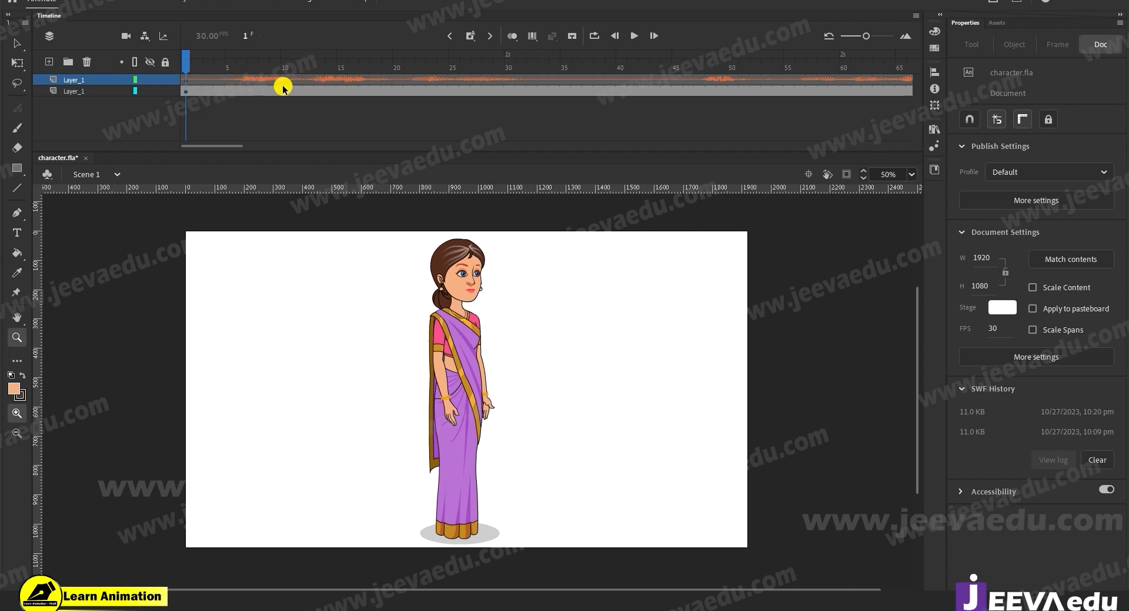
# Step: Play the timeline from frame 1 to check the audio track
pyautogui.moveTo(236, 141); pyautogui.dragTo(201, 152)
pyautogui.click(211, 73)
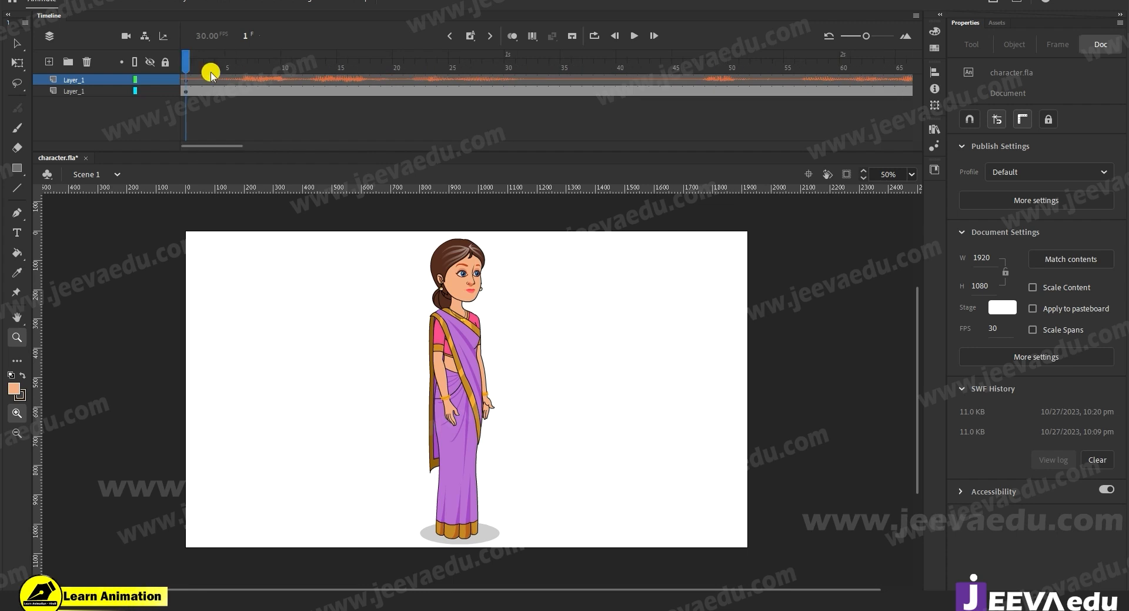
pyautogui.press('Return')
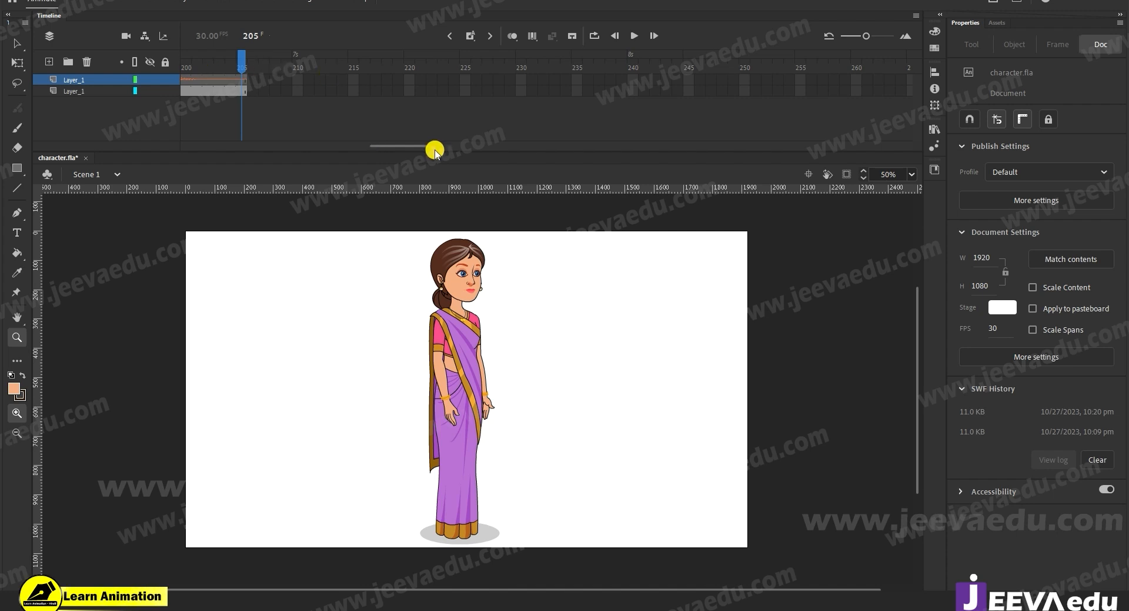
# Step: Move the playhead back to frame 2 and open the character's graphic symbol for editing
pyautogui.moveTo(421, 147); pyautogui.dragTo(251, 148)
pyautogui.click(207, 61)
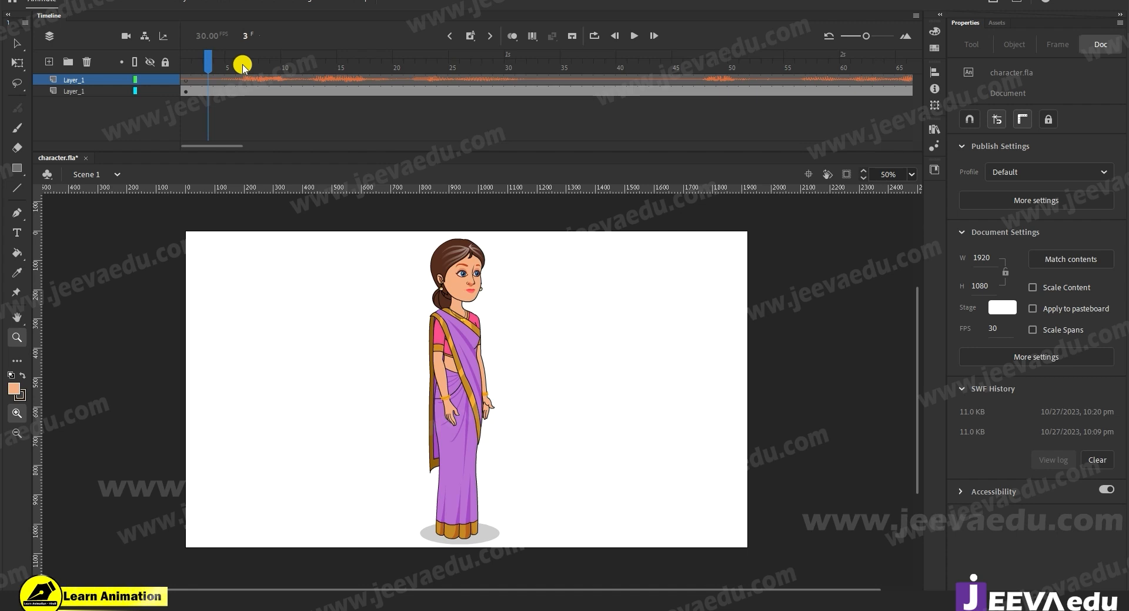
pyautogui.moveTo(219, 146)
pyautogui.mouseDown()
pyautogui.moveTo(230, 147)
pyautogui.moveTo(215, 146)
pyautogui.mouseUp()
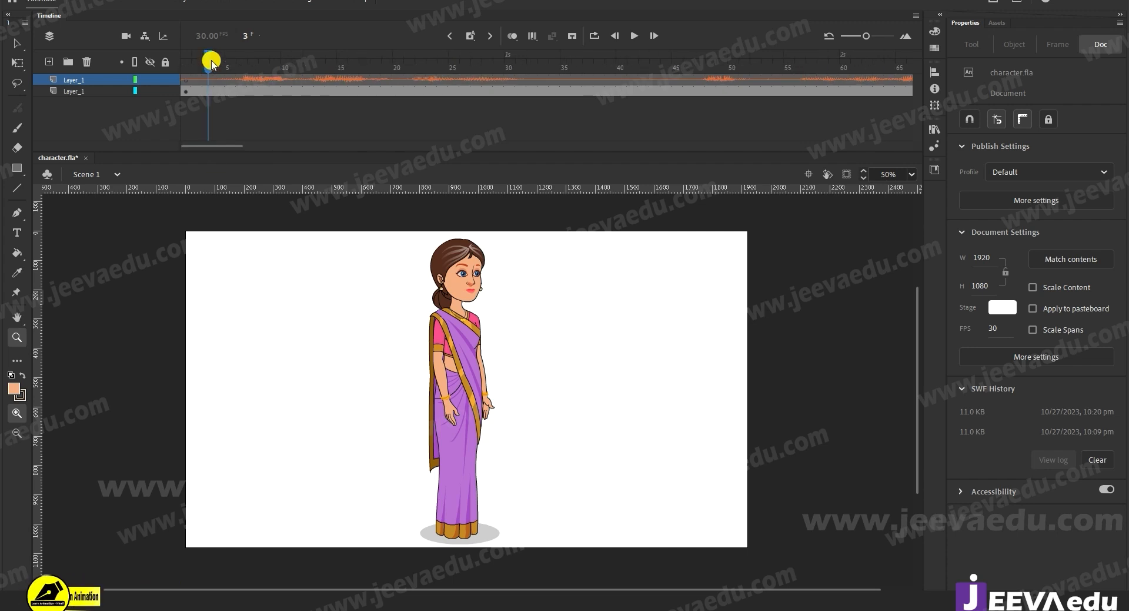
pyautogui.moveTo(208, 62); pyautogui.dragTo(202, 71)
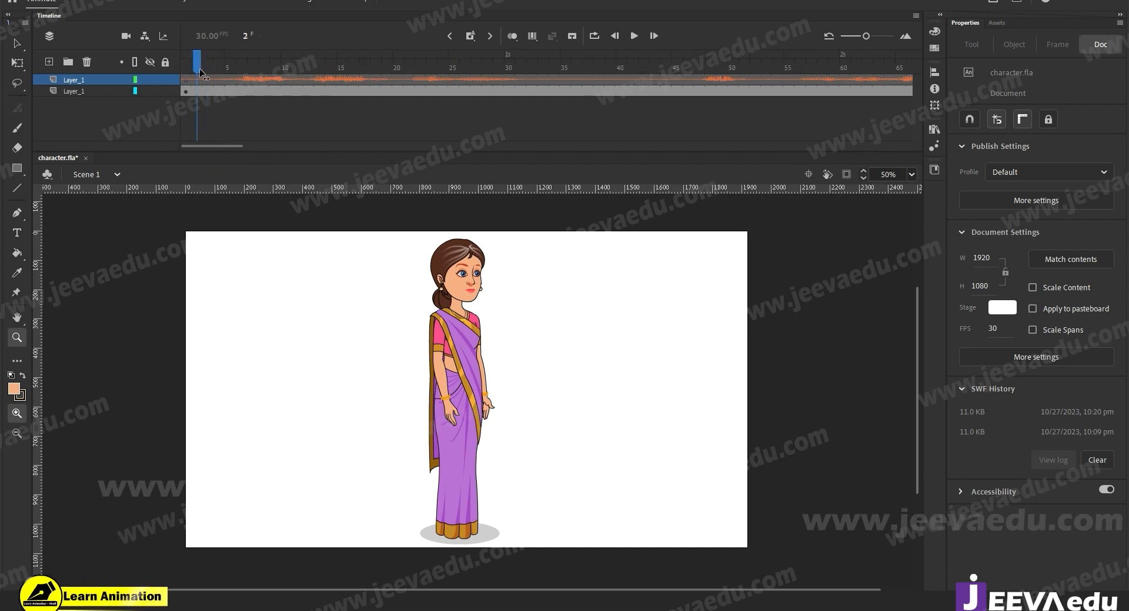
pyautogui.press('v')
pyautogui.click(459, 441)
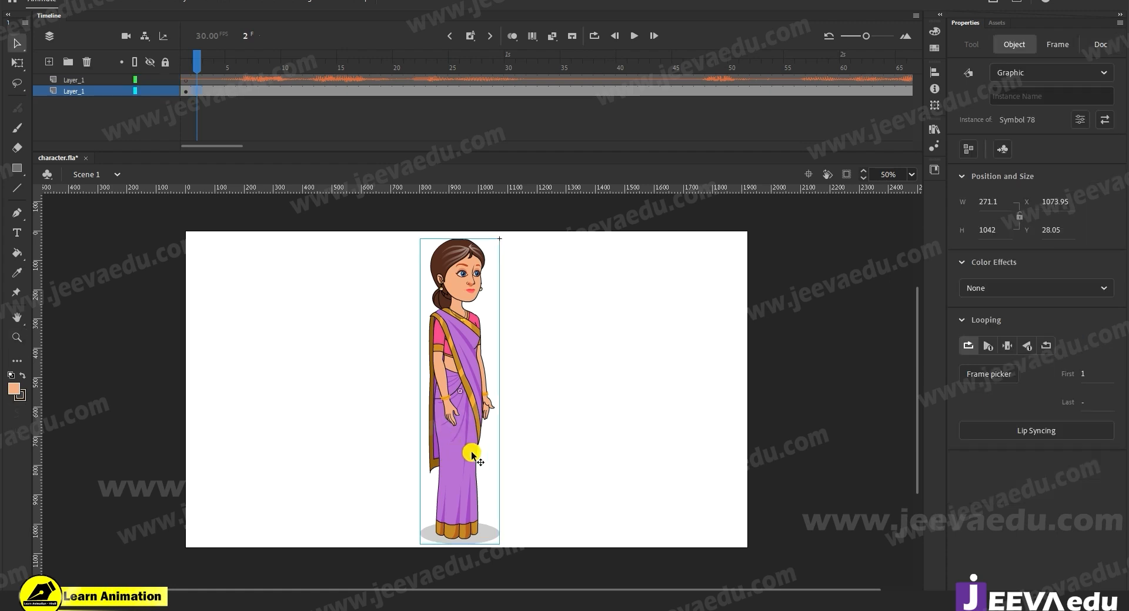
pyautogui.doubleClick(466, 430)
# Step: Select all body parts inside the character symbol and examine the arms and hands up close
pyautogui.moveTo(370, 216); pyautogui.dragTo(540, 574)
pyautogui.press('z')
pyautogui.click(472, 408)
pyautogui.moveTo(504, 351); pyautogui.dragTo(500, 252)
pyautogui.click(511, 360)
pyautogui.moveTo(507, 550); pyautogui.dragTo(510, 414)
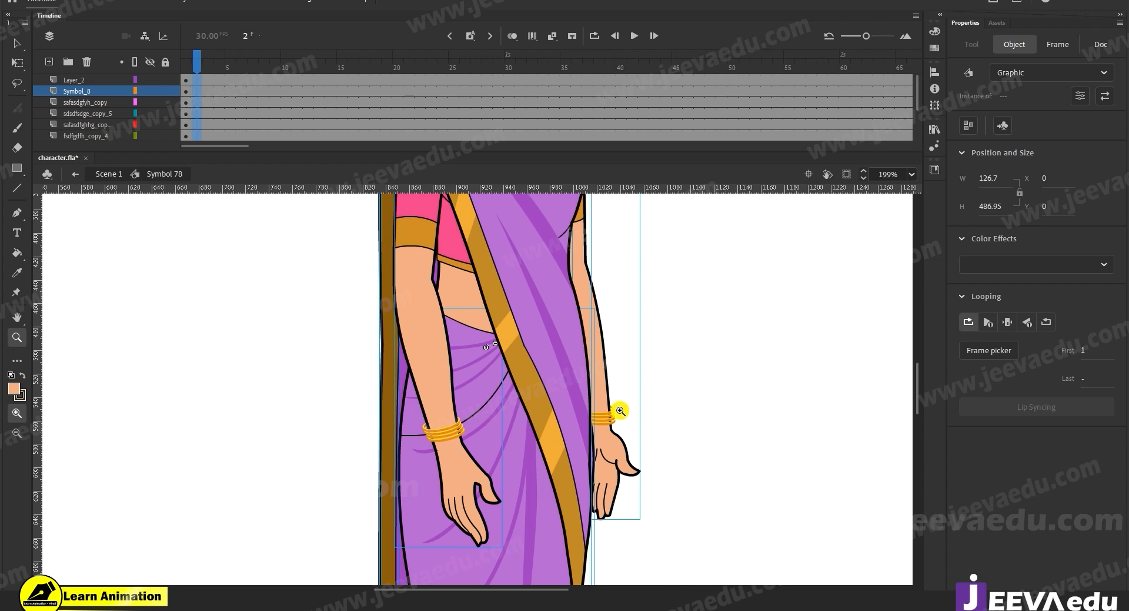
pyautogui.keyDown('ctrl'); pyautogui.click(653, 408); pyautogui.keyUp('ctrl')
pyautogui.keyDown('alt'); pyautogui.click(458, 392); pyautogui.keyUp('alt')
pyautogui.scroll(1, 457, 392)
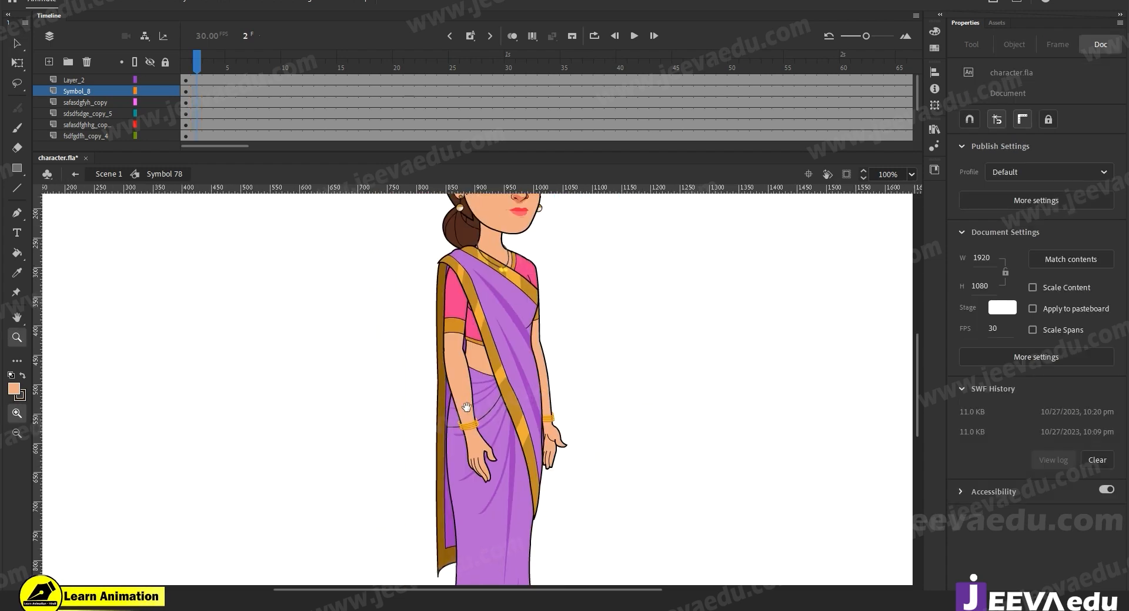
# Step: Try moving the character's near arm across the saree at frame 2, undo each move, and view the whole figure
pyautogui.press('v')
pyautogui.click(462, 424)
pyautogui.moveTo(465, 424); pyautogui.dragTo(505, 378)
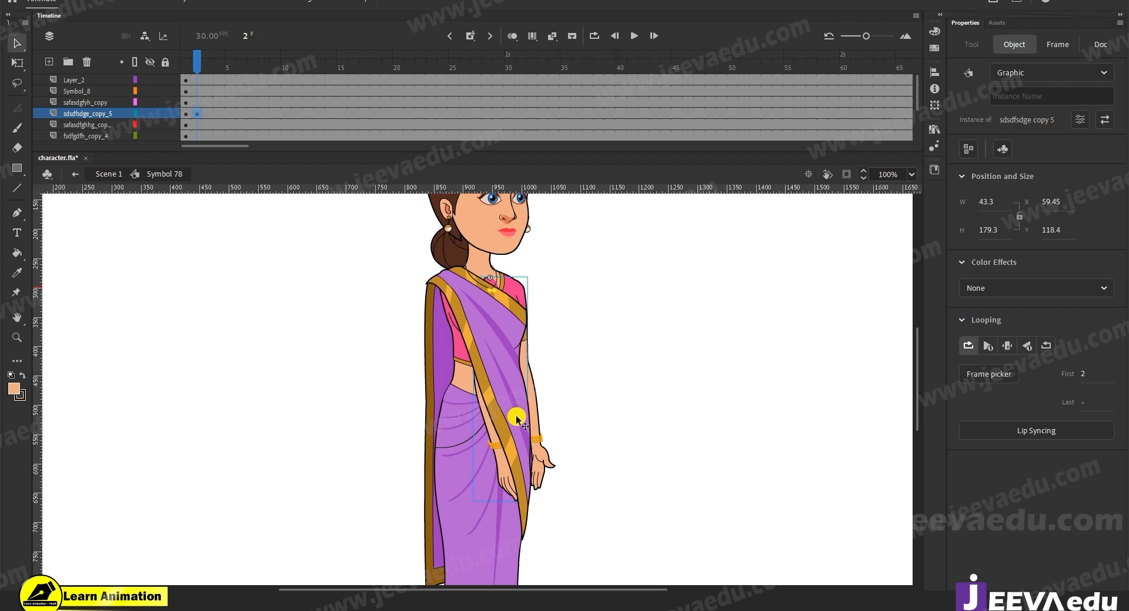
pyautogui.hotkey('ctrl', 'z')
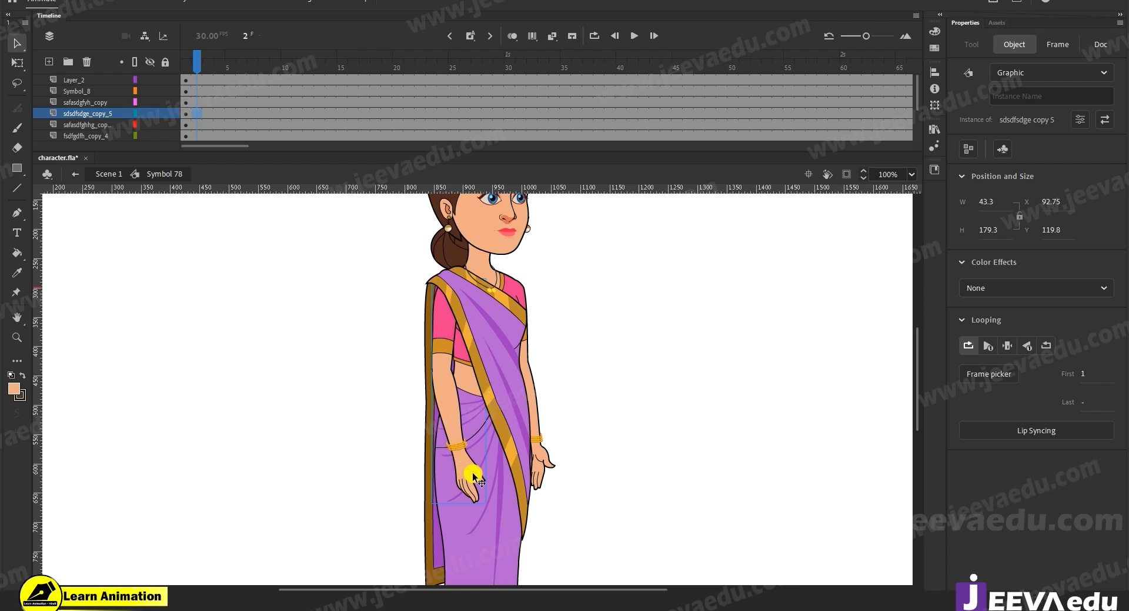
pyautogui.moveTo(496, 454); pyautogui.dragTo(513, 447)
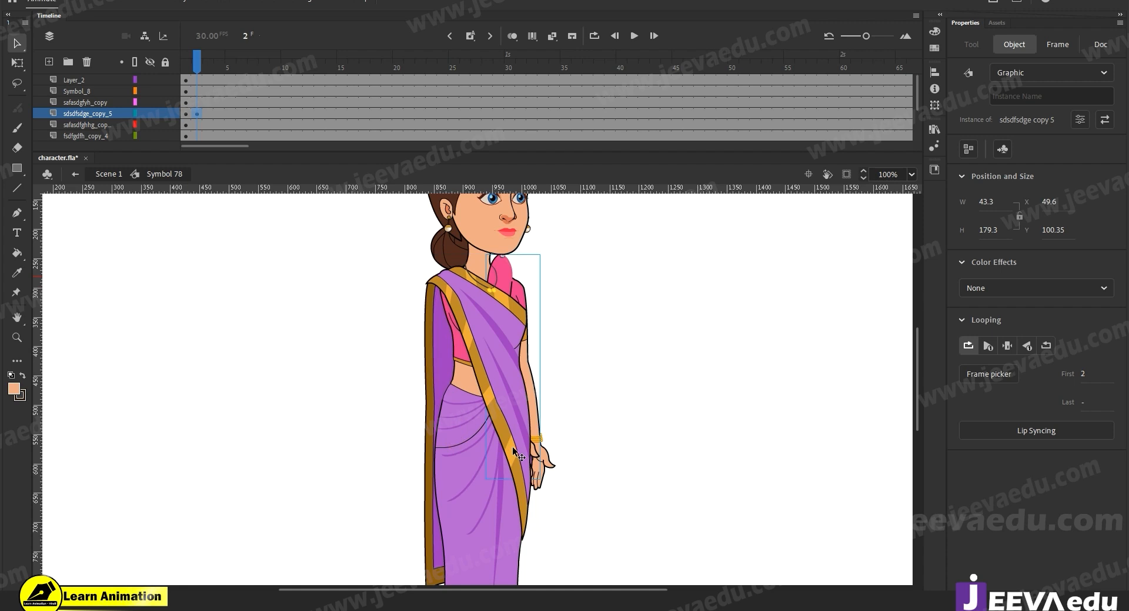
pyautogui.hotkey('ctrl', 'z')
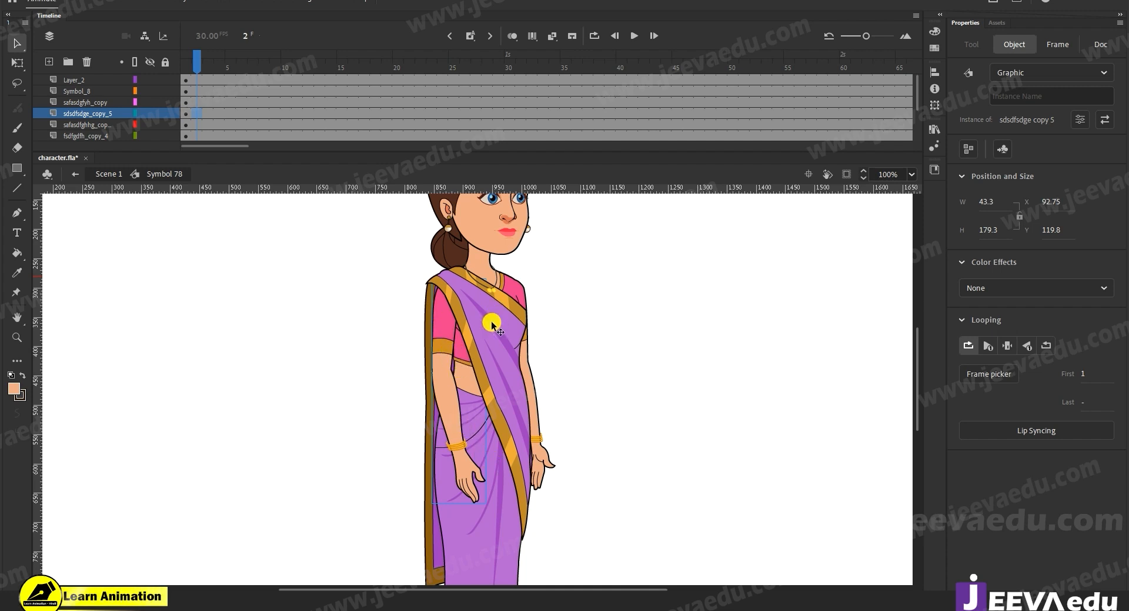
pyautogui.press('z')
pyautogui.keyDown('alt'); pyautogui.click(487, 379); pyautogui.keyUp('alt')
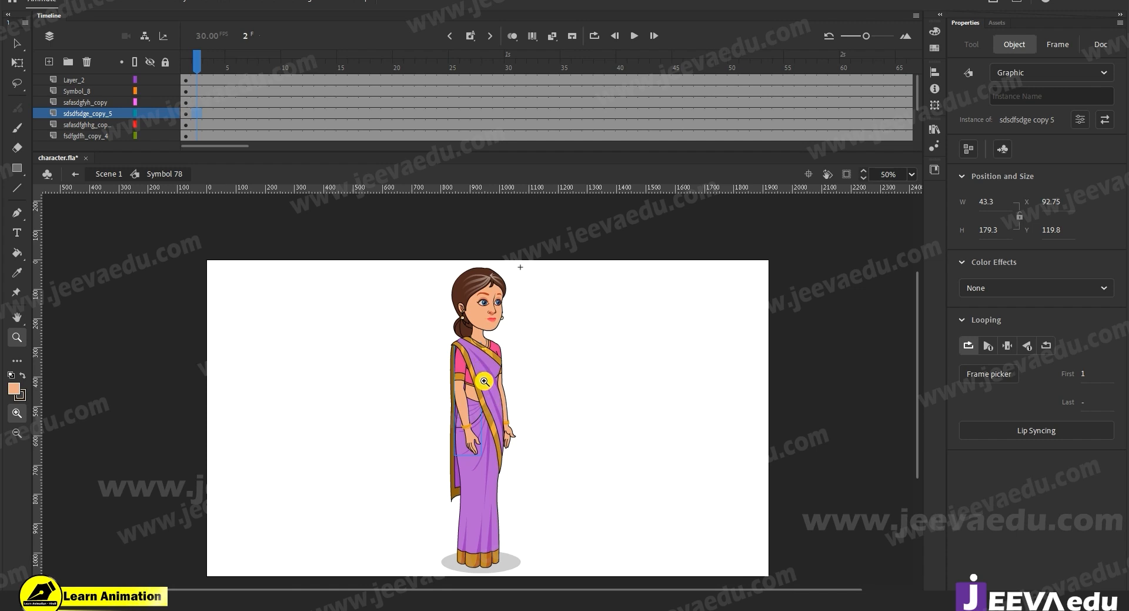
# Step: Try moving the necklace's transformation point to the top of the neck at frame 2, and clear that layer's frame 2 keyframe
pyautogui.moveTo(426, 289); pyautogui.dragTo(559, 478)
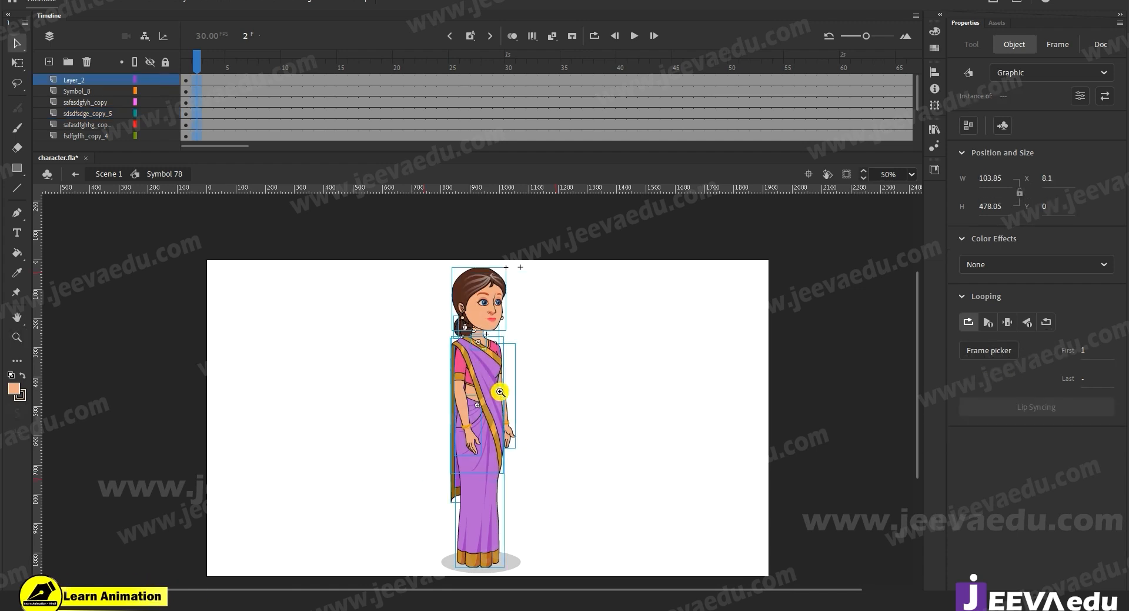
pyautogui.click(470, 348)
pyautogui.click(497, 400)
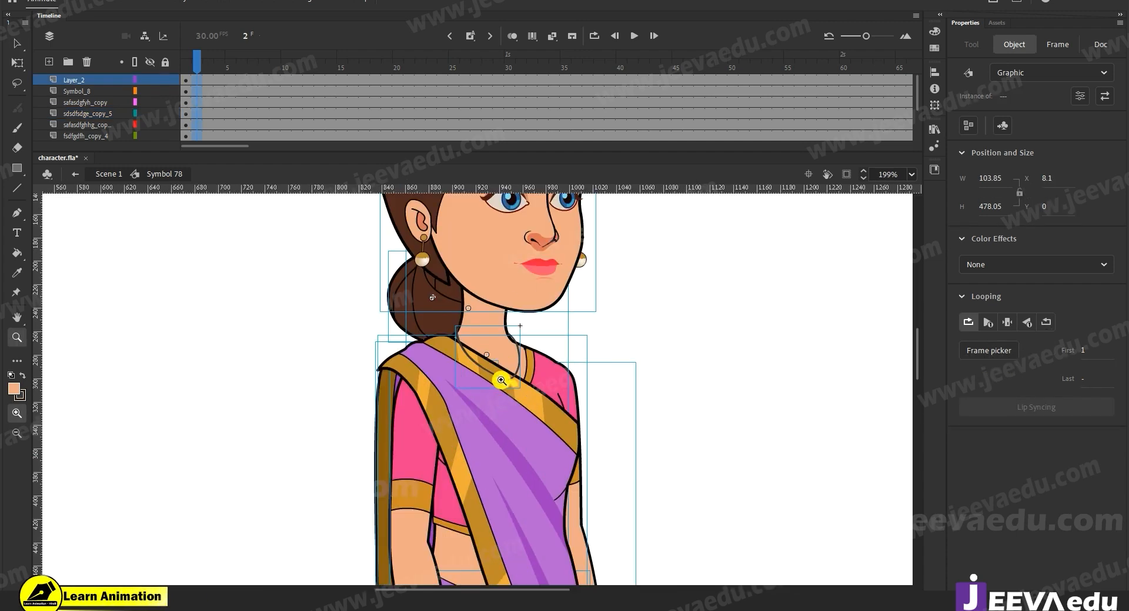
pyautogui.press('v')
pyautogui.click(673, 378)
pyautogui.click(493, 362)
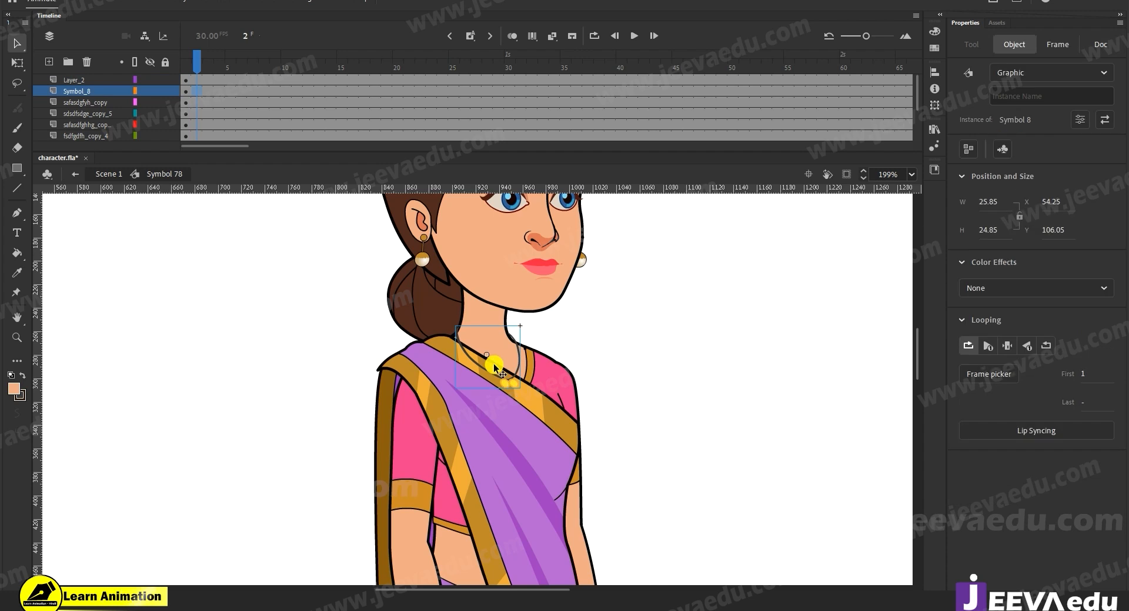
pyautogui.press('q')
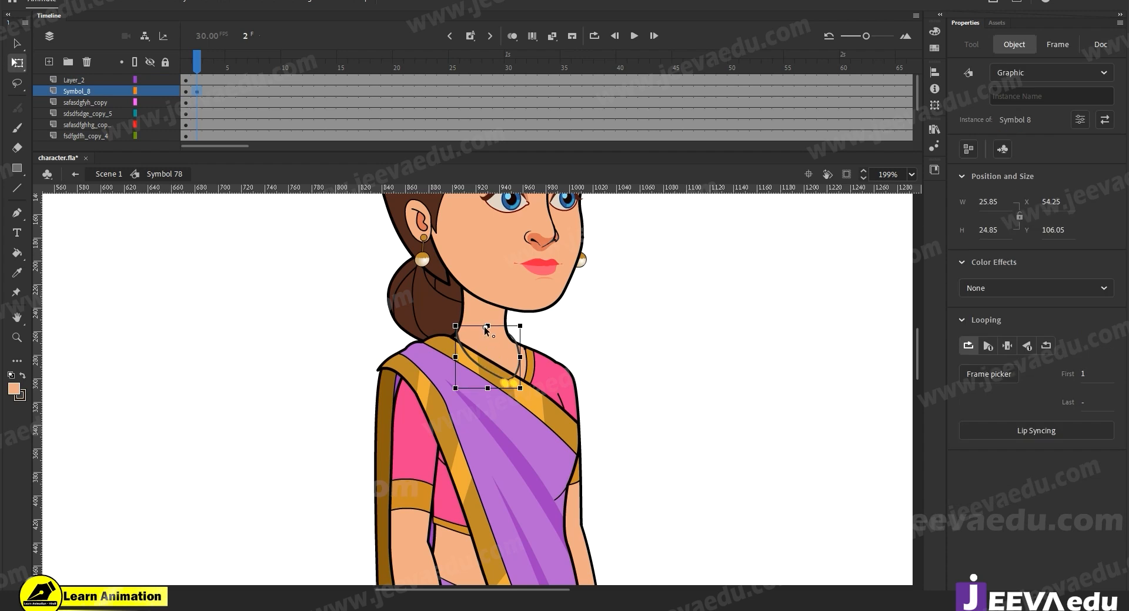
pyautogui.click(541, 252)
pyautogui.moveTo(618, 461); pyautogui.dragTo(610, 503)
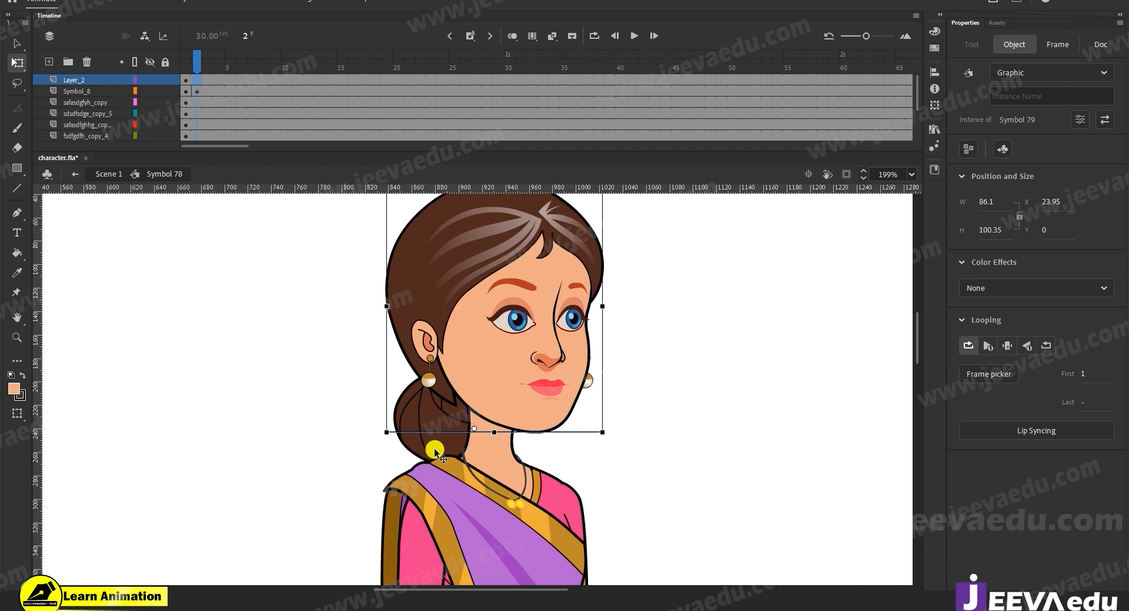
pyautogui.rightClick(197, 91)
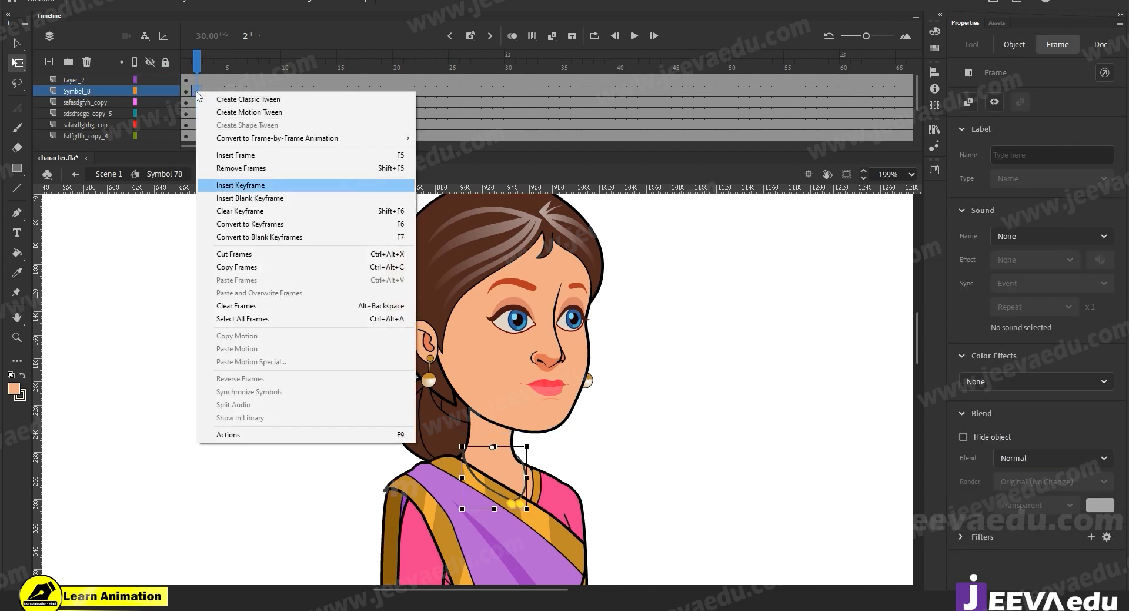
pyautogui.click(239, 211)
# Step: Turn off Auto KeyFrame and return the playhead to frame 1
pyautogui.click(474, 37)
pyautogui.click(474, 38)
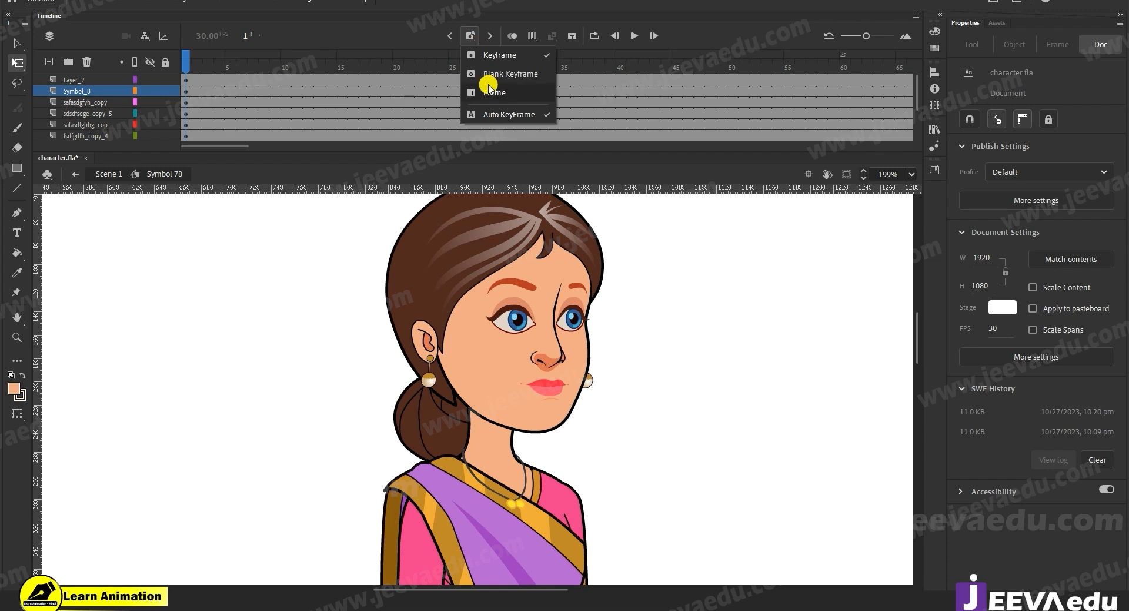
pyautogui.click(493, 94)
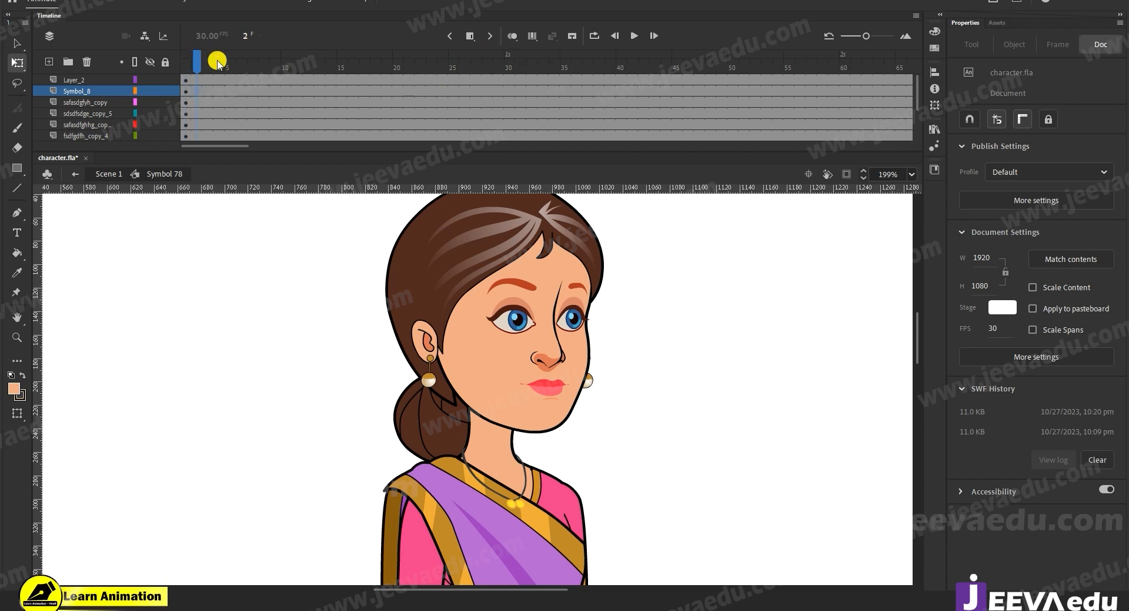
pyautogui.moveTo(191, 67); pyautogui.dragTo(186, 94)
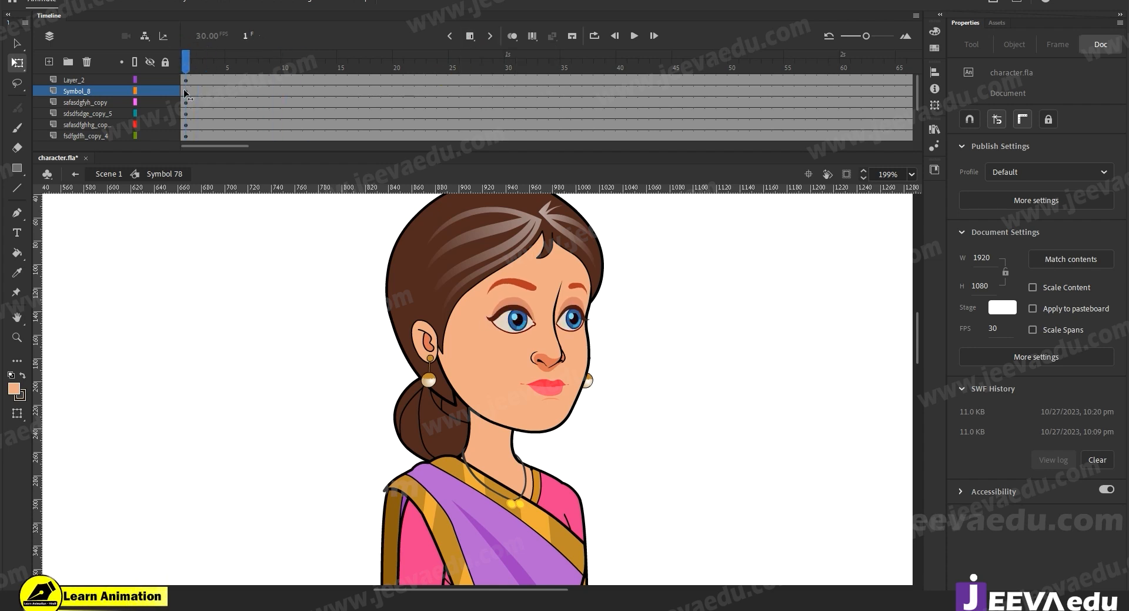
# Step: Try rotating the head around its pivot near the neck, and undo the rotation
pyautogui.click(536, 384)
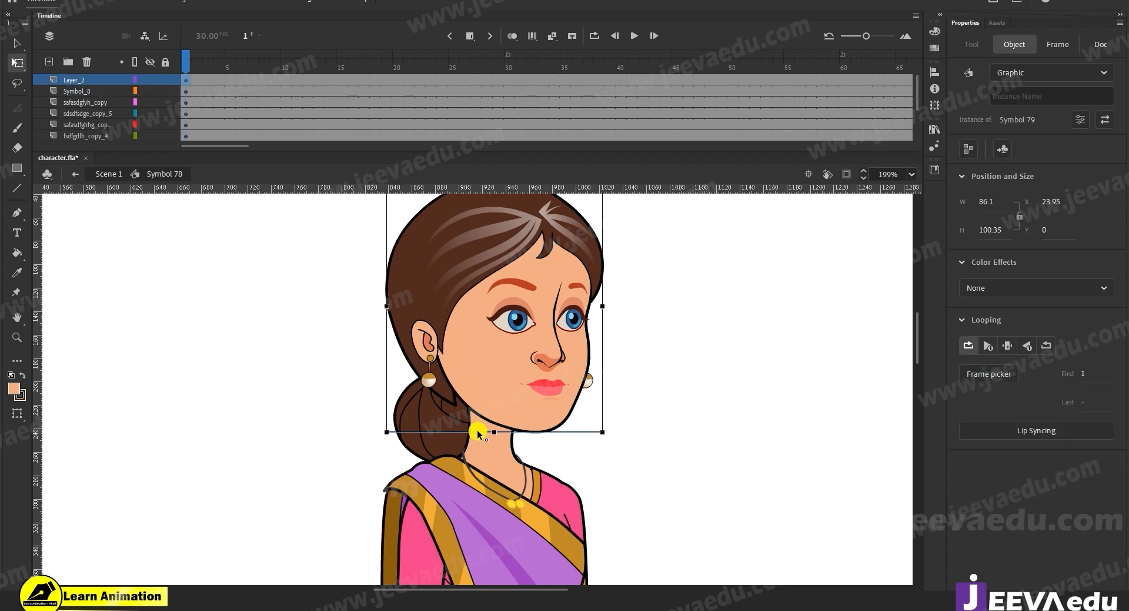
pyautogui.moveTo(612, 451); pyautogui.dragTo(593, 402)
pyautogui.hotkey('ctrl', 'z')
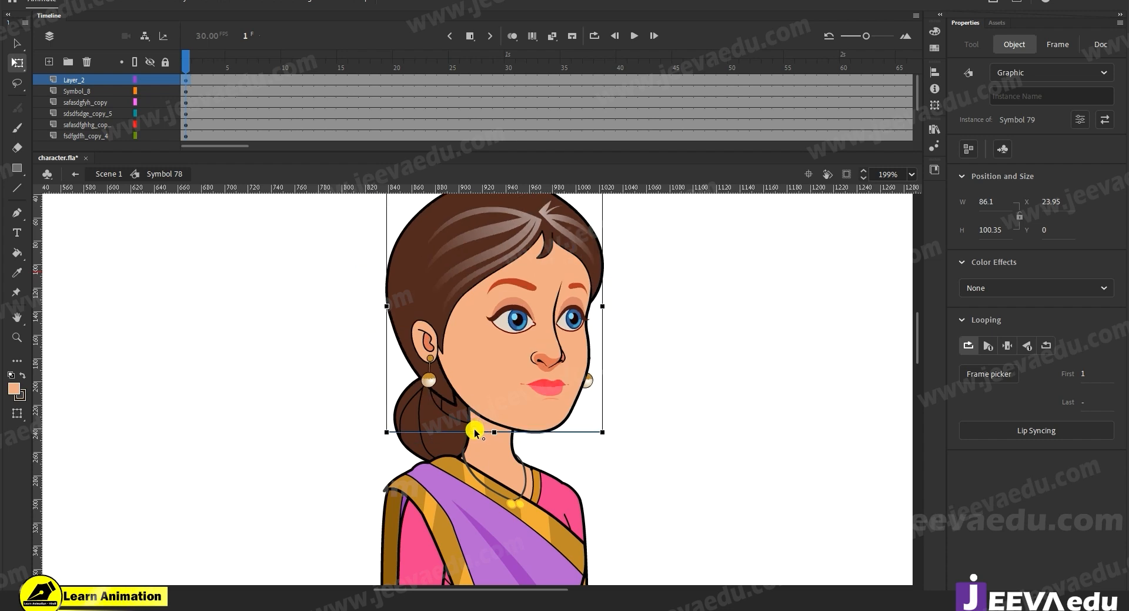
pyautogui.moveTo(470, 409); pyautogui.dragTo(478, 410)
# Step: Move the hair bun's transformation point to where it joins the head, and test and undo a rotation
pyautogui.click(429, 417)
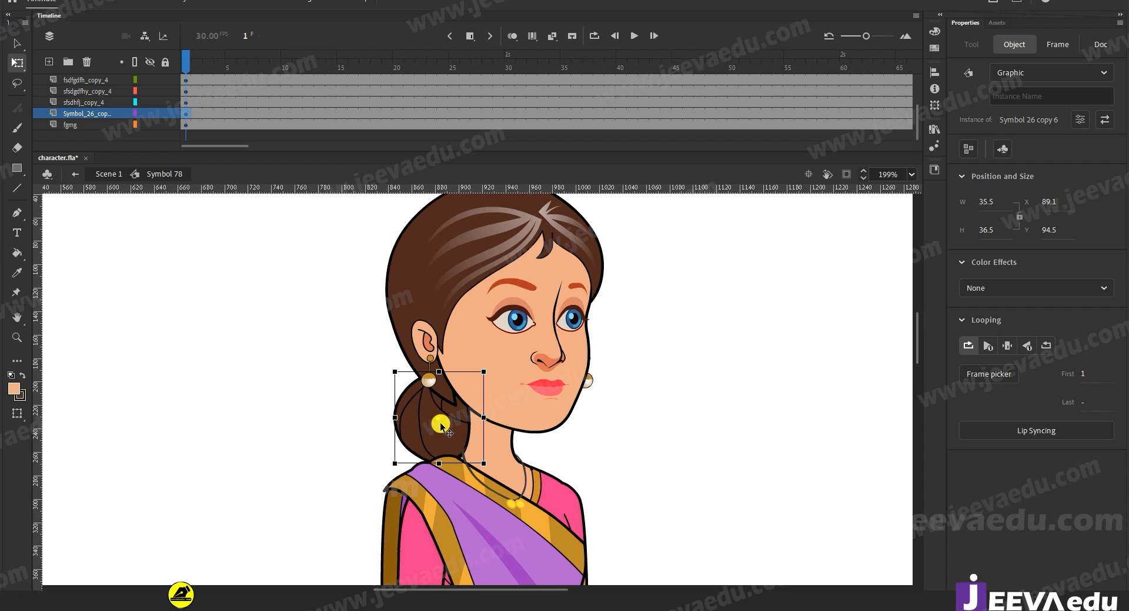
pyautogui.moveTo(450, 391); pyautogui.dragTo(454, 384)
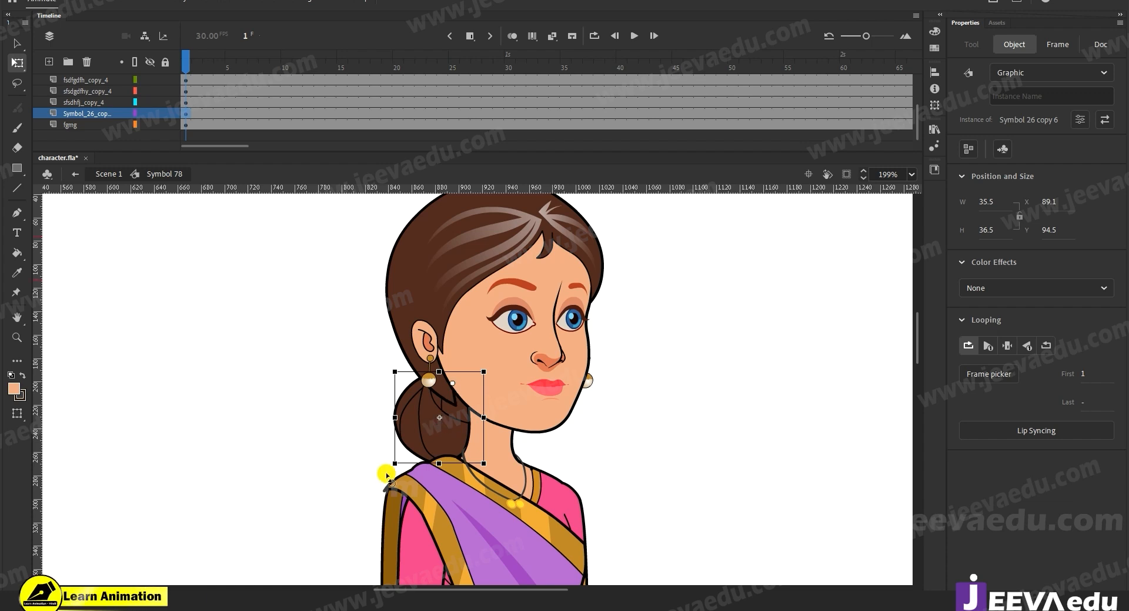
pyautogui.moveTo(392, 473); pyautogui.dragTo(378, 454)
pyautogui.hotkey('ctrl', 'z')
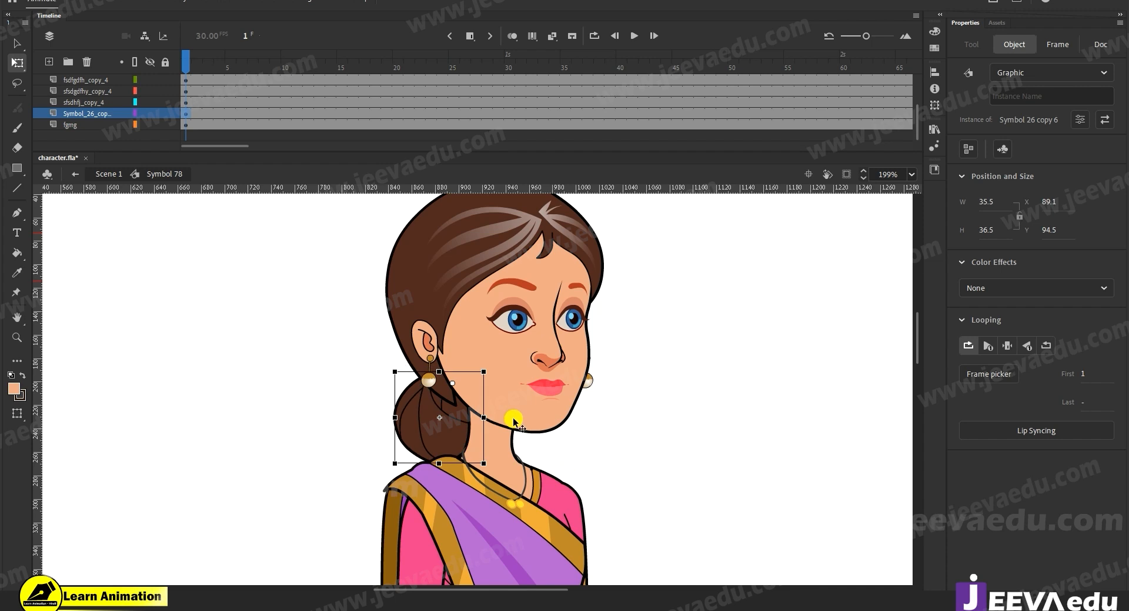
# Step: Set the hanging saree drape's transformation point at the shoulder, and test moving the drape away from the body before undoing the move
pyautogui.press('z')
pyautogui.keyDown('alt'); pyautogui.click(538, 447); pyautogui.keyUp('alt')
pyautogui.moveTo(472, 439); pyautogui.dragTo(489, 326)
pyautogui.press('v')
pyautogui.click(441, 303)
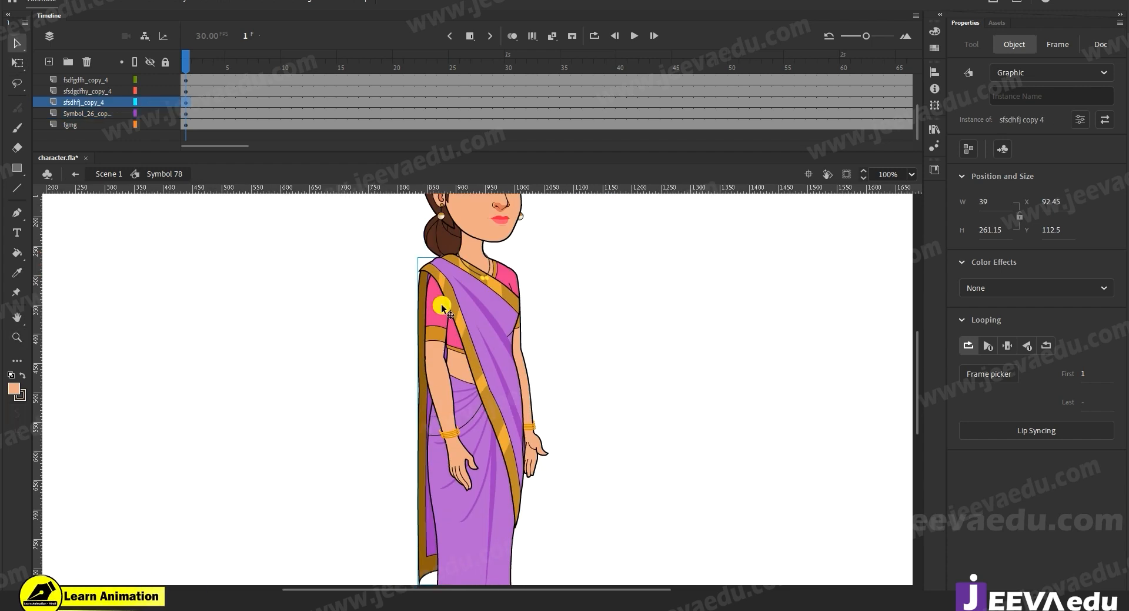
pyautogui.press('q')
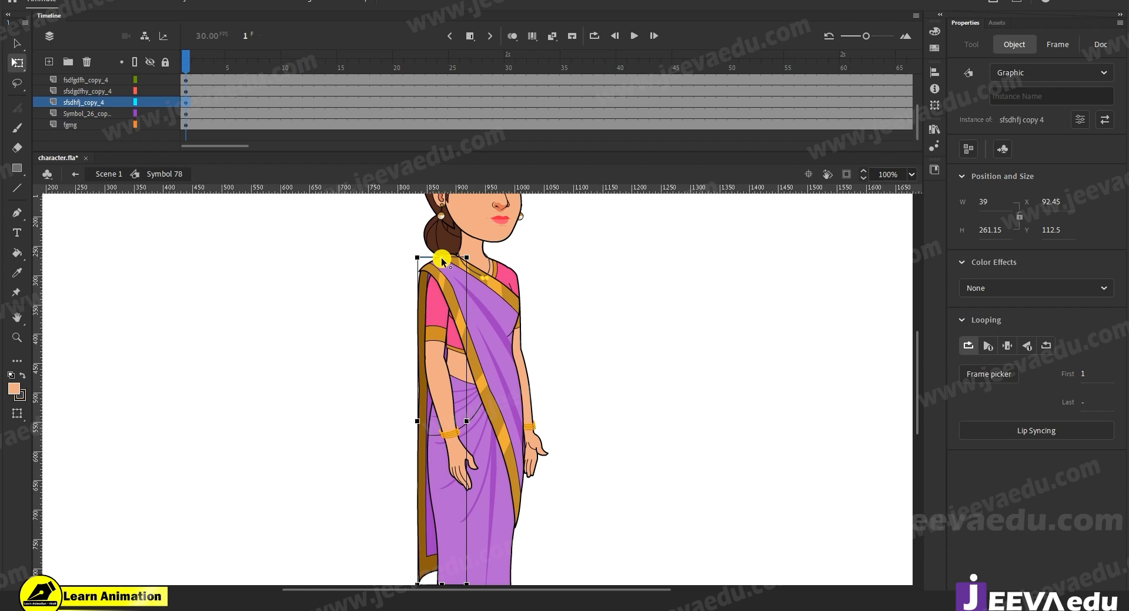
pyautogui.moveTo(425, 581); pyautogui.dragTo(436, 565)
pyautogui.moveTo(465, 294); pyautogui.dragTo(394, 286)
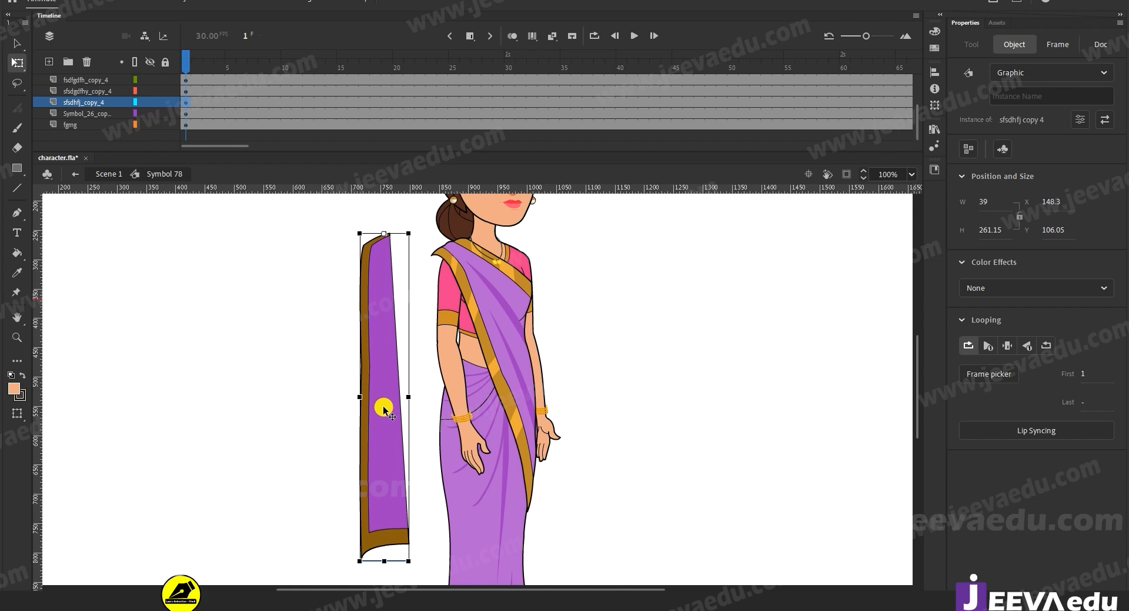
pyautogui.hotkey('ctrl', 'z')
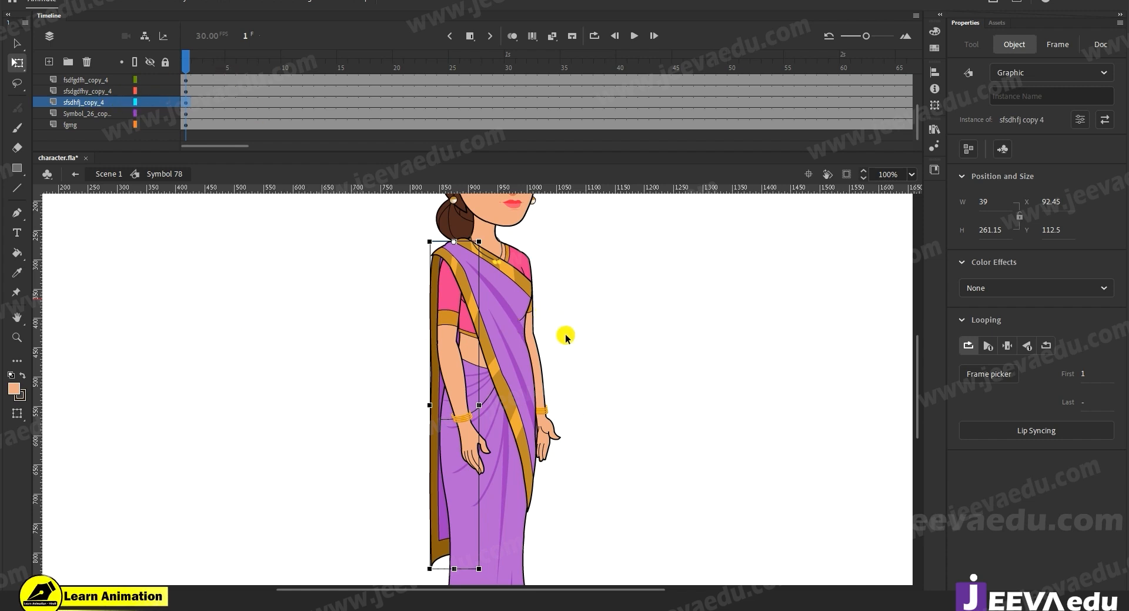
# Step: Try first frame 10 with Loop playback on the head symbol, reset the first frame to 1, and scrub the opening frames
pyautogui.moveTo(577, 341); pyautogui.dragTo(539, 433)
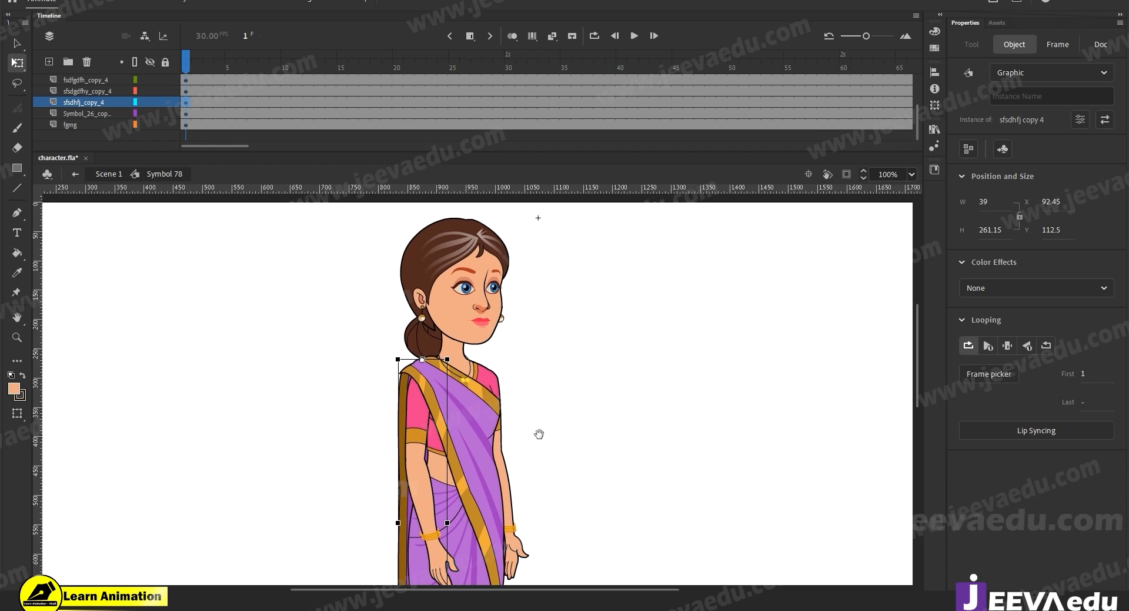
pyautogui.press('v')
pyautogui.click(461, 324)
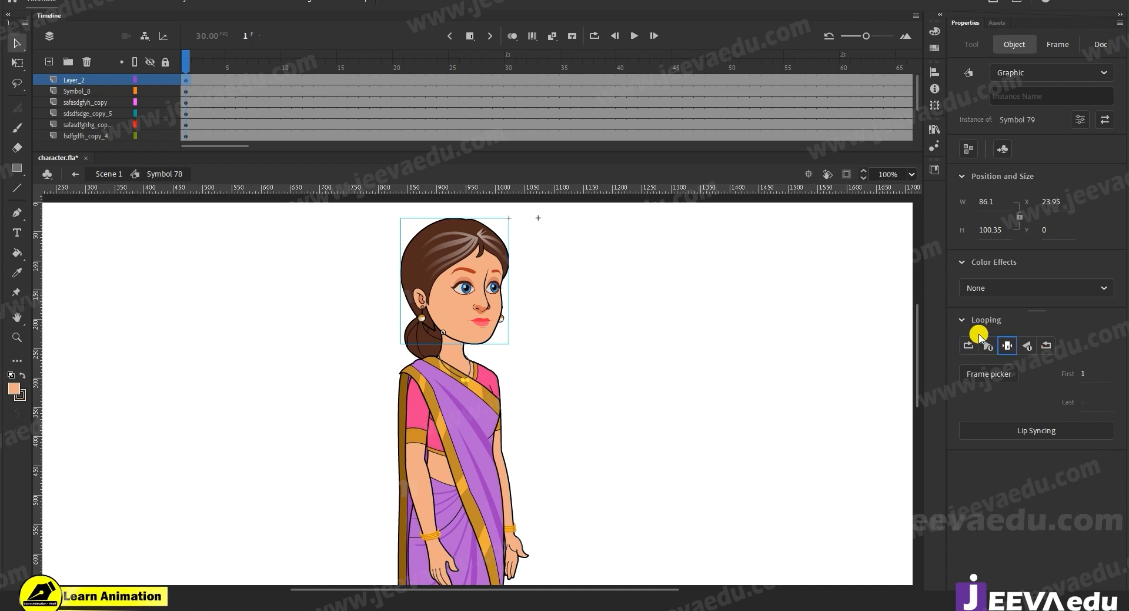
pyautogui.click(969, 346)
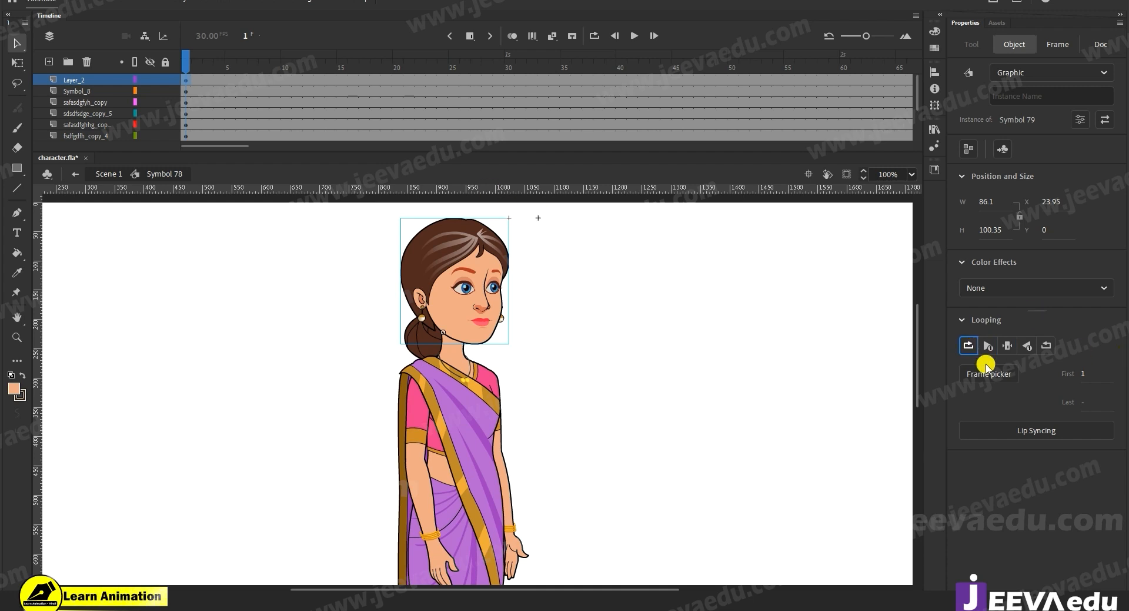
pyautogui.click(1086, 374)
pyautogui.write('10')
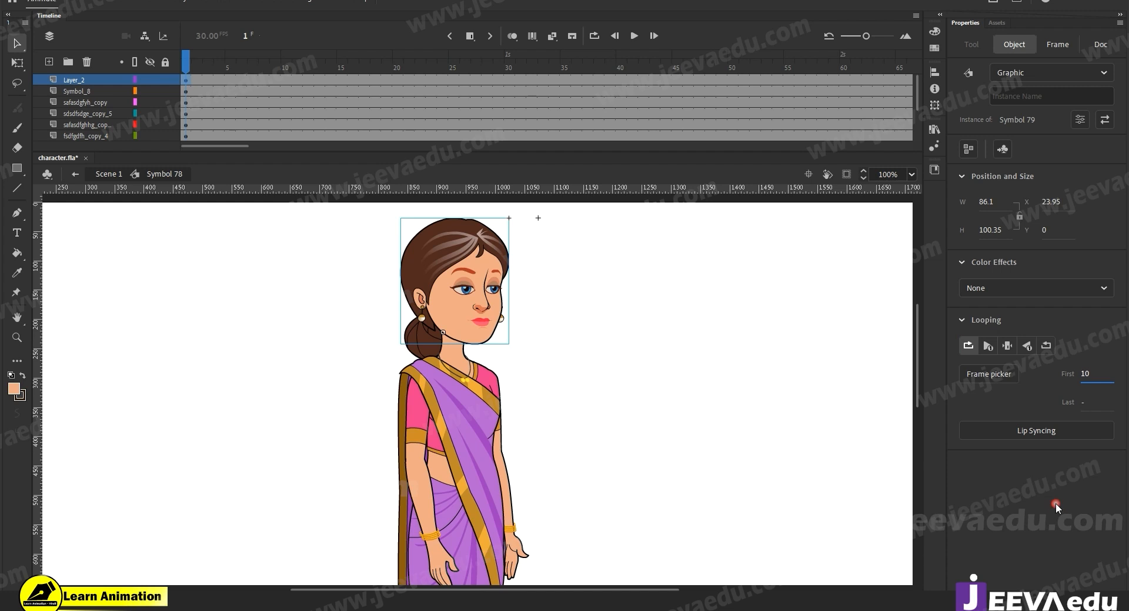
pyautogui.click(1086, 381)
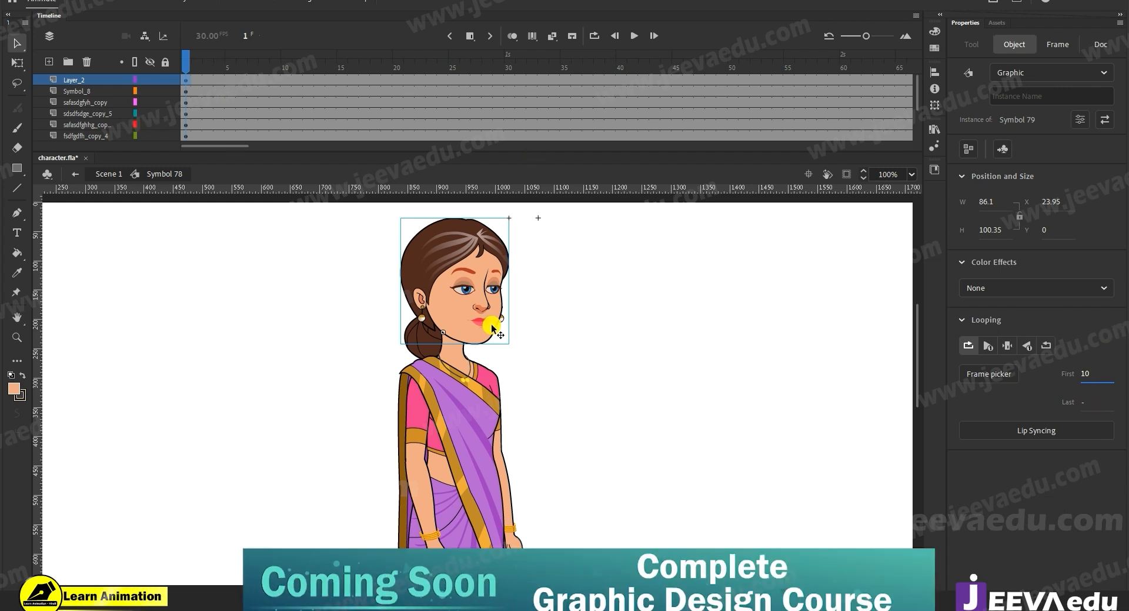
pyautogui.press('BackSpace')
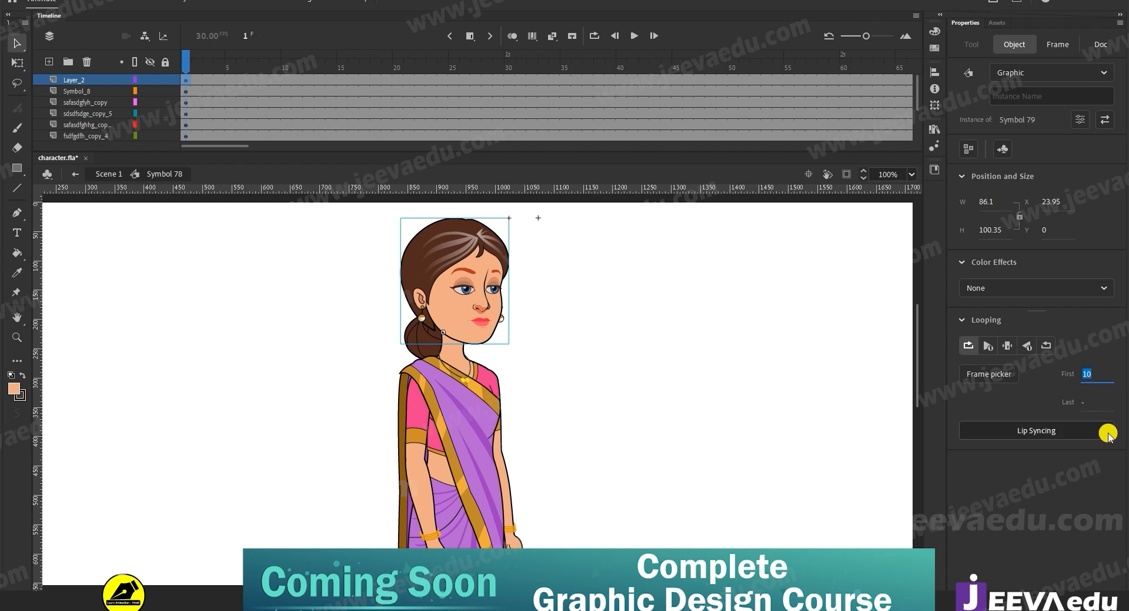
pyautogui.click(1052, 483)
pyautogui.click(187, 65)
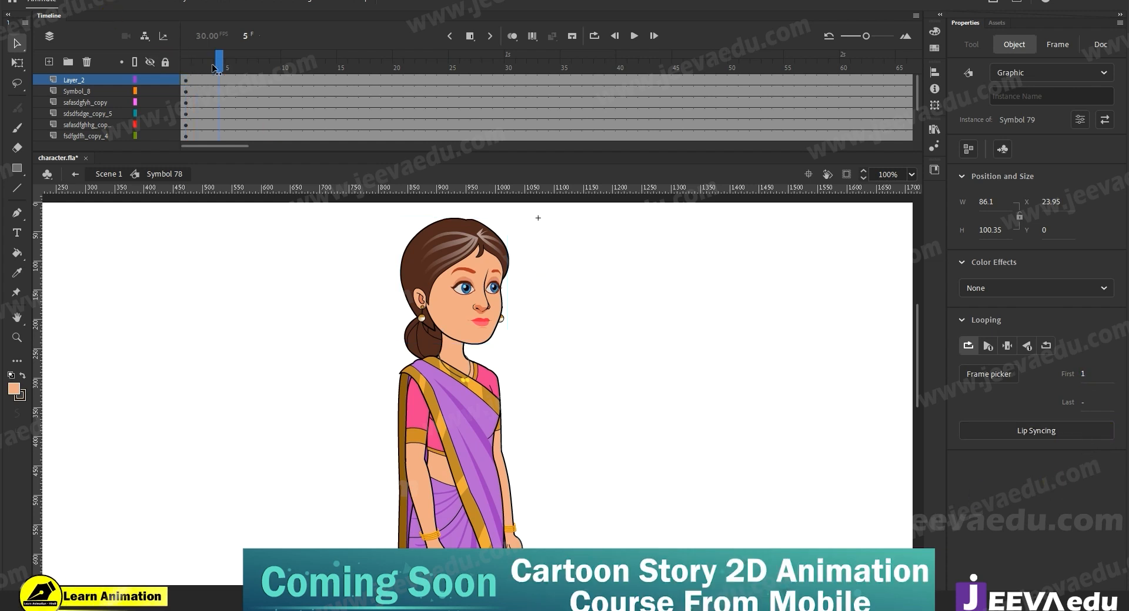
# Step: Reposition the upper saree piece's transformation point around the waist and shoulder, and test rotating the piece
pyautogui.click(575, 461)
pyautogui.moveTo(575, 461); pyautogui.dragTo(555, 372)
pyautogui.click(478, 382)
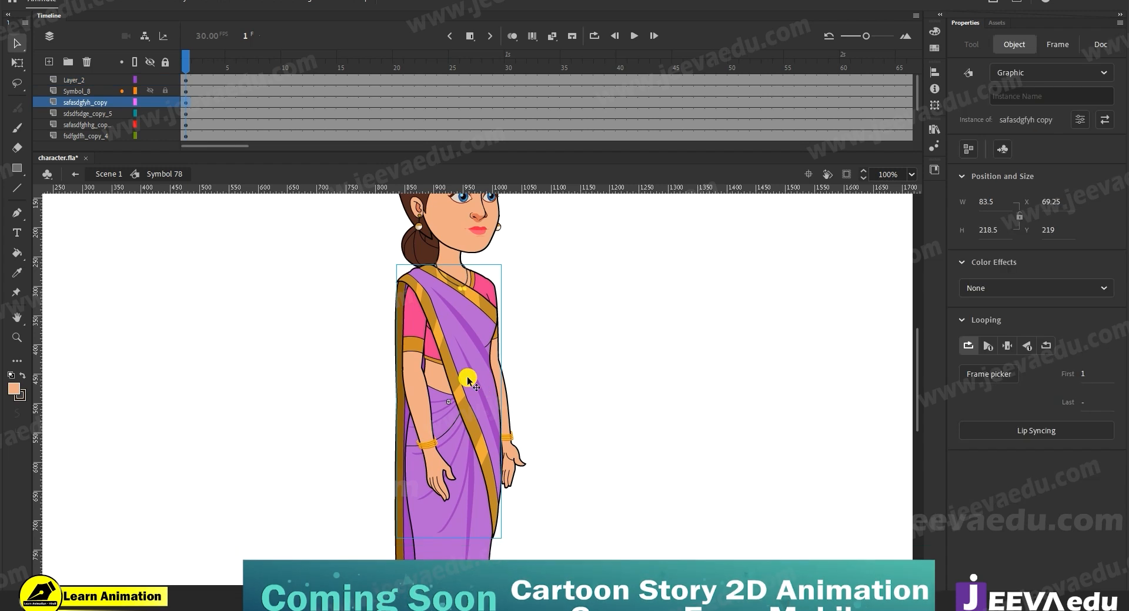
pyautogui.press('q')
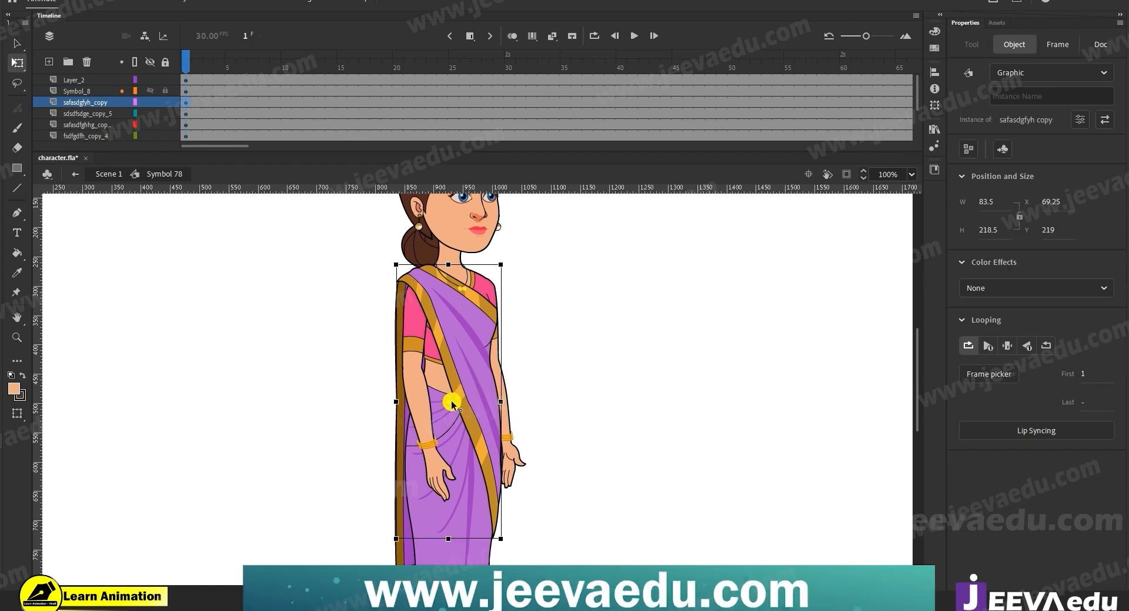
pyautogui.moveTo(448, 403); pyautogui.dragTo(471, 390)
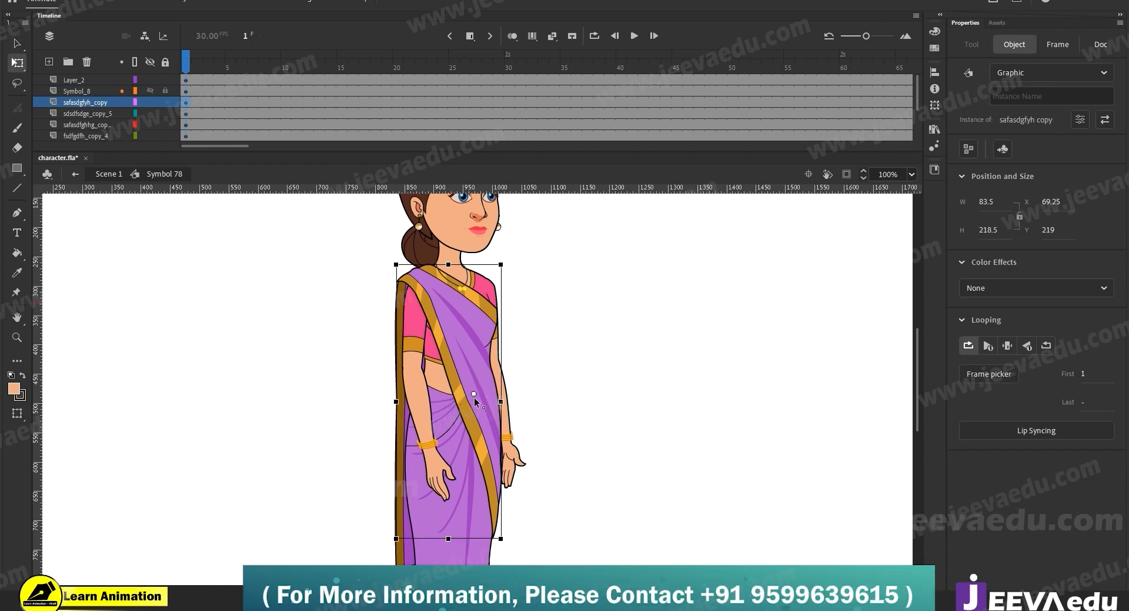
pyautogui.moveTo(437, 295); pyautogui.dragTo(404, 281)
pyautogui.moveTo(514, 533)
pyautogui.mouseDown()
pyautogui.moveTo(504, 523)
pyautogui.moveTo(507, 537)
pyautogui.mouseUp()
pyautogui.moveTo(436, 346); pyautogui.dragTo(412, 291)
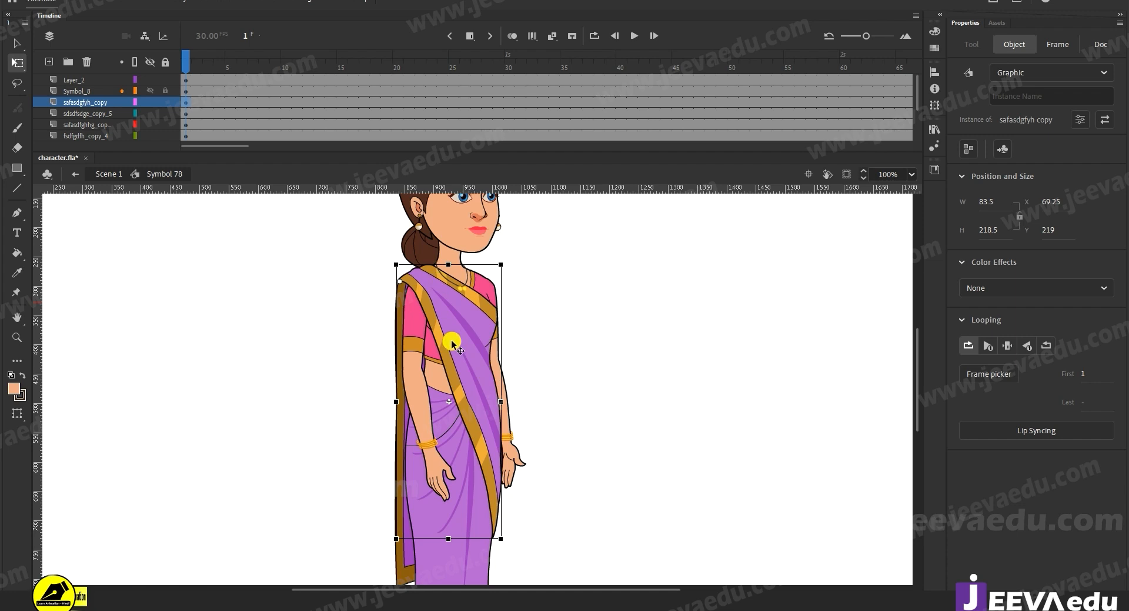
# Step: View the whole figure and select the lower saree piece to inspect it
pyautogui.press('z')
pyautogui.keyDown('alt'); pyautogui.click(507, 423); pyautogui.keyUp('alt')
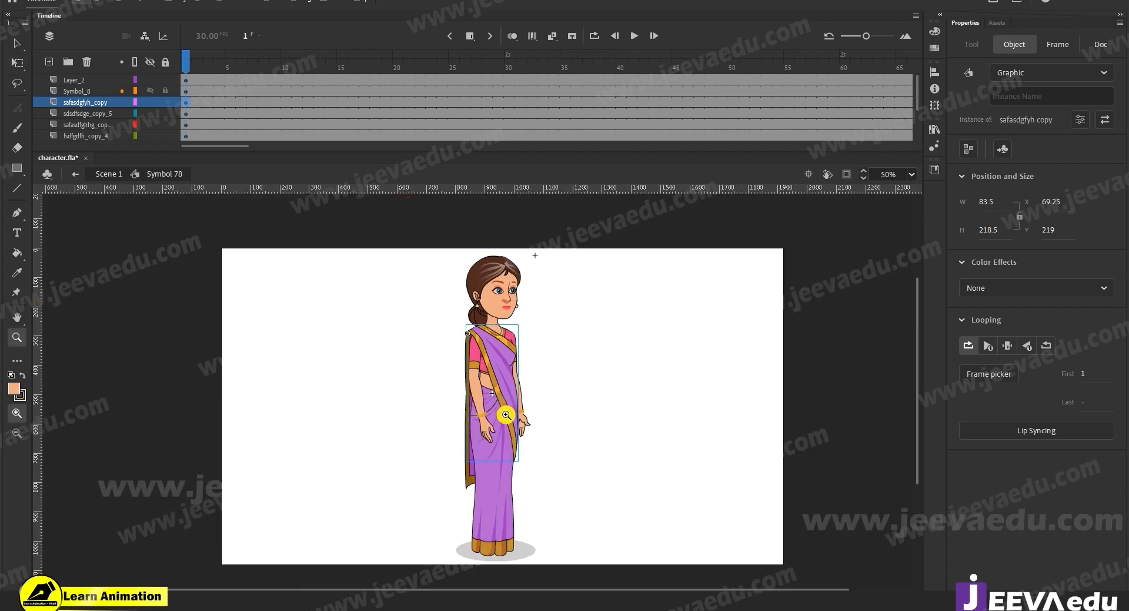
pyautogui.press('v')
pyautogui.click(503, 525)
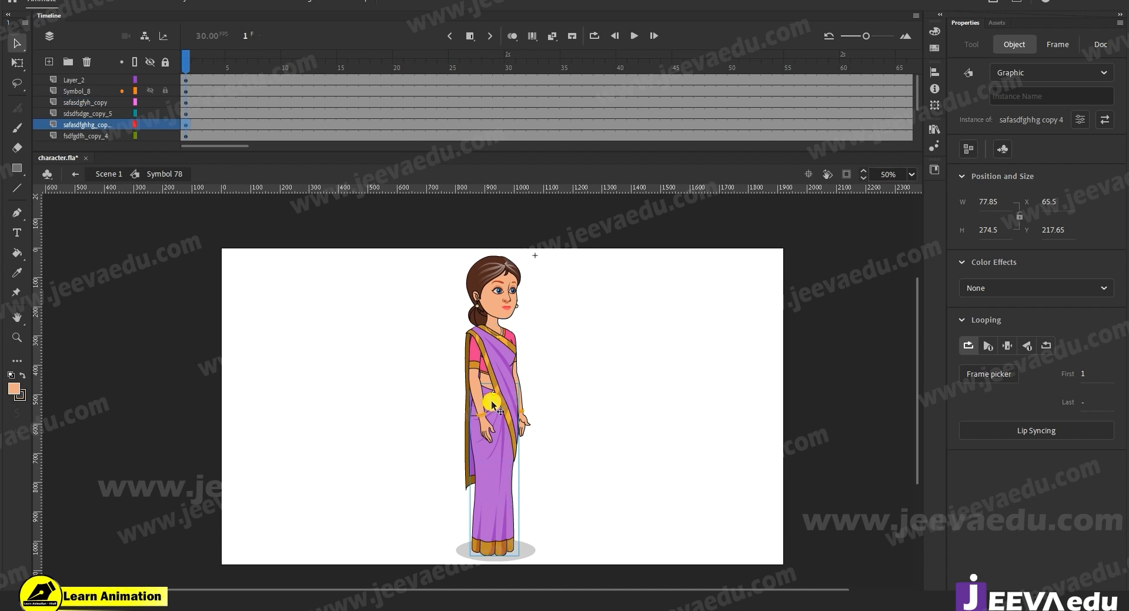
pyautogui.moveTo(577, 429); pyautogui.dragTo(573, 426)
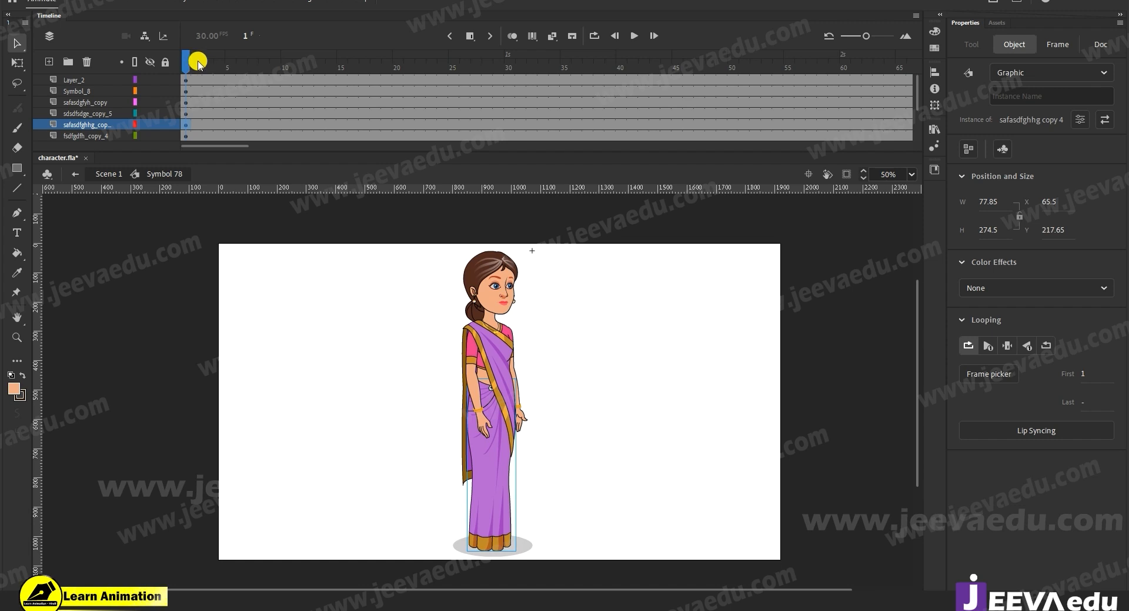
# Step: Return to Scene 1 and copy the layer holding the Main janti hoon.wav audio
pyautogui.click(107, 175)
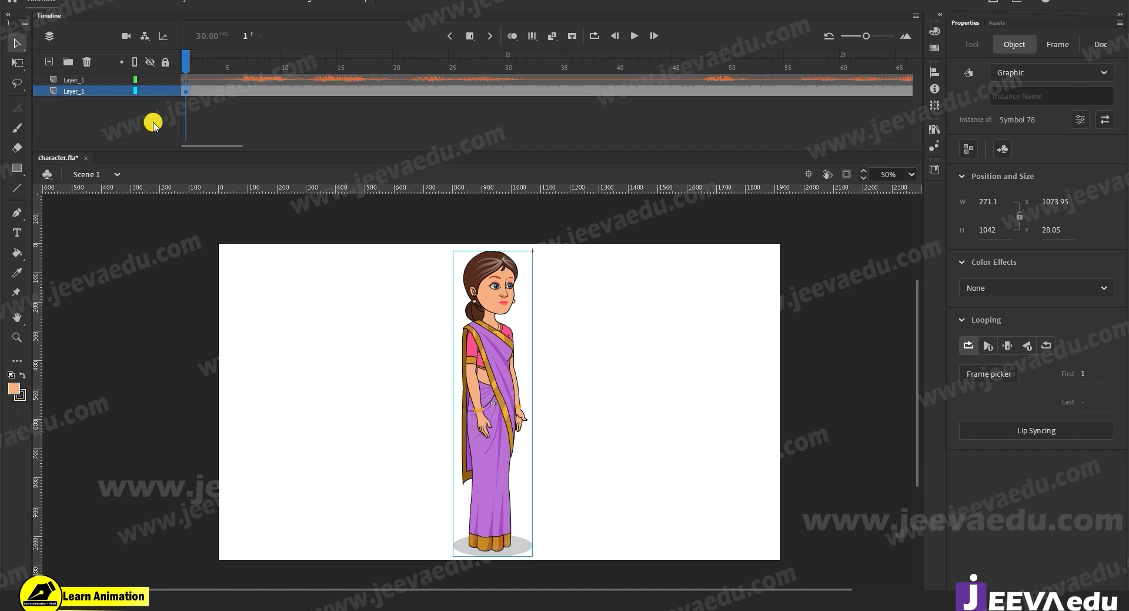
pyautogui.click(97, 81)
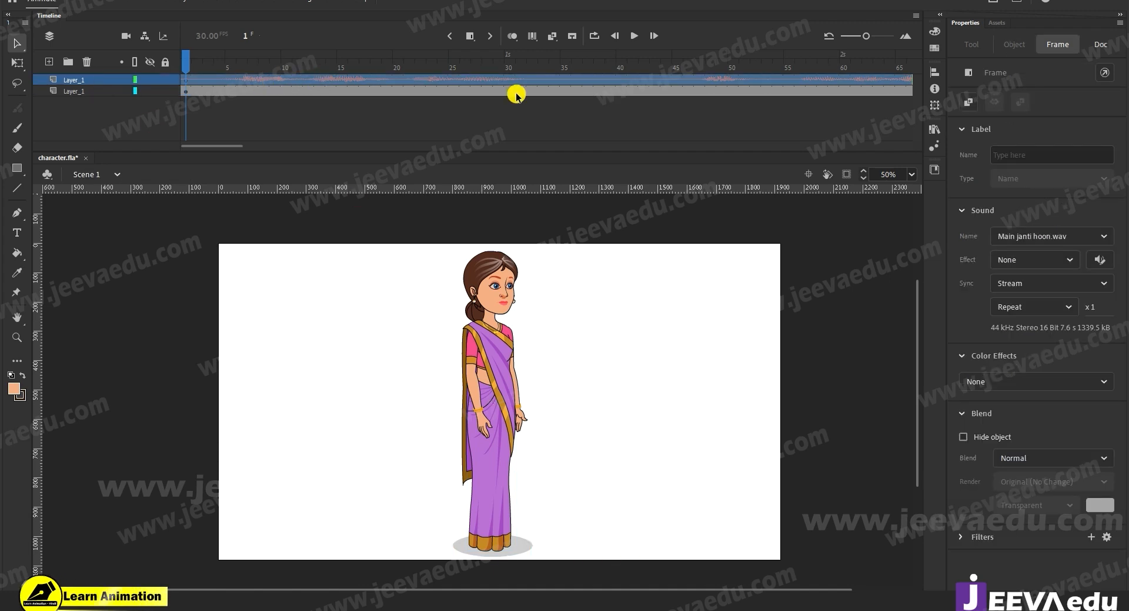
pyautogui.rightClick(96, 81)
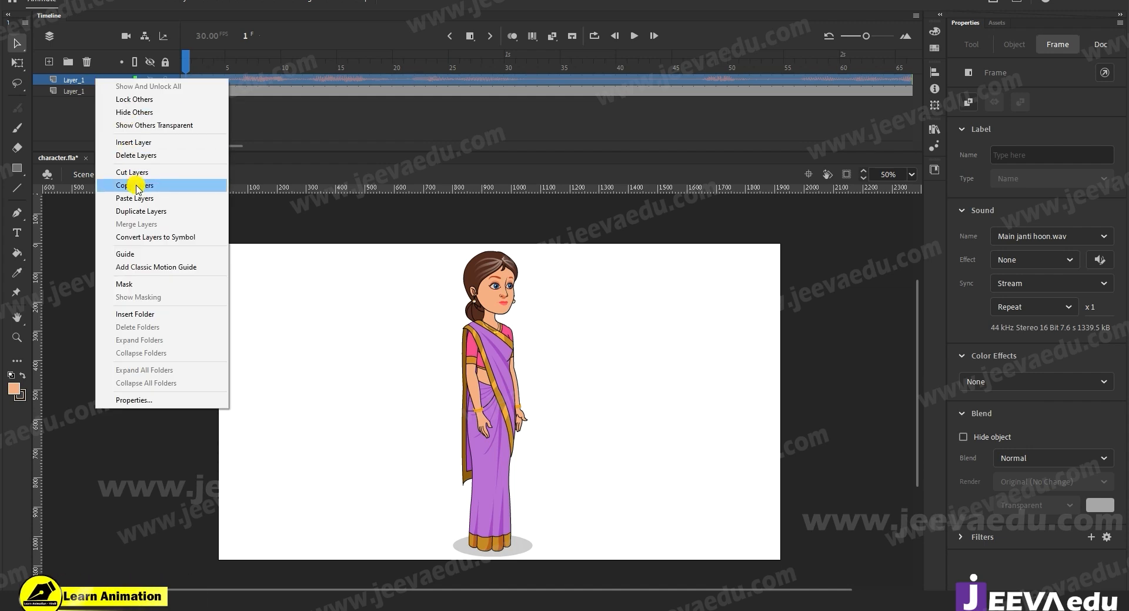
pyautogui.click(137, 186)
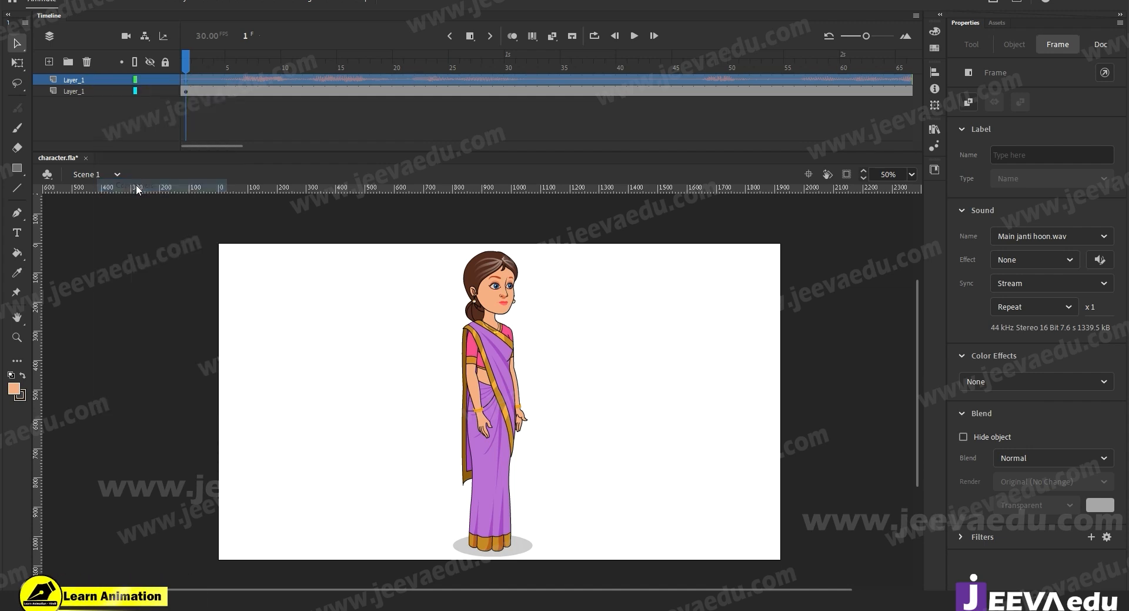
# Step: Open the character symbol Symbol 78 for editing and select its head symbol with the face in close view
pyautogui.click(500, 374)
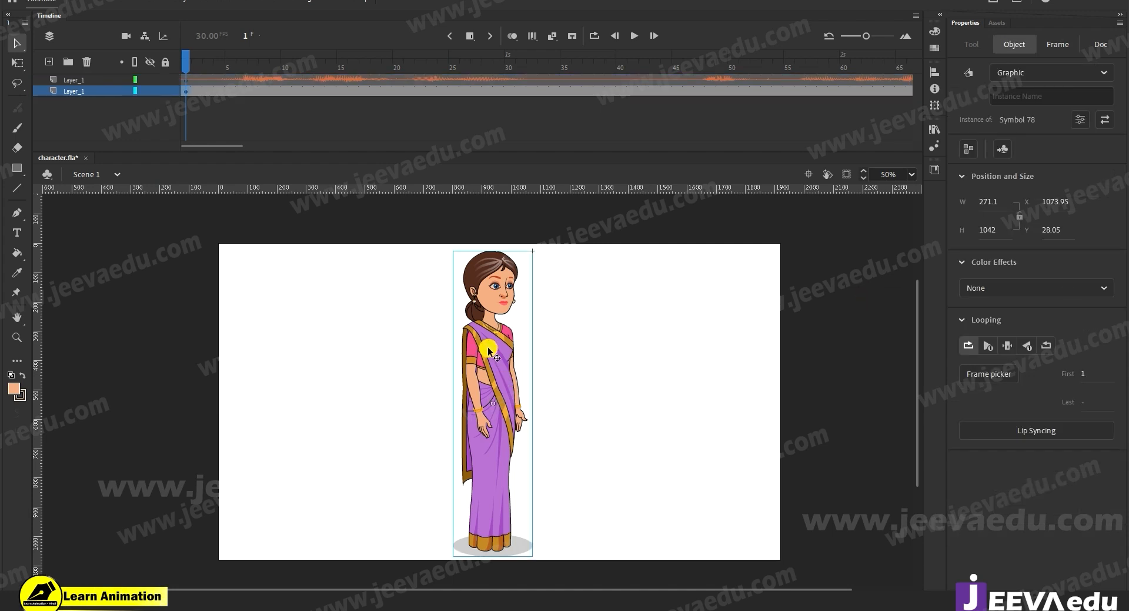
pyautogui.doubleClick(494, 354)
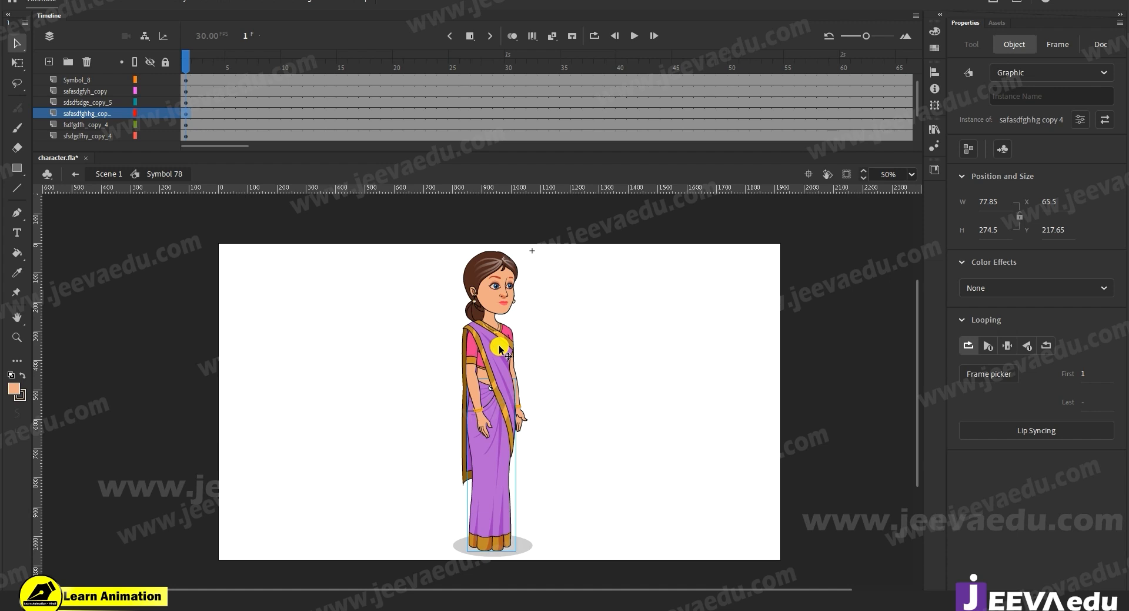
pyautogui.press('z')
pyautogui.click(493, 321)
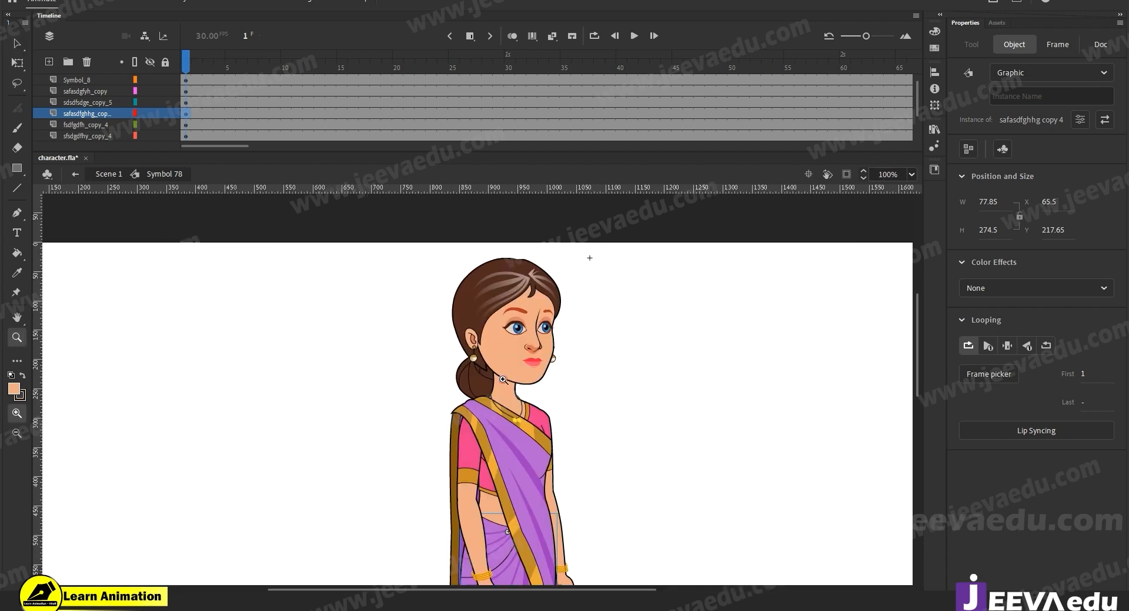
pyautogui.click(501, 375)
pyautogui.click(547, 375)
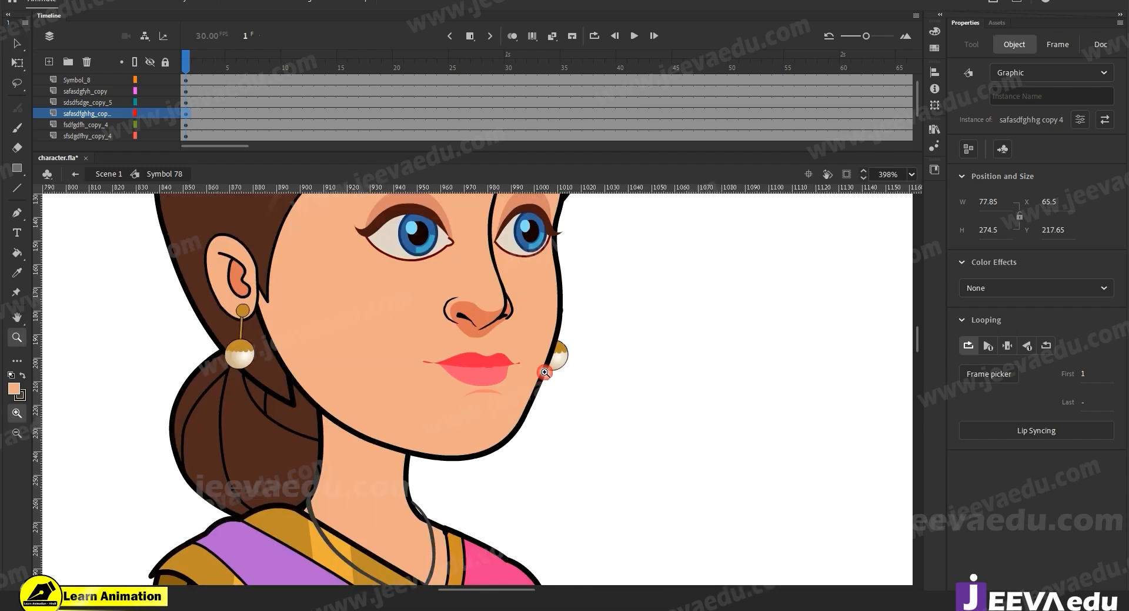
pyautogui.press('v')
pyautogui.click(477, 380)
pyautogui.click(478, 376)
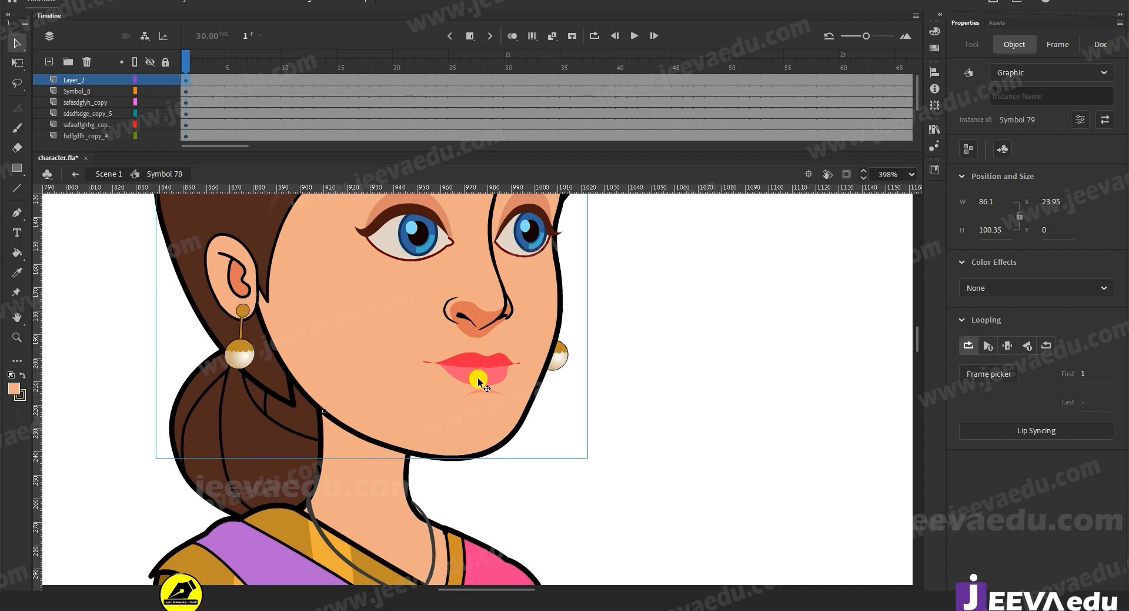
# Step: Inspect the mouth piece inside the head symbol, and return to the character symbol
pyautogui.doubleClick(482, 377)
pyautogui.click(483, 377)
pyautogui.doubleClick(521, 472)
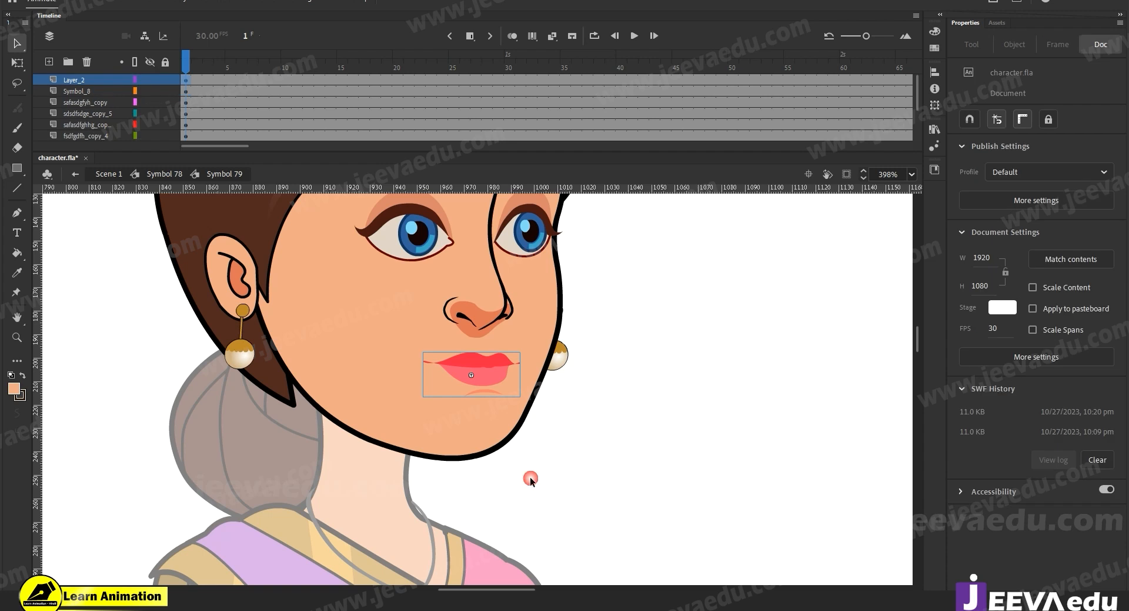
pyautogui.moveTo(516, 452); pyautogui.dragTo(516, 498)
pyautogui.press('z')
pyautogui.keyDown('alt'); pyautogui.click(424, 429); pyautogui.keyUp('alt')
pyautogui.press('v')
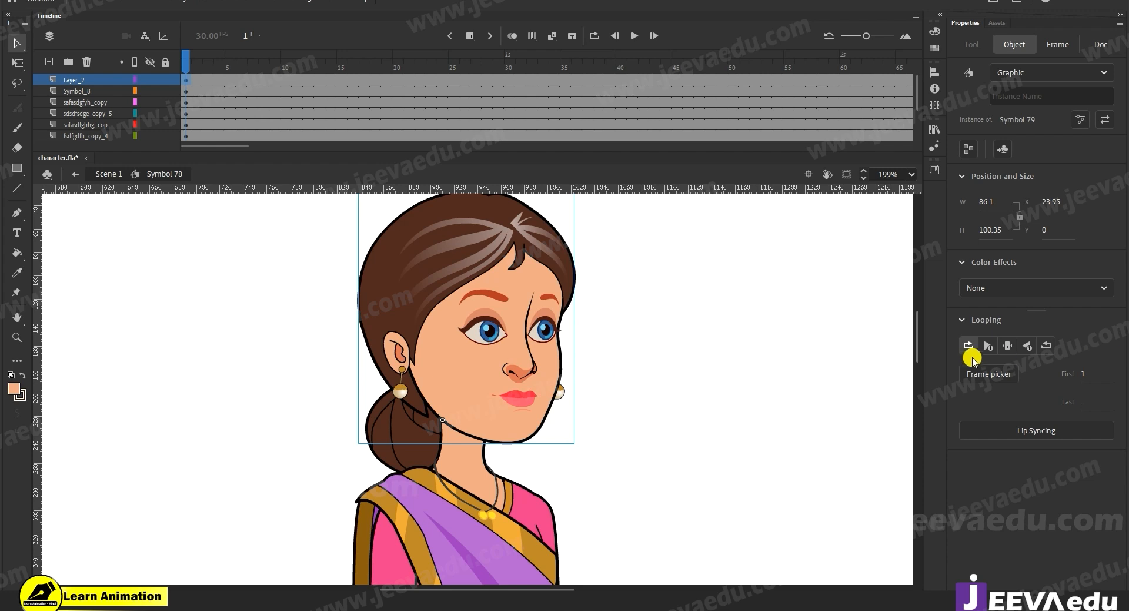
# Step: Open the head symbol, enter the eliza_lipsyc mouth symbol on Layer_4, and select the mouth graphic inside it
pyautogui.doubleClick(544, 357)
pyautogui.click(524, 402)
pyautogui.click(476, 335)
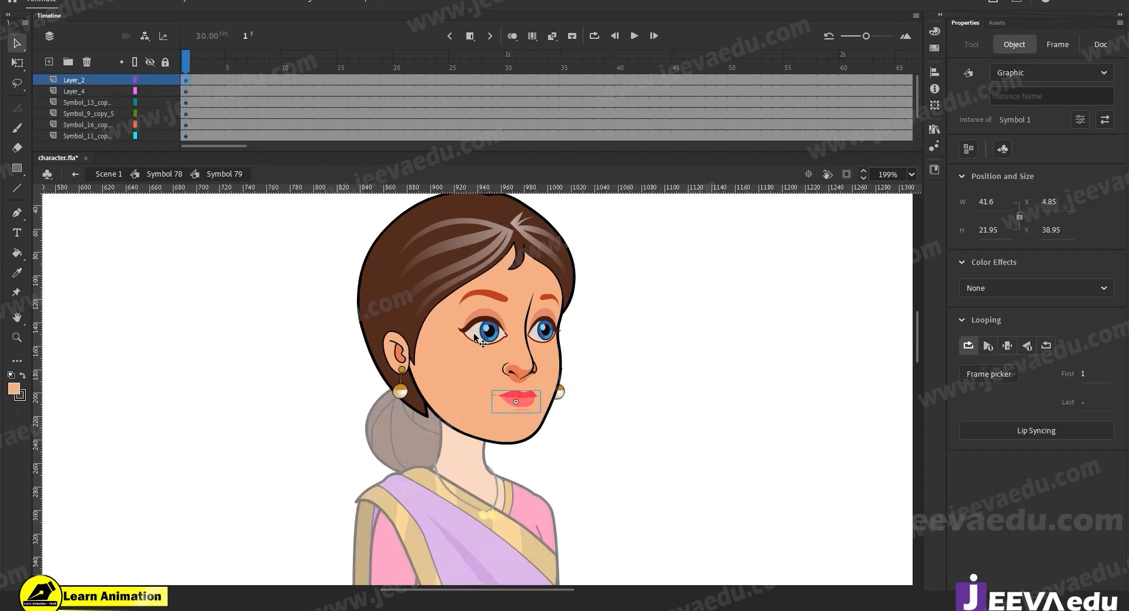
pyautogui.click(521, 396)
pyautogui.click(522, 398)
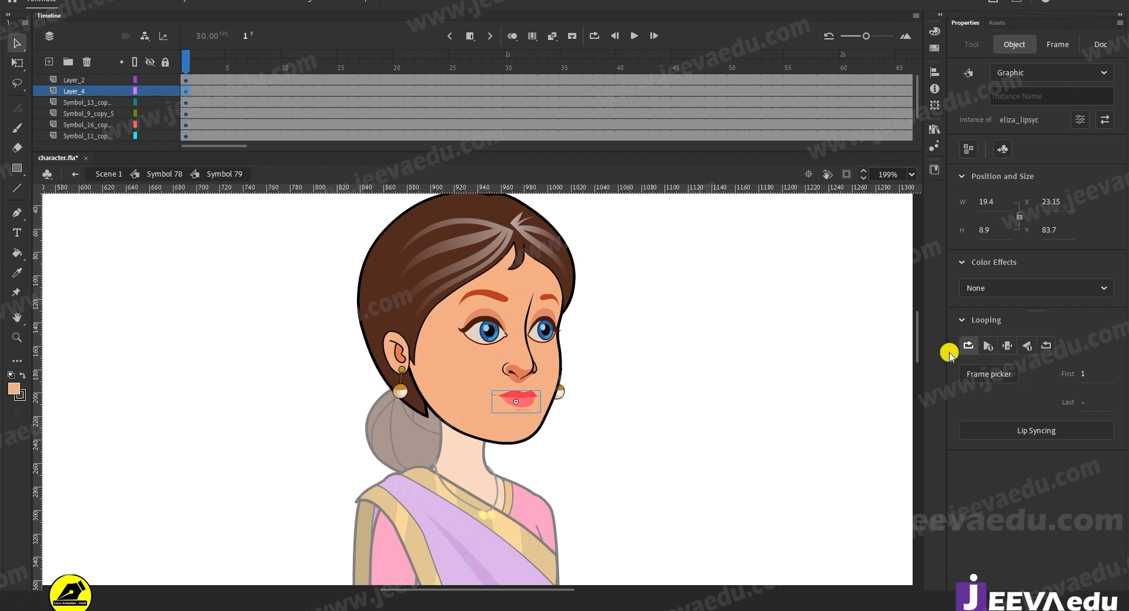
pyautogui.doubleClick(525, 402)
pyautogui.click(517, 401)
# Step: Set the mouth graphic's looping to play a single frame, and review its mouth shapes in the Frame Picker before closing it
pyautogui.click(1010, 346)
pyautogui.click(983, 377)
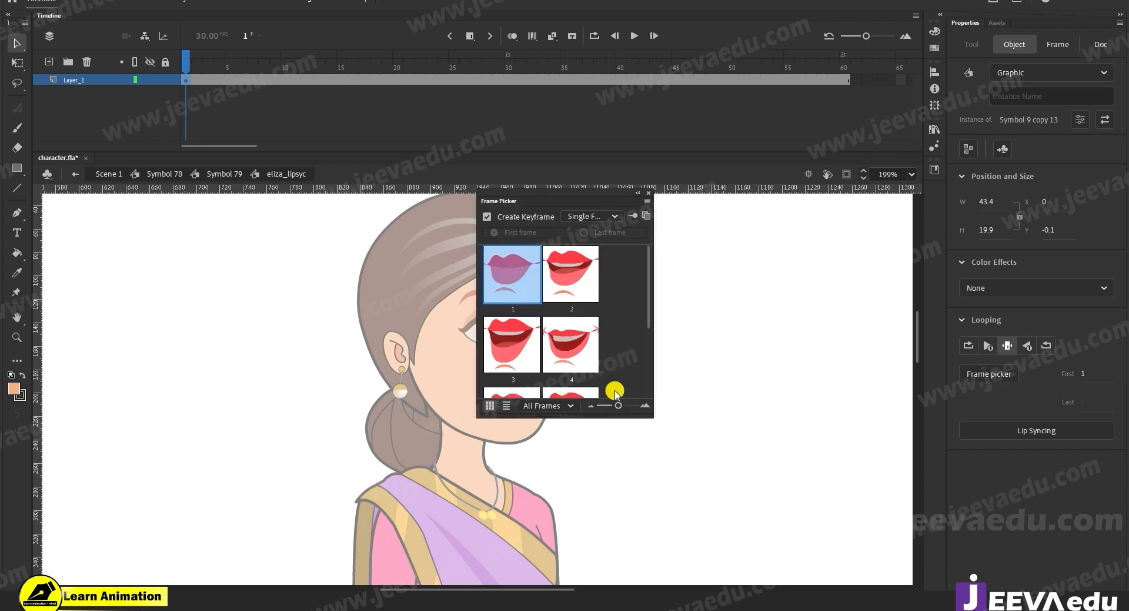
pyautogui.moveTo(606, 416); pyautogui.dragTo(604, 529)
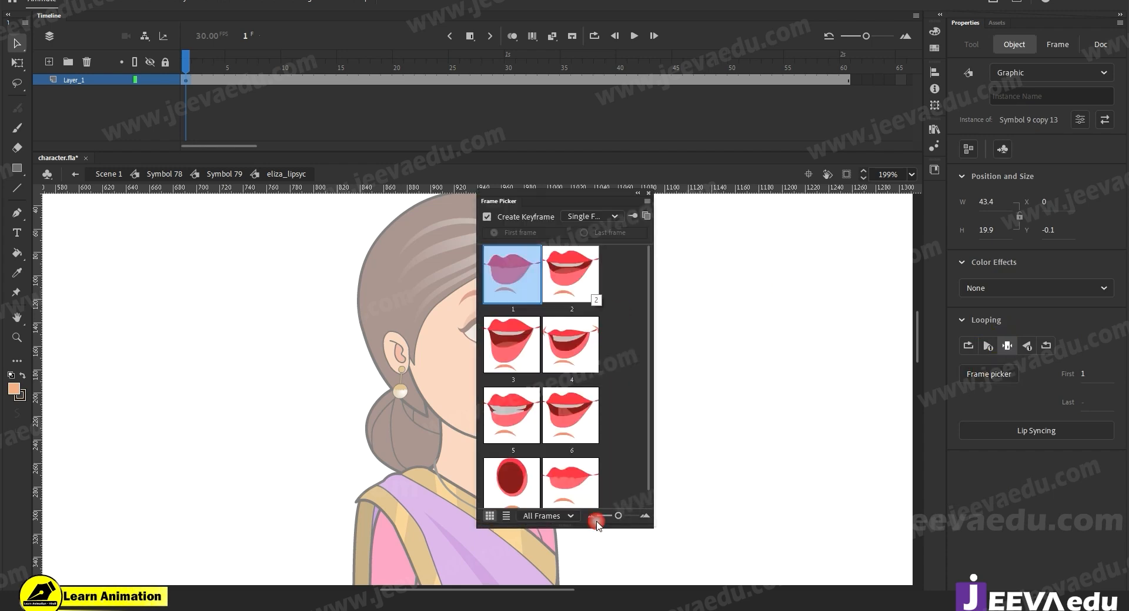
pyautogui.moveTo(552, 200); pyautogui.dragTo(748, 228)
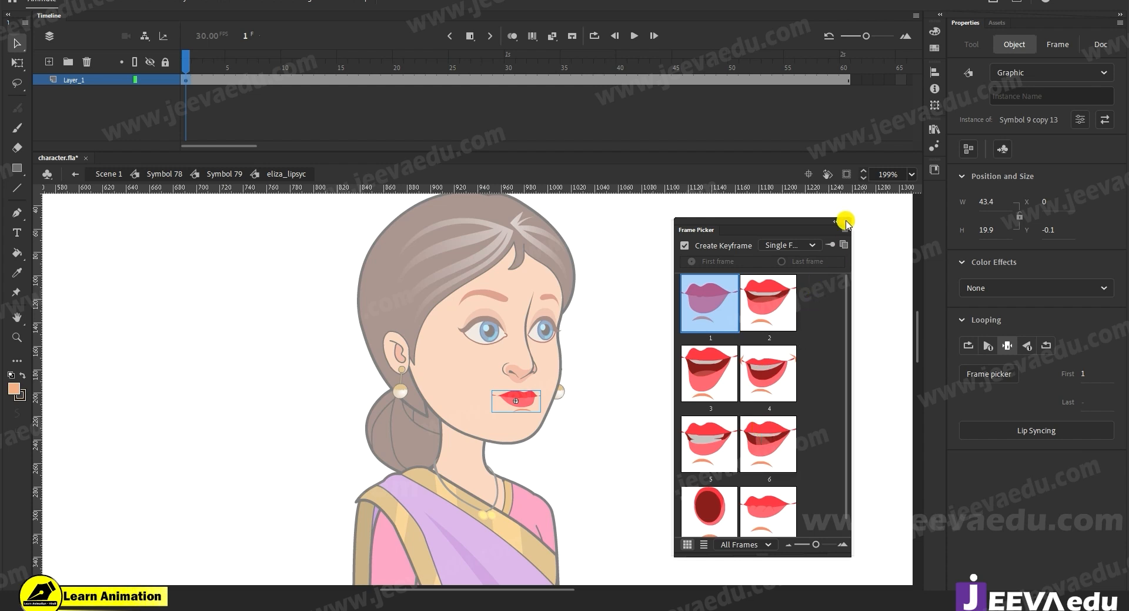
pyautogui.click(846, 223)
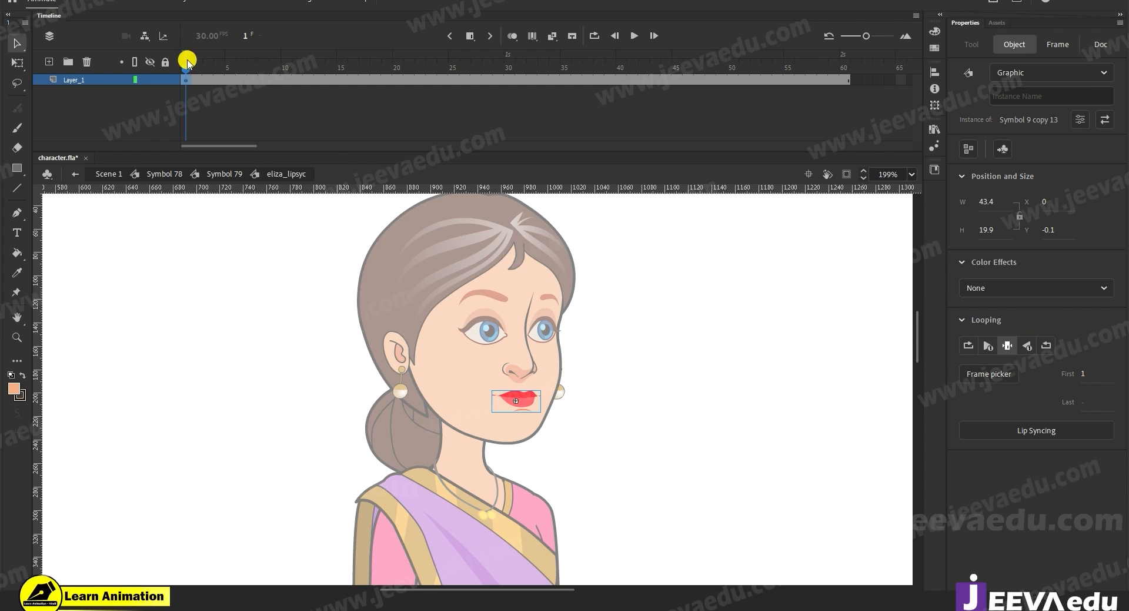
# Step: Paste the copied audio layer above the mouth layer inside the eliza_lipsyc symbol
pyautogui.moveTo(193, 62)
pyautogui.mouseDown()
pyautogui.moveTo(451, 63)
pyautogui.moveTo(186, 63)
pyautogui.mouseUp()
pyautogui.click(117, 100)
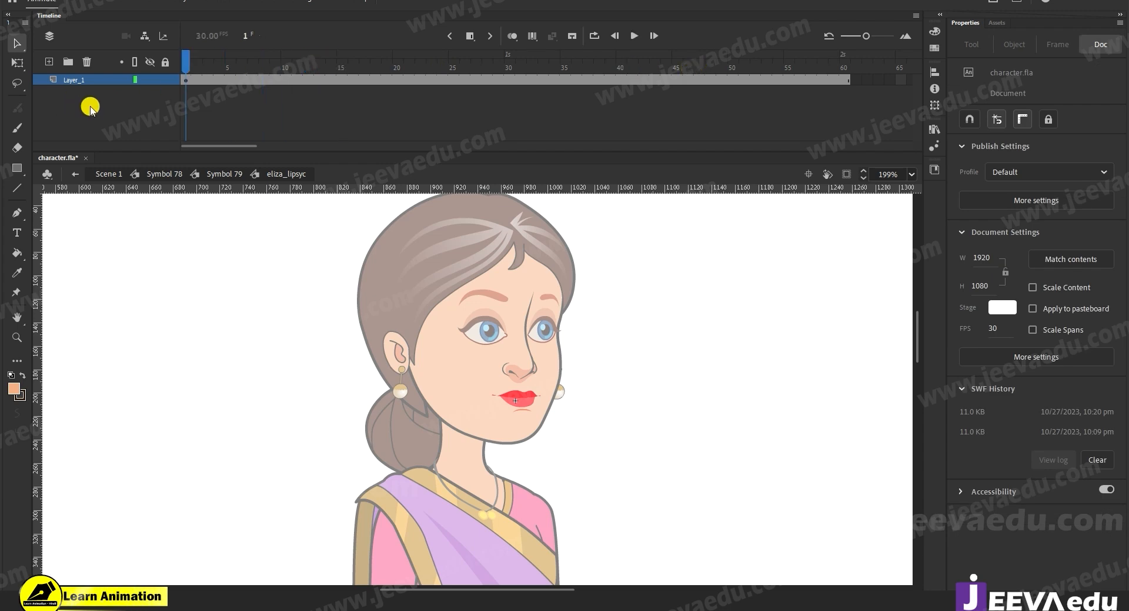
pyautogui.rightClick(98, 81)
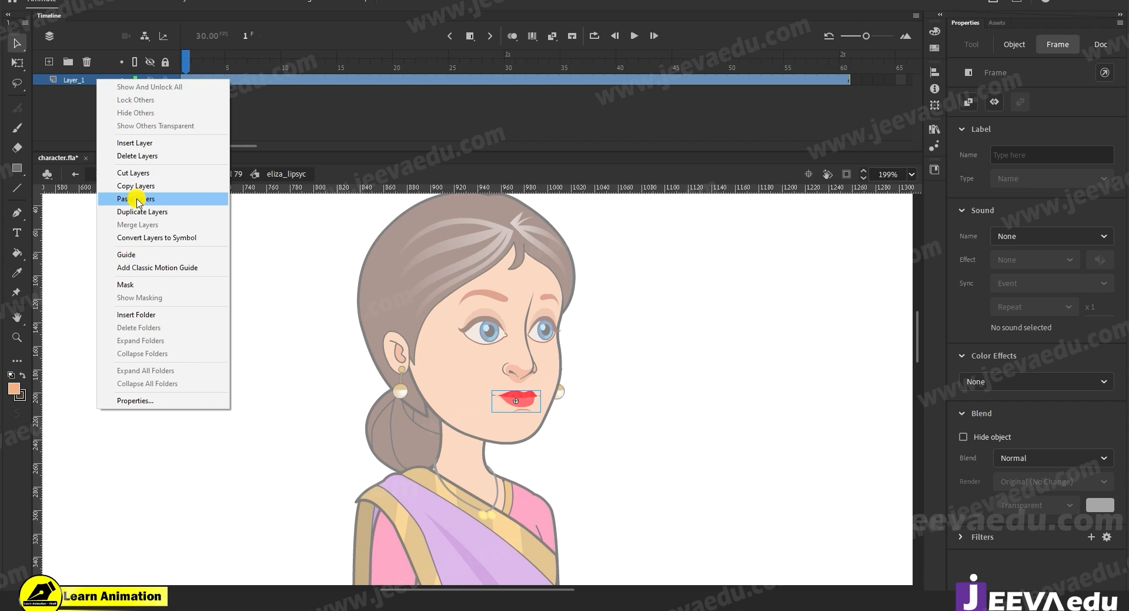
pyautogui.click(286, 106)
pyautogui.click(286, 106)
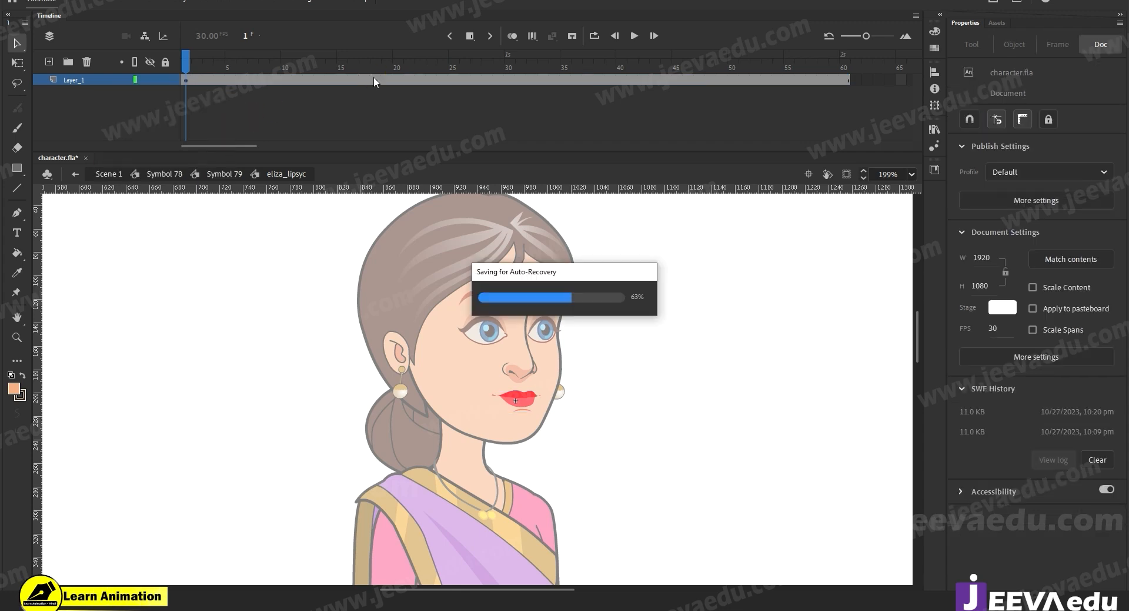
pyautogui.rightClick(353, 79)
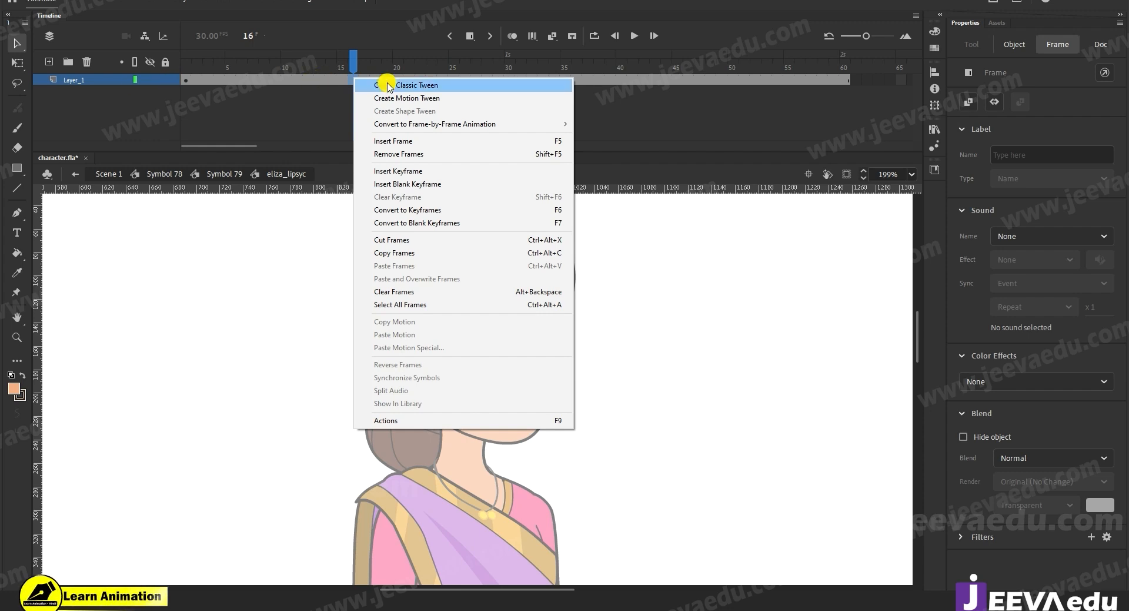
pyautogui.rightClick(88, 80)
pyautogui.click(137, 196)
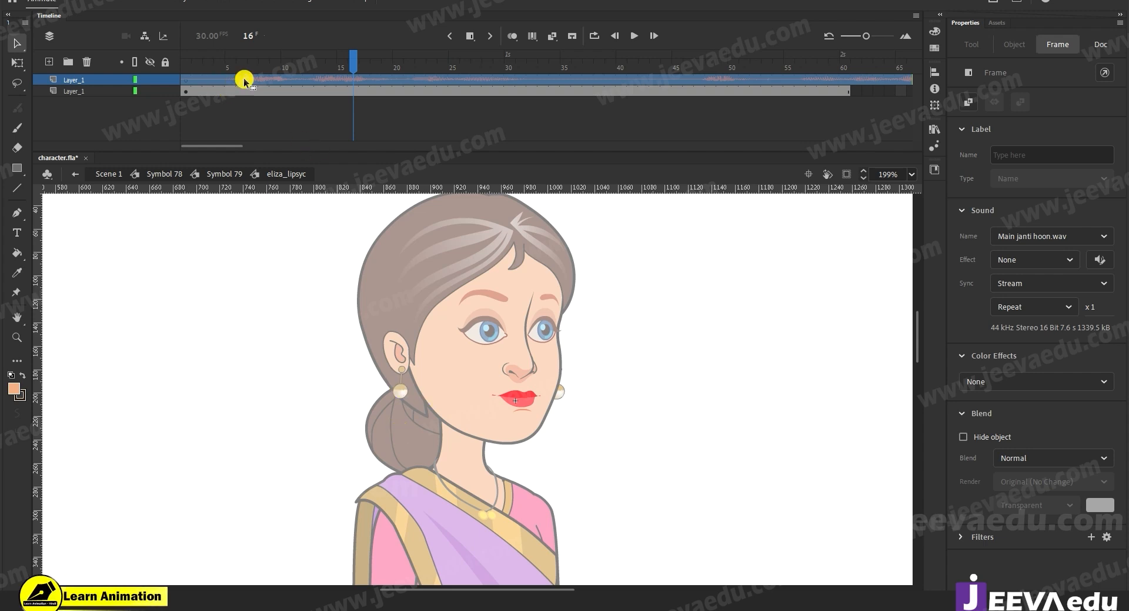
# Step: Check where the mouth layer's frames end against the audio by scrubbing around frame 61 and playing from frame 58
pyautogui.moveTo(231, 144); pyautogui.dragTo(269, 143)
pyautogui.click(408, 91)
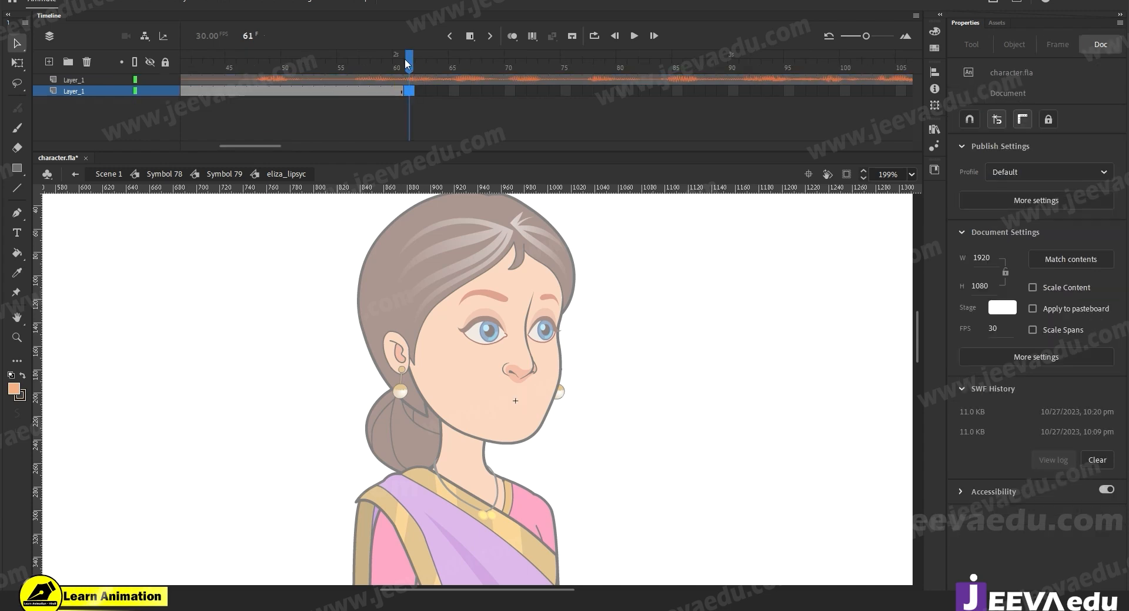
pyautogui.moveTo(405, 61); pyautogui.dragTo(372, 83)
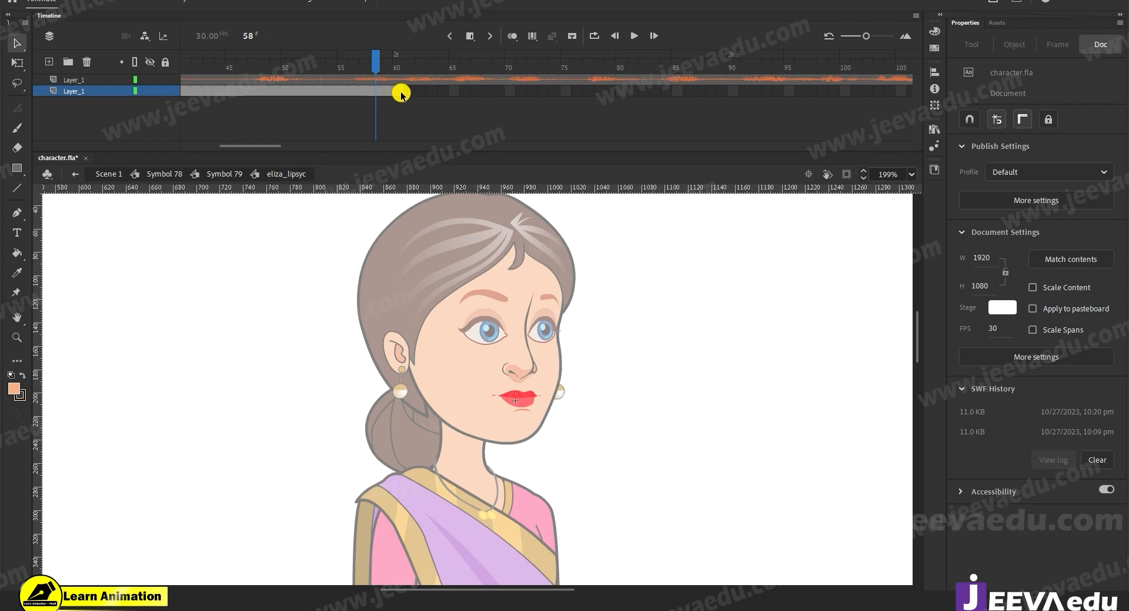
pyautogui.press('Return')
pyautogui.press('Return')
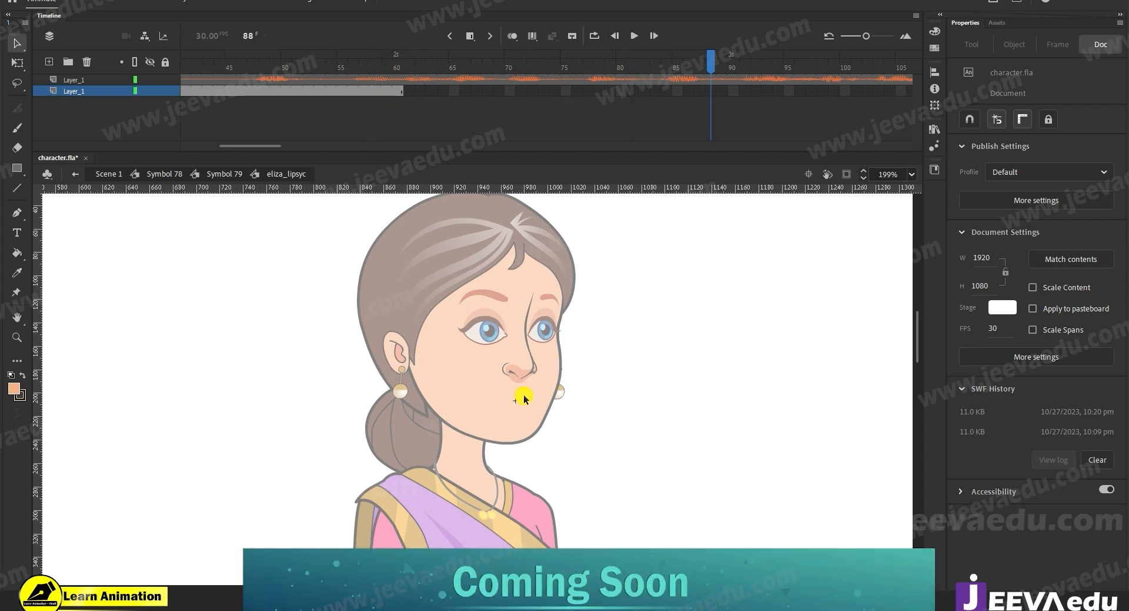
# Step: Extend the mouth layer's frames to frame 205 to match the end of the audio
pyautogui.moveTo(264, 145); pyautogui.dragTo(393, 145)
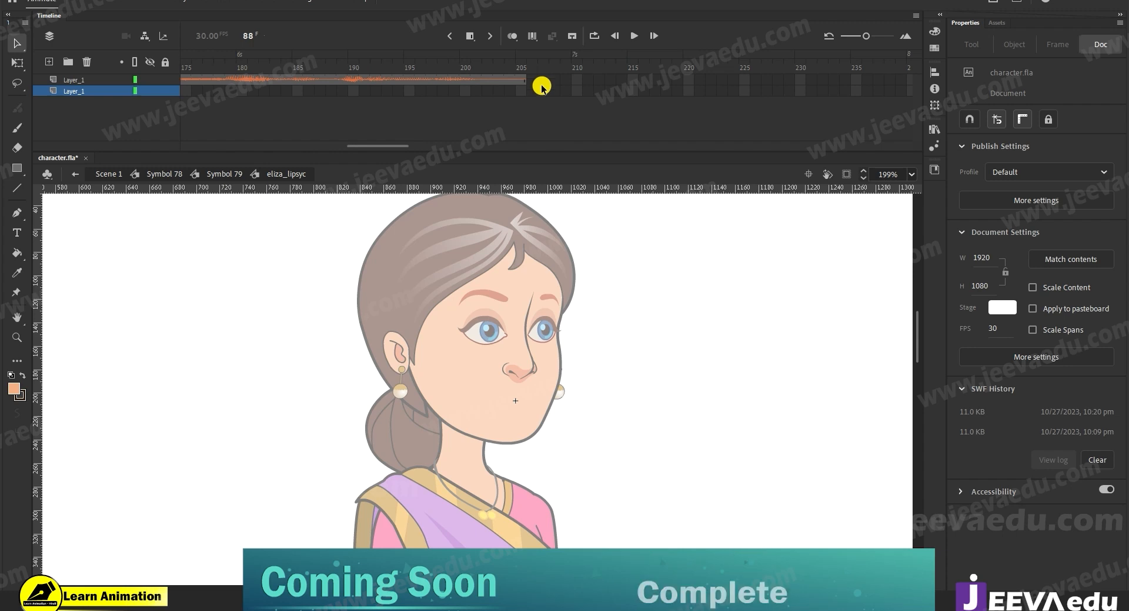
pyautogui.click(521, 91)
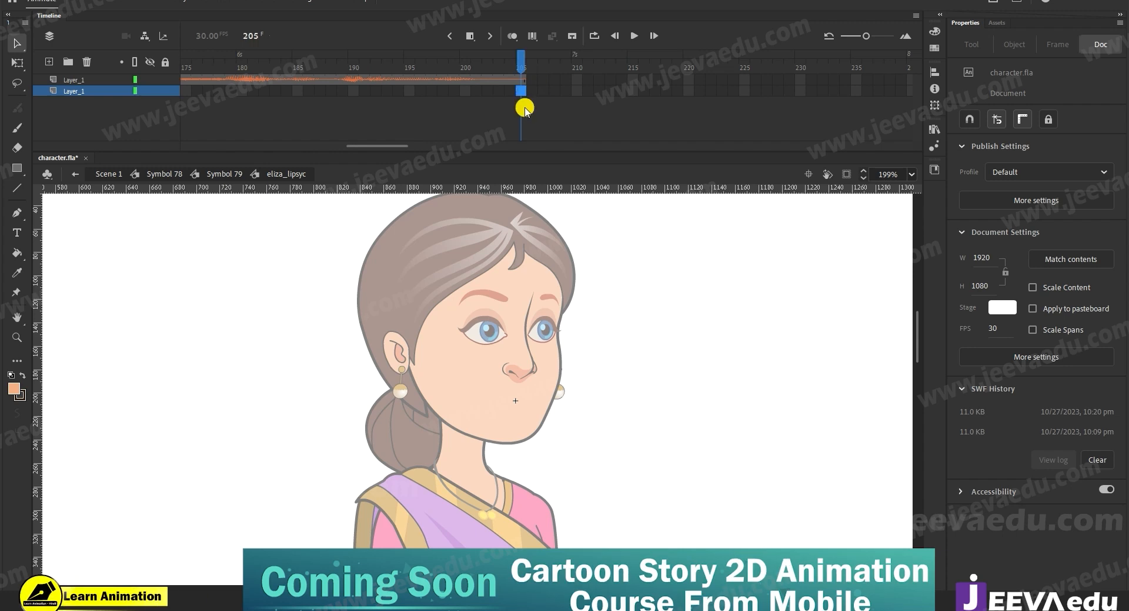
pyautogui.press('F5')
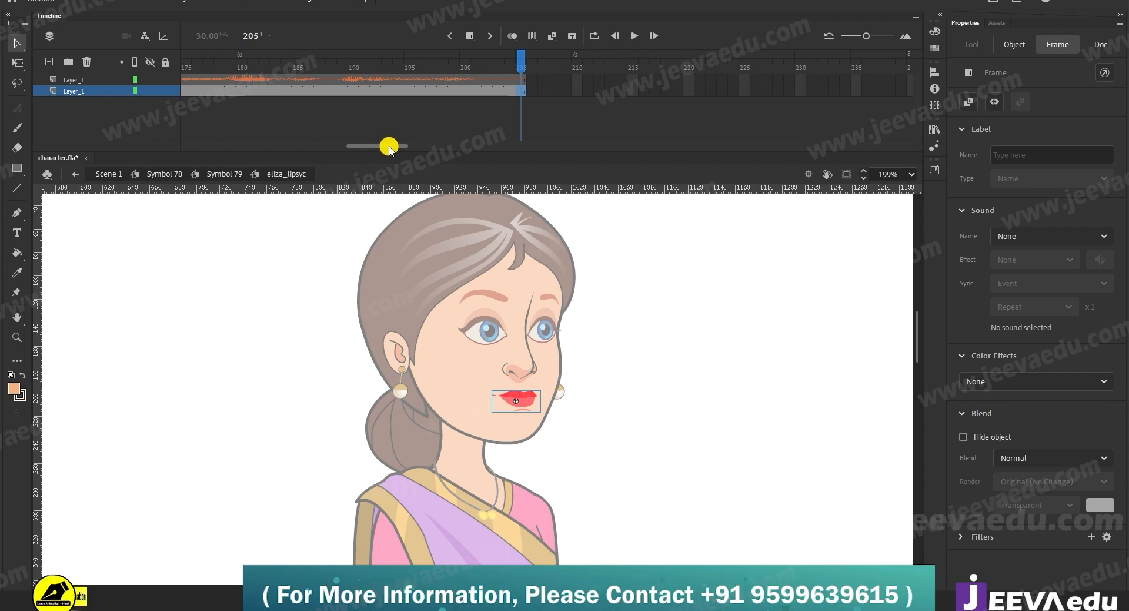
# Step: Open the mouth graphic's own symbol, scrub through its mouth-shape keyframes, and return to the eliza_lipsyc symbol
pyautogui.moveTo(389, 146); pyautogui.dragTo(45, 158)
pyautogui.click(203, 78)
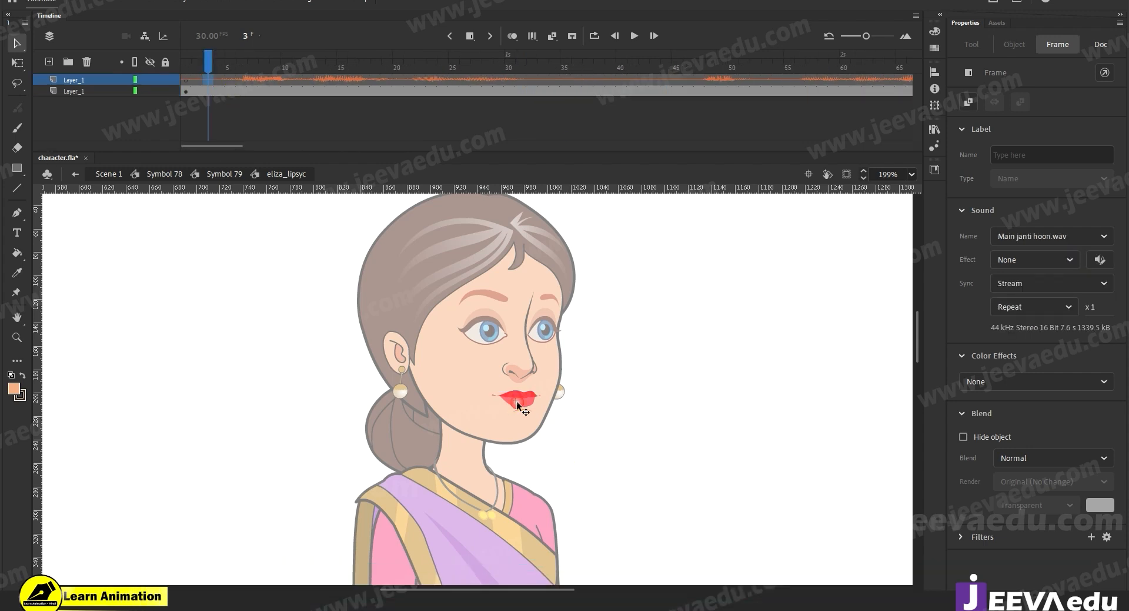
pyautogui.click(517, 405)
pyautogui.press('z')
pyautogui.click(563, 391)
pyautogui.press('v')
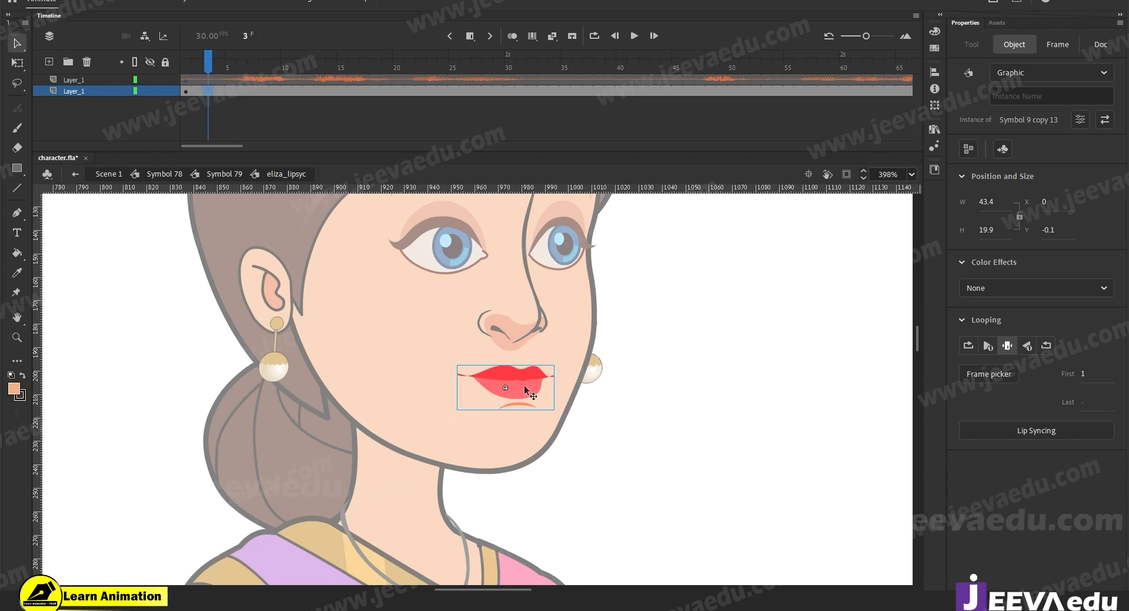
pyautogui.doubleClick(505, 387)
pyautogui.click(253, 72)
pyautogui.moveTo(254, 70); pyautogui.dragTo(186, 106)
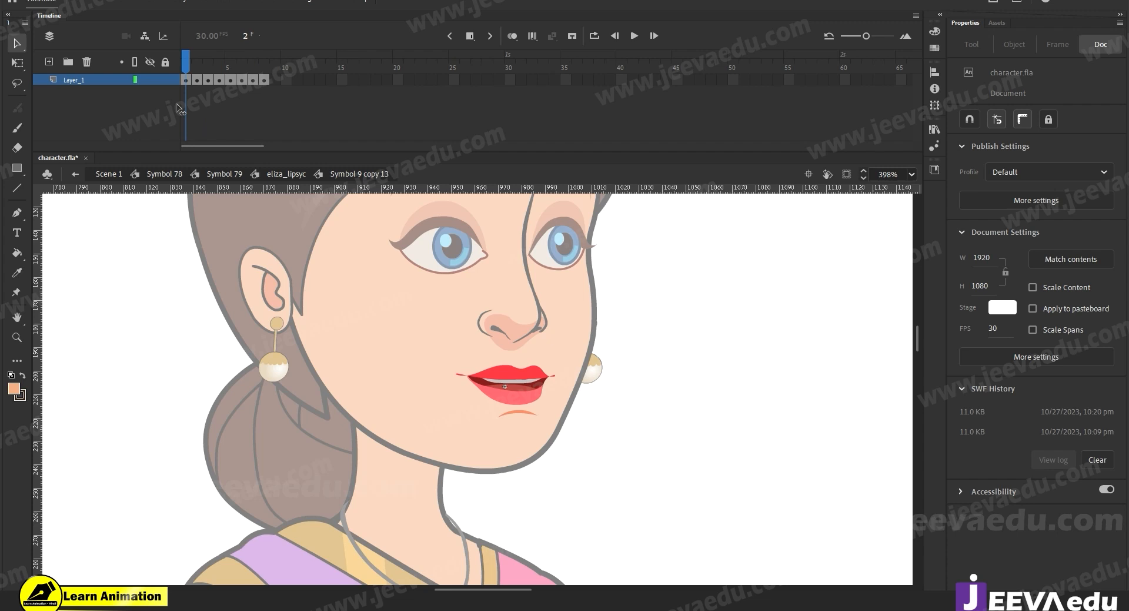
pyautogui.click(286, 173)
# Step: Play the audio from frame 5 and scrub the opening frames to locate where the speech begins
pyautogui.click(231, 91)
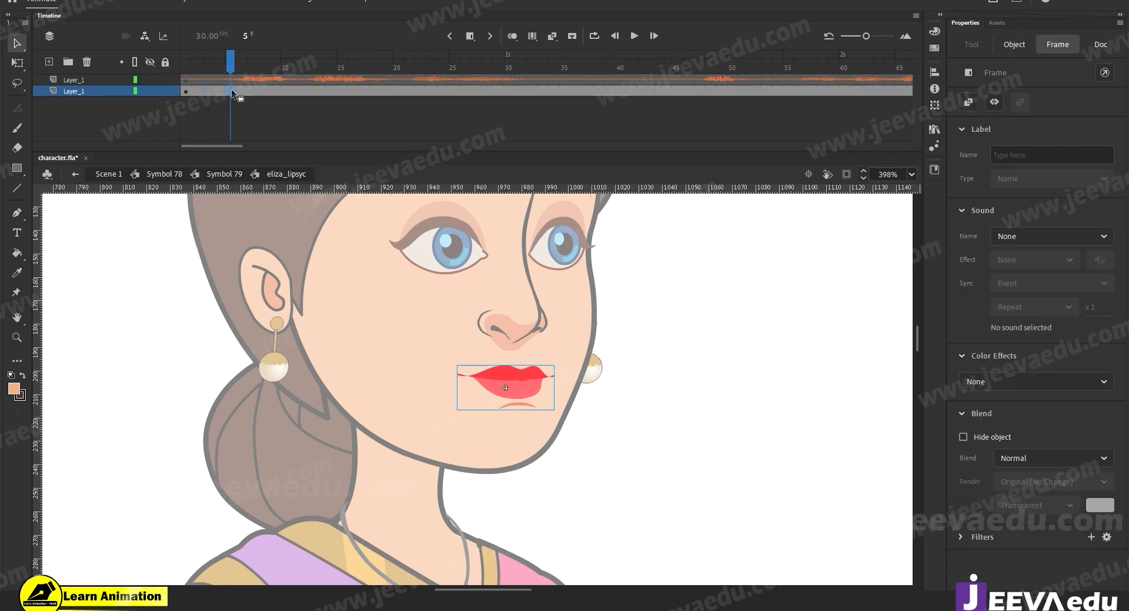
pyautogui.press('Return')
pyautogui.press('Return')
pyautogui.moveTo(386, 68); pyautogui.dragTo(288, 92)
# Step: Give the mouth graphic single-frame keyframes in the Frame Picker: mouth shape 4 at frame 5 and shape 1 at frame 9
pyautogui.click(231, 91)
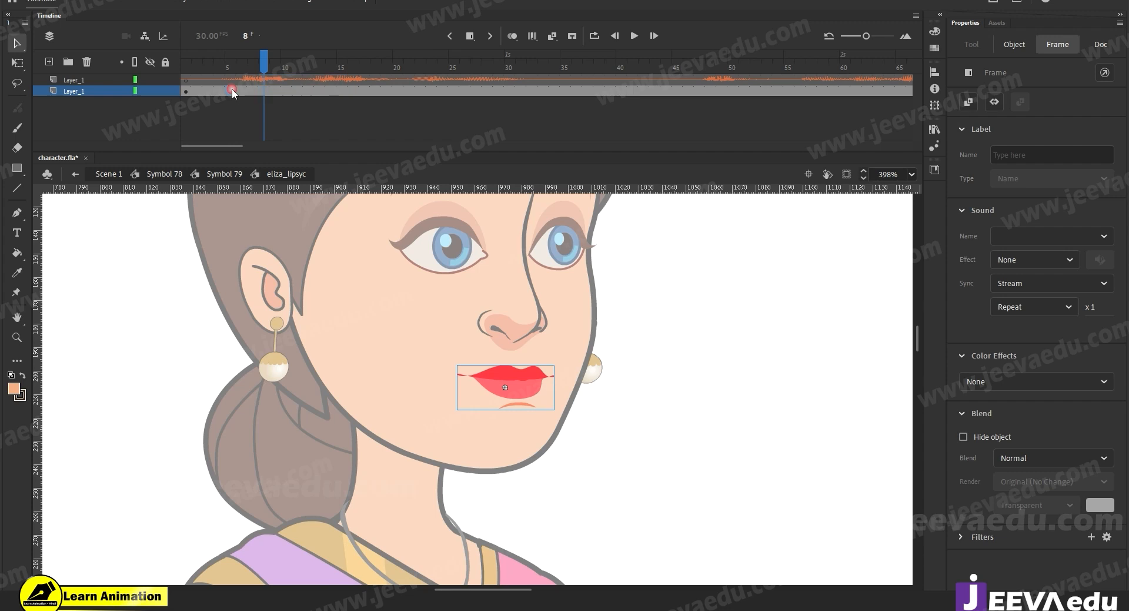
pyautogui.click(512, 388)
pyautogui.press('z')
pyautogui.click(511, 385)
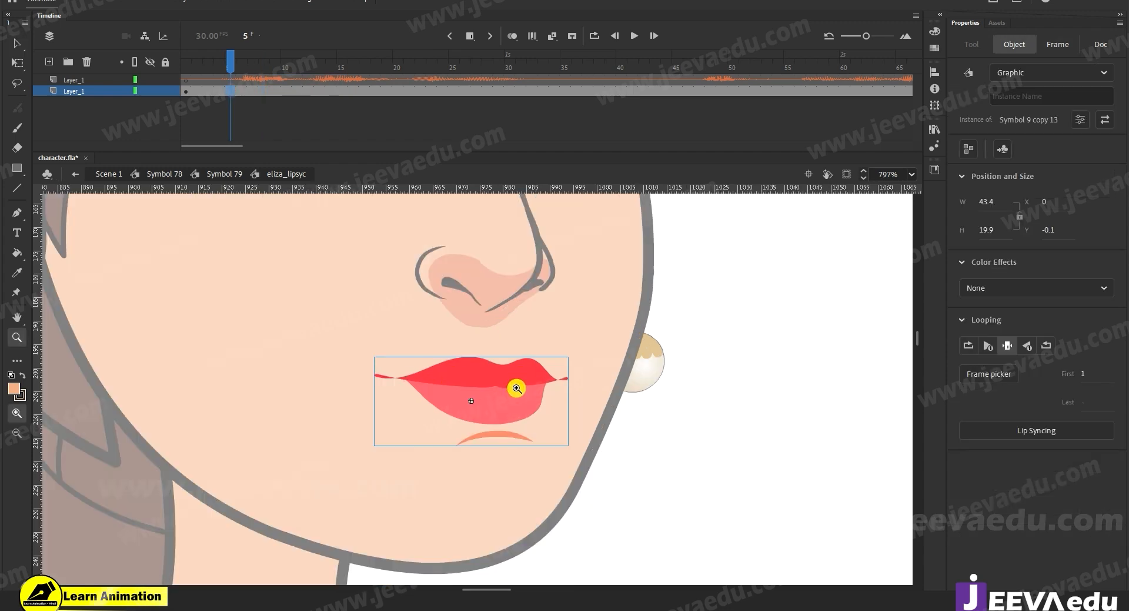
pyautogui.press('v')
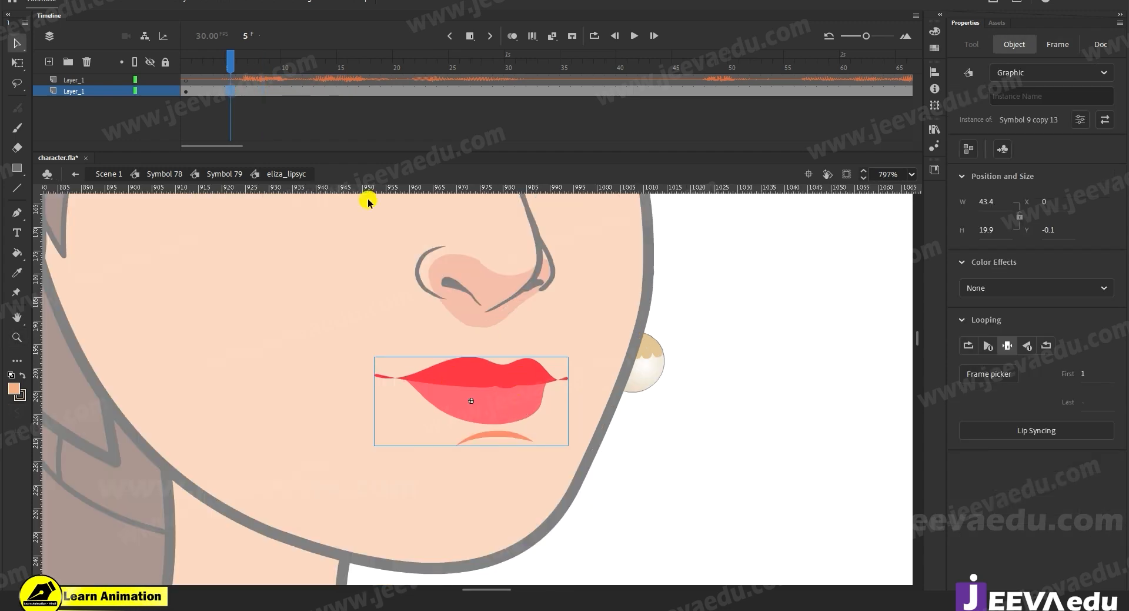
pyautogui.click(507, 381)
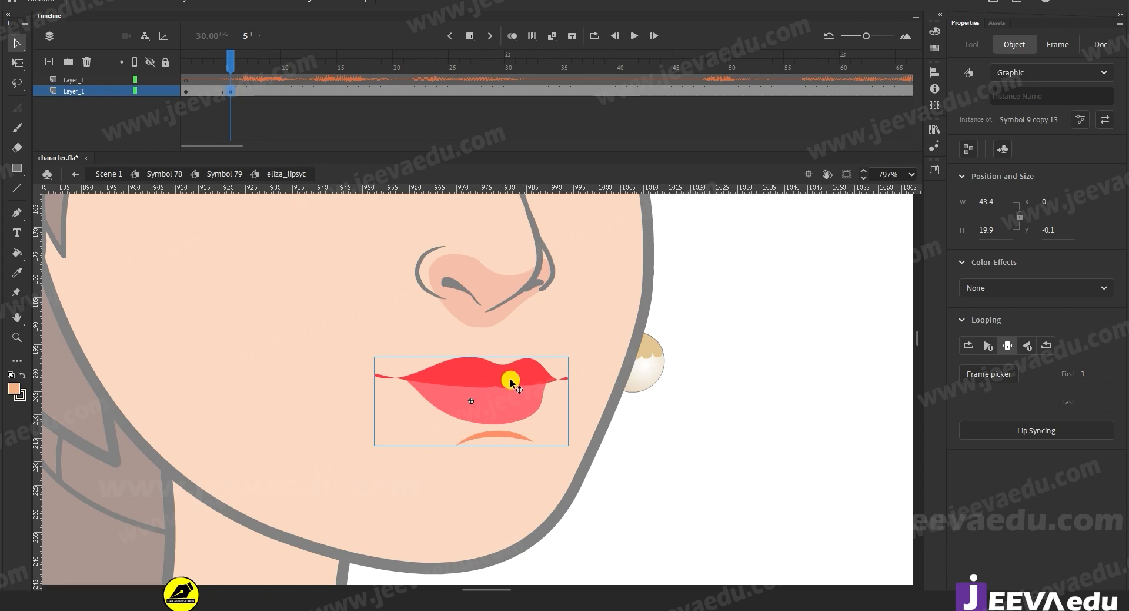
pyautogui.click(994, 374)
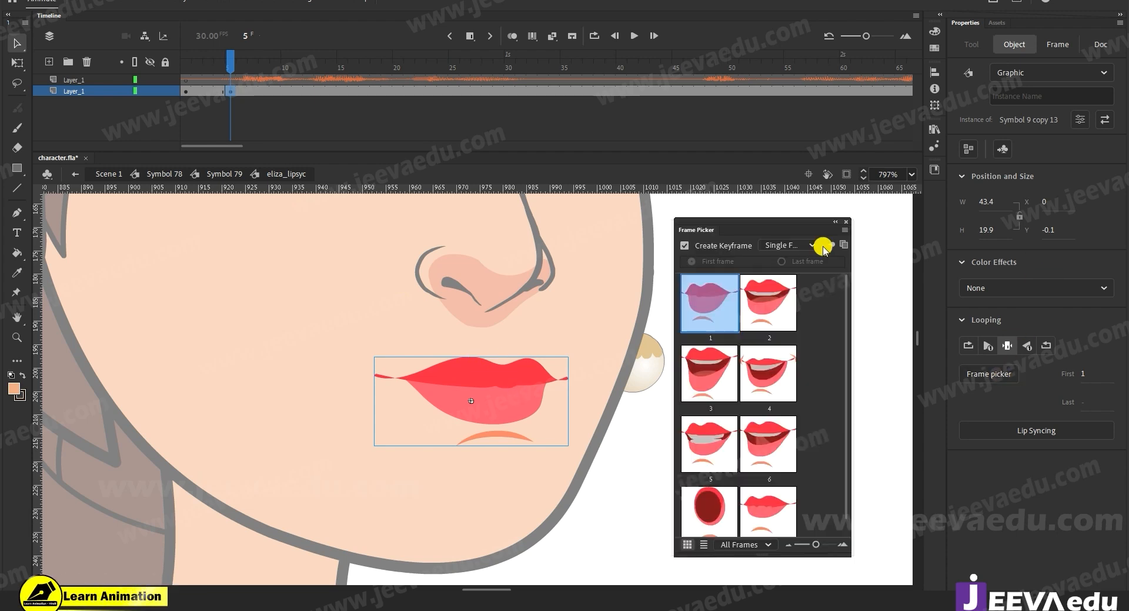
pyautogui.click(766, 311)
pyautogui.click(769, 375)
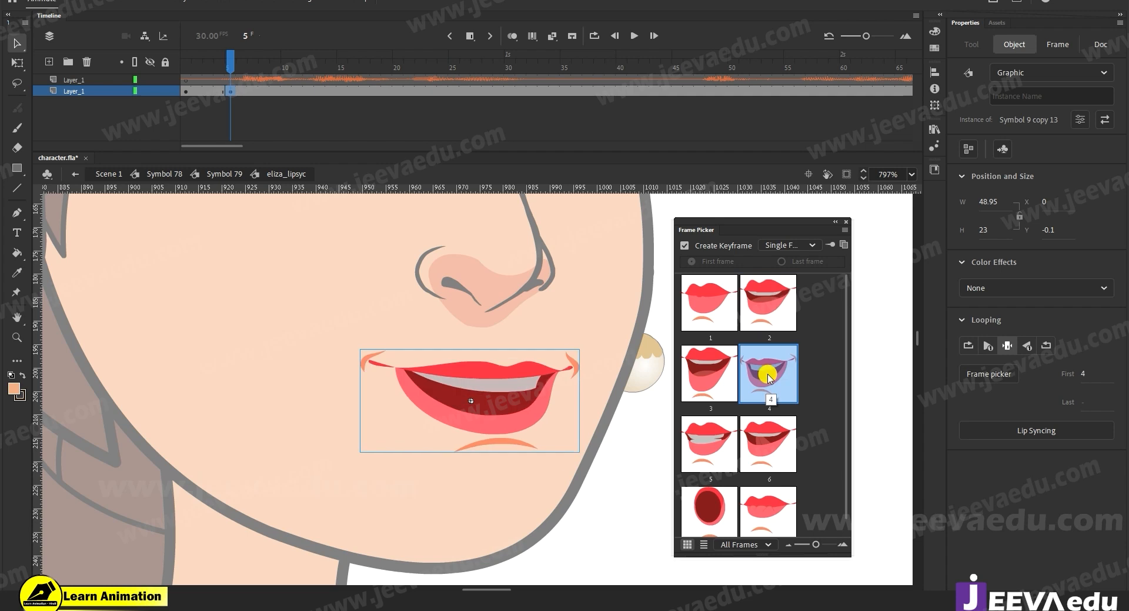
pyautogui.click(273, 90)
pyautogui.click(719, 310)
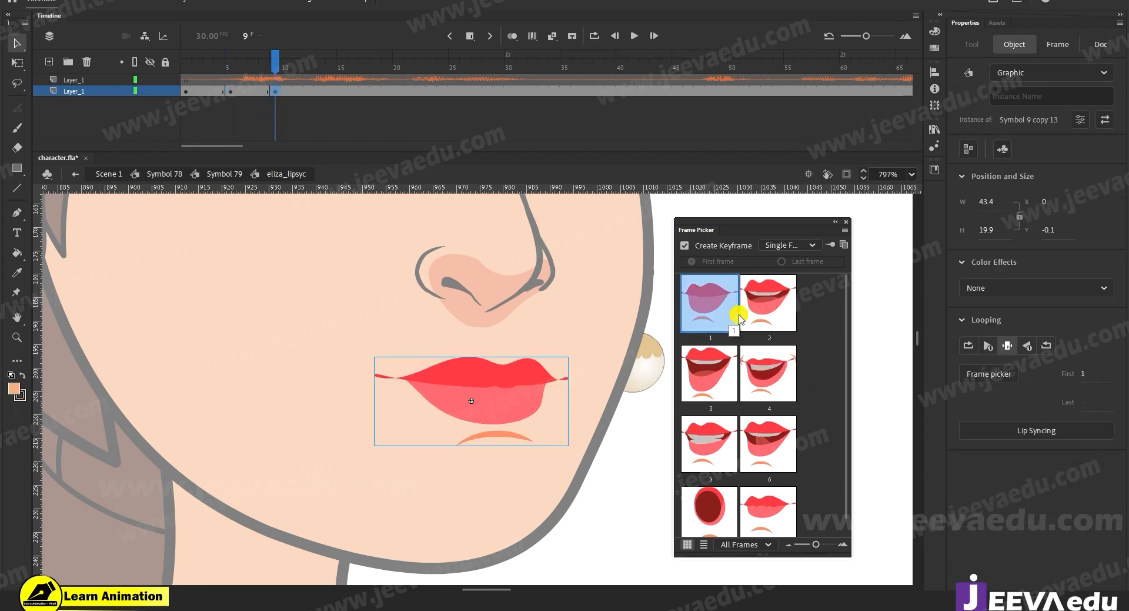
# Step: Play the audio from frame 3, then assign mouth shape 2 at frame 13 and mouth shape 1 at frame 17
pyautogui.click(318, 91)
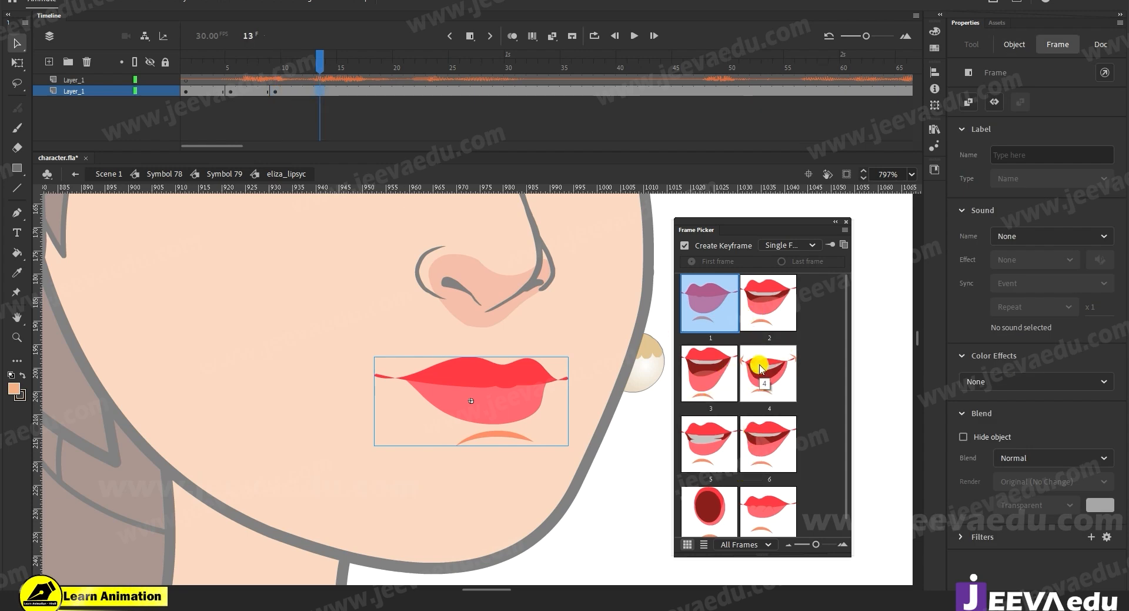
pyautogui.moveTo(316, 58); pyautogui.dragTo(205, 91)
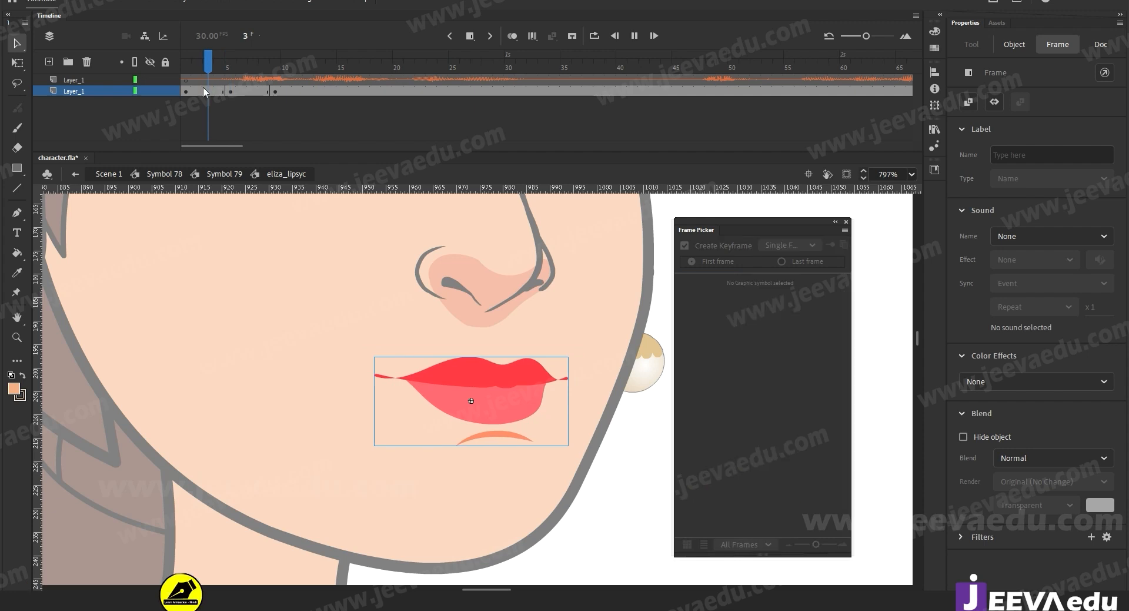
pyautogui.press('Return')
pyautogui.press('Return')
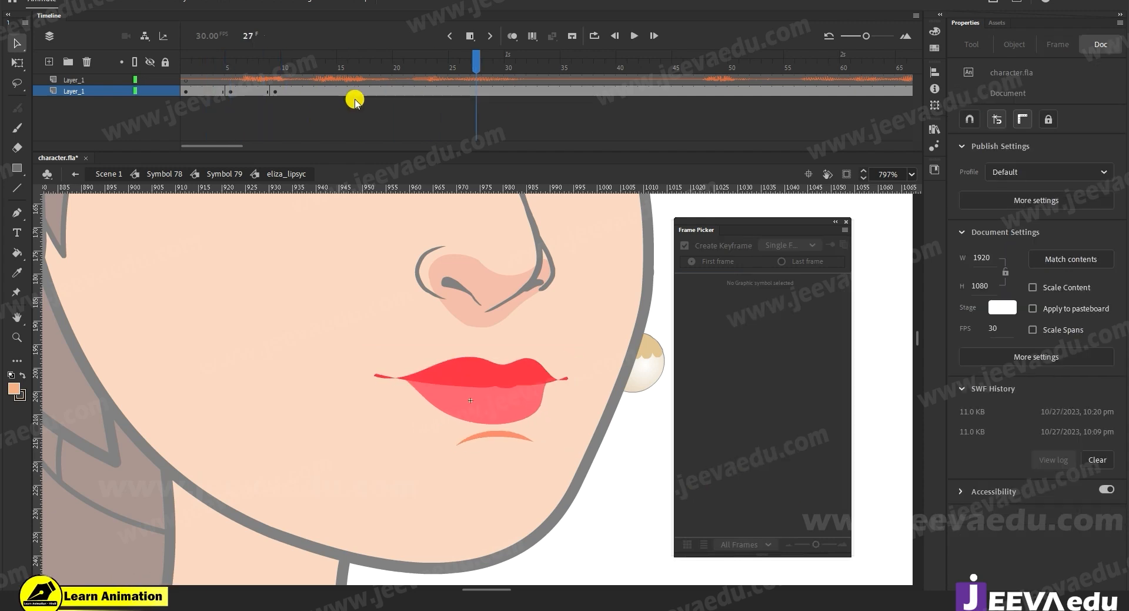
pyautogui.click(320, 92)
pyautogui.click(770, 297)
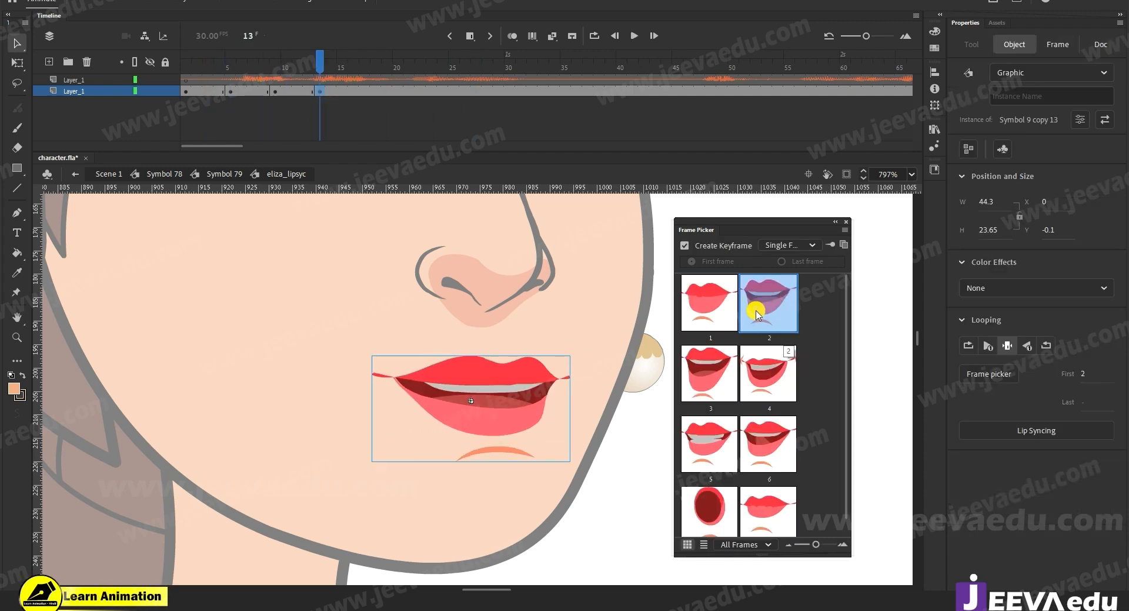
pyautogui.click(365, 91)
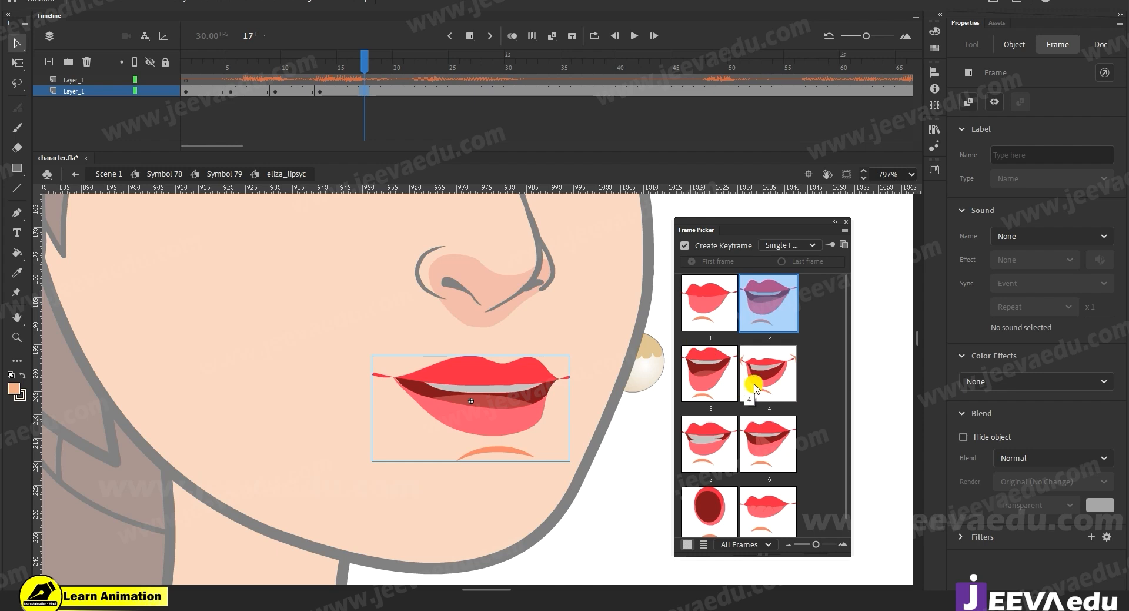
pyautogui.click(722, 314)
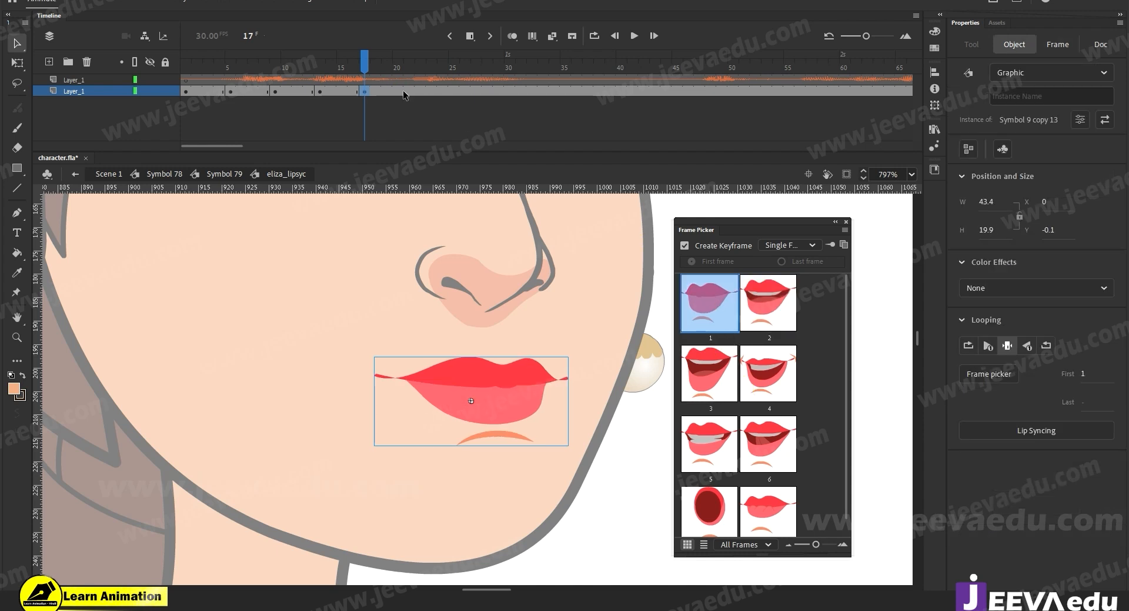
# Step: Assign the round mouth shape 7 at frame 20 and the closed mouth shape 1 at frame 26
pyautogui.click(403, 92)
pyautogui.click(710, 507)
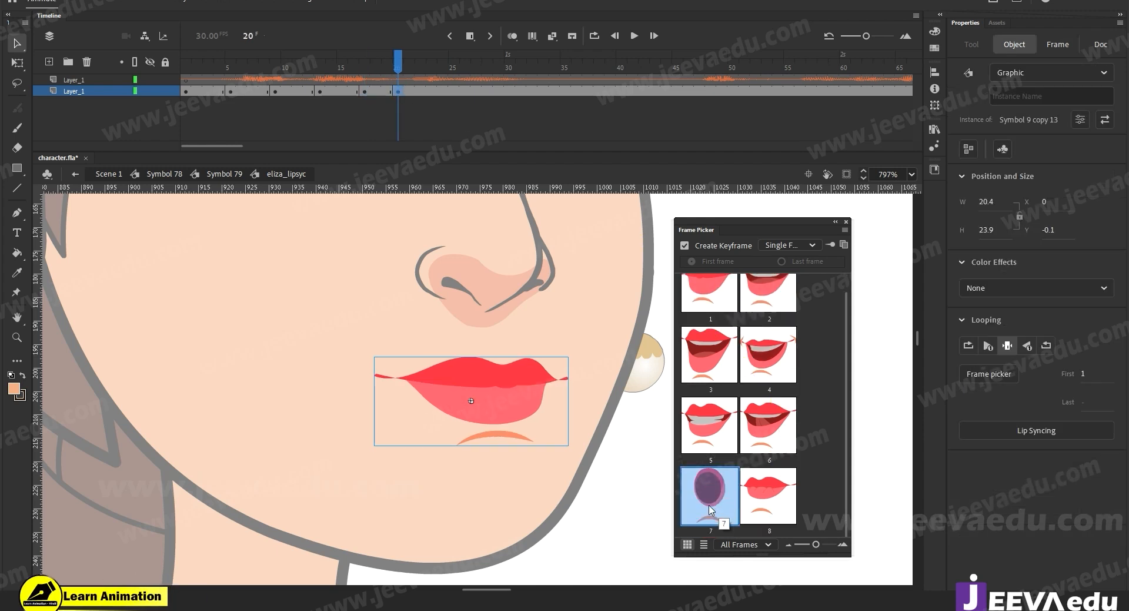
pyautogui.click(465, 91)
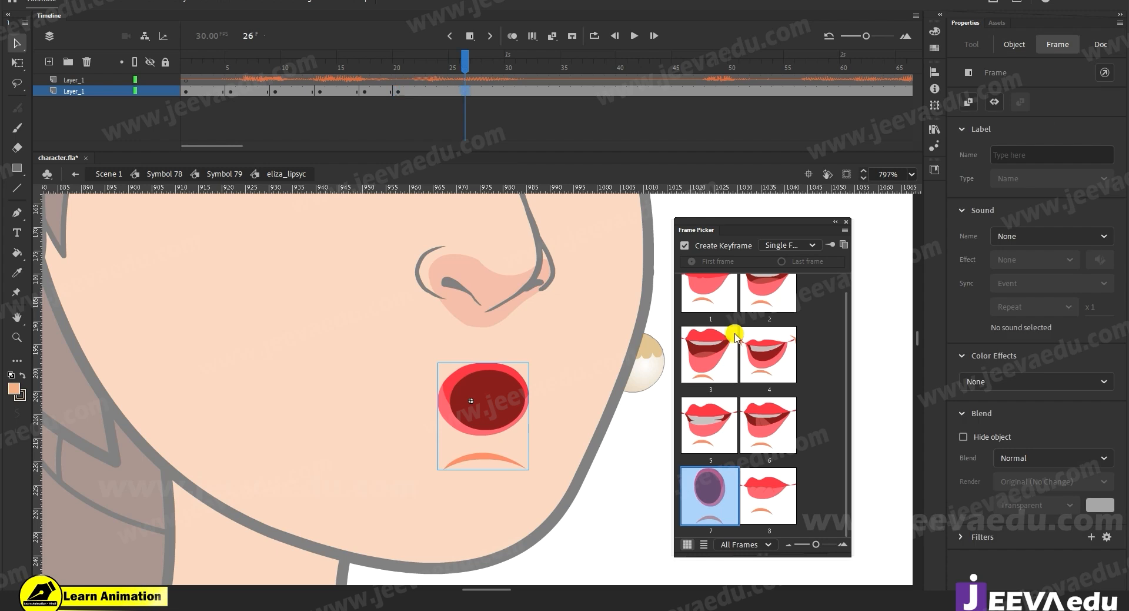
pyautogui.click(707, 294)
# Step: Play the lip-sync from frame 1, scrub frames 20 to 26, and review the mouth keyframes from frame 5 to 26
pyautogui.press('Return')
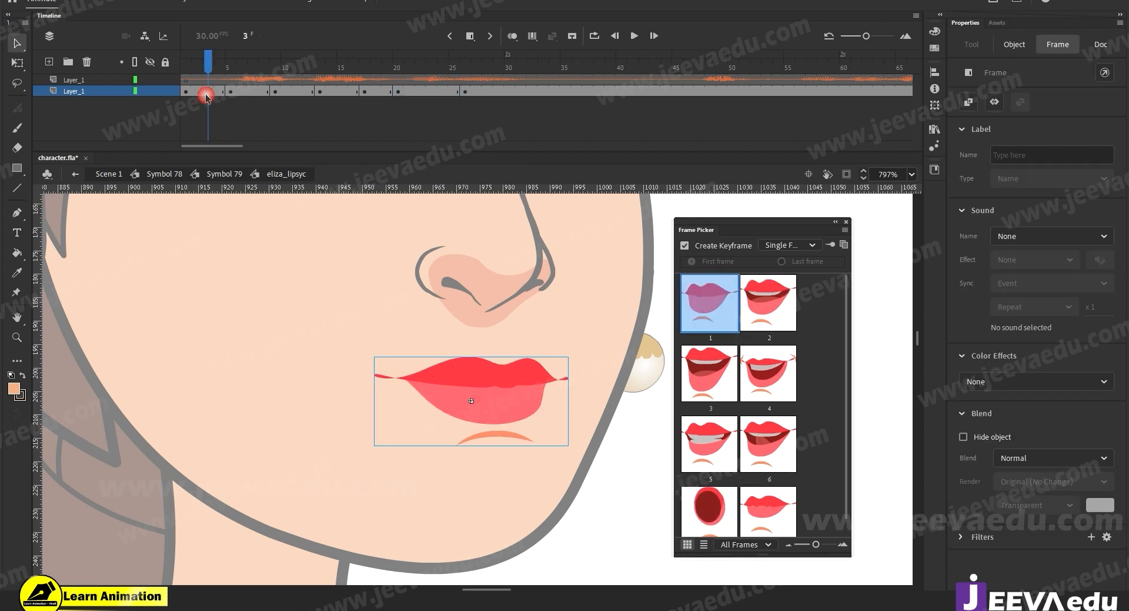
pyautogui.click(135, 121)
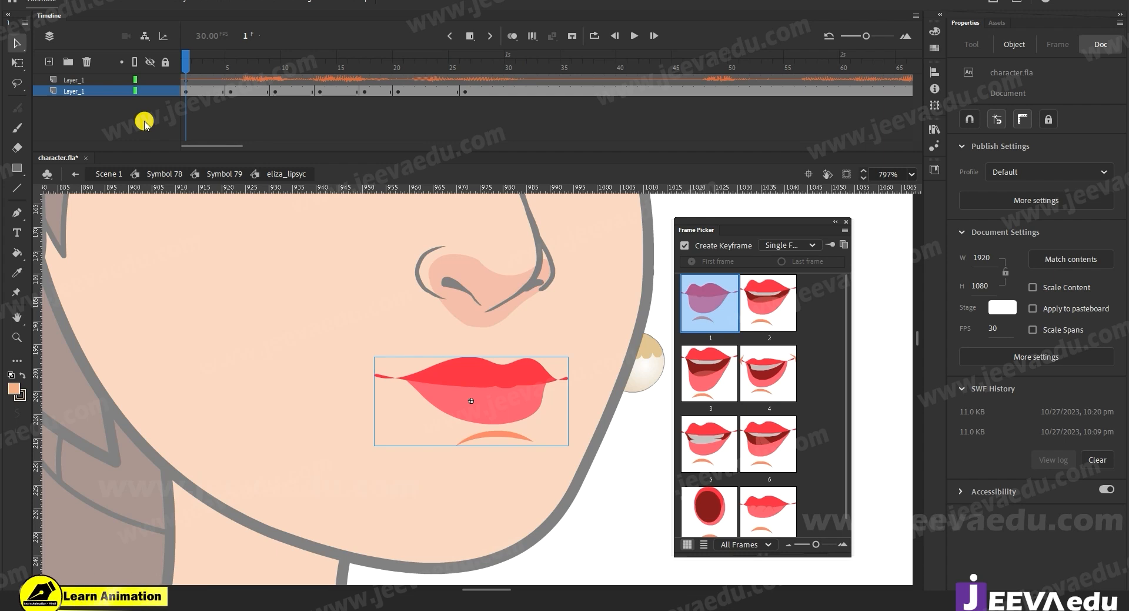
pyautogui.press('Return')
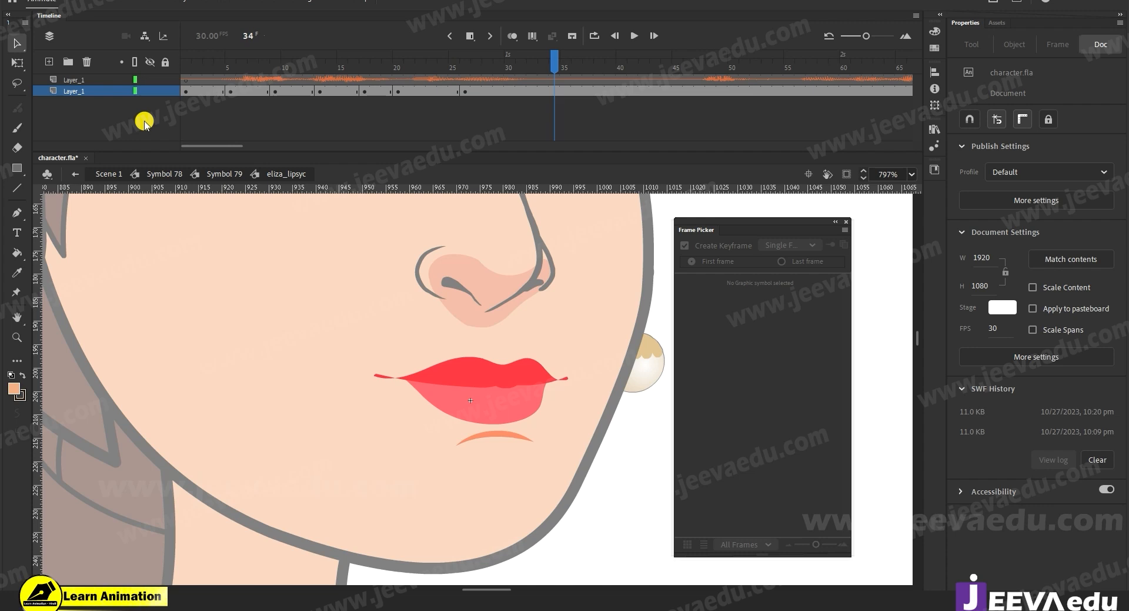
pyautogui.moveTo(428, 76)
pyautogui.mouseDown()
pyautogui.moveTo(419, 75)
pyautogui.moveTo(438, 75)
pyautogui.mouseUp()
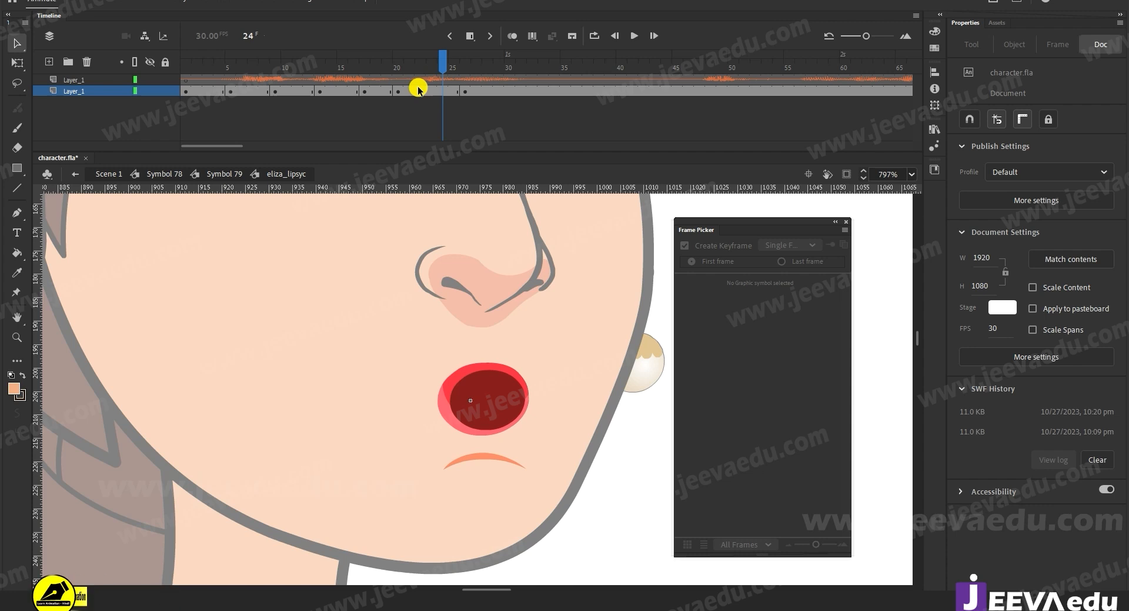
pyautogui.moveTo(396, 88); pyautogui.dragTo(427, 71)
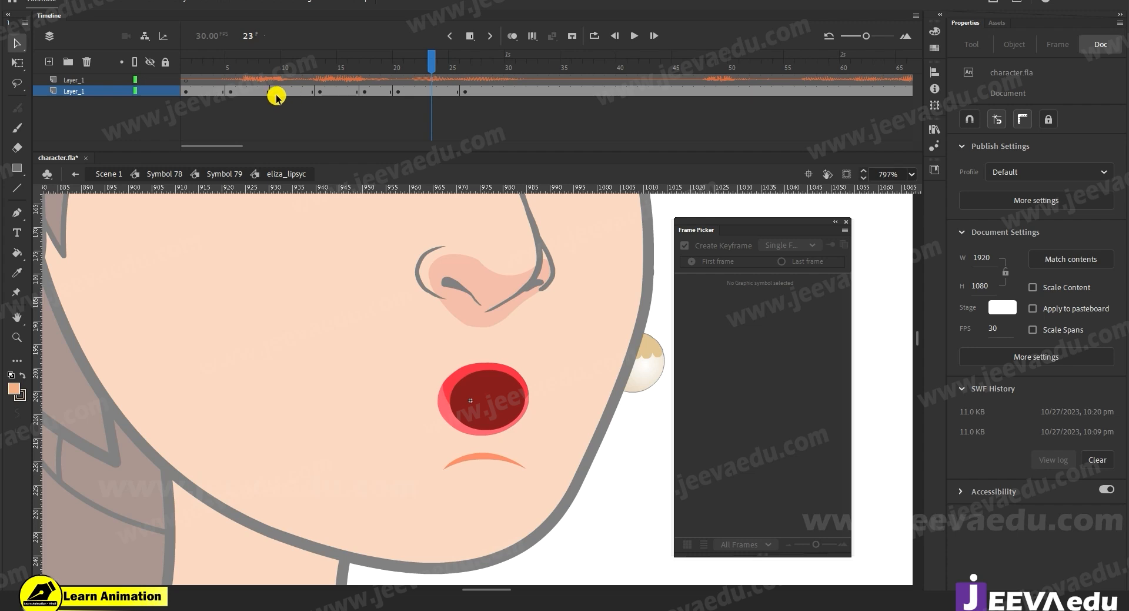
pyautogui.click(461, 91)
pyautogui.click(436, 108)
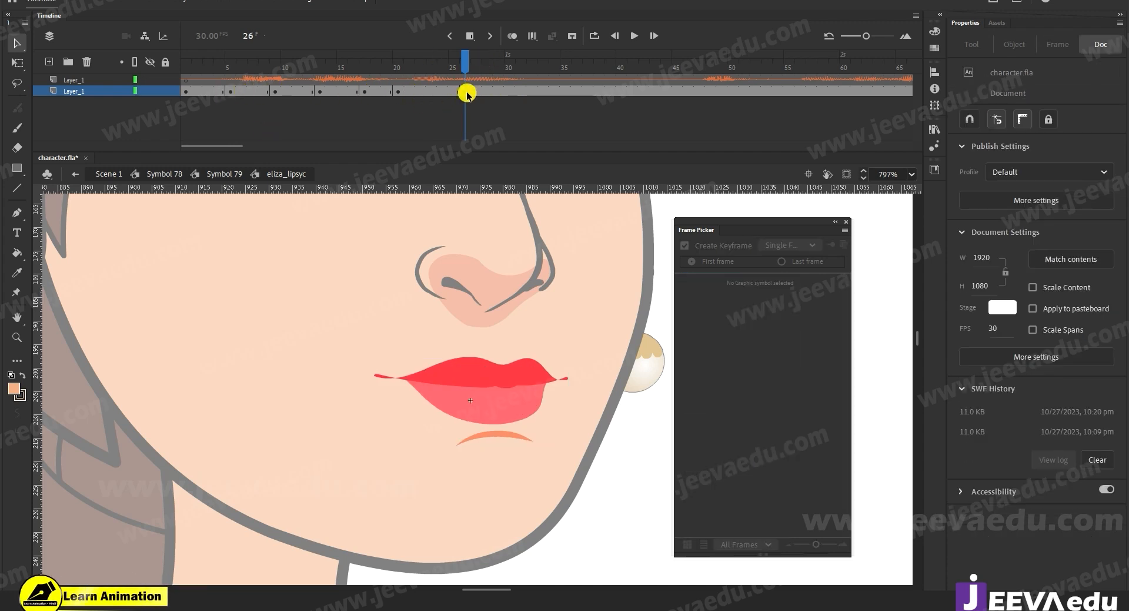
pyautogui.click(518, 408)
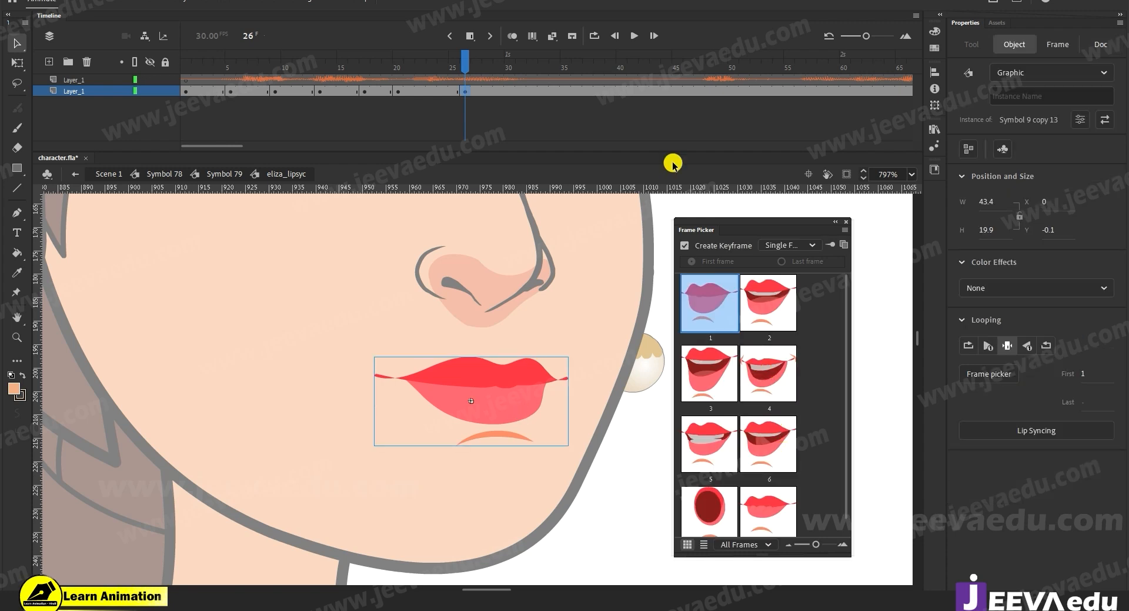
pyautogui.moveTo(464, 91); pyautogui.dragTo(233, 89)
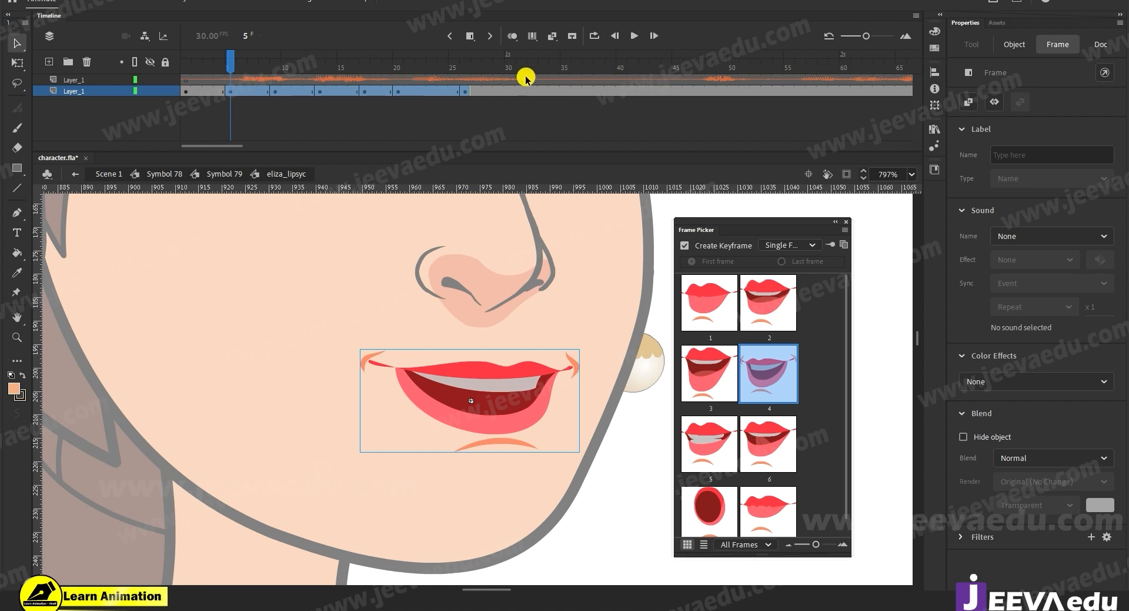
# Step: Set the audio layer's height to 200% and scrub to frame 35 to examine its enlarged waveform
pyautogui.click(83, 80)
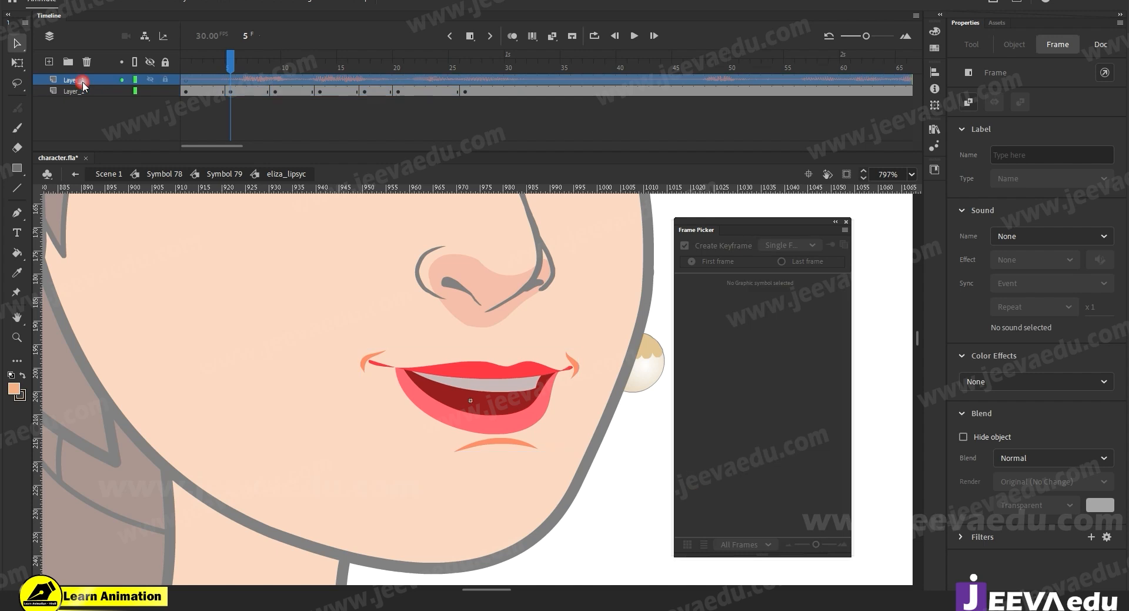
pyautogui.rightClick(86, 83)
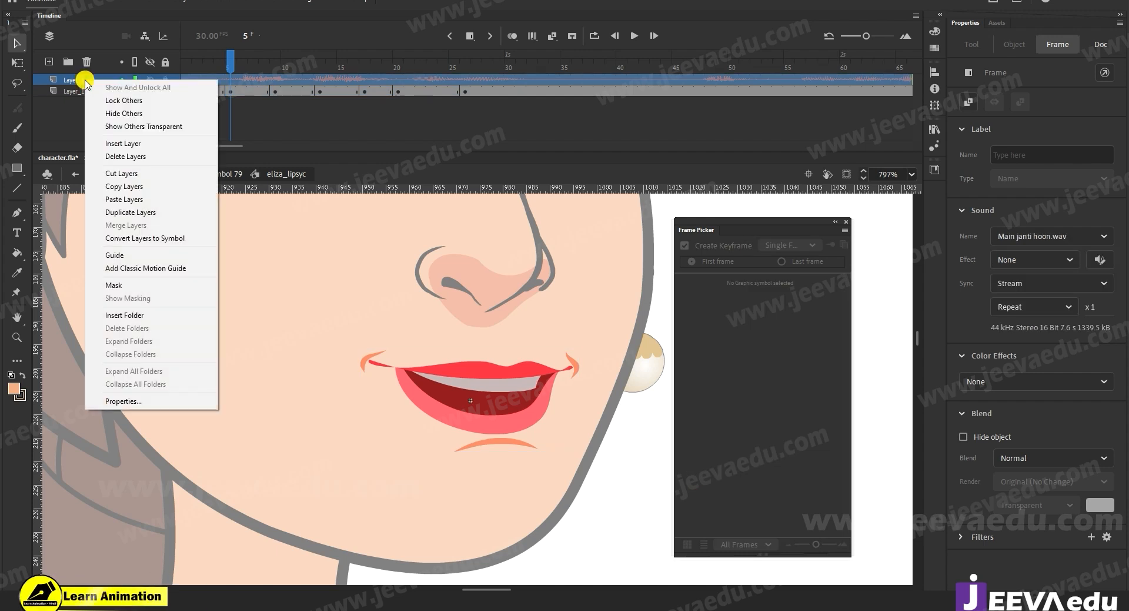
pyautogui.click(129, 403)
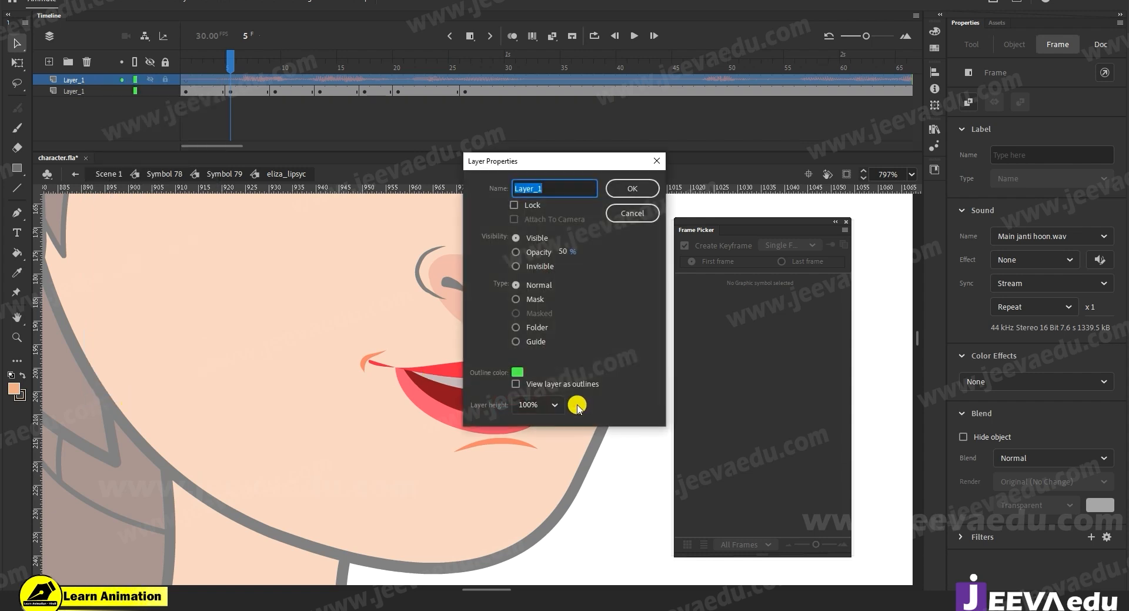
pyautogui.click(554, 406)
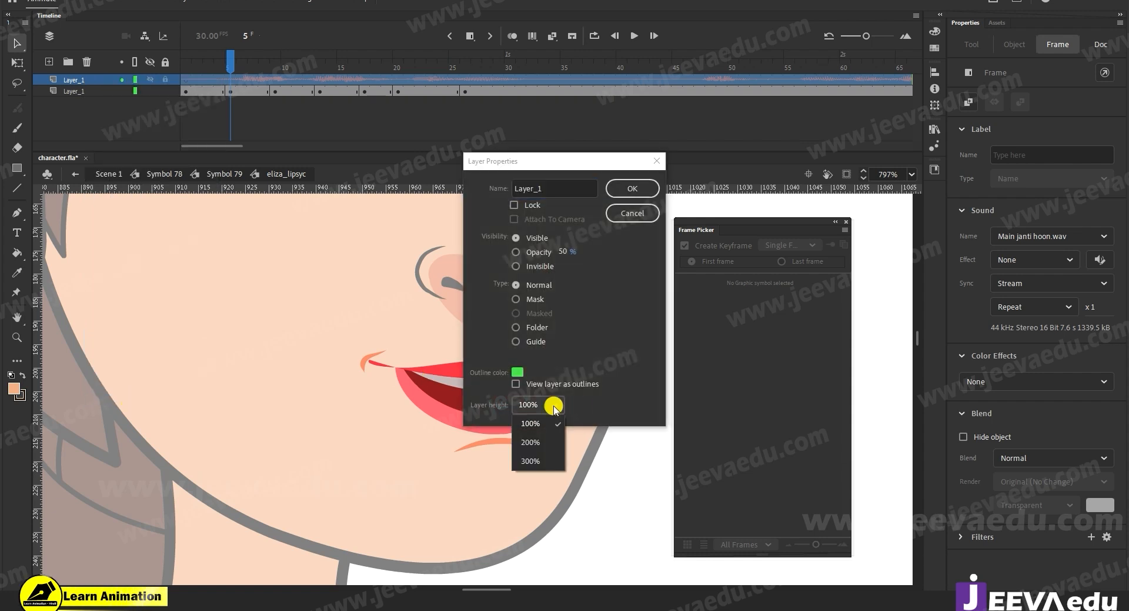
pyautogui.click(535, 442)
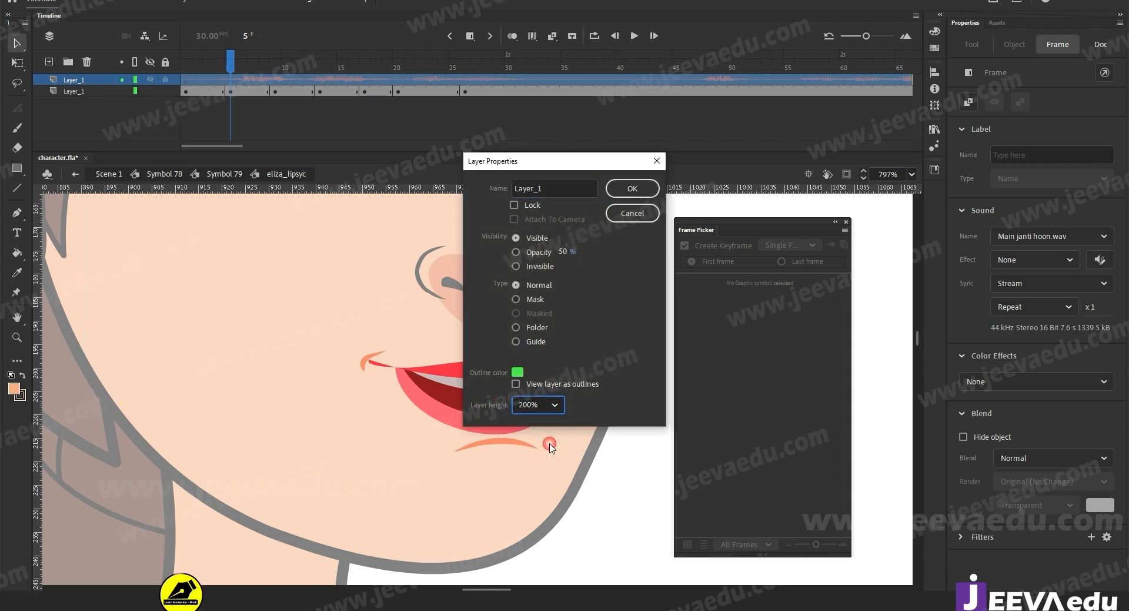
pyautogui.click(633, 188)
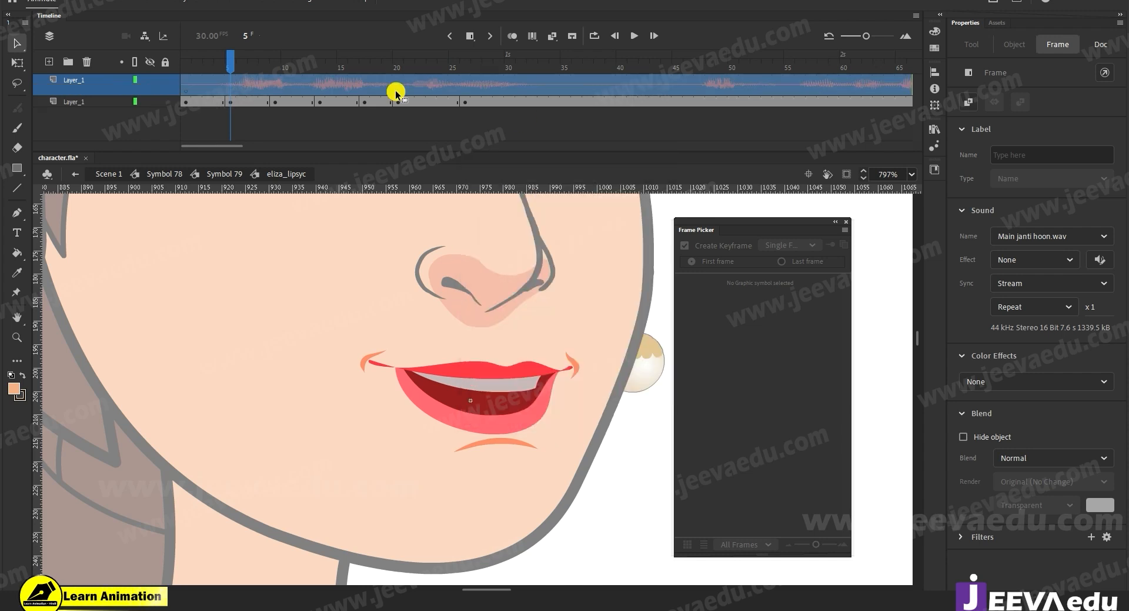
pyautogui.moveTo(246, 65); pyautogui.dragTo(565, 62)
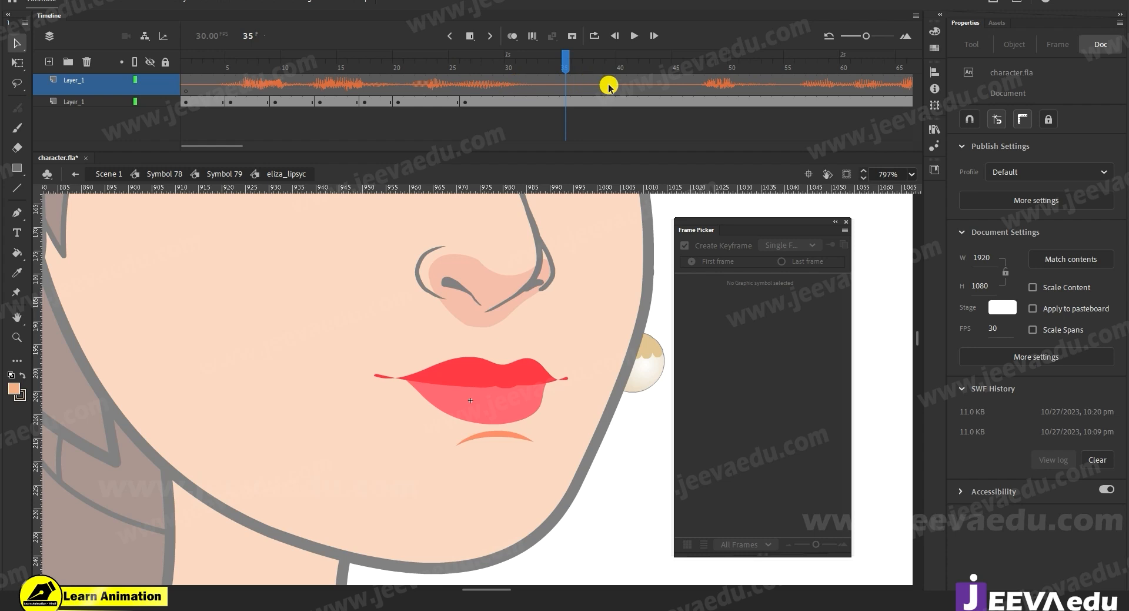
# Step: Duplicate the mouth keyframes of frames 5 to 26 so the copy starts at frame 47, and play it against the audio
pyautogui.moveTo(456, 101); pyautogui.dragTo(238, 106)
pyautogui.click(234, 104)
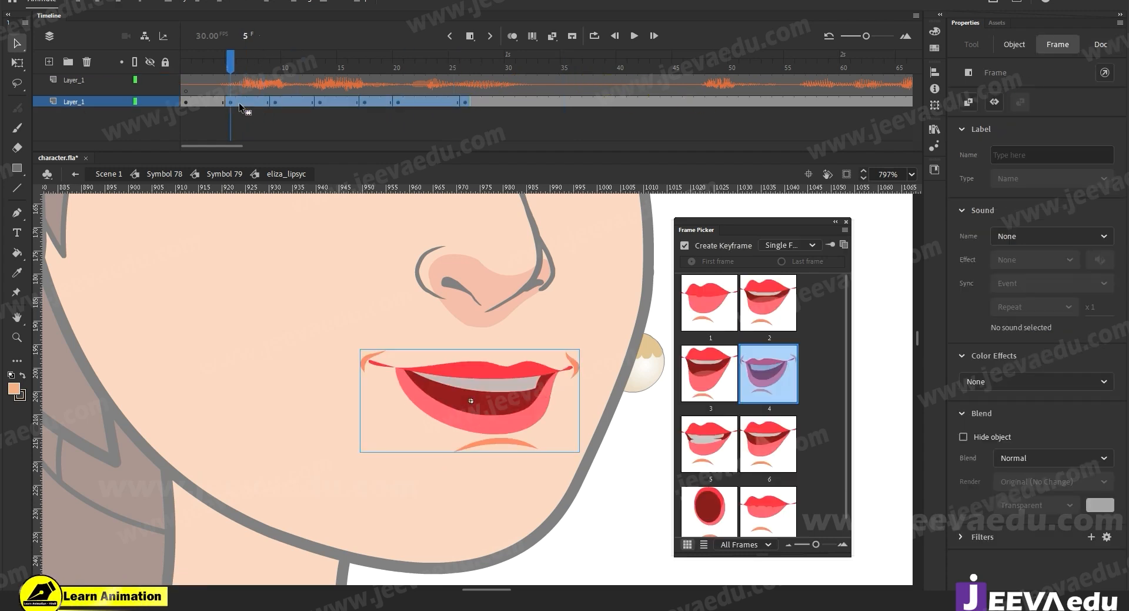
pyautogui.moveTo(733, 101); pyautogui.dragTo(708, 101)
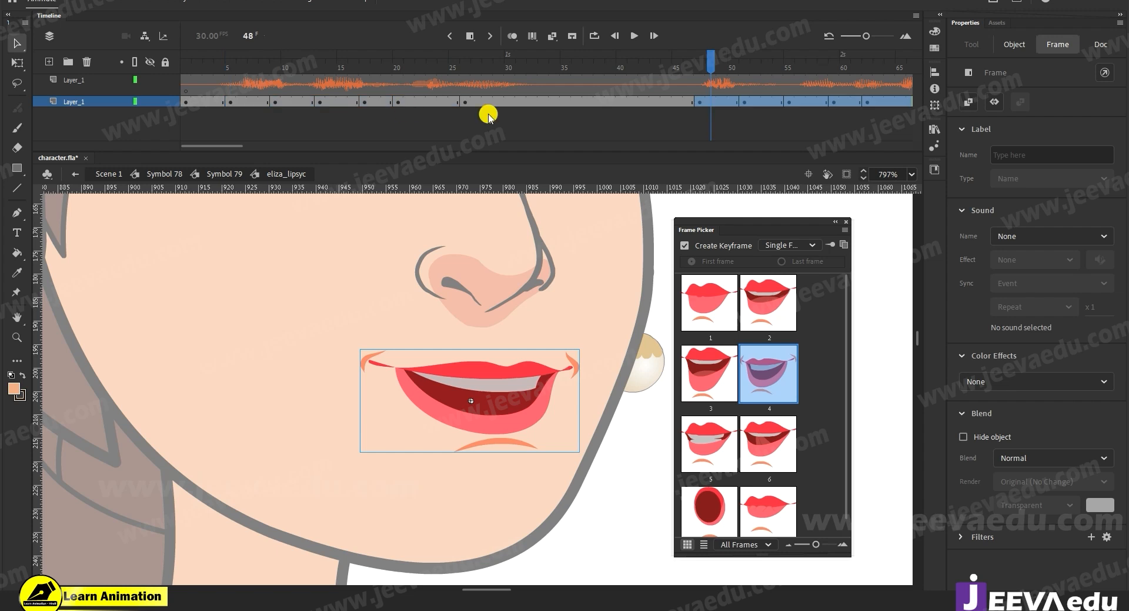
pyautogui.click(706, 64)
pyautogui.press('Return')
pyautogui.click(466, 103)
pyautogui.press('Return')
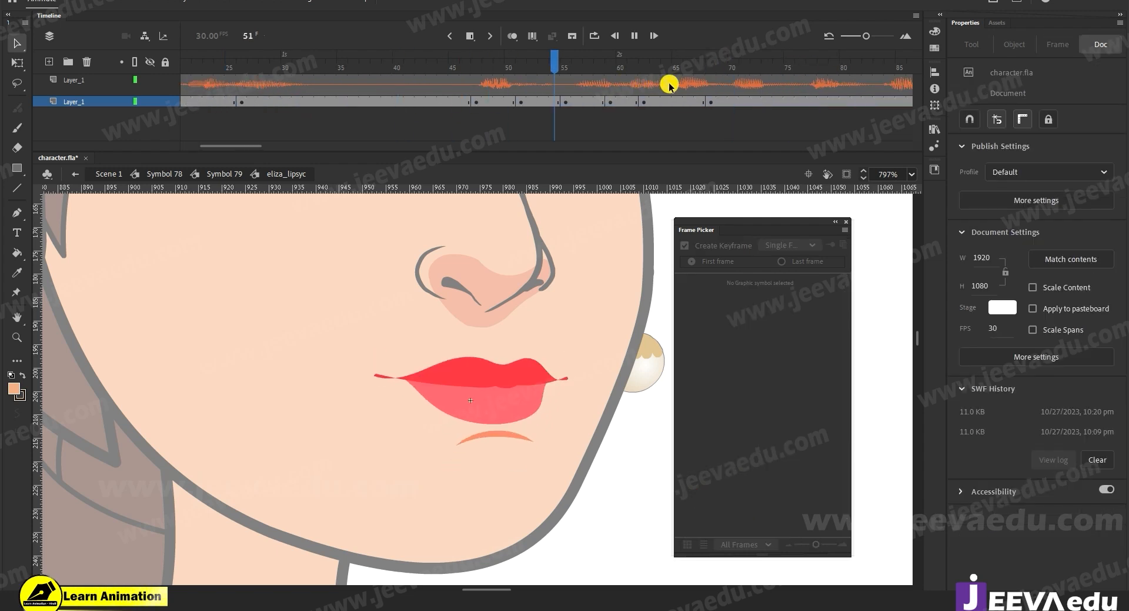
# Step: Retime the copied mouth shapes to the waveform by extending the holds at frames 53 and 50 by one frame each
pyautogui.click(476, 103)
pyautogui.moveTo(492, 68); pyautogui.dragTo(543, 82)
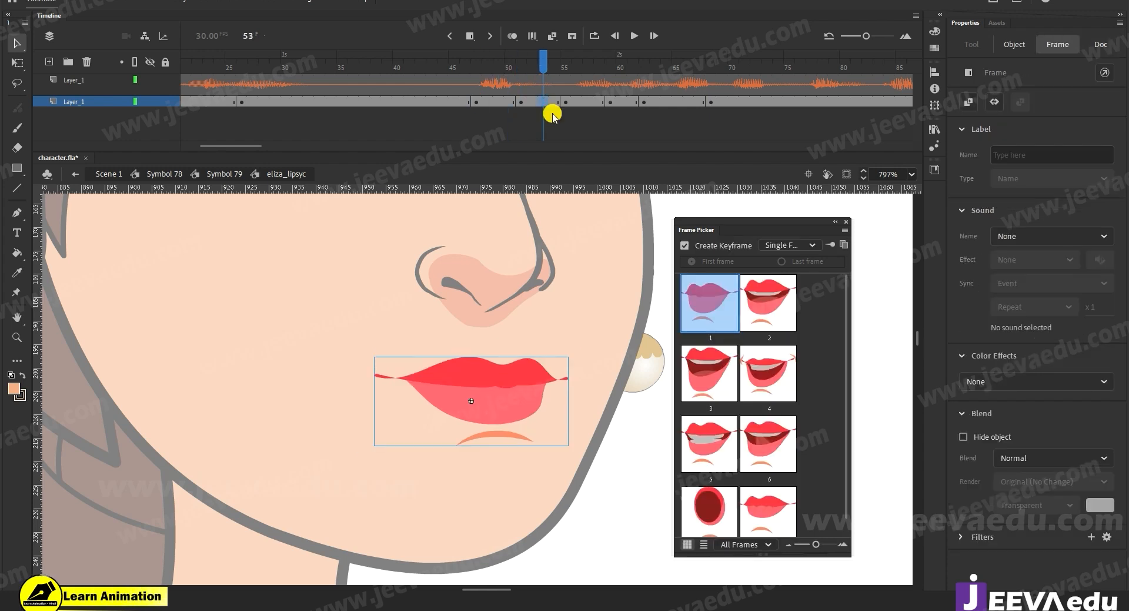
pyautogui.click(459, 90)
pyautogui.moveTo(459, 90); pyautogui.dragTo(733, 83)
pyautogui.click(515, 104)
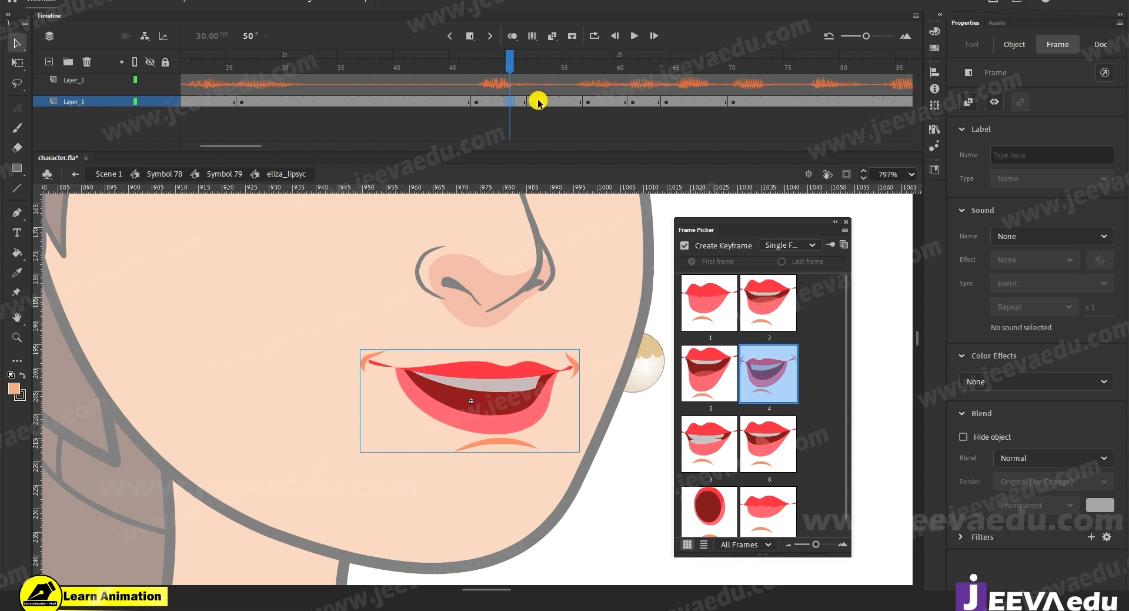
# Step: Play the audio from frame 50, move the mouth keyframe at frame 64 to frame 65, and assign it mouth shape 2
pyautogui.press('Return')
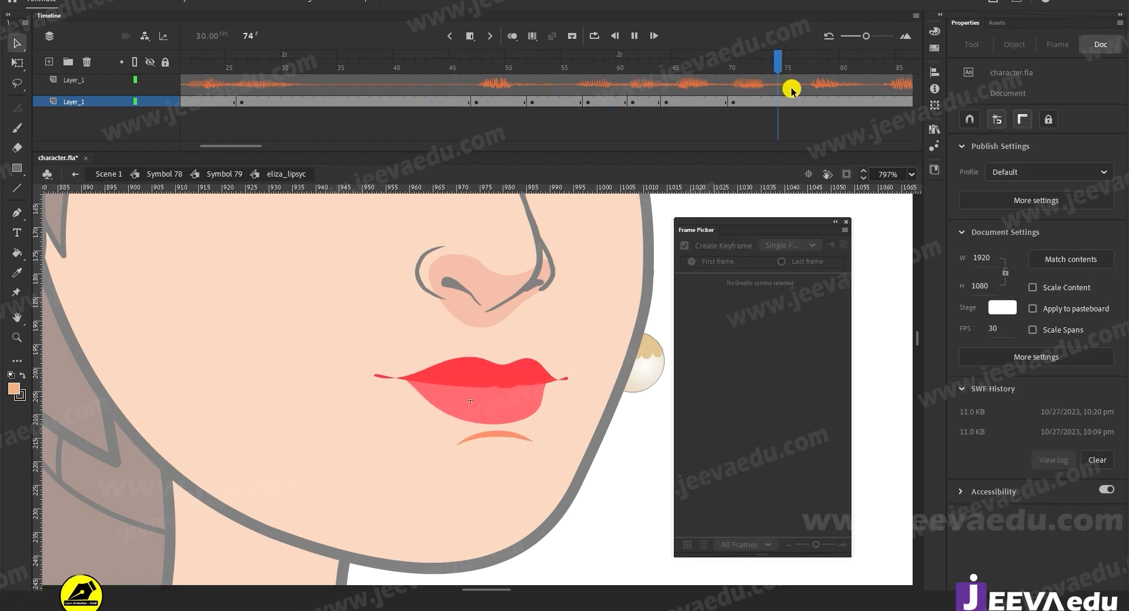
pyautogui.press('Return')
pyautogui.click(734, 104)
pyautogui.click(669, 104)
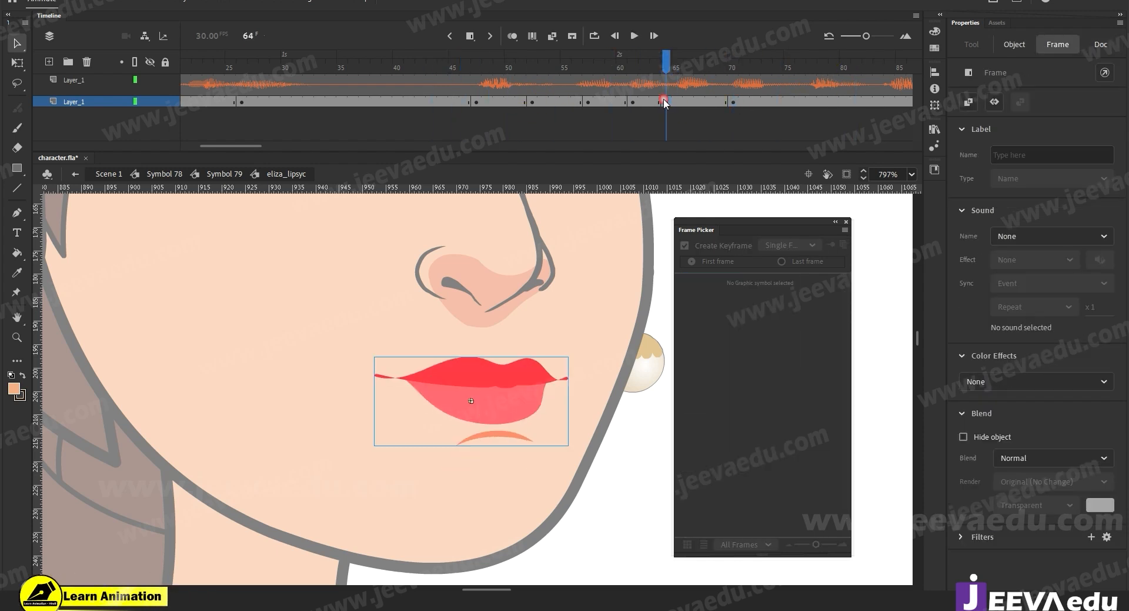
pyautogui.moveTo(676, 106); pyautogui.dragTo(675, 104)
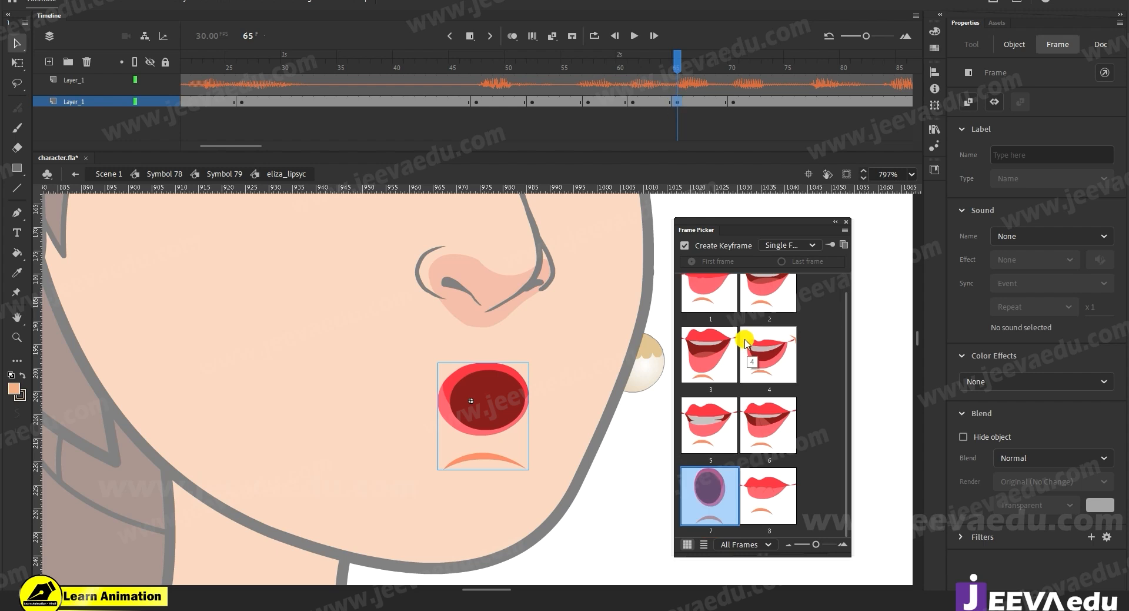
pyautogui.click(758, 299)
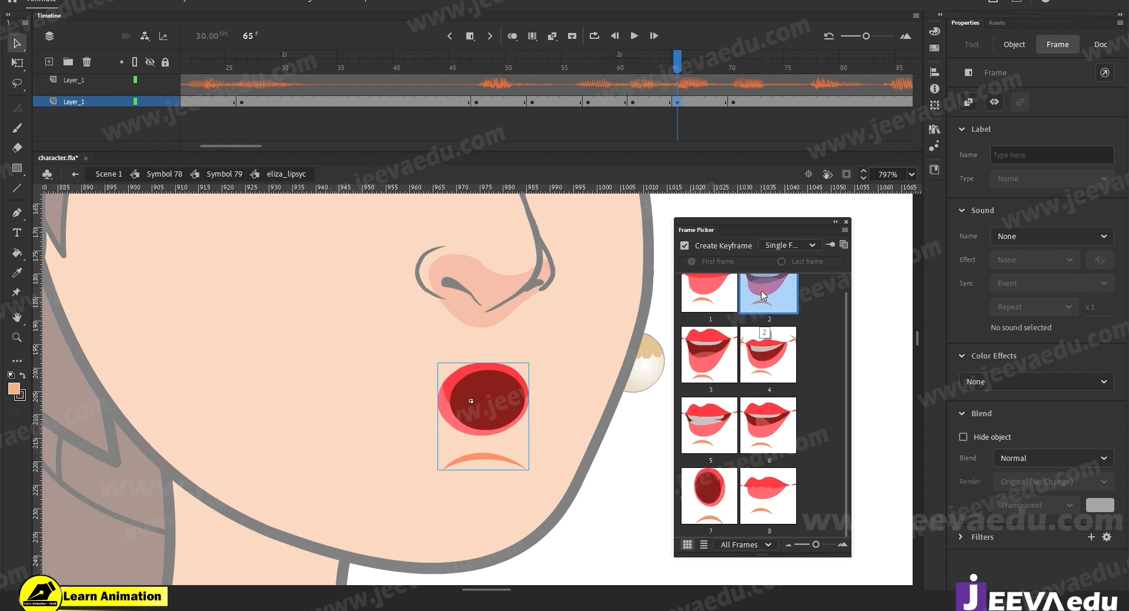
# Step: Add mouth shape 5 at frame 74 and mouth shape 4 at frame 79 to match the waveform
pyautogui.moveTo(732, 78); pyautogui.dragTo(609, 123)
pyautogui.click(609, 101)
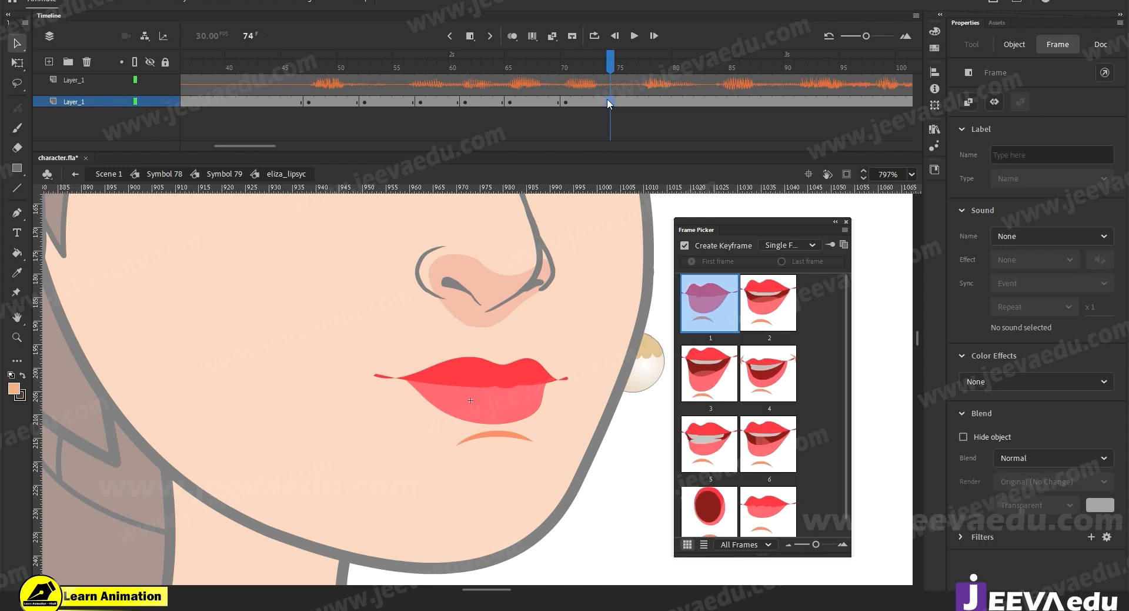
pyautogui.click(708, 450)
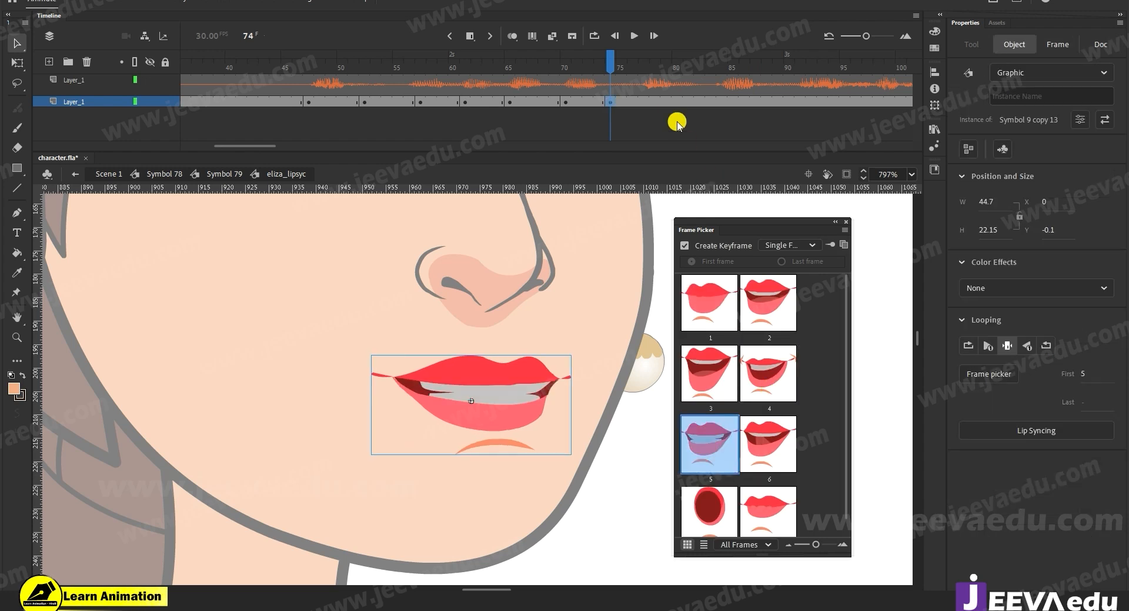
pyautogui.click(666, 101)
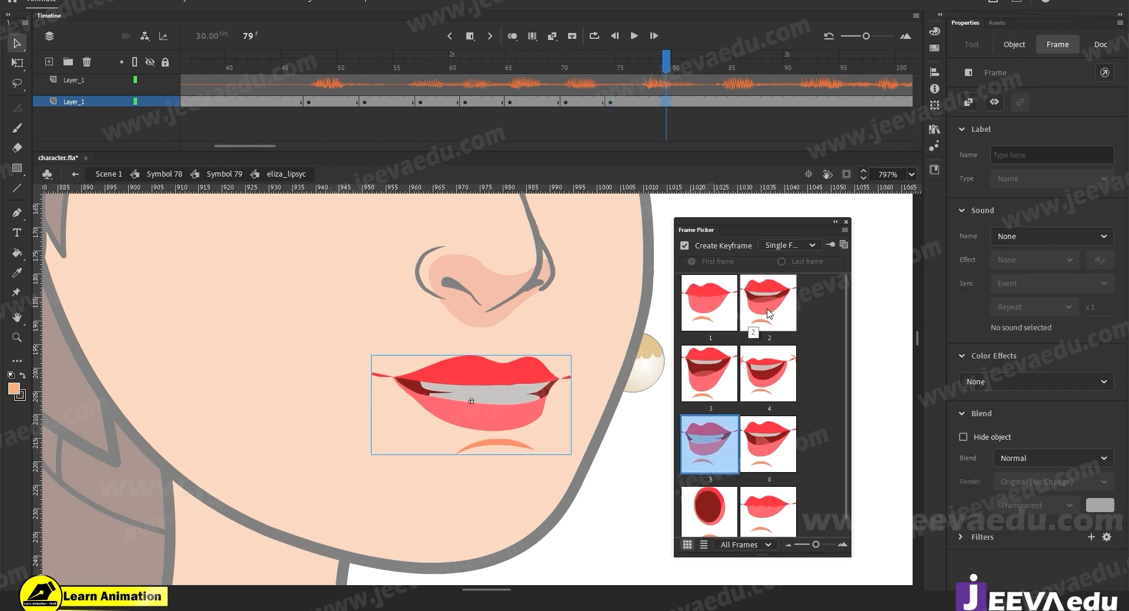
pyautogui.click(768, 311)
pyautogui.click(763, 379)
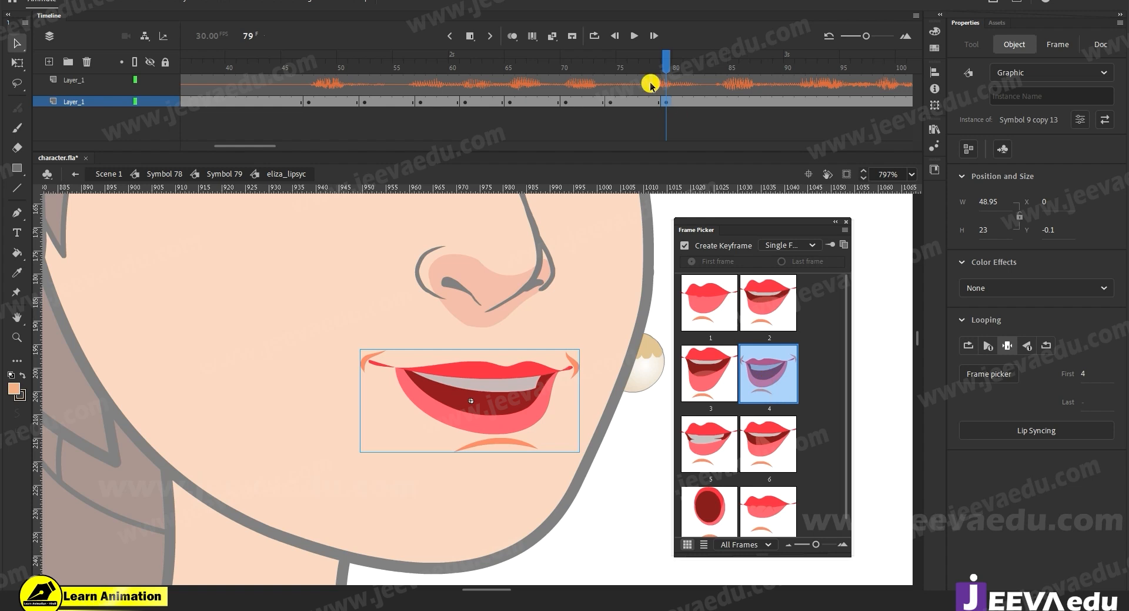
# Step: Scrub frames 73 to 80 against the audio and add the closed mouth shape 1 at frame 84
pyautogui.click(610, 86)
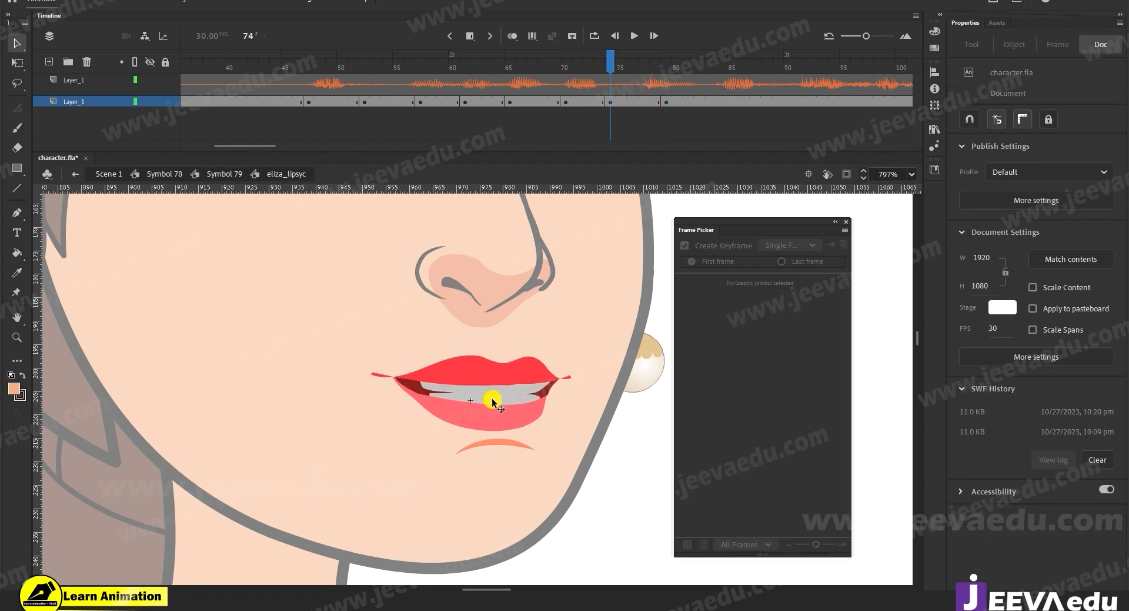
pyautogui.click(611, 70)
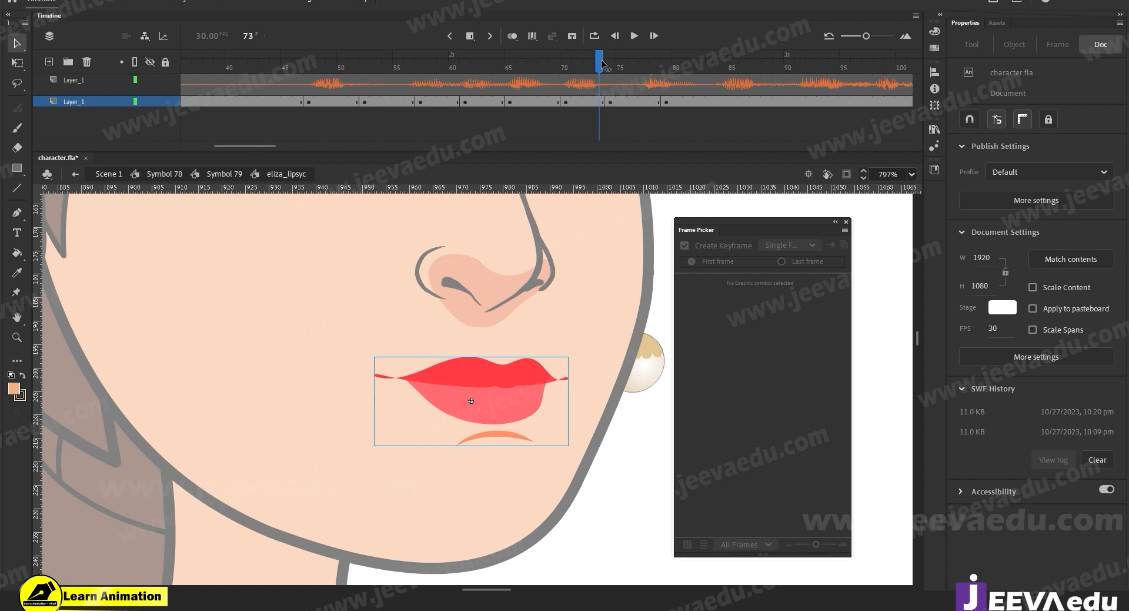
pyautogui.click(676, 85)
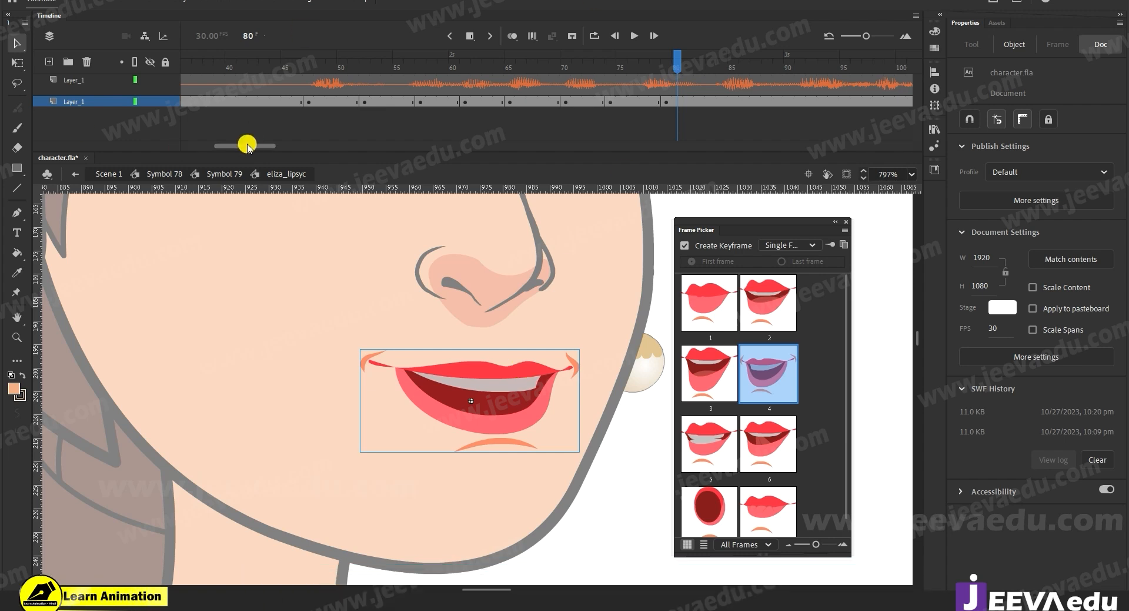
pyautogui.moveTo(247, 145); pyautogui.dragTo(254, 146)
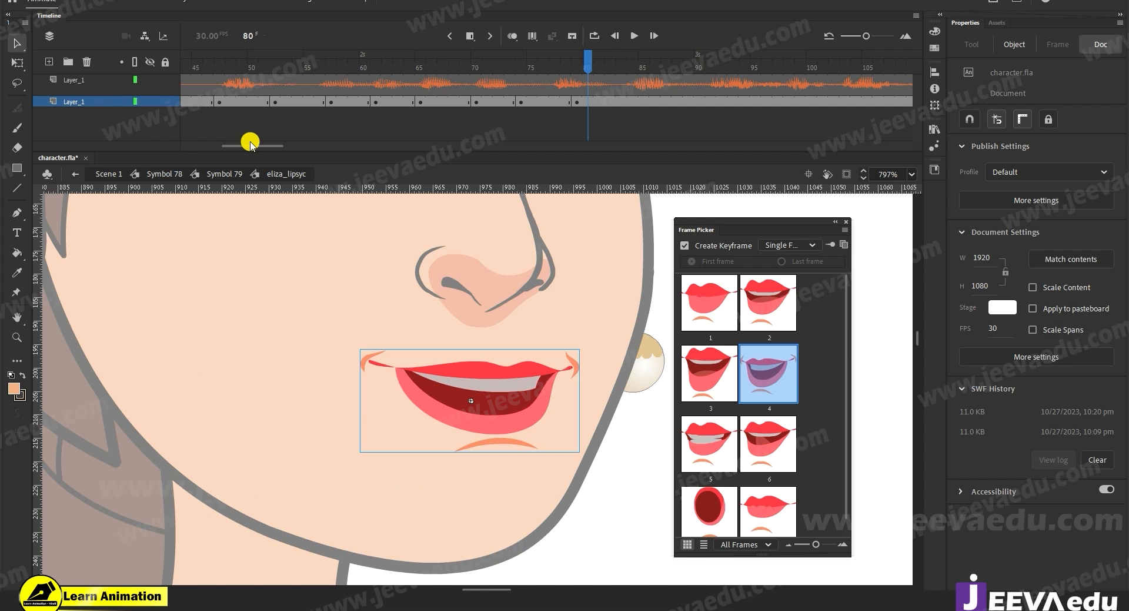
pyautogui.moveTo(615, 73); pyautogui.dragTo(653, 109)
pyautogui.click(632, 101)
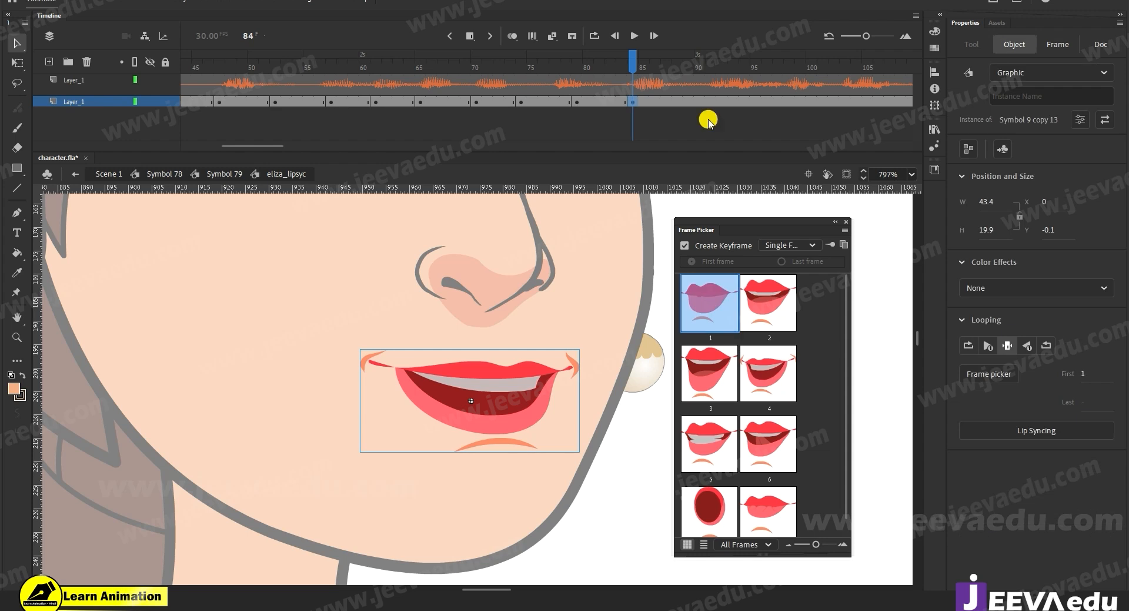
# Step: Play back the new keyframes, and add mouth shape 2 at frame 90 and the closed shape 1 at frame 95
pyautogui.press('Return')
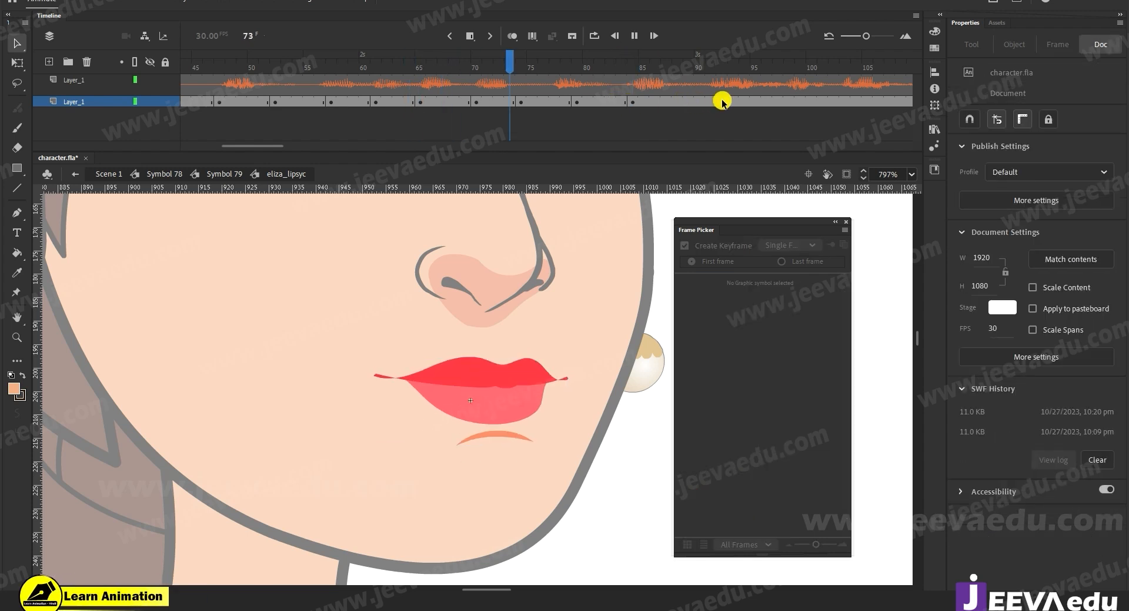
pyautogui.click(696, 101)
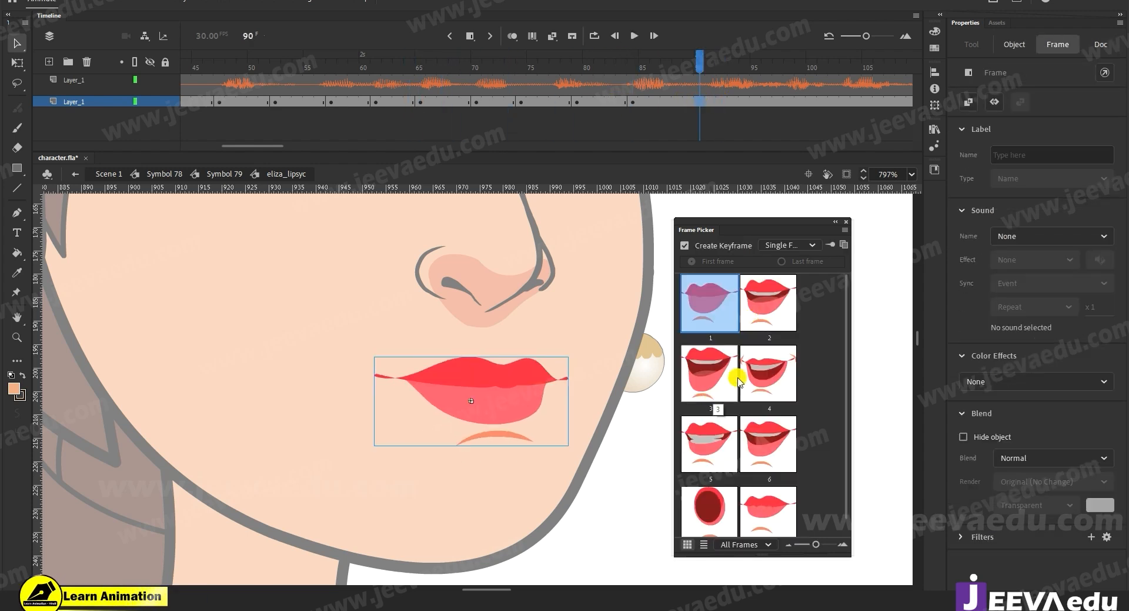
pyautogui.click(766, 311)
pyautogui.click(756, 101)
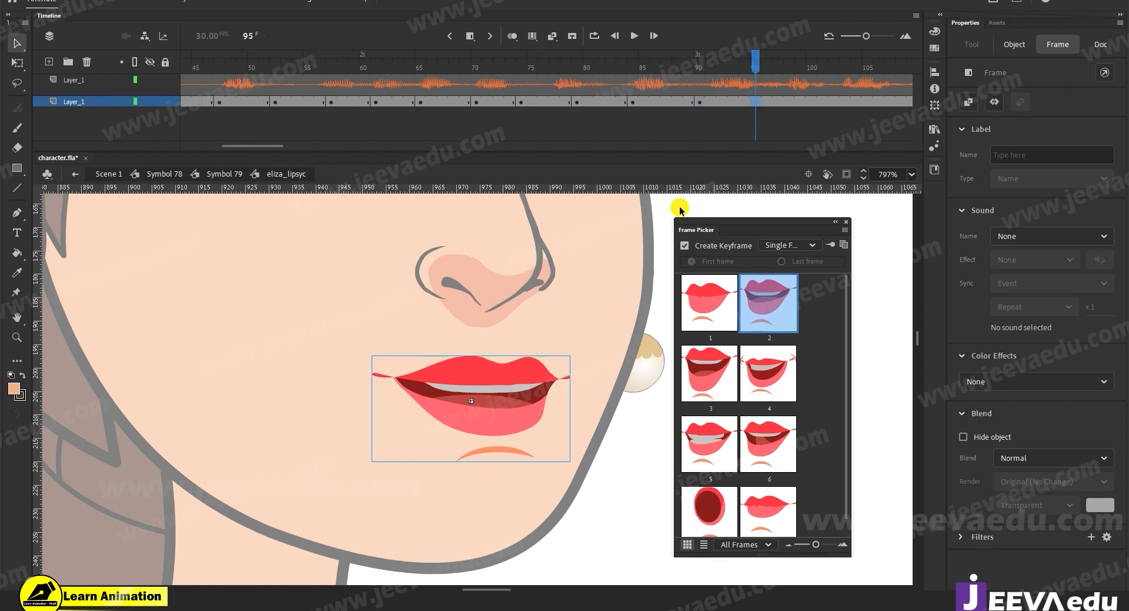
pyautogui.click(706, 294)
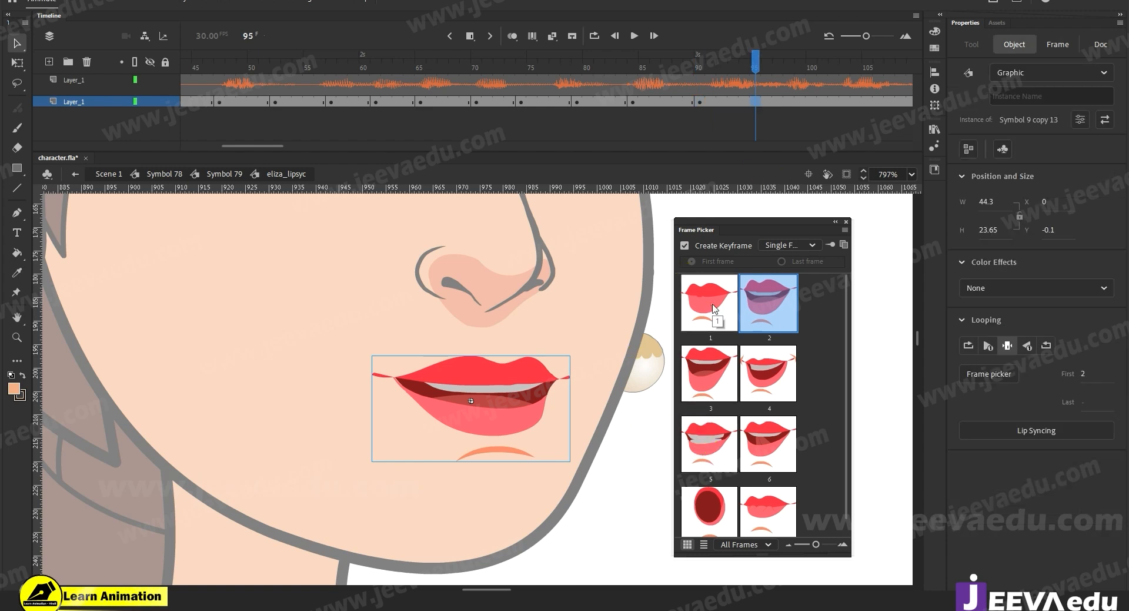
# Step: Add mouth shape 6 at frame 100 and the closed mouth shape 1 at frame 104
pyautogui.moveTo(262, 145); pyautogui.dragTo(287, 145)
pyautogui.click(520, 101)
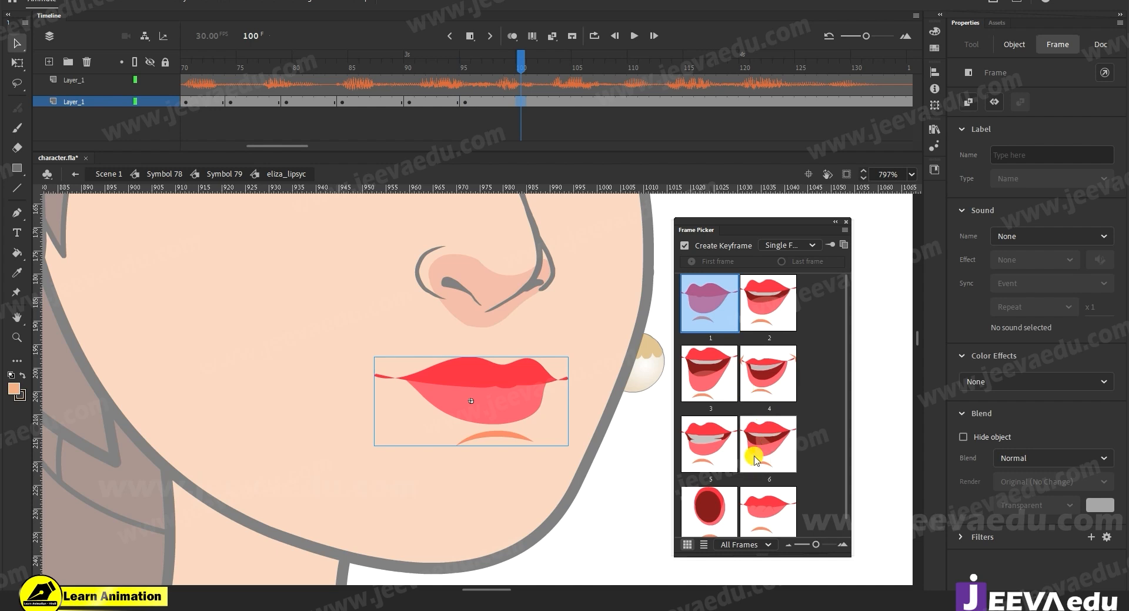
pyautogui.click(773, 445)
pyautogui.click(566, 102)
pyautogui.click(731, 320)
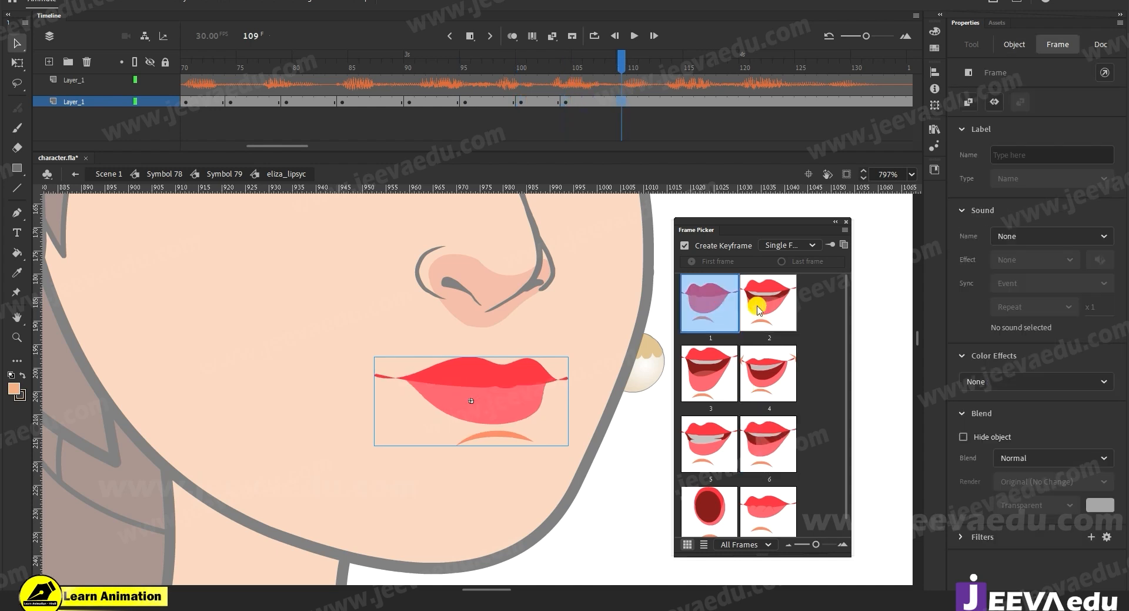
# Step: Add mouth shape 4 at frame 109 and the closed mouth shape 1 at frame 113
pyautogui.click(758, 312)
pyautogui.click(758, 379)
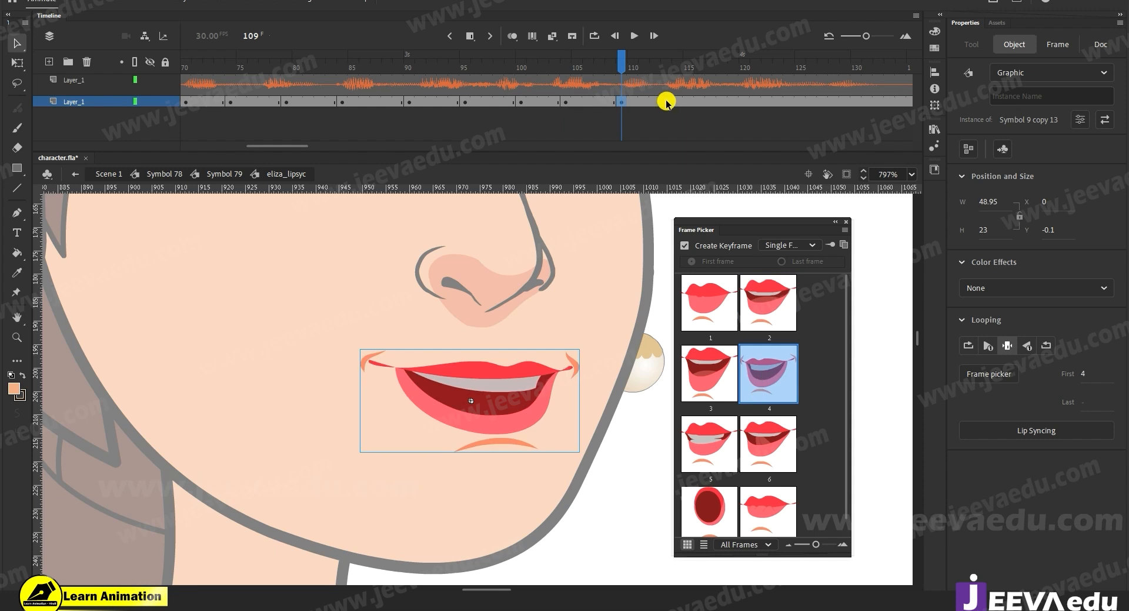
pyautogui.moveTo(591, 102); pyautogui.dragTo(568, 102)
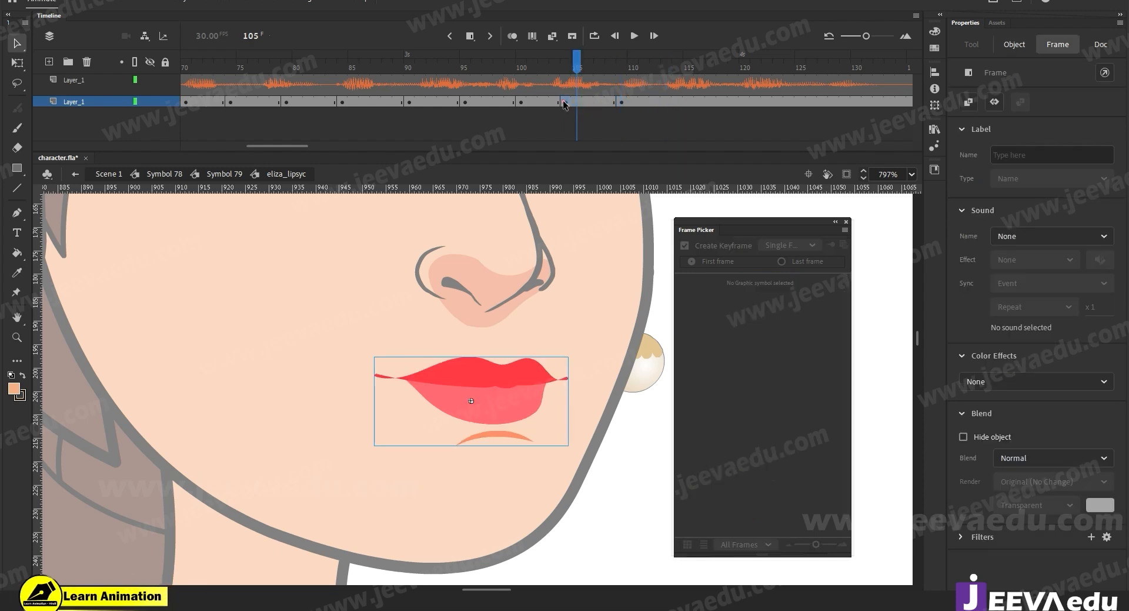
pyautogui.click(622, 102)
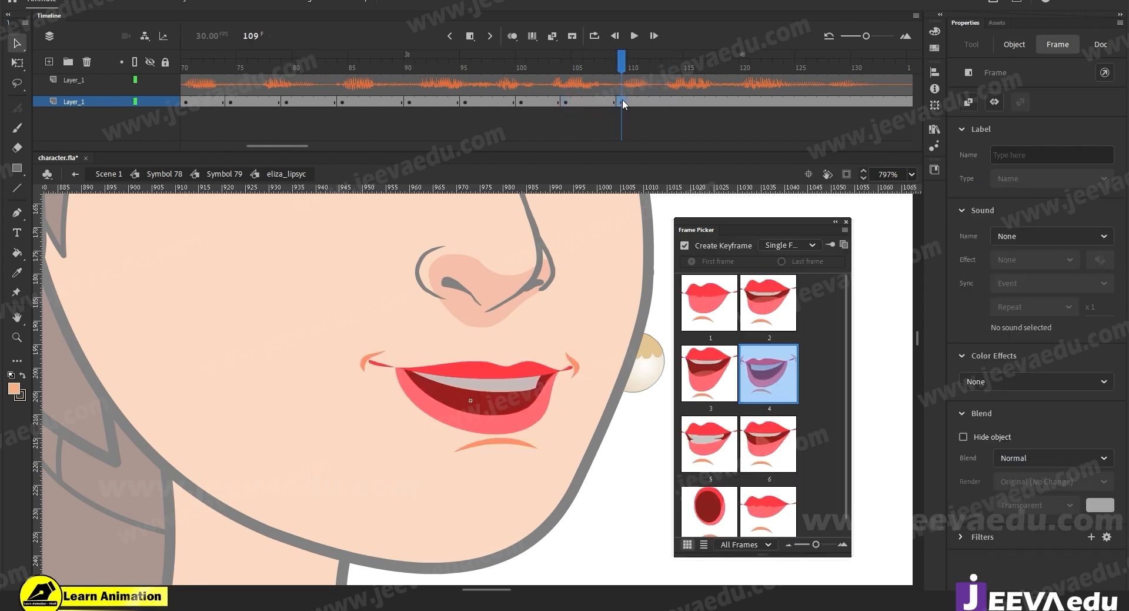
pyautogui.click(666, 101)
pyautogui.click(725, 306)
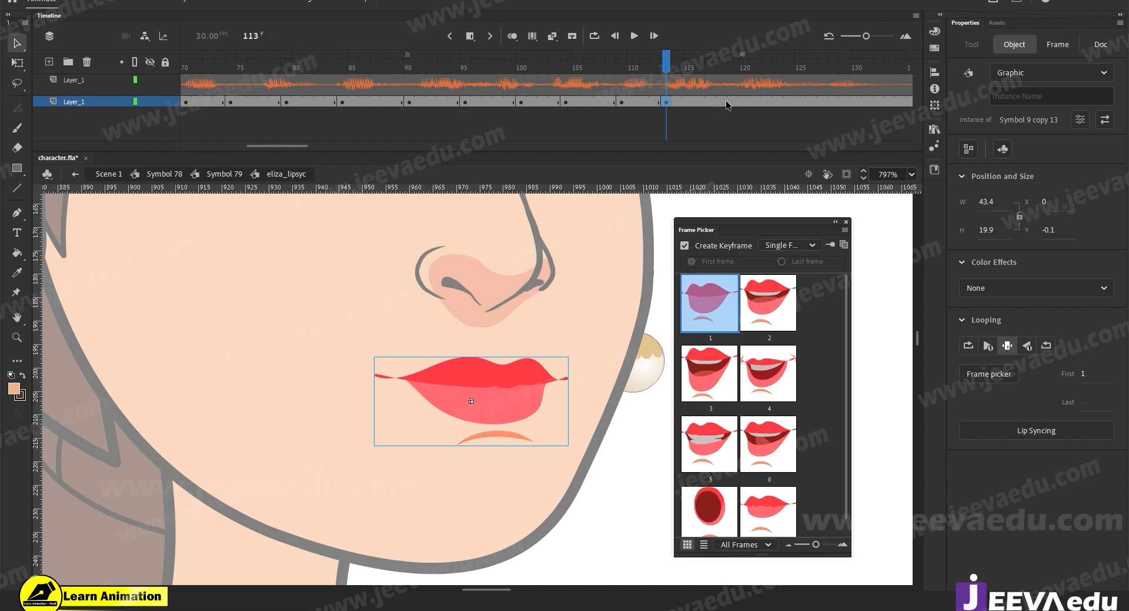
# Step: Create a mouth keyframe at frame 118, play it against the audio, and set it to the round mouth shape 7
pyautogui.click(727, 103)
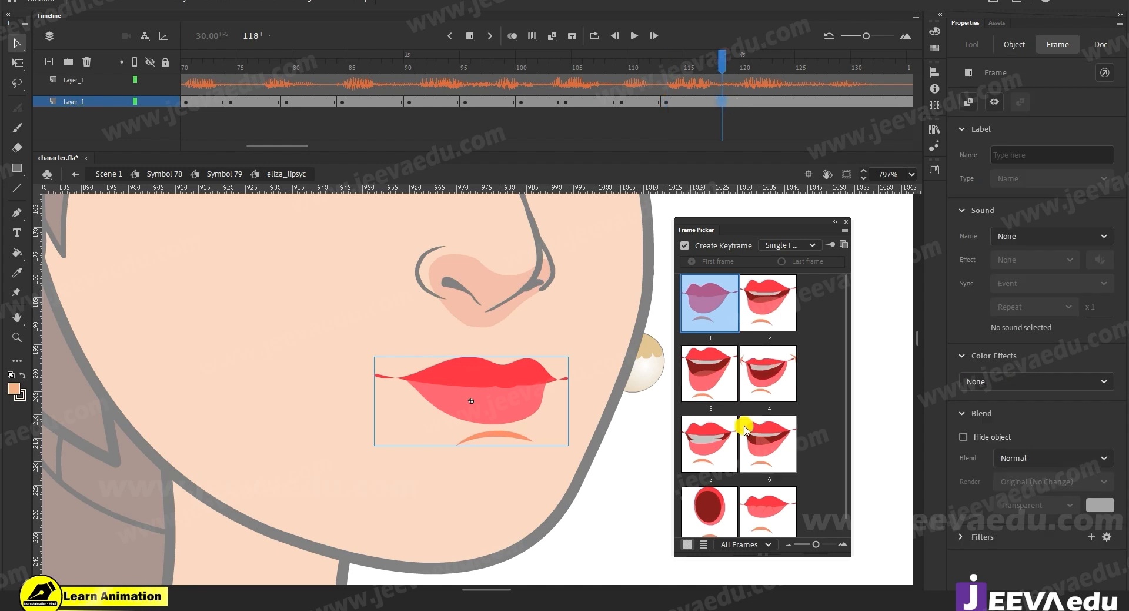
pyautogui.click(762, 379)
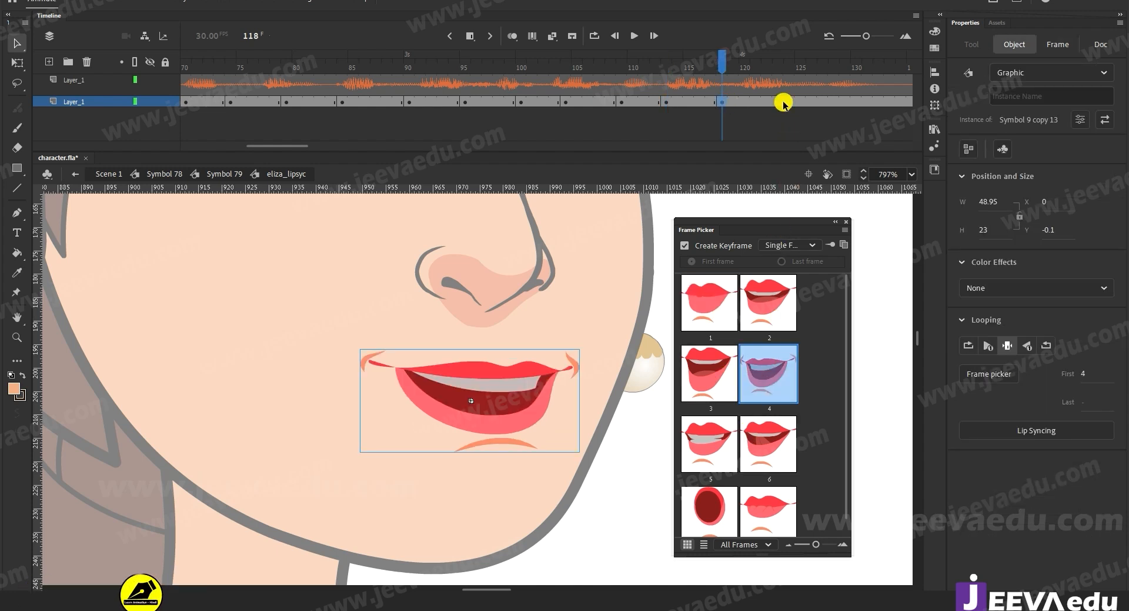
pyautogui.press('Return')
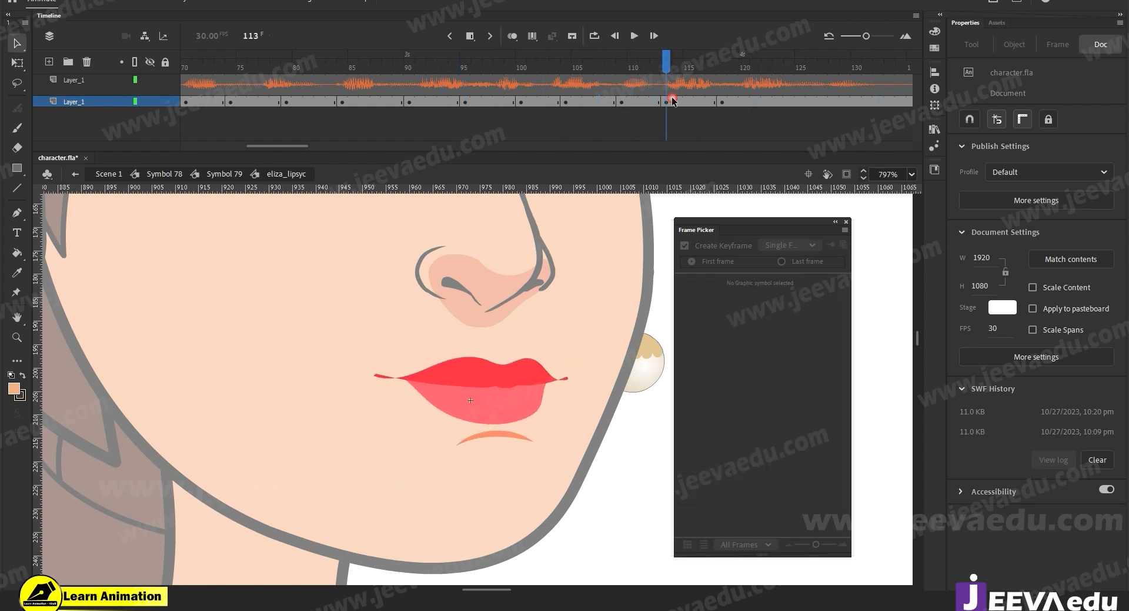
pyautogui.click(763, 94)
pyautogui.click(722, 103)
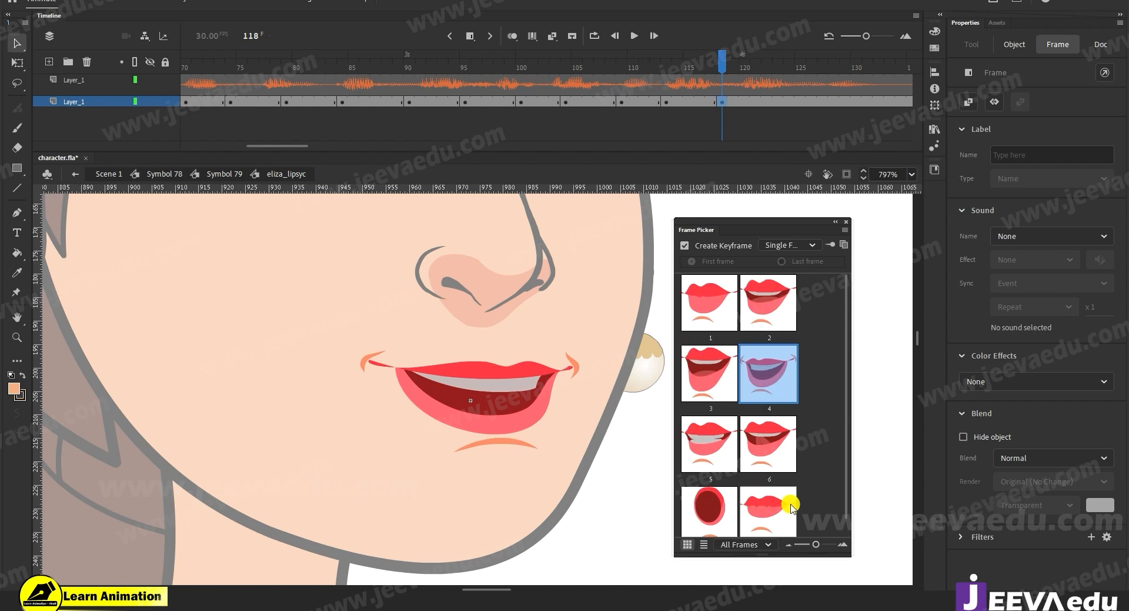
pyautogui.click(709, 509)
# Step: Add the closed mouth shape 1 at frame 124 and play the lip-sync from frame 100 to check it
pyautogui.moveTo(721, 63); pyautogui.dragTo(706, 110)
pyautogui.click(664, 101)
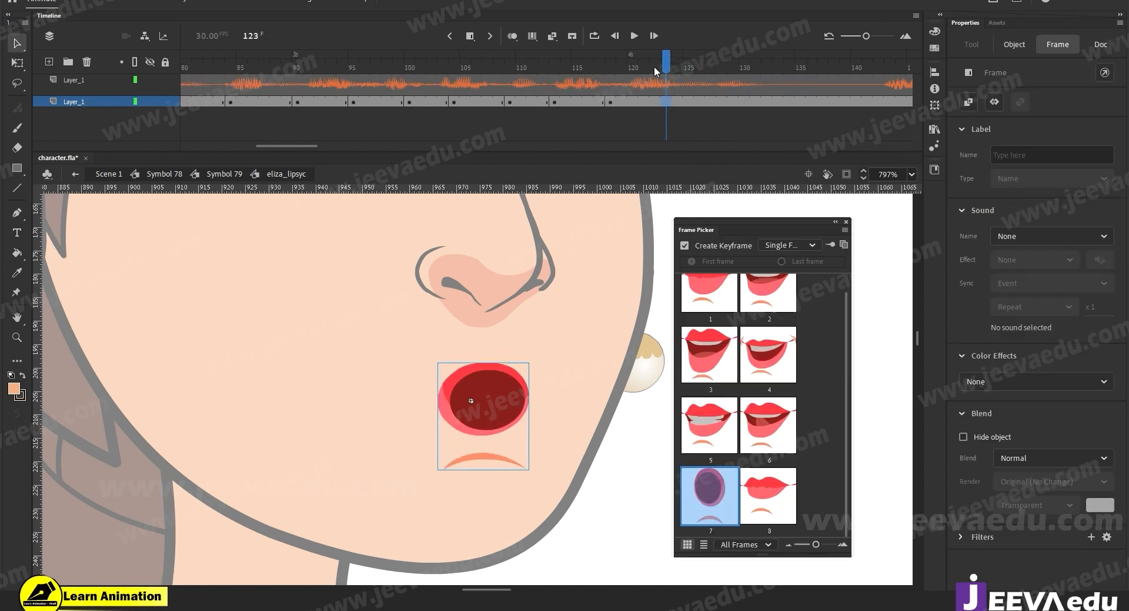
pyautogui.click(454, 101)
pyautogui.press('Return')
pyautogui.press('Return')
pyautogui.click(677, 101)
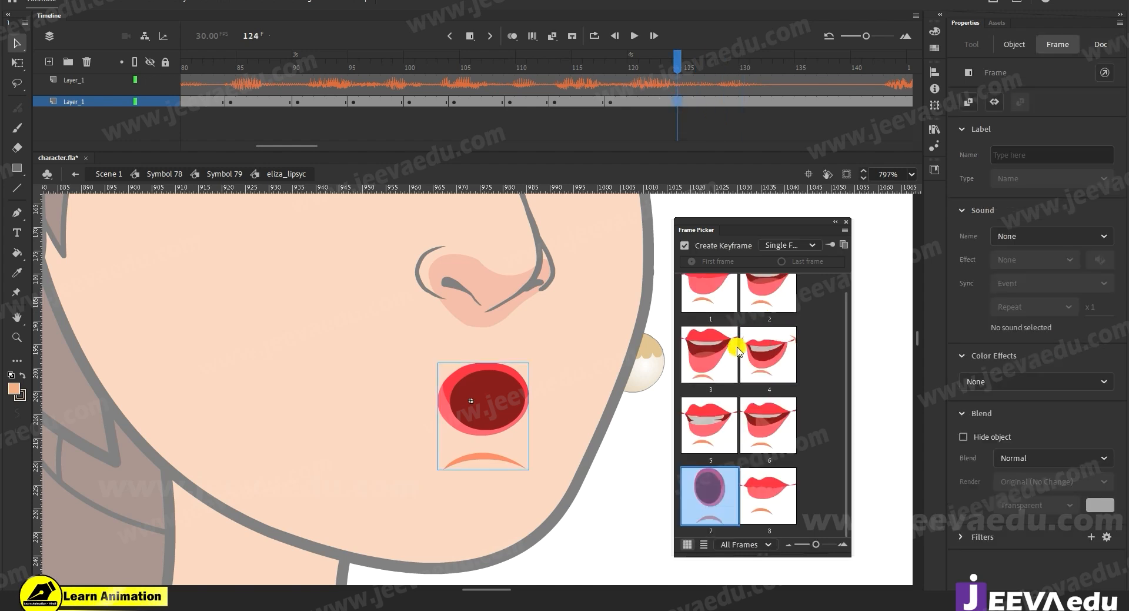
pyautogui.scroll(2, 738, 350)
pyautogui.click(705, 298)
pyautogui.click(410, 101)
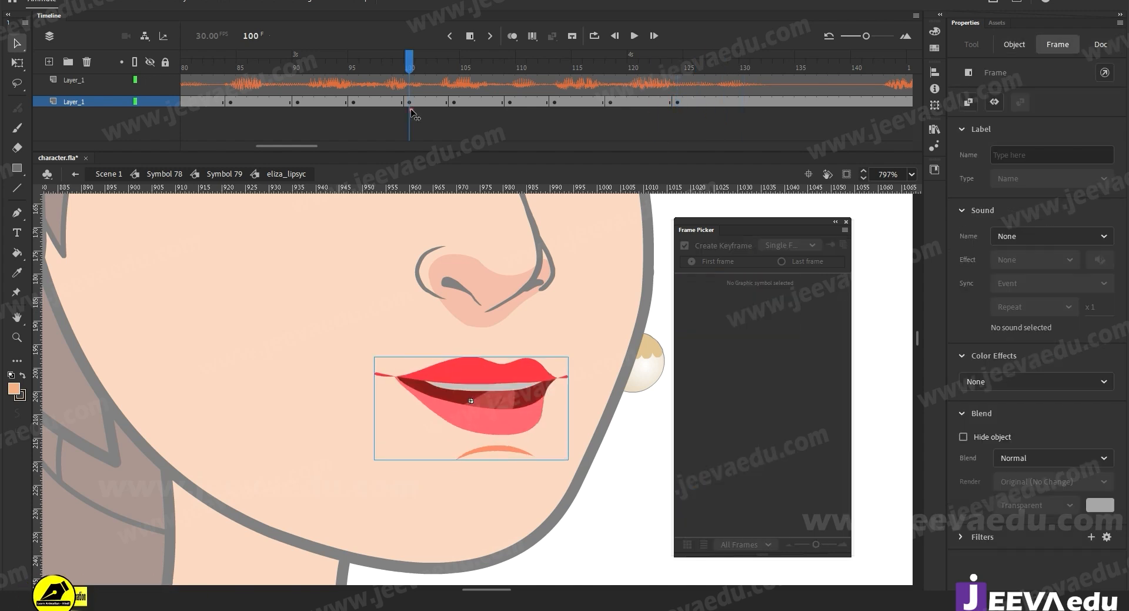
pyautogui.press('Return')
# Step: Duplicate the mouth keyframes of frames 47 to 124 so the copy starts at frame 143, where the audio resumes
pyautogui.click(856, 36)
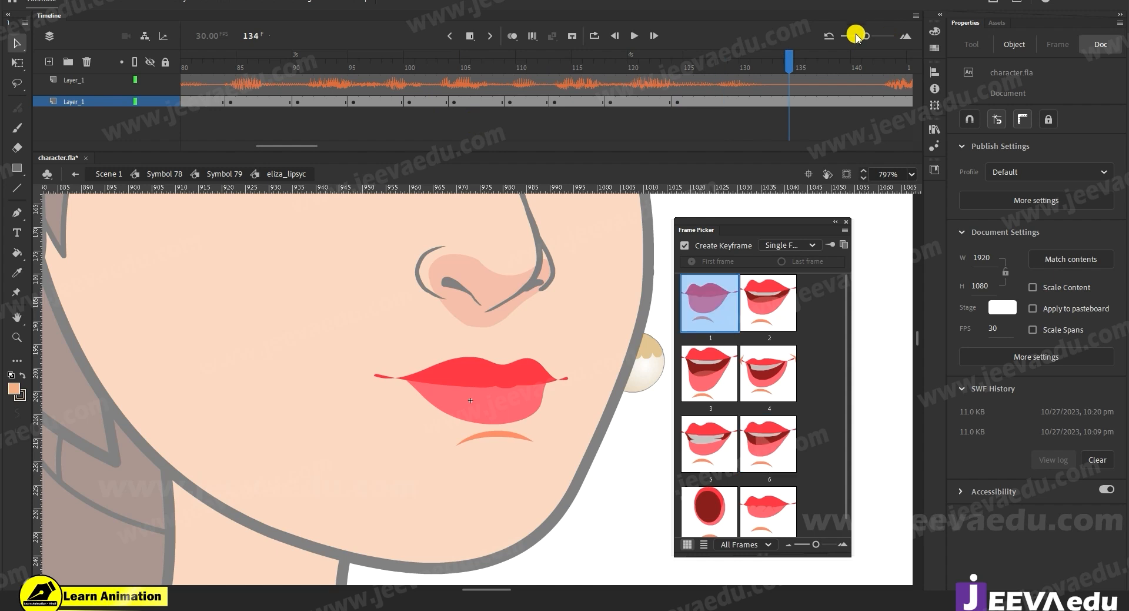
pyautogui.moveTo(858, 36); pyautogui.dragTo(879, 39)
pyautogui.hscroll(5, 590, 85)
pyautogui.moveTo(455, 96); pyautogui.dragTo(264, 108)
pyautogui.click(274, 101)
pyautogui.hscroll(10, 507, 109)
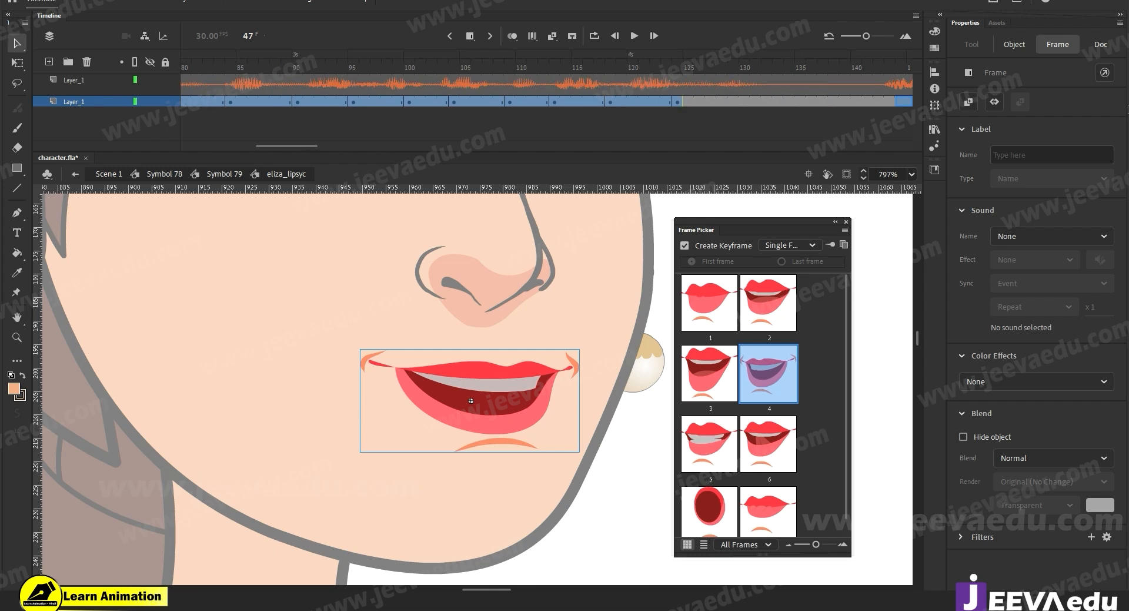
pyautogui.click(505, 105)
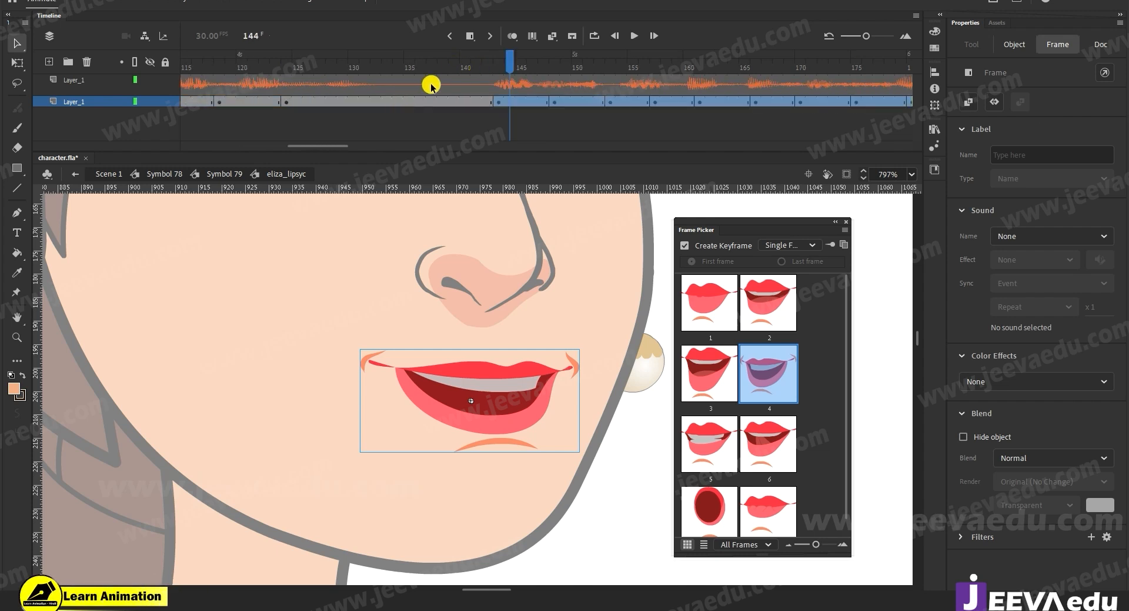
# Step: Try splitting the audio at frame 140 and shifting its second part to frame 135, and undo the change
pyautogui.click(443, 85)
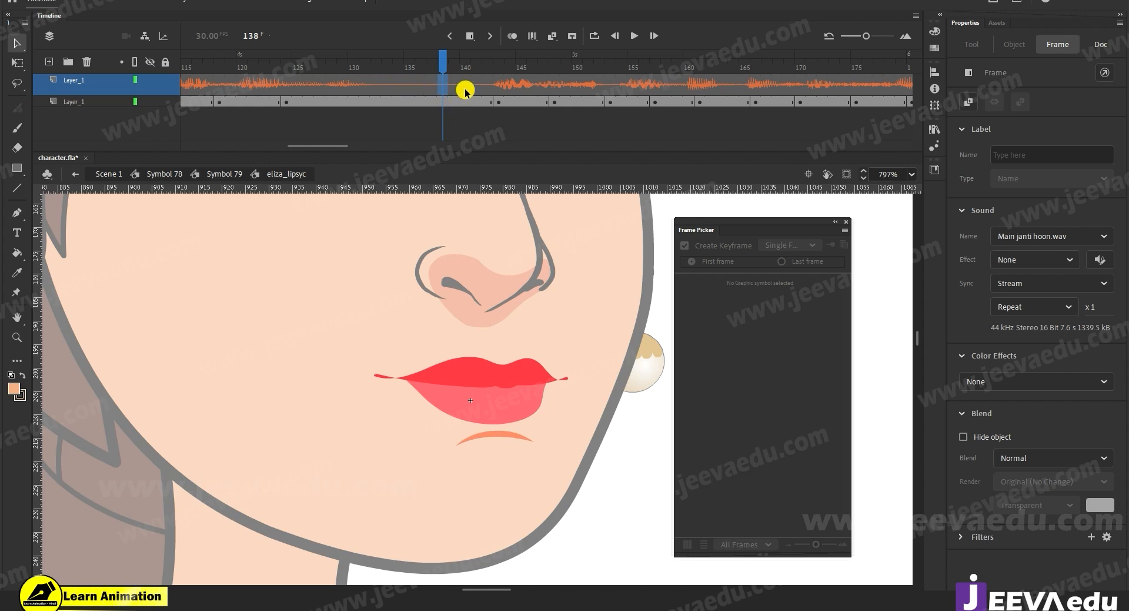
pyautogui.click(467, 87)
pyautogui.rightClick(467, 86)
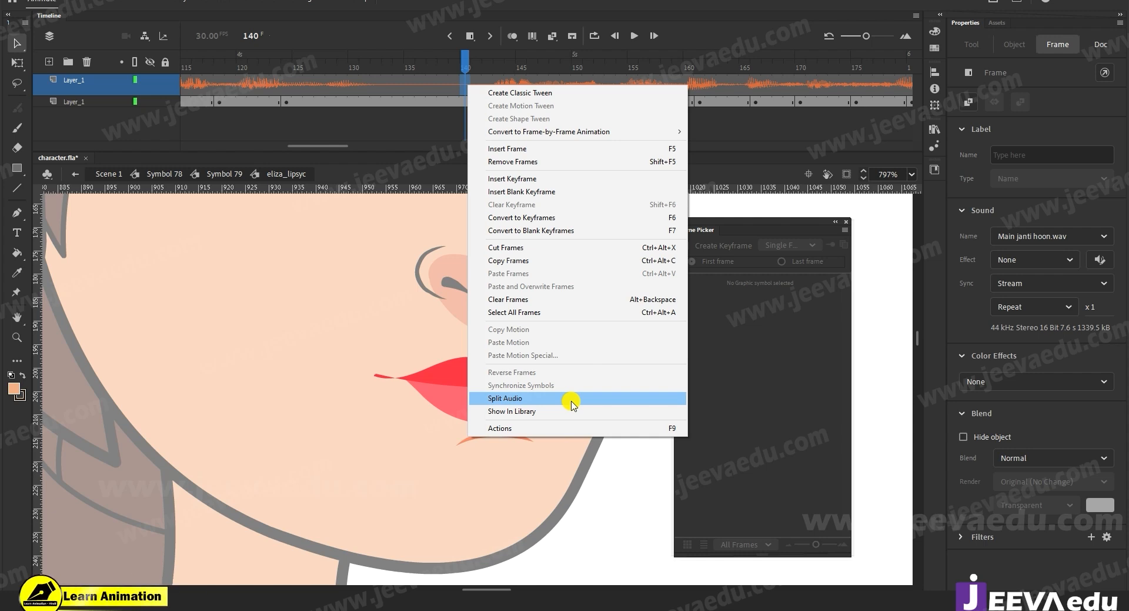
pyautogui.click(570, 400)
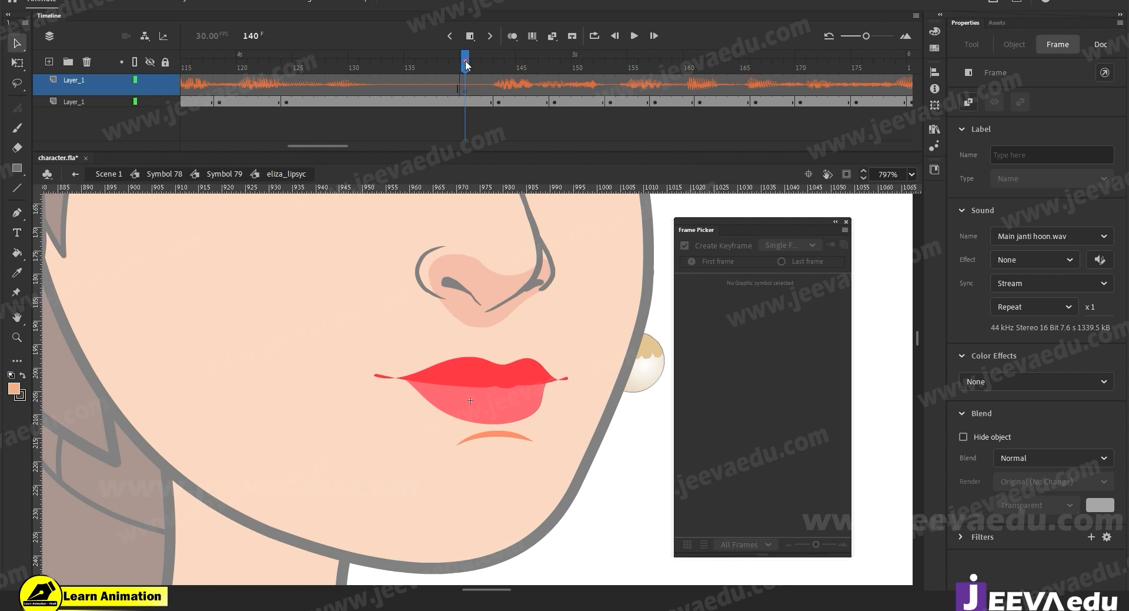
pyautogui.click(466, 92)
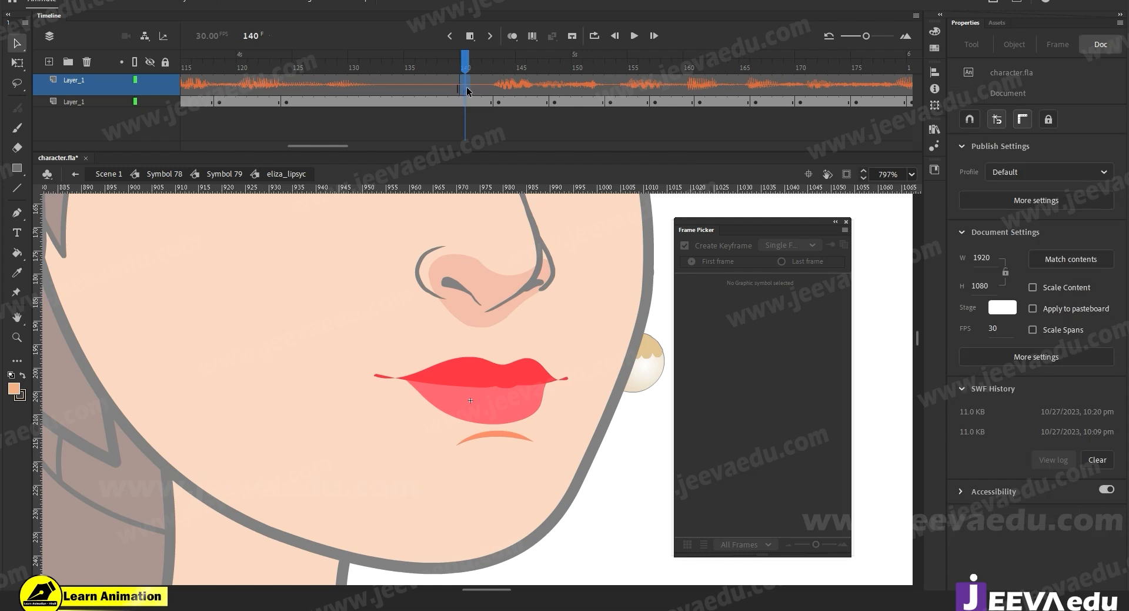
pyautogui.click(466, 87)
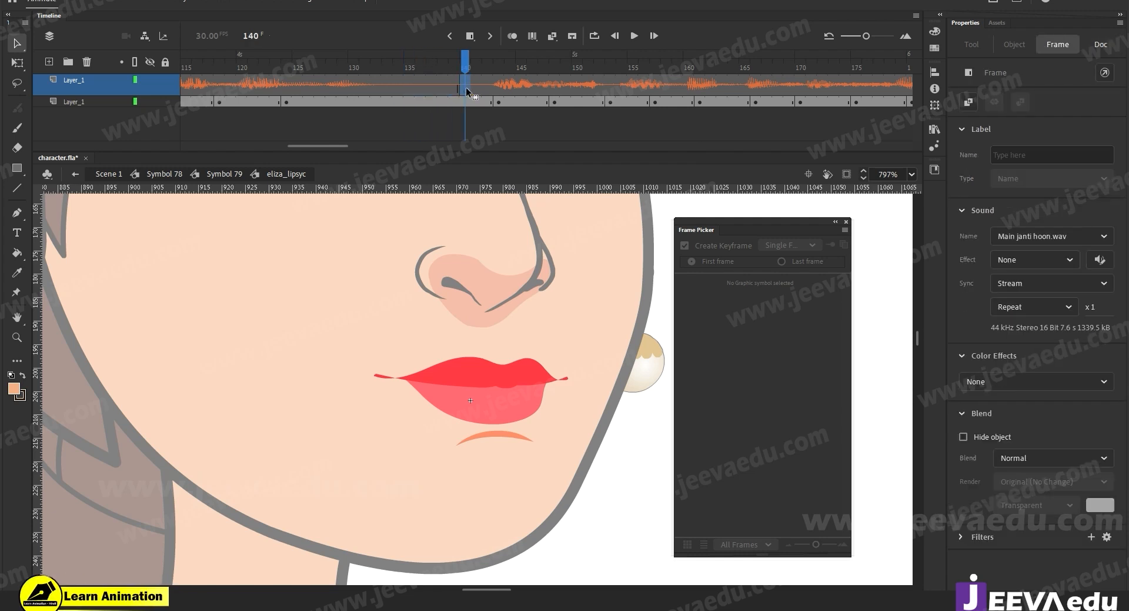
pyautogui.moveTo(414, 88); pyautogui.dragTo(413, 88)
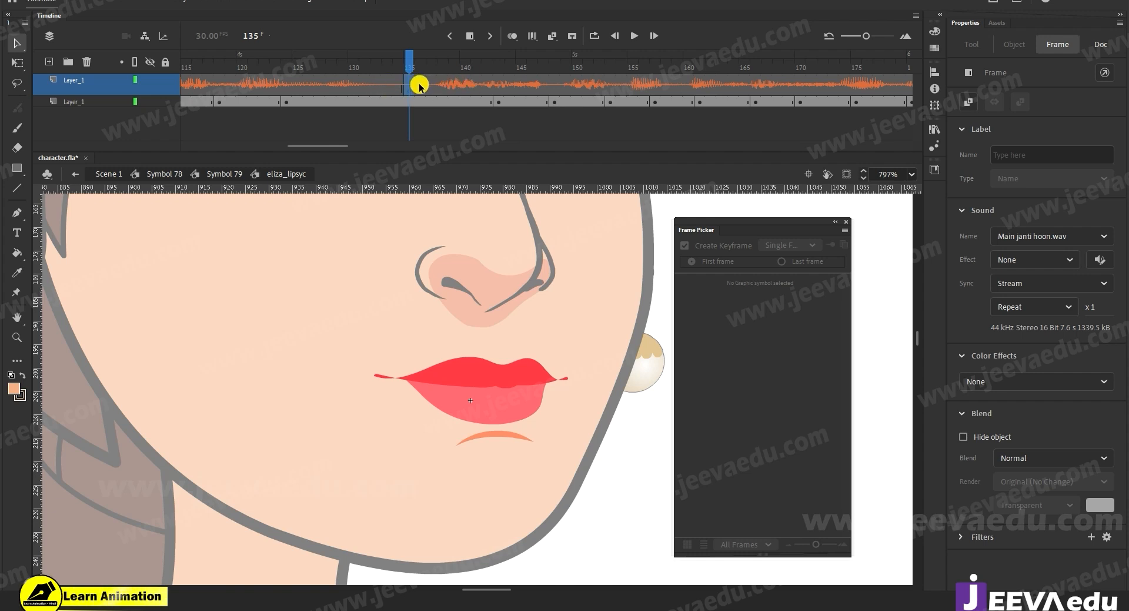
pyautogui.hotkey('ctrl', 'z')
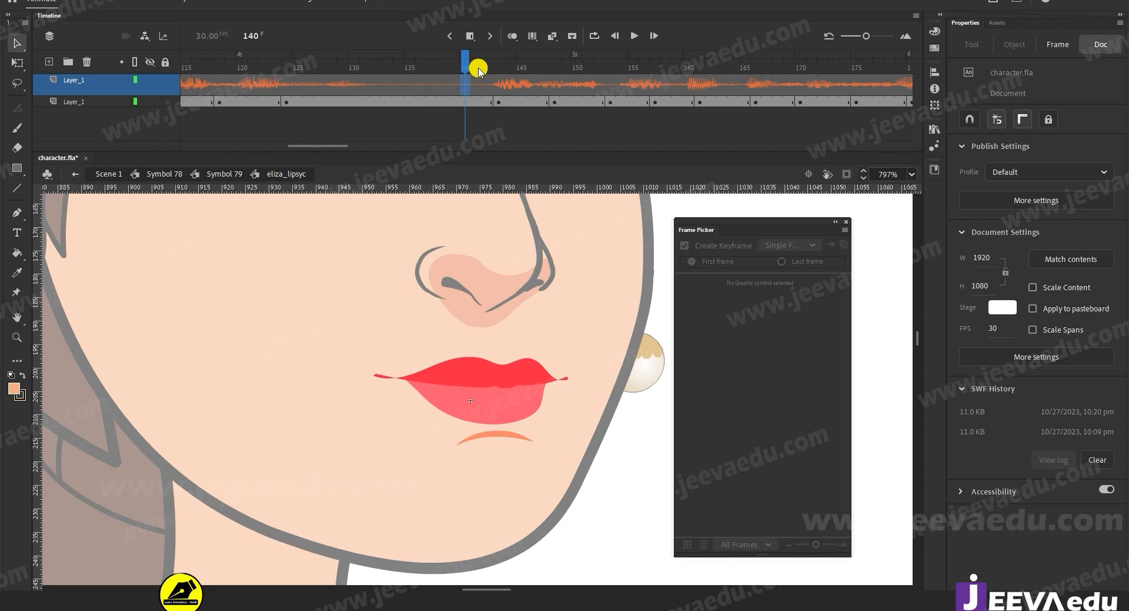
# Step: Play the copied lip-sync from frame 140, set the mouth at frame 143 to shape 7, and hold it one frame longer
pyautogui.press('Return')
pyautogui.press('Return')
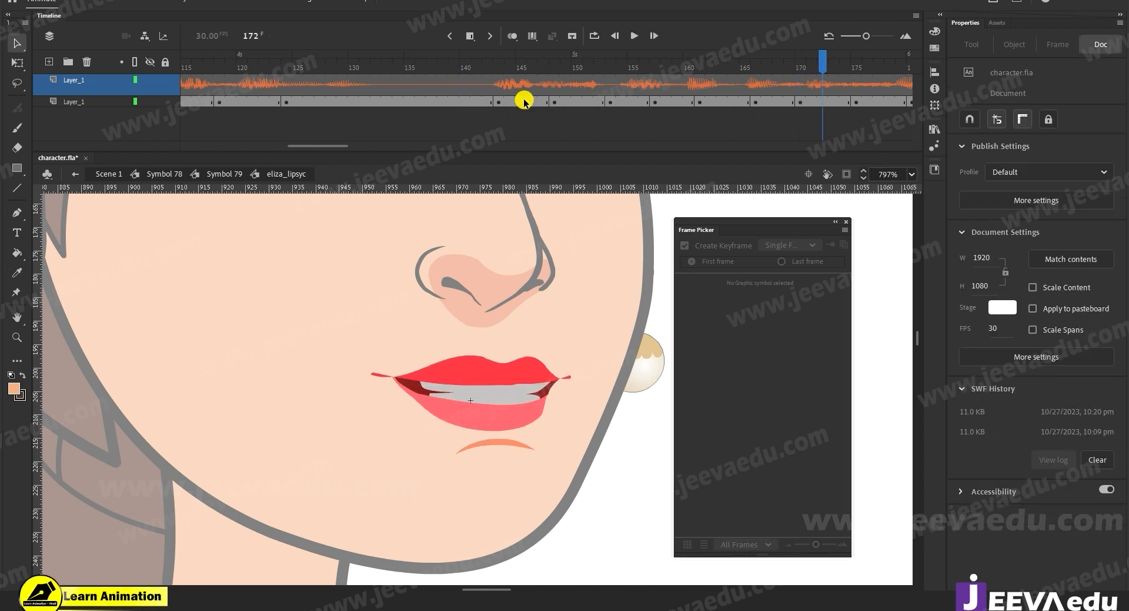
pyautogui.click(498, 101)
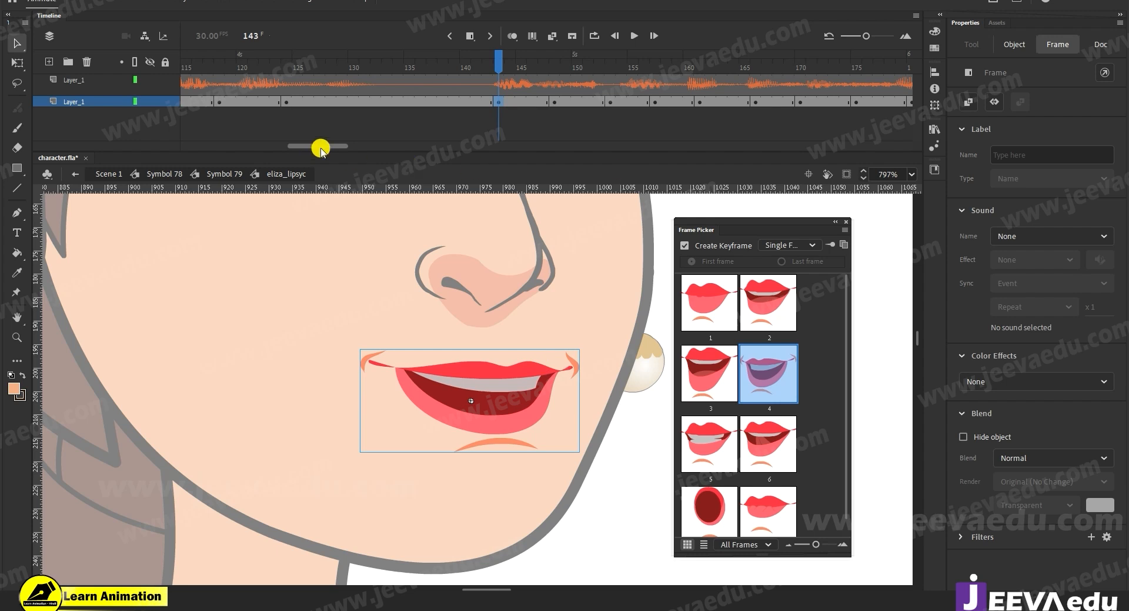
pyautogui.click(706, 506)
pyautogui.click(510, 101)
pyautogui.press('F5')
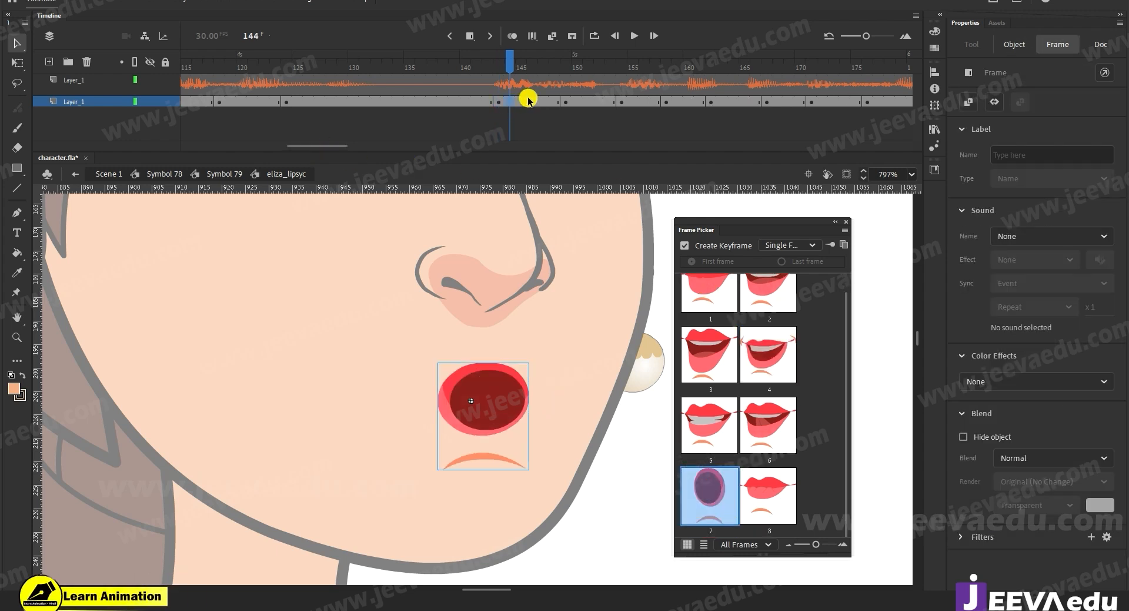
# Step: Play the lip-sync beyond frame 144 to check the mouth timing against the audio
pyautogui.click(517, 64)
pyautogui.press('Return')
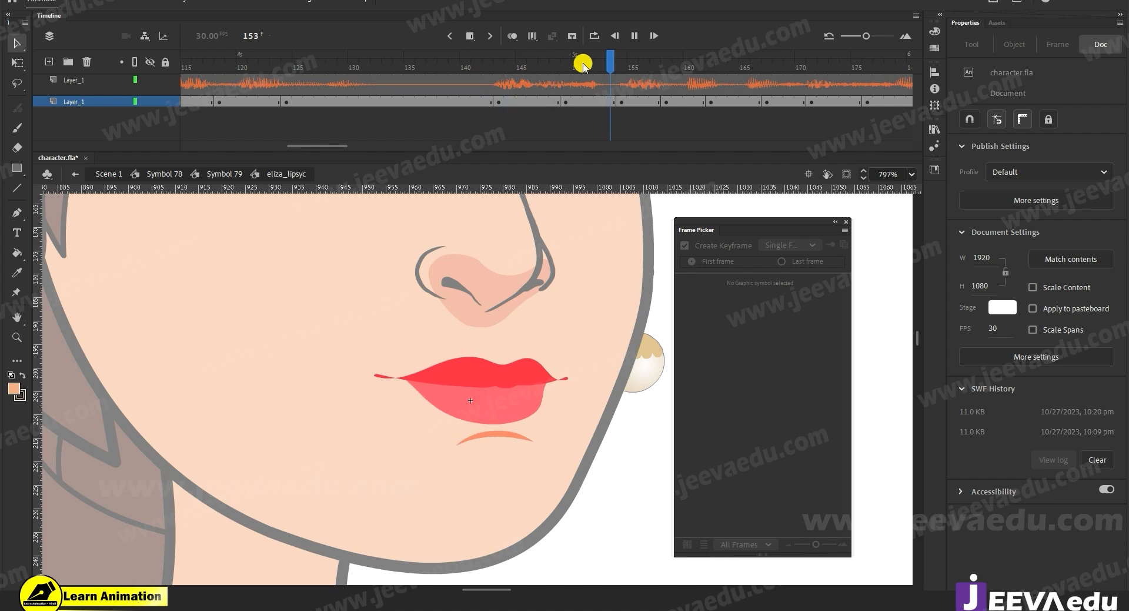
pyautogui.press('Return')
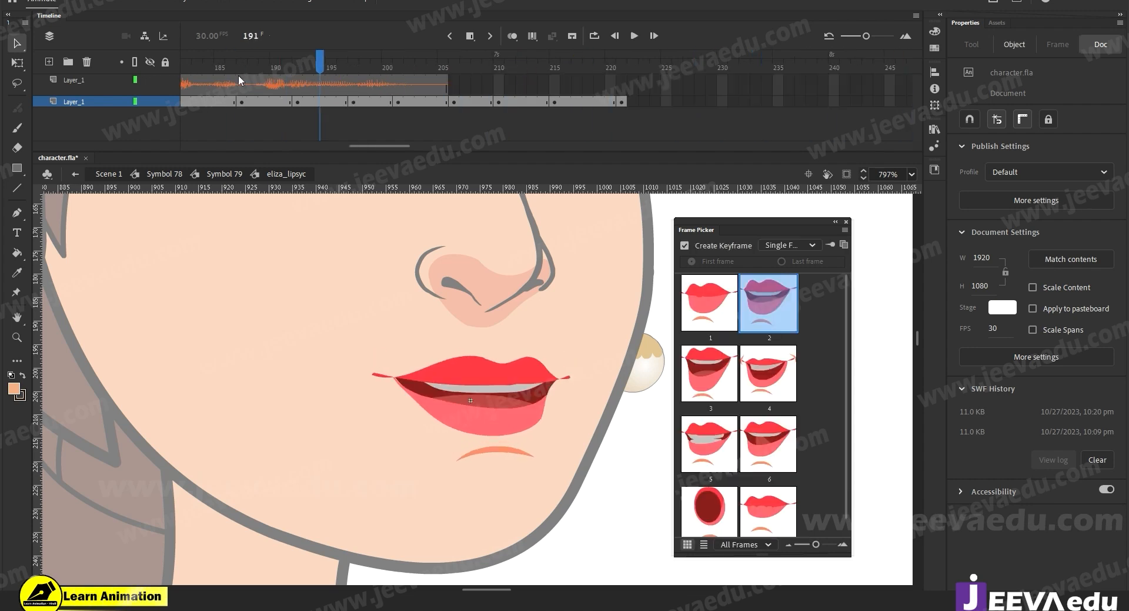
pyautogui.click(240, 98)
pyautogui.press('Return')
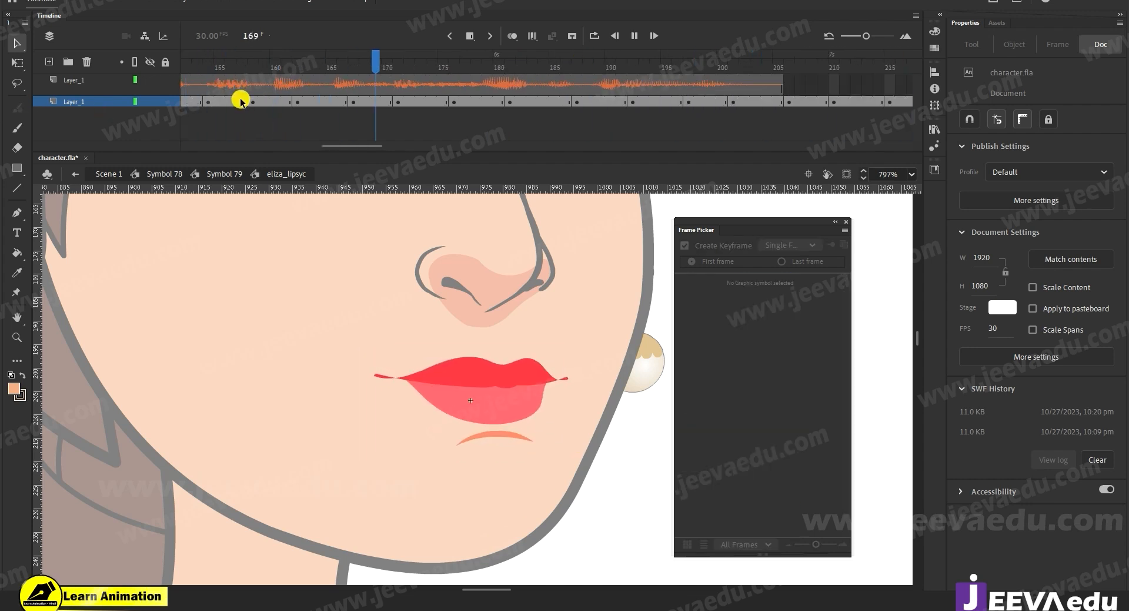
pyautogui.press('Return')
# Step: Set the mouth at frame 187 to the round mouth shape 7 and replay from about frame 182 to check it
pyautogui.click(576, 103)
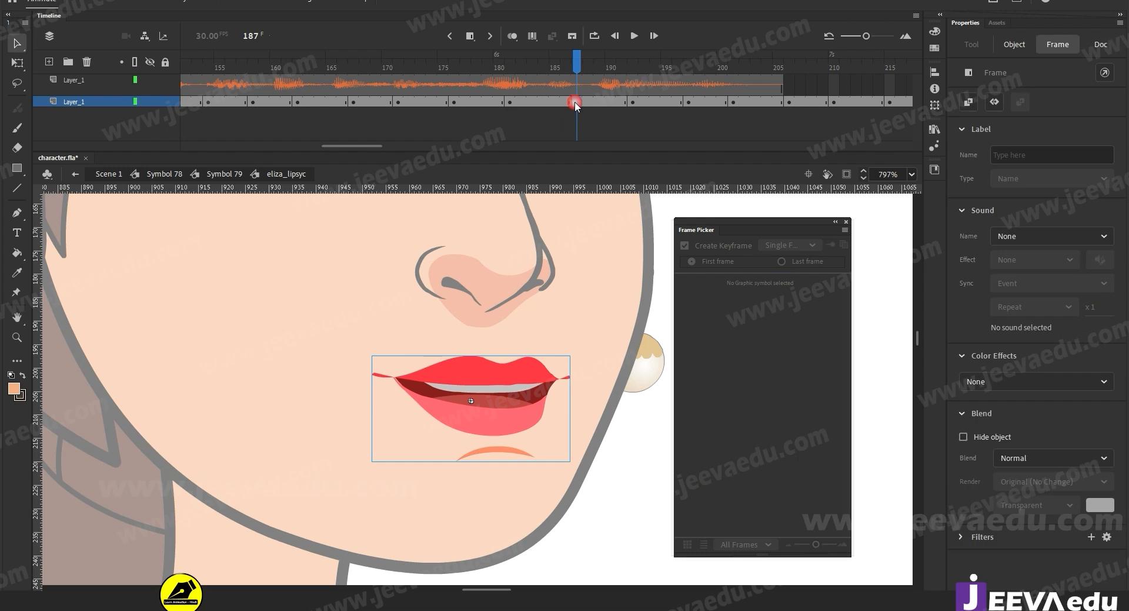
pyautogui.click(694, 496)
pyautogui.press('Return')
pyautogui.press('Return')
pyautogui.click(610, 102)
pyautogui.click(579, 88)
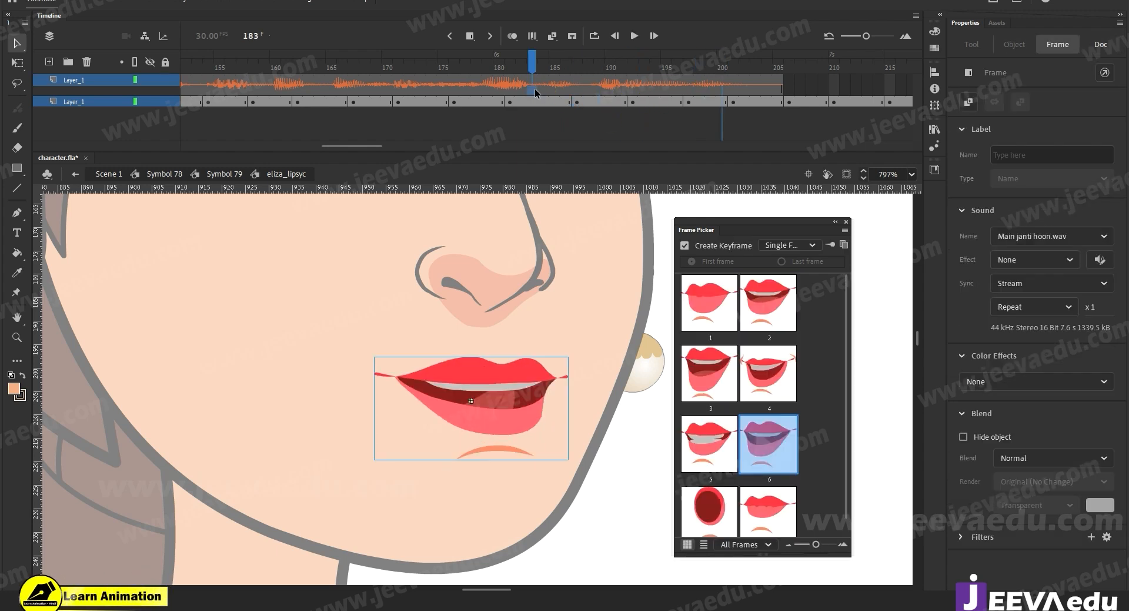
pyautogui.press('Return')
pyautogui.press('Return')
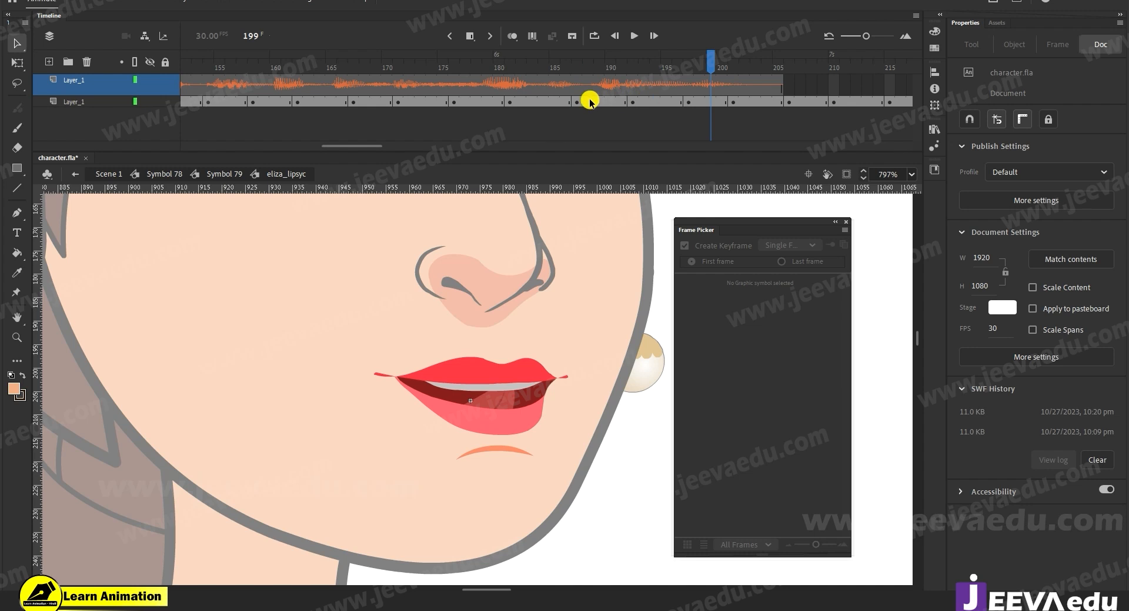
pyautogui.moveTo(641, 65); pyautogui.dragTo(544, 62)
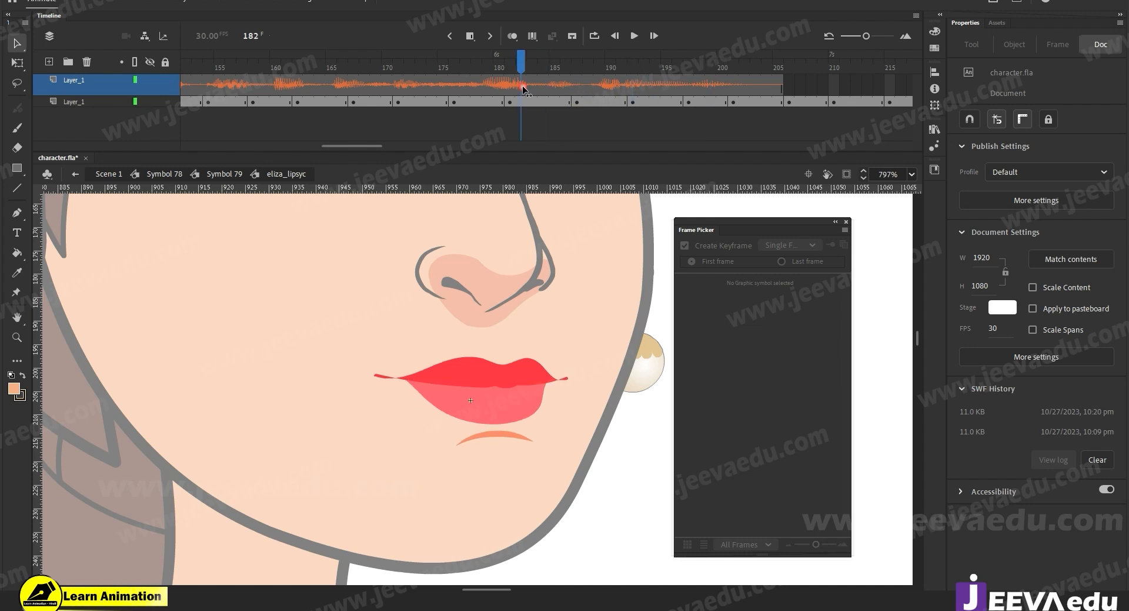
pyautogui.press('Return')
pyautogui.press('Return')
# Step: Remove the surplus mouth frames after the audio so the mouth layer ends with the sound layer at frame 205
pyautogui.moveTo(792, 106); pyautogui.dragTo(700, 111)
pyautogui.click(675, 107)
pyautogui.hotkey('shift', 'F5')
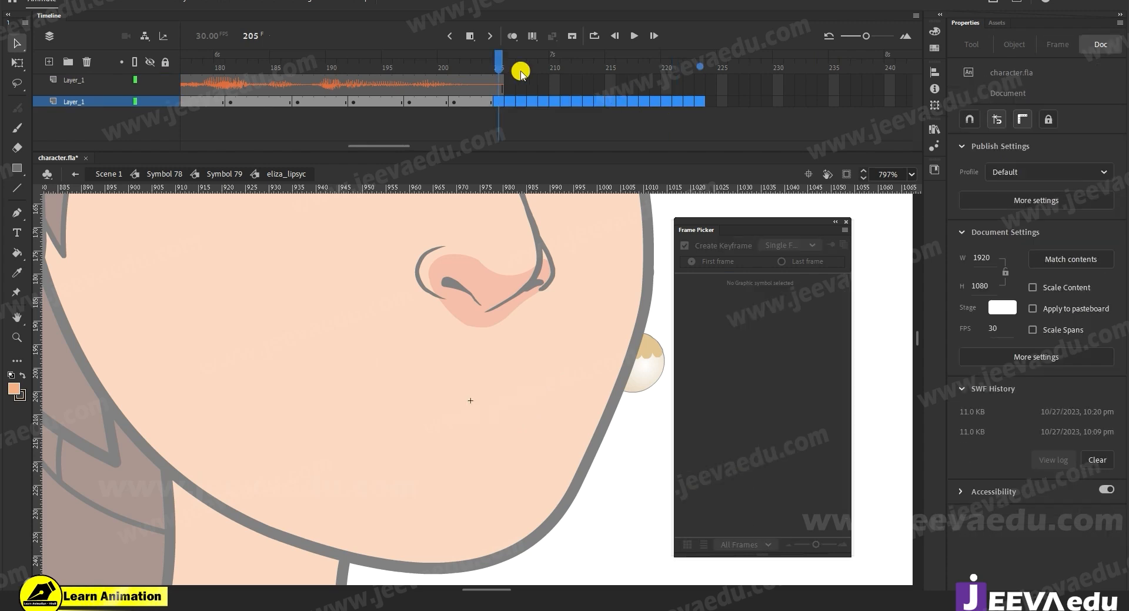
pyautogui.click(488, 70)
pyautogui.click(500, 102)
pyautogui.press('F5')
pyautogui.click(503, 63)
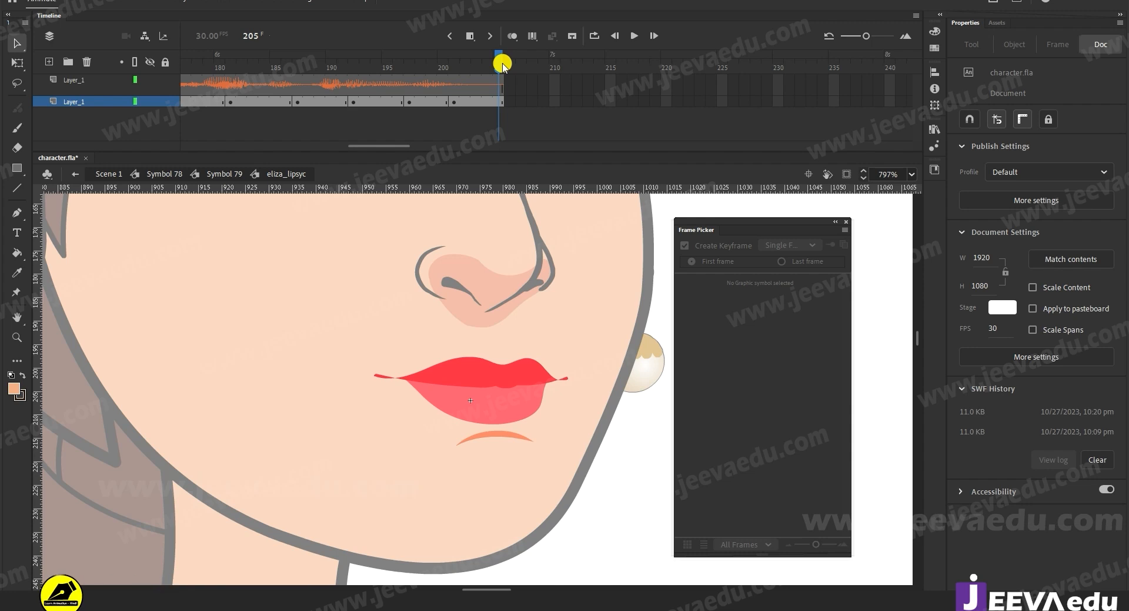
pyautogui.press('Return')
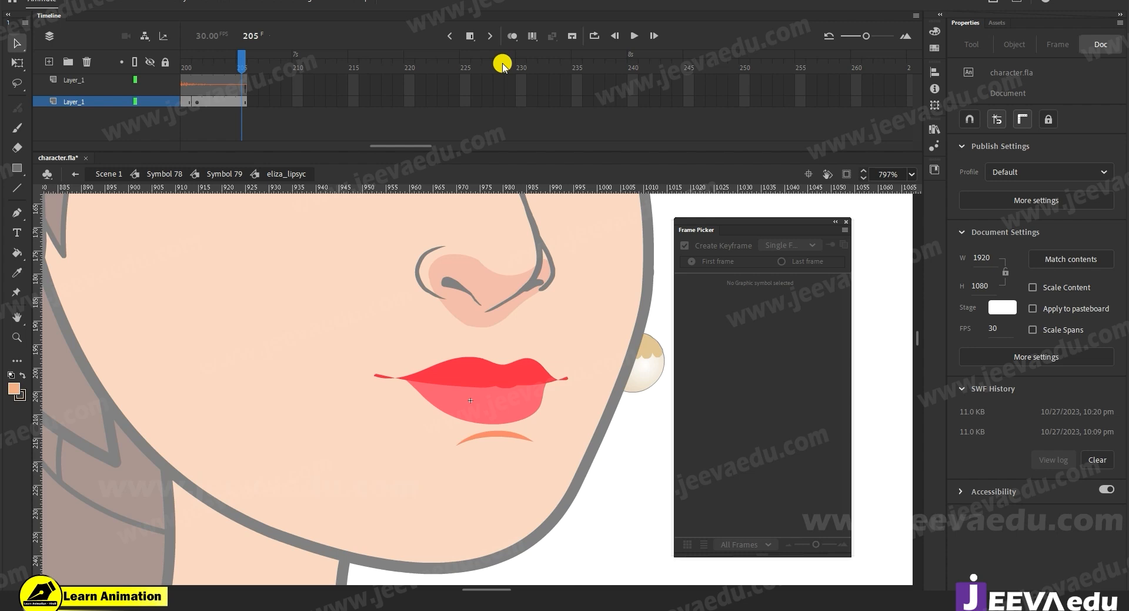
# Step: Close the Frame Picker and copy the audio layer of the eliza_lipsyc symbol
pyautogui.click(847, 225)
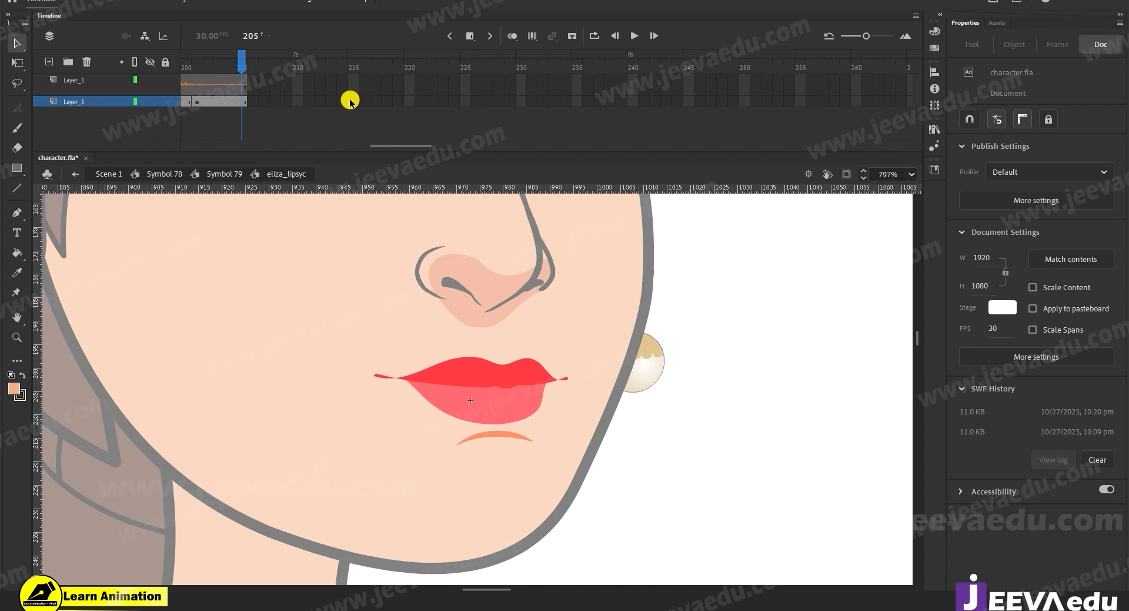
pyautogui.moveTo(421, 146); pyautogui.dragTo(353, 147)
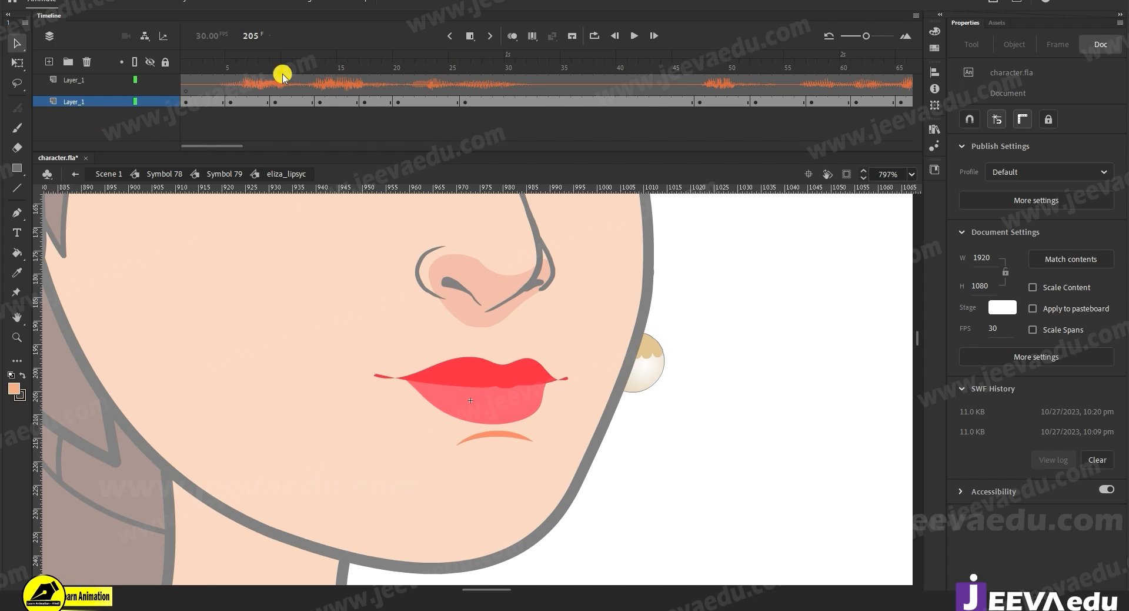
pyautogui.click(77, 80)
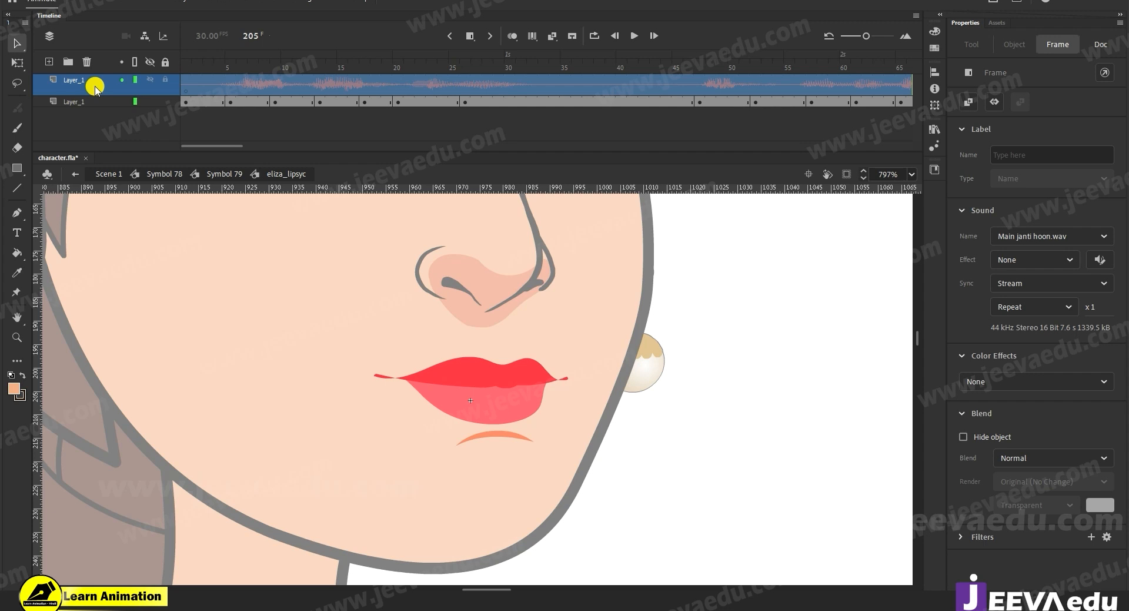
pyautogui.rightClick(96, 87)
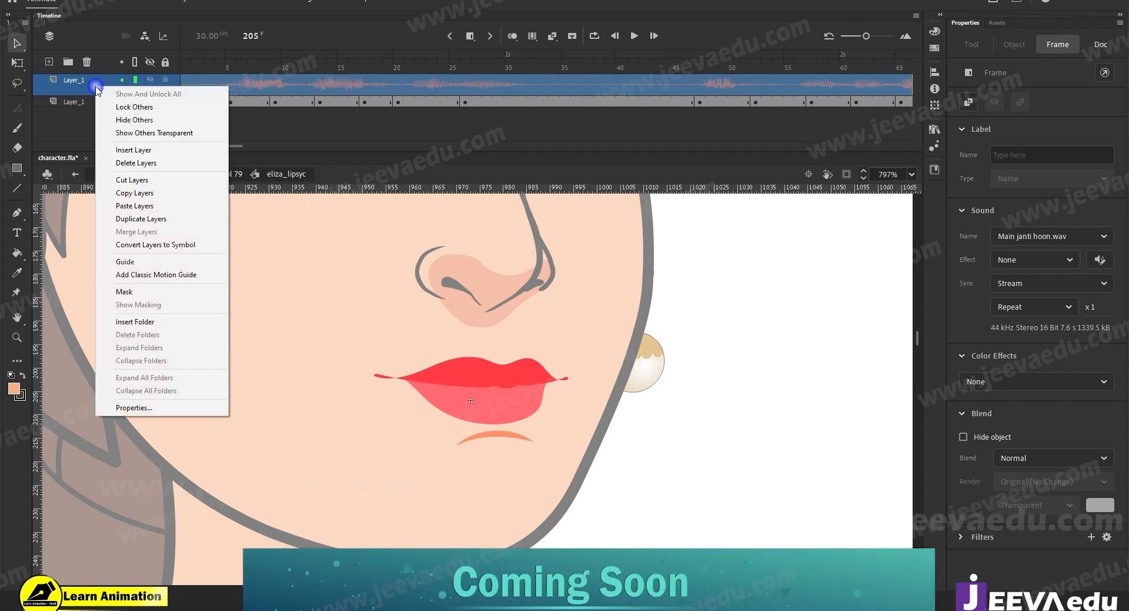
pyautogui.click(139, 194)
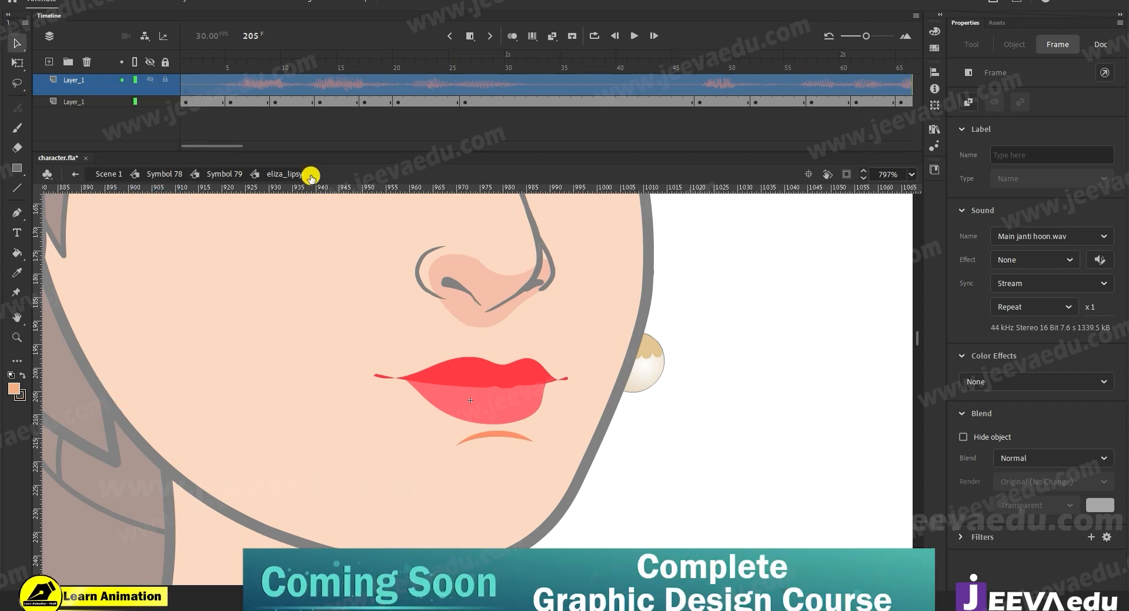
# Step: Leave the mouth symbol for Symbol 79 and bring the whole face into view
pyautogui.click(221, 174)
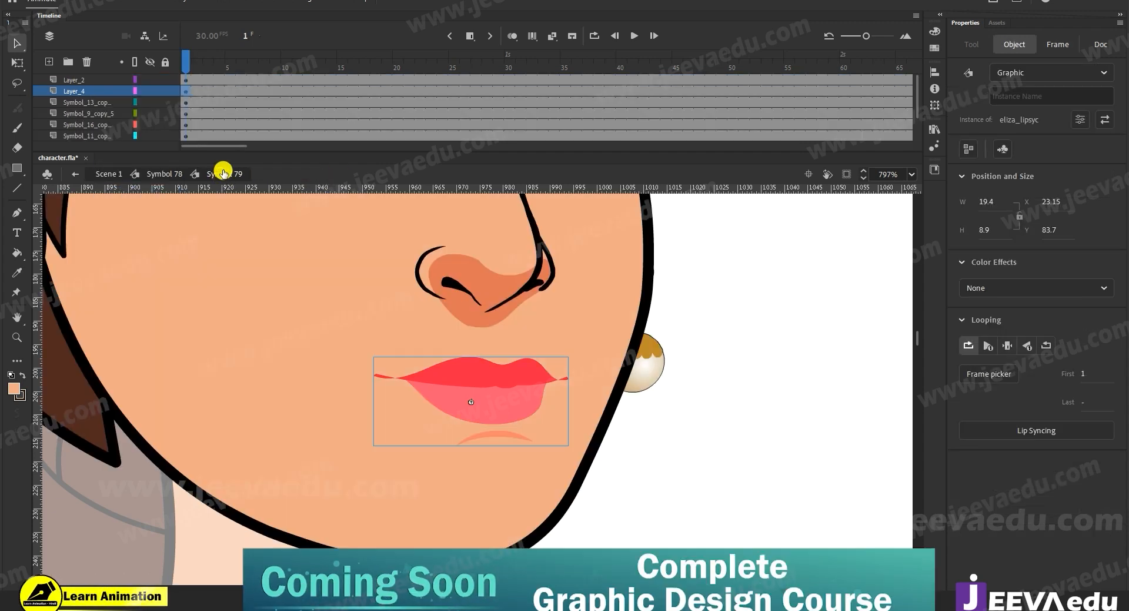
pyautogui.press('z')
pyautogui.keyDown('alt'); pyautogui.click(510, 444); pyautogui.keyUp('alt')
pyautogui.moveTo(510, 444); pyautogui.dragTo(573, 523)
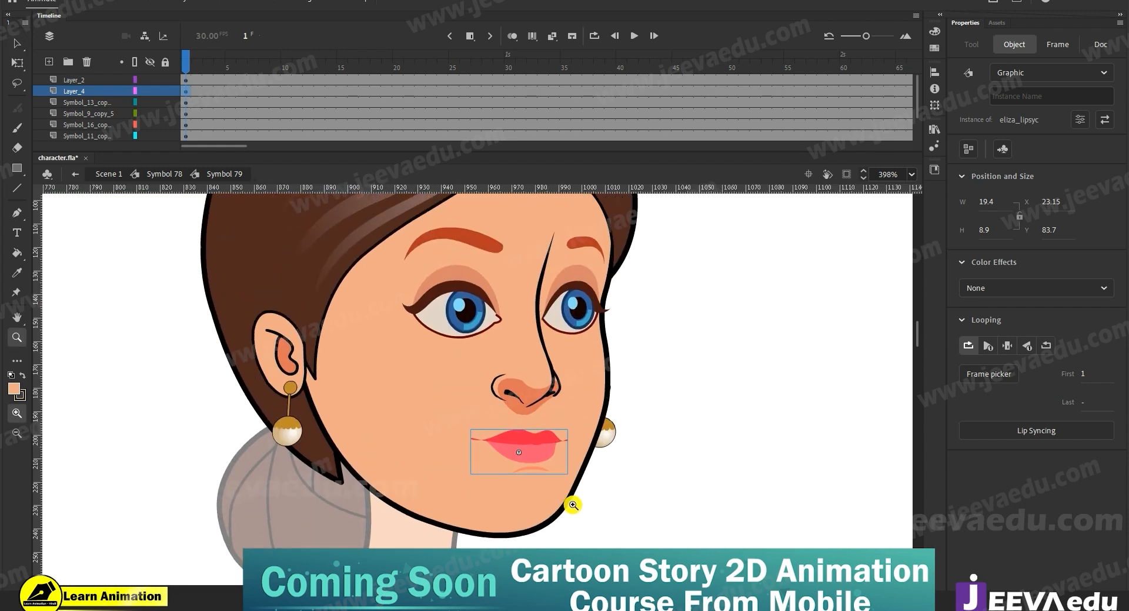
pyautogui.press('v')
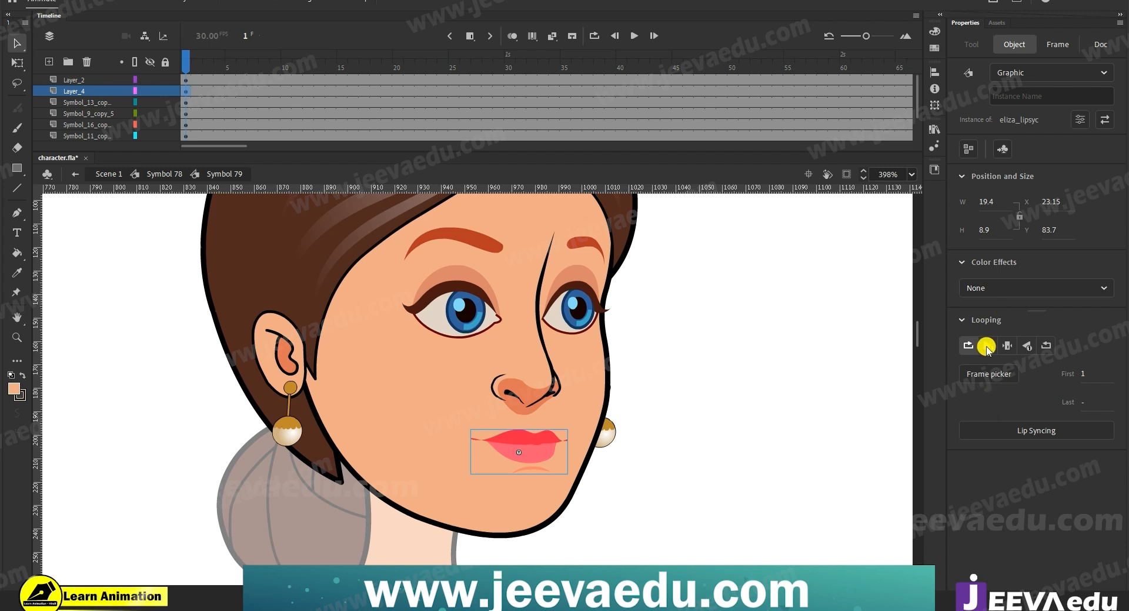
# Step: Try single-frame playback on the eliza_lipsyc instance, play the timeline, and restore its looping to continuous loop
pyautogui.click(1007, 345)
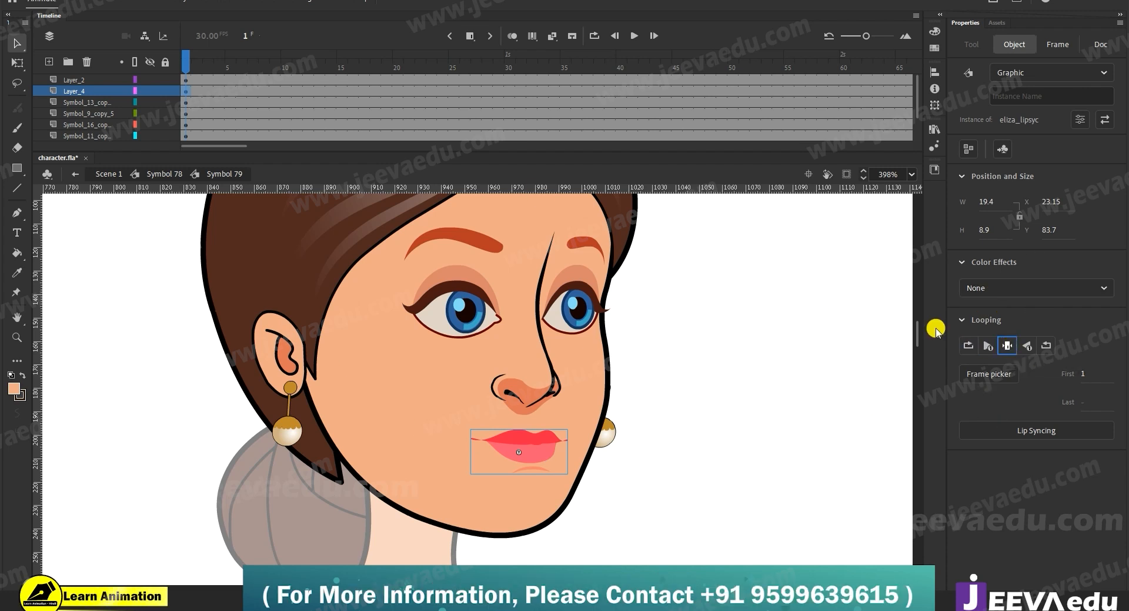
pyautogui.press('Return')
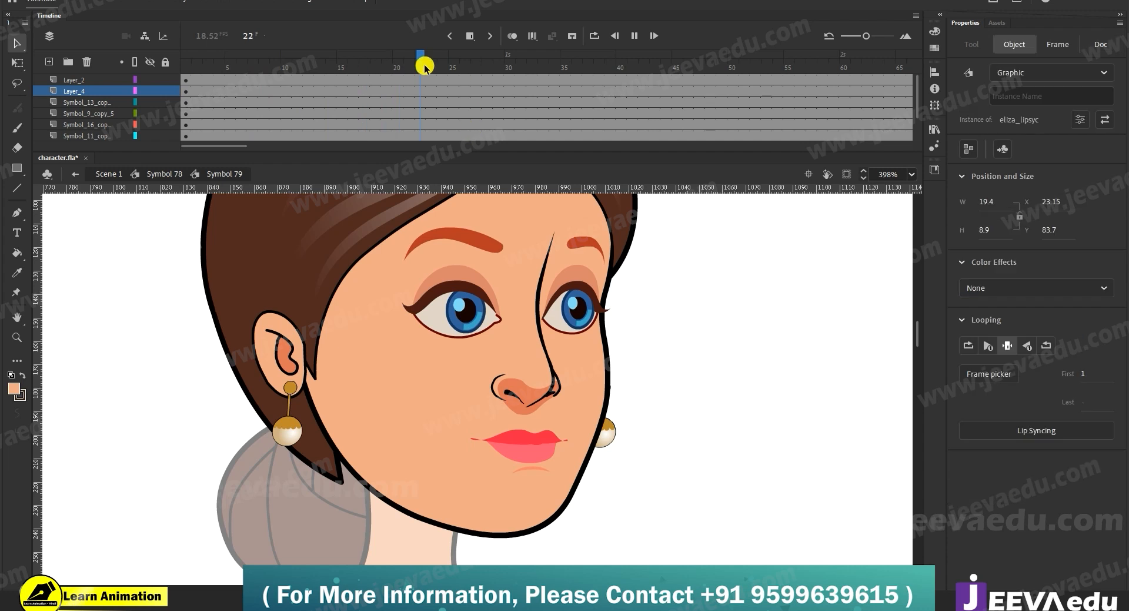
pyautogui.press('Return')
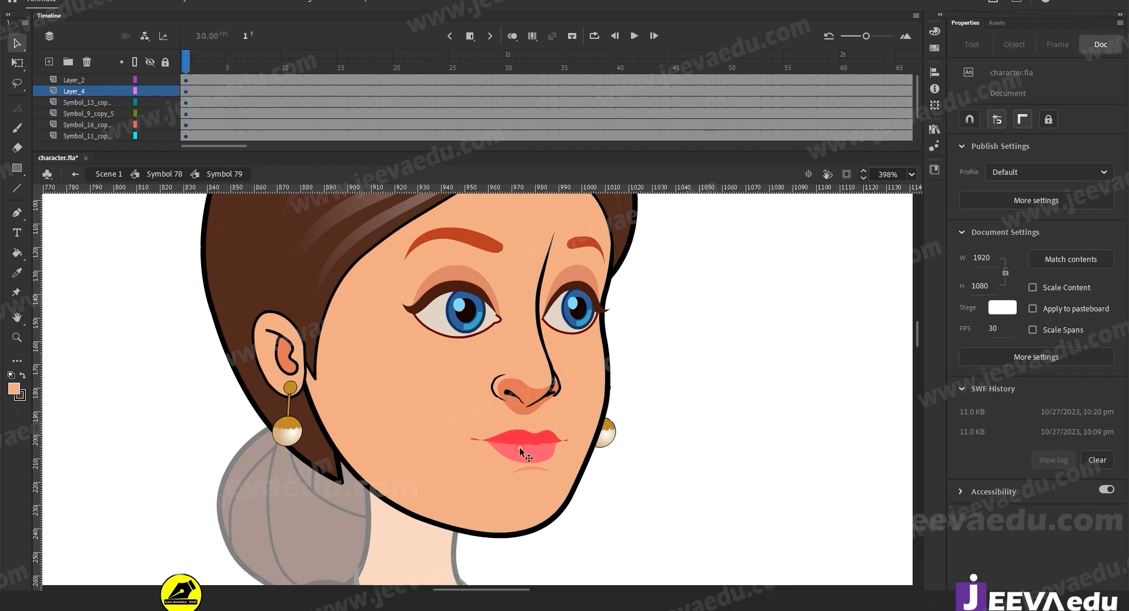
pyautogui.click(521, 453)
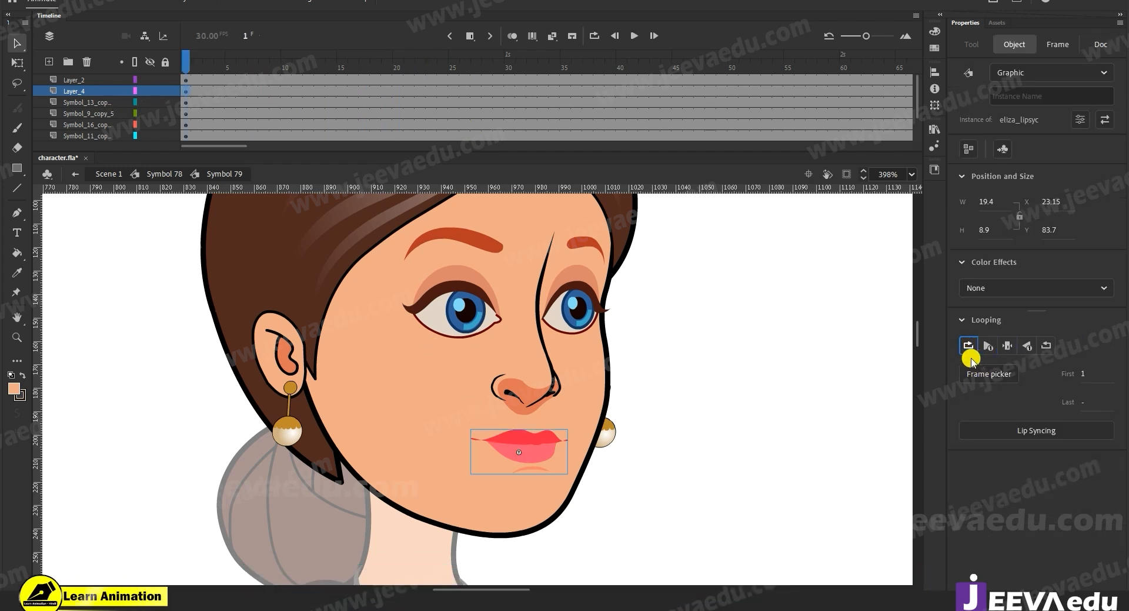
pyautogui.moveTo(1087, 377); pyautogui.dragTo(1090, 362)
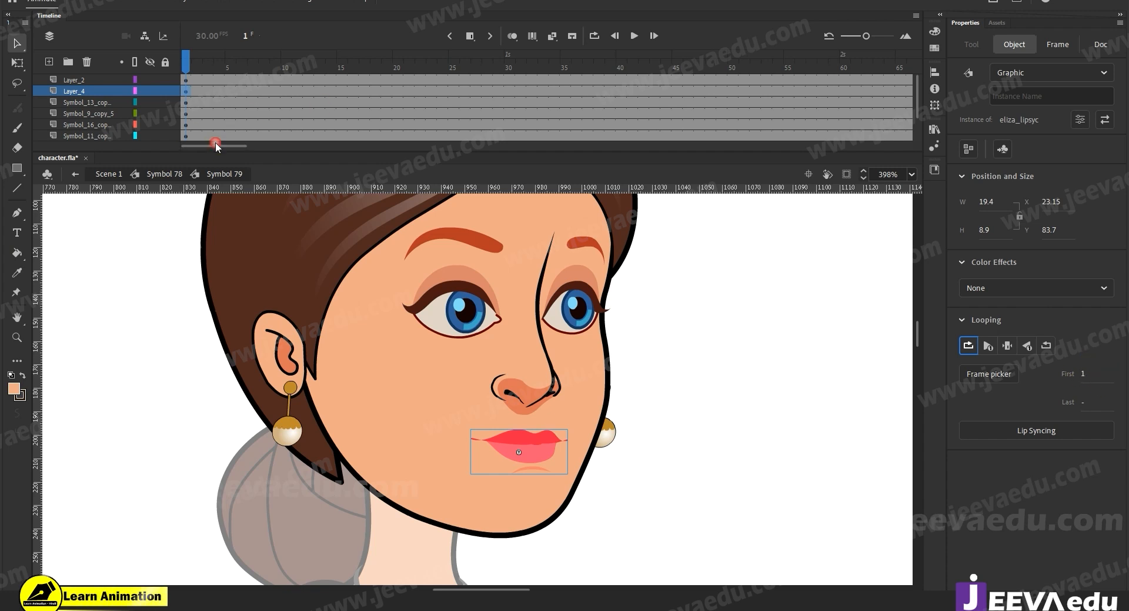
# Step: Open the eliza_lipsyc symbol again and go to its last frame to check the lip-sync's length
pyautogui.doubleClick(537, 454)
pyautogui.moveTo(224, 146); pyautogui.dragTo(386, 147)
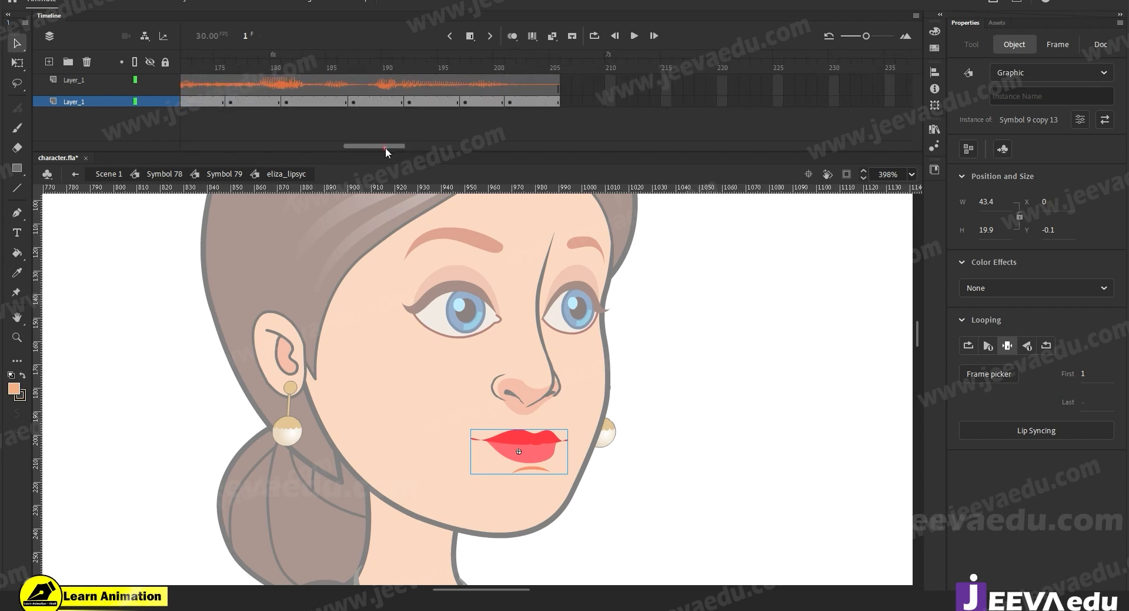
pyautogui.click(552, 68)
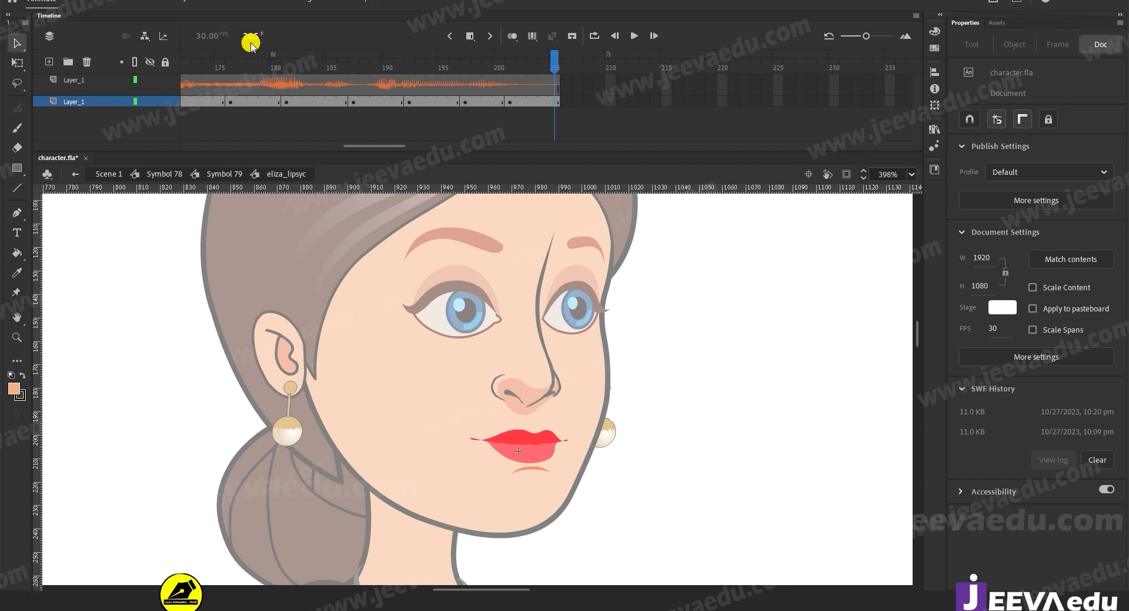
# Step: Compare the length of Symbol 79's layers with the end of the nested eliza_lipsyc timeline
pyautogui.click(222, 174)
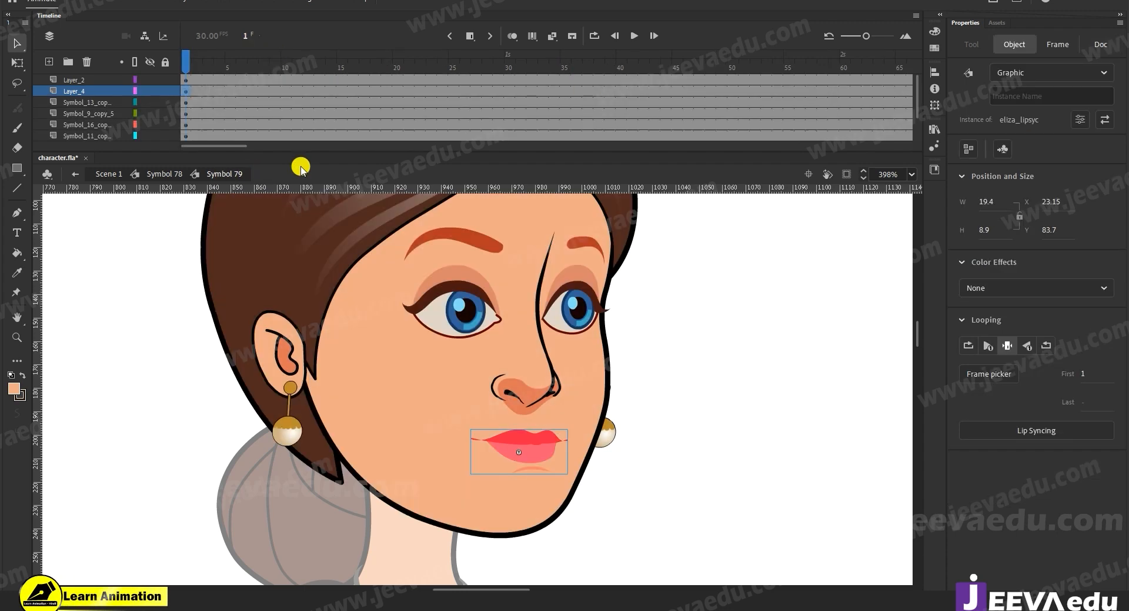
pyautogui.moveTo(236, 146); pyautogui.dragTo(351, 145)
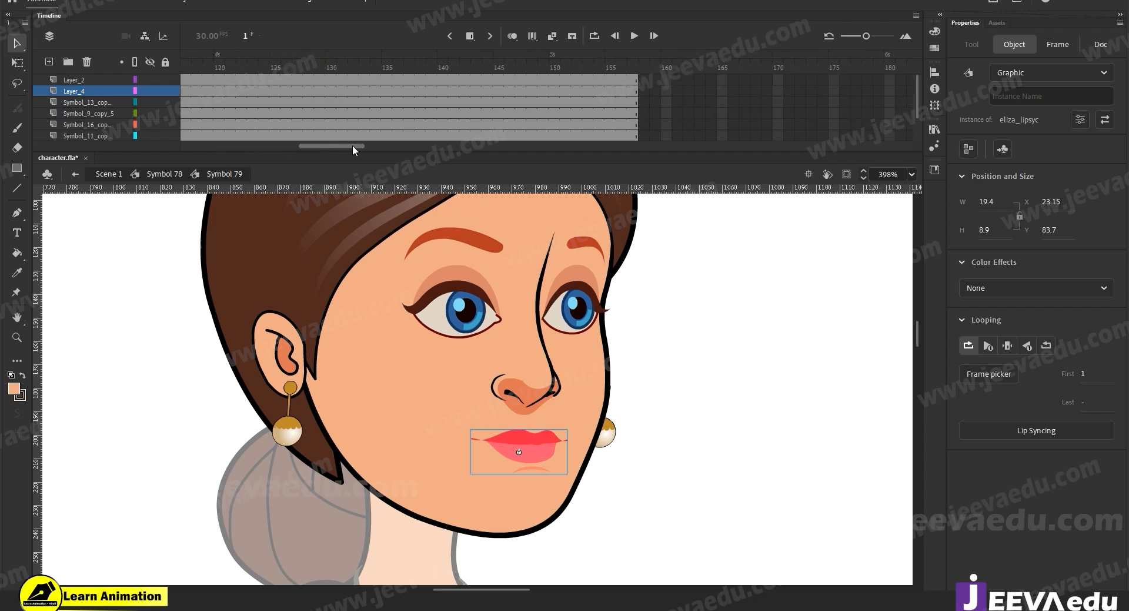
pyautogui.click(622, 81)
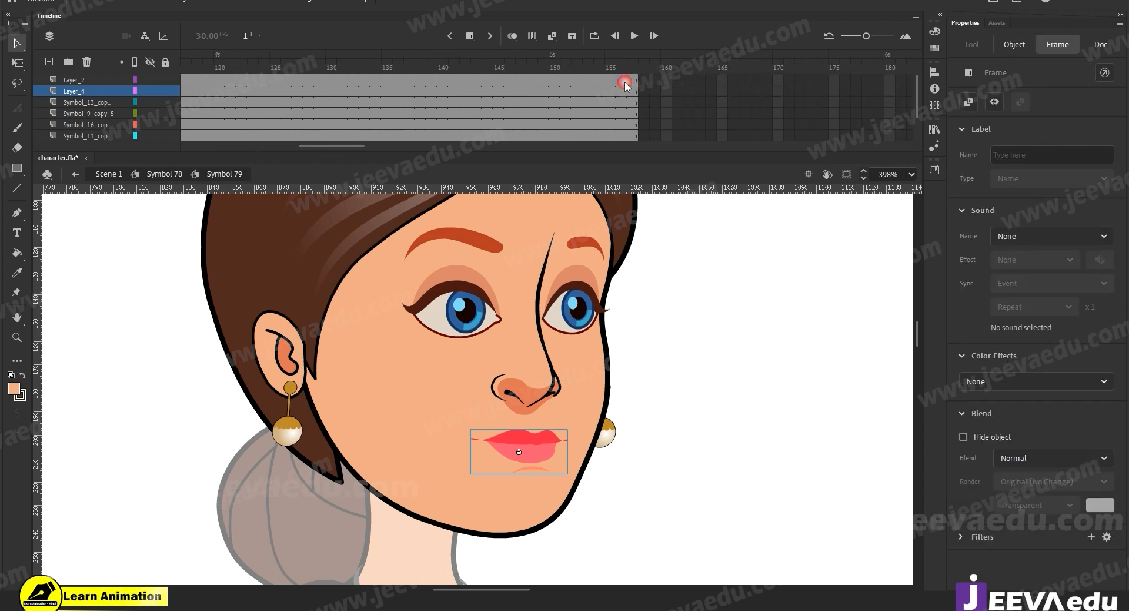
pyautogui.doubleClick(539, 445)
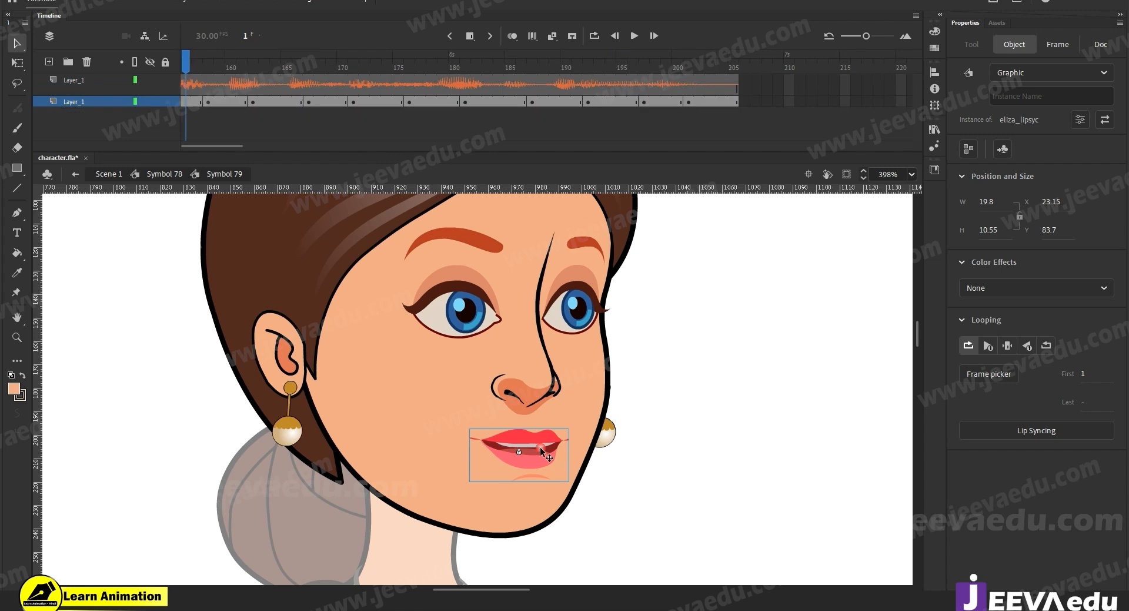
pyautogui.moveTo(347, 145); pyautogui.dragTo(386, 150)
pyautogui.click(229, 174)
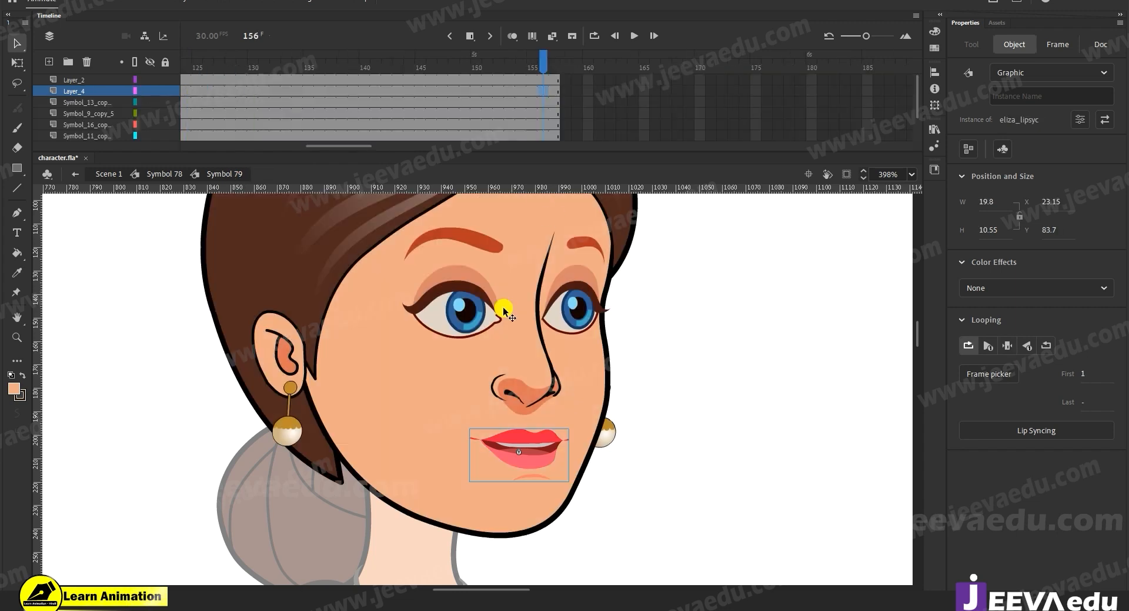
pyautogui.click(557, 67)
pyautogui.click(564, 68)
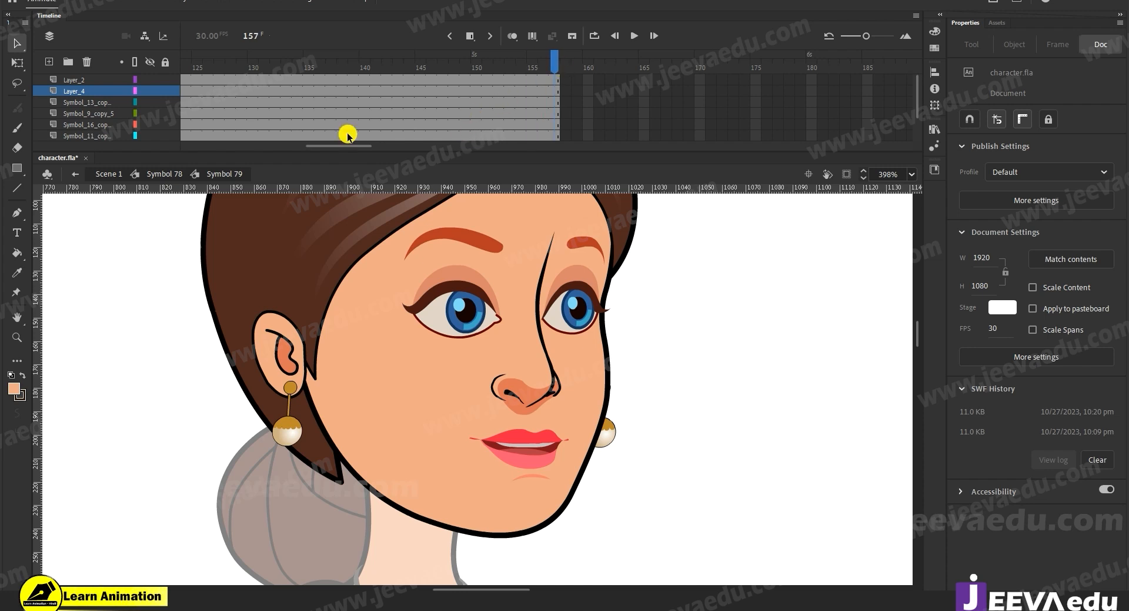
# Step: Extend all layers of Symbol 79 past frame 210 so they cover the full lip-sync
pyautogui.moveTo(344, 146); pyautogui.dragTo(301, 149)
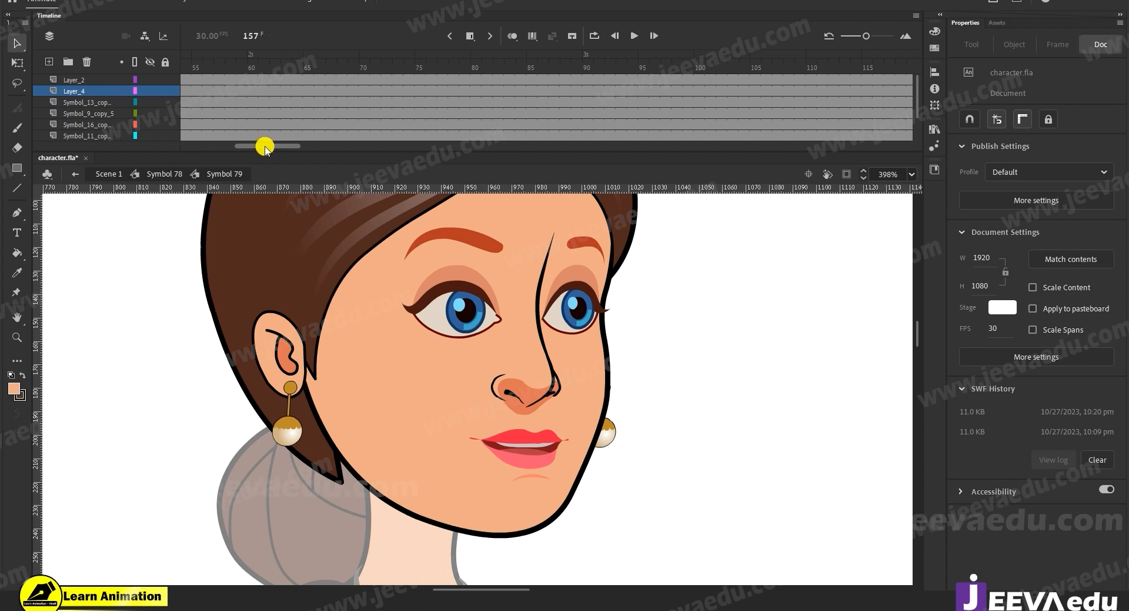
pyautogui.moveTo(265, 146); pyautogui.dragTo(379, 146)
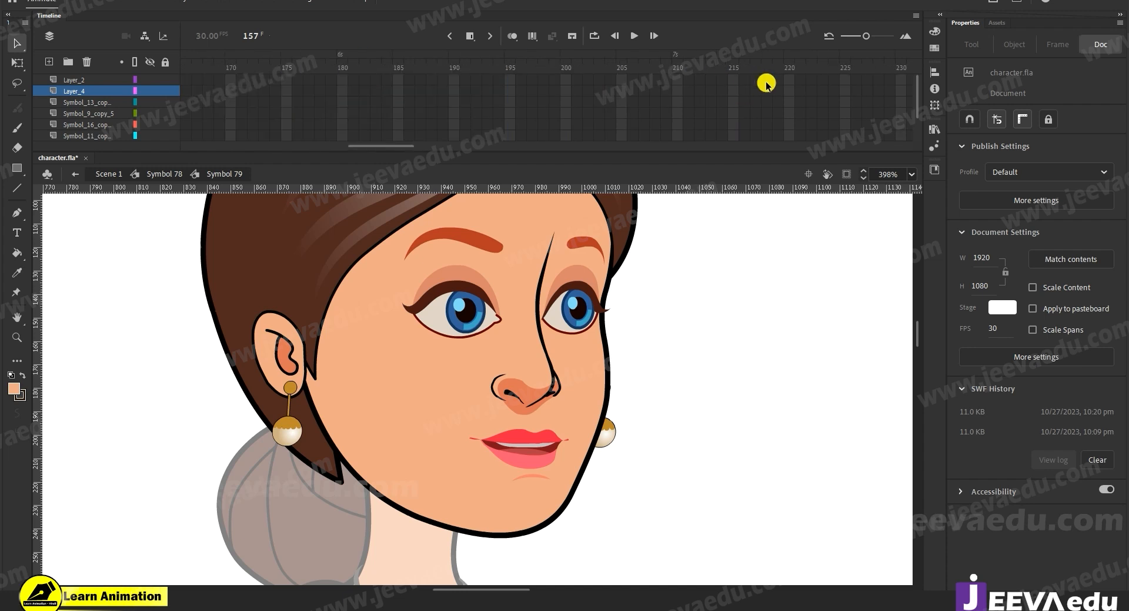
pyautogui.moveTo(690, 89); pyautogui.dragTo(768, 136)
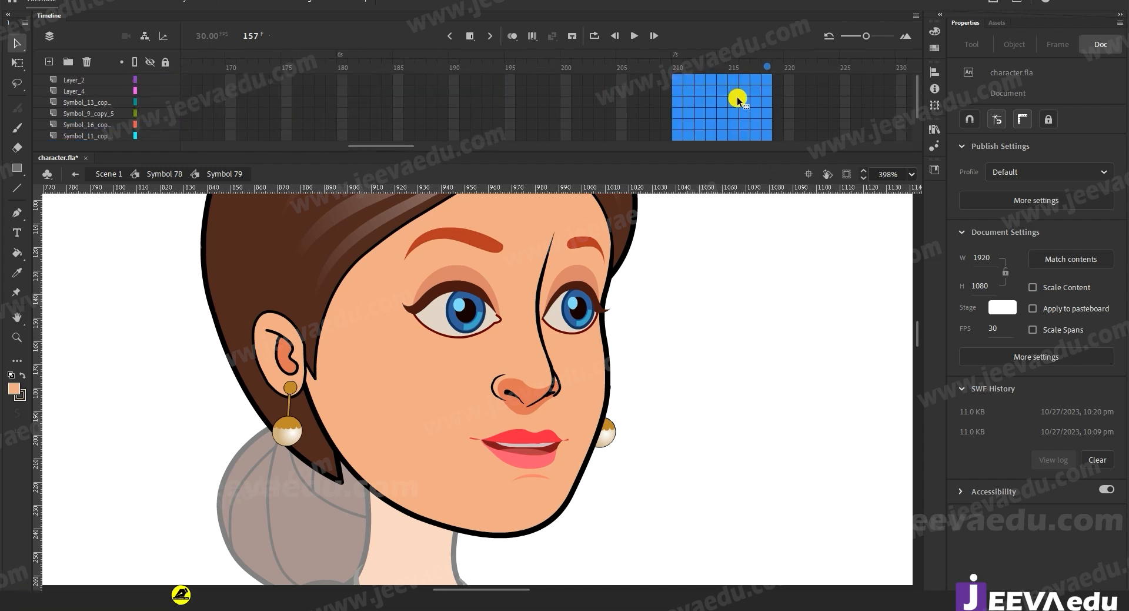
pyautogui.press('F5')
# Step: Check the mouth around frames 204 to 219 of Symbol 79 against the last frames of the eliza_lipsyc symbol
pyautogui.moveTo(767, 69); pyautogui.dragTo(445, 141)
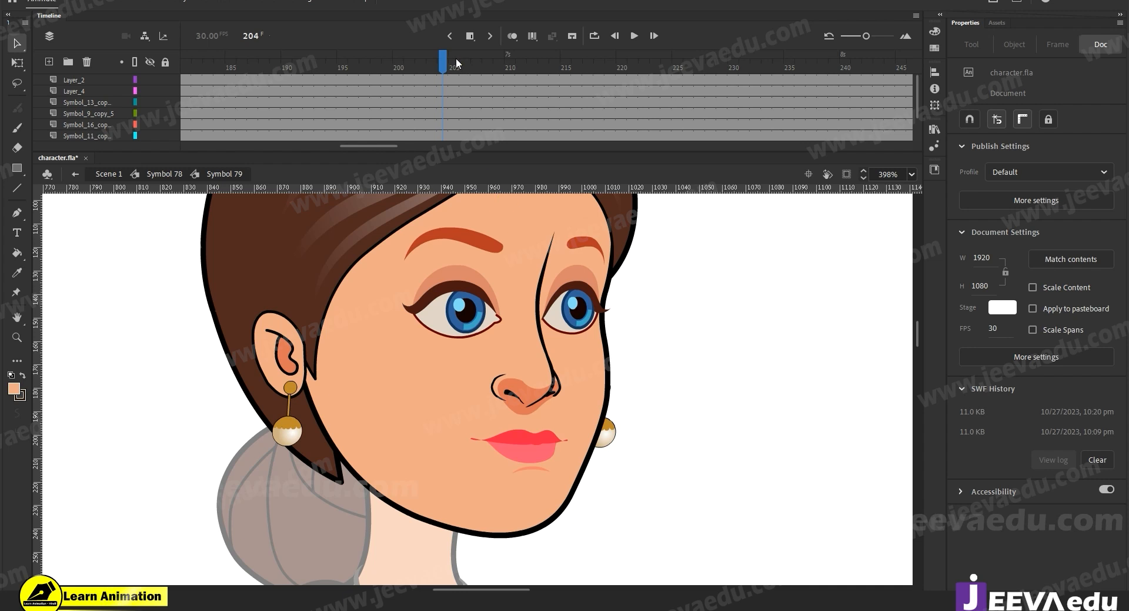
pyautogui.click(610, 59)
pyautogui.click(610, 90)
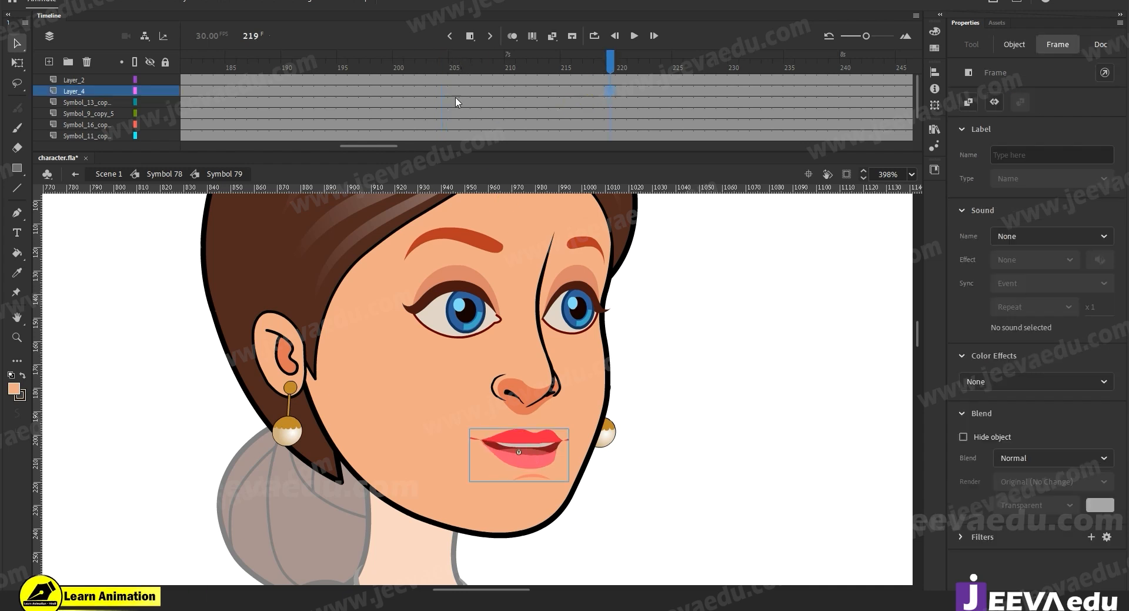
pyautogui.click(421, 112)
pyautogui.click(528, 451)
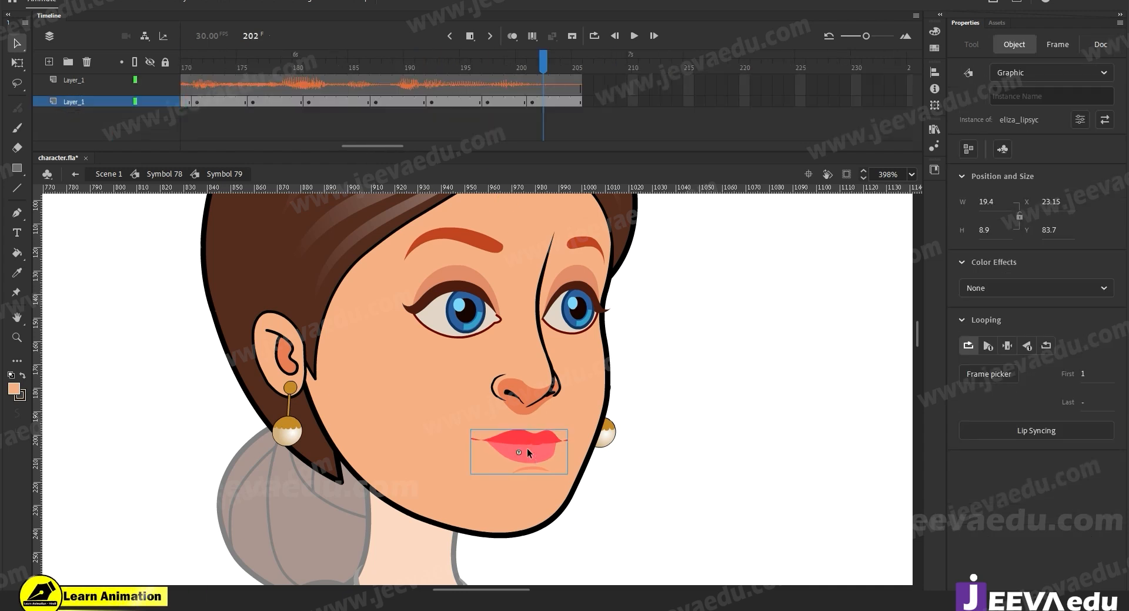
pyautogui.doubleClick(528, 451)
pyautogui.click(577, 59)
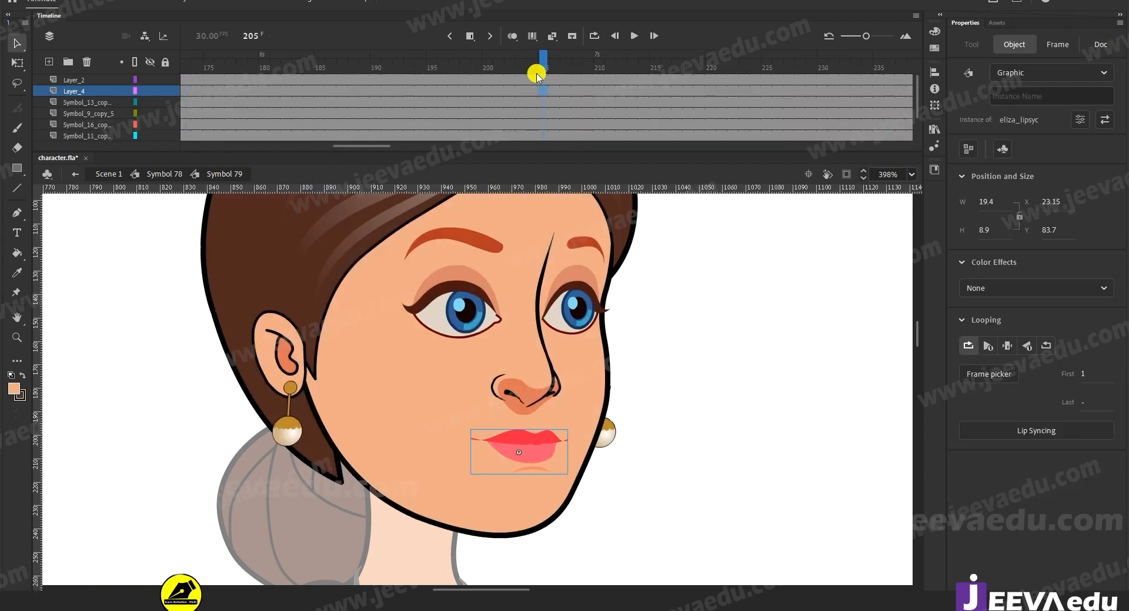
# Step: Go up to Symbol 78, bring the whole character into view and select all its parts
pyautogui.click(176, 172)
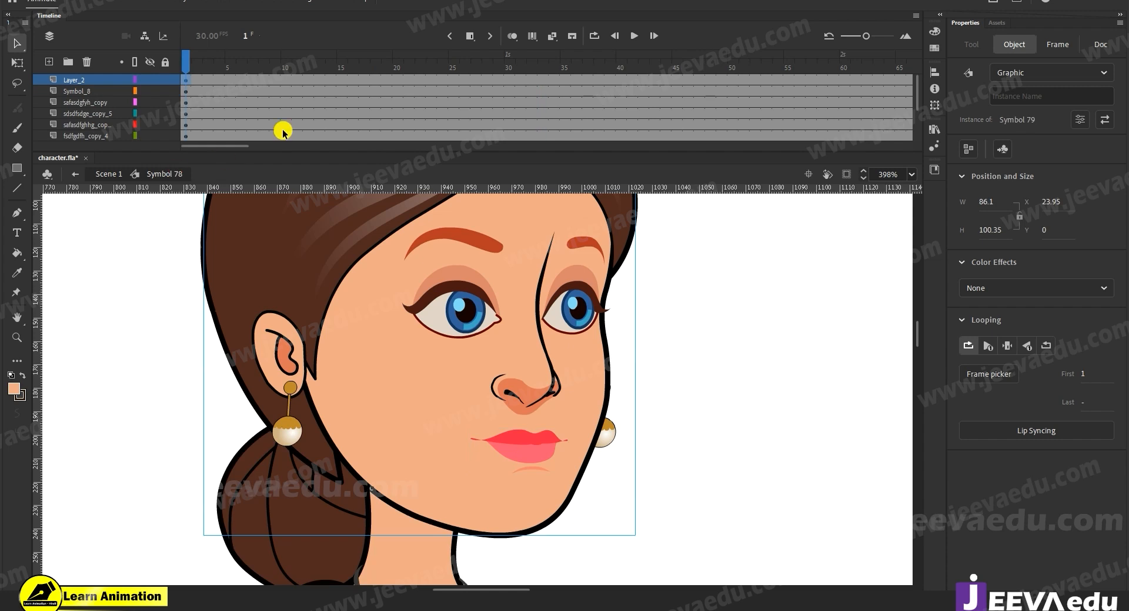
pyautogui.press('z')
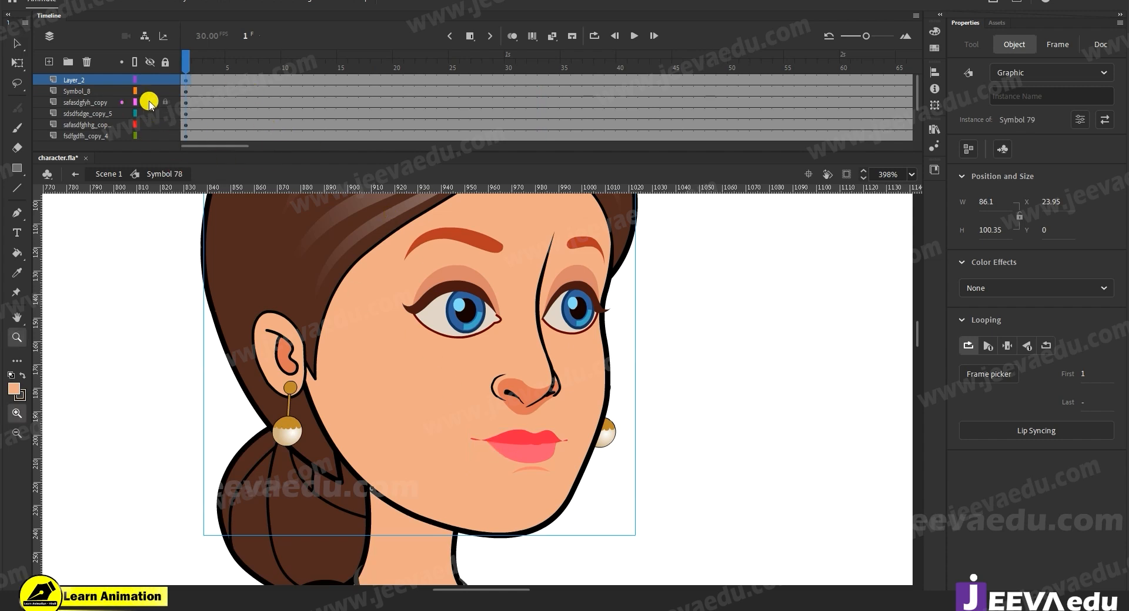
pyautogui.keyDown('alt'); pyautogui.click(471, 505); pyautogui.keyUp('alt')
pyautogui.keyDown('alt'); pyautogui.click(471, 505); pyautogui.keyUp('alt')
pyautogui.keyDown('alt'); pyautogui.click(472, 506); pyautogui.keyUp('alt')
pyautogui.press('v')
pyautogui.moveTo(453, 280); pyautogui.dragTo(544, 460)
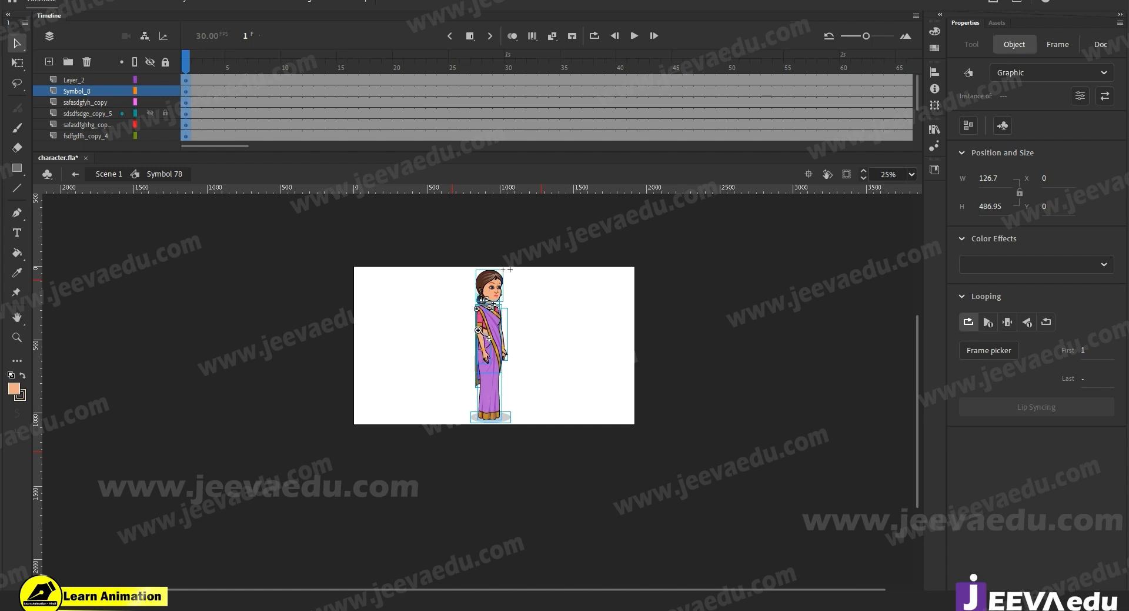
pyautogui.press('z')
pyautogui.click(491, 353)
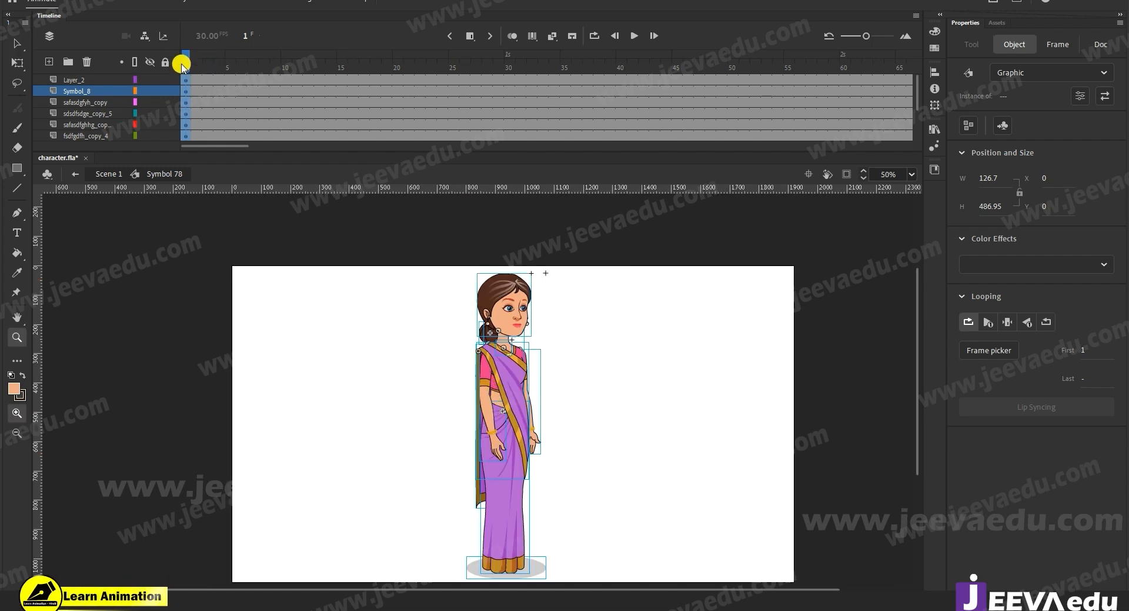
# Step: Paste the copied audio layer above Layer_2 in Symbol 78
pyautogui.click(183, 64)
pyautogui.click(57, 88)
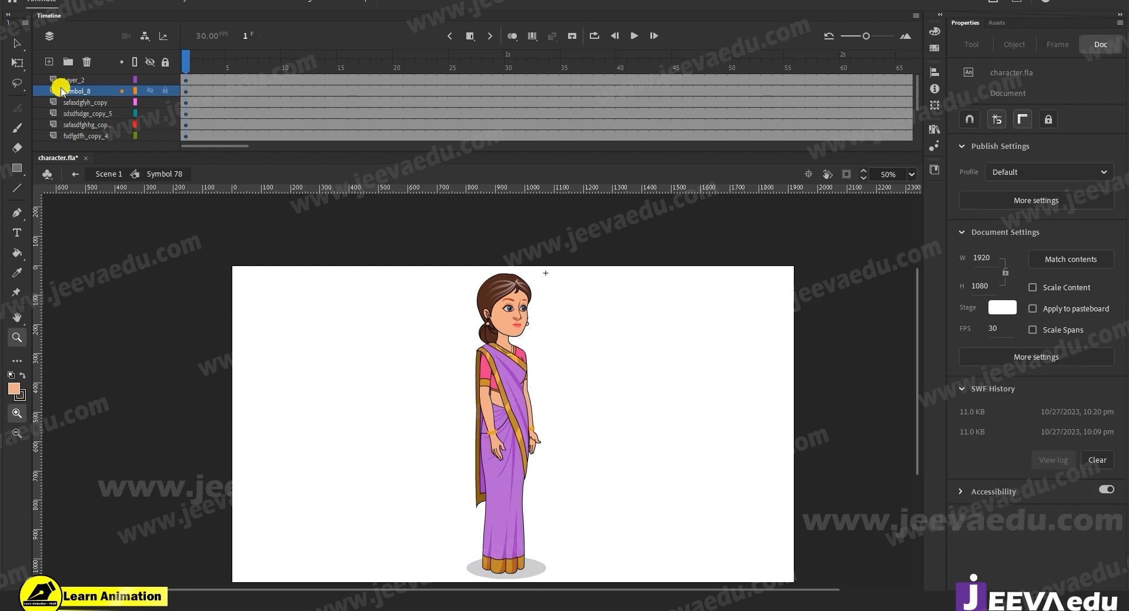
pyautogui.click(78, 80)
pyautogui.rightClick(87, 82)
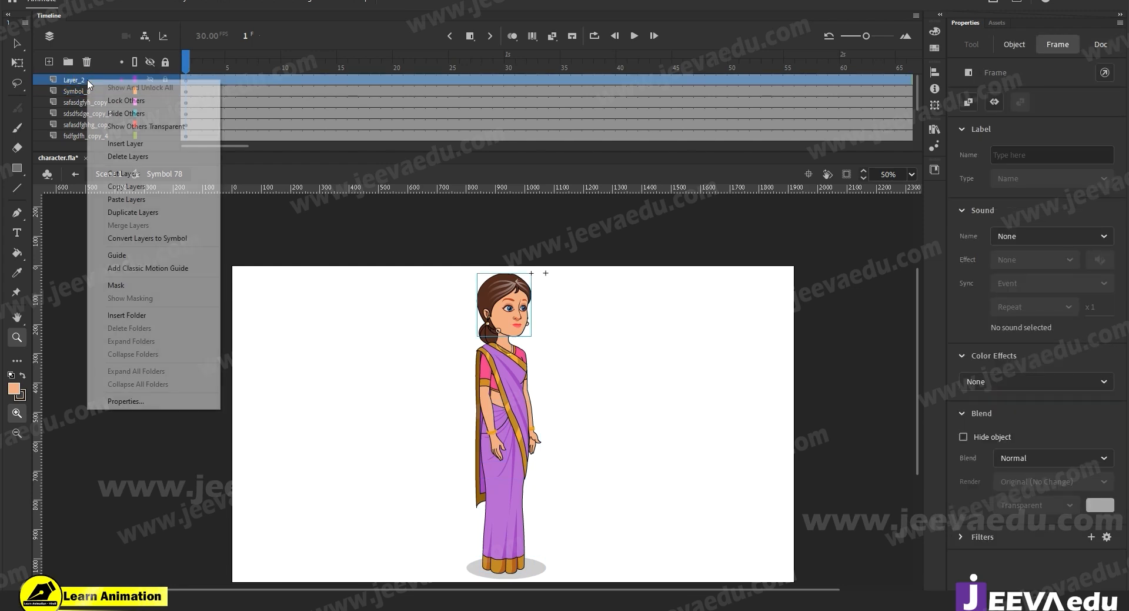
pyautogui.click(132, 198)
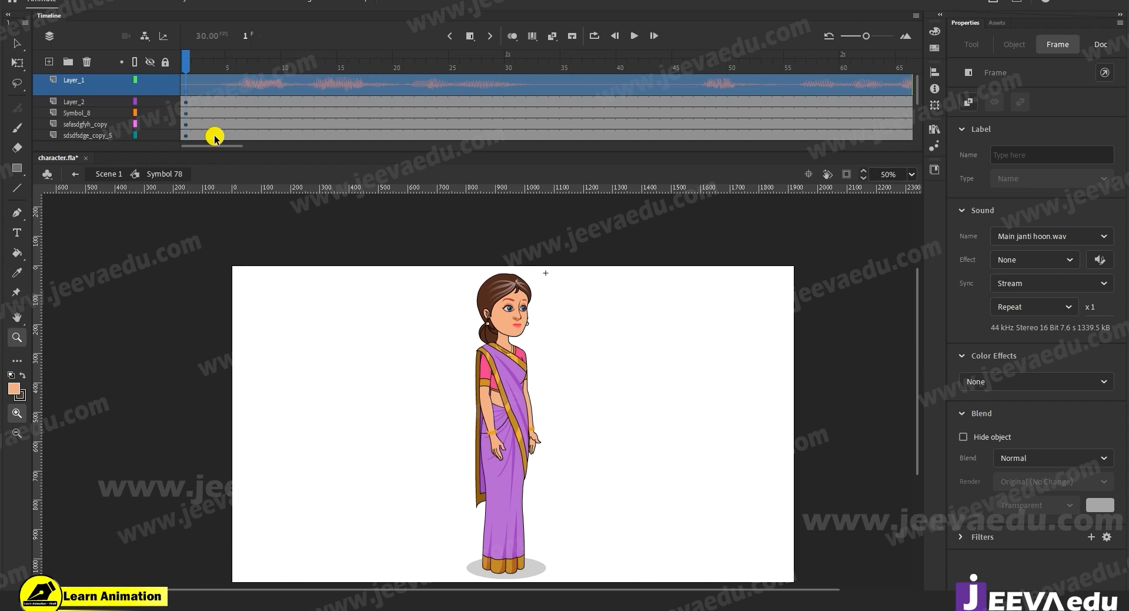
# Step: Extend all of the character's layers in Symbol 78 to frame 205, where the audio layer ends
pyautogui.moveTo(581, 450); pyautogui.dragTo(543, 415)
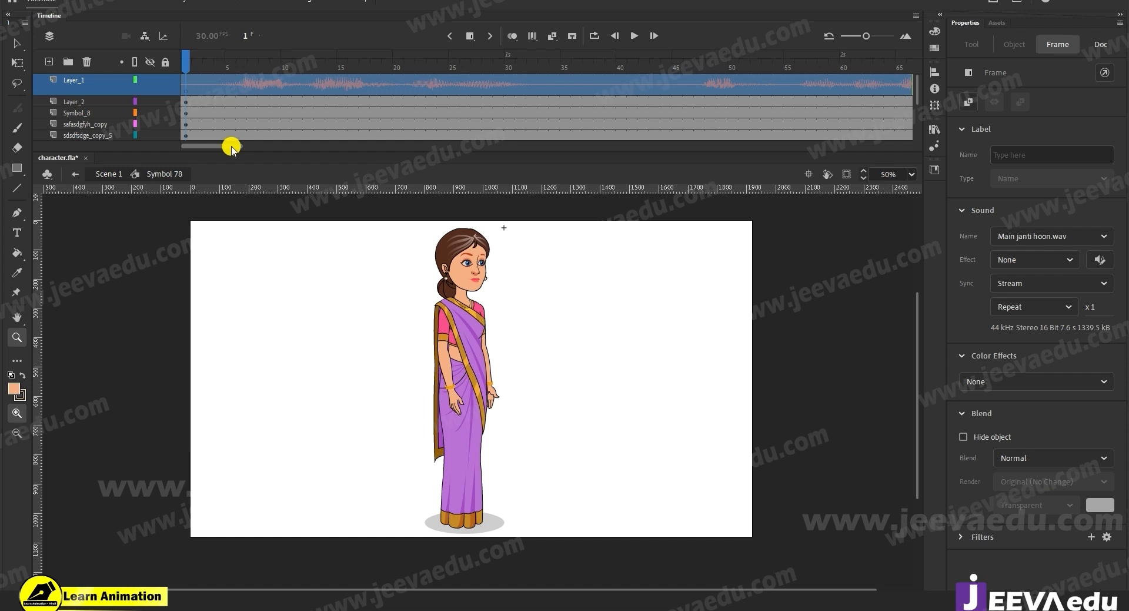
pyautogui.click(196, 65)
pyautogui.hscroll(3, 227, 146)
pyautogui.moveTo(227, 146); pyautogui.dragTo(375, 147)
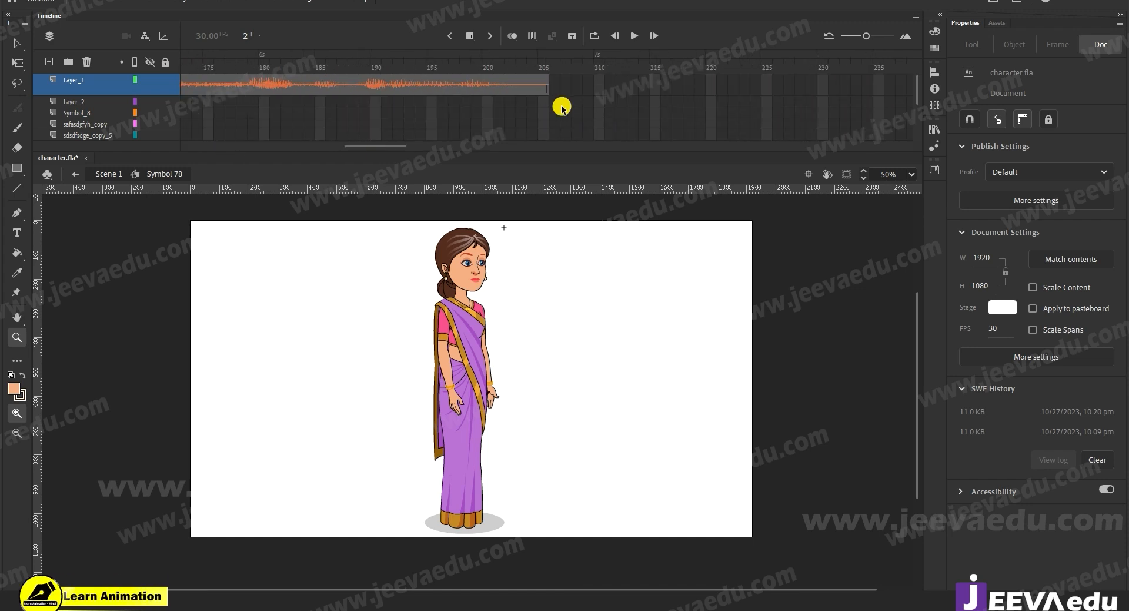
pyautogui.click(544, 101)
pyautogui.scroll(-3, 549, 136)
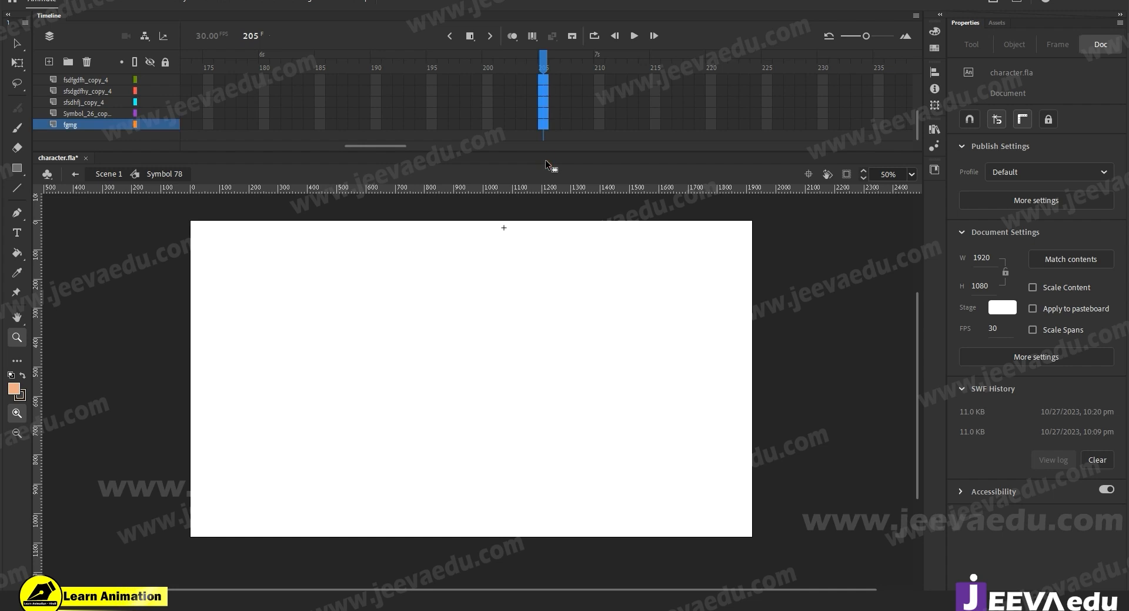
pyautogui.scroll(3, 542, 97)
pyautogui.click(542, 98)
pyautogui.press('F5')
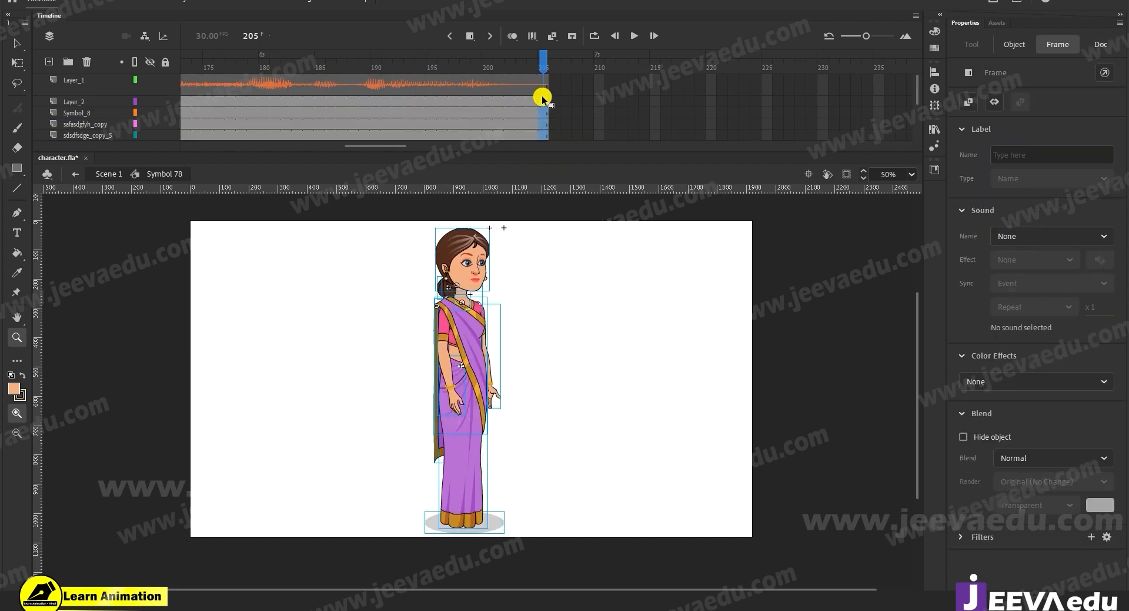
pyautogui.moveTo(542, 62)
pyautogui.mouseDown()
pyautogui.moveTo(373, 96)
pyautogui.moveTo(543, 65)
pyautogui.mouseUp()
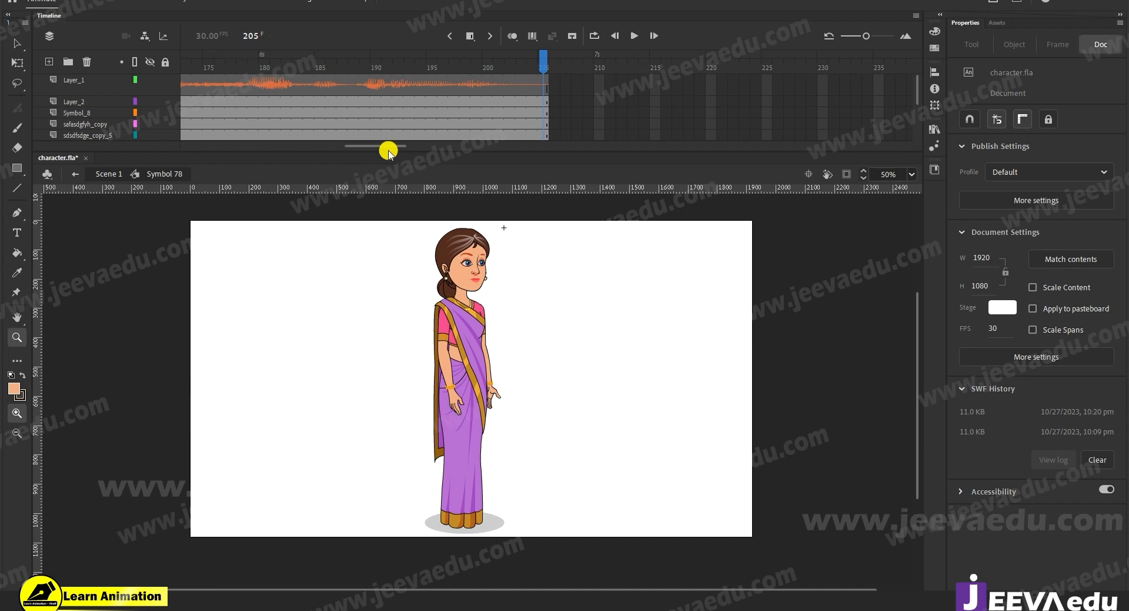
# Step: Play Symbol 78 from its first frame with the face enlarged to check the lip-sync against the audio
pyautogui.moveTo(389, 144); pyautogui.dragTo(83, 152)
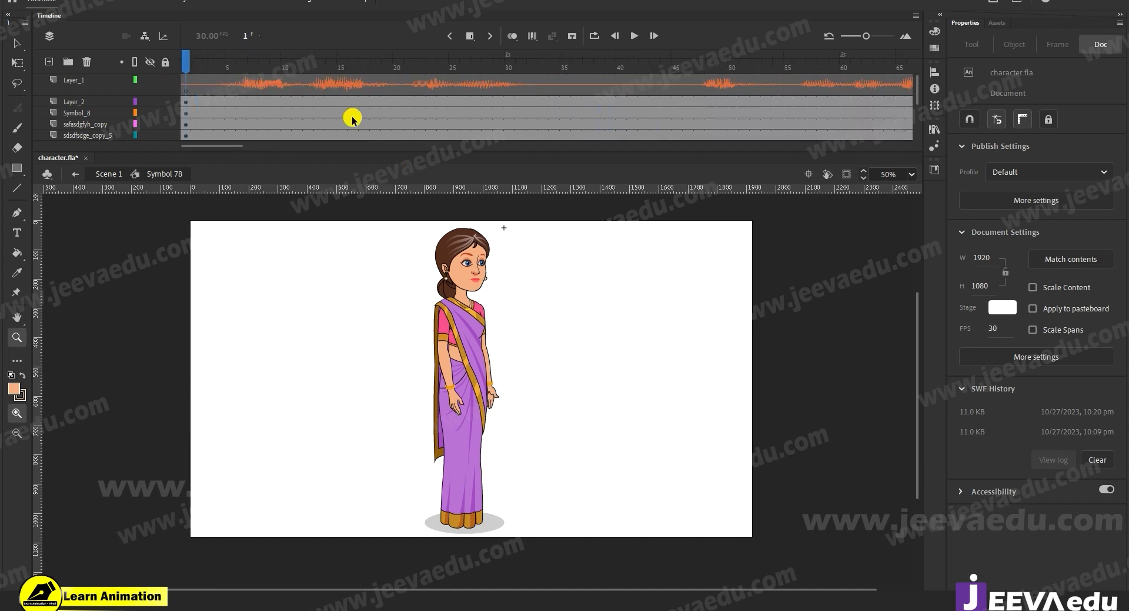
pyautogui.click(468, 294)
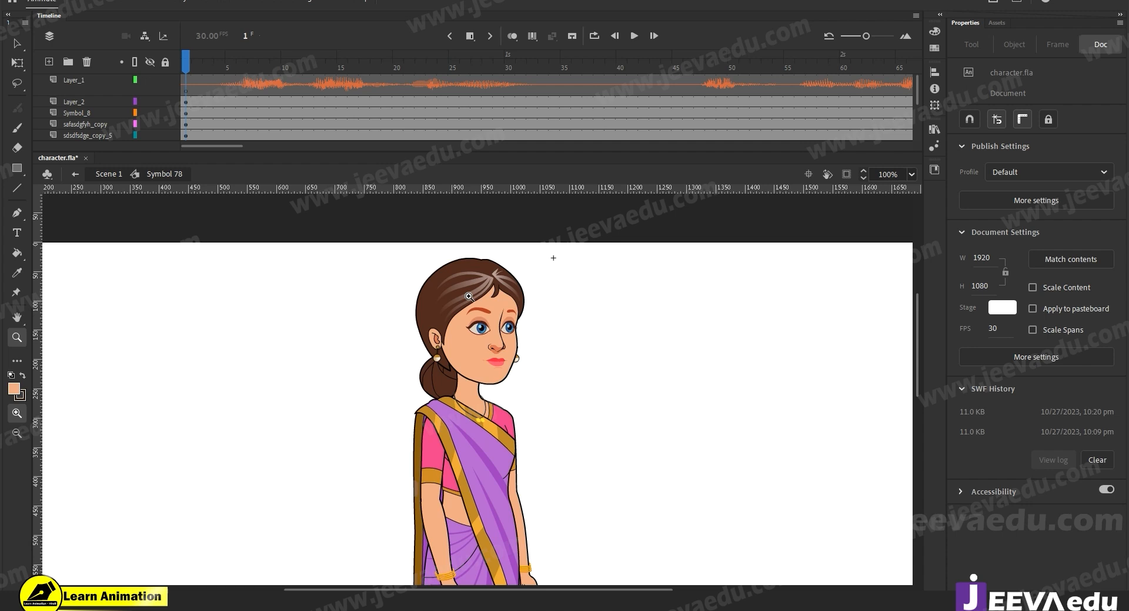
pyautogui.click(515, 385)
pyautogui.press('Return')
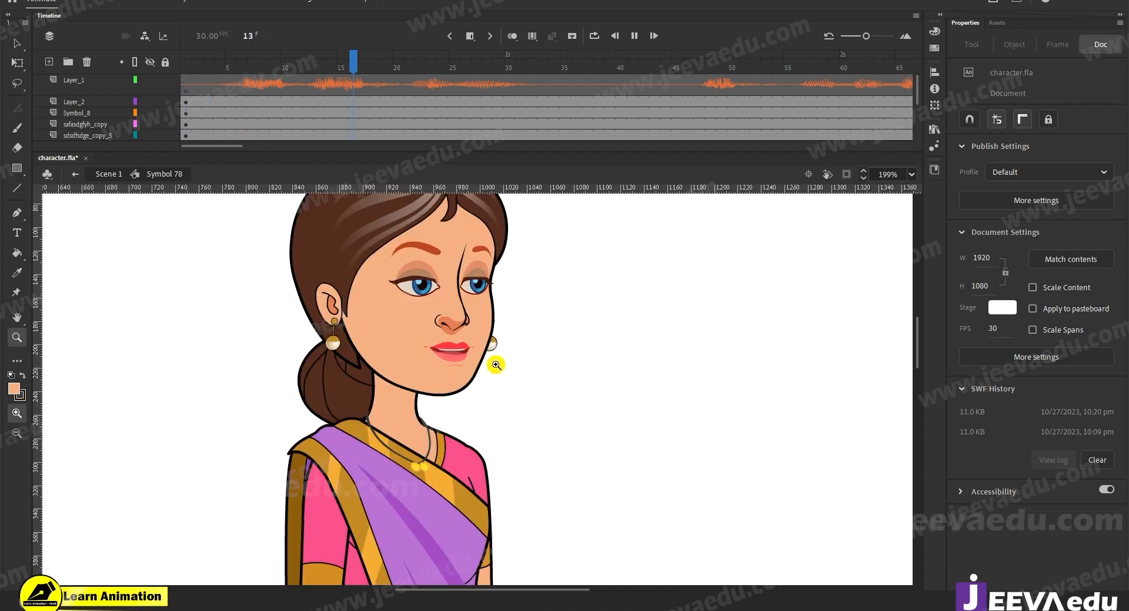
pyautogui.press('Return')
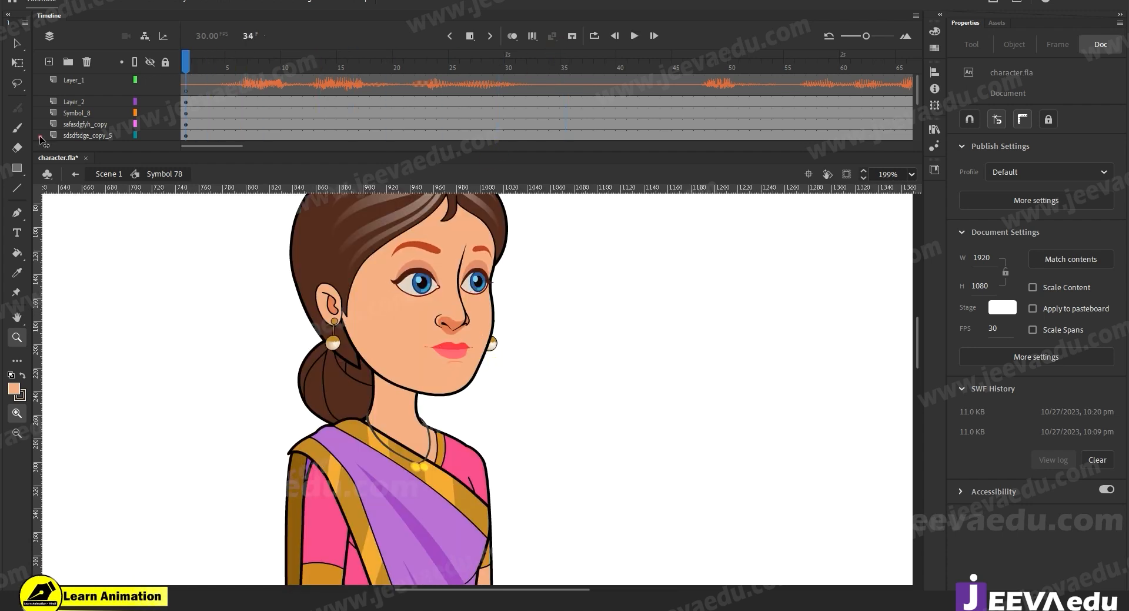
pyautogui.keyDown('alt'); pyautogui.click(469, 466); pyautogui.keyUp('alt')
pyautogui.keyDown('alt'); pyautogui.click(469, 466); pyautogui.keyUp('alt')
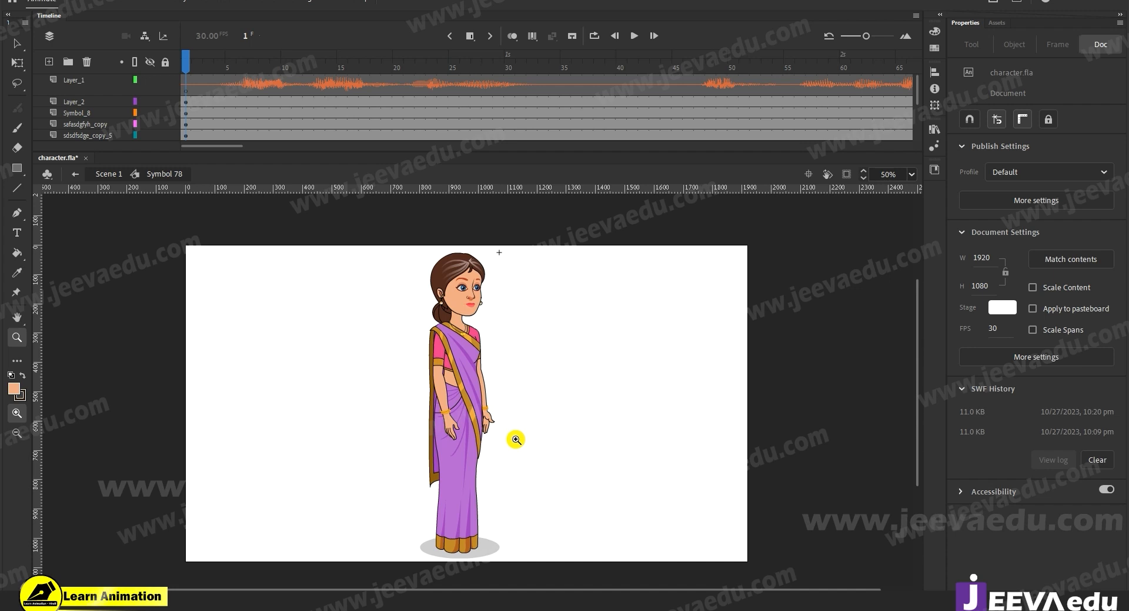
# Step: Select the character's two arms in turn to inspect their layers in Symbol 78
pyautogui.click(465, 397)
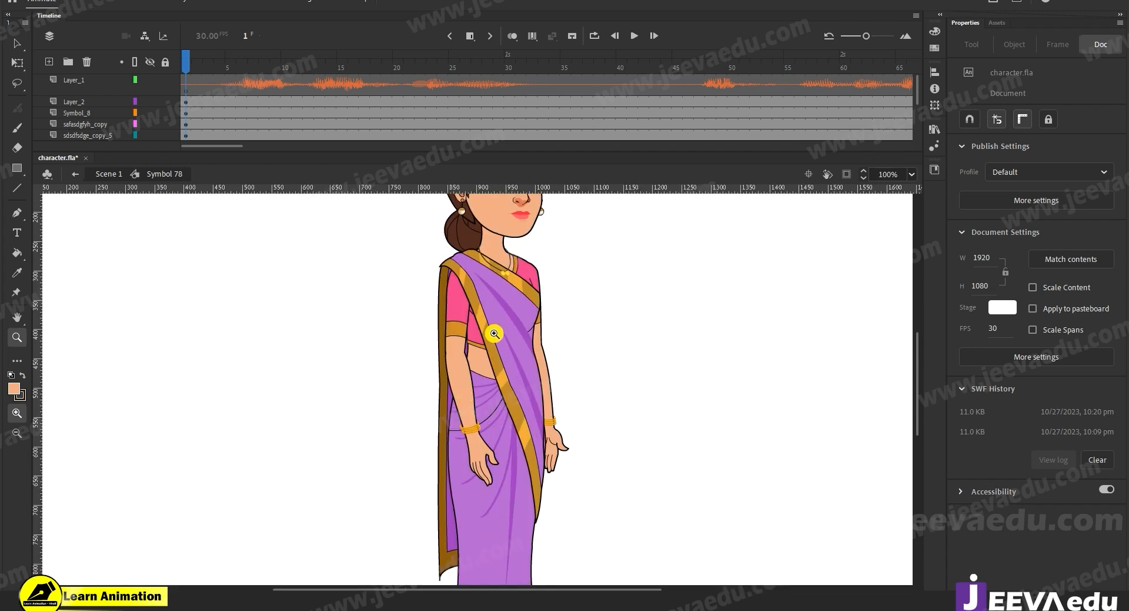
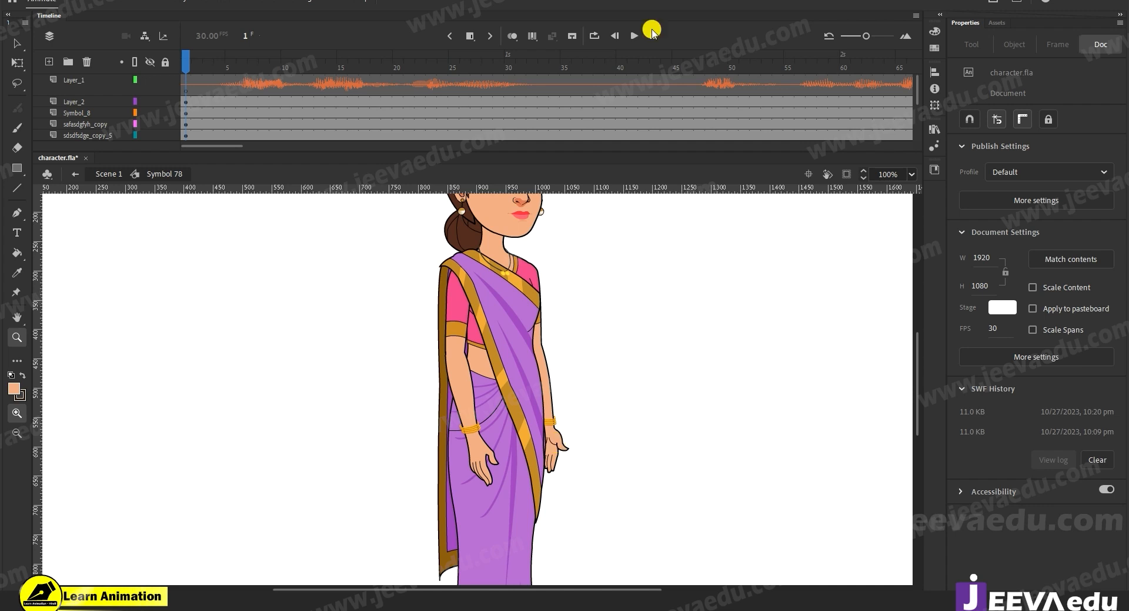
pyautogui.press('v')
pyautogui.click(472, 406)
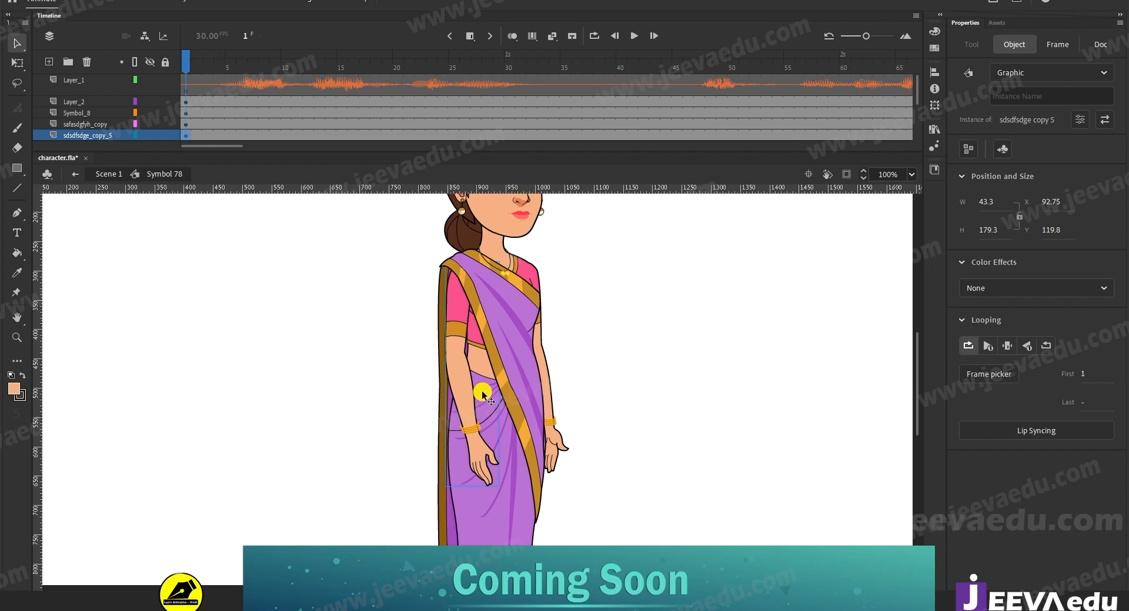
pyautogui.click(558, 447)
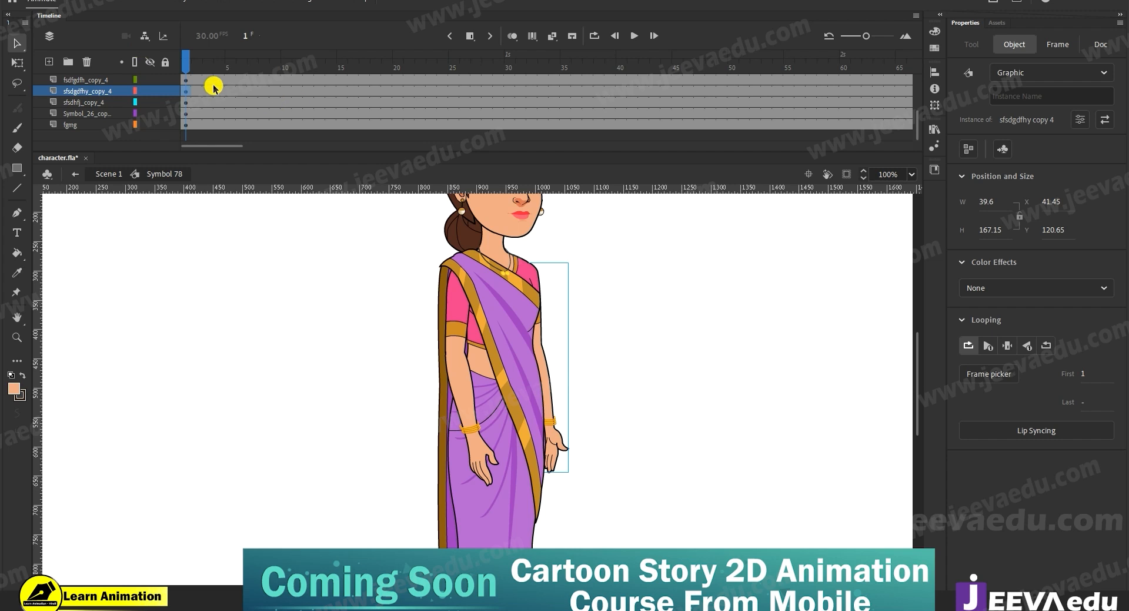
pyautogui.scroll(5, 214, 83)
pyautogui.moveTo(582, 398); pyautogui.dragTo(570, 431)
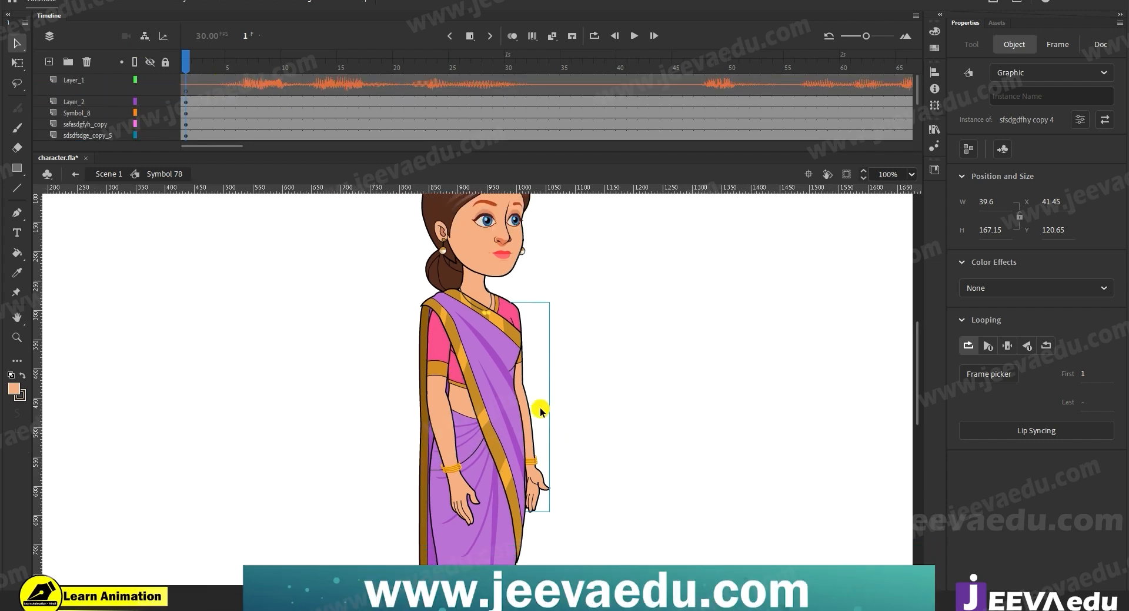
# Step: Try shifting the character's near arm across the torso at frame 4 of Symbol 78, and undo the move
pyautogui.click(575, 408)
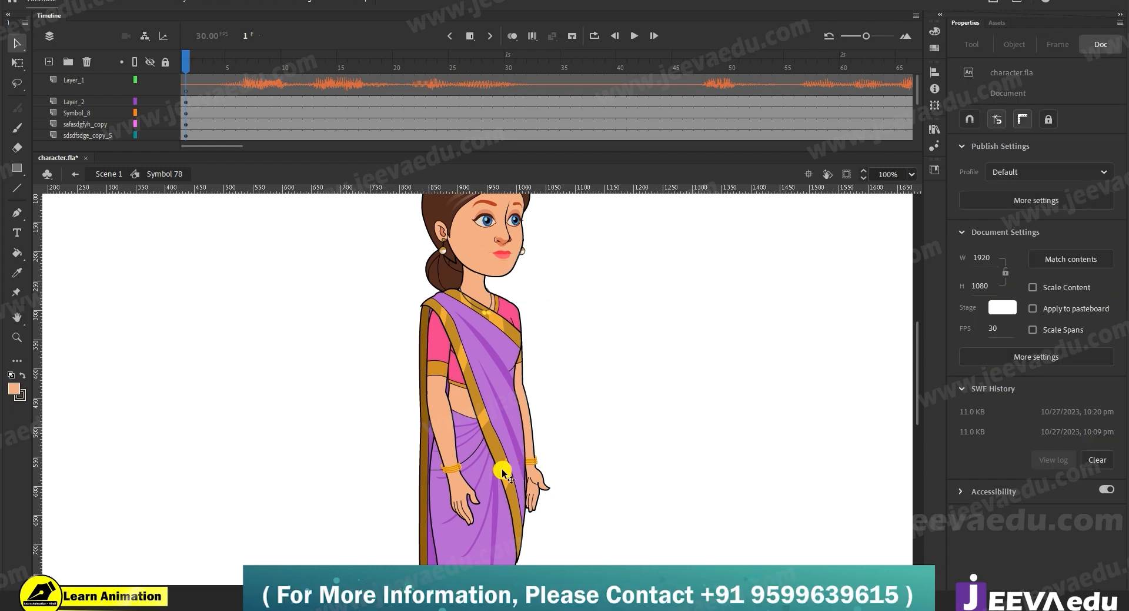
pyautogui.press('z')
pyautogui.keyDown('alt'); pyautogui.click(476, 371); pyautogui.keyUp('alt')
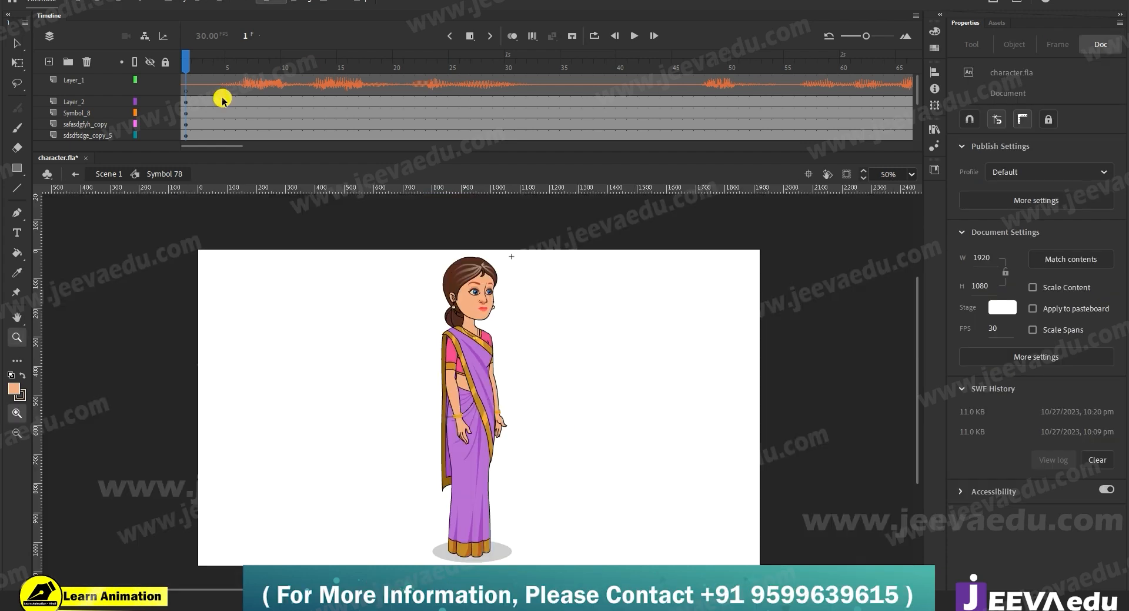
pyautogui.click(218, 59)
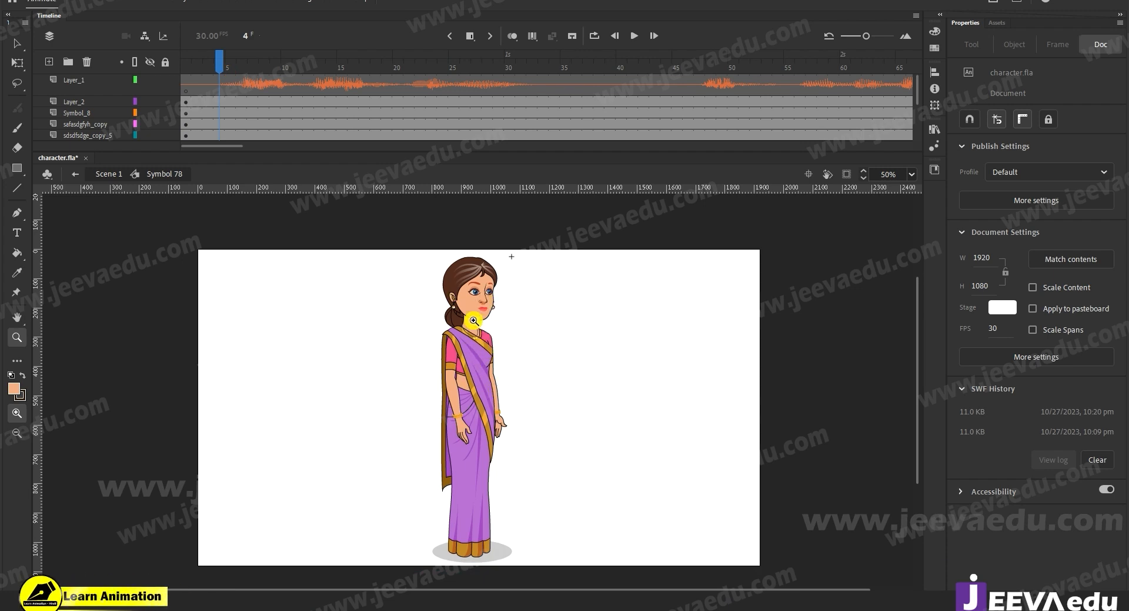
pyautogui.click(467, 359)
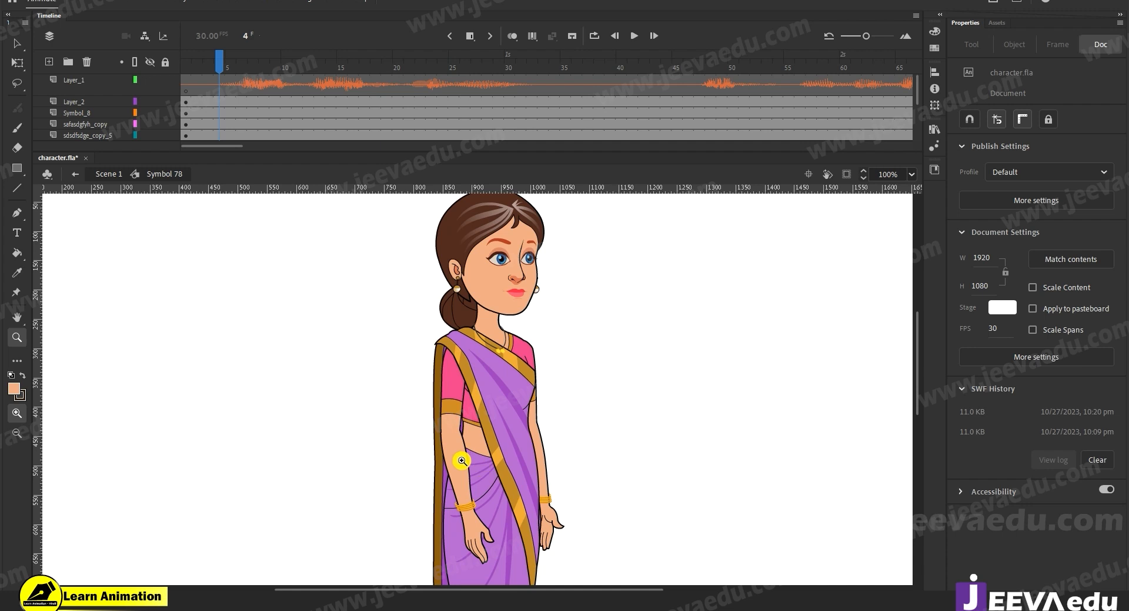
pyautogui.press('v')
pyautogui.click(471, 474)
pyautogui.moveTo(478, 475); pyautogui.dragTo(496, 467)
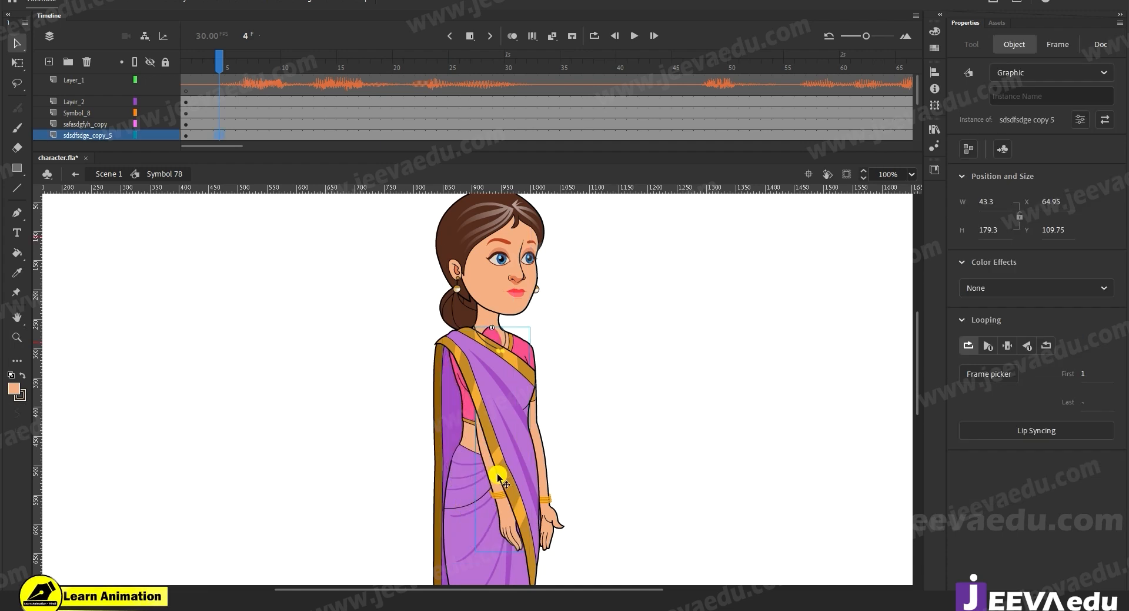
pyautogui.hotkey('ctrl', 'z')
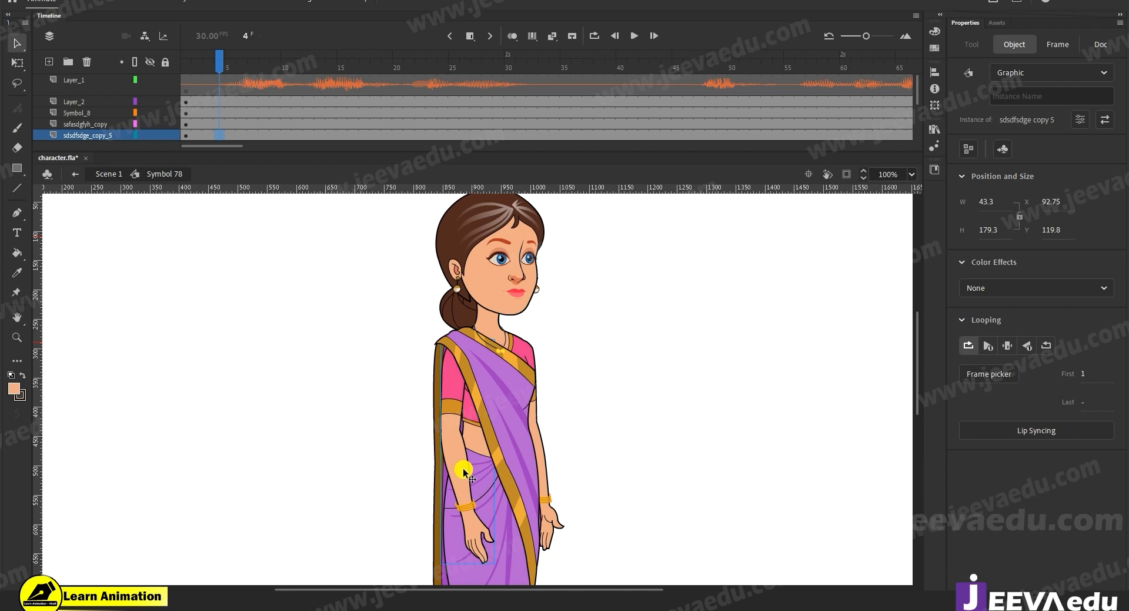
# Step: Move the near arm's layer sdsdfsdge_copy_5 directly above Layer_2 and check up close how the sleeve overlaps the saree
pyautogui.click(97, 135)
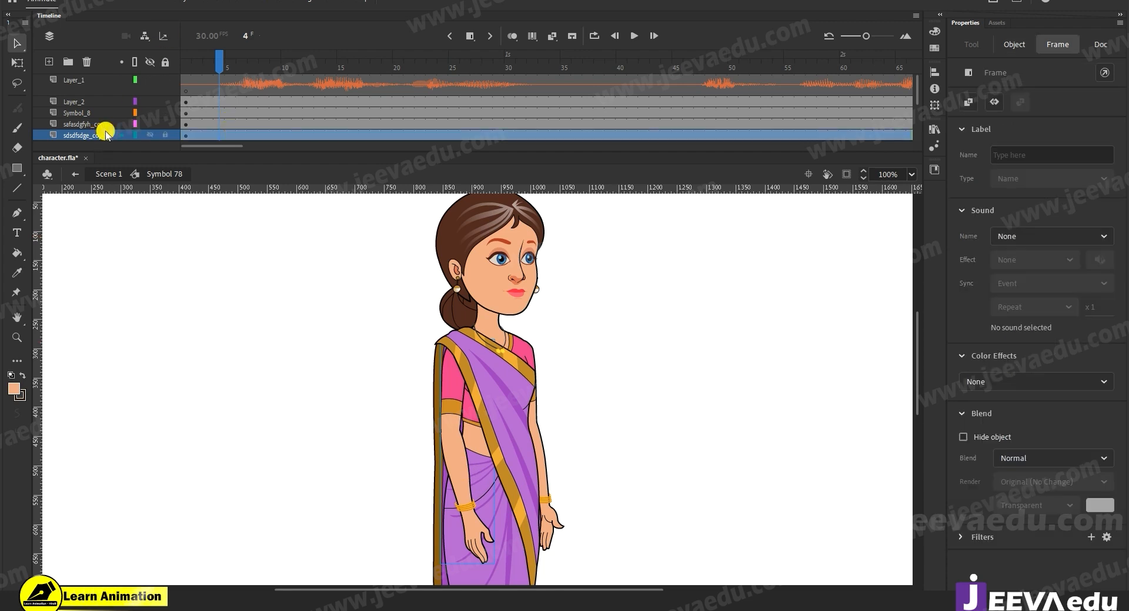
pyautogui.scroll(-1, 104, 126)
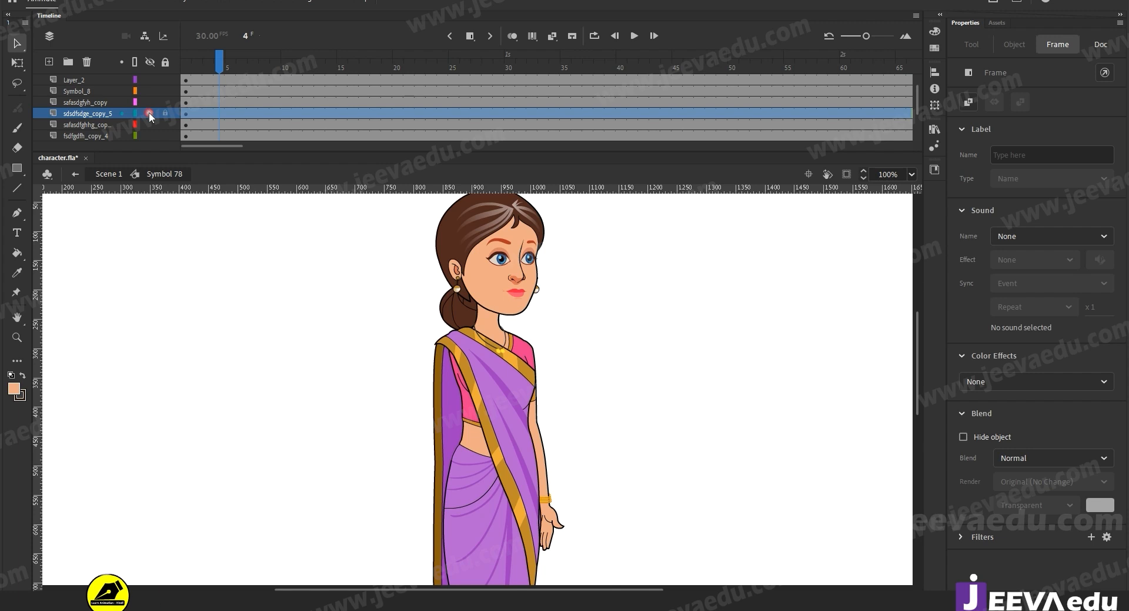
pyautogui.moveTo(100, 73); pyautogui.dragTo(117, 103)
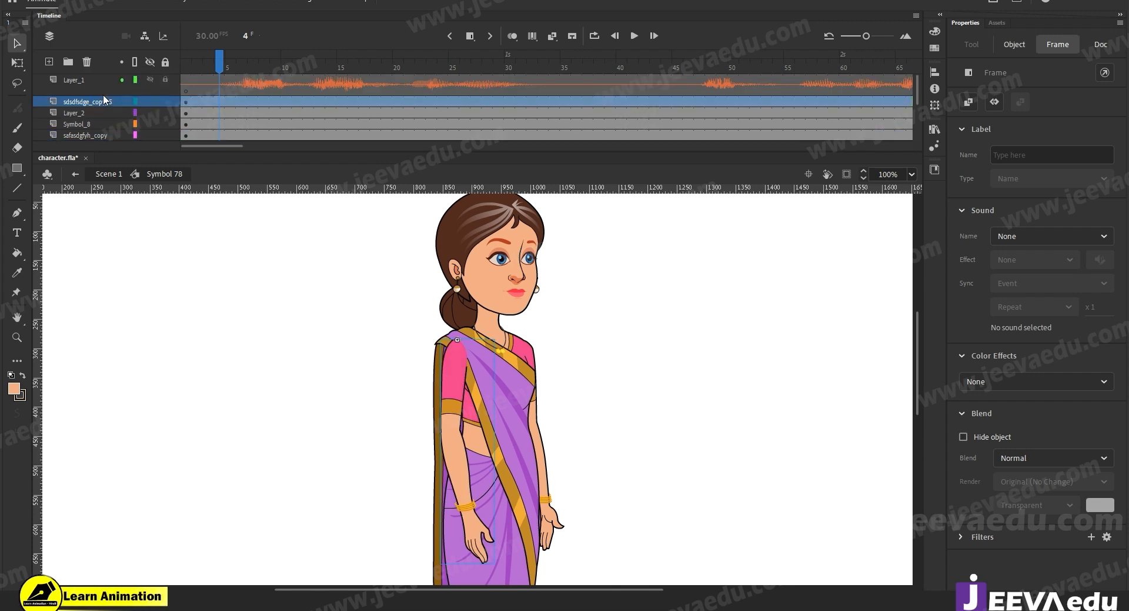
pyautogui.click(503, 384)
pyautogui.press('z')
pyautogui.click(502, 382)
pyautogui.click(473, 381)
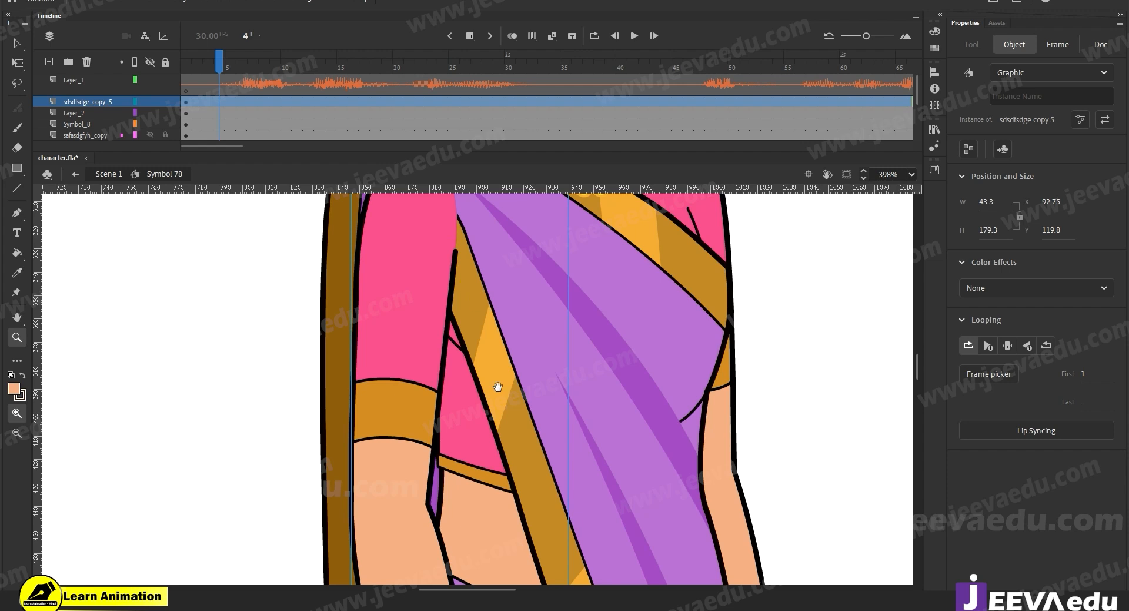
pyautogui.scroll(3, 497, 412)
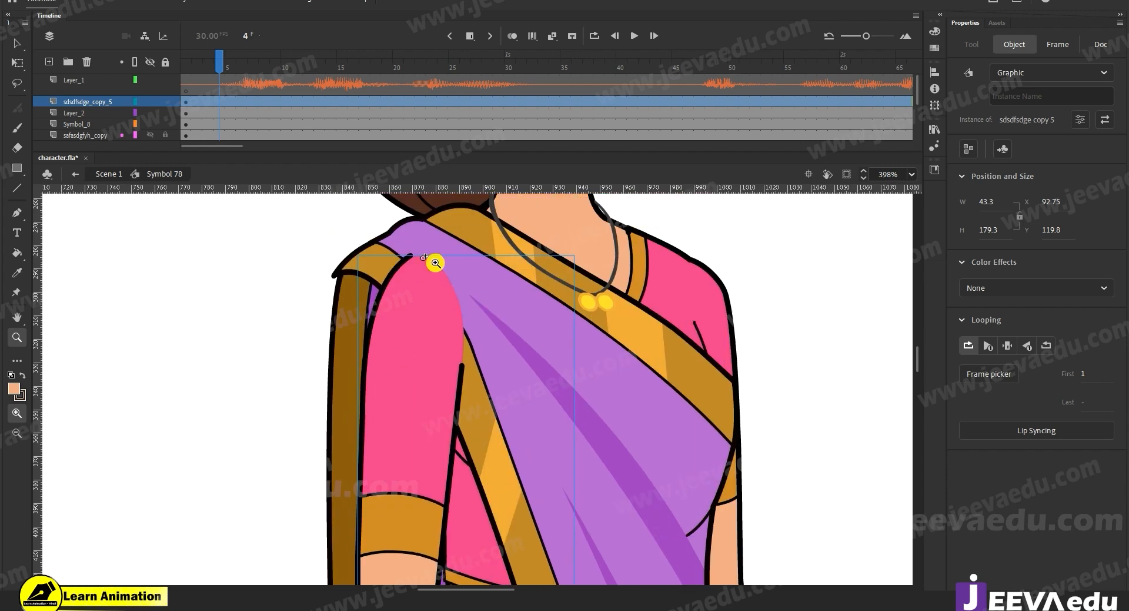
pyautogui.keyDown('alt'); pyautogui.click(493, 405); pyautogui.keyUp('alt')
pyautogui.keyDown('alt'); pyautogui.click(503, 439); pyautogui.keyUp('alt')
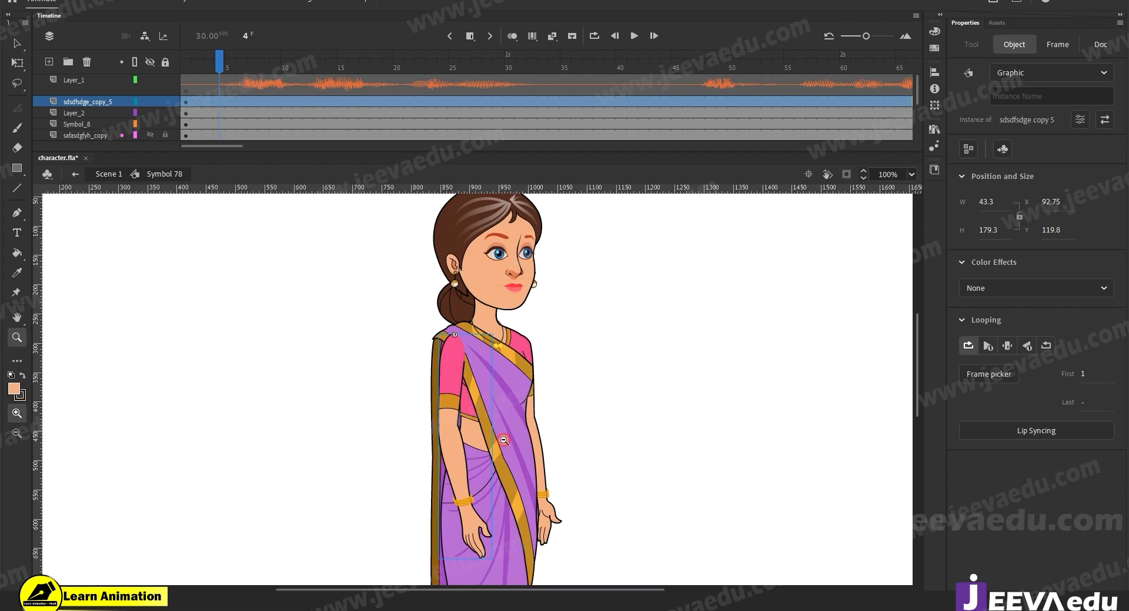
# Step: Try moving the character's torso away from the arms at frame 4, and undo the move
pyautogui.press('v')
pyautogui.click(511, 414)
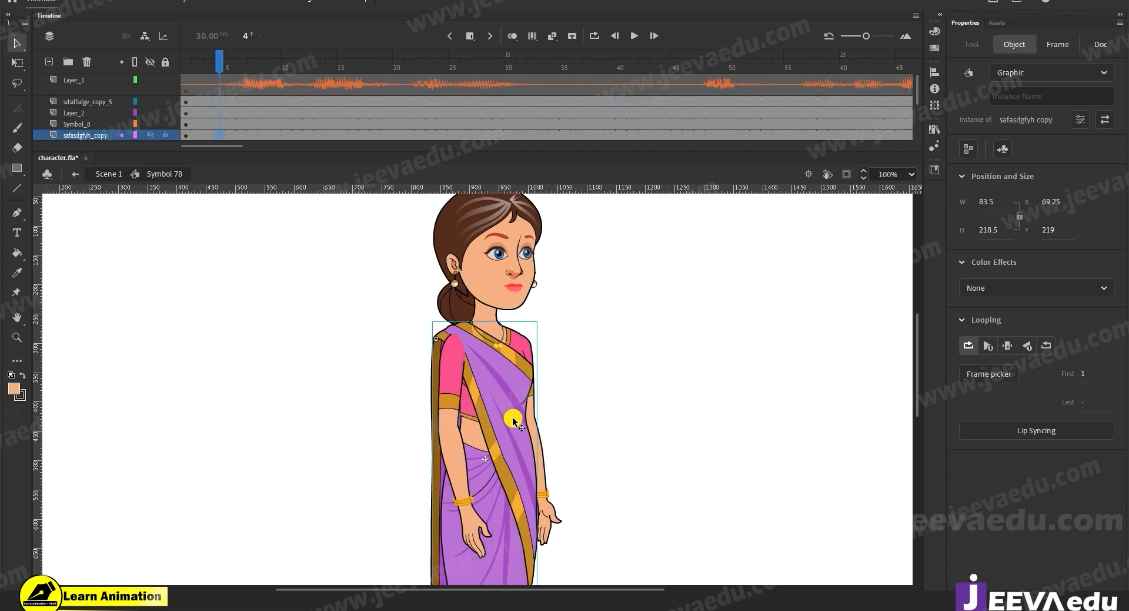
pyautogui.moveTo(516, 421); pyautogui.dragTo(559, 398)
pyautogui.hotkey('ctrl', 'z')
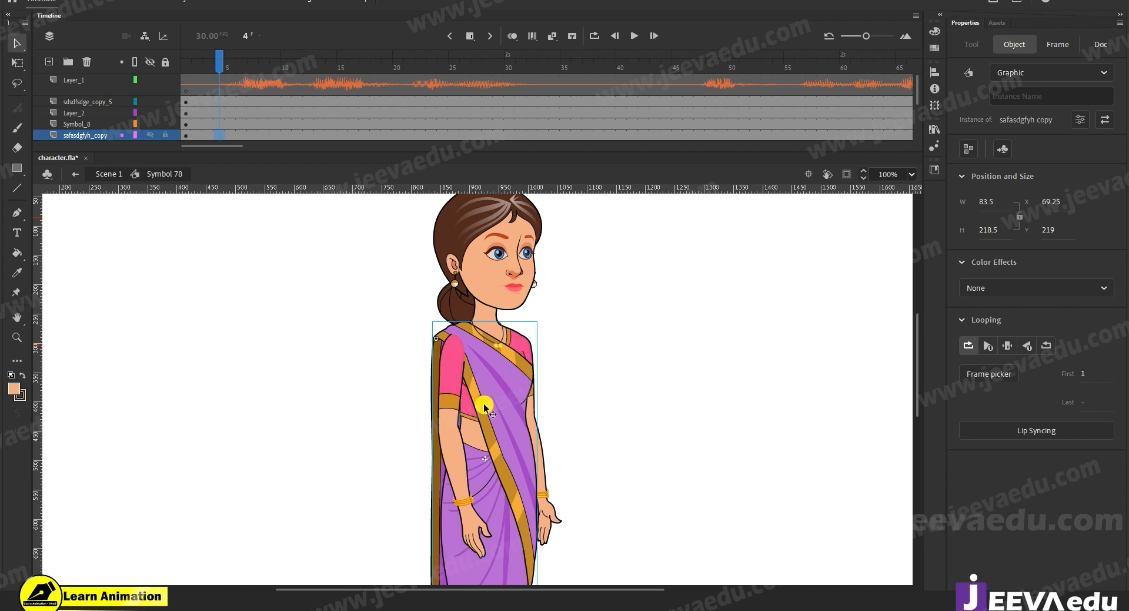
# Step: Inspect the near arm's sleeve against the torso up close and return to frame 1 with the whole character in view
pyautogui.click(459, 398)
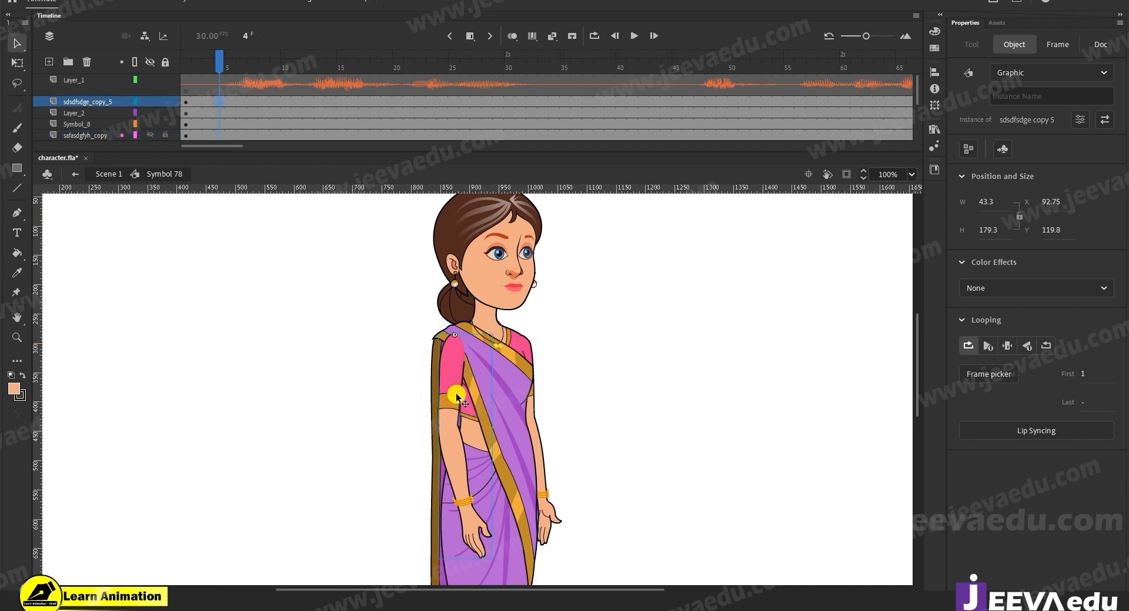
pyautogui.click(474, 411)
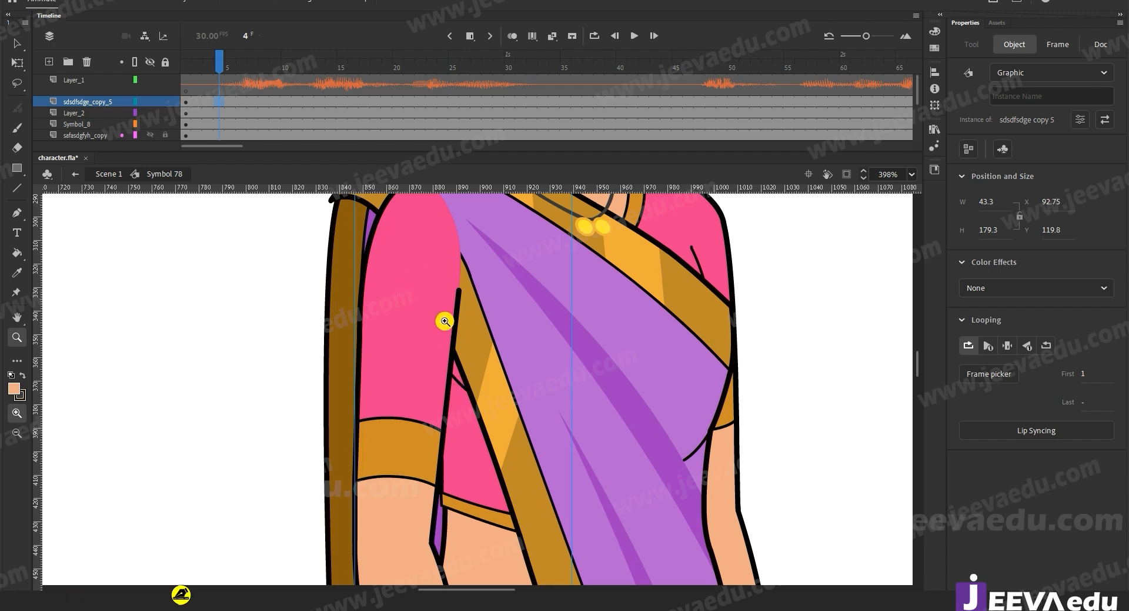
pyautogui.keyDown('alt'); pyautogui.click(464, 346); pyautogui.keyUp('alt')
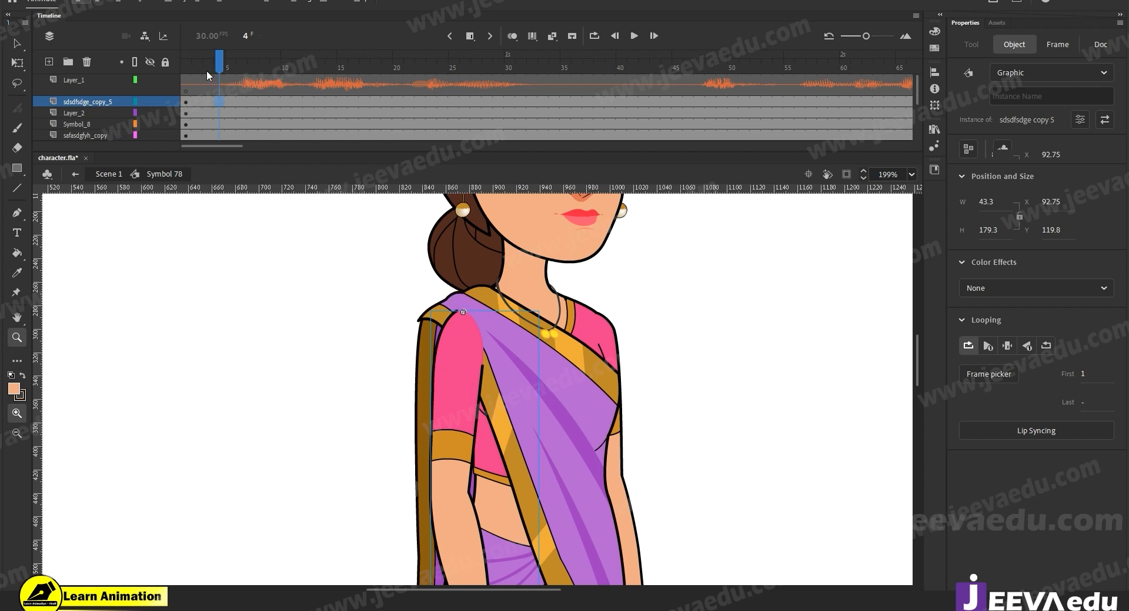
pyautogui.click(186, 72)
pyautogui.keyDown('alt'); pyautogui.click(525, 503); pyautogui.keyUp('alt')
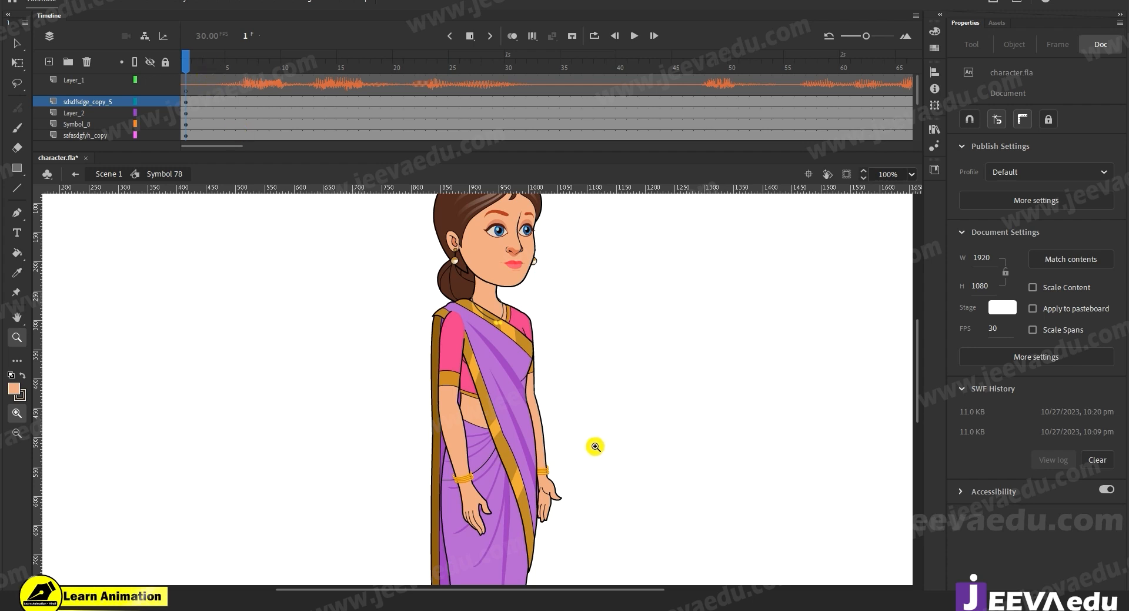
pyautogui.keyDown('alt'); pyautogui.click(469, 433); pyautogui.keyUp('alt')
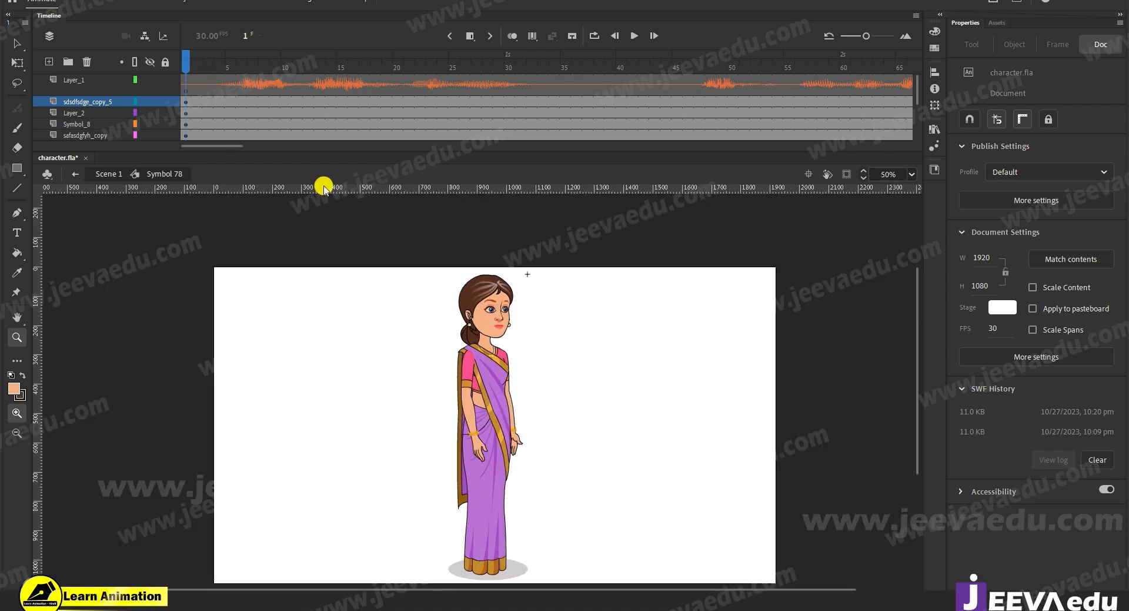
# Step: Insert keyframes at frames 4, 7 and 14 on all of the character's layers below the audio layer
pyautogui.moveTo(221, 169); pyautogui.dragTo(222, 171)
pyautogui.press('F6')
pyautogui.moveTo(251, 103); pyautogui.dragTo(252, 164)
pyautogui.scroll(5, 234, 120)
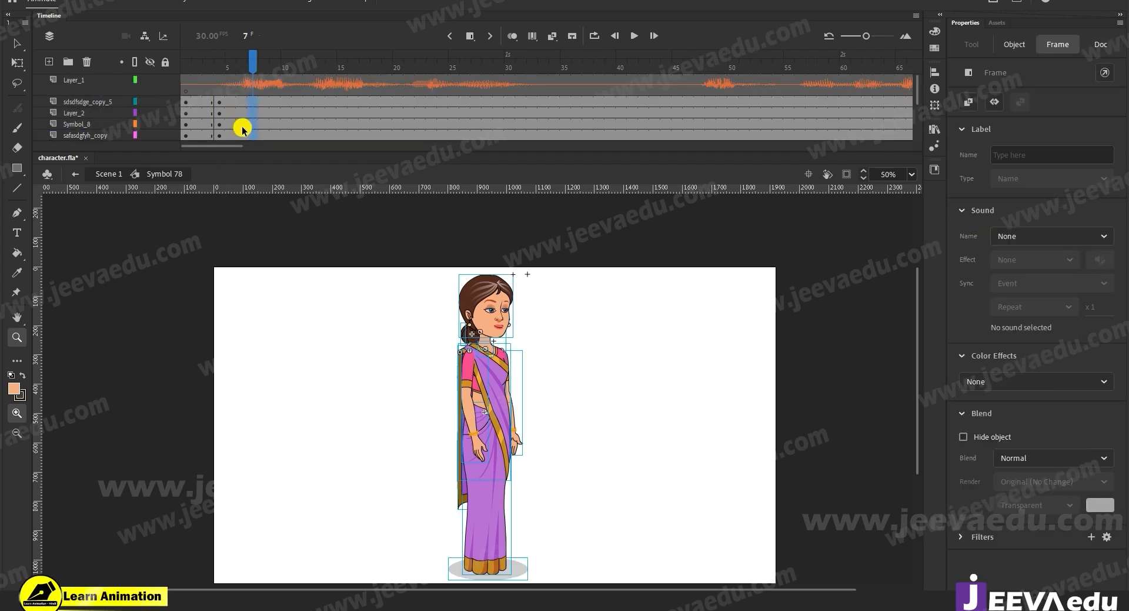
pyautogui.press('F6')
pyautogui.click(339, 104)
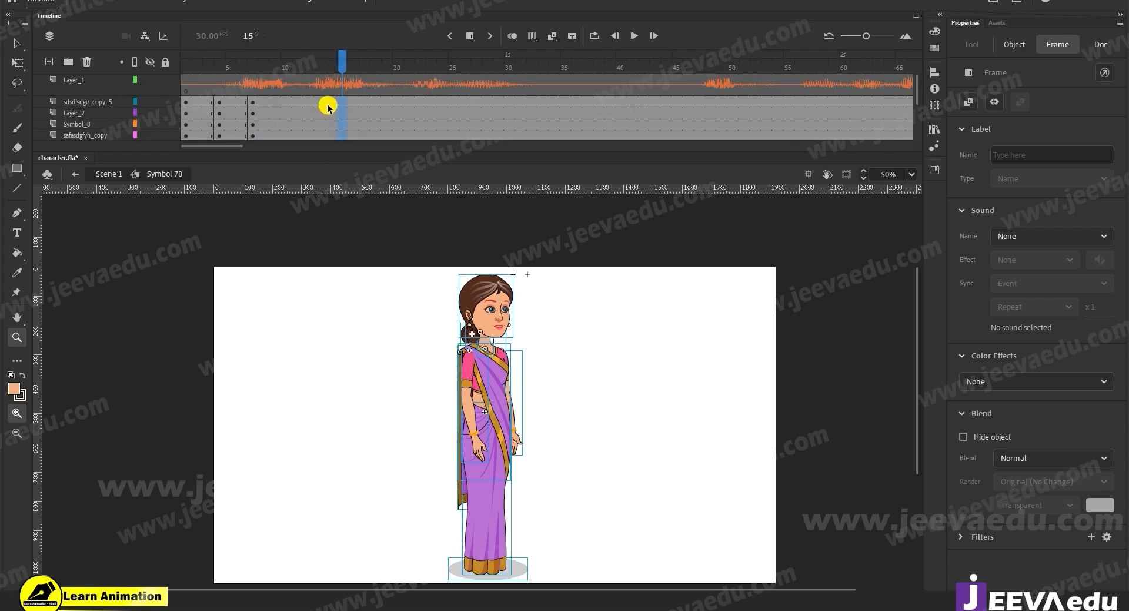
pyautogui.click(330, 106)
pyautogui.press('F6')
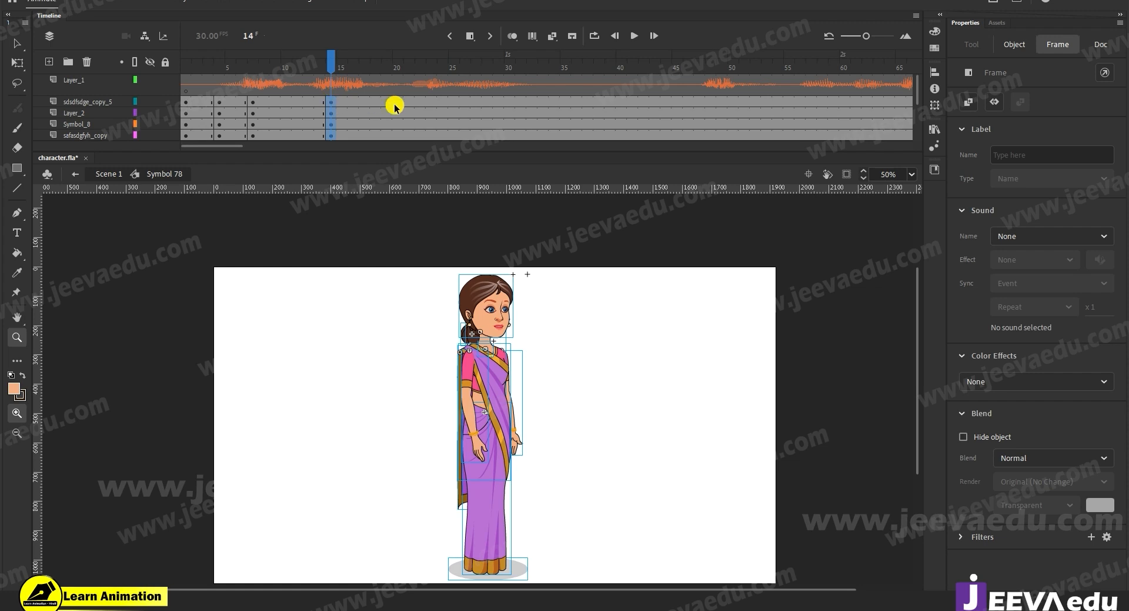
# Step: Add a keyframe at frame 21 on all of the character's layers and clear it again
pyautogui.moveTo(409, 103)
pyautogui.mouseDown()
pyautogui.moveTo(410, 166)
pyautogui.moveTo(404, 116)
pyautogui.moveTo(416, 104)
pyautogui.mouseUp()
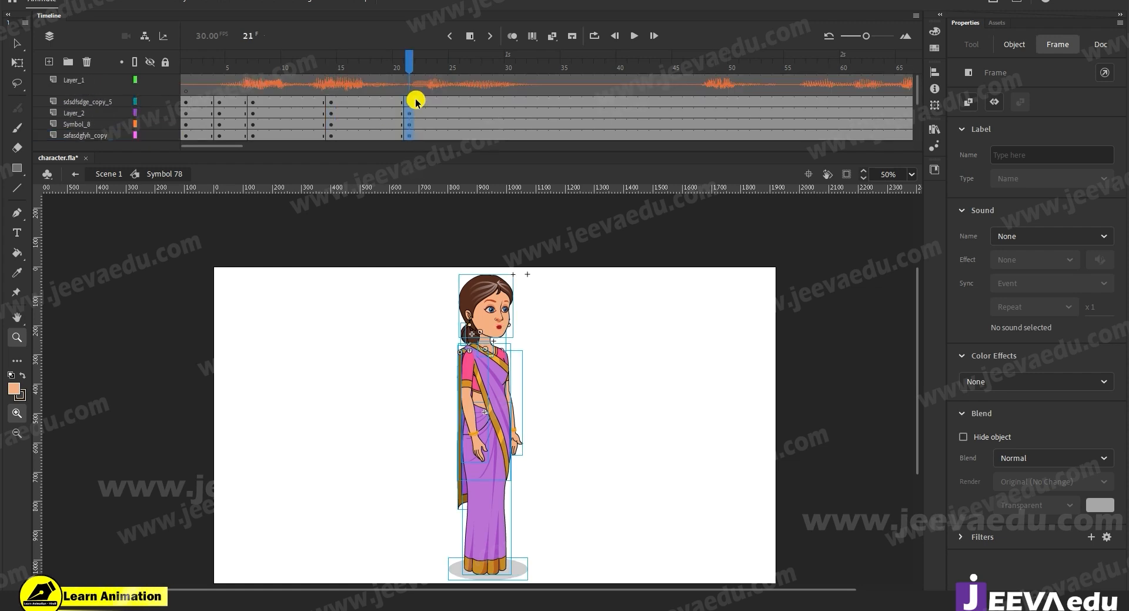
pyautogui.moveTo(869, 38); pyautogui.dragTo(866, 37)
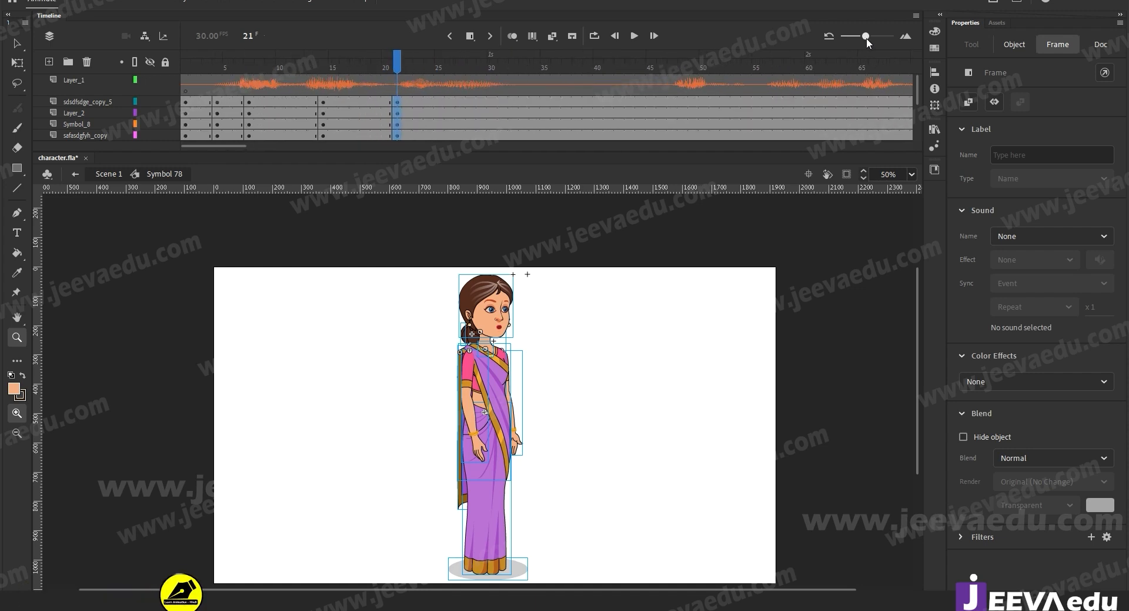
pyautogui.moveTo(866, 38); pyautogui.dragTo(855, 39)
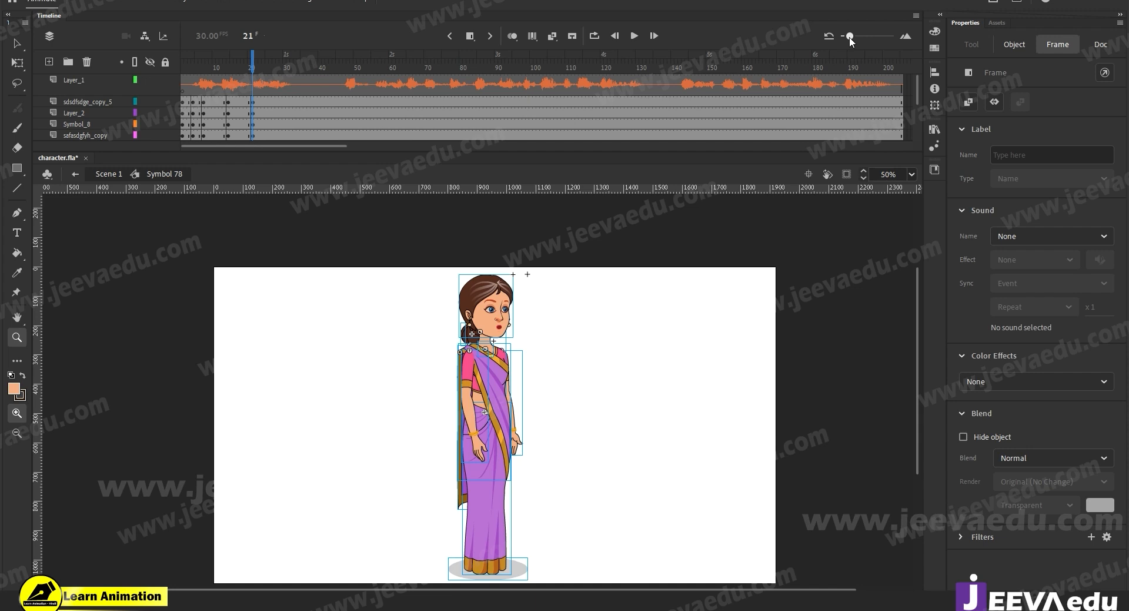
pyautogui.moveTo(850, 37); pyautogui.dragTo(864, 40)
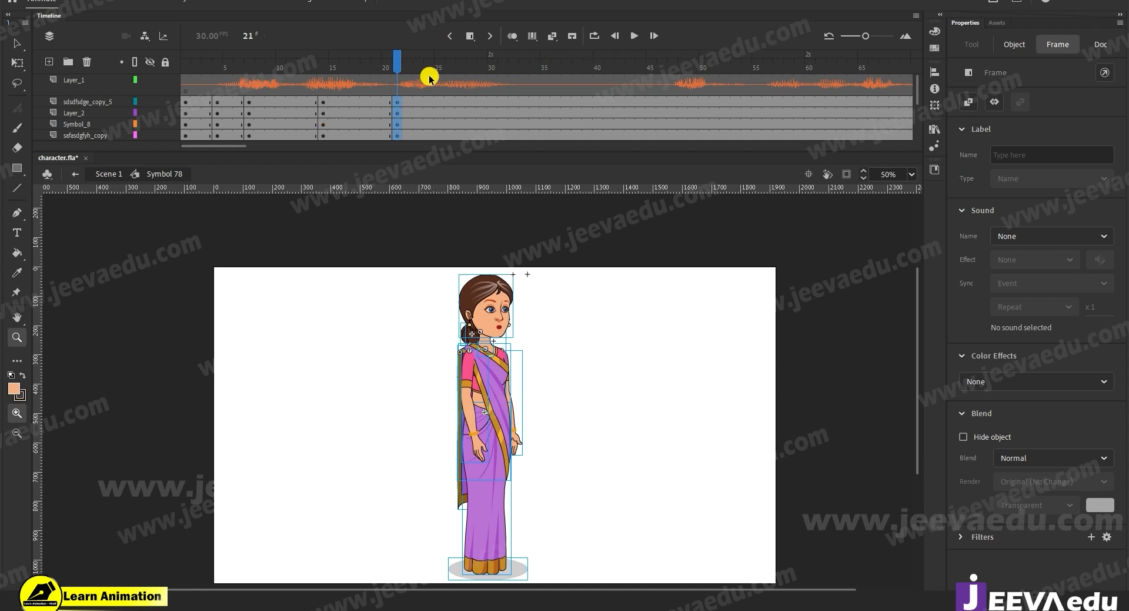
pyautogui.rightClick(397, 116)
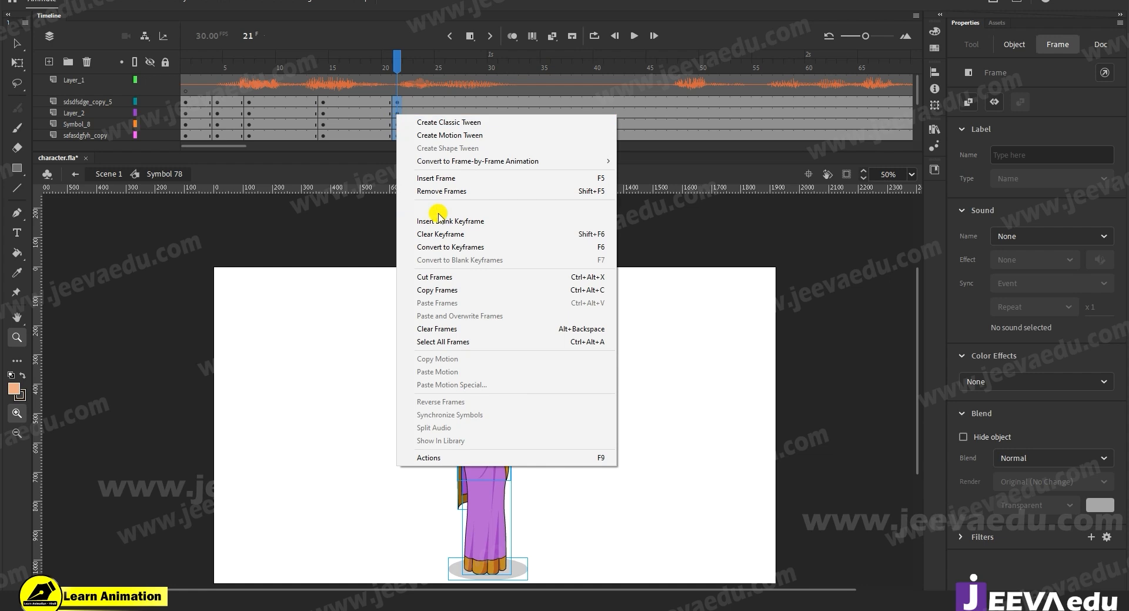
pyautogui.click(441, 233)
# Step: Create classic tweens on all of the character's layers between the keyframes at frames 4, 7 and 14
pyautogui.click(238, 101)
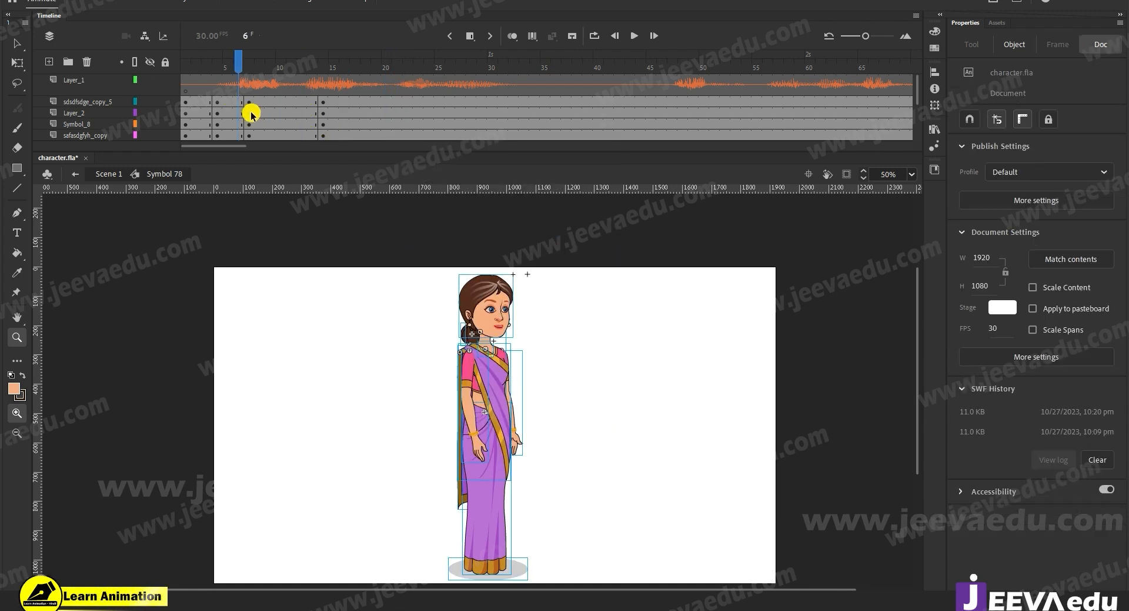
pyautogui.moveTo(234, 103); pyautogui.dragTo(252, 163)
pyautogui.scroll(-3, 253, 167)
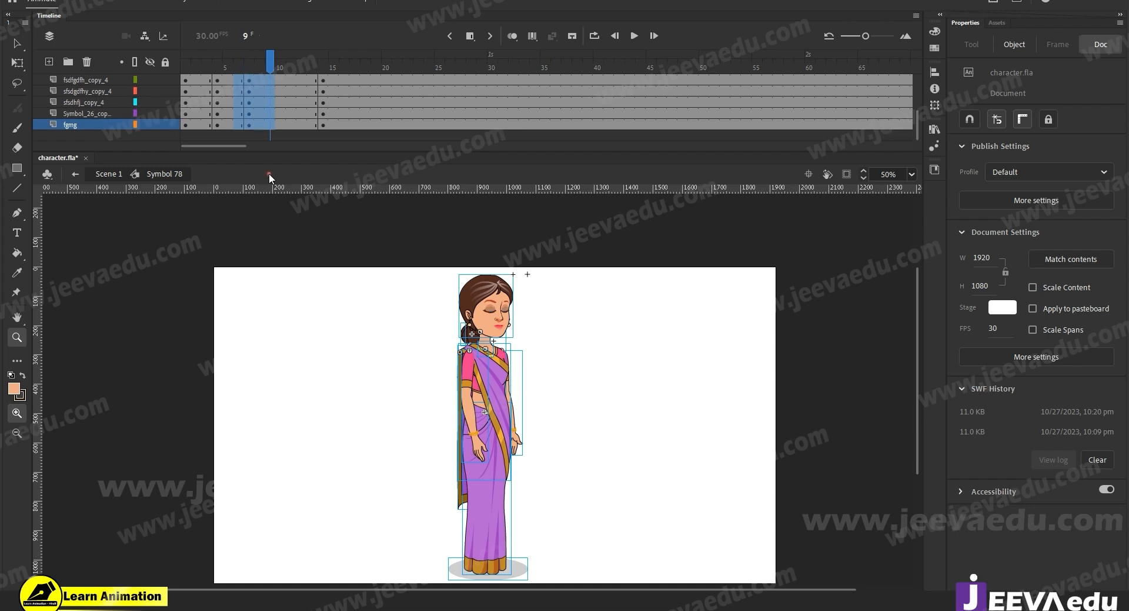
pyautogui.click(242, 95)
pyautogui.rightClick(242, 95)
pyautogui.click(231, 93)
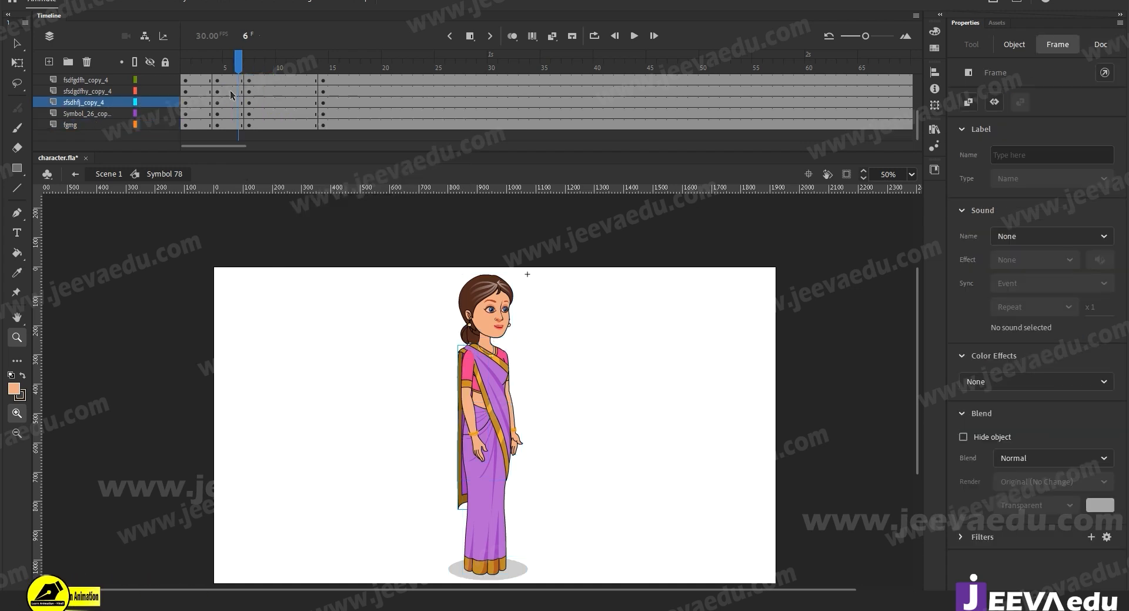
pyautogui.scroll(5, 277, 105)
pyautogui.moveTo(241, 106); pyautogui.dragTo(261, 117)
pyautogui.rightClick(261, 117)
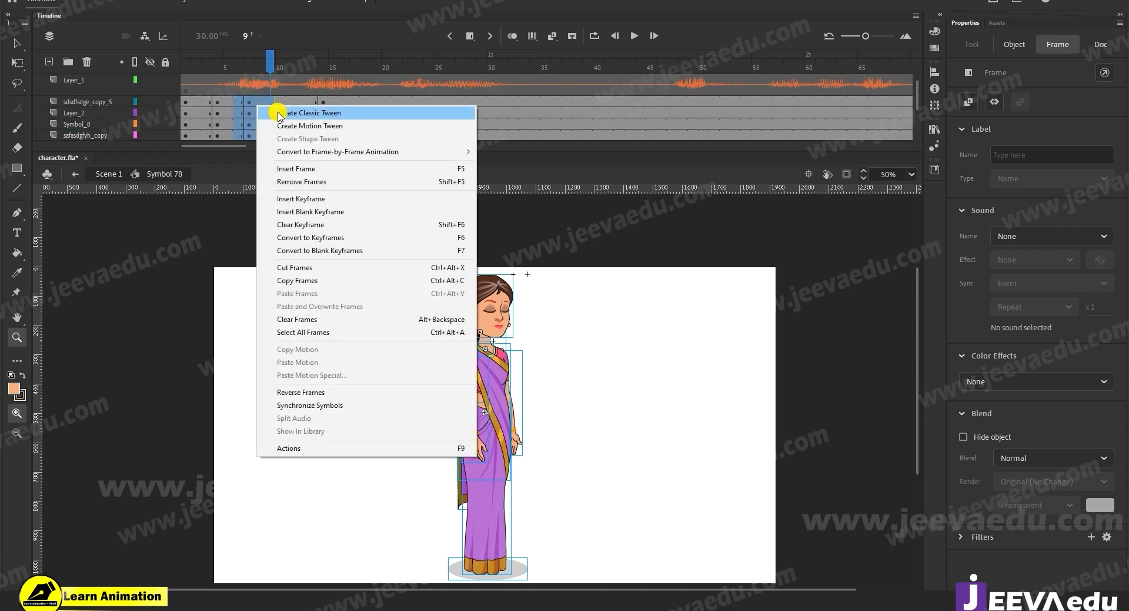
pyautogui.click(277, 112)
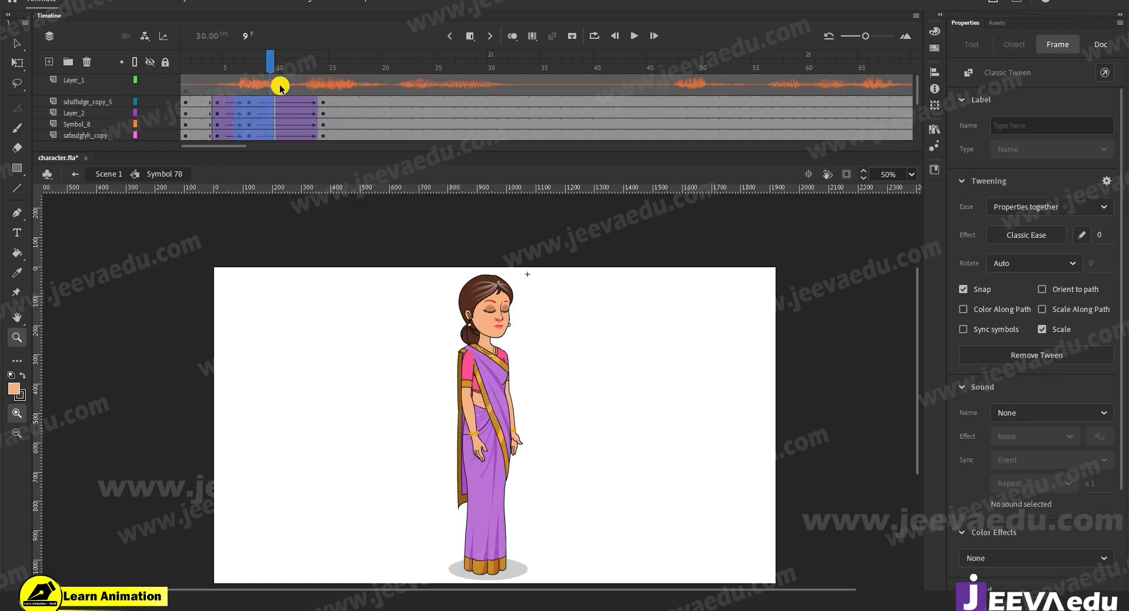
# Step: Set the classic tweens between frames 7 and 14 to ease-out 100 and select the character's keyframes at frame 7
pyautogui.moveTo(294, 104); pyautogui.dragTo(299, 186)
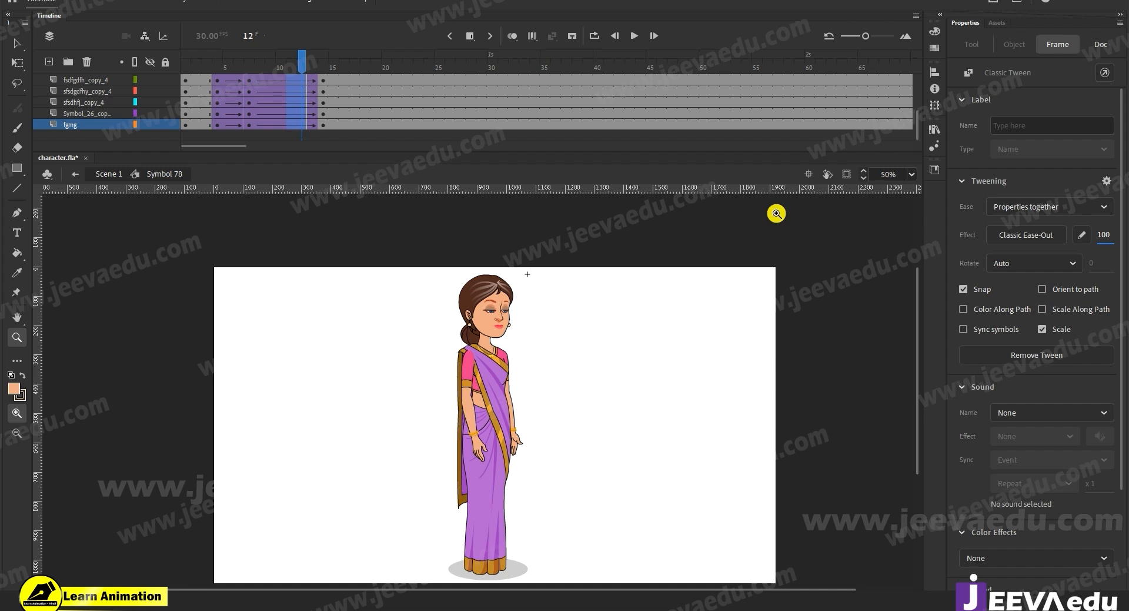
pyautogui.moveTo(286, 62); pyautogui.dragTo(213, 74)
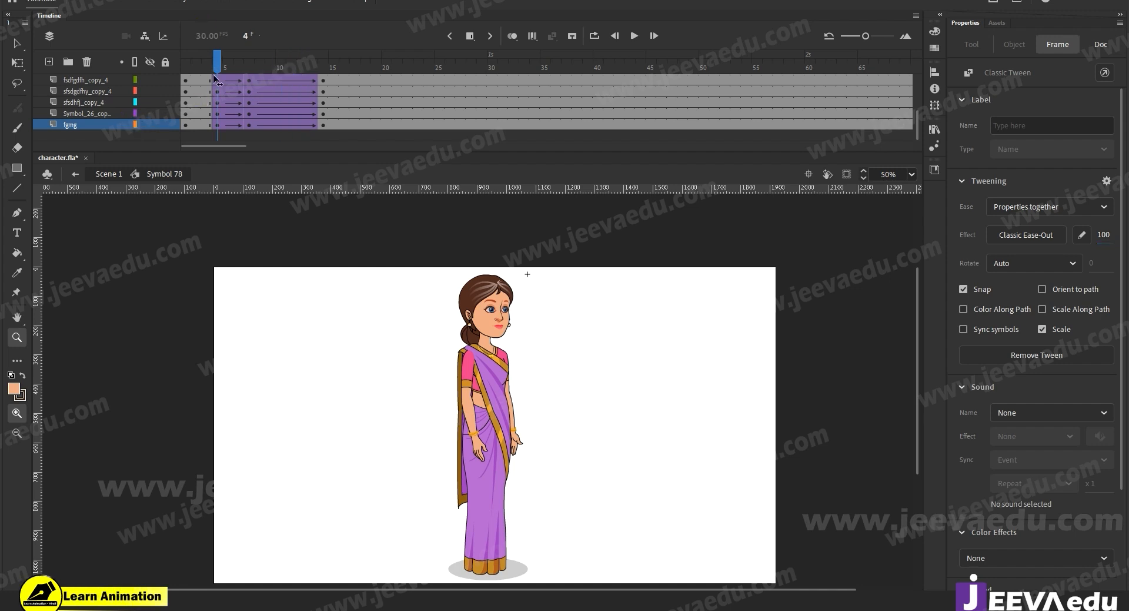
pyautogui.click(252, 83)
pyautogui.scroll(3, 288, 92)
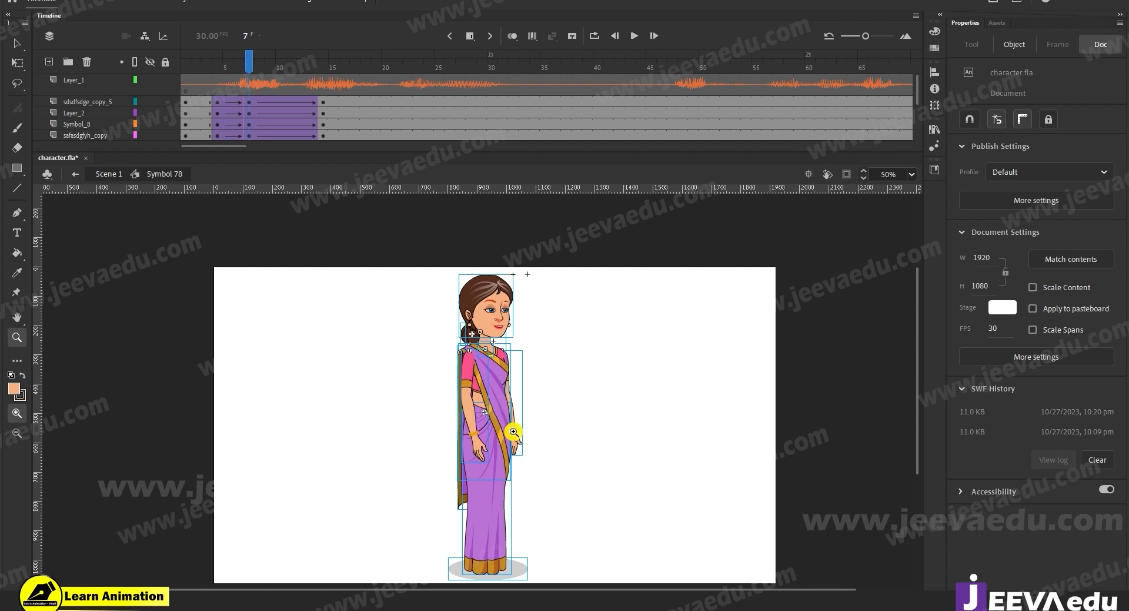
# Step: Examine the character's tweened pose at frames 10 and 12 against the keyframe at frame 7
pyautogui.press('v')
pyautogui.click(548, 415)
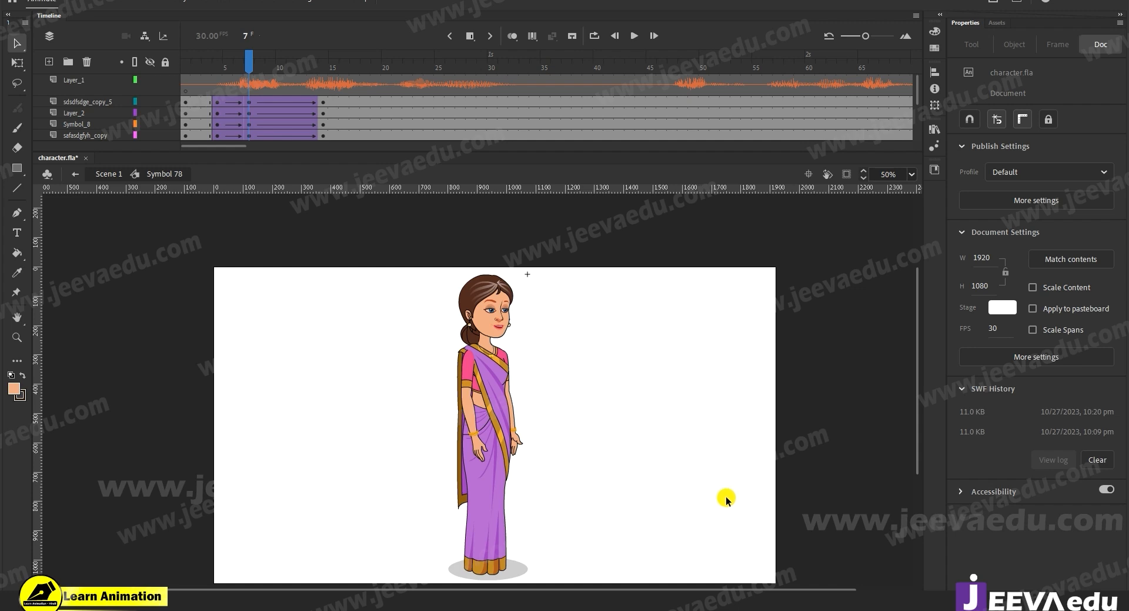
pyautogui.click(279, 104)
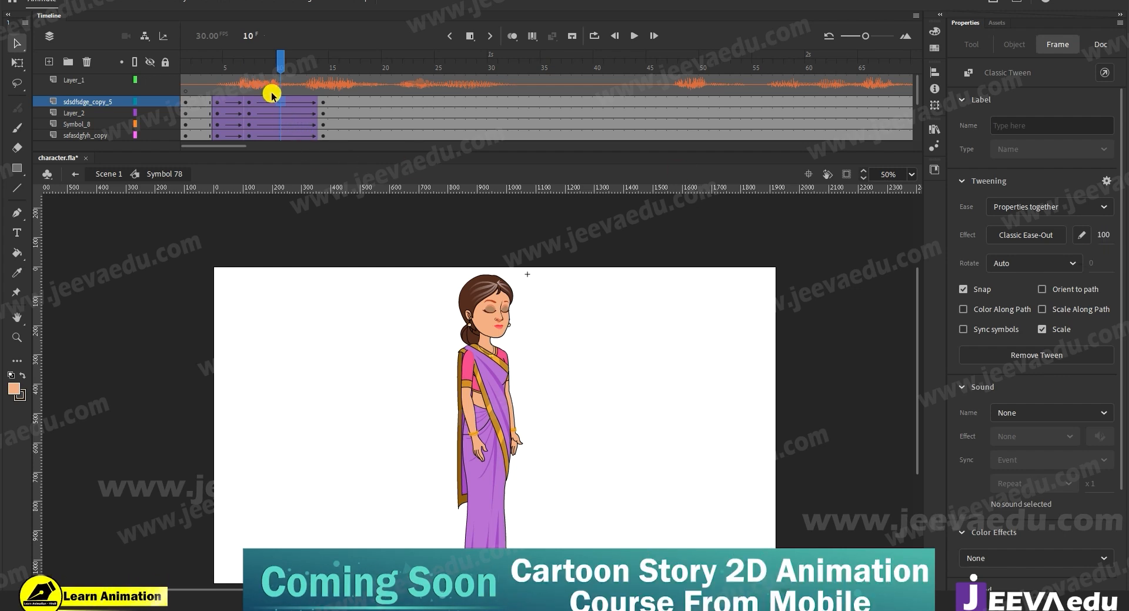
pyautogui.moveTo(266, 61); pyautogui.dragTo(249, 62)
pyautogui.click(392, 525)
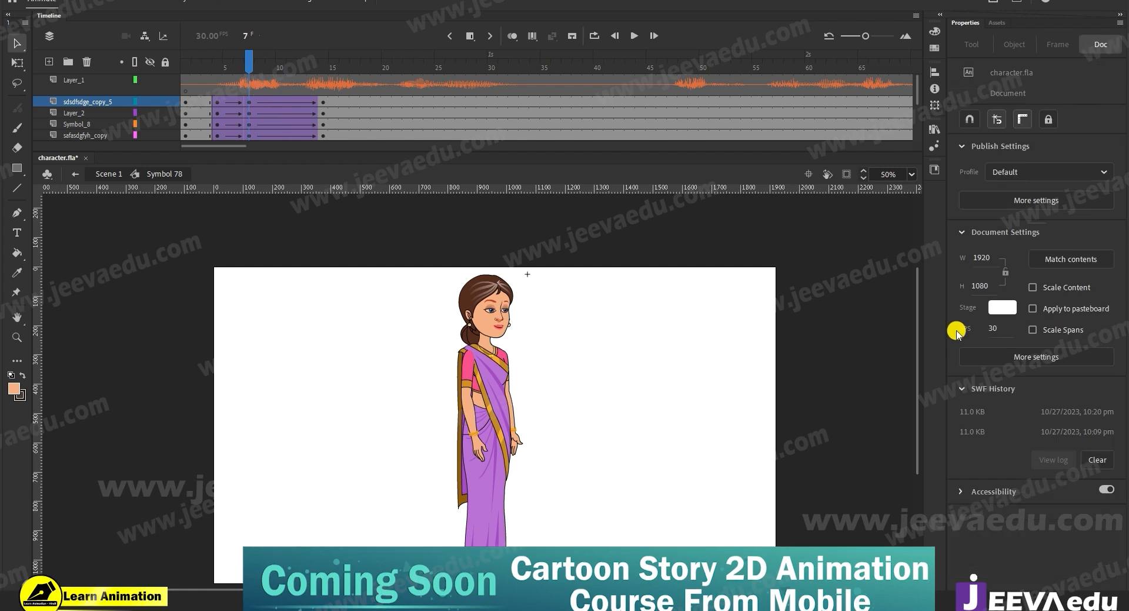
pyautogui.click(298, 101)
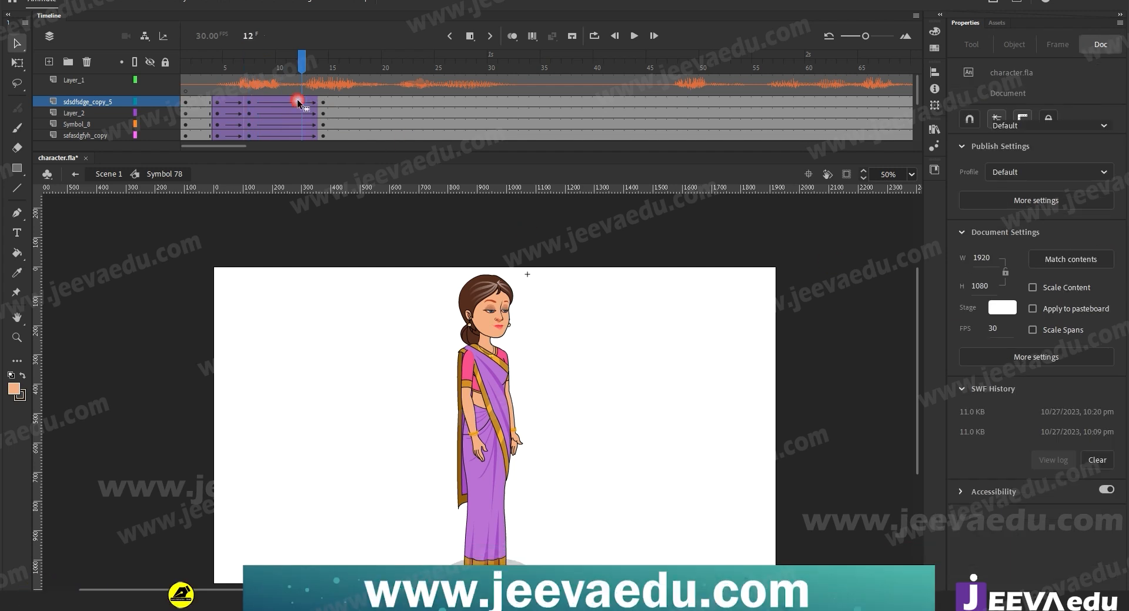
pyautogui.click(247, 101)
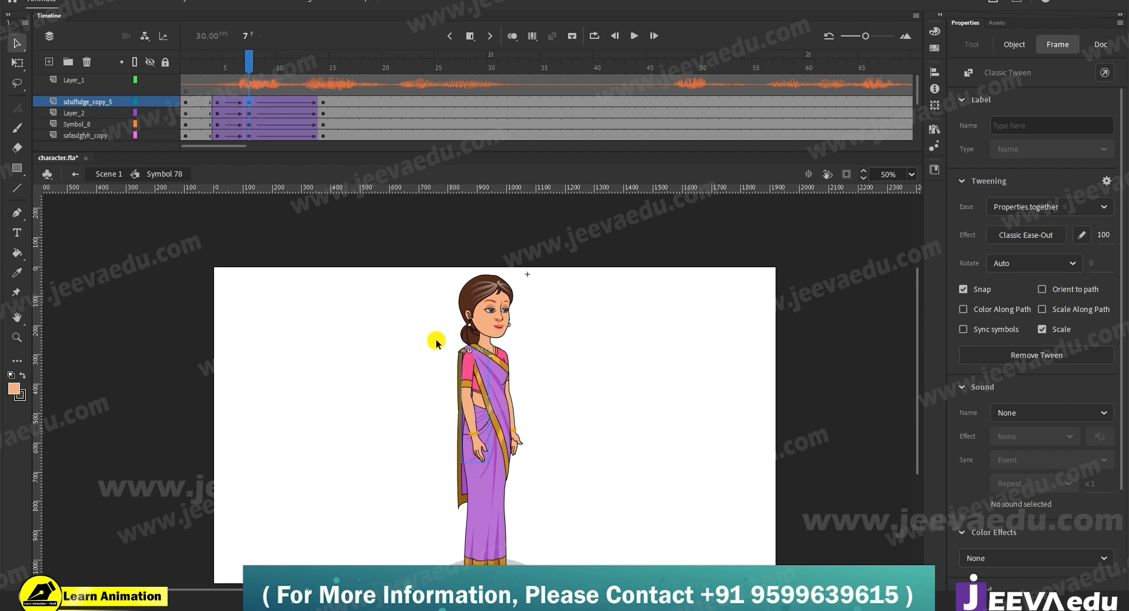
pyautogui.click(424, 309)
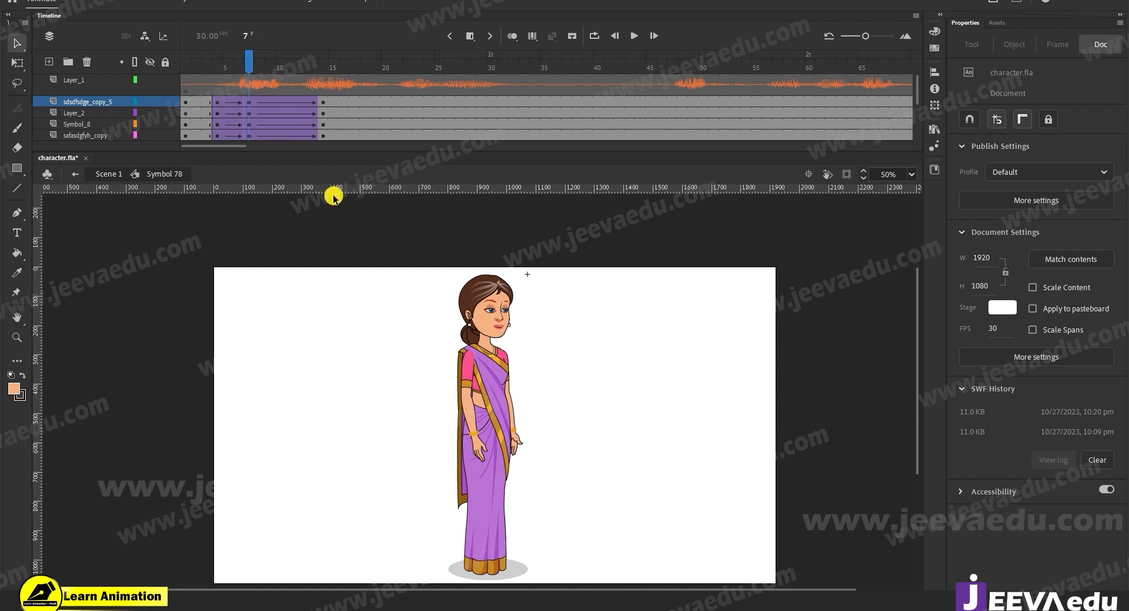
# Step: At frame 7, select all upper-body parts, place their shared pivot at the waist and rotate them slightly forward
pyautogui.moveTo(420, 272); pyautogui.dragTo(511, 373)
pyautogui.press('z')
pyautogui.click(461, 383)
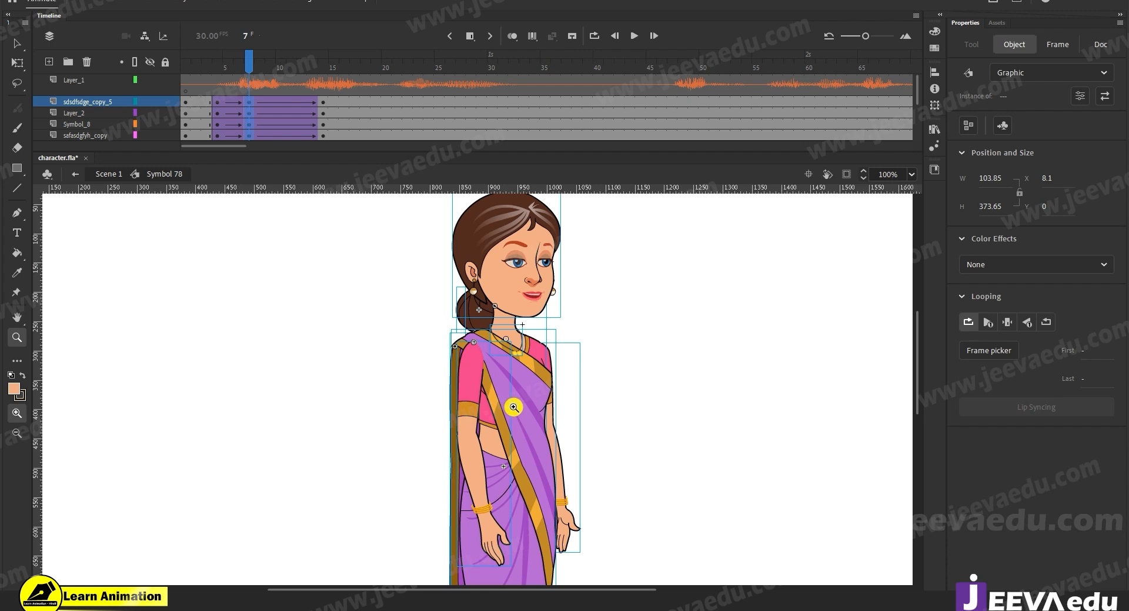
pyautogui.press('v')
pyautogui.moveTo(534, 435); pyautogui.dragTo(425, 408)
pyautogui.hotkey('ctrl', 'z')
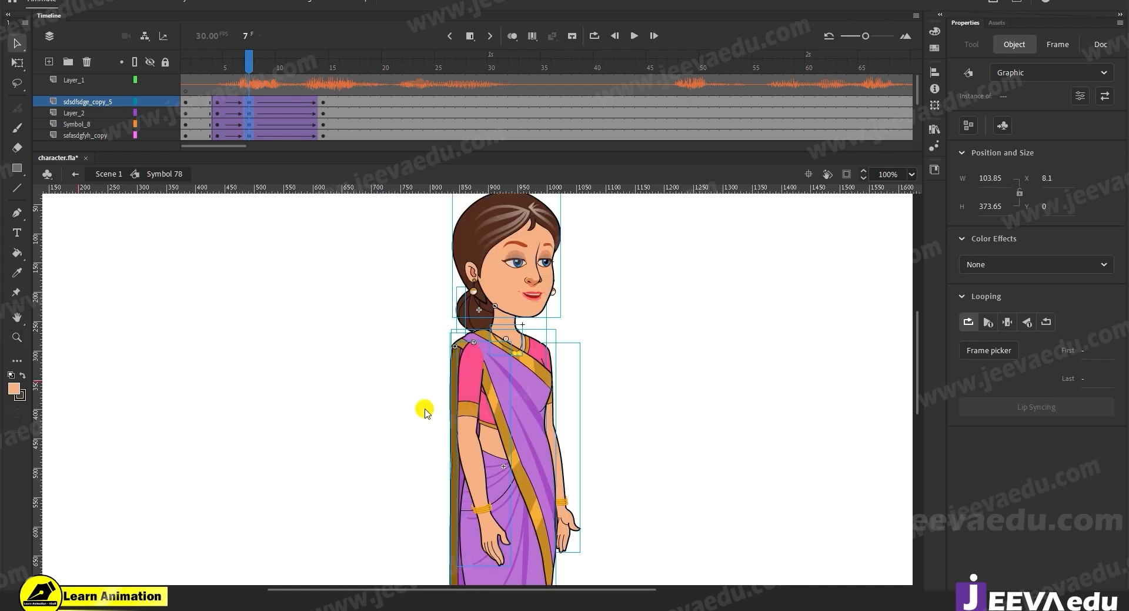
pyautogui.press('q')
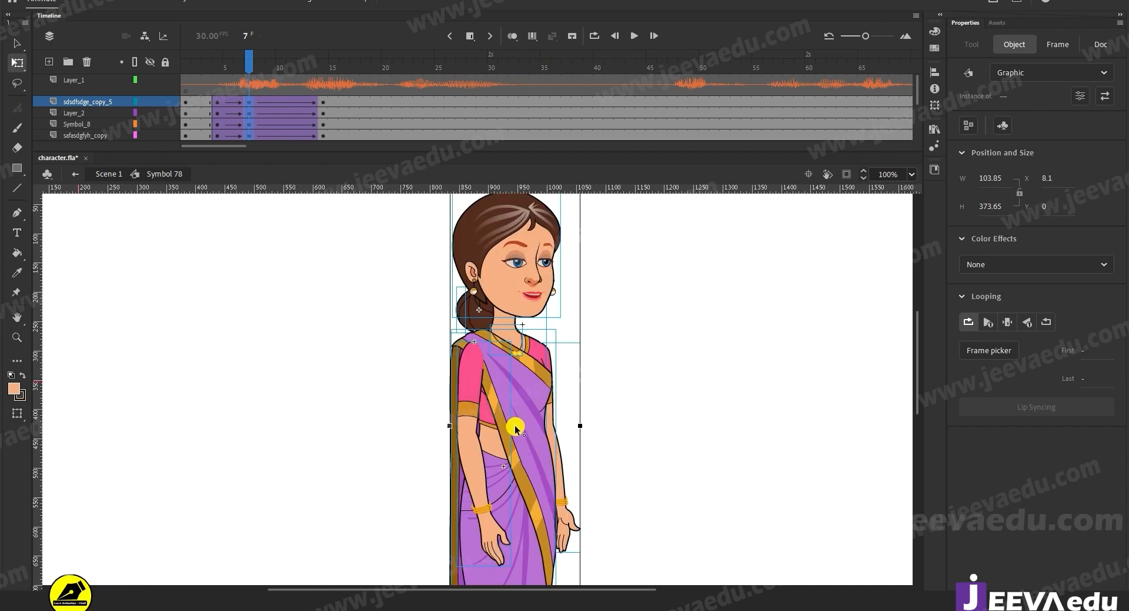
pyautogui.moveTo(515, 425); pyautogui.dragTo(513, 462)
pyautogui.moveTo(600, 338); pyautogui.dragTo(593, 384)
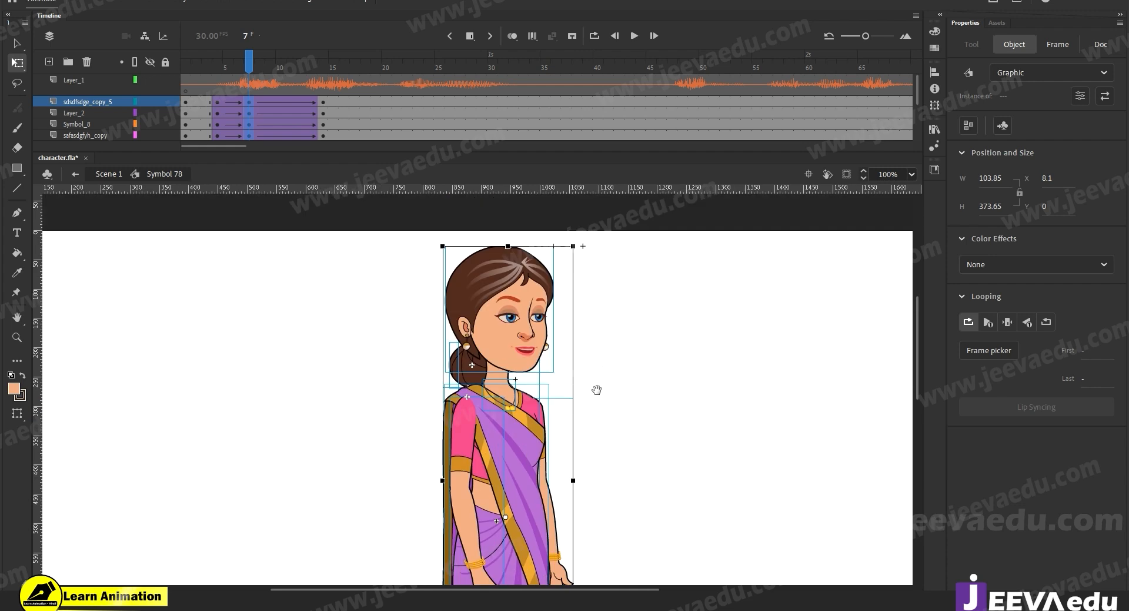
pyautogui.moveTo(609, 326); pyautogui.dragTo(559, 313)
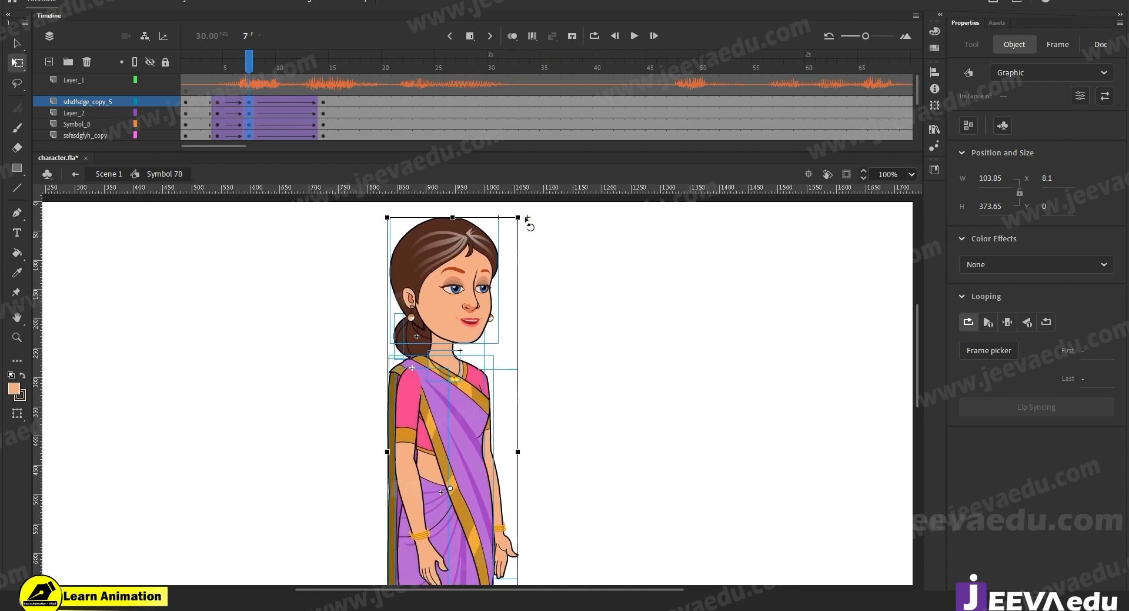
pyautogui.moveTo(528, 223); pyautogui.dragTo(531, 224)
pyautogui.click(597, 394)
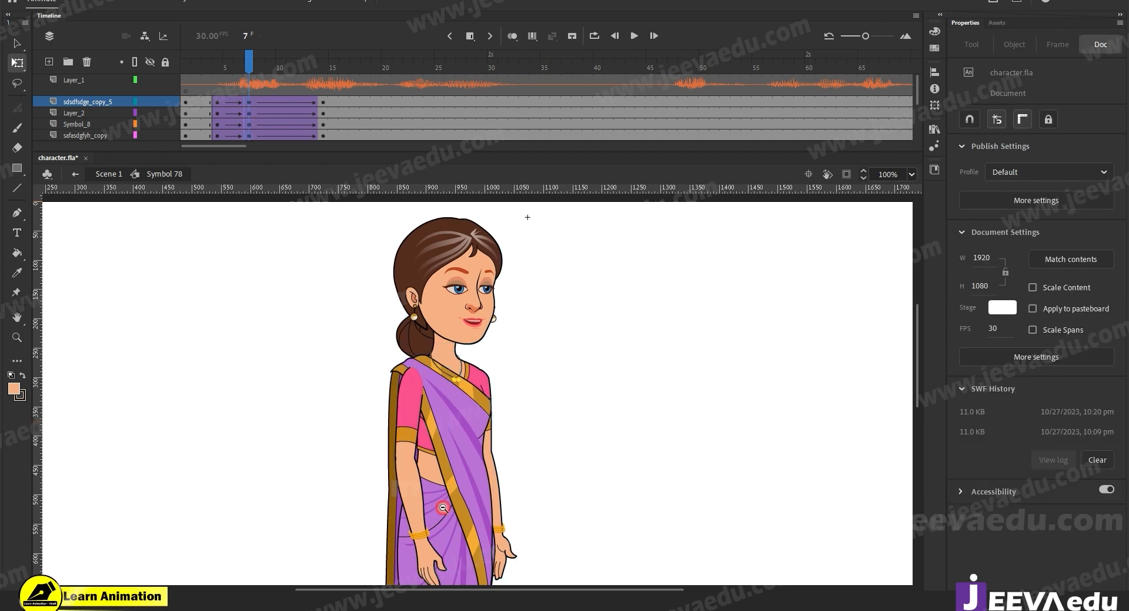
# Step: Rotate the saree end hanging behind the body slightly towards the skirt at frame 7 and check the motion
pyautogui.press('z')
pyautogui.keyDown('alt'); pyautogui.click(428, 467); pyautogui.keyUp('alt')
pyautogui.click(431, 471)
pyautogui.press('v')
pyautogui.click(537, 410)
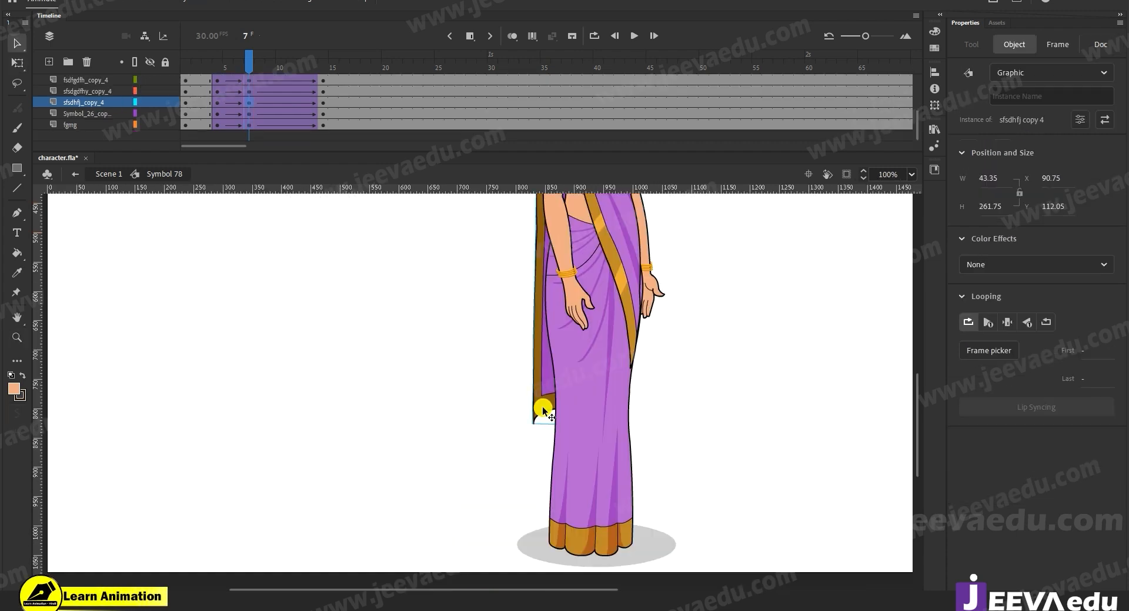
pyautogui.press('q')
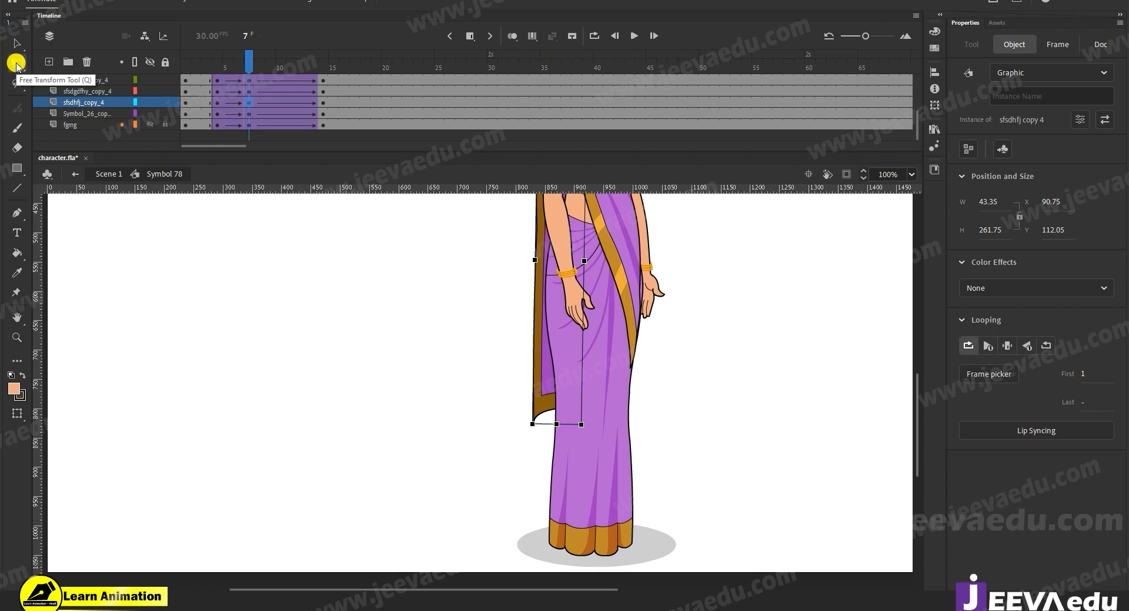
pyautogui.moveTo(531, 433); pyautogui.dragTo(536, 437)
pyautogui.moveTo(250, 64)
pyautogui.mouseDown()
pyautogui.moveTo(216, 66)
pyautogui.moveTo(247, 71)
pyautogui.mouseUp()
pyautogui.click(539, 414)
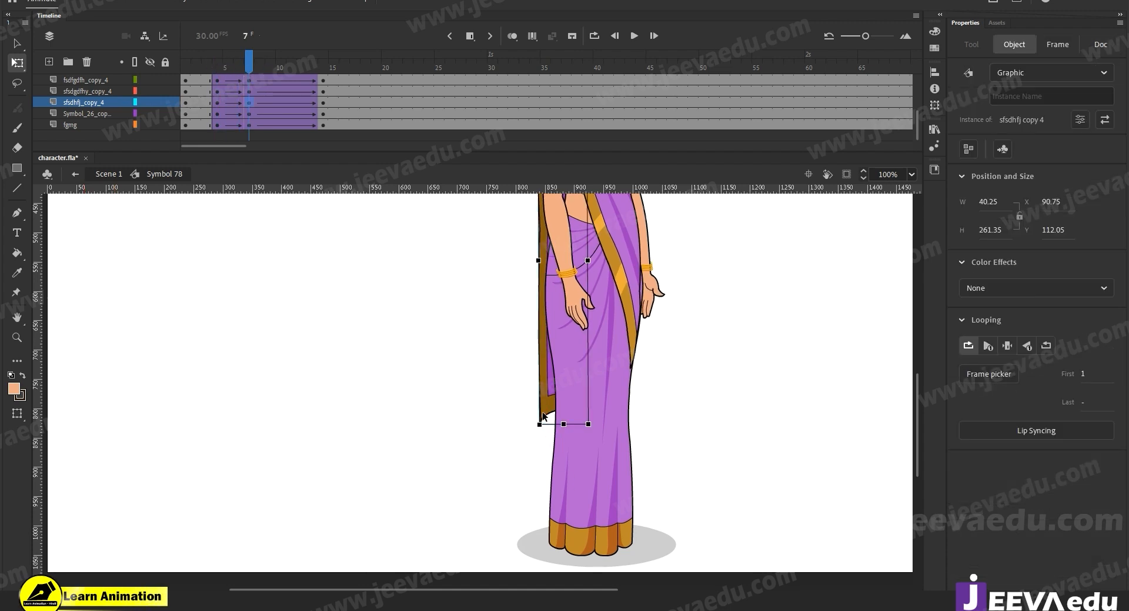
pyautogui.moveTo(537, 435); pyautogui.dragTo(531, 433)
pyautogui.keyDown('ctrl'); pyautogui.keyDown('alt'); pyautogui.click(561, 360); pyautogui.keyUp('alt'); pyautogui.keyUp('ctrl')
pyautogui.moveTo(583, 342); pyautogui.dragTo(565, 386)
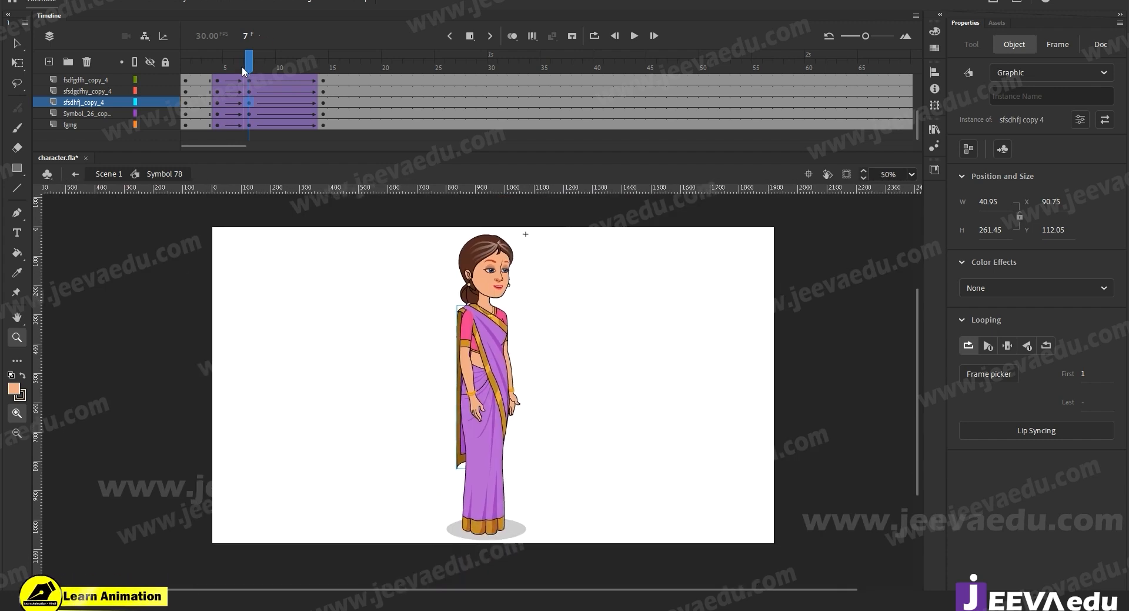
pyautogui.click(207, 69)
pyautogui.moveTo(207, 70); pyautogui.dragTo(252, 81)
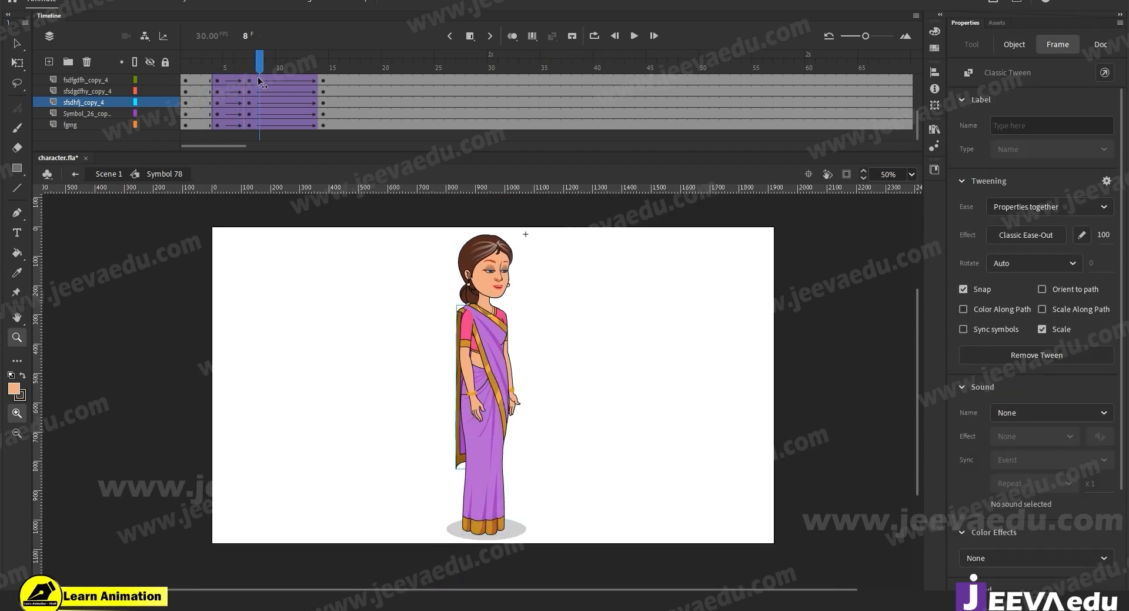
# Step: Rotate the near arm slightly backward and the far arm slightly forward at frame 7
pyautogui.press('v')
pyautogui.click(480, 412)
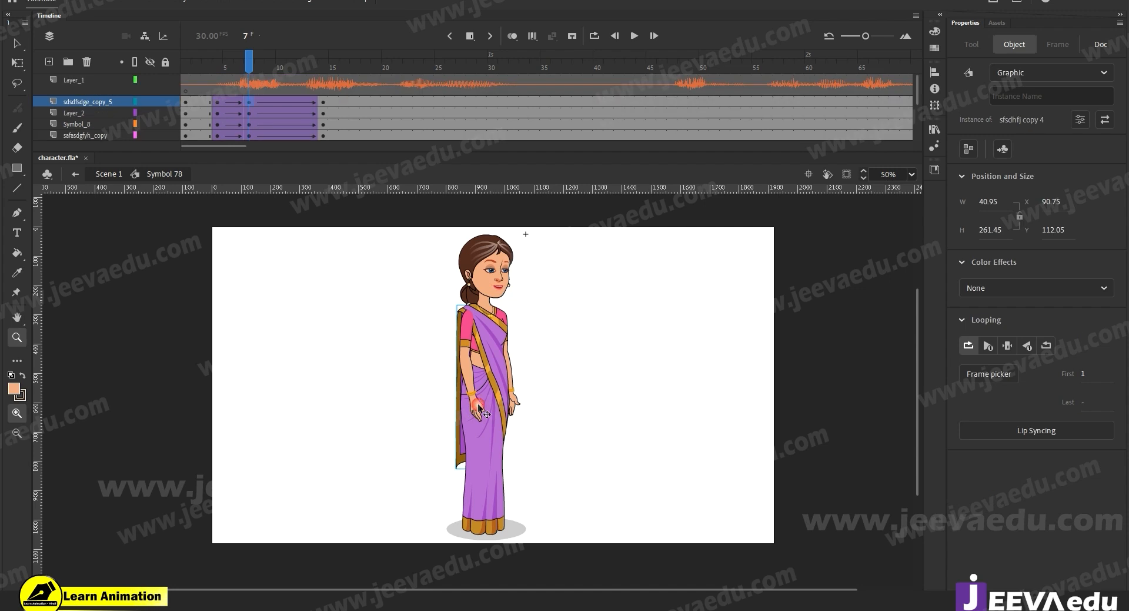
pyautogui.press('q')
pyautogui.moveTo(491, 426); pyautogui.dragTo(474, 423)
pyautogui.click(515, 404)
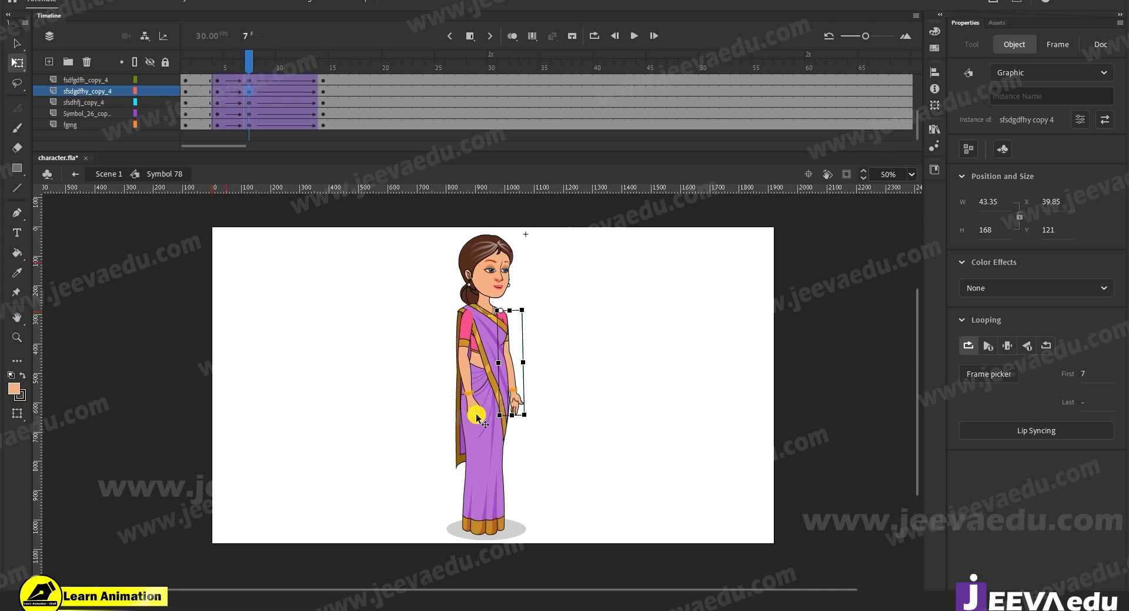
pyautogui.click(514, 259)
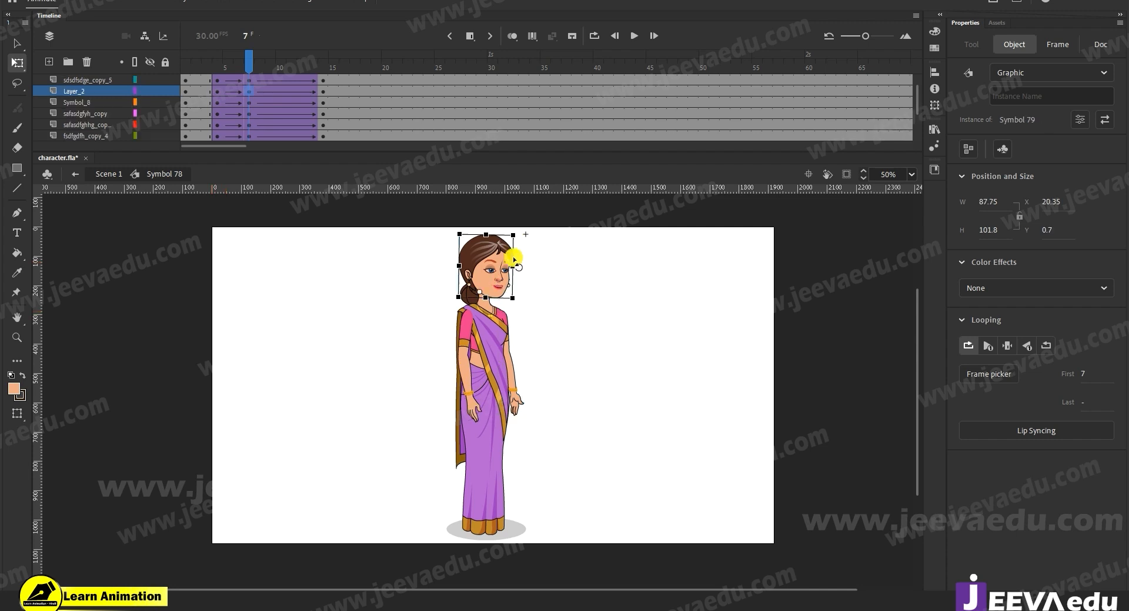
pyautogui.press('v')
pyautogui.keyDown('shift'); pyautogui.click(480, 297); pyautogui.keyUp('shift')
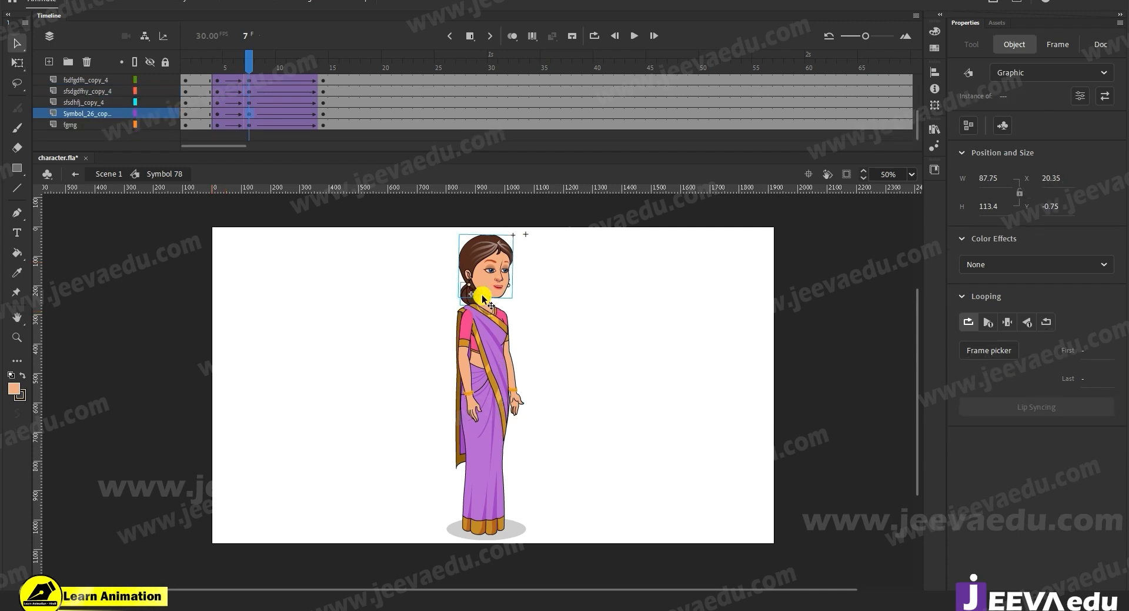
pyautogui.press('q')
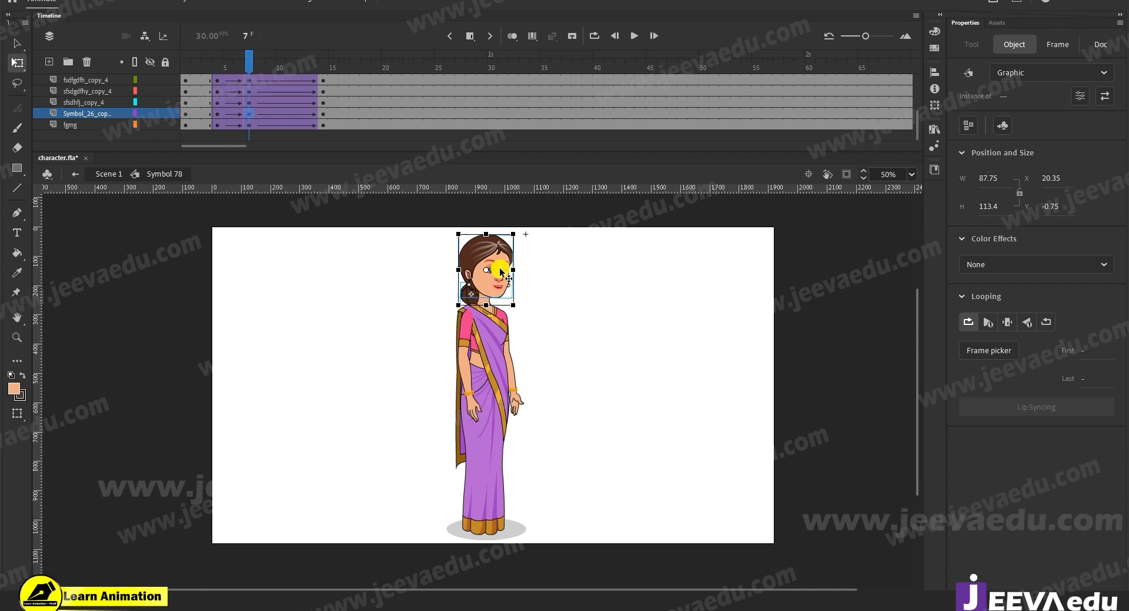
pyautogui.click(550, 303)
pyautogui.click(471, 288)
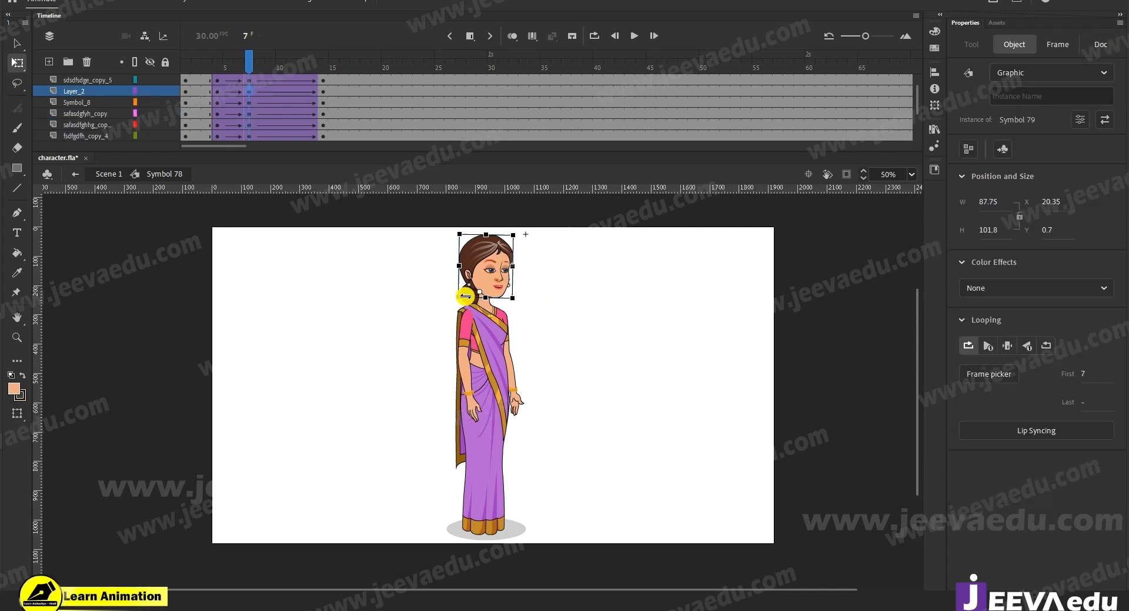
pyautogui.click(580, 318)
# Step: Select the hair bun and head at frame 7, move their shared pivot to the neck and tilt them slightly forward
pyautogui.click(462, 285)
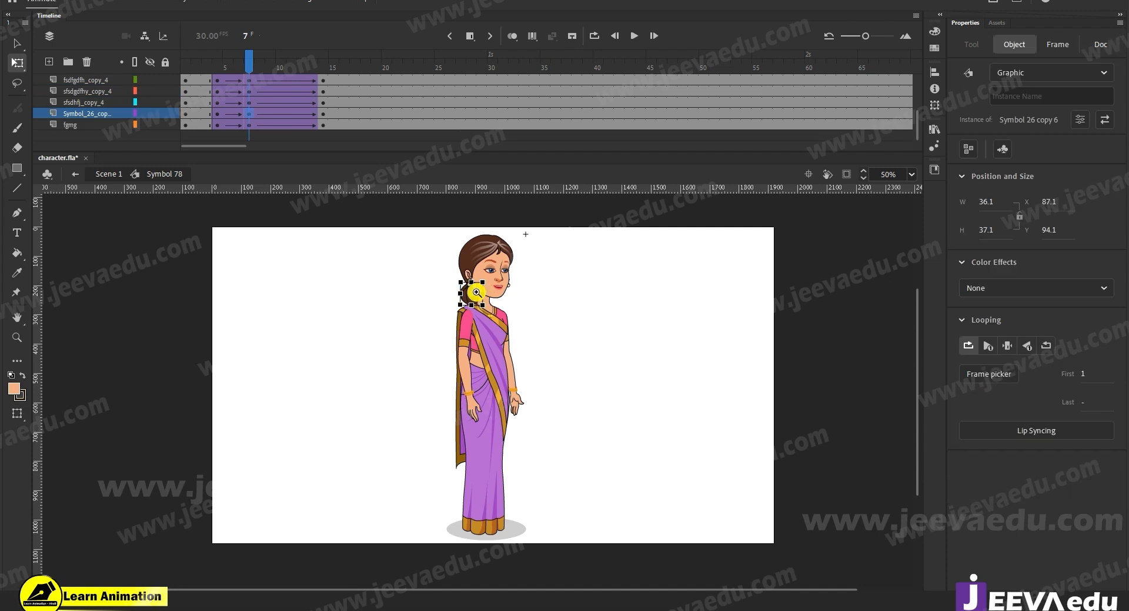
pyautogui.click(477, 293)
pyautogui.press('v')
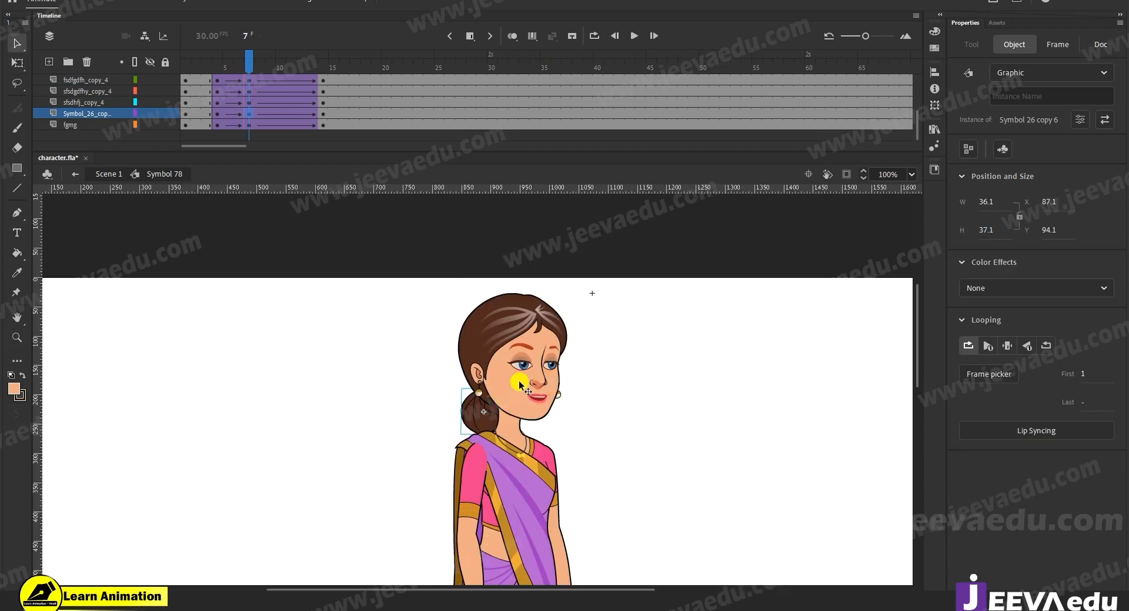
pyautogui.click(520, 385)
pyautogui.press('q')
pyautogui.moveTo(513, 365); pyautogui.dragTo(511, 369)
pyautogui.moveTo(502, 410); pyautogui.dragTo(502, 409)
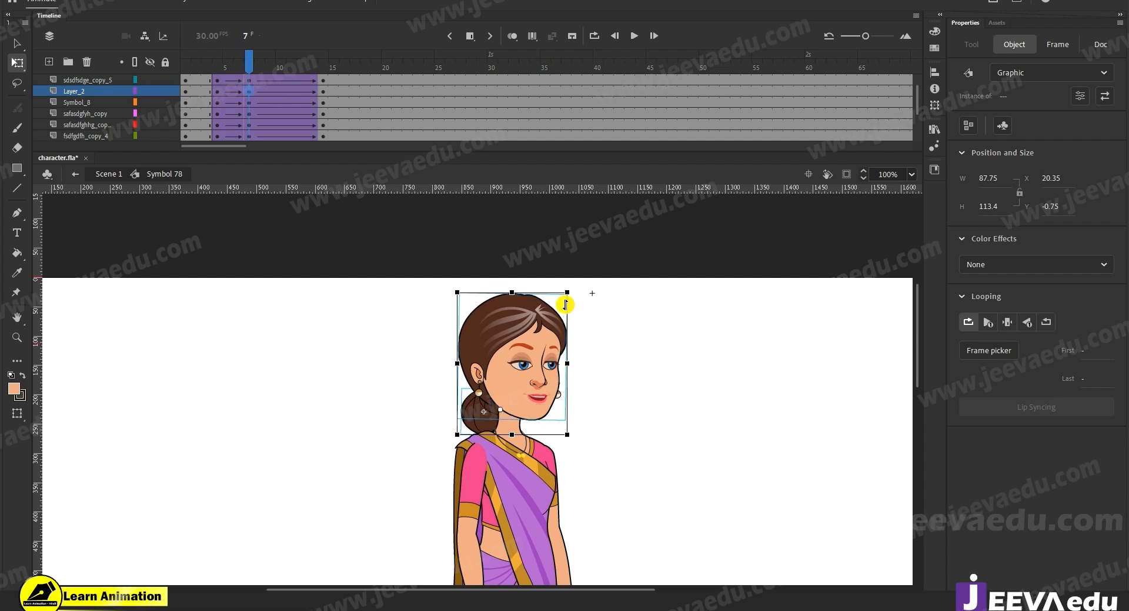
pyautogui.moveTo(572, 290); pyautogui.dragTo(576, 294)
pyautogui.press('z')
pyautogui.keyDown('alt'); pyautogui.click(553, 457); pyautogui.keyUp('alt')
# Step: At frame 14, select all upper-body parts and rotate them slightly backward about the waist
pyautogui.moveTo(249, 91); pyautogui.dragTo(323, 94)
pyautogui.click(376, 242)
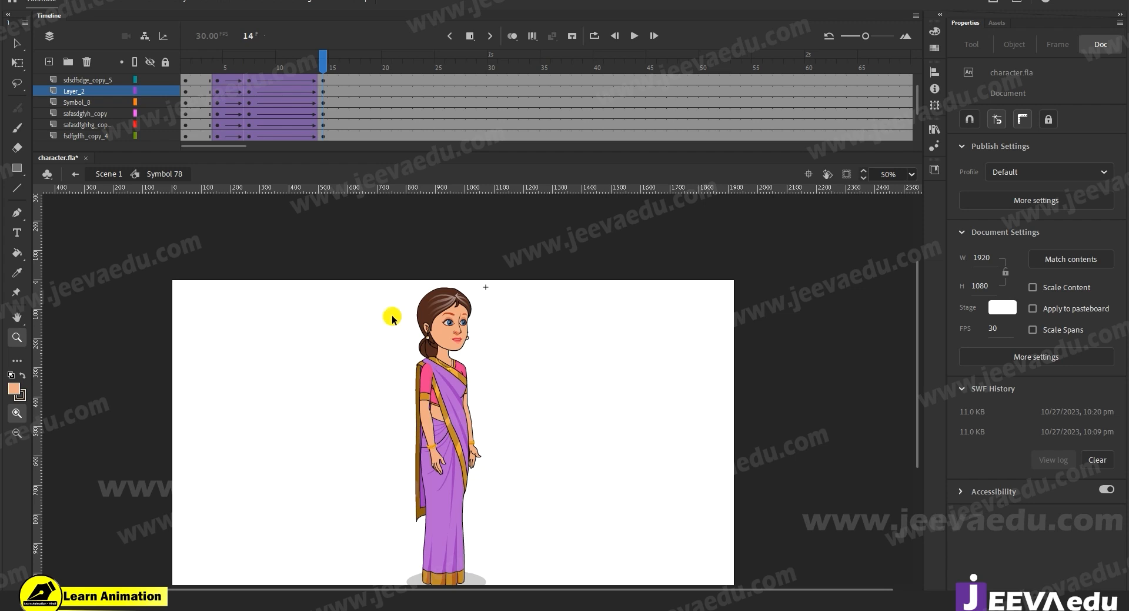
pyautogui.press('v')
pyautogui.moveTo(381, 287); pyautogui.dragTo(378, 336)
pyautogui.press('q')
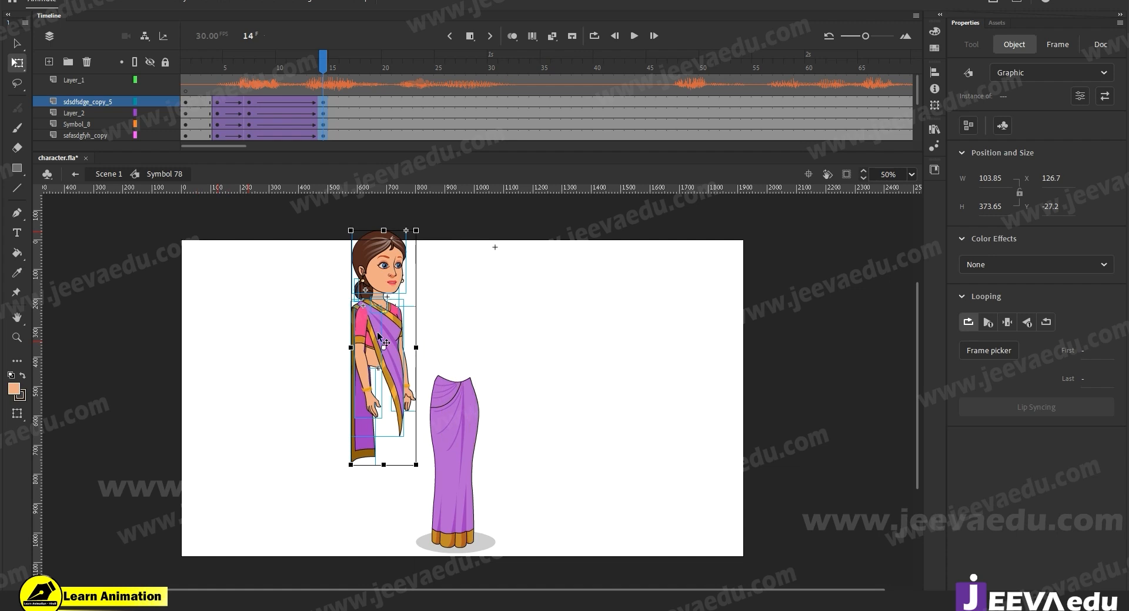
pyautogui.hotkey('ctrl', 'z')
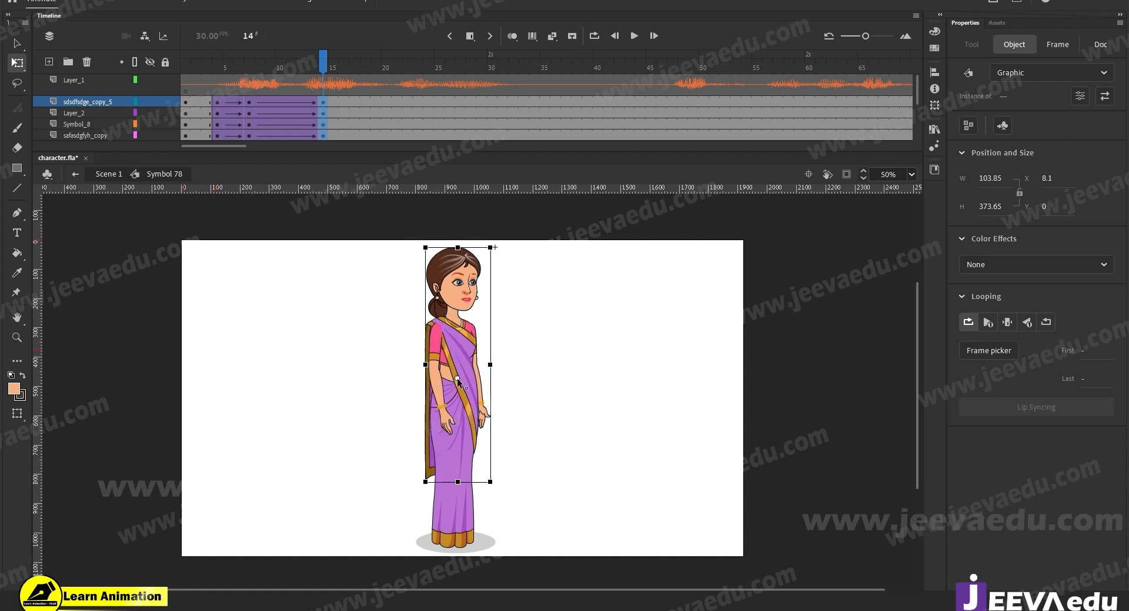
pyautogui.click(496, 265)
pyautogui.moveTo(496, 245); pyautogui.dragTo(490, 241)
pyautogui.click(527, 332)
# Step: Select the head and hair bun at frame 14, move their pivot to the neck and tilt them backward
pyautogui.click(465, 297)
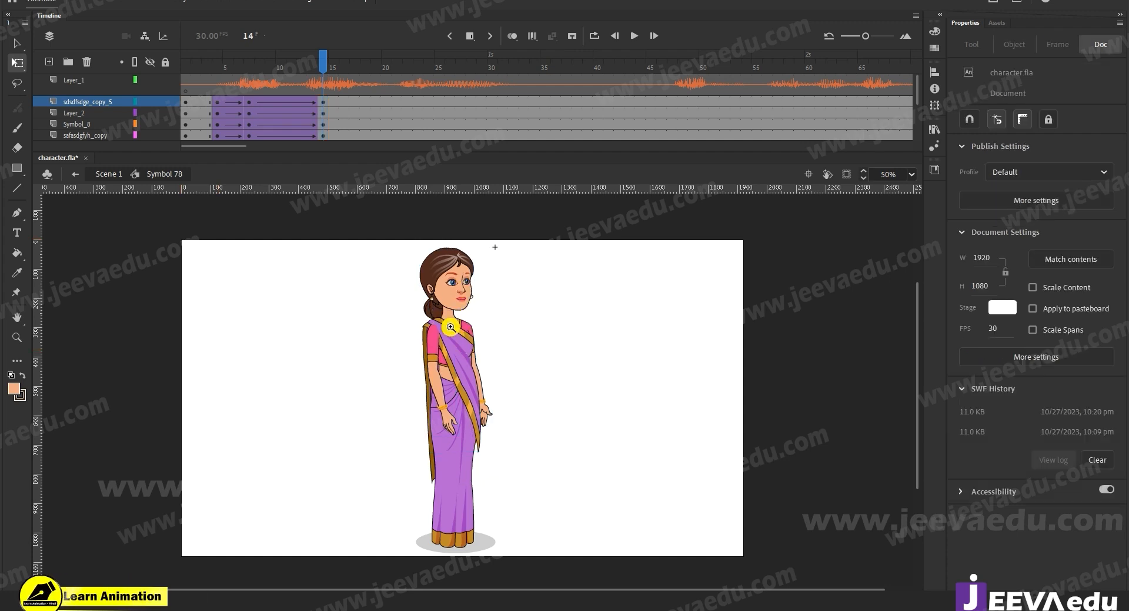
pyautogui.click(450, 327)
pyautogui.press('v')
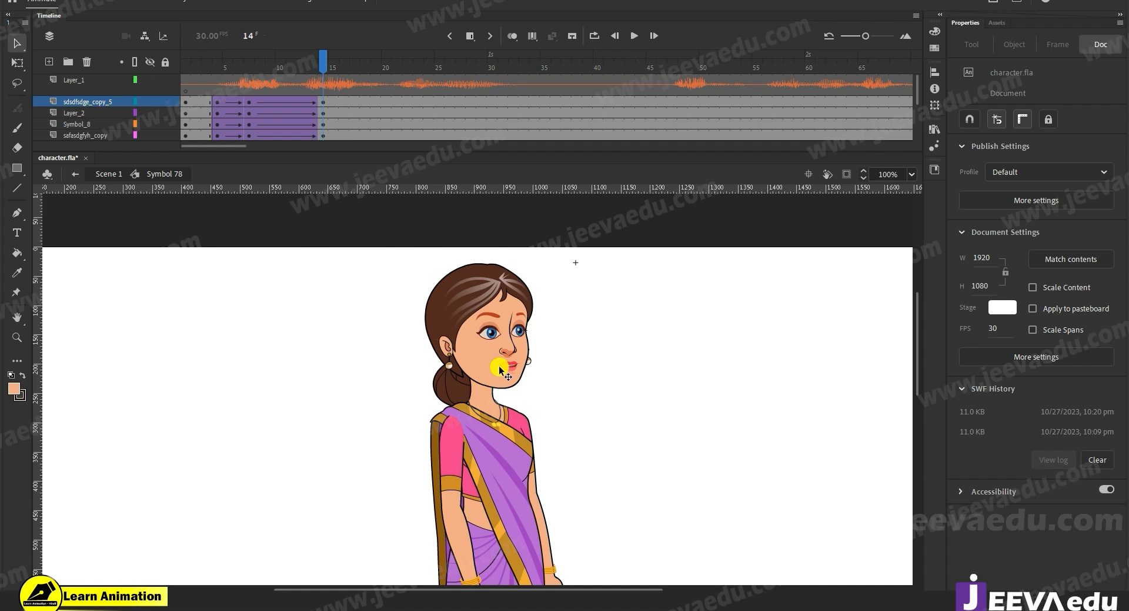
pyautogui.click(499, 370)
pyautogui.click(464, 399)
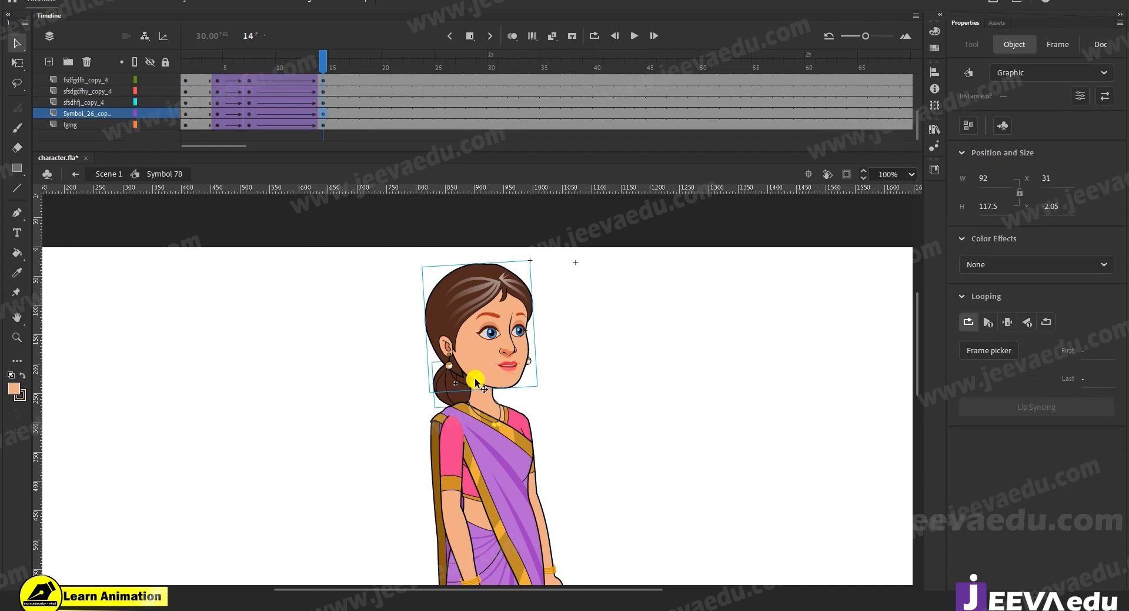
pyautogui.press('q')
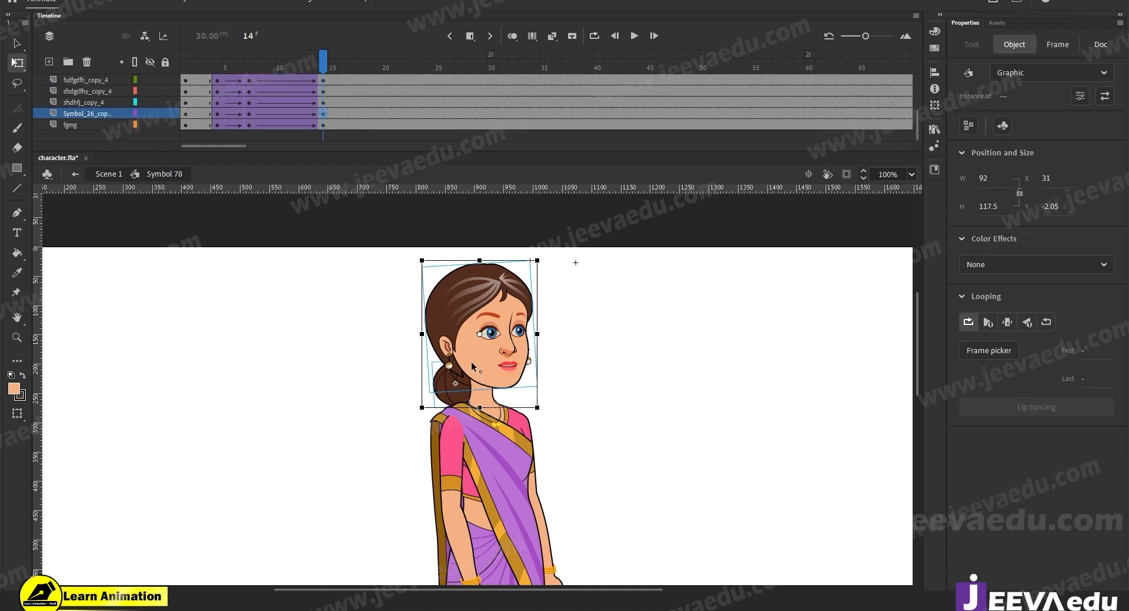
pyautogui.moveTo(542, 259); pyautogui.dragTo(531, 235)
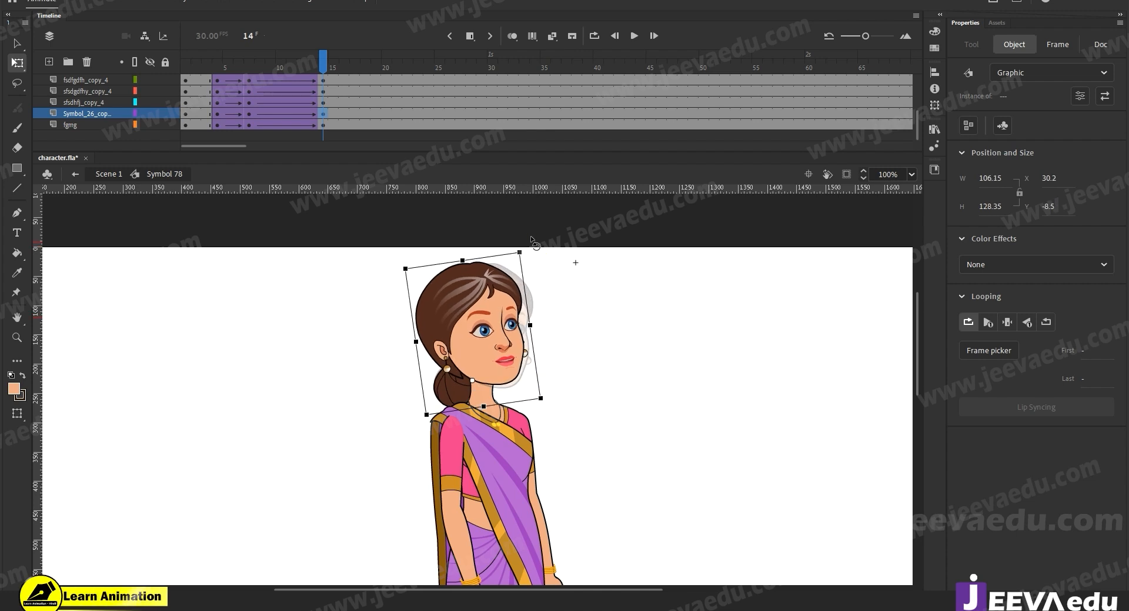
pyautogui.click(562, 327)
pyautogui.moveTo(323, 62); pyautogui.dragTo(324, 102)
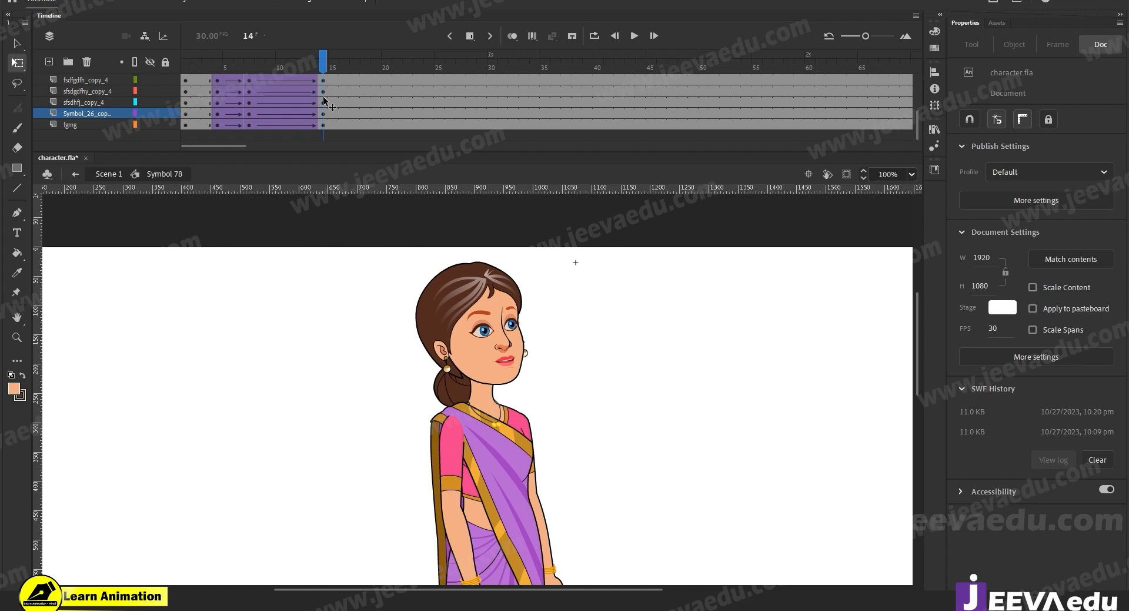
# Step: Reselect the hair bun and head at frame 14, set their shared pivot at the neck and tilt them slightly forward
pyautogui.click(448, 390)
pyautogui.click(476, 352)
pyautogui.moveTo(473, 332); pyautogui.dragTo(474, 364)
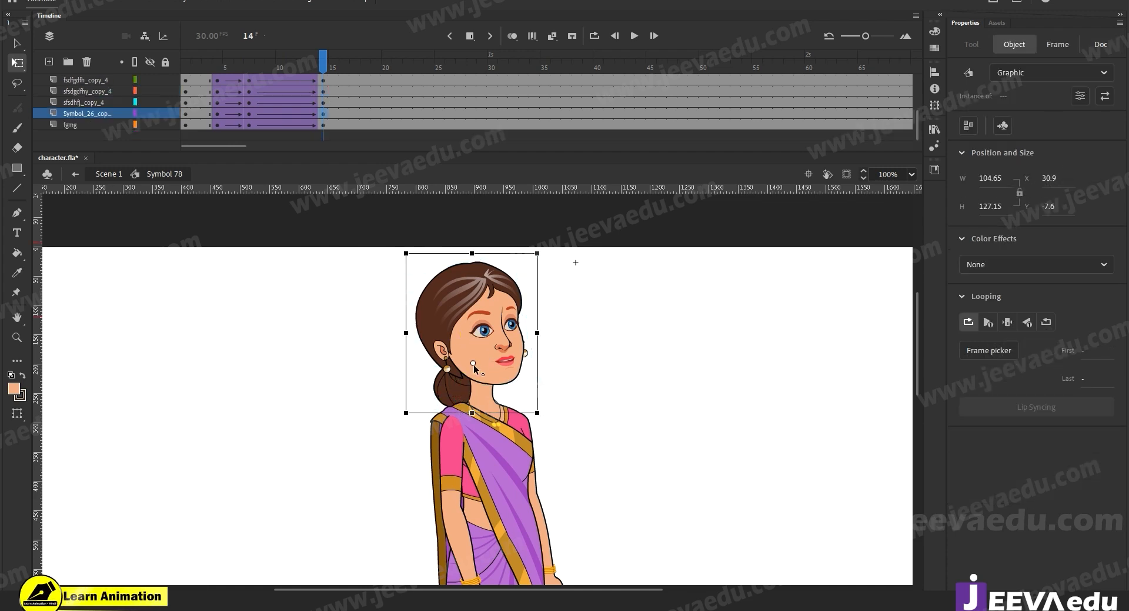
pyautogui.moveTo(546, 256); pyautogui.dragTo(436, 401)
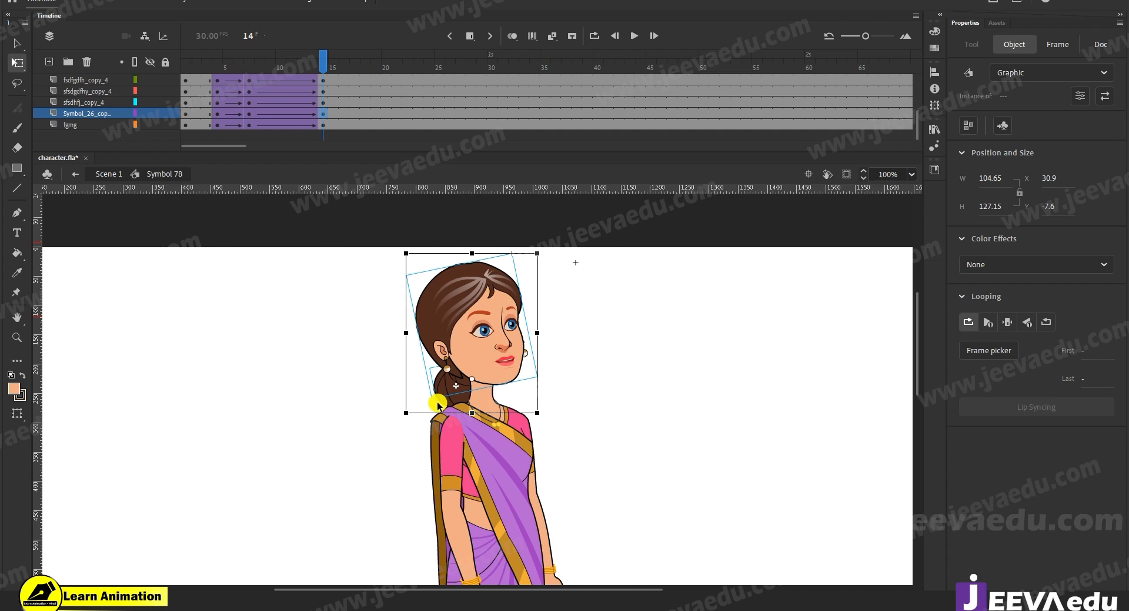
pyautogui.moveTo(536, 276); pyautogui.dragTo(549, 253)
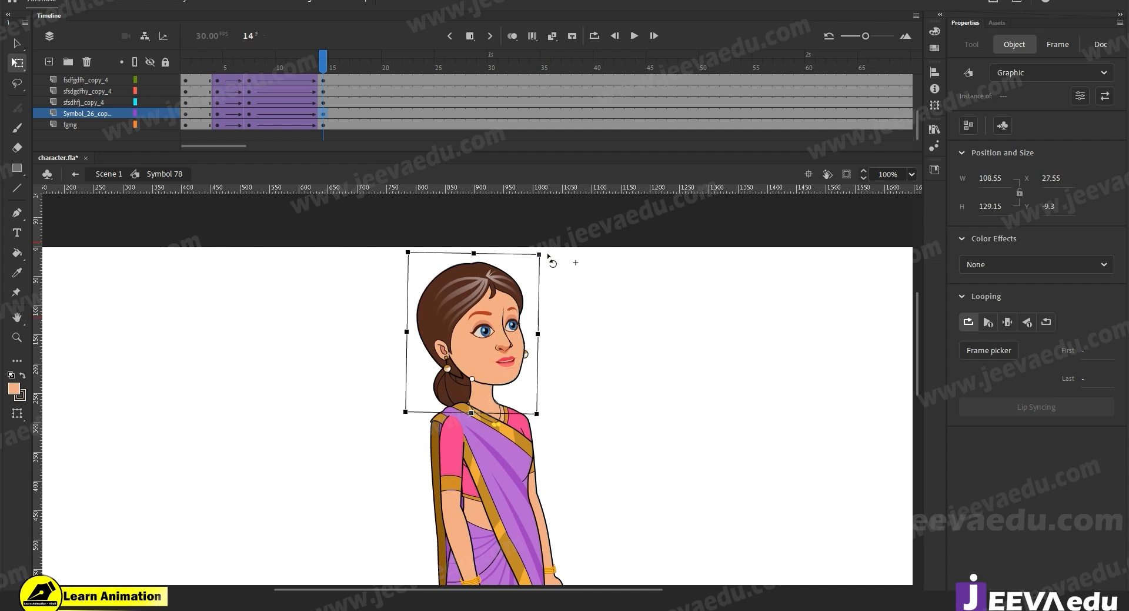
# Step: Select the far arm at frame 14 and rotate it backward about the shoulder so the hand sits behind the saree
pyautogui.press('z')
pyautogui.keyDown('alt'); pyautogui.click(541, 457); pyautogui.keyUp('alt')
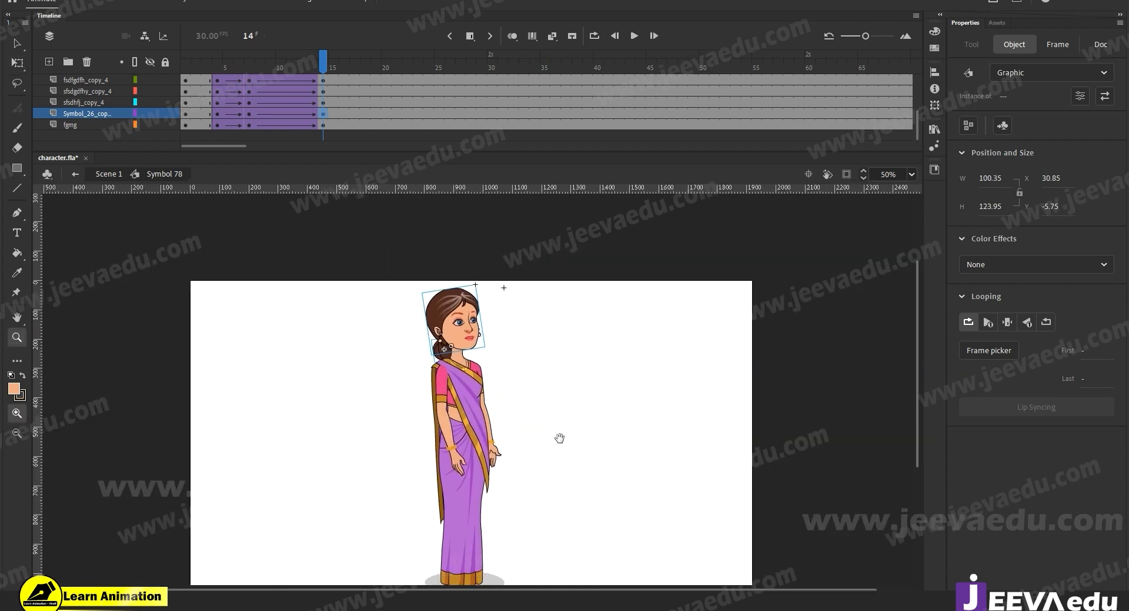
pyautogui.click(501, 424)
pyautogui.press('v')
pyautogui.click(503, 440)
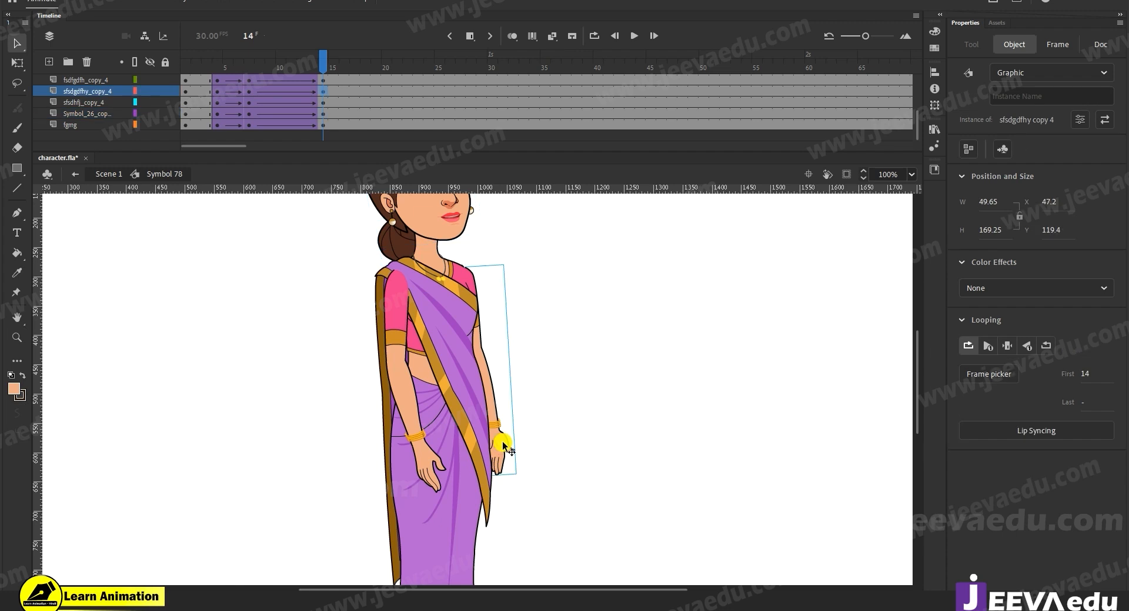
pyautogui.press('q')
pyautogui.moveTo(519, 478); pyautogui.dragTo(502, 486)
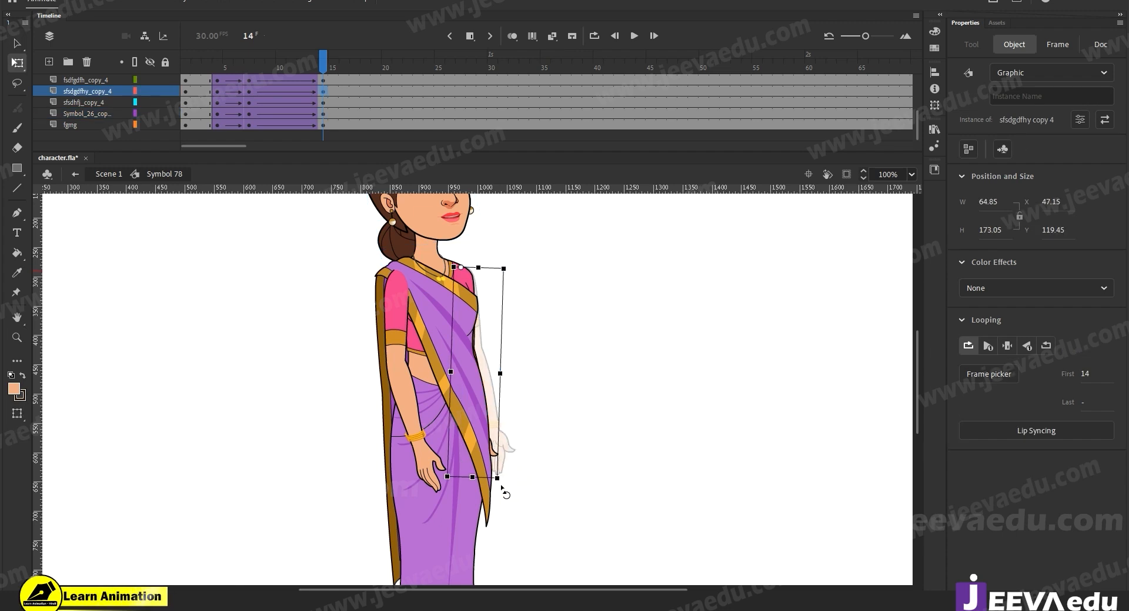
# Step: Rotate the near arm forward about the shoulder at frame 14 and compare the pose with frame 7
pyautogui.moveTo(431, 459); pyautogui.dragTo(460, 462)
pyautogui.click(433, 472)
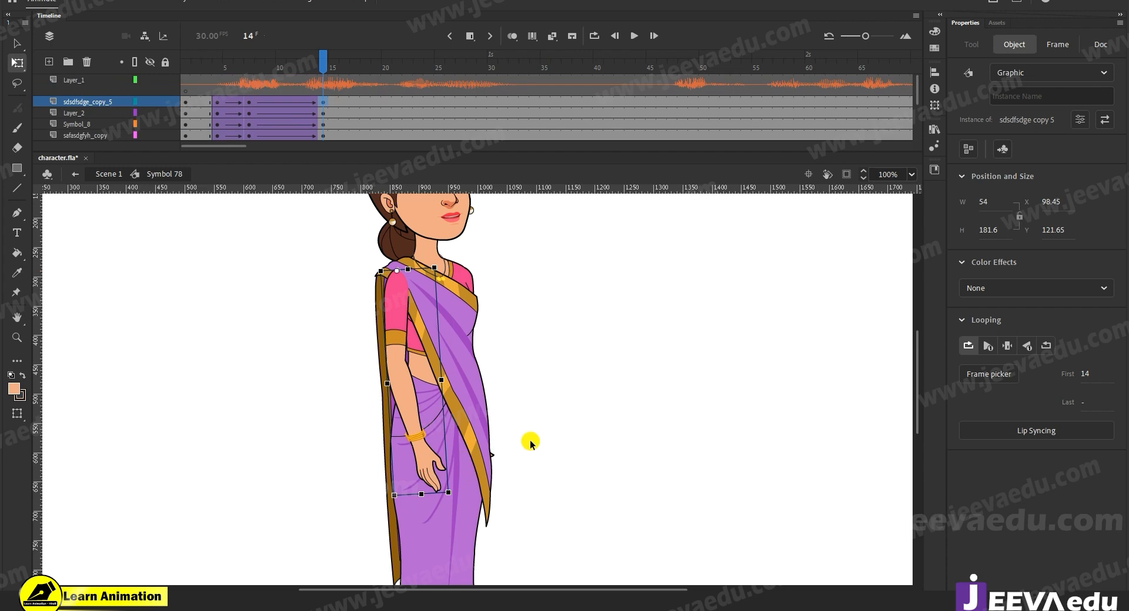
pyautogui.moveTo(454, 501); pyautogui.dragTo(496, 488)
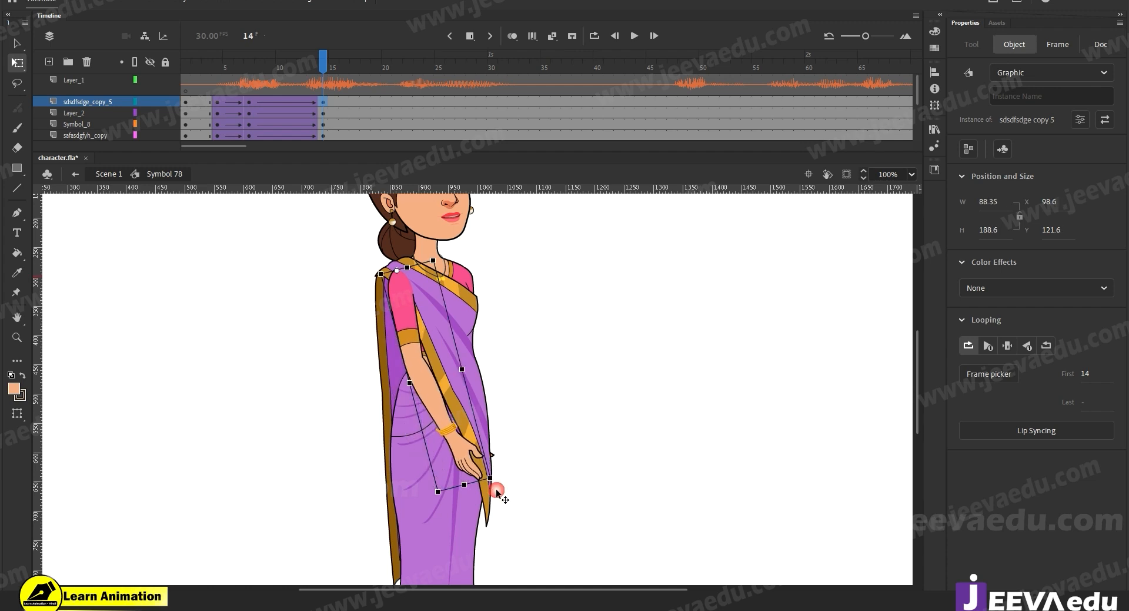
pyautogui.press('z')
pyautogui.click(444, 380)
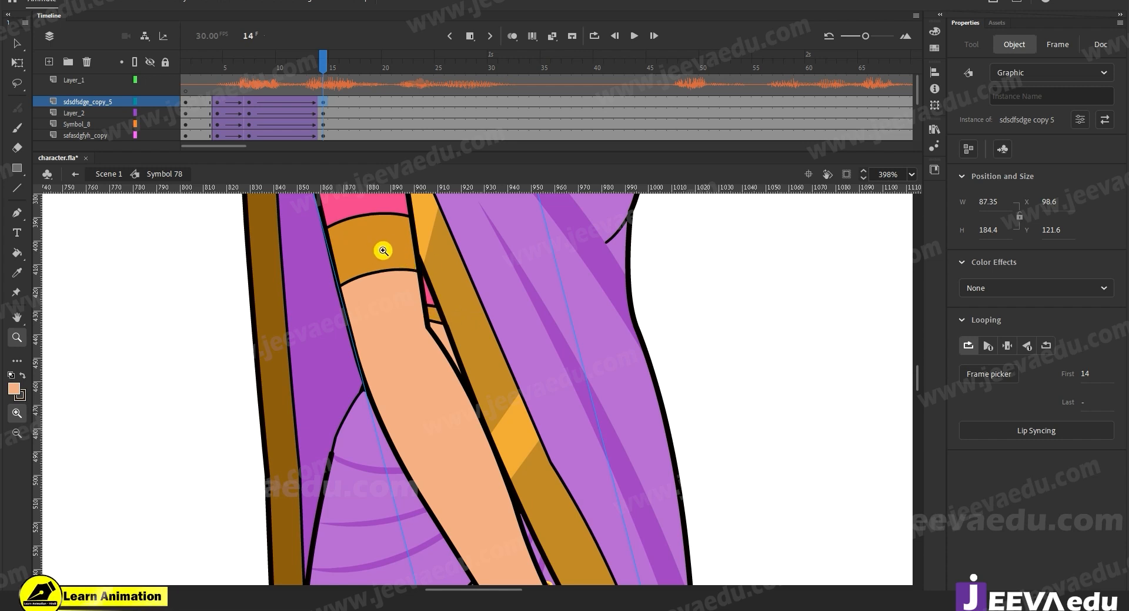
pyautogui.hotkey('ctrl', '1')
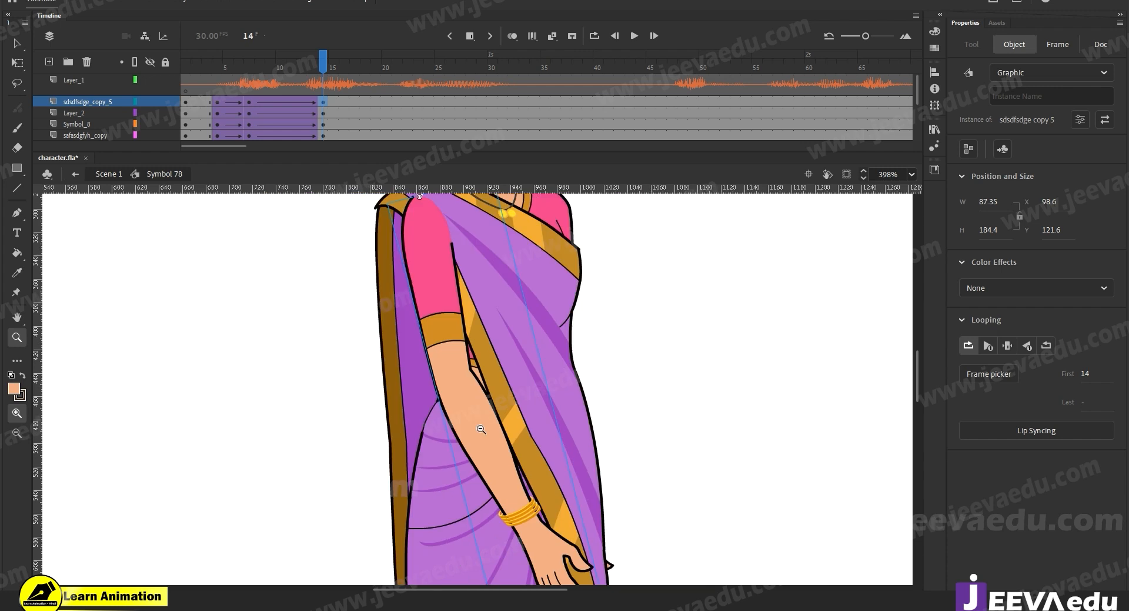
pyautogui.moveTo(232, 102); pyautogui.dragTo(322, 100)
pyautogui.click(323, 99)
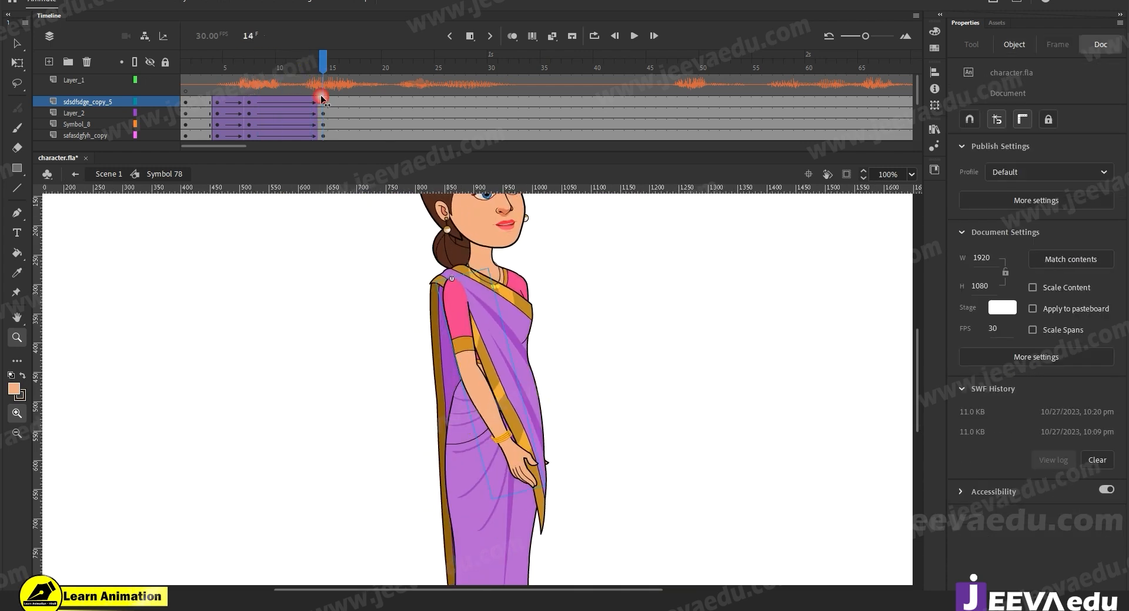
pyautogui.click(250, 102)
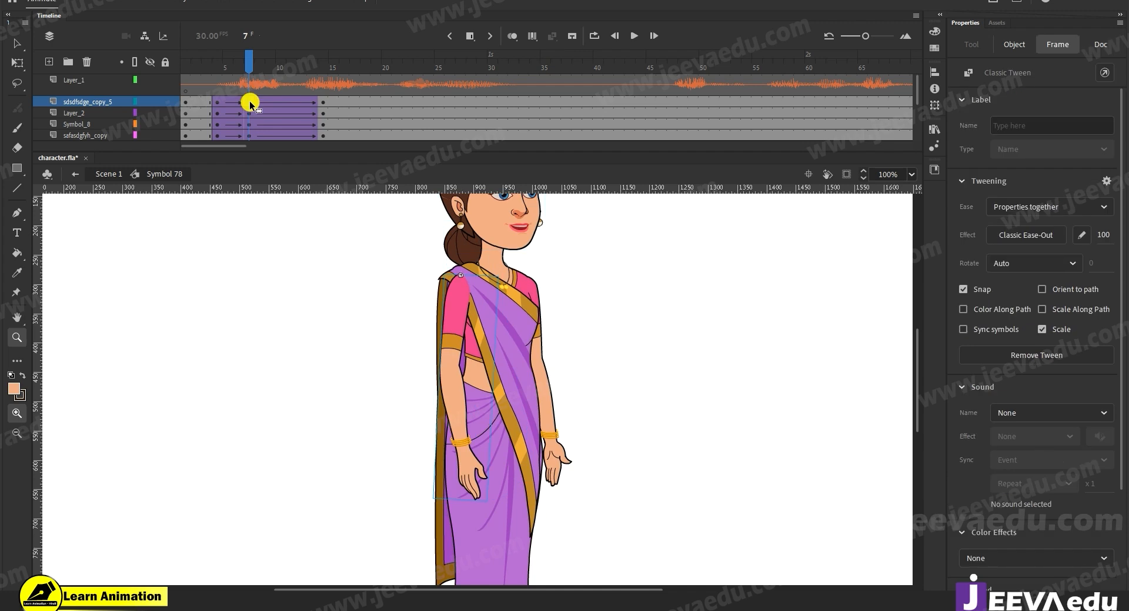
pyautogui.click(324, 102)
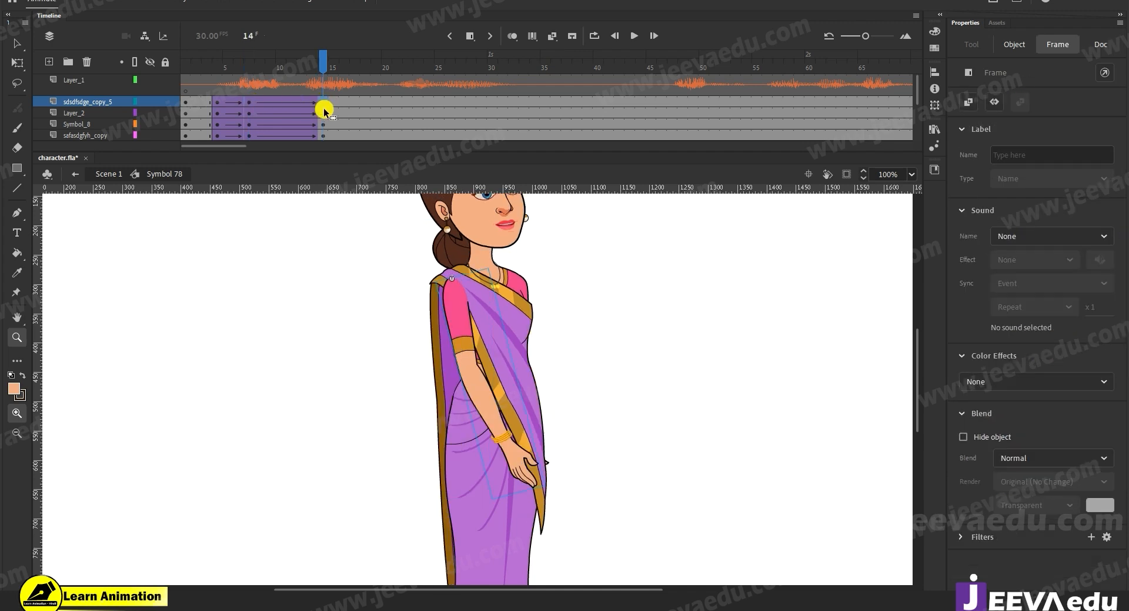
# Step: Inside the near-arm symbol, add forearm keyframes at frames 14 and 7 and create a classic tween between them
pyautogui.press('v')
pyautogui.click(511, 443)
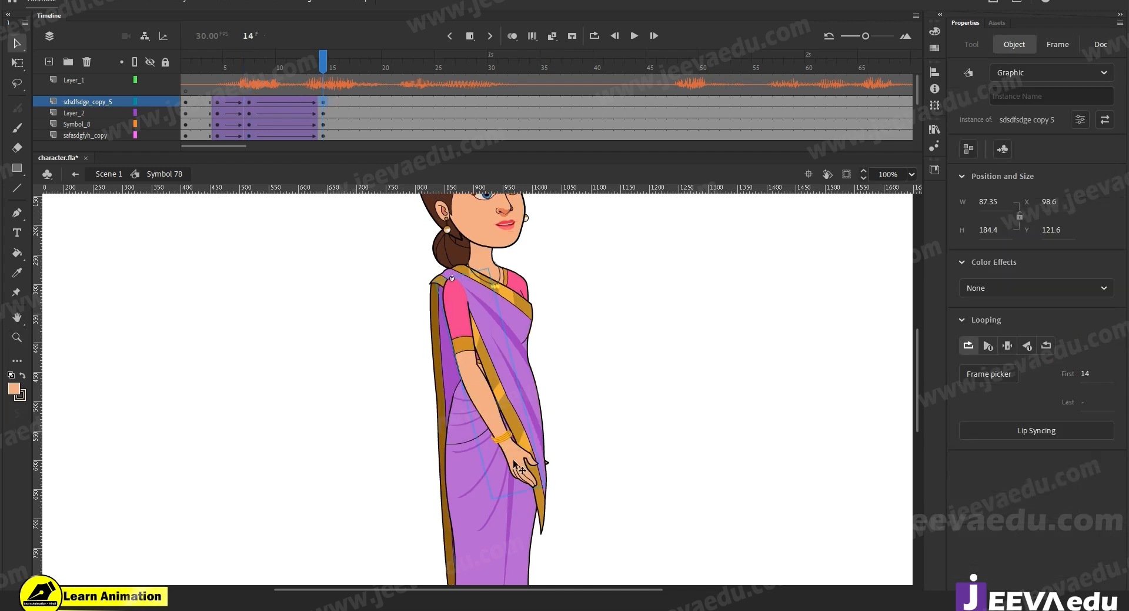
pyautogui.doubleClick(520, 469)
pyautogui.click(324, 81)
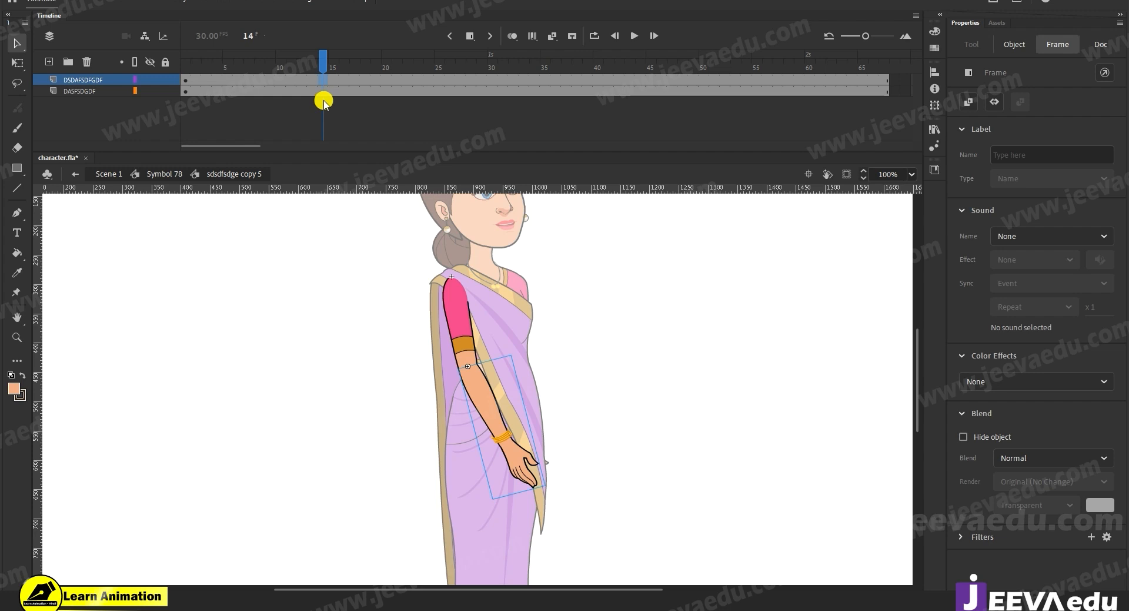
pyautogui.click(249, 81)
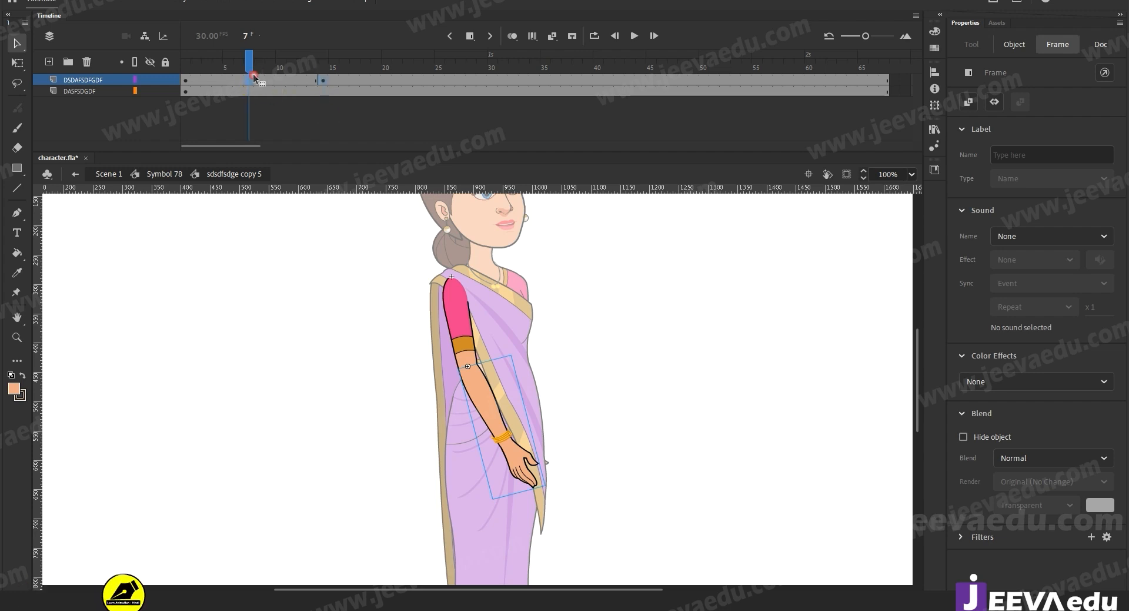
pyautogui.press('F6')
pyautogui.rightClick(269, 79)
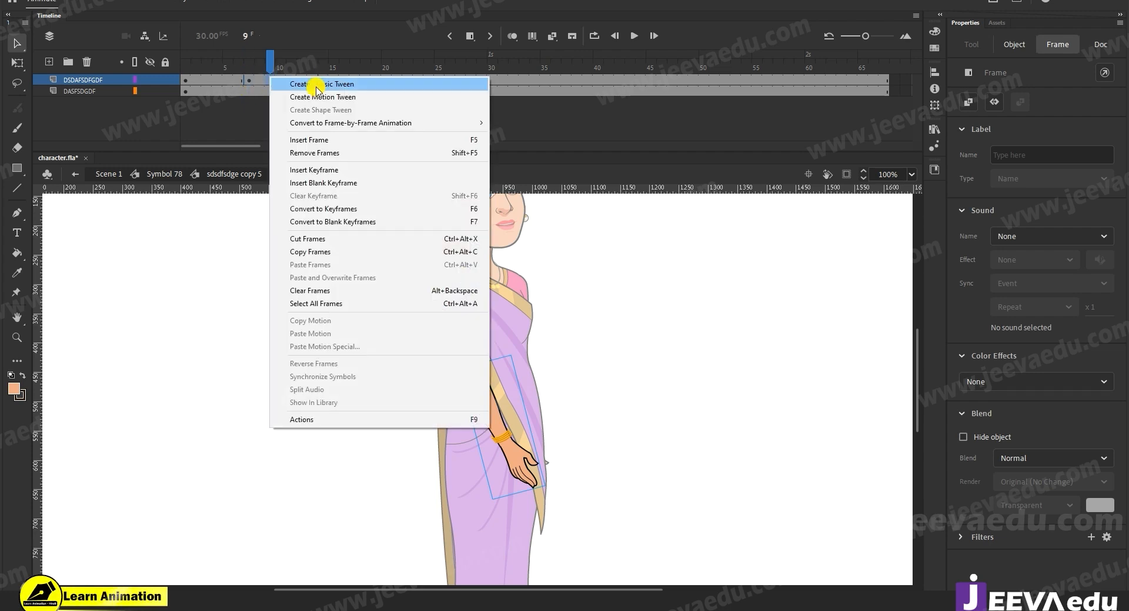
pyautogui.click(292, 81)
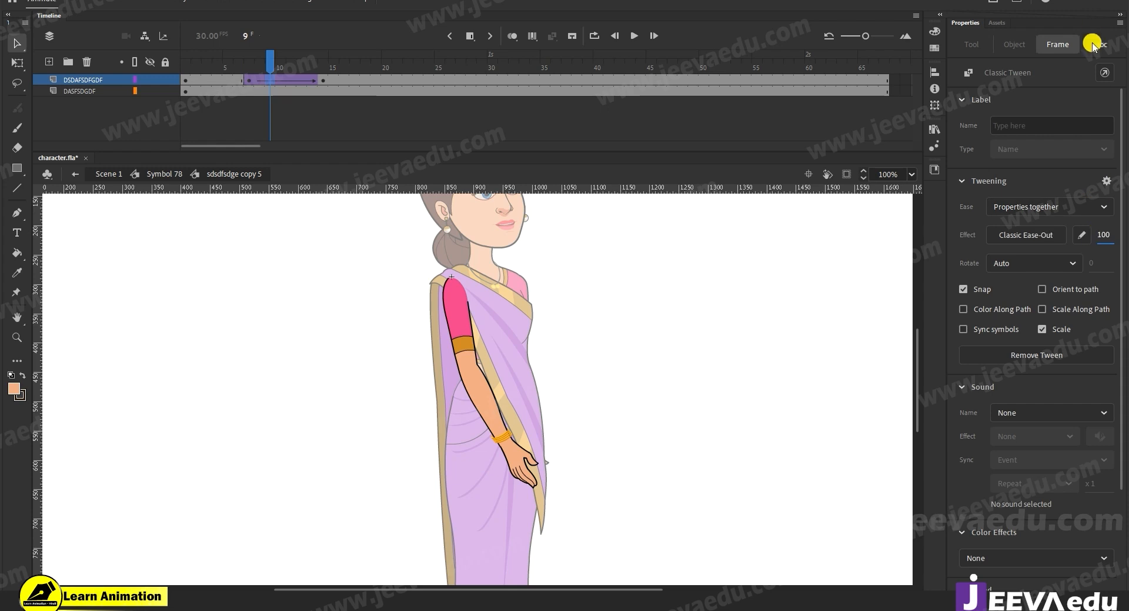
# Step: At frame 14 of the near-arm symbol, rotate the forearm up about the elbow until it reaches forward almost horizontally
pyautogui.click(330, 81)
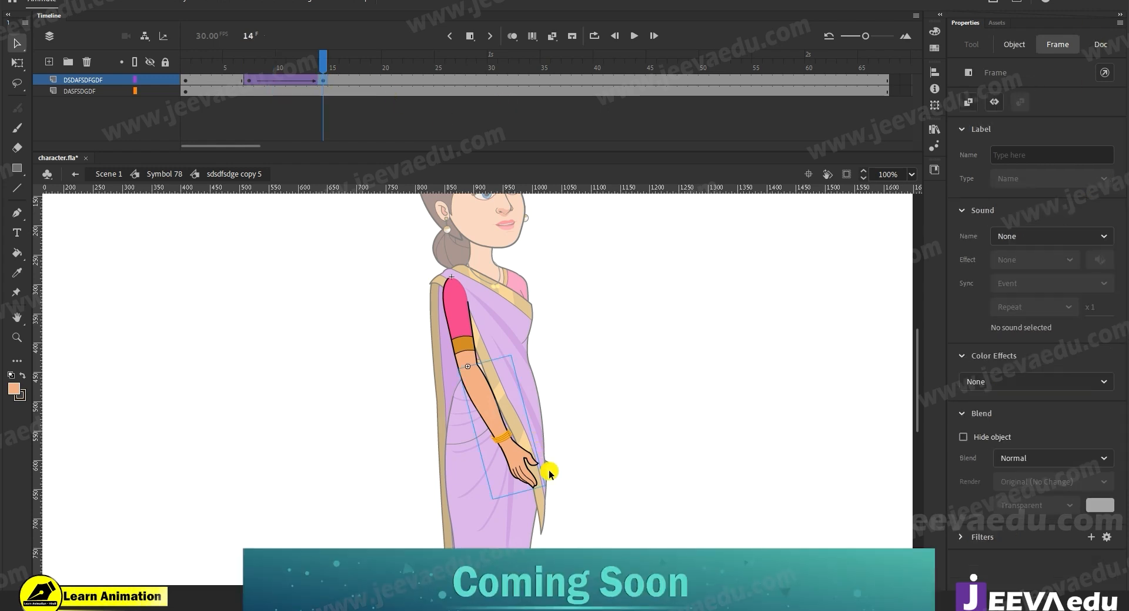
pyautogui.press('q')
pyautogui.click(549, 477)
pyautogui.moveTo(548, 477); pyautogui.dragTo(582, 396)
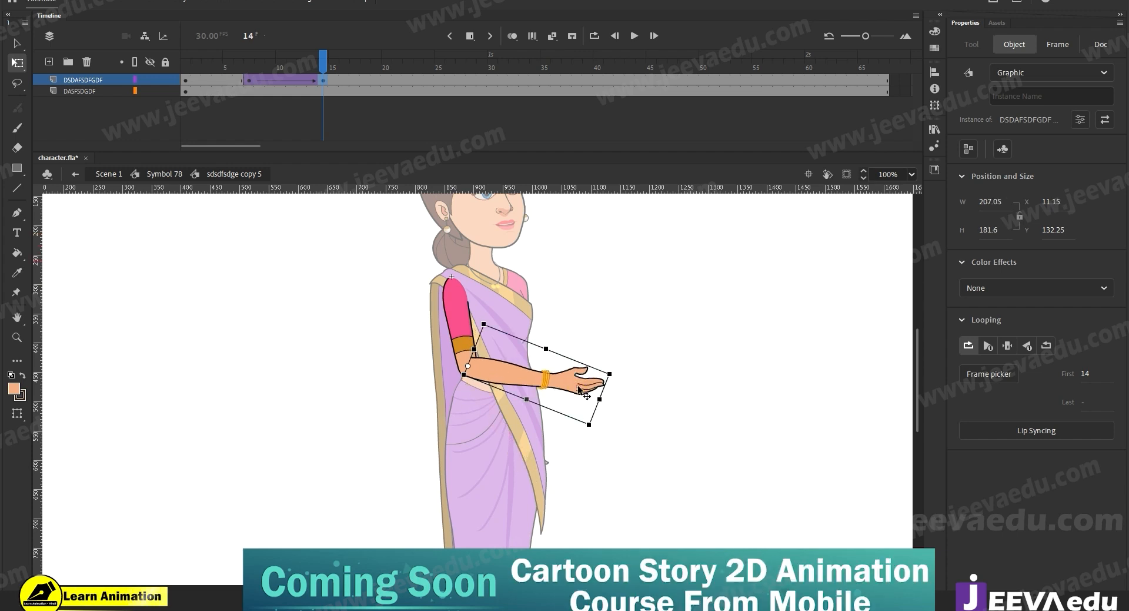
# Step: Check the hand inside the forearm symbol, return to the arm symbol and examine the forearm and bangles closely
pyautogui.doubleClick(580, 388)
pyautogui.click(582, 383)
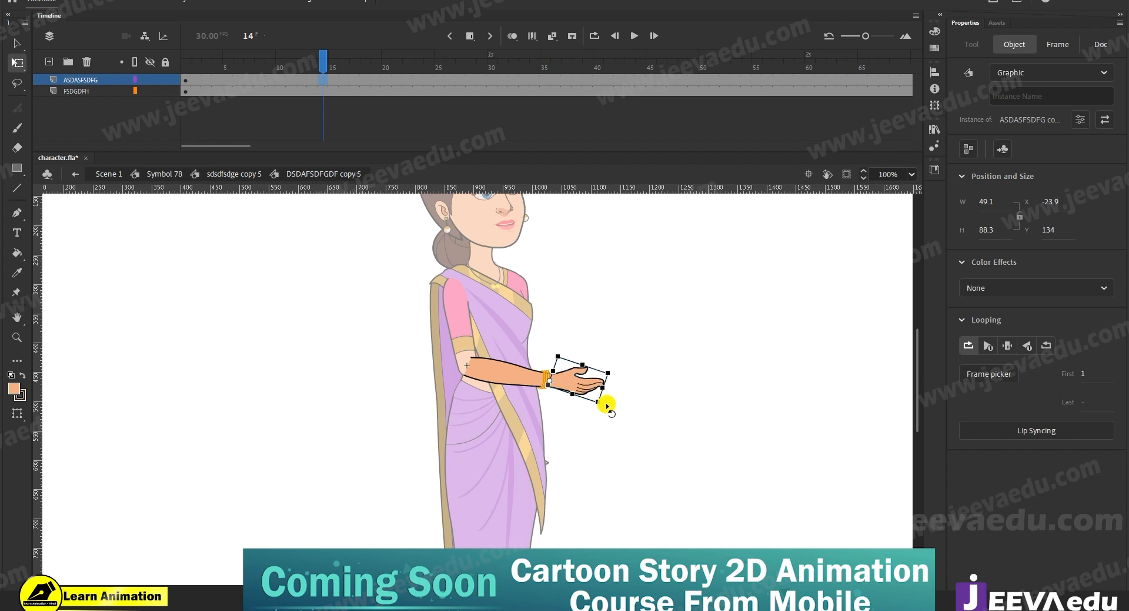
pyautogui.click(233, 176)
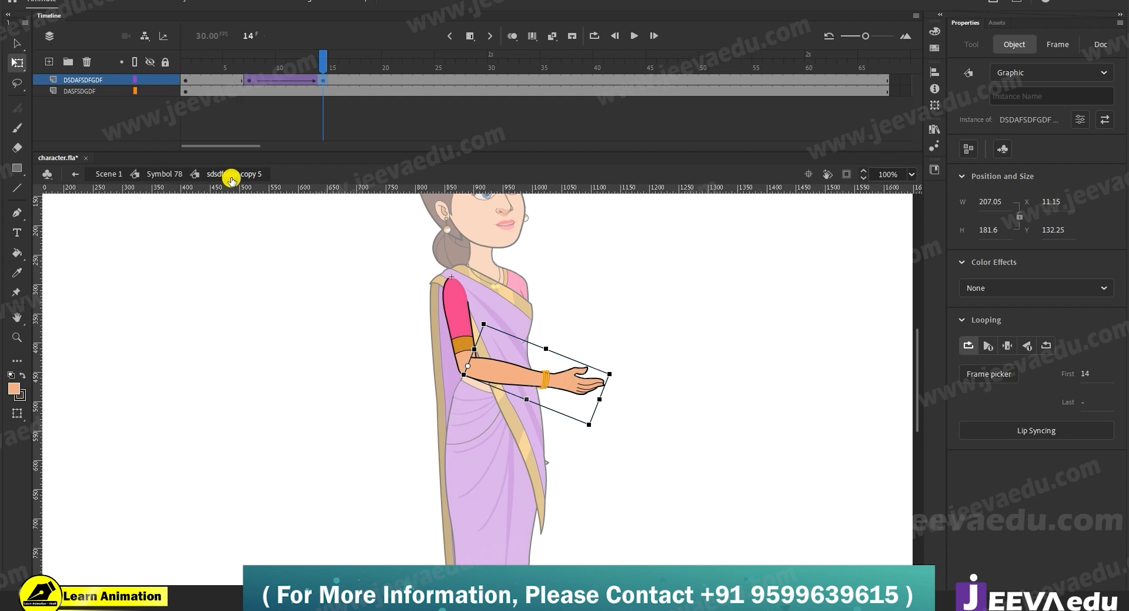
pyautogui.moveTo(325, 60)
pyautogui.mouseDown()
pyautogui.moveTo(274, 75)
pyautogui.moveTo(318, 78)
pyautogui.mouseUp()
pyautogui.press('z')
pyautogui.moveTo(462, 338); pyautogui.dragTo(668, 432)
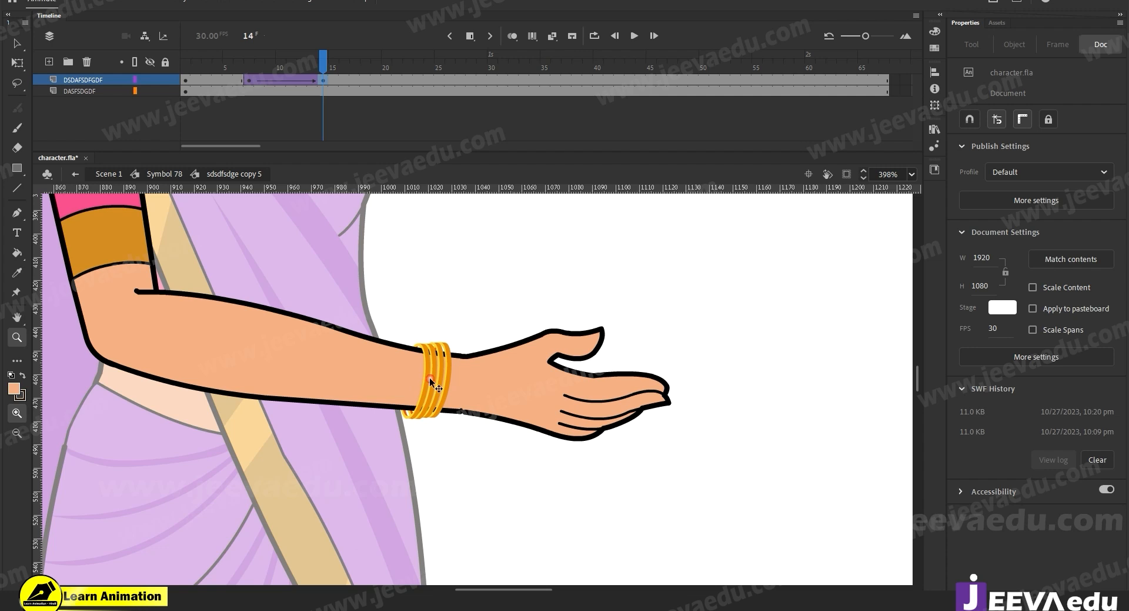
# Step: Open the forearm artwork symbol holding the bangles, extend the frames of both its layers, and return to the arm symbol
pyautogui.click(431, 383)
pyautogui.doubleClick(430, 387)
pyautogui.click(432, 384)
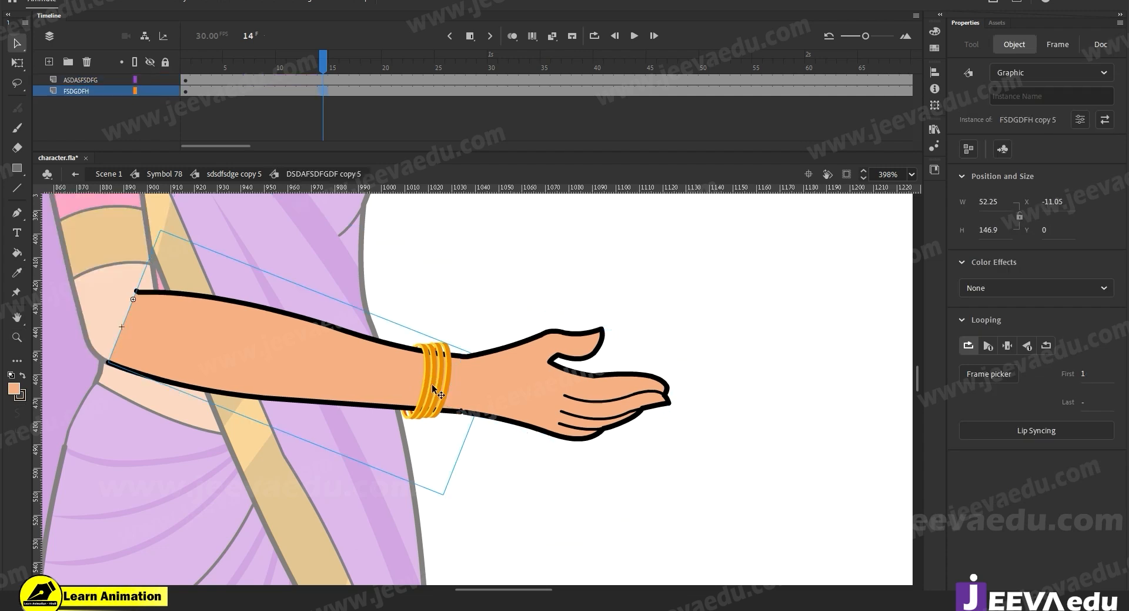
pyautogui.doubleClick(432, 384)
pyautogui.click(432, 383)
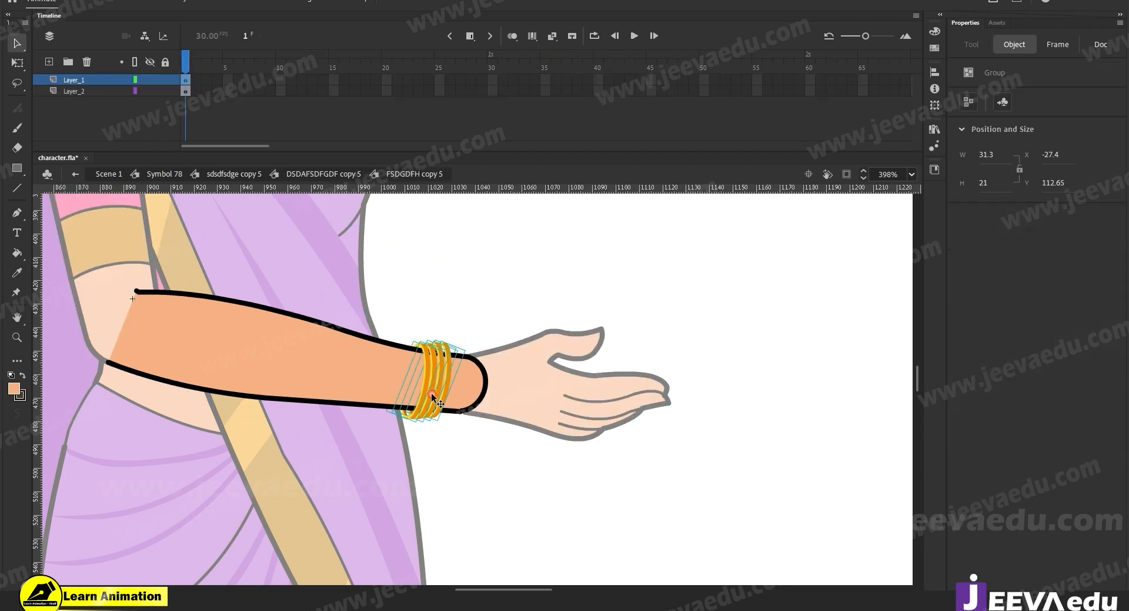
pyautogui.click(441, 299)
pyautogui.click(446, 375)
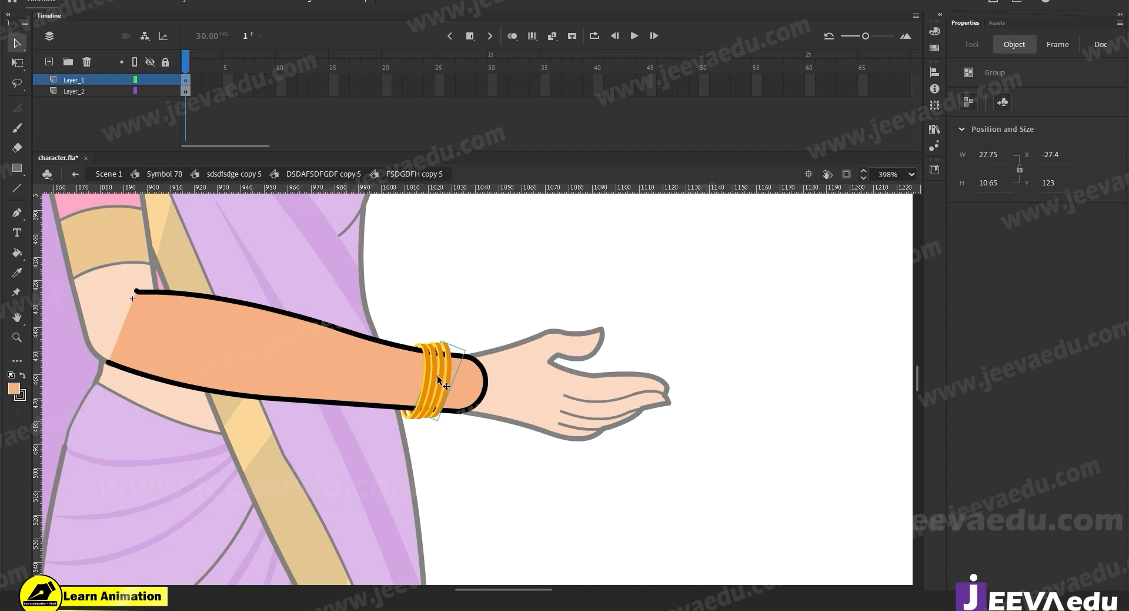
pyautogui.moveTo(260, 80); pyautogui.dragTo(467, 123)
pyautogui.click(476, 91)
pyautogui.click(436, 384)
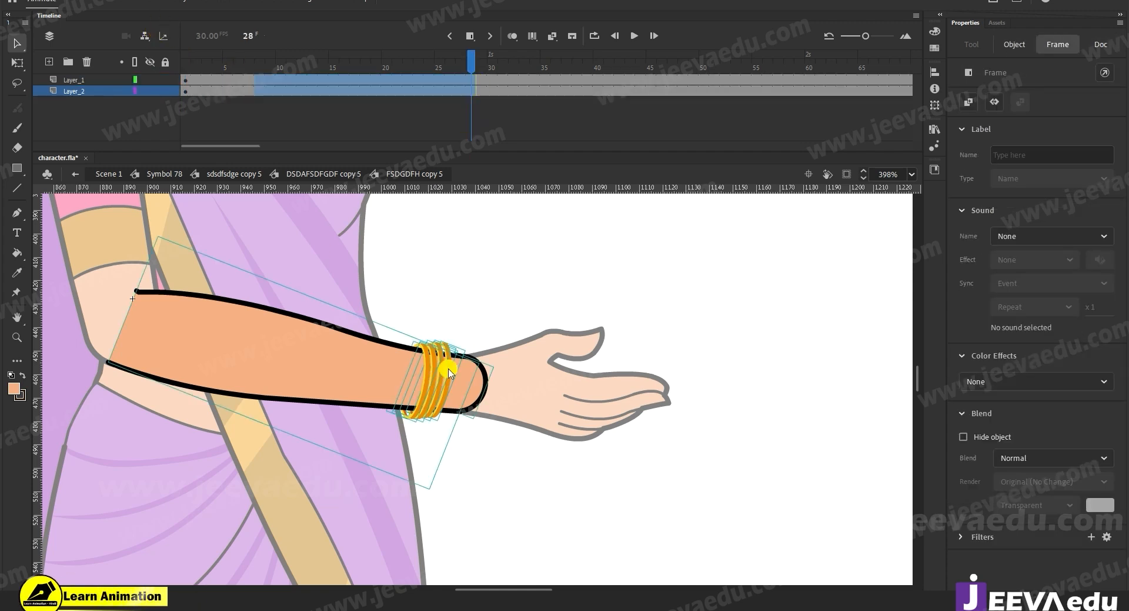
pyautogui.click(199, 174)
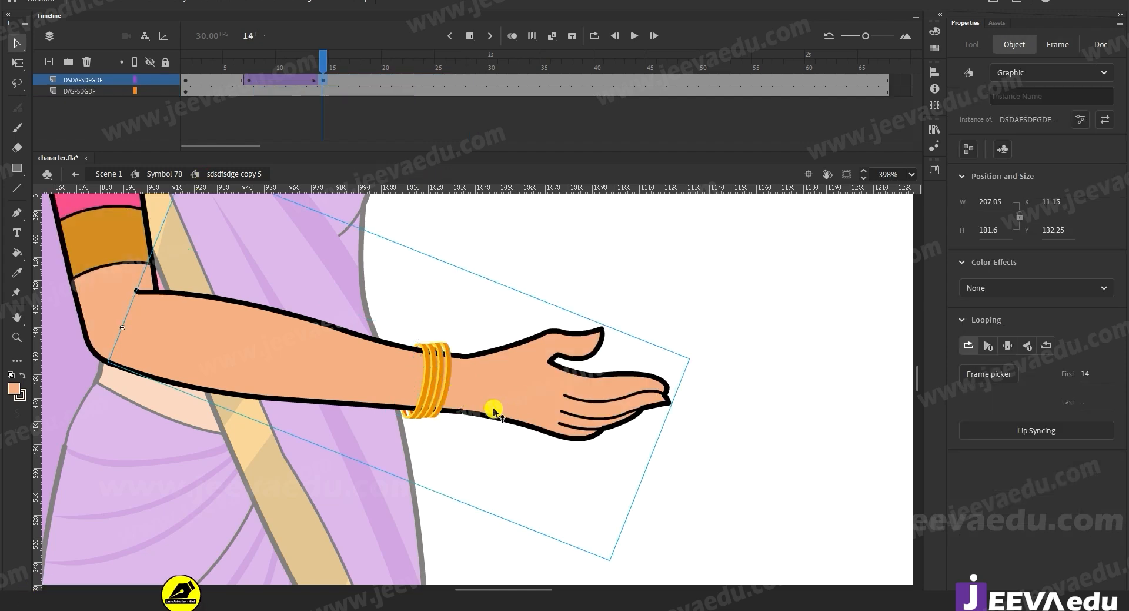
# Step: Return to Symbol 78 and play the animation from frame 7 to review the arm motion
pyautogui.press('z')
pyautogui.keyDown('alt'); pyautogui.click(422, 439); pyautogui.keyUp('alt')
pyautogui.keyDown('alt'); pyautogui.click(425, 438); pyautogui.keyUp('alt')
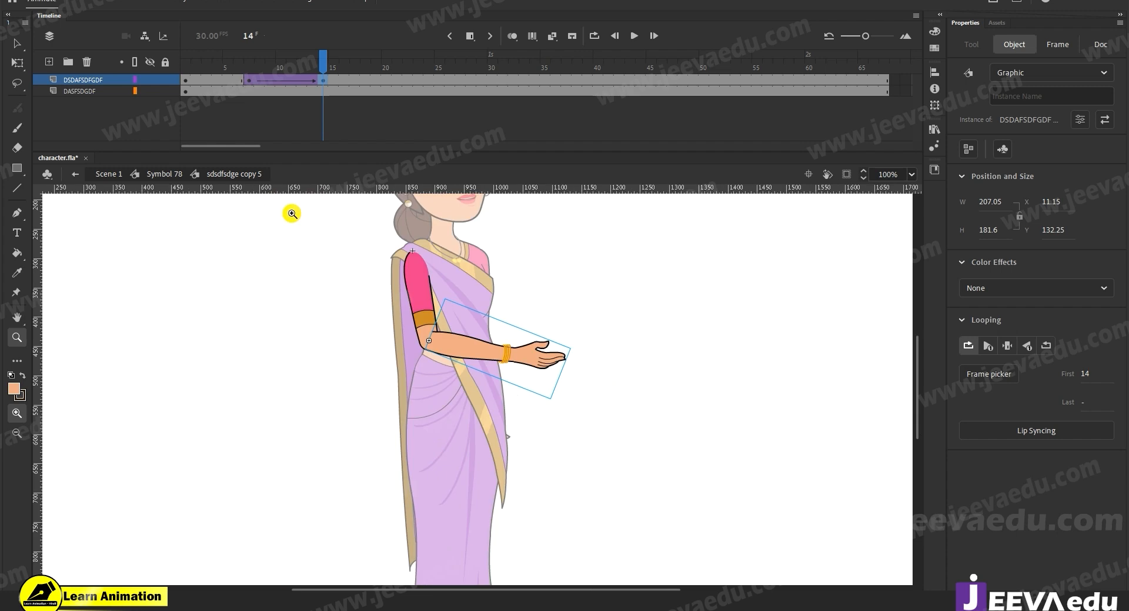
pyautogui.click(165, 174)
pyautogui.click(224, 93)
pyautogui.moveTo(223, 93); pyautogui.dragTo(245, 117)
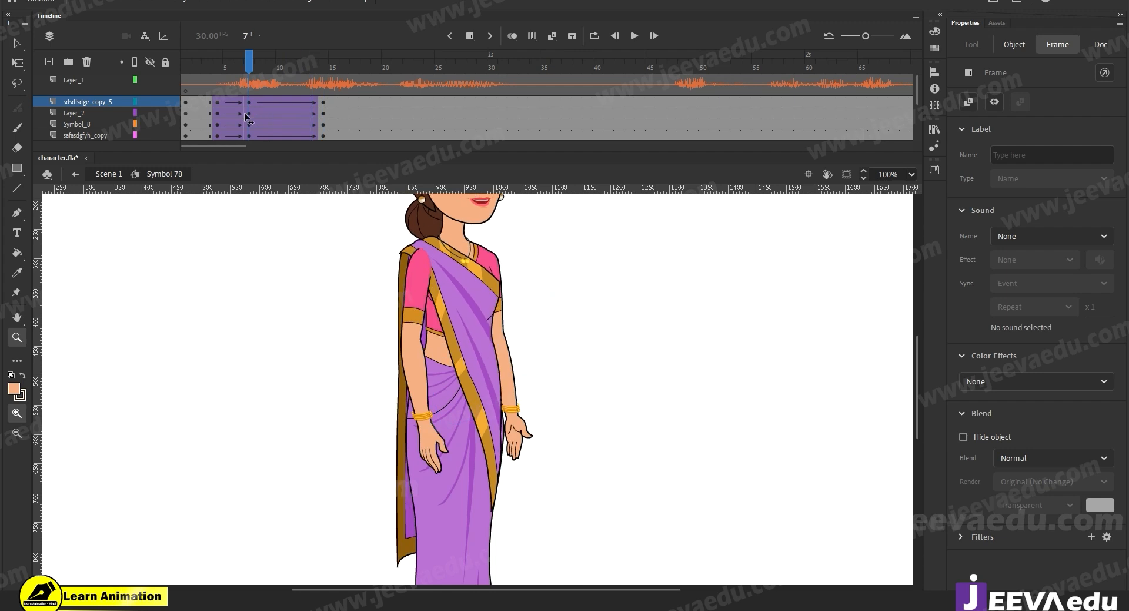
pyautogui.press('Return')
pyautogui.moveTo(376, 87)
pyautogui.mouseDown()
pyautogui.moveTo(294, 94)
pyautogui.moveTo(357, 98)
pyautogui.mouseUp()
# Step: Select the saree's front drape at frame 14, set its pivot at the near shoulder and rotate it slightly backward
pyautogui.click(323, 80)
pyautogui.click(495, 426)
pyautogui.press('v')
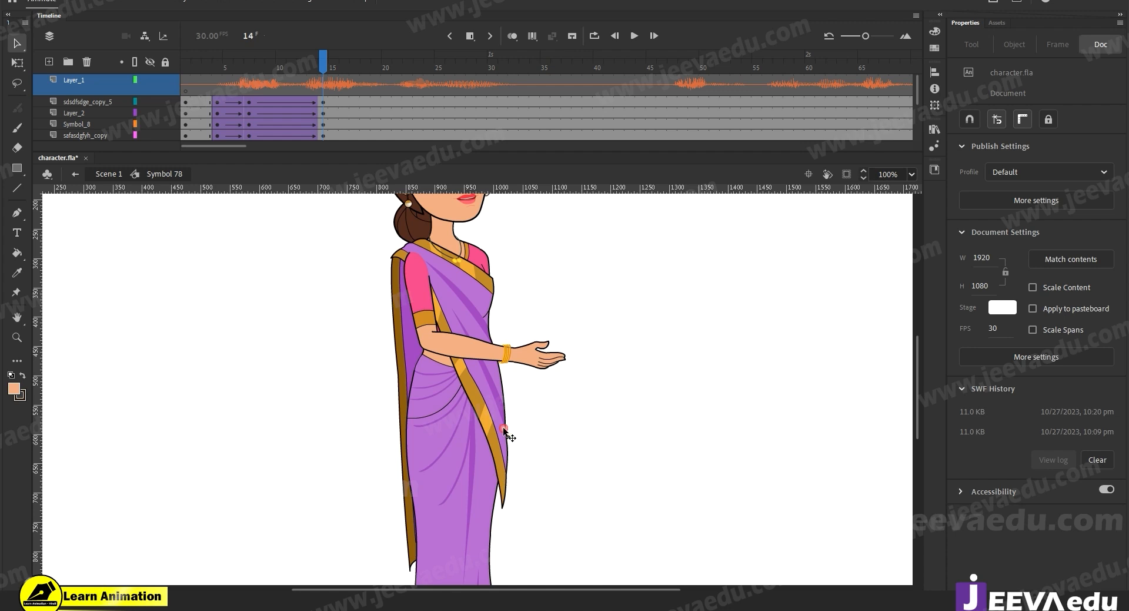
pyautogui.click(506, 497)
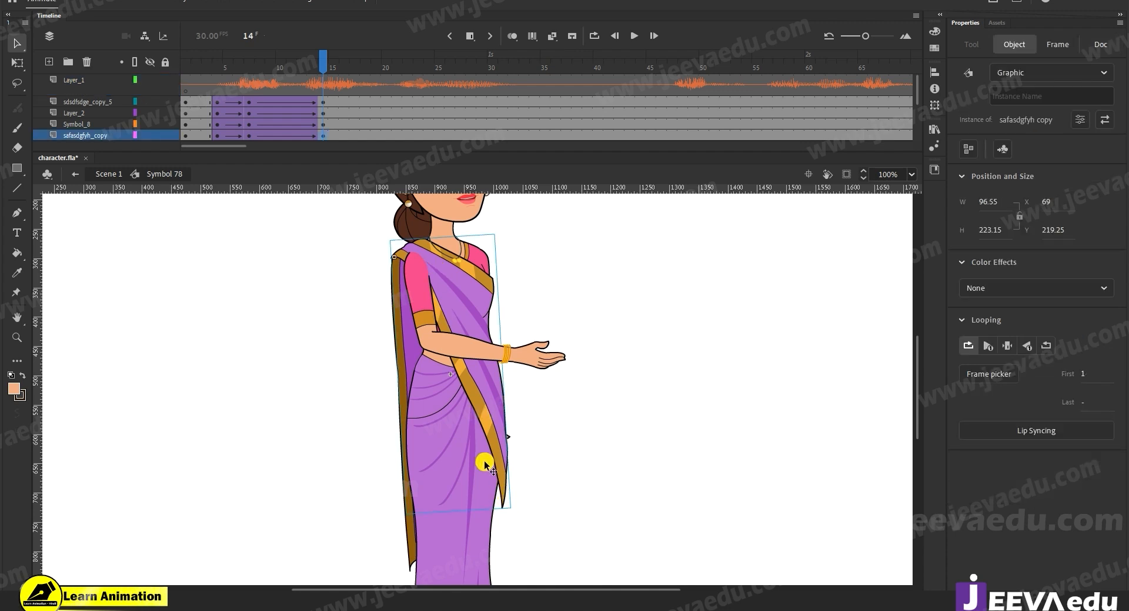
pyautogui.press('q')
pyautogui.moveTo(394, 261); pyautogui.dragTo(394, 257)
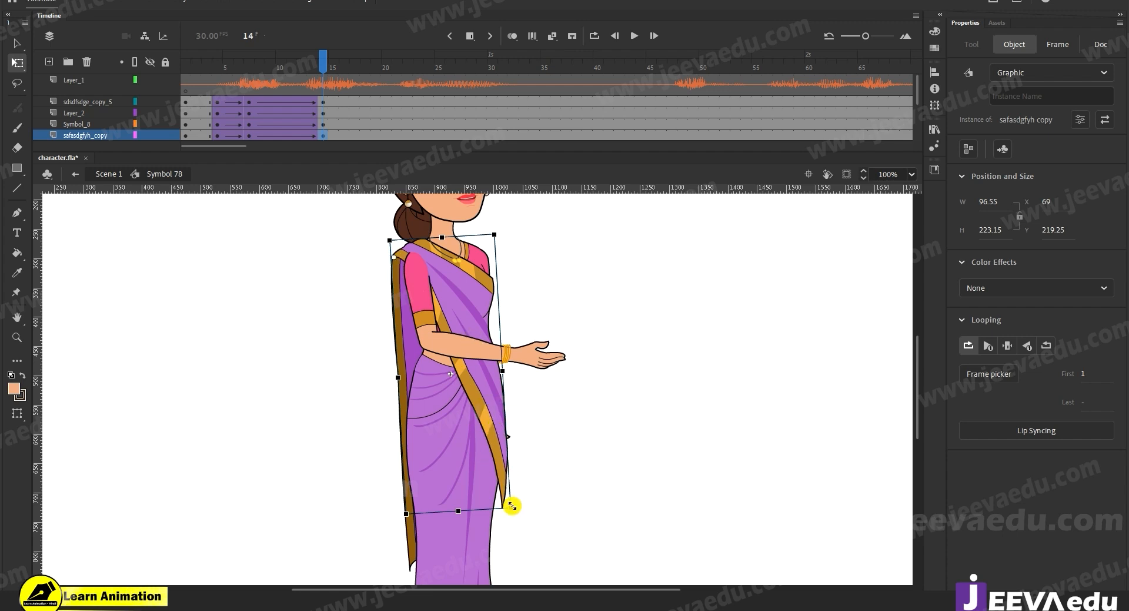
pyautogui.moveTo(521, 514); pyautogui.dragTo(512, 514)
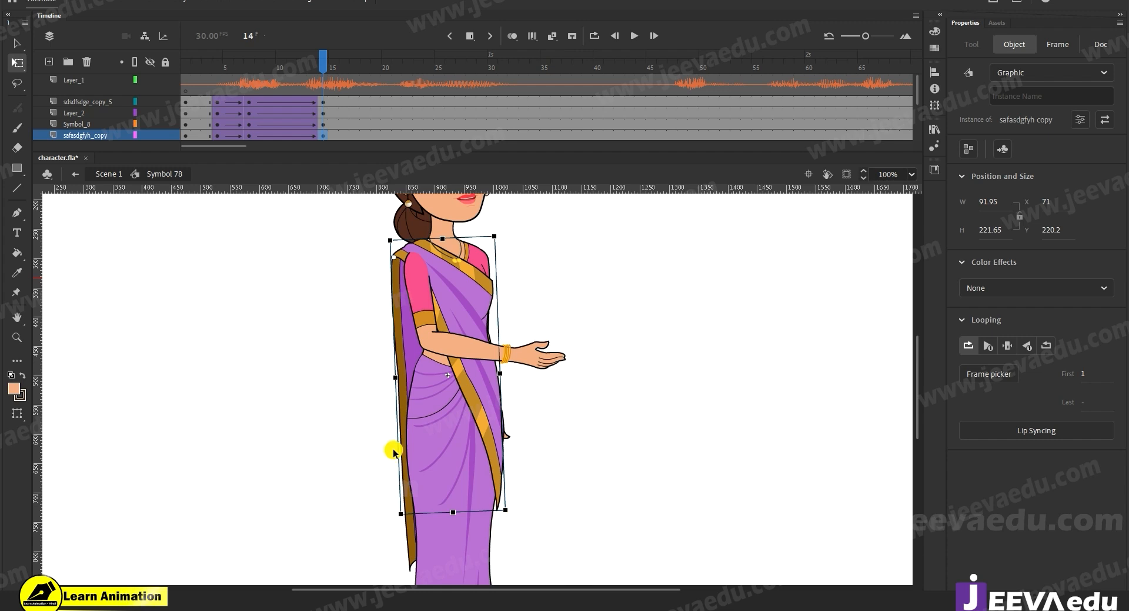
# Step: Select the saree's hanging back drape at frame 14 and rotate its lower end backward, away from the legs
pyautogui.click(410, 360)
pyautogui.scroll(-2, 410, 360)
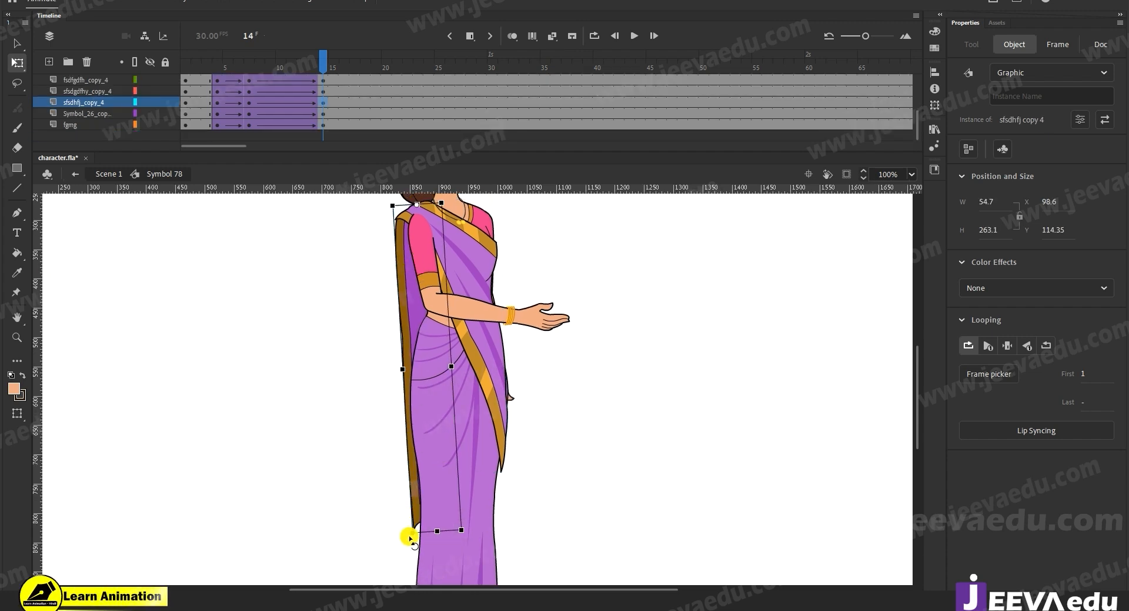
pyautogui.moveTo(415, 544); pyautogui.dragTo(391, 530)
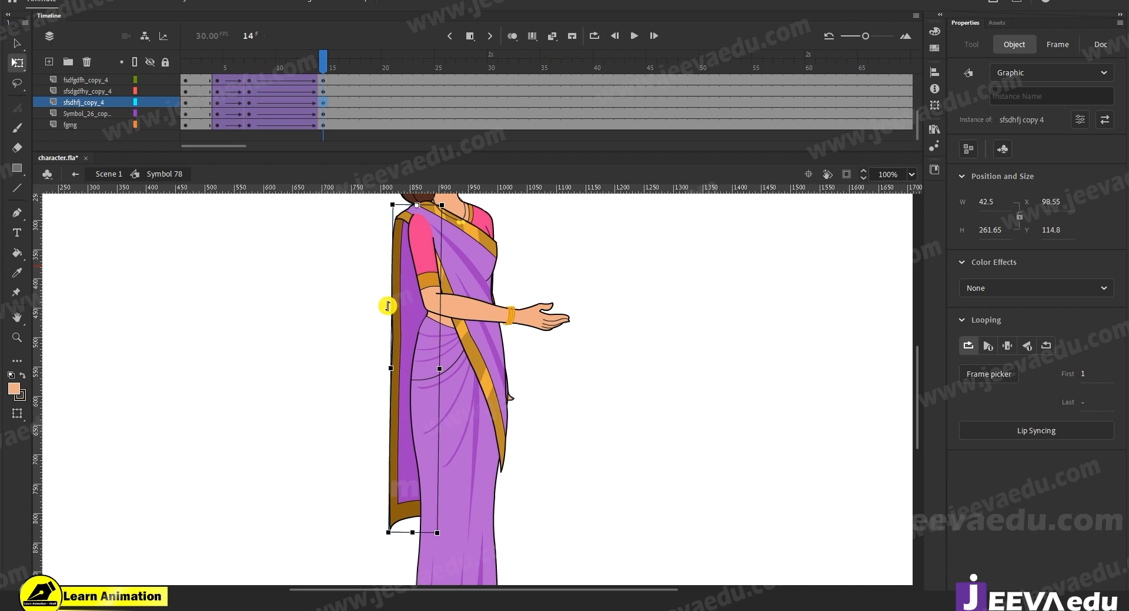
pyautogui.moveTo(308, 60); pyautogui.dragTo(219, 90)
pyautogui.click(324, 102)
pyautogui.click(334, 103)
pyautogui.click(325, 101)
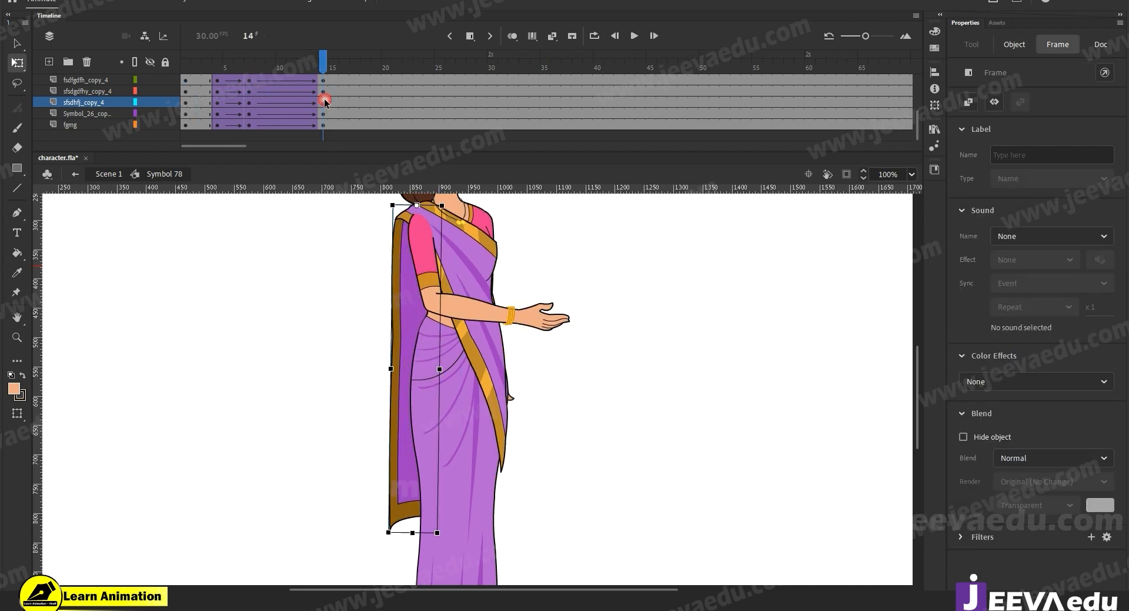
# Step: Review the whole figure's motion by scrubbing back from frame 14 and playing the animation from the start
pyautogui.click(469, 433)
pyautogui.press('z')
pyautogui.keyDown('alt'); pyautogui.click(468, 426); pyautogui.keyUp('alt')
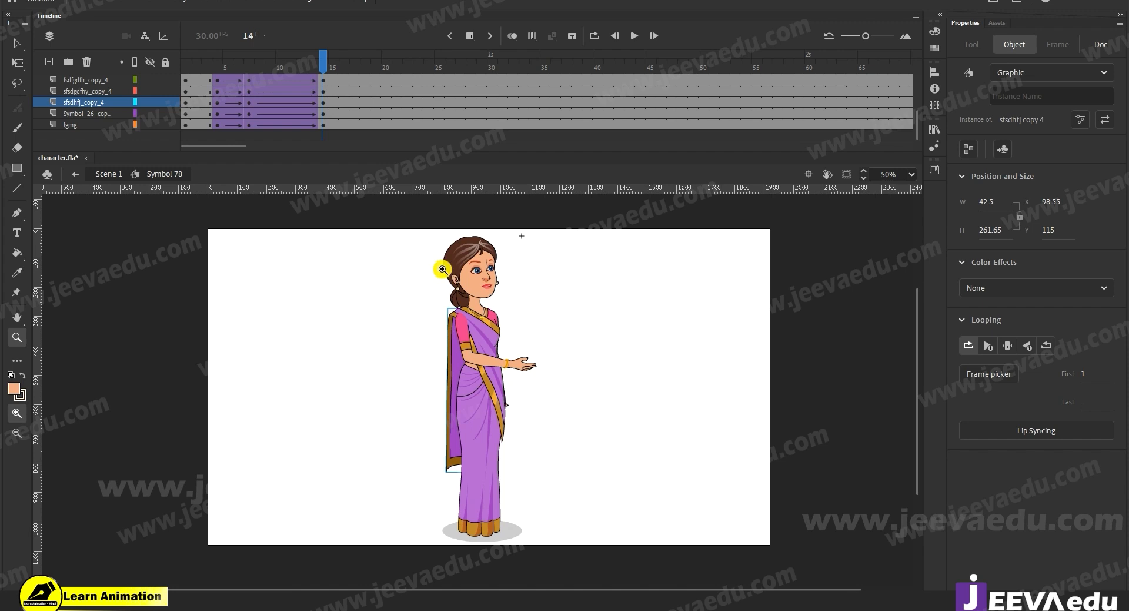
pyautogui.moveTo(323, 56); pyautogui.dragTo(214, 59)
pyautogui.scroll(3, 282, 53)
pyautogui.click(187, 101)
pyautogui.press('Return')
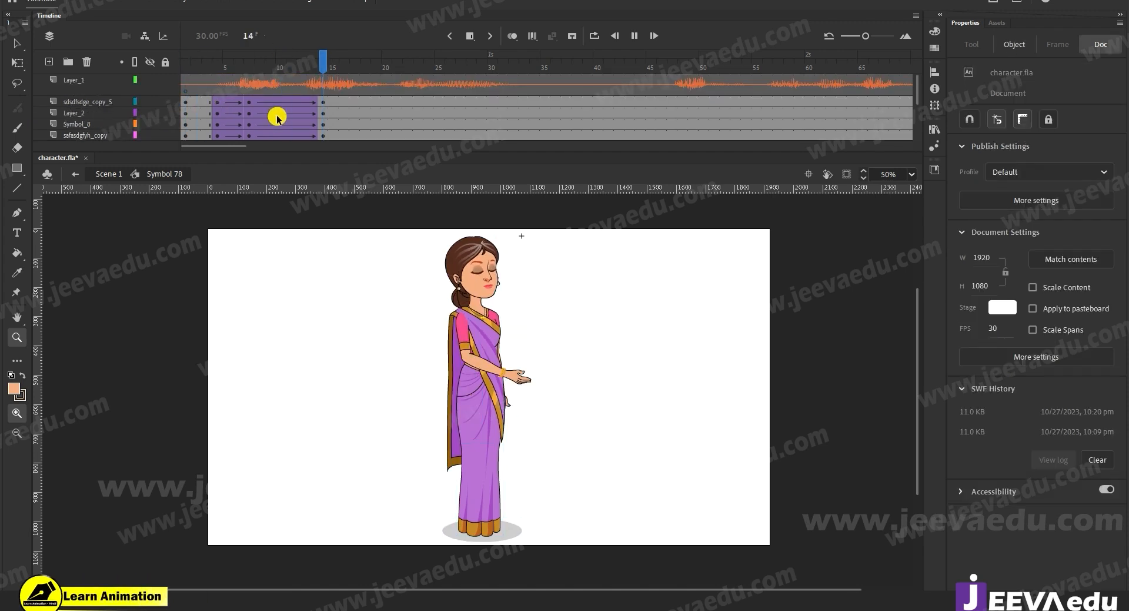
# Step: Go to frame 15 and examine the character's neck, shoulders and near arm up close
pyautogui.moveTo(310, 82); pyautogui.dragTo(335, 95)
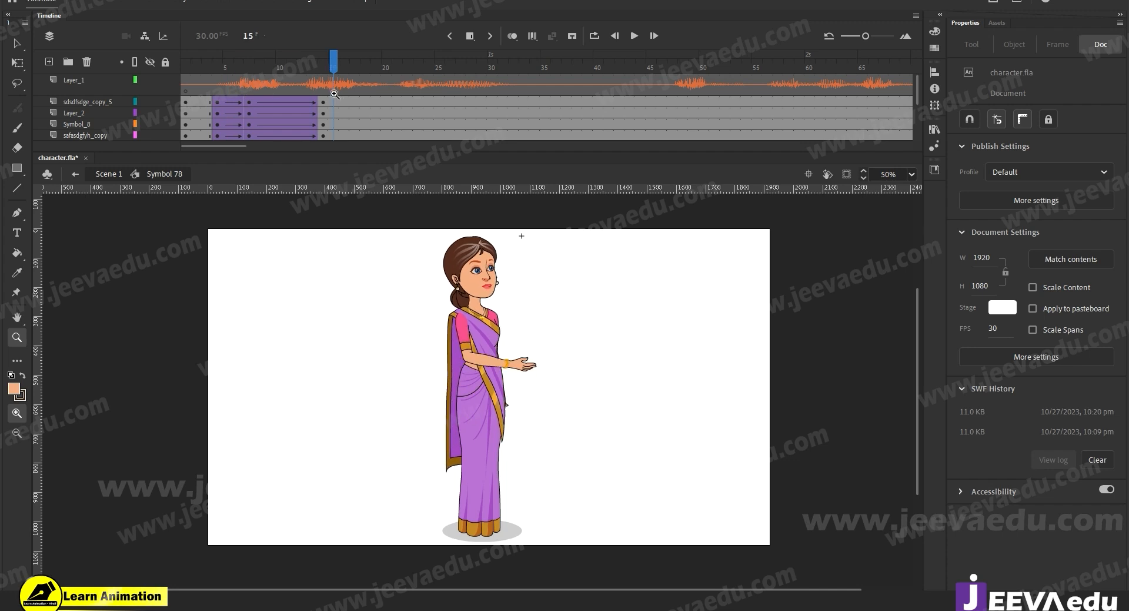
pyautogui.click(498, 377)
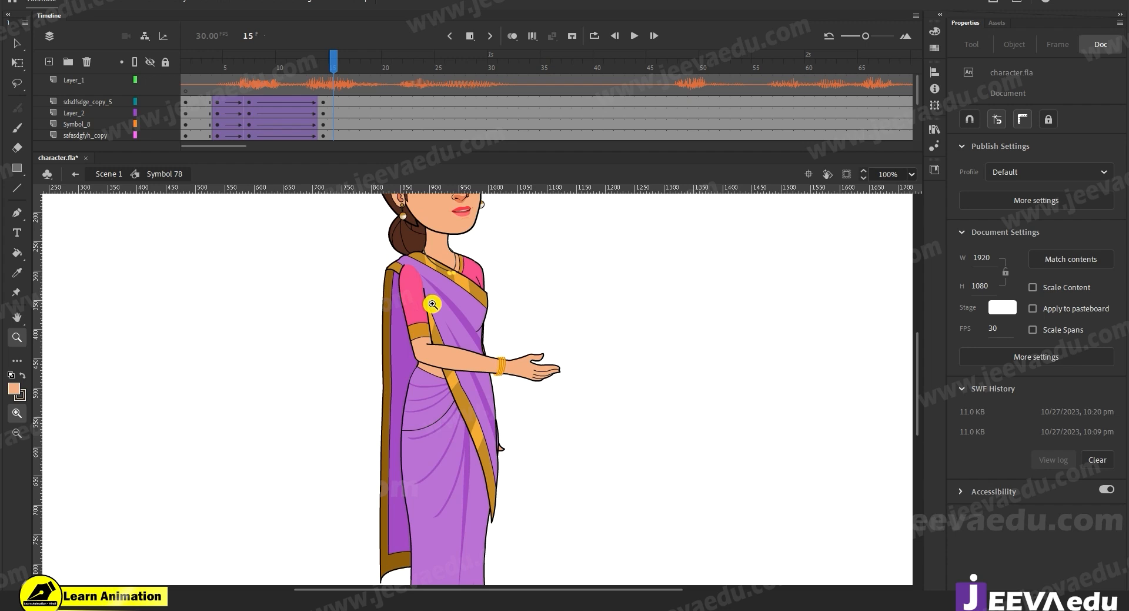
pyautogui.click(444, 300)
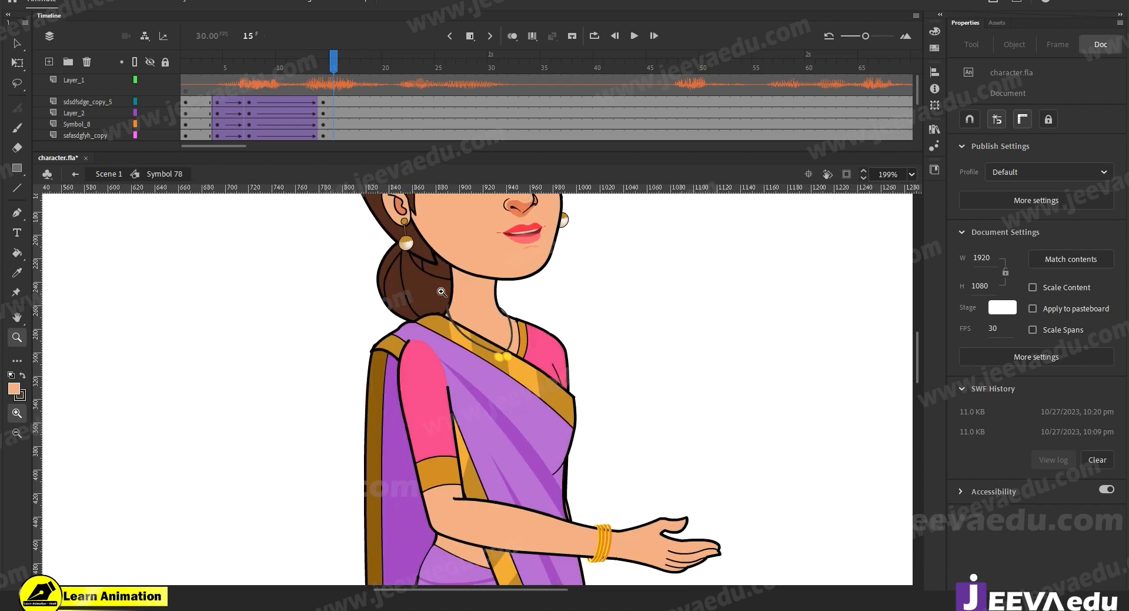
# Step: Skew the neck symbol slightly at frame 14, shifting its lower edge with the necklace toward the character's back
pyautogui.moveTo(314, 57); pyautogui.dragTo(322, 84)
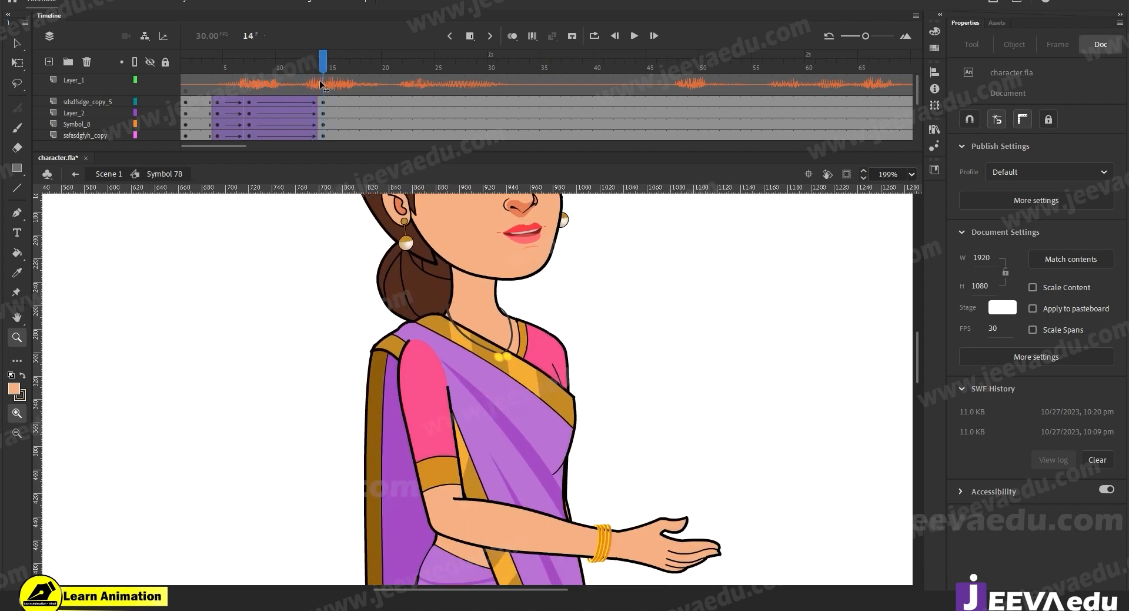
pyautogui.press('v')
pyautogui.click(506, 349)
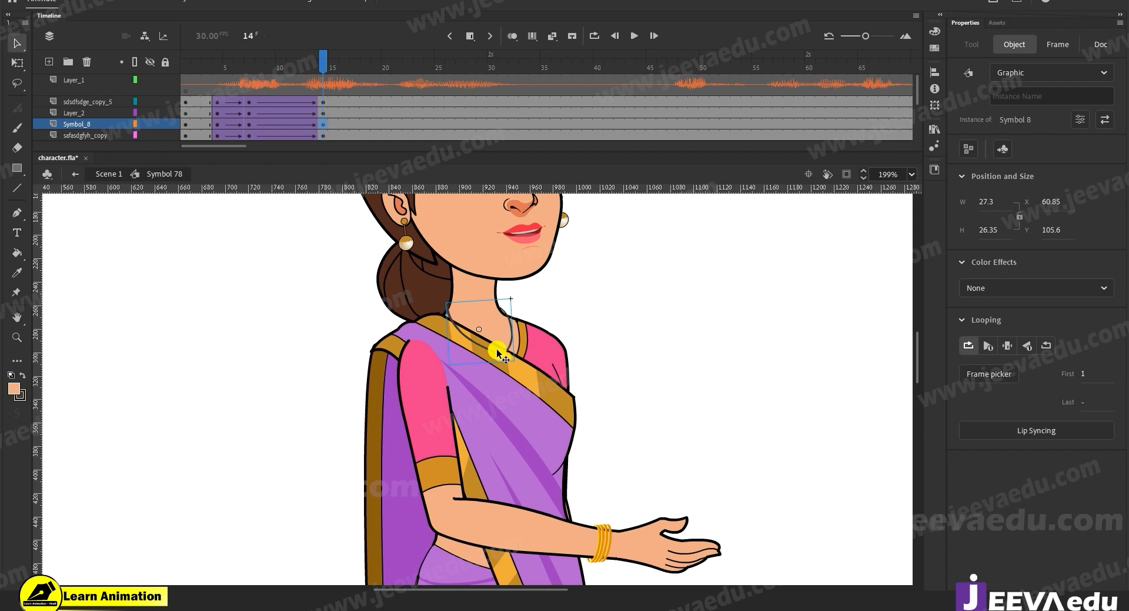
pyautogui.press('q')
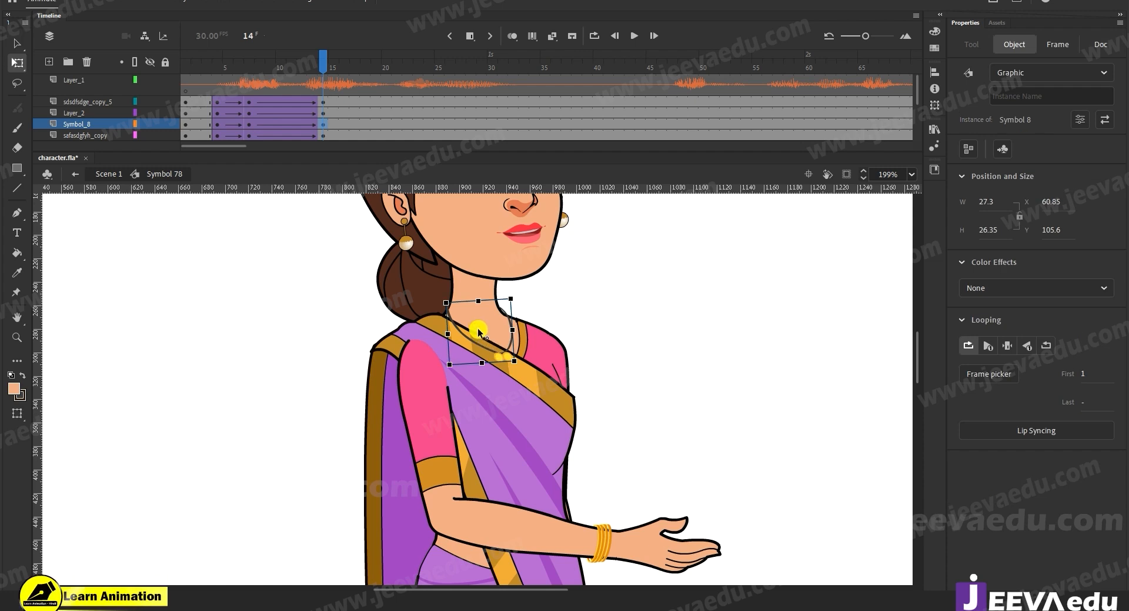
pyautogui.moveTo(499, 360); pyautogui.dragTo(497, 361)
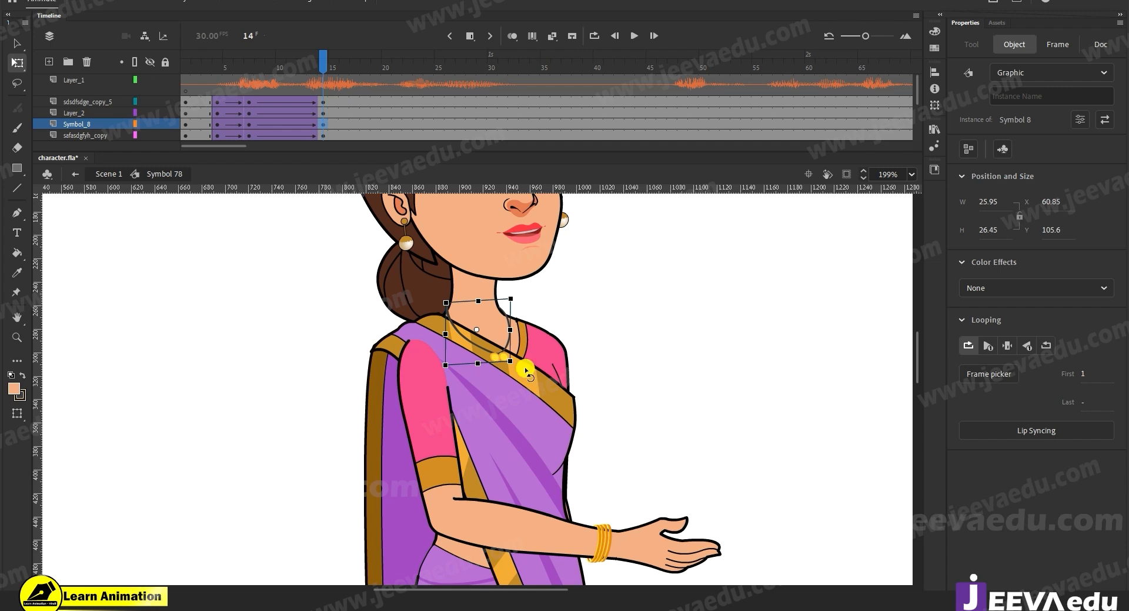
pyautogui.hotkey('ctrl', 'z')
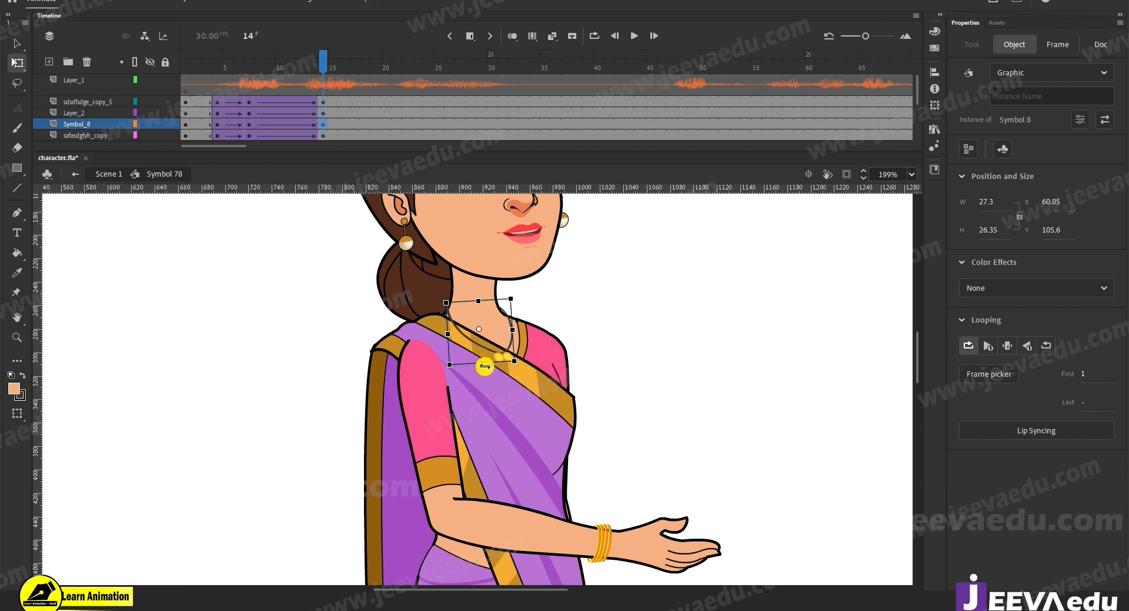
pyautogui.moveTo(499, 362); pyautogui.dragTo(494, 362)
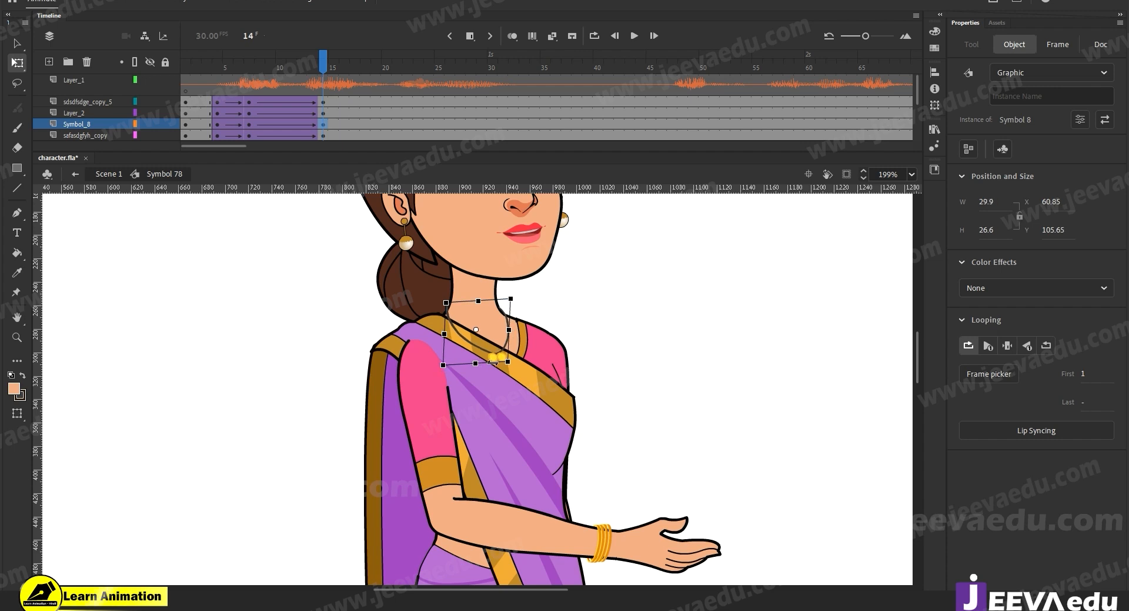
pyautogui.moveTo(314, 59); pyautogui.dragTo(323, 83)
pyautogui.click(476, 320)
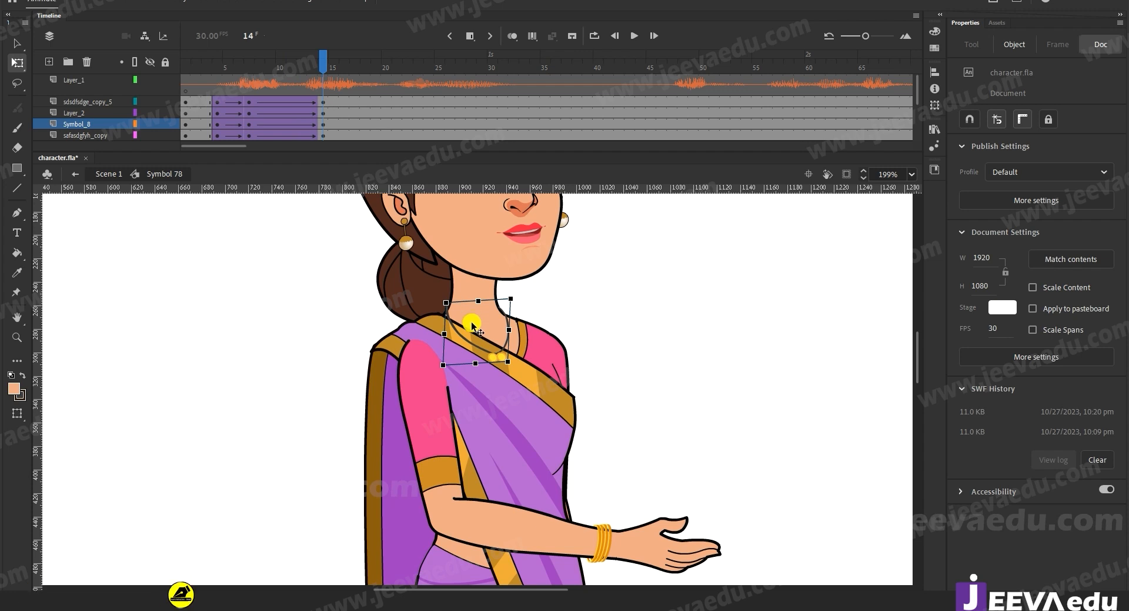
pyautogui.click(464, 353)
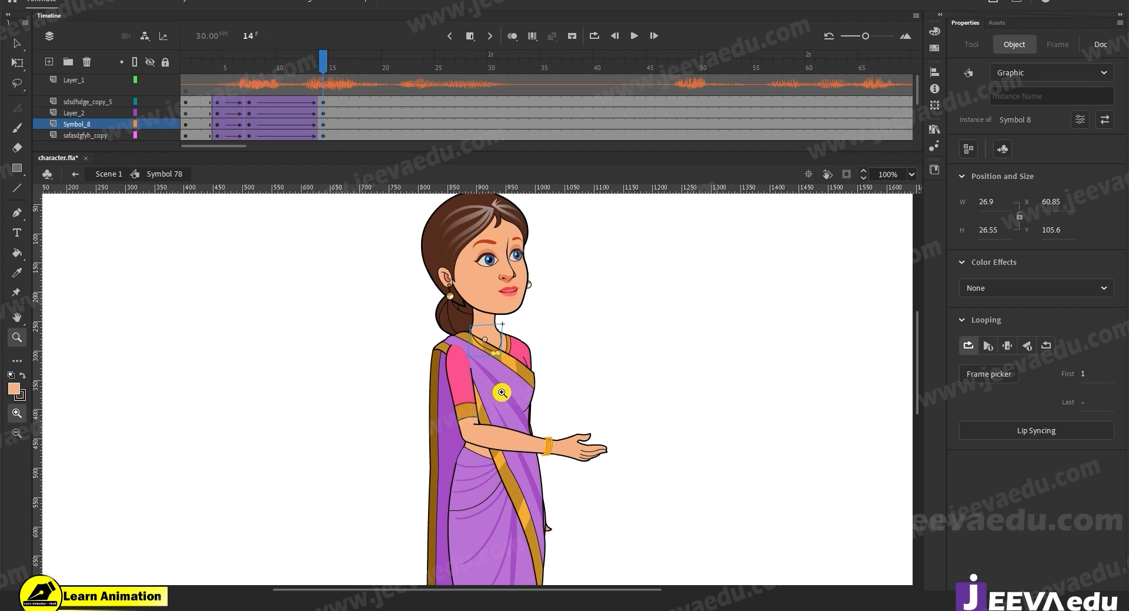
# Step: Play the gesture animation from the first frame to check the motion up to frame 14
pyautogui.moveTo(318, 55); pyautogui.dragTo(186, 91)
pyautogui.press('Return')
pyautogui.press('Return')
pyautogui.moveTo(324, 66); pyautogui.dragTo(327, 107)
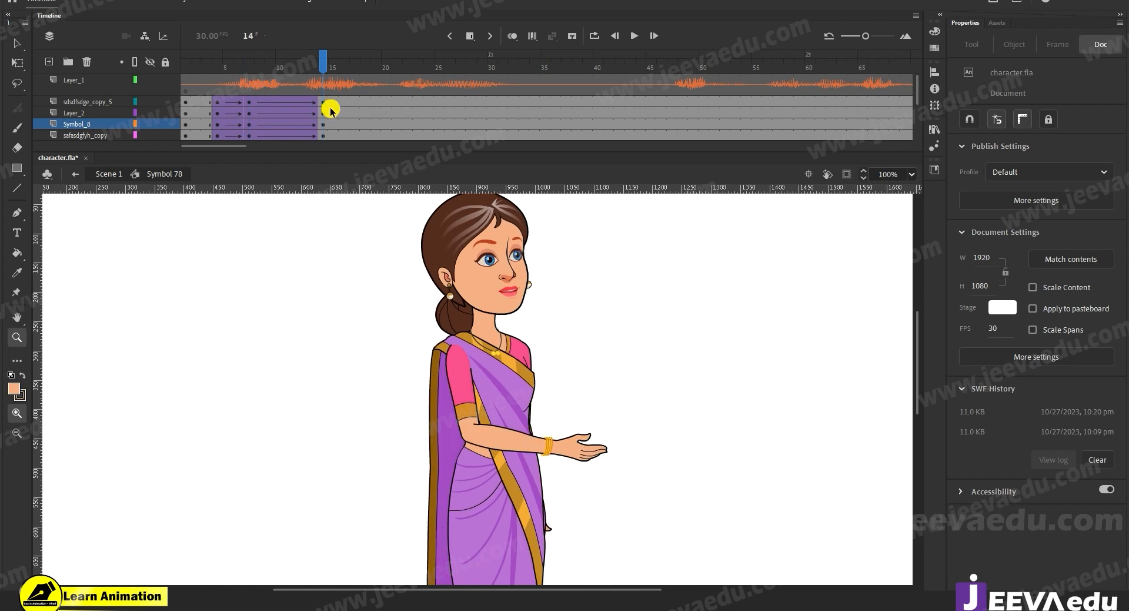
# Step: Insert keyframes at frame 17 on all the character's body layers
pyautogui.moveTo(330, 110); pyautogui.dragTo(355, 104)
pyautogui.scroll(-1, 356, 141)
pyautogui.scroll(-3, 355, 141)
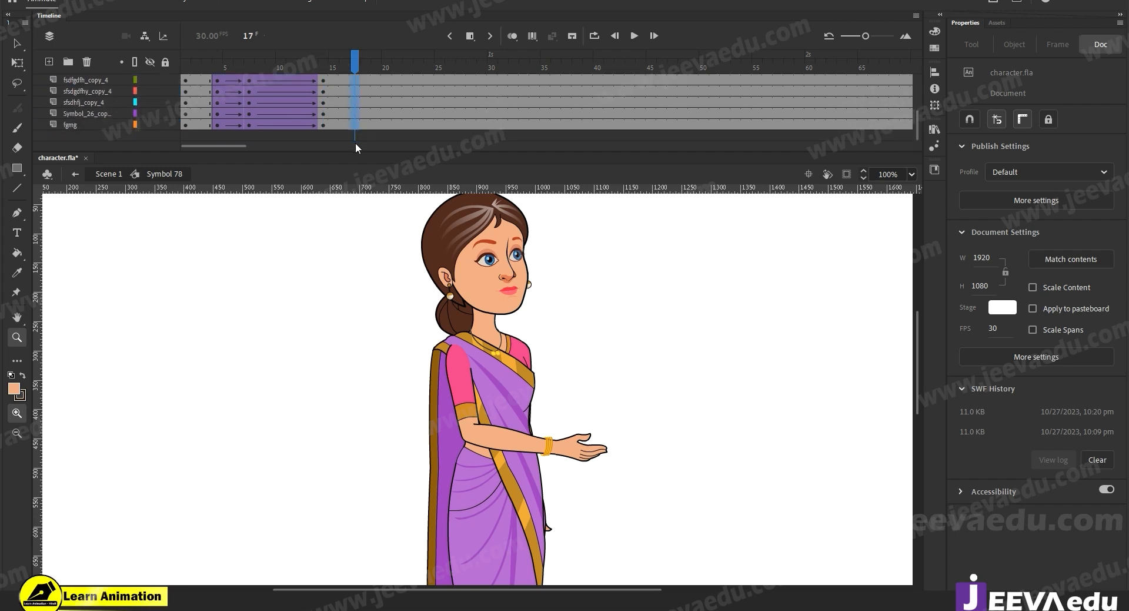
pyautogui.click(355, 125)
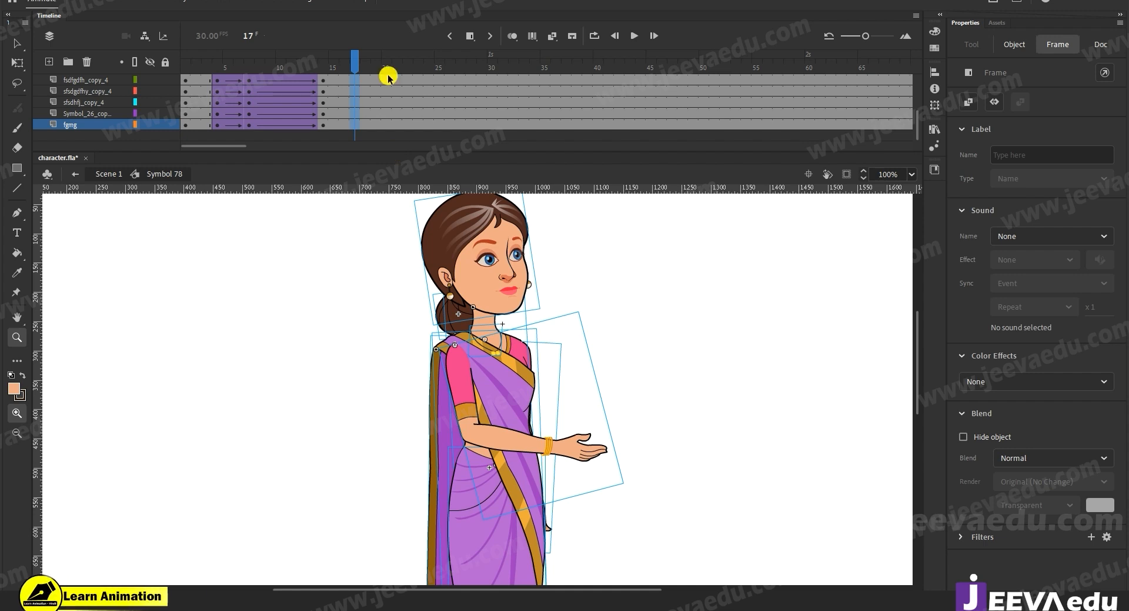
pyautogui.scroll(5, 363, 83)
# Step: Create classic tweens between frames 14 and 17 on all the body layers
pyautogui.moveTo(345, 102); pyautogui.dragTo(334, 153)
pyautogui.rightClick(334, 100)
pyautogui.click(380, 109)
pyautogui.scroll(5, 345, 82)
pyautogui.moveTo(341, 63)
pyautogui.mouseDown()
pyautogui.moveTo(347, 86)
pyautogui.moveTo(289, 85)
pyautogui.moveTo(334, 55)
pyautogui.moveTo(355, 59)
pyautogui.mouseUp()
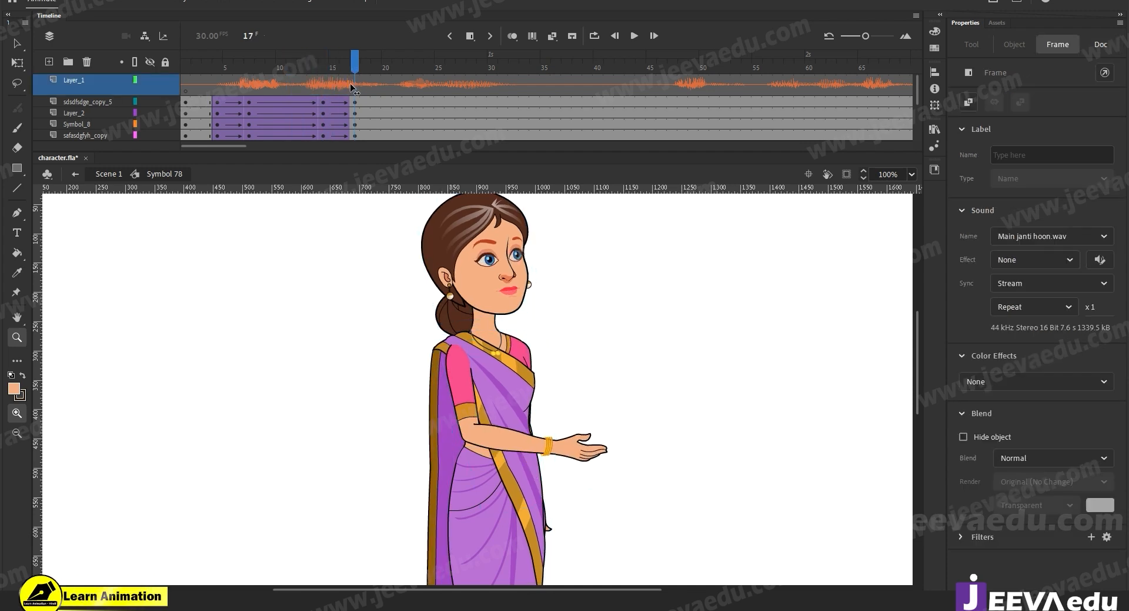
# Step: Rotate all the upper-body parts slightly clockwise around the waist at frame 17, and scrub through the frames to check the motion
pyautogui.press('v')
pyautogui.moveTo(386, 226); pyautogui.dragTo(584, 389)
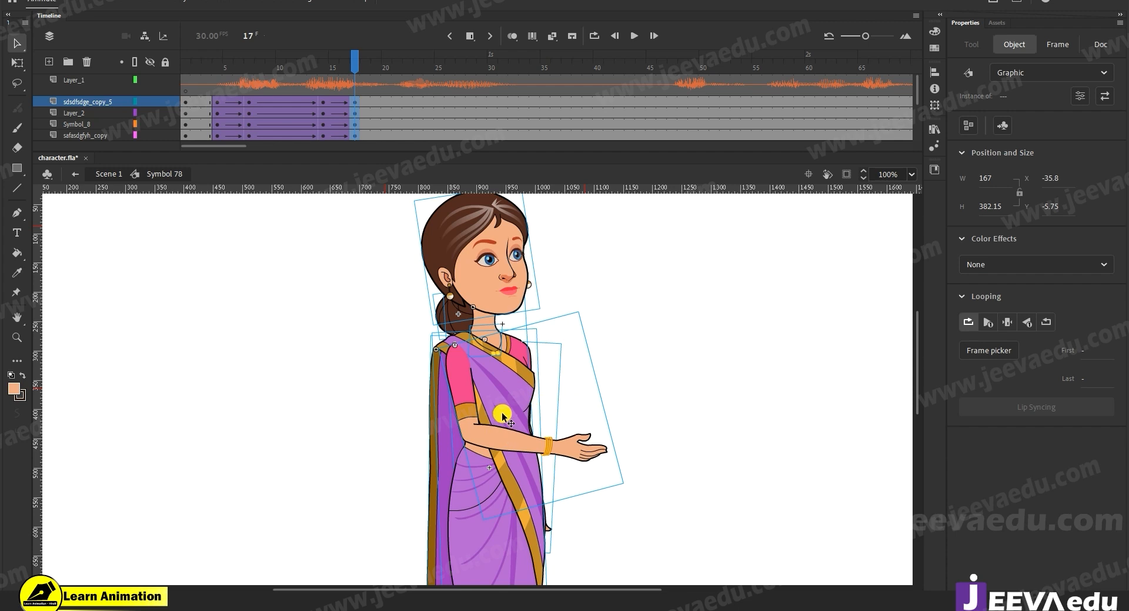
pyautogui.press('q')
pyautogui.moveTo(519, 424); pyautogui.dragTo(493, 464)
pyautogui.moveTo(550, 377); pyautogui.dragTo(534, 419)
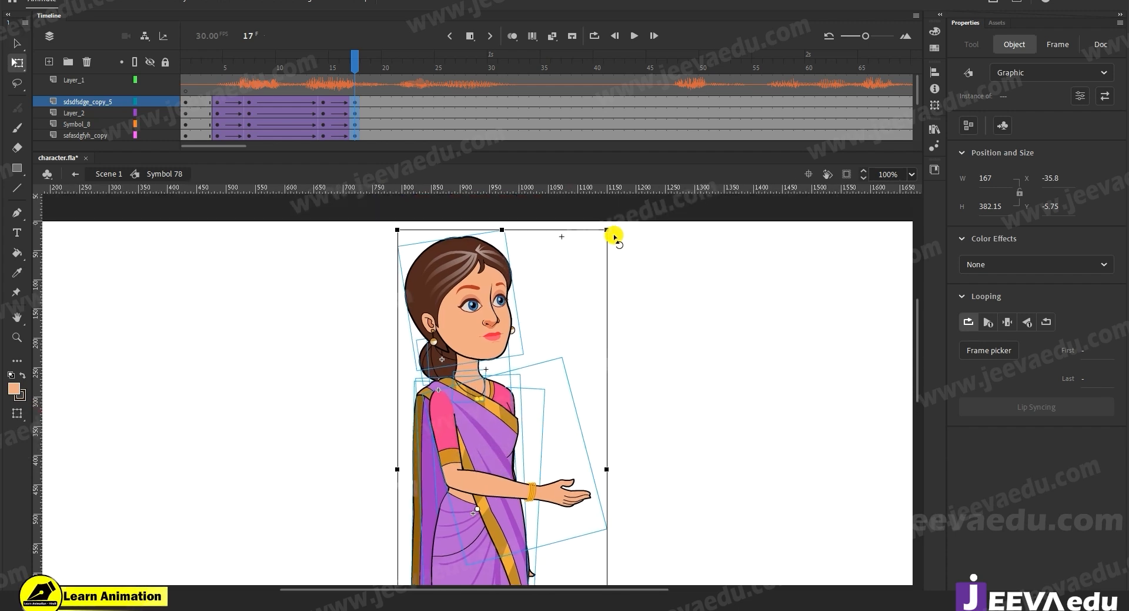
pyautogui.moveTo(628, 323); pyautogui.dragTo(600, 309)
pyautogui.moveTo(584, 211); pyautogui.dragTo(589, 216)
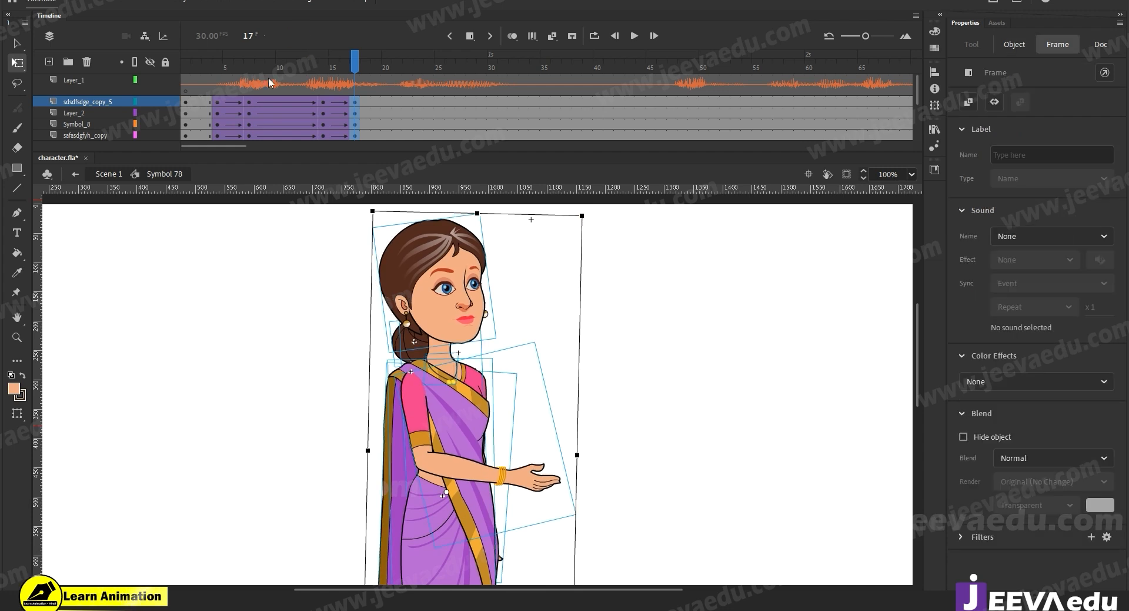
pyautogui.click(246, 87)
pyautogui.moveTo(252, 91); pyautogui.dragTo(359, 74)
# Step: Rotate the hanging saree drape, the extended arm and the rear arm slightly at frame 17 to follow the body's lean
pyautogui.moveTo(523, 433); pyautogui.dragTo(527, 305)
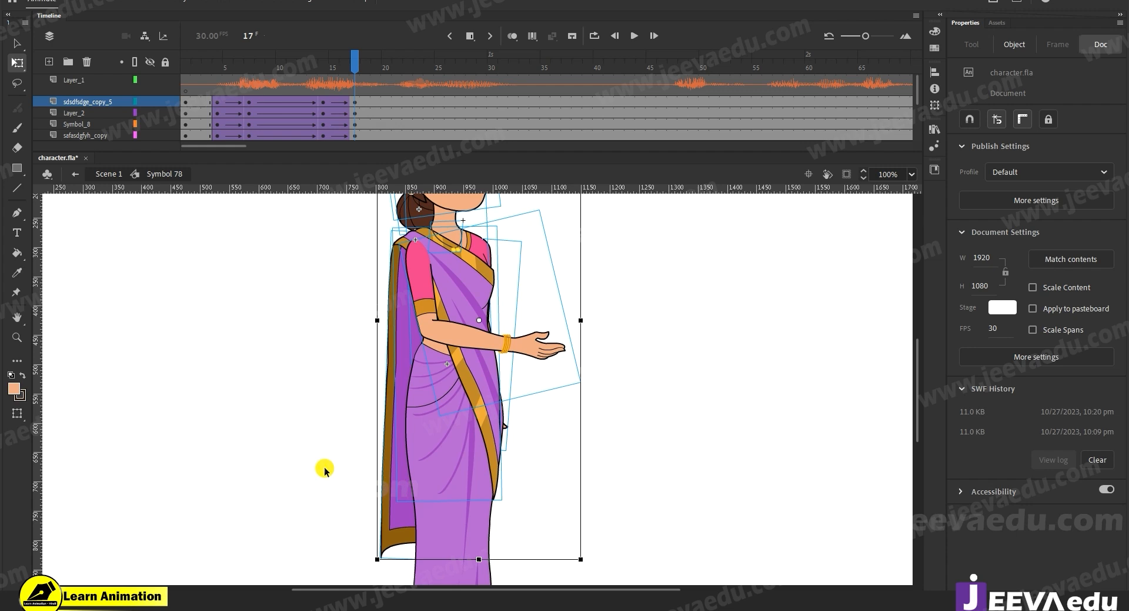
pyautogui.click(384, 550)
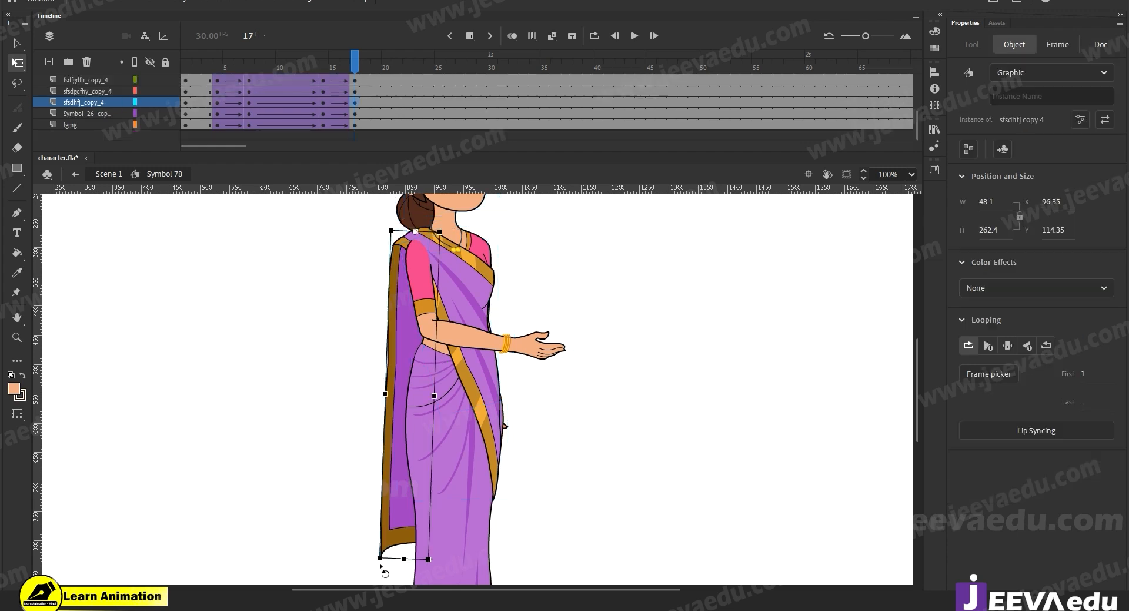
pyautogui.click(556, 346)
pyautogui.moveTo(585, 383); pyautogui.dragTo(586, 391)
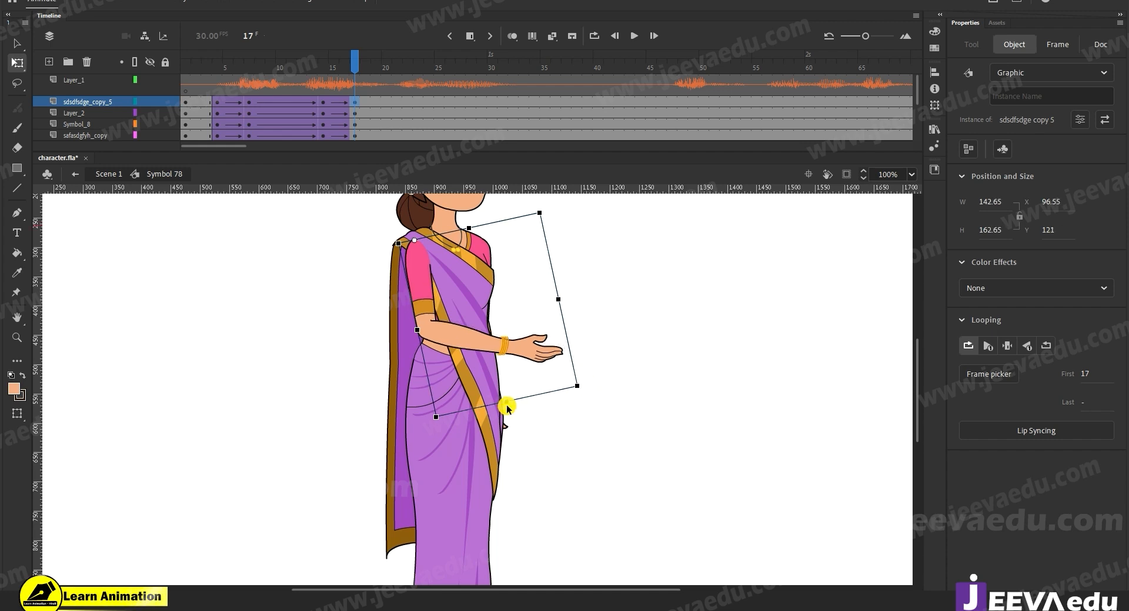
pyautogui.click(506, 429)
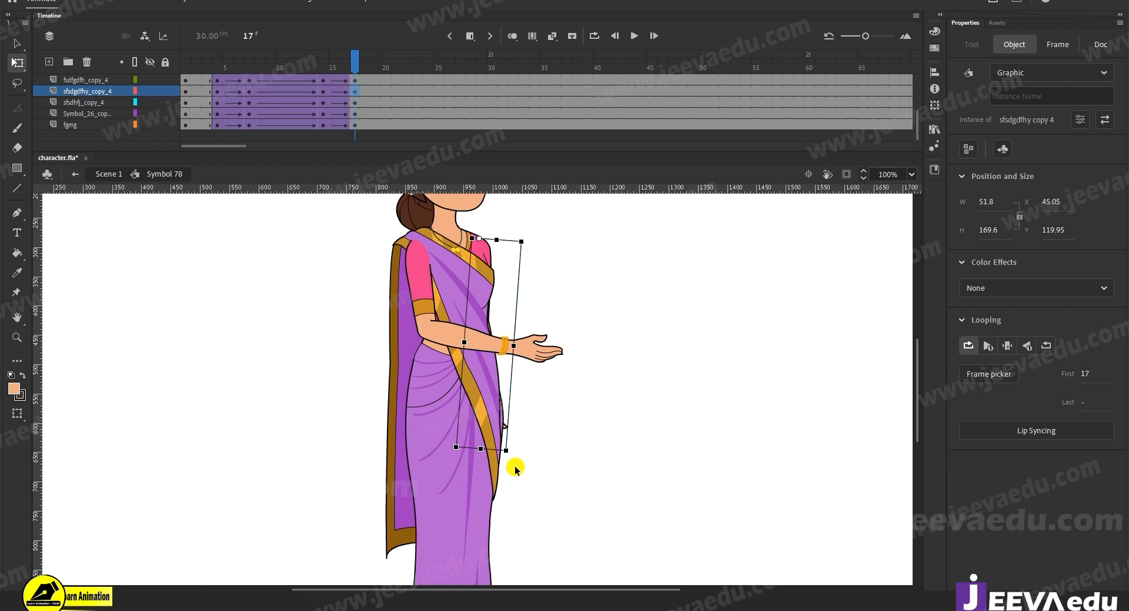
pyautogui.moveTo(511, 459); pyautogui.dragTo(516, 460)
pyautogui.moveTo(595, 341); pyautogui.dragTo(583, 449)
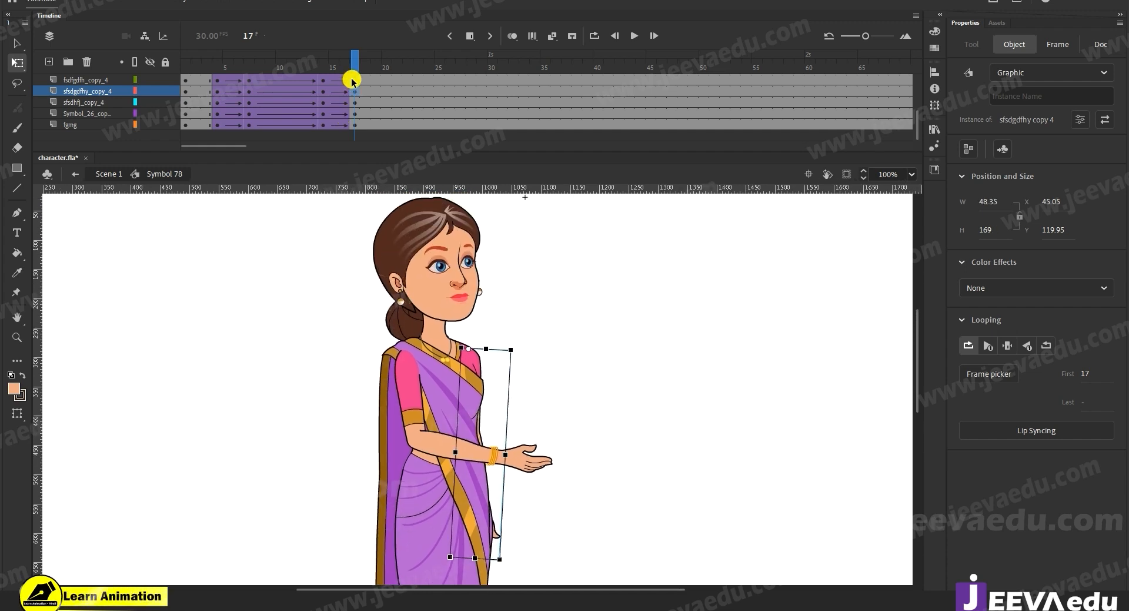
# Step: Hide Layer_1 and play the animation back from frame 4
pyautogui.click(335, 56)
pyautogui.click(227, 90)
pyautogui.moveTo(226, 91); pyautogui.dragTo(218, 88)
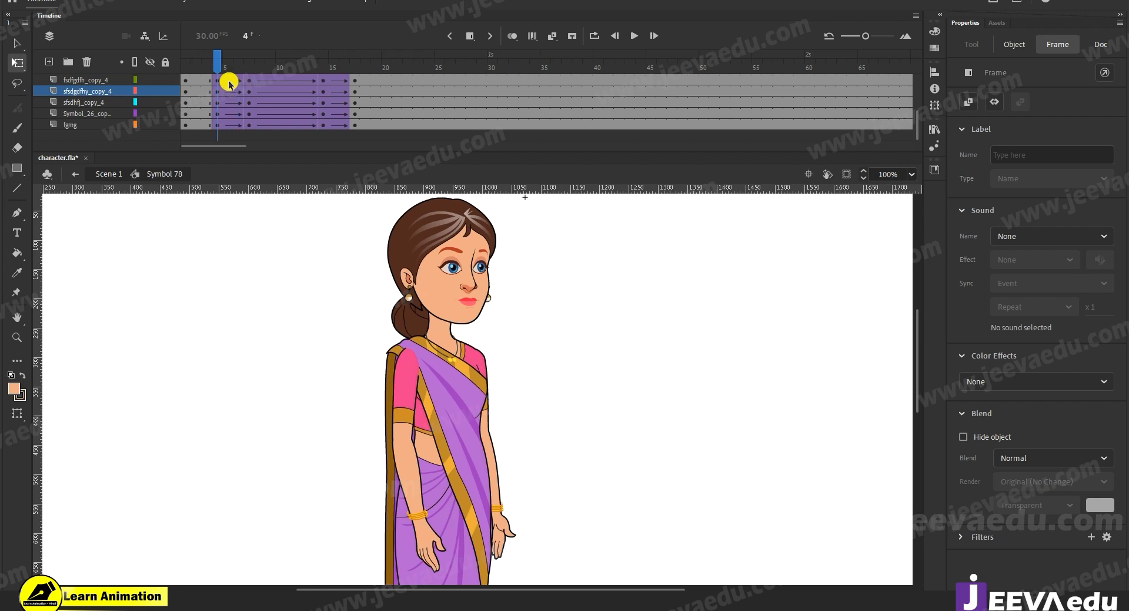
pyautogui.scroll(4, 232, 85)
pyautogui.click(151, 79)
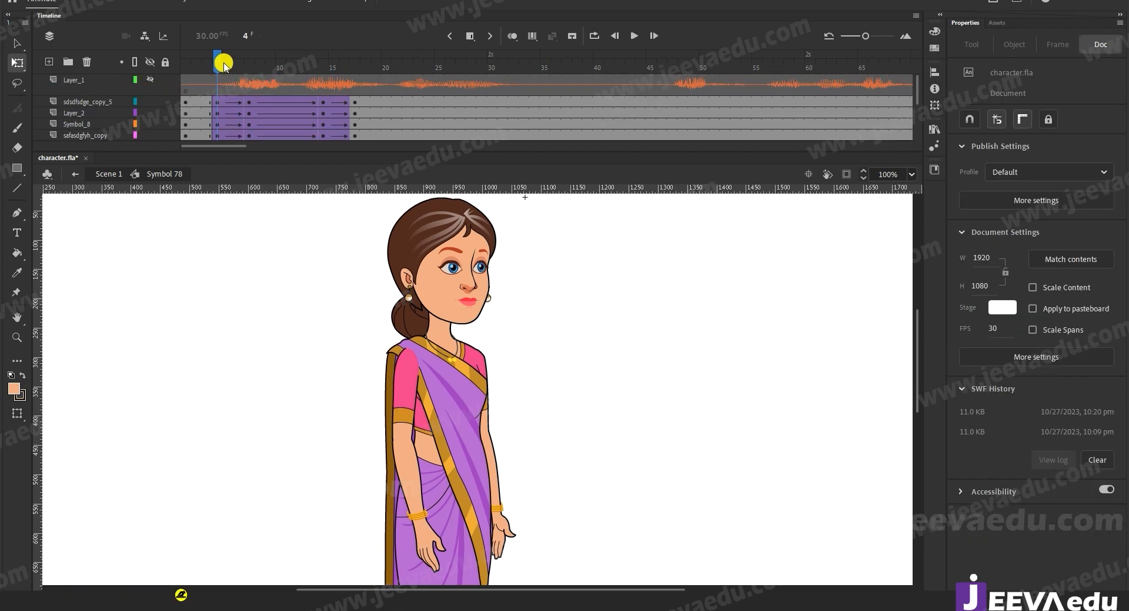
pyautogui.press('Return')
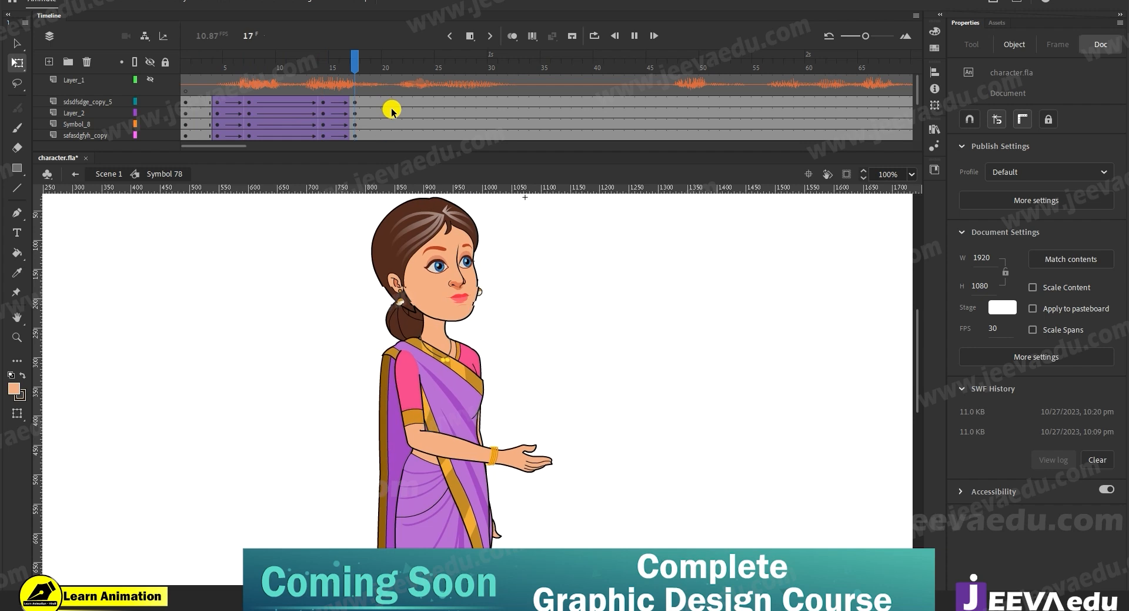
pyautogui.press('Return')
pyautogui.press('Return')
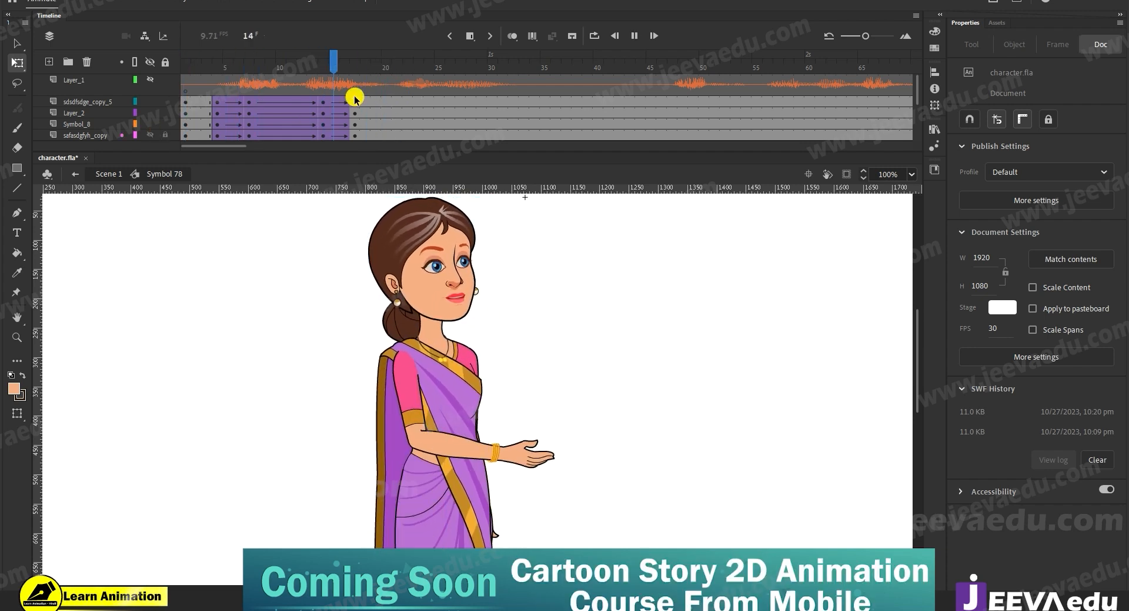
# Step: Rotate the whole upper body slightly counterclockwise around the waist at frame 17
pyautogui.moveTo(340, 79); pyautogui.dragTo(350, 84)
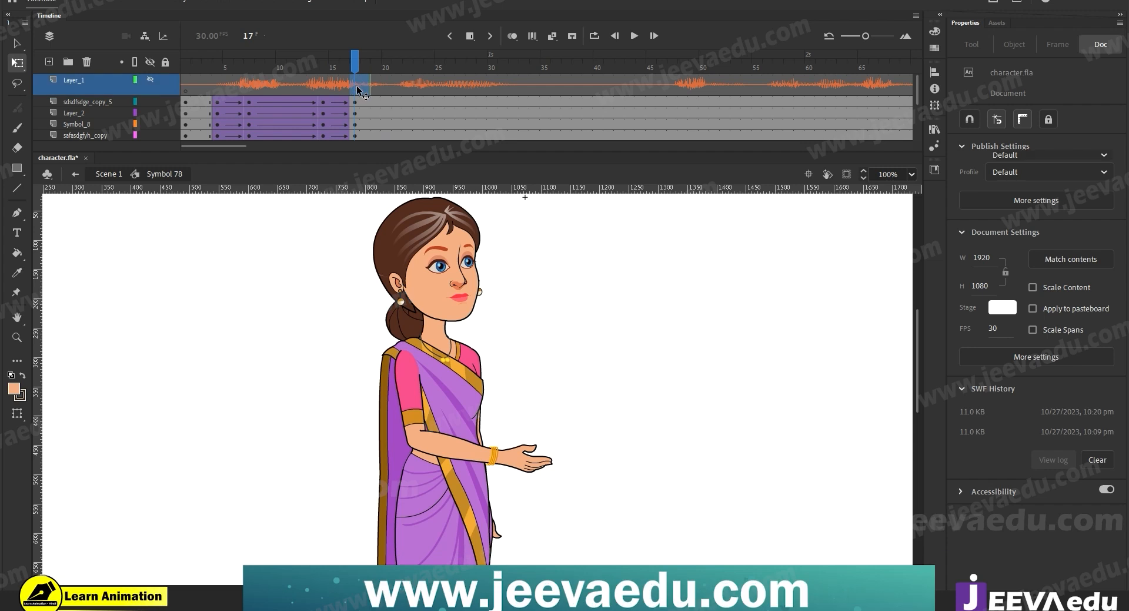
pyautogui.moveTo(329, 227); pyautogui.dragTo(543, 388)
pyautogui.click(469, 429)
pyautogui.click(449, 476)
pyautogui.moveTo(496, 360); pyautogui.dragTo(501, 373)
pyautogui.moveTo(581, 200); pyautogui.dragTo(579, 193)
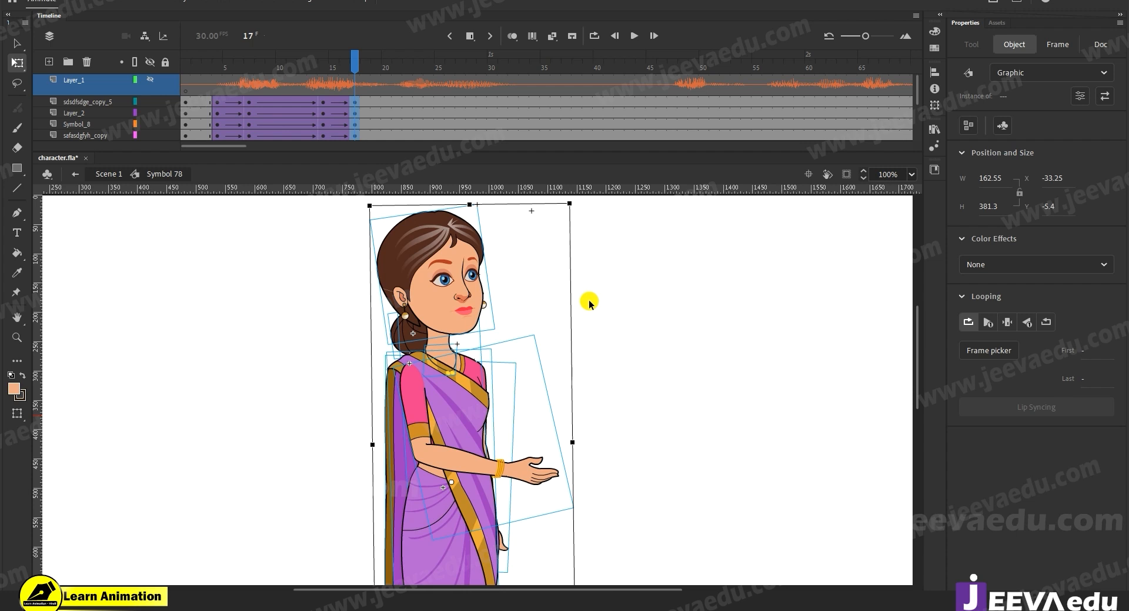
pyautogui.click(594, 443)
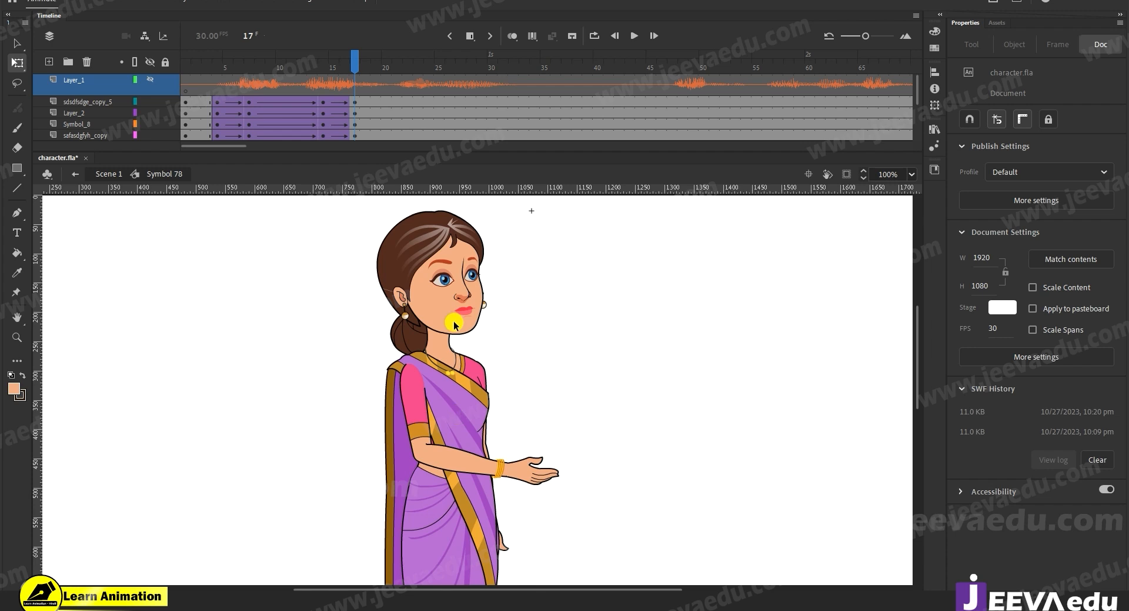
# Step: Play the animation repeatedly from the first frame to check the revised body movement
pyautogui.click(359, 102)
pyautogui.moveTo(353, 74)
pyautogui.mouseDown()
pyautogui.moveTo(214, 70)
pyautogui.moveTo(344, 69)
pyautogui.mouseUp()
pyautogui.press('Return')
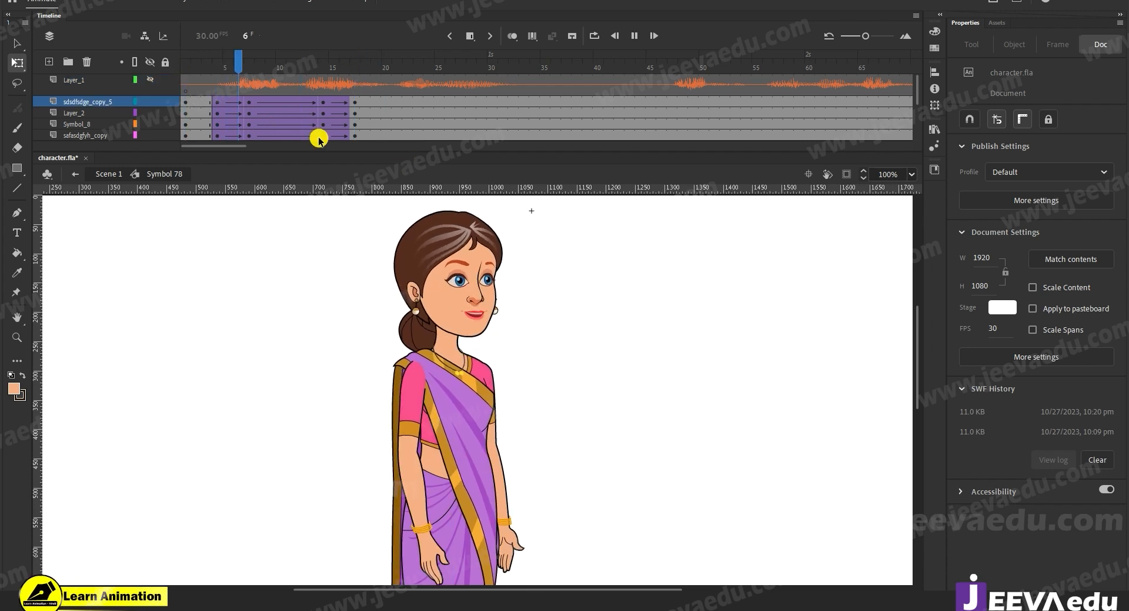
pyautogui.moveTo(430, 83); pyautogui.dragTo(189, 95)
pyautogui.press('Return')
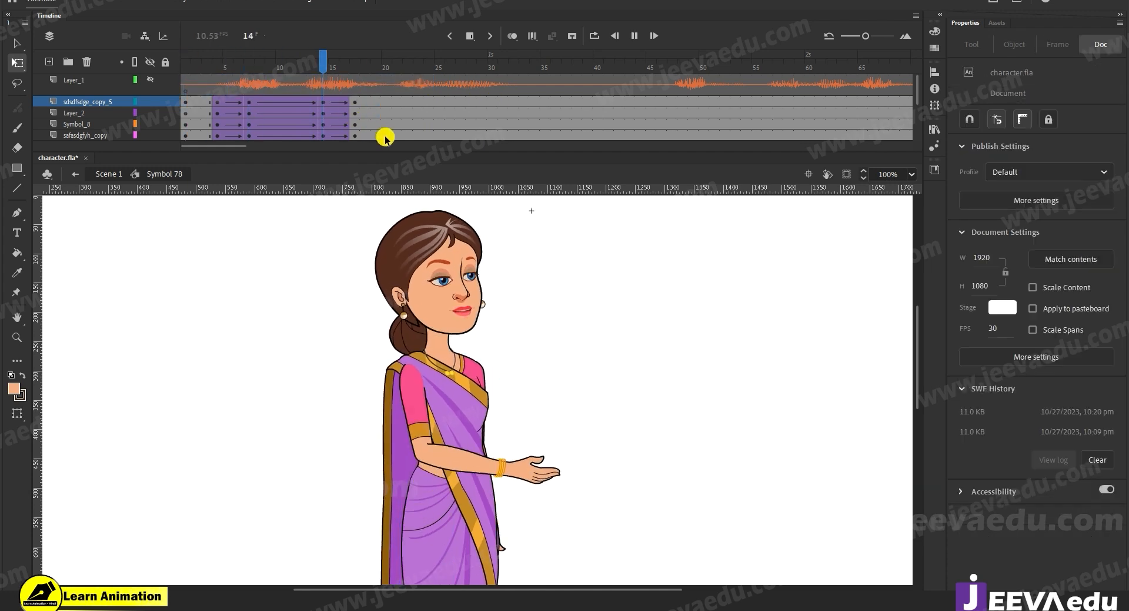
pyautogui.keyDown('shift'); pyautogui.click(418, 83); pyautogui.keyUp('shift')
pyautogui.moveTo(420, 69); pyautogui.dragTo(187, 91)
pyautogui.press('Return')
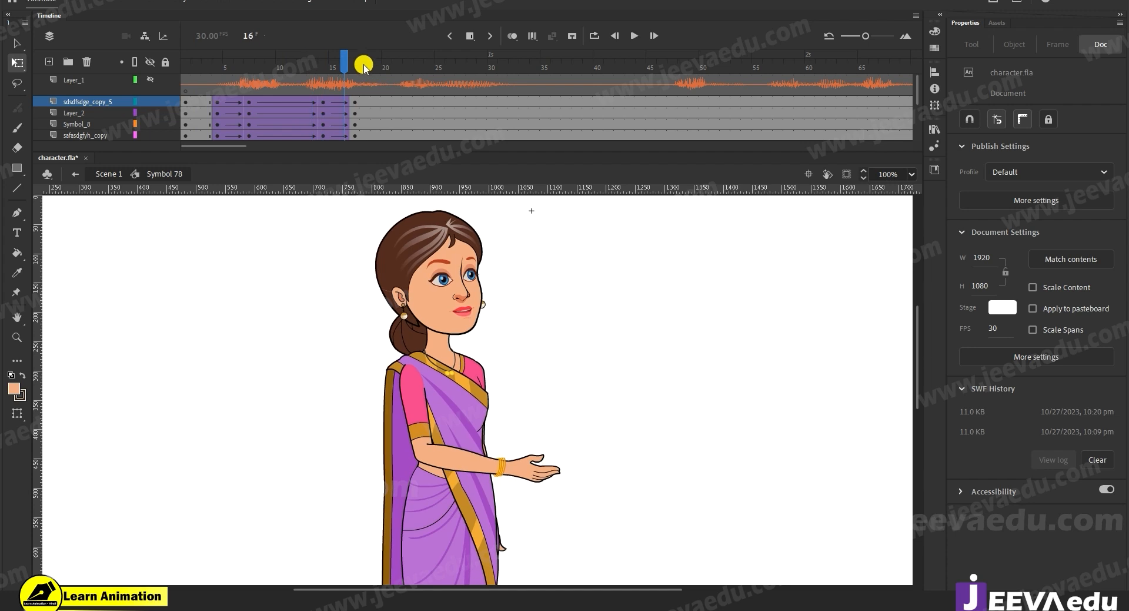
# Step: Open the head symbol for editing at frame 14 and select the mouth instance inside it
pyautogui.click(323, 100)
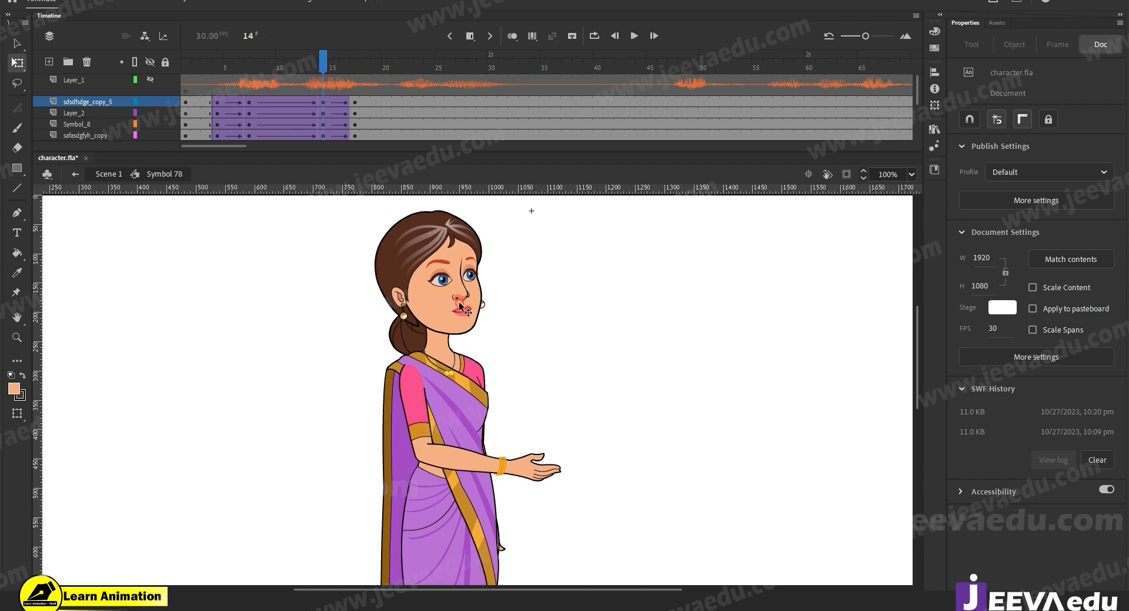
pyautogui.click(440, 312)
pyautogui.click(444, 314)
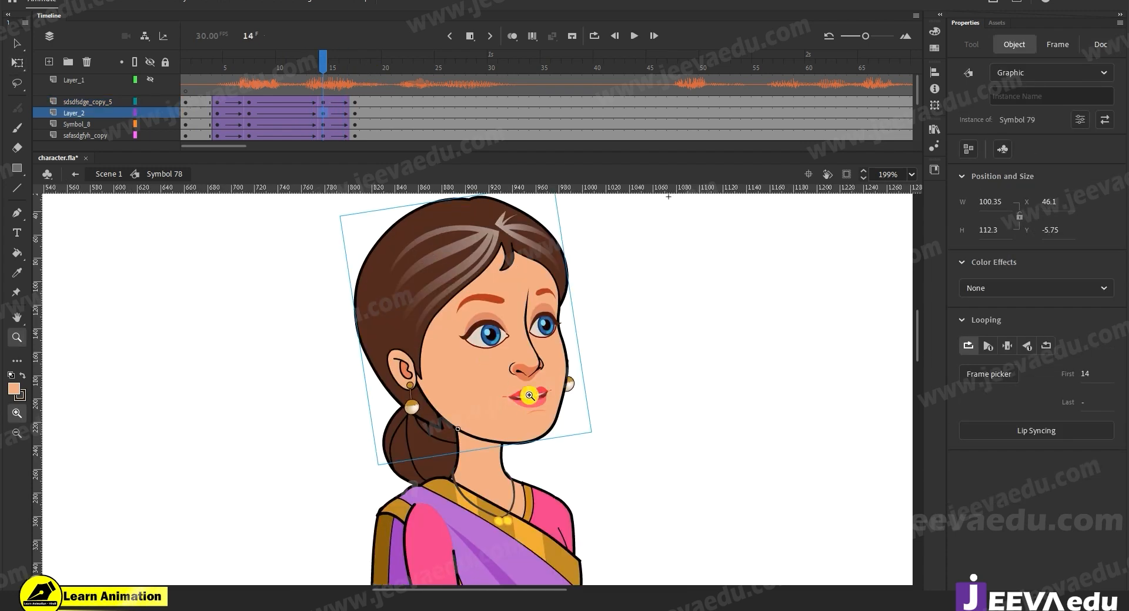
pyautogui.press('v')
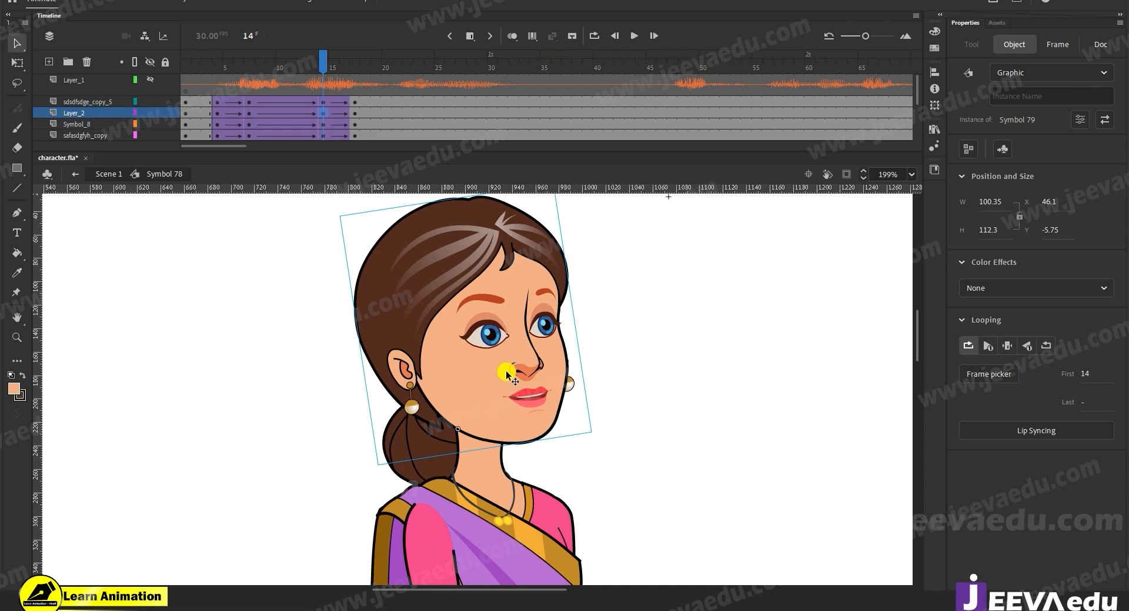
pyautogui.click(250, 102)
pyautogui.click(324, 104)
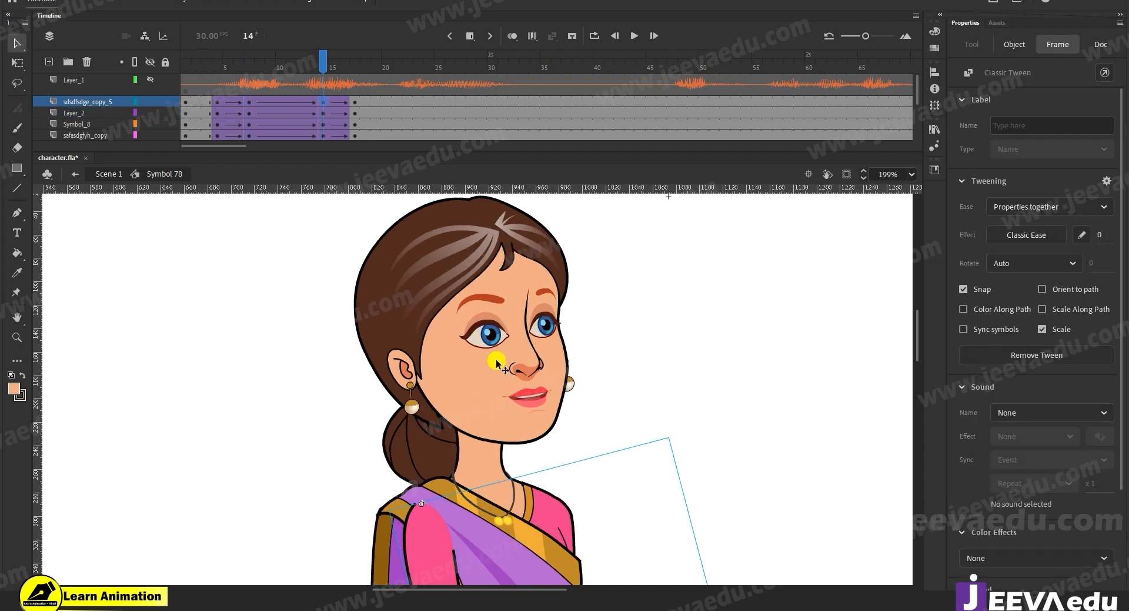
pyautogui.doubleClick(497, 335)
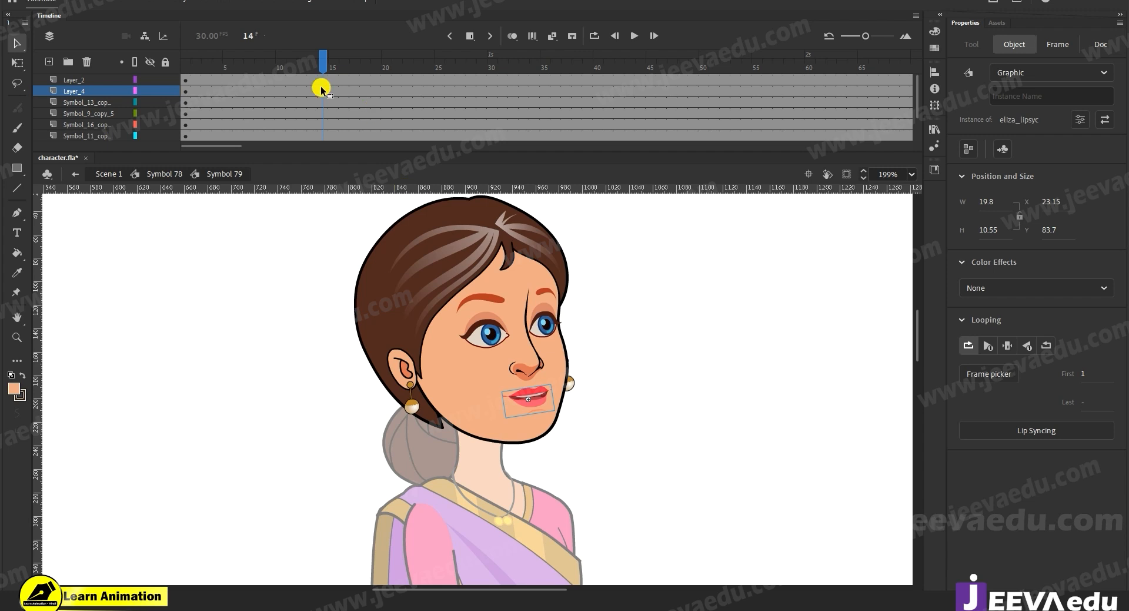
# Step: Insert keyframes on all layers of the head symbol at frames 14 and 7
pyautogui.moveTo(323, 81); pyautogui.dragTo(322, 151)
pyautogui.press('F6')
pyautogui.scroll(3, 309, 88)
pyautogui.click(245, 80)
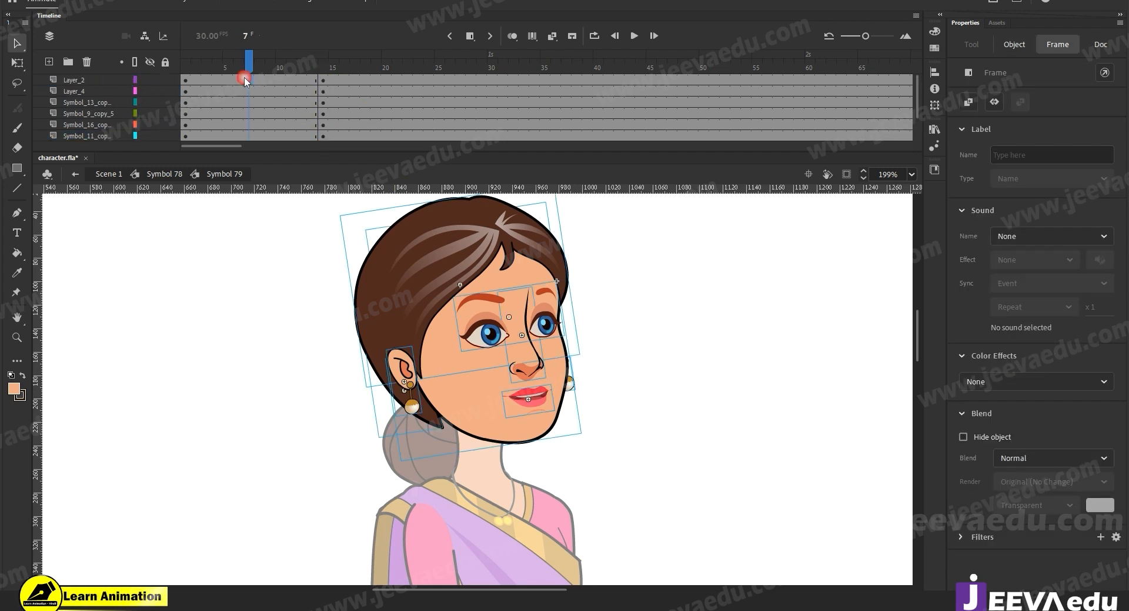
# Step: Create classic tweens between frames 7 and 14 on all head layers, with Classic Ease-Out at 100
pyautogui.moveTo(247, 92); pyautogui.dragTo(284, 164)
pyautogui.rightClick(270, 111)
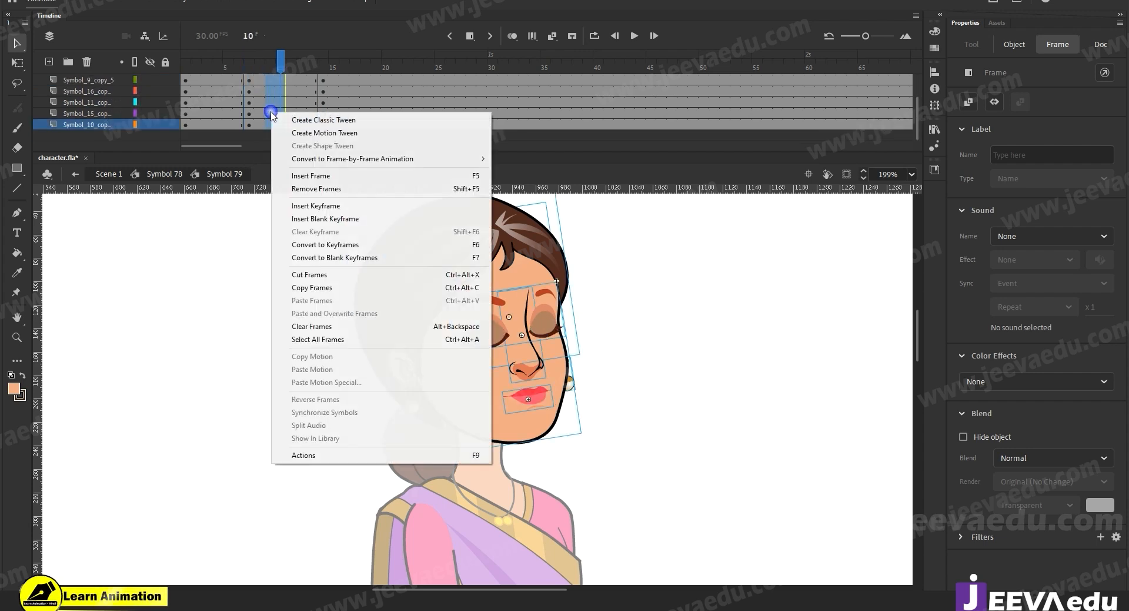
pyautogui.click(309, 118)
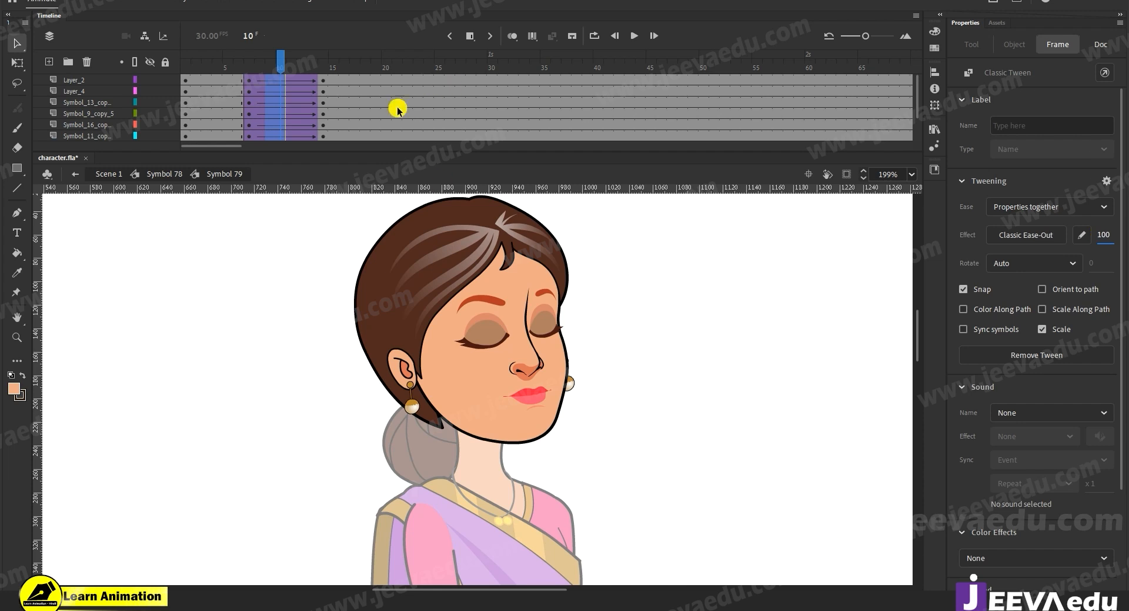
# Step: At frame 14, select the eyes, nose and mouth together and nudge them slightly upward
pyautogui.click(313, 69)
pyautogui.click(322, 80)
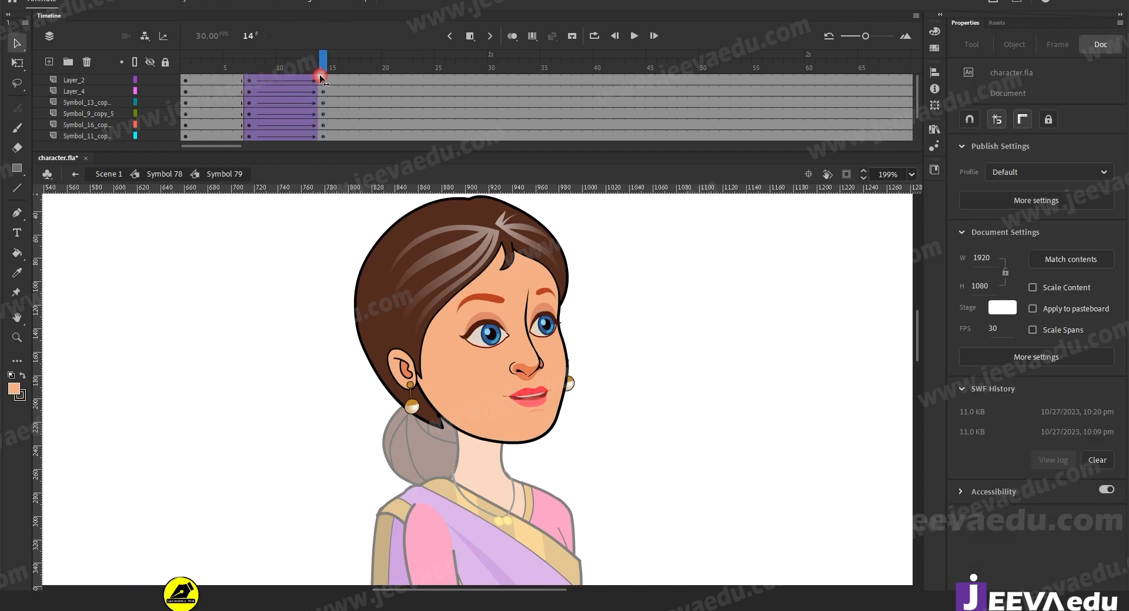
pyautogui.click(530, 339)
pyautogui.keyDown('shift'); pyautogui.click(531, 366); pyautogui.keyUp('shift')
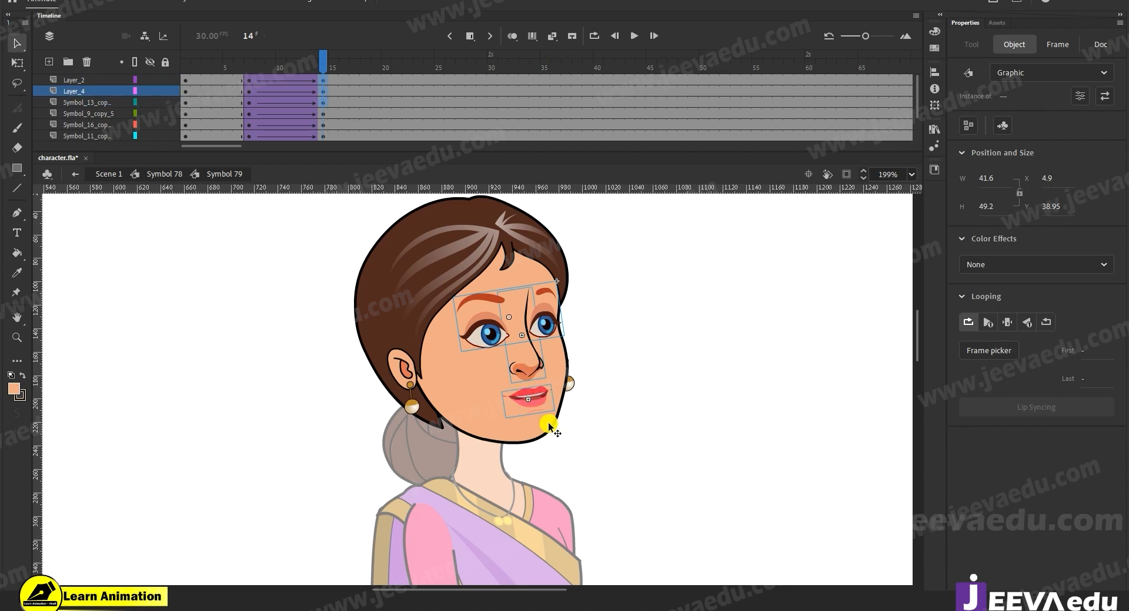
pyautogui.press('Up')
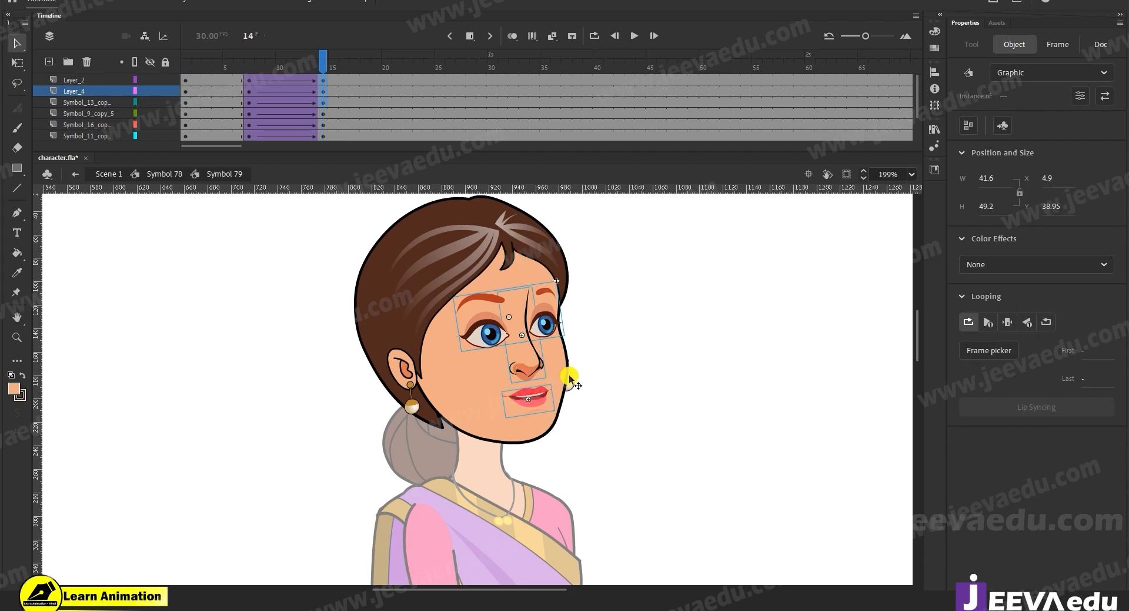
pyautogui.press('Up')
pyautogui.press('Up')
pyautogui.press('Up')
pyautogui.press('Up')
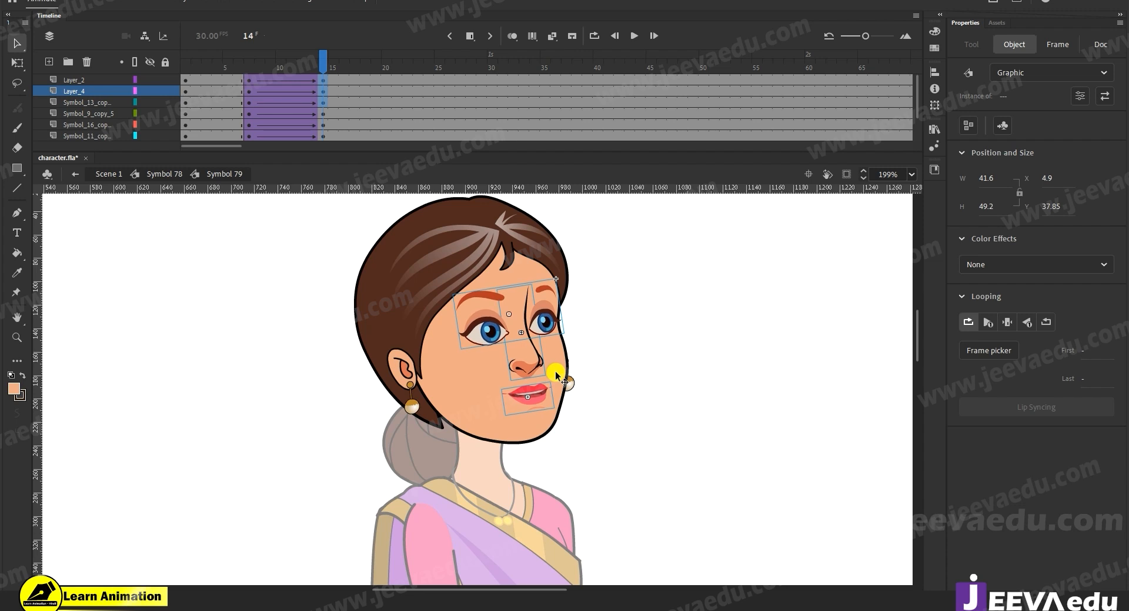
pyautogui.press('Up')
# Step: Nudge the near ear and the far earring slightly down at frame 14 and scrub through the tween
pyautogui.click(415, 389)
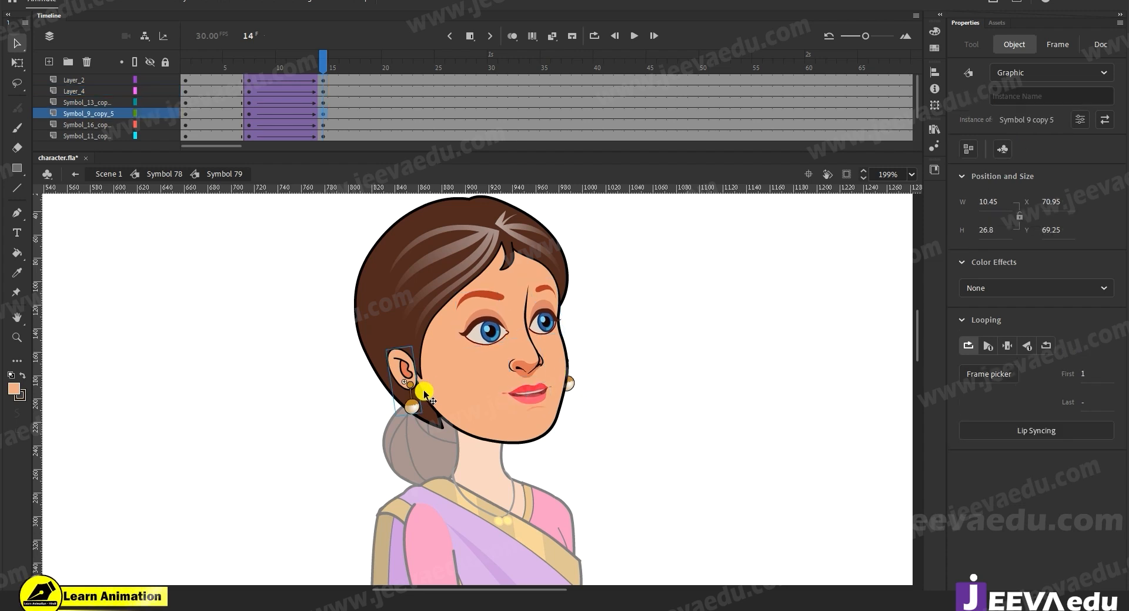
pyautogui.click(571, 387)
pyautogui.moveTo(570, 387); pyautogui.dragTo(583, 410)
pyautogui.click(17, 337)
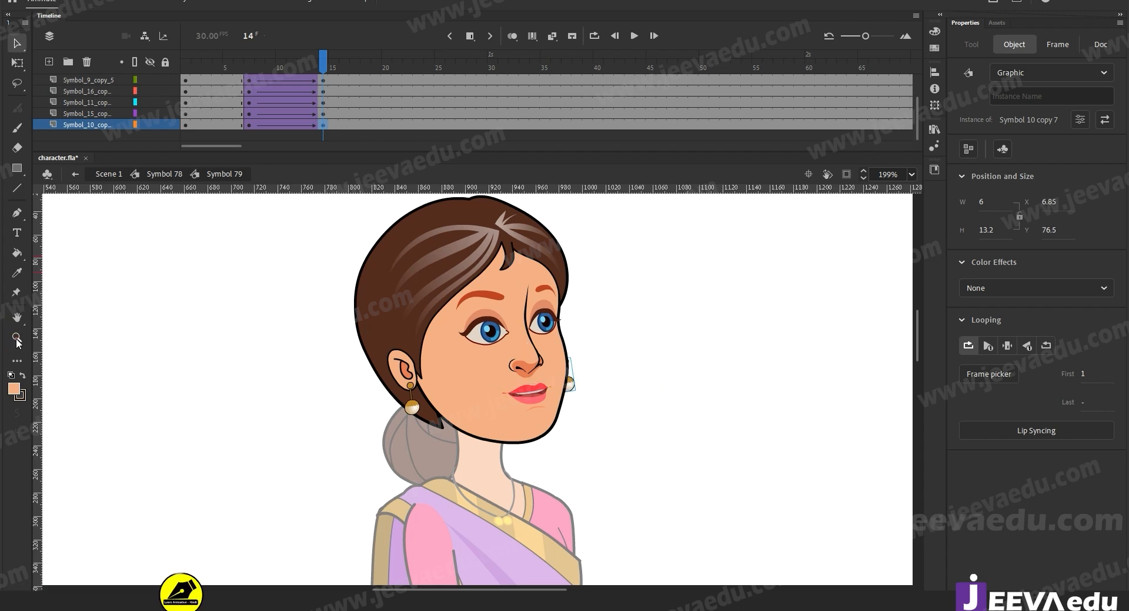
pyautogui.moveTo(325, 200); pyautogui.dragTo(617, 462)
pyautogui.click(315, 87)
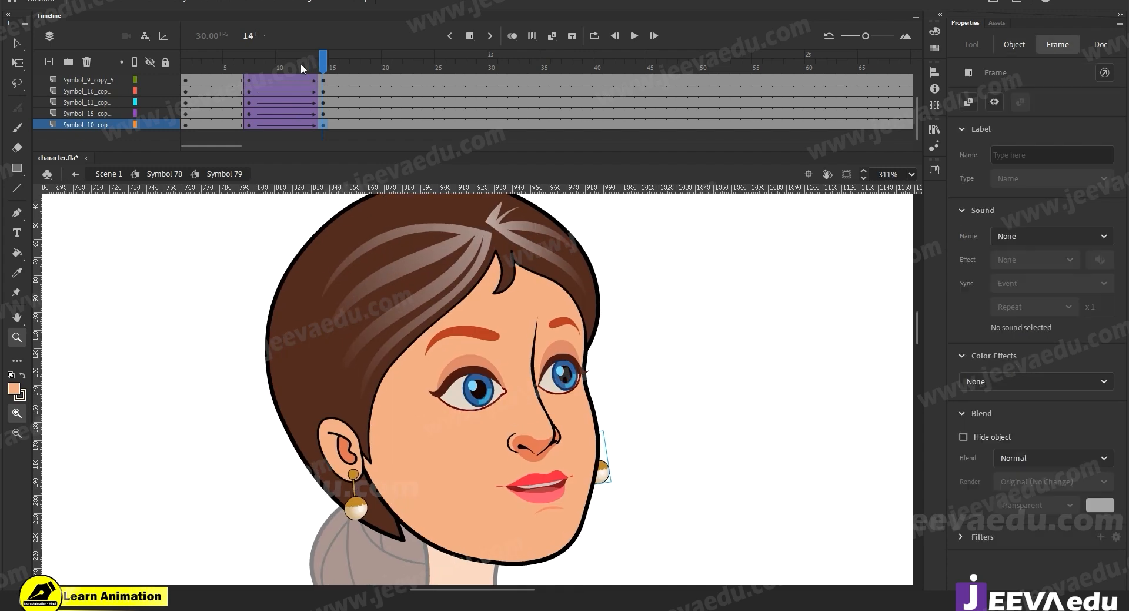
pyautogui.click(234, 77)
pyautogui.moveTo(234, 77); pyautogui.dragTo(343, 101)
pyautogui.click(446, 440)
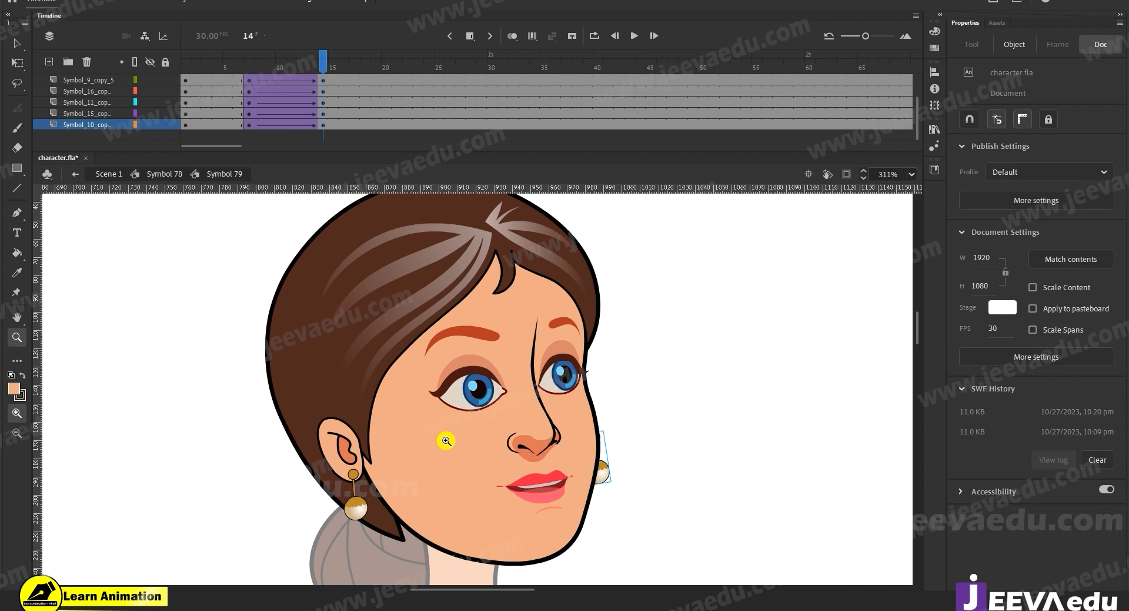
# Step: Open the near ear's symbol and extend the frames of all three layers past frame 65
pyautogui.press('v')
pyautogui.click(356, 510)
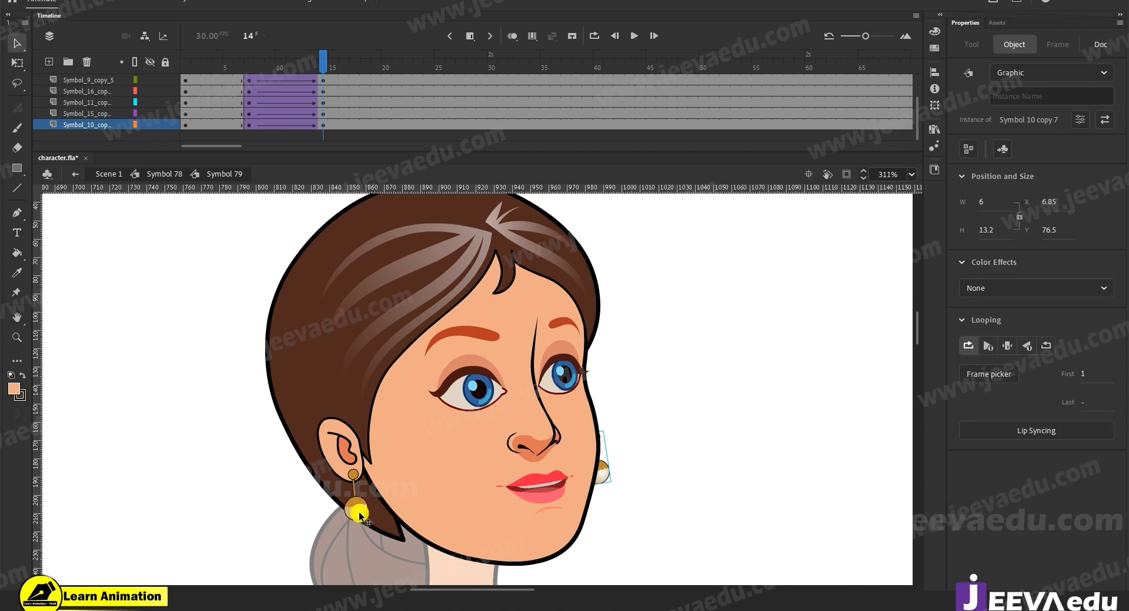
pyautogui.click(361, 514)
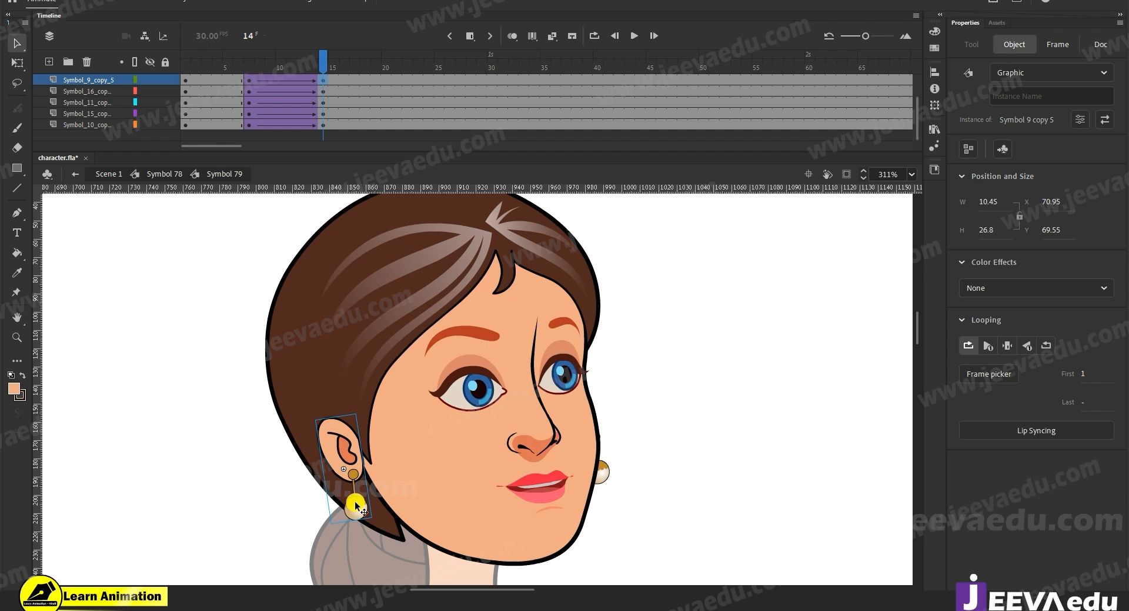
pyautogui.doubleClick(356, 464)
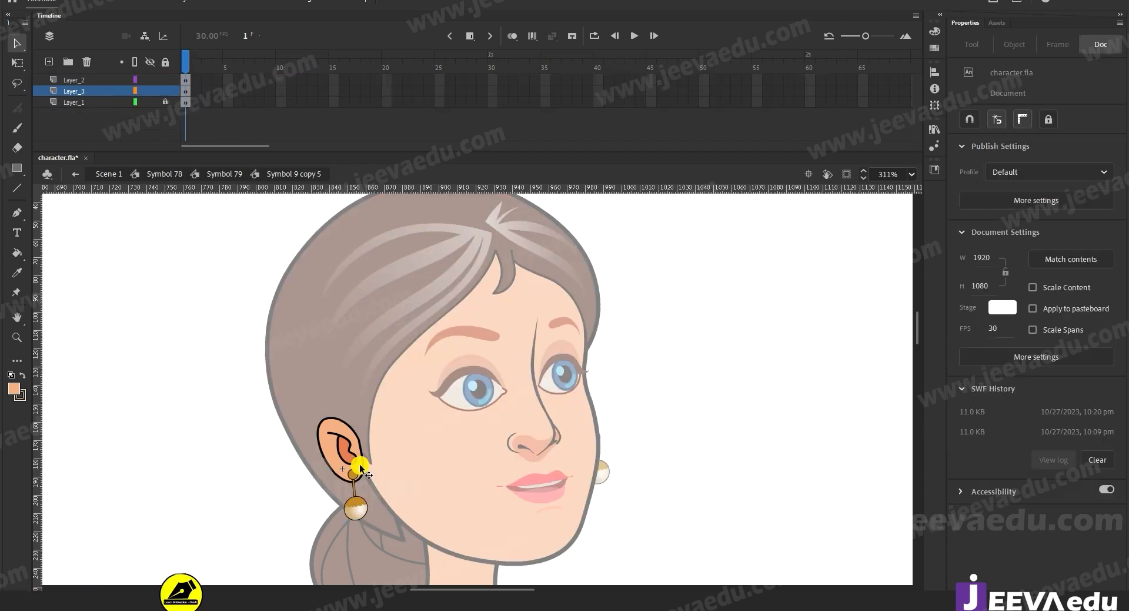
pyautogui.click(353, 511)
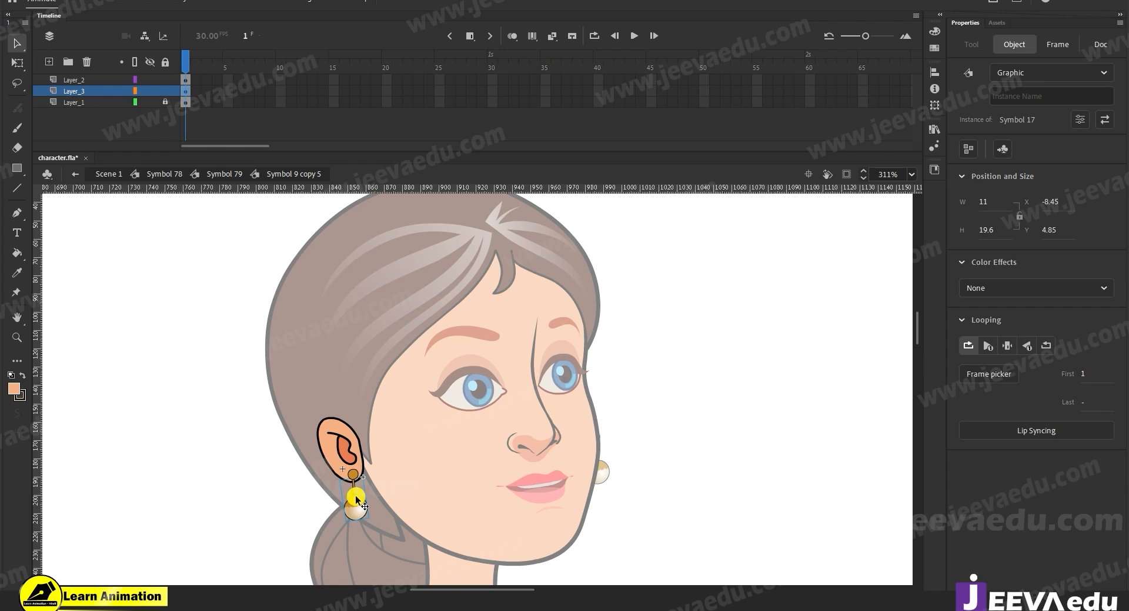
pyautogui.press('q')
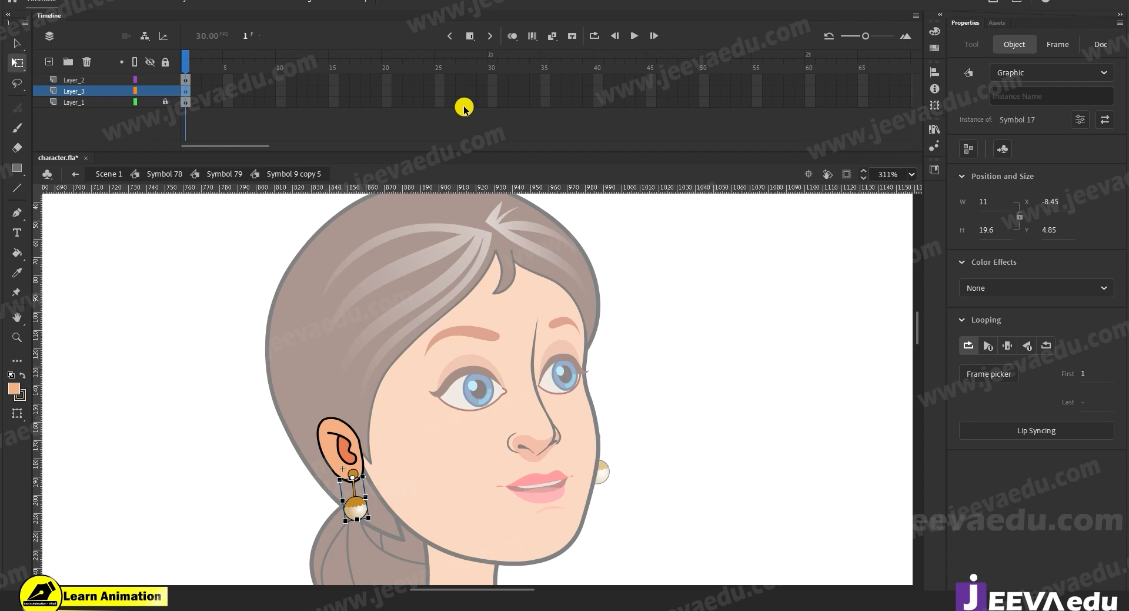
pyautogui.moveTo(453, 80); pyautogui.dragTo(586, 125)
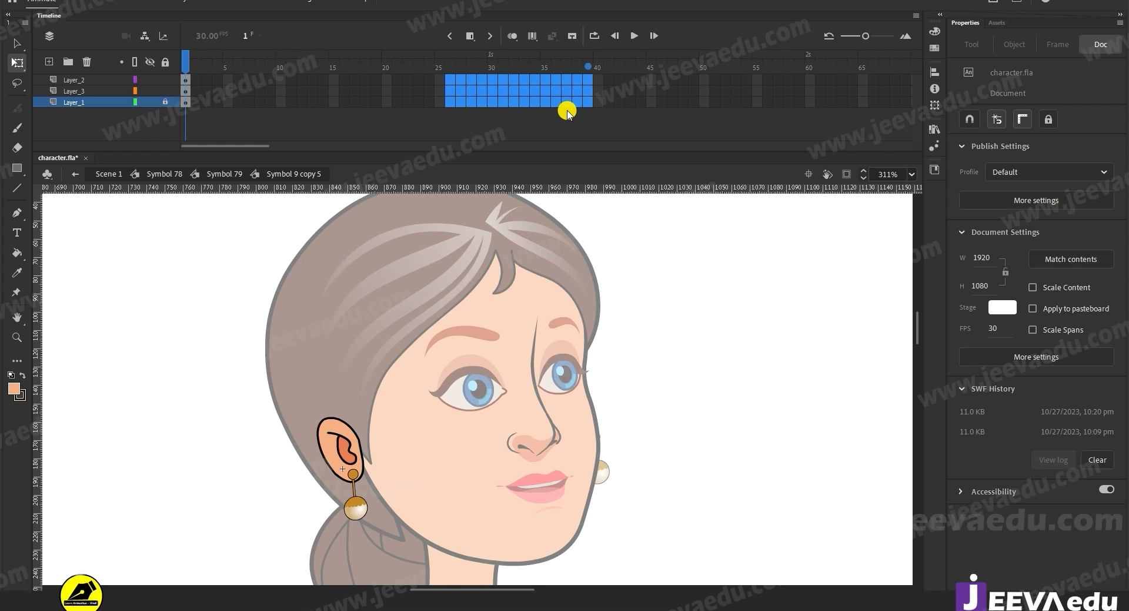
pyautogui.press('F5')
pyautogui.press('F5')
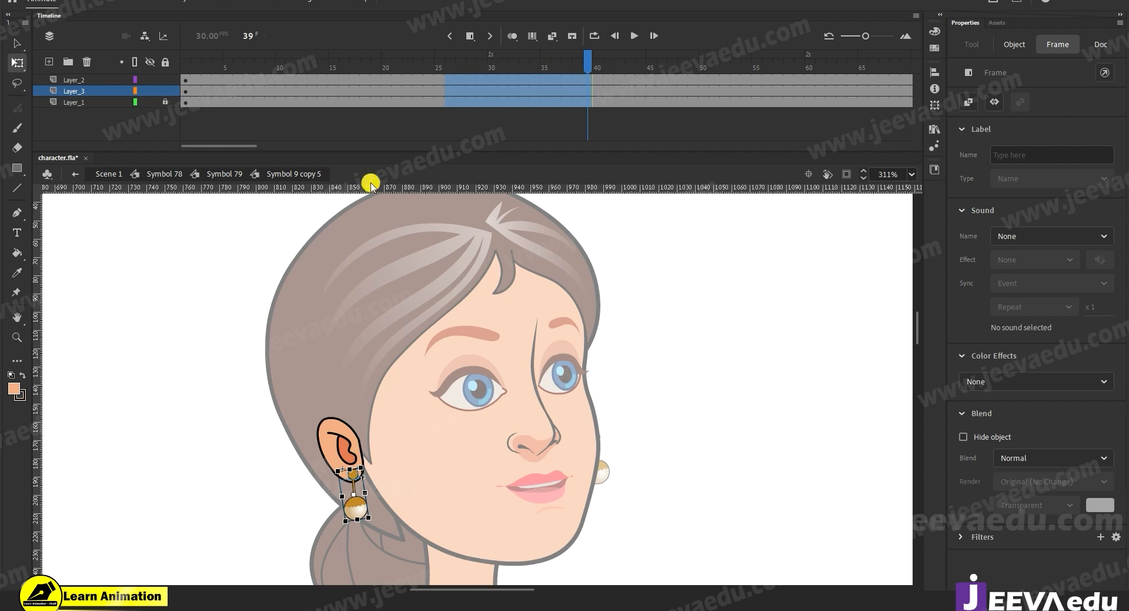
# Step: Return to the head symbol, select all its frames and synchronize the symbols
pyautogui.doubleClick(217, 371)
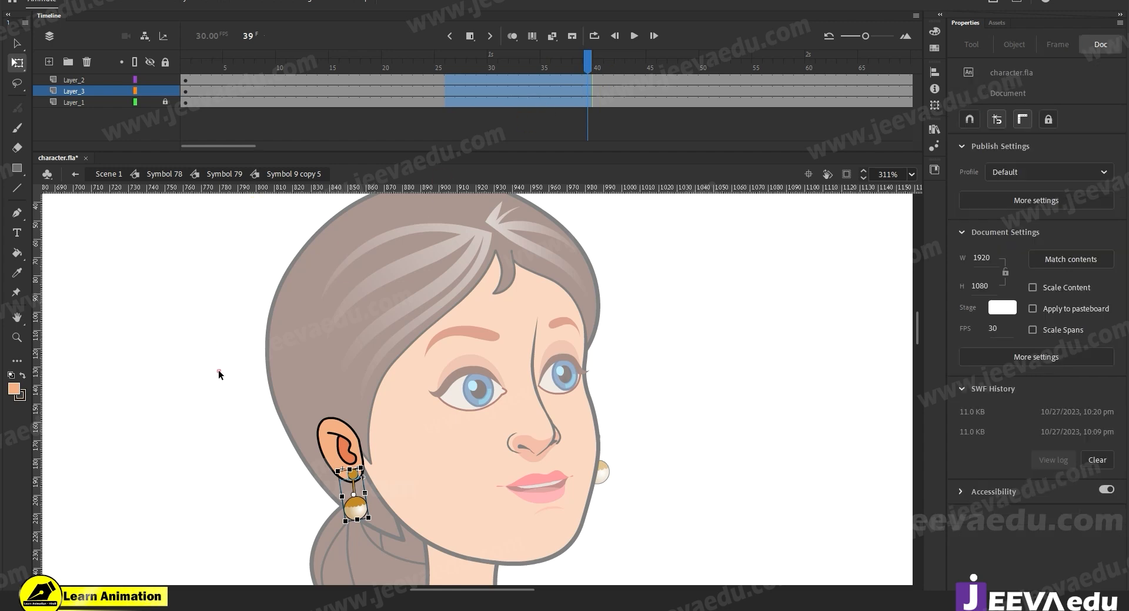
pyautogui.moveTo(243, 148); pyautogui.dragTo(199, 150)
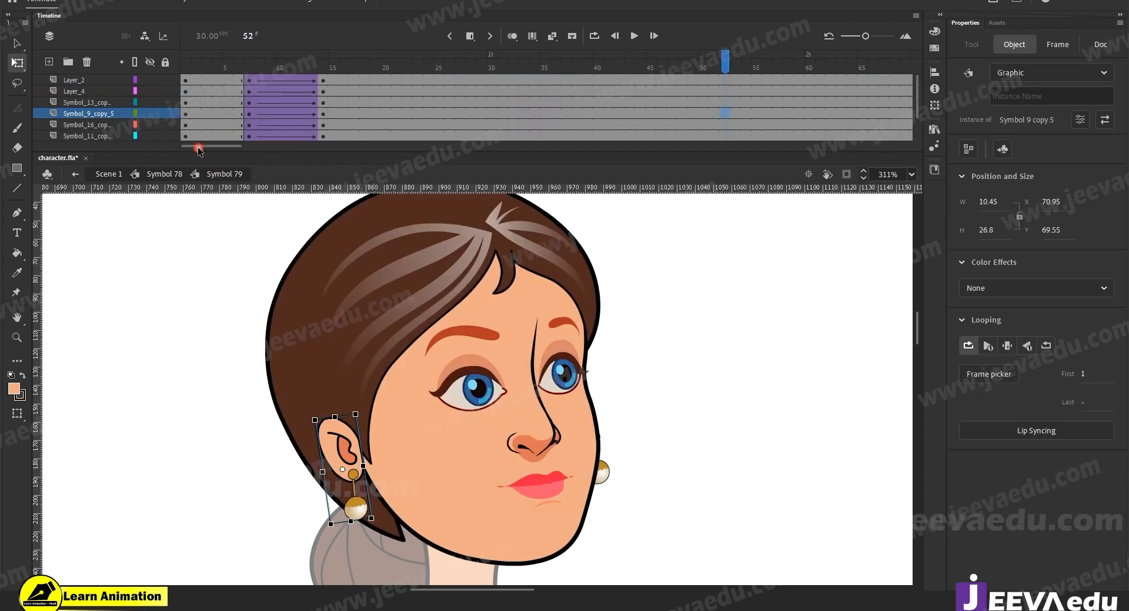
pyautogui.click(321, 81)
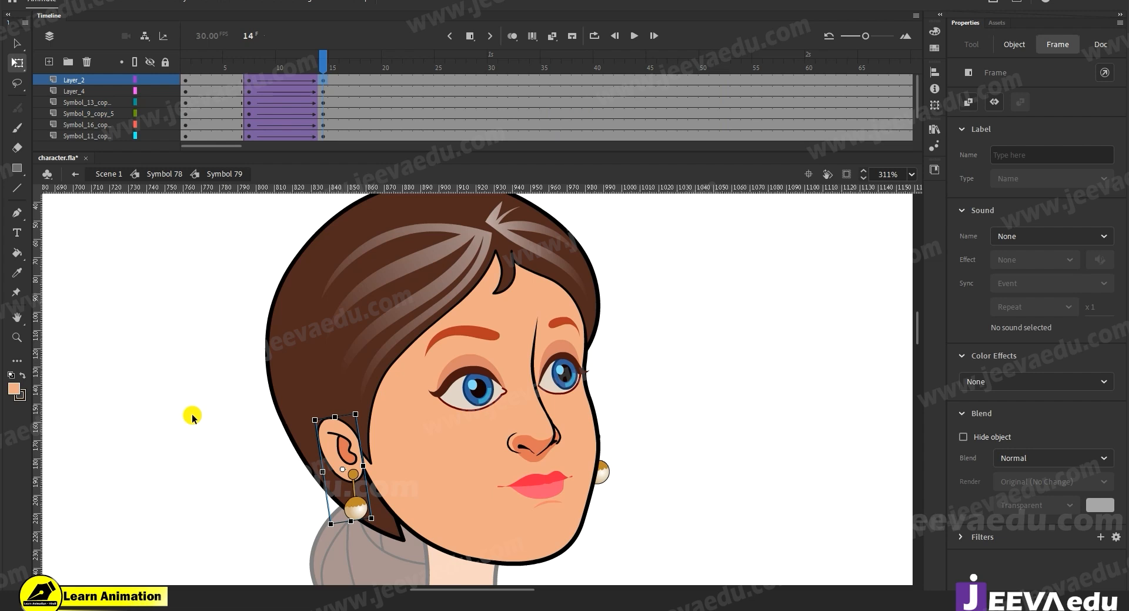
pyautogui.click(202, 437)
pyautogui.click(347, 454)
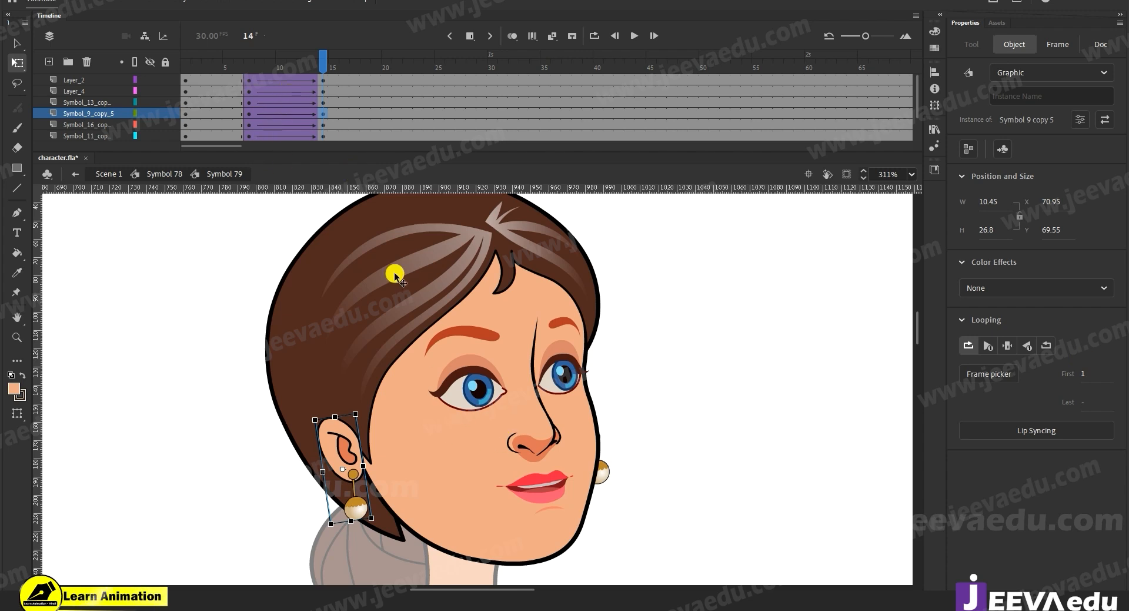
pyautogui.rightClick(328, 113)
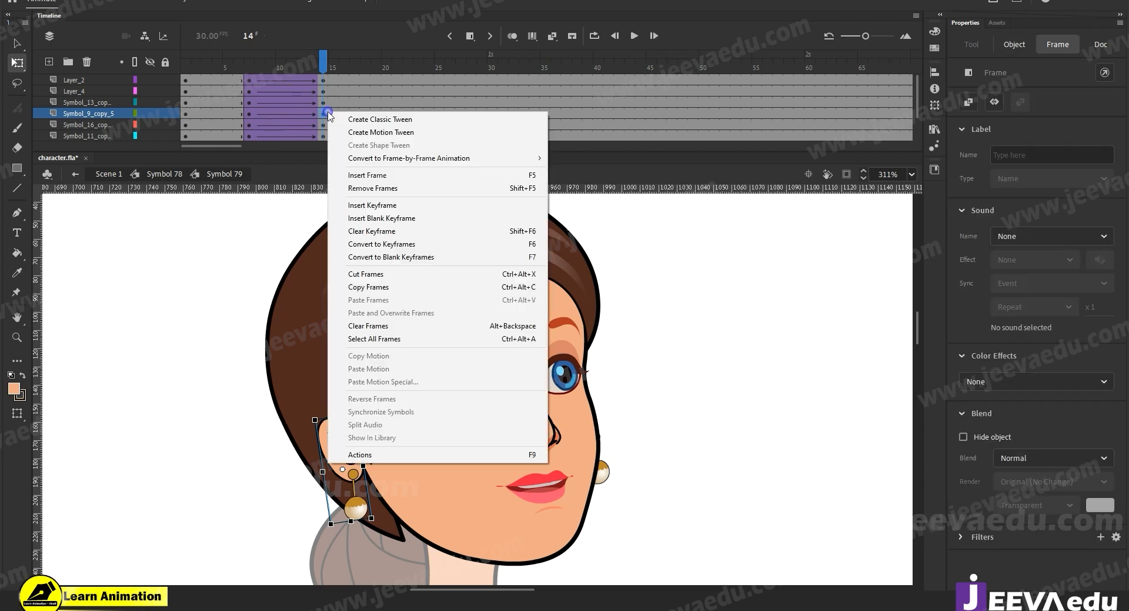
pyautogui.click(453, 344)
pyautogui.rightClick(338, 108)
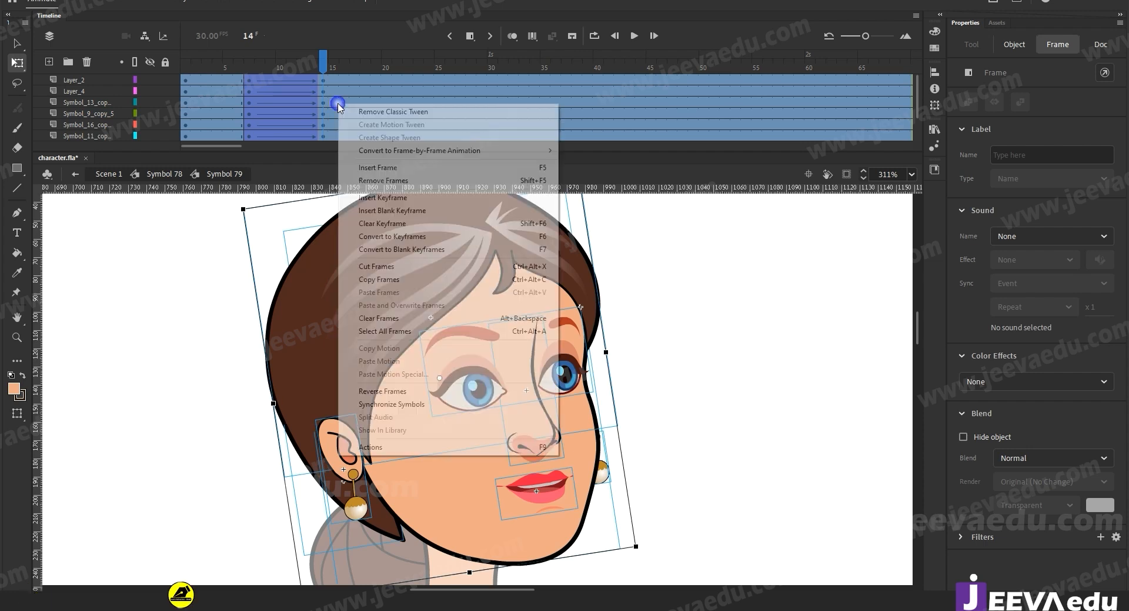
pyautogui.click(421, 403)
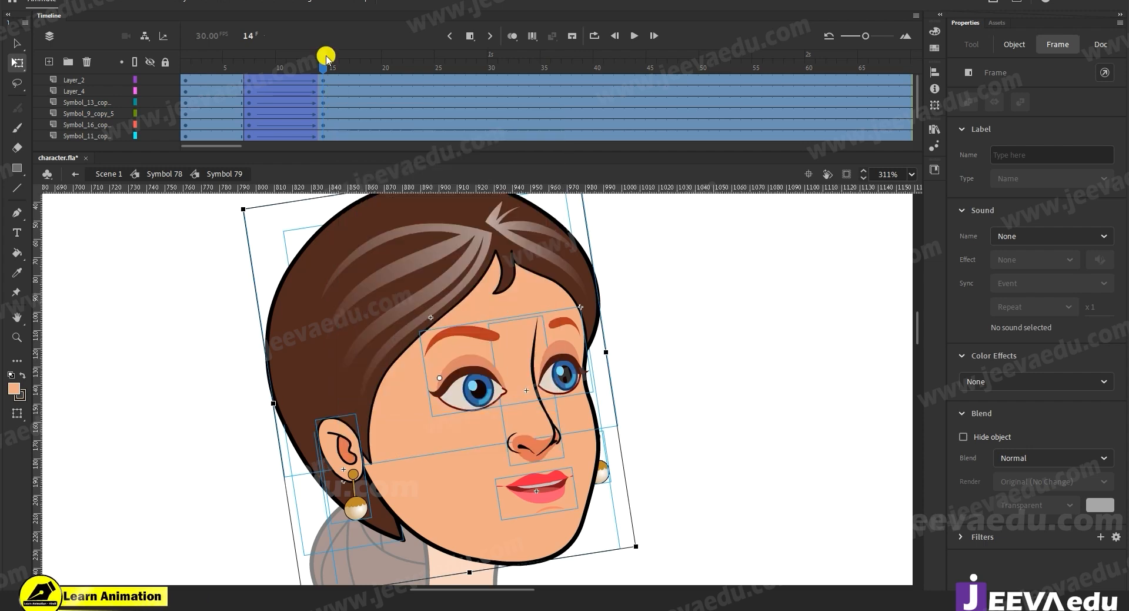
# Step: Check the first-frame setting of the near ear instance at frames 14 and 7
pyautogui.click(361, 408)
pyautogui.click(353, 453)
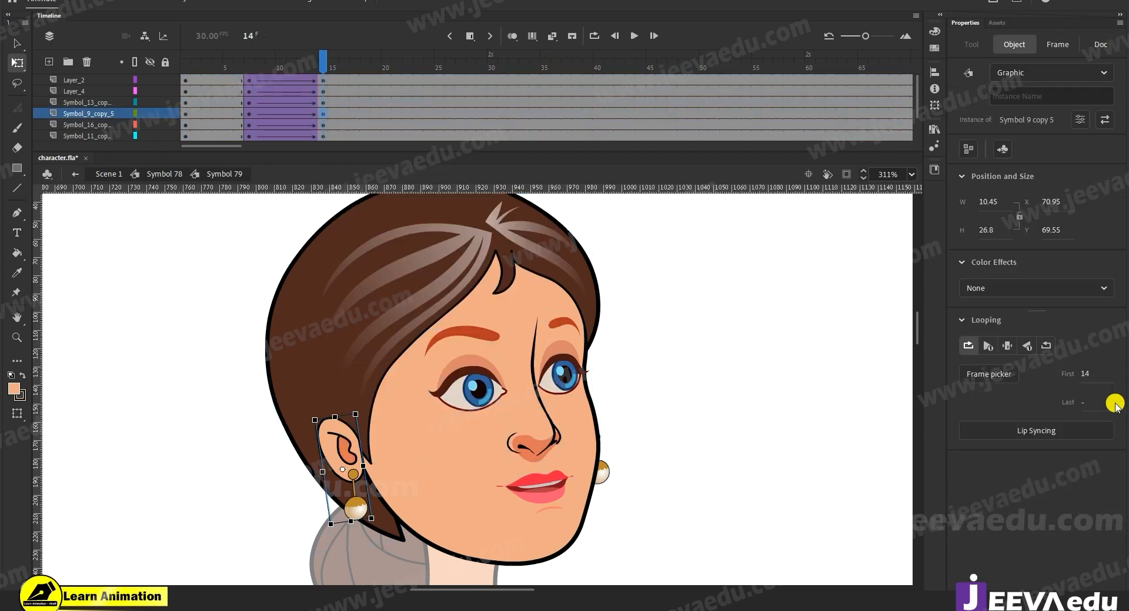
pyautogui.click(248, 61)
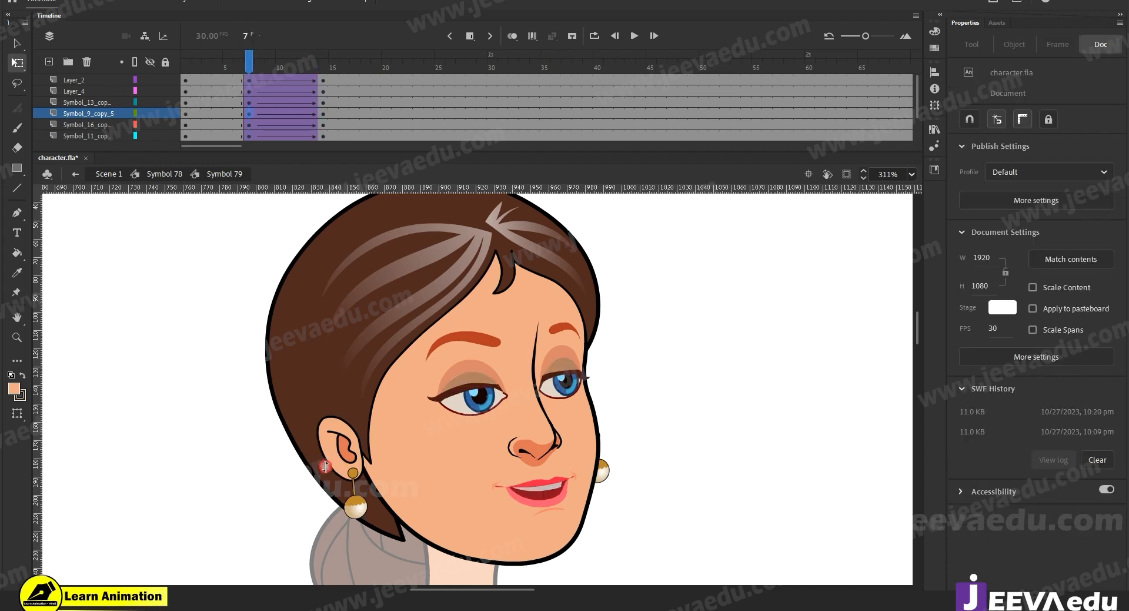
pyautogui.click(337, 450)
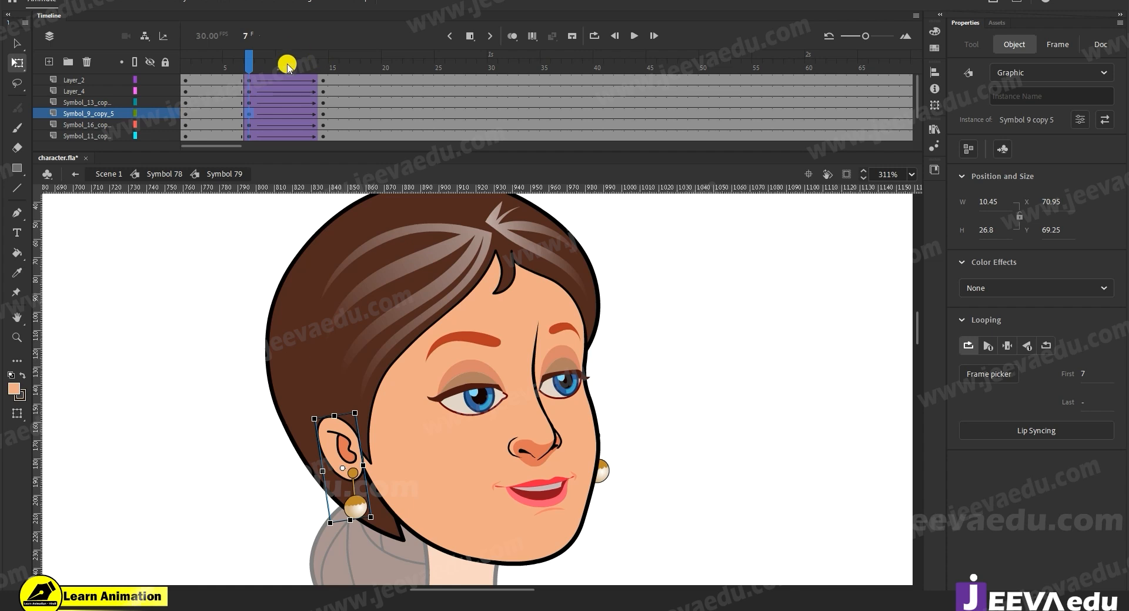
pyautogui.moveTo(271, 67); pyautogui.dragTo(323, 66)
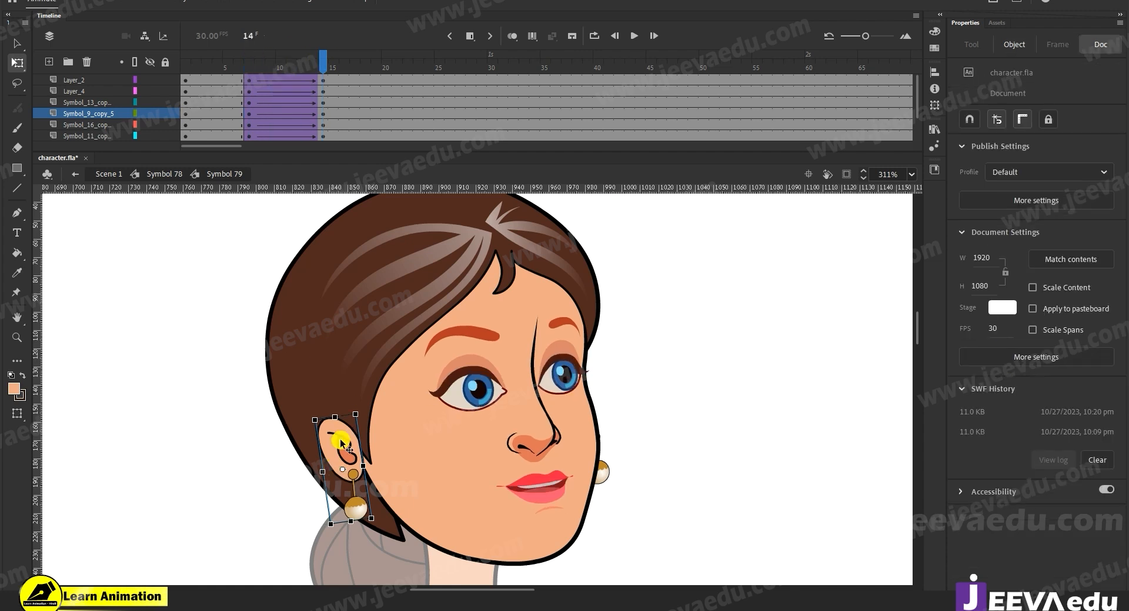
# Step: Open the near ear's symbol at frame 14 and select the hanging earring up close
pyautogui.doubleClick(343, 433)
pyautogui.click(353, 510)
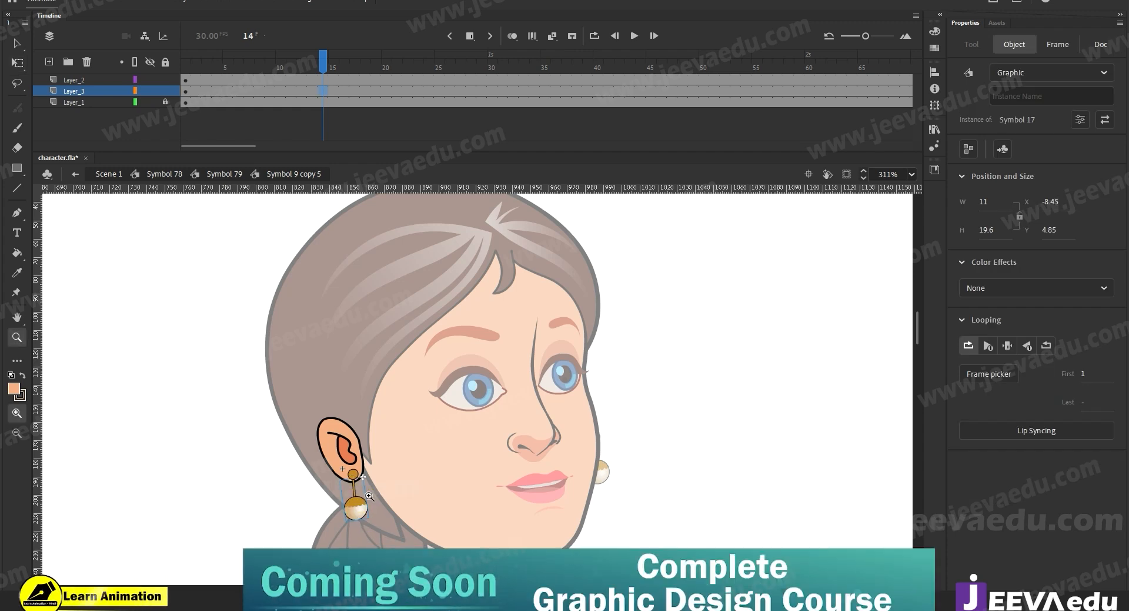
pyautogui.click(360, 492)
pyautogui.press('v')
pyautogui.moveTo(463, 429); pyautogui.dragTo(244, 462)
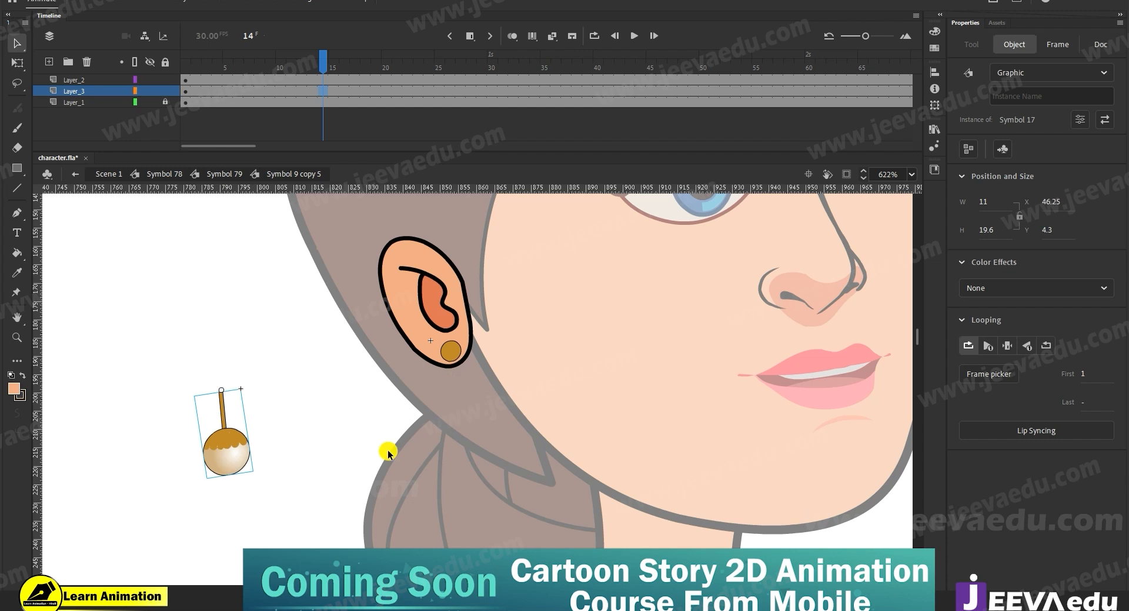
pyautogui.hotkey('ctrl', 'z')
# Step: Add keyframes for the hanging earring on Layer_3 at frames 14 and 7 and create a classic tween between them
pyautogui.click(460, 375)
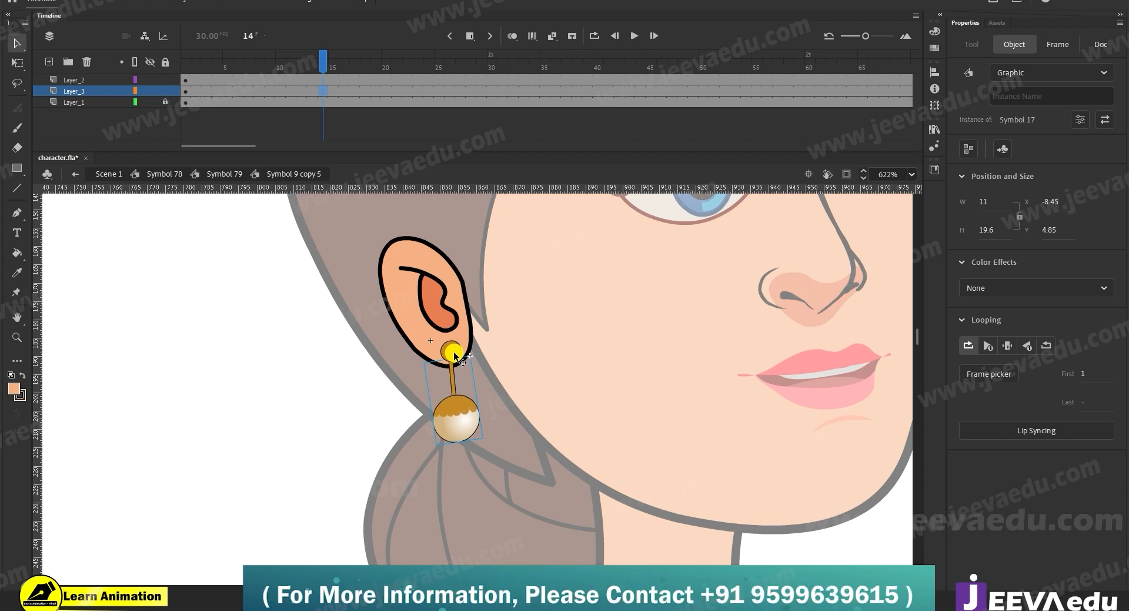
pyautogui.click(454, 351)
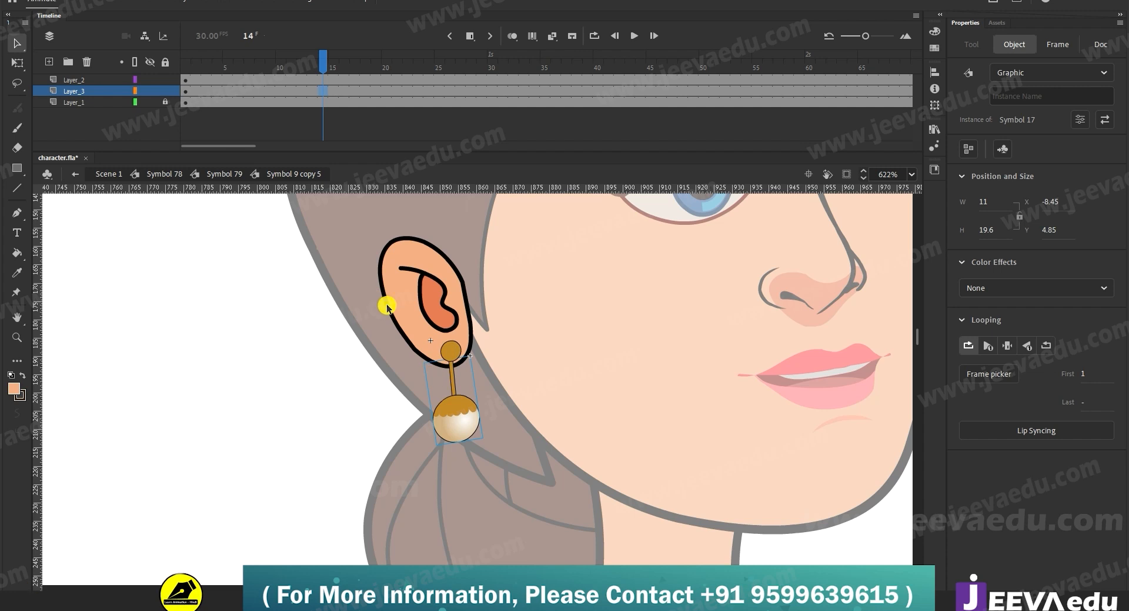
pyautogui.click(259, 92)
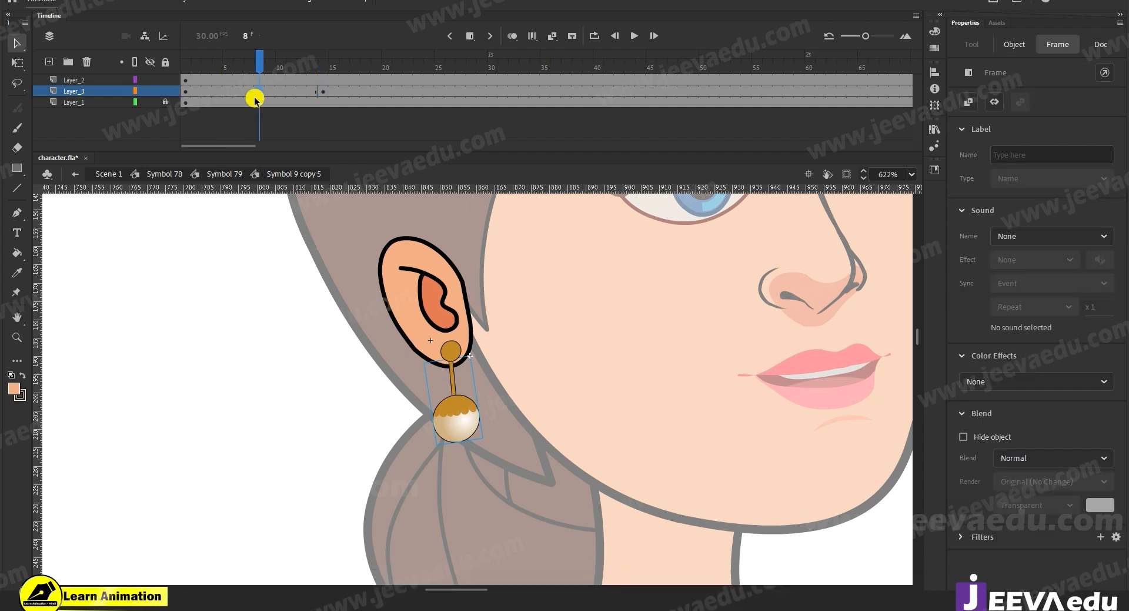
pyautogui.click(249, 91)
pyautogui.rightClick(270, 91)
pyautogui.click(306, 108)
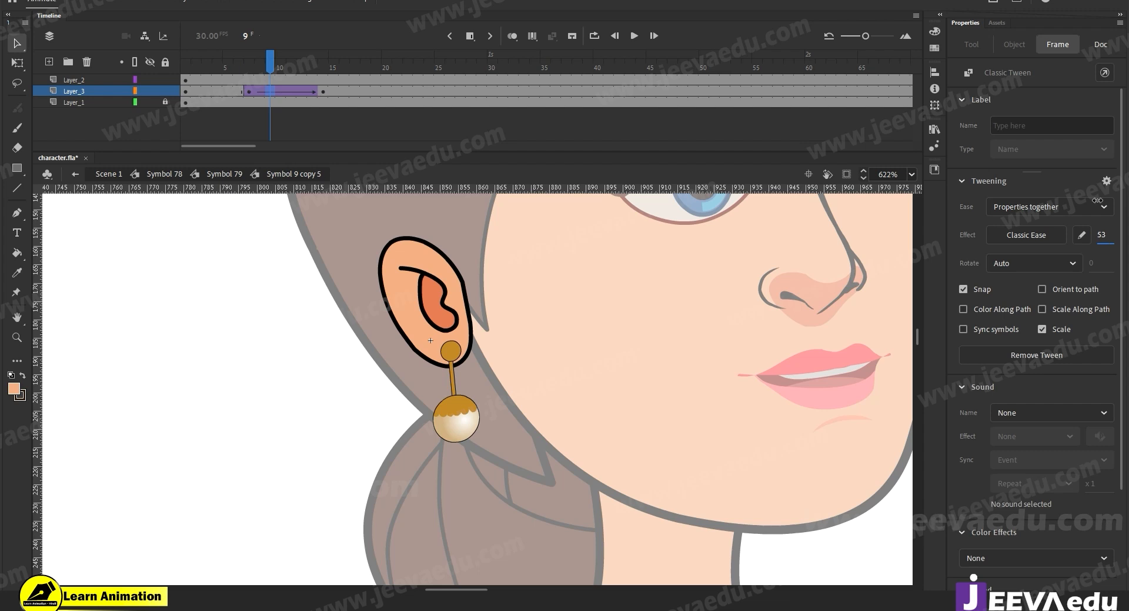
# Step: Rotate the hanging earring slightly toward the back of the head at frame 14 and preview its swing
pyautogui.click(323, 91)
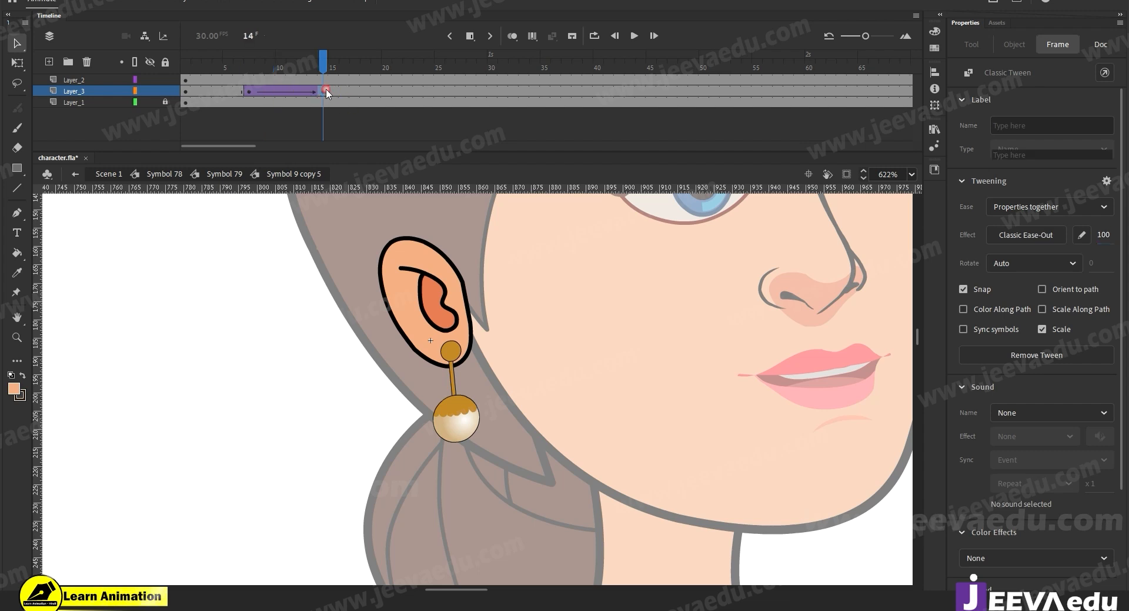
pyautogui.click(470, 433)
pyautogui.press('q')
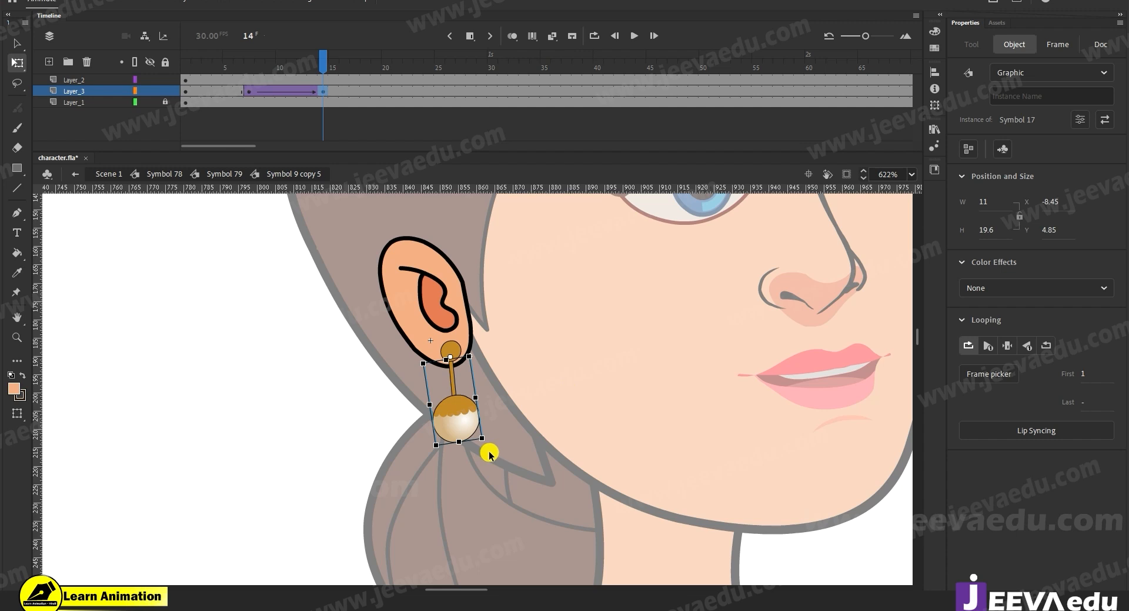
pyautogui.moveTo(485, 450); pyautogui.dragTo(472, 448)
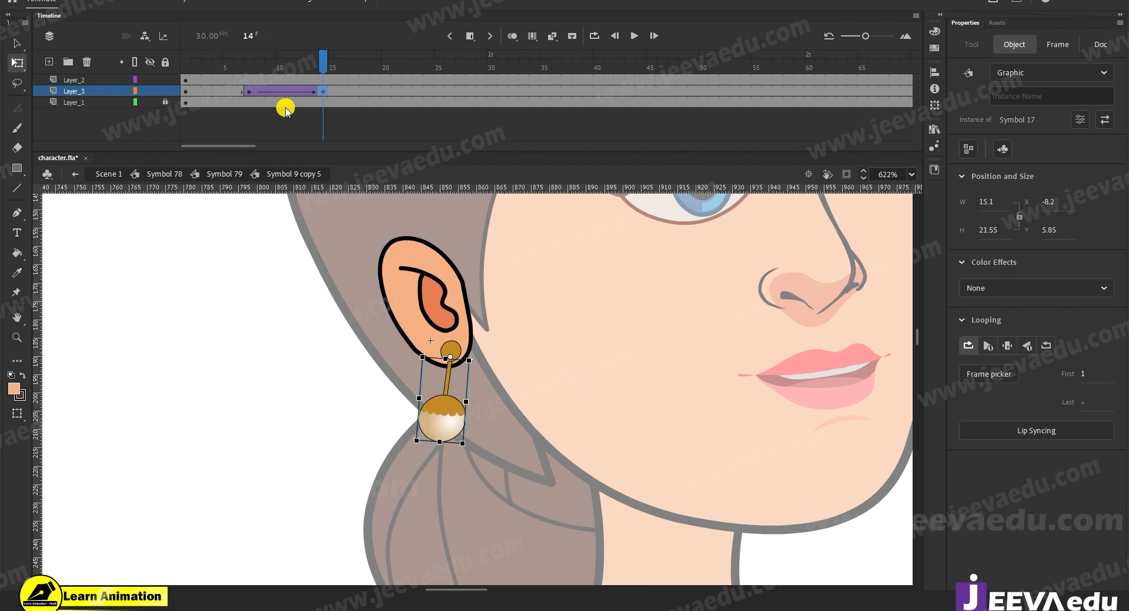
pyautogui.click(251, 74)
pyautogui.moveTo(250, 74); pyautogui.dragTo(343, 86)
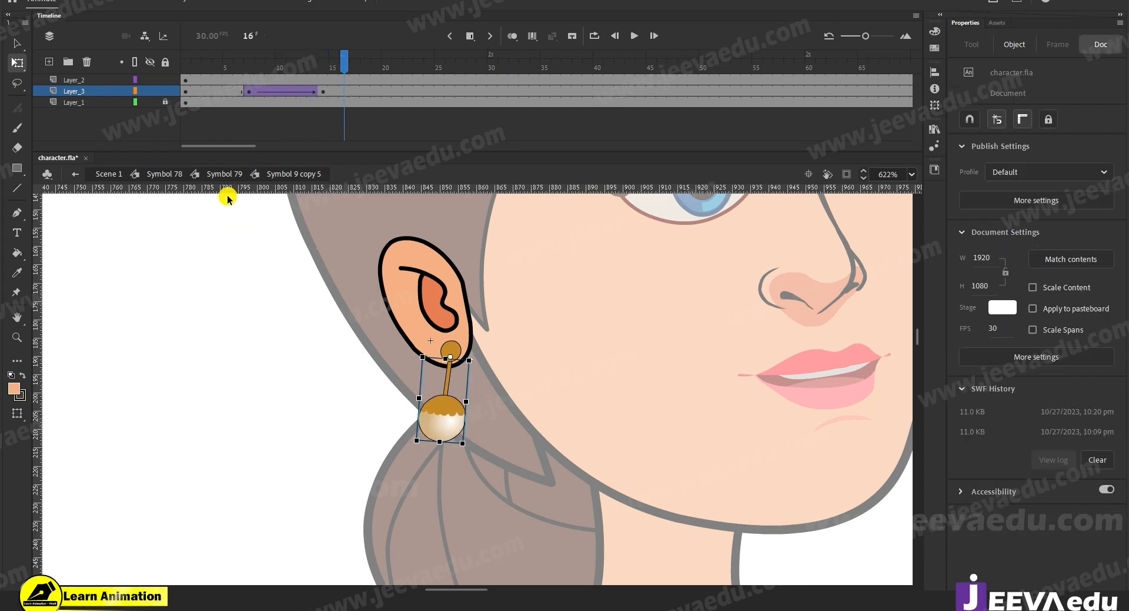
# Step: Return to Symbol 79 and rotate the far earring inward so it tucks behind the cheek in the span starting at frame 14
pyautogui.click(225, 175)
pyautogui.press('z')
pyautogui.keyDown('alt'); pyautogui.click(558, 456); pyautogui.keyUp('alt')
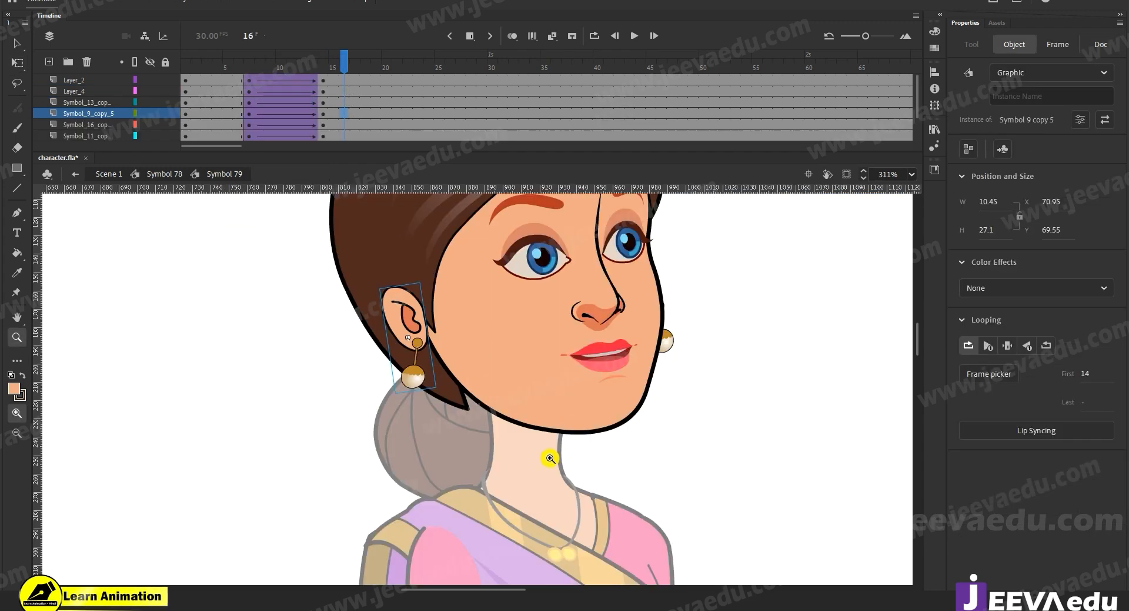
pyautogui.moveTo(648, 429); pyautogui.dragTo(624, 465)
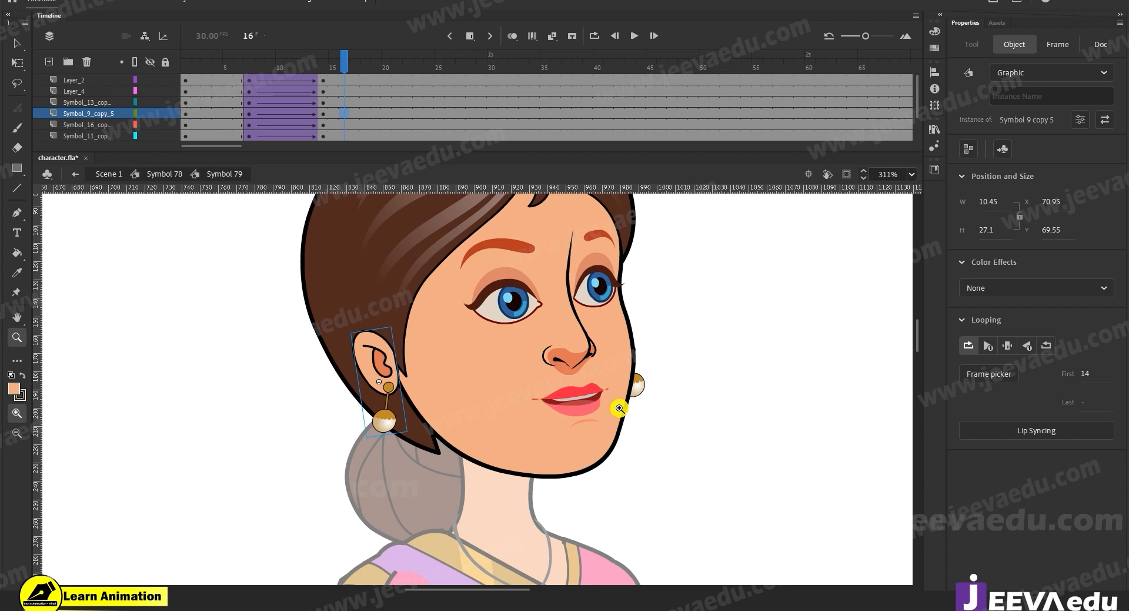
pyautogui.press('v')
pyautogui.click(642, 387)
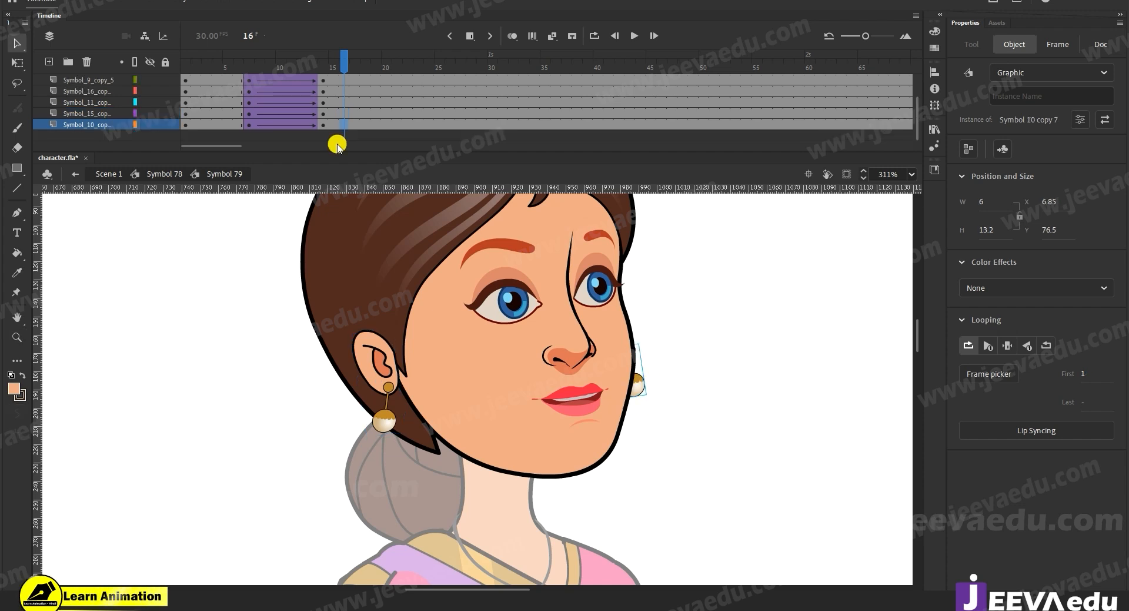
pyautogui.moveTo(647, 383); pyautogui.dragTo(712, 368)
pyautogui.hotkey('ctrl', 'z')
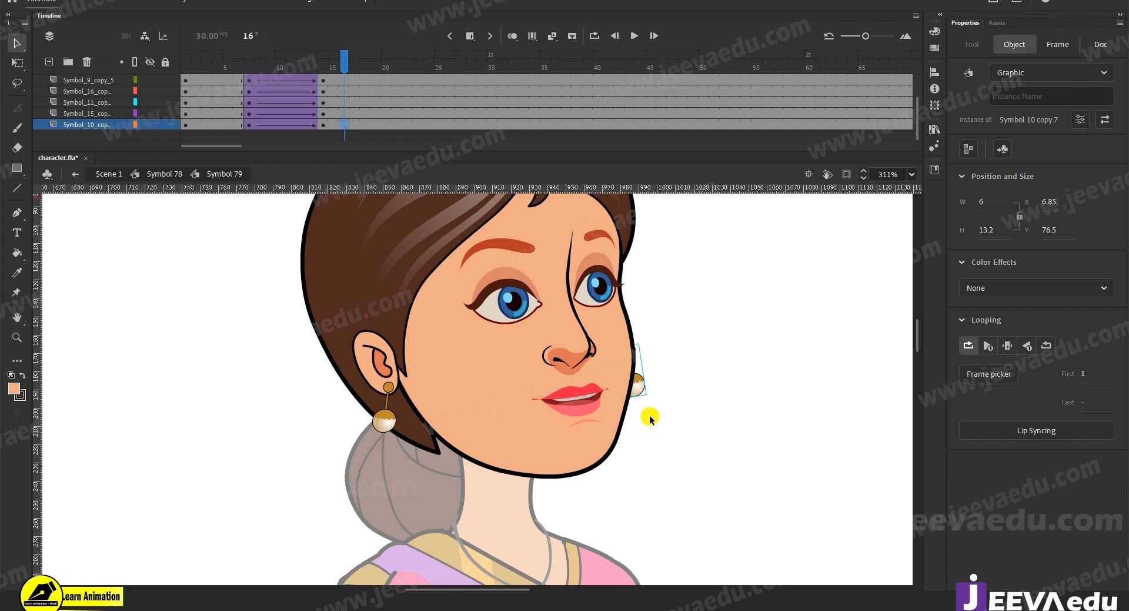
pyautogui.press('q')
pyautogui.moveTo(647, 405); pyautogui.dragTo(634, 412)
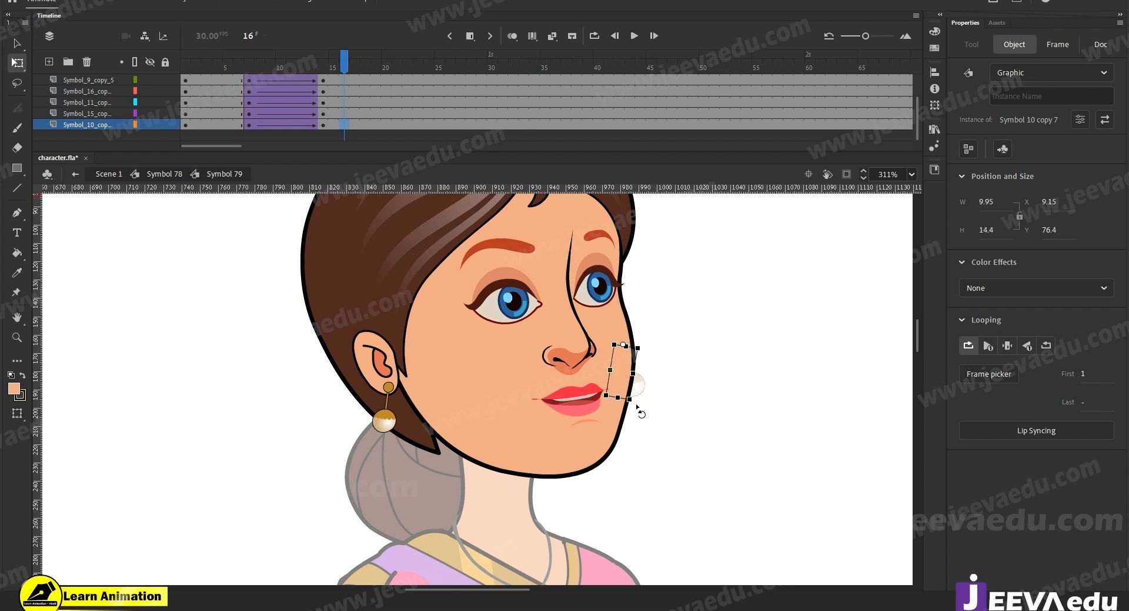
pyautogui.moveTo(326, 62); pyautogui.dragTo(323, 102)
pyautogui.click(450, 383)
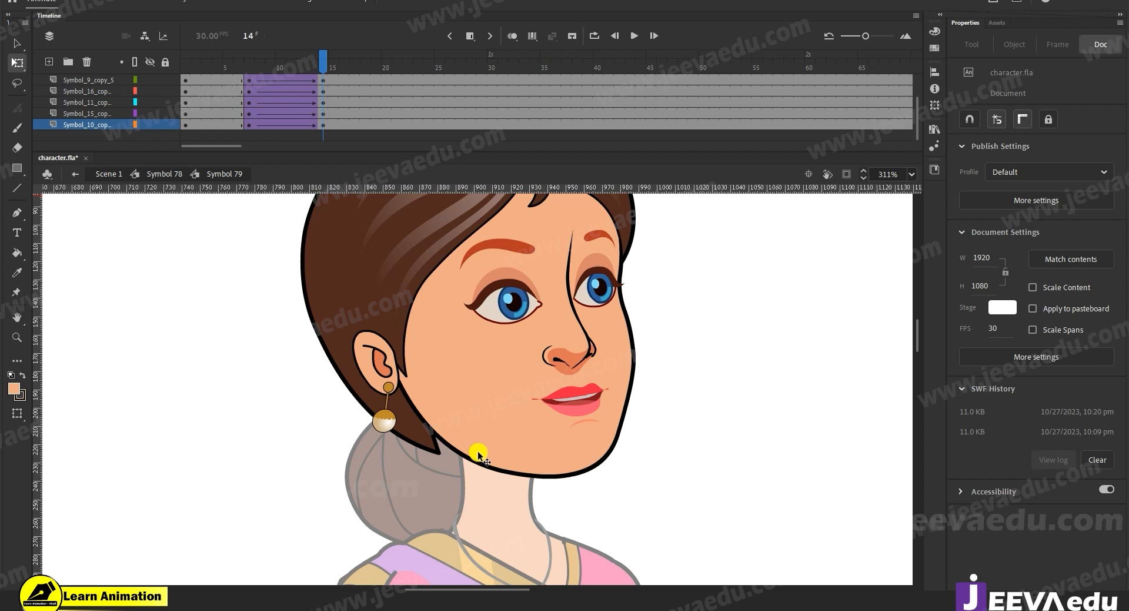
# Step: Return to Symbol 78 and play back the head and earring movement with the upper body in view
pyautogui.press('z')
pyautogui.keyDown('alt'); pyautogui.click(563, 487); pyautogui.keyUp('alt')
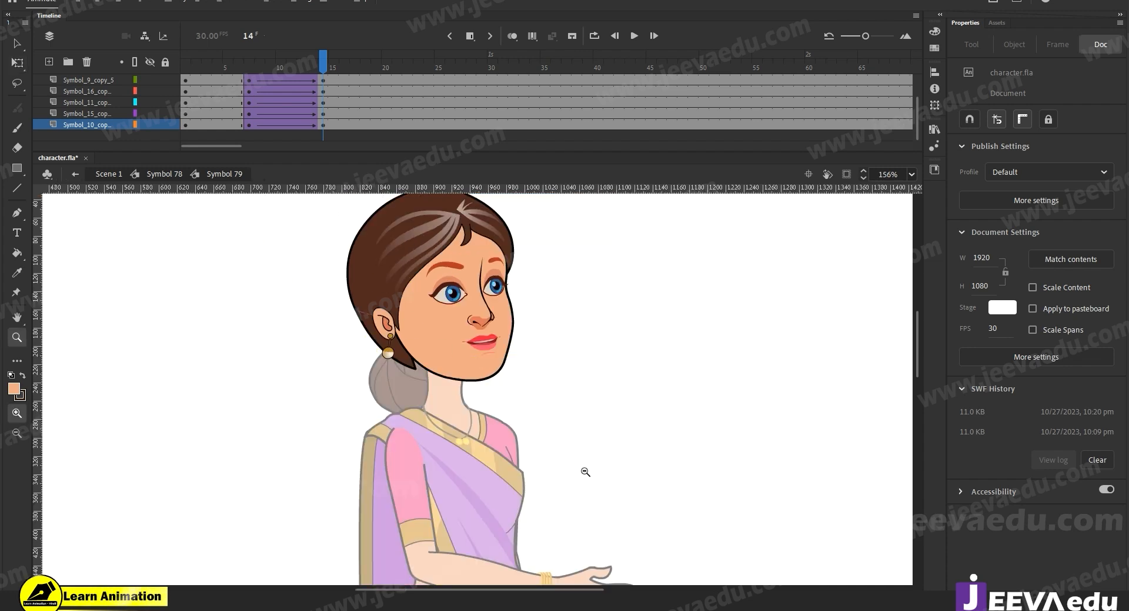
pyautogui.keyDown('alt'); pyautogui.click(585, 471); pyautogui.keyUp('alt')
pyautogui.click(174, 173)
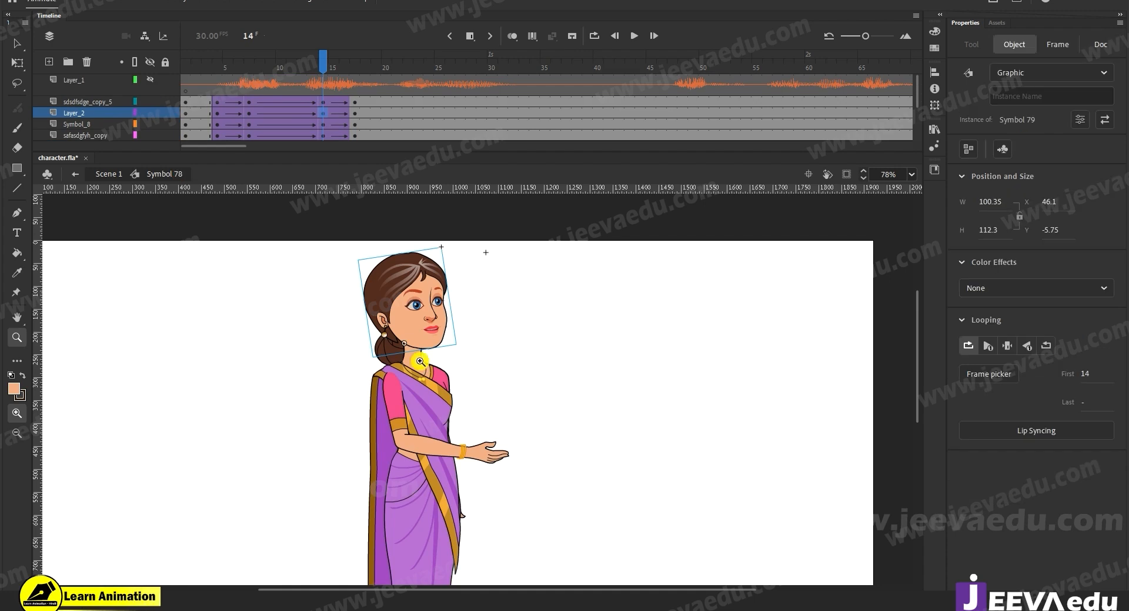
pyautogui.moveTo(317, 239); pyautogui.dragTo(535, 438)
pyautogui.click(323, 61)
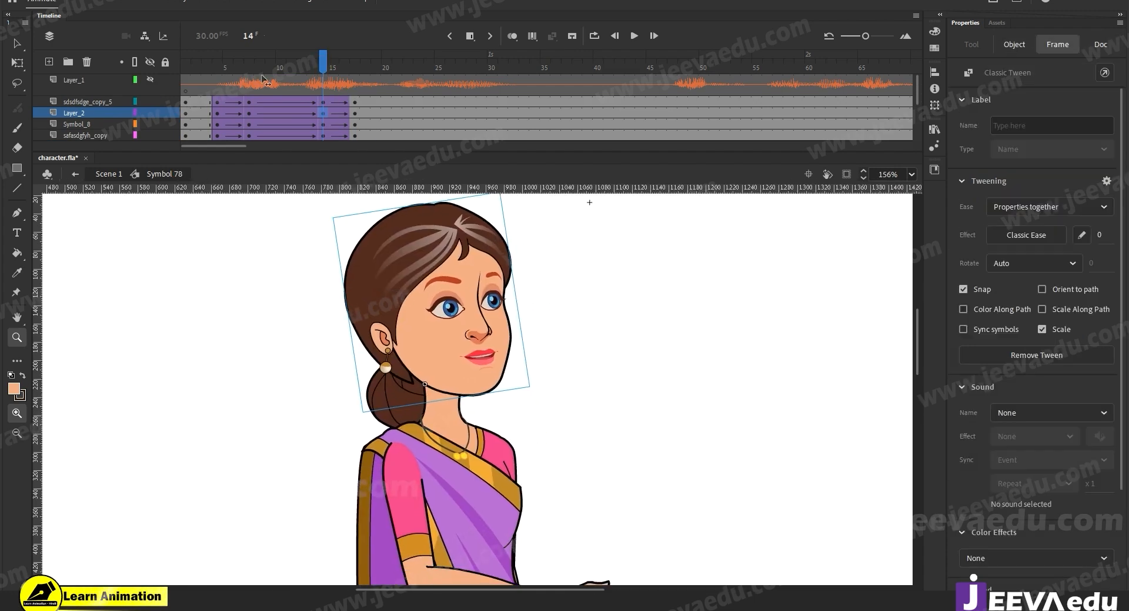
pyautogui.press('Return')
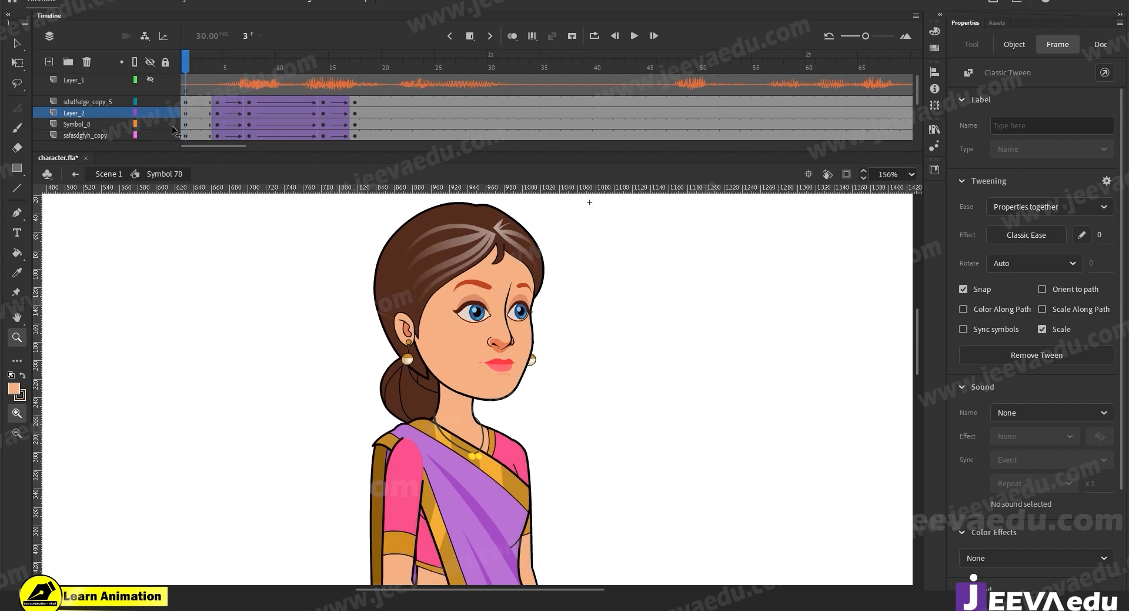
# Step: Check the head pose at frame 17, including inside the head symbol, and return to Symbol 78
pyautogui.moveTo(195, 124); pyautogui.dragTo(367, 143)
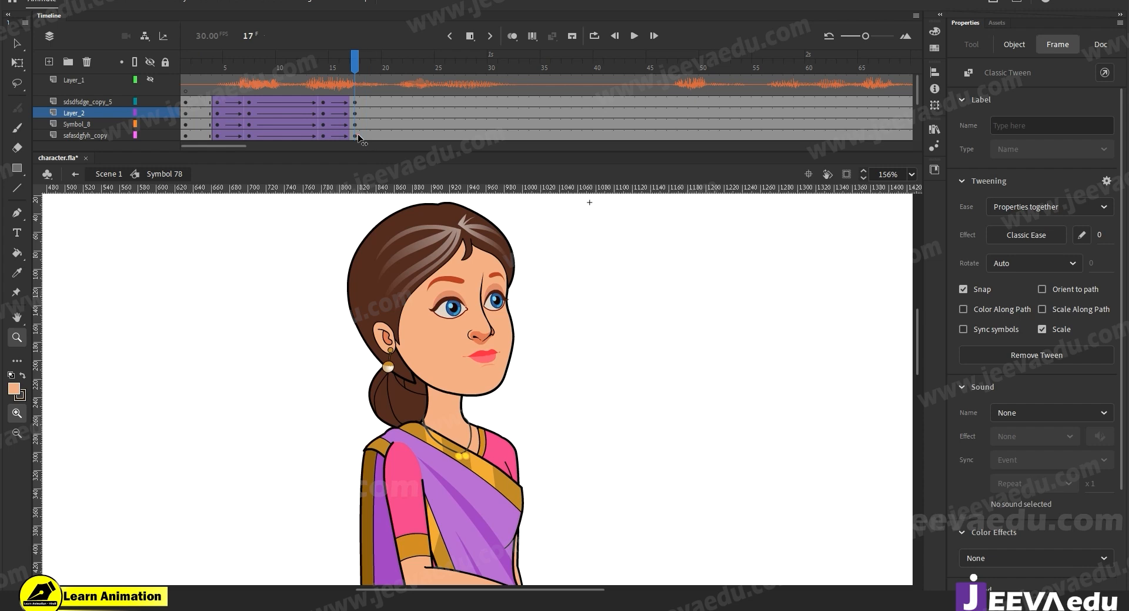
pyautogui.click(465, 467)
pyautogui.press('v')
pyautogui.click(456, 374)
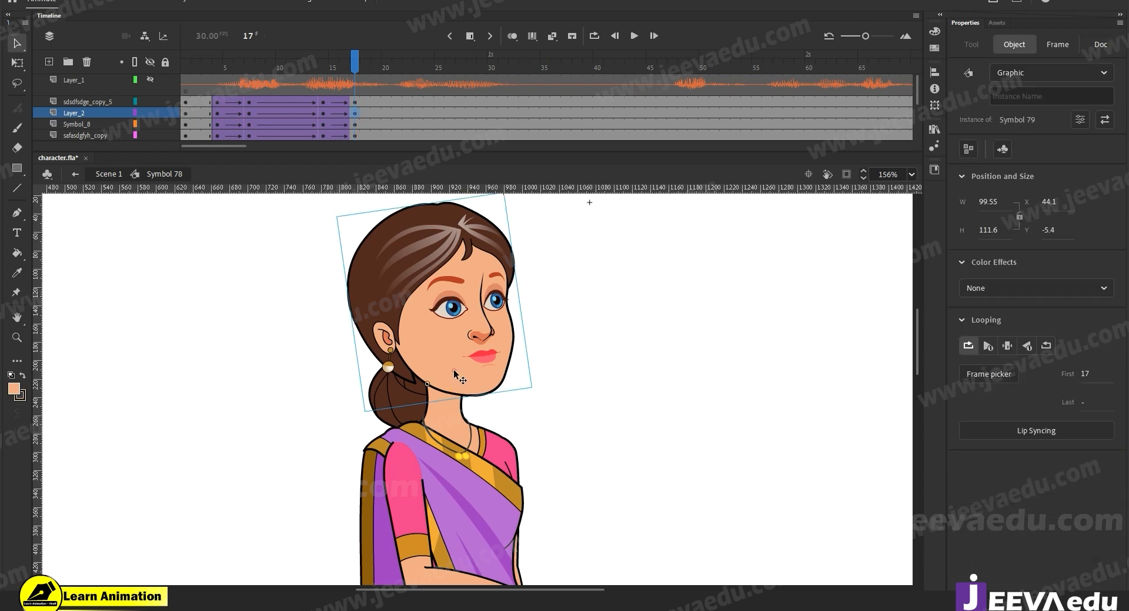
pyautogui.doubleClick(456, 374)
pyautogui.click(270, 59)
pyautogui.moveTo(186, 93); pyautogui.dragTo(185, 135)
pyautogui.doubleClick(257, 340)
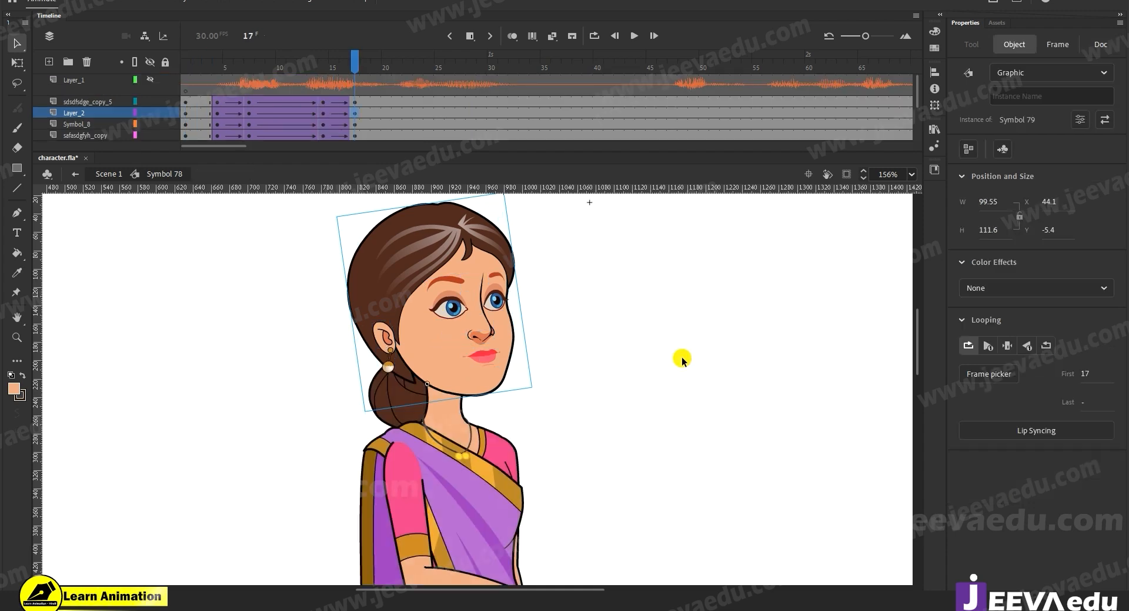
# Step: Play the animation from frame 4 and again from frame 17 to review the body movement against the voice track
pyautogui.click(216, 65)
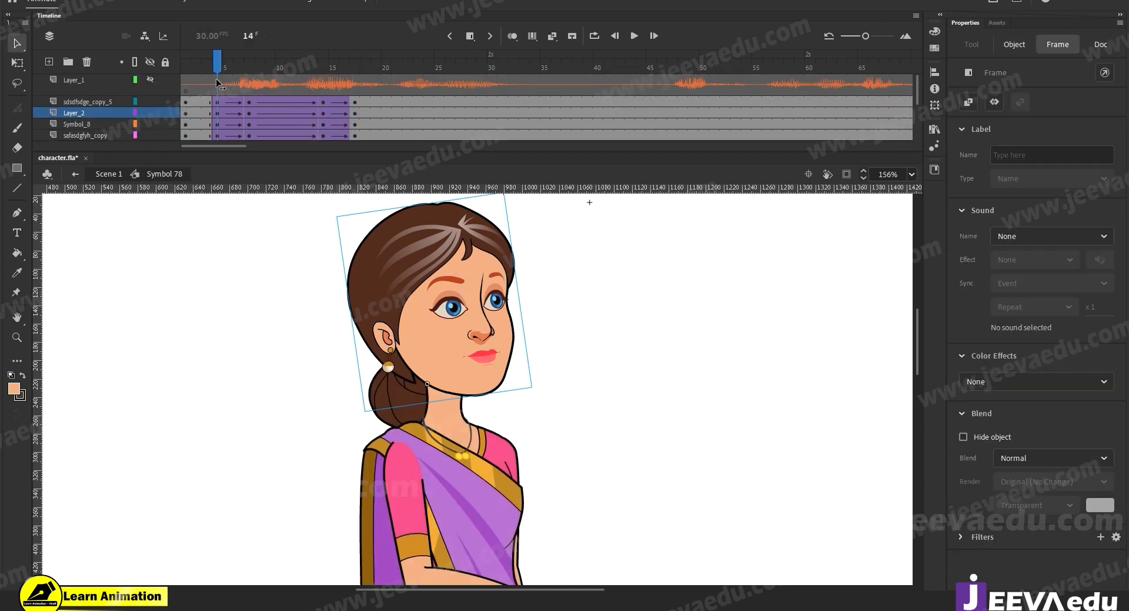
pyautogui.press('Return')
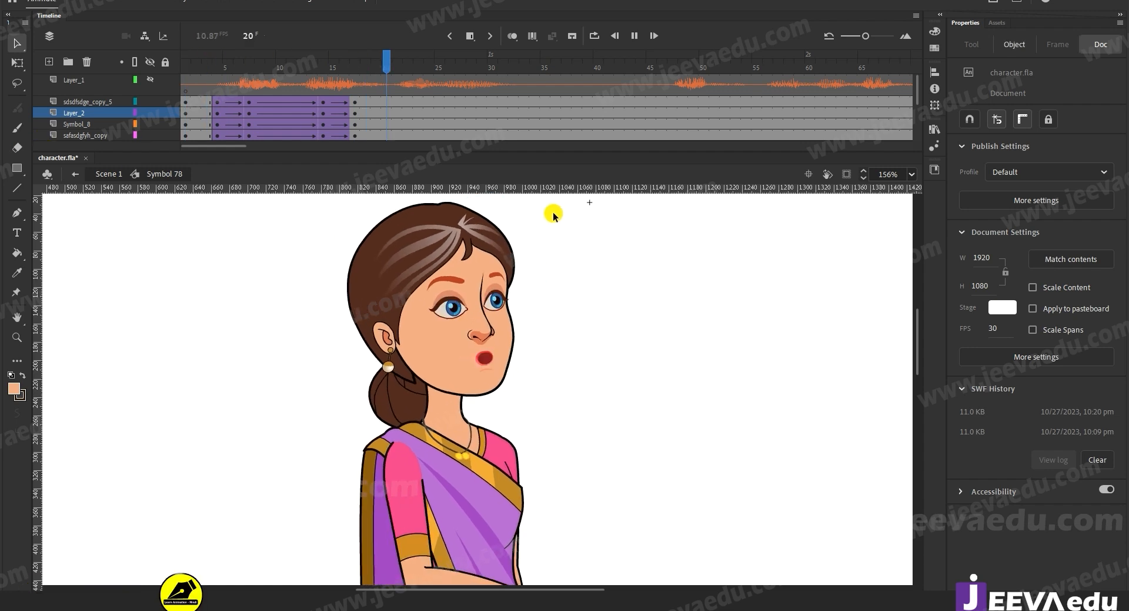
pyautogui.click(356, 84)
pyautogui.click(355, 83)
pyautogui.press('z')
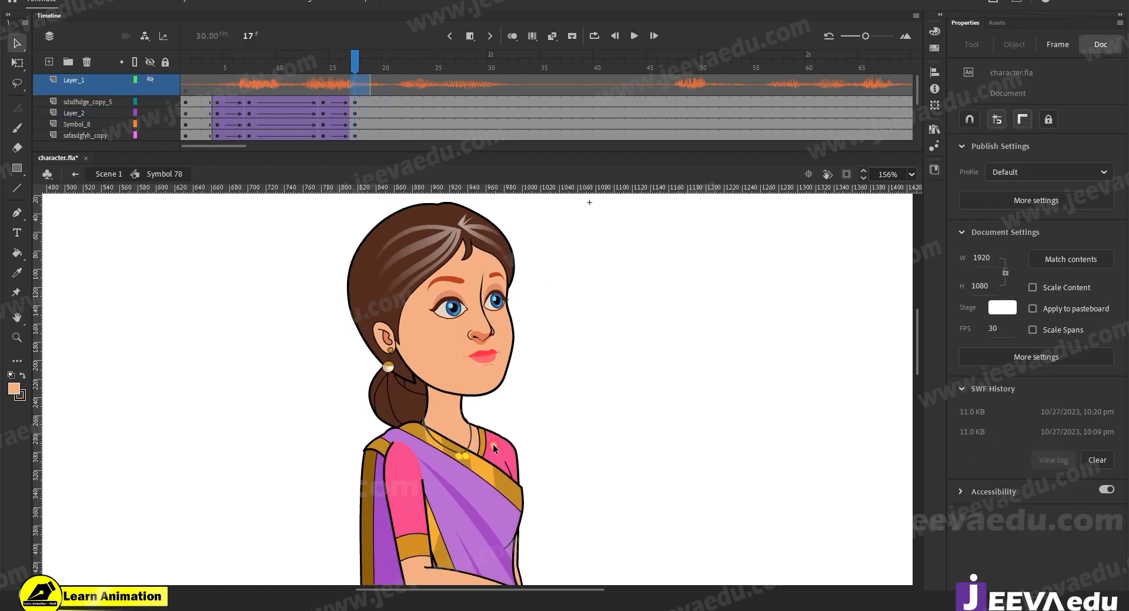
pyautogui.keyDown('alt'); pyautogui.click(499, 323); pyautogui.keyUp('alt')
pyautogui.press('Return')
pyautogui.press('Return')
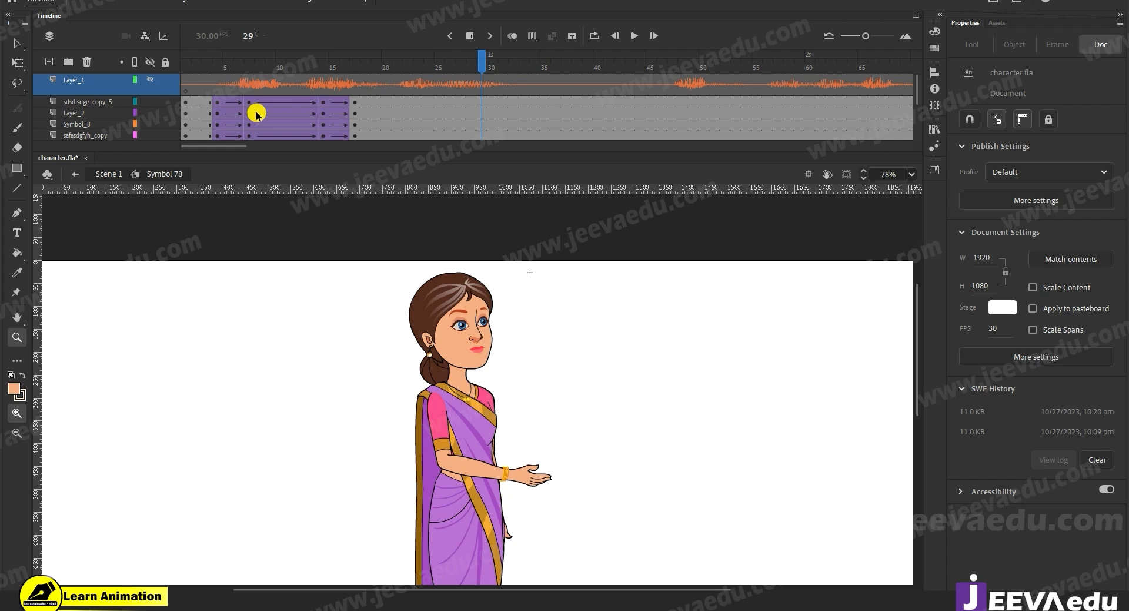
# Step: Add keyframes at frames 18 and 45 on all character layers and create classic tweens between them
pyautogui.click(356, 106)
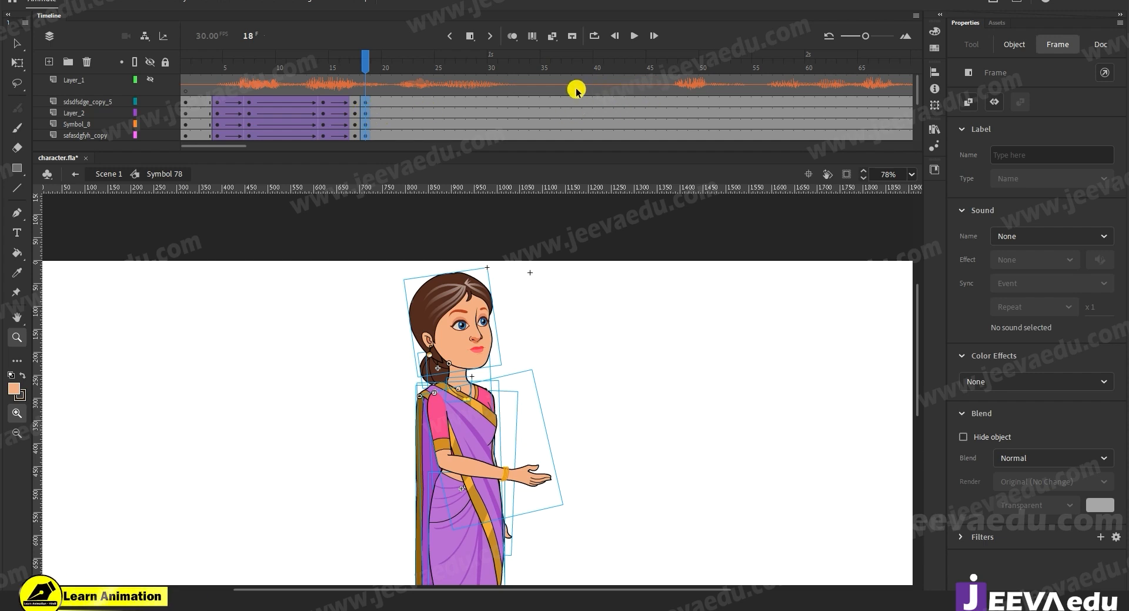
pyautogui.click(647, 104)
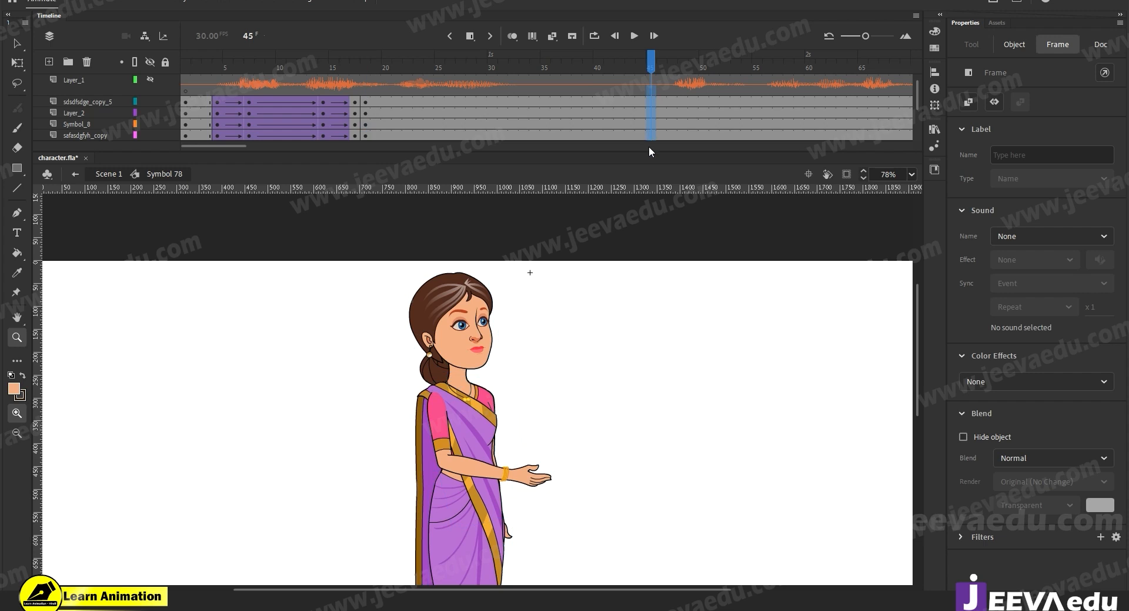
pyautogui.scroll(-2, 648, 118)
pyautogui.scroll(2, 627, 123)
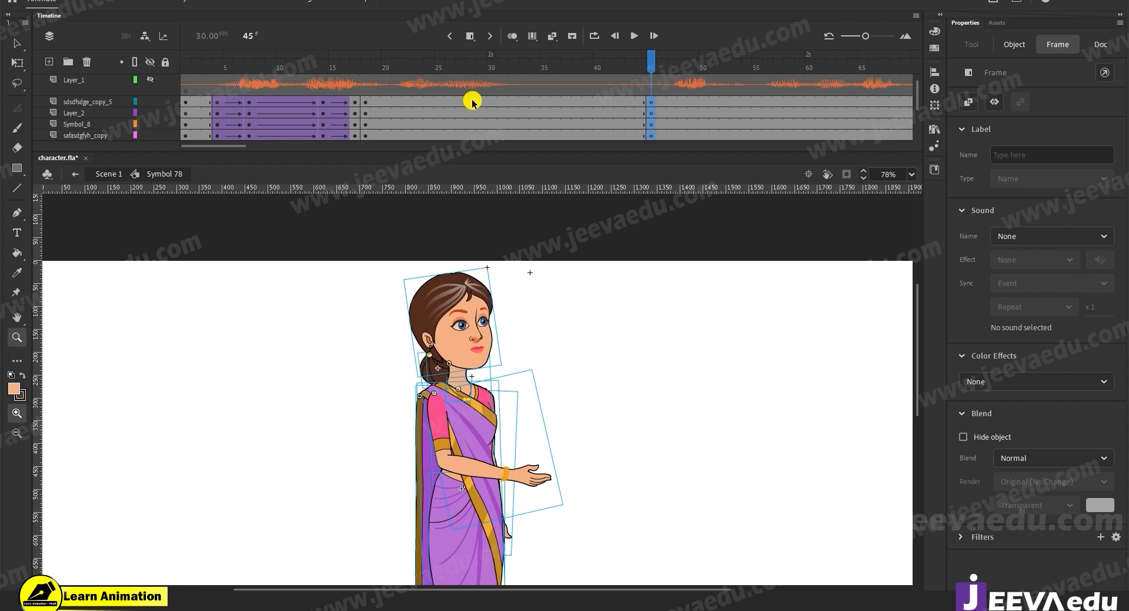
pyautogui.scroll(-1, 488, 114)
pyautogui.rightClick(491, 113)
pyautogui.click(526, 126)
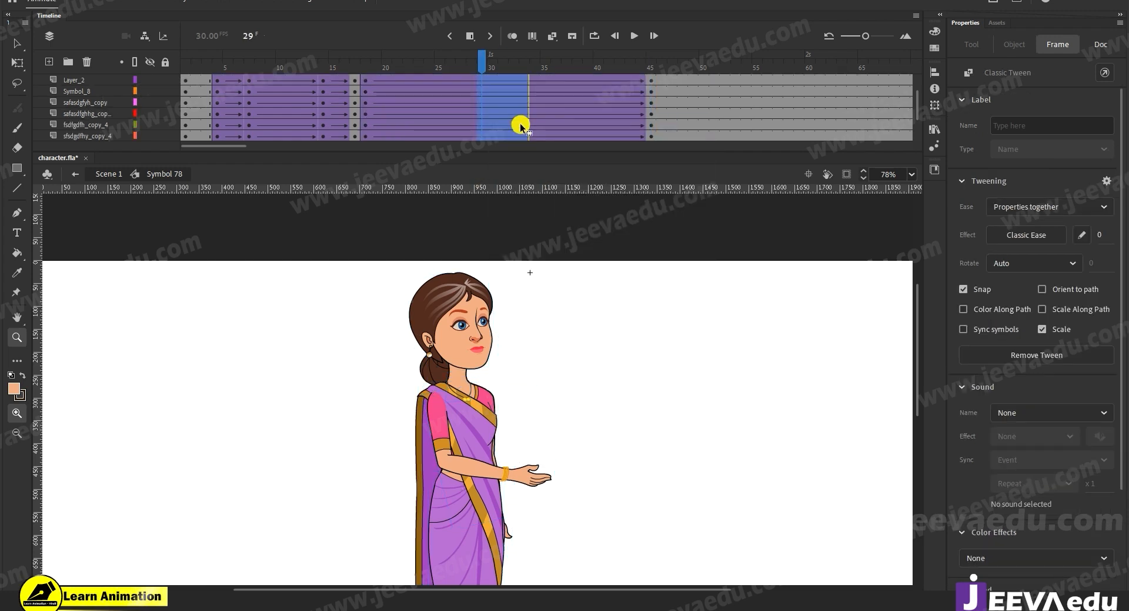
pyautogui.scroll(1, 397, 112)
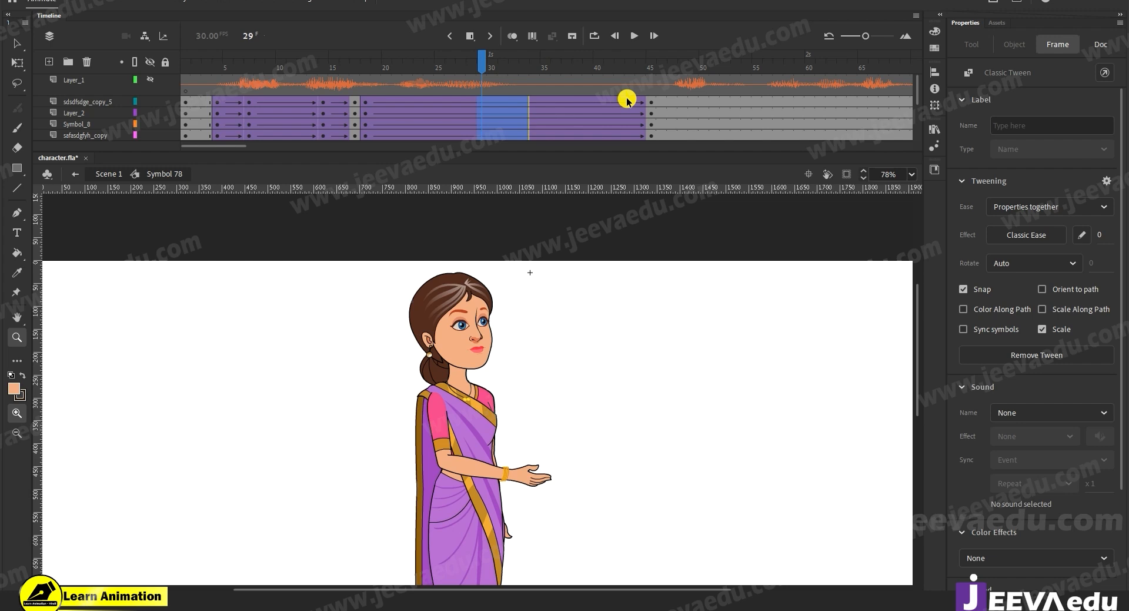
# Step: Select the whole upper body at frame 45, move its pivot to the waist and rotate it slightly backward
pyautogui.moveTo(445, 66); pyautogui.dragTo(556, 74)
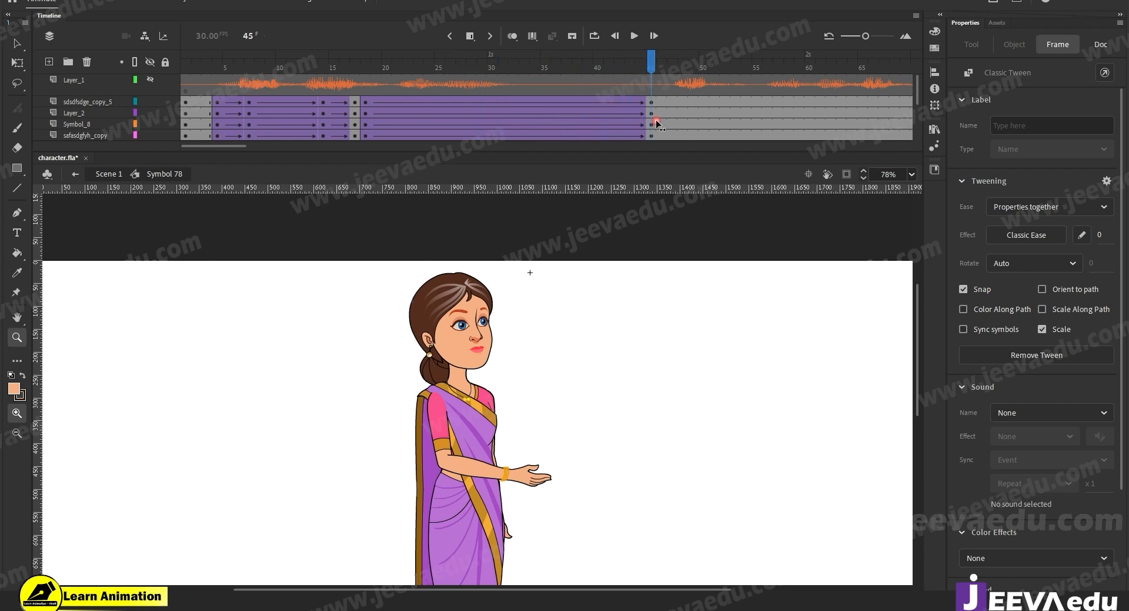
pyautogui.press('v')
pyautogui.click(403, 349)
pyautogui.moveTo(373, 274); pyautogui.dragTo(505, 413)
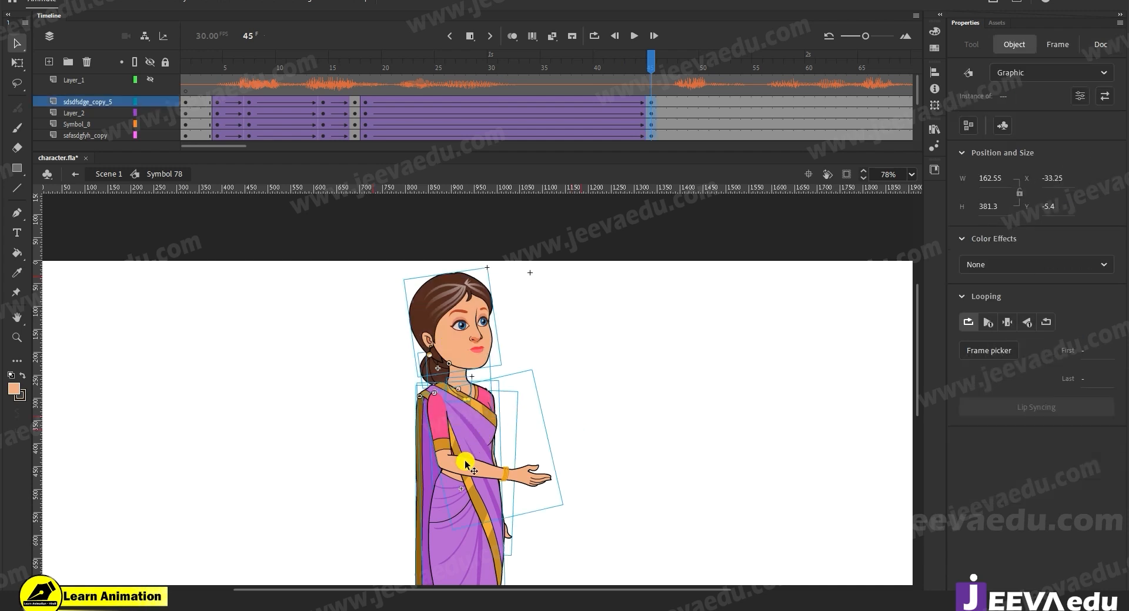
pyautogui.press('q')
pyautogui.moveTo(484, 454); pyautogui.dragTo(465, 484)
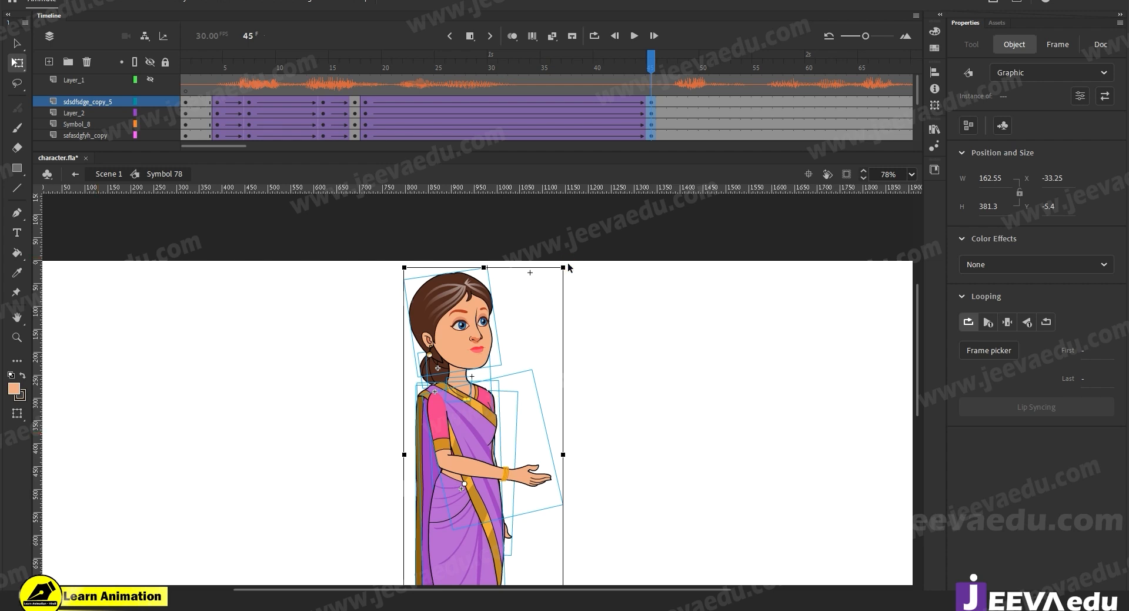
pyautogui.moveTo(631, 58); pyautogui.dragTo(270, 57)
pyautogui.moveTo(270, 118); pyautogui.dragTo(651, 118)
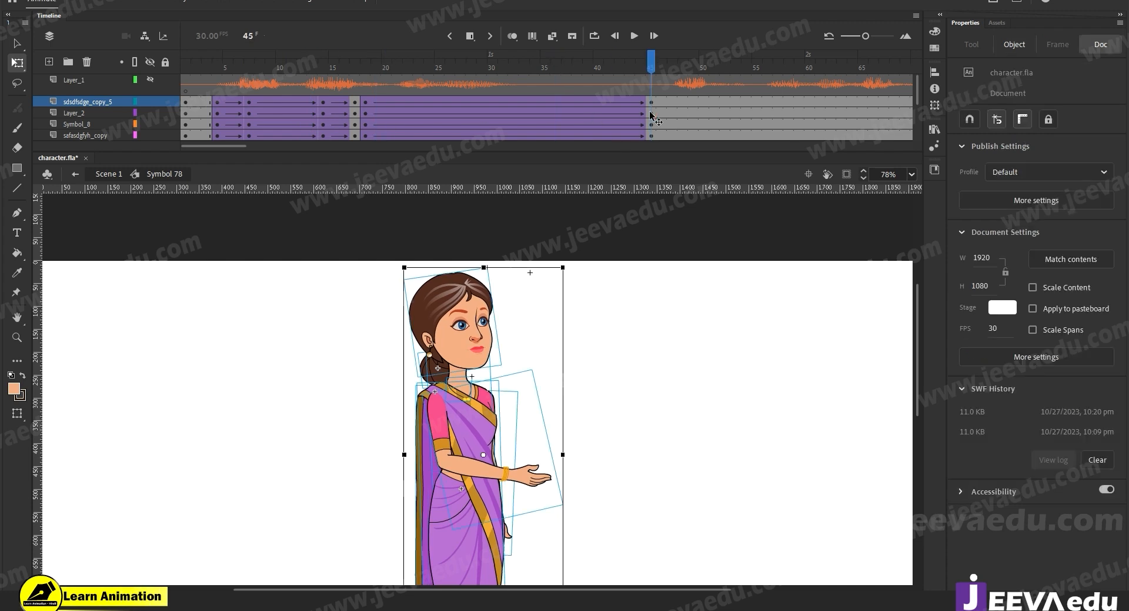
pyautogui.click(469, 484)
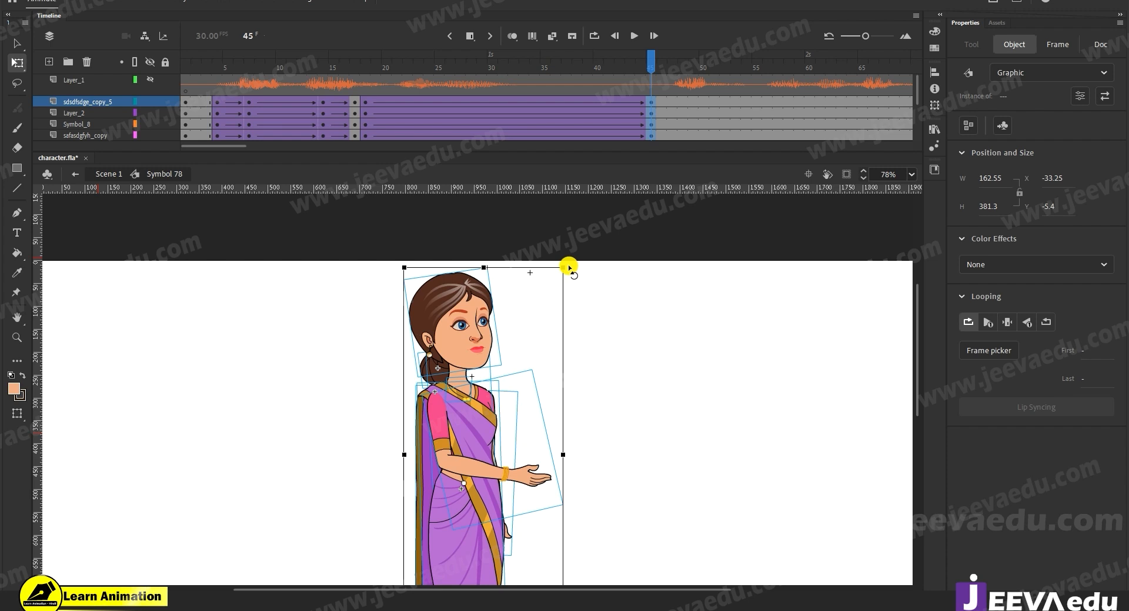
pyautogui.moveTo(570, 268); pyautogui.dragTo(568, 262)
# Step: Scrub through the new body tween up close and stop at frame 45
pyautogui.moveTo(303, 123); pyautogui.dragTo(255, 123)
pyautogui.moveTo(528, 120); pyautogui.dragTo(471, 141)
pyautogui.click(496, 390)
pyautogui.press('z')
pyautogui.click(481, 378)
pyautogui.moveTo(474, 61); pyautogui.dragTo(653, 126)
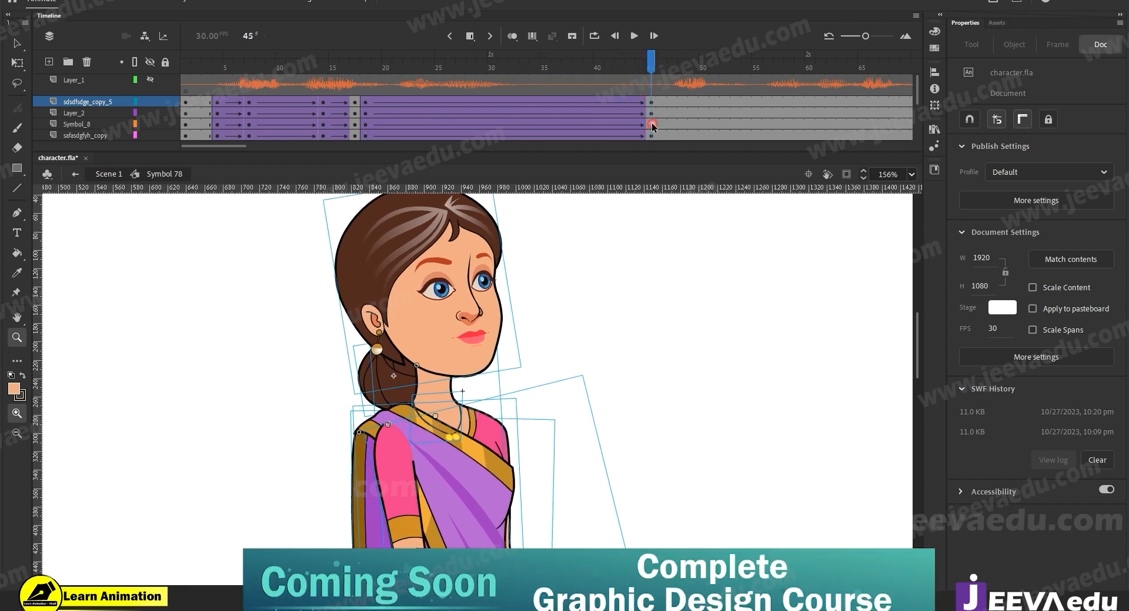
# Step: At frame 45, rotate the saree's hanging end behind her back and the front saree drape slightly
pyautogui.hotkey('ctrl', '-')
pyautogui.moveTo(499, 538); pyautogui.dragTo(448, 392)
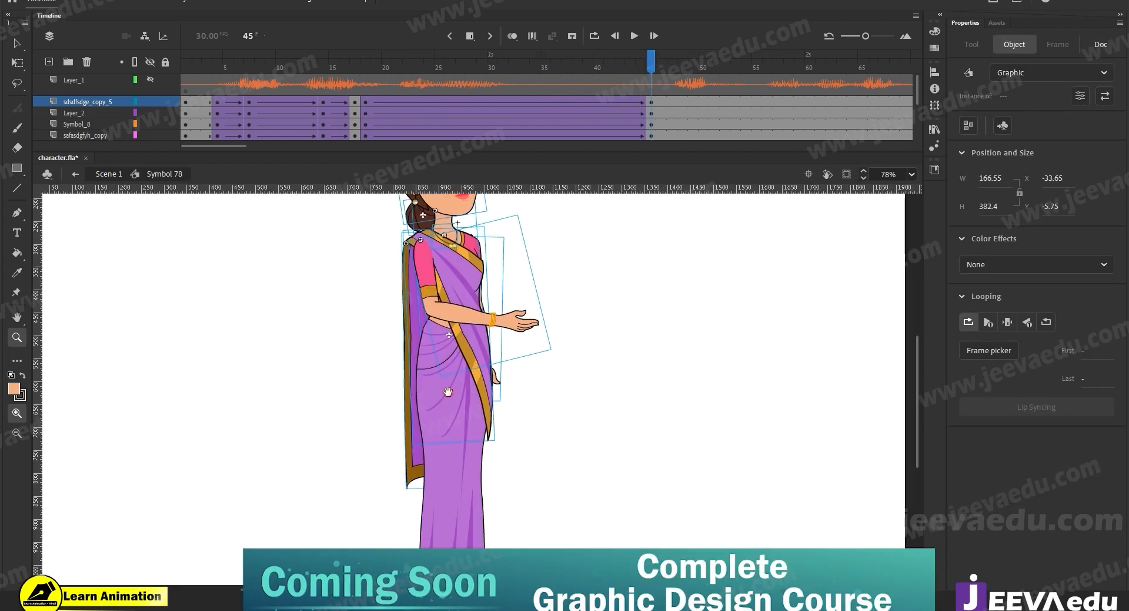
pyautogui.press('v')
pyautogui.click(335, 479)
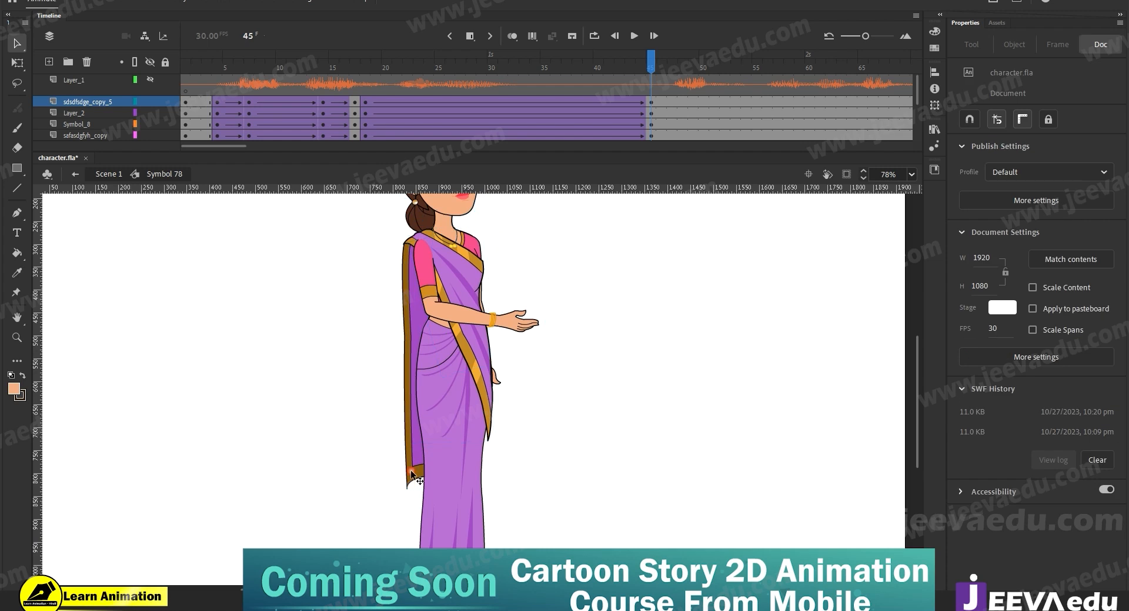
pyautogui.click(411, 480)
pyautogui.press('q')
pyautogui.moveTo(405, 498); pyautogui.dragTo(404, 500)
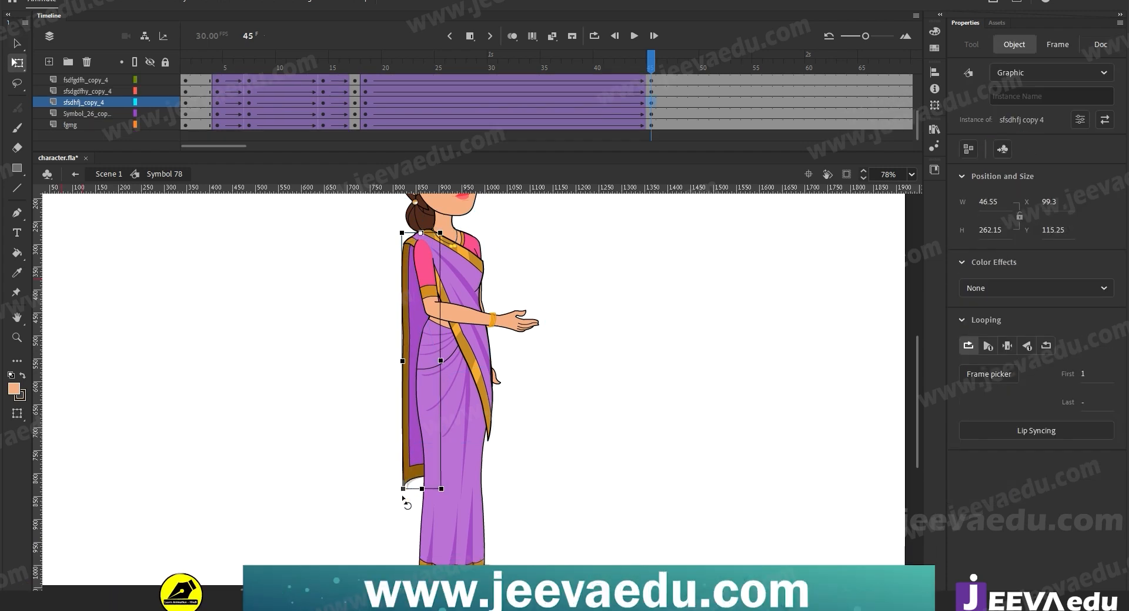
pyautogui.moveTo(404, 499); pyautogui.dragTo(404, 492)
pyautogui.click(487, 403)
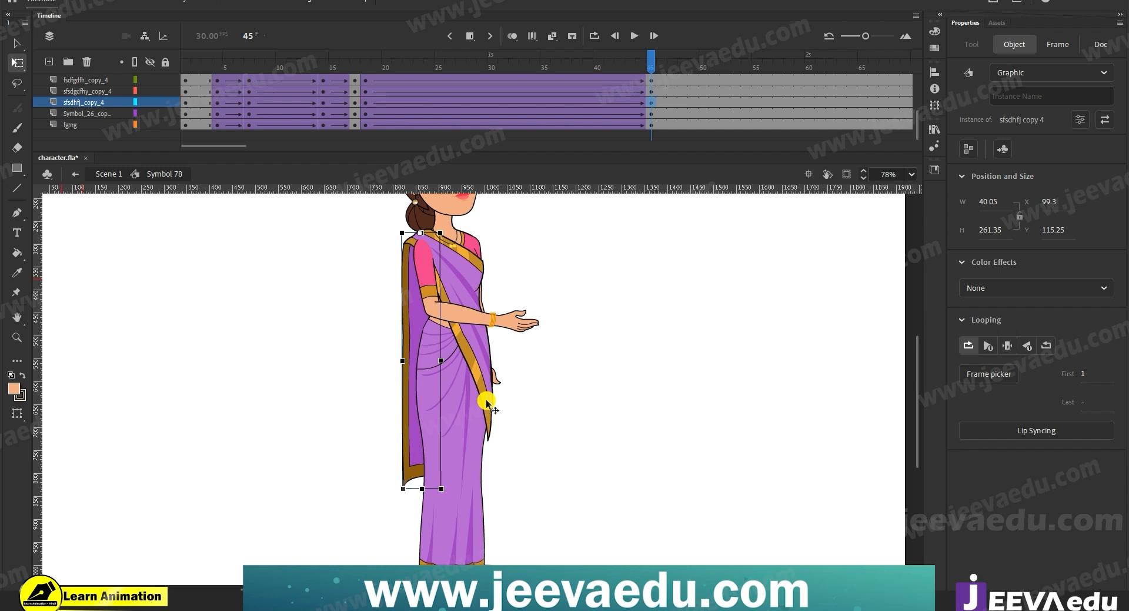
pyautogui.moveTo(496, 442); pyautogui.dragTo(500, 451)
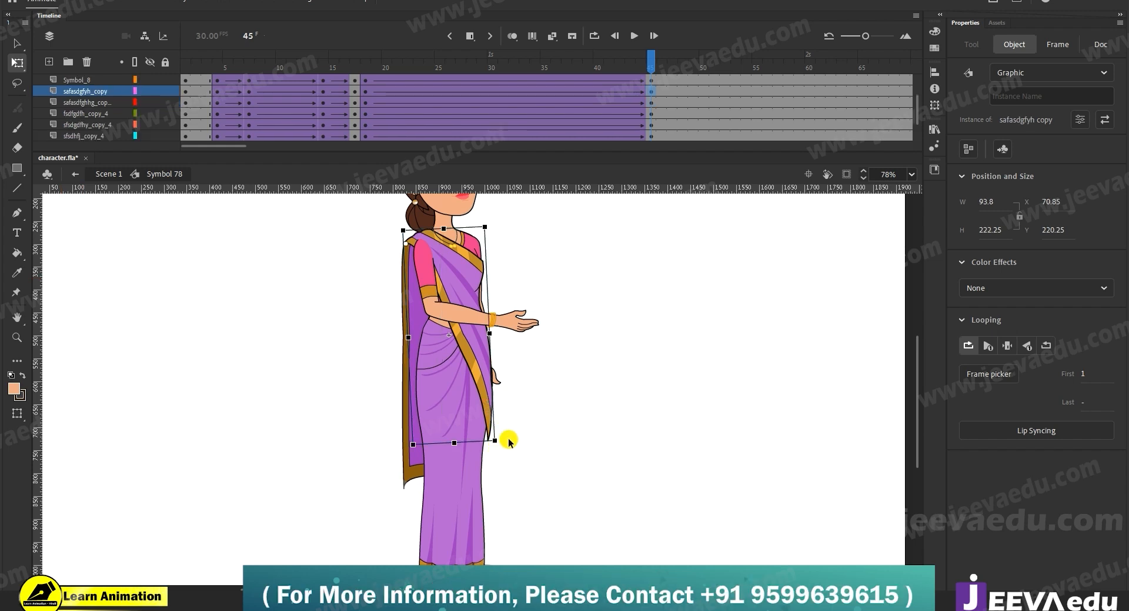
# Step: Scrub the saree and body tween between frames 18 and 45, and inspect the head up close
pyautogui.press('z')
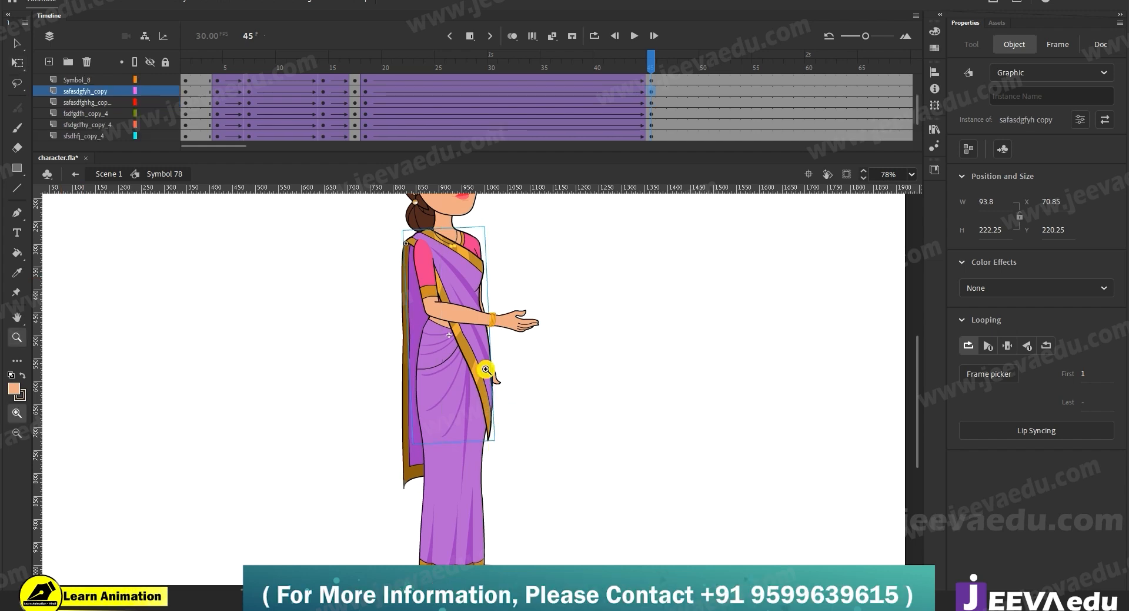
pyautogui.moveTo(401, 90); pyautogui.dragTo(661, 101)
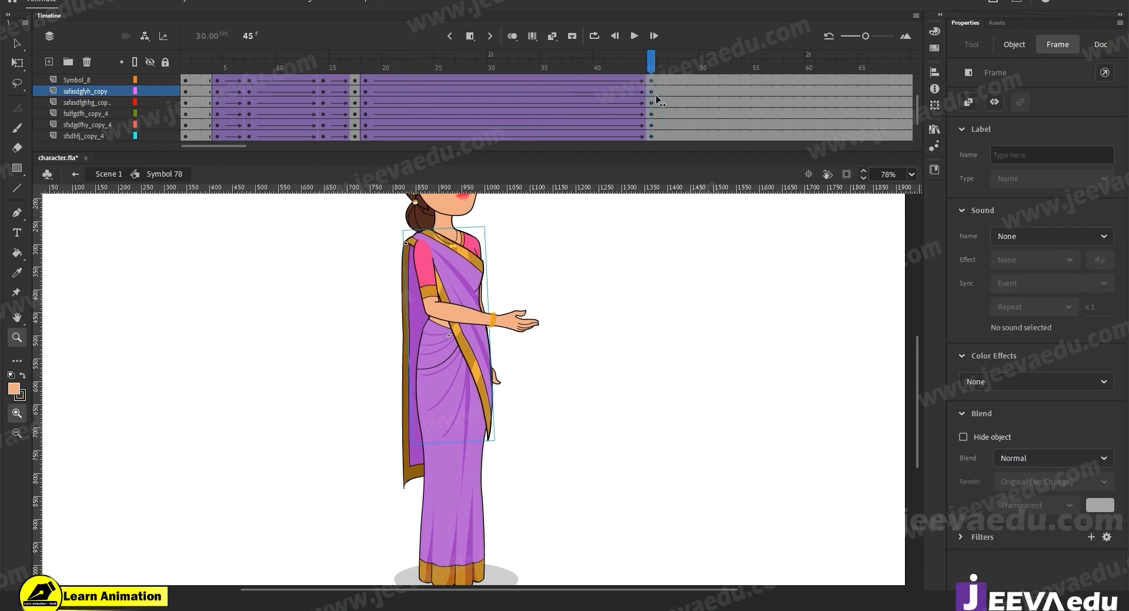
pyautogui.click(493, 462)
pyautogui.click(469, 307)
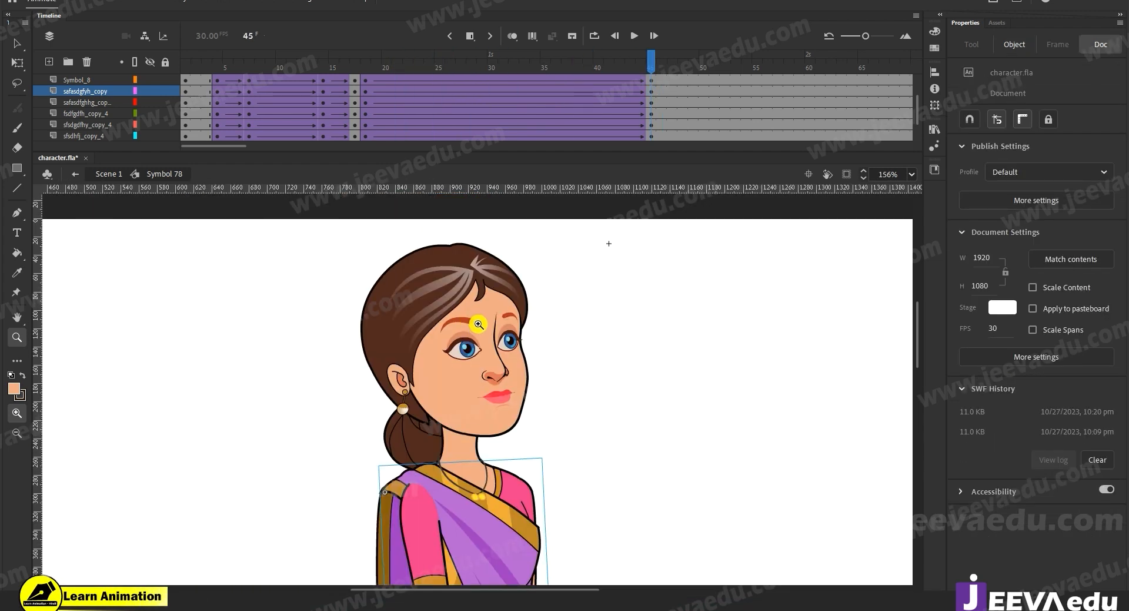
pyautogui.moveTo(332, 239); pyautogui.dragTo(582, 472)
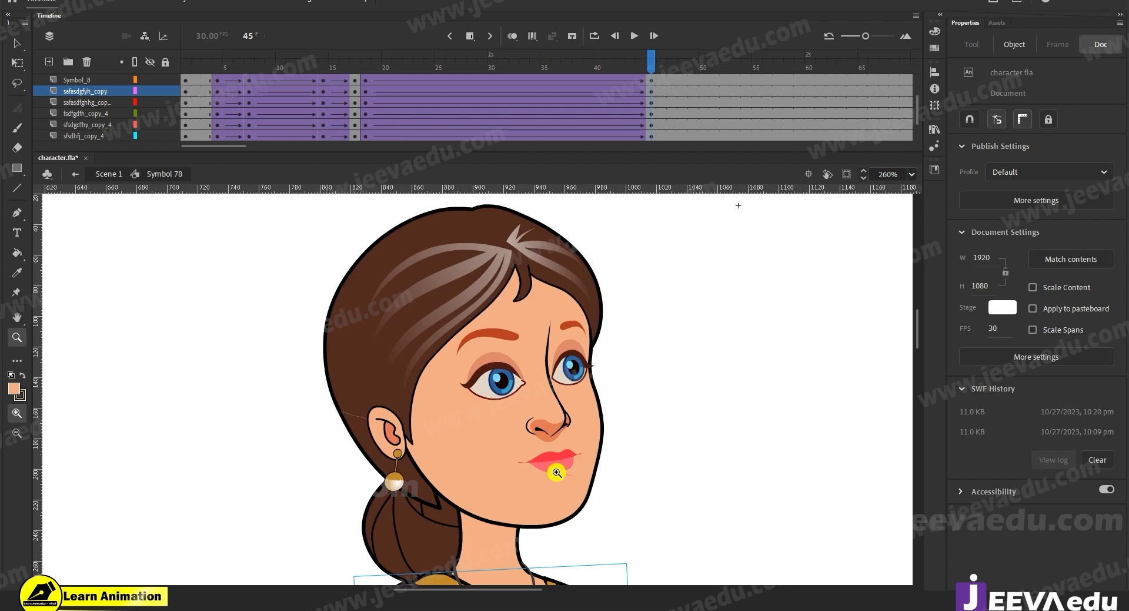
pyautogui.scroll(3, 588, 105)
# Step: Make the voice layer Layer_1 visible again and play the head close-up from frame 18 against the sound
pyautogui.click(368, 88)
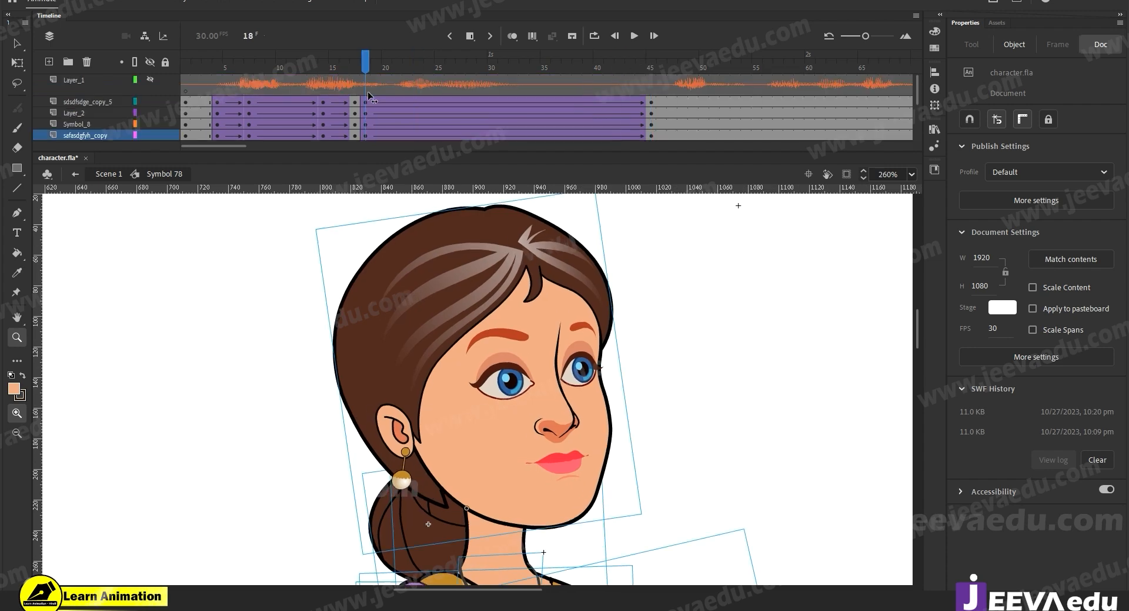
pyautogui.click(151, 79)
pyautogui.press('Return')
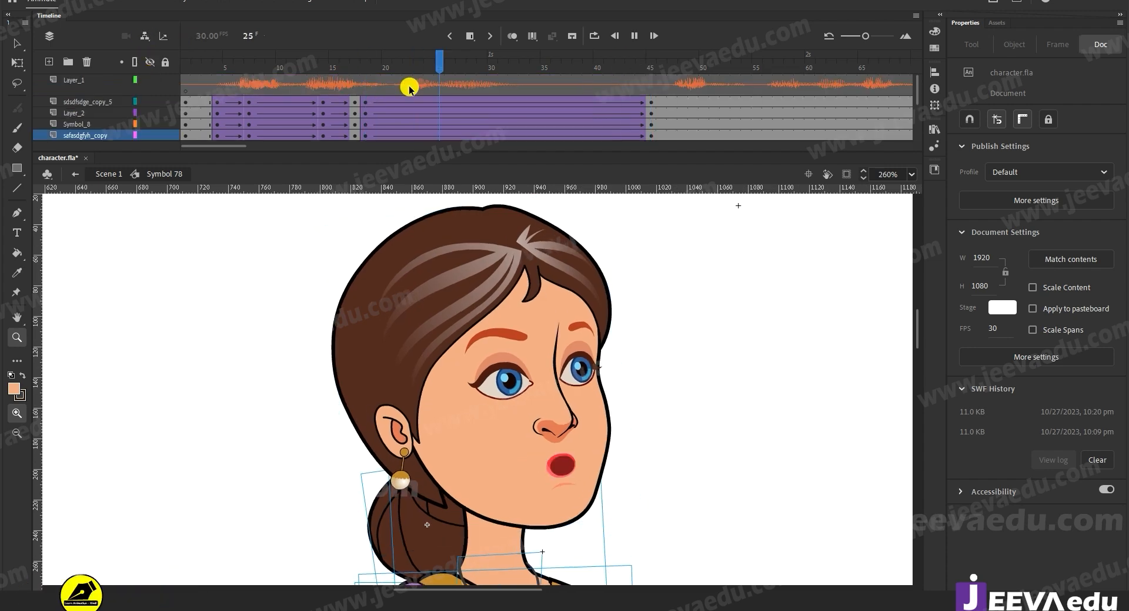
pyautogui.click(359, 104)
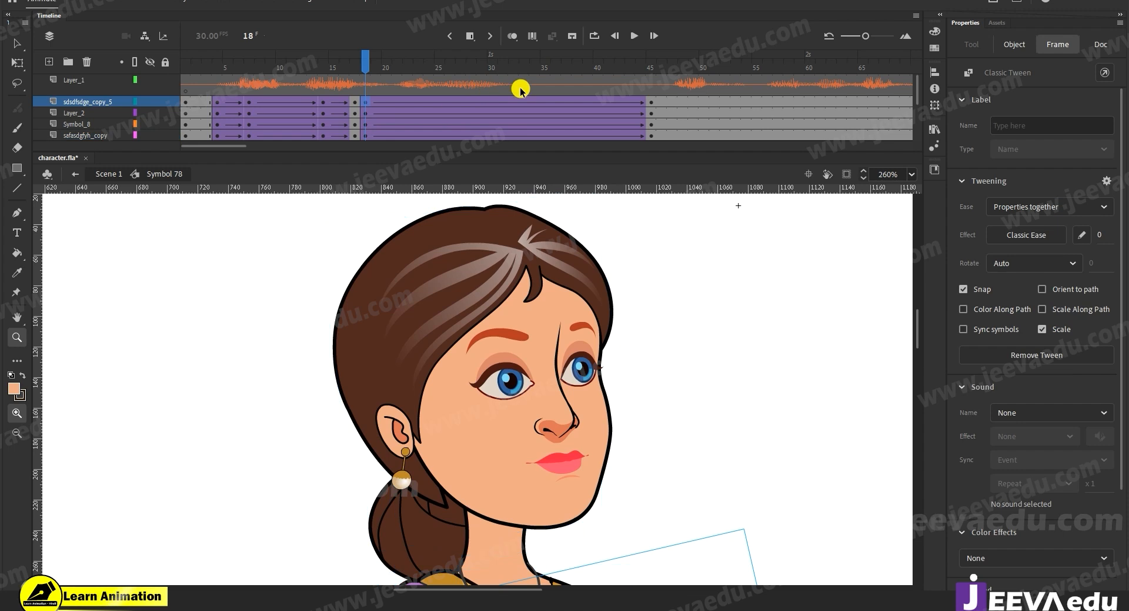
# Step: Open the head symbol for editing and add keyframes at frame 18 on all of its layers
pyautogui.press('v')
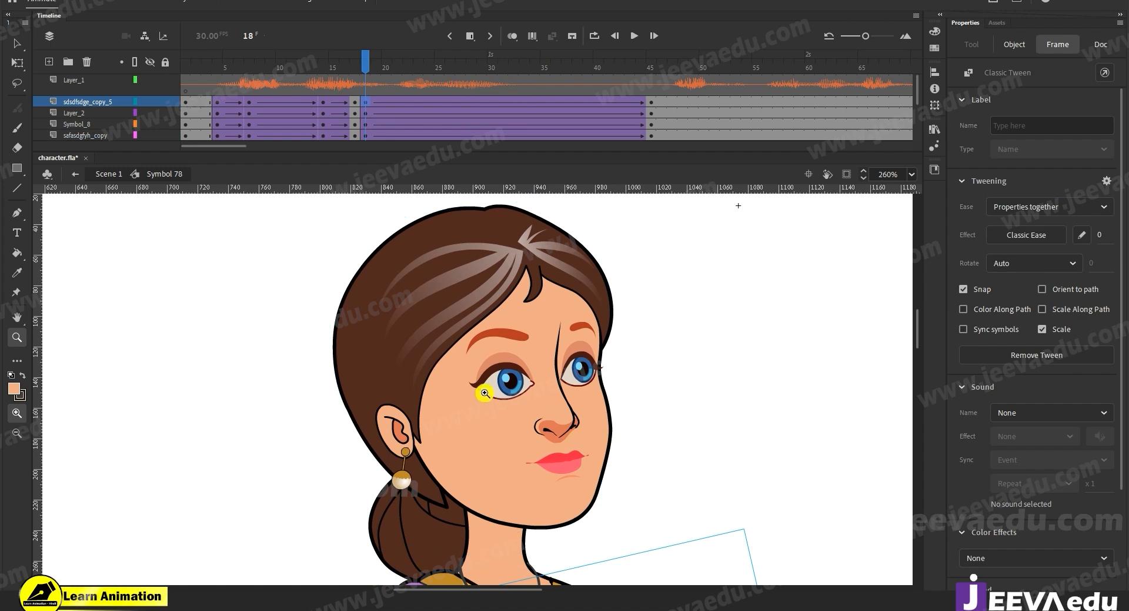
pyautogui.click(523, 385)
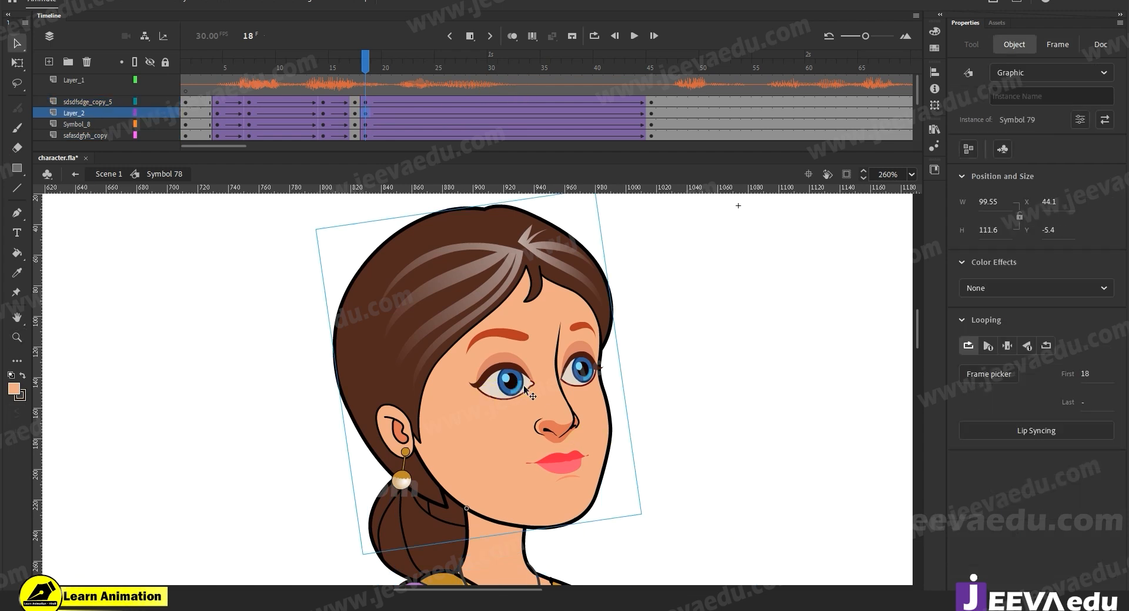
pyautogui.doubleClick(524, 384)
pyautogui.click(365, 76)
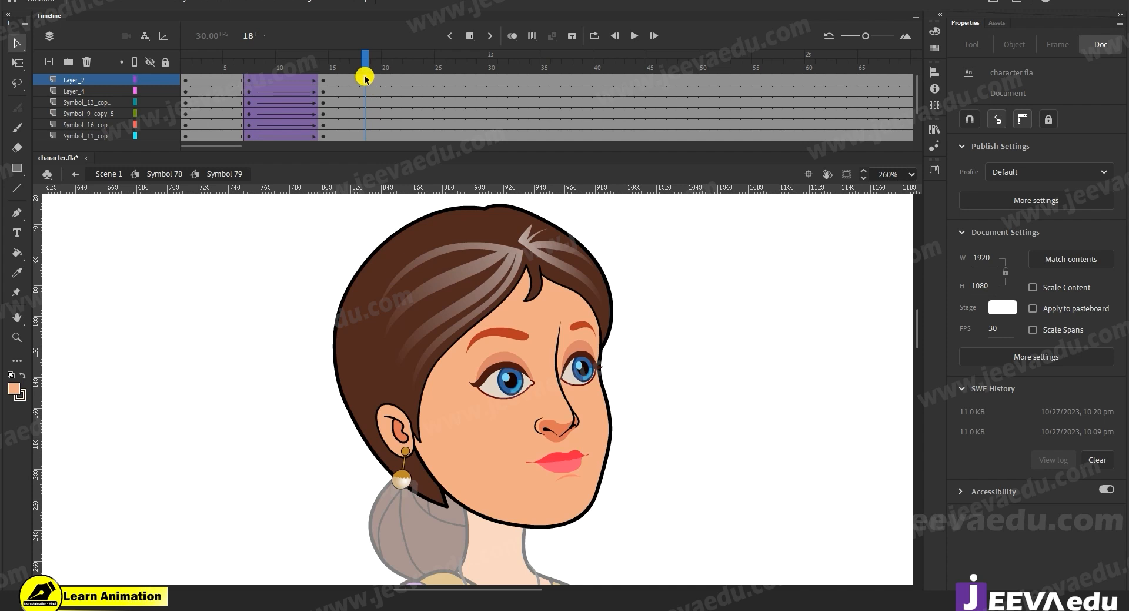
pyautogui.click(371, 94)
pyautogui.click(389, 92)
pyautogui.click(370, 136)
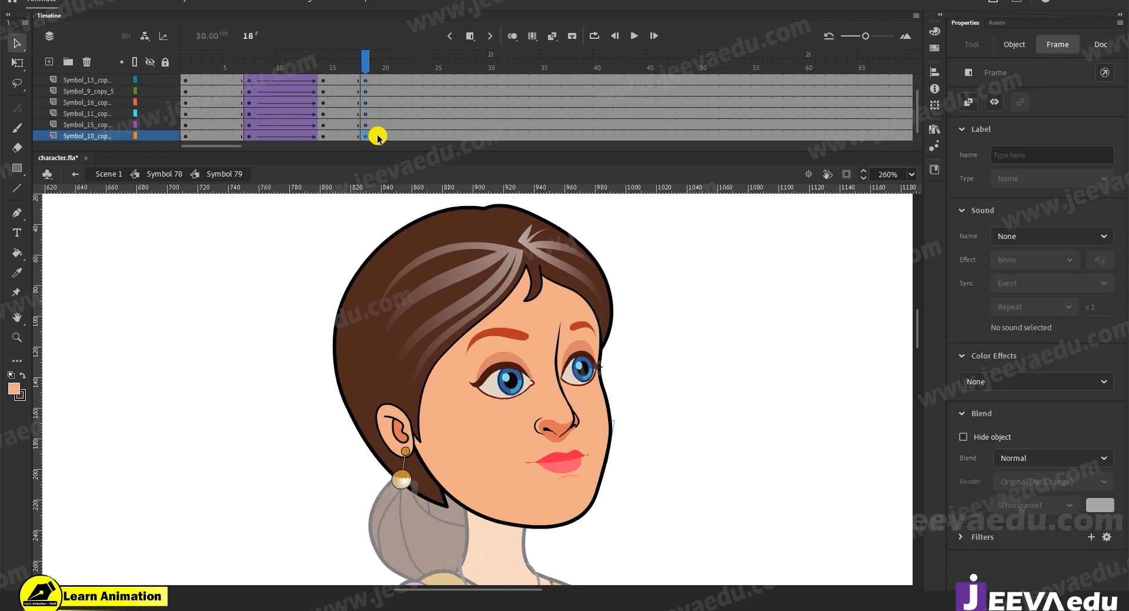
# Step: Add keyframes at frames 21 and 24 on all layers inside the head symbol
pyautogui.click(384, 136)
pyautogui.click(397, 64)
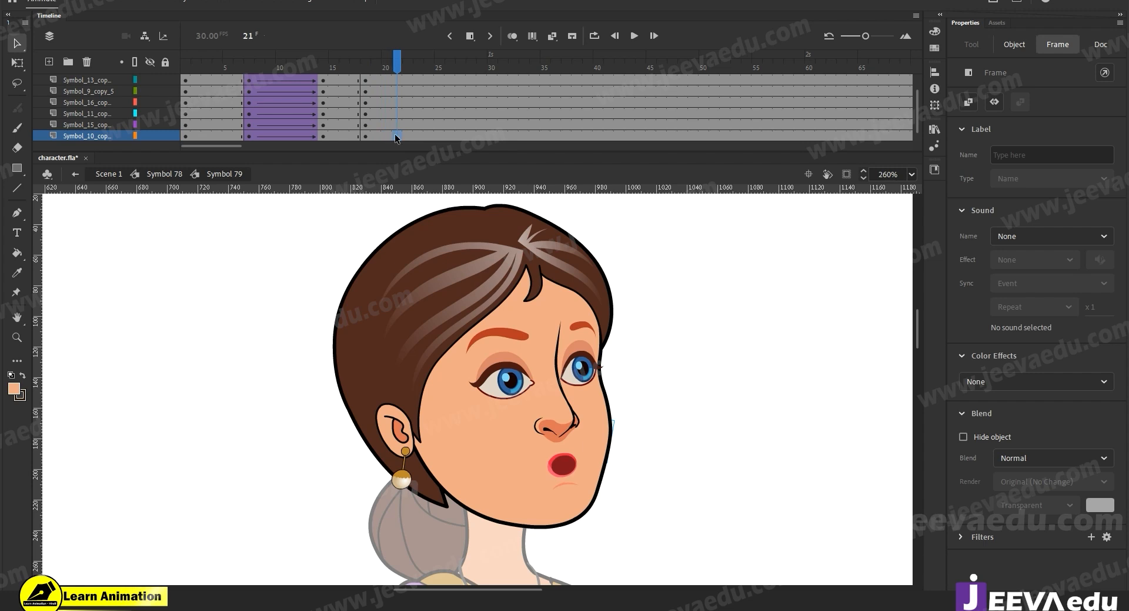
pyautogui.click(388, 135)
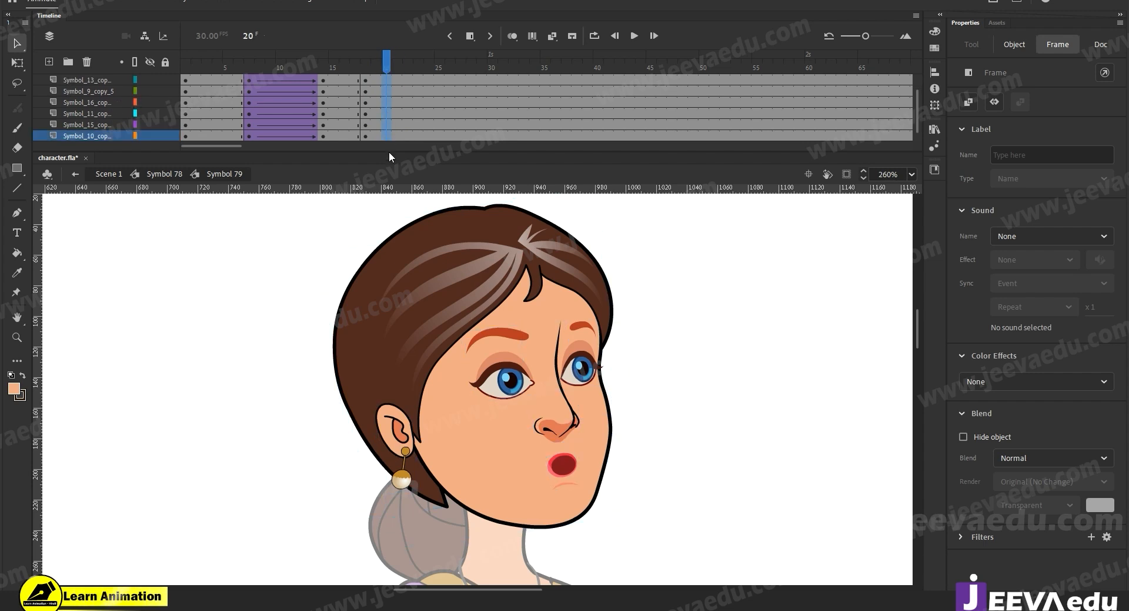
pyautogui.scroll(-2, 390, 151)
pyautogui.click(391, 126)
pyautogui.click(399, 127)
pyautogui.scroll(2, 399, 127)
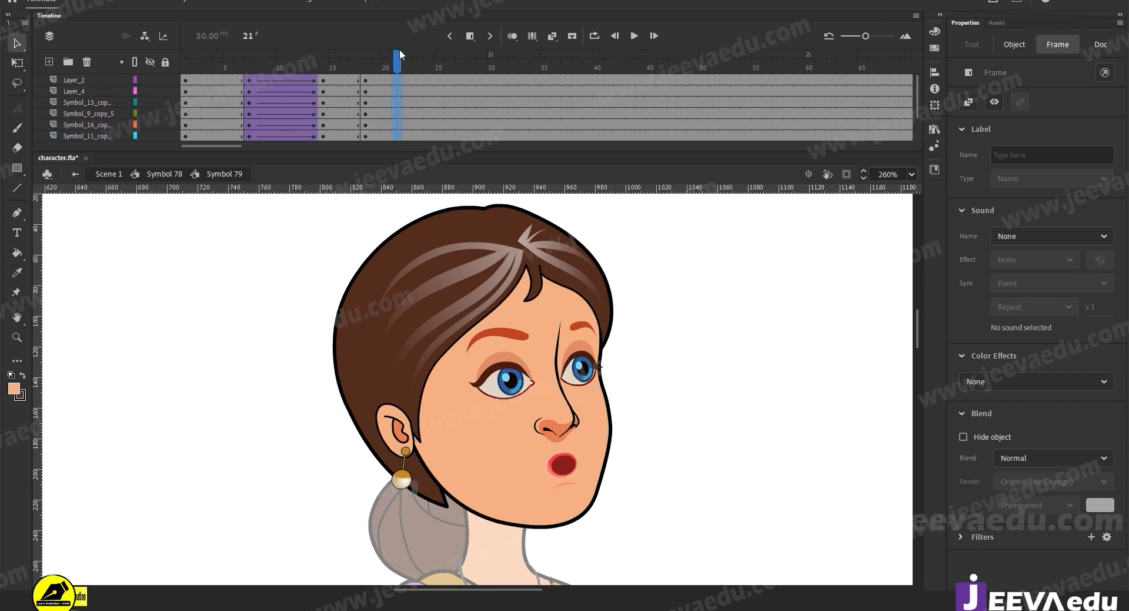
pyautogui.click(397, 64)
pyautogui.moveTo(433, 75); pyautogui.dragTo(429, 161)
pyautogui.press('F6')
# Step: Create classic tweens between the keyframes at frames 18, 21 and 24 on all head layers
pyautogui.moveTo(384, 127); pyautogui.dragTo(413, 56)
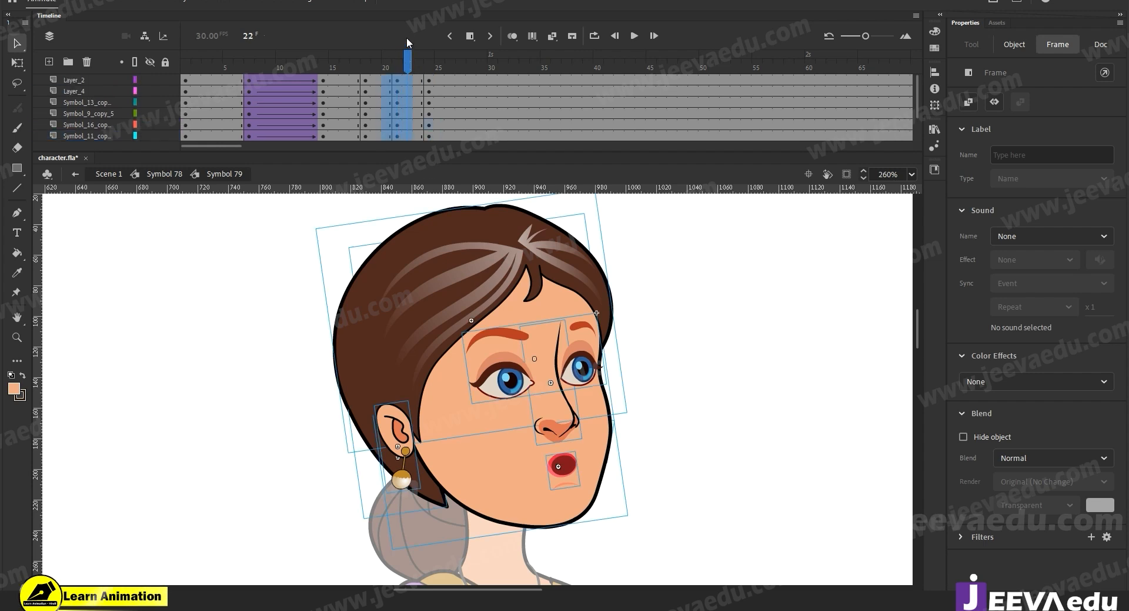
pyautogui.rightClick(390, 79)
pyautogui.click(403, 152)
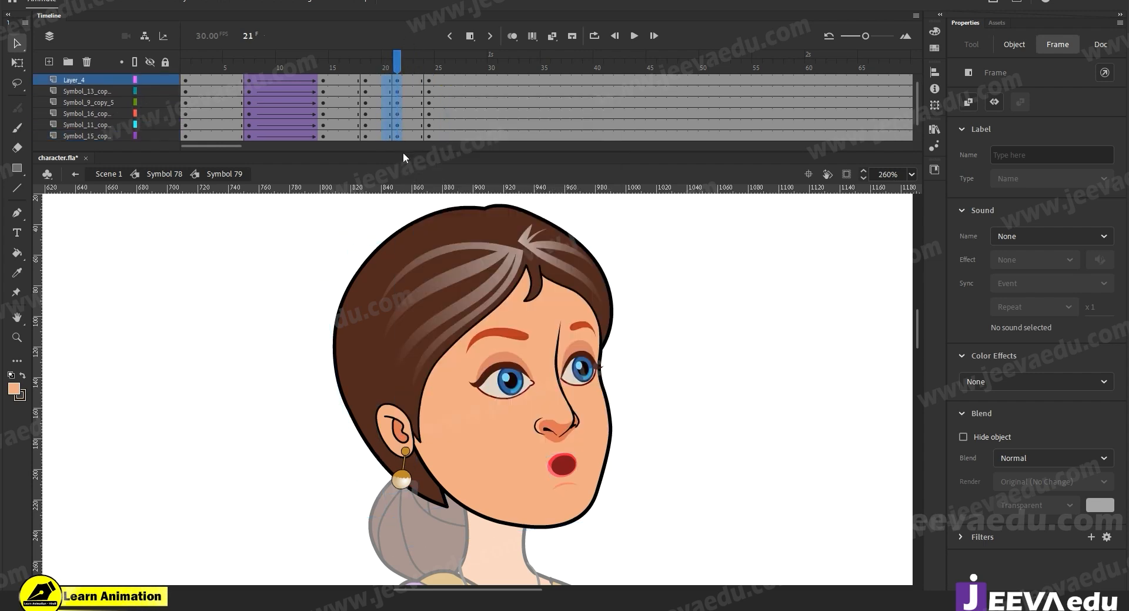
pyautogui.rightClick(406, 102)
pyautogui.click(435, 110)
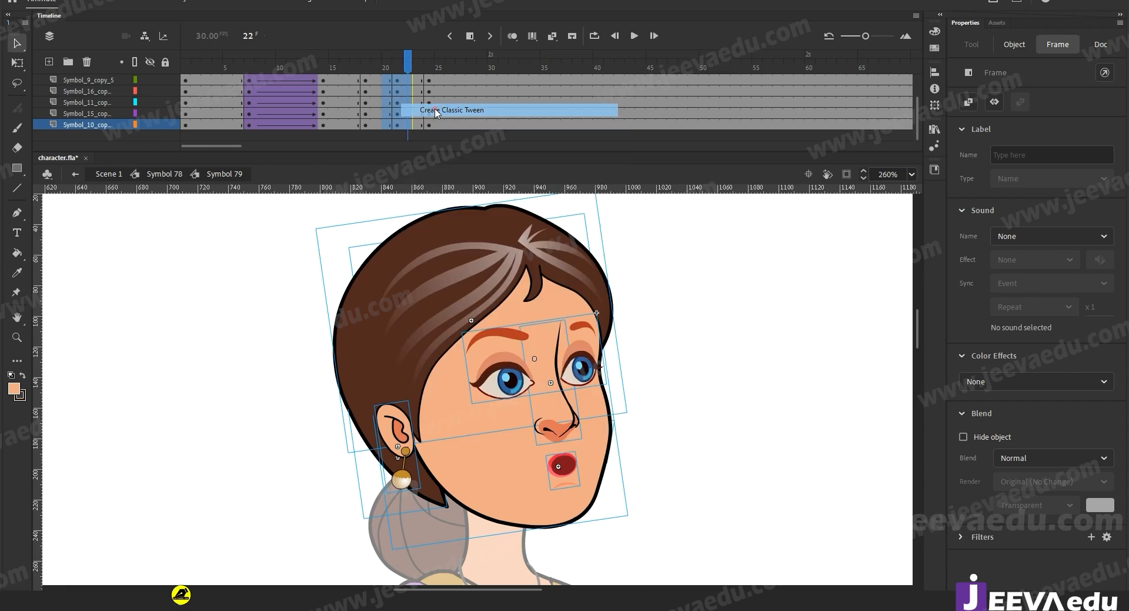
# Step: At frame 21, select the eyes, nose and mouth together and shift them slightly down
pyautogui.click(399, 59)
pyautogui.click(520, 393)
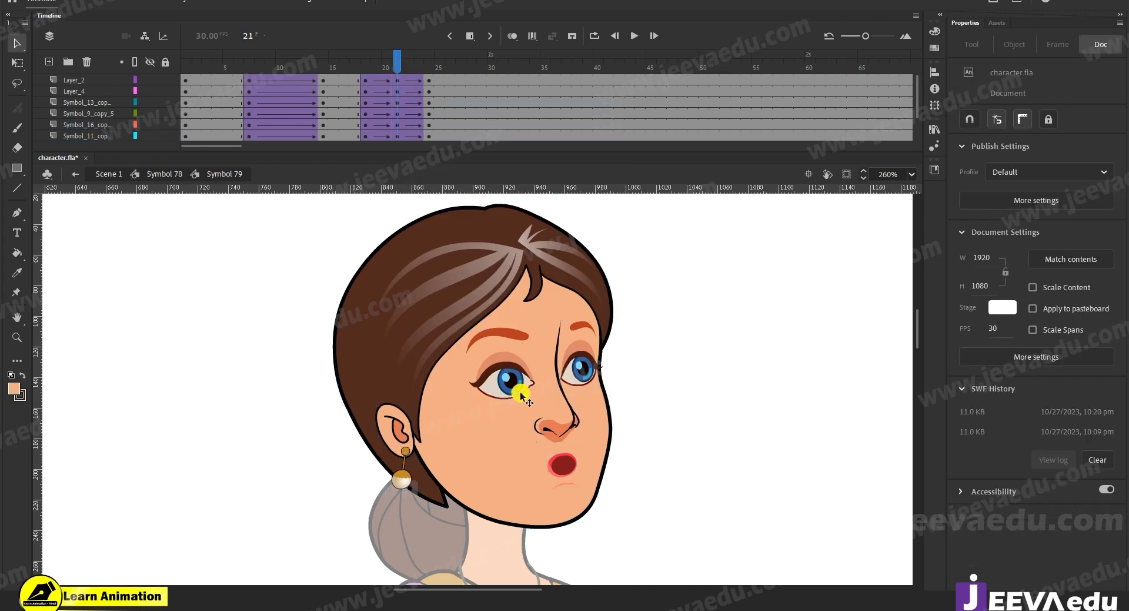
pyautogui.click(570, 381)
pyautogui.keyDown('shift'); pyautogui.click(568, 425); pyautogui.keyUp('shift')
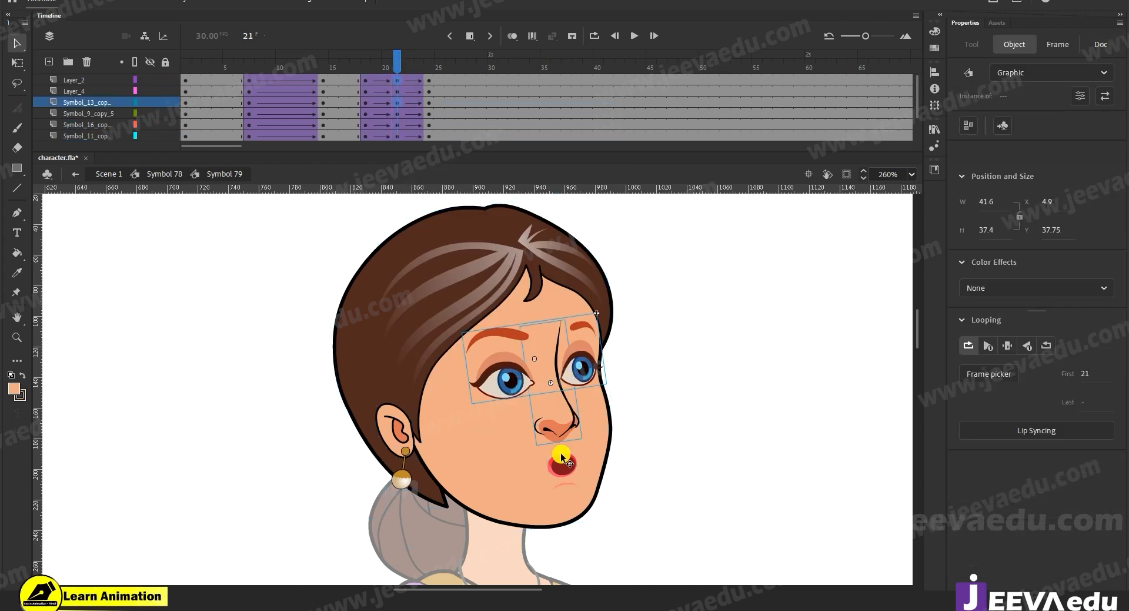
pyautogui.keyDown('shift'); pyautogui.click(560, 455); pyautogui.keyUp('shift')
pyautogui.moveTo(562, 490); pyautogui.dragTo(563, 492)
# Step: Scrub between frames 19 and 21 to check the movement of the eyes, nose, mouth and ear
pyautogui.click(415, 91)
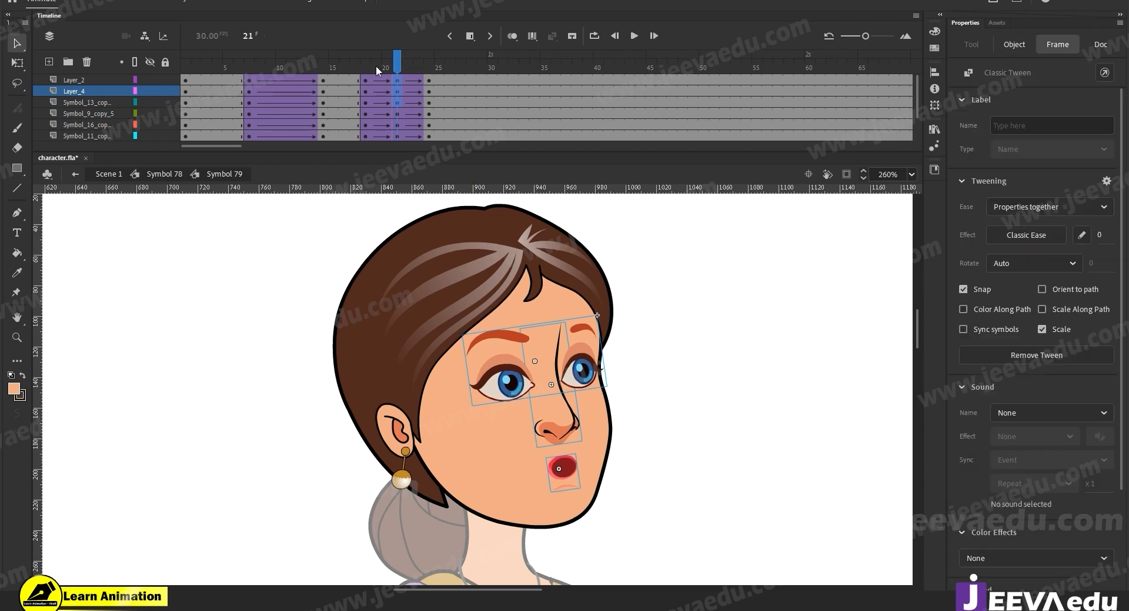
pyautogui.click(400, 99)
pyautogui.click(377, 109)
pyautogui.click(397, 108)
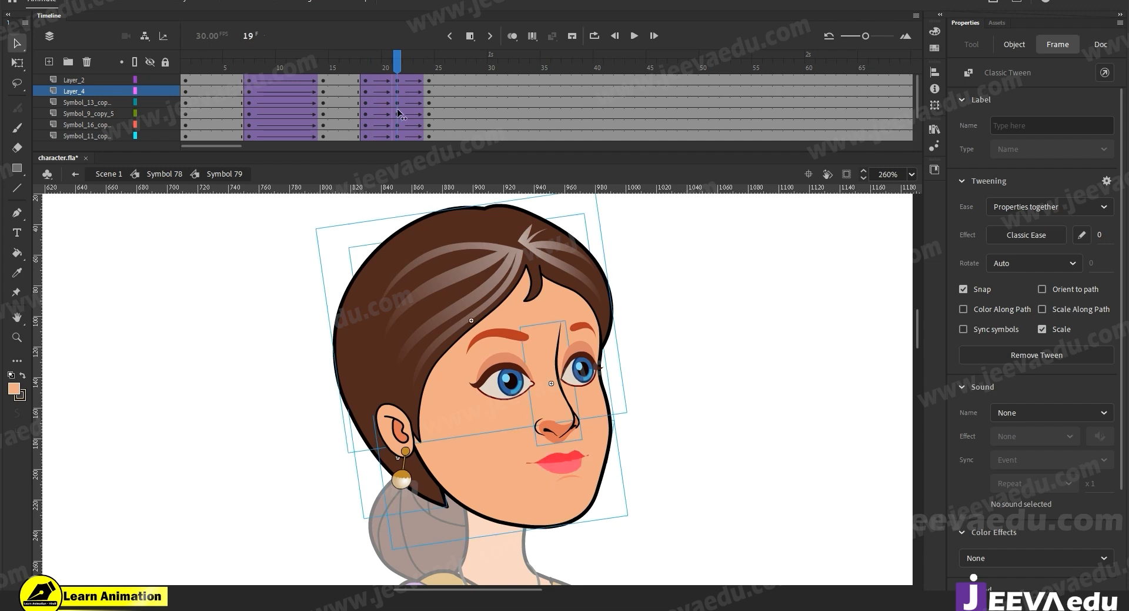
pyautogui.click(379, 111)
pyautogui.click(400, 115)
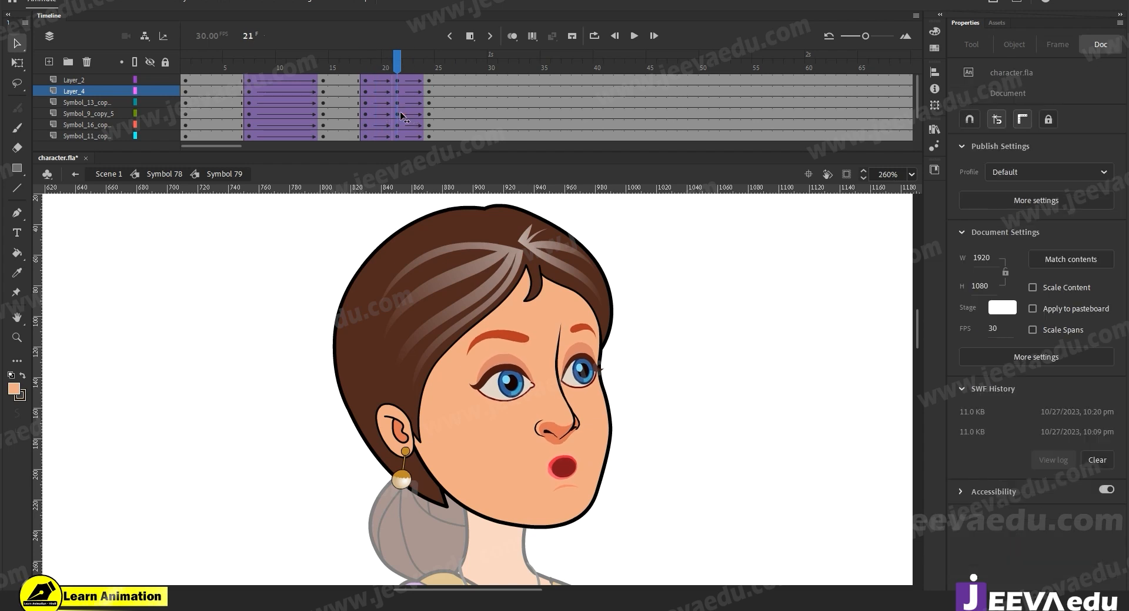
pyautogui.click(408, 446)
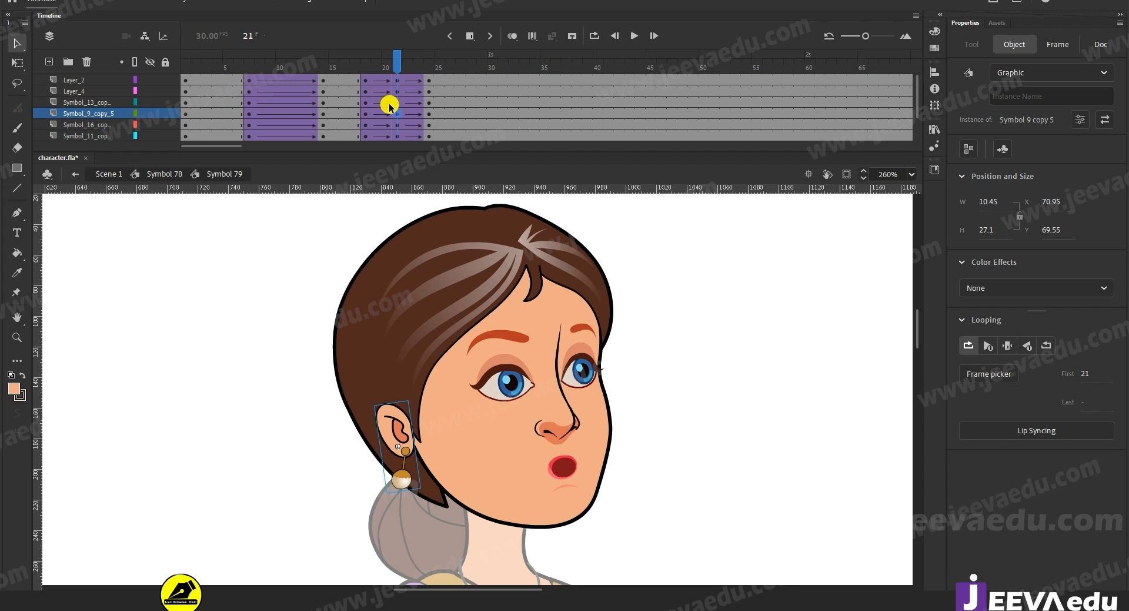
pyautogui.scroll(-3, 390, 85)
pyautogui.click(390, 82)
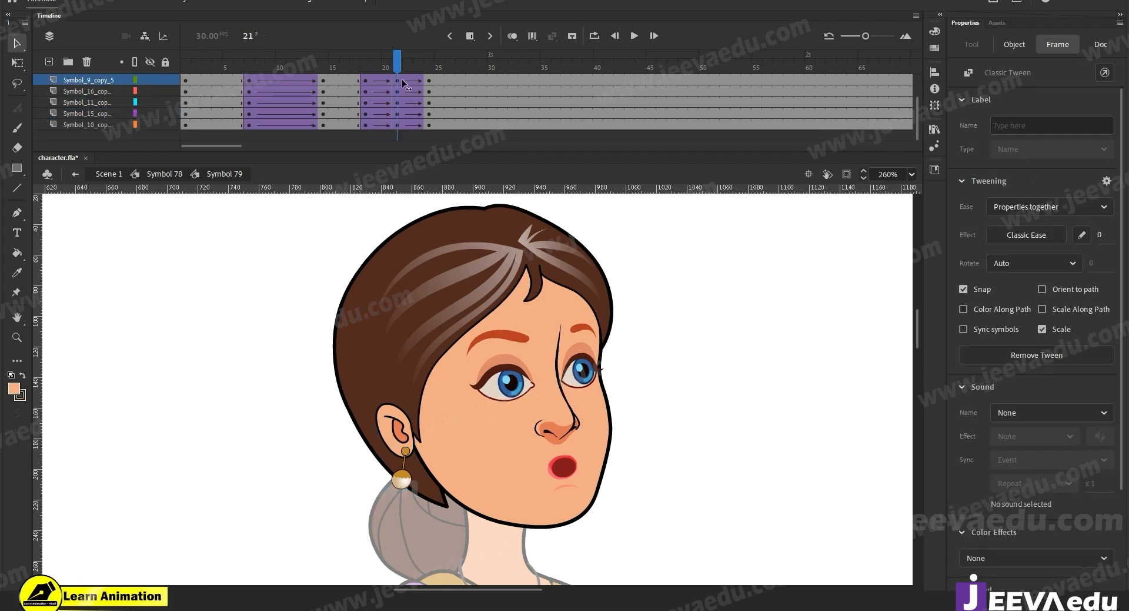
pyautogui.click(397, 91)
# Step: Copy the tweened frames 18 to 24 of all head layers so that they repeat from frame 24 to 30
pyautogui.click(369, 122)
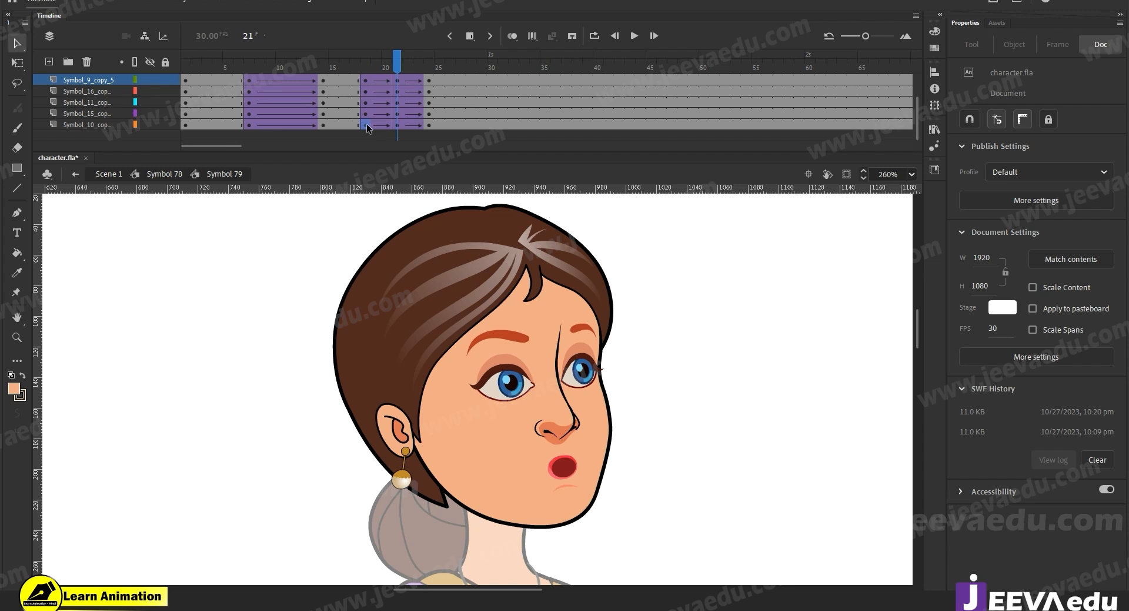
pyautogui.moveTo(366, 123); pyautogui.dragTo(428, 46)
pyautogui.click(409, 87)
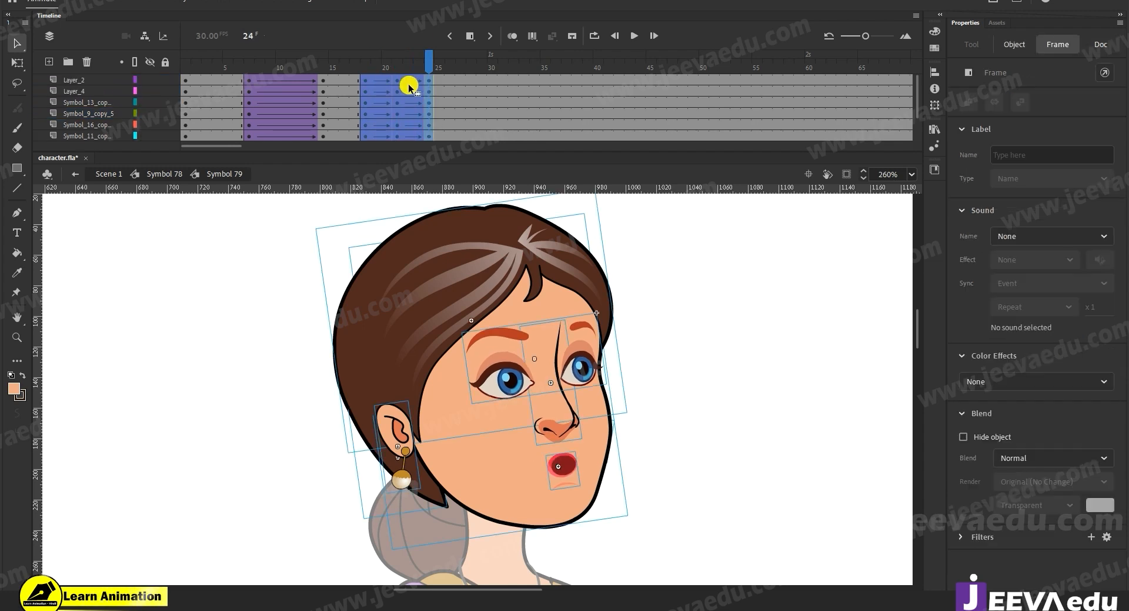
pyautogui.moveTo(385, 86); pyautogui.dragTo(462, 101)
pyautogui.click(460, 103)
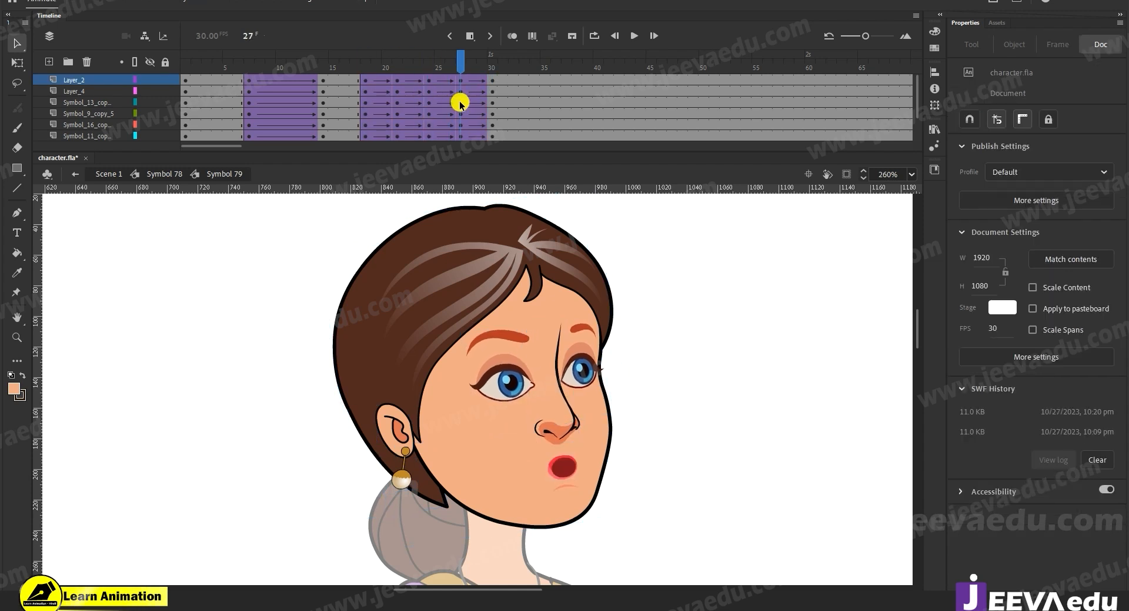
# Step: Select all frames in the head symbol and synchronize their symbols
pyautogui.rightClick(460, 104)
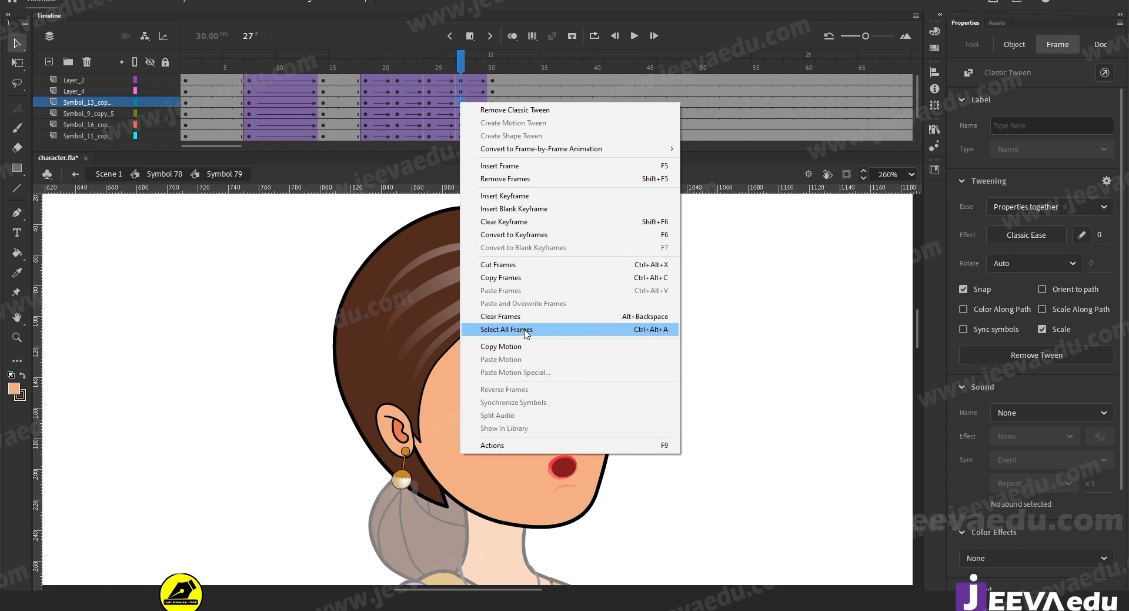
pyautogui.click(527, 329)
pyautogui.rightClick(473, 114)
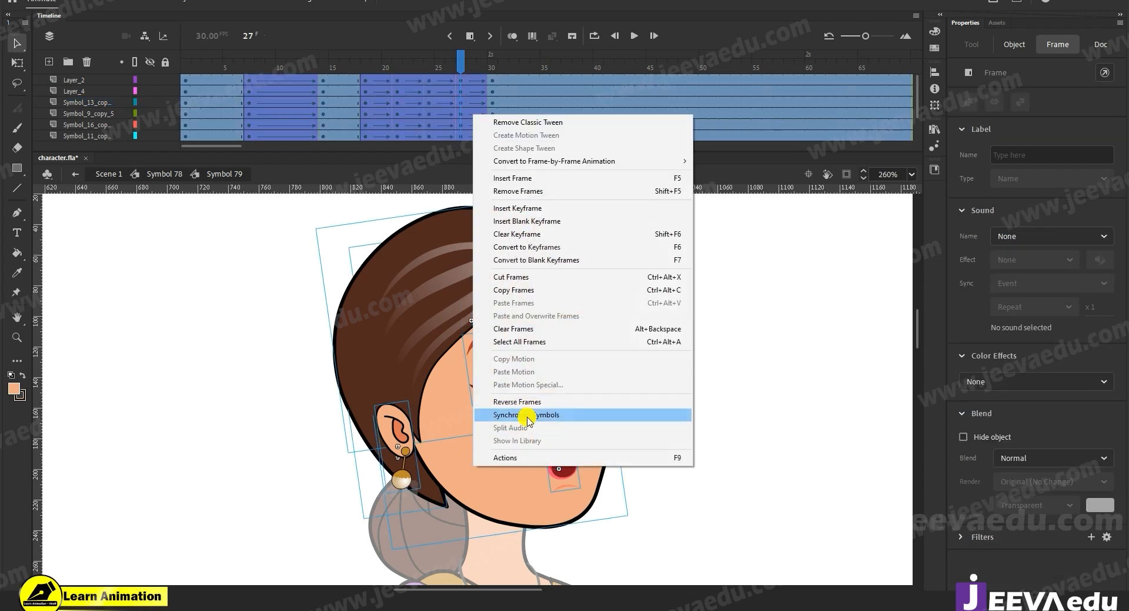
pyautogui.click(528, 415)
# Step: Scrub around frames 20 and 21 to check the synchronized face movement, and return to Symbol 78
pyautogui.click(395, 104)
pyautogui.moveTo(390, 99)
pyautogui.mouseDown()
pyautogui.moveTo(441, 103)
pyautogui.moveTo(335, 103)
pyautogui.moveTo(466, 105)
pyautogui.moveTo(373, 112)
pyautogui.moveTo(386, 116)
pyautogui.mouseUp()
pyautogui.click(195, 164)
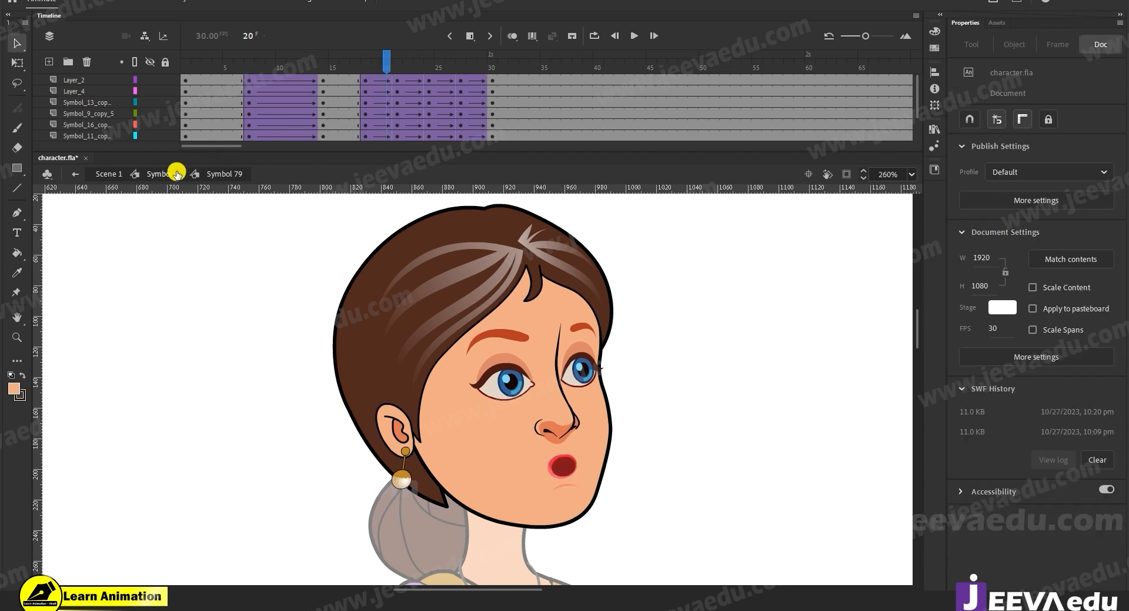
# Step: Inspect the head at frame 14, open its nested eye symbol to review the keyframes, and return to Symbol 78
pyautogui.click(177, 173)
pyautogui.moveTo(396, 61); pyautogui.dragTo(365, 111)
pyautogui.click(322, 105)
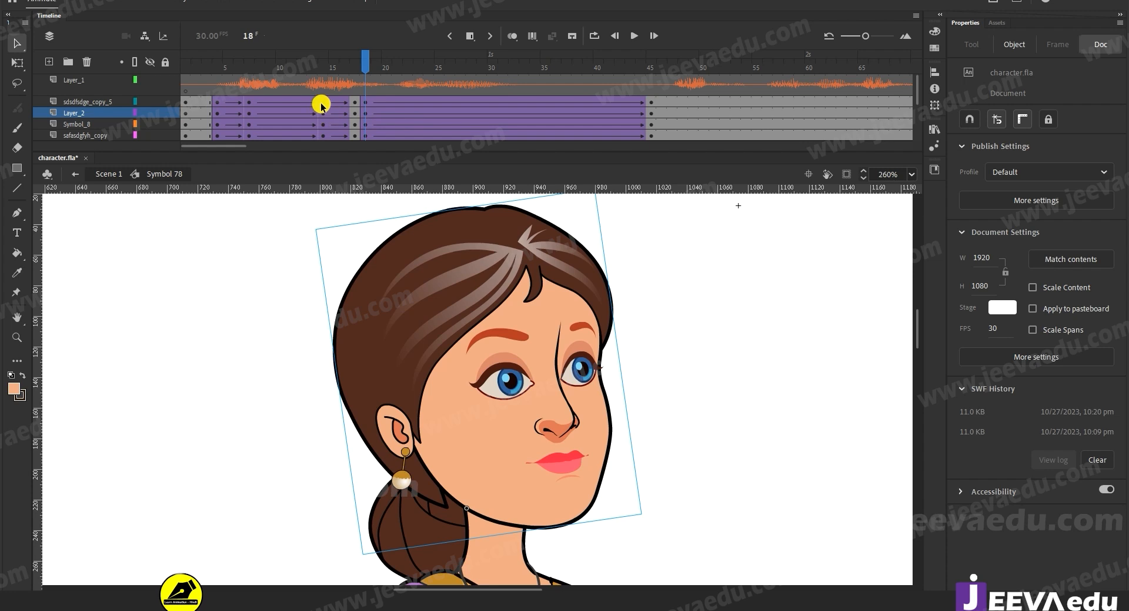
pyautogui.click(420, 246)
pyautogui.click(518, 384)
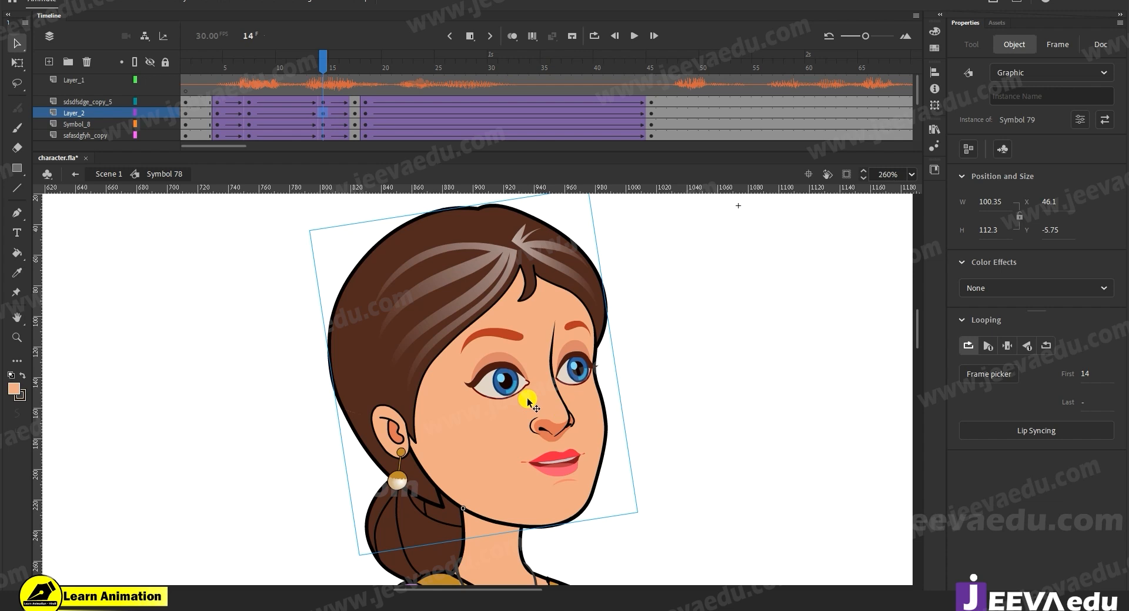
pyautogui.doubleClick(505, 379)
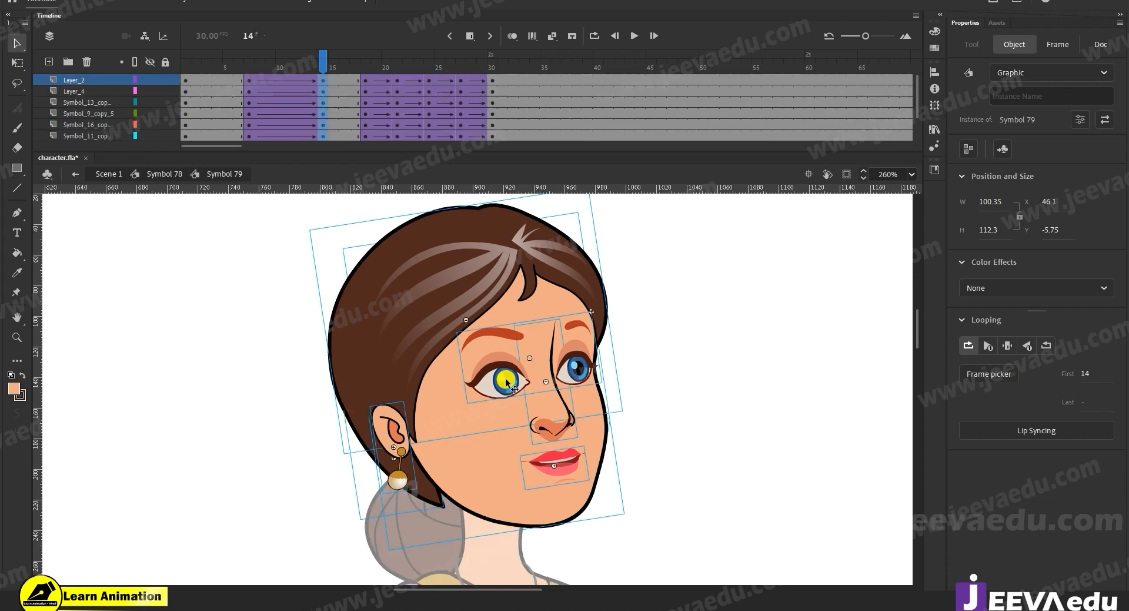
pyautogui.doubleClick(506, 382)
pyautogui.click(323, 77)
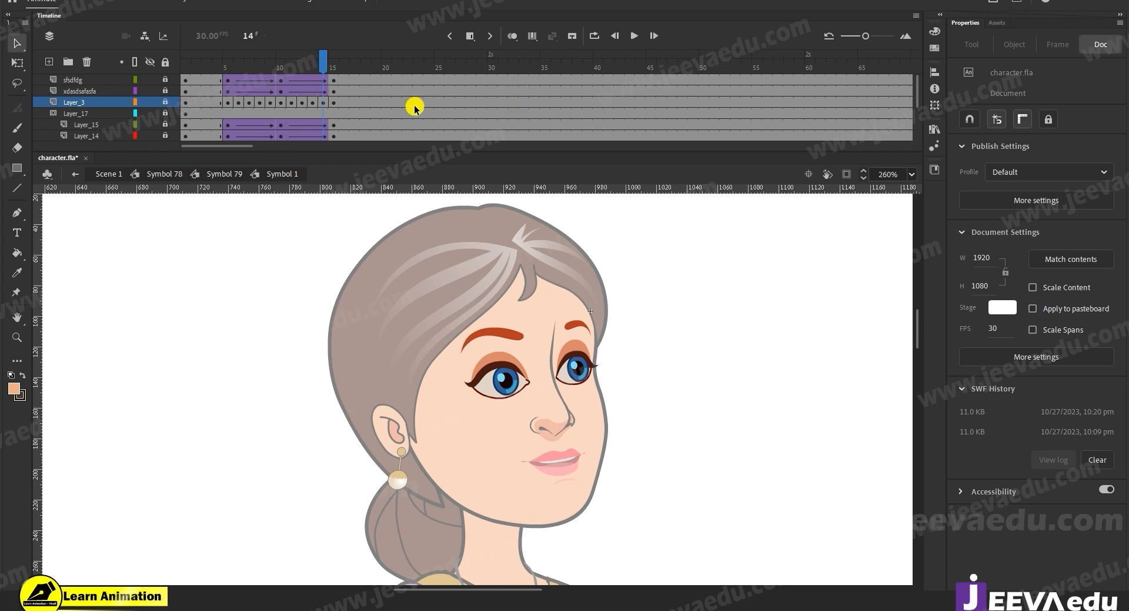
pyautogui.click(215, 174)
pyautogui.click(167, 175)
# Step: Play the full character's animation from the first frames and again from about frame 12 to check the head and arm movement
pyautogui.keyDown('alt'); pyautogui.click(559, 447); pyautogui.keyUp('alt')
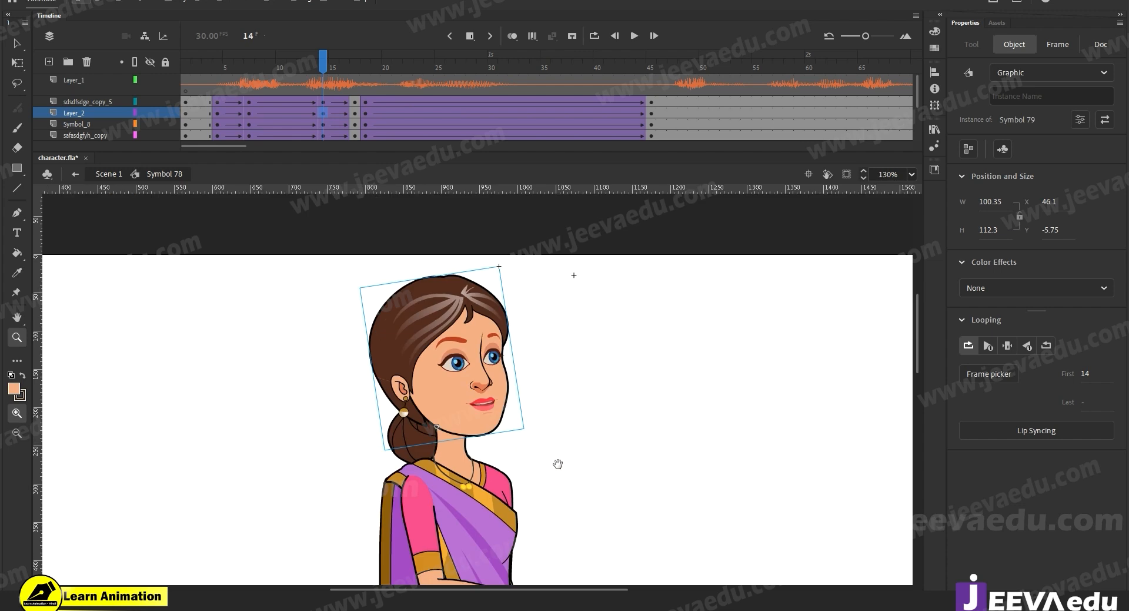
pyautogui.moveTo(555, 437); pyautogui.dragTo(554, 425)
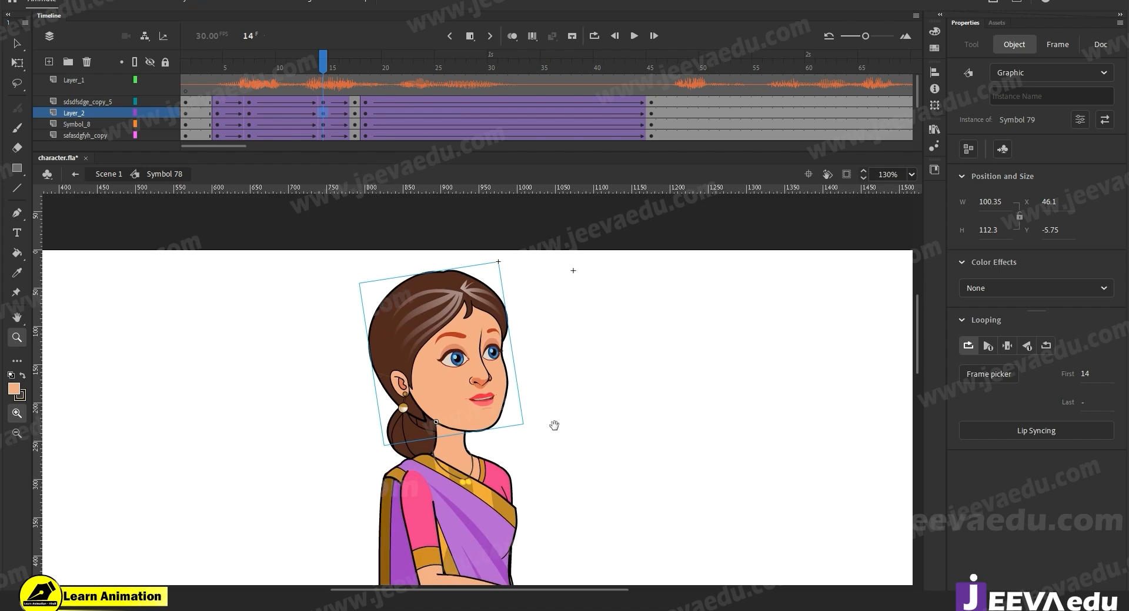
pyautogui.moveTo(554, 425); pyautogui.dragTo(515, 366)
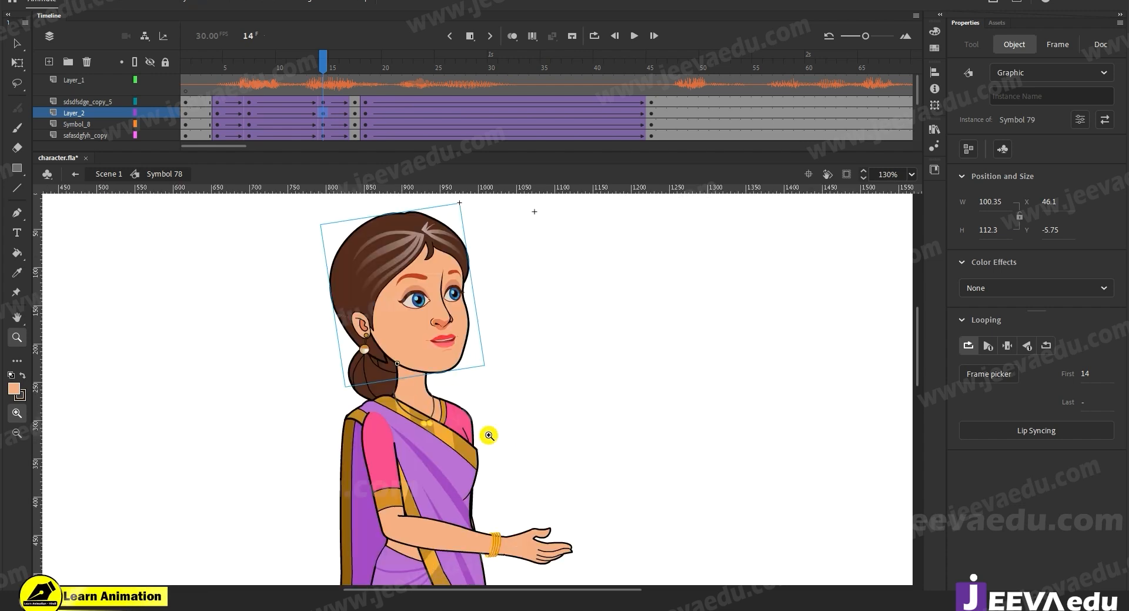
pyautogui.keyDown('alt'); pyautogui.click(489, 436); pyautogui.keyUp('alt')
pyautogui.moveTo(479, 333); pyautogui.dragTo(477, 273)
pyautogui.moveTo(313, 59); pyautogui.dragTo(144, 82)
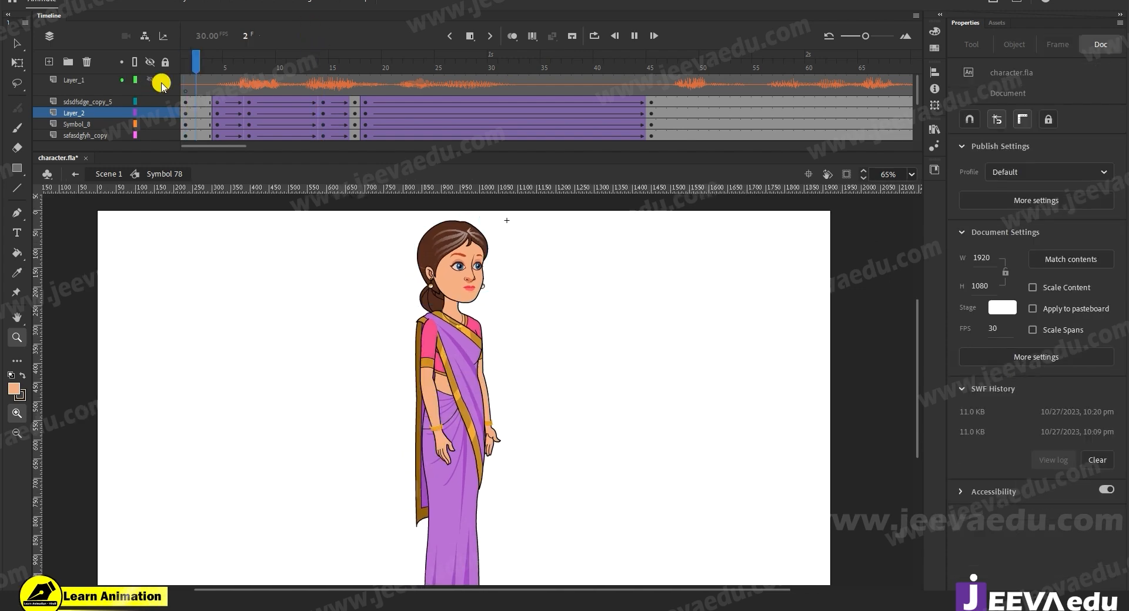
pyautogui.press('Return')
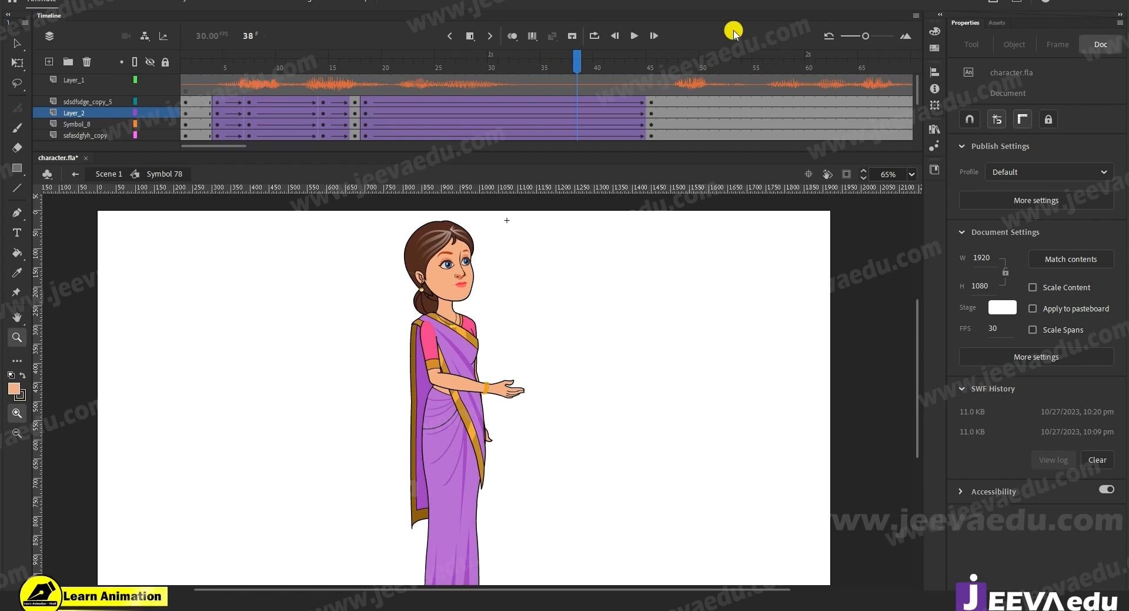
pyautogui.click(303, 69)
pyautogui.press('Return')
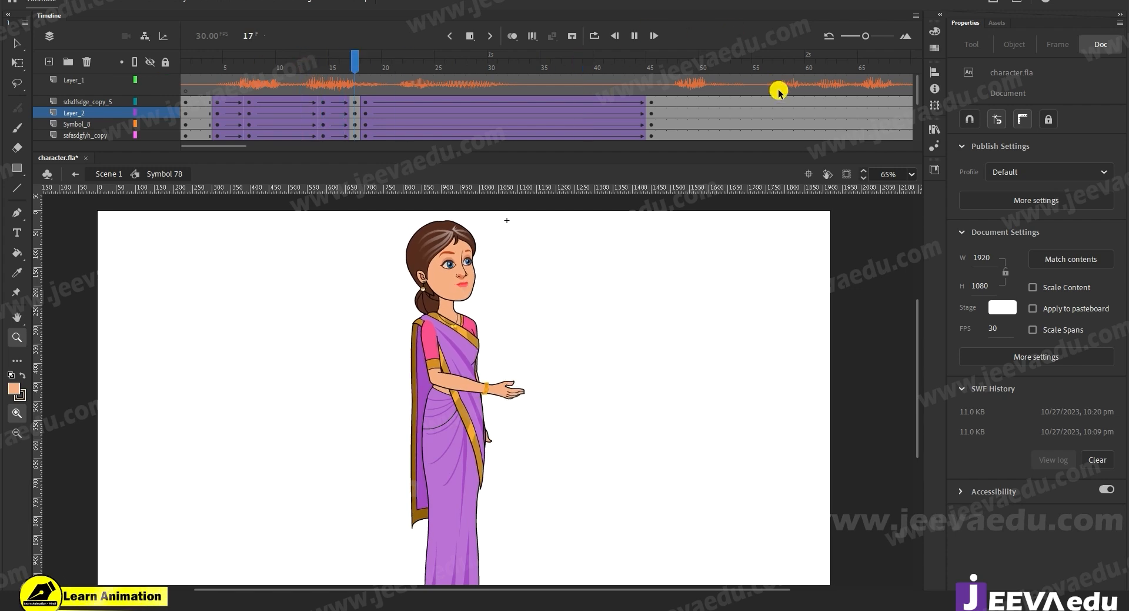
# Step: Scrub and play the voice track beyond frame 46 to find where the next movements belong
pyautogui.click(661, 76)
pyautogui.moveTo(662, 77); pyautogui.dragTo(788, 80)
pyautogui.moveTo(239, 145); pyautogui.dragTo(262, 146)
pyautogui.press('Return')
pyautogui.press('Return')
pyautogui.moveTo(305, 147); pyautogui.dragTo(245, 144)
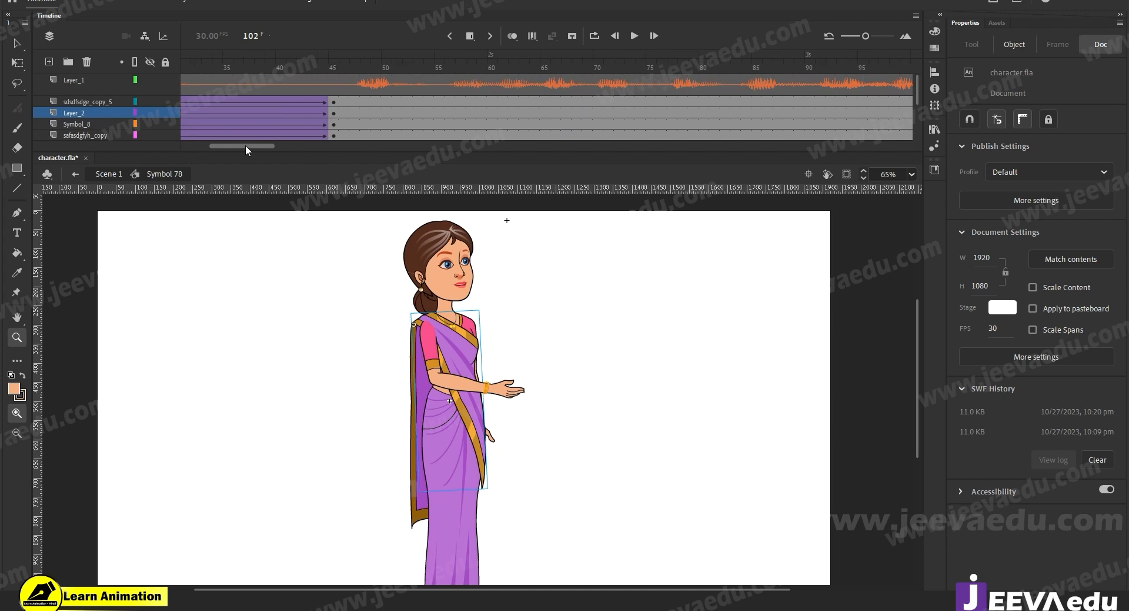
# Step: Insert keyframes on all character layers at frames 46, 49, 56 and 64
pyautogui.moveTo(342, 104); pyautogui.dragTo(343, 166)
pyautogui.press('F6')
pyautogui.moveTo(378, 103); pyautogui.dragTo(377, 179)
pyautogui.press('F6')
pyautogui.moveTo(450, 103); pyautogui.dragTo(448, 169)
pyautogui.press('F6')
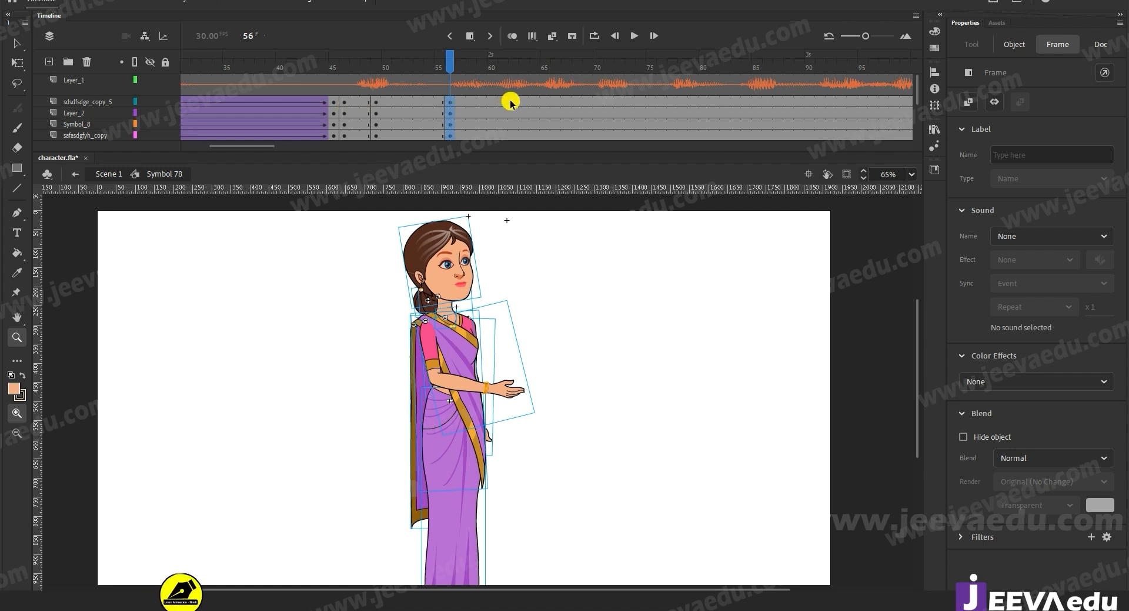
pyautogui.moveTo(537, 103); pyautogui.dragTo(541, 168)
pyautogui.moveTo(535, 114)
pyautogui.mouseDown()
pyautogui.moveTo(535, 100)
pyautogui.moveTo(536, 168)
pyautogui.moveTo(531, 123)
pyautogui.mouseUp()
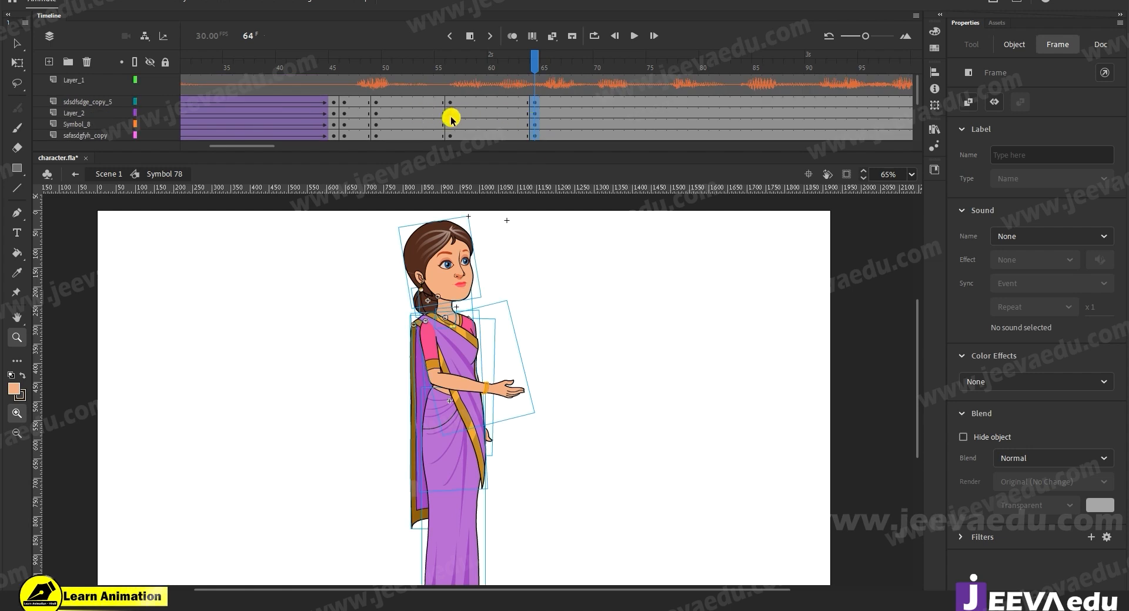
# Step: Create classic tweens on all character layers between frames 46 and 64
pyautogui.moveTo(494, 68); pyautogui.dragTo(494, 123)
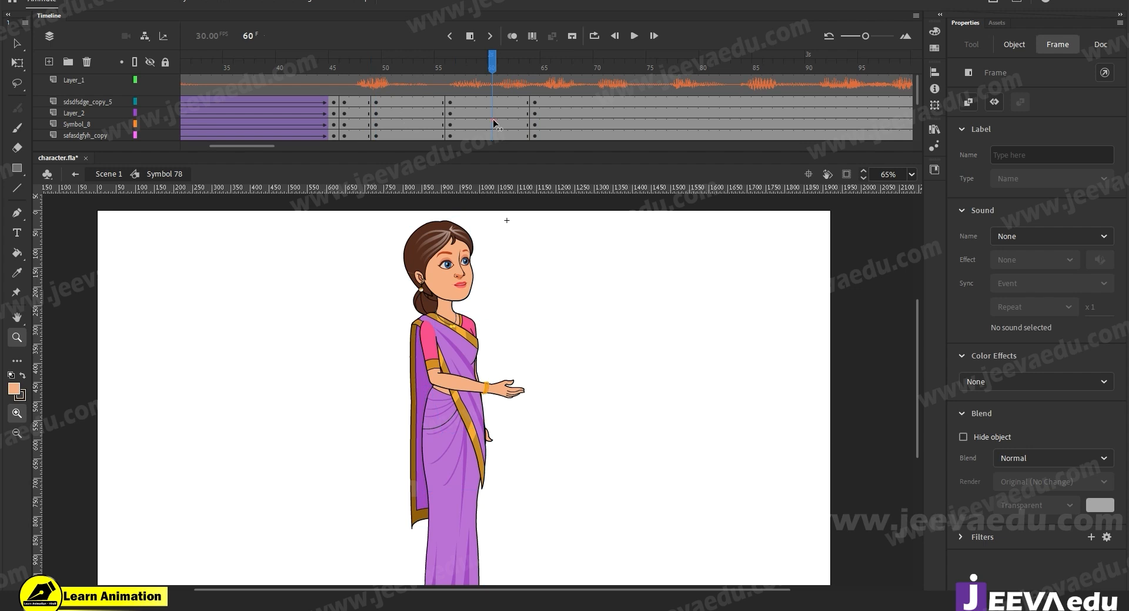
pyautogui.moveTo(250, 151)
pyautogui.mouseDown()
pyautogui.moveTo(218, 151)
pyautogui.moveTo(263, 145)
pyautogui.mouseUp()
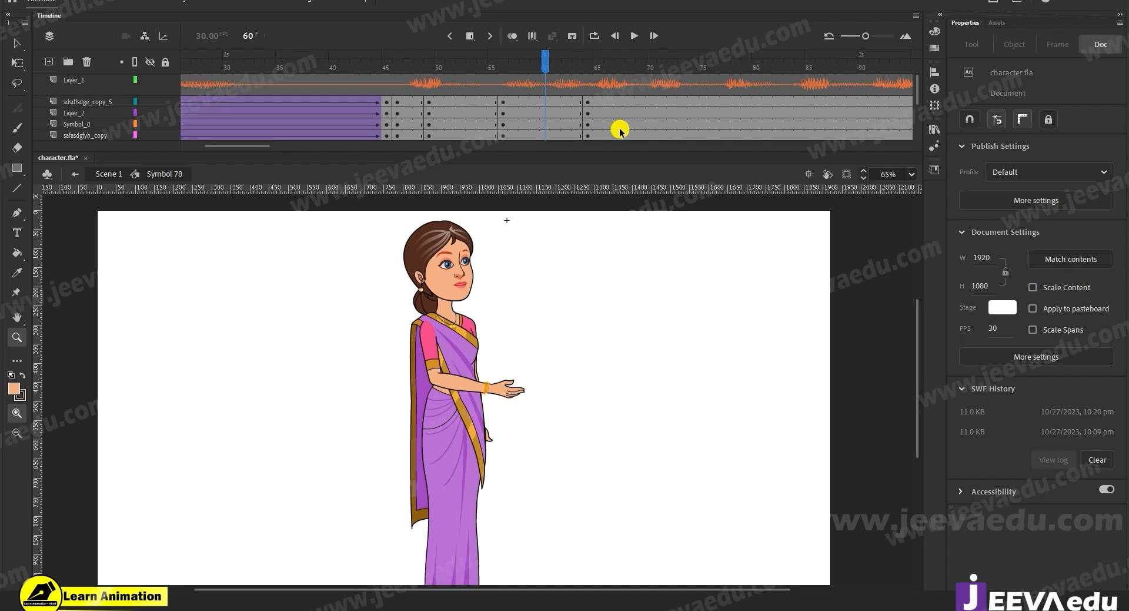
pyautogui.moveTo(418, 106); pyautogui.dragTo(534, 183)
pyautogui.rightClick(482, 120)
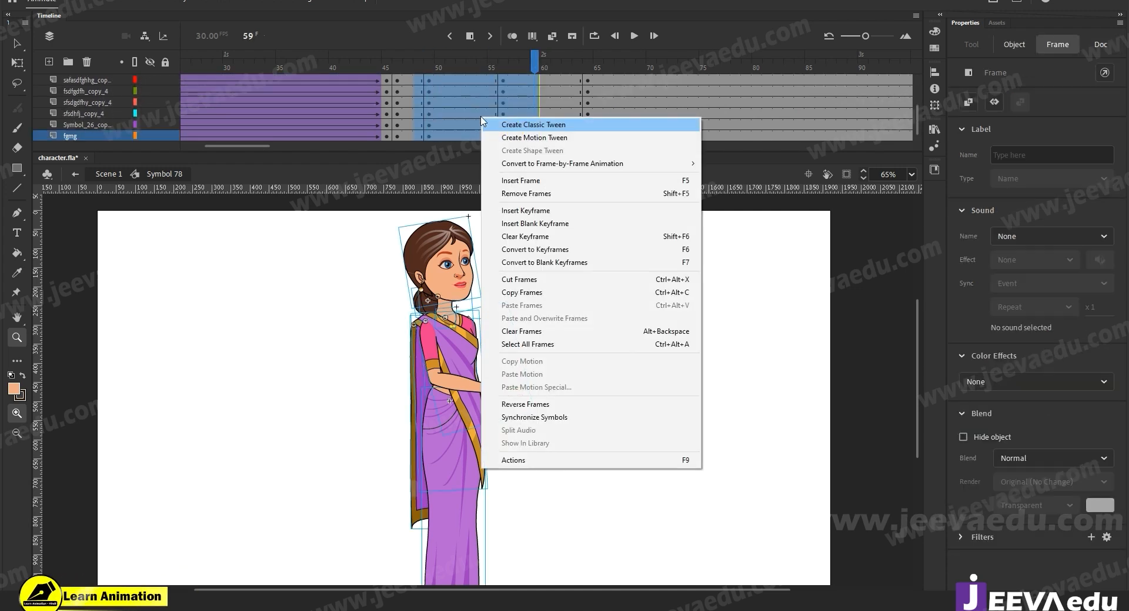
pyautogui.click(516, 128)
pyautogui.scroll(3, 516, 111)
# Step: Set the ease on all layers to 100 for the tweens from frame 56 to 64 and -99 for those from 49 to 56
pyautogui.click(536, 63)
pyautogui.moveTo(544, 101); pyautogui.dragTo(556, 205)
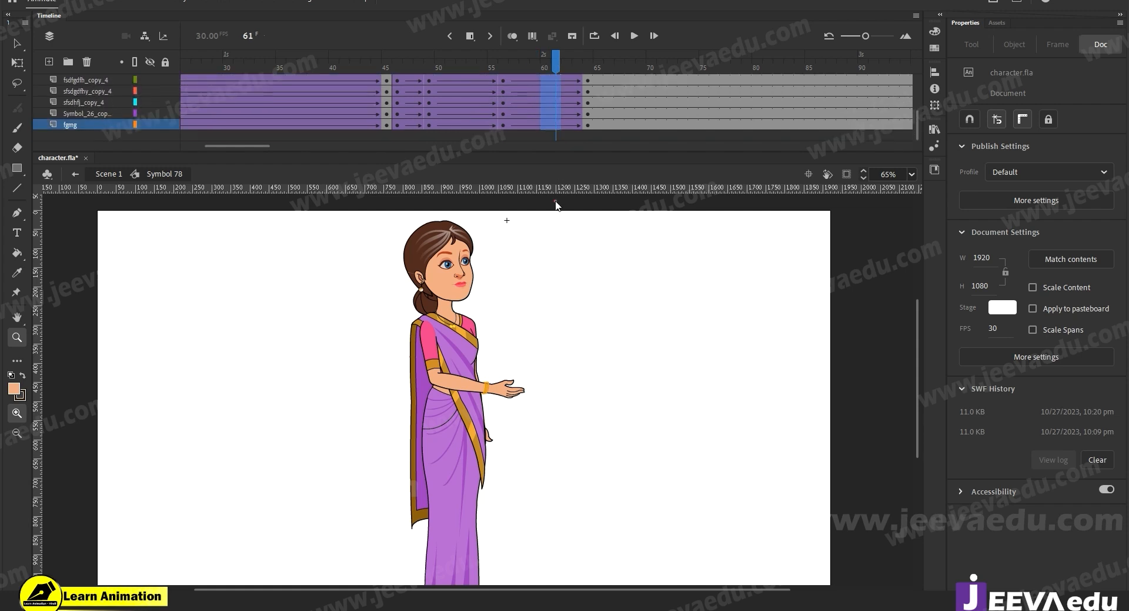
pyautogui.scroll(3, 552, 116)
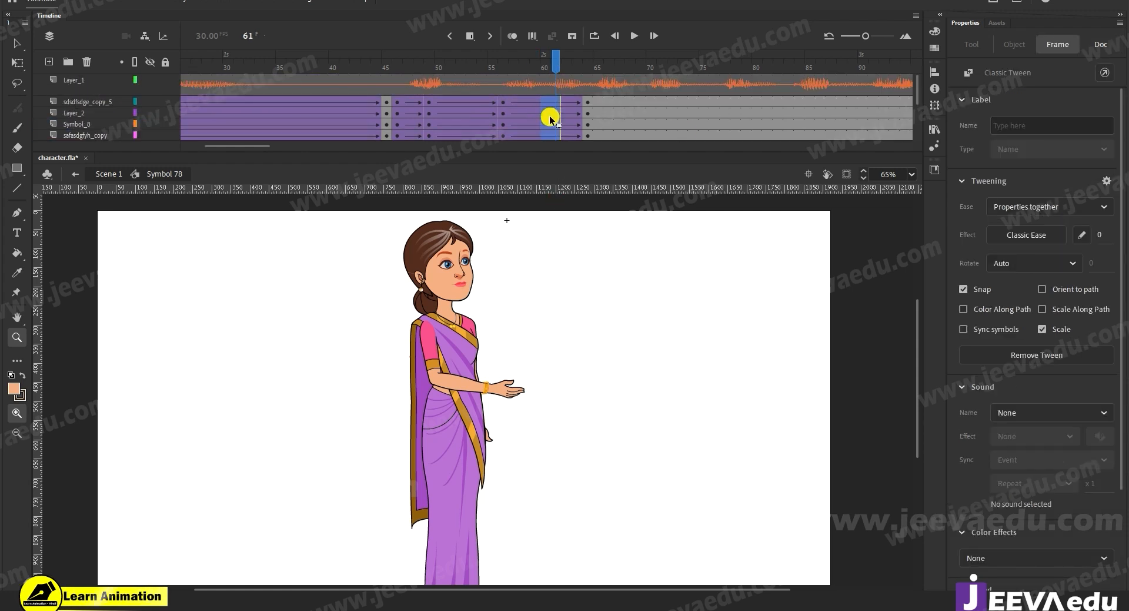
pyautogui.moveTo(1100, 237); pyautogui.dragTo(1111, 237)
pyautogui.moveTo(464, 102); pyautogui.dragTo(470, 192)
pyautogui.click(1098, 234)
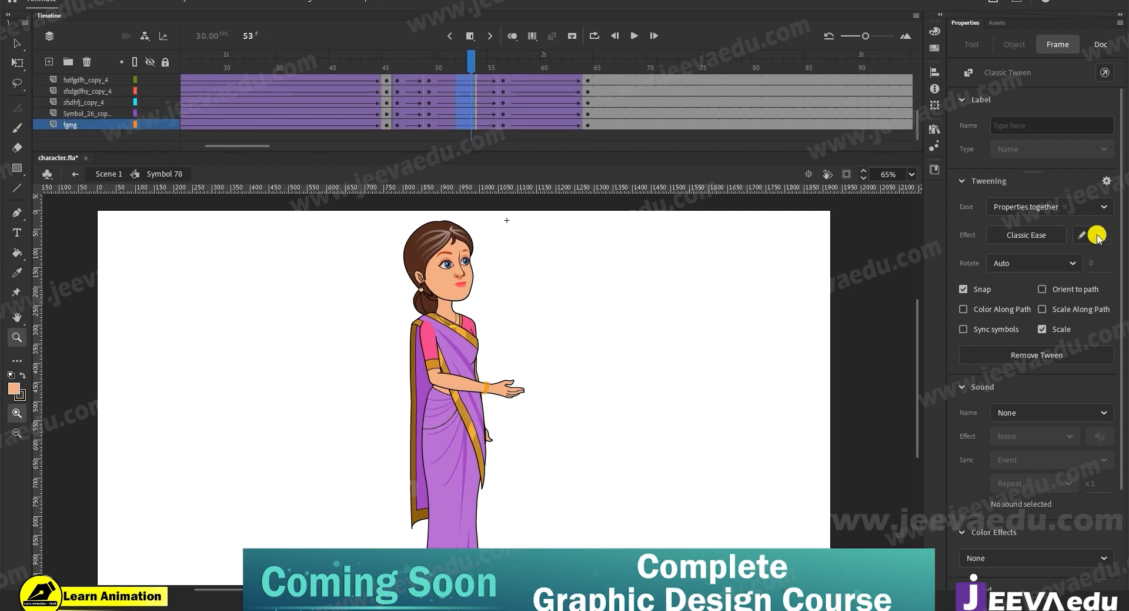
pyautogui.moveTo(1031, 228); pyautogui.dragTo(1035, 227)
pyautogui.scroll(3, 519, 92)
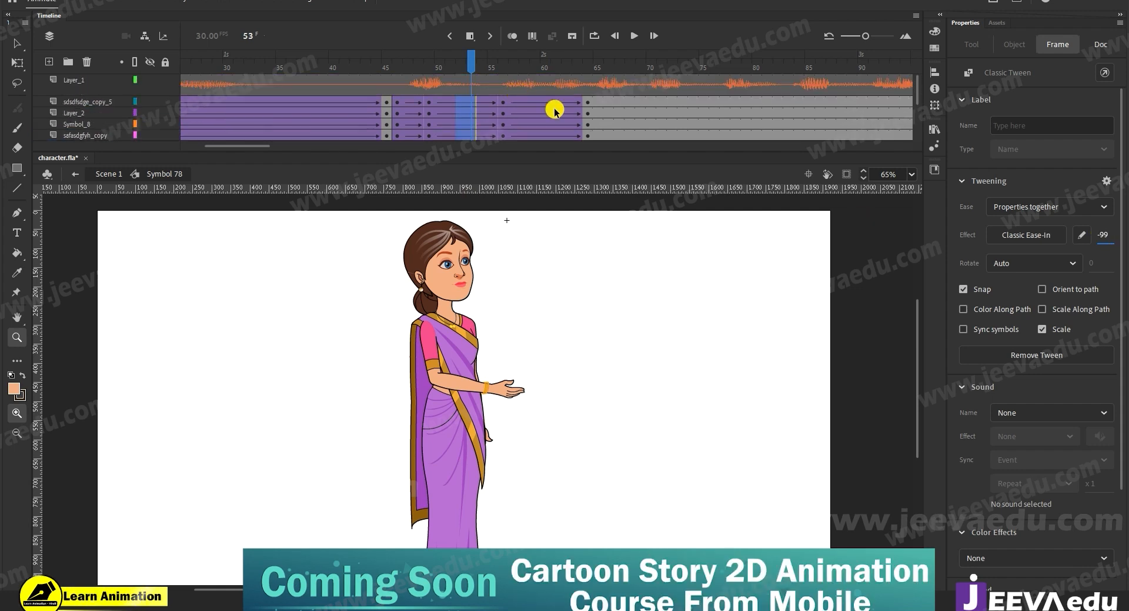
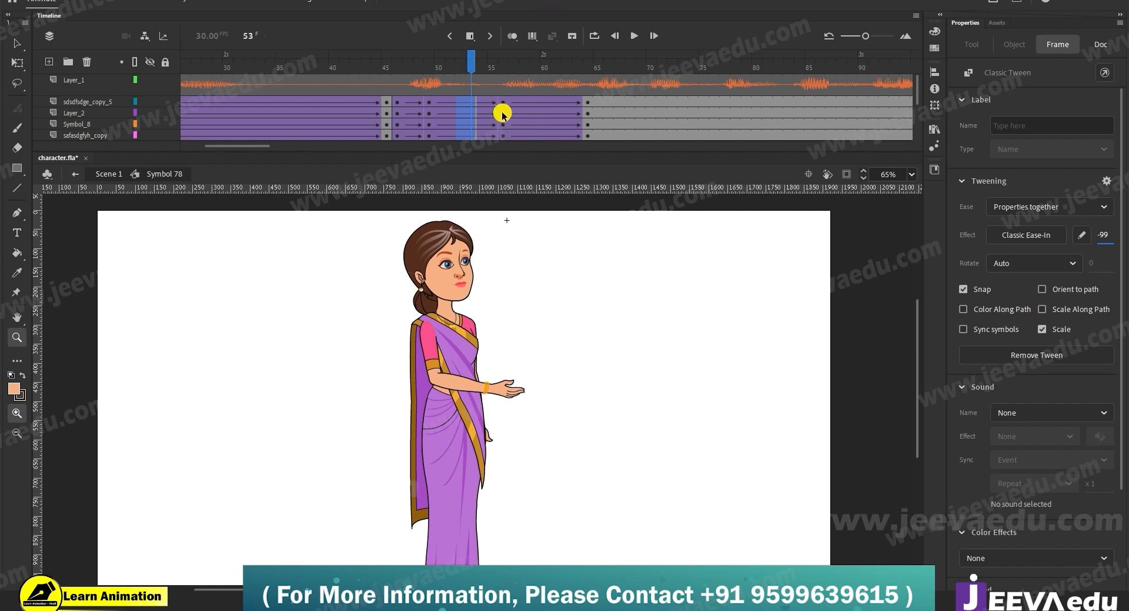
pyautogui.click(504, 114)
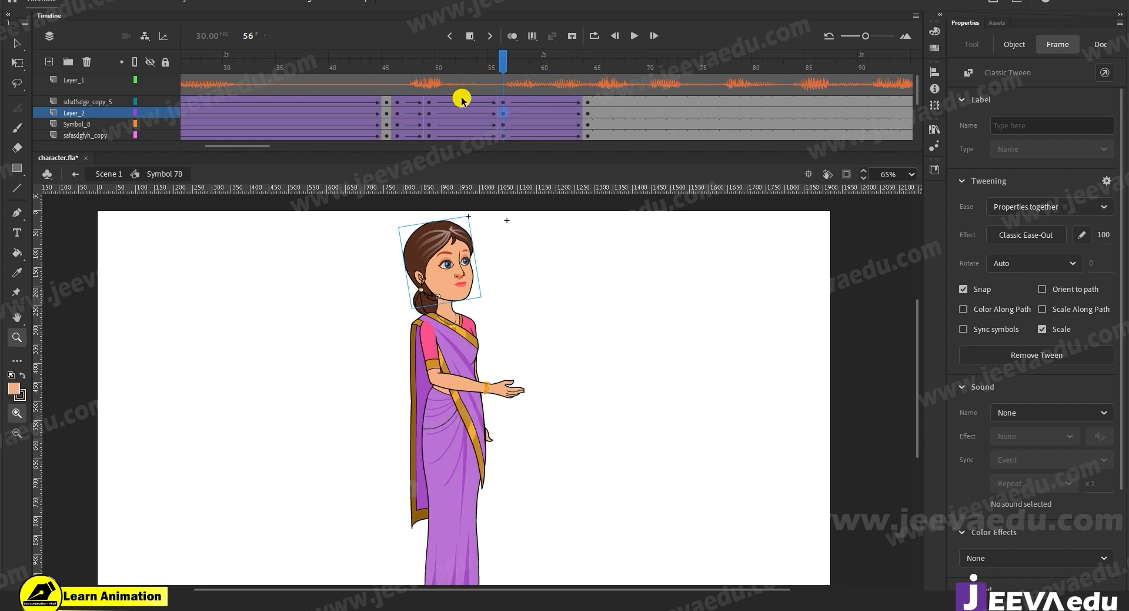
# Step: At frame 49, stretch all body parts except the ground shadow slightly upward and compare the pose with frame 46
pyautogui.click(429, 84)
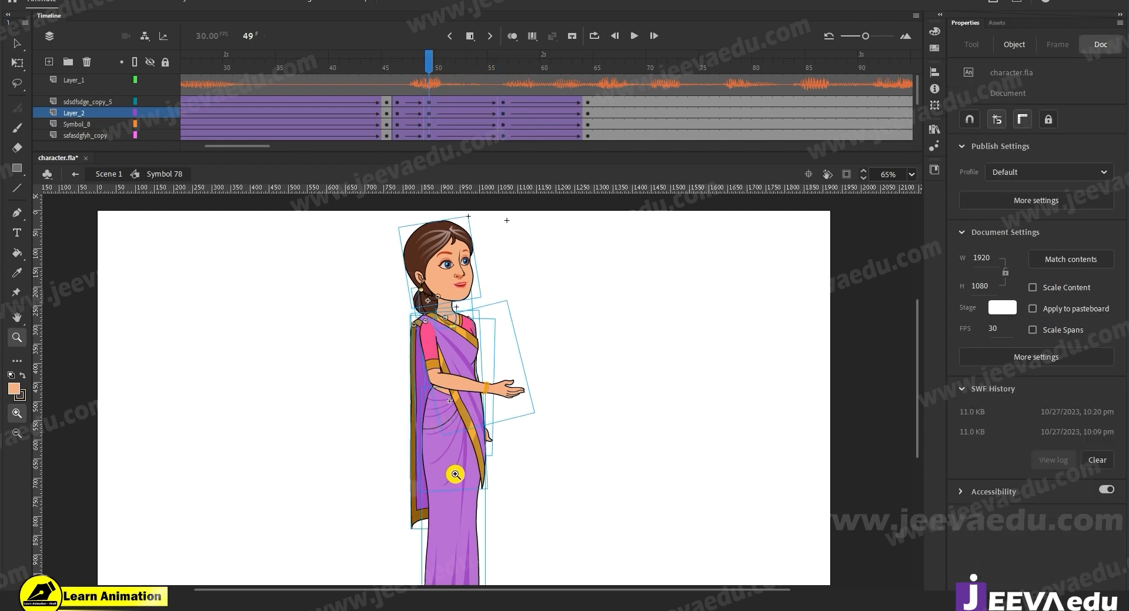
pyautogui.keyDown('alt'); pyautogui.click(461, 469); pyautogui.keyUp('alt')
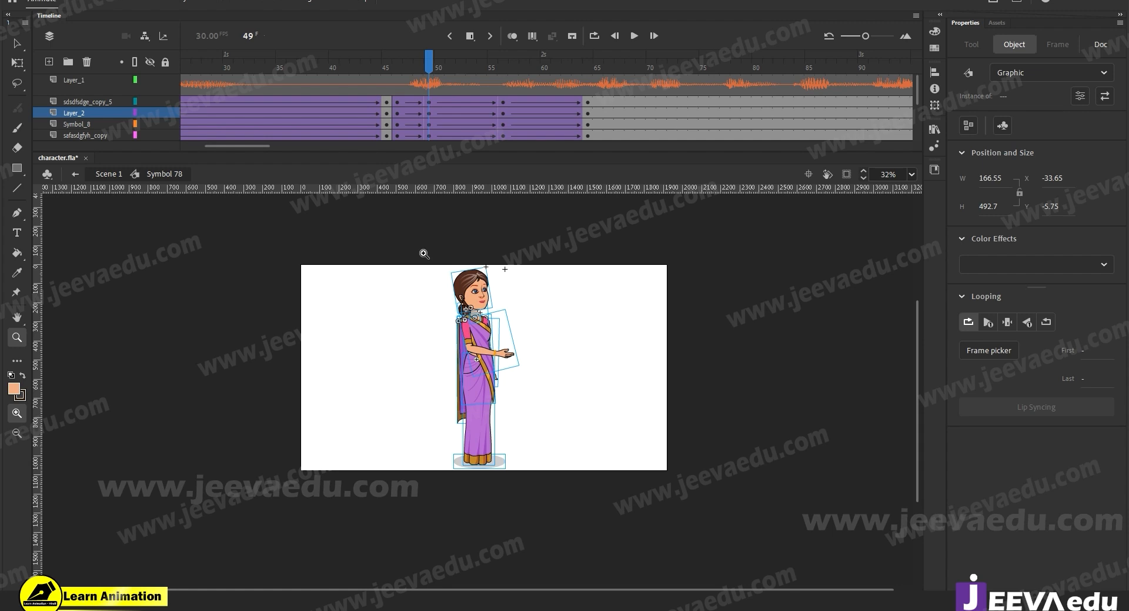
pyautogui.click(533, 477)
pyautogui.moveTo(543, 466); pyautogui.dragTo(514, 468)
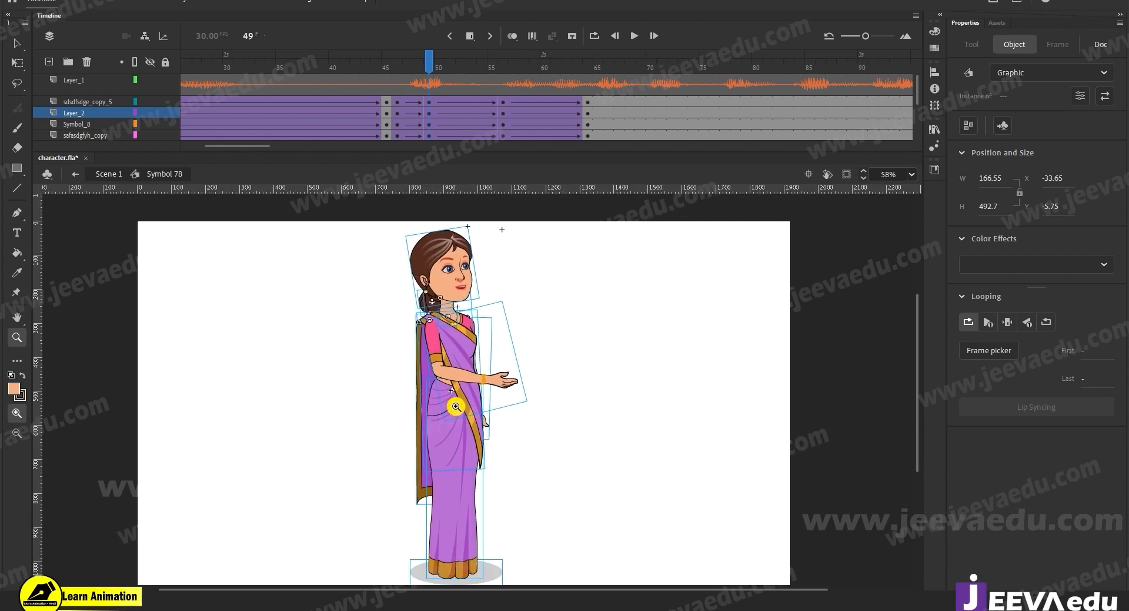
pyautogui.press('v')
pyautogui.click(401, 381)
pyautogui.moveTo(368, 215); pyautogui.dragTo(516, 428)
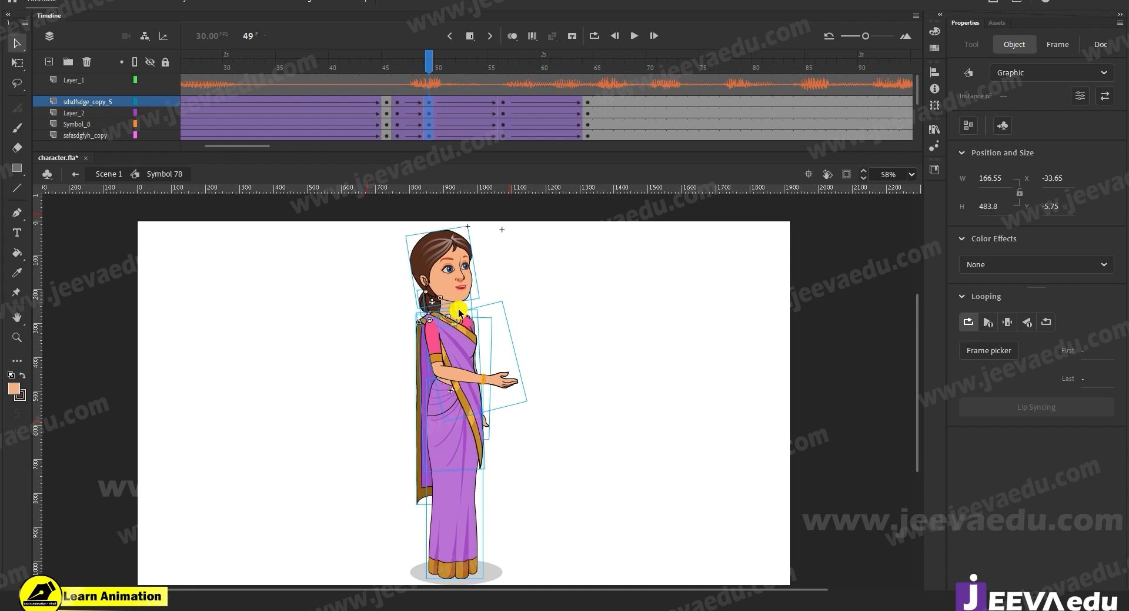
pyautogui.press('q')
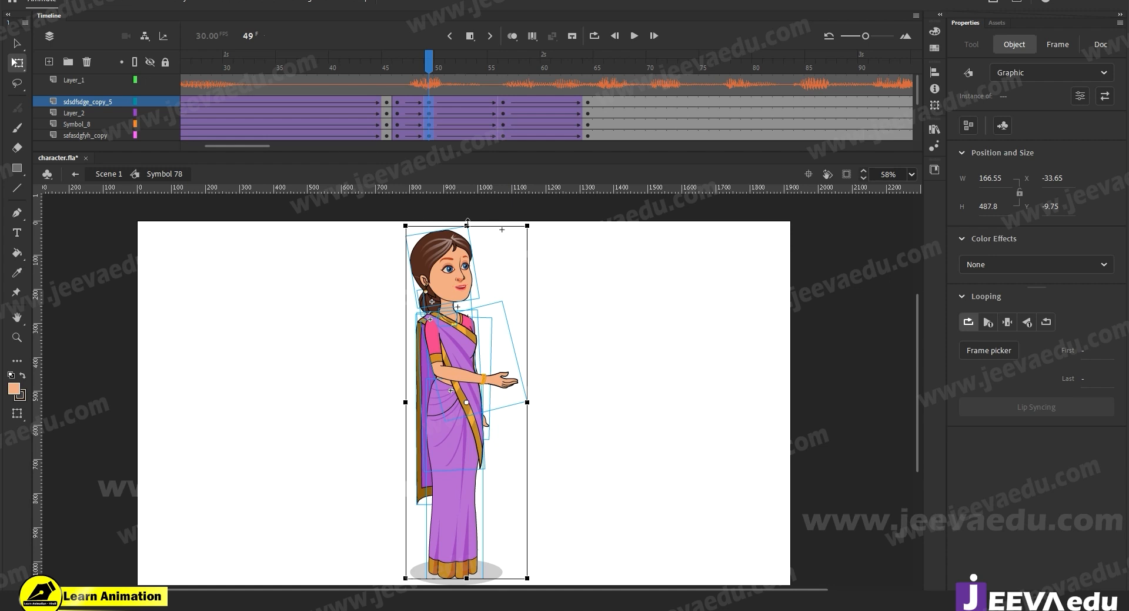
pyautogui.click(430, 83)
pyautogui.click(402, 84)
pyautogui.moveTo(402, 84); pyautogui.dragTo(429, 84)
# Step: At frame 49, rotate the hanging saree end slightly outward, raise the extended arm a little, and rotate the other arm slightly
pyautogui.click(416, 449)
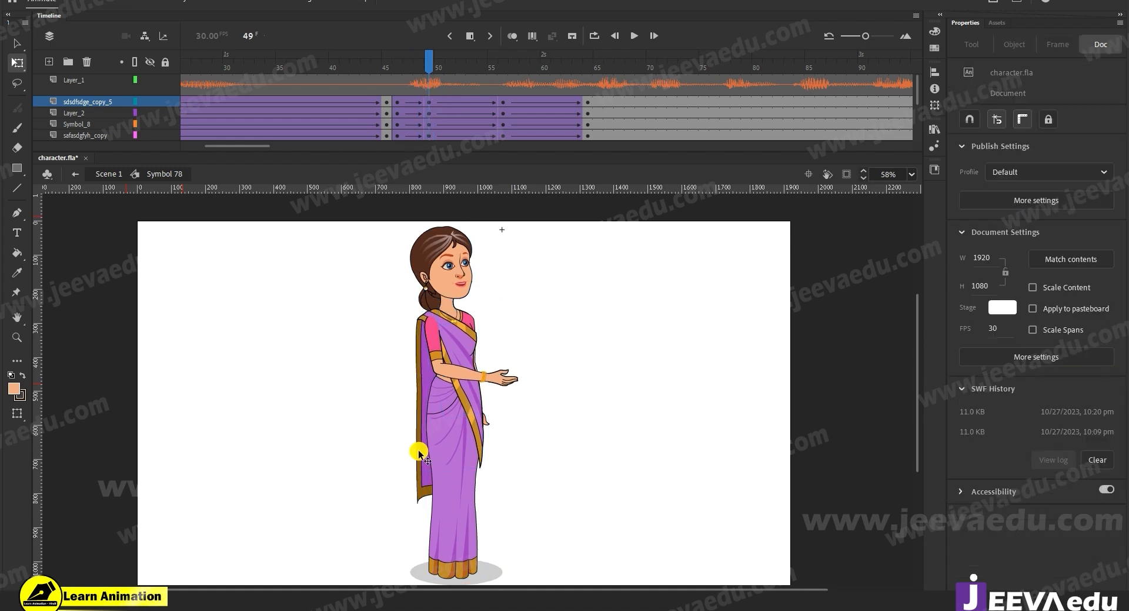
pyautogui.click(417, 494)
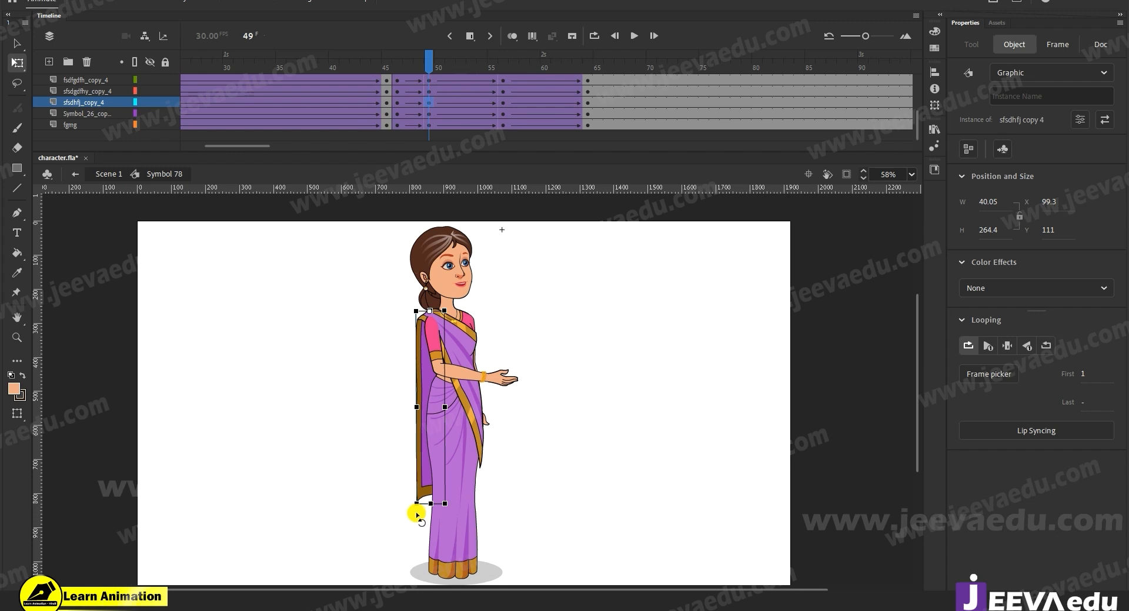
pyautogui.click(505, 381)
pyautogui.moveTo(535, 407); pyautogui.dragTo(537, 404)
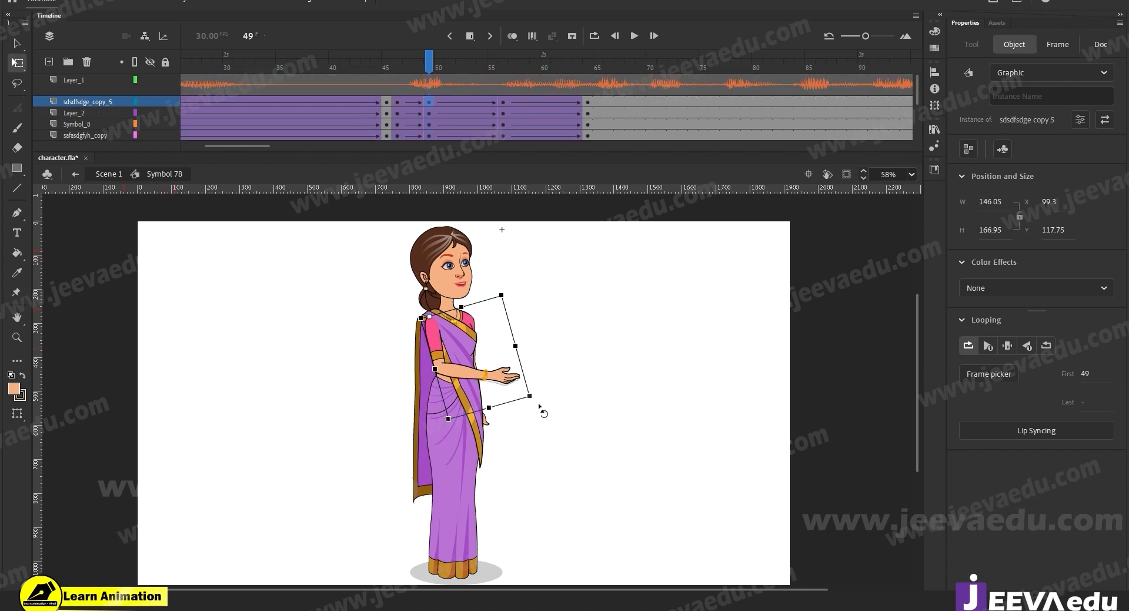
pyautogui.click(489, 427)
pyautogui.moveTo(496, 450); pyautogui.dragTo(497, 448)
# Step: At frame 49, select the head with the hair bun and rotate them together slightly backward around the neck
pyautogui.click(440, 292)
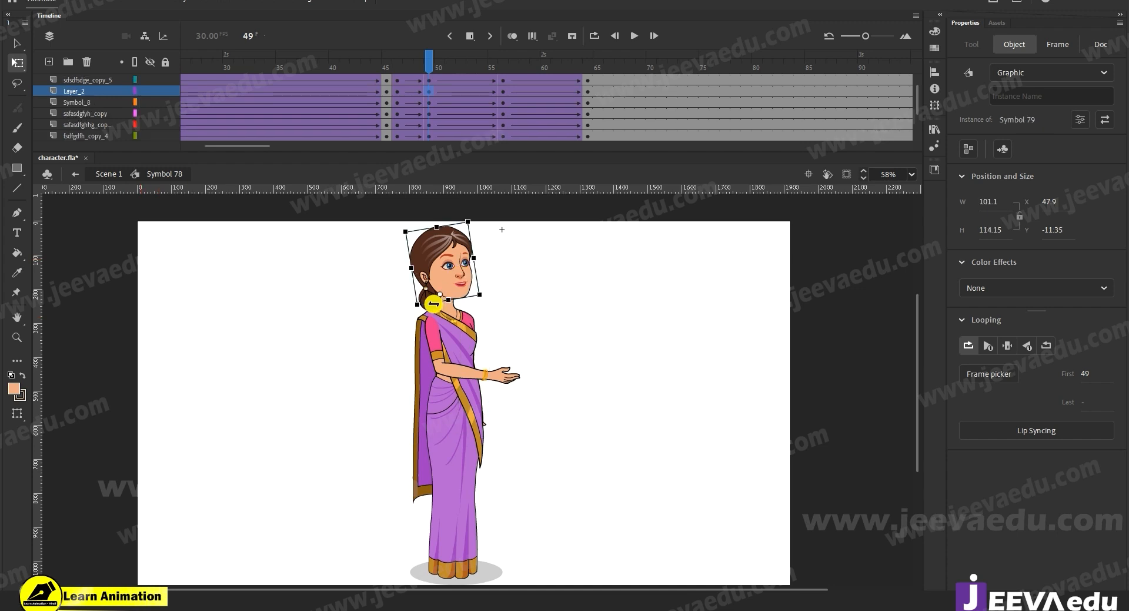
pyautogui.press('v')
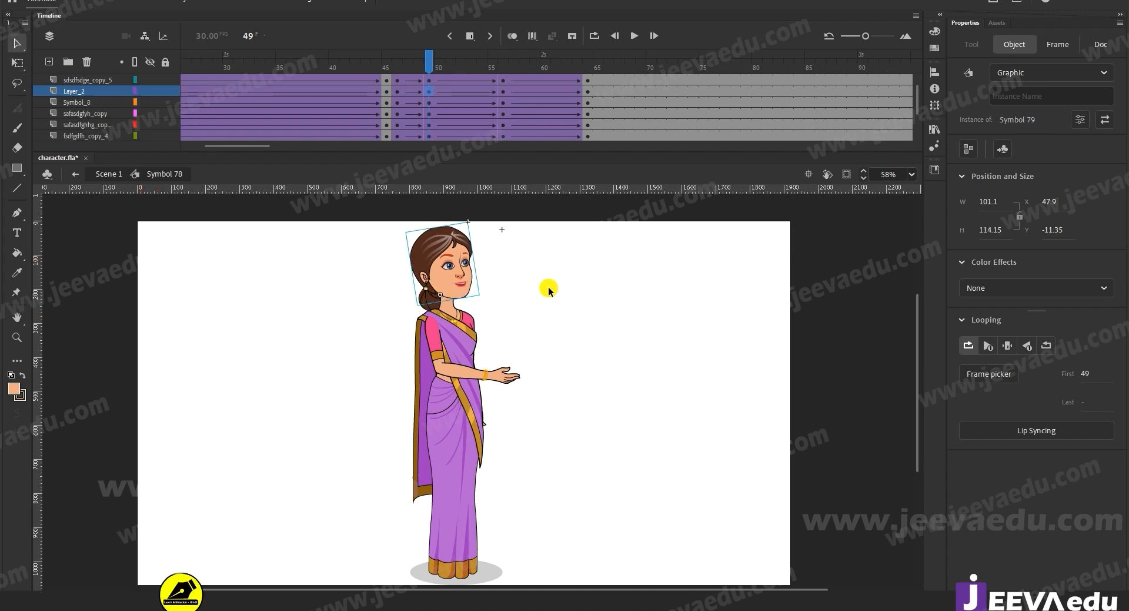
pyautogui.moveTo(429, 300); pyautogui.dragTo(542, 298)
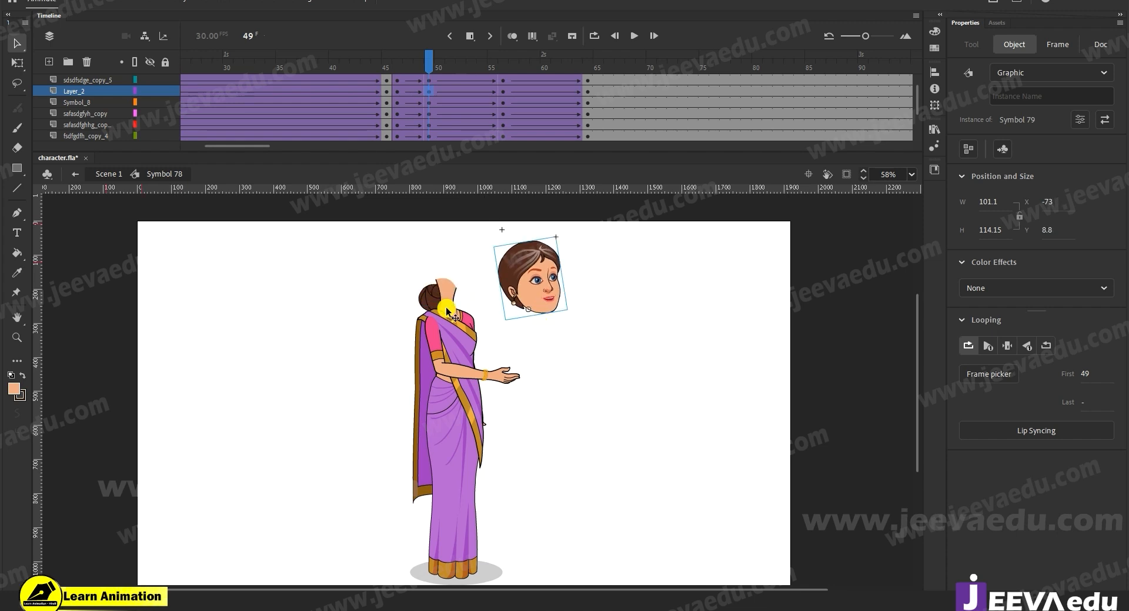
pyautogui.hotkey('ctrl', 'z')
pyautogui.click(436, 291)
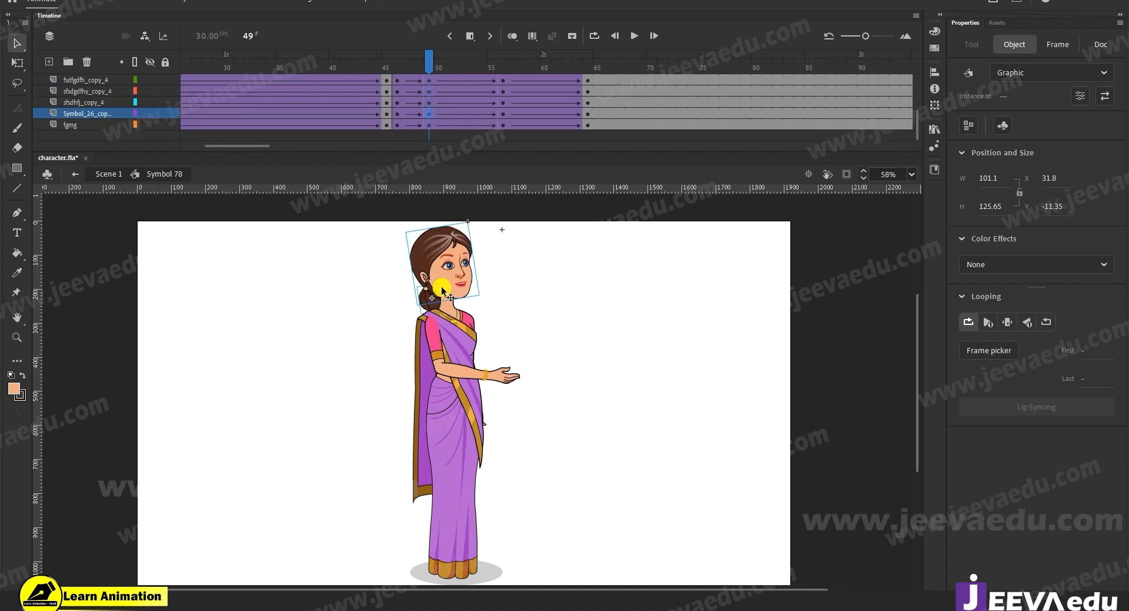
pyautogui.press('q')
pyautogui.moveTo(444, 268); pyautogui.dragTo(443, 297)
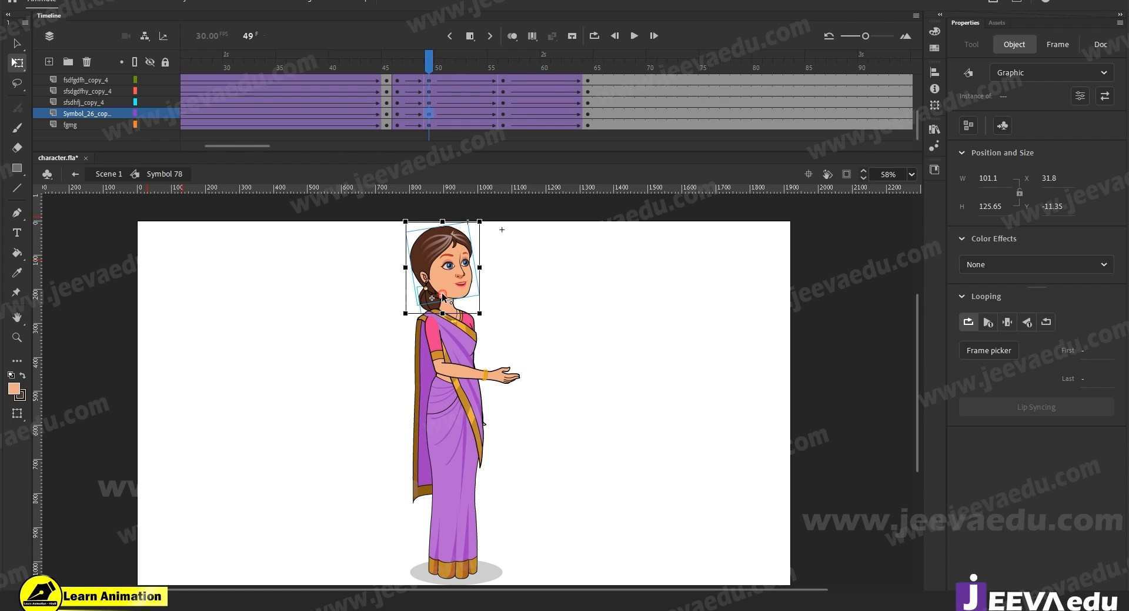
pyautogui.moveTo(487, 224); pyautogui.dragTo(486, 218)
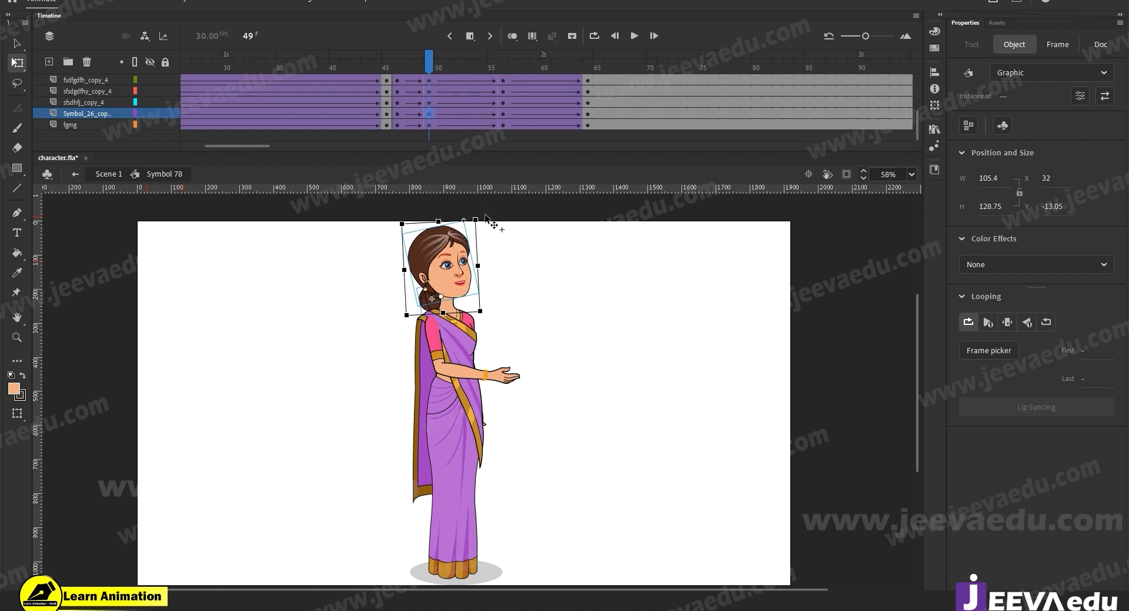
# Step: At frame 56, squash all body parts except the ground shadow slightly downward and compare the pose with the preceding frames
pyautogui.moveTo(424, 69); pyautogui.dragTo(503, 70)
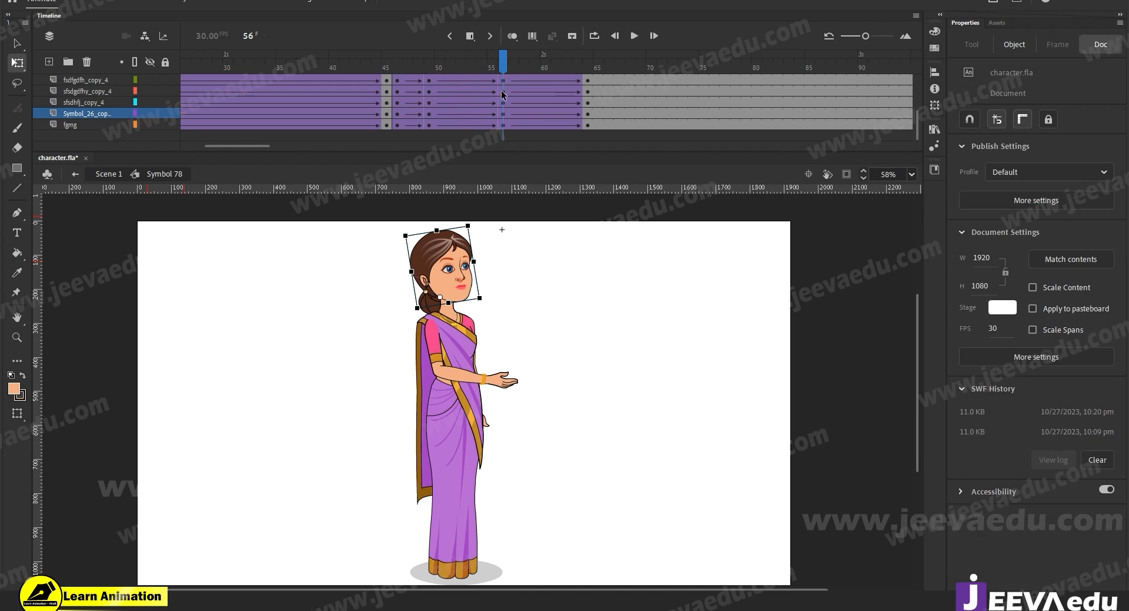
pyautogui.moveTo(364, 233); pyautogui.dragTo(533, 462)
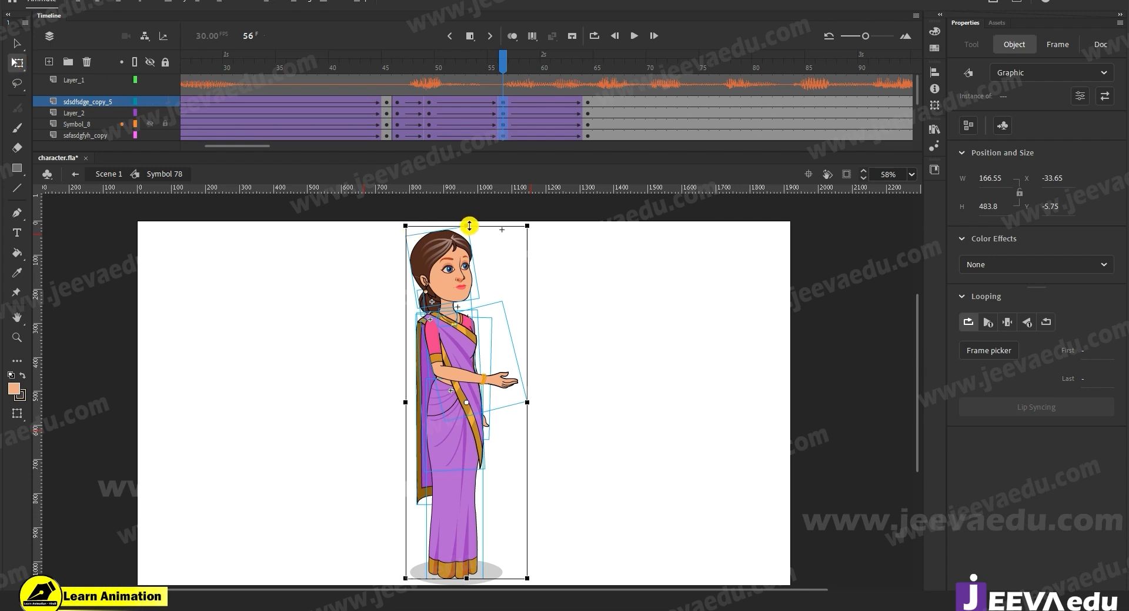
pyautogui.click(490, 102)
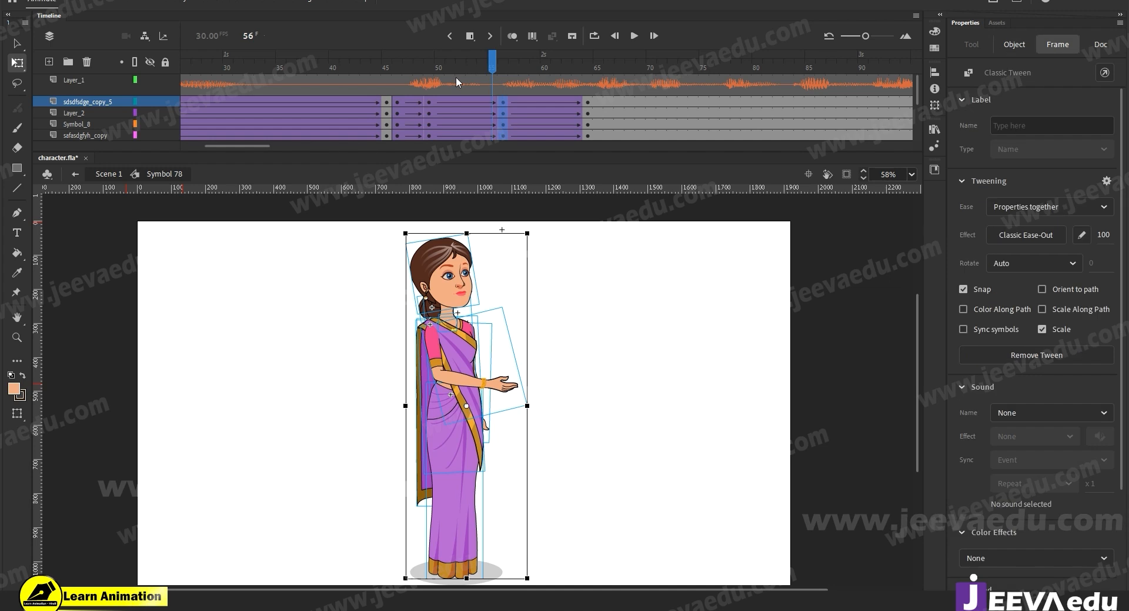
pyautogui.click(406, 109)
pyautogui.moveTo(405, 109); pyautogui.dragTo(504, 124)
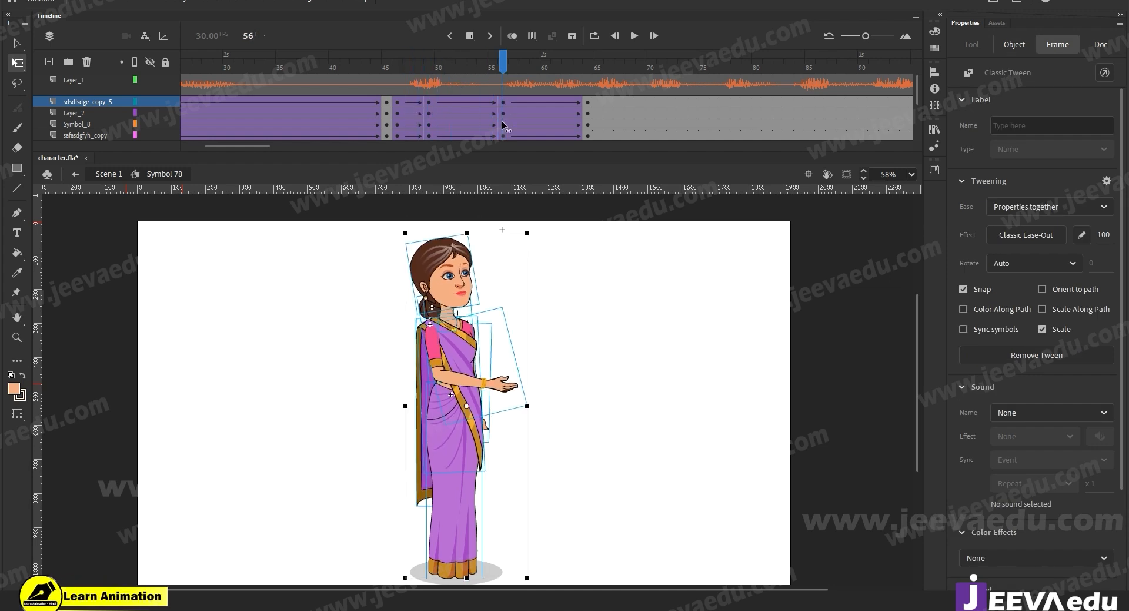
pyautogui.click(461, 234)
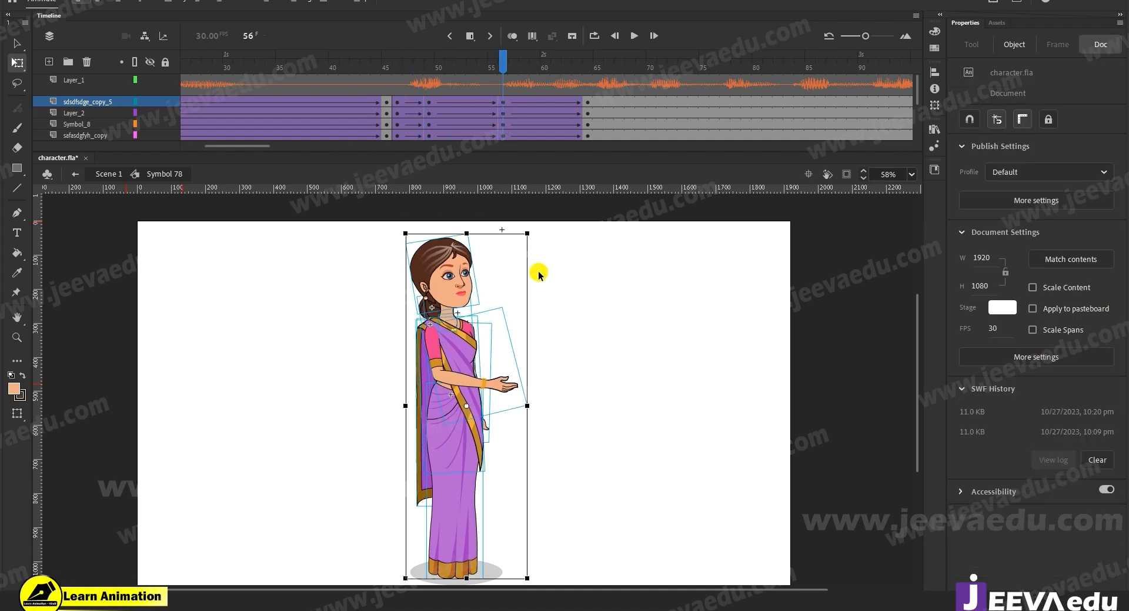
# Step: At frame 56, rotate the head and hair bun together forward around the neck and check the motion into that frame
pyautogui.click(445, 291)
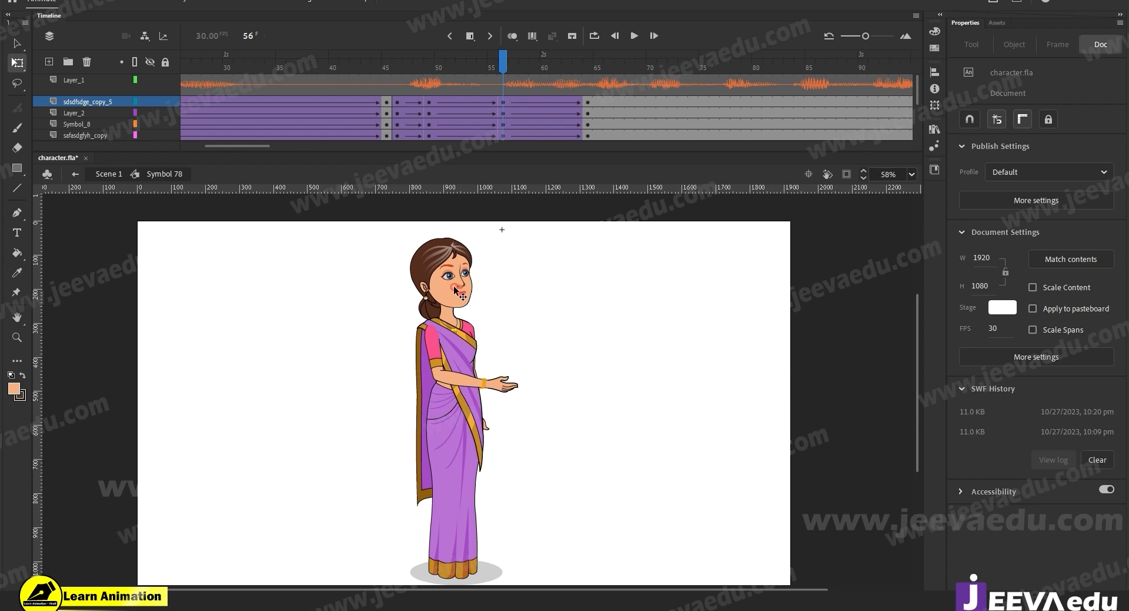
pyautogui.click(448, 303)
pyautogui.press('v')
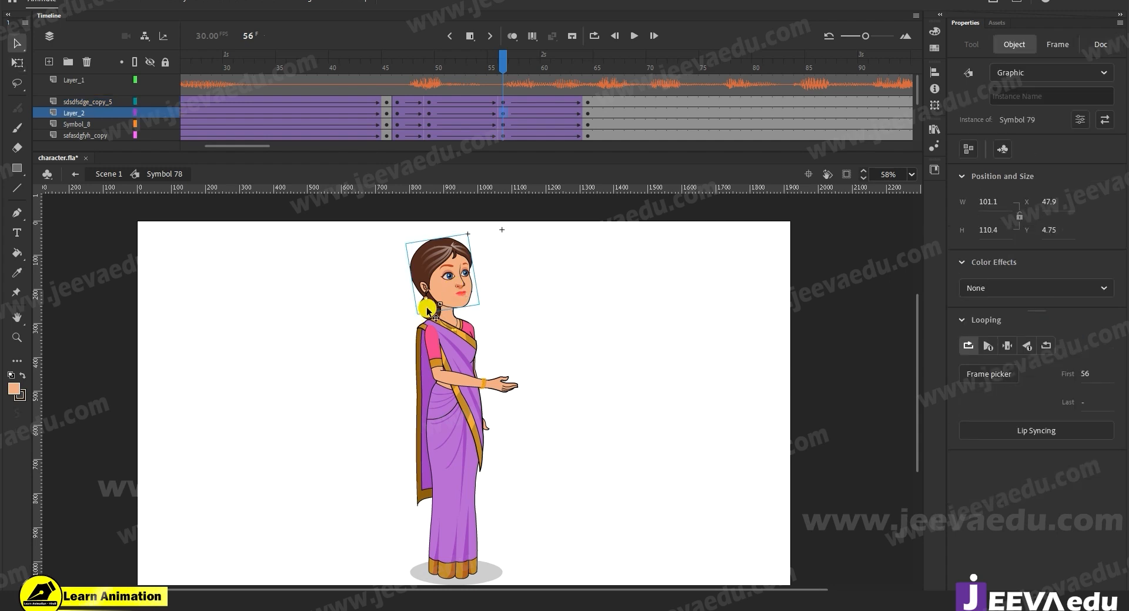
pyautogui.click(432, 310)
pyautogui.press('q')
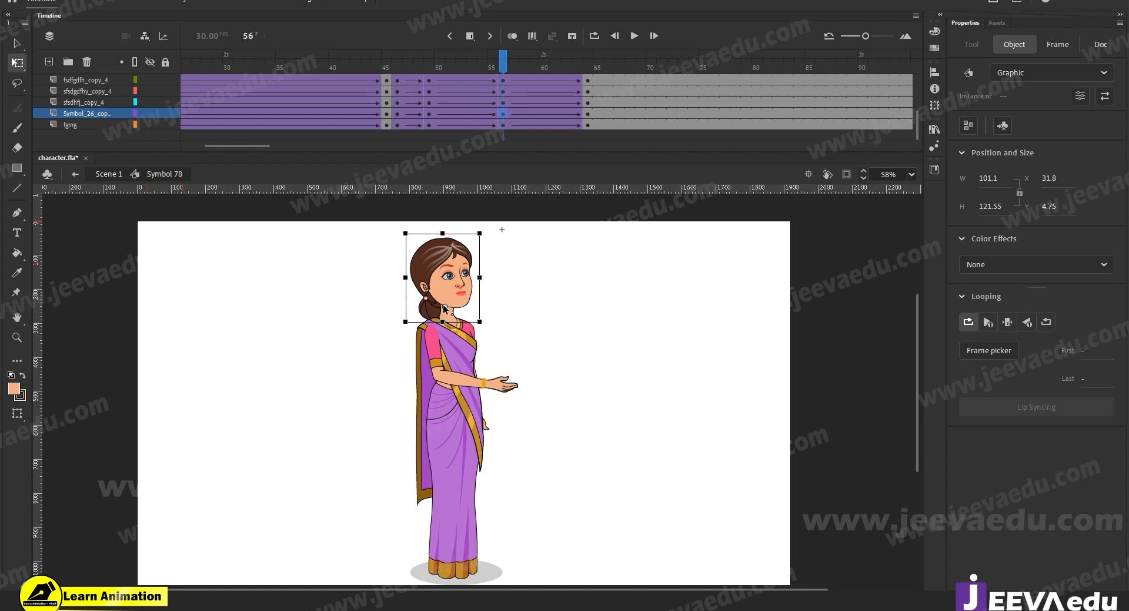
pyautogui.moveTo(485, 231); pyautogui.dragTo(502, 251)
pyautogui.moveTo(511, 53); pyautogui.dragTo(501, 101)
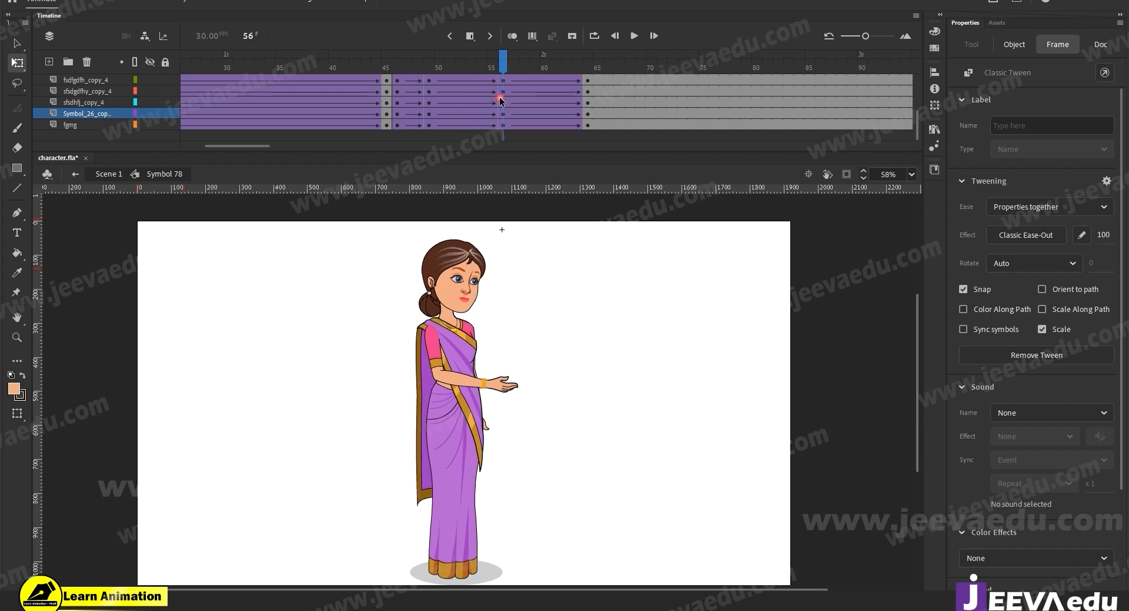
pyautogui.click(465, 259)
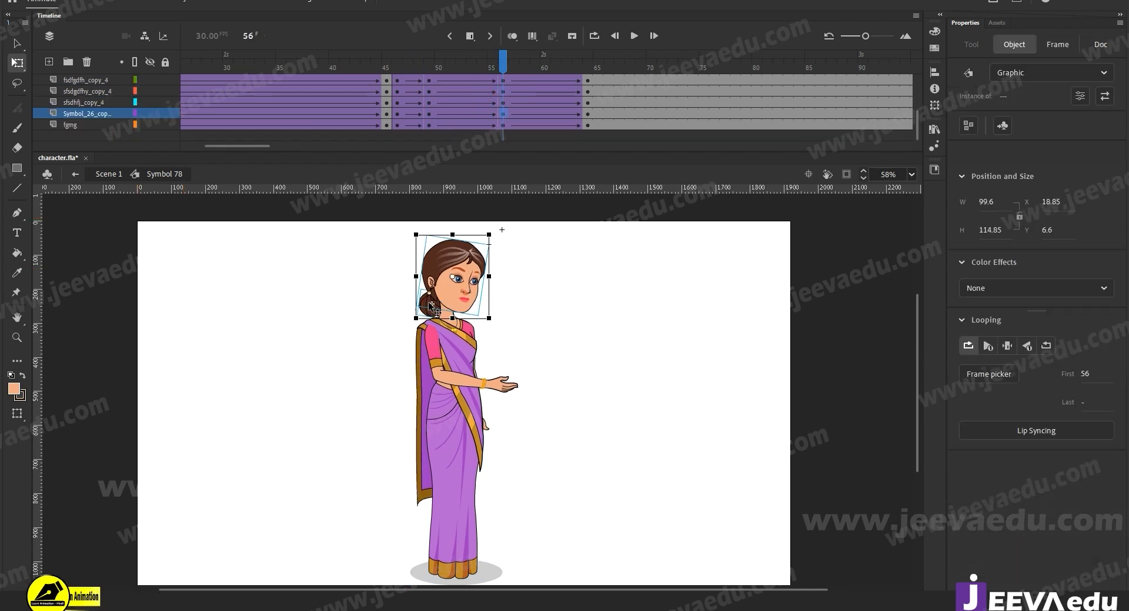
pyautogui.click(443, 304)
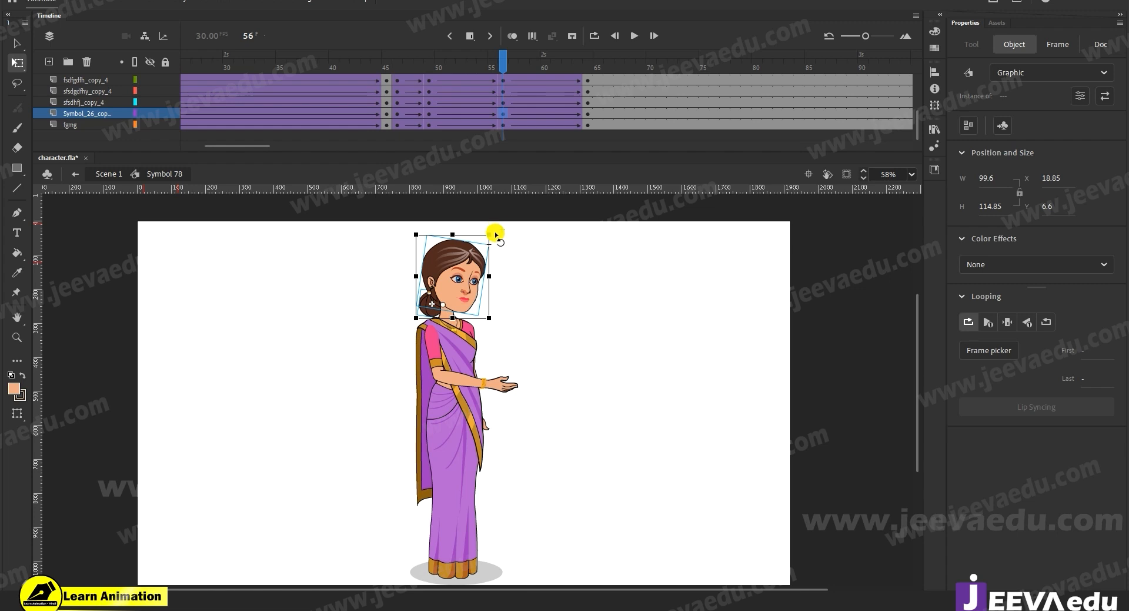
pyautogui.moveTo(500, 56); pyautogui.dragTo(502, 119)
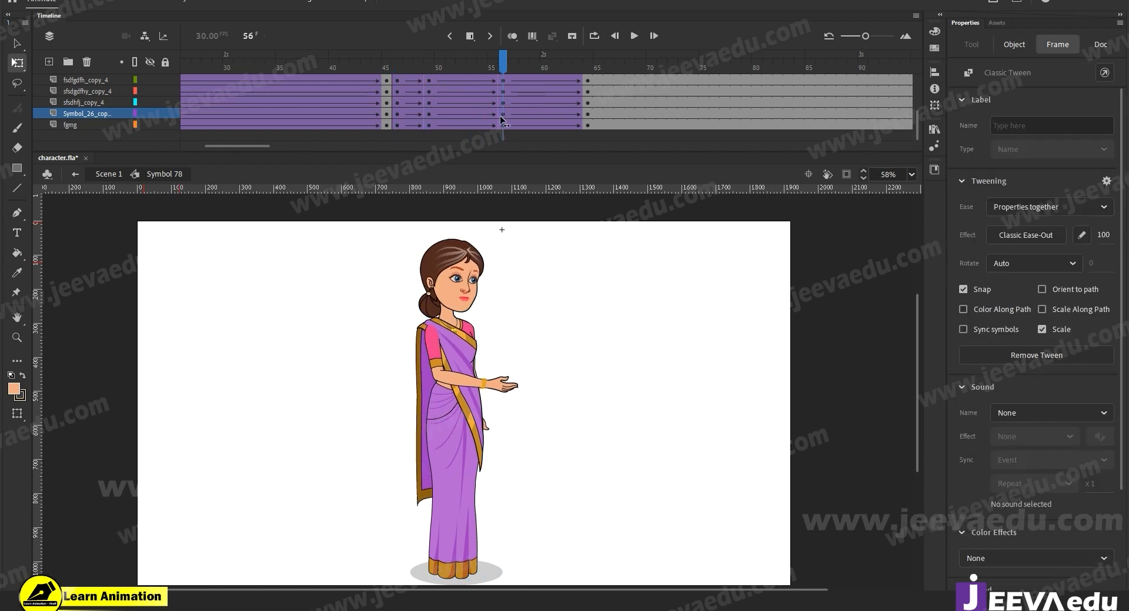
# Step: At frame 56, lower the extended arm a little and slightly rotate the other arm and the hanging saree end
pyautogui.click(463, 448)
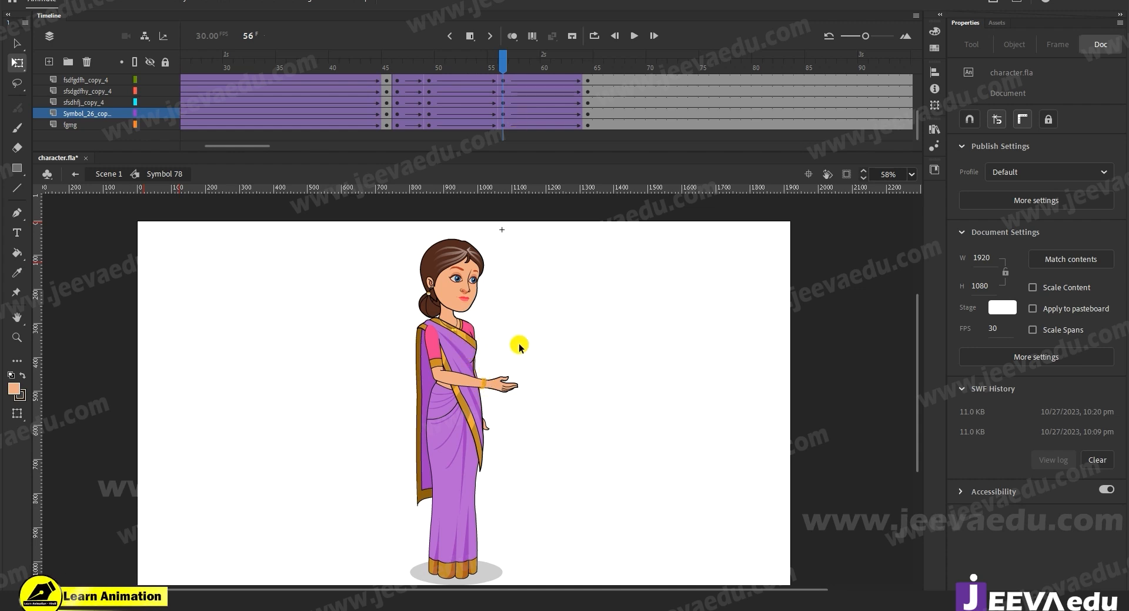
pyautogui.click(504, 385)
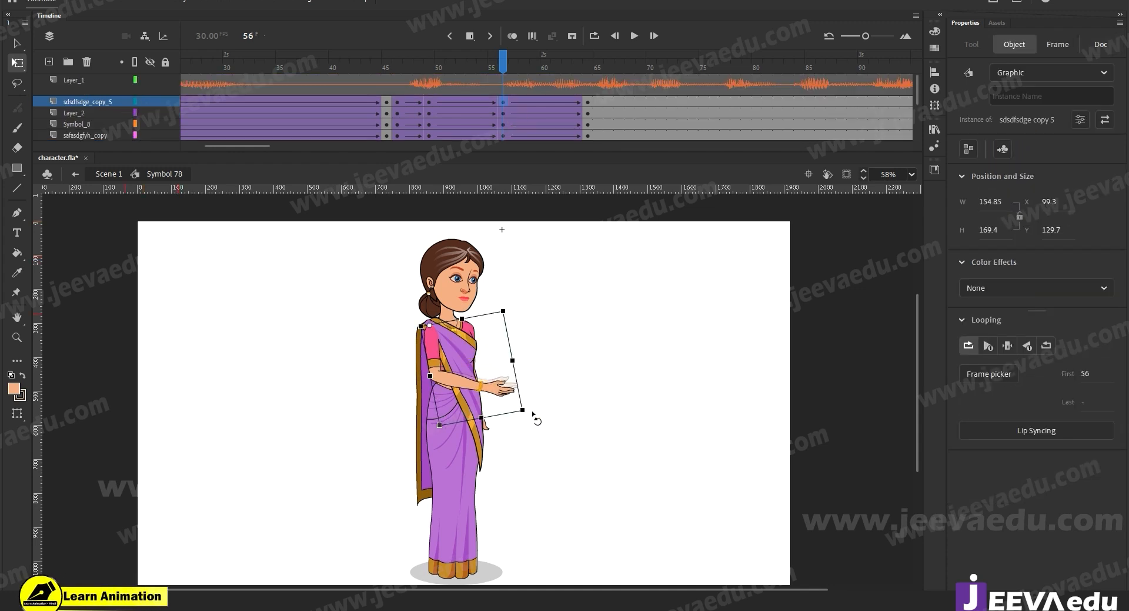
pyautogui.click(486, 431)
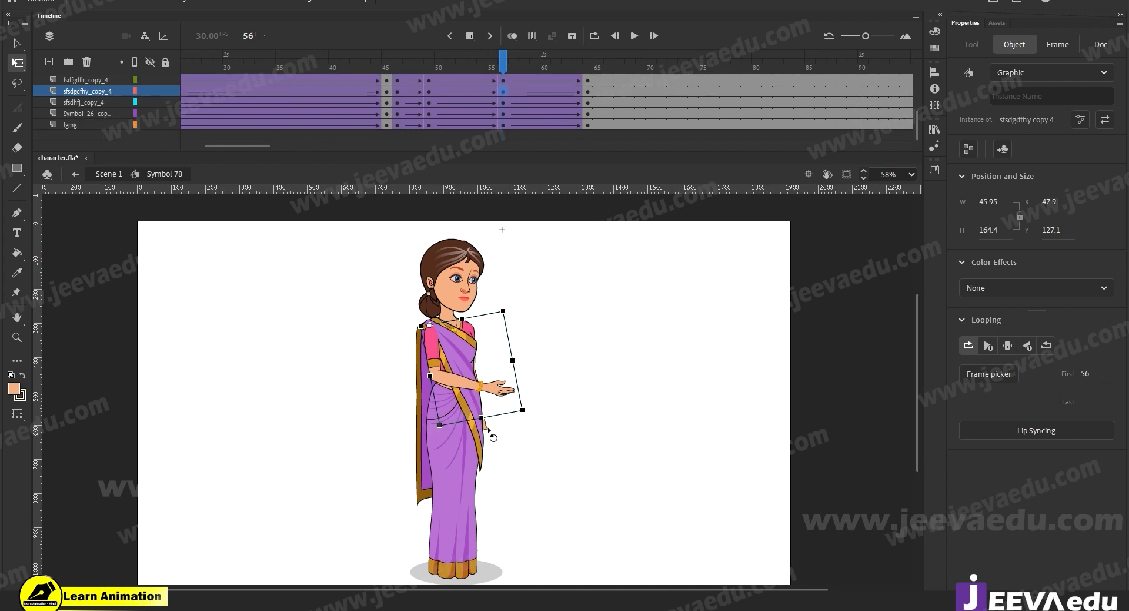
pyautogui.click(434, 493)
pyautogui.moveTo(426, 518); pyautogui.dragTo(432, 517)
# Step: At frame 64, rotate the head, upper body, arms and saree end together forward around the waist and preview the movement
pyautogui.moveTo(504, 71); pyautogui.dragTo(587, 122)
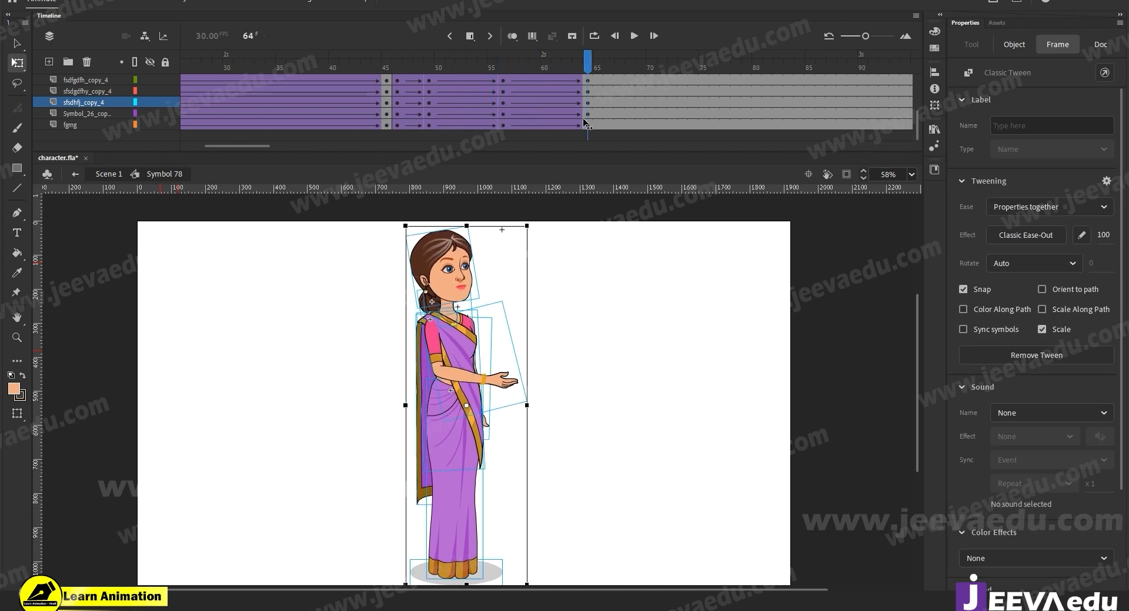
pyautogui.click(422, 278)
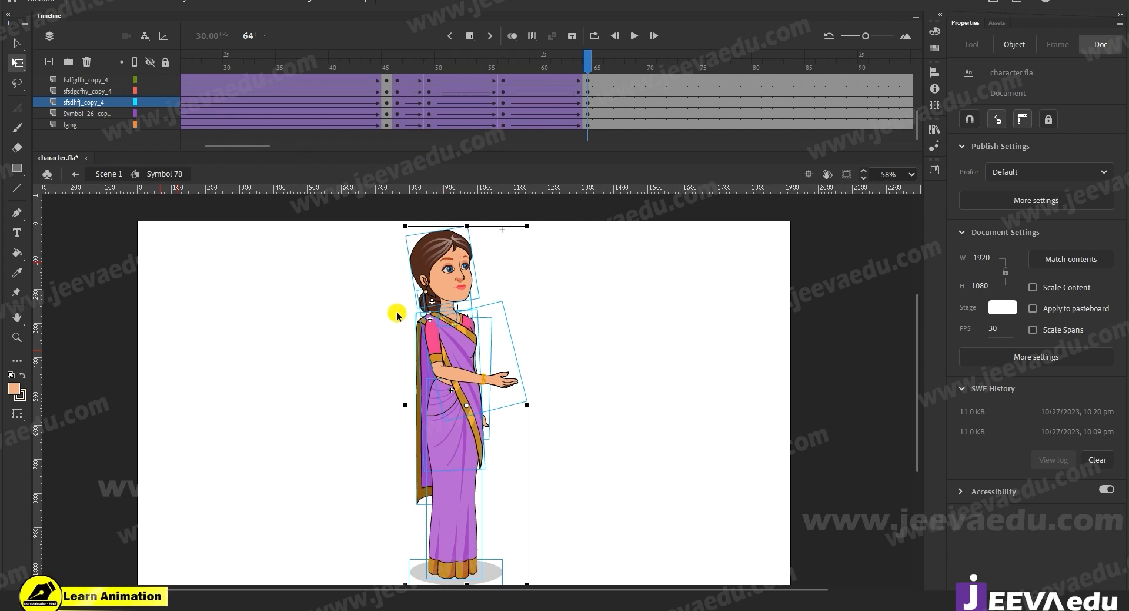
pyautogui.moveTo(361, 222); pyautogui.dragTo(519, 345)
pyautogui.click(466, 377)
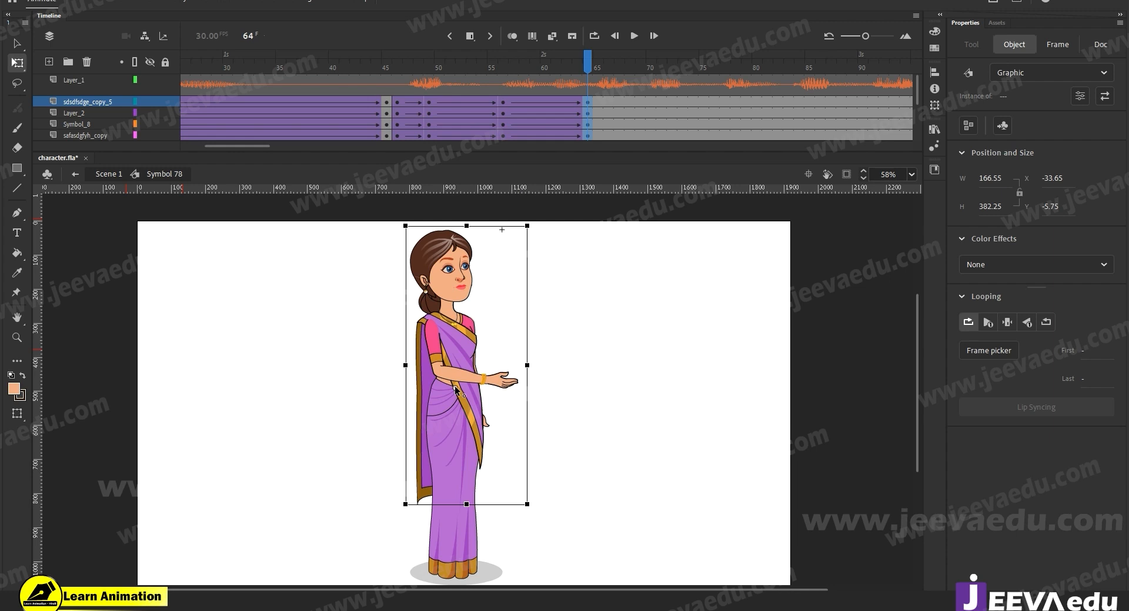
pyautogui.moveTo(543, 229); pyautogui.dragTo(551, 256)
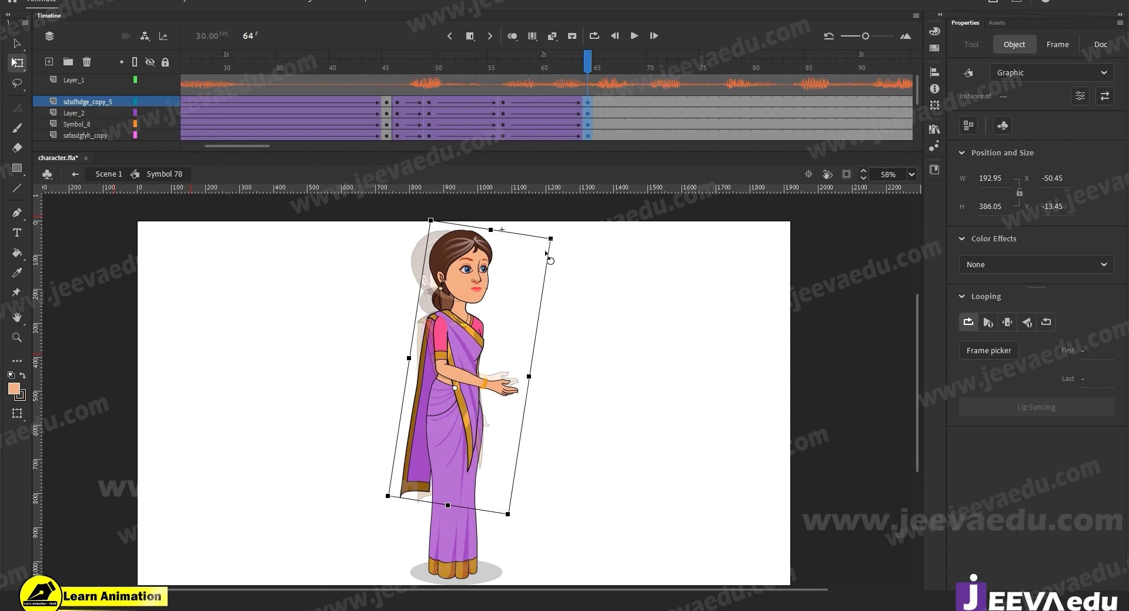
pyautogui.moveTo(546, 253); pyautogui.dragTo(547, 253)
pyautogui.moveTo(563, 69); pyautogui.dragTo(582, 103)
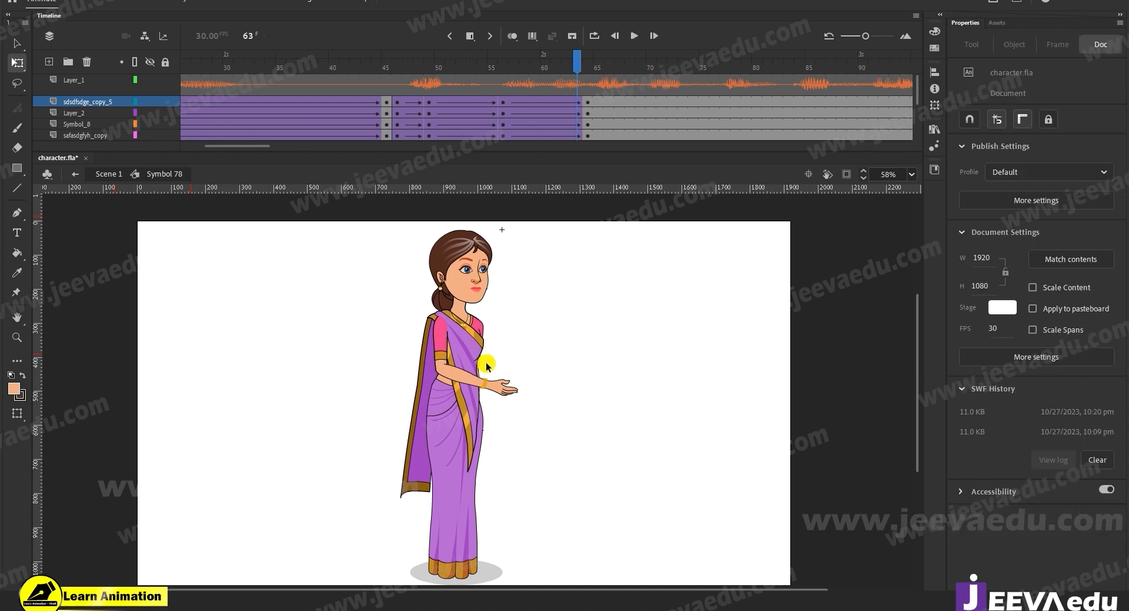
# Step: At frame 64, rotate the hanging saree end inward until it hangs nearly vertical along the body, previewing the motion from frame 56
pyautogui.click(415, 488)
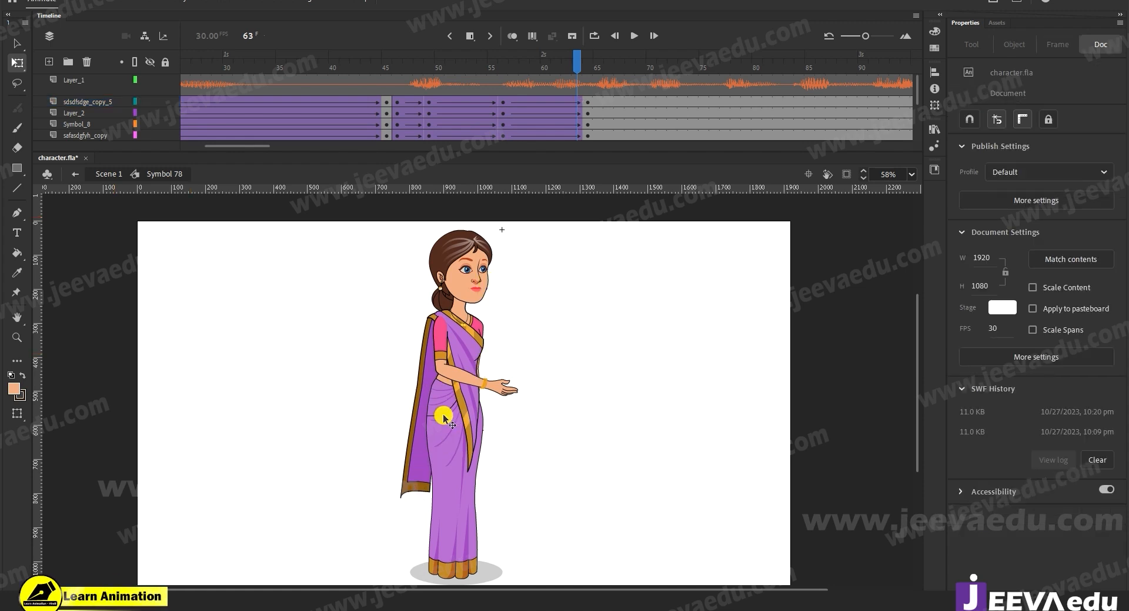
pyautogui.click(588, 64)
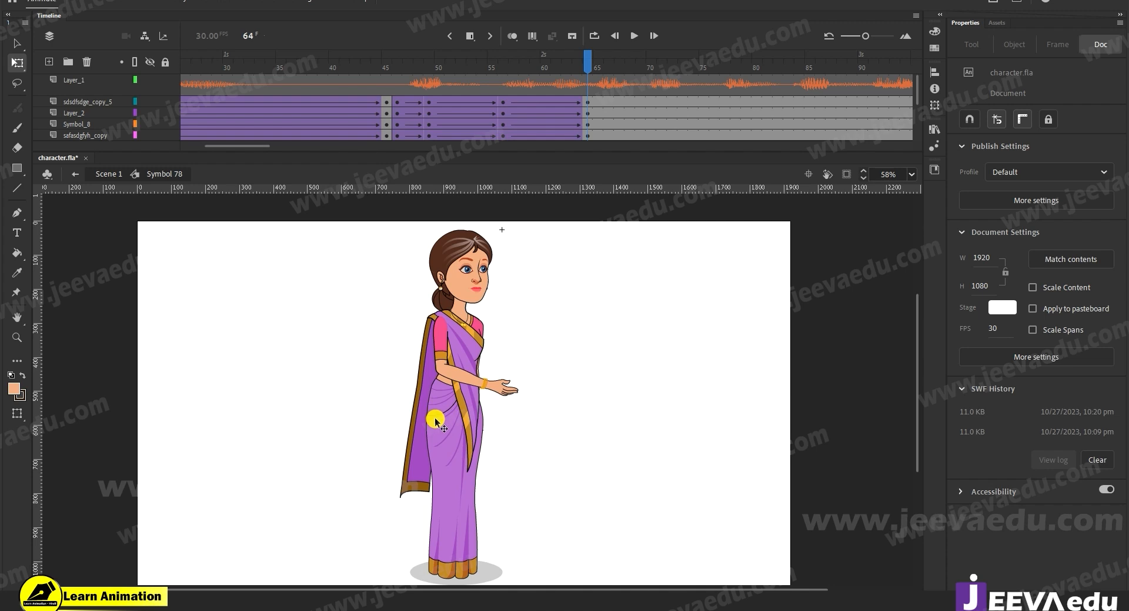
pyautogui.click(415, 486)
pyautogui.moveTo(403, 504); pyautogui.dragTo(412, 517)
pyautogui.click(501, 82)
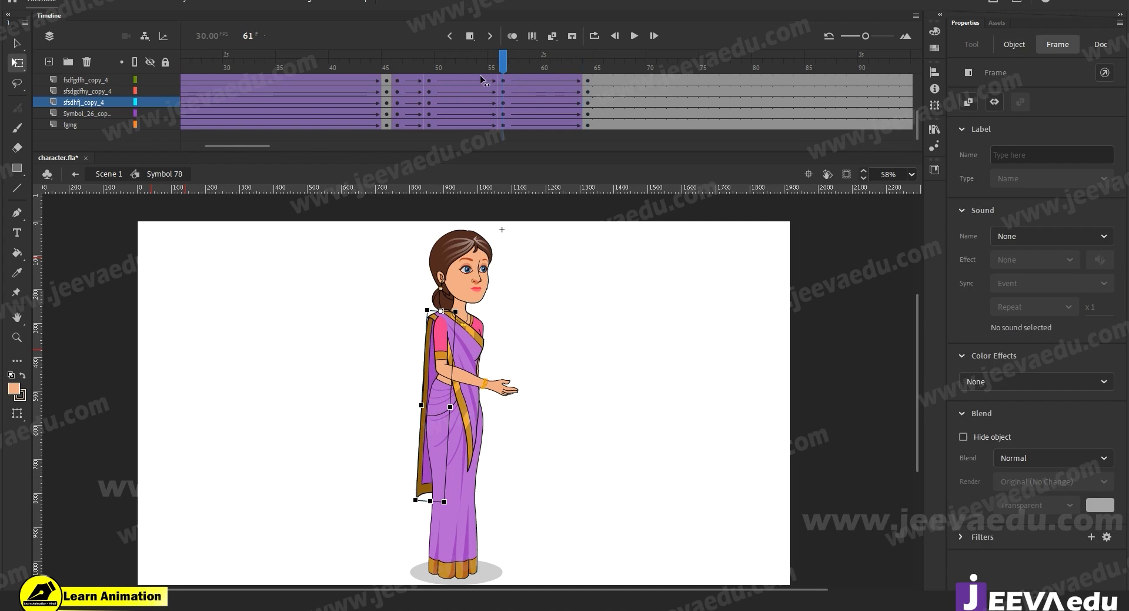
pyautogui.click(471, 82)
pyautogui.moveTo(471, 83); pyautogui.dragTo(588, 92)
pyautogui.click(416, 514)
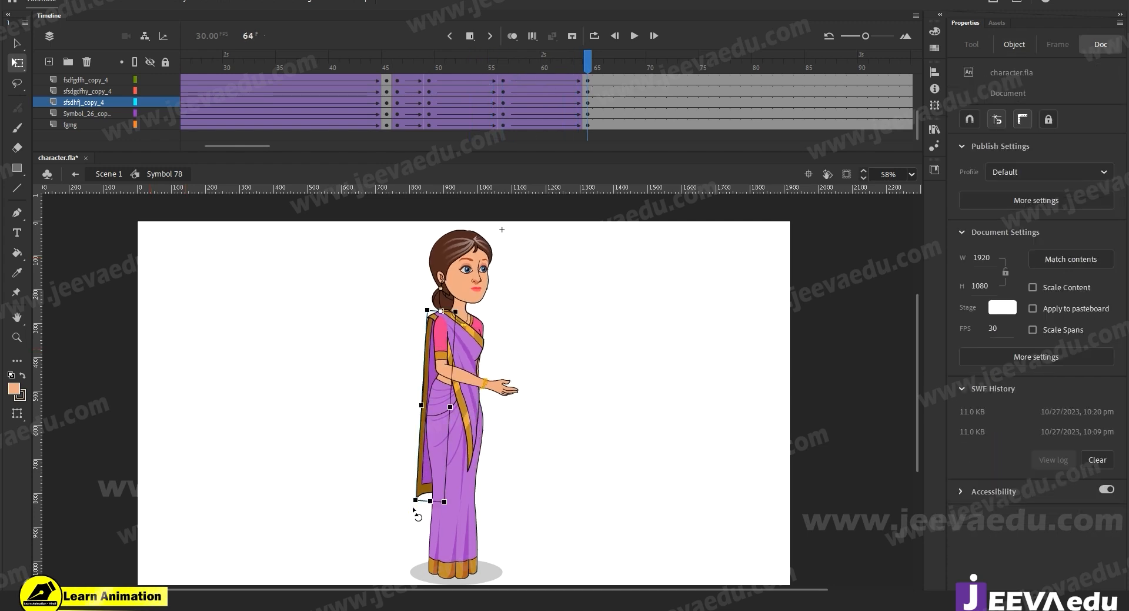
pyautogui.click(416, 505)
pyautogui.click(493, 76)
pyautogui.moveTo(493, 75); pyautogui.dragTo(588, 100)
# Step: Open the hanging saree end's symbol for editing and ungroup its artwork
pyautogui.click(449, 470)
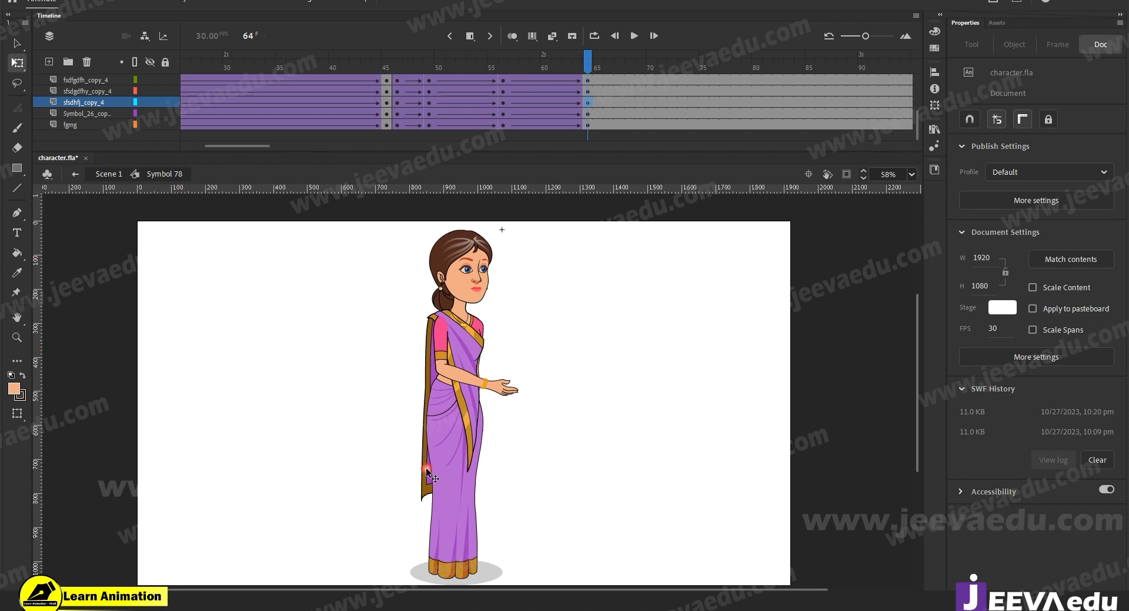
pyautogui.click(427, 472)
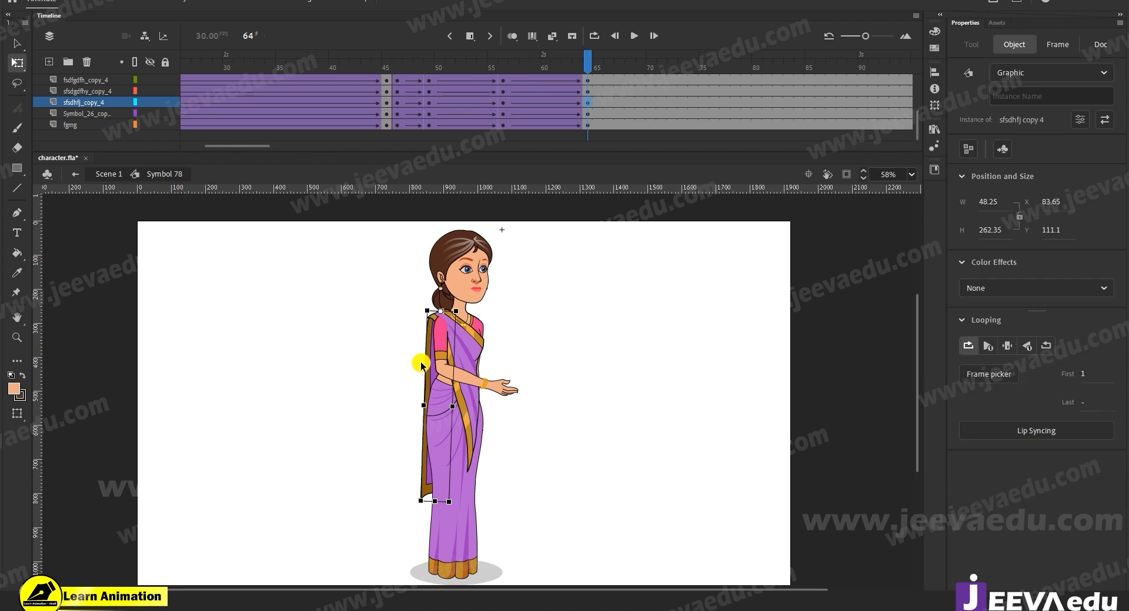
pyautogui.click(427, 463)
pyautogui.press('v')
pyautogui.doubleClick(489, 471)
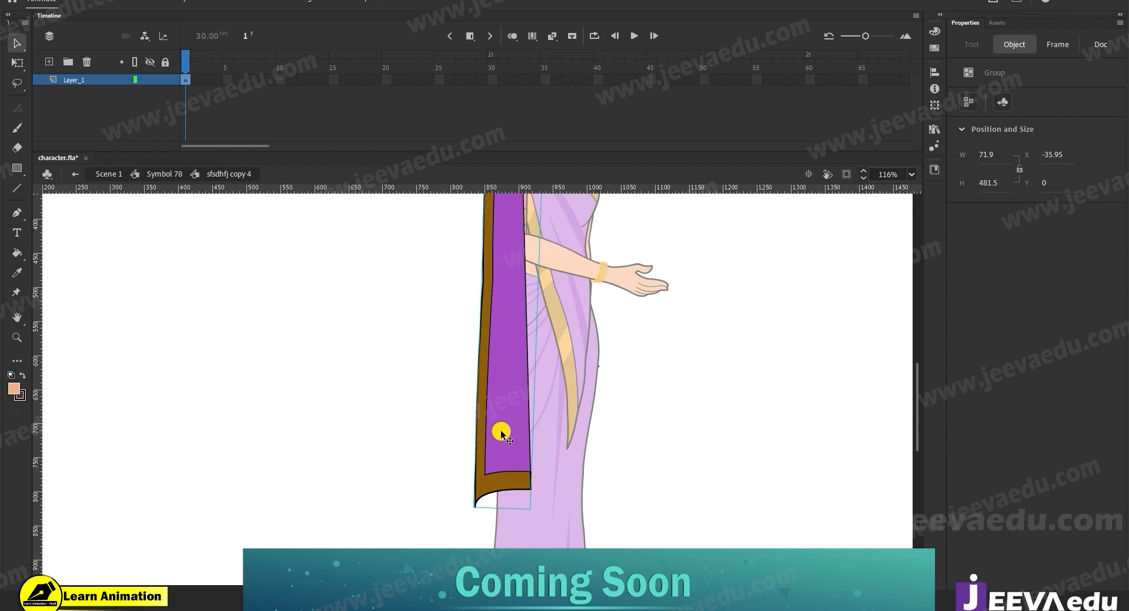
pyautogui.hotkey('ctrl', 'shift', 'g')
# Step: Move the purple fill panel of the saree end away from its brown border, in front of the woman's hand
pyautogui.click(424, 433)
pyautogui.click(515, 429)
pyautogui.moveTo(515, 430); pyautogui.dragTo(658, 440)
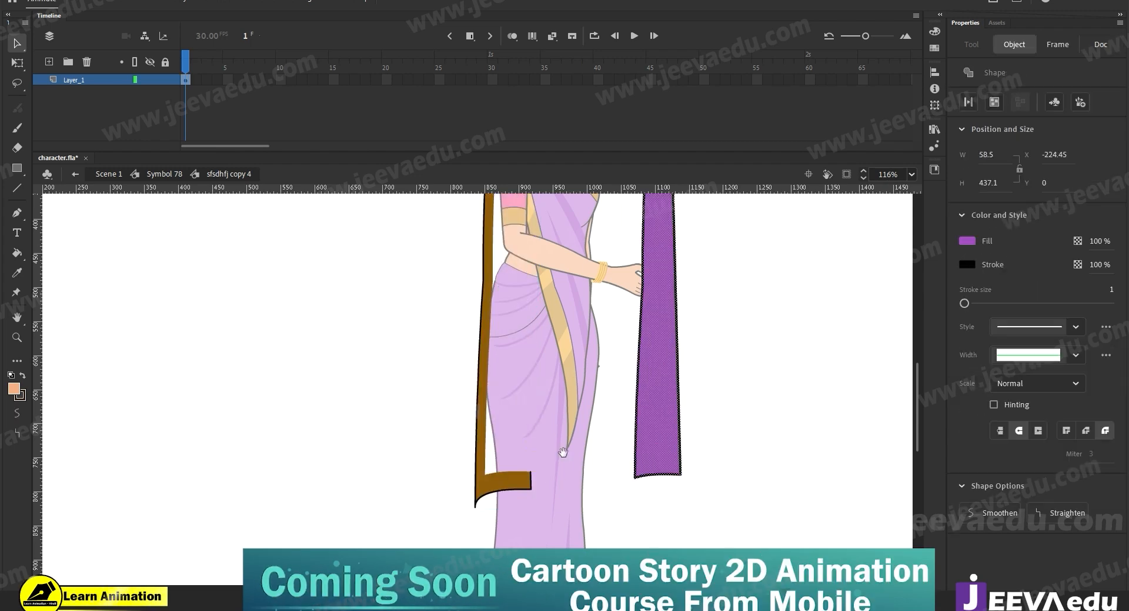
pyautogui.moveTo(562, 413); pyautogui.dragTo(562, 518)
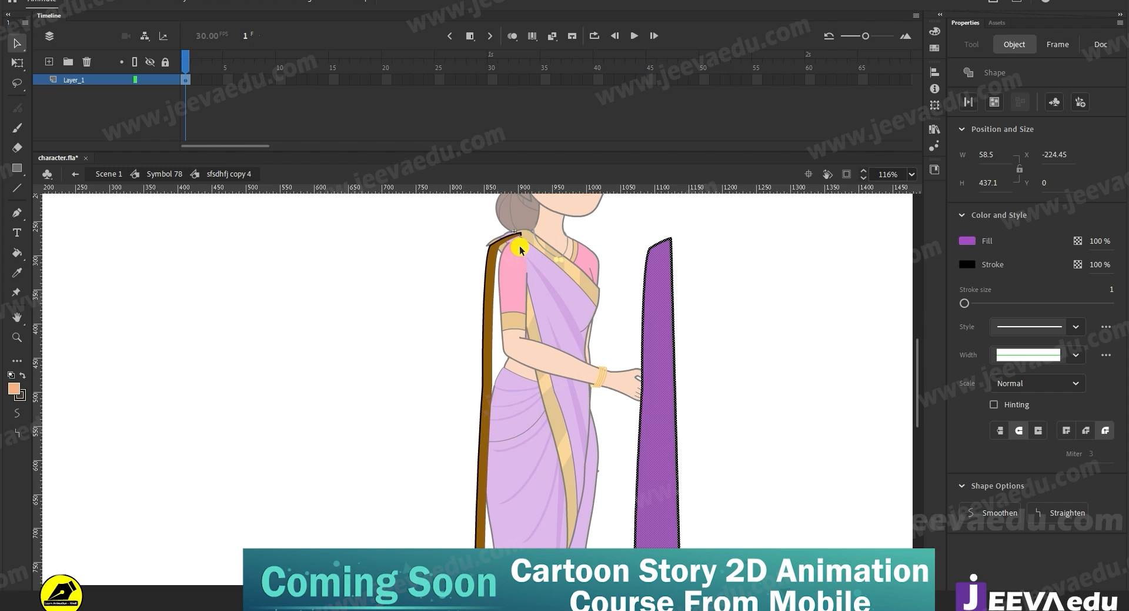
# Step: Try to reshape the lower edge and bottom corner of the purple saree panel, undoing each change
pyautogui.moveTo(631, 406); pyautogui.dragTo(597, 335)
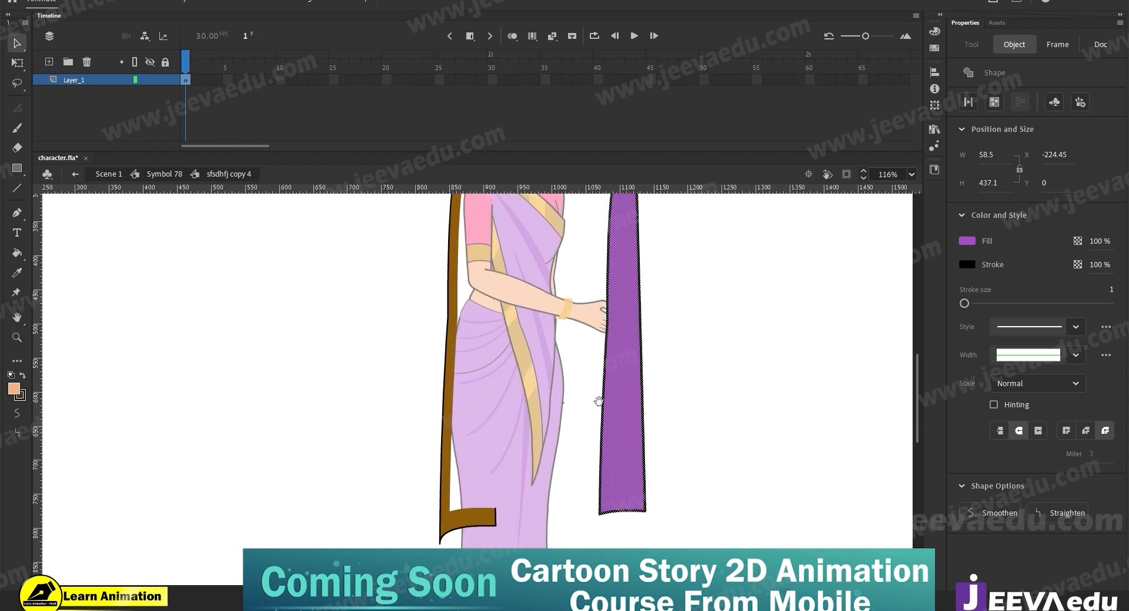
pyautogui.click(600, 360)
pyautogui.moveTo(616, 376)
pyautogui.mouseDown()
pyautogui.moveTo(606, 383)
pyautogui.moveTo(615, 394)
pyautogui.mouseUp()
pyautogui.hotkey('ctrl', 'z')
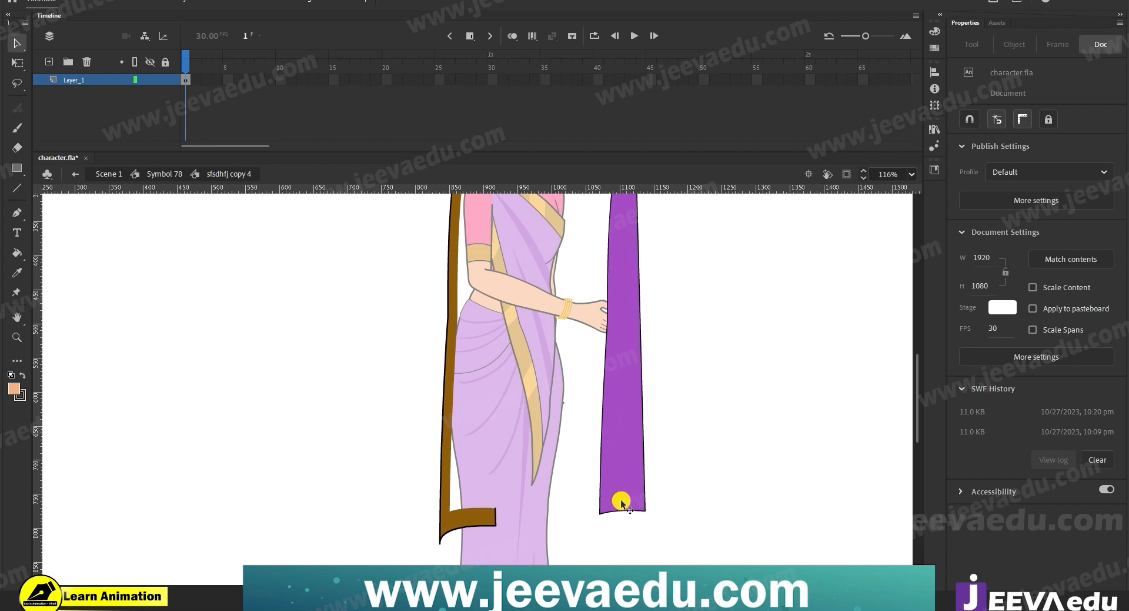
pyautogui.moveTo(599, 513); pyautogui.dragTo(549, 510)
pyautogui.hotkey('ctrl', 'z')
# Step: Move the purple panel back inside its brown border and return to editing Symbol 78
pyautogui.click(617, 470)
pyautogui.moveTo(620, 467); pyautogui.dragTo(465, 351)
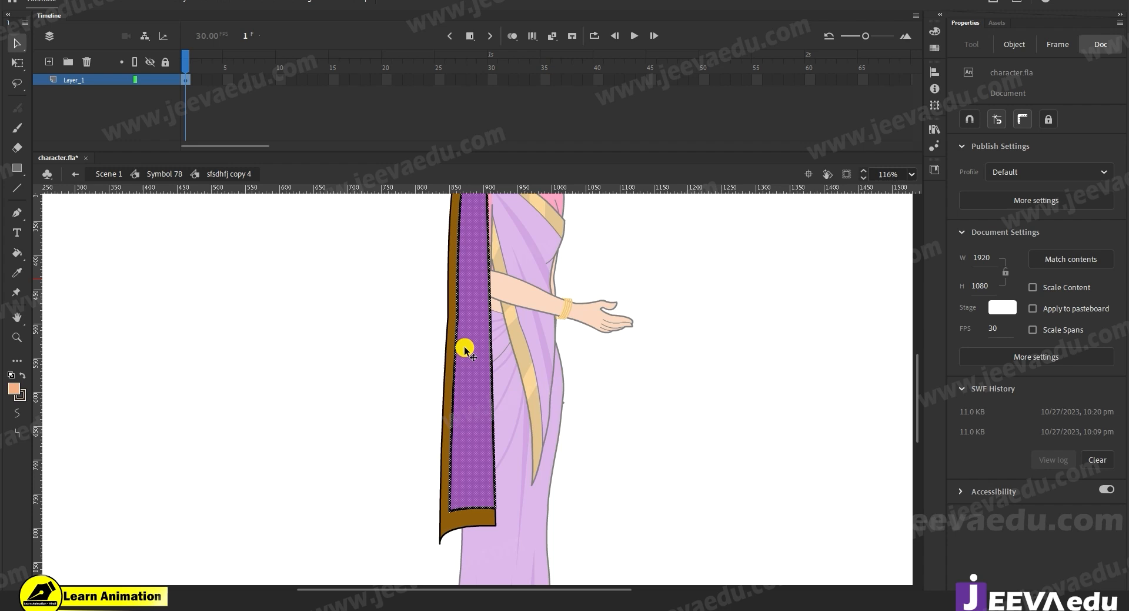
pyautogui.click(167, 174)
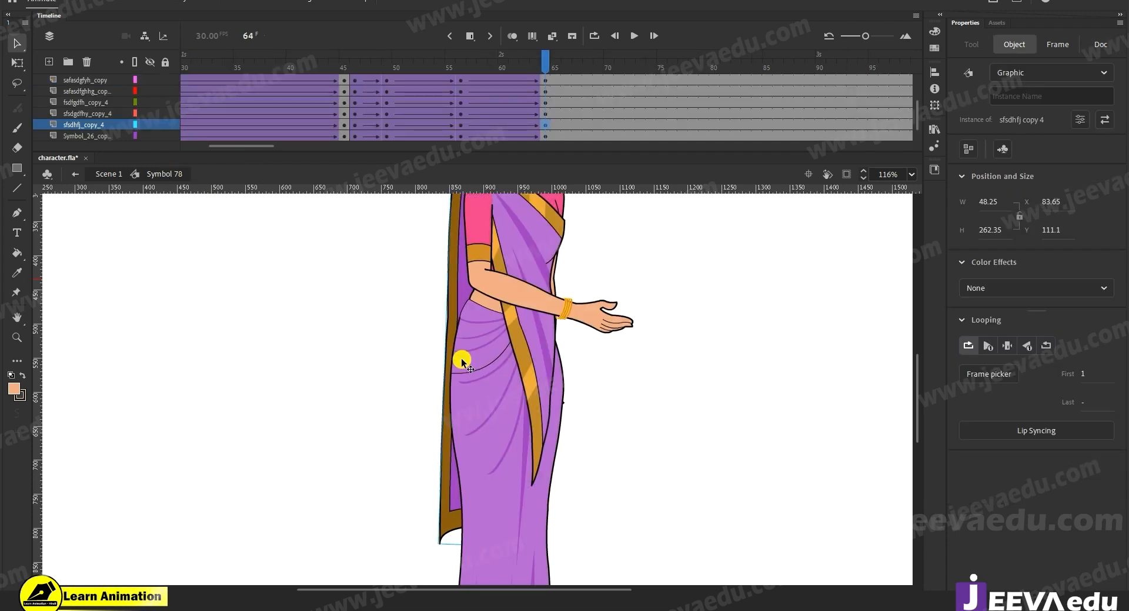
# Step: At frame 64, adjust the rotation of the hanging saree end until it hangs nearly vertical behind the body, previewing the motion
pyautogui.press('z')
pyautogui.keyDown('alt'); pyautogui.click(477, 369); pyautogui.keyUp('alt')
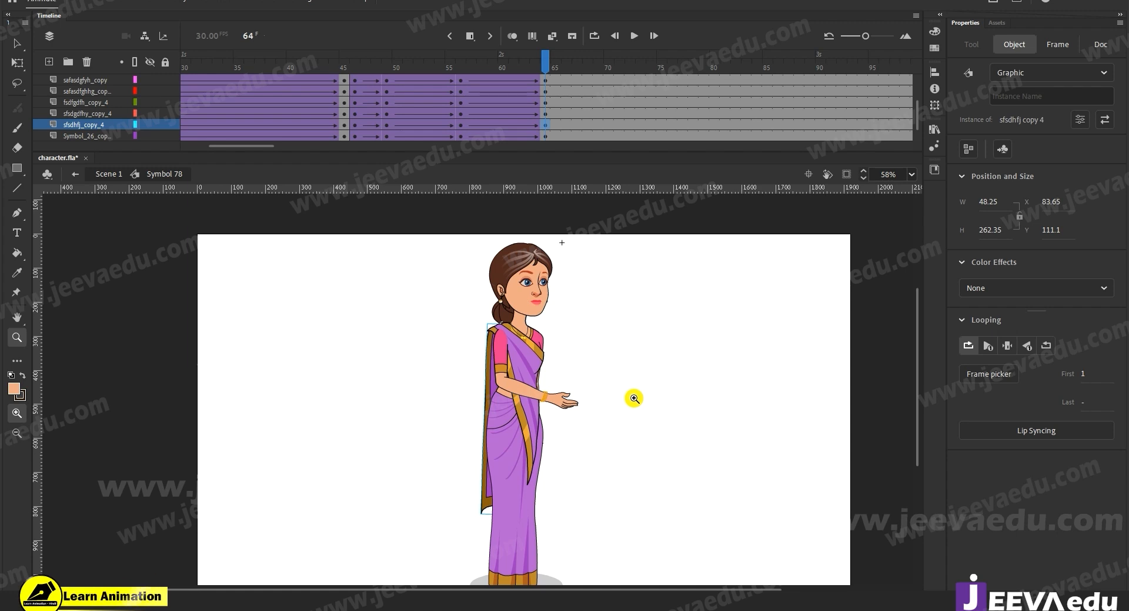
pyautogui.moveTo(527, 56); pyautogui.dragTo(547, 138)
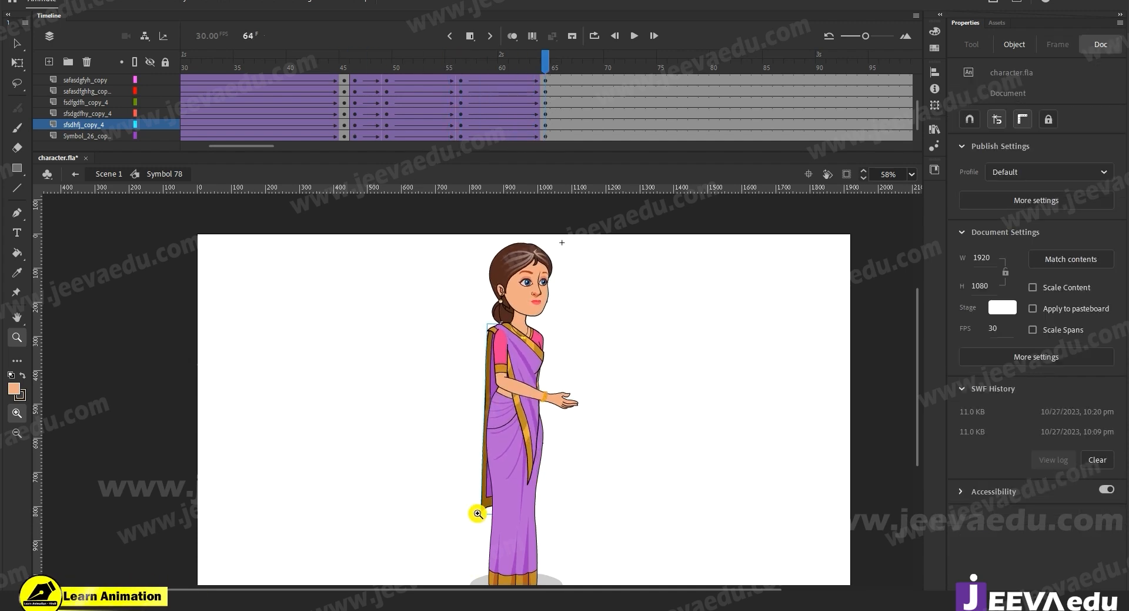
pyautogui.click(478, 513)
pyautogui.press('q')
pyautogui.moveTo(473, 523); pyautogui.dragTo(476, 527)
pyautogui.moveTo(541, 66); pyautogui.dragTo(560, 134)
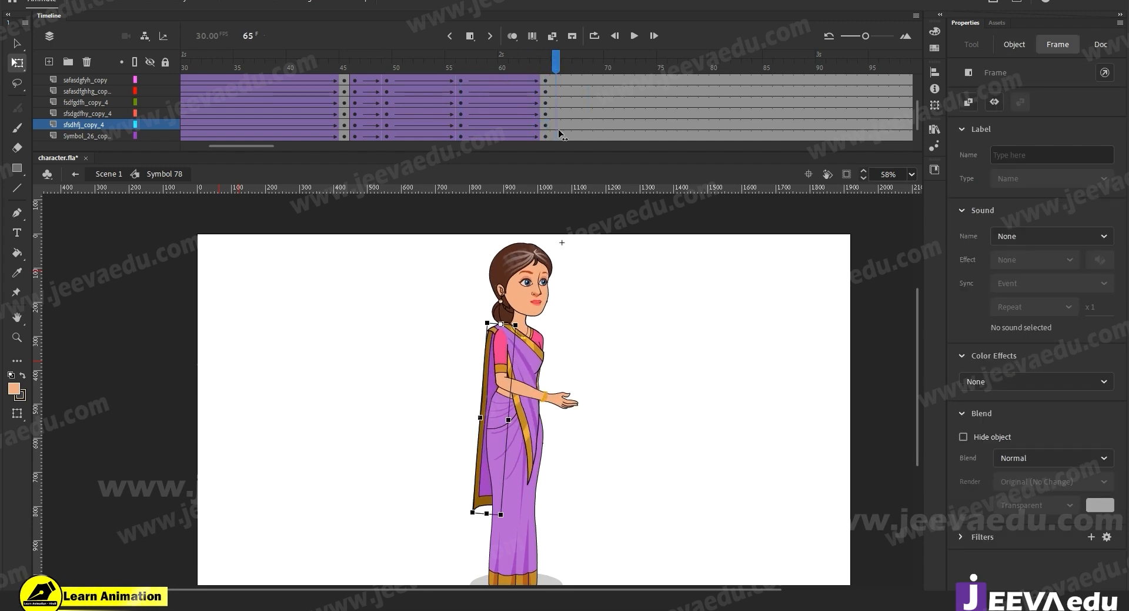
pyautogui.moveTo(478, 524); pyautogui.dragTo(486, 528)
pyautogui.moveTo(534, 70); pyautogui.dragTo(569, 95)
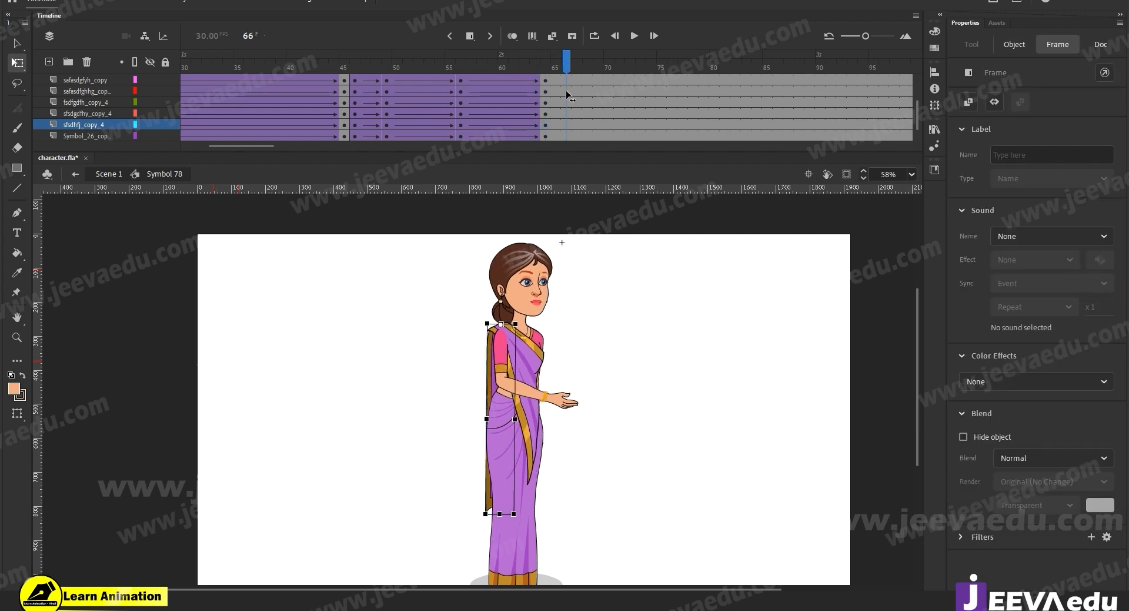
pyautogui.click(559, 427)
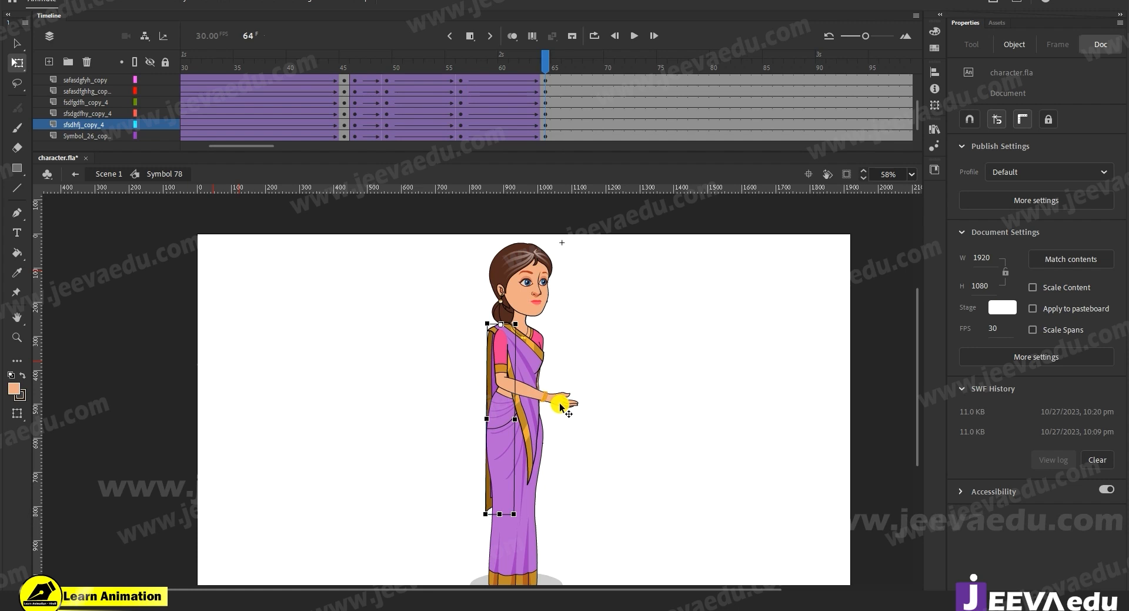
# Step: At frame 64, rotate the far arm forward from the shoulder so its hand shows in front of the saree
pyautogui.click(542, 341)
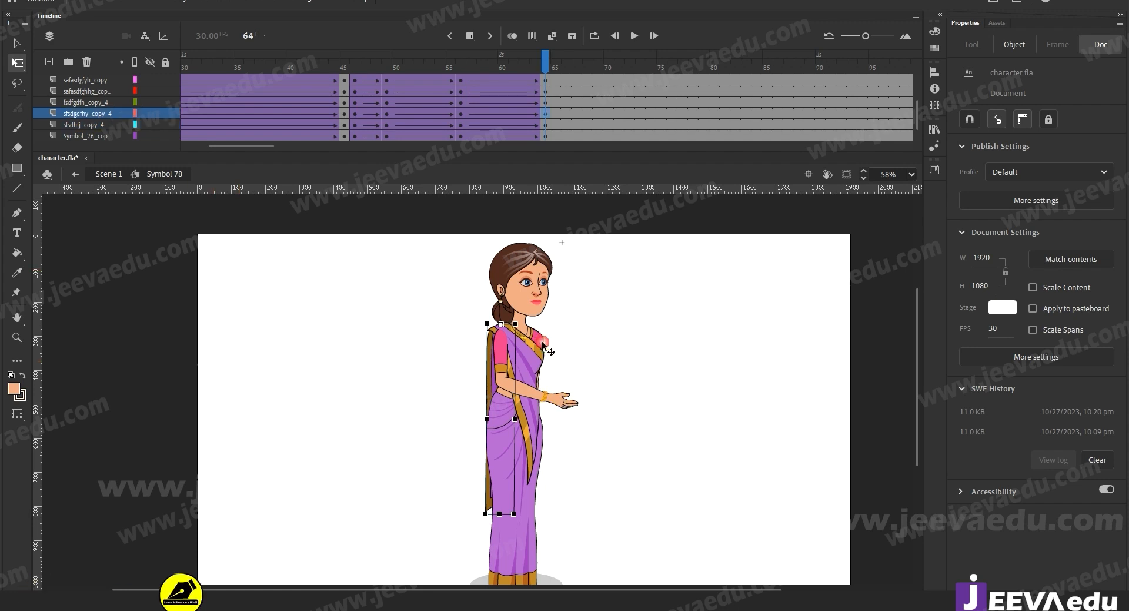
pyautogui.moveTo(593, 383); pyautogui.dragTo(575, 369)
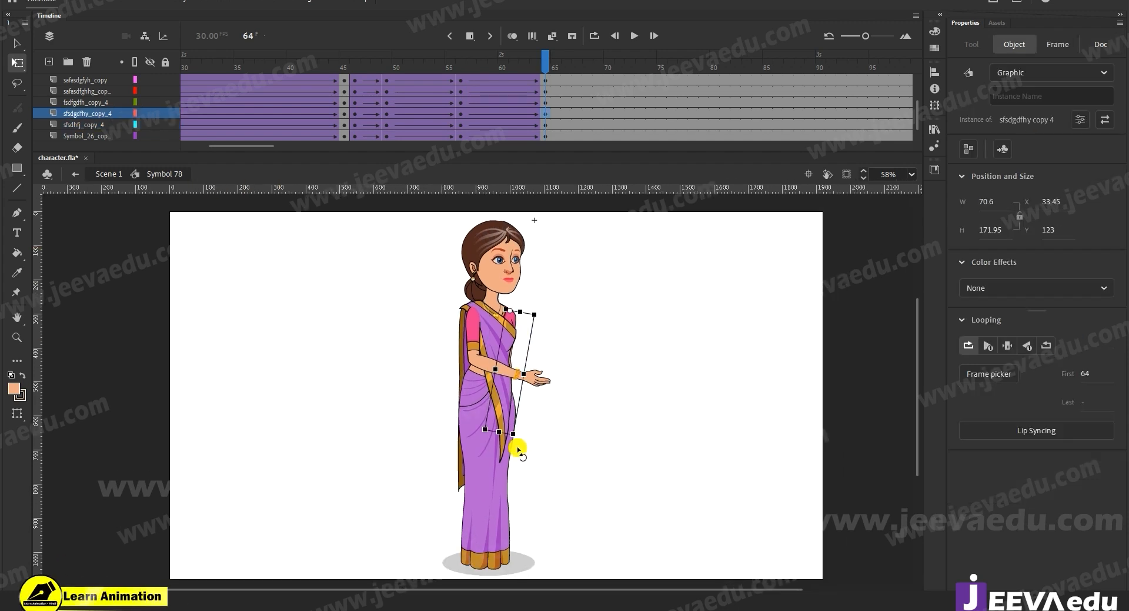
pyautogui.moveTo(517, 446); pyautogui.dragTo(534, 446)
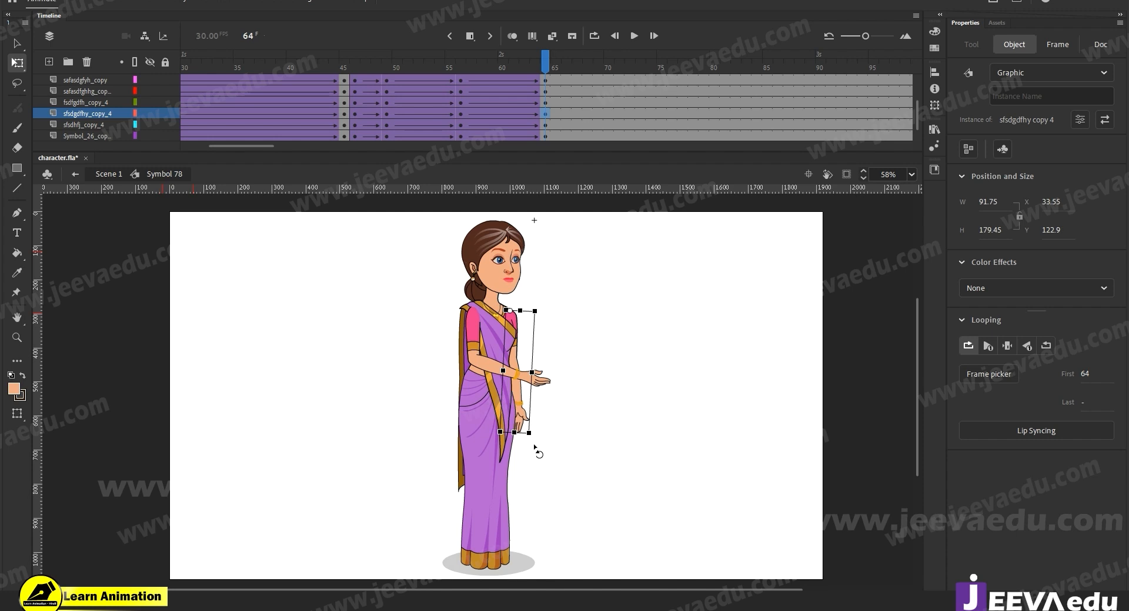
# Step: At frame 64, rotate the near arm downward from the shoulder so its hand lowers toward the other hand
pyautogui.click(548, 370)
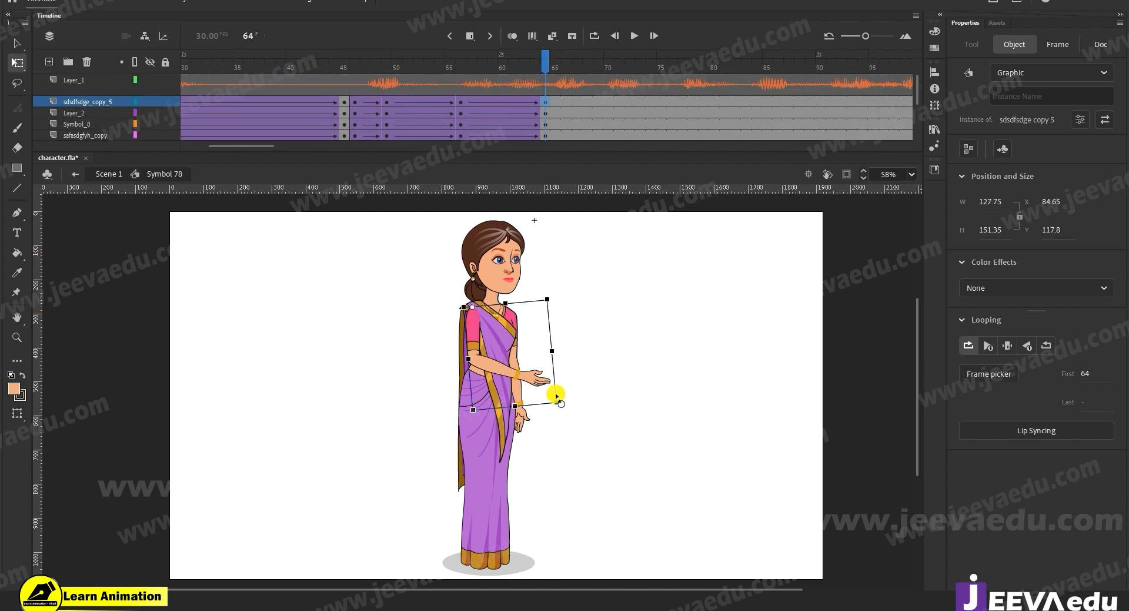
pyautogui.moveTo(563, 400); pyautogui.dragTo(529, 424)
pyautogui.click(520, 407)
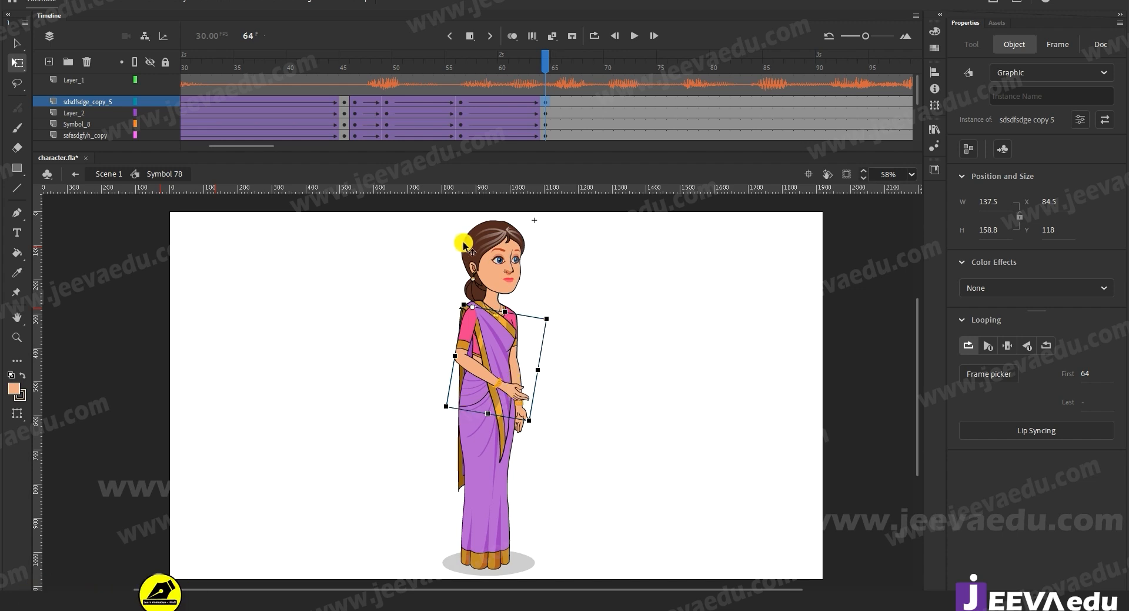
# Step: Review the arm movement between the keyframes at frames 56 and 64
pyautogui.moveTo(541, 74); pyautogui.dragTo(499, 75)
pyautogui.click(546, 96)
pyautogui.click(461, 101)
pyautogui.moveTo(461, 102); pyautogui.dragTo(546, 104)
pyautogui.click(546, 101)
pyautogui.moveTo(527, 61); pyautogui.dragTo(545, 86)
pyautogui.click(460, 83)
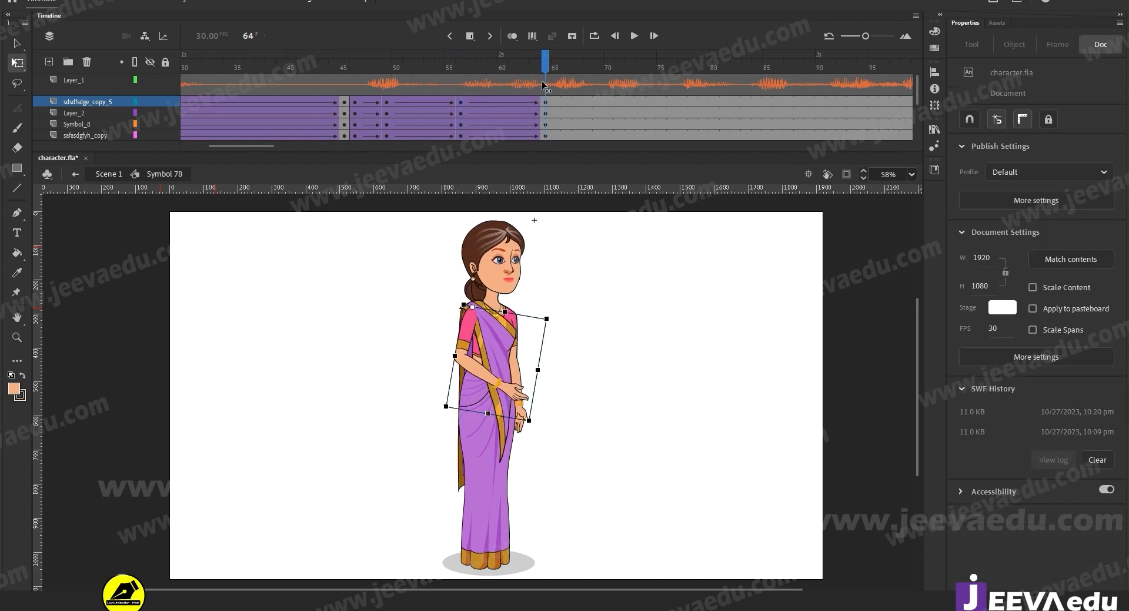
pyautogui.click(458, 102)
pyautogui.moveTo(466, 63); pyautogui.dragTo(546, 60)
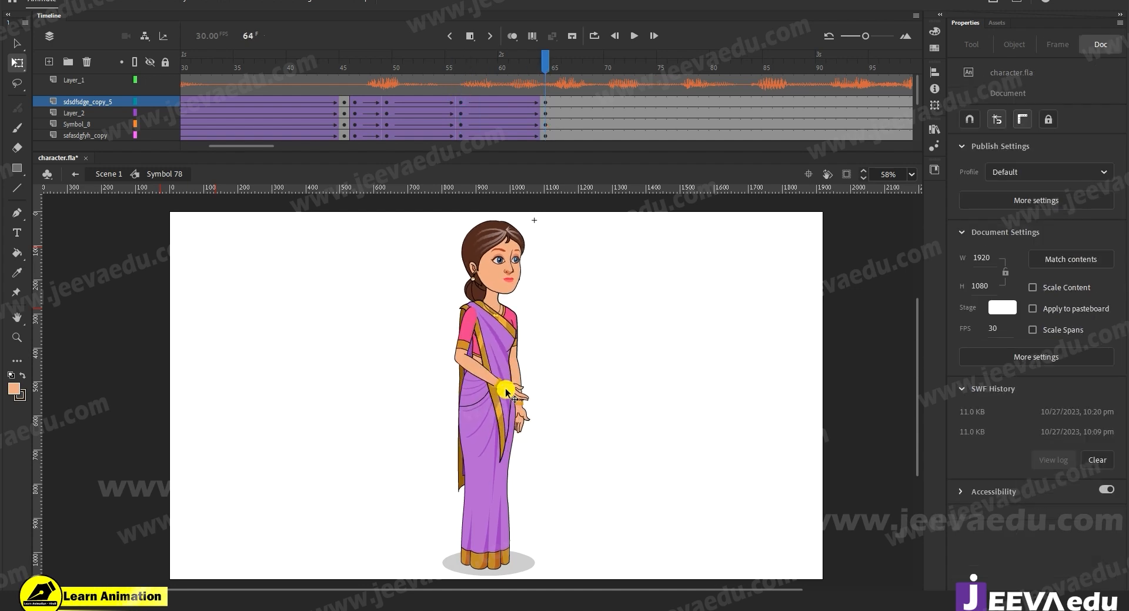
# Step: Open the near arm's symbol, extend both of its layers to frame 95, and return to Symbol 78
pyautogui.click(505, 376)
pyautogui.scroll(1, 517, 412)
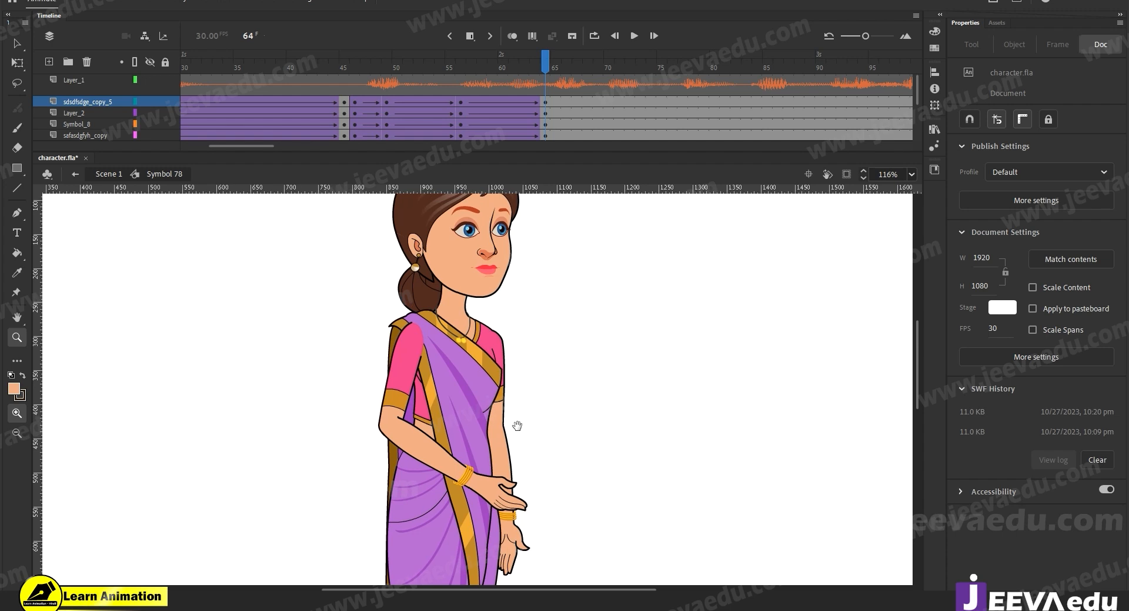
pyautogui.press('v')
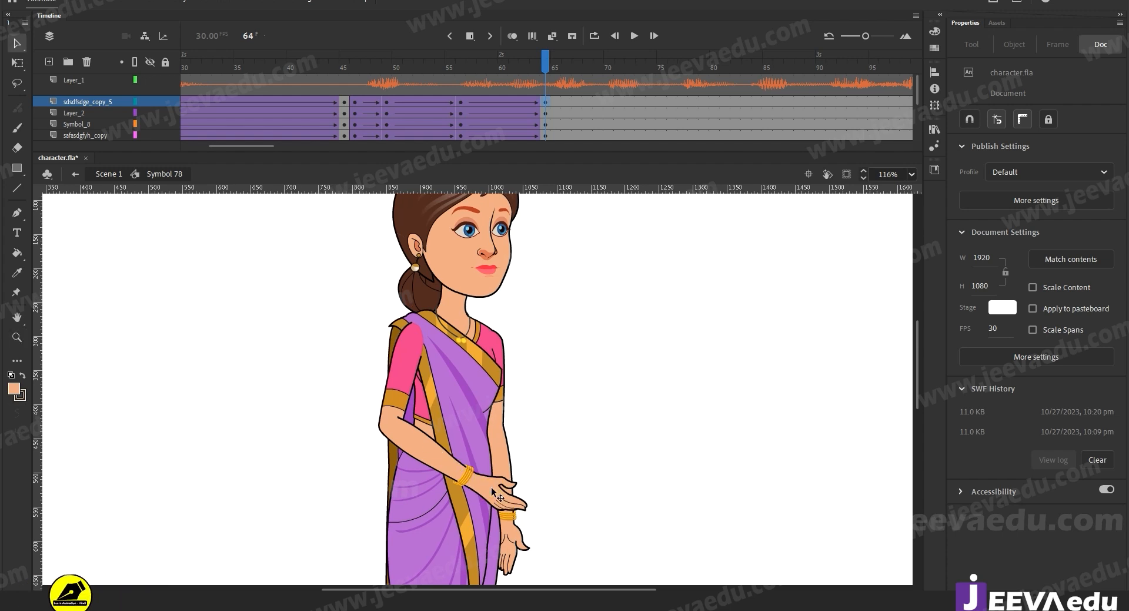
pyautogui.doubleClick(492, 490)
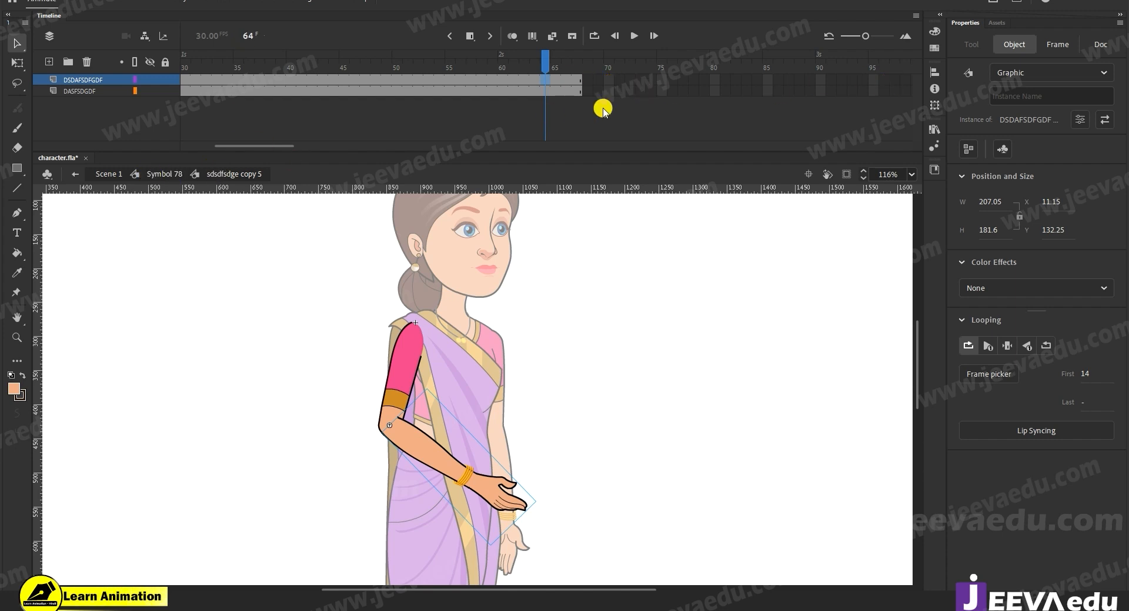
pyautogui.moveTo(652, 75); pyautogui.dragTo(871, 118)
pyautogui.press('F5')
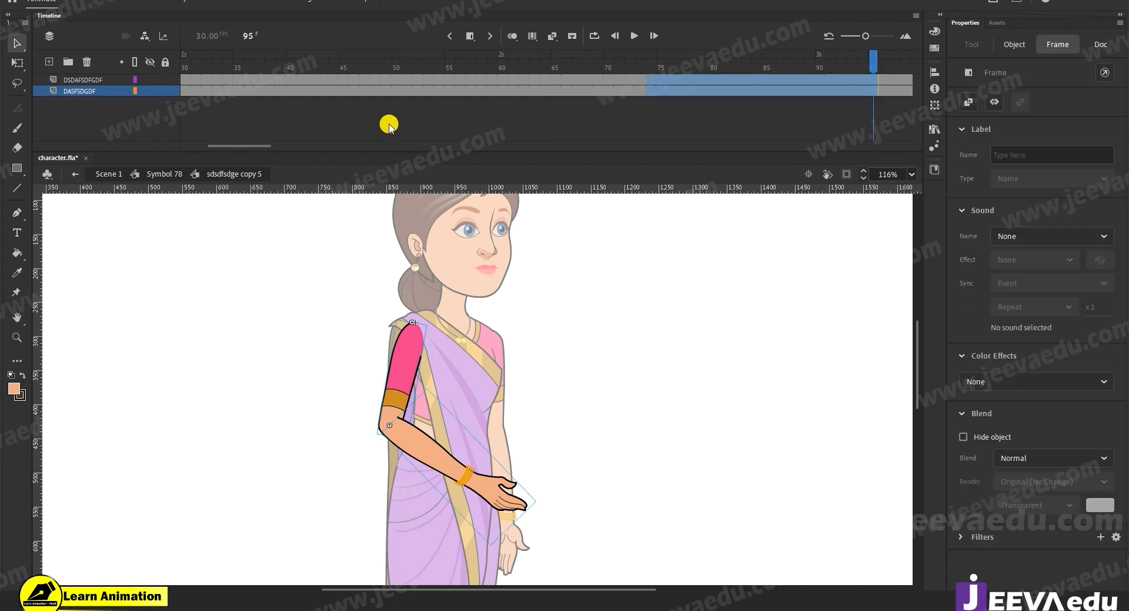
pyautogui.click(179, 175)
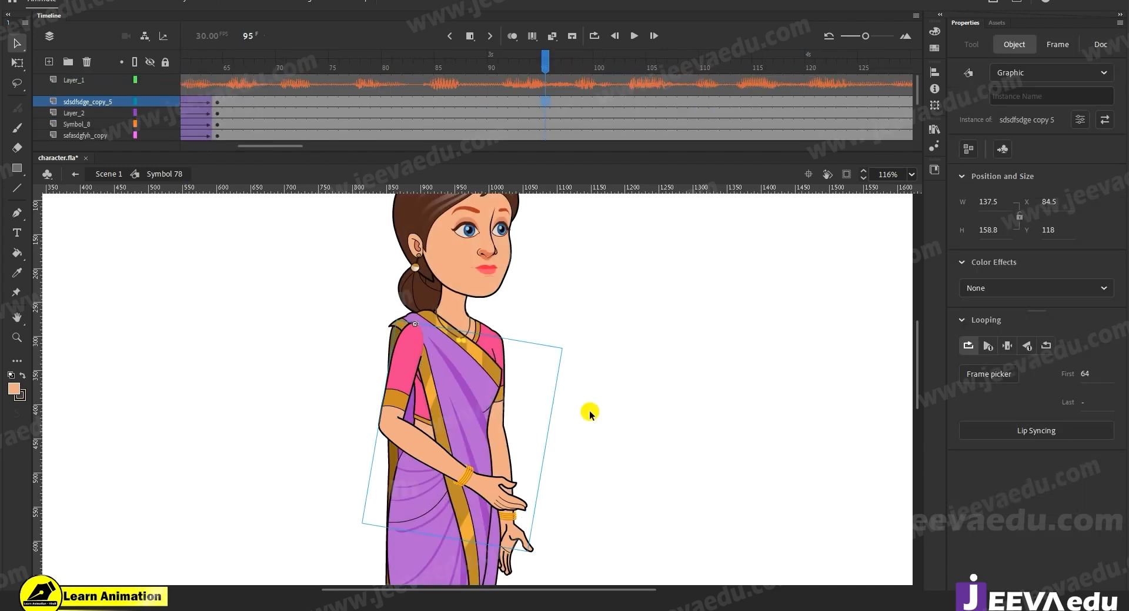
pyautogui.doubleClick(494, 498)
pyautogui.click(165, 173)
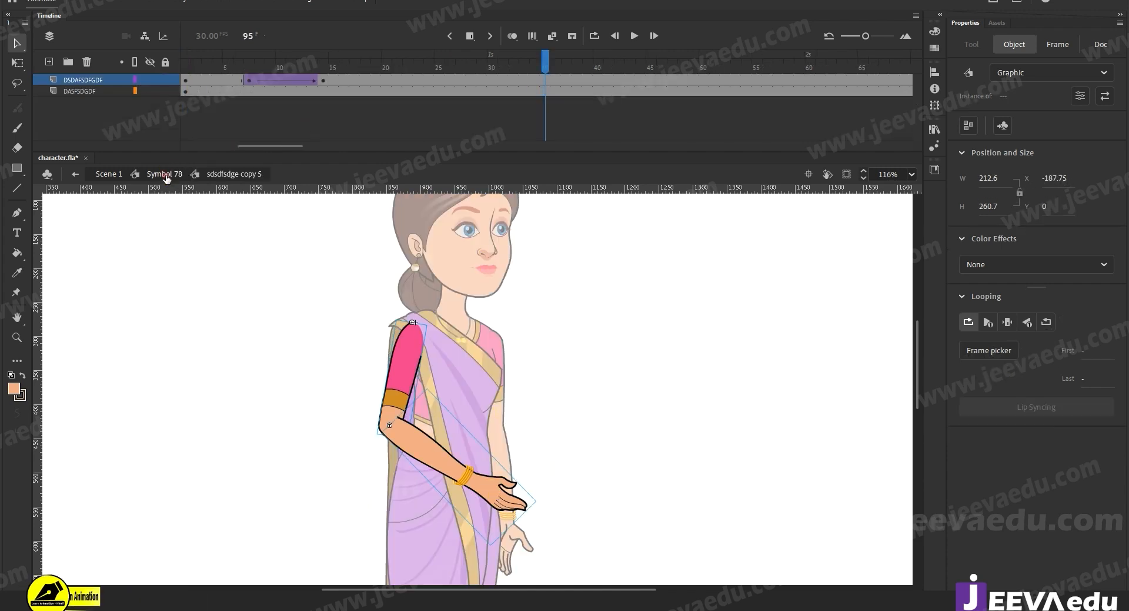
# Step: Open the near arm's symbol from frame 64 and insert a keyframe there on the forearm layer
pyautogui.moveTo(259, 144); pyautogui.dragTo(241, 146)
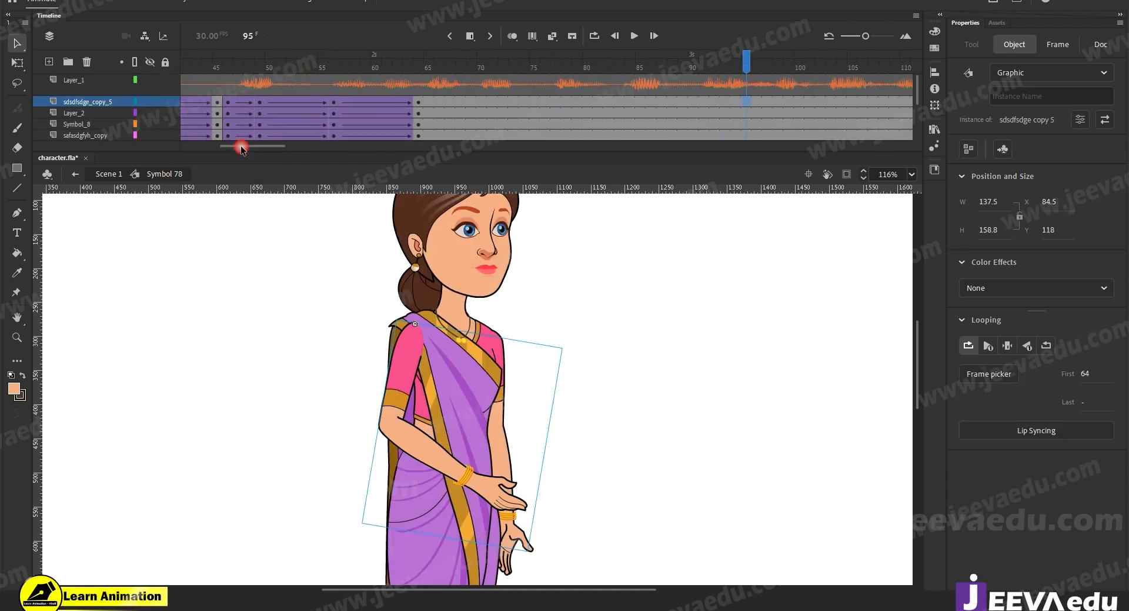
pyautogui.click(420, 101)
pyautogui.click(421, 100)
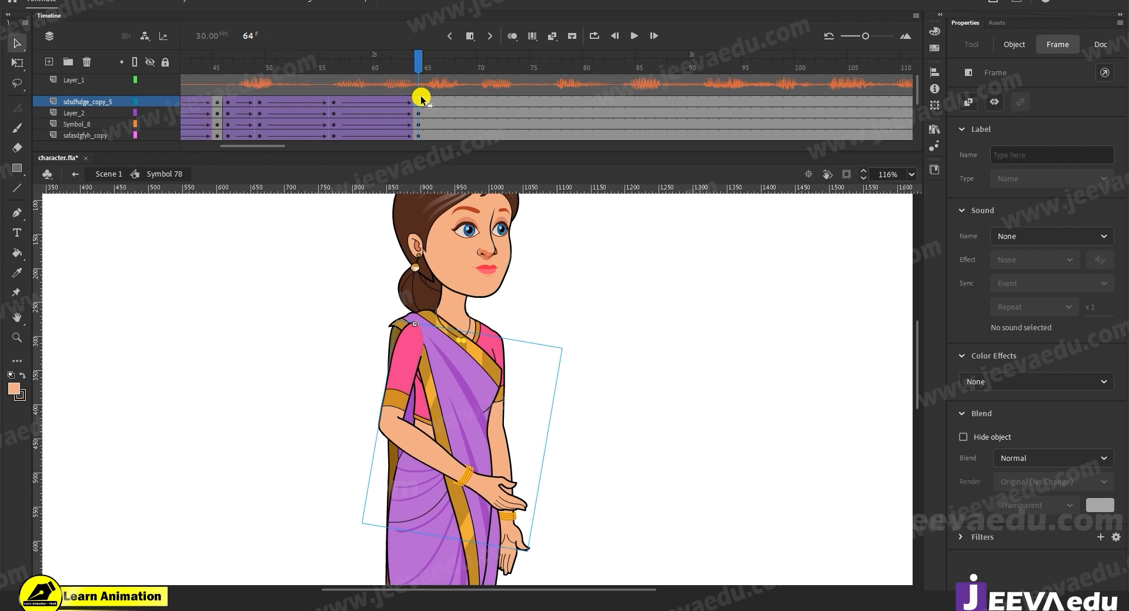
pyautogui.doubleClick(481, 507)
pyautogui.click(545, 78)
pyautogui.click(529, 237)
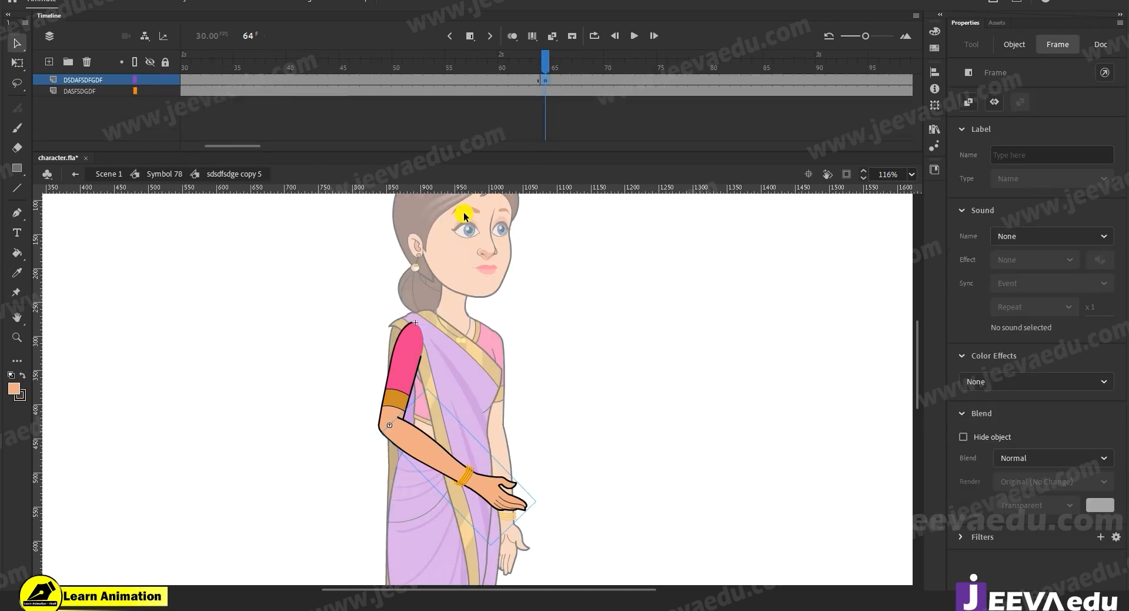
# Step: Insert a forearm keyframe at frame 58 and leave the arm's symbol
pyautogui.click(483, 83)
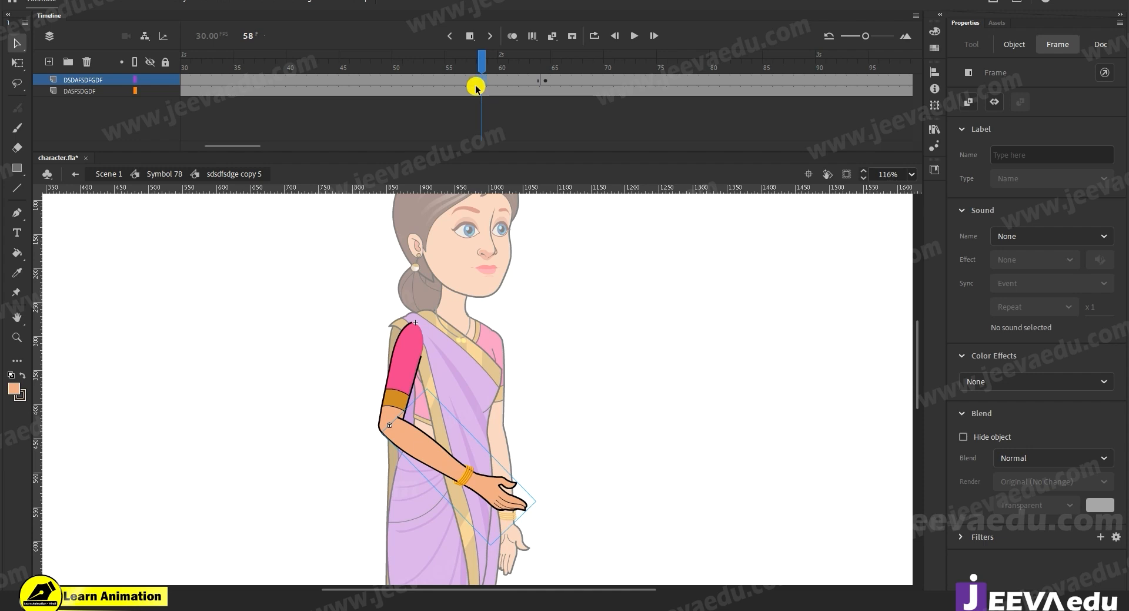
pyautogui.click(471, 80)
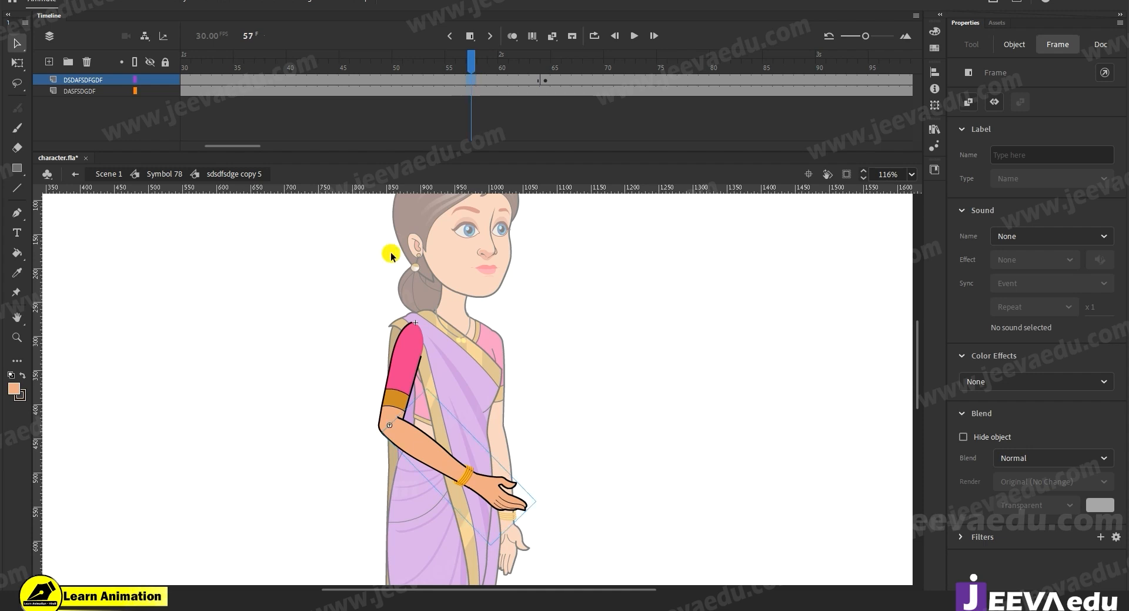
pyautogui.click(486, 82)
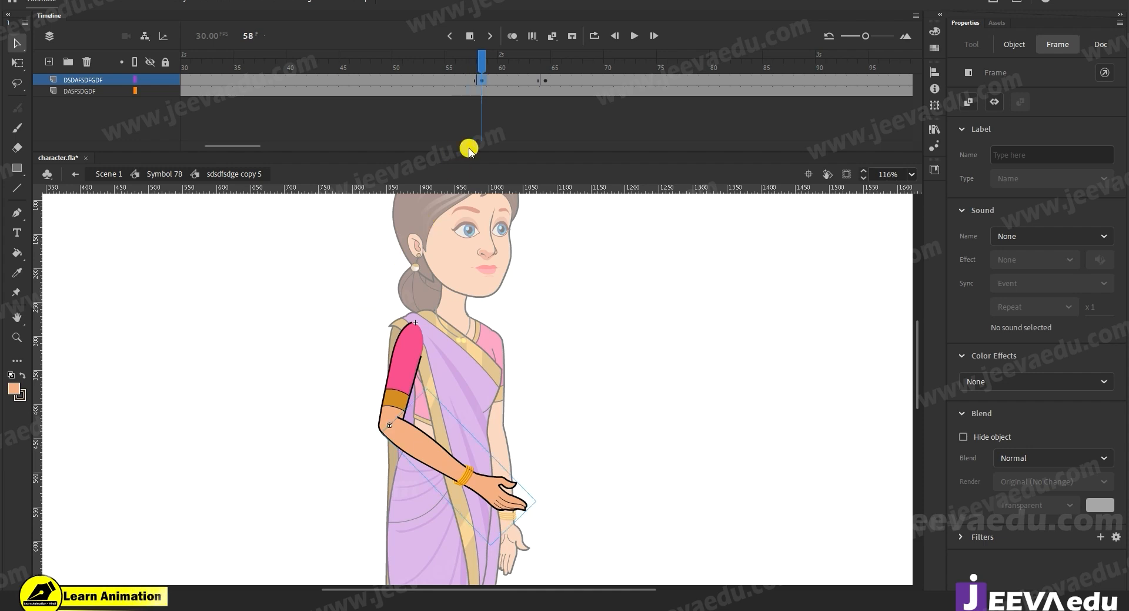
pyautogui.doubleClick(310, 308)
# Step: Check the arm keyframes in Symbol 78, then inside the arm's symbol insert a forearm keyframe at frame 56 and clear the one at frame 58
pyautogui.click(461, 103)
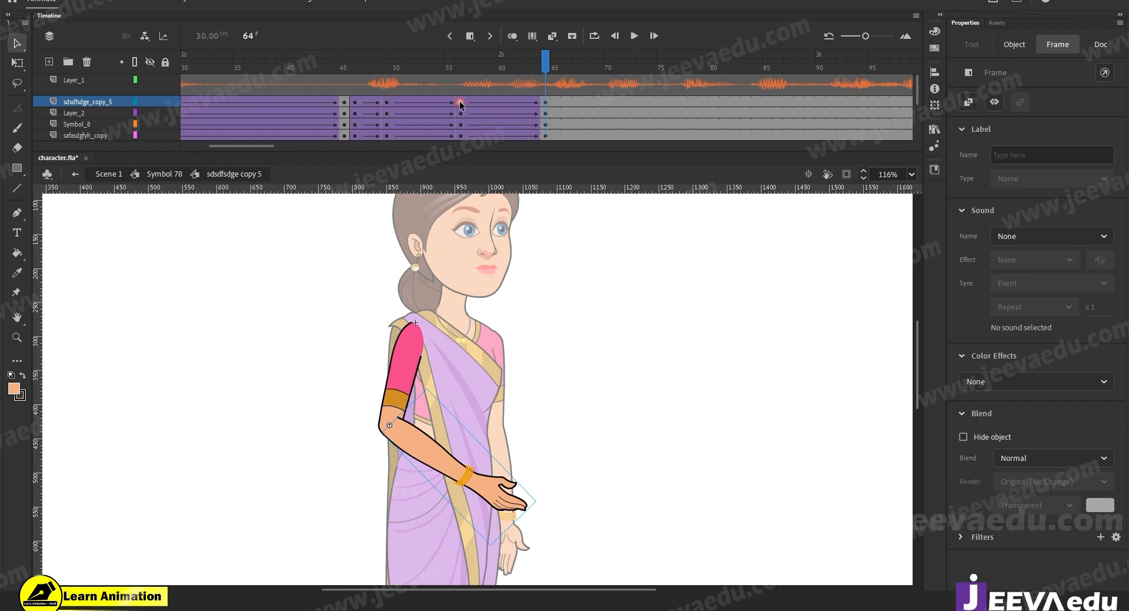
pyautogui.click(547, 103)
pyautogui.click(510, 499)
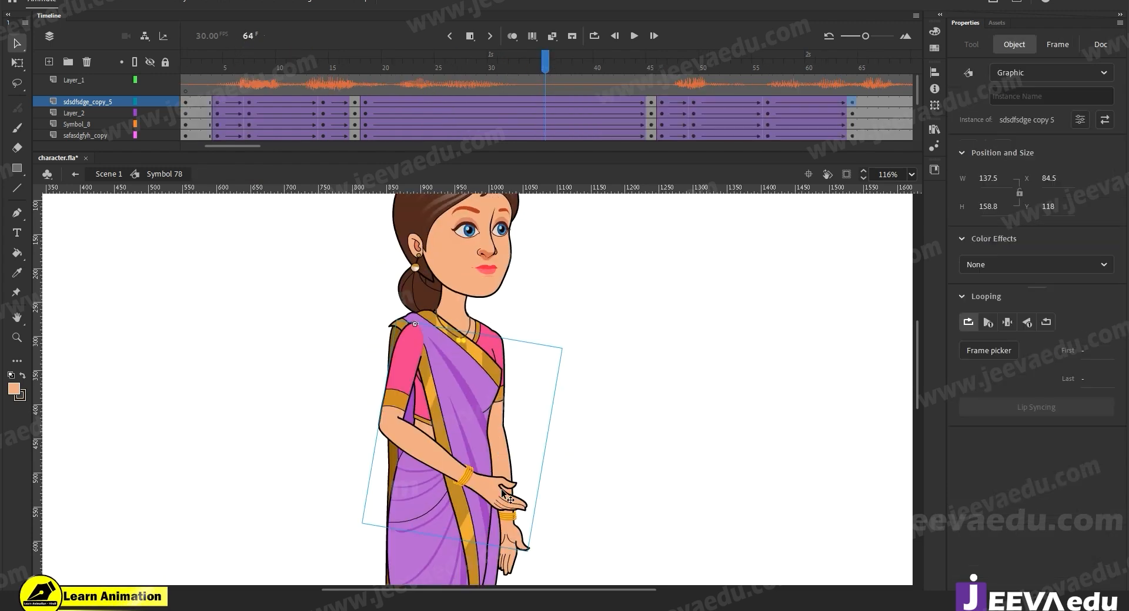
pyautogui.doubleClick(509, 498)
pyautogui.click(451, 80)
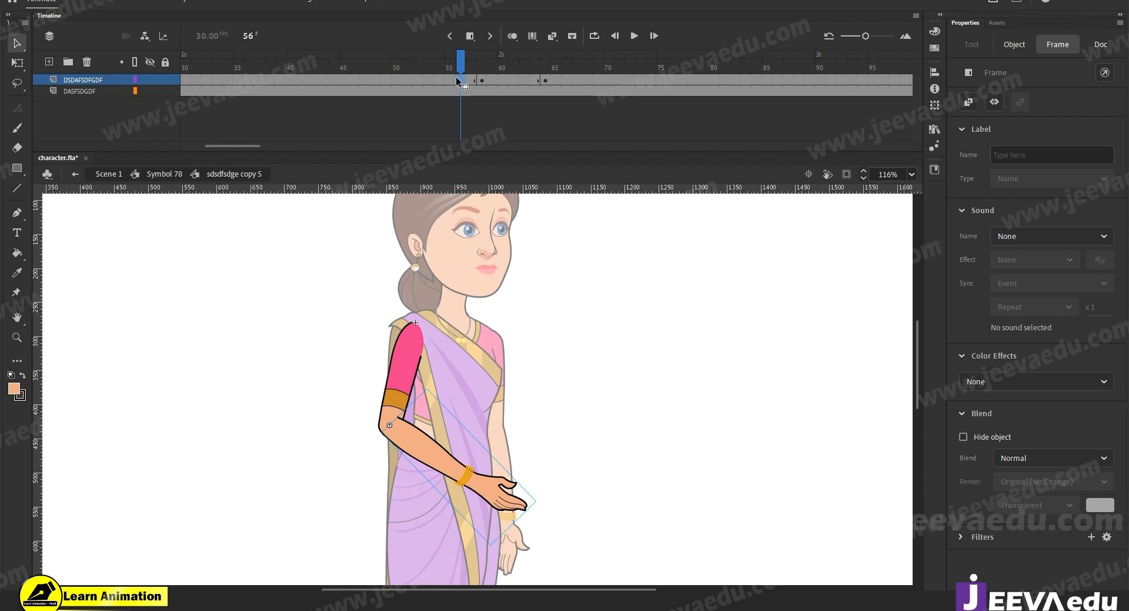
pyautogui.rightClick(481, 80)
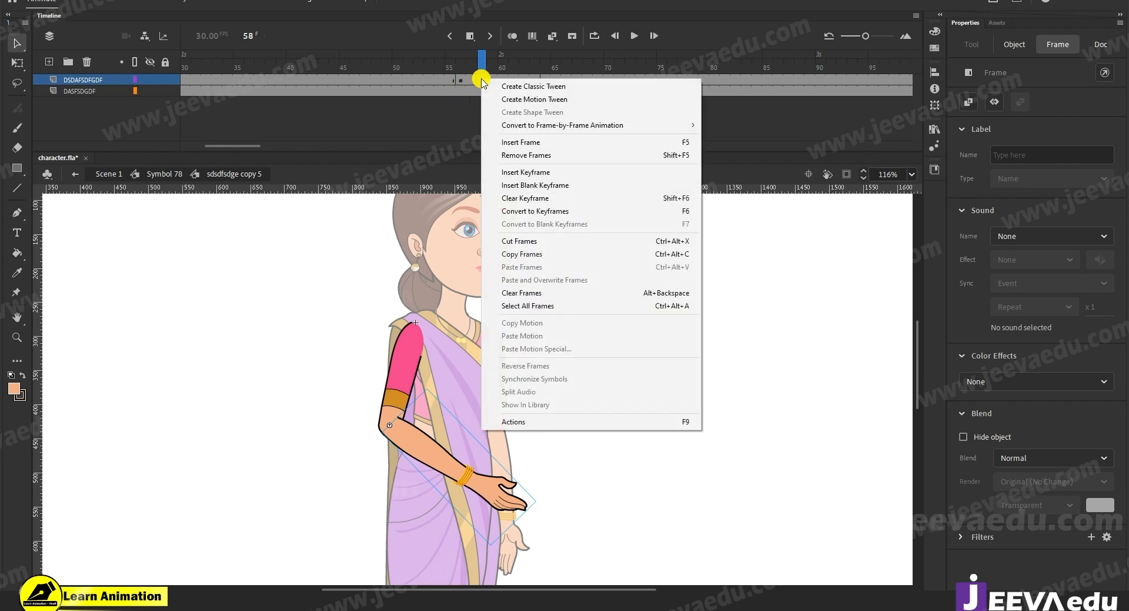
pyautogui.click(526, 199)
# Step: Create a classic tween on the forearm layer between frames 56 and 64 with Classic Ease-Out set to 100
pyautogui.rightClick(489, 78)
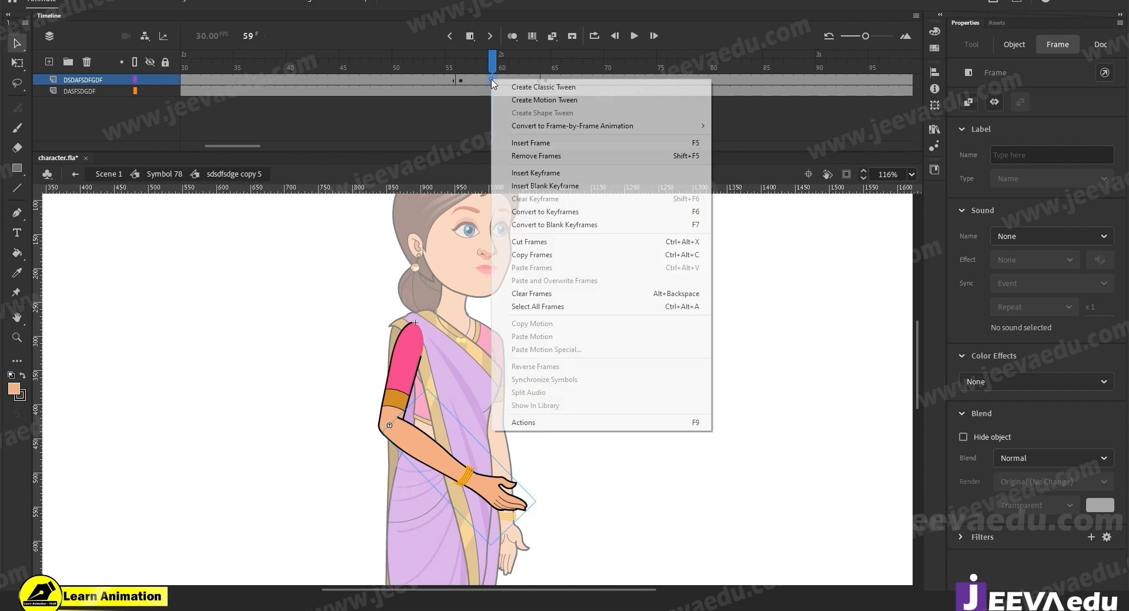
pyautogui.click(501, 83)
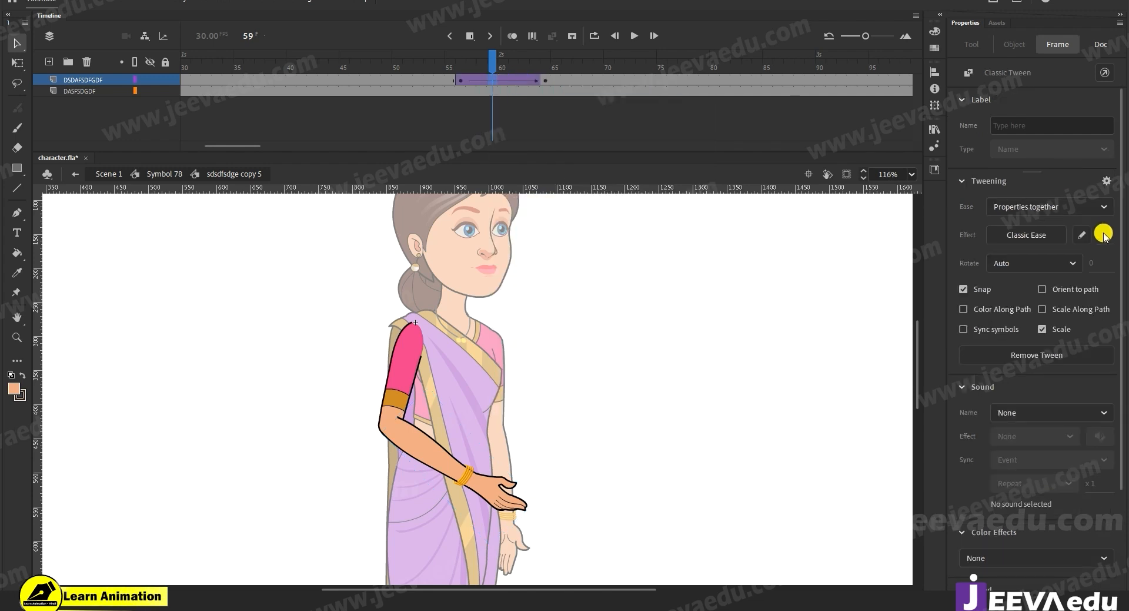
pyautogui.click(540, 80)
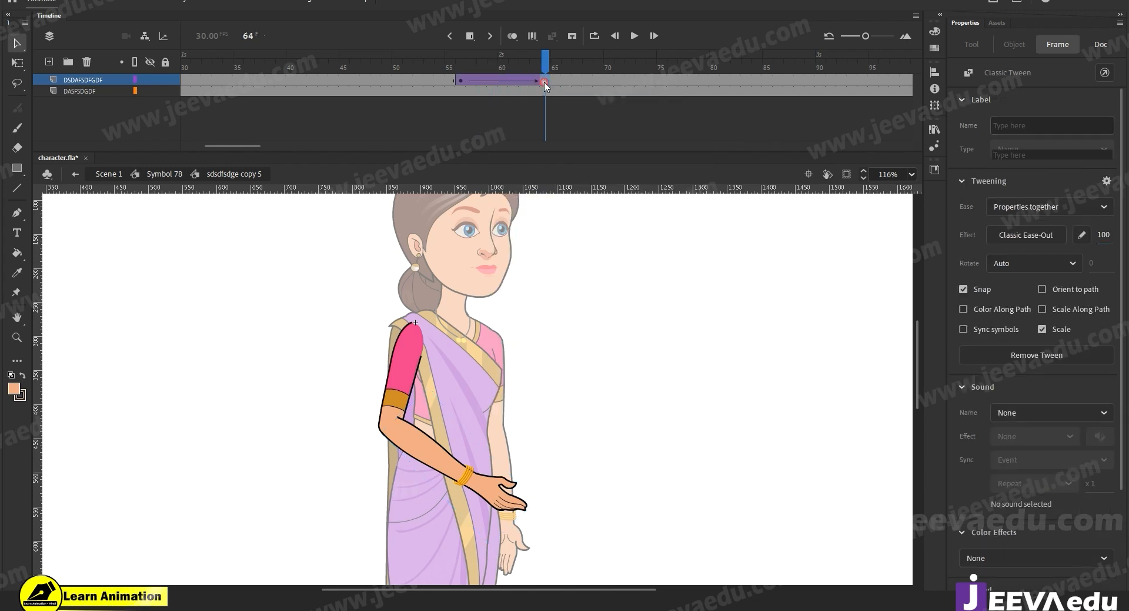
# Step: Rotate the forearm upward at frame 64 so the hand rises in front of the chest, and leave the arm's symbol
pyautogui.click(527, 505)
pyautogui.press('q')
pyautogui.moveTo(542, 506); pyautogui.dragTo(522, 349)
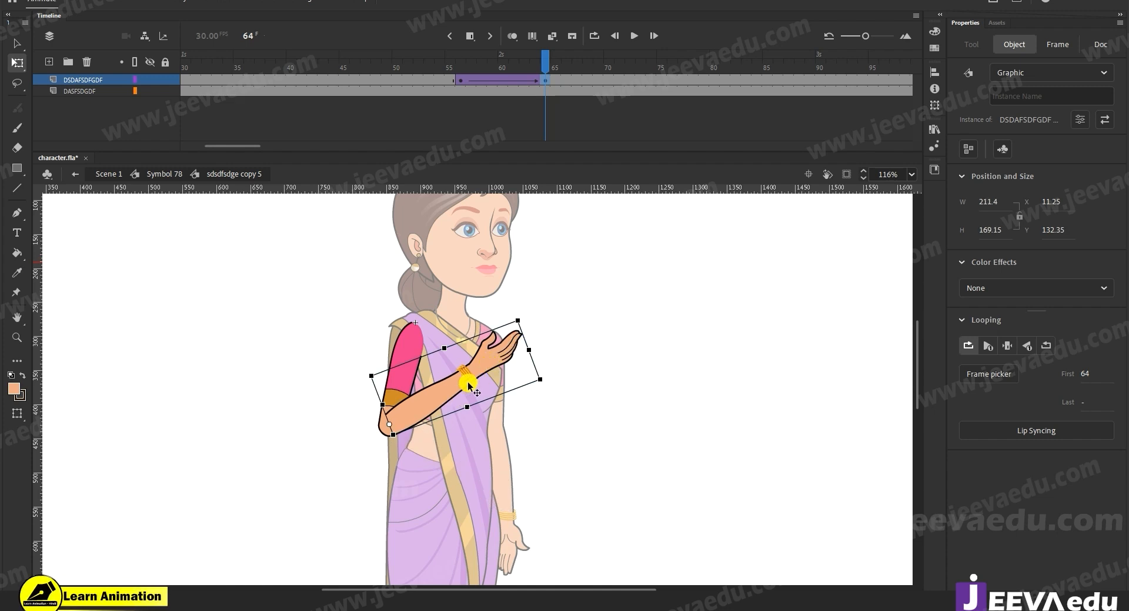
pyautogui.doubleClick(245, 439)
pyautogui.click(365, 102)
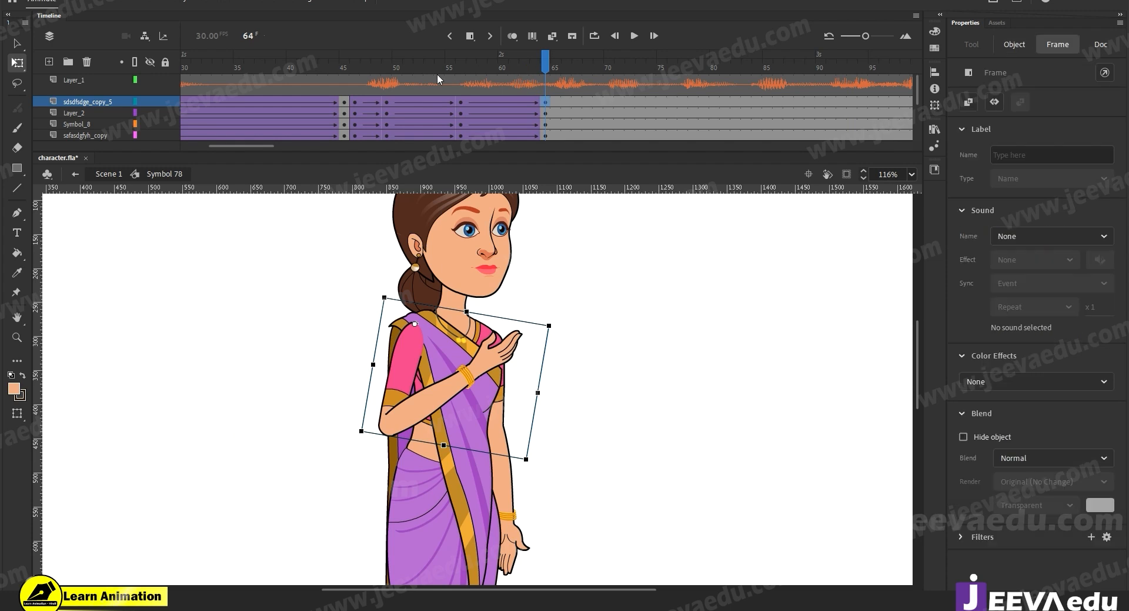
pyautogui.moveTo(322, 95); pyautogui.dragTo(545, 104)
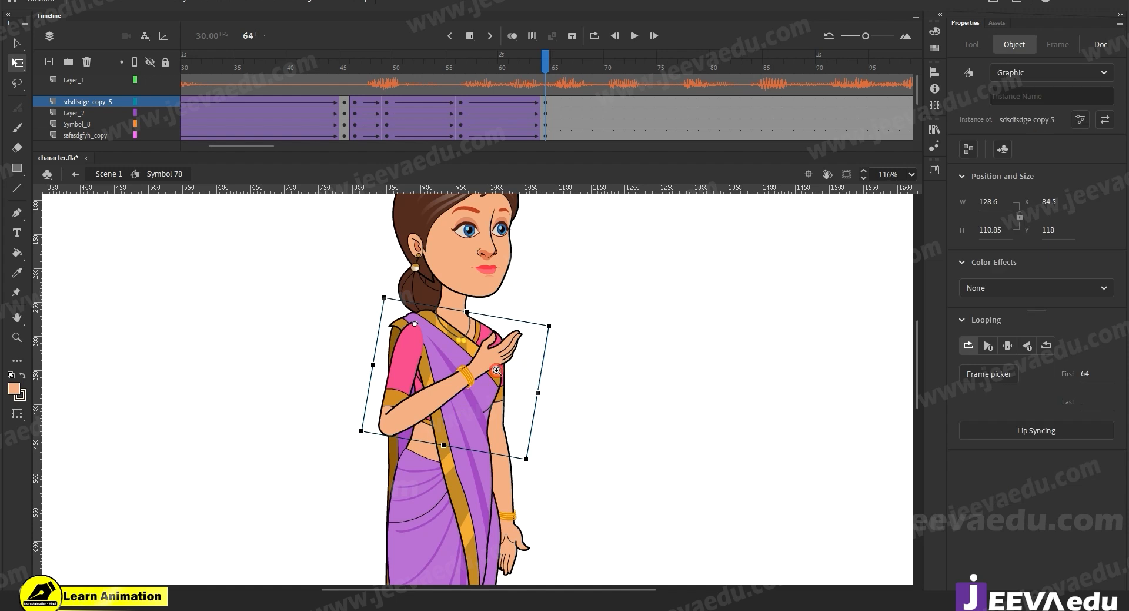
# Step: Open the near arm's symbol and its forearm symbol from frame 64, and insert a keyframe there on the hand layer
pyautogui.press('z')
pyautogui.click(485, 387)
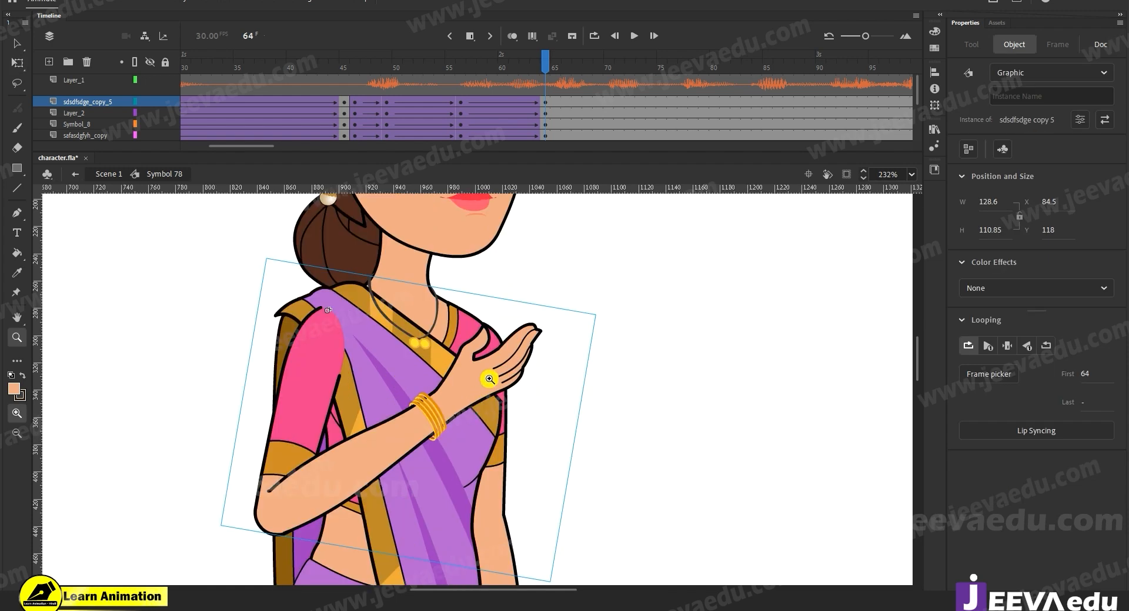
pyautogui.press('v')
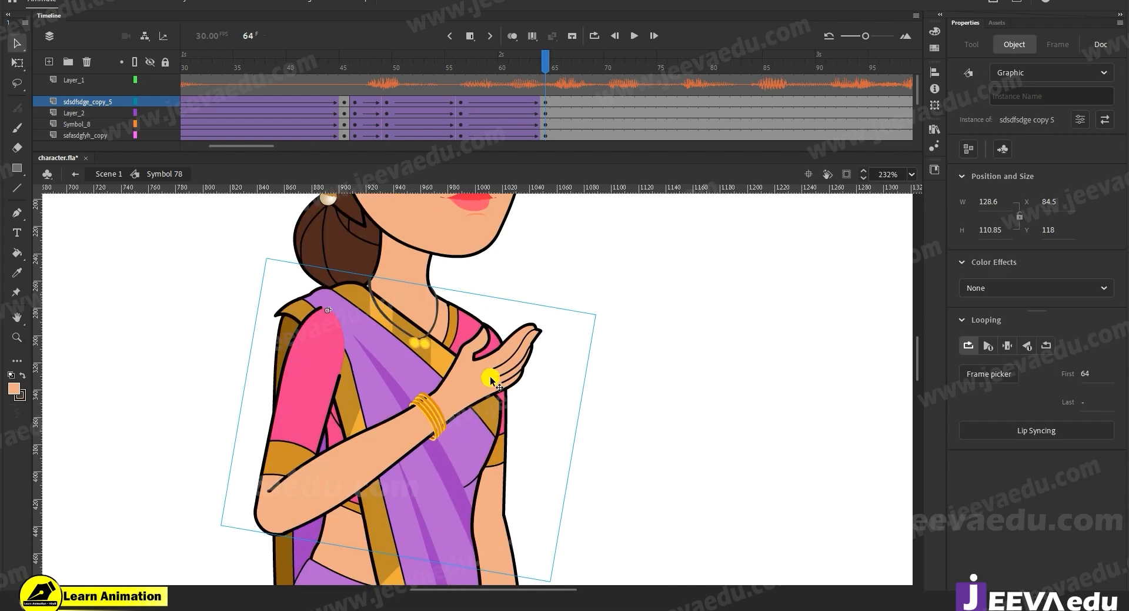
pyautogui.doubleClick(491, 378)
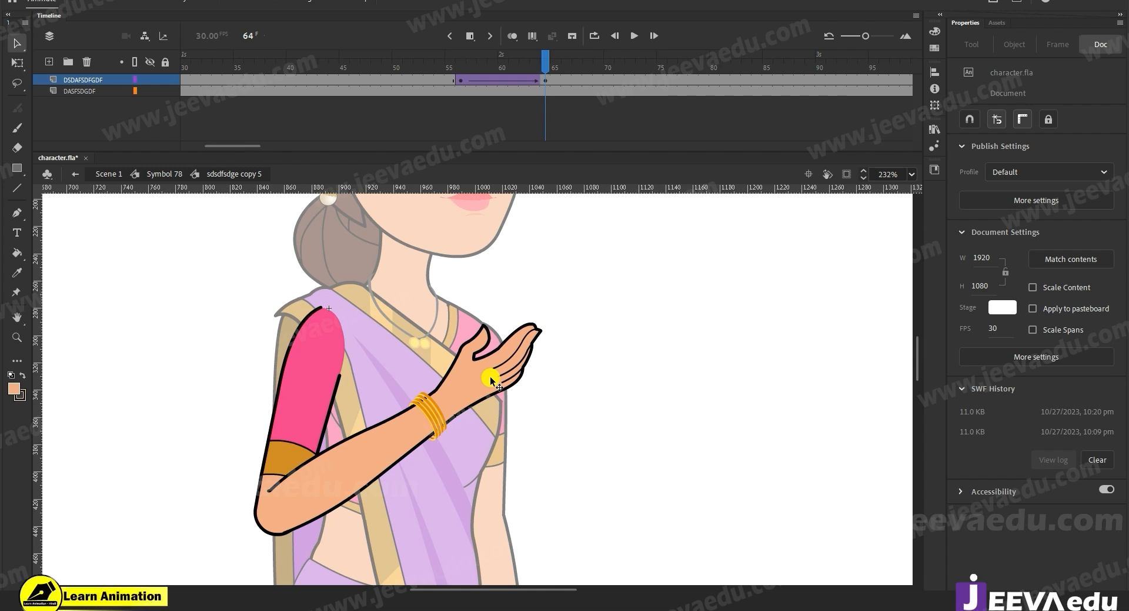
pyautogui.click(491, 377)
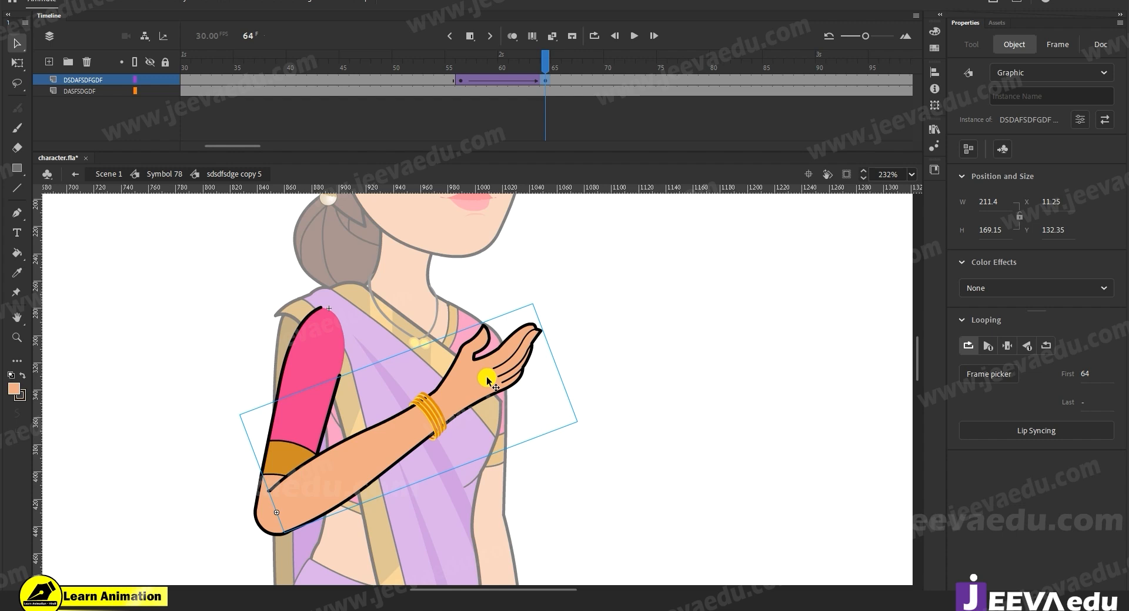
pyautogui.click(496, 356)
pyautogui.click(499, 354)
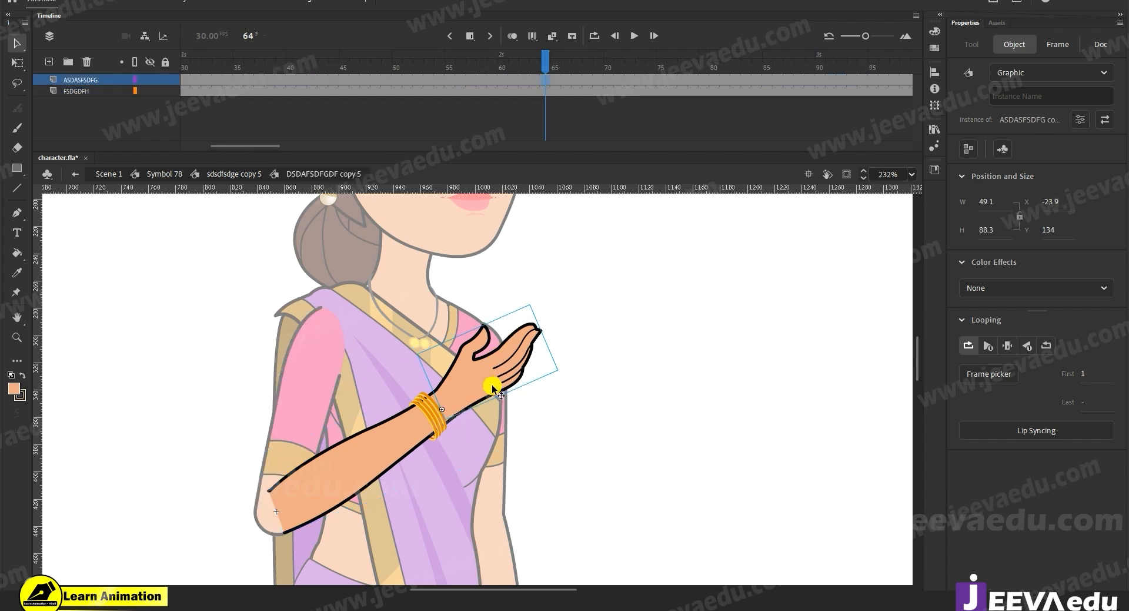
# Step: Insert a hand keyframe at frame 56 and create a classic tween to frame 64 with Classic Ease-Out set to 100
pyautogui.click(473, 79)
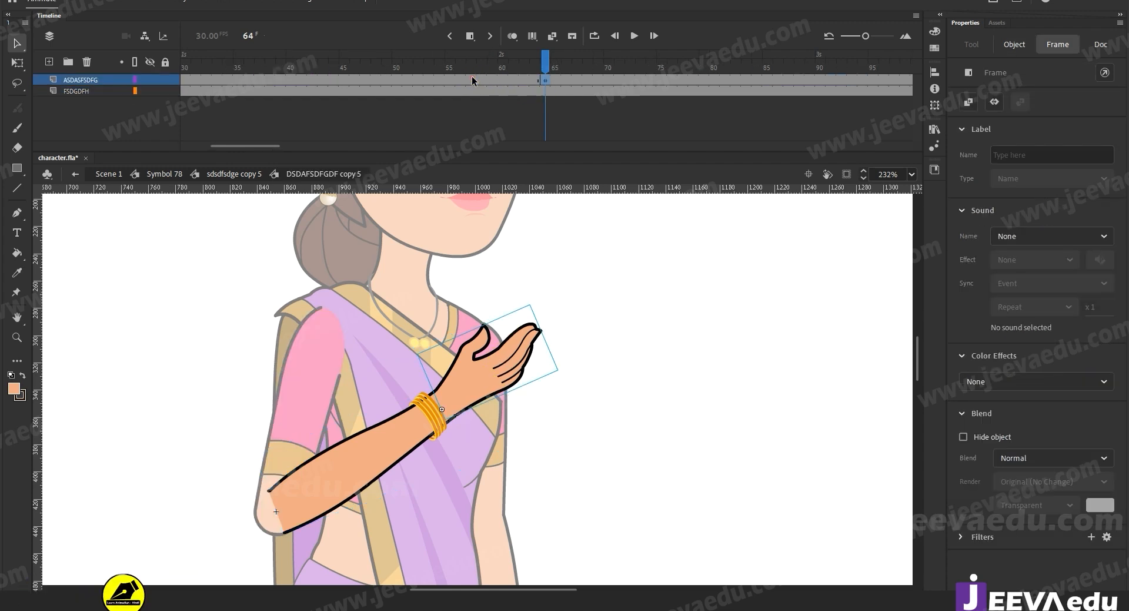
pyautogui.press(',')
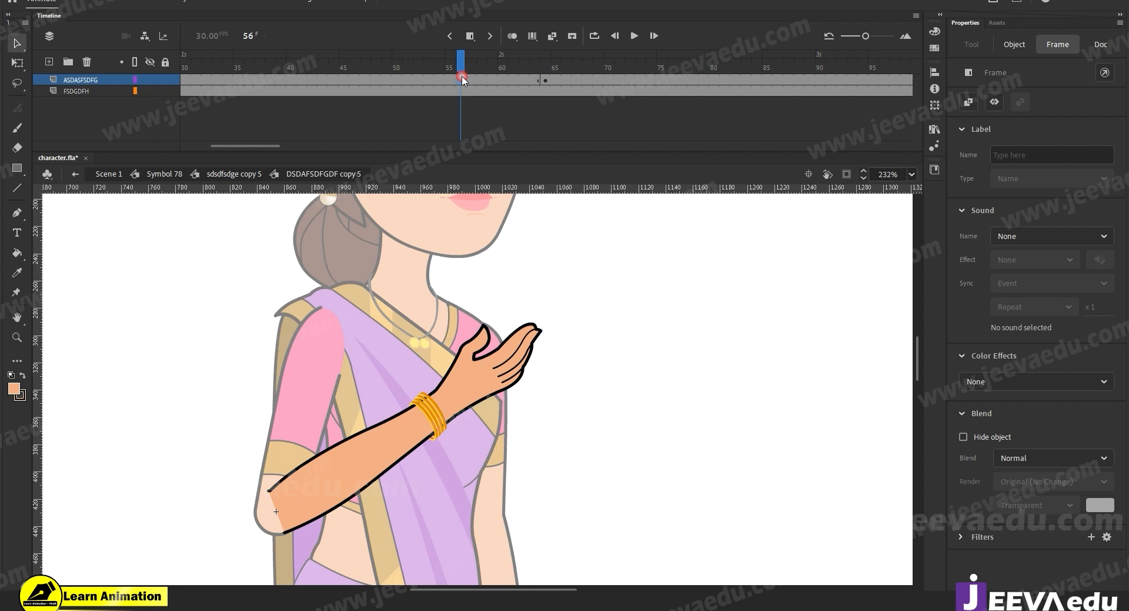
pyautogui.rightClick(486, 81)
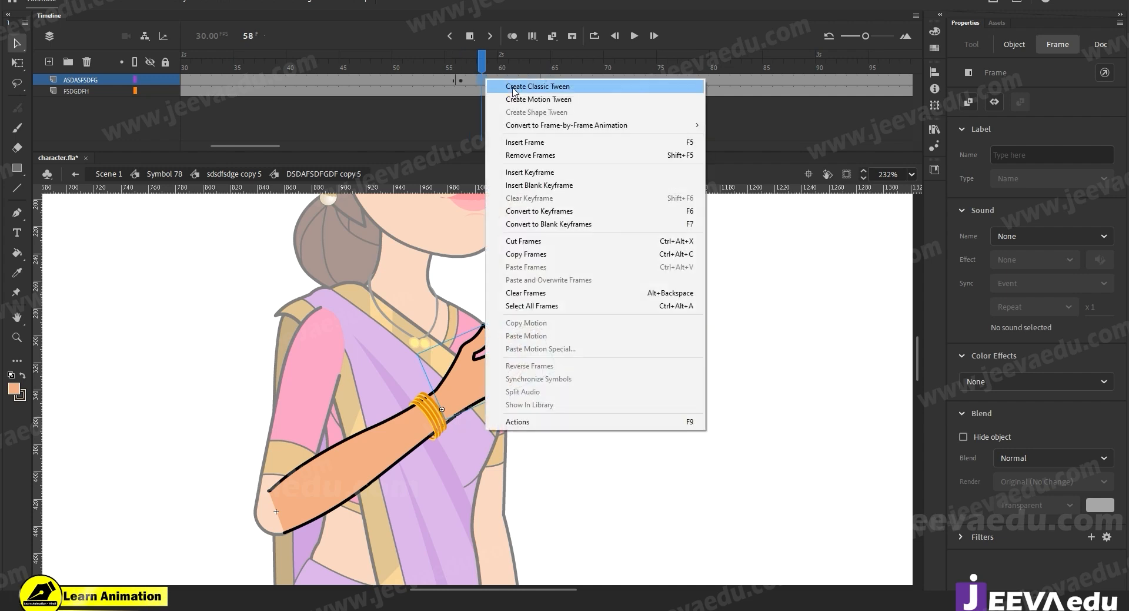
pyautogui.click(529, 83)
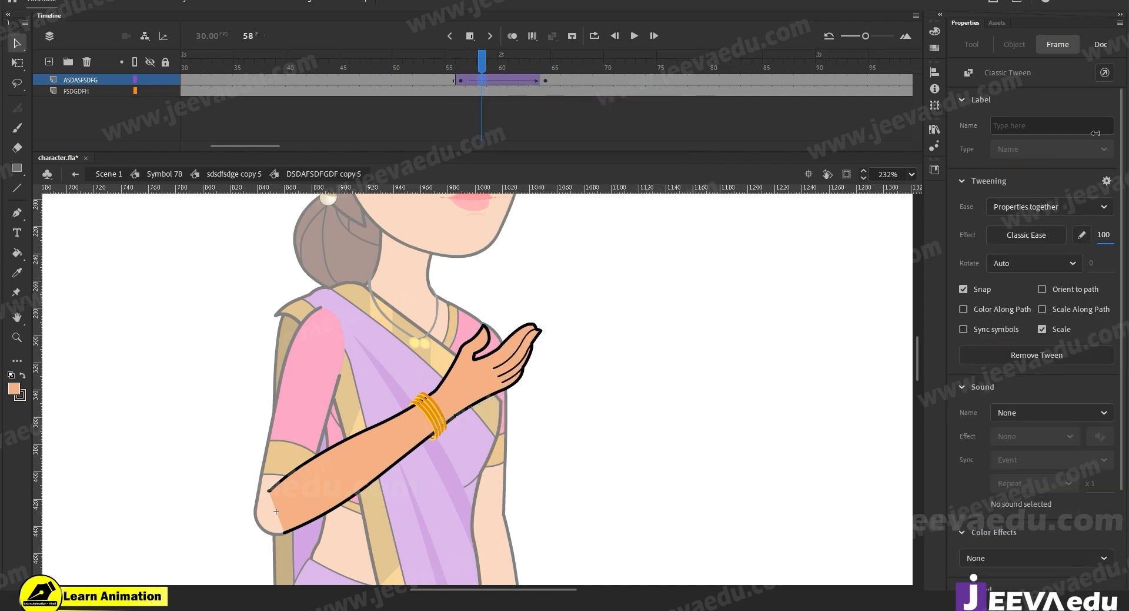
pyautogui.click(546, 80)
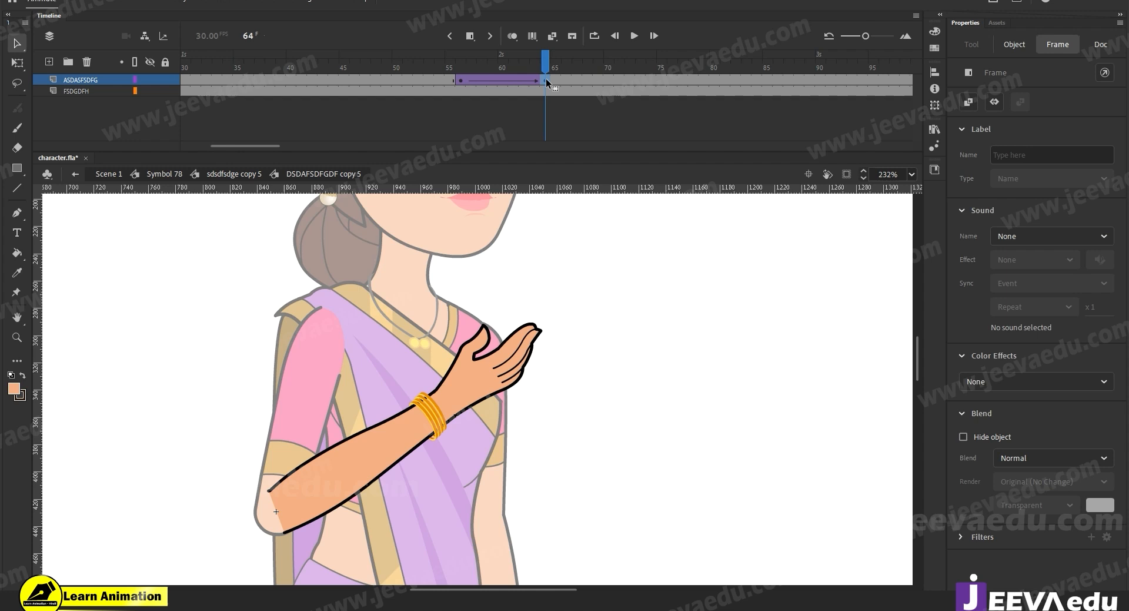
pyautogui.click(492, 74)
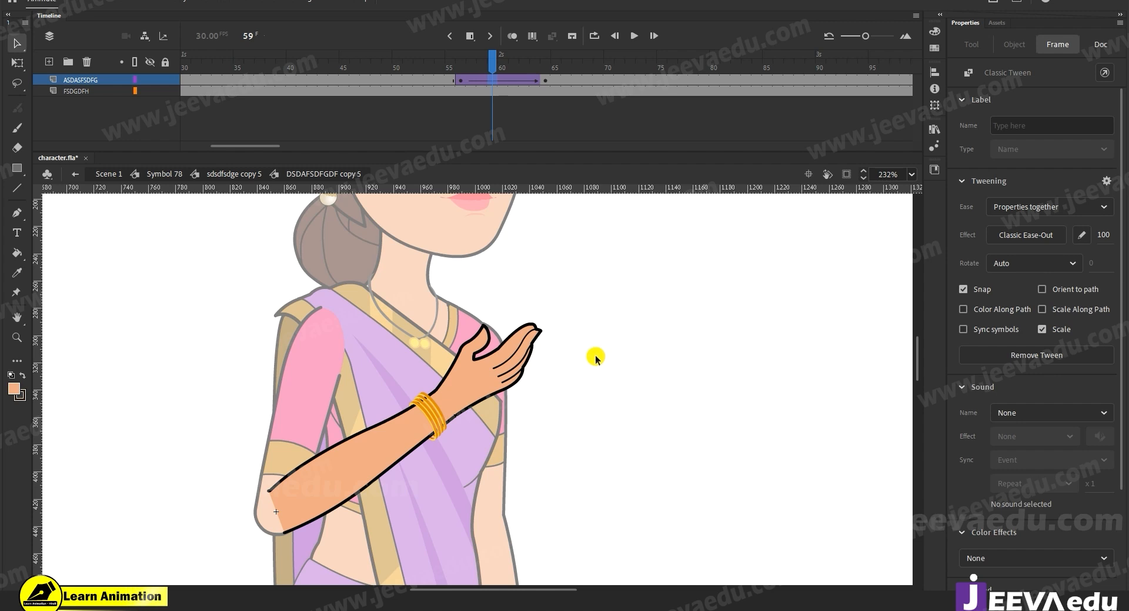
# Step: Add a layer above the hand layer and set the Classic Brush fill to red
pyautogui.press('b')
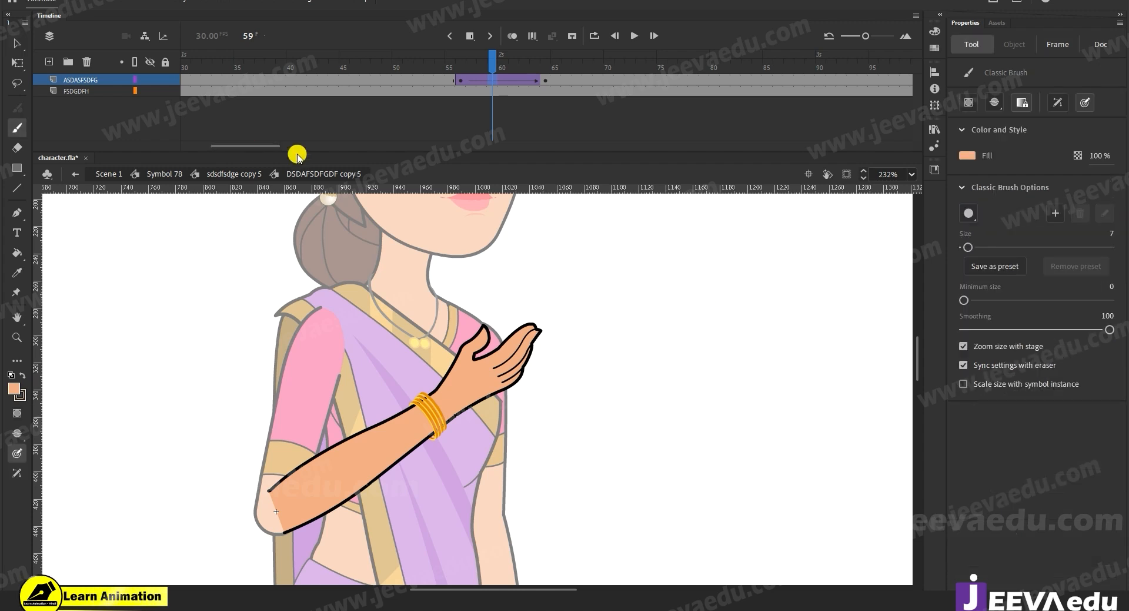
pyautogui.click(47, 62)
pyautogui.click(13, 388)
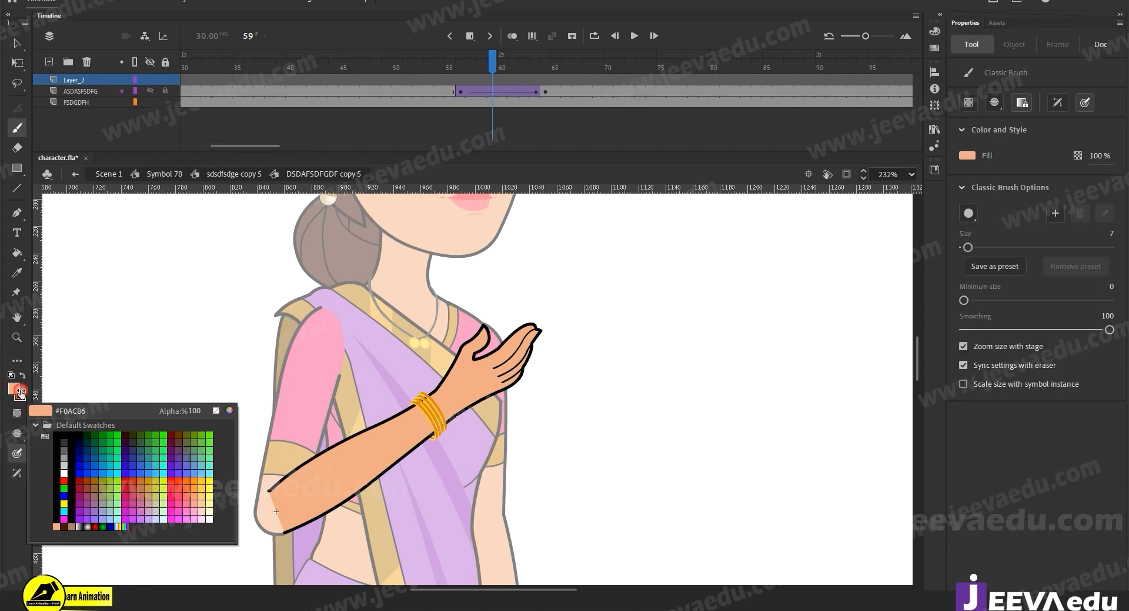
pyautogui.click(65, 471)
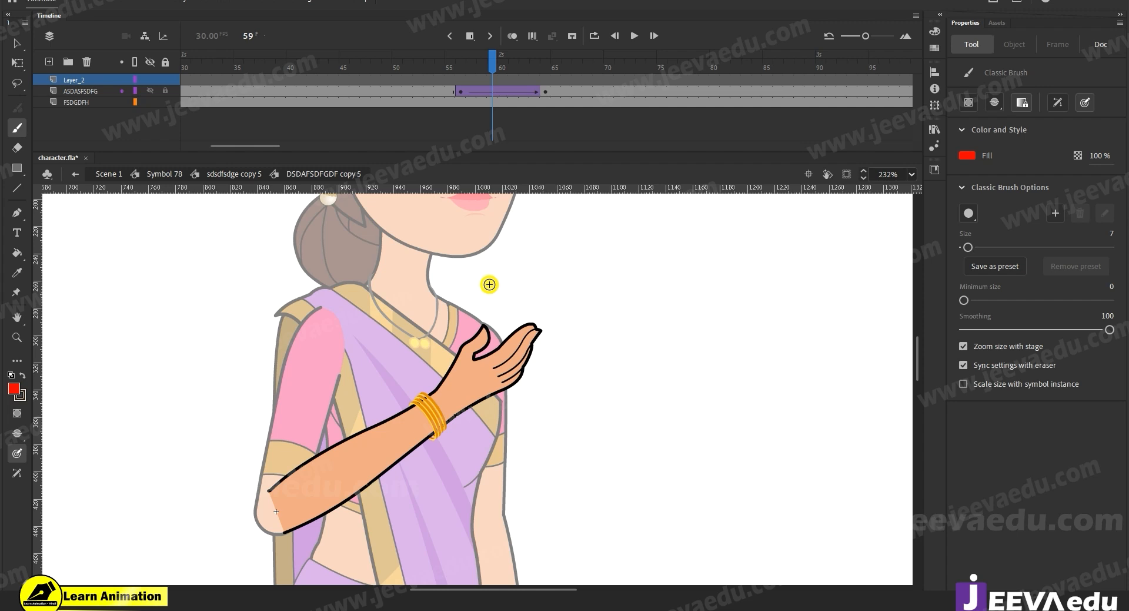
# Step: Sketch a red arrow with tick marks and a curved line beside the hand as a timing diagram, and delete its layer
pyautogui.moveTo(493, 286); pyautogui.dragTo(721, 285)
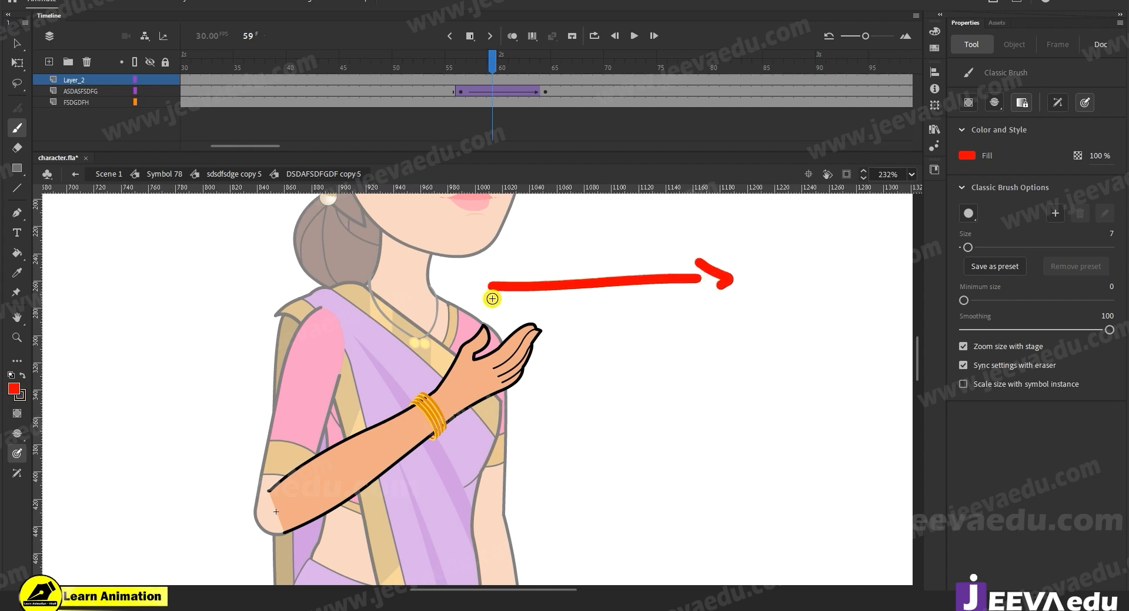
pyautogui.moveTo(553, 266); pyautogui.dragTo(556, 298)
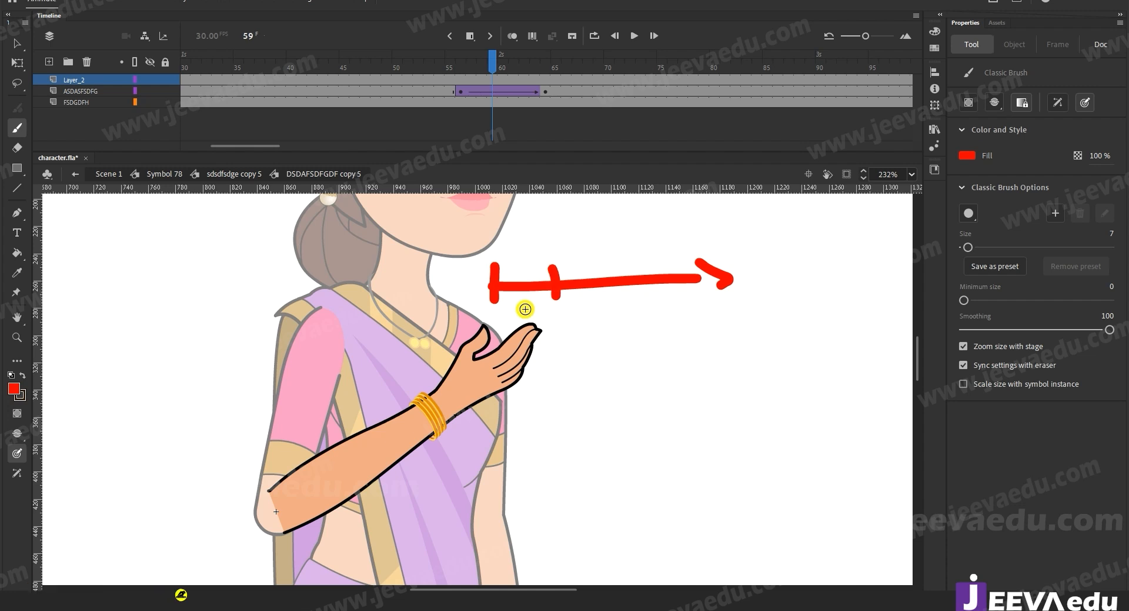
pyautogui.moveTo(515, 307)
pyautogui.mouseDown()
pyautogui.moveTo(584, 328)
pyautogui.moveTo(708, 301)
pyautogui.mouseUp()
pyautogui.moveTo(541, 323); pyautogui.dragTo(540, 296)
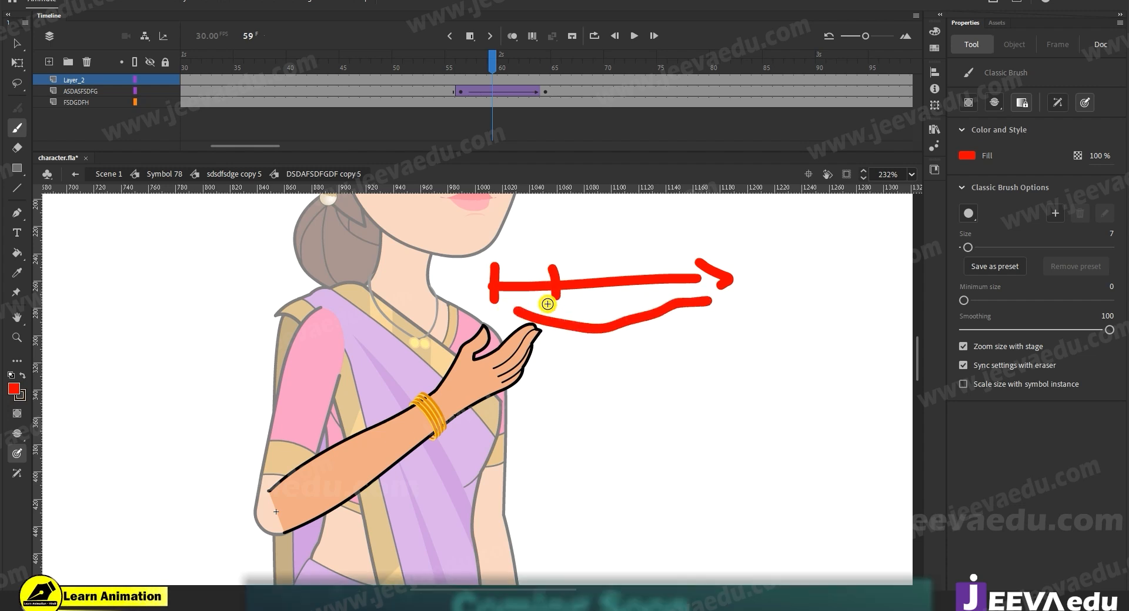
pyautogui.moveTo(492, 61); pyautogui.dragTo(479, 73)
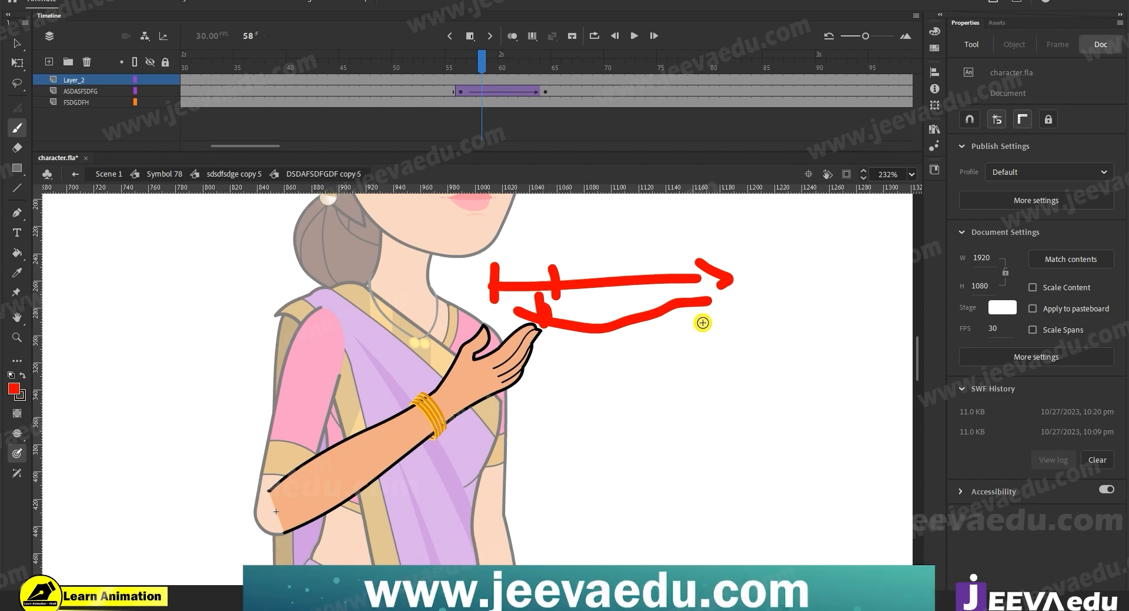
pyautogui.moveTo(520, 340); pyautogui.dragTo(578, 370)
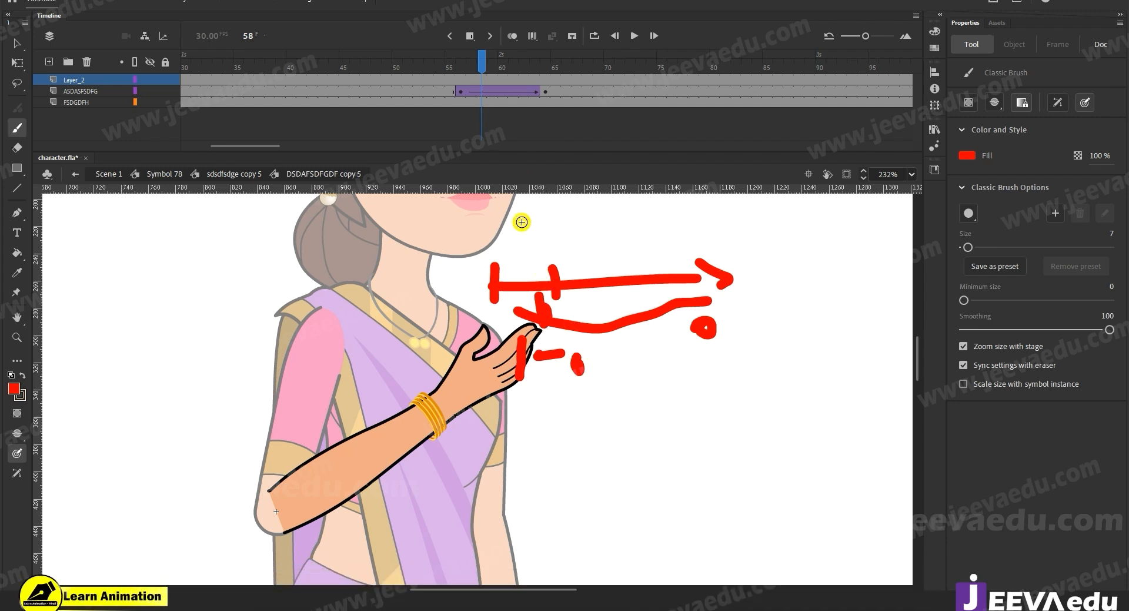
pyautogui.moveTo(663, 275); pyautogui.dragTo(663, 294)
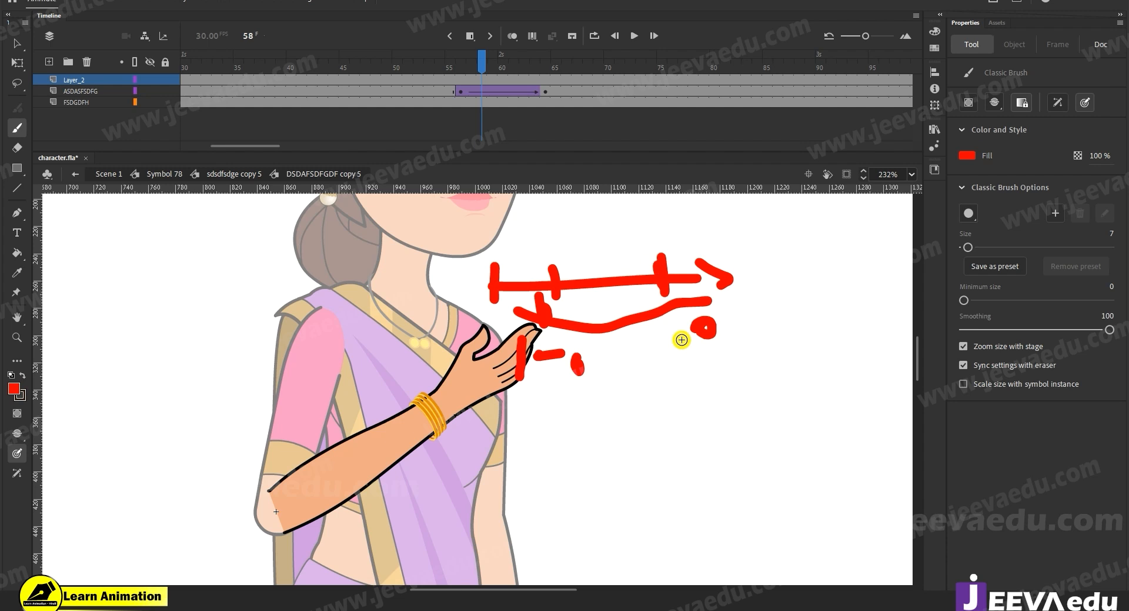
pyautogui.click(69, 80)
pyautogui.click(88, 61)
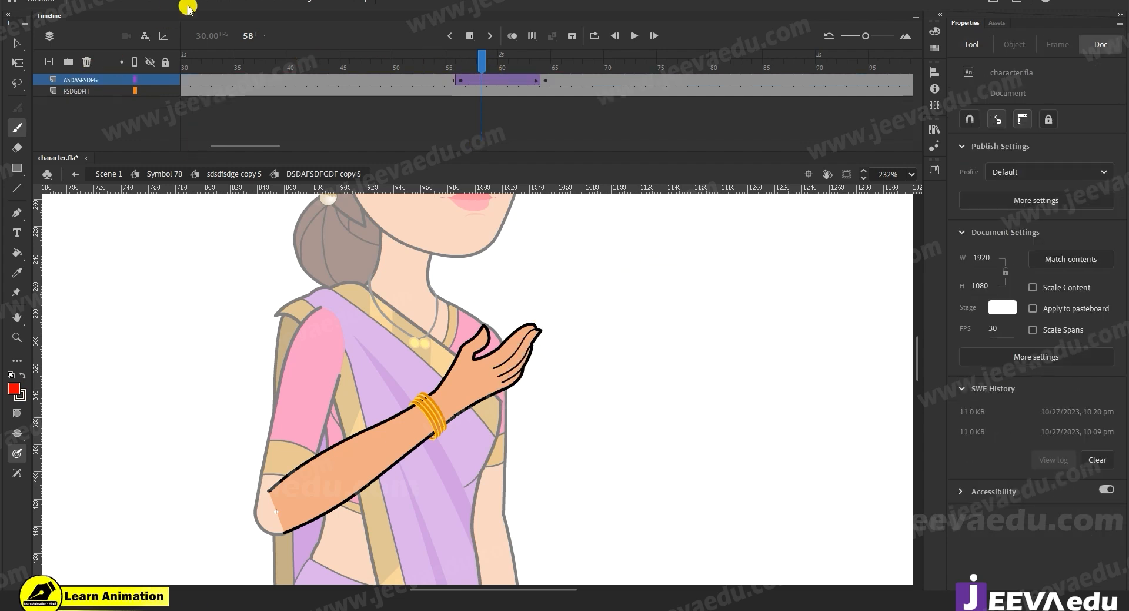
# Step: Select the hand at frame 64 and open its symbol for editing
pyautogui.click(544, 82)
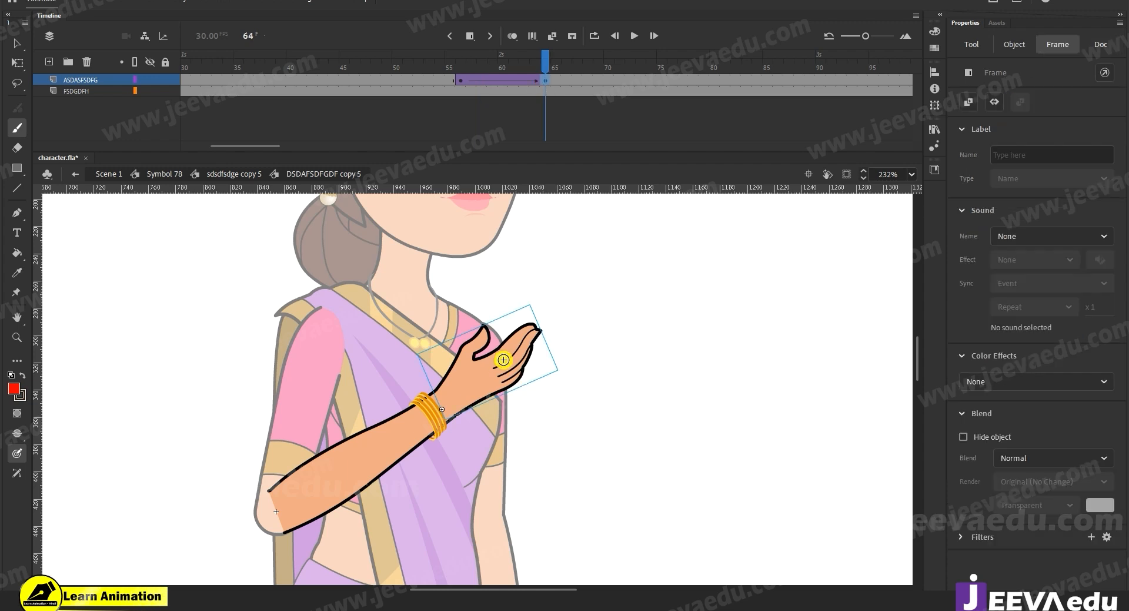
pyautogui.press('v')
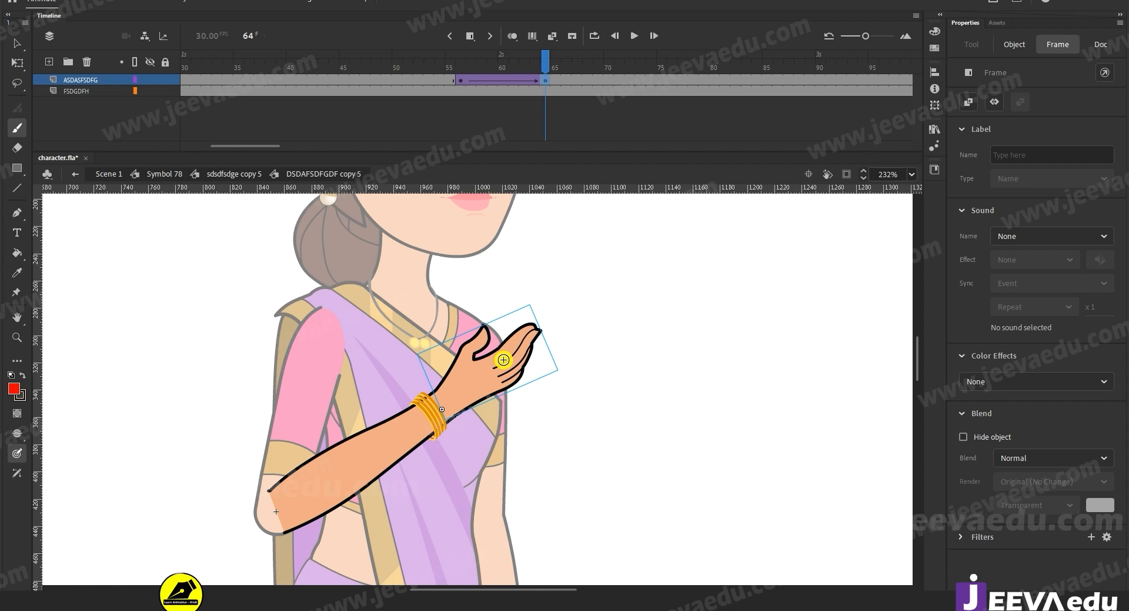
pyautogui.click(504, 361)
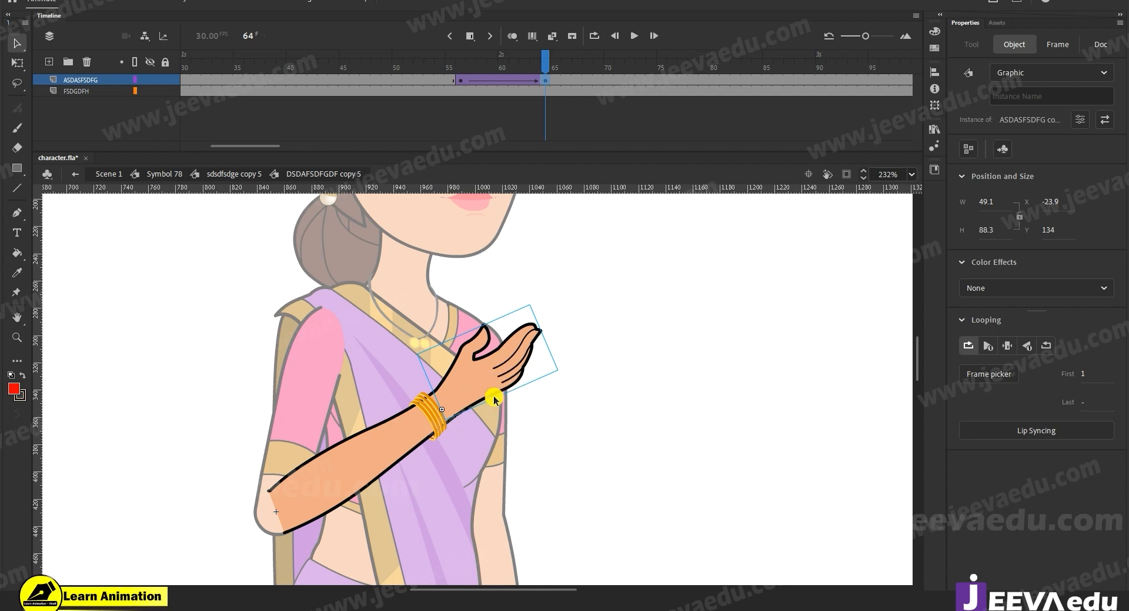
pyautogui.doubleClick(492, 376)
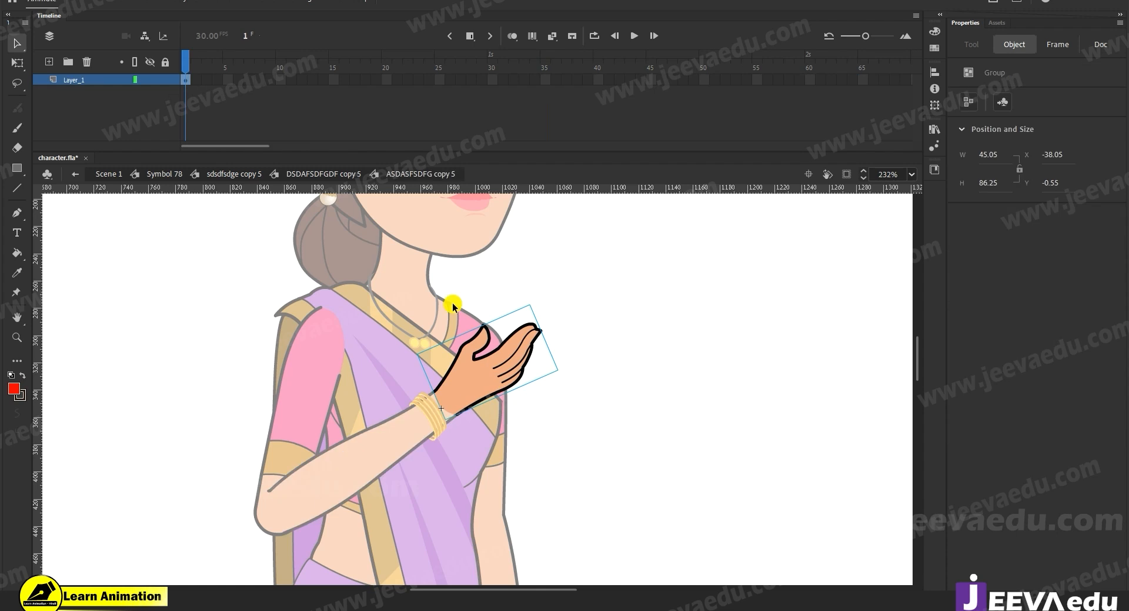
pyautogui.doubleClick(324, 303)
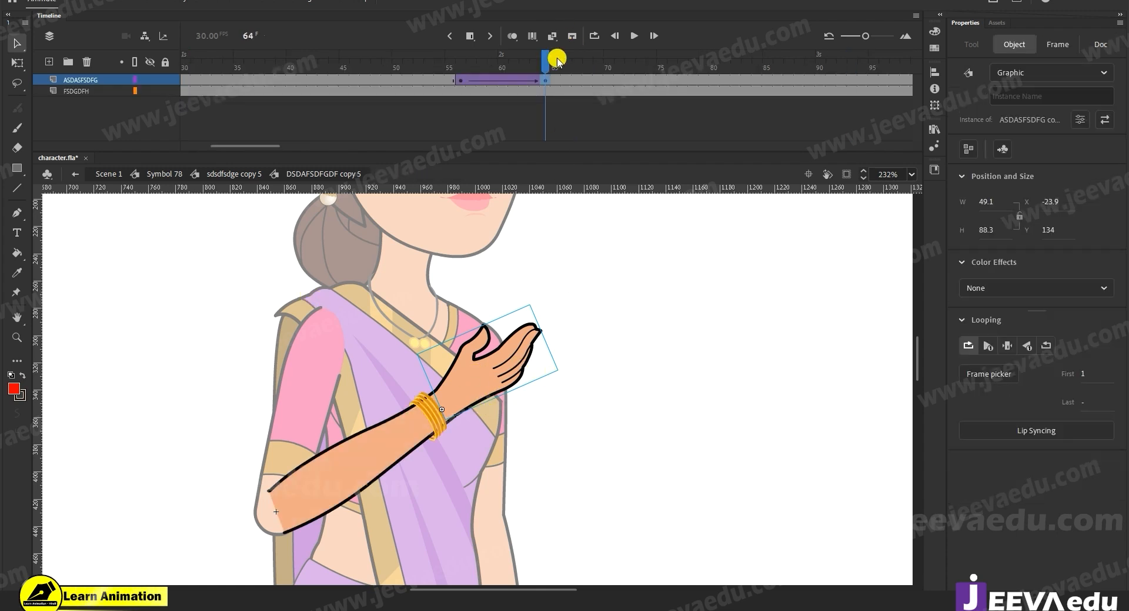
pyautogui.press('q')
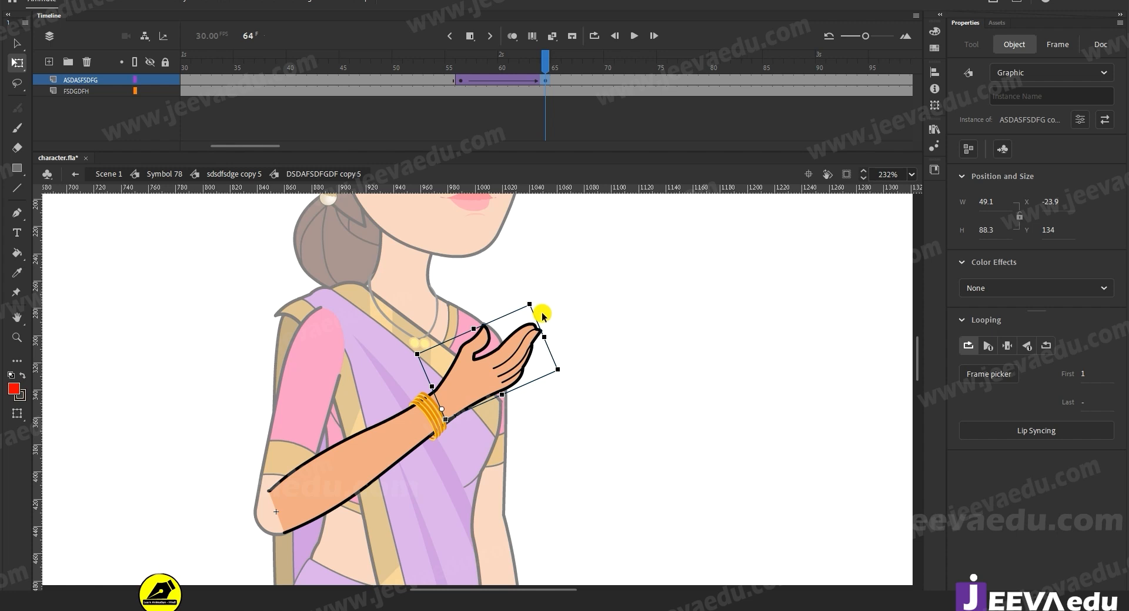
pyautogui.doubleClick(506, 366)
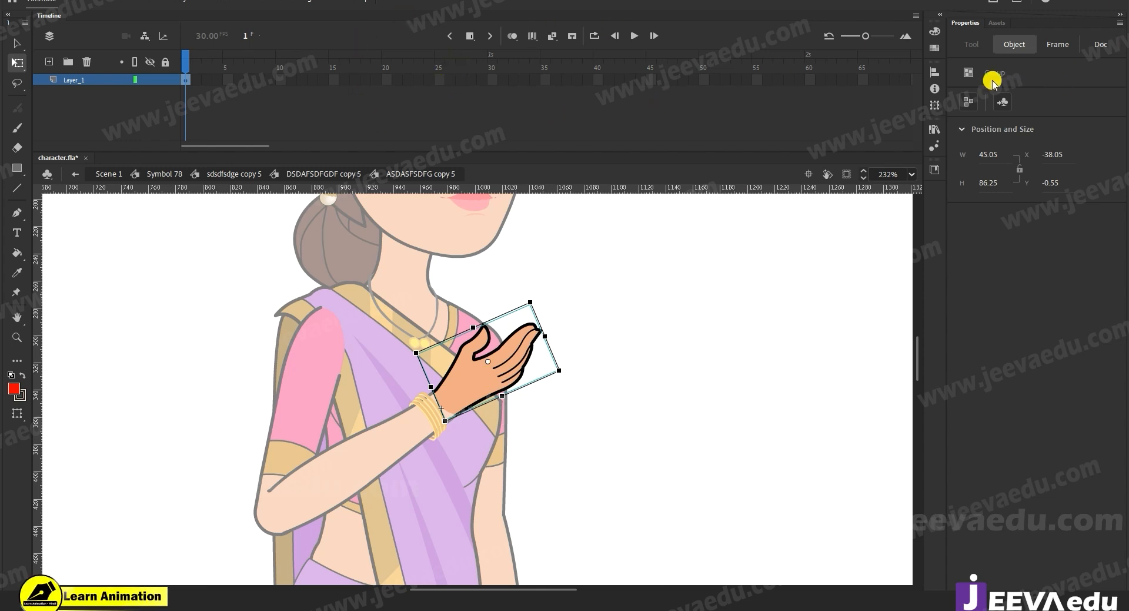
# Step: Extend the frames of Layer_1 inside the hand's symbol beyond frame 65
pyautogui.moveTo(382, 80); pyautogui.dragTo(729, 87)
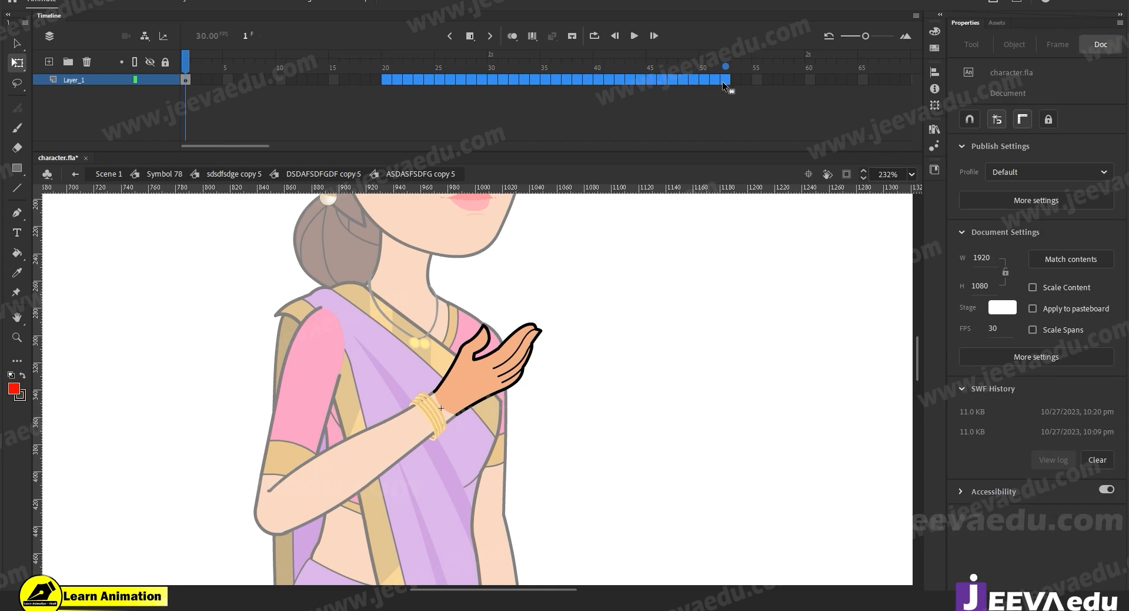
pyautogui.press('F5')
pyautogui.press('F5')
# Step: Convert the hand group at frame 1 into a Graphic symbol, keeping the suggested name
pyautogui.click(186, 80)
pyautogui.click(471, 445)
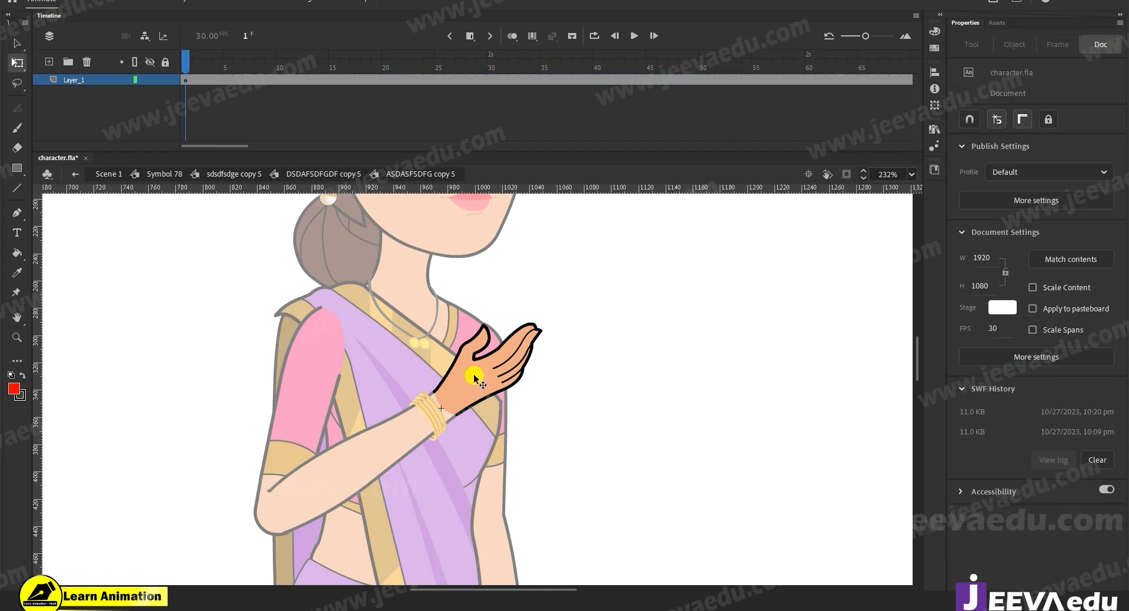
pyautogui.click(475, 378)
pyautogui.press('F8')
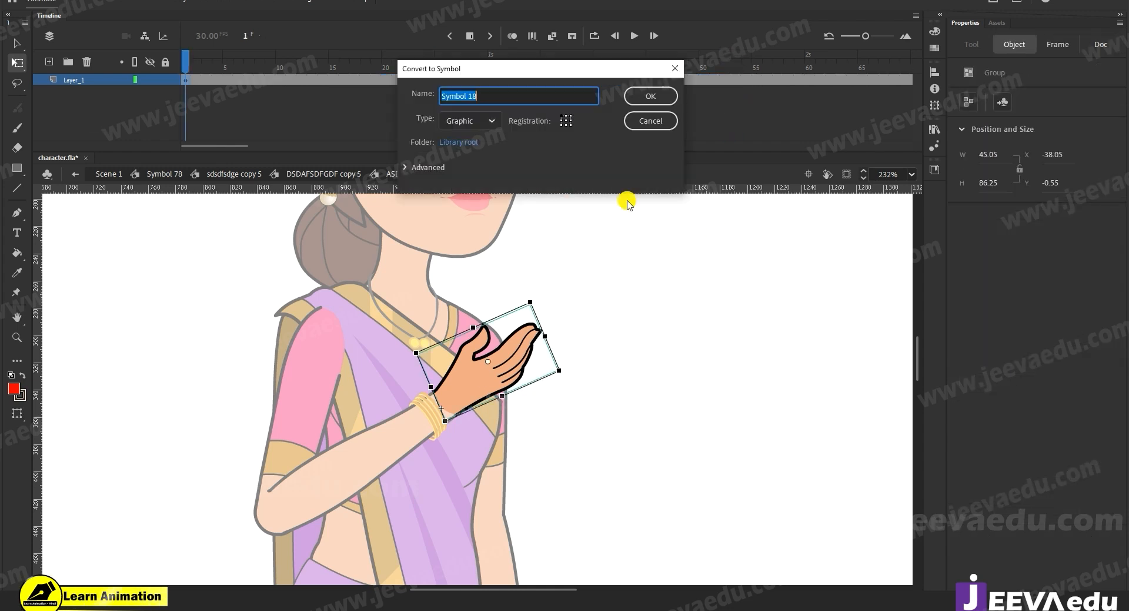
pyautogui.click(653, 97)
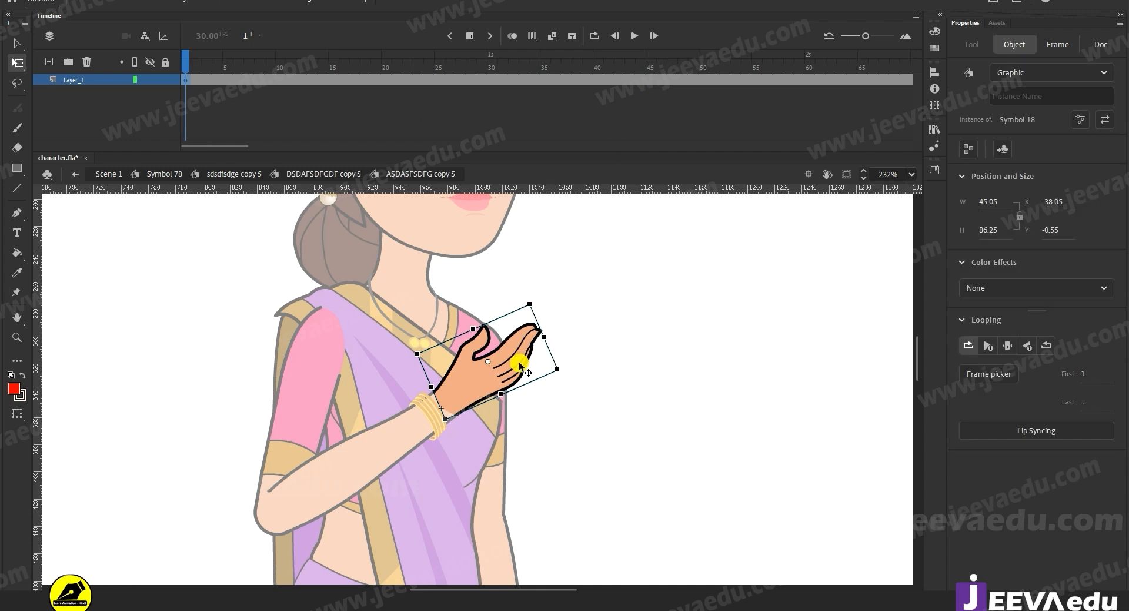
# Step: Set the hand instance to play a single frame and return to the forearm's symbol
pyautogui.click(1006, 349)
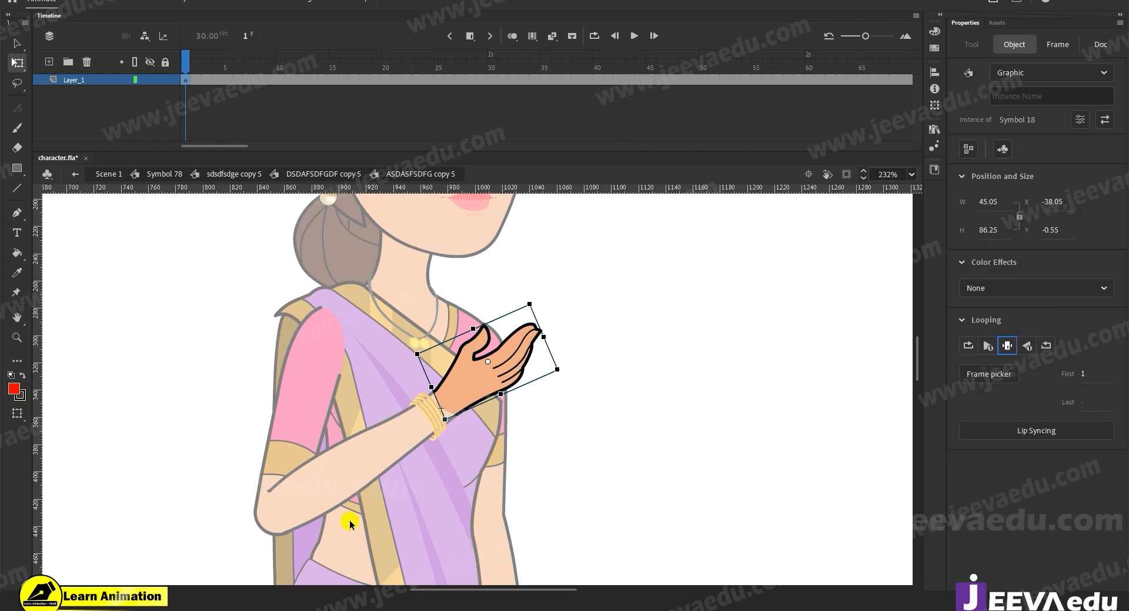
pyautogui.doubleClick(590, 464)
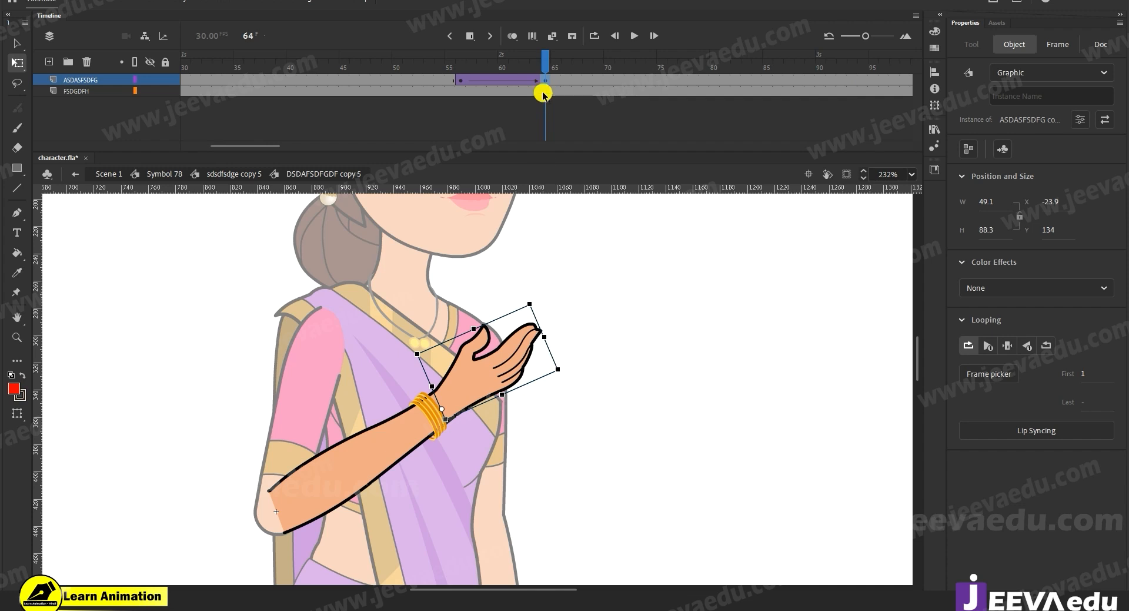
# Step: Select all frames in the forearm's timeline, synchronize their symbols, and select the hand at frame 64
pyautogui.rightClick(543, 94)
pyautogui.click(589, 309)
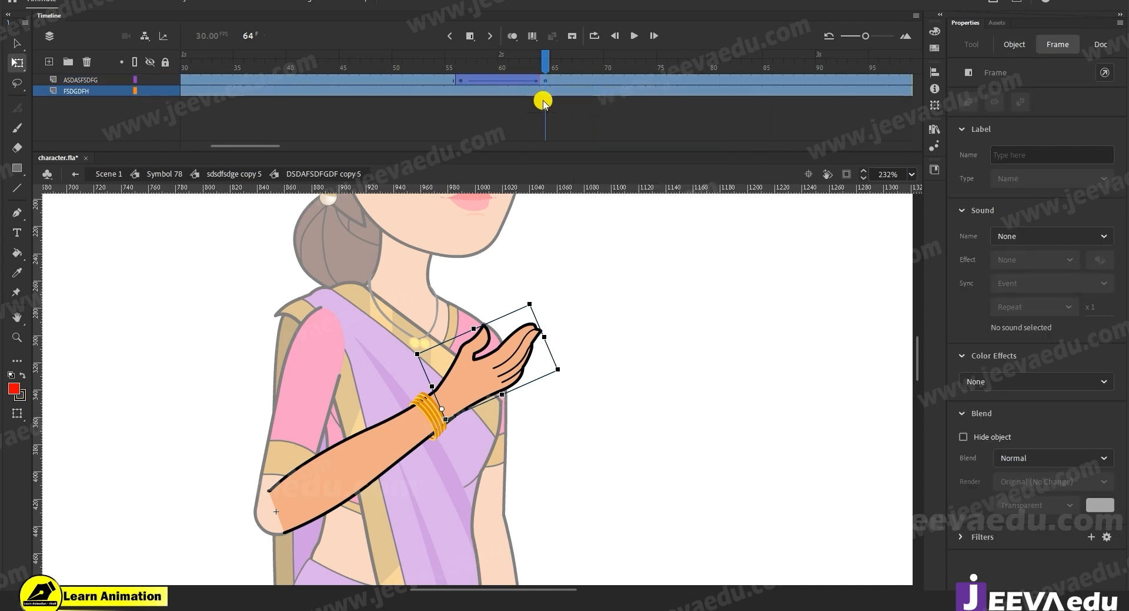
pyautogui.rightClick(542, 101)
pyautogui.click(659, 384)
pyautogui.click(545, 56)
pyautogui.click(506, 374)
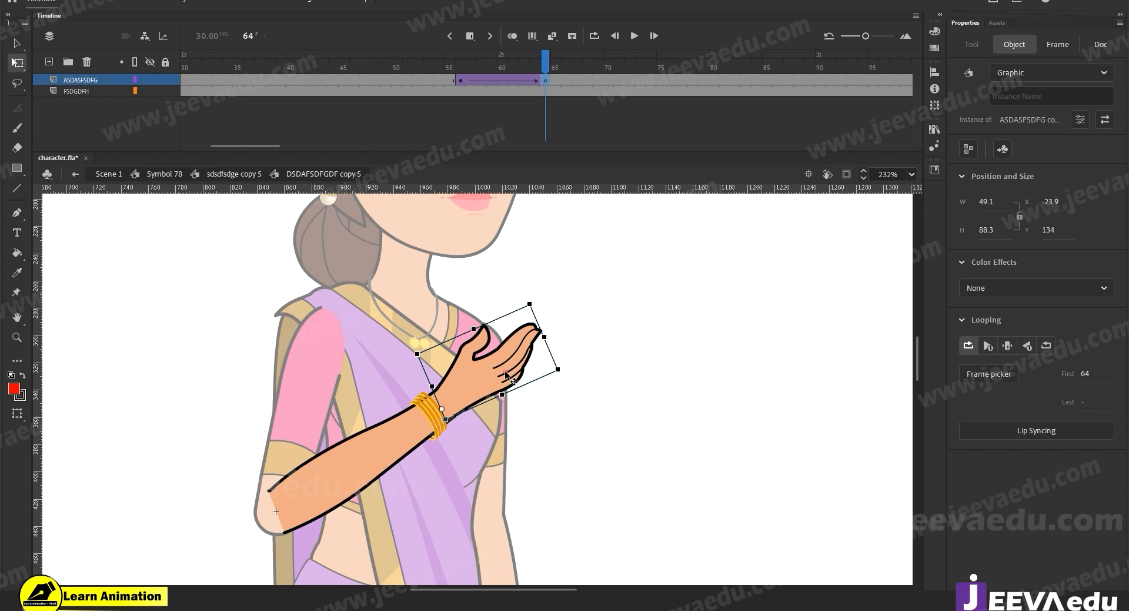
# Step: Open the hand's symbol and insert a keyframe at frame 58 of Layer_1
pyautogui.doubleClick(506, 374)
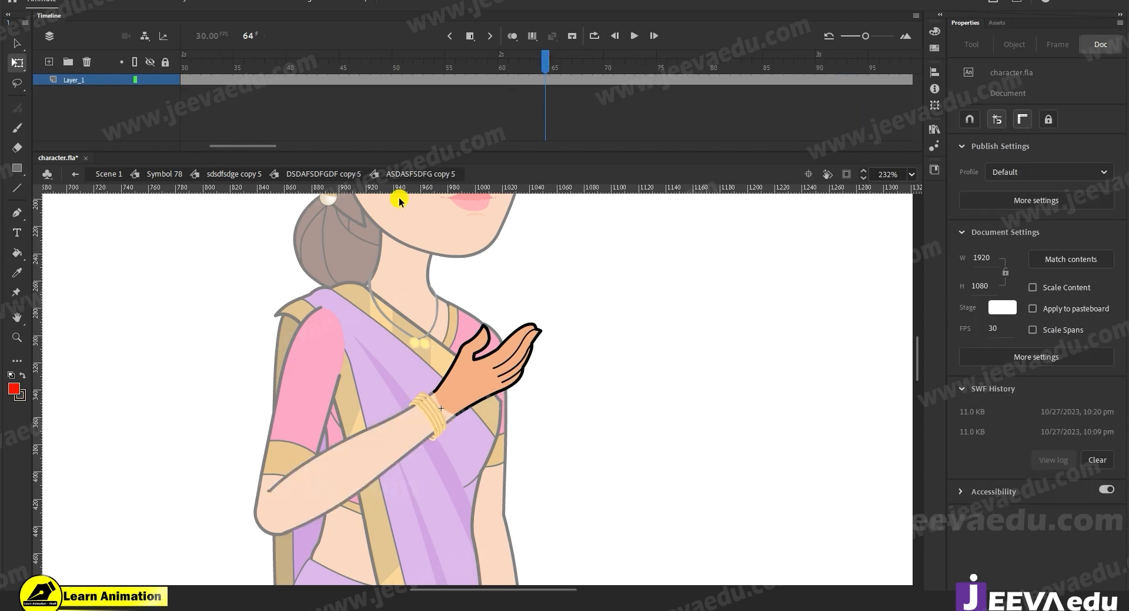
pyautogui.click(336, 171)
pyautogui.click(501, 70)
pyautogui.moveTo(502, 71); pyautogui.dragTo(546, 71)
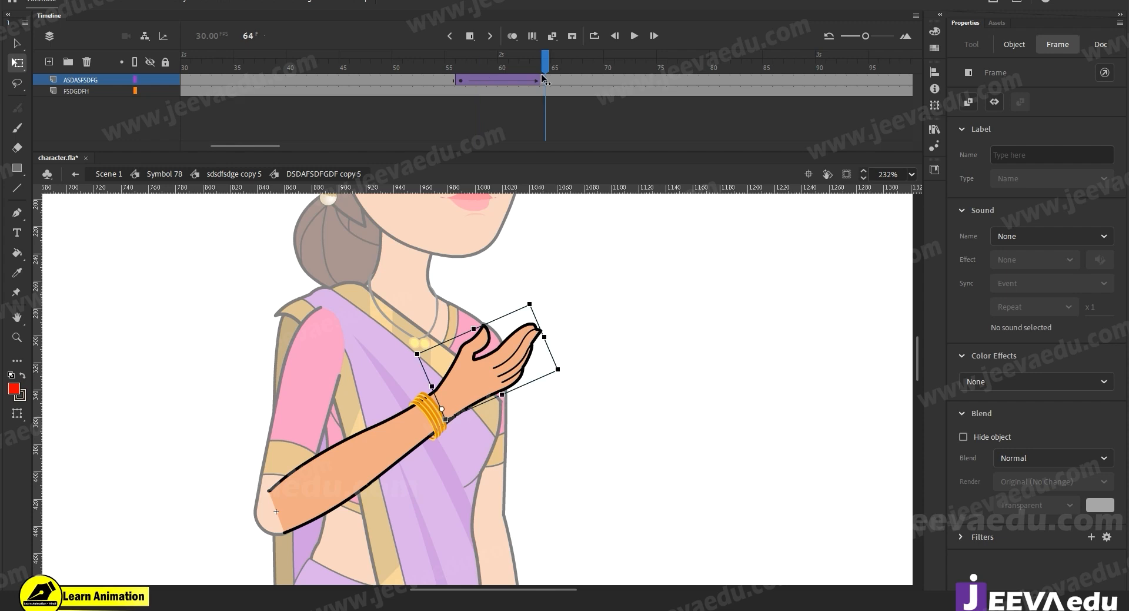
pyautogui.doubleClick(498, 378)
pyautogui.click(515, 106)
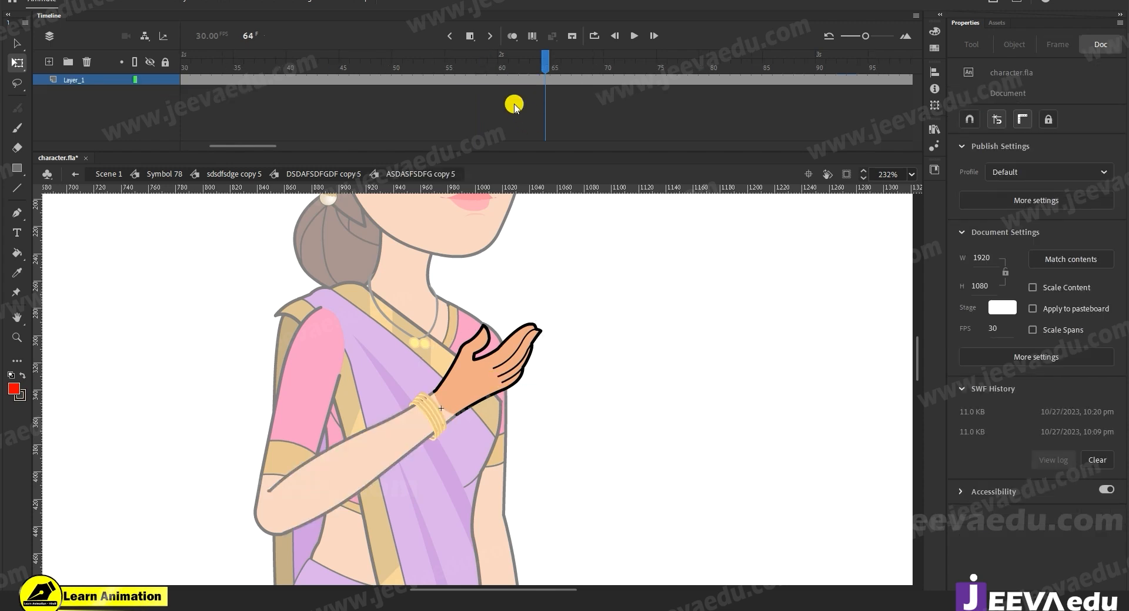
pyautogui.click(480, 83)
pyautogui.press('F6')
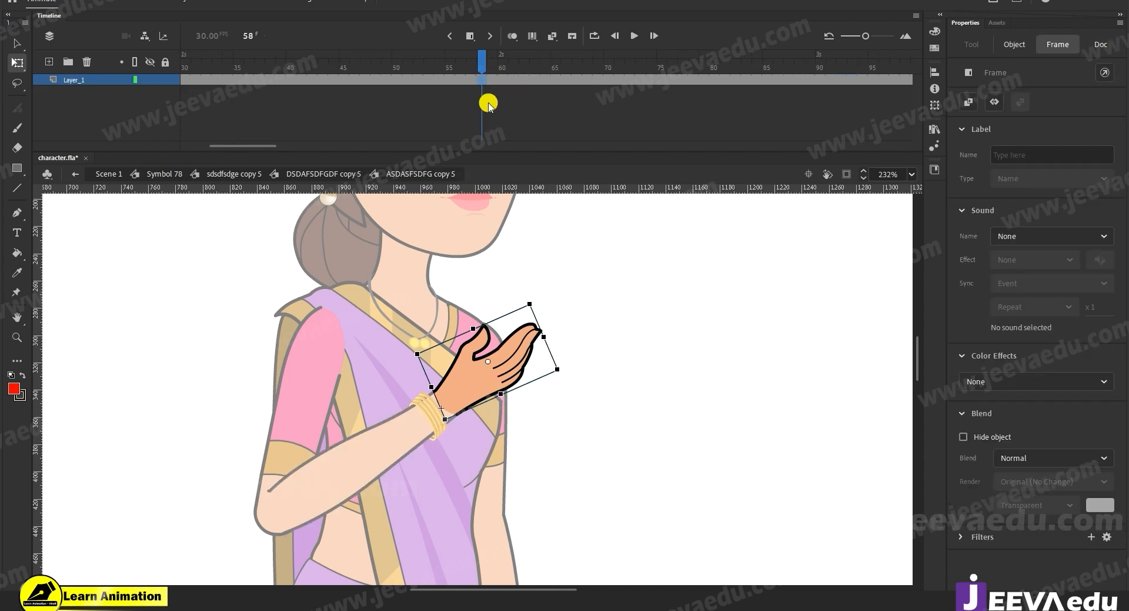
# Step: Show the Frame Picker for the hand at frame 58 and open the nested hand symbol for editing
pyautogui.click(515, 374)
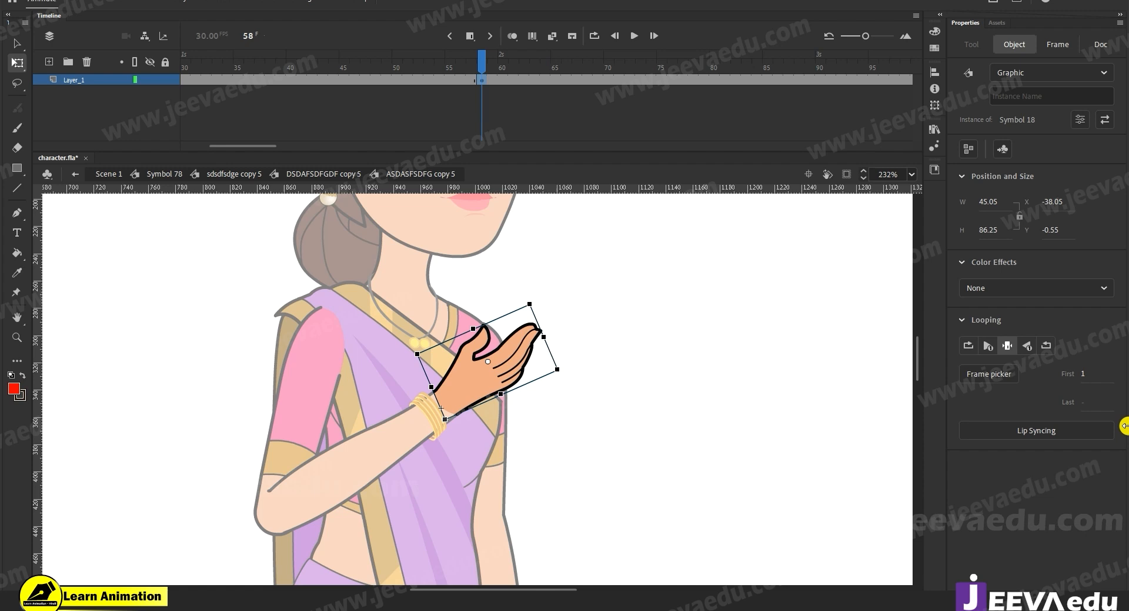
pyautogui.click(992, 377)
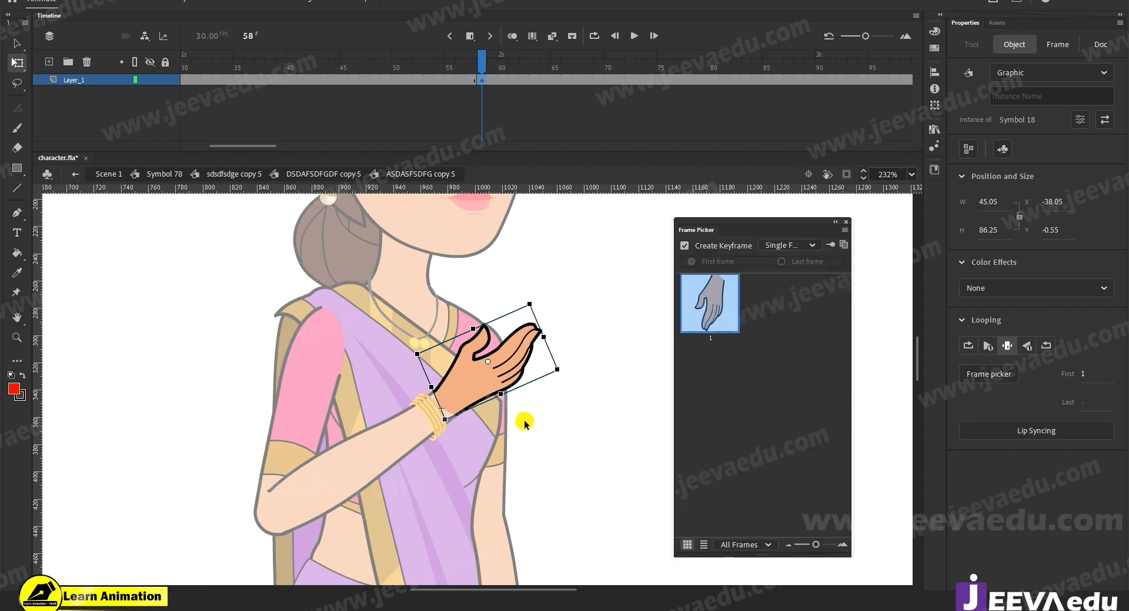
pyautogui.click(487, 373)
pyautogui.doubleClick(487, 372)
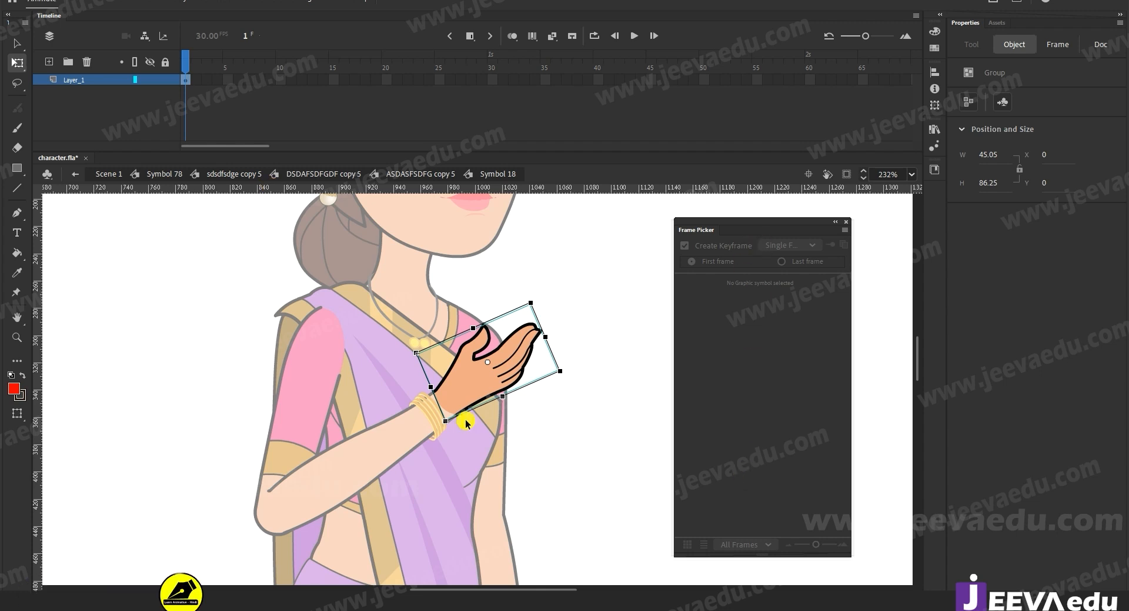
# Step: Add a keyframe at frame 2 and draw a pointing hand outline with the Paint Brush beside the open hand
pyautogui.moveTo(510, 453); pyautogui.dragTo(508, 449)
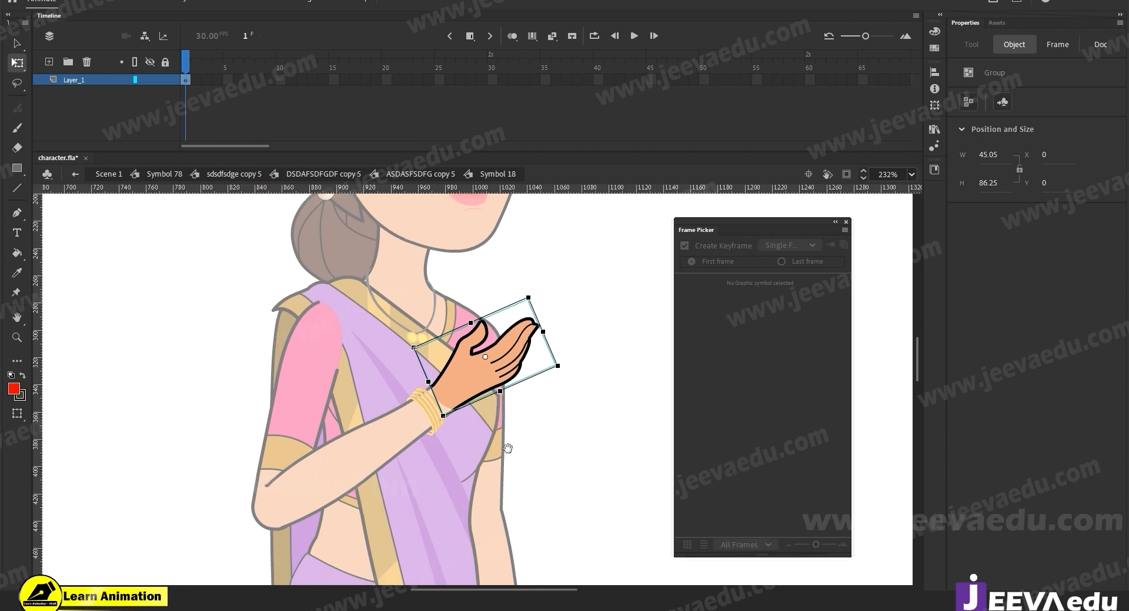
pyautogui.click(195, 80)
pyautogui.click(195, 81)
pyautogui.press('b')
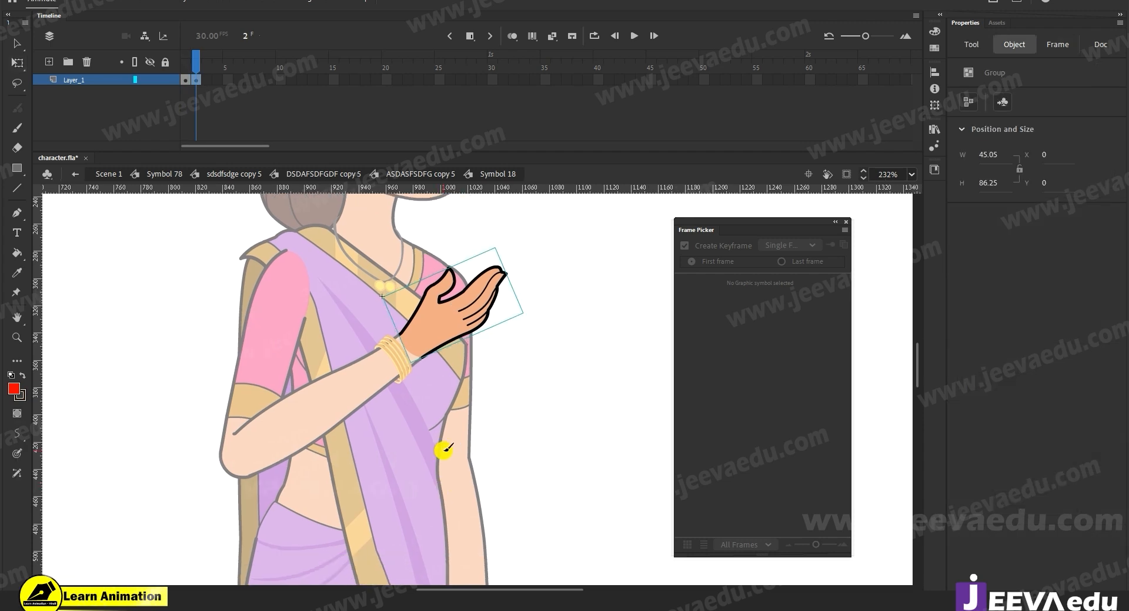
pyautogui.moveTo(450, 452)
pyautogui.mouseDown()
pyautogui.moveTo(474, 400)
pyautogui.moveTo(528, 376)
pyautogui.mouseUp()
pyautogui.moveTo(487, 409); pyautogui.dragTo(583, 318)
pyautogui.moveTo(553, 387); pyautogui.dragTo(542, 397)
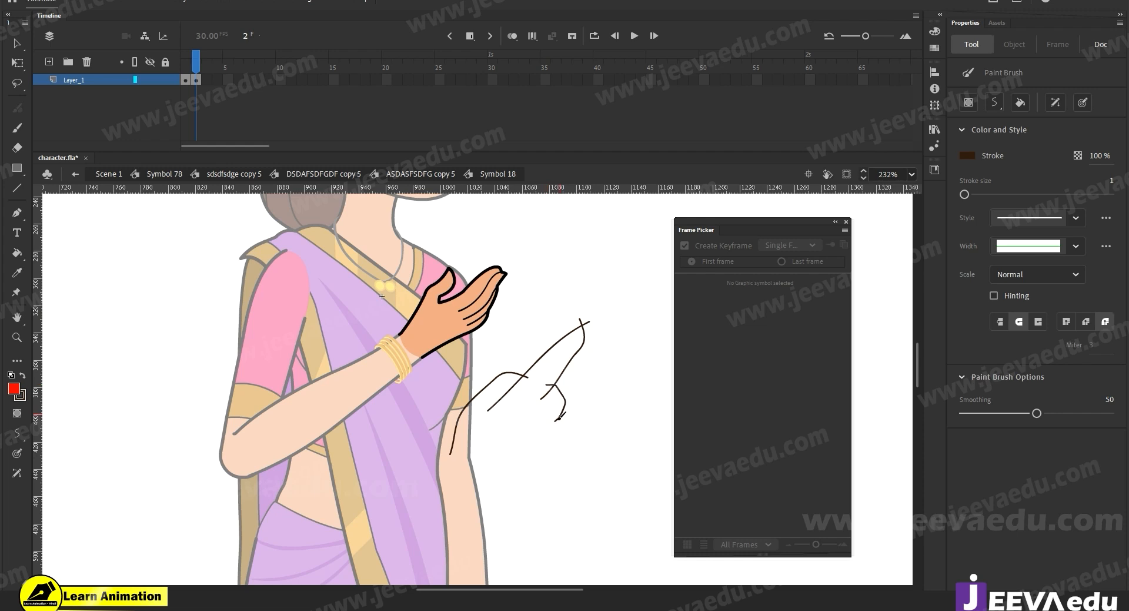
pyautogui.moveTo(564, 441)
pyautogui.mouseDown()
pyautogui.moveTo(573, 456)
pyautogui.moveTo(503, 487)
pyautogui.mouseUp()
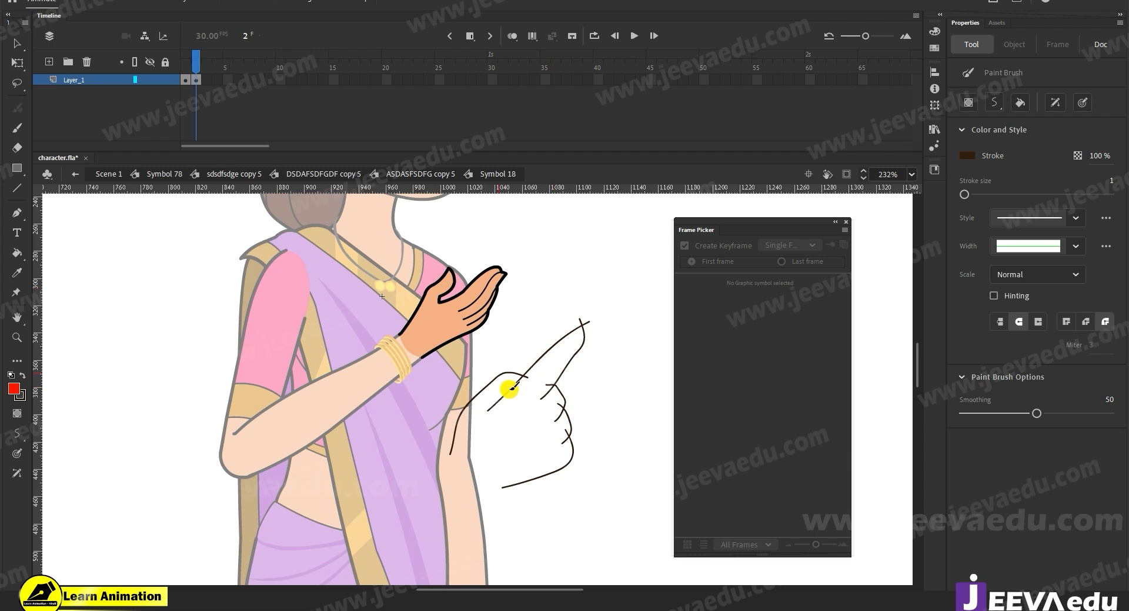
# Step: Close the Frame Picker and clean up the pointing hand's outline, removing stray line ends at the fingertip, knuckles and wrist
pyautogui.click(844, 224)
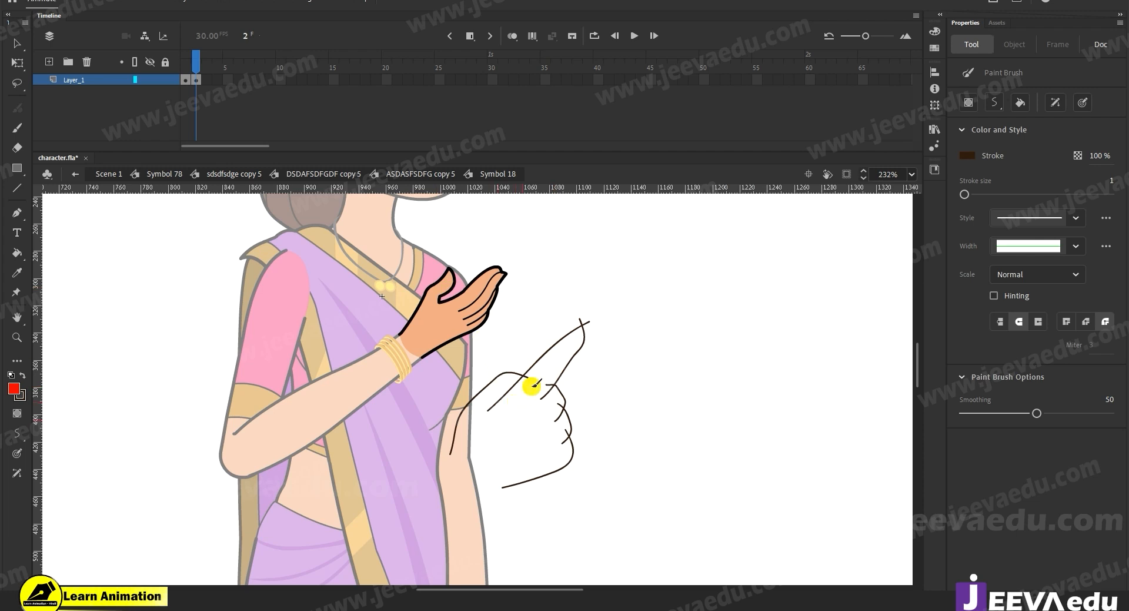
pyautogui.press('v')
pyautogui.click(581, 321)
pyautogui.press('Delete')
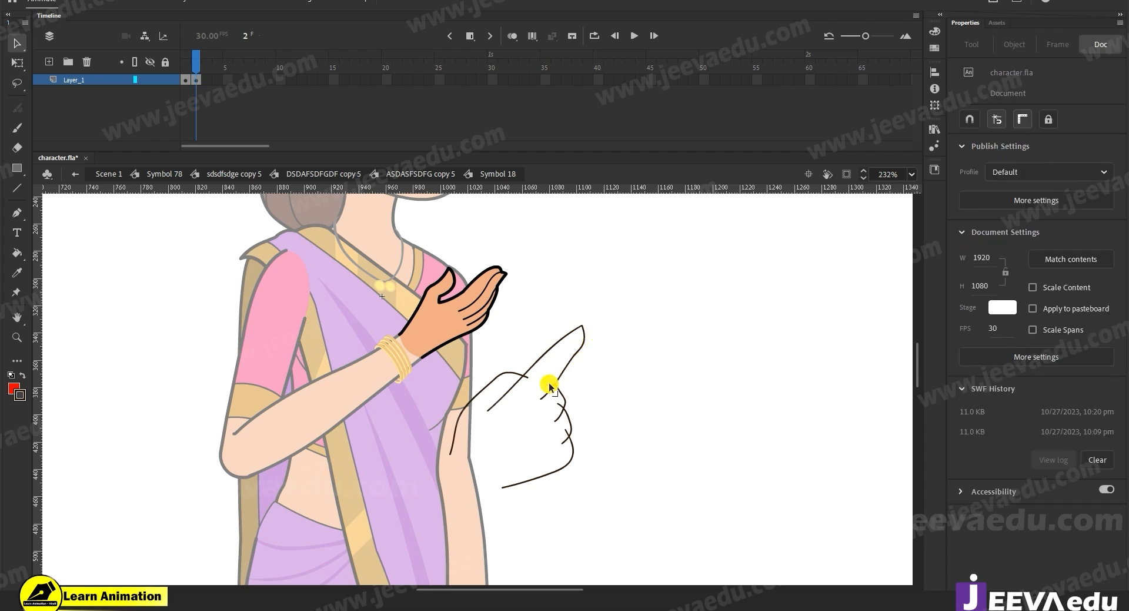
pyautogui.click(548, 390)
pyautogui.click(506, 470)
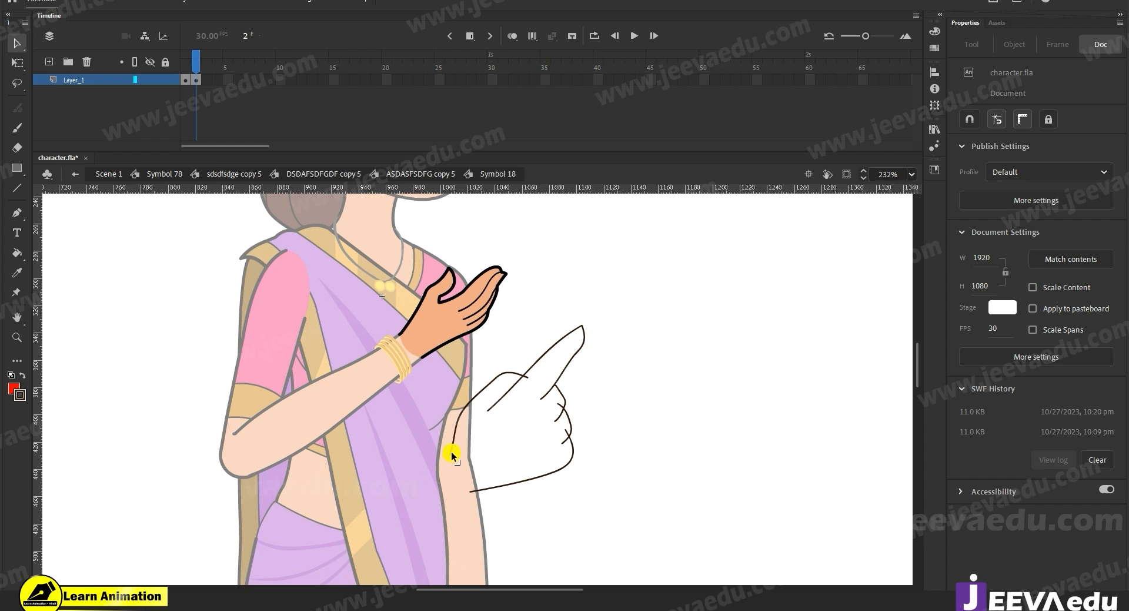
pyautogui.moveTo(440, 446); pyautogui.dragTo(490, 507)
pyautogui.press('Delete')
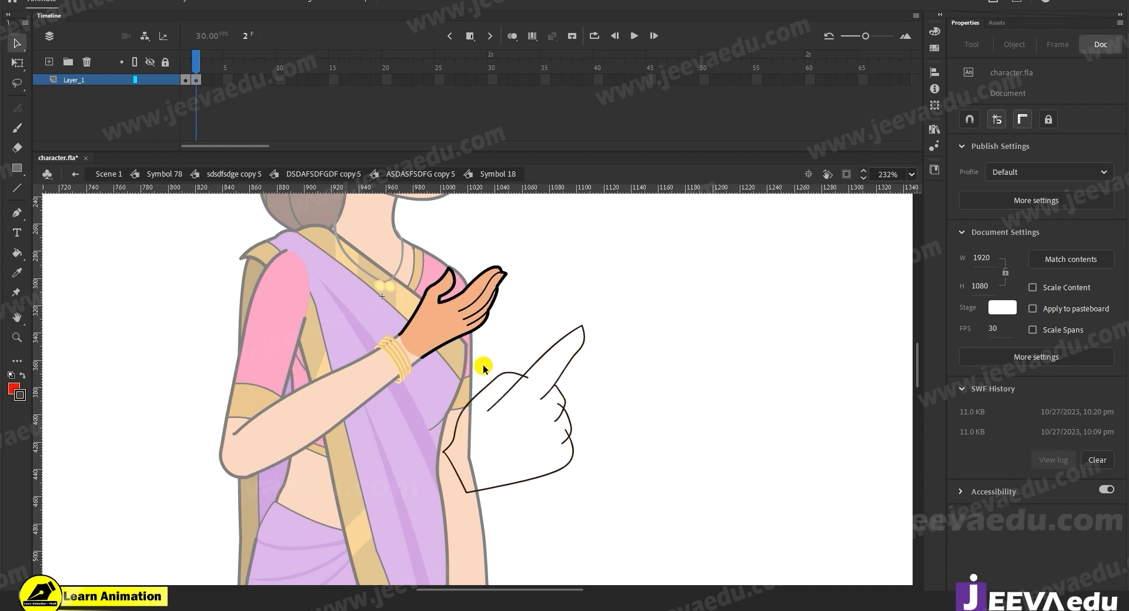
# Step: Sample the open hand's skin colour and fill the pointing hand with it
pyautogui.press('i')
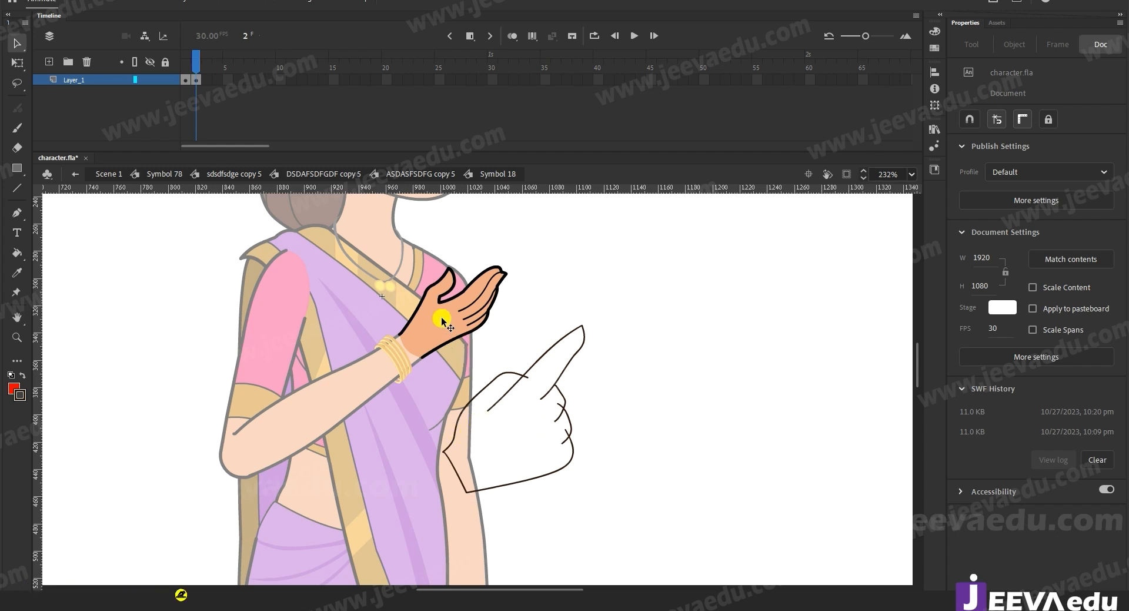
pyautogui.click(441, 315)
pyautogui.click(518, 438)
# Step: Trim the pointed tip of the index finger and delete its leftover outline pieces
pyautogui.press('z')
pyautogui.click(520, 421)
pyautogui.press('v')
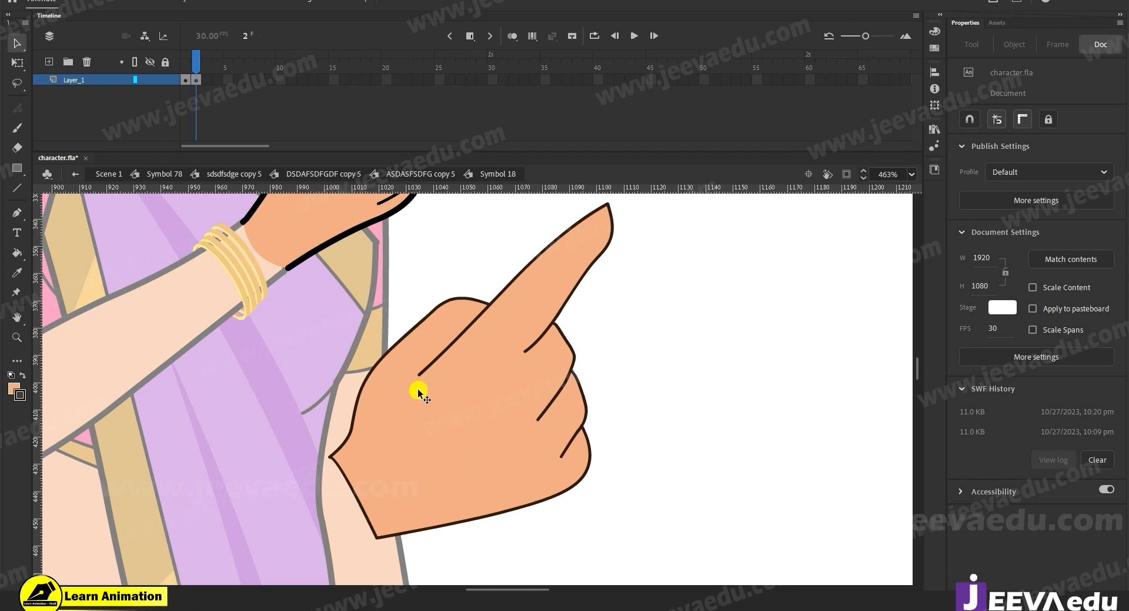
pyautogui.scroll(2, 470, 359)
pyautogui.moveTo(611, 272)
pyautogui.mouseDown()
pyautogui.moveTo(588, 245)
pyautogui.moveTo(600, 245)
pyautogui.moveTo(588, 259)
pyautogui.moveTo(618, 311)
pyautogui.mouseUp()
pyautogui.click(615, 302)
pyautogui.press('Delete')
pyautogui.click(612, 279)
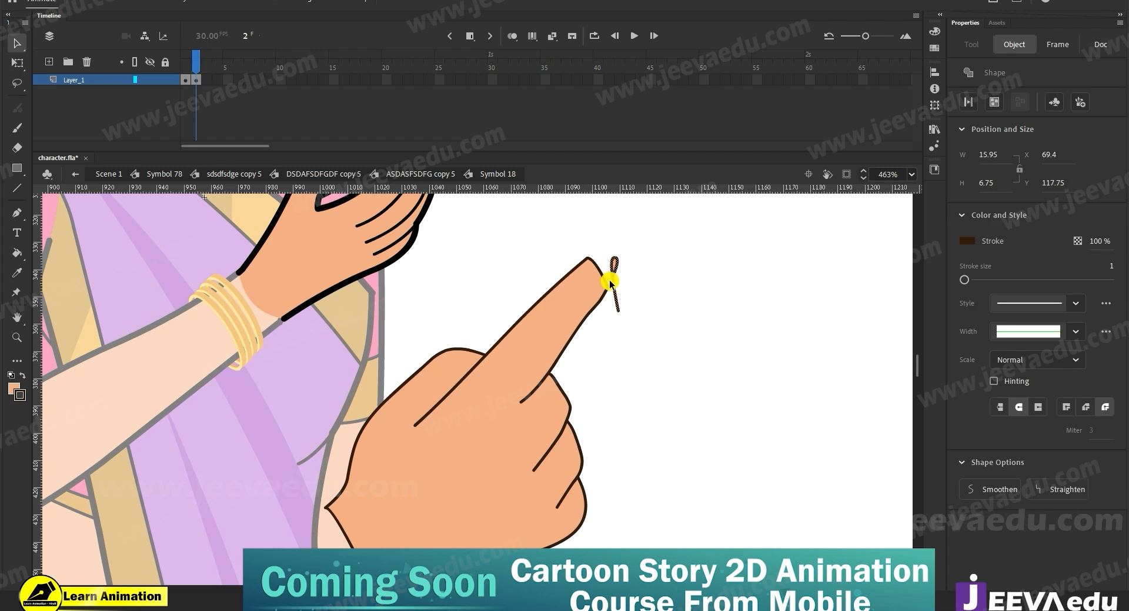
pyautogui.press('Delete')
pyautogui.click(605, 277)
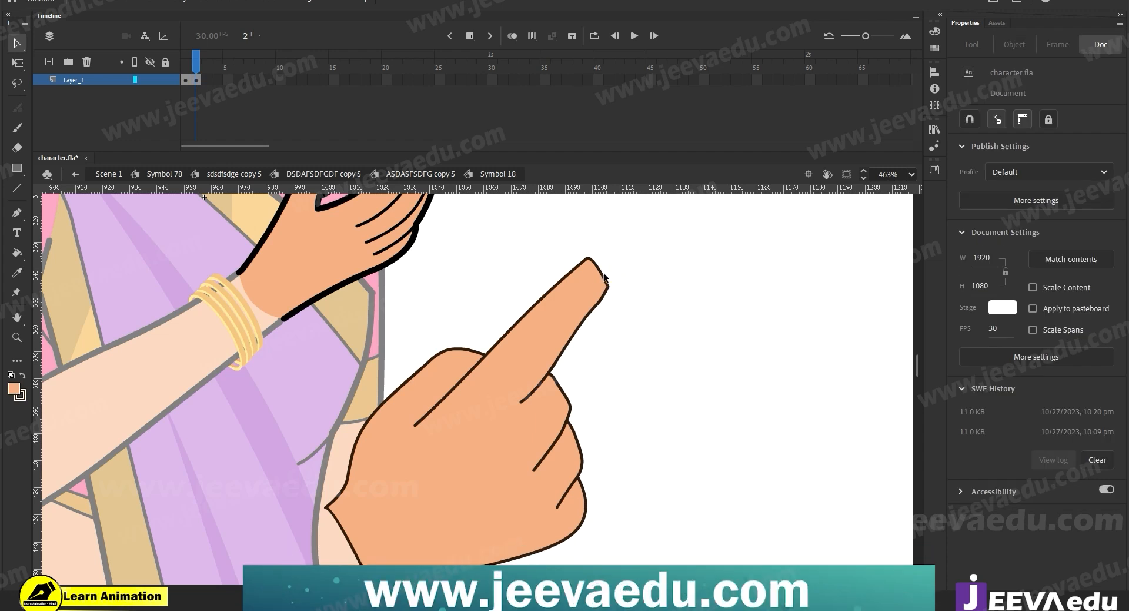
# Step: Reshape the index finger into a rounded tip, delete the leftover fragment, and adjust the knuckle lines below it
pyautogui.press('z')
pyautogui.keyDown('alt'); pyautogui.click(544, 457); pyautogui.keyUp('alt')
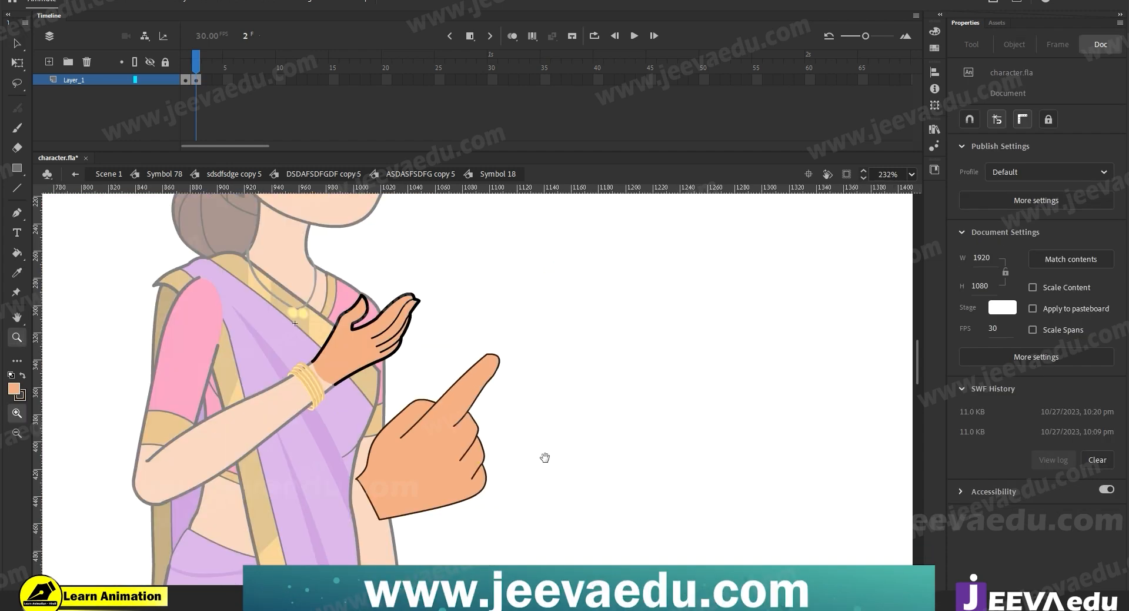
pyautogui.press('v')
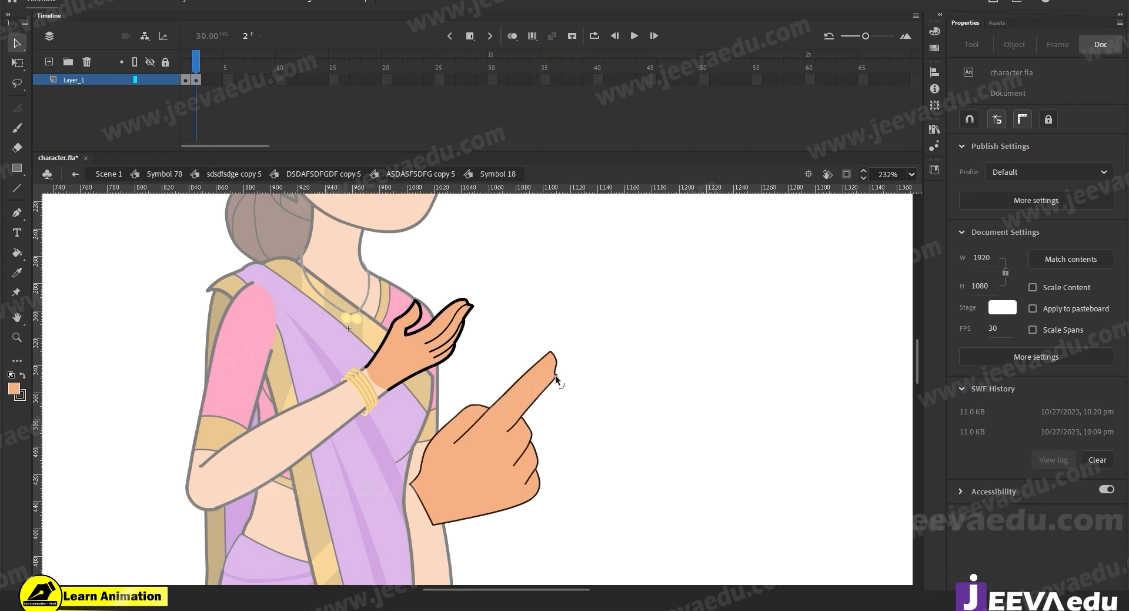
pyautogui.moveTo(554, 371); pyautogui.dragTo(562, 366)
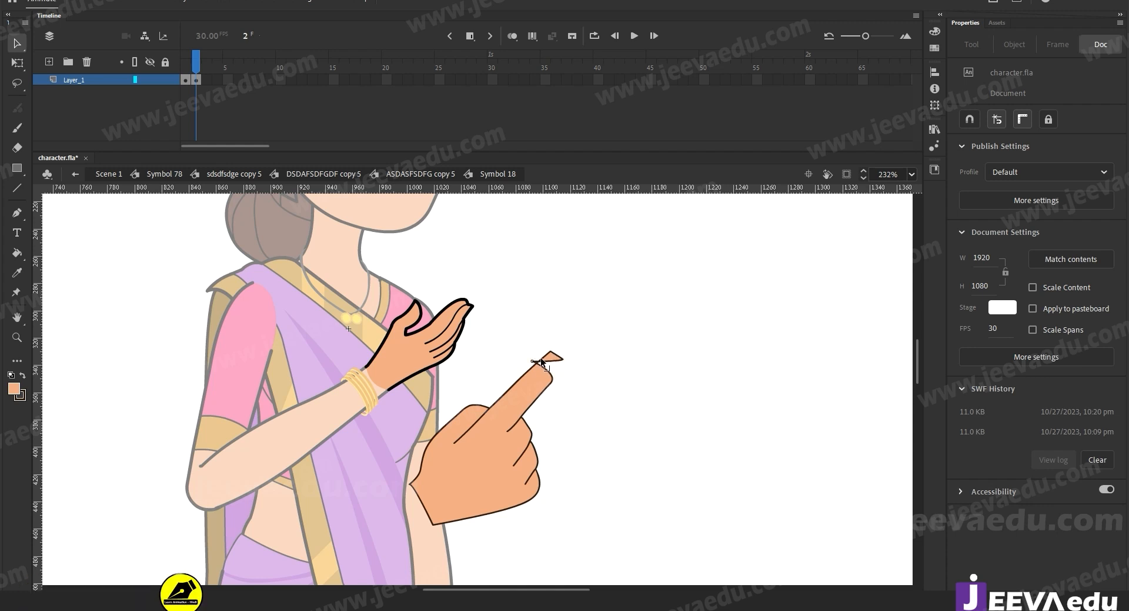
pyautogui.click(544, 365)
pyautogui.press('Delete')
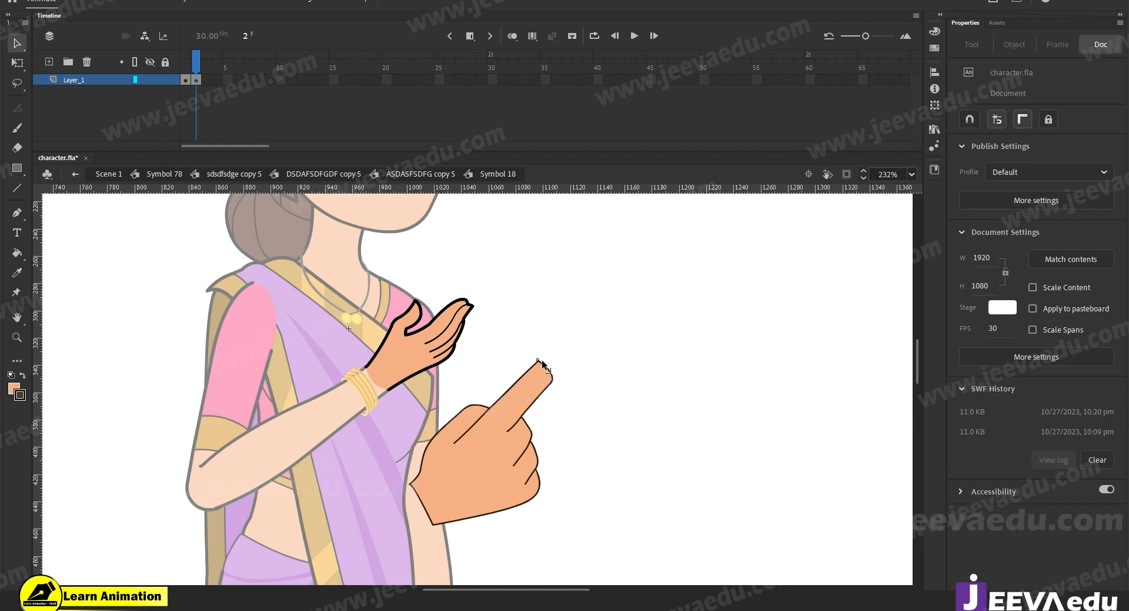
pyautogui.moveTo(563, 374)
pyautogui.mouseDown()
pyautogui.moveTo(542, 370)
pyautogui.moveTo(552, 355)
pyautogui.mouseUp()
pyautogui.moveTo(529, 459); pyautogui.dragTo(520, 436)
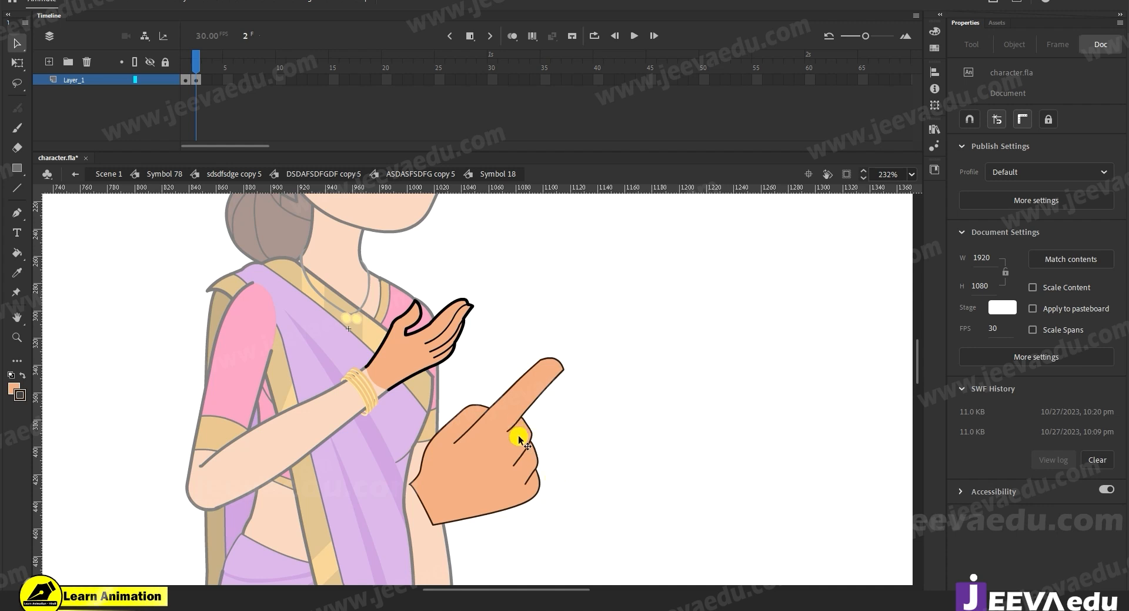
# Step: Break apart the open hand group at frame 2 into editable shapes
pyautogui.press('z')
pyautogui.click(449, 360)
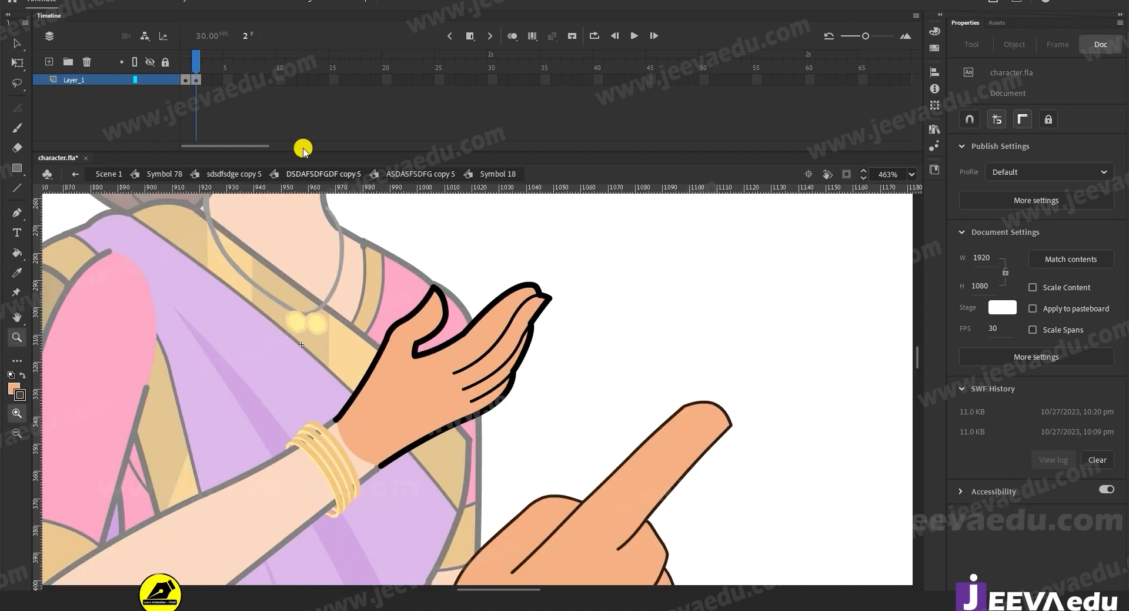
pyautogui.moveTo(196, 84); pyautogui.dragTo(190, 81)
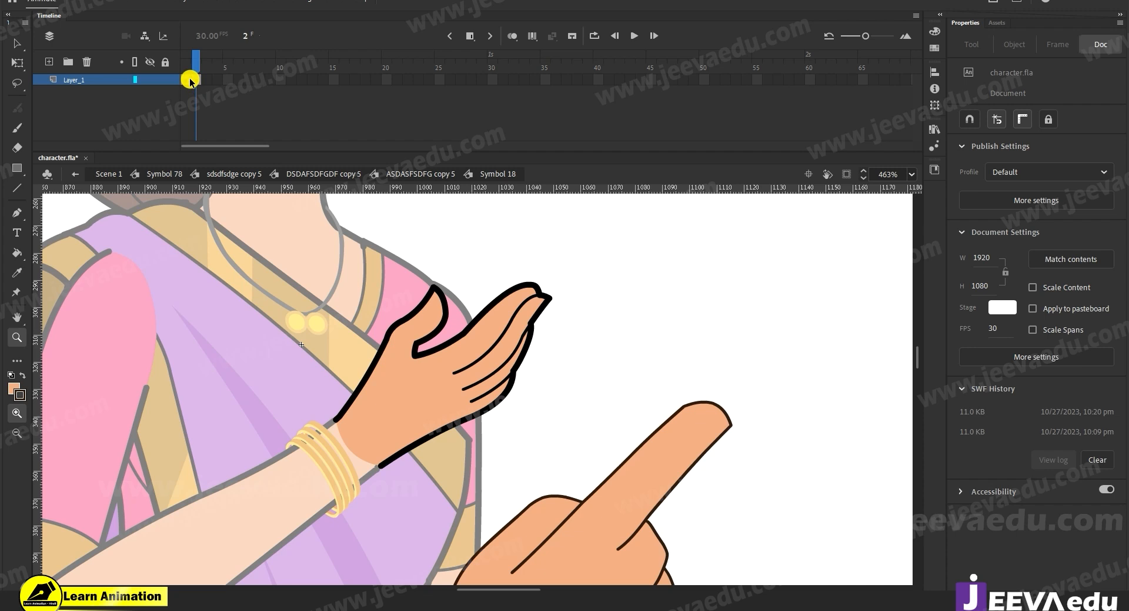
pyautogui.press('v')
pyautogui.click(477, 408)
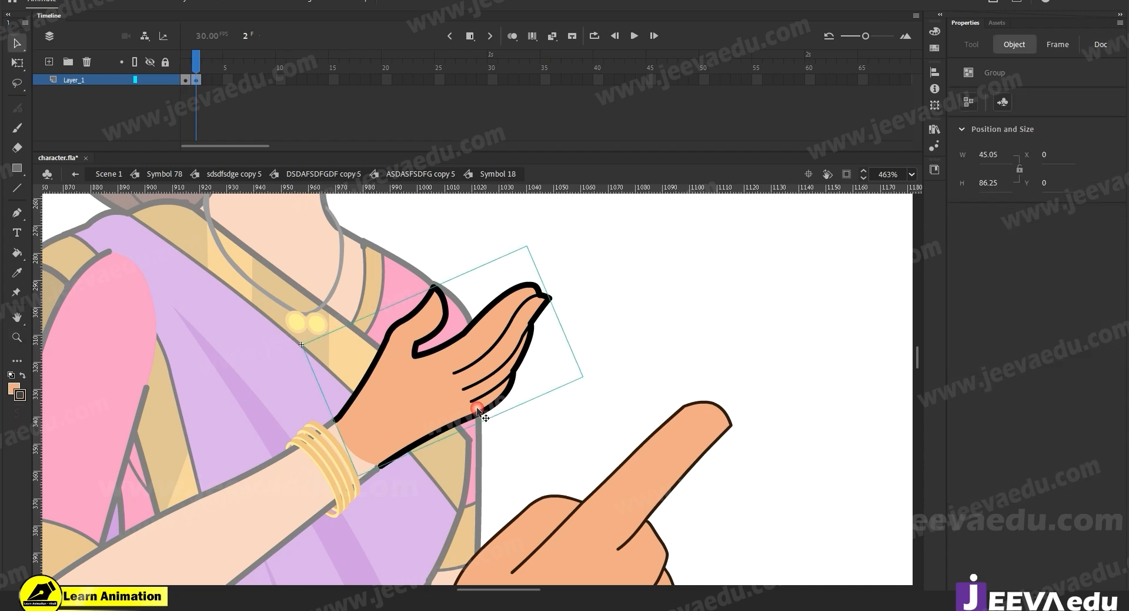
pyautogui.hotkey('ctrl', 'b')
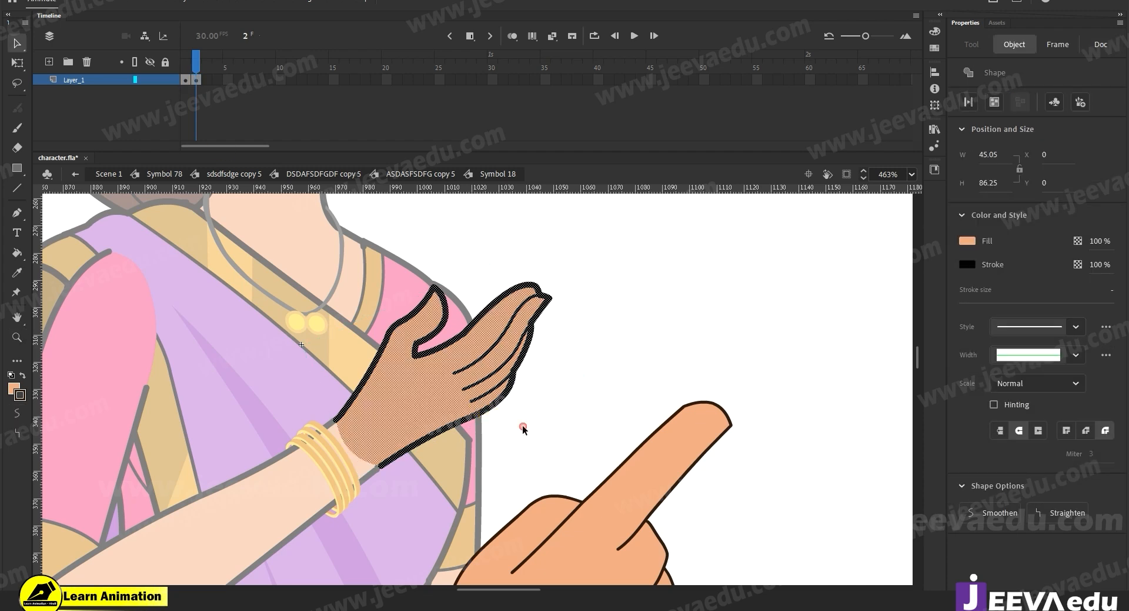
# Step: Select the open hand's lower outer outline and set the stroke colour to black
pyautogui.click(523, 428)
pyautogui.click(503, 394)
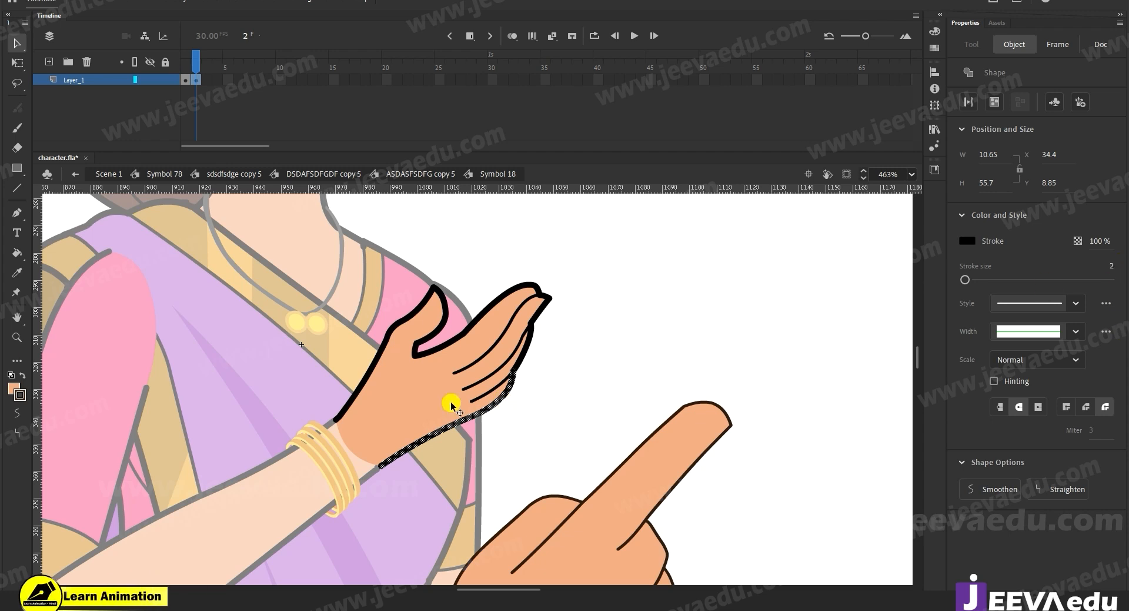
pyautogui.click(20, 395)
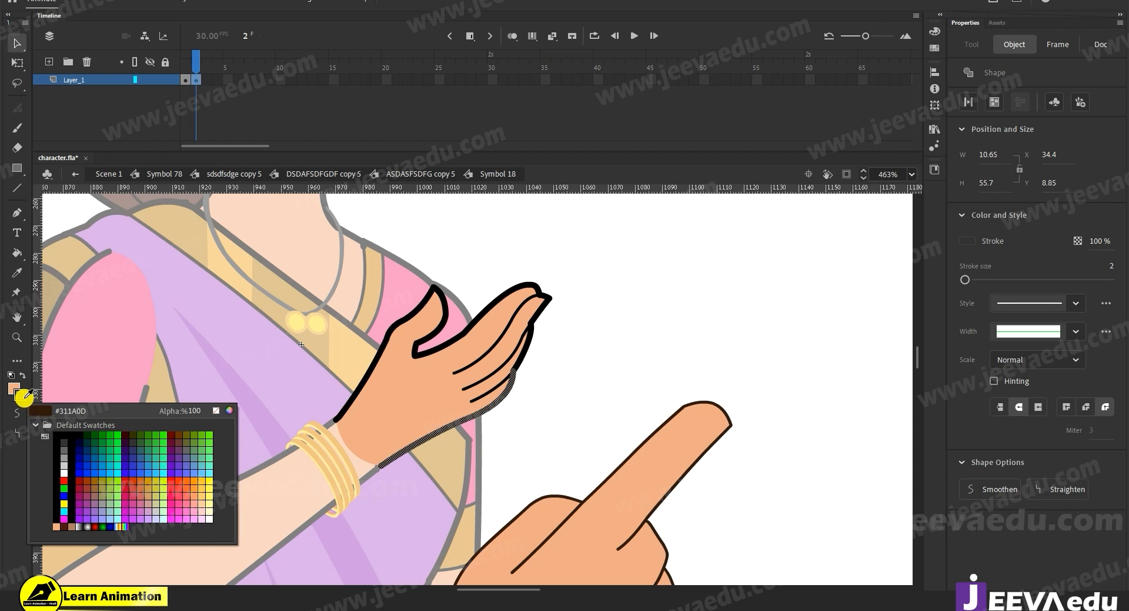
pyautogui.click(56, 437)
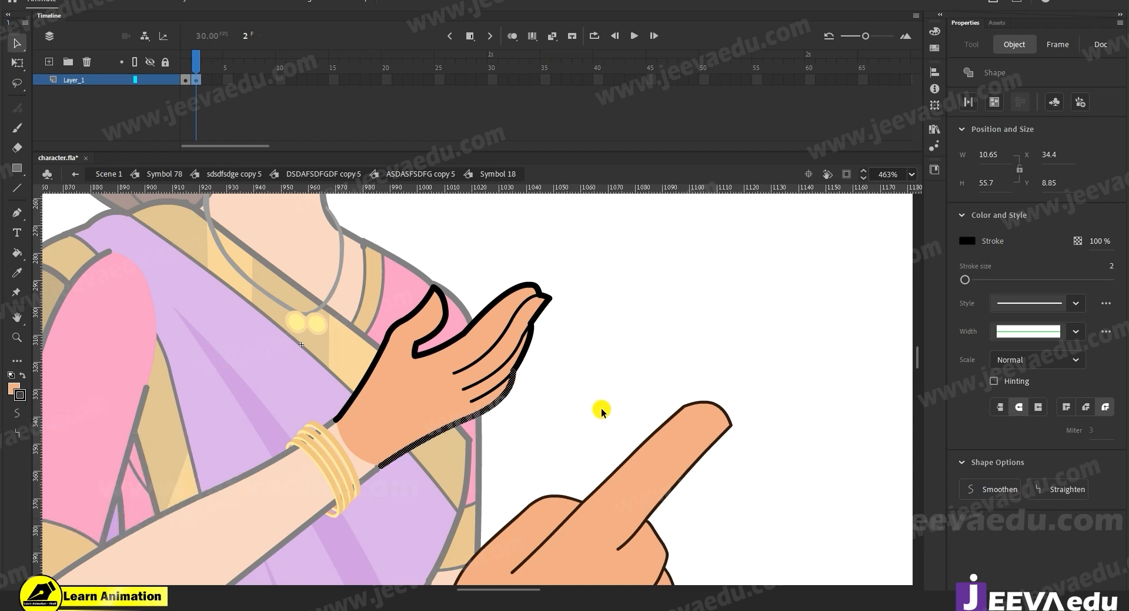
# Step: Recolour the pointing hand's whole outline and crease lines black to match the open hand
pyautogui.scroll(-3, 607, 424)
pyautogui.click(608, 348)
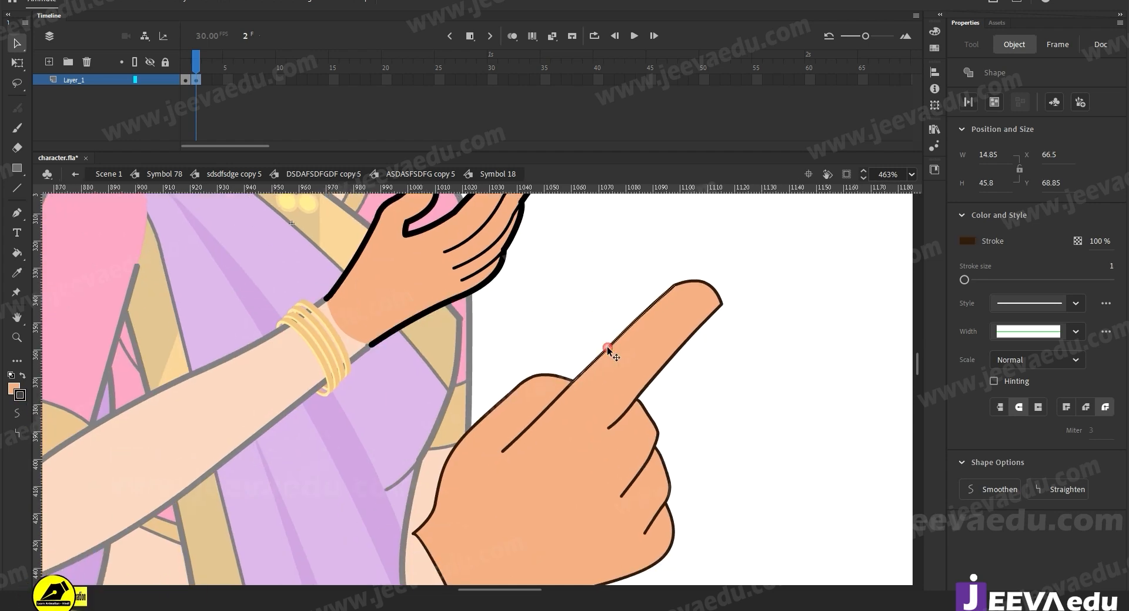
pyautogui.doubleClick(607, 349)
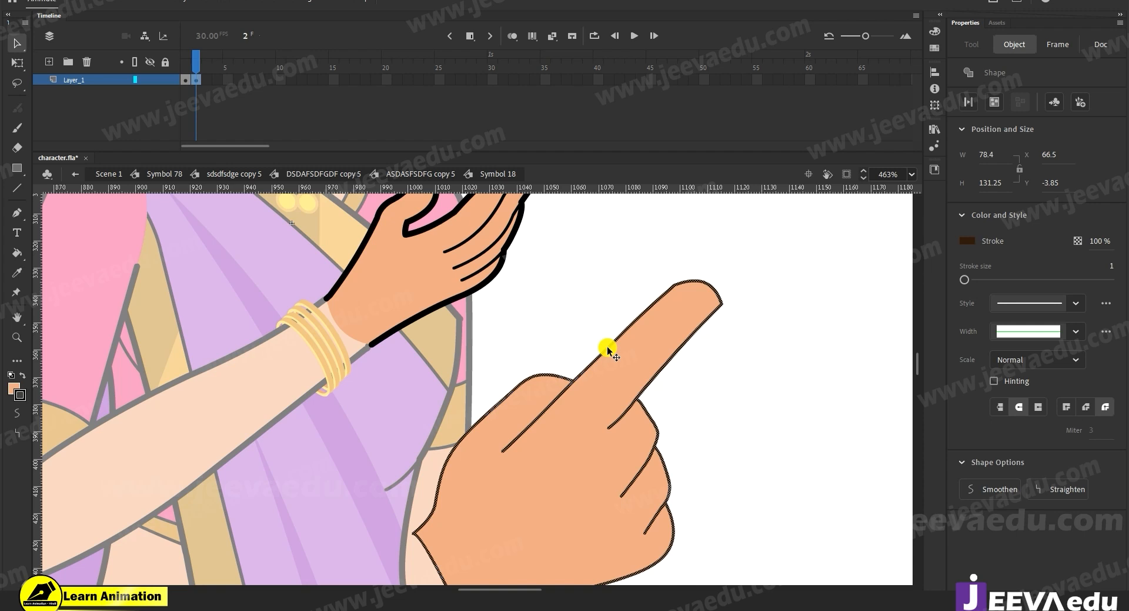
pyautogui.press('k')
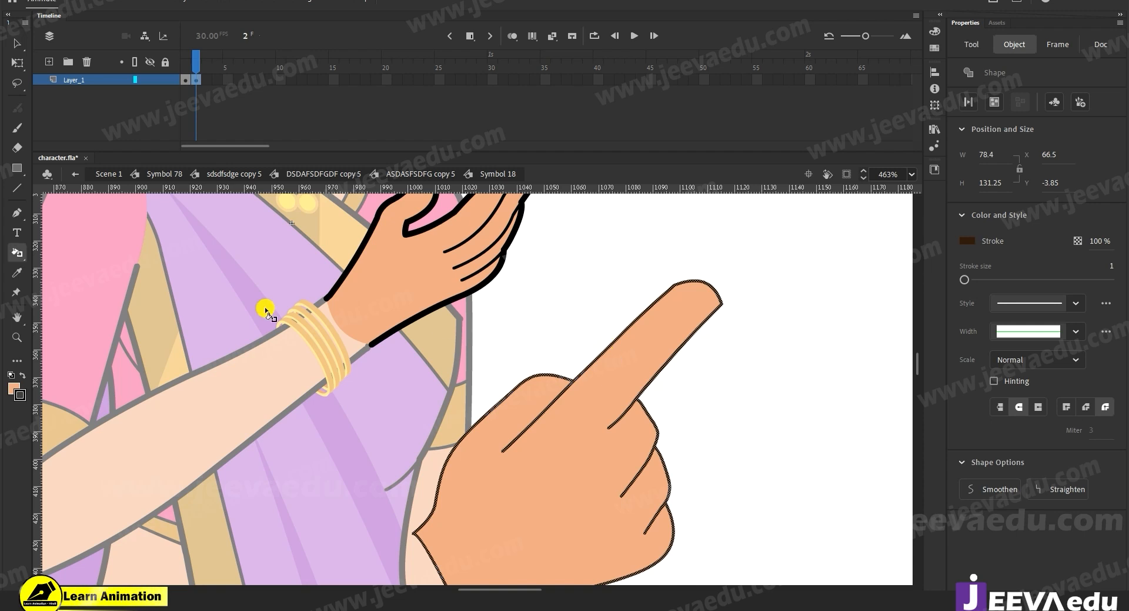
pyautogui.click(13, 254)
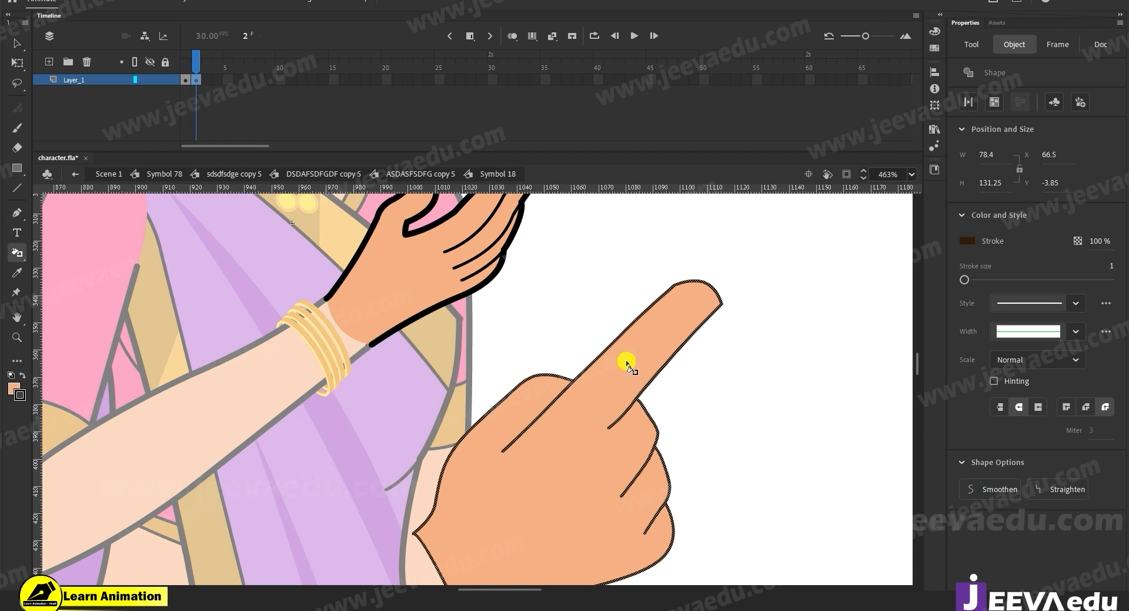
pyautogui.click(626, 330)
pyautogui.click(625, 324)
pyautogui.press('v')
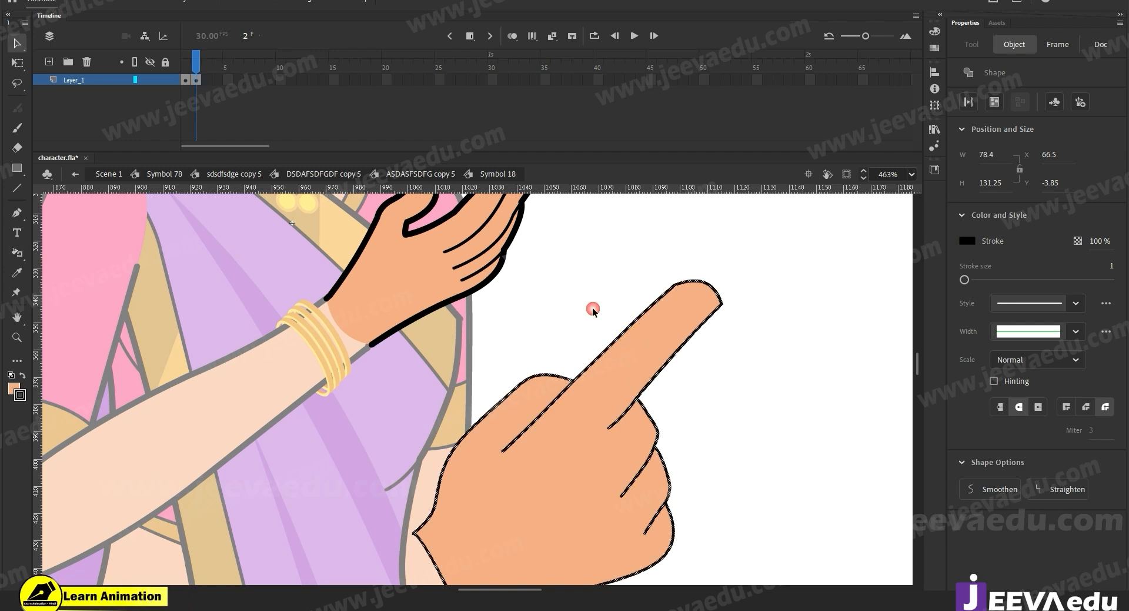
# Step: Set the stroke size of the pointing hand's outline and crease lines to 2
pyautogui.click(592, 307)
pyautogui.doubleClick(627, 331)
pyautogui.click(1111, 268)
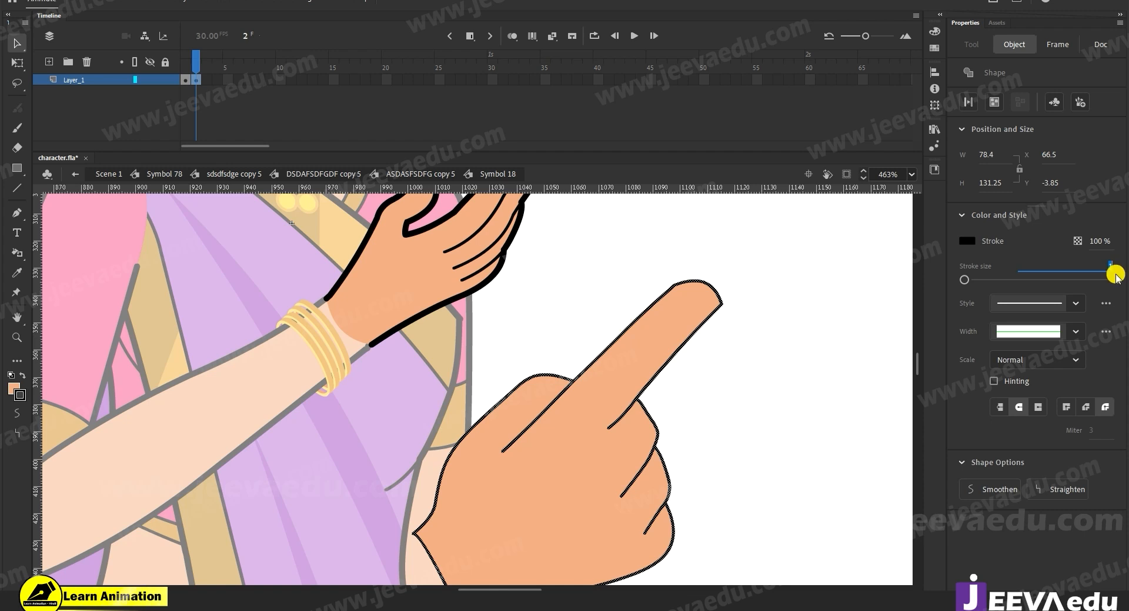
pyautogui.moveTo(1116, 275); pyautogui.dragTo(1113, 272)
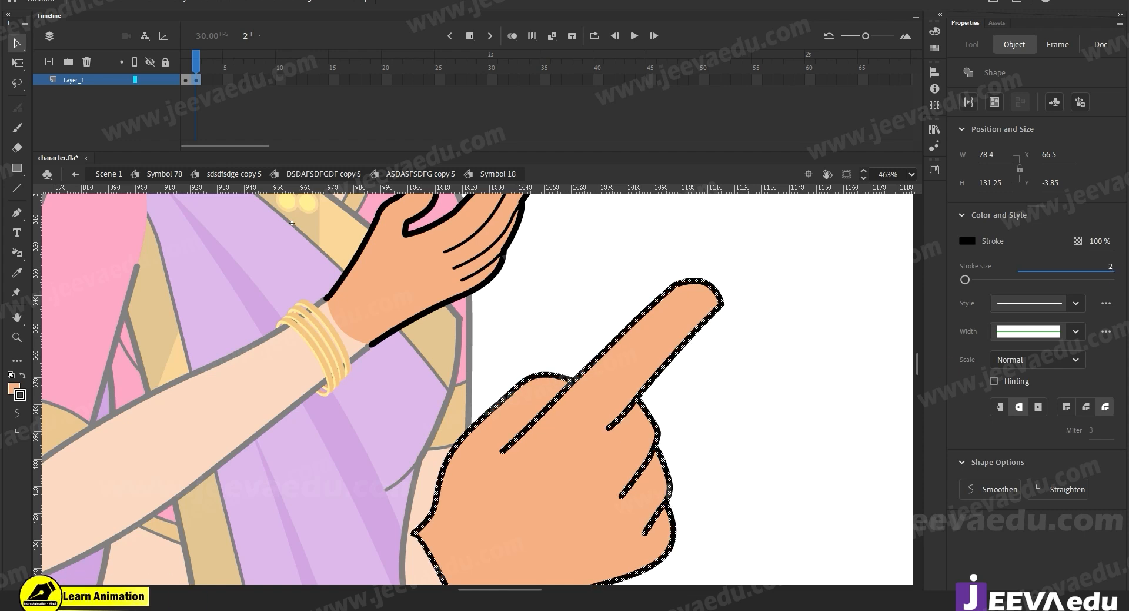
pyautogui.click(753, 418)
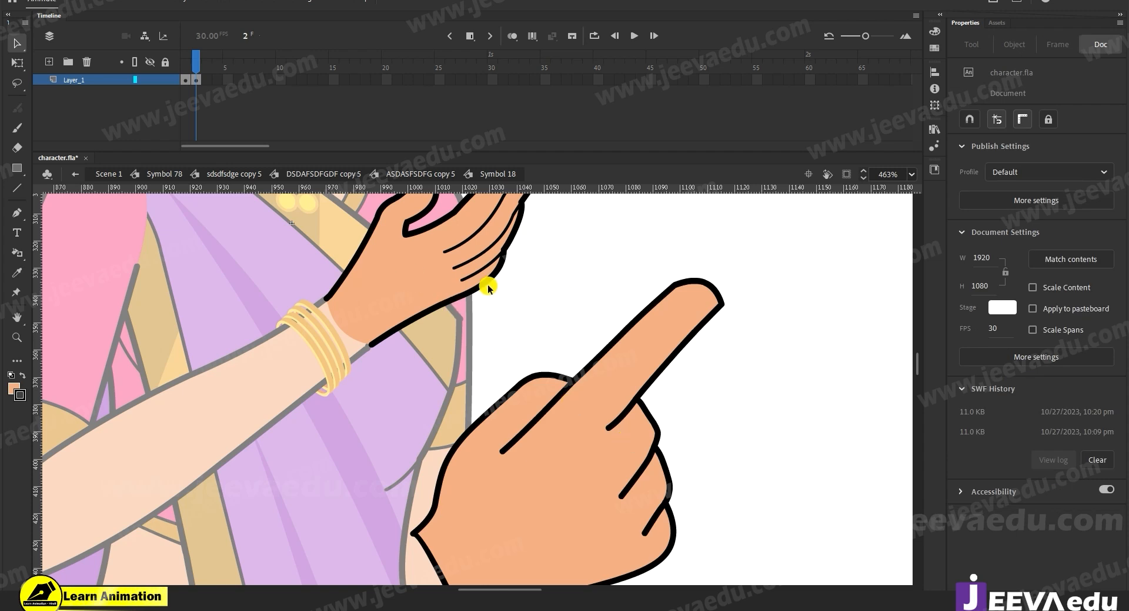
# Step: Try a stroke size of 1 on the three short knuckle lines of the pointing hand
pyautogui.click(622, 419)
pyautogui.keyDown('shift'); pyautogui.click(652, 517); pyautogui.keyUp('shift')
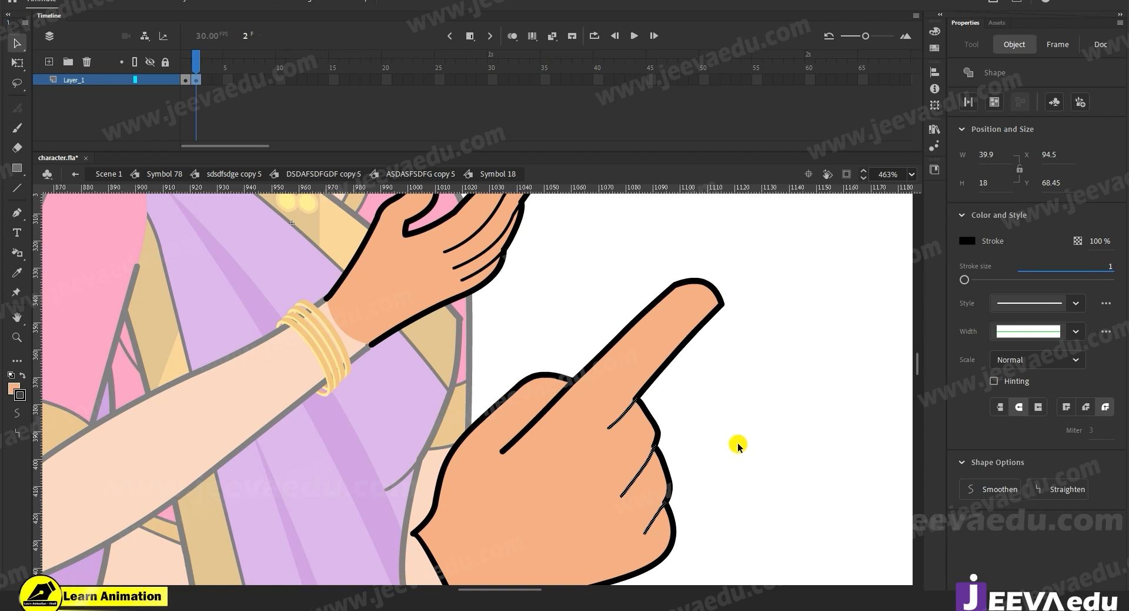
pyautogui.click(733, 475)
pyautogui.hotkey('ctrl', 'z')
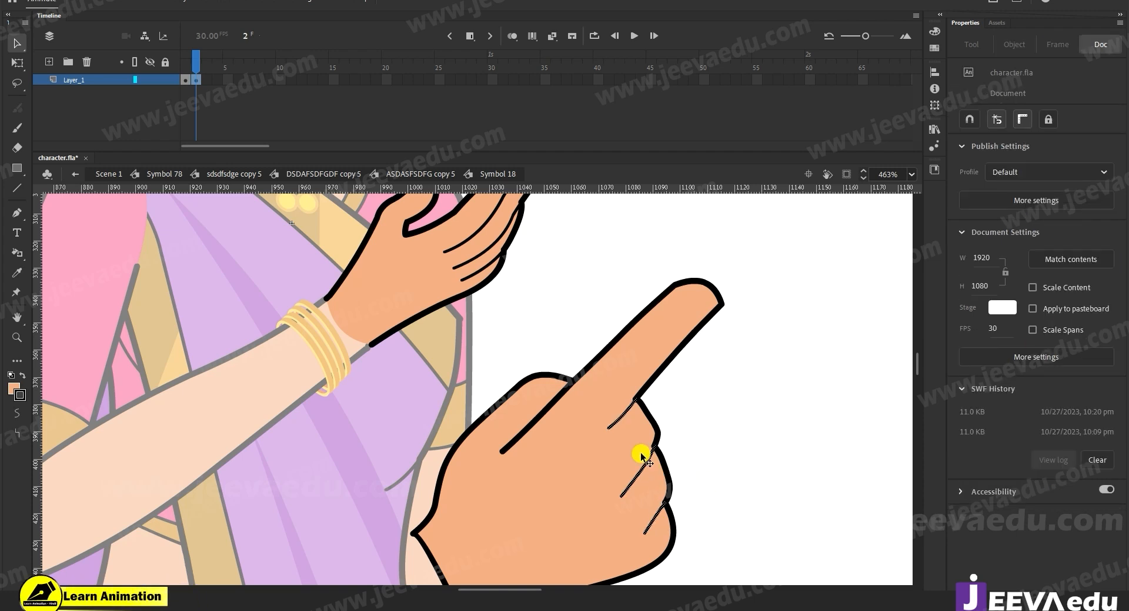
pyautogui.click(688, 481)
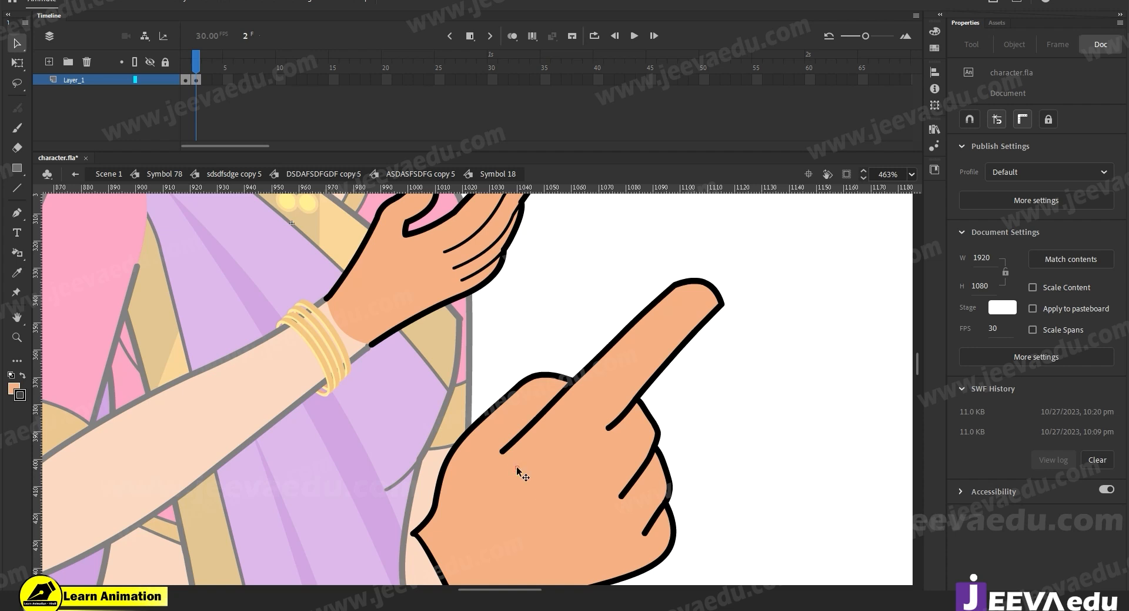
# Step: Try a Classic Brush stroke in the empty area beside the pointing hand
pyautogui.press('z')
pyautogui.keyDown('alt'); pyautogui.click(480, 441); pyautogui.keyUp('alt')
pyautogui.moveTo(513, 413); pyautogui.dragTo(547, 454)
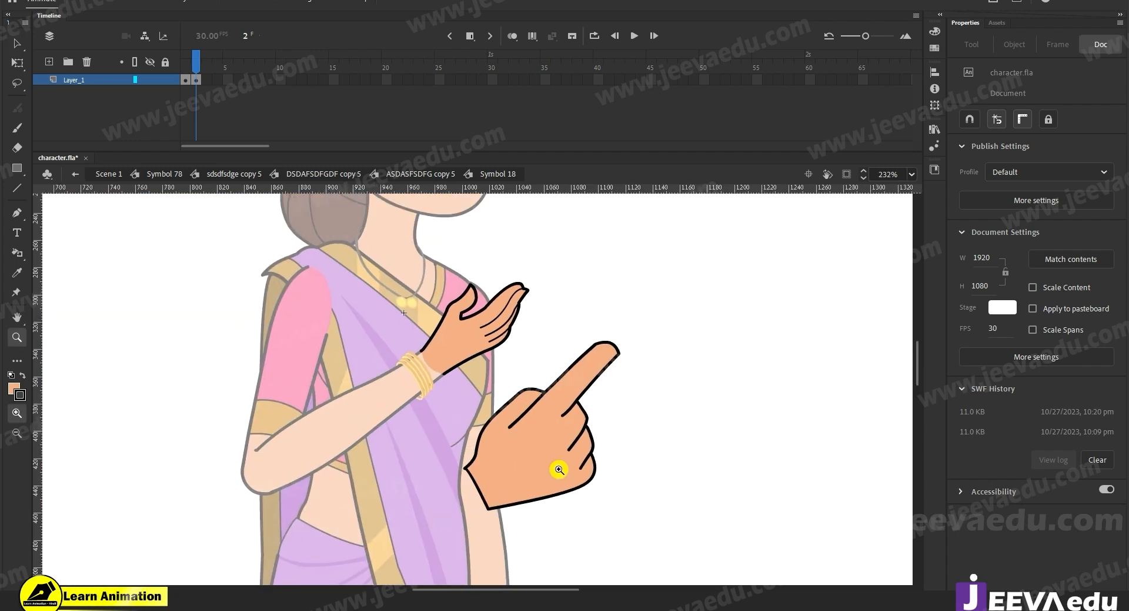
pyautogui.press('v')
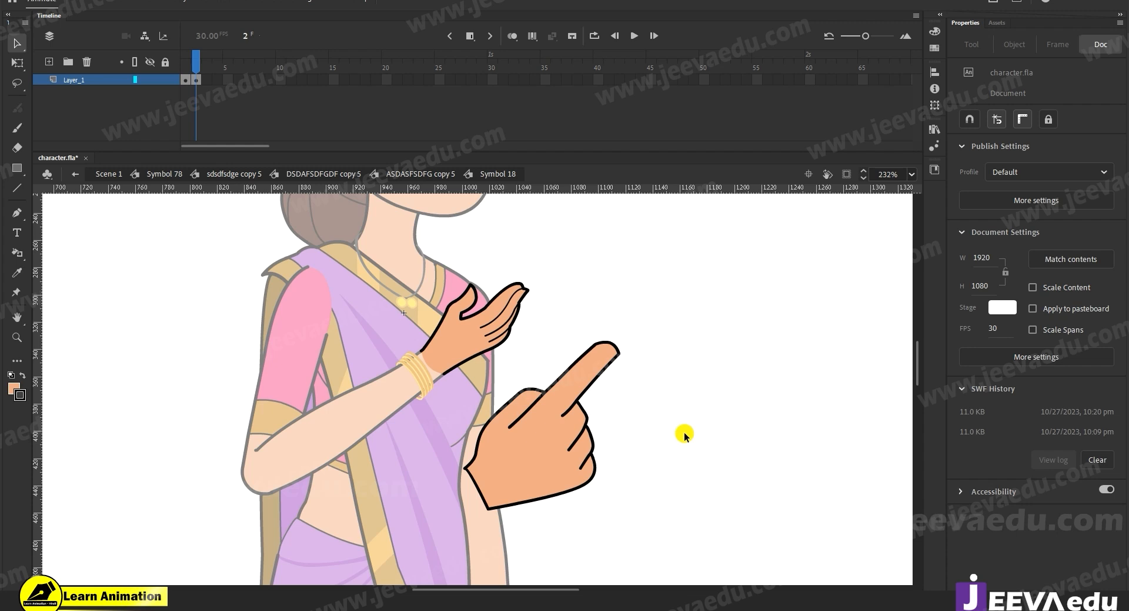
pyautogui.press('b')
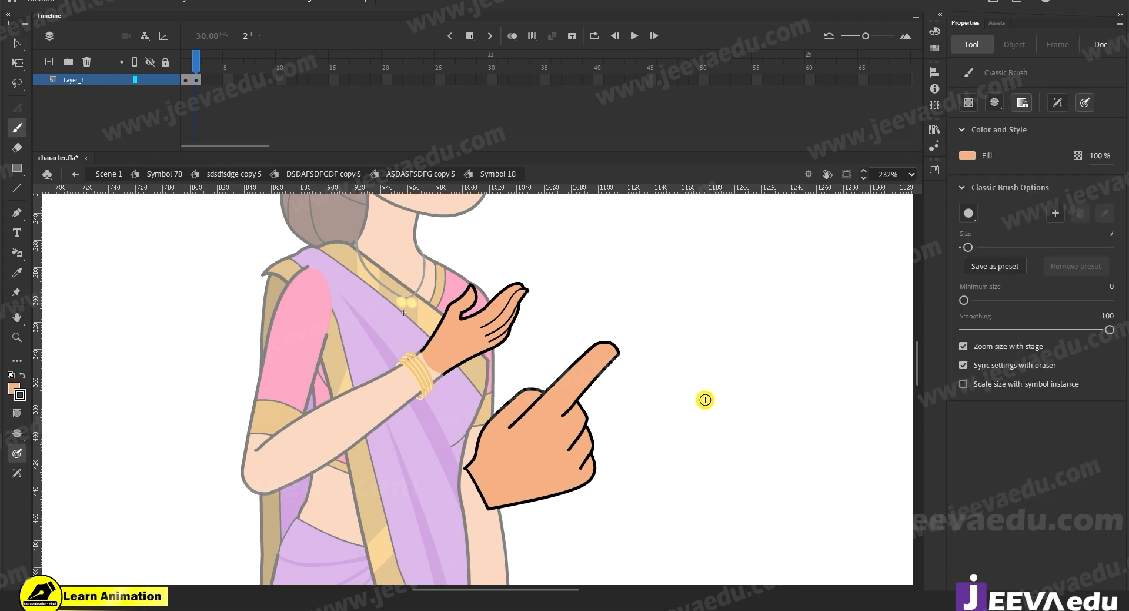
pyautogui.moveTo(678, 403); pyautogui.dragTo(741, 329)
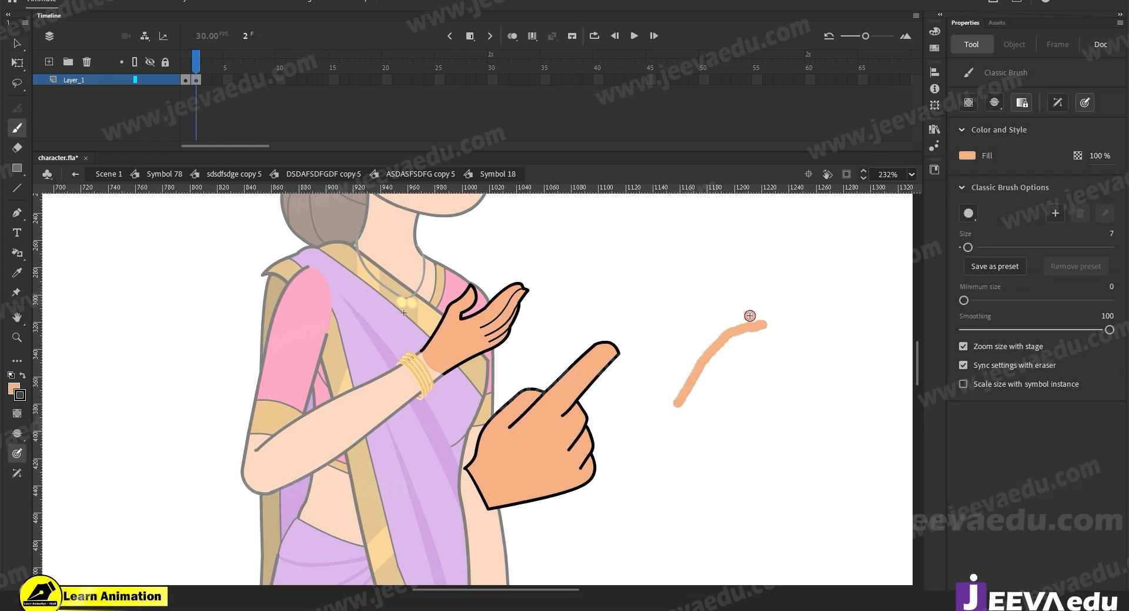
pyautogui.hotkey('ctrl', 'z')
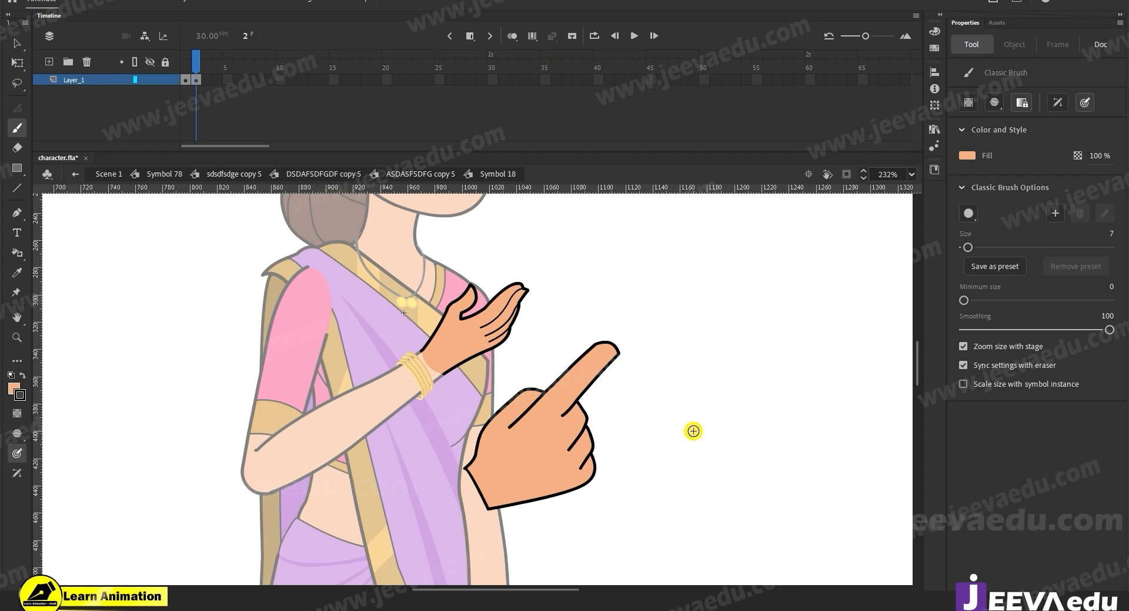
# Step: Sketch a second pointing hand beside the first with the Paint Brush, outlining the extended finger, three curled fingers and wrist edge
pyautogui.press('y')
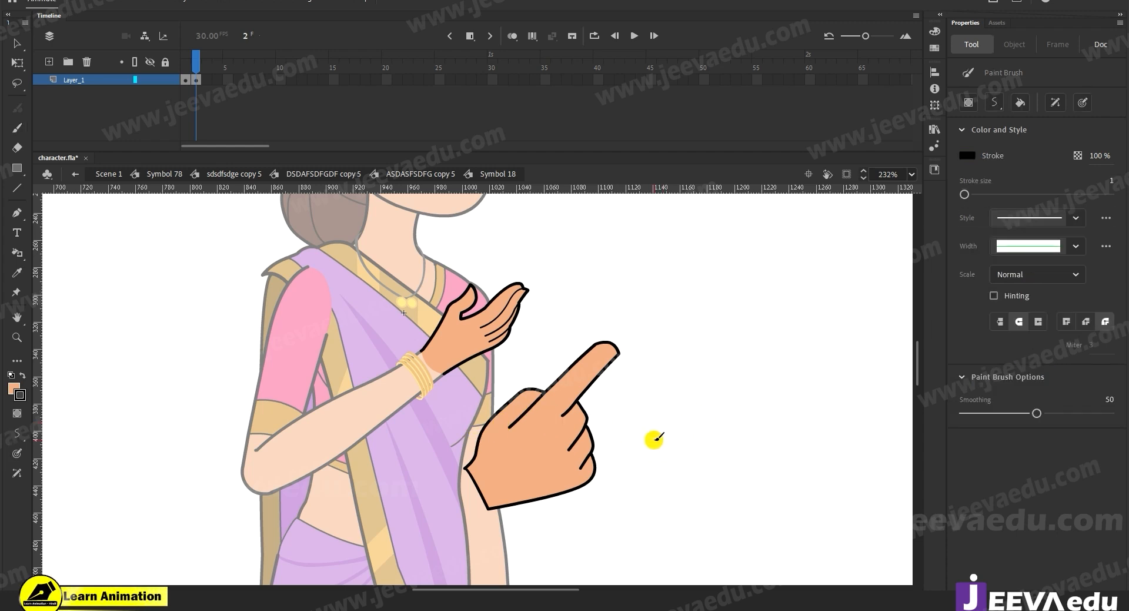
pyautogui.moveTo(815, 295); pyautogui.dragTo(809, 298)
pyautogui.hotkey('ctrl', 'z')
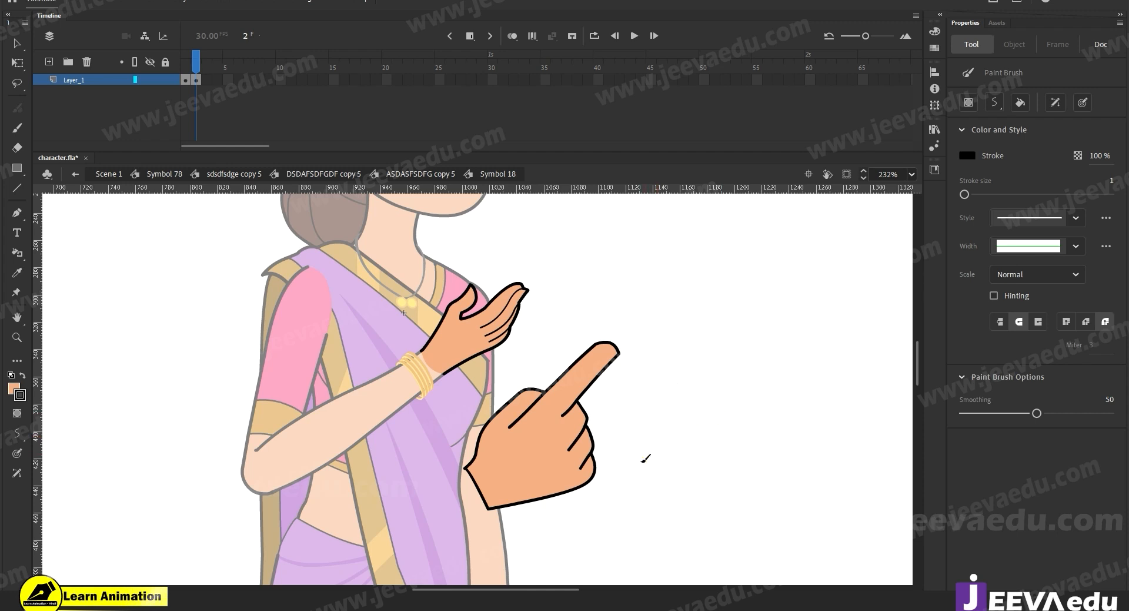
pyautogui.moveTo(712, 363)
pyautogui.mouseDown()
pyautogui.moveTo(769, 317)
pyautogui.moveTo(828, 292)
pyautogui.moveTo(818, 326)
pyautogui.moveTo(746, 382)
pyautogui.mouseUp()
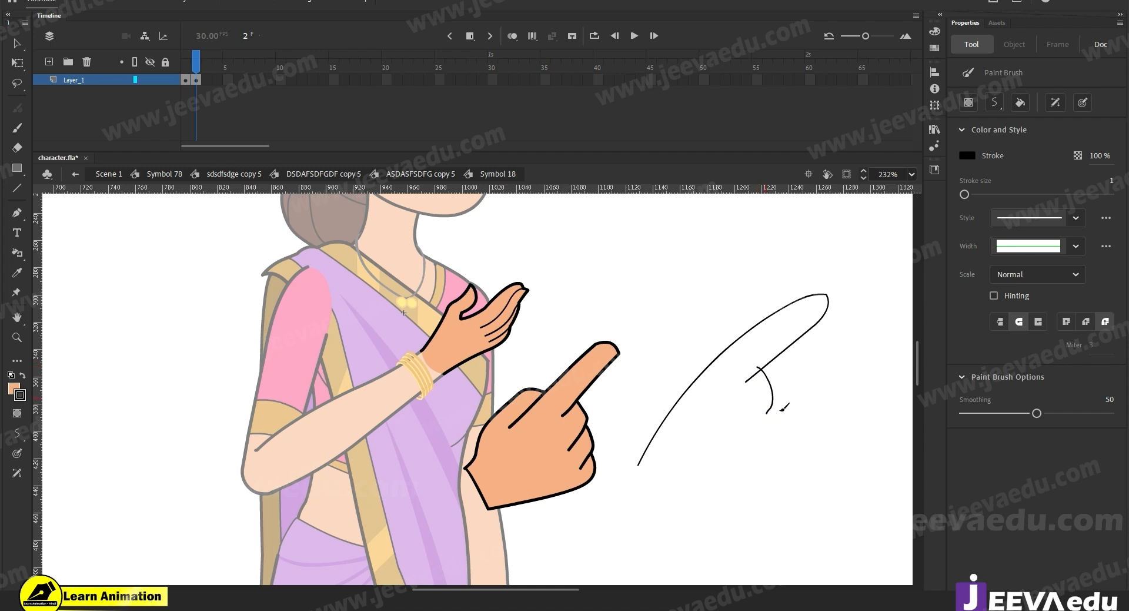
pyautogui.moveTo(771, 453); pyautogui.dragTo(777, 436)
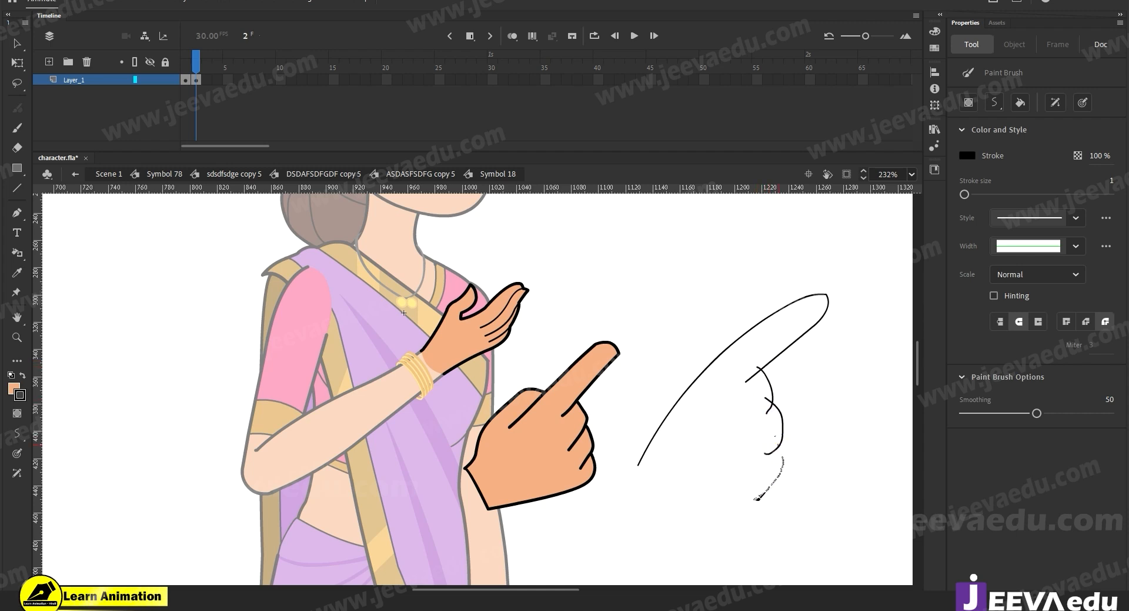
pyautogui.moveTo(727, 512); pyautogui.dragTo(686, 493)
pyautogui.click(712, 515)
# Step: Delete the overshooting stroke end at the sketched wrist and reshape the wrist edge to close the hand outline
pyautogui.press('v')
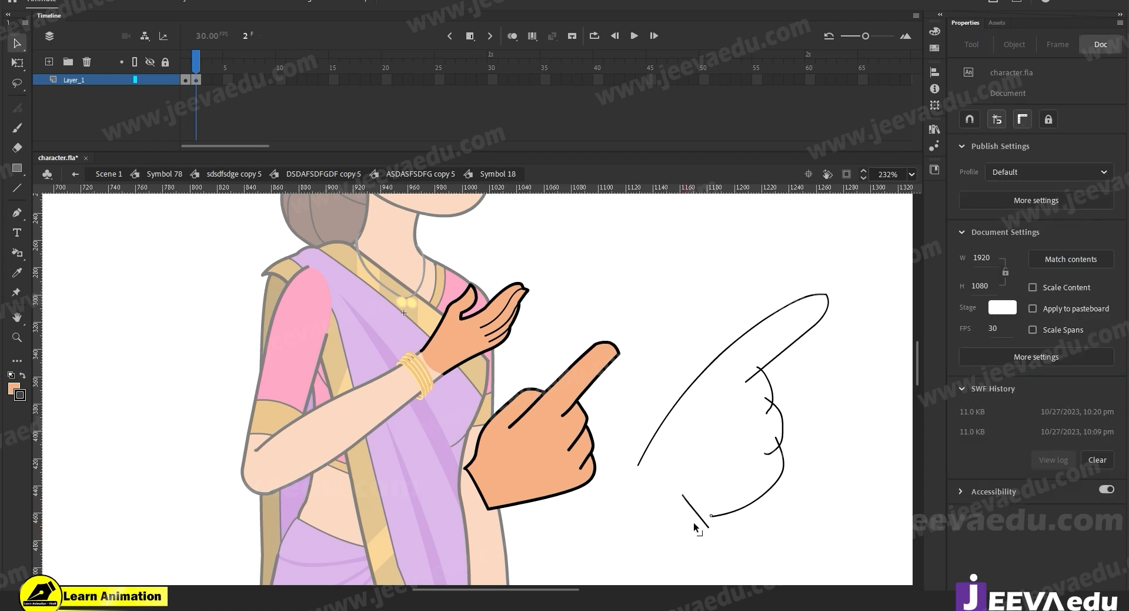
pyautogui.click(704, 525)
pyautogui.press('Delete')
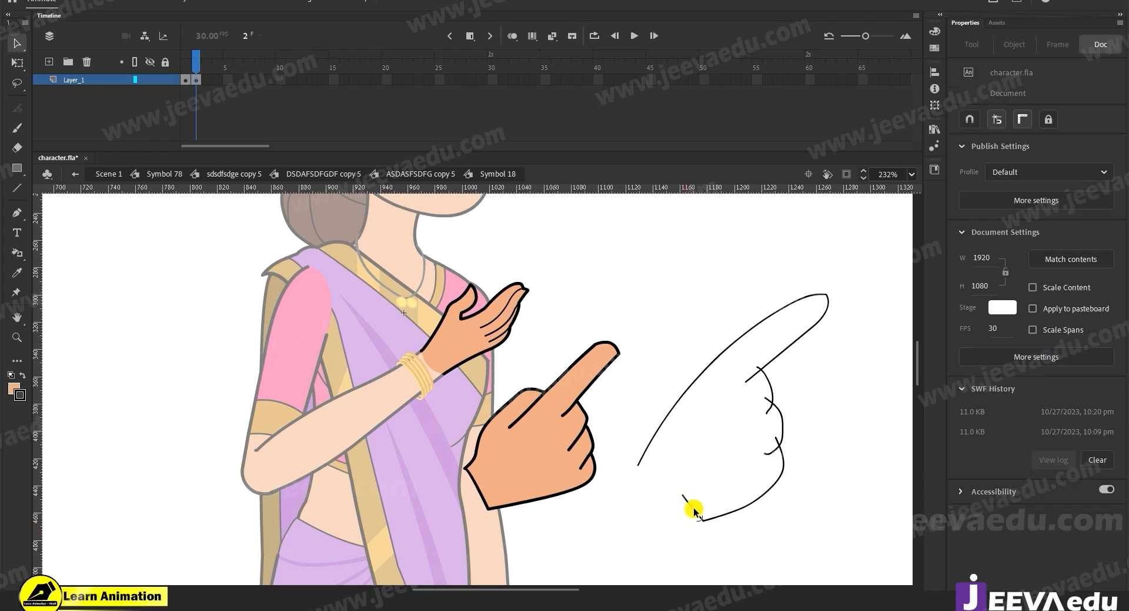
pyautogui.moveTo(684, 495)
pyautogui.mouseDown()
pyautogui.moveTo(638, 456)
pyautogui.moveTo(635, 486)
pyautogui.moveTo(680, 509)
pyautogui.moveTo(667, 527)
pyautogui.mouseUp()
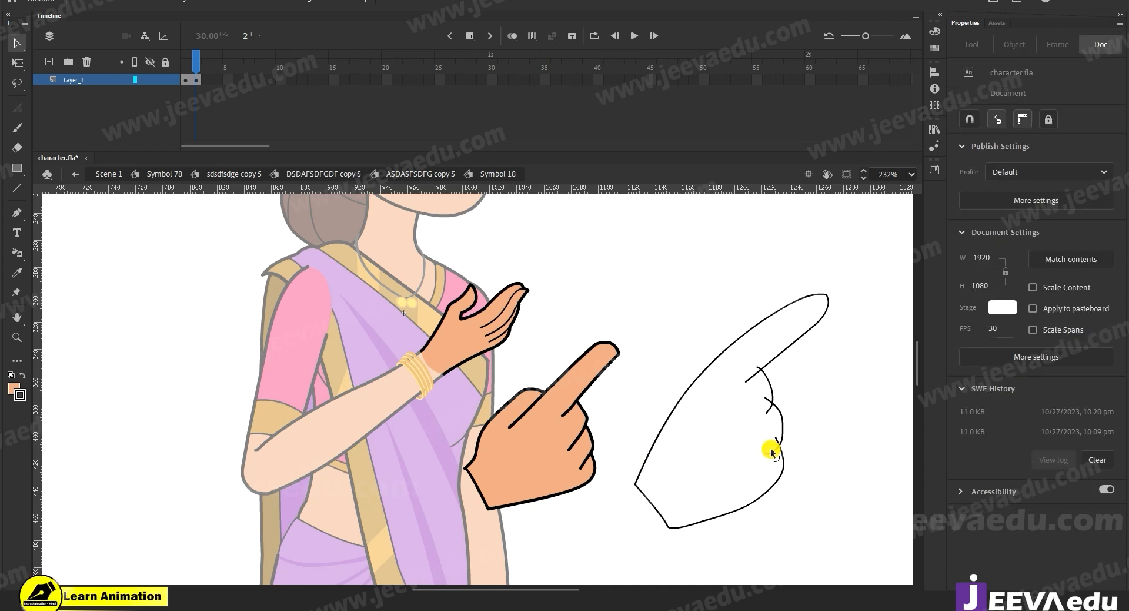
pyautogui.moveTo(763, 456)
pyautogui.mouseDown()
pyautogui.moveTo(753, 457)
pyautogui.moveTo(766, 453)
pyautogui.mouseUp()
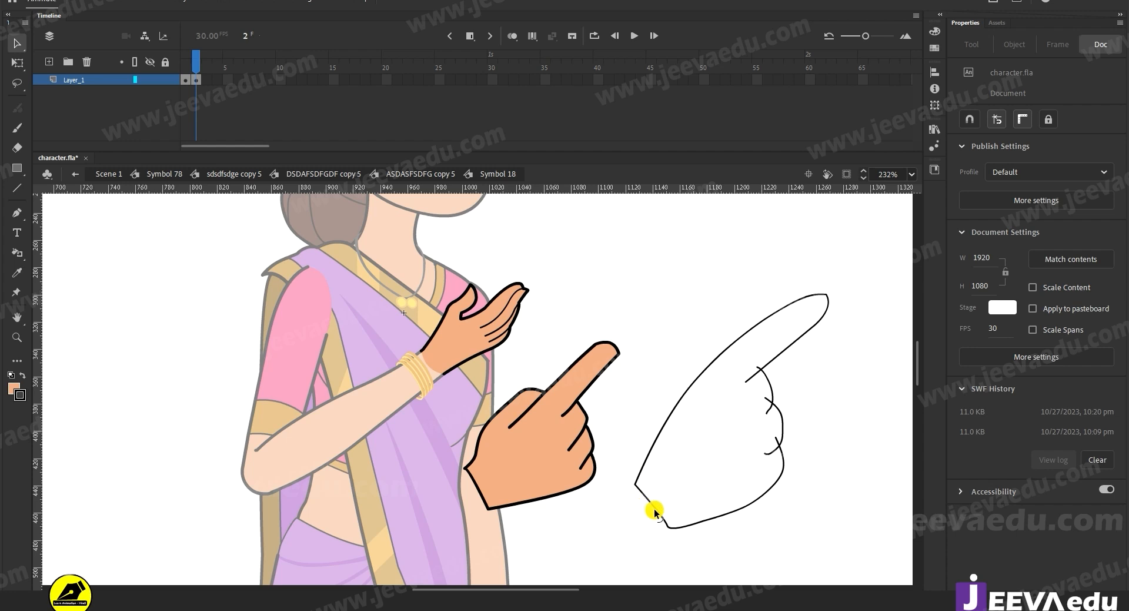
pyautogui.moveTo(651, 515); pyautogui.dragTo(674, 521)
pyautogui.moveTo(790, 450)
pyautogui.mouseDown()
pyautogui.moveTo(769, 449)
pyautogui.moveTo(789, 462)
pyautogui.moveTo(760, 449)
pyautogui.mouseUp()
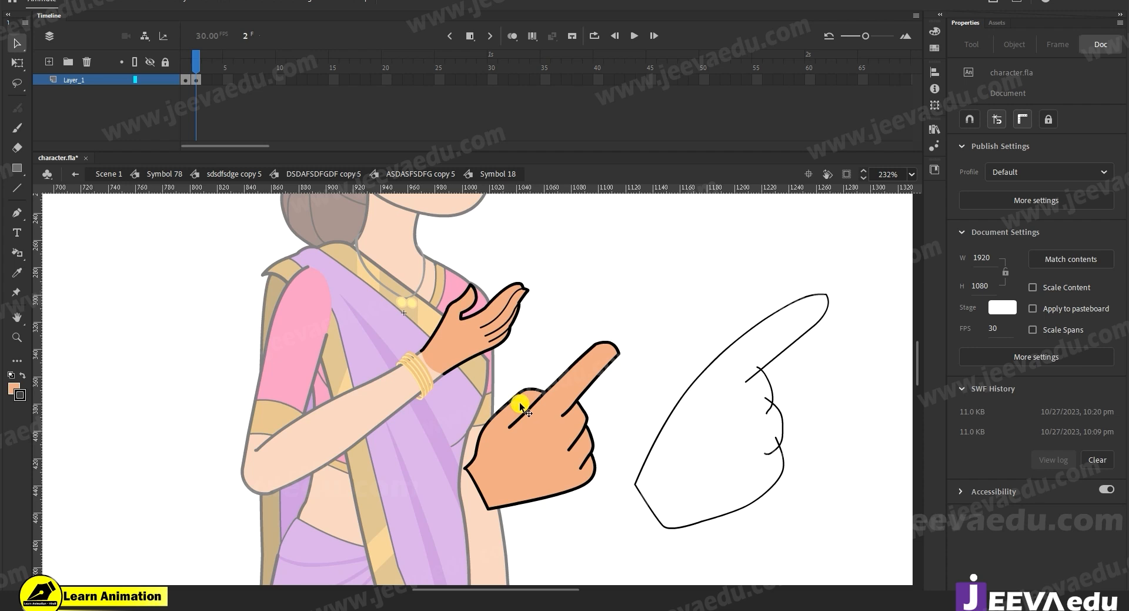
# Step: Remove the overlapping stroke ends at the sketched knuckles and reshape the creases into three longer curved lines running into the palm
pyautogui.click(758, 369)
pyautogui.moveTo(759, 370)
pyautogui.mouseDown()
pyautogui.moveTo(756, 400)
pyautogui.moveTo(767, 371)
pyautogui.moveTo(767, 404)
pyautogui.mouseUp()
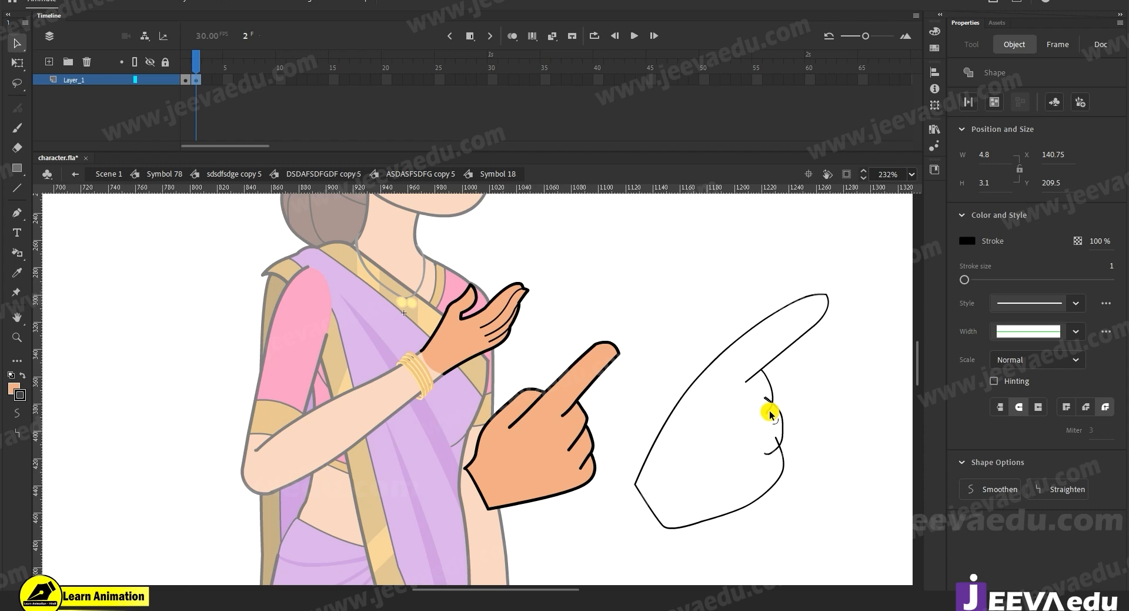
pyautogui.click(800, 385)
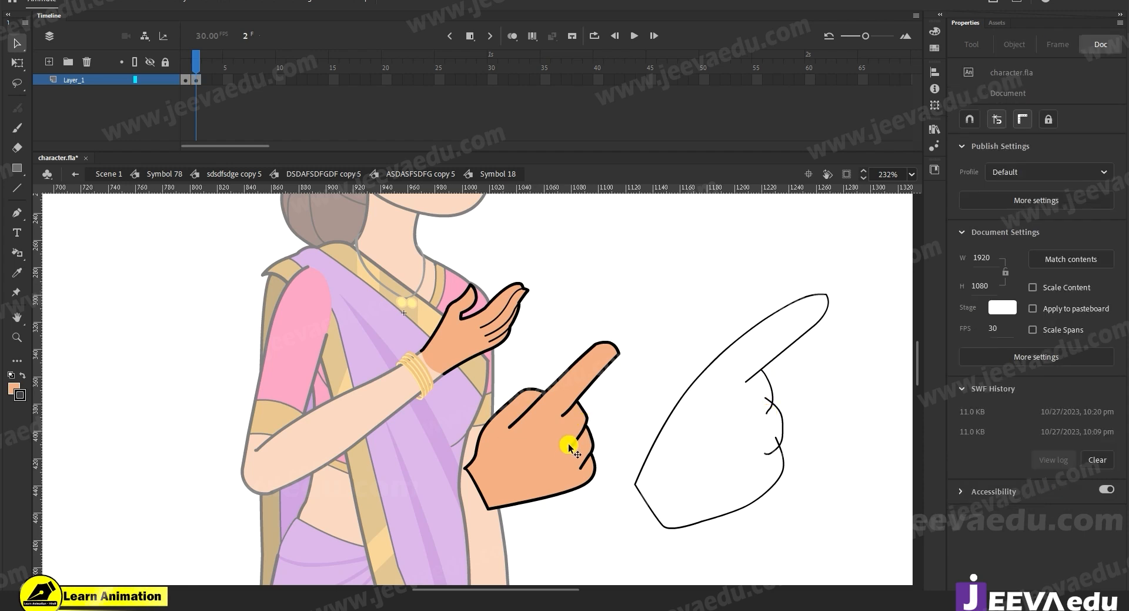
pyautogui.click(770, 410)
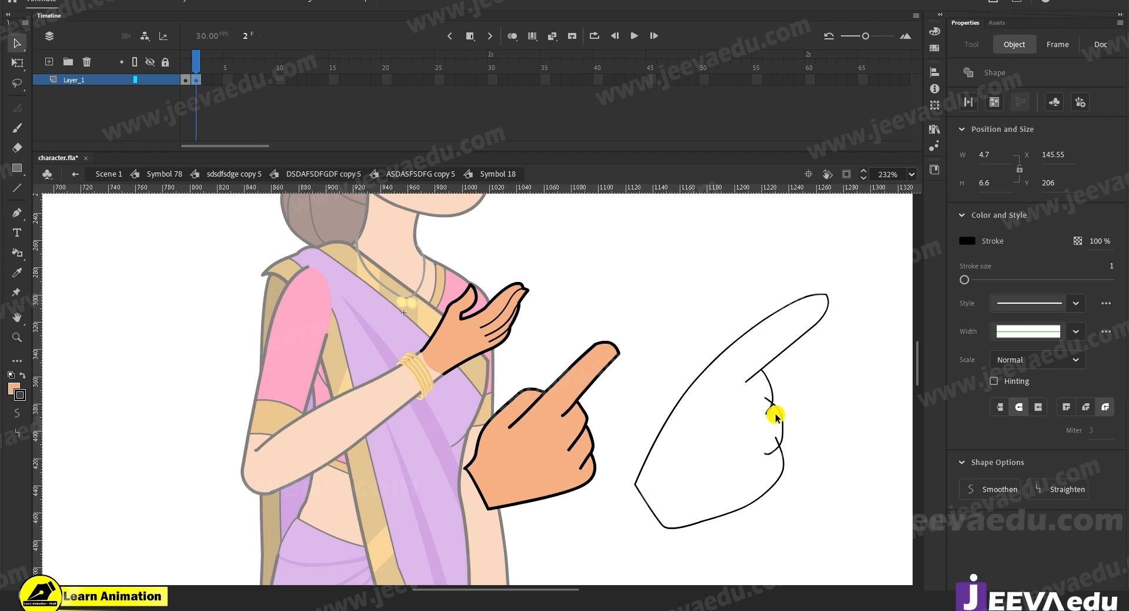
pyautogui.click(759, 404)
pyautogui.moveTo(758, 404)
pyautogui.mouseDown()
pyautogui.moveTo(737, 404)
pyautogui.moveTo(738, 388)
pyautogui.mouseUp()
pyautogui.click(747, 381)
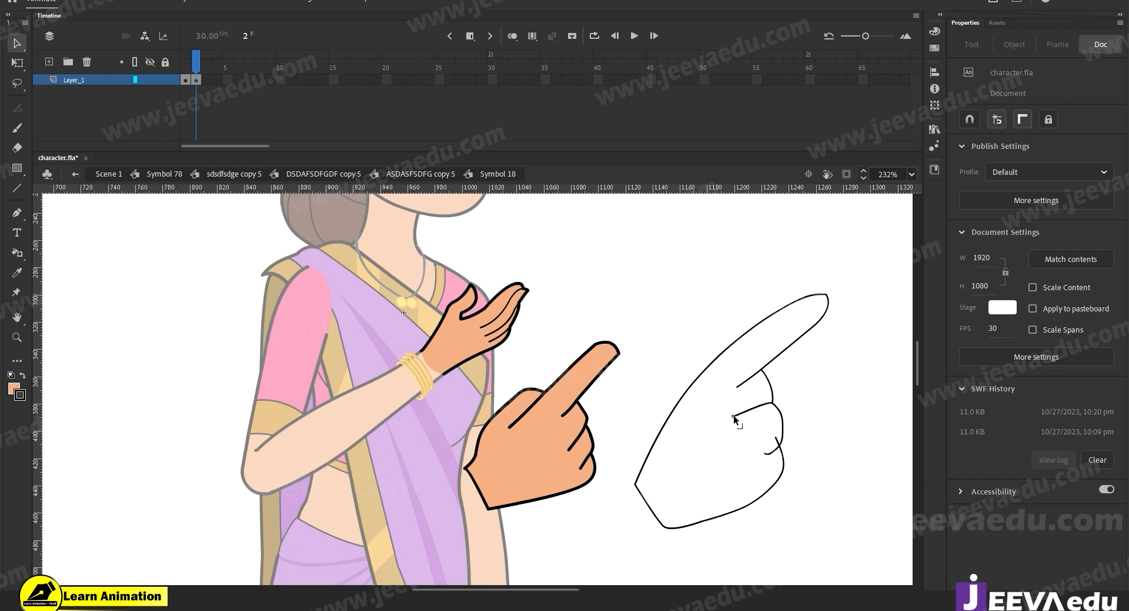
pyautogui.moveTo(739, 387)
pyautogui.mouseDown()
pyautogui.moveTo(747, 383)
pyautogui.moveTo(725, 385)
pyautogui.mouseUp()
pyautogui.click(722, 382)
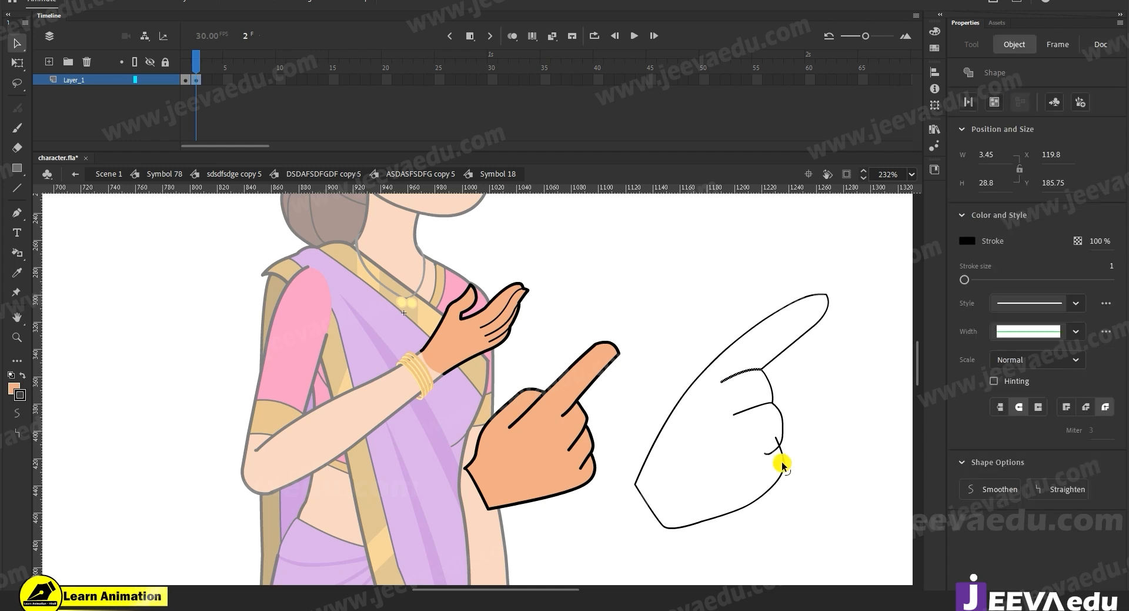
pyautogui.click(774, 446)
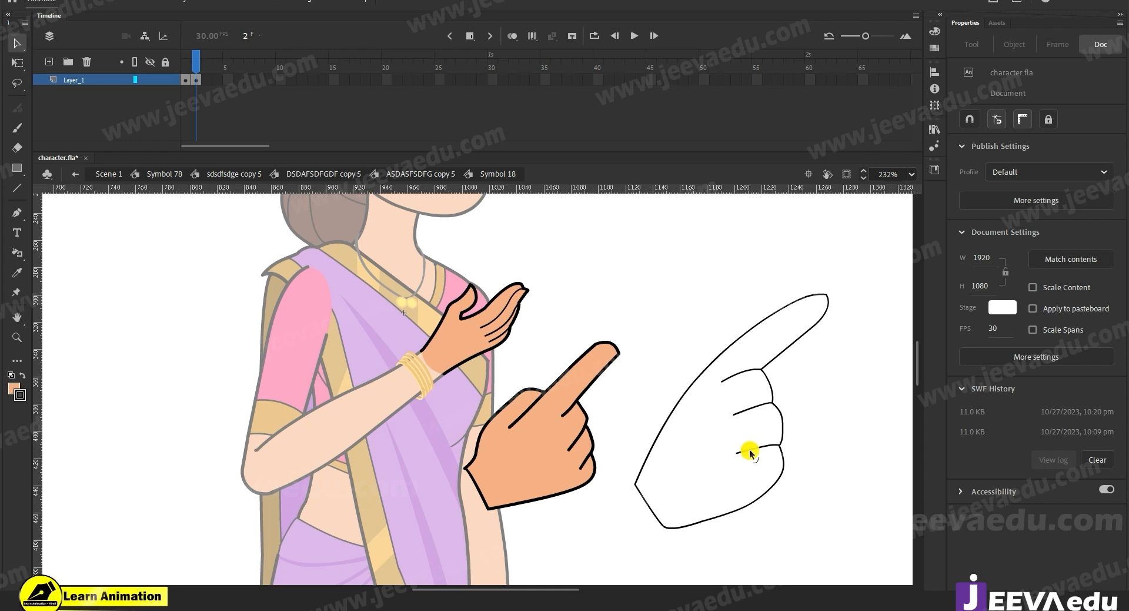
# Step: Reshape the sketched hand's lower outline, pulling in a notch below the lowest curled finger and sharpening the wrist corner
pyautogui.hscroll(3, 750, 452)
pyautogui.scroll(-1, 750, 452)
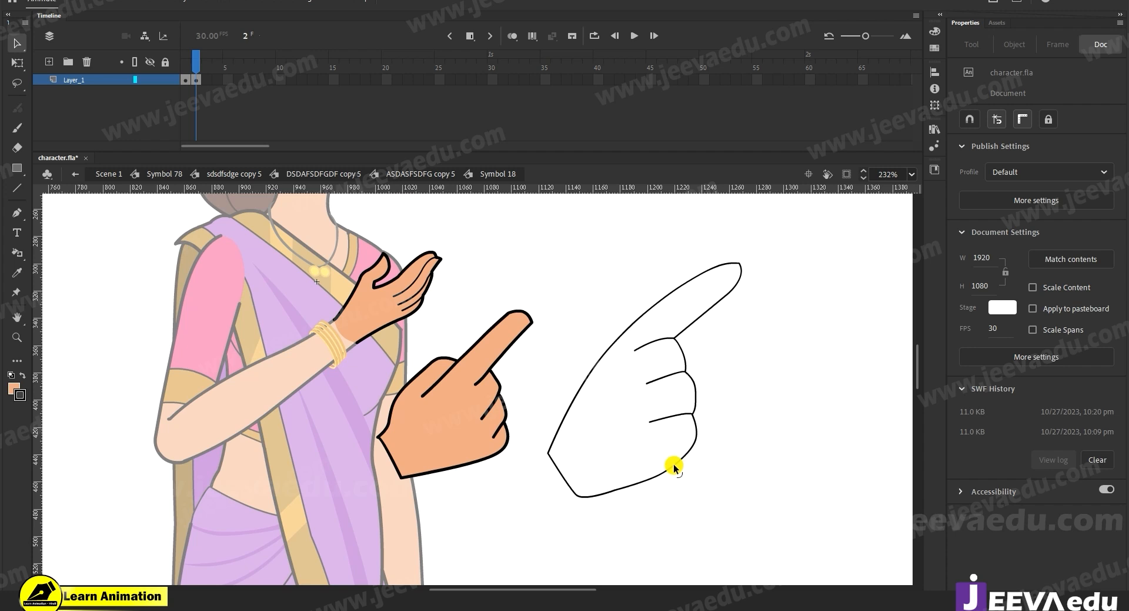
pyautogui.moveTo(662, 474); pyautogui.dragTo(654, 459)
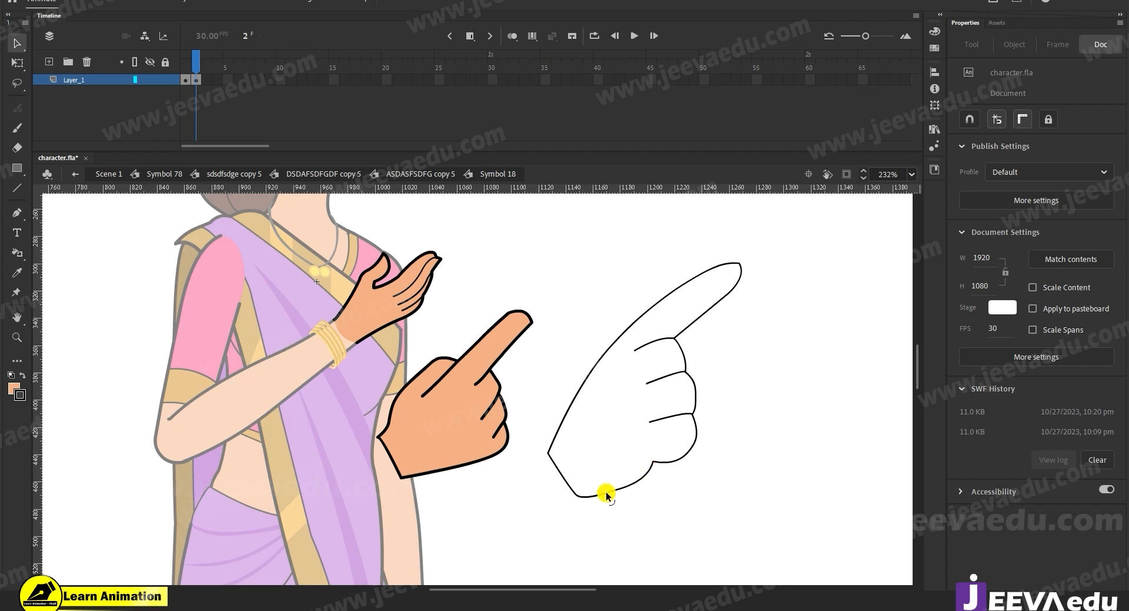
pyautogui.moveTo(576, 503); pyautogui.dragTo(570, 507)
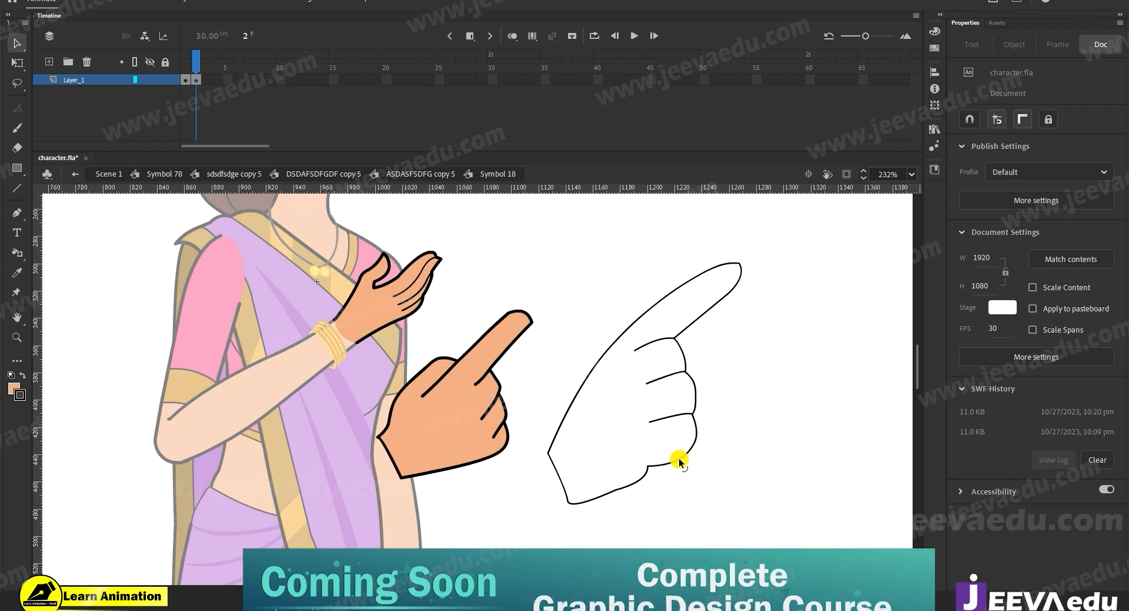
# Step: Draw a short crease line across the lowest curled finger and smooth the palm edge running down to the wrist
pyautogui.click(660, 463)
pyautogui.press('n')
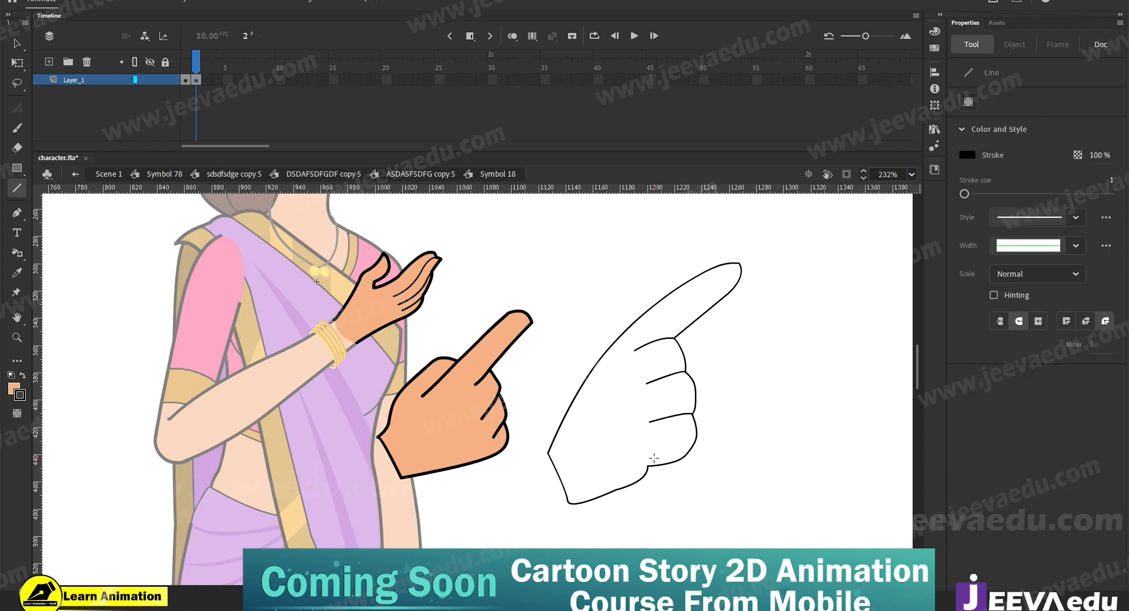
pyautogui.moveTo(684, 443); pyautogui.dragTo(684, 444)
pyautogui.press('v')
pyautogui.click(656, 471)
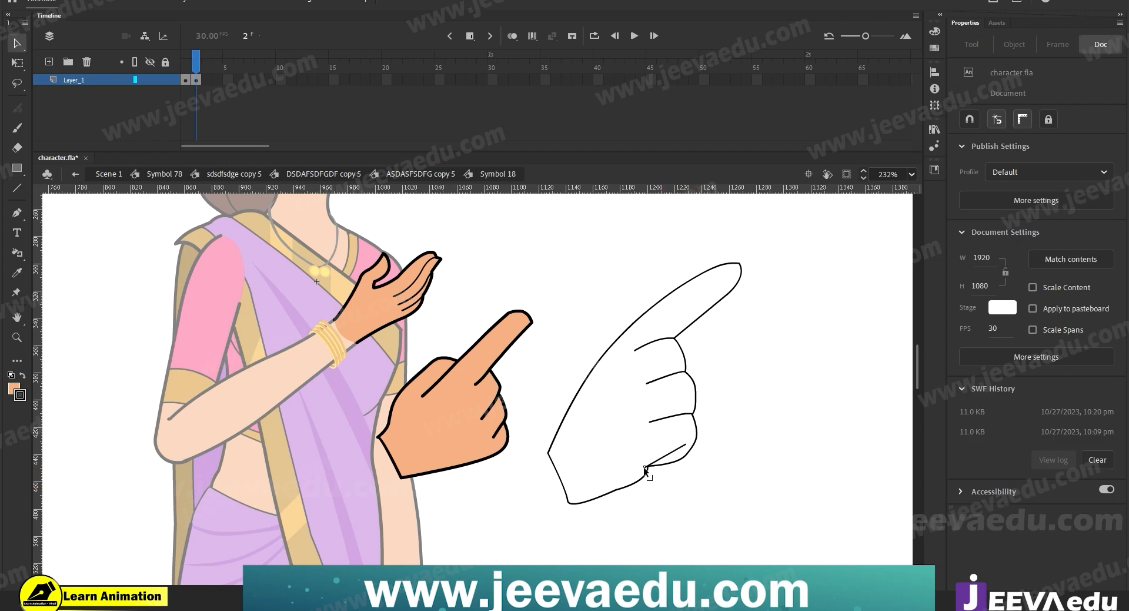
pyautogui.moveTo(645, 468); pyautogui.dragTo(642, 481)
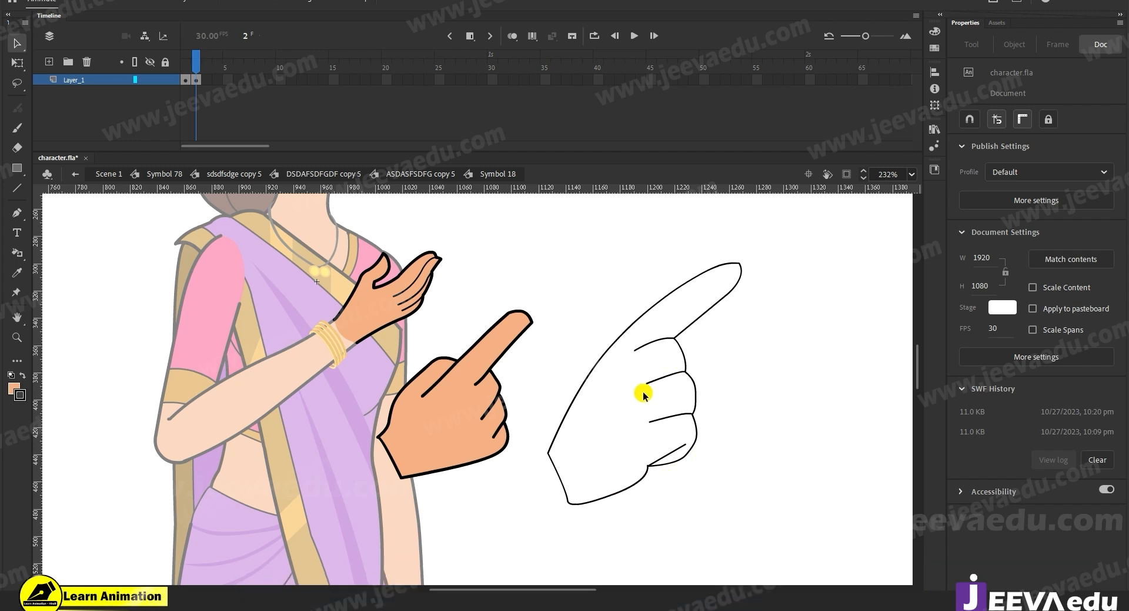
pyautogui.moveTo(633, 486); pyautogui.dragTo(628, 486)
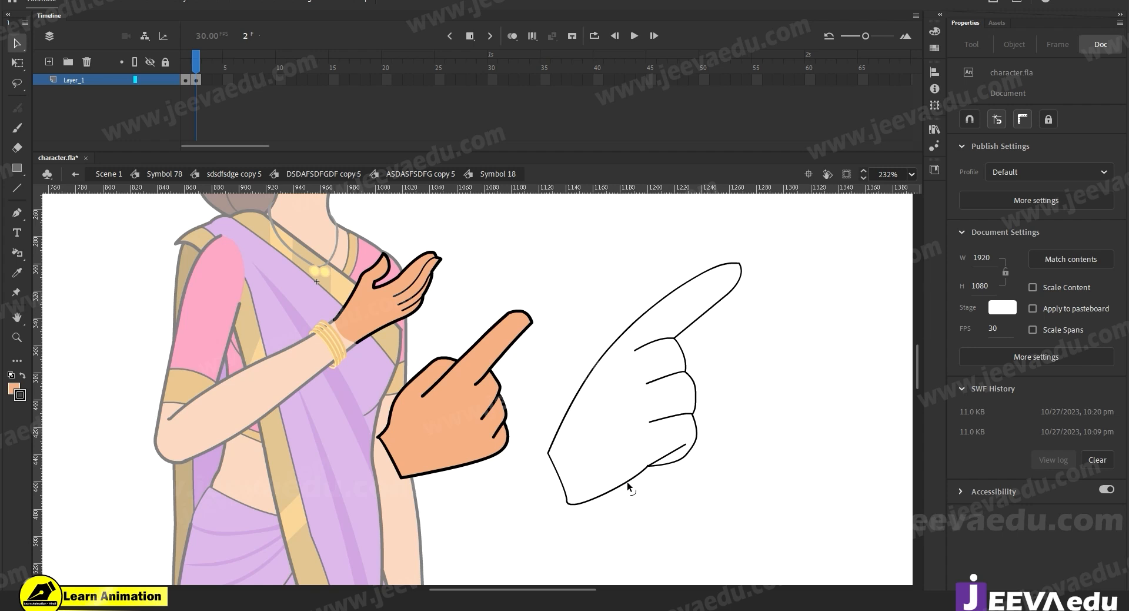
# Step: Fill the sketched hand with the orange skin colour and set its black outline to stroke size 2
pyautogui.press('k')
pyautogui.click(639, 445)
pyautogui.press('v')
pyautogui.doubleClick(663, 461)
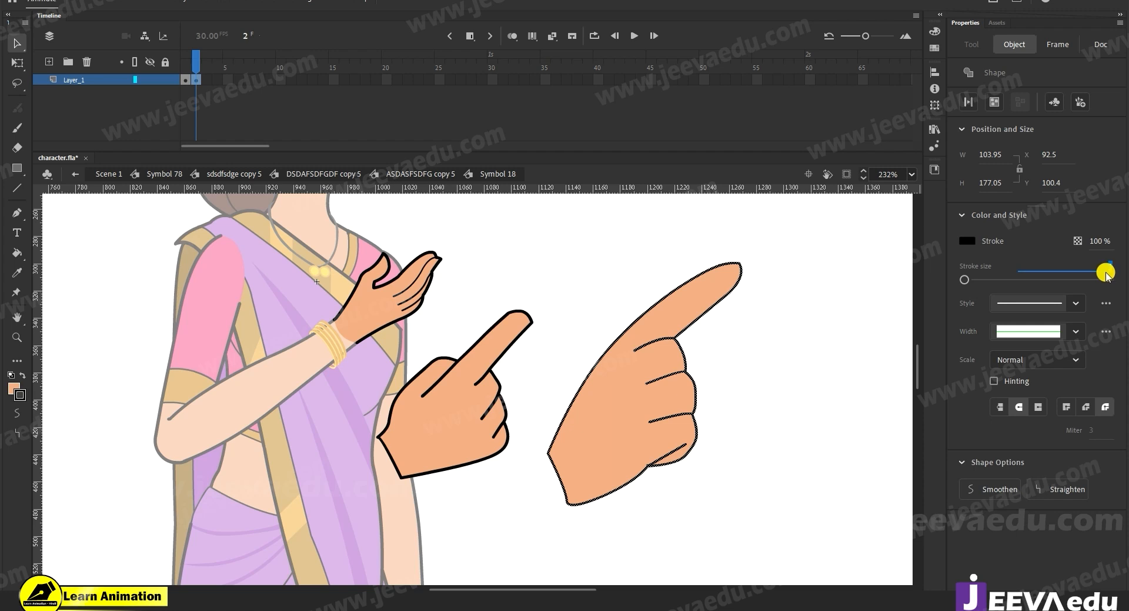
pyautogui.click(773, 382)
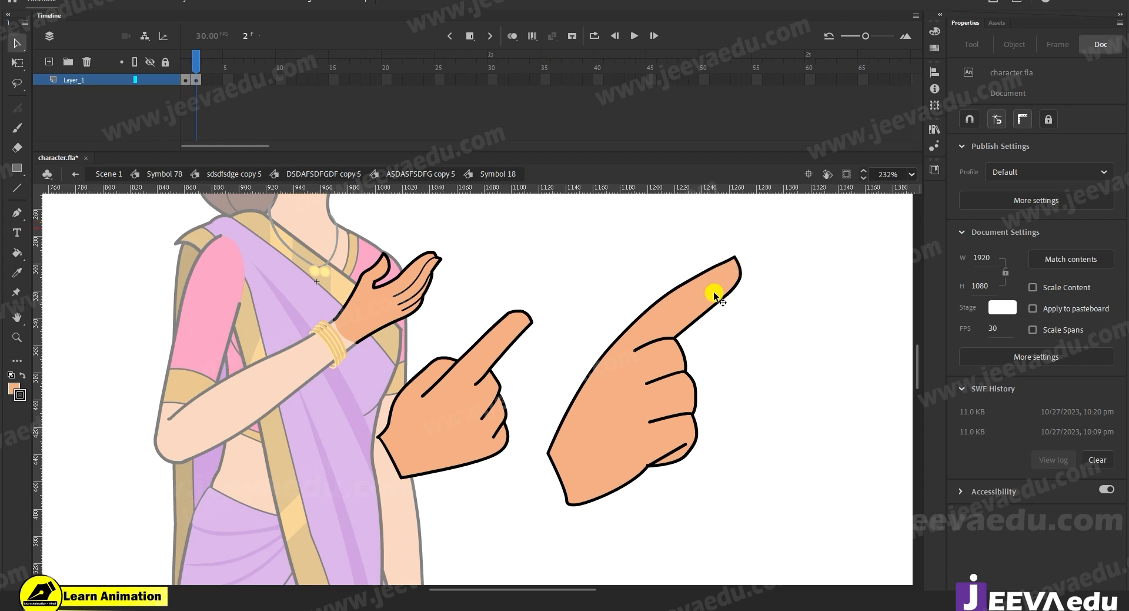
# Step: Select the newly drawn hand's fill and outline and open the stroke colour swatches
pyautogui.doubleClick(641, 416)
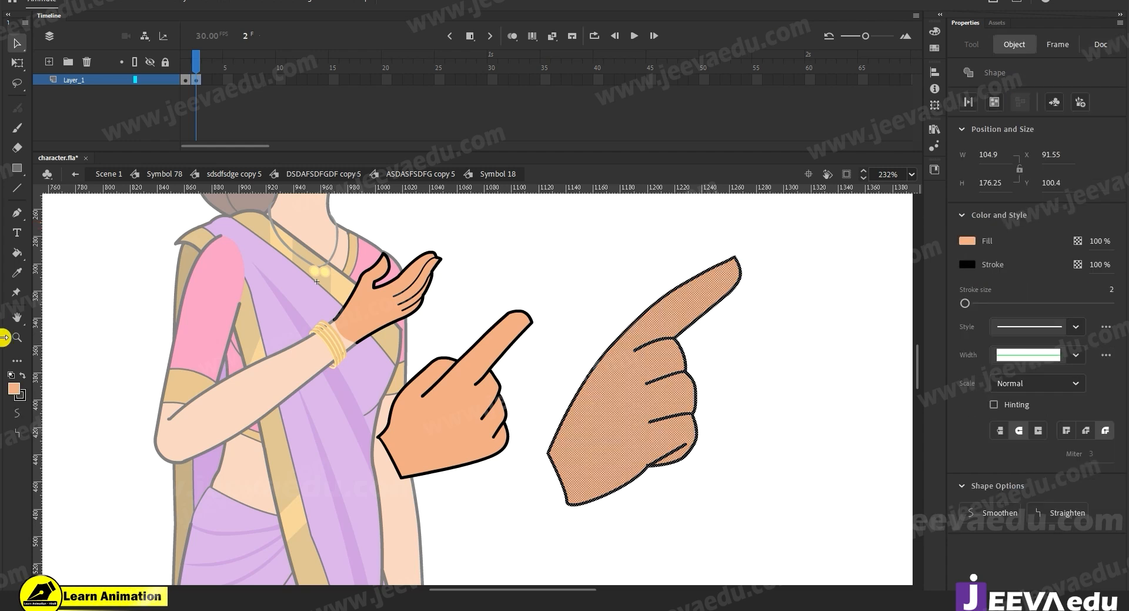
pyautogui.click(20, 394)
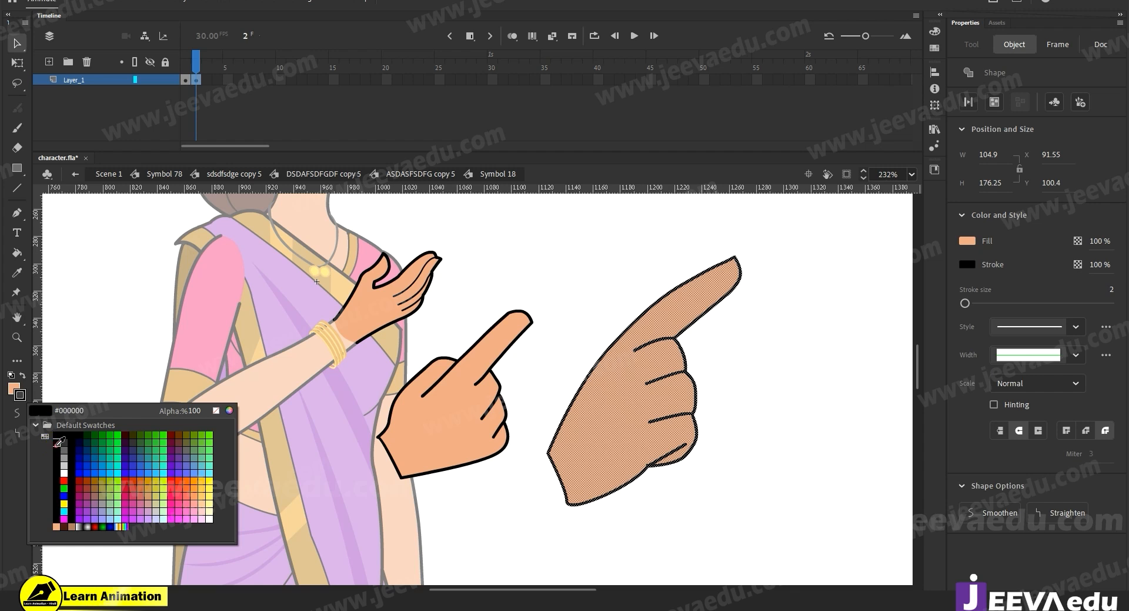
# Step: Give the large pointing hand a black outline, remove the outline across its wrist edge and adjust the lower wrist corner
pyautogui.click(59, 440)
pyautogui.click(461, 526)
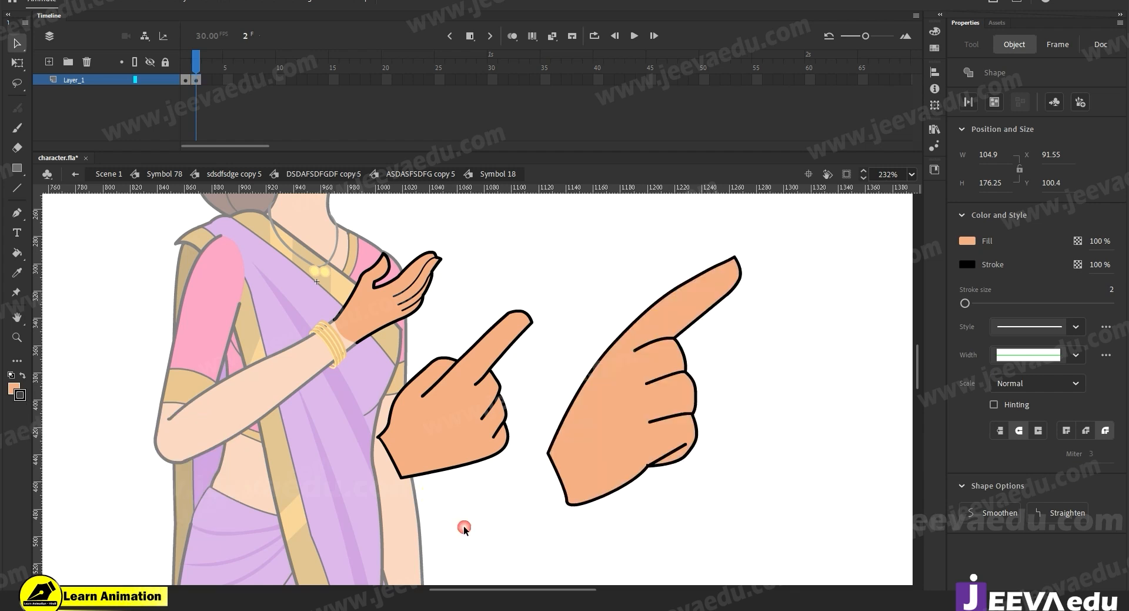
pyautogui.click(639, 426)
pyautogui.click(556, 498)
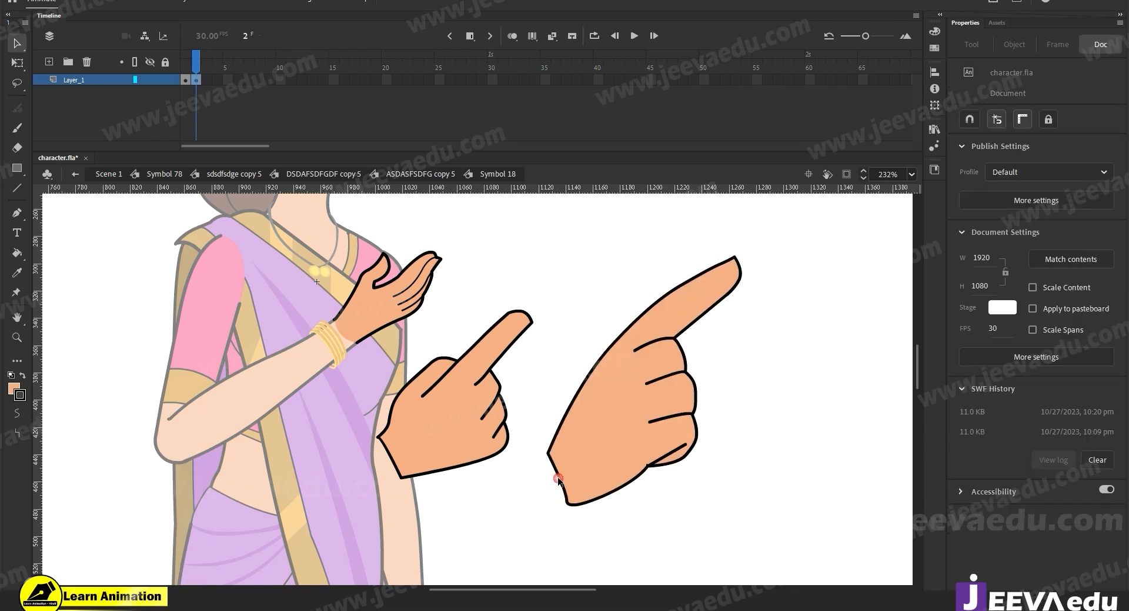
pyautogui.click(558, 478)
pyautogui.click(563, 506)
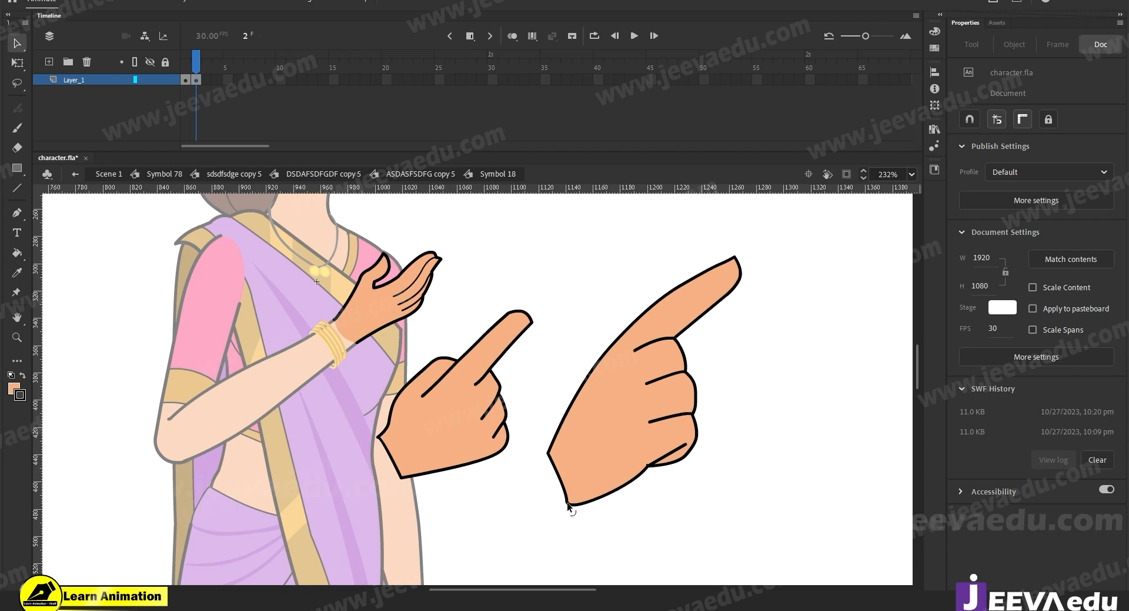
pyautogui.click(563, 494)
pyautogui.click(562, 504)
# Step: Group the large pointing hand's artwork and delete the smaller pointing hand beside it
pyautogui.doubleClick(607, 445)
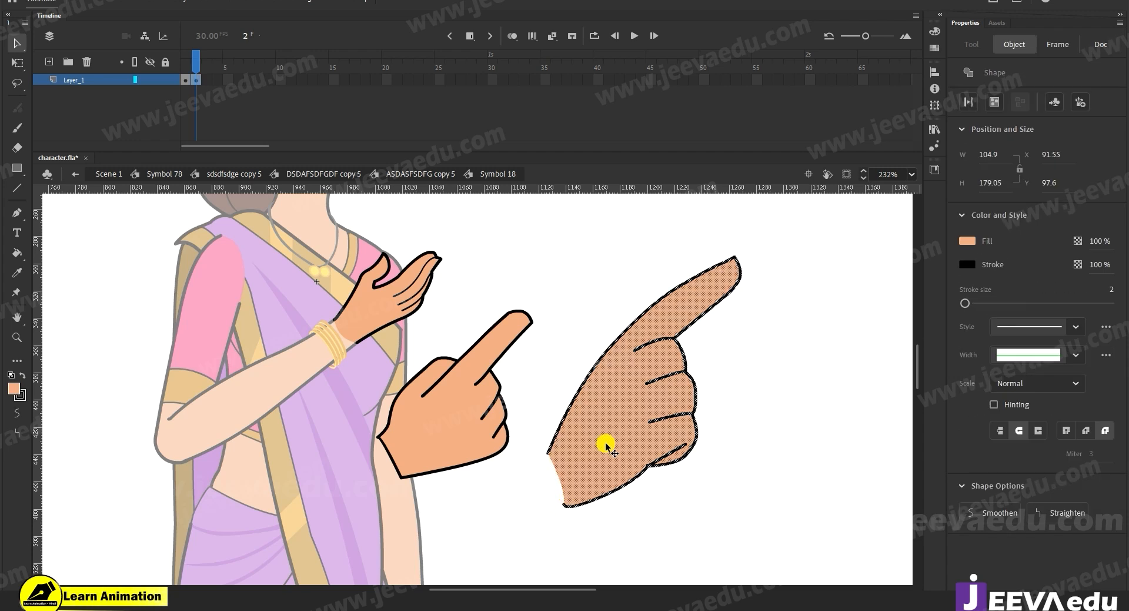
pyautogui.hotkey('ctrl', 'g')
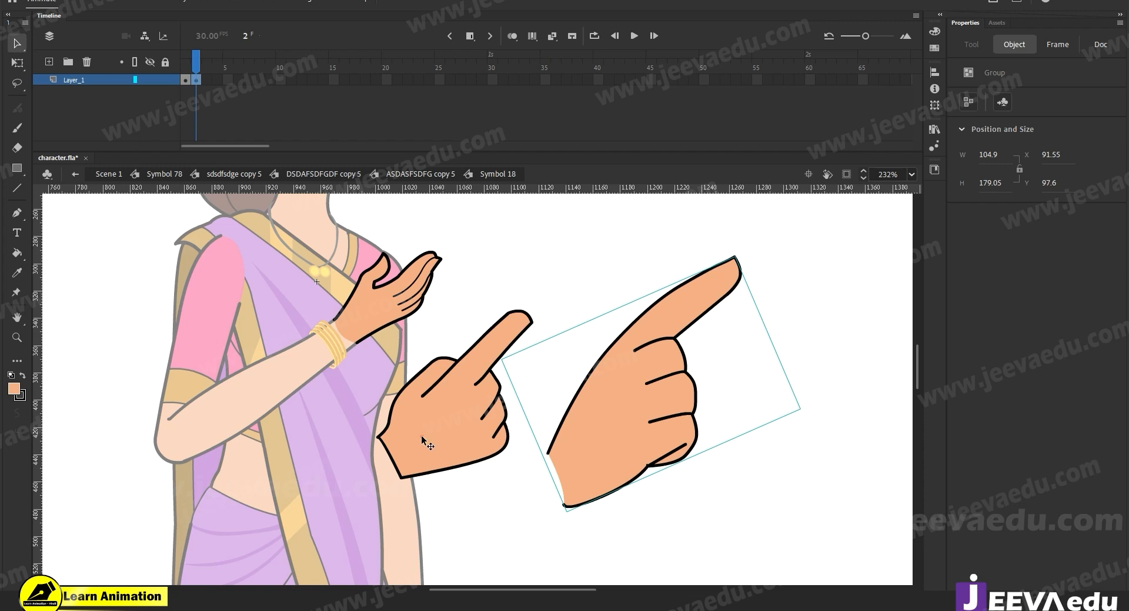
pyautogui.click(479, 448)
pyautogui.doubleClick(454, 445)
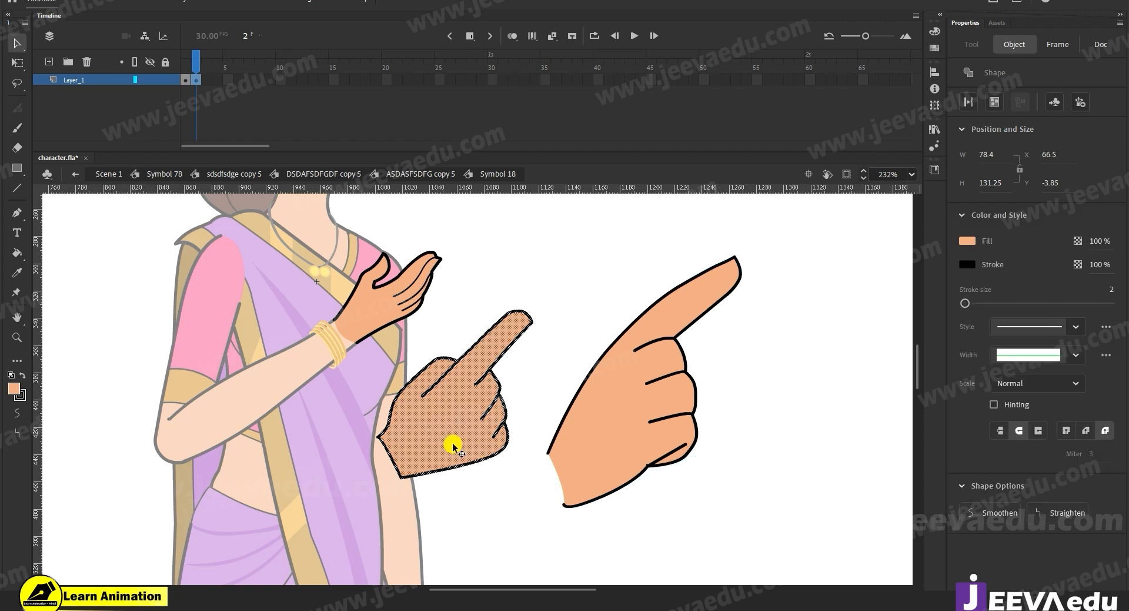
pyautogui.press('Delete')
# Step: Move the grouped pointing hand beside the character's arm and scale it down to about 58 by 100
pyautogui.click(651, 457)
pyautogui.moveTo(527, 469); pyautogui.dragTo(345, 460)
pyautogui.press('q')
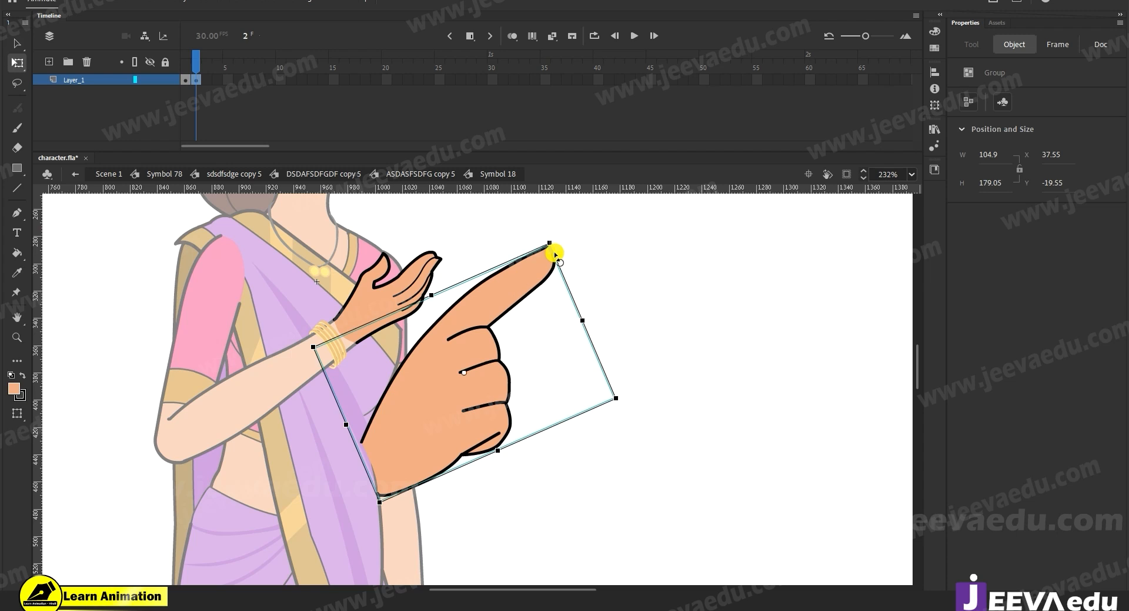
pyautogui.moveTo(549, 242); pyautogui.dragTo(512, 300)
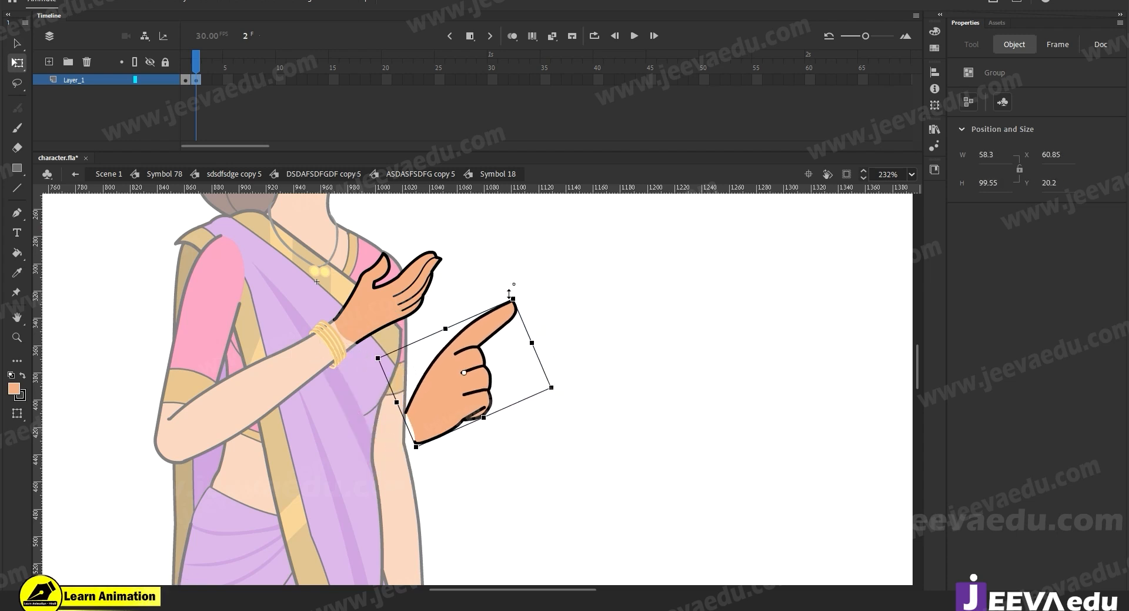
# Step: Position the pointing hand over the open hand so its wrist lines up with the bangled forearm
pyautogui.hotkey('ctrl', '=')
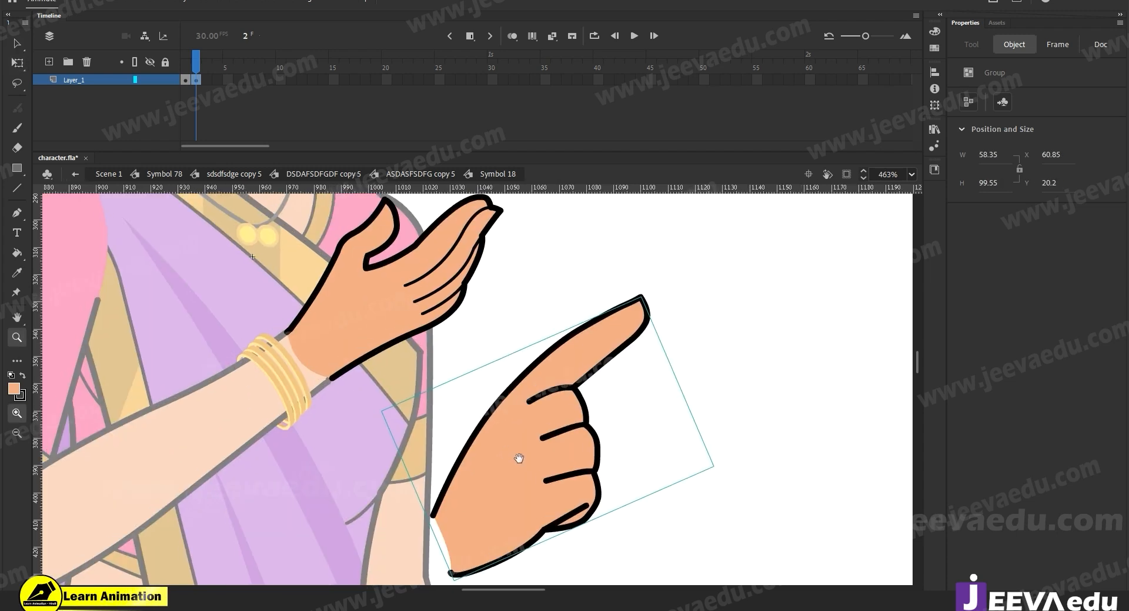
pyautogui.press('v')
pyautogui.moveTo(546, 520); pyautogui.dragTo(424, 368)
pyautogui.click(432, 377)
pyautogui.press('z')
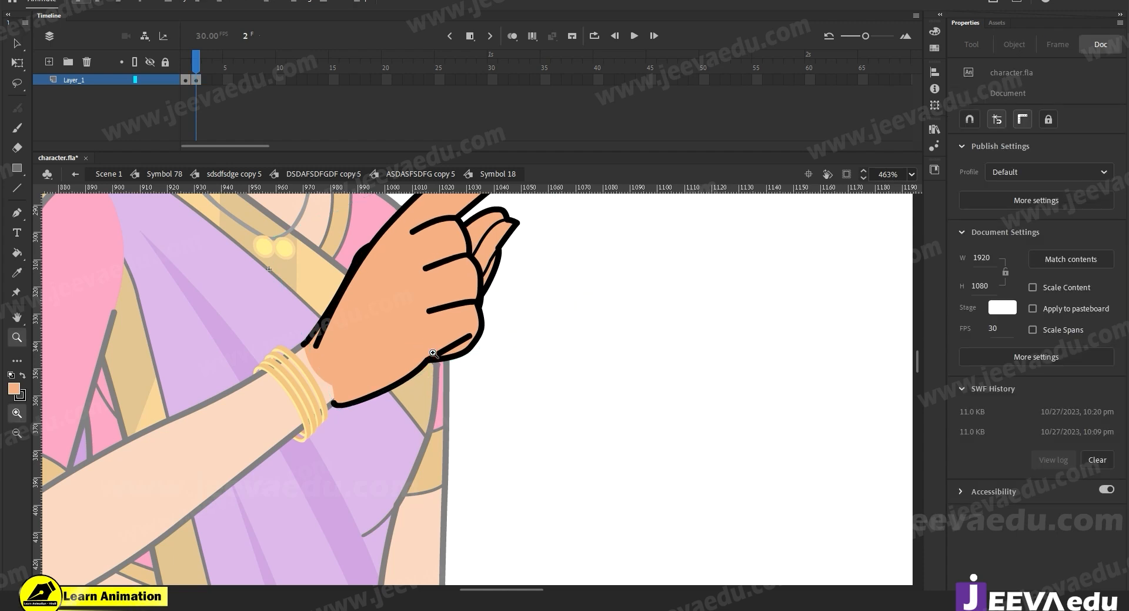
pyautogui.keyDown('alt'); pyautogui.click(430, 356); pyautogui.keyUp('alt')
pyautogui.click(449, 369)
pyautogui.press('v')
pyautogui.moveTo(478, 400)
pyautogui.mouseDown()
pyautogui.moveTo(544, 512)
pyautogui.moveTo(469, 402)
pyautogui.moveTo(479, 380)
pyautogui.moveTo(478, 393)
pyautogui.mouseUp()
pyautogui.press('z')
pyautogui.keyDown('alt'); pyautogui.click(485, 404); pyautogui.keyUp('alt')
pyautogui.click(485, 404)
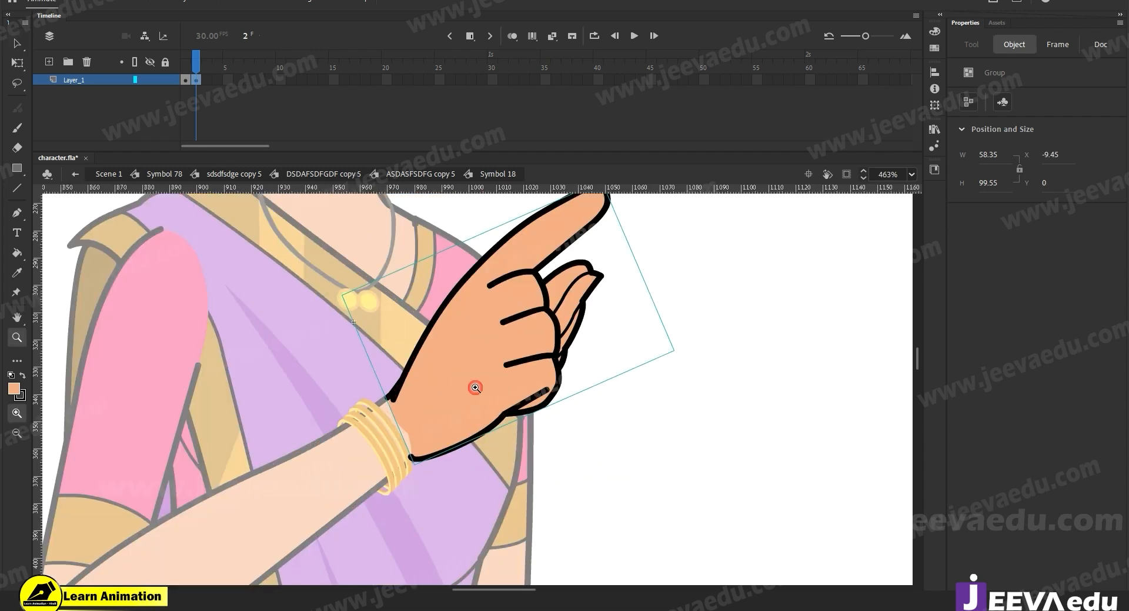
# Step: Scale the pointing hand down to about 51 by 87 and realign it with the wrist
pyautogui.press('q')
pyautogui.moveTo(605, 243); pyautogui.dragTo(591, 266)
pyautogui.press('v')
pyautogui.moveTo(495, 454); pyautogui.dragTo(495, 455)
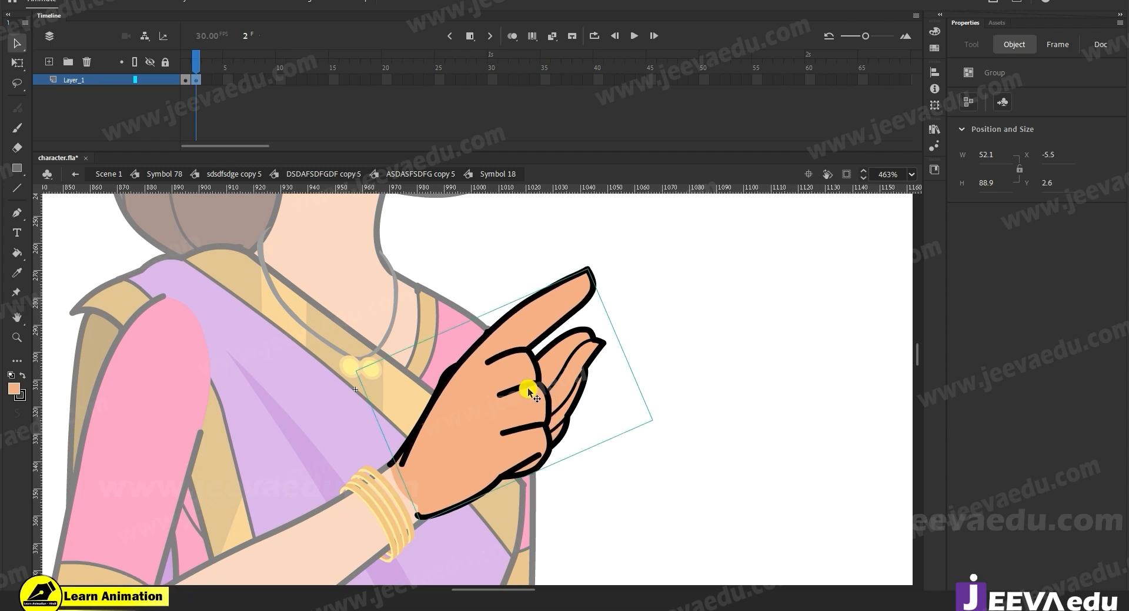
pyautogui.hotkey('ctrl', 'alt', 's')
pyautogui.write('9')
pyautogui.press('Return')
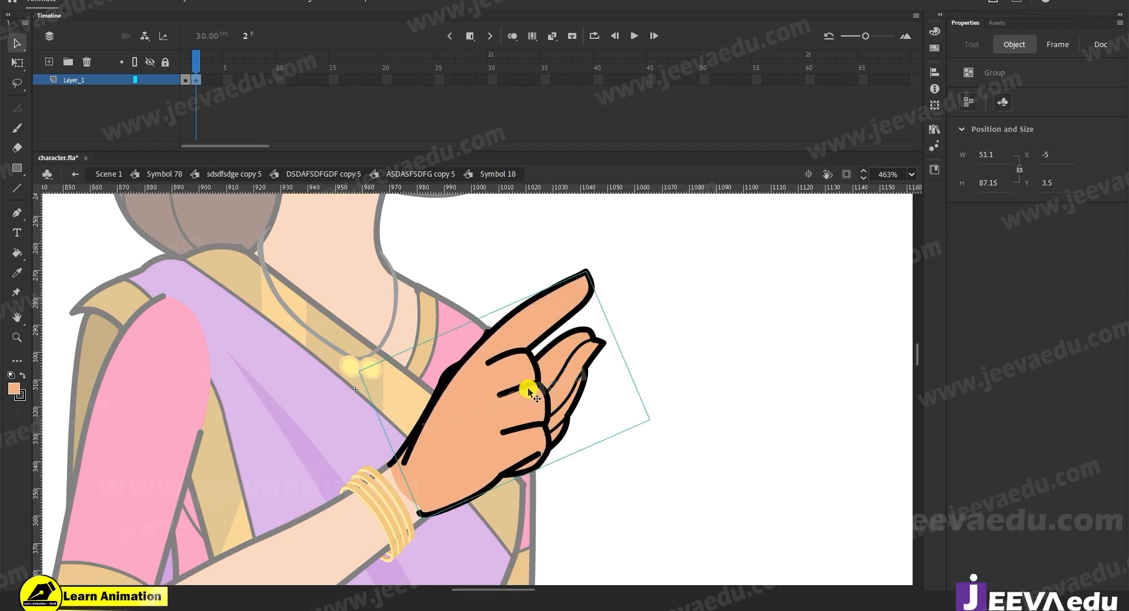
pyautogui.moveTo(471, 459); pyautogui.dragTo(477, 451)
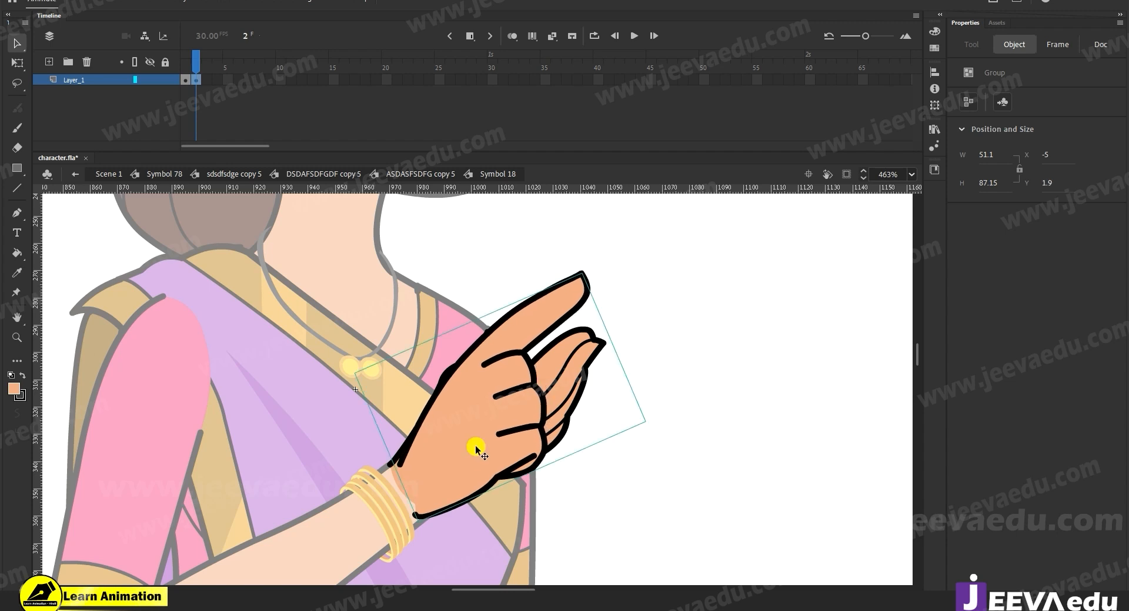
# Step: Scale the pointing hand to 98% and nudge it slightly up and to the left against the wrist
pyautogui.hotkey('ctrl', 'alt', 's')
pyautogui.write('98')
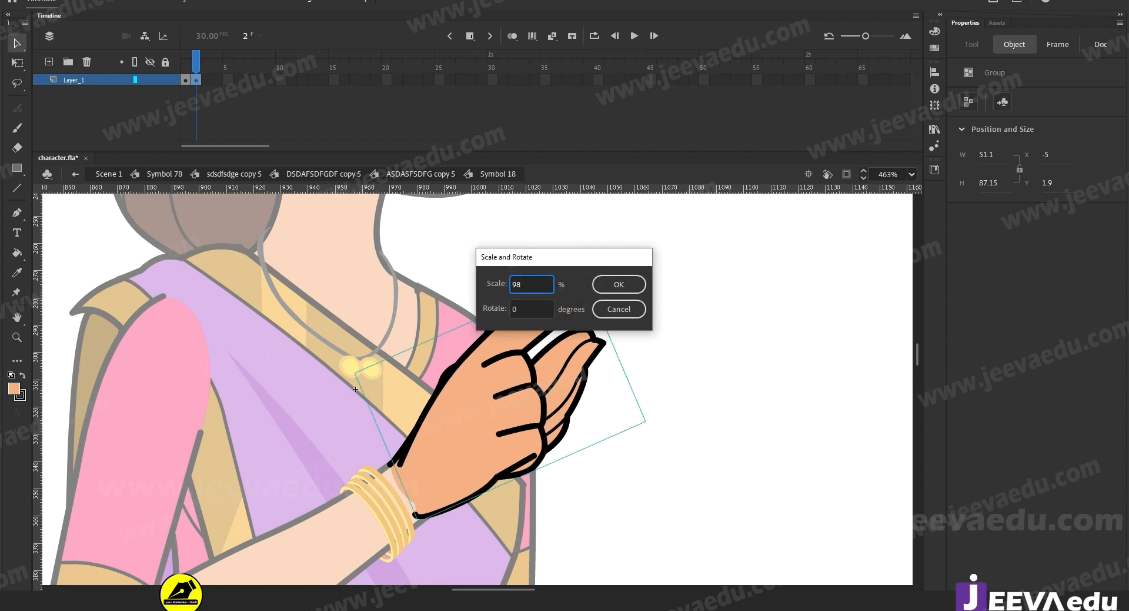
pyautogui.press('Return')
pyautogui.press('Left')
pyautogui.press('Up')
pyautogui.press('Up')
# Step: Delete the old open-hand artwork behind the pointing hand, keeping the pointing hand group
pyautogui.press('z')
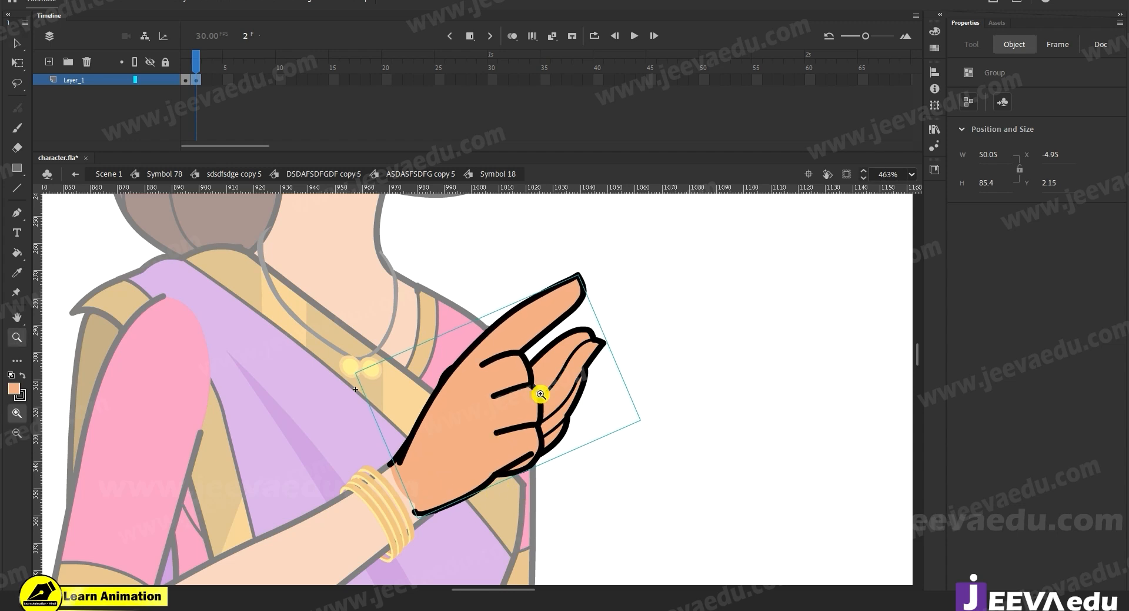
pyautogui.press('v')
pyautogui.moveTo(743, 222); pyautogui.dragTo(317, 544)
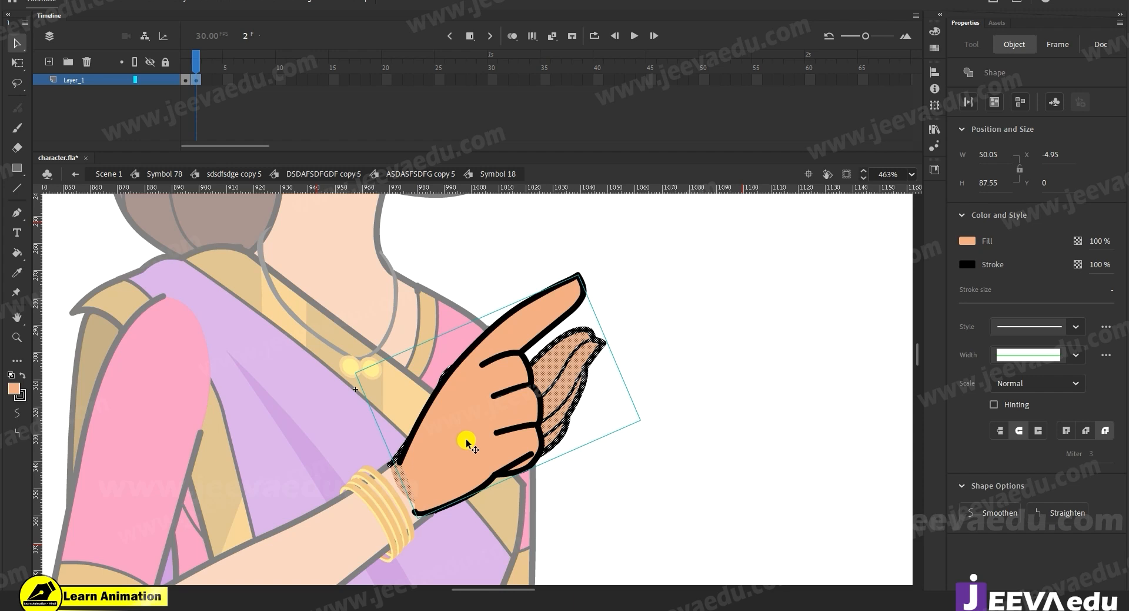
pyautogui.press('Delete')
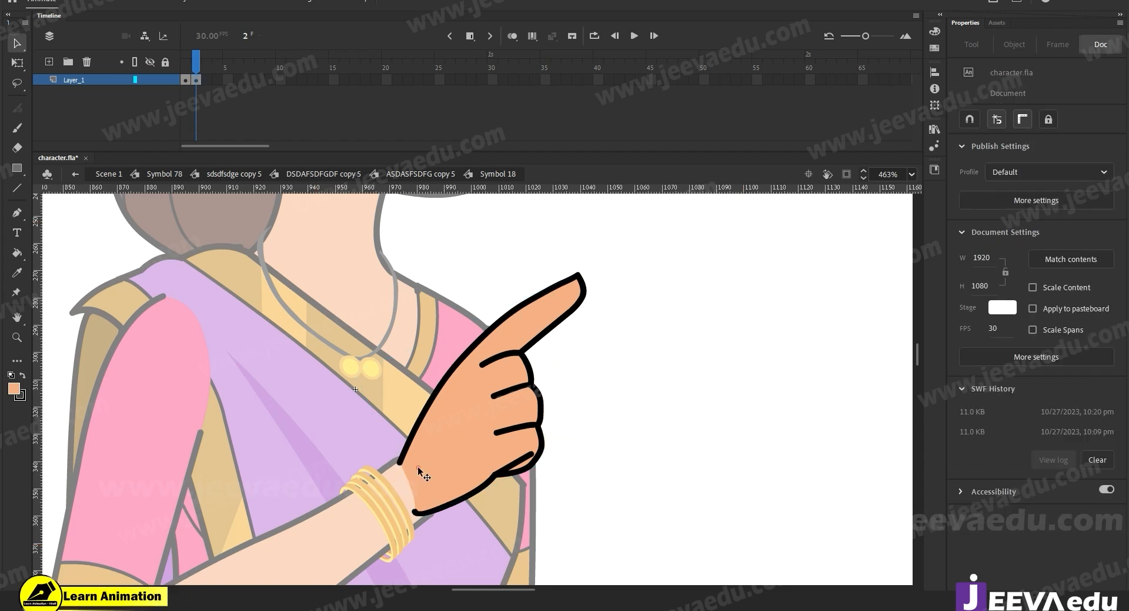
# Step: Inside the pointing hand group, trim the stray lower outline end and reshape the wrist ends to meet the forearm
pyautogui.press('z')
pyautogui.click(417, 469)
pyautogui.press('v')
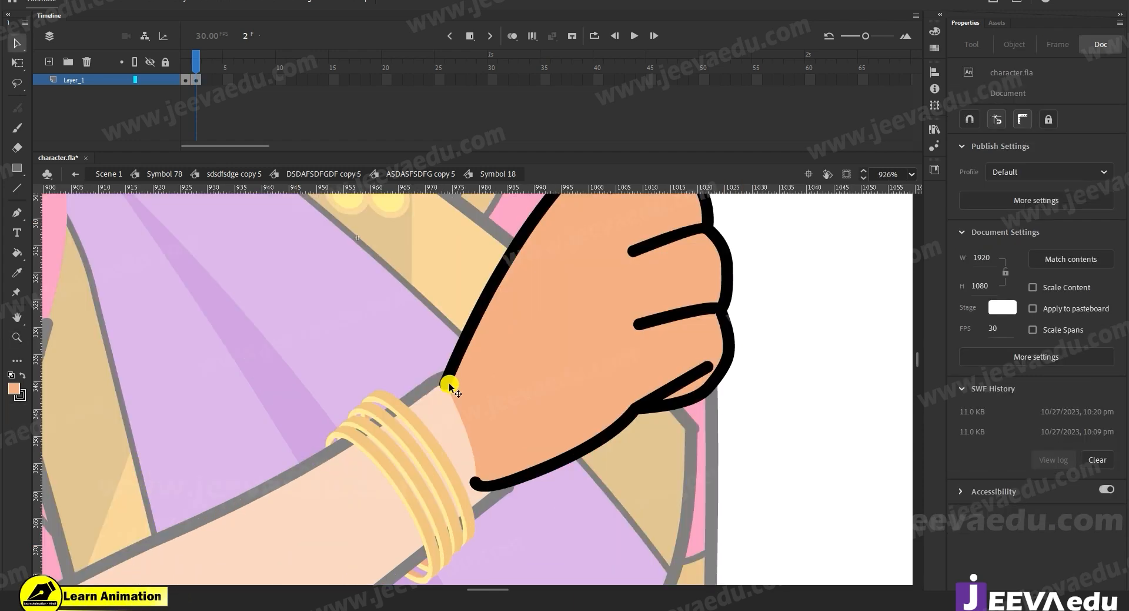
pyautogui.click(477, 485)
pyautogui.doubleClick(476, 486)
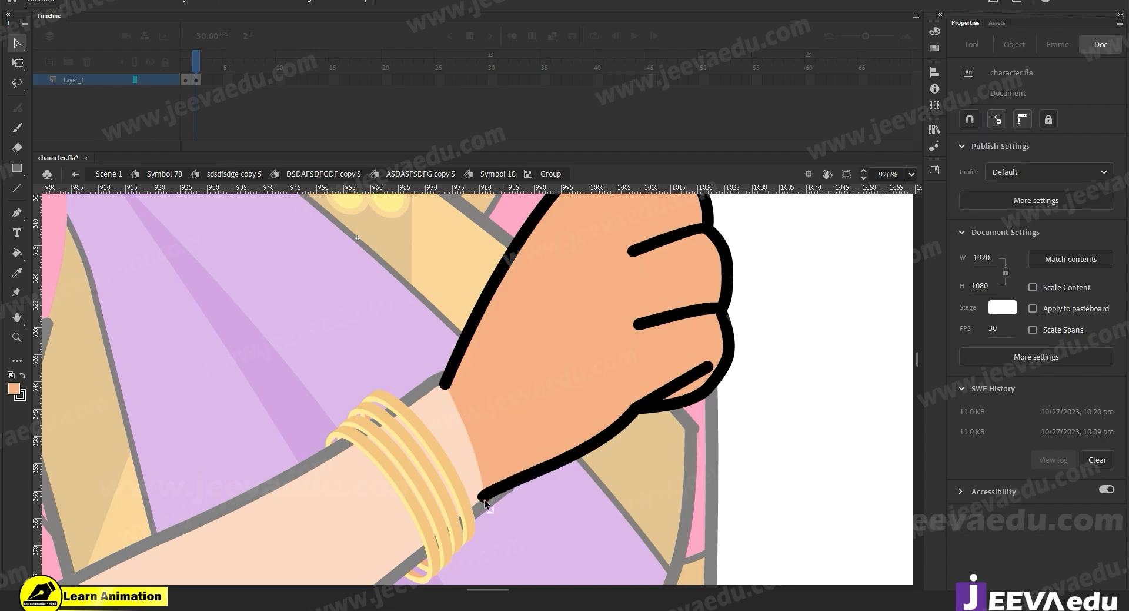
pyautogui.click(485, 497)
pyautogui.press('Delete')
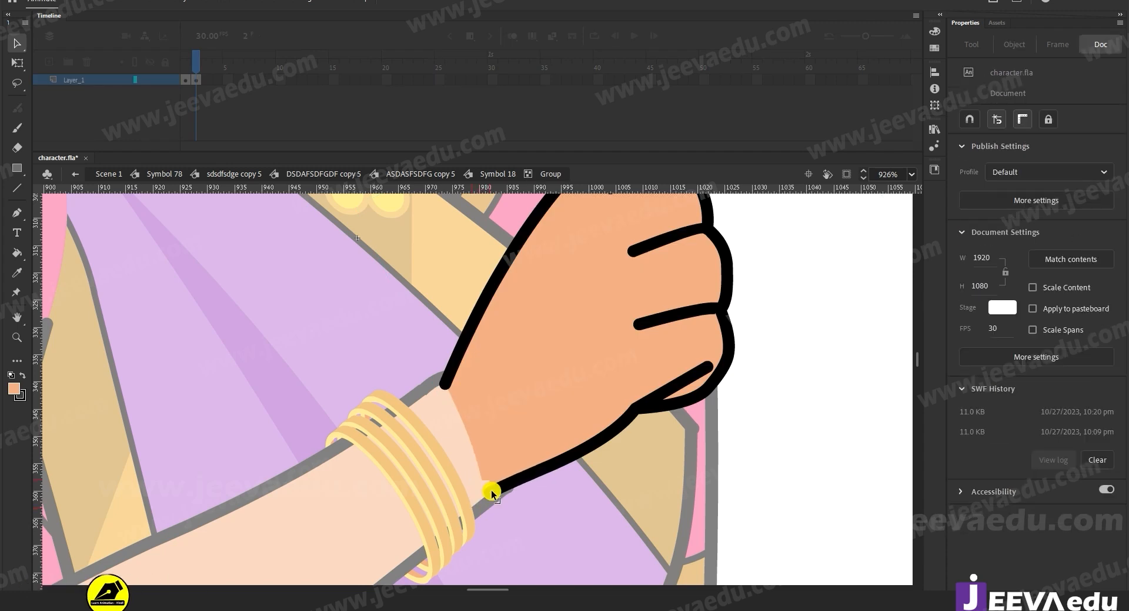
pyautogui.moveTo(495, 492); pyautogui.dragTo(519, 489)
pyautogui.moveTo(439, 384); pyautogui.dragTo(427, 384)
# Step: Return from the group to Symbol 18 and compare the hand poses on frames 1 and 2
pyautogui.press('z')
pyautogui.keyDown('alt'); pyautogui.click(460, 407); pyautogui.keyUp('alt')
pyautogui.keyDown('alt'); pyautogui.click(460, 407); pyautogui.keyUp('alt')
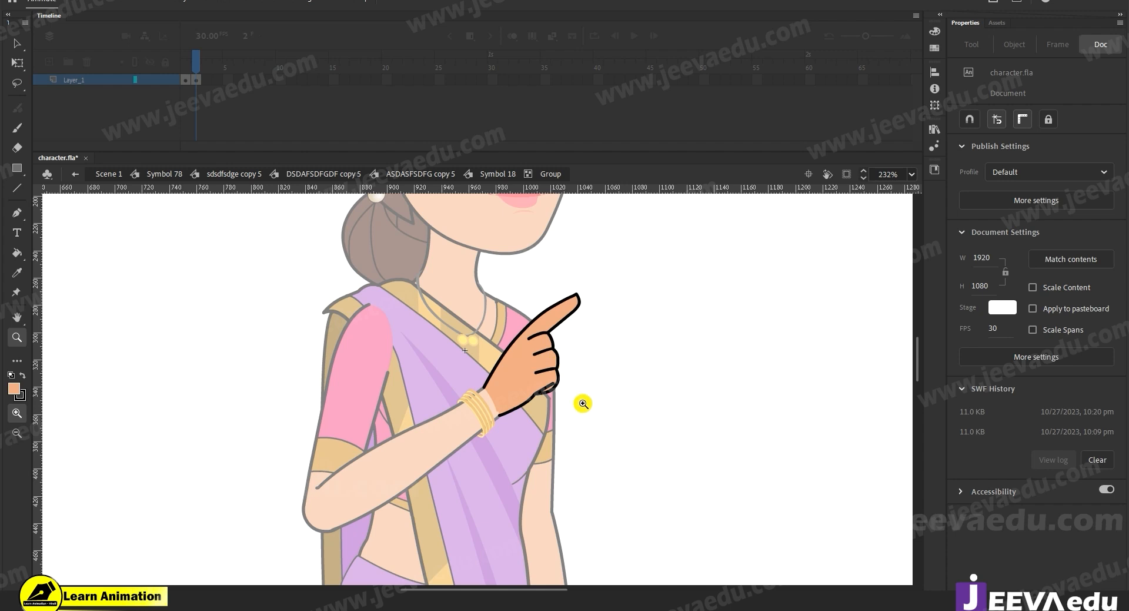
pyautogui.press('v')
pyautogui.click(442, 176)
pyautogui.click(477, 176)
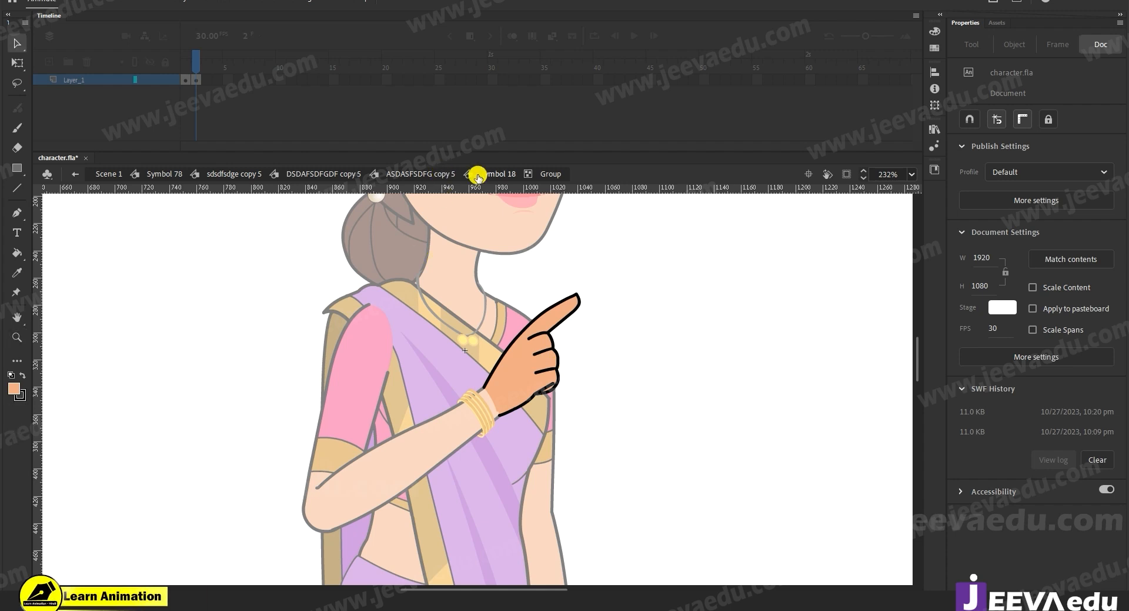
pyautogui.click(186, 69)
pyautogui.click(196, 69)
pyautogui.click(187, 70)
pyautogui.click(198, 70)
# Step: Scale the pointing hand group on frame 2 to 98% and nudge it left and down onto the wrist
pyautogui.click(532, 339)
pyautogui.press('z')
pyautogui.click(534, 338)
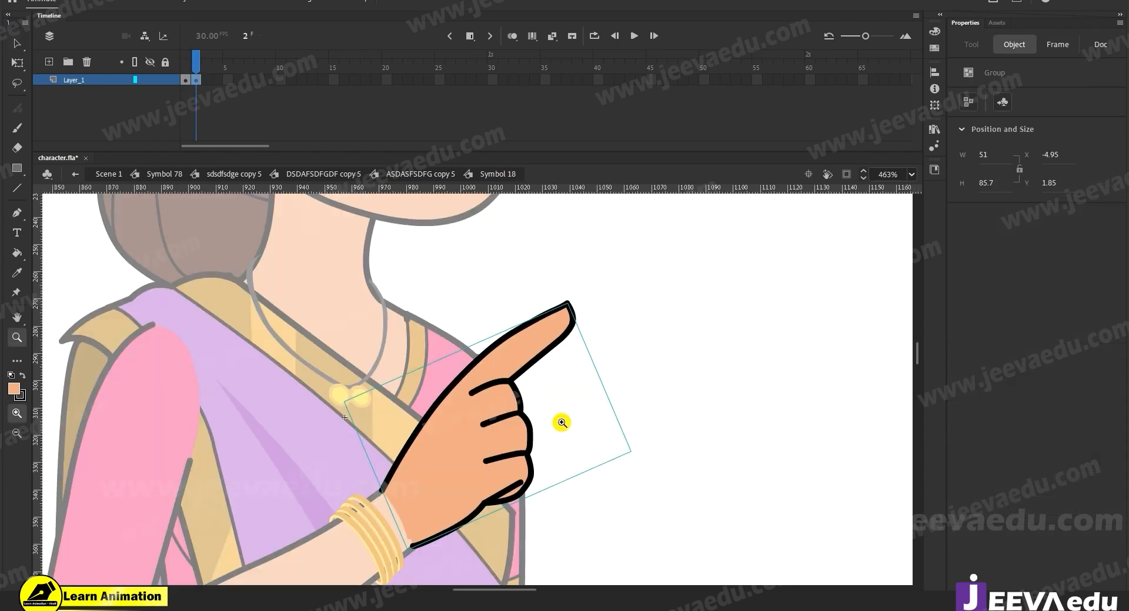
pyautogui.hotkey('ctrl', 'alt', 's')
pyautogui.write('98')
pyautogui.press('Return')
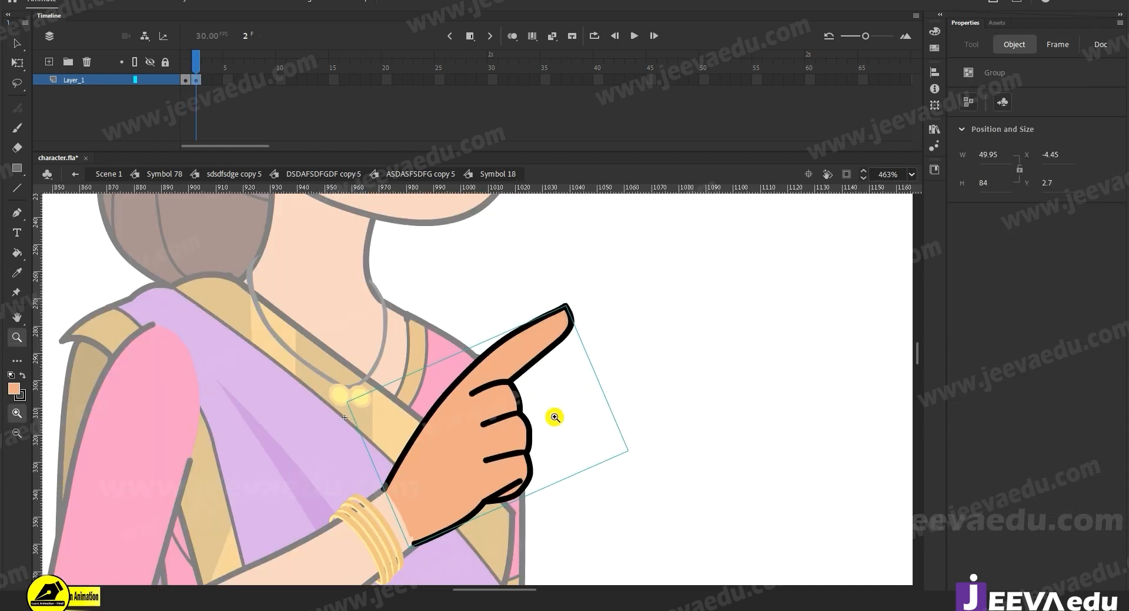
pyautogui.press('Left')
pyautogui.press('Down')
pyautogui.press('Down')
pyautogui.press('Left')
pyautogui.press('Down')
pyautogui.press('Down')
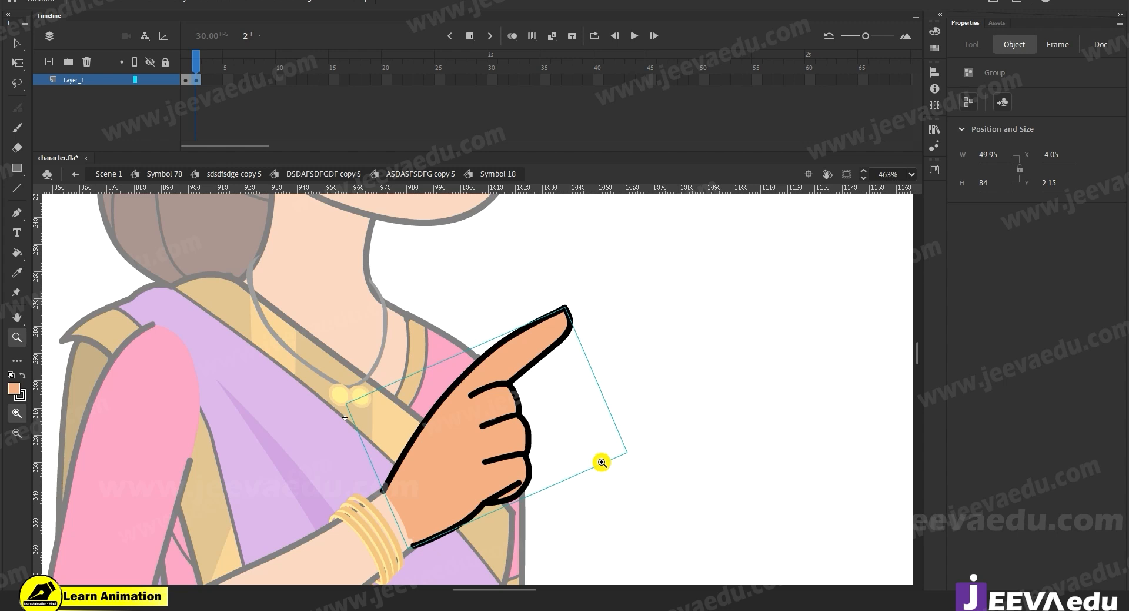
# Step: In ASDASFSDFG copy 5, use the Frame Picker to show frame 2 of the hand symbol at frame 58
pyautogui.click(379, 175)
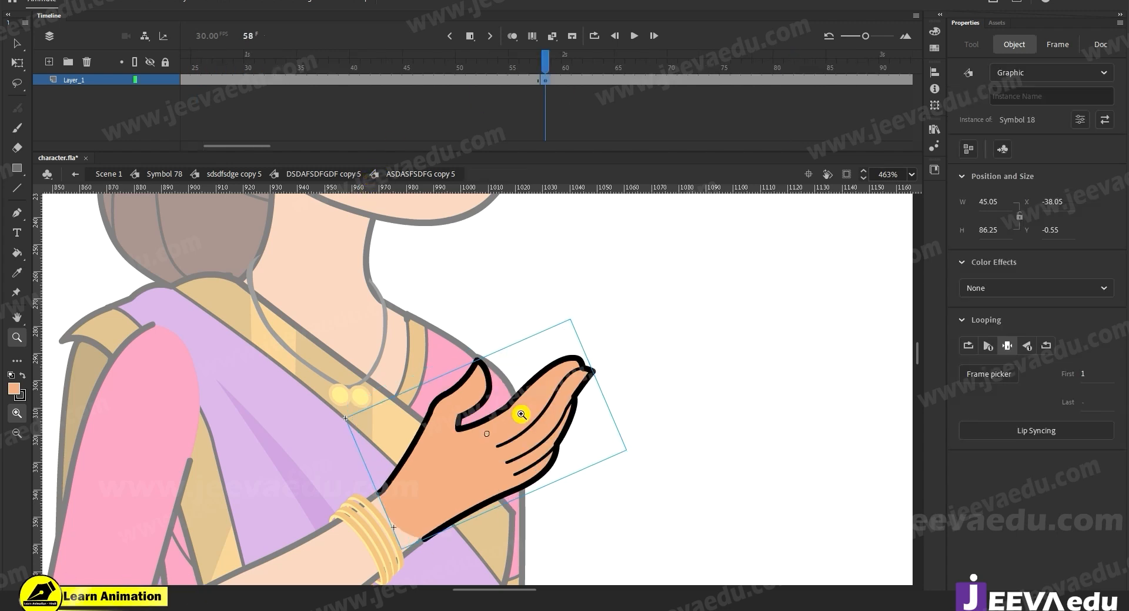
pyautogui.keyDown('alt'); pyautogui.click(516, 438); pyautogui.keyUp('alt')
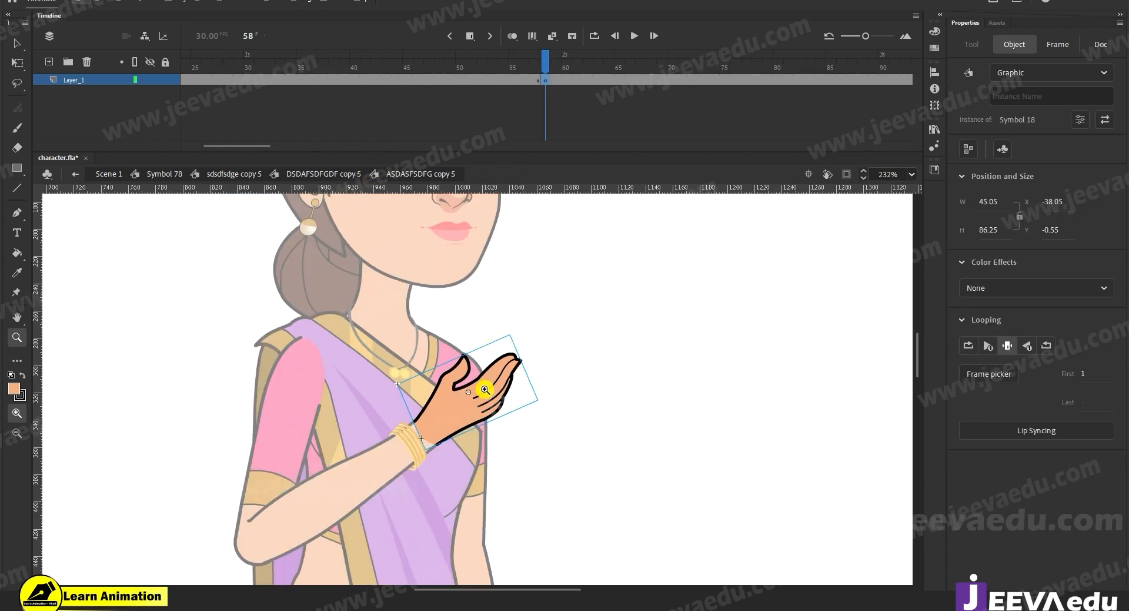
pyautogui.hotkey('alt', 'v')
pyautogui.press('Escape')
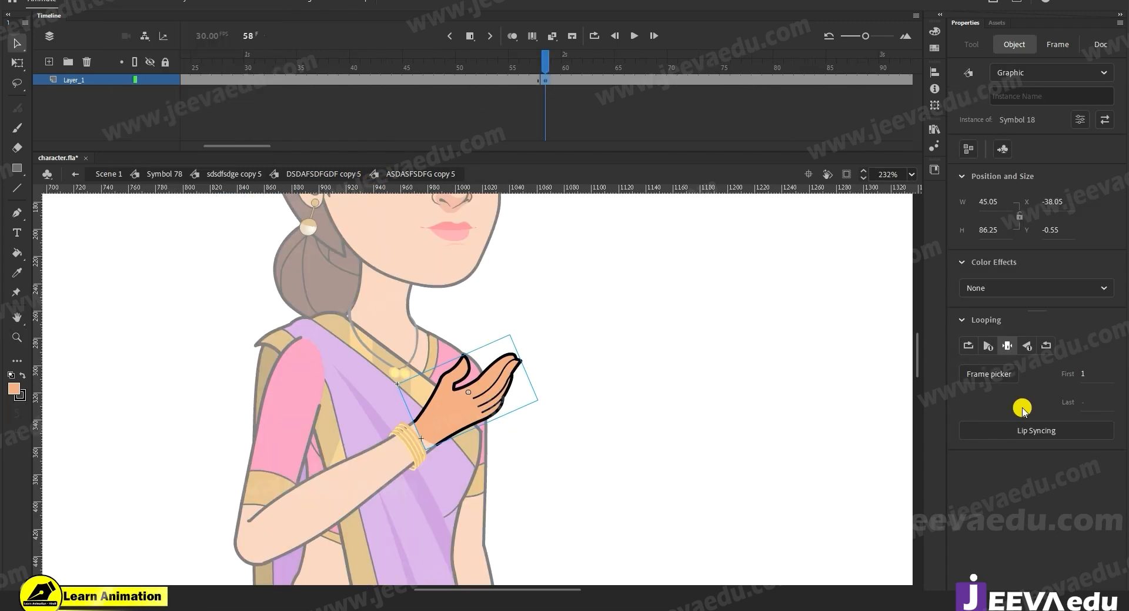
pyautogui.click(546, 80)
pyautogui.click(548, 81)
pyautogui.click(447, 414)
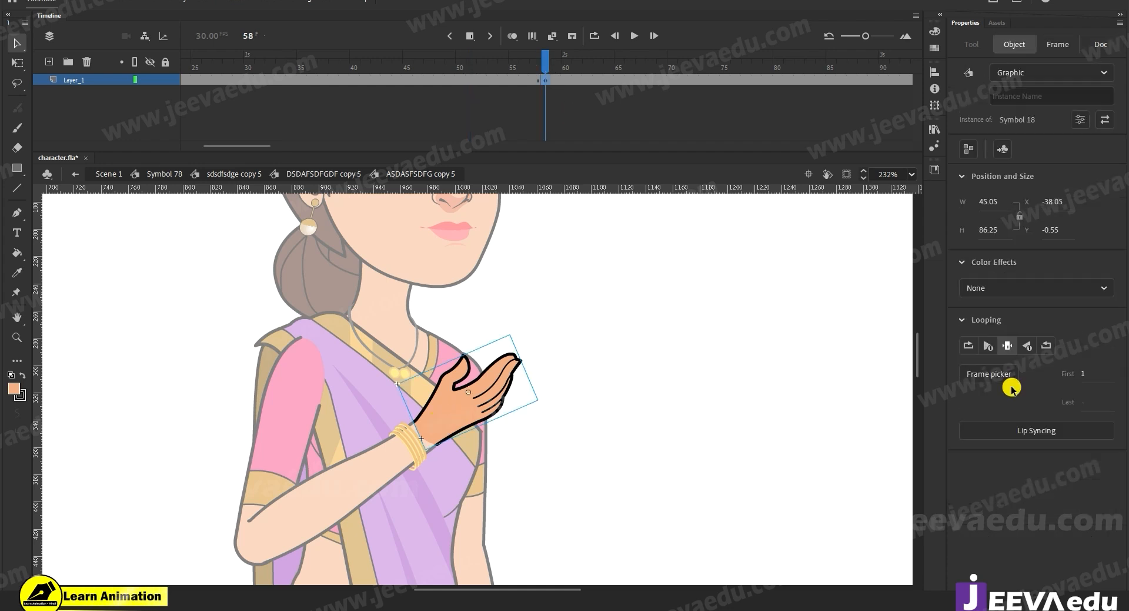
pyautogui.click(989, 374)
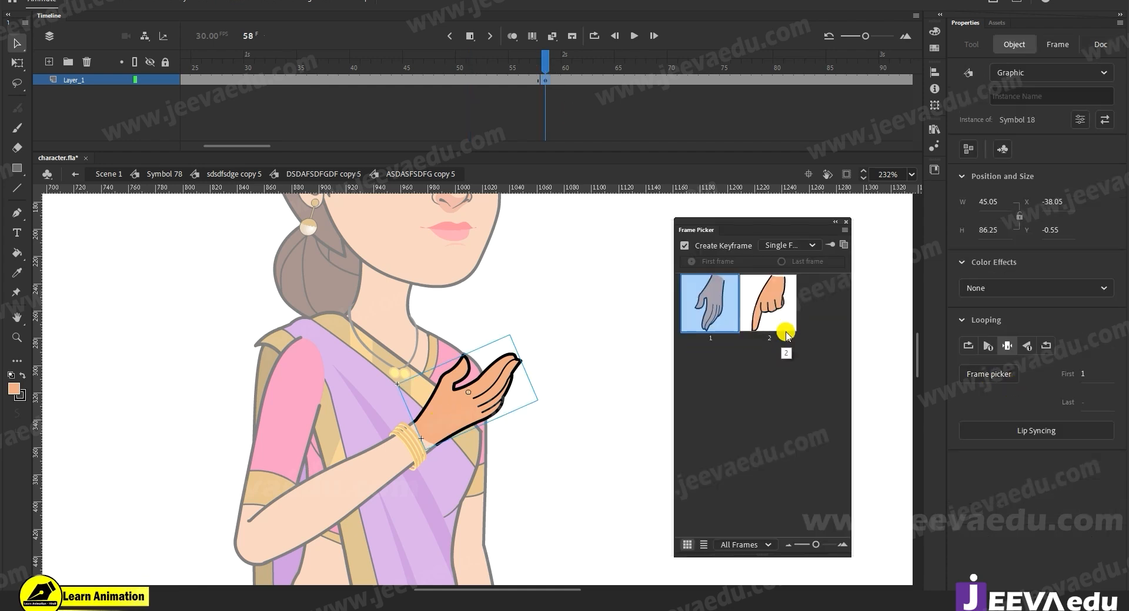
pyautogui.click(788, 321)
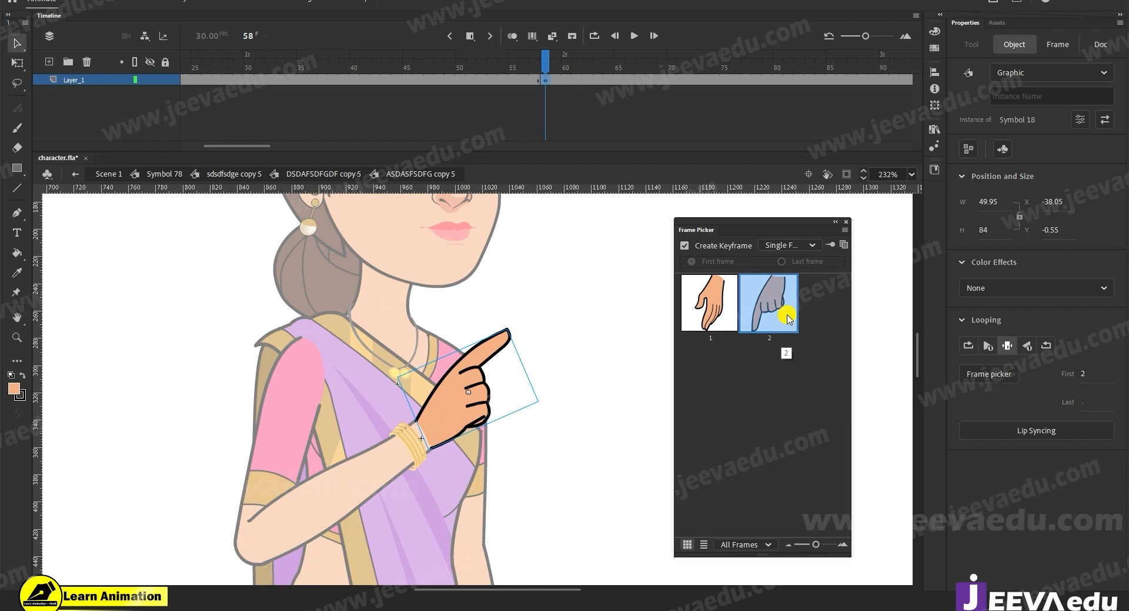
pyautogui.click(846, 223)
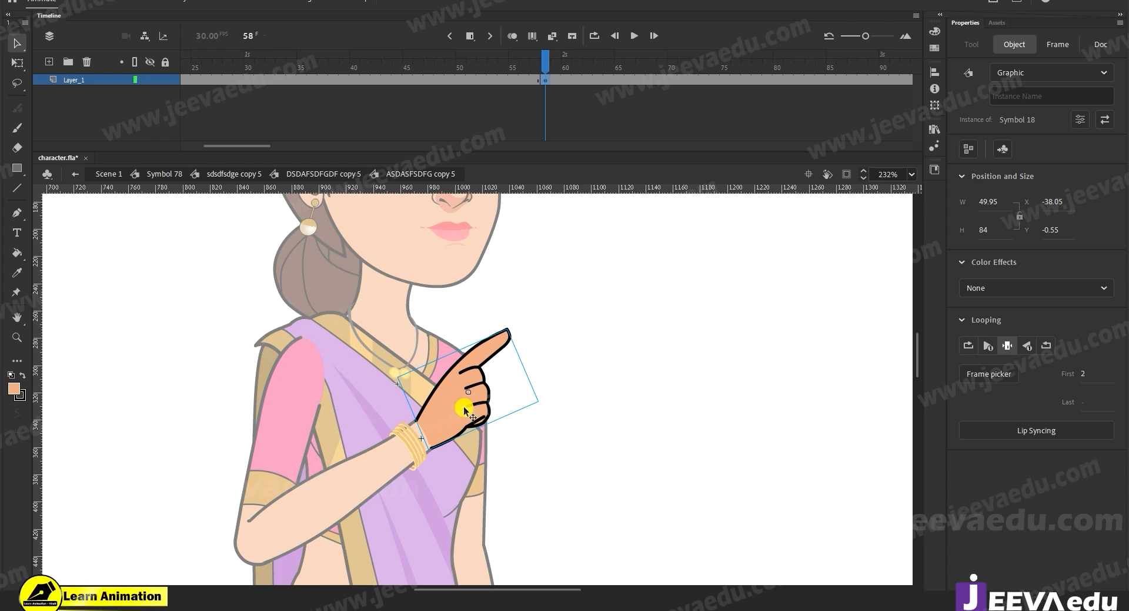
# Step: Go up to DSDAFSDFGDF copy 5 and select the hand instance at frame 64 of the ASDASFSDFG layer
pyautogui.click(317, 174)
pyautogui.click(546, 83)
pyautogui.moveTo(547, 82)
pyautogui.mouseDown()
pyautogui.moveTo(441, 80)
pyautogui.moveTo(546, 81)
pyautogui.mouseUp()
pyautogui.click(458, 398)
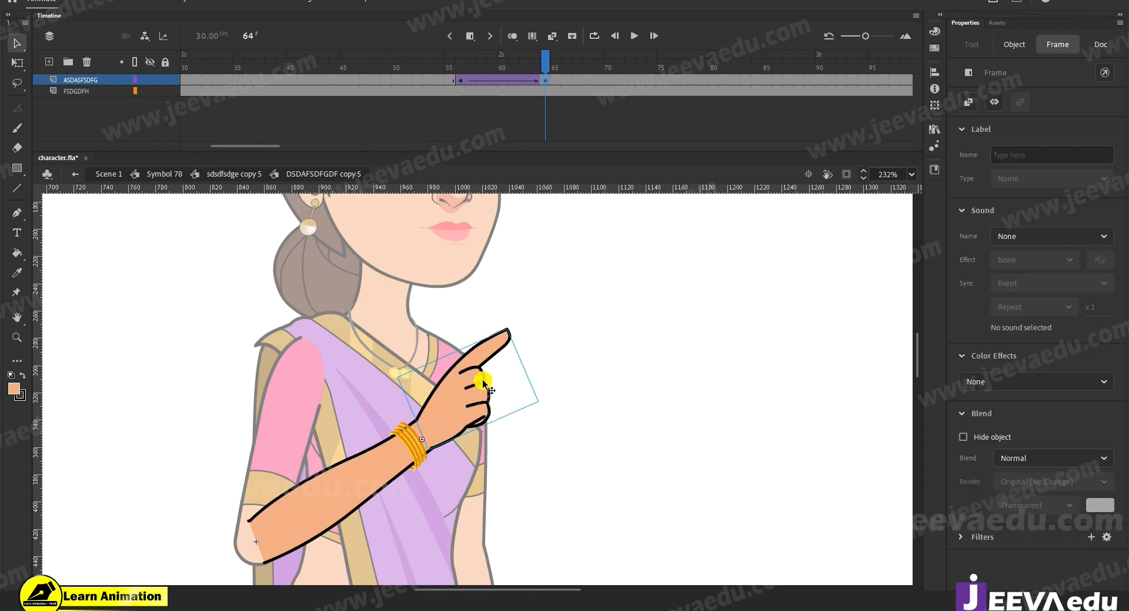
pyautogui.click(489, 411)
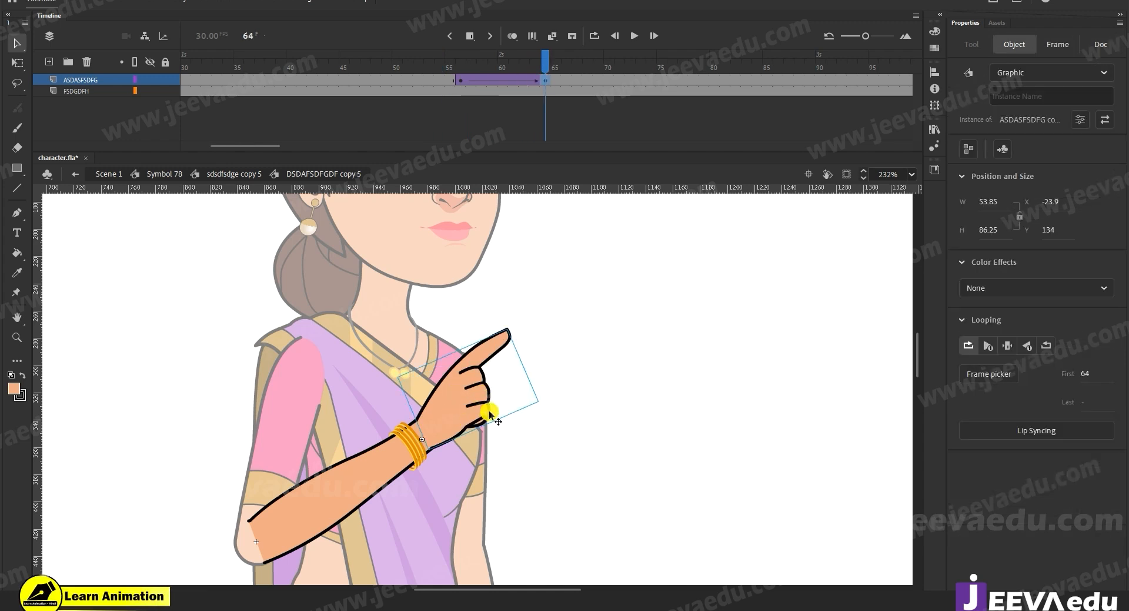
# Step: Rotate the pointing hand about the wrist at frame 64 so the index finger points more steeply upward
pyautogui.press('q')
pyautogui.doubleClick(472, 408)
pyautogui.click(483, 81)
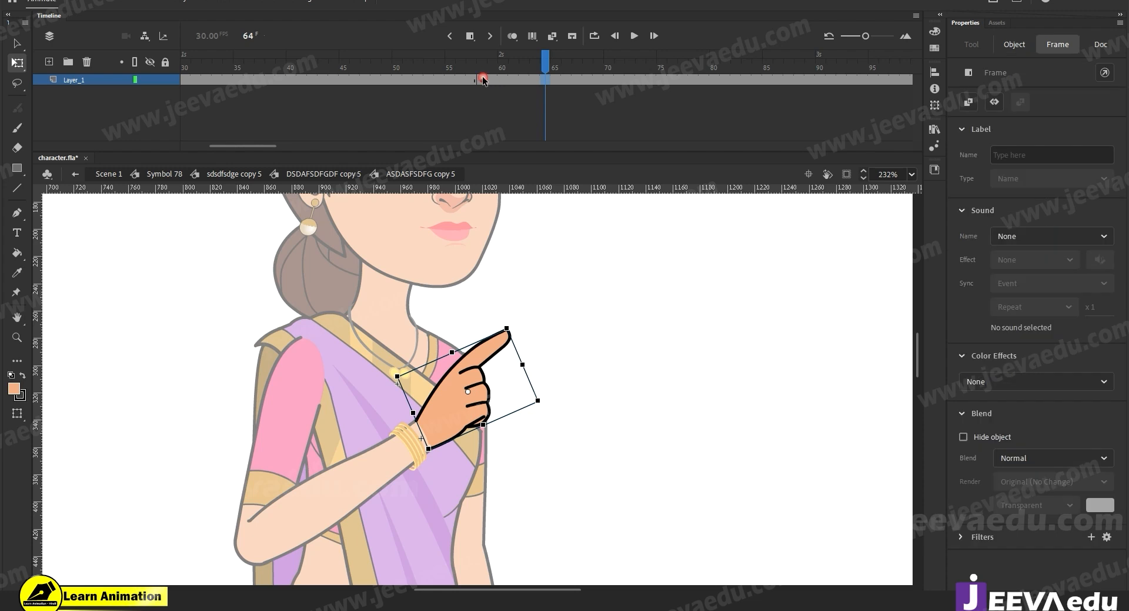
pyautogui.click(333, 172)
pyautogui.moveTo(514, 328); pyautogui.dragTo(490, 316)
pyautogui.moveTo(535, 79); pyautogui.dragTo(535, 102)
pyautogui.click(541, 105)
pyautogui.click(540, 106)
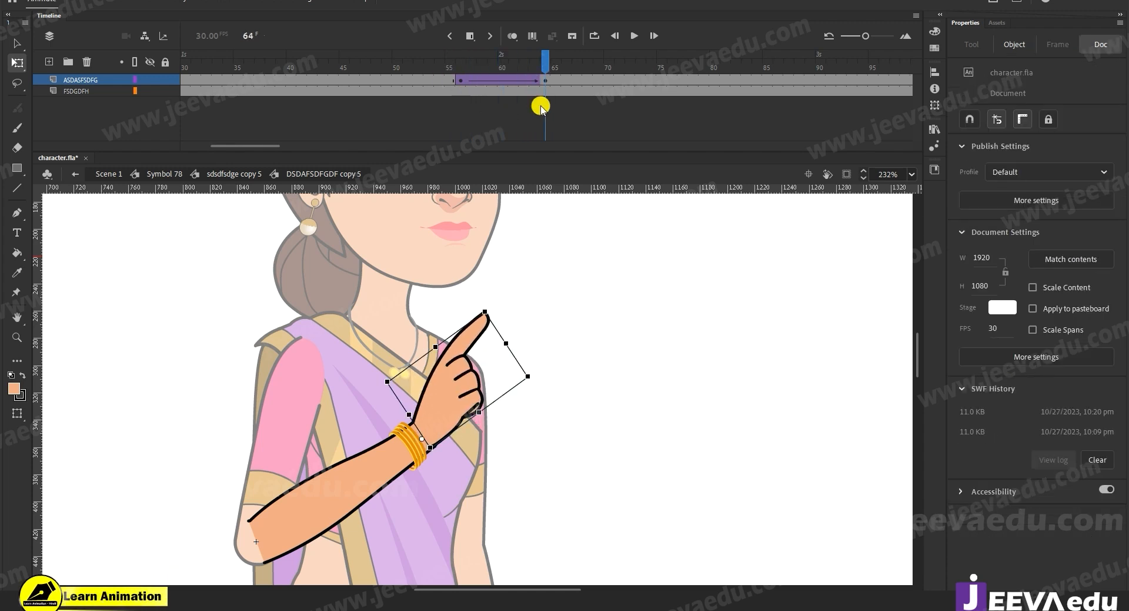
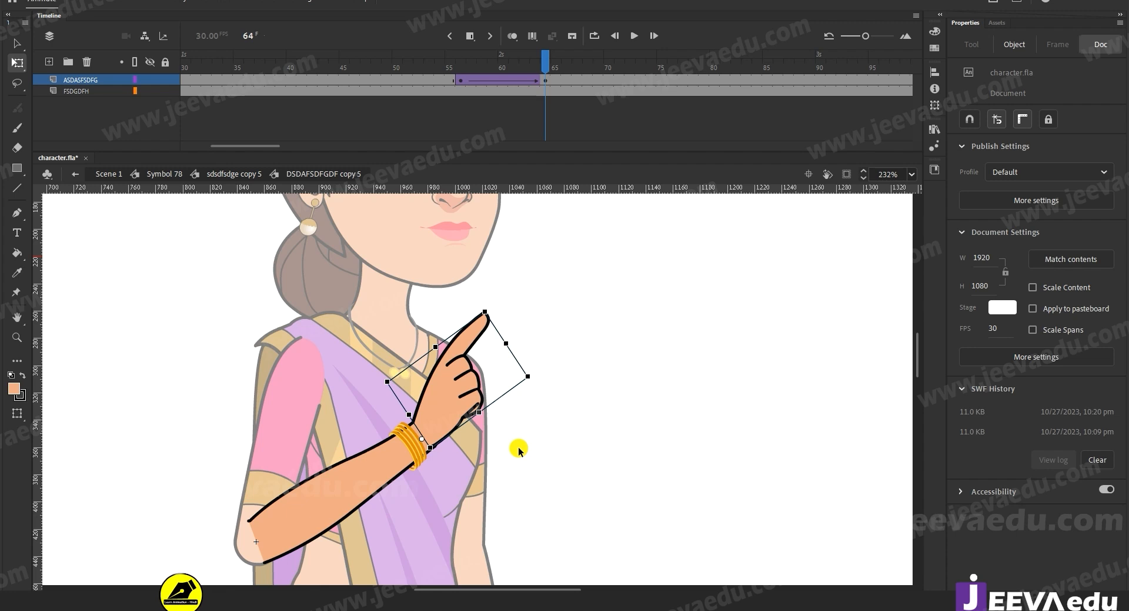
pyautogui.moveTo(536, 66)
pyautogui.mouseDown()
pyautogui.moveTo(450, 69)
pyautogui.moveTo(545, 83)
pyautogui.moveTo(442, 82)
pyautogui.moveTo(545, 83)
pyautogui.mouseUp()
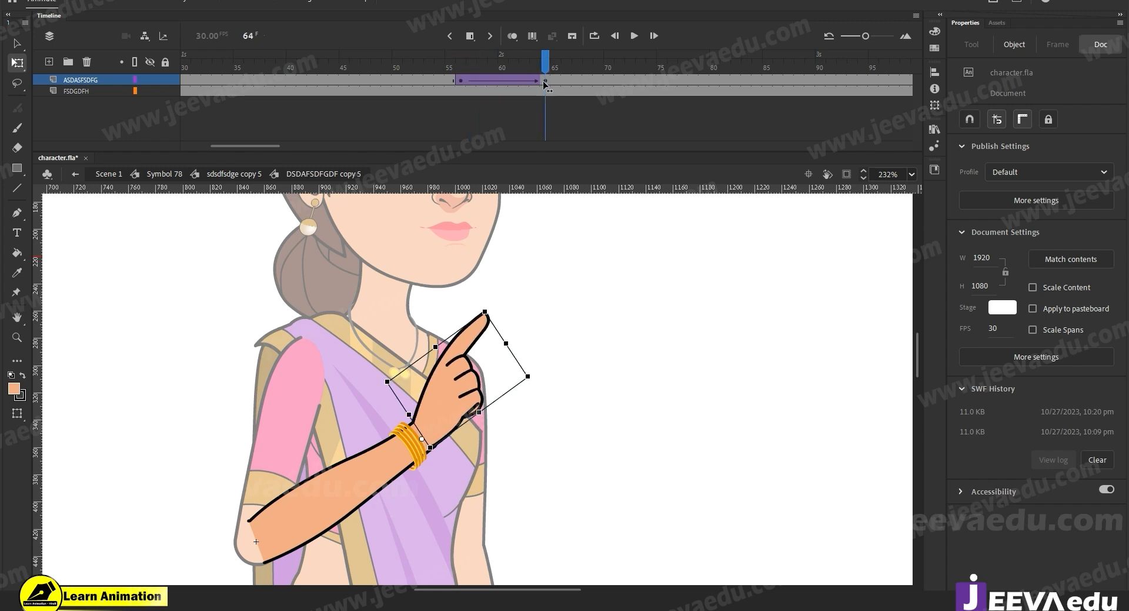
pyautogui.click(544, 82)
# Step: Return to Symbol 78 and play back the arm animation from around frame 47 to review the pointing gesture
pyautogui.click(229, 174)
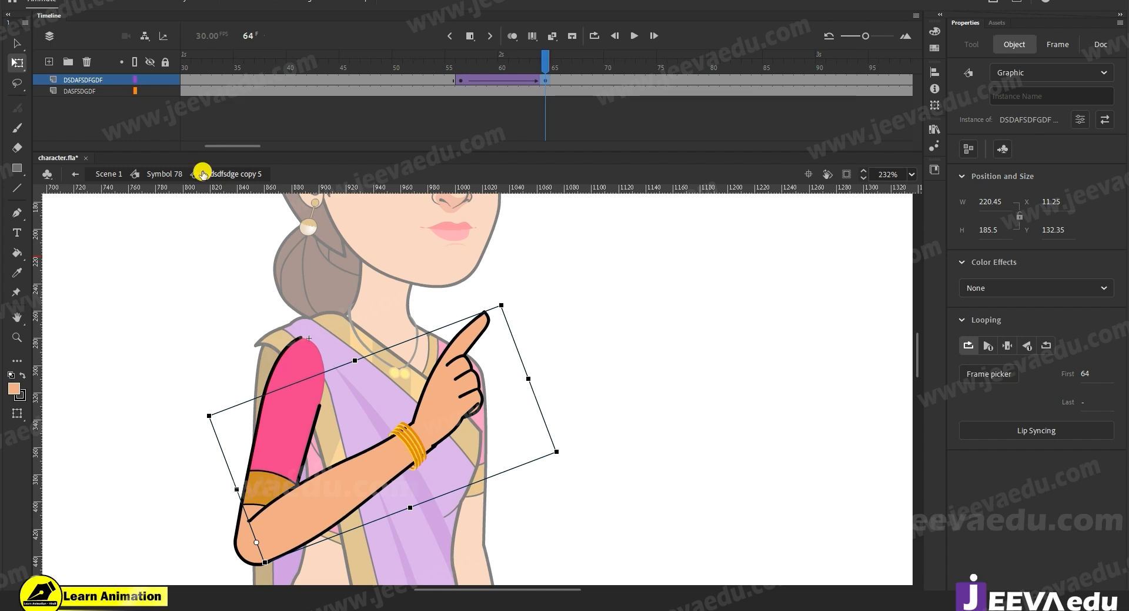
pyautogui.click(167, 174)
pyautogui.press('z')
pyautogui.keyDown('alt'); pyautogui.click(429, 501); pyautogui.keyUp('alt')
pyautogui.moveTo(522, 420); pyautogui.dragTo(511, 469)
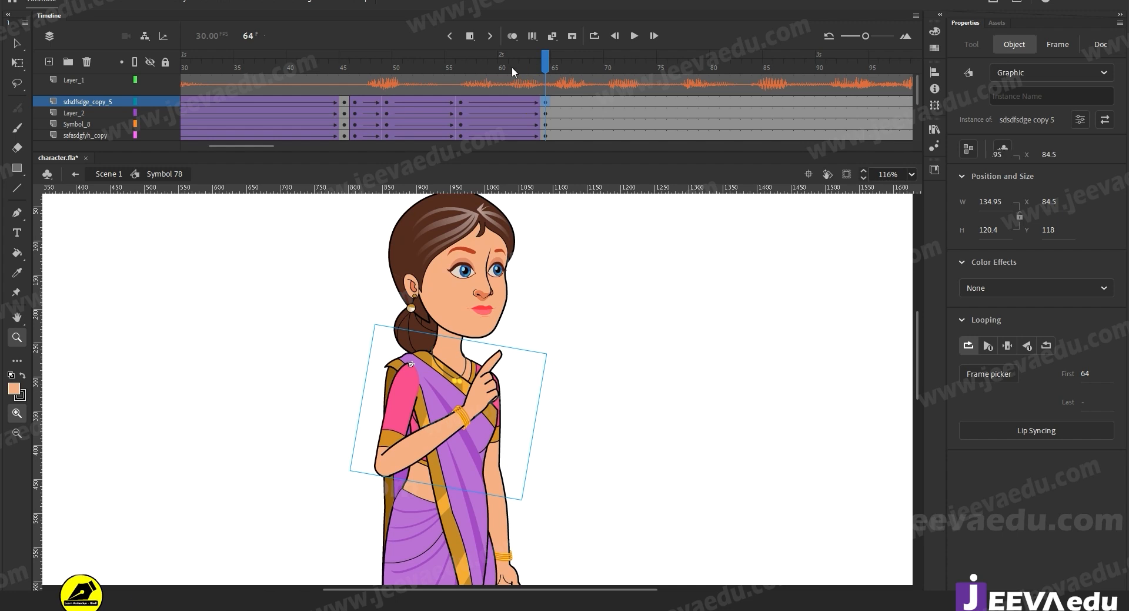
pyautogui.click(355, 103)
pyautogui.press('Return')
pyautogui.press('Return')
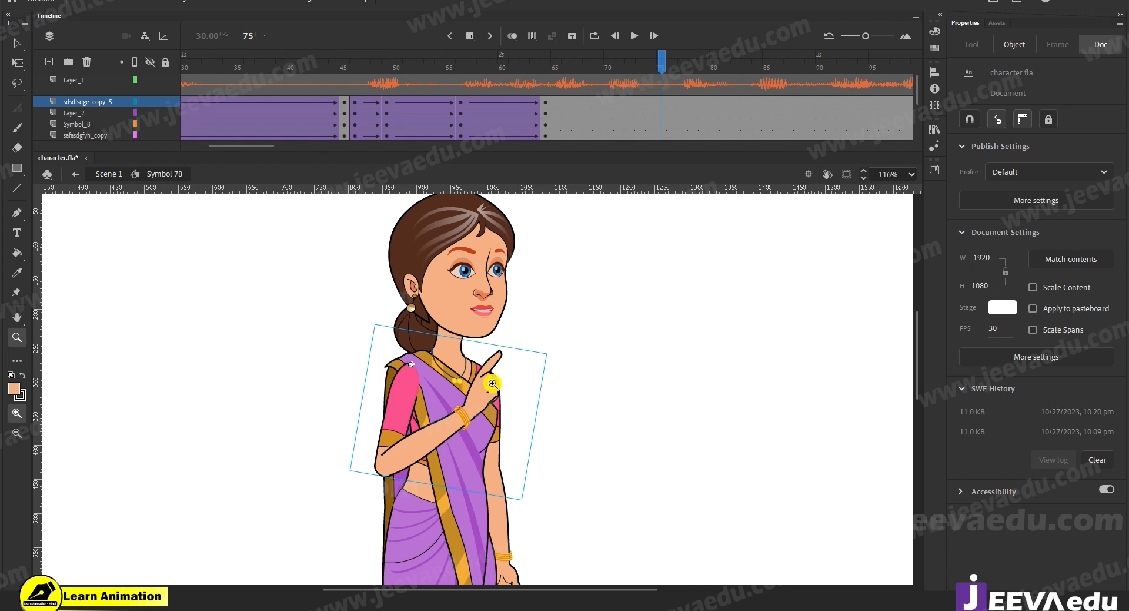
pyautogui.click(471, 82)
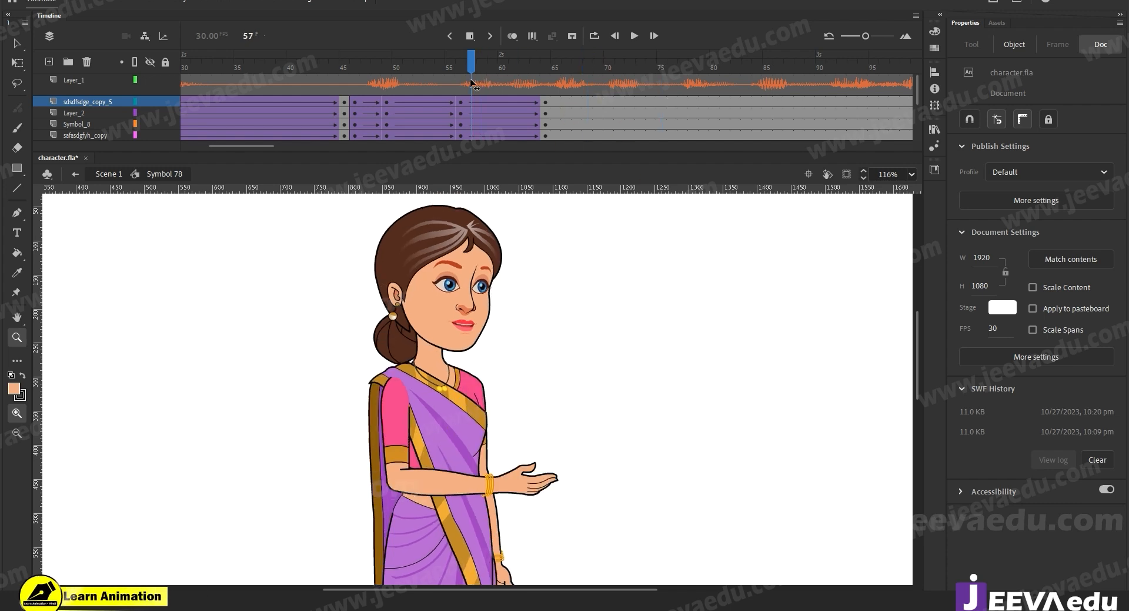
pyautogui.click(364, 104)
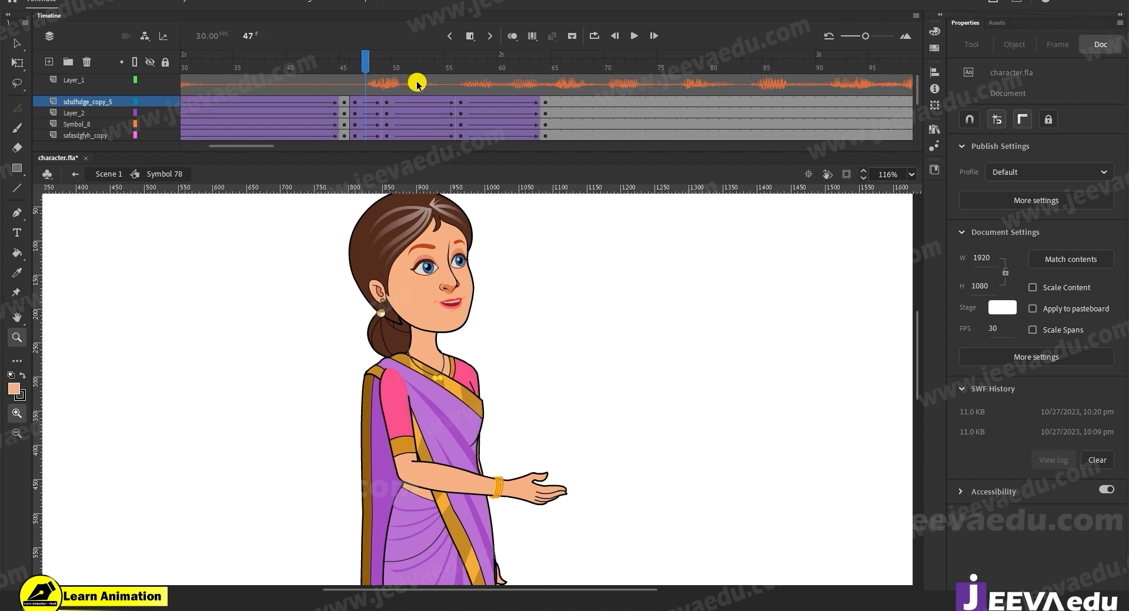
pyautogui.press('Return')
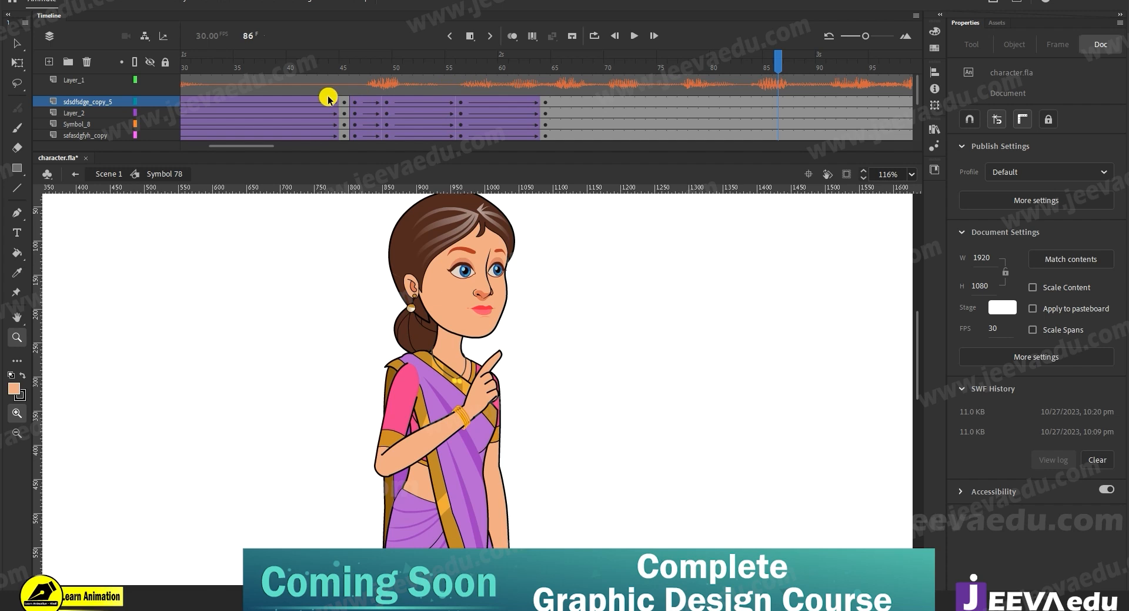
# Step: Scrub through frames 56 to 64 to examine the arm's movement into the pointing pose on the whole figure
pyautogui.click(516, 65)
pyautogui.moveTo(516, 64); pyautogui.dragTo(498, 107)
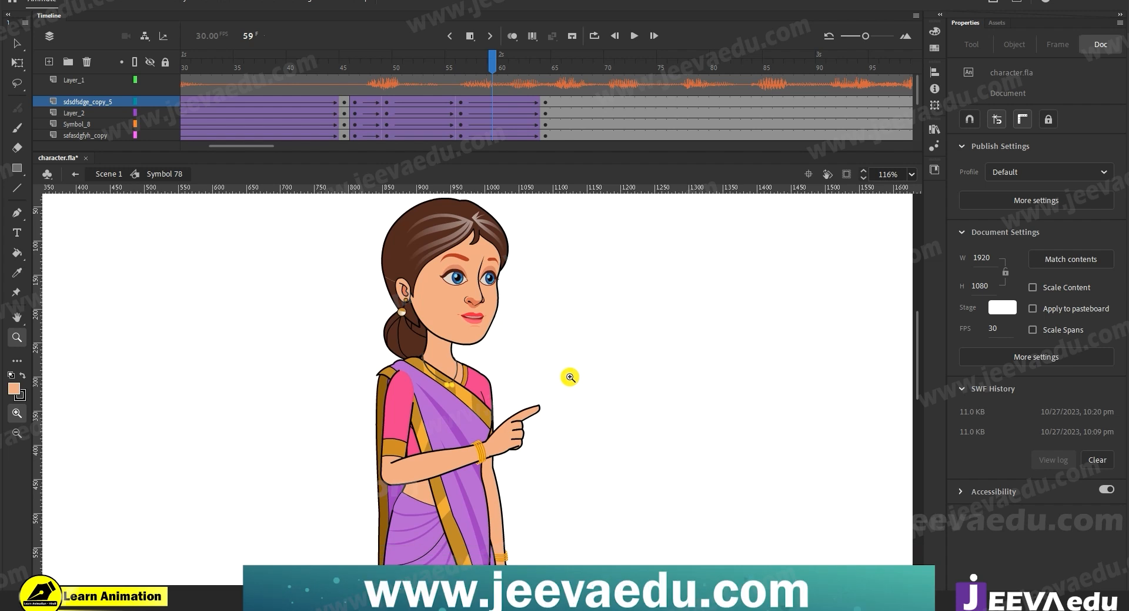
pyautogui.moveTo(496, 63); pyautogui.dragTo(545, 125)
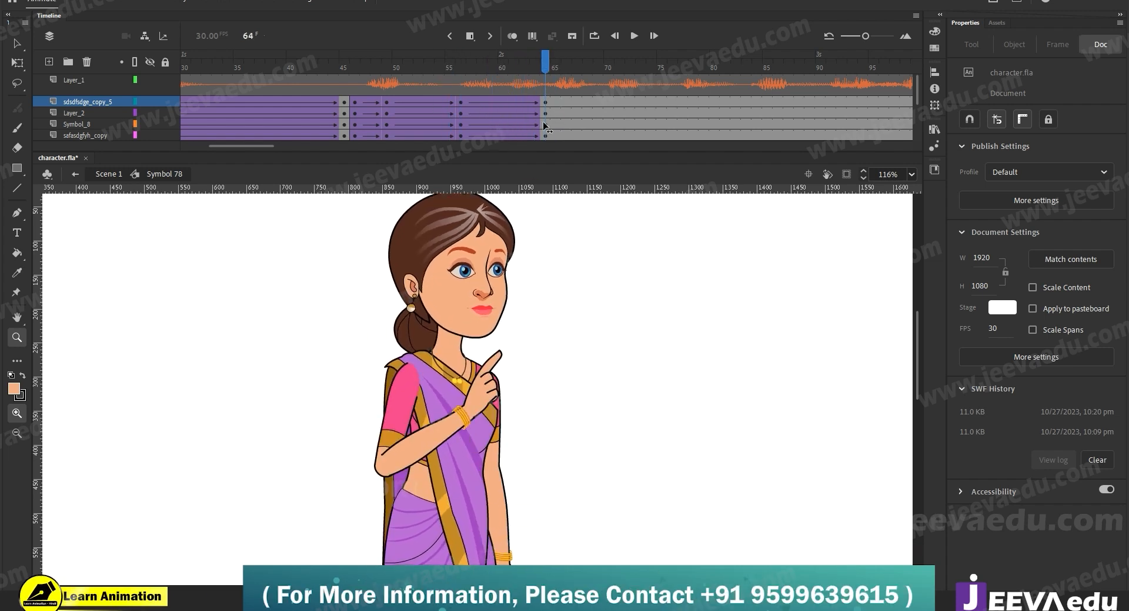
pyautogui.keyDown('alt'); pyautogui.click(515, 500); pyautogui.keyUp('alt')
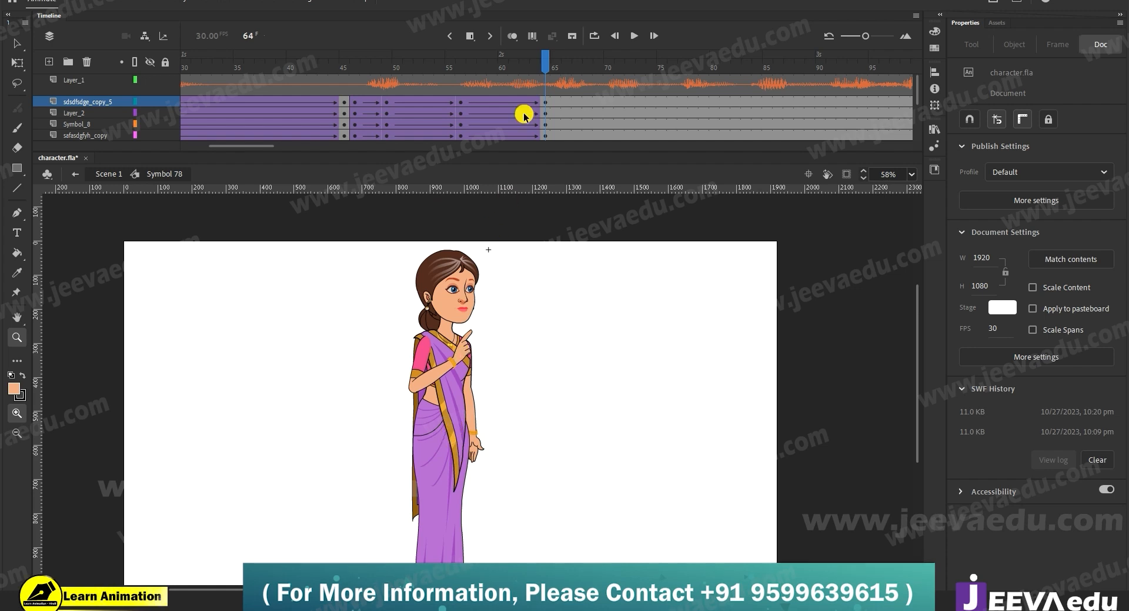
pyautogui.moveTo(458, 111); pyautogui.dragTo(544, 120)
pyautogui.moveTo(451, 112); pyautogui.dragTo(544, 121)
# Step: Select the safasdgfyh copy instance at frame 64 and examine the sari, waist and lowered hand in that pose
pyautogui.click(467, 418)
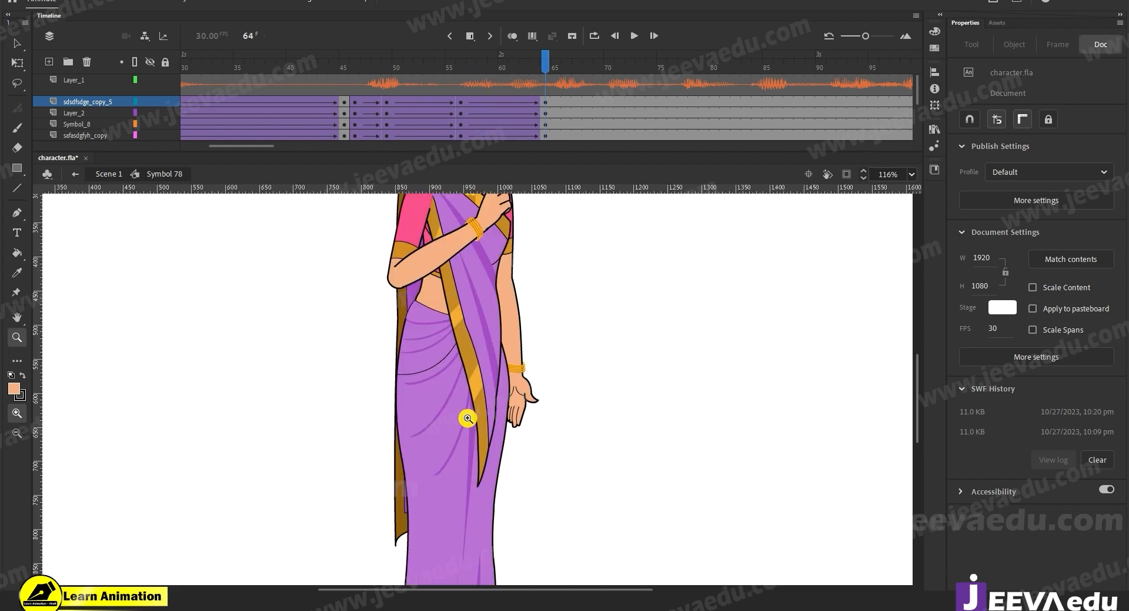
pyautogui.press('v')
pyautogui.click(484, 359)
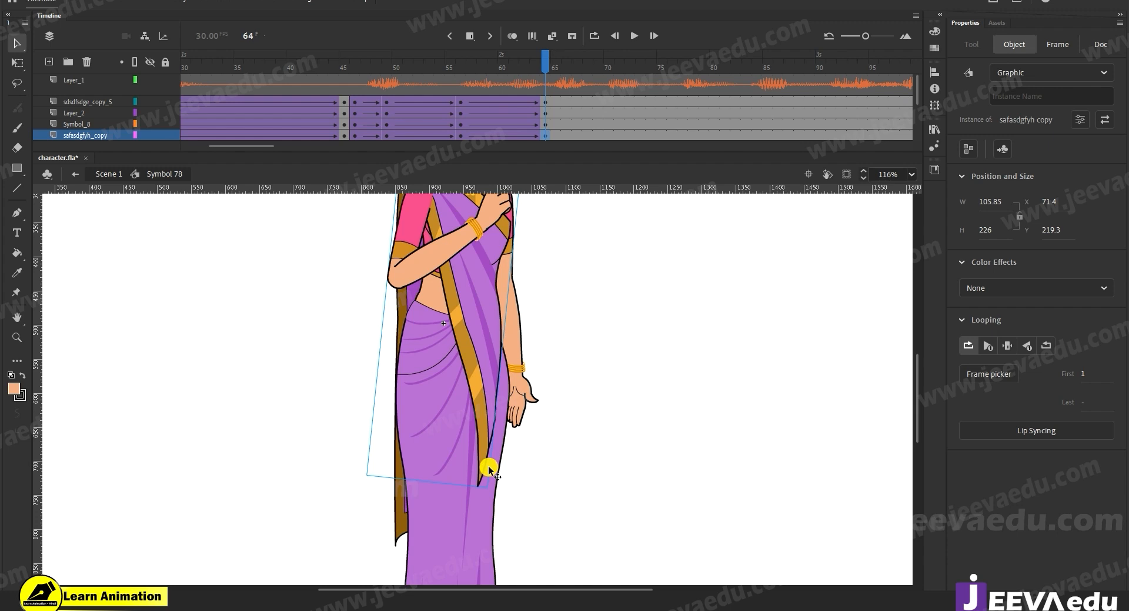
pyautogui.press('q')
pyautogui.moveTo(512, 366); pyautogui.dragTo(509, 448)
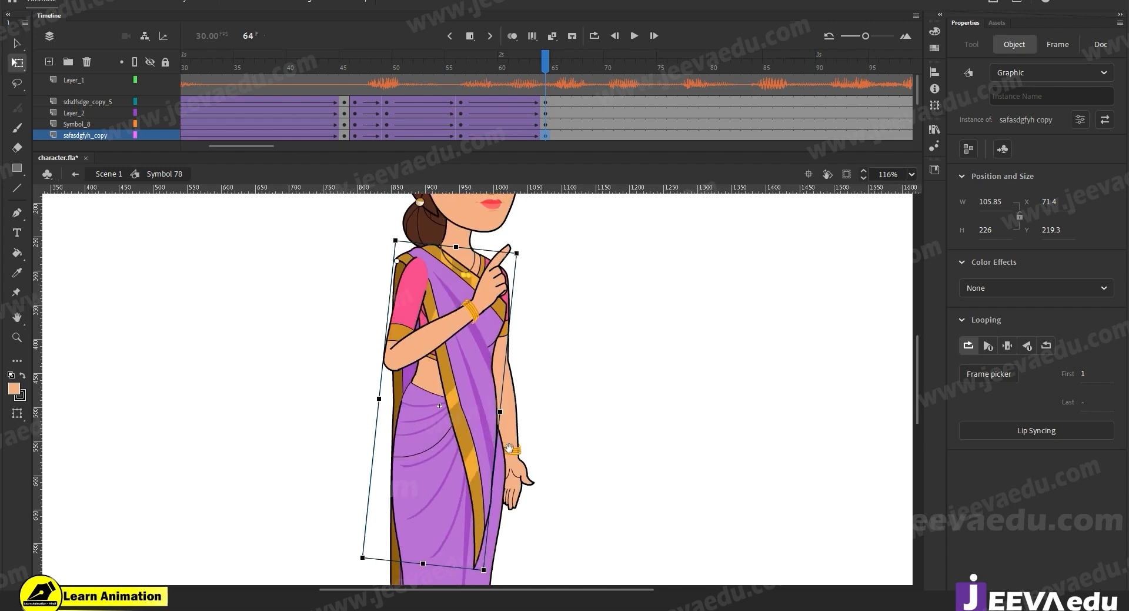
pyautogui.moveTo(428, 260); pyautogui.dragTo(426, 282)
pyautogui.moveTo(474, 466); pyautogui.dragTo(514, 393)
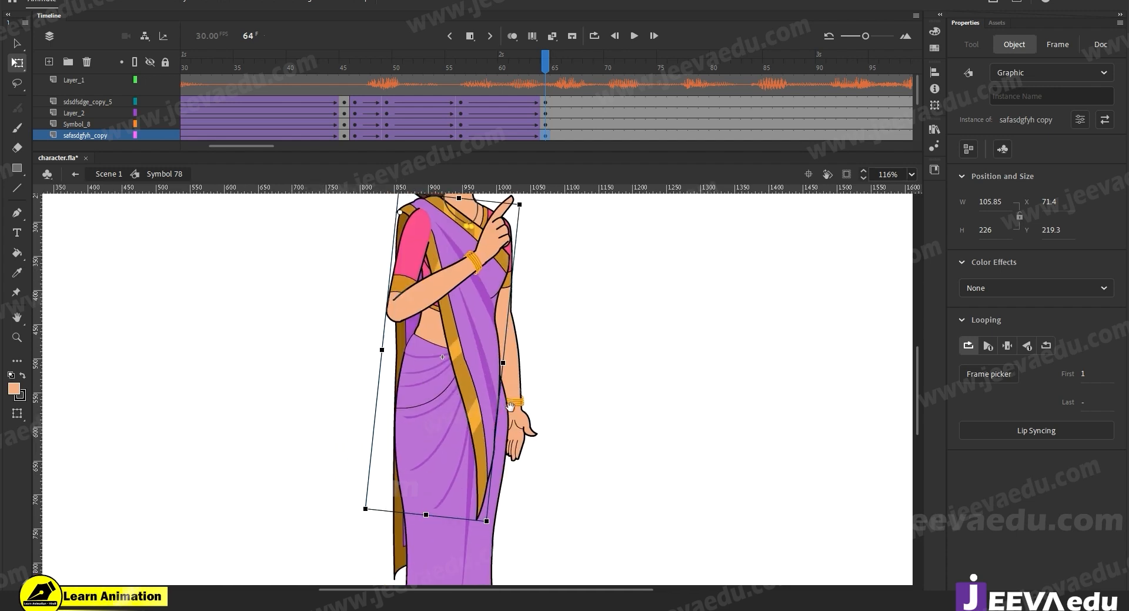
pyautogui.moveTo(492, 537); pyautogui.dragTo(512, 538)
pyautogui.press('z')
pyautogui.keyDown('alt'); pyautogui.click(486, 360); pyautogui.keyUp('alt')
pyautogui.moveTo(559, 68); pyautogui.dragTo(549, 156)
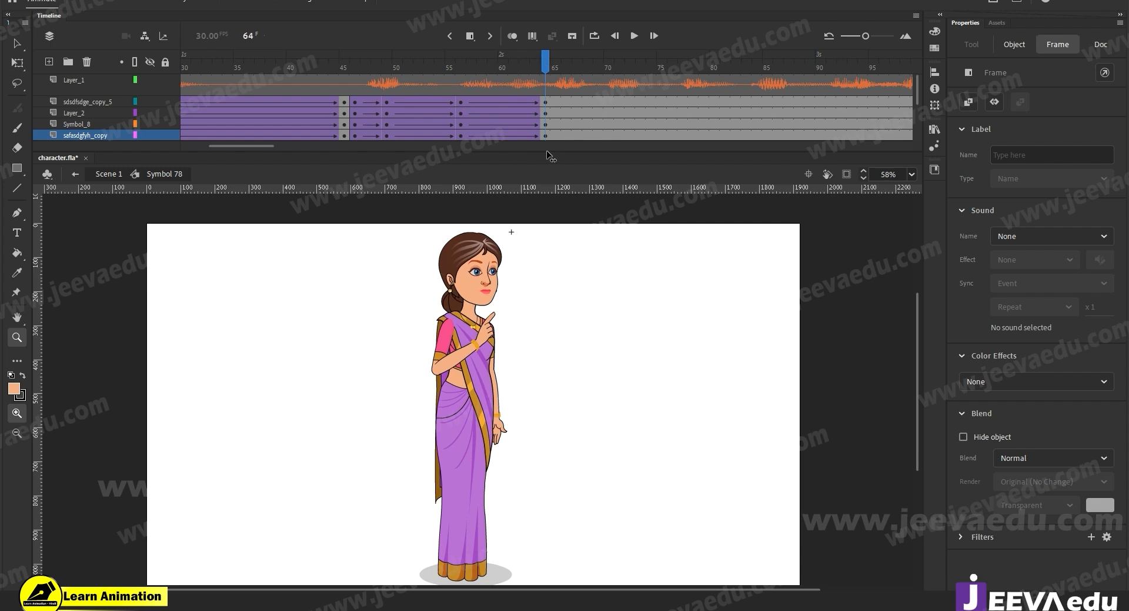
# Step: Select the lowered arm instance, sfsdgdfhy copy 4, at frame 64 and rotate it very slightly
pyautogui.click(505, 433)
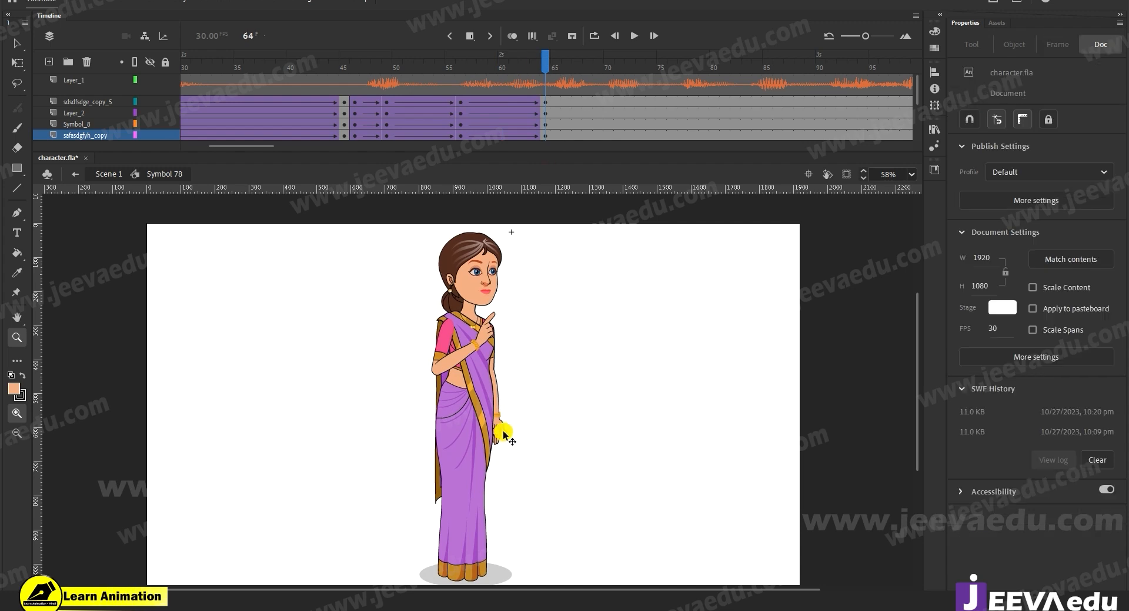
pyautogui.press('v')
pyautogui.click(504, 434)
pyautogui.press('q')
pyautogui.moveTo(513, 450); pyautogui.dragTo(515, 452)
pyautogui.click(501, 405)
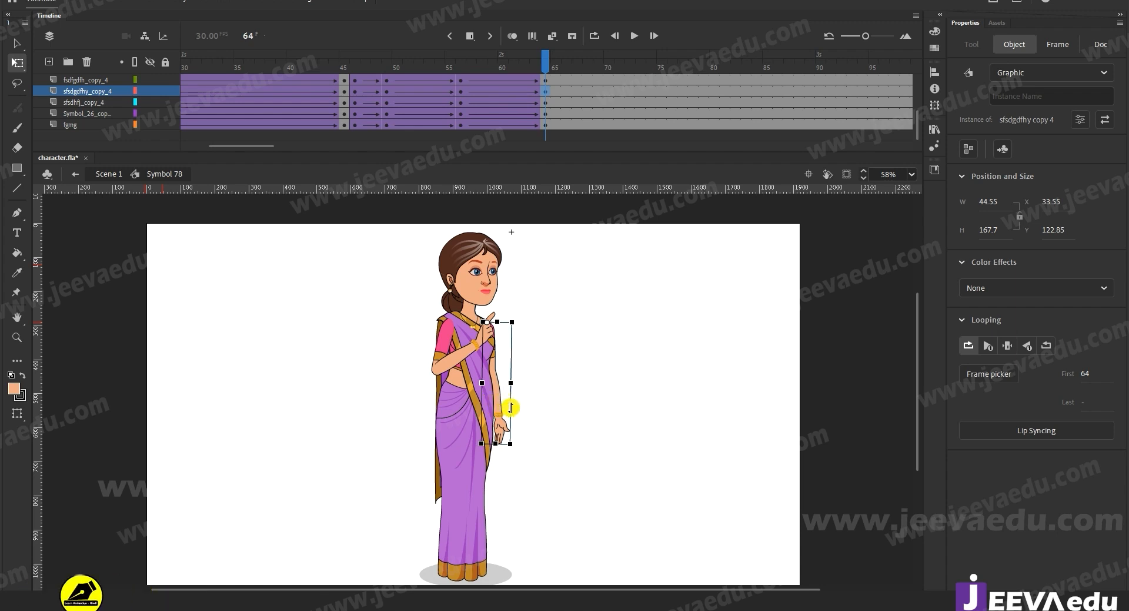
pyautogui.click(529, 146)
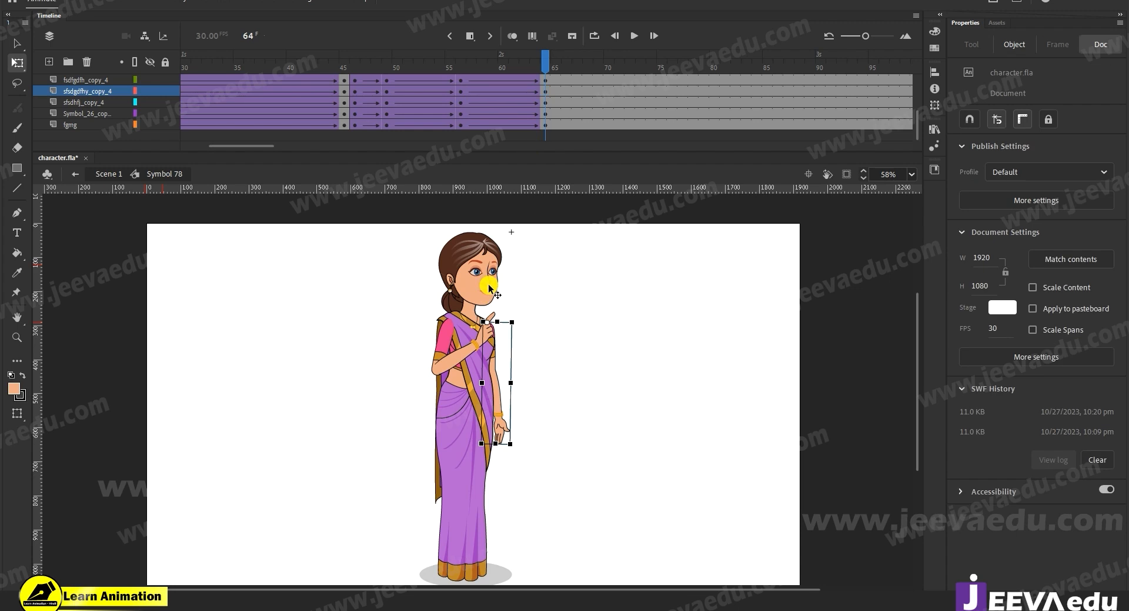
# Step: Open the head symbol, Symbol 79, and insert keyframes on all its layers at frames 64 and 56
pyautogui.press('z')
pyautogui.click(485, 308)
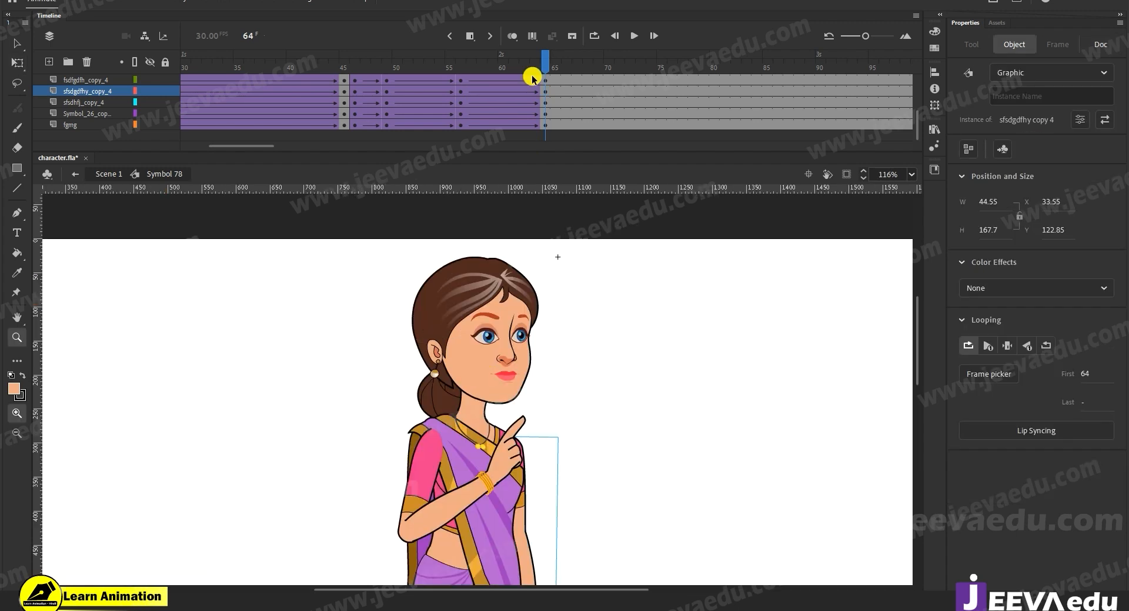
pyautogui.moveTo(520, 66); pyautogui.dragTo(544, 108)
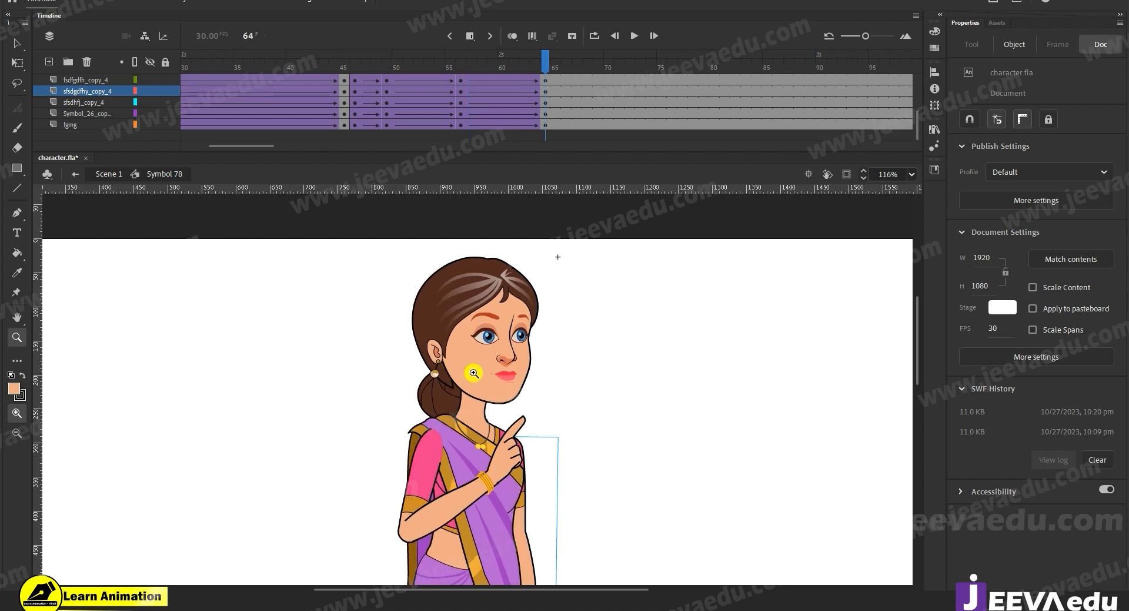
pyautogui.click(461, 80)
pyautogui.moveTo(469, 59); pyautogui.dragTo(553, 89)
pyautogui.click(553, 88)
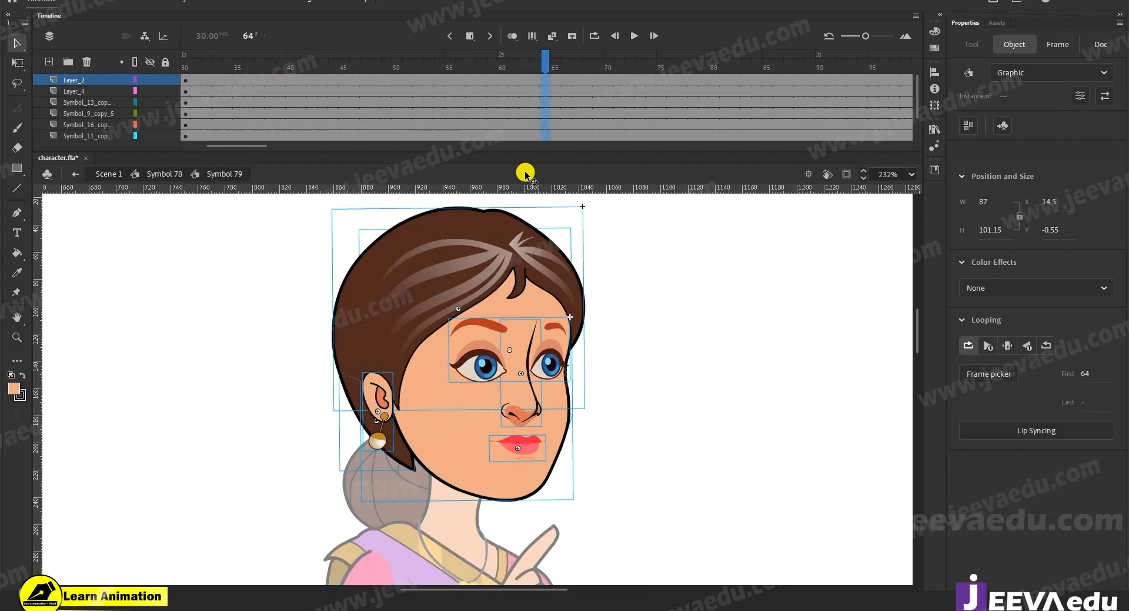
pyautogui.click(546, 104)
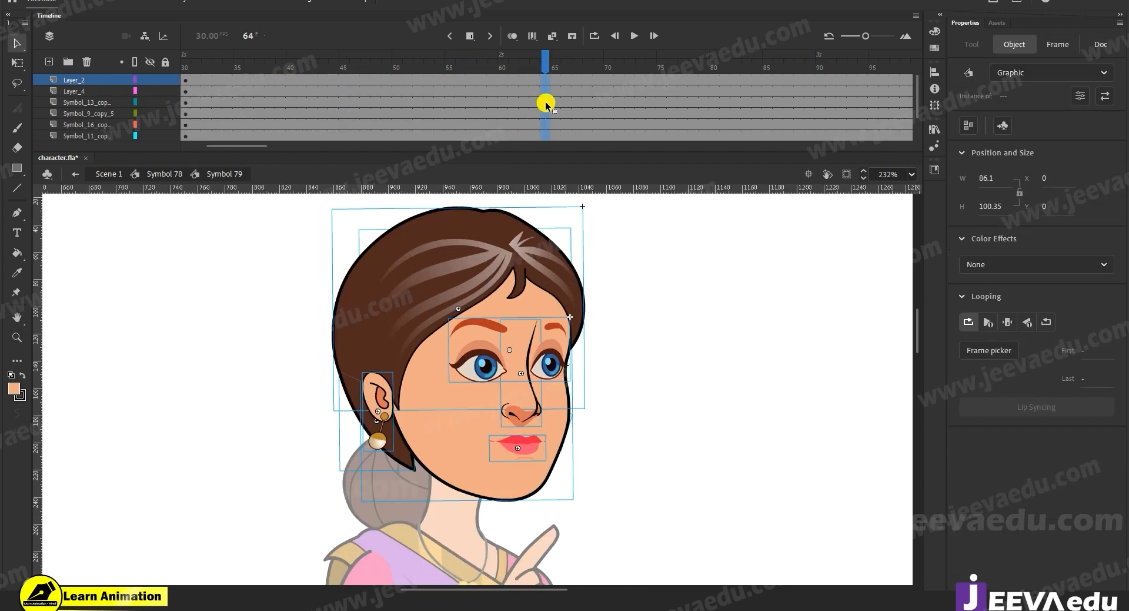
pyautogui.click(464, 83)
pyautogui.click(463, 94)
pyautogui.moveTo(460, 129)
pyautogui.mouseDown()
pyautogui.moveTo(457, 164)
pyautogui.moveTo(460, 120)
pyautogui.mouseUp()
pyautogui.press('F6')
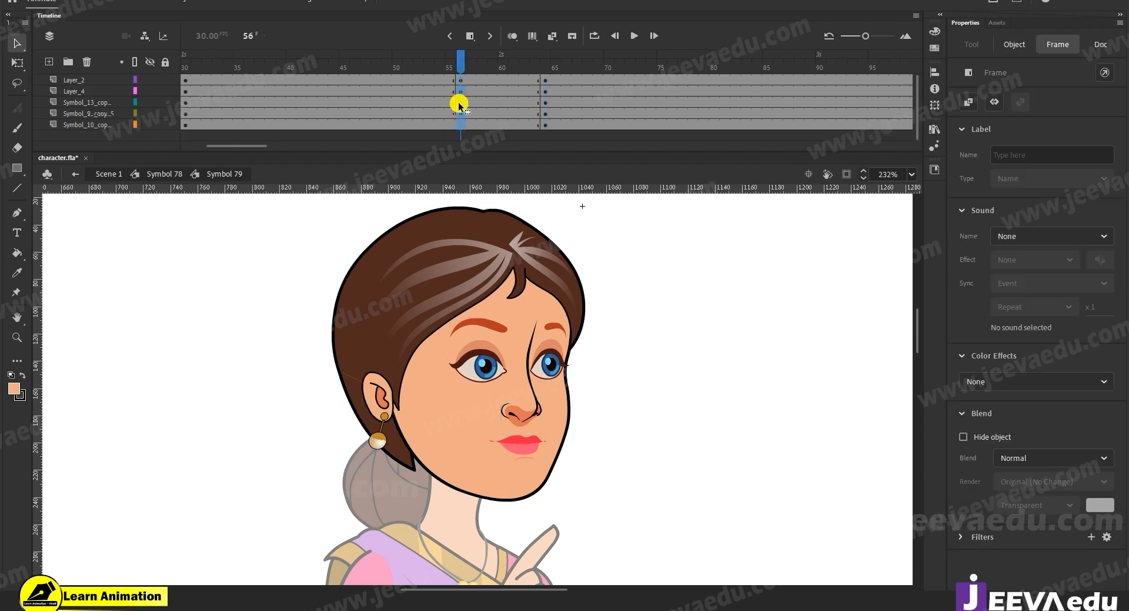
# Step: Create classic tweens on all head layers between frames 56 and 64
pyautogui.moveTo(480, 80); pyautogui.dragTo(491, 124)
pyautogui.rightClick(484, 106)
pyautogui.click(509, 112)
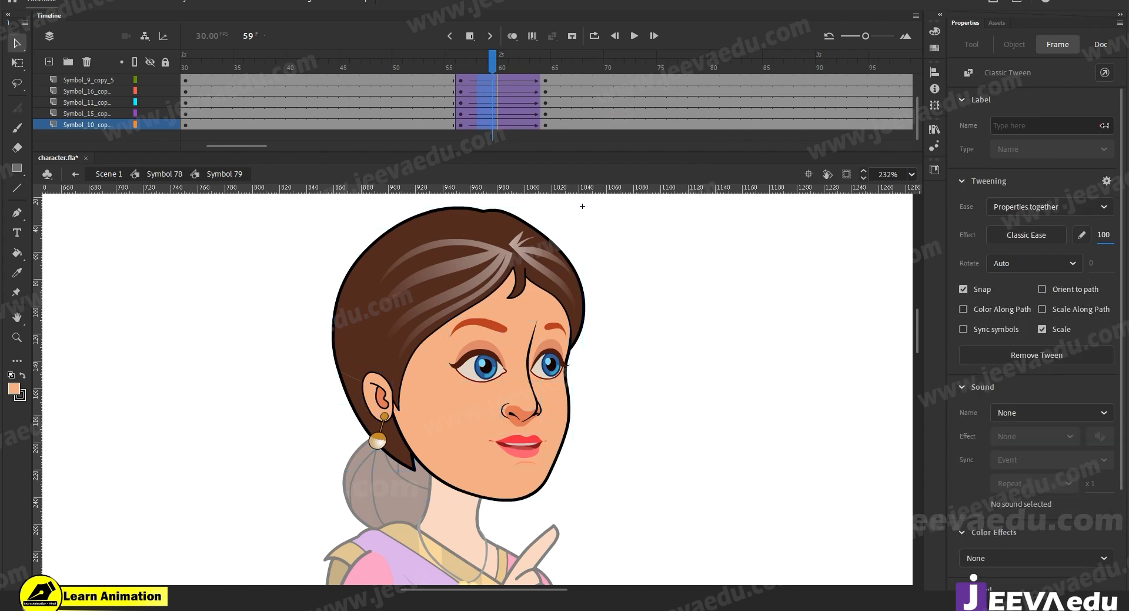
# Step: Select the eyes, nose and mouth together at frame 64 and nudge them down to Y 38.85
pyautogui.moveTo(513, 54); pyautogui.dragTo(545, 56)
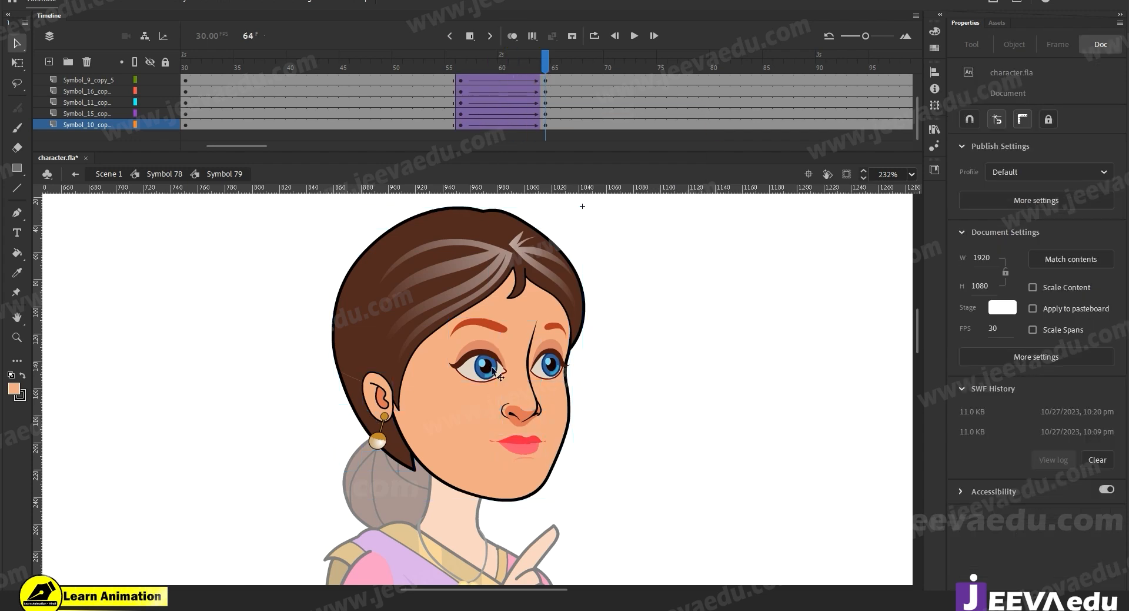
pyautogui.click(530, 409)
pyautogui.click(524, 449)
pyautogui.click(516, 411)
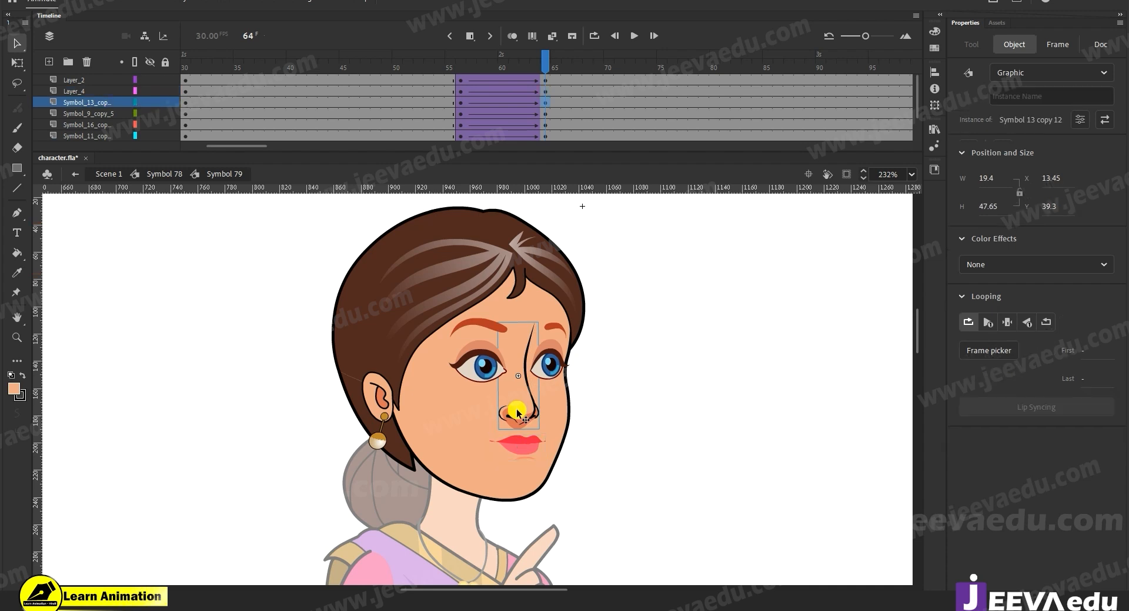
pyautogui.keyDown('shift'); pyautogui.click(496, 376); pyautogui.keyUp('shift')
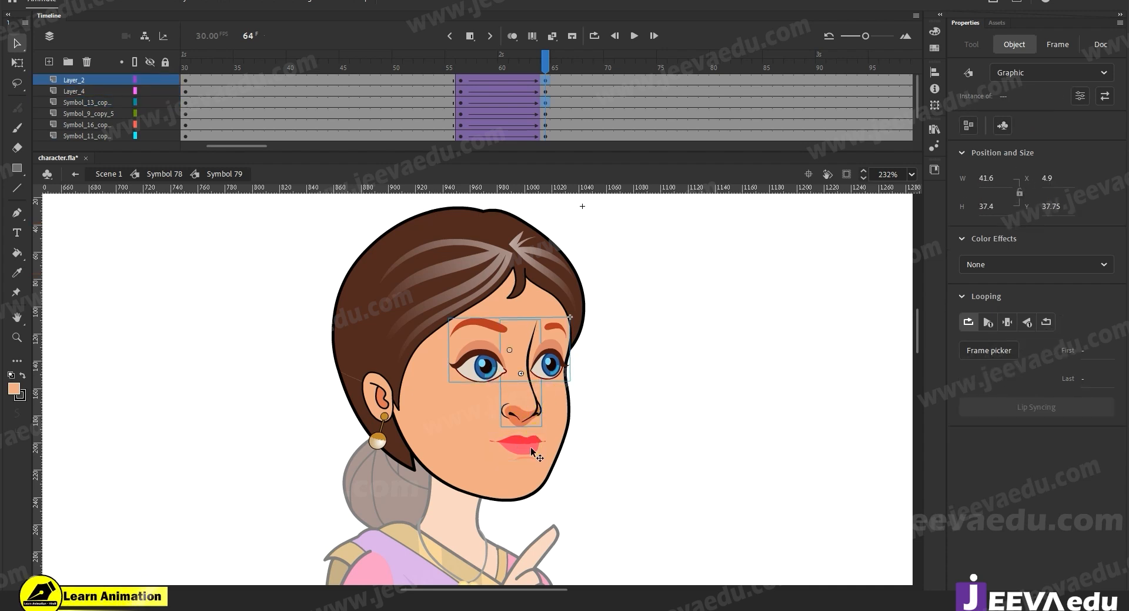
pyautogui.keyDown('shift'); pyautogui.click(530, 447); pyautogui.keyUp('shift')
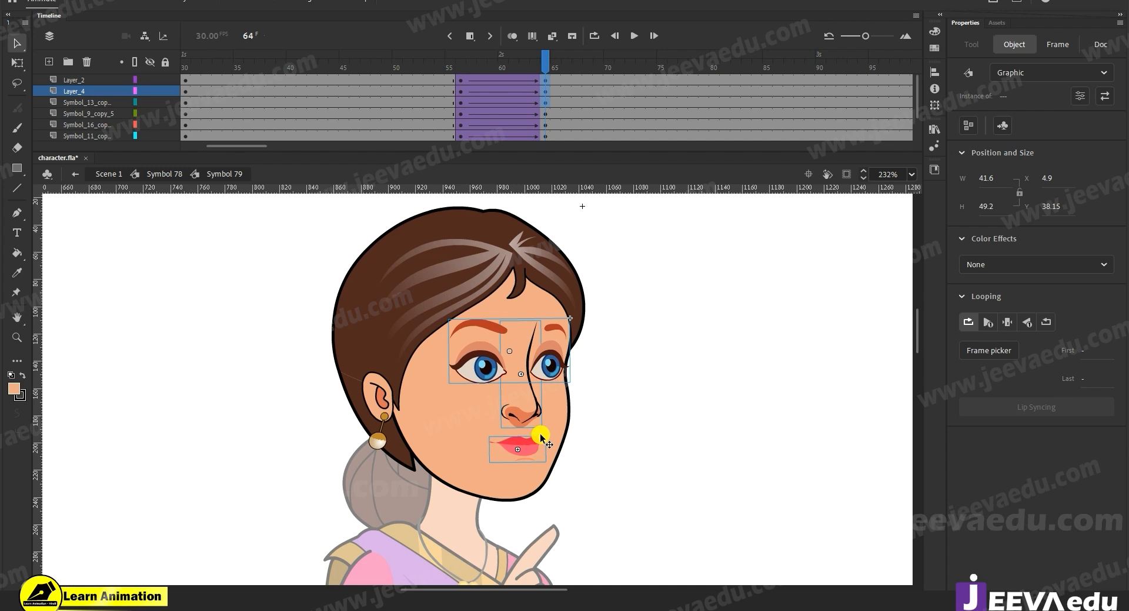
pyautogui.press('Down')
pyautogui.press('Down')
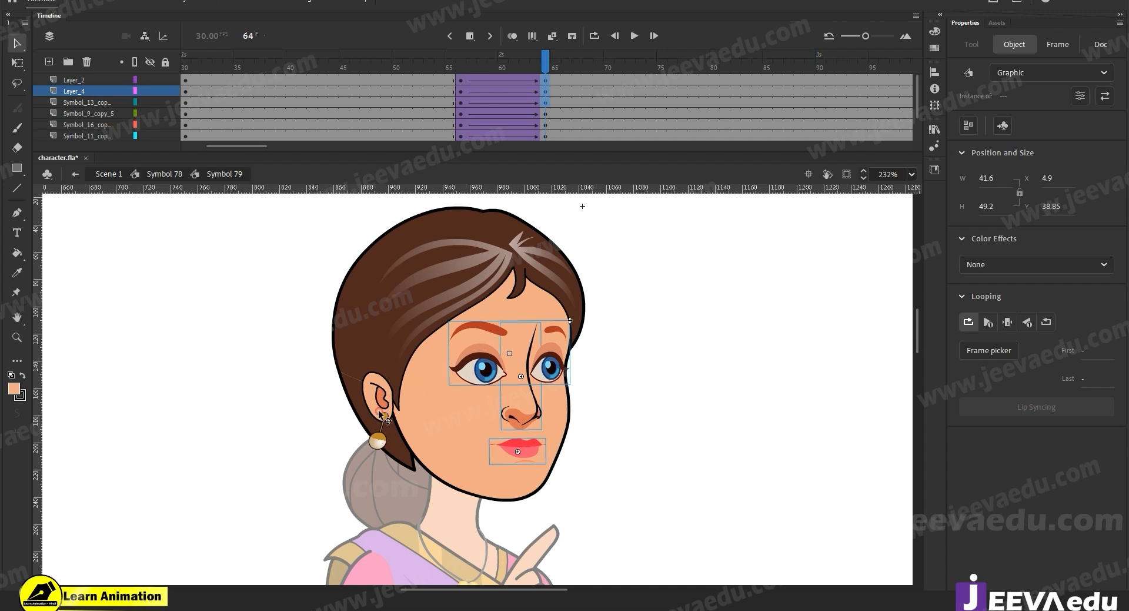
# Step: Open the ear symbol, insert a keyframe at frame 56 on the earring layer, and create an eased classic tween up to frame 64
pyautogui.click(387, 434)
pyautogui.doubleClick(382, 439)
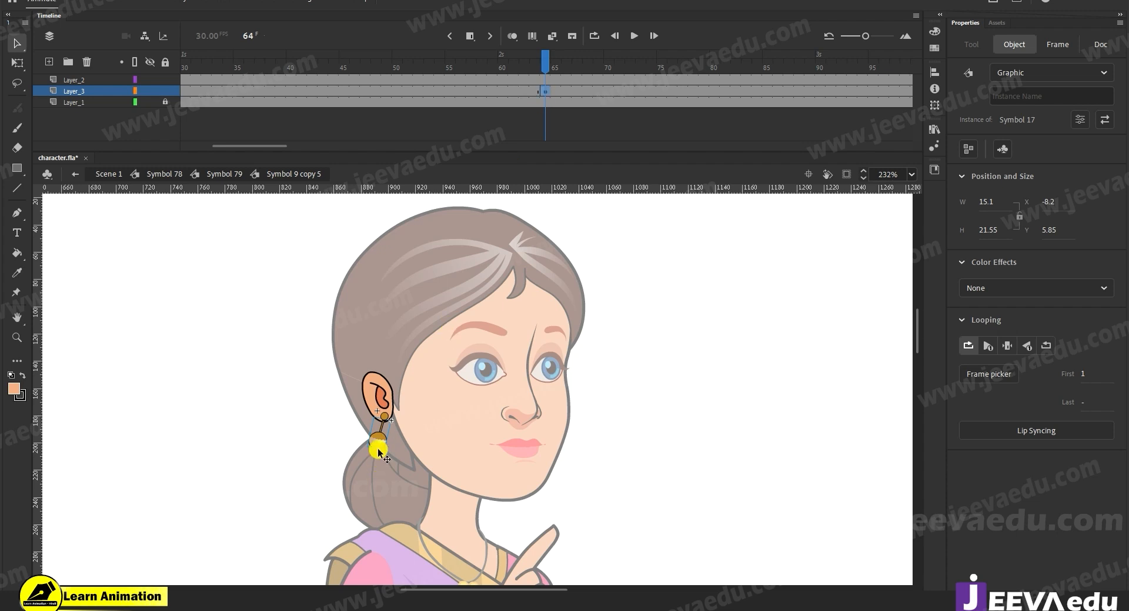
pyautogui.moveTo(351, 359); pyautogui.dragTo(420, 459)
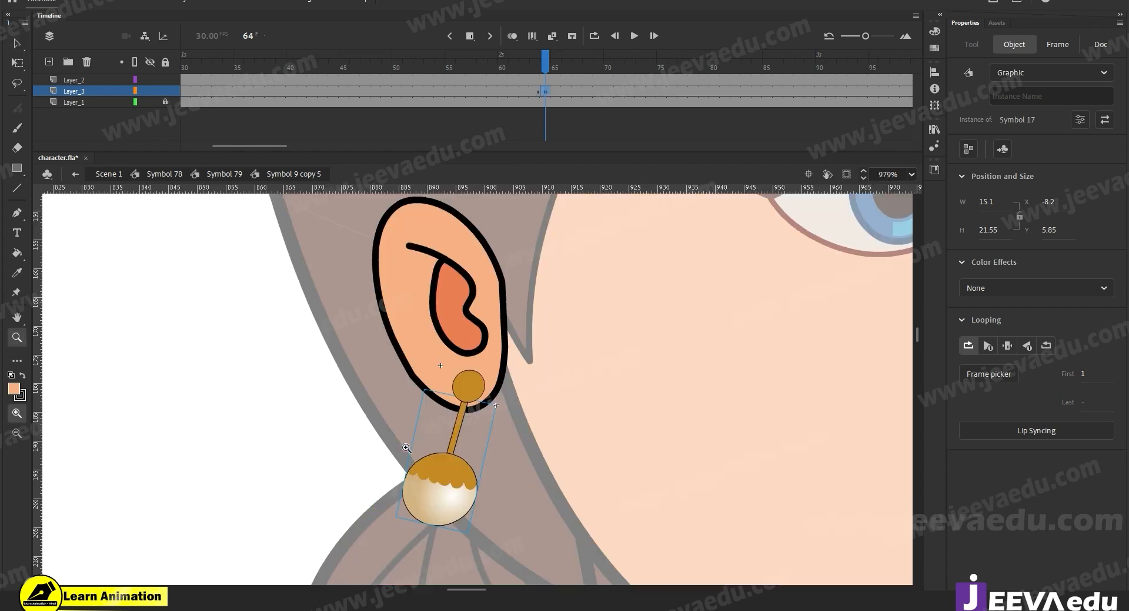
pyautogui.click(465, 91)
pyautogui.click(465, 92)
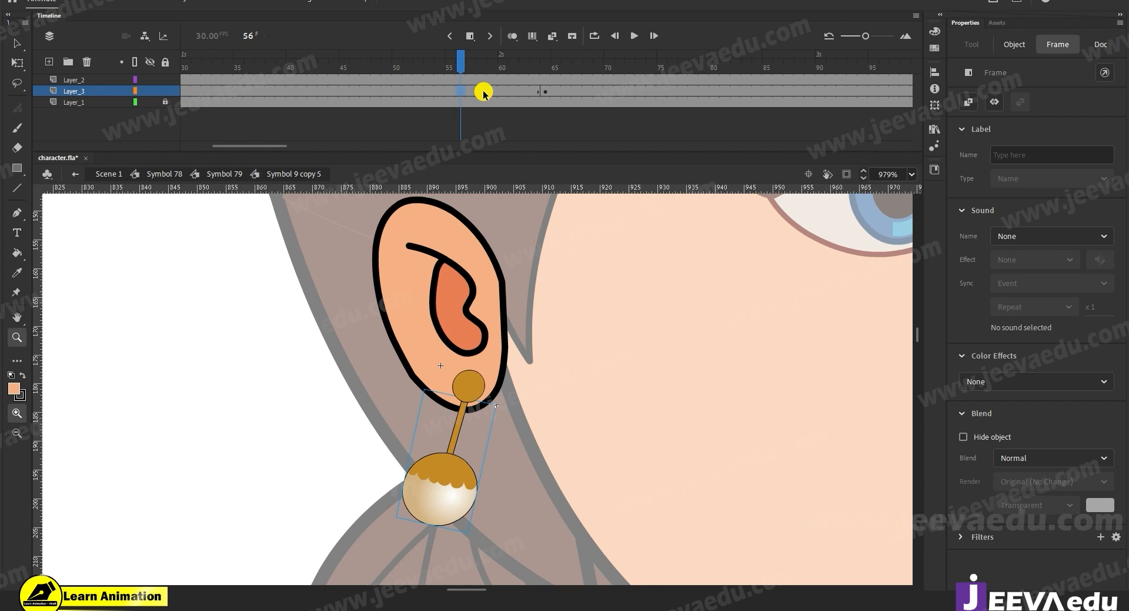
pyautogui.rightClick(484, 92)
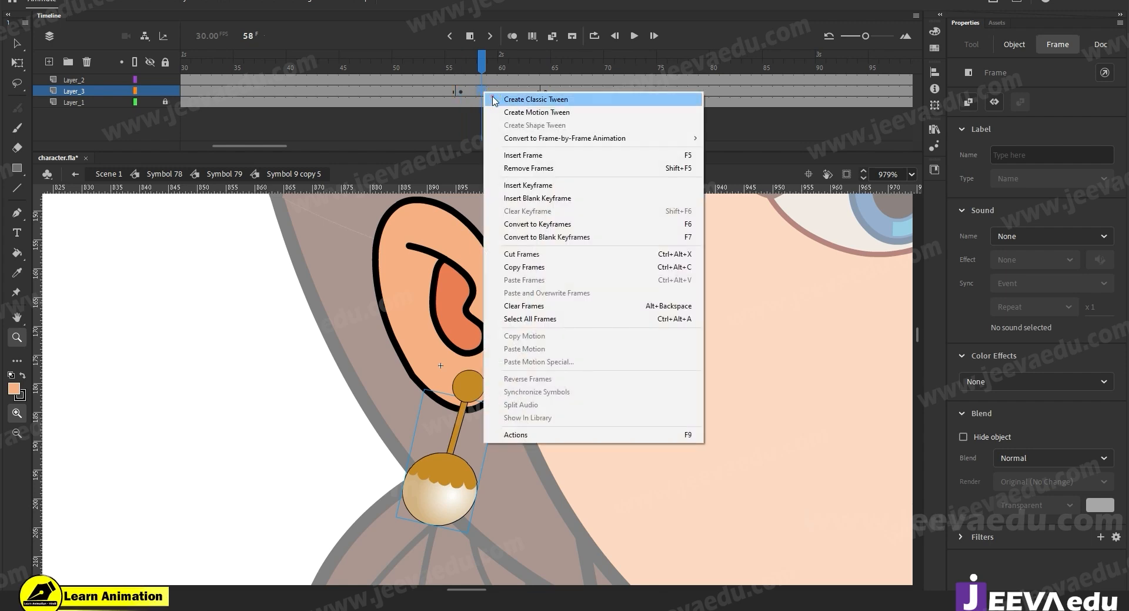
pyautogui.click(492, 97)
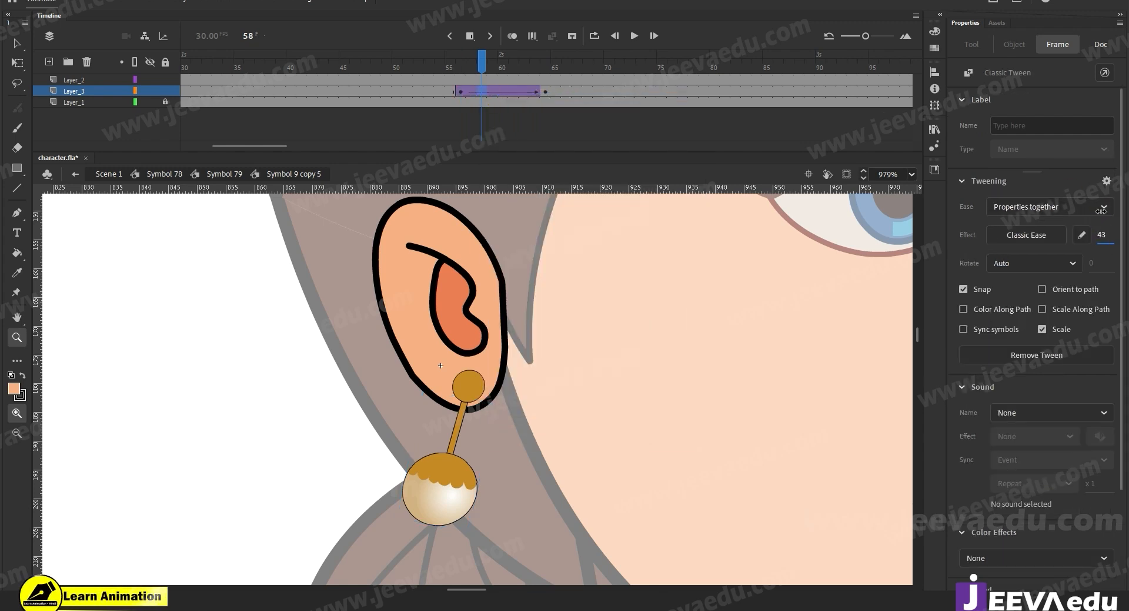
# Step: Rotate the near earring at frame 64 so it hangs almost straight down, and return to the head symbol, Symbol 79
pyautogui.click(546, 91)
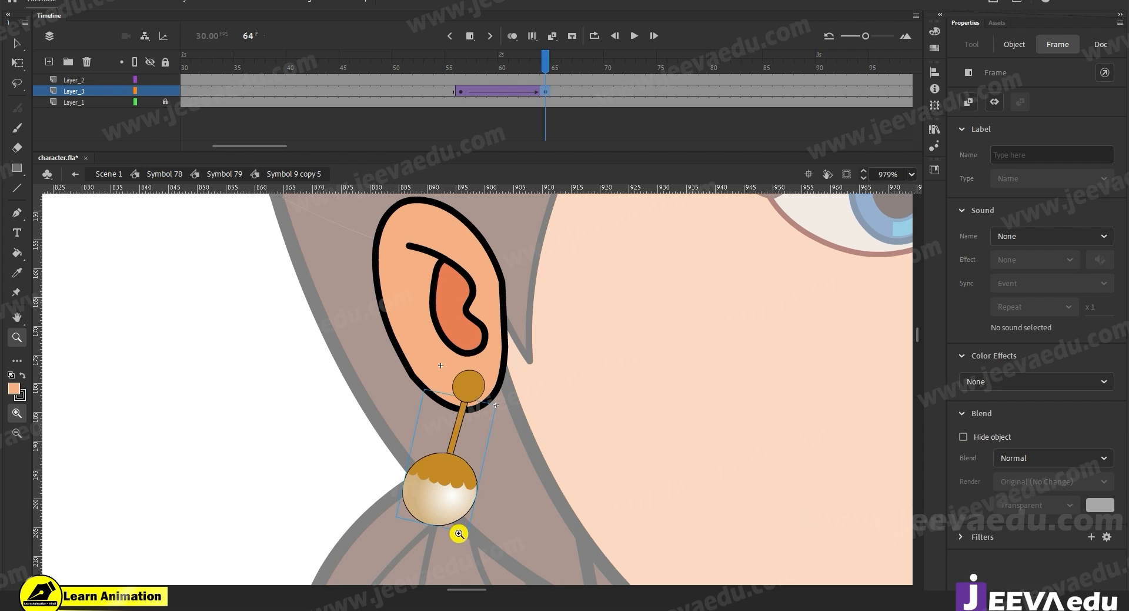
pyautogui.press('q')
pyautogui.moveTo(474, 536); pyautogui.dragTo(522, 547)
pyautogui.press('z')
pyautogui.keyDown('alt'); pyautogui.click(524, 469); pyautogui.keyUp('alt')
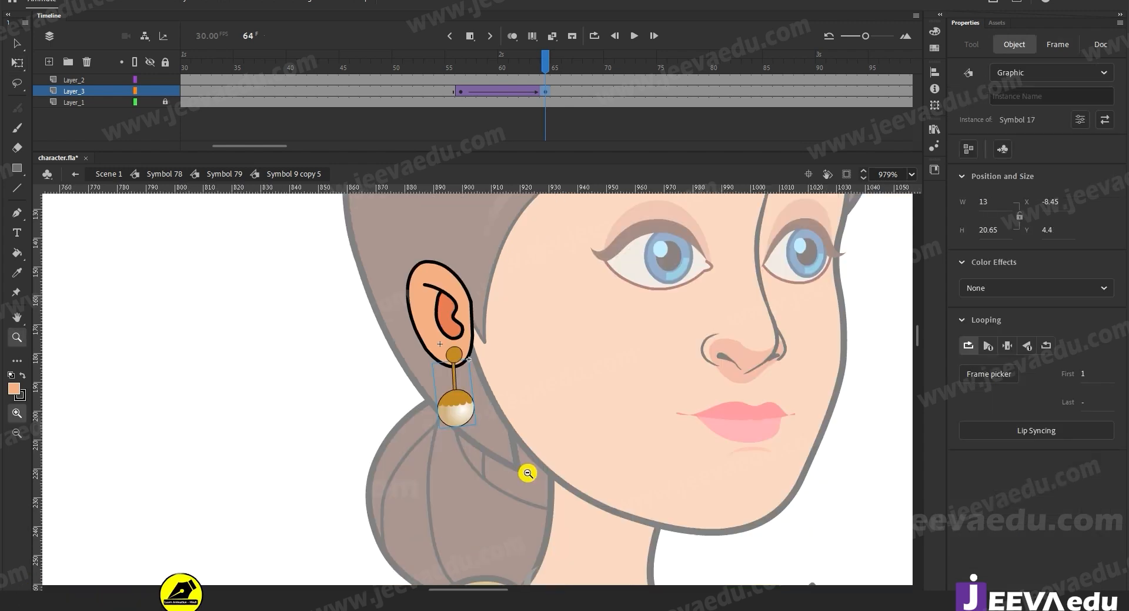
pyautogui.keyDown('alt'); pyautogui.click(525, 471); pyautogui.keyUp('alt')
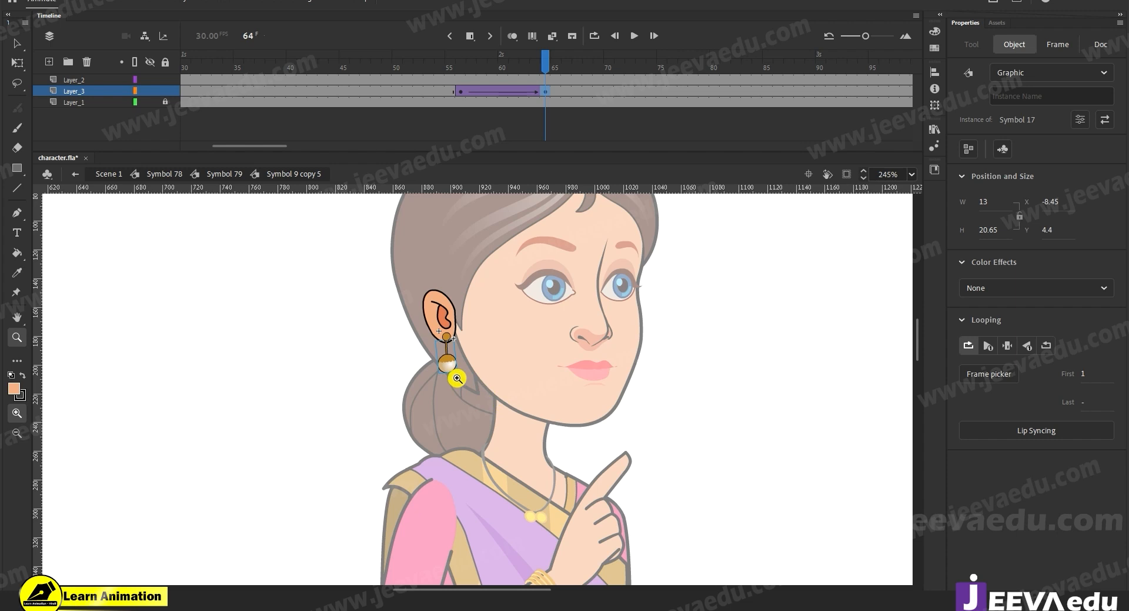
pyautogui.press('q')
pyautogui.moveTo(462, 378); pyautogui.dragTo(463, 381)
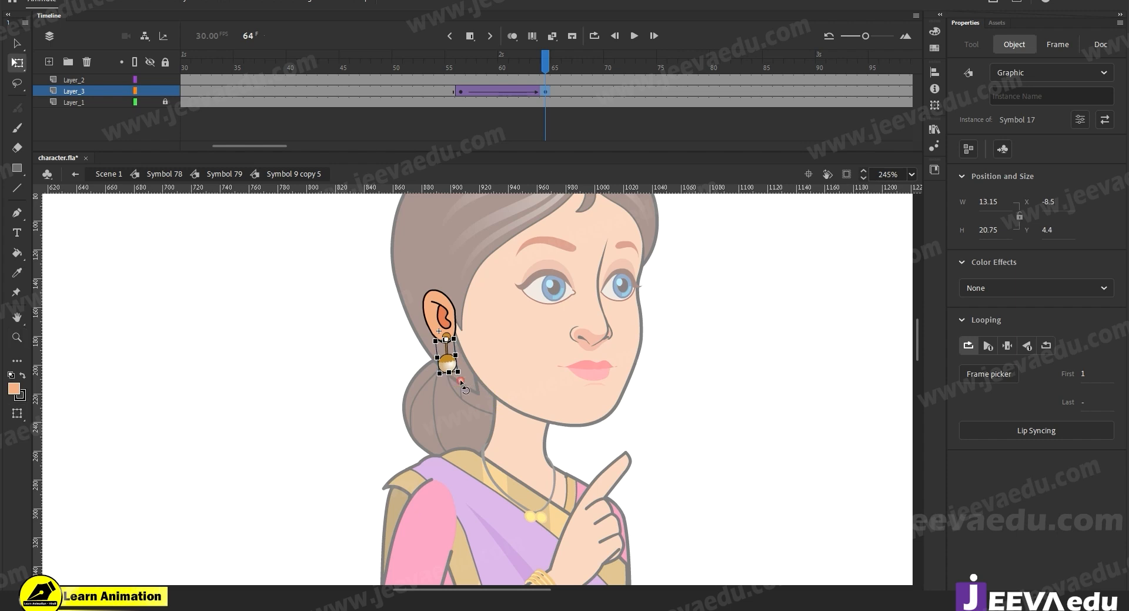
pyautogui.press('v')
pyautogui.click(391, 383)
pyautogui.doubleClick(631, 365)
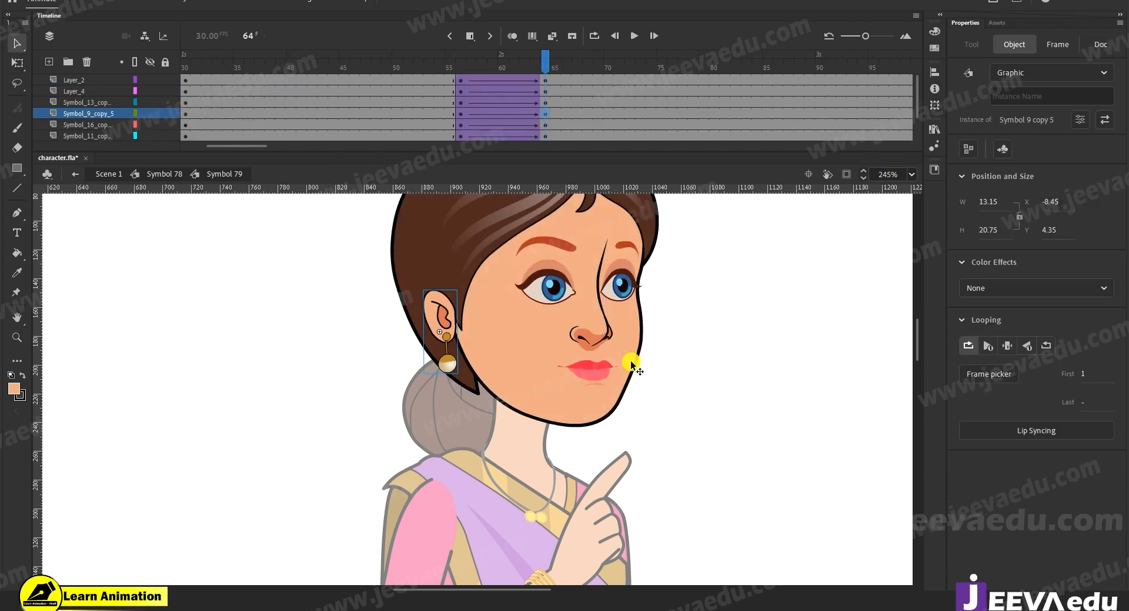
# Step: Identify the layer holding the face shape, Symbol_11, and hide it to uncover the far earring
pyautogui.click(639, 379)
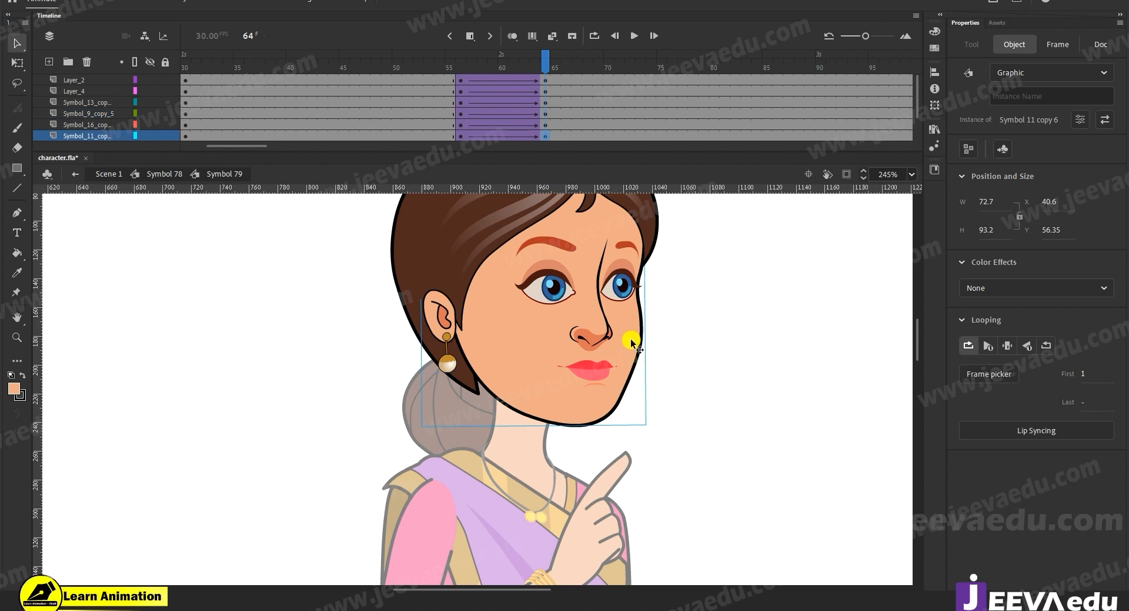
pyautogui.click(136, 135)
pyautogui.click(136, 136)
pyautogui.click(140, 137)
pyautogui.click(151, 137)
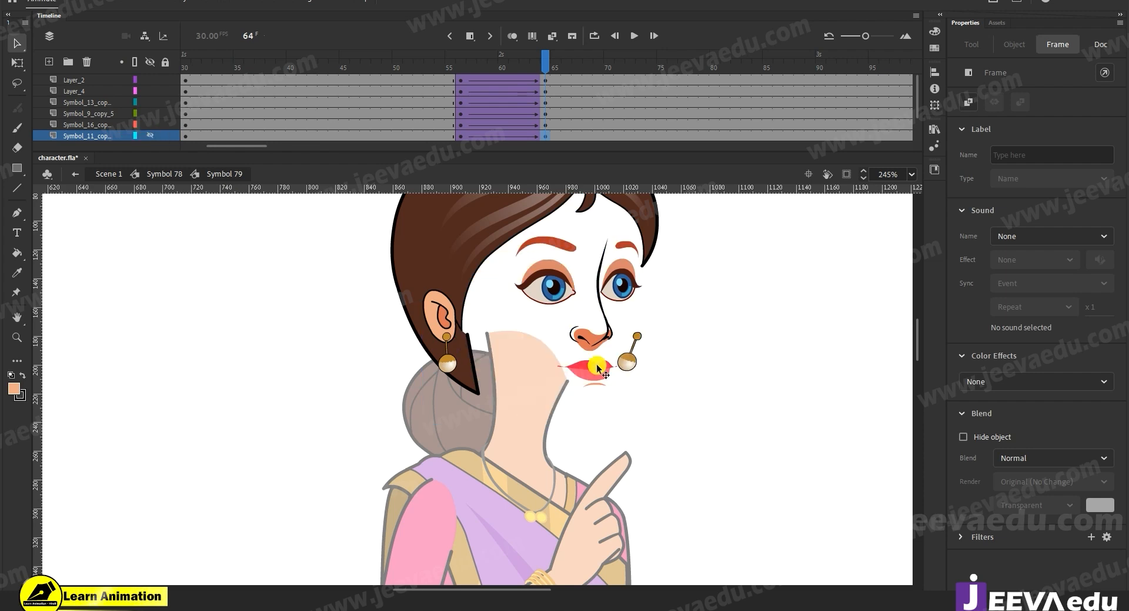
# Step: Rotate the far earring at frame 64 so it swings outward past the cheek, and show the face layer again
pyautogui.click(633, 367)
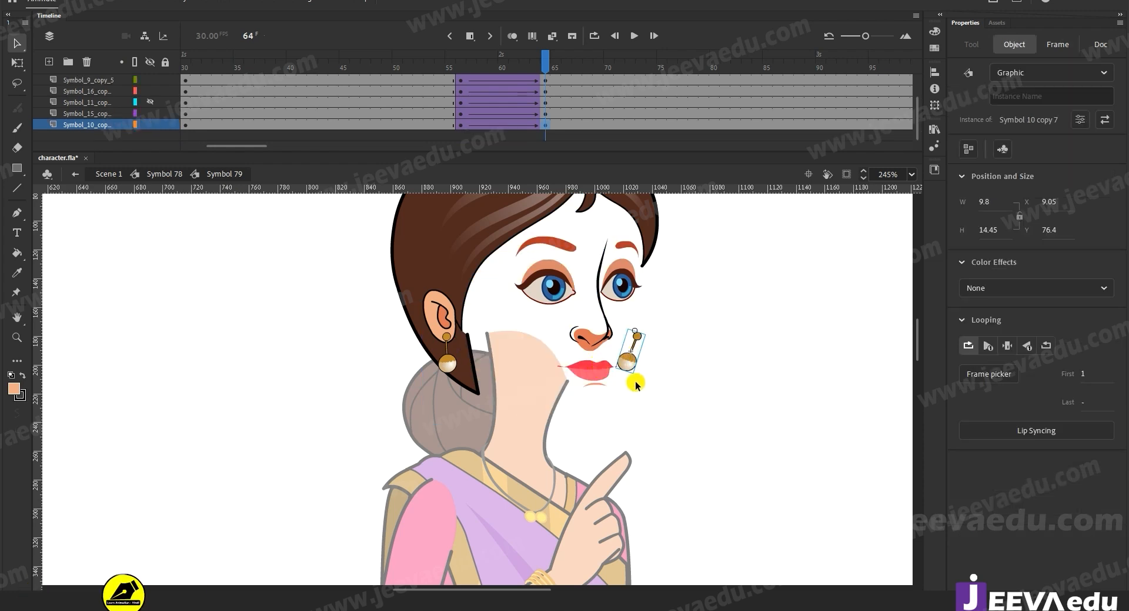
pyautogui.press('q')
pyautogui.moveTo(637, 379); pyautogui.dragTo(664, 379)
pyautogui.click(151, 104)
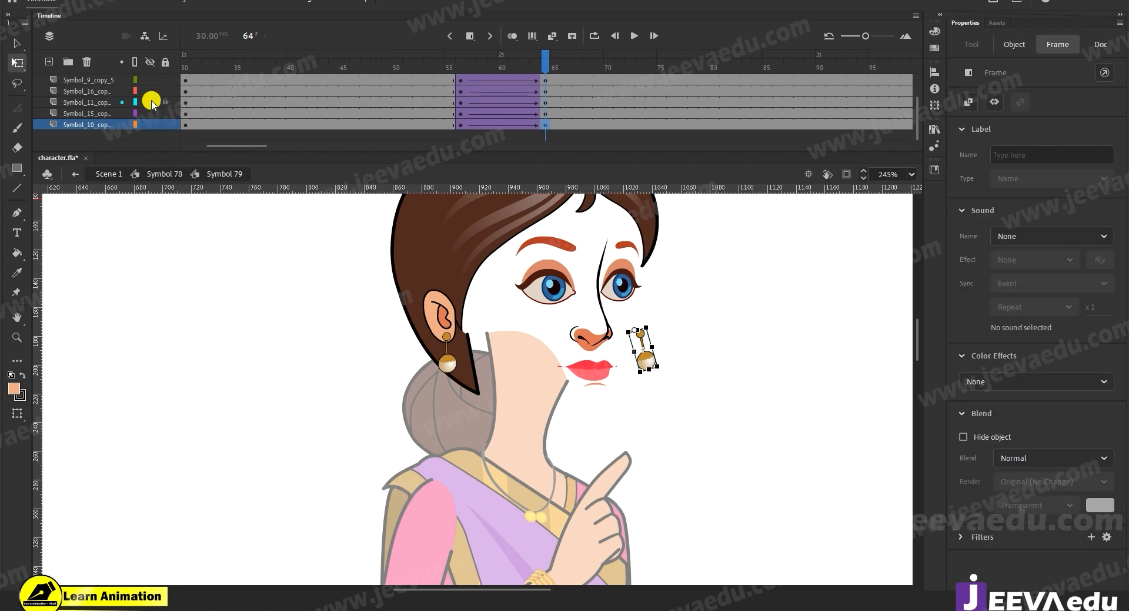
# Step: Rotate the far earring slightly back toward the cheek at frame 64, and return to Symbol 78
pyautogui.click(501, 125)
pyautogui.click(649, 364)
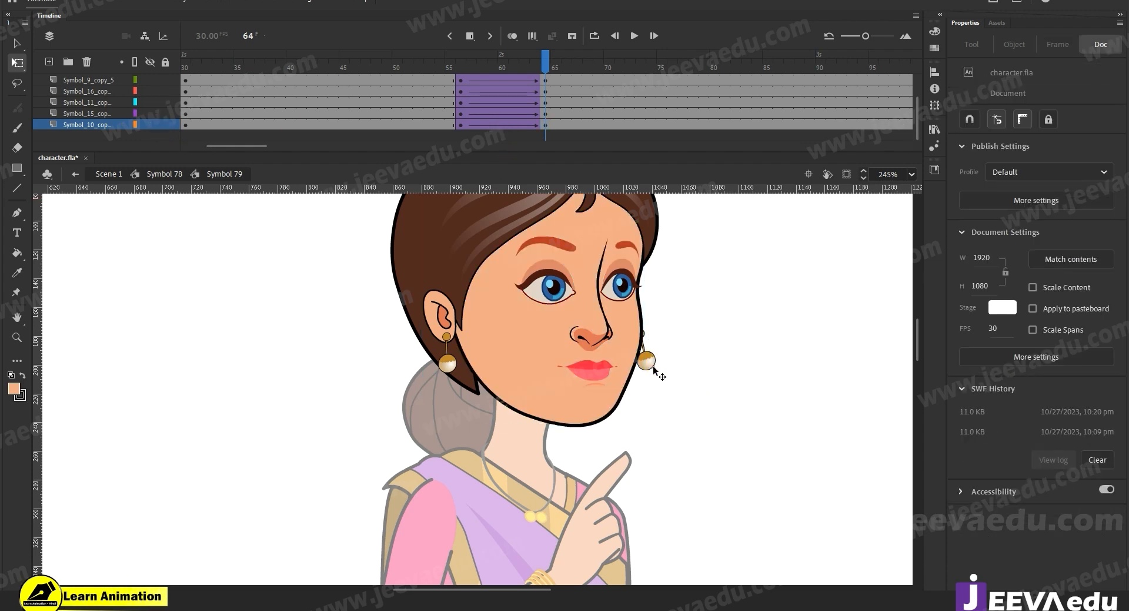
pyautogui.moveTo(659, 378); pyautogui.dragTo(658, 381)
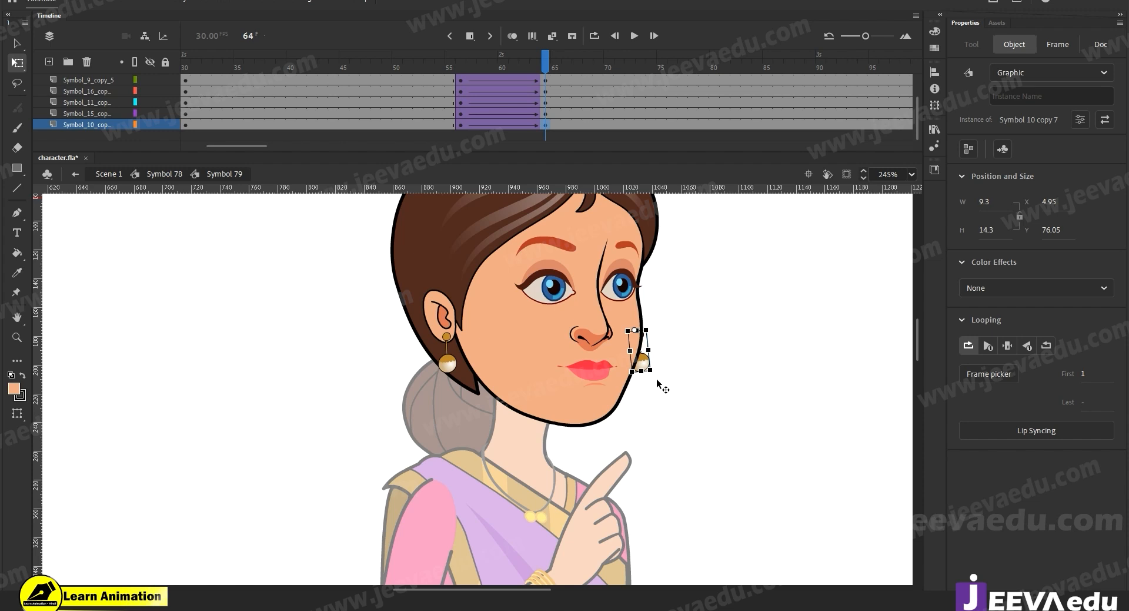
pyautogui.moveTo(468, 76); pyautogui.dragTo(546, 75)
pyautogui.click(641, 359)
pyautogui.moveTo(550, 342); pyautogui.dragTo(543, 441)
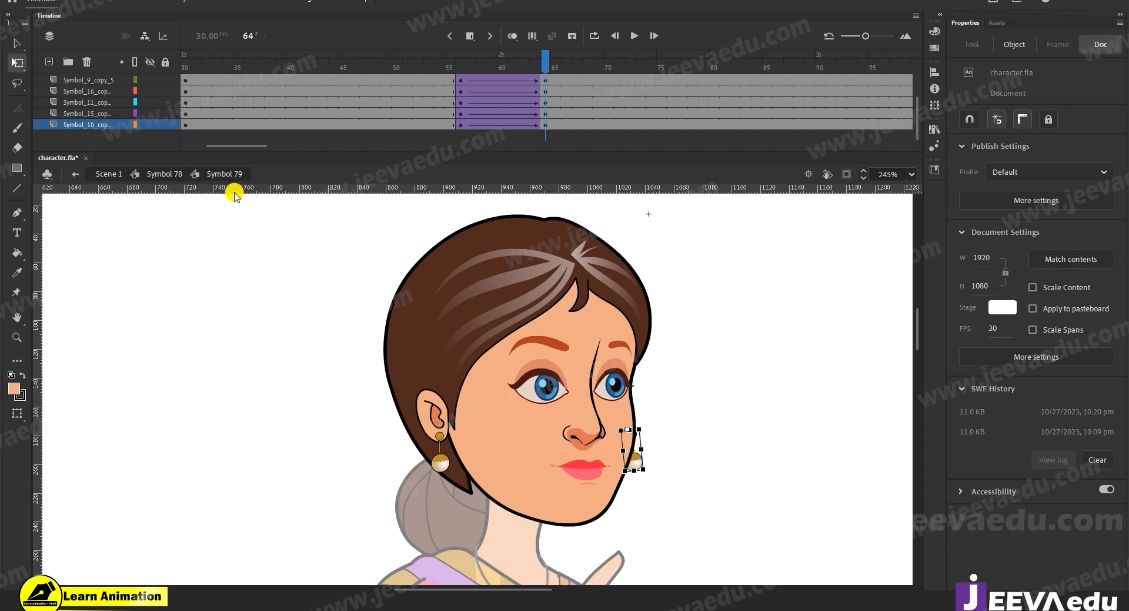
pyautogui.click(164, 174)
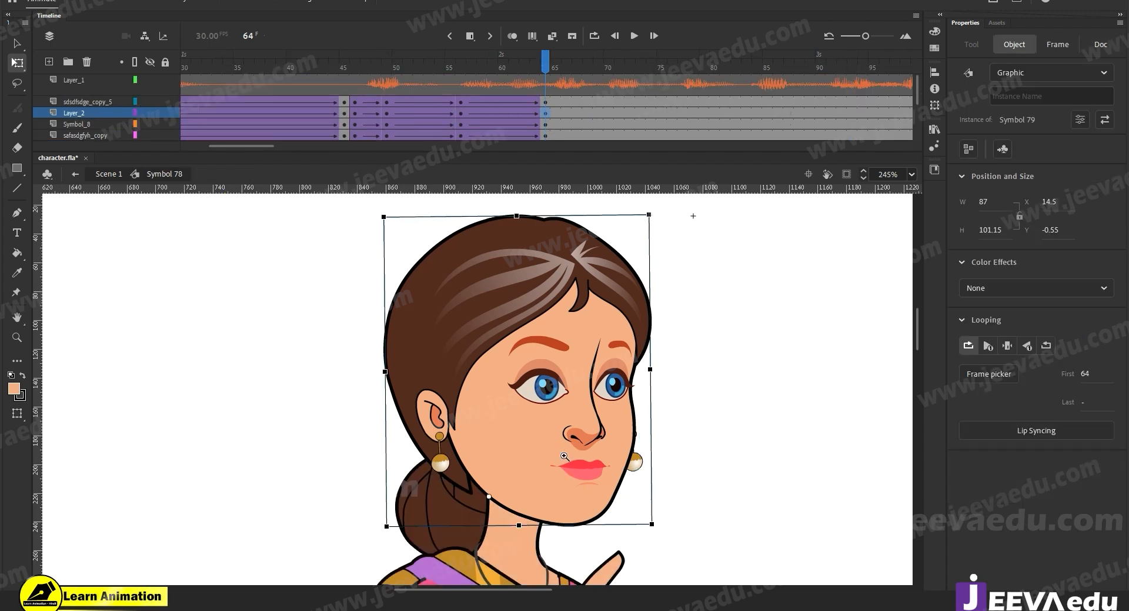
# Step: Scrub through the frames around 56 to 71 to examine the head, earring and arm motion up close and at full figure
pyautogui.keyDown('alt'); pyautogui.click(564, 456); pyautogui.keyUp('alt')
pyautogui.moveTo(522, 112)
pyautogui.mouseDown()
pyautogui.moveTo(393, 108)
pyautogui.moveTo(535, 114)
pyautogui.mouseUp()
pyautogui.click(471, 385)
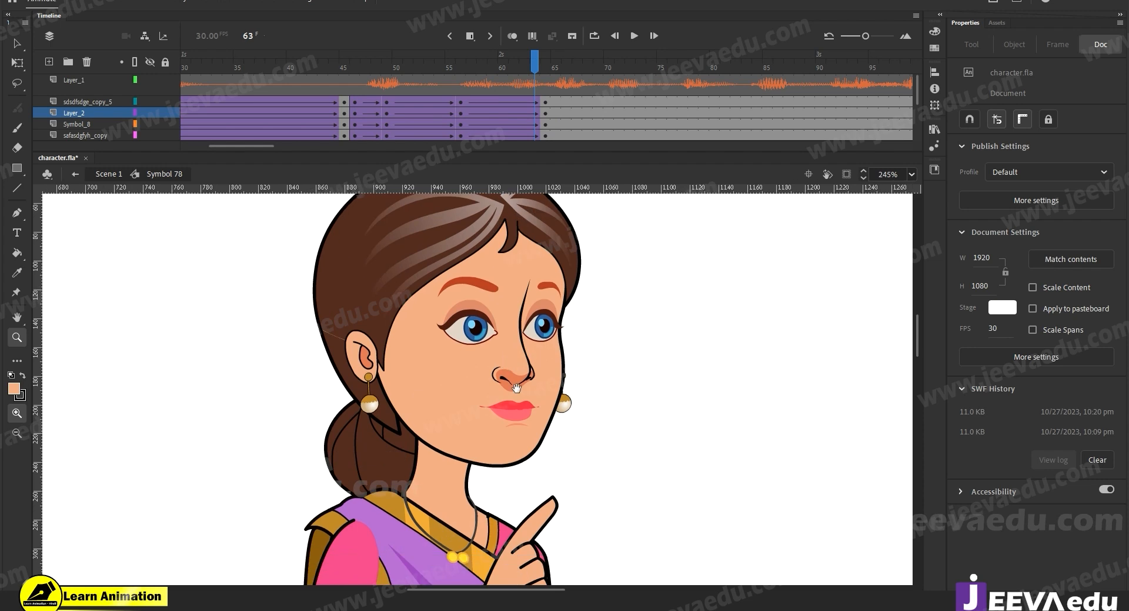
pyautogui.scroll(-1, 516, 387)
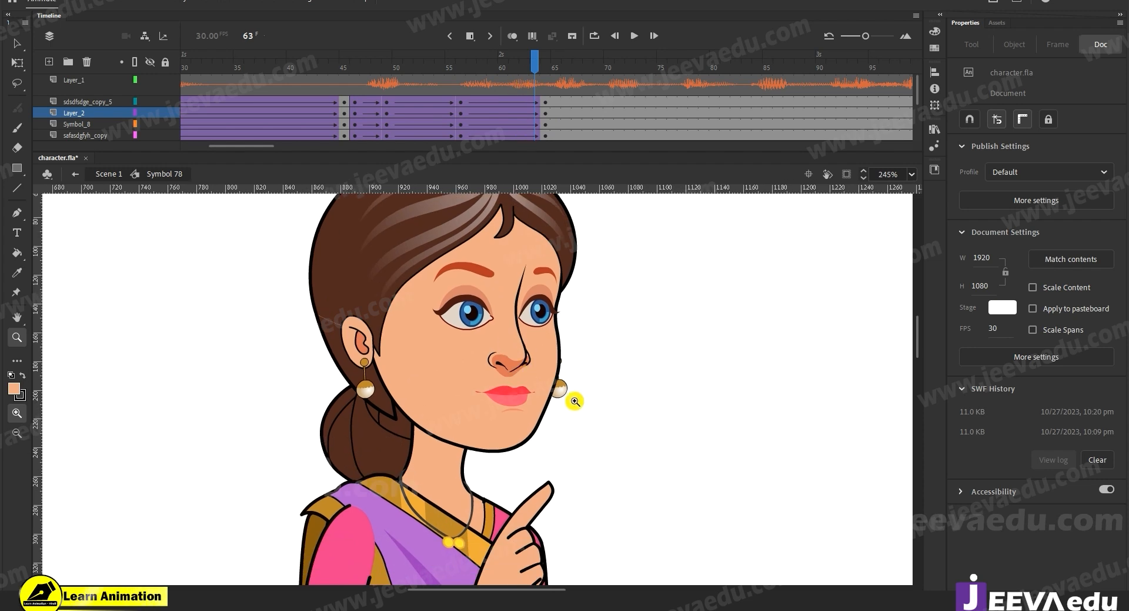
pyautogui.moveTo(358, 87); pyautogui.dragTo(617, 114)
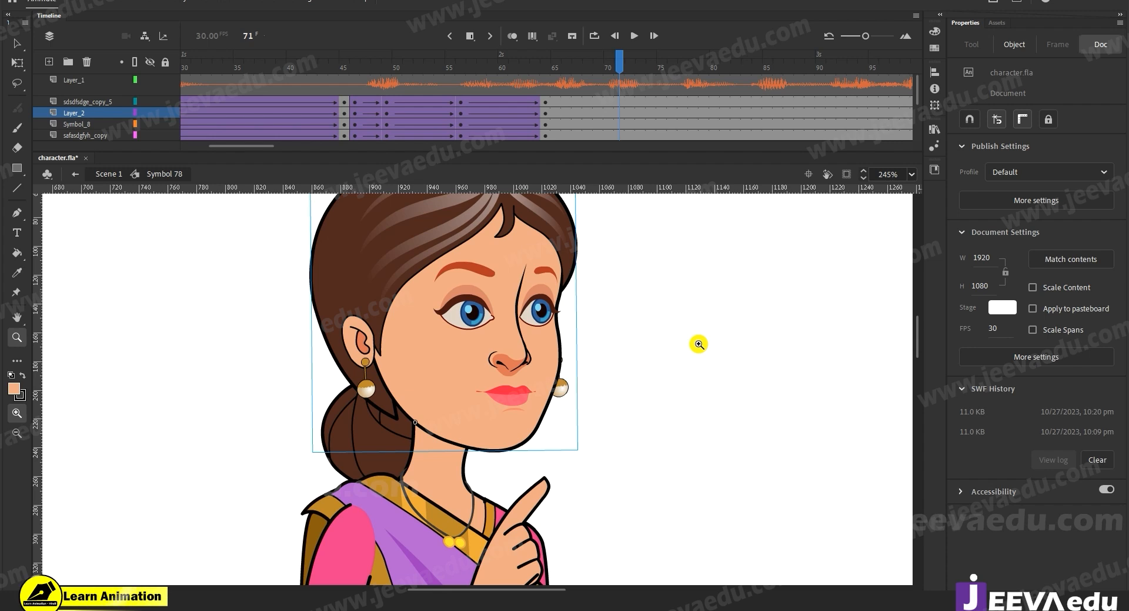
pyautogui.keyDown('alt'); pyautogui.click(530, 391); pyautogui.keyUp('alt')
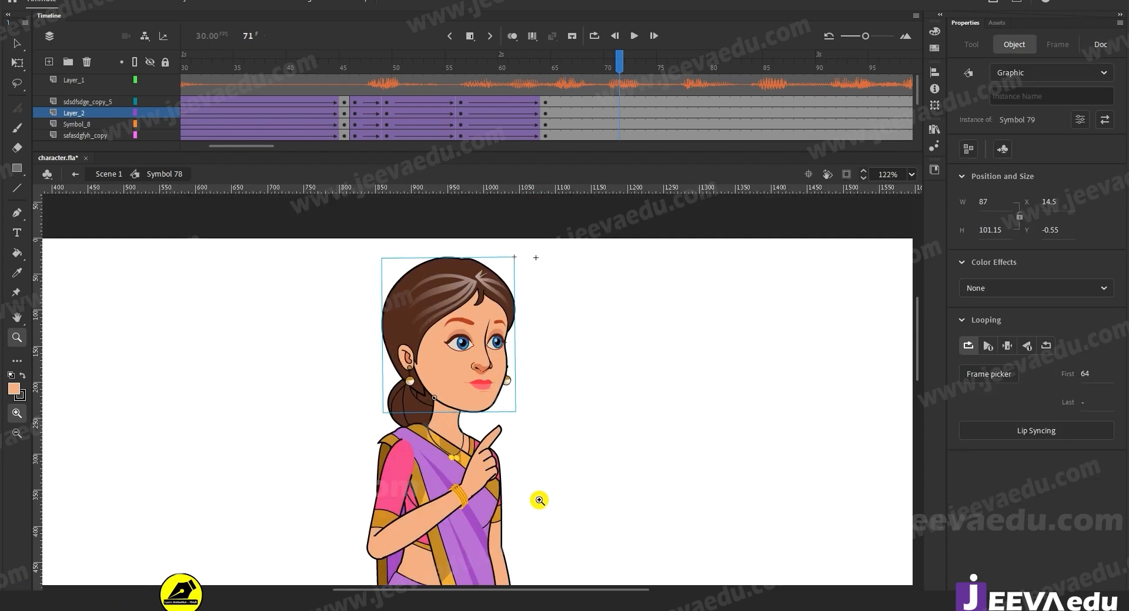
pyautogui.keyDown('alt'); pyautogui.click(508, 463); pyautogui.keyUp('alt')
pyautogui.moveTo(574, 64); pyautogui.dragTo(525, 88)
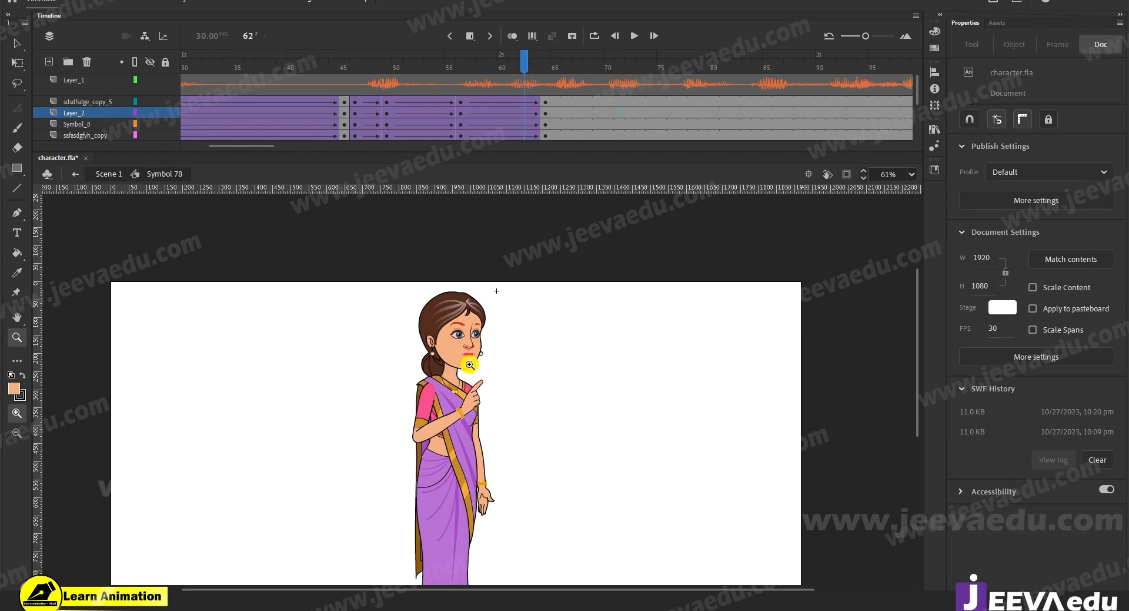
pyautogui.moveTo(526, 85); pyautogui.dragTo(564, 115)
# Step: Review the earlier poses against the voice waveform from the start of the timeline through to frame 66
pyautogui.click(554, 103)
pyautogui.moveTo(272, 146)
pyautogui.mouseDown()
pyautogui.moveTo(251, 151)
pyautogui.moveTo(264, 147)
pyautogui.mouseUp()
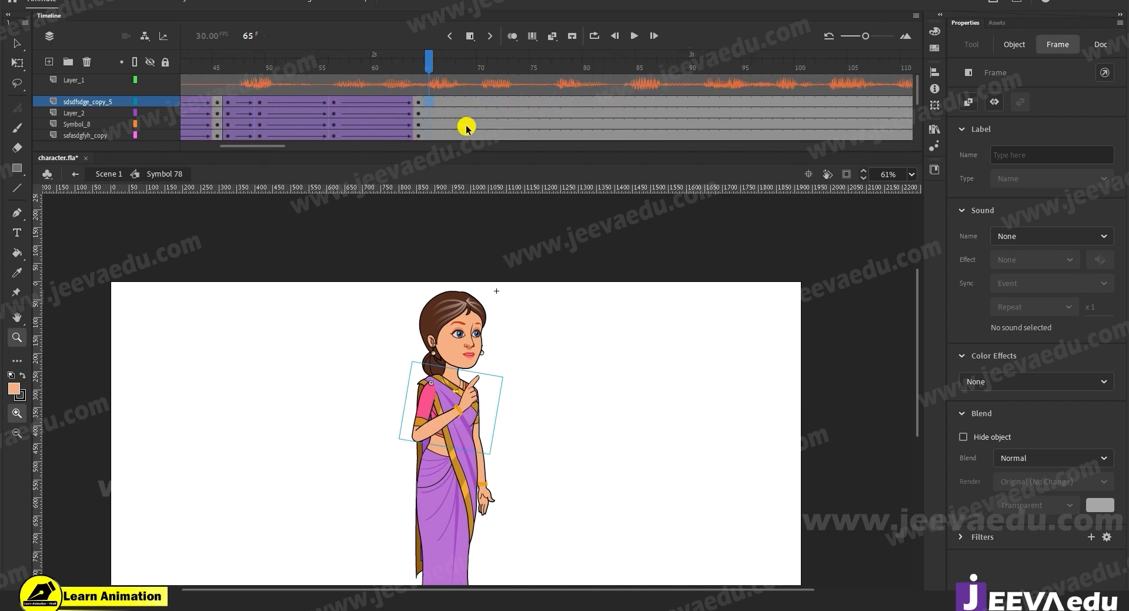
pyautogui.moveTo(429, 60); pyautogui.dragTo(438, 103)
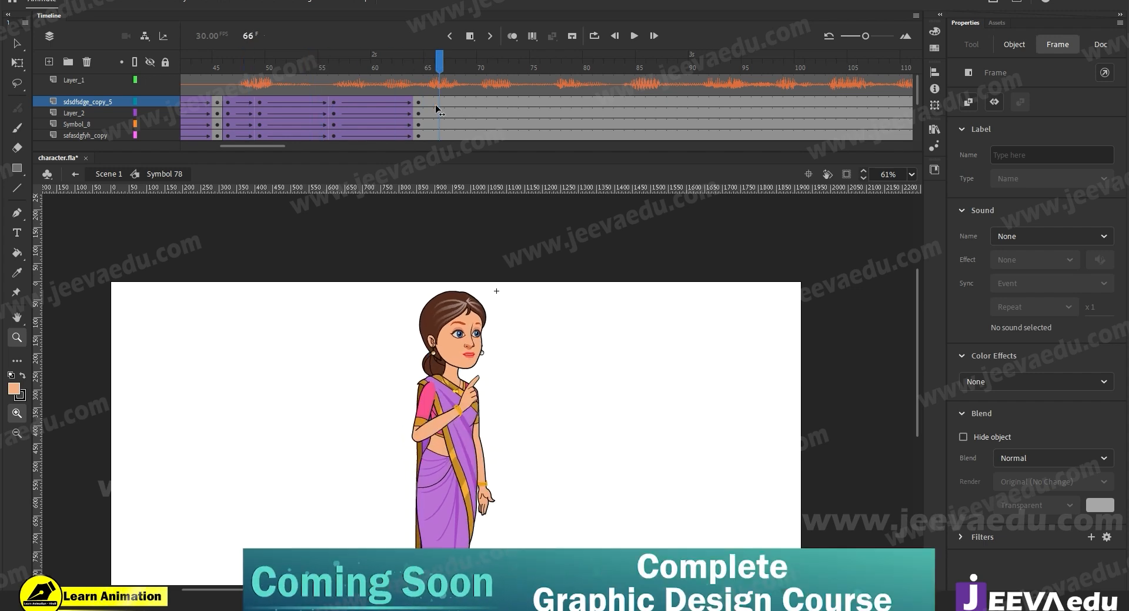
pyautogui.click(256, 157)
pyautogui.moveTo(256, 148); pyautogui.dragTo(219, 147)
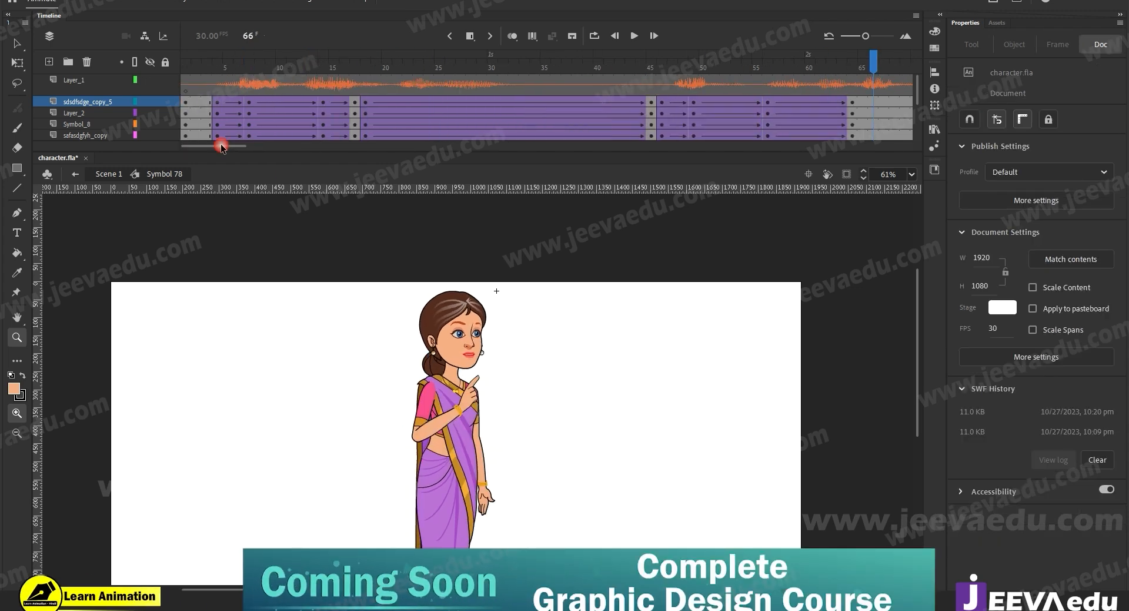
pyautogui.moveTo(261, 87); pyautogui.dragTo(315, 82)
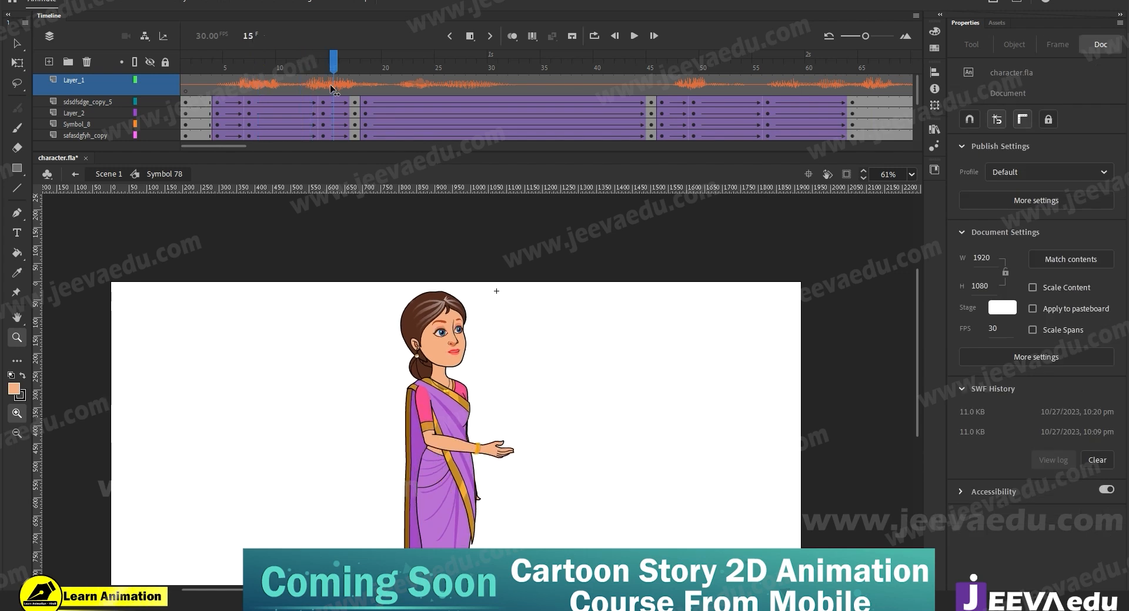
pyautogui.click(356, 106)
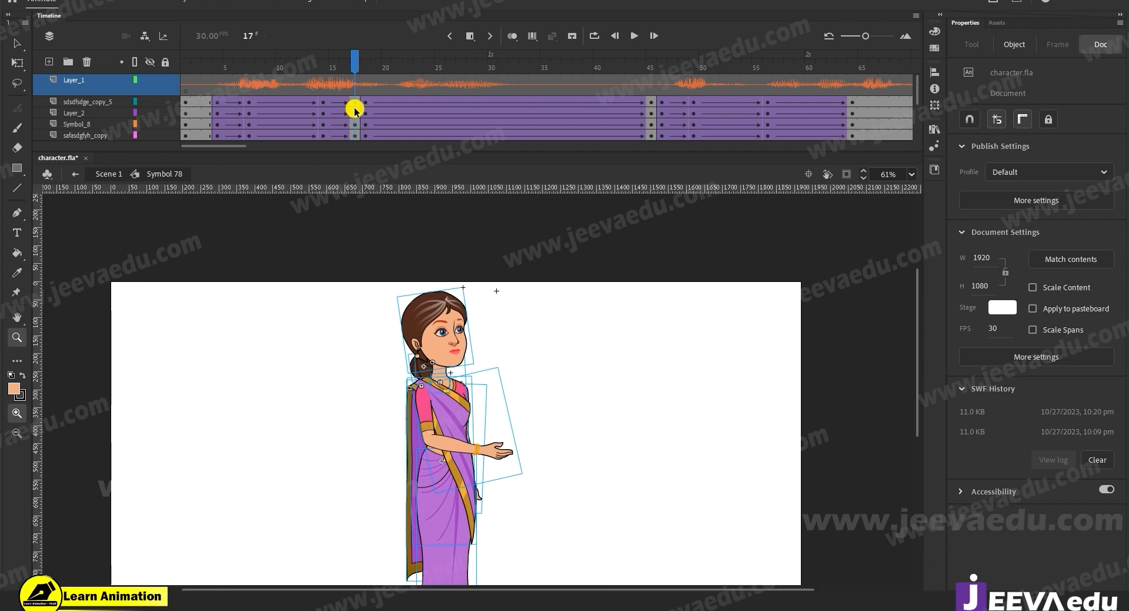
pyautogui.press('Return')
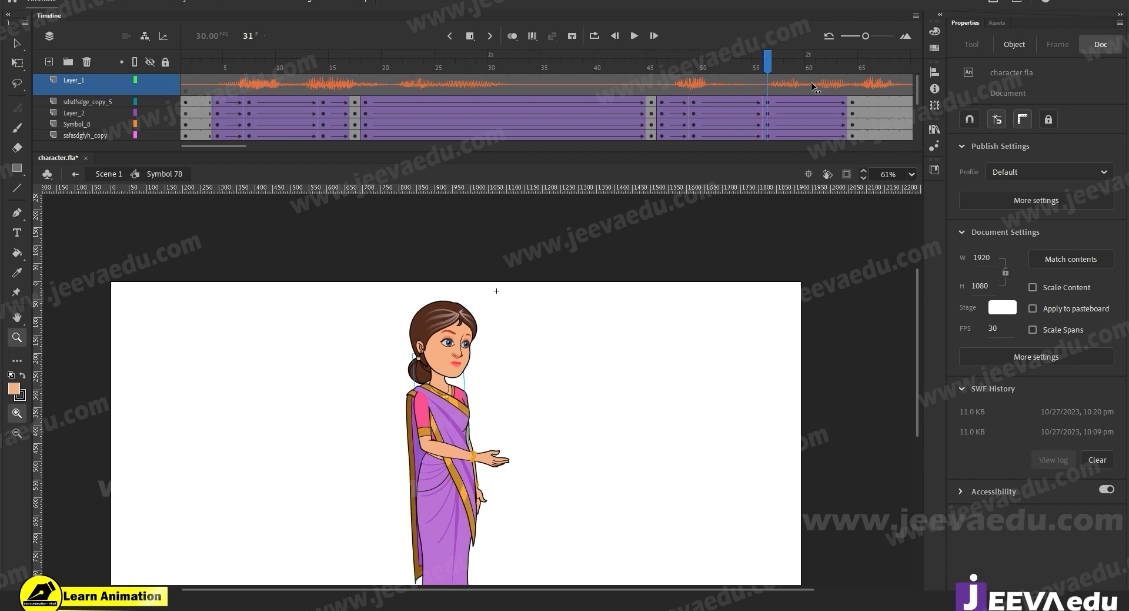
pyautogui.moveTo(541, 122); pyautogui.dragTo(662, 126)
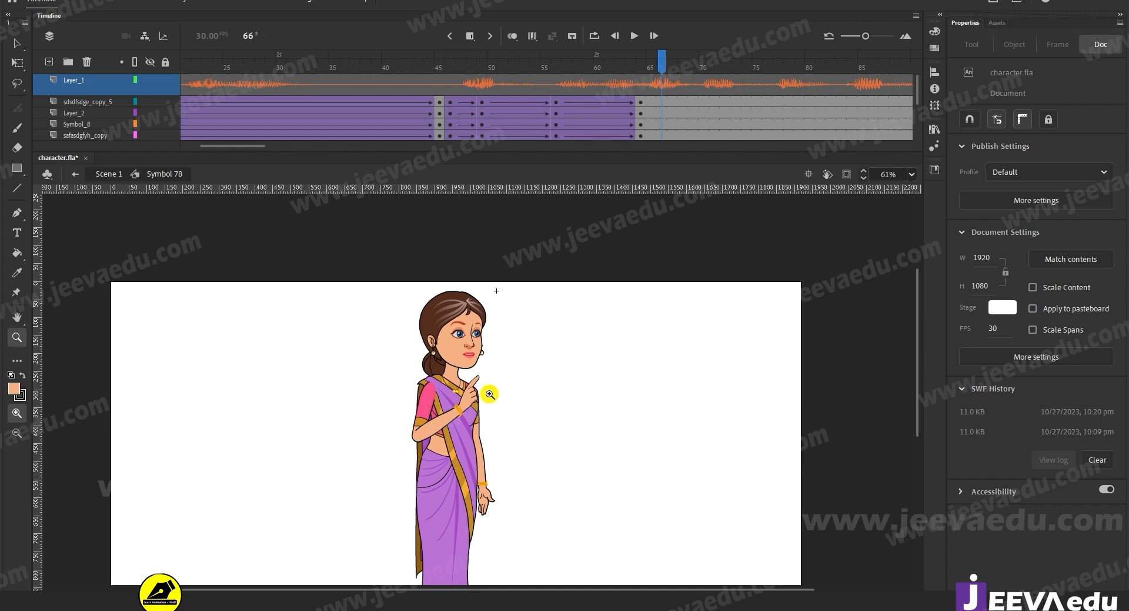
# Step: Insert keyframes on all body layers at frame 67 and create classic tweens between frames 64 and 67
pyautogui.moveTo(674, 103); pyautogui.dragTo(650, 168)
pyautogui.rightClick(647, 124)
pyautogui.click(697, 150)
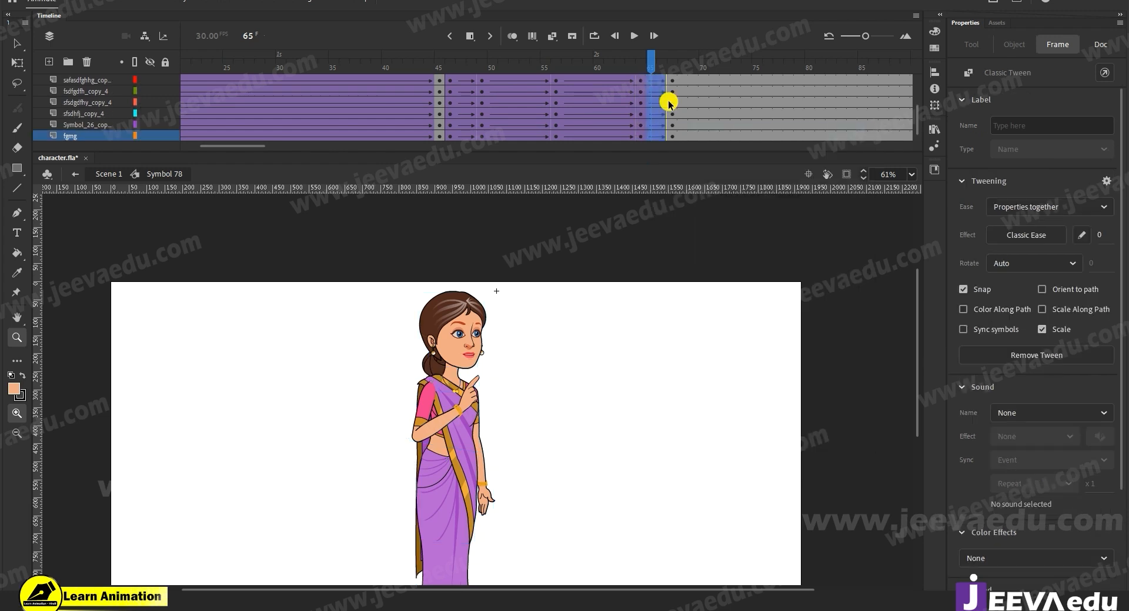
# Step: Select the upper-body parts together at frame 67 and move their shared transformation point down to the waist
pyautogui.click(673, 65)
pyautogui.press('v')
pyautogui.moveTo(383, 302); pyautogui.dragTo(502, 407)
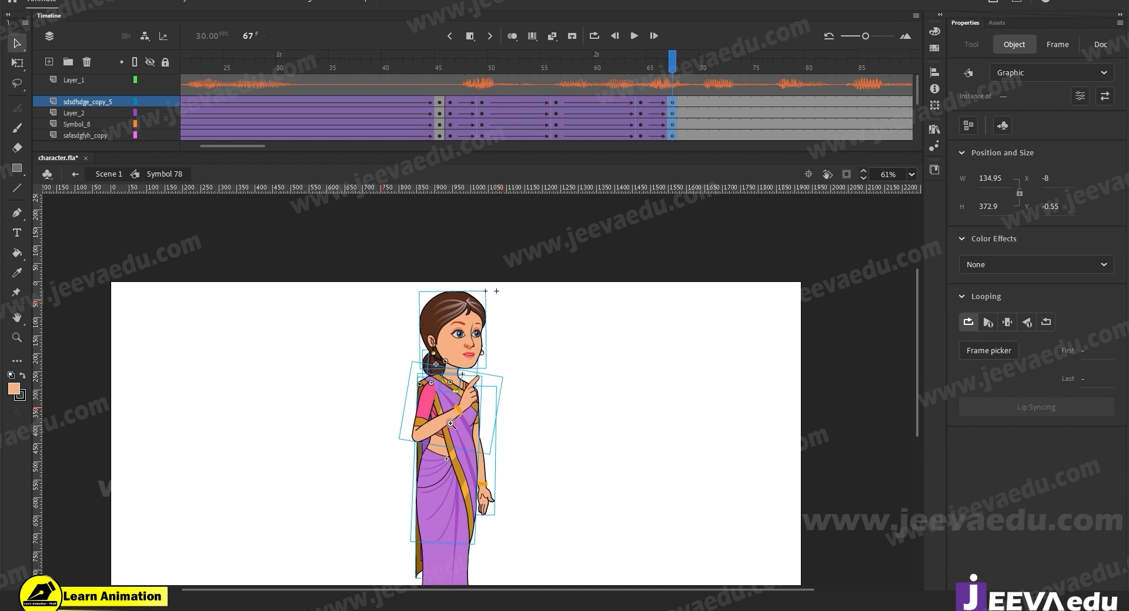
pyautogui.press('z')
pyautogui.click(457, 437)
pyautogui.moveTo(457, 437); pyautogui.dragTo(442, 496)
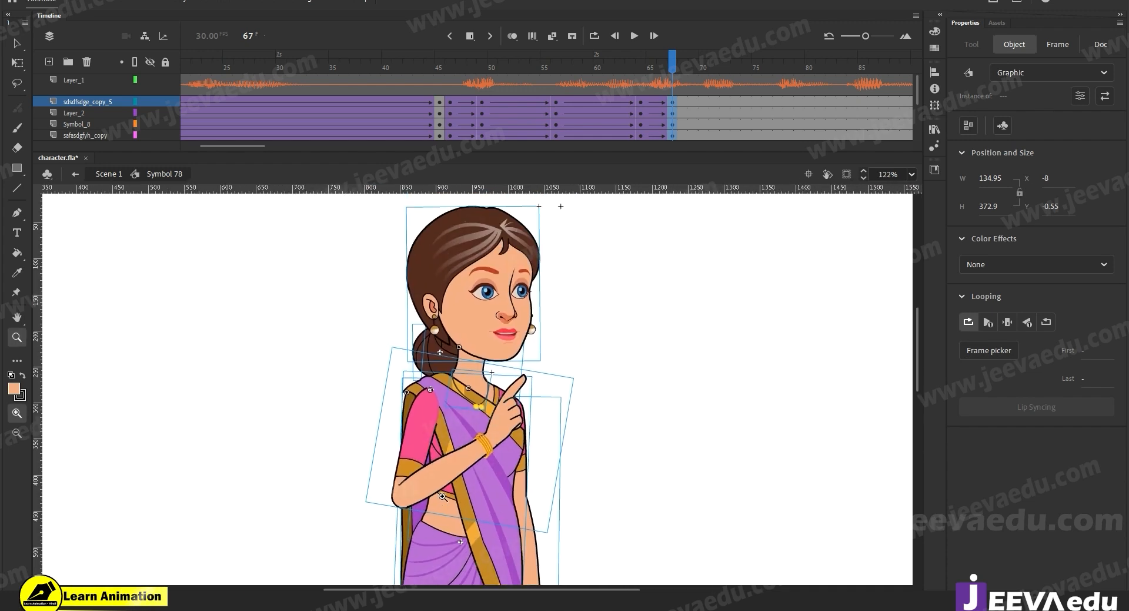
pyautogui.press('q')
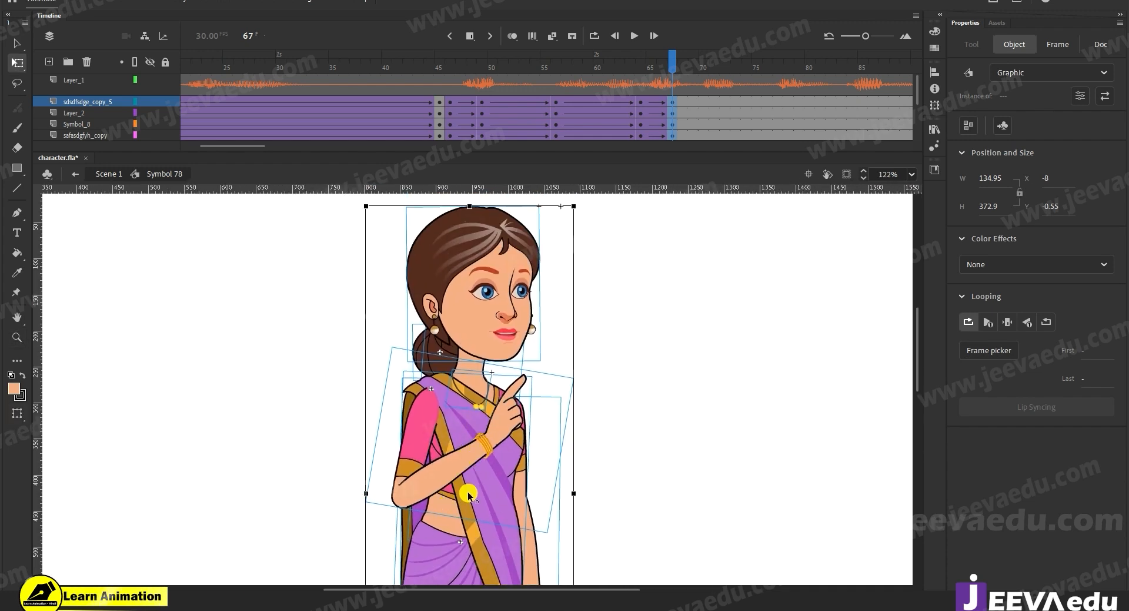
pyautogui.moveTo(469, 495); pyautogui.dragTo(461, 538)
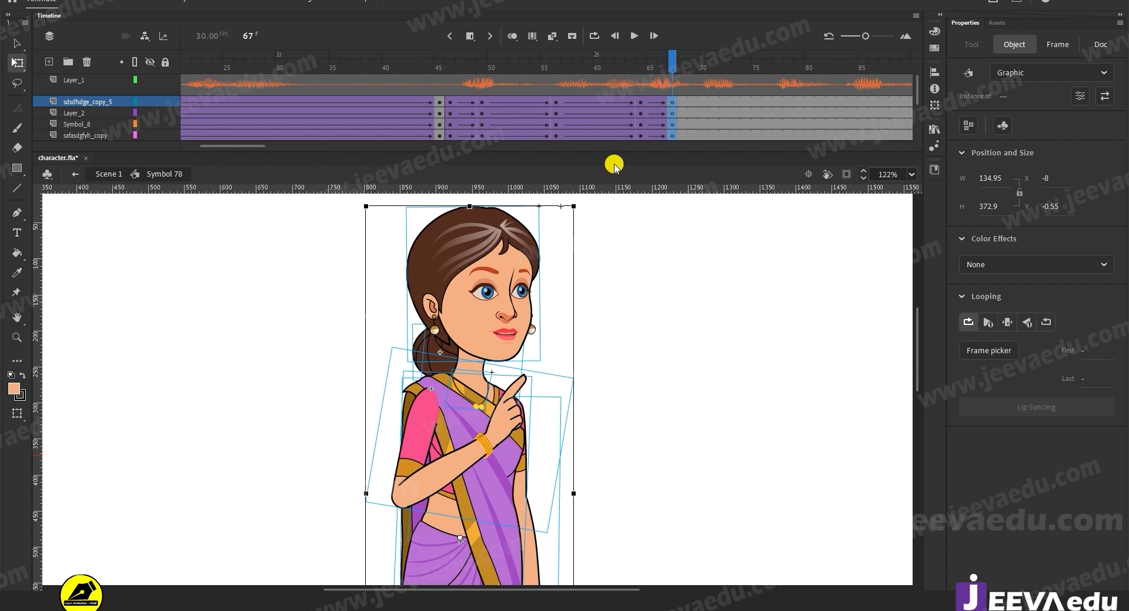
# Step: At frame 67, tilt the upper body slightly backward about the waist and rotate the head and hair bun together slightly
pyautogui.moveTo(581, 208); pyautogui.dragTo(580, 204)
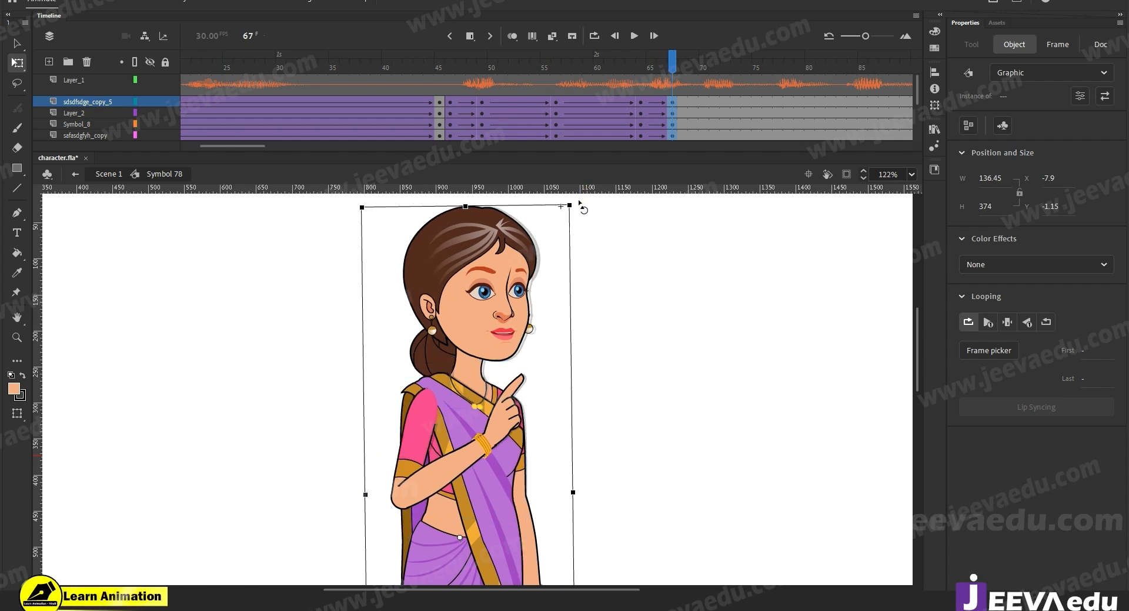
pyautogui.click(628, 287)
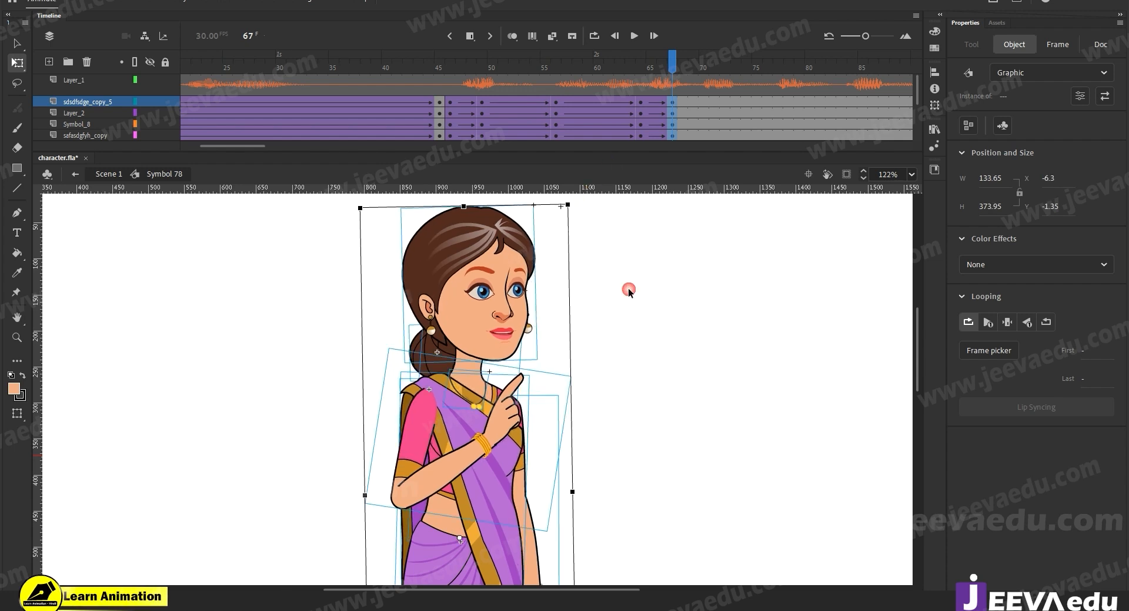
pyautogui.click(491, 333)
pyautogui.click(432, 354)
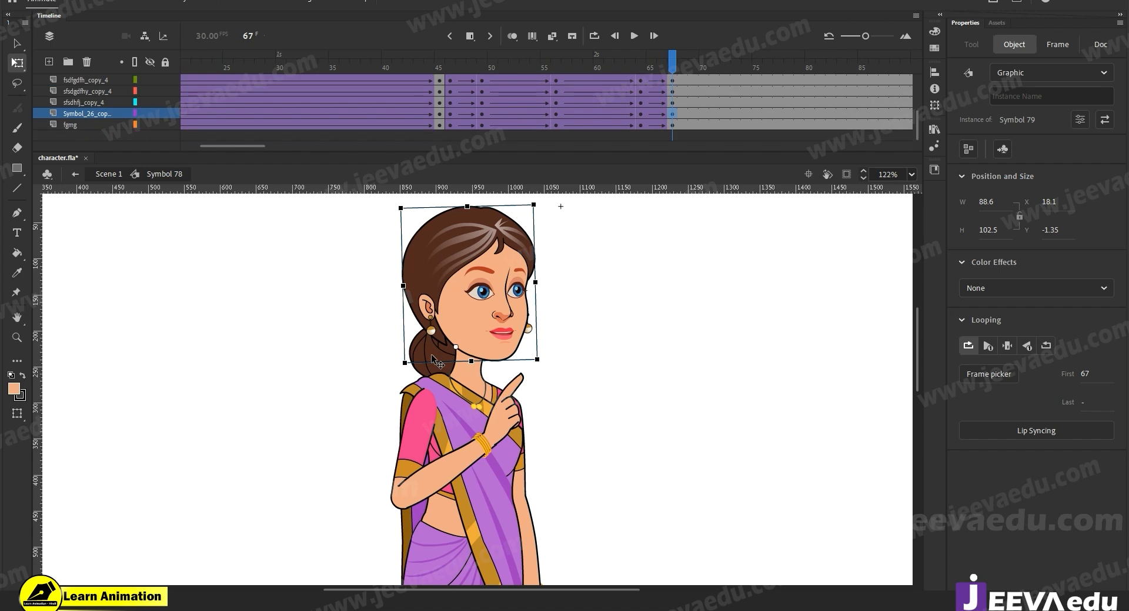
pyautogui.click(468, 295)
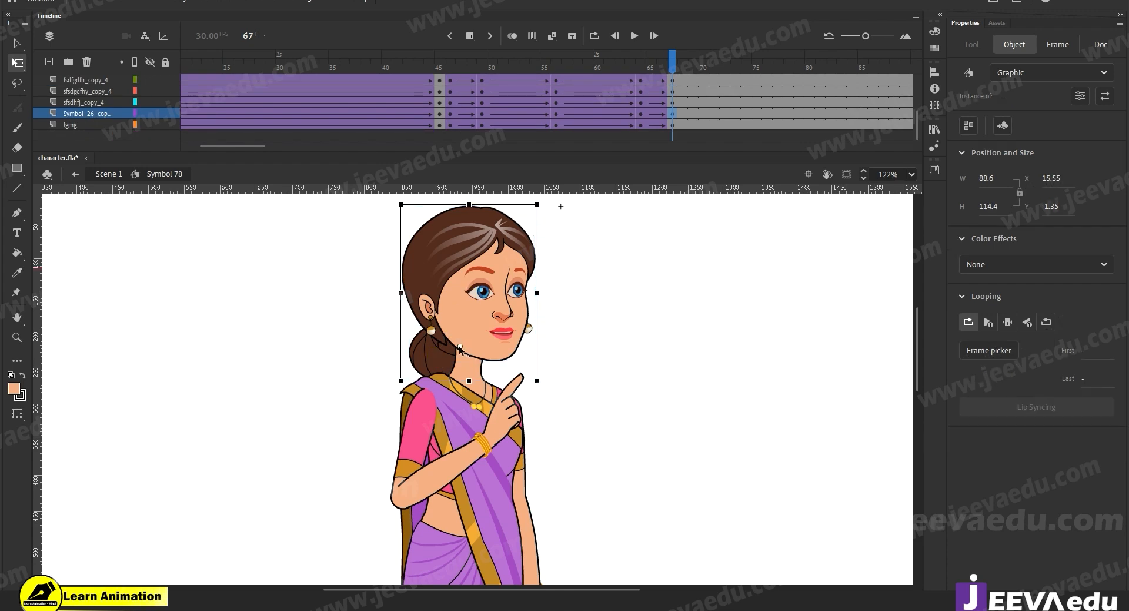
pyautogui.moveTo(538, 210); pyautogui.dragTo(544, 202)
pyautogui.click(590, 313)
# Step: Play back and scrub the frames leading up to 67 to check the upper-body, head and arm motion
pyautogui.click(595, 86)
pyautogui.press('Return')
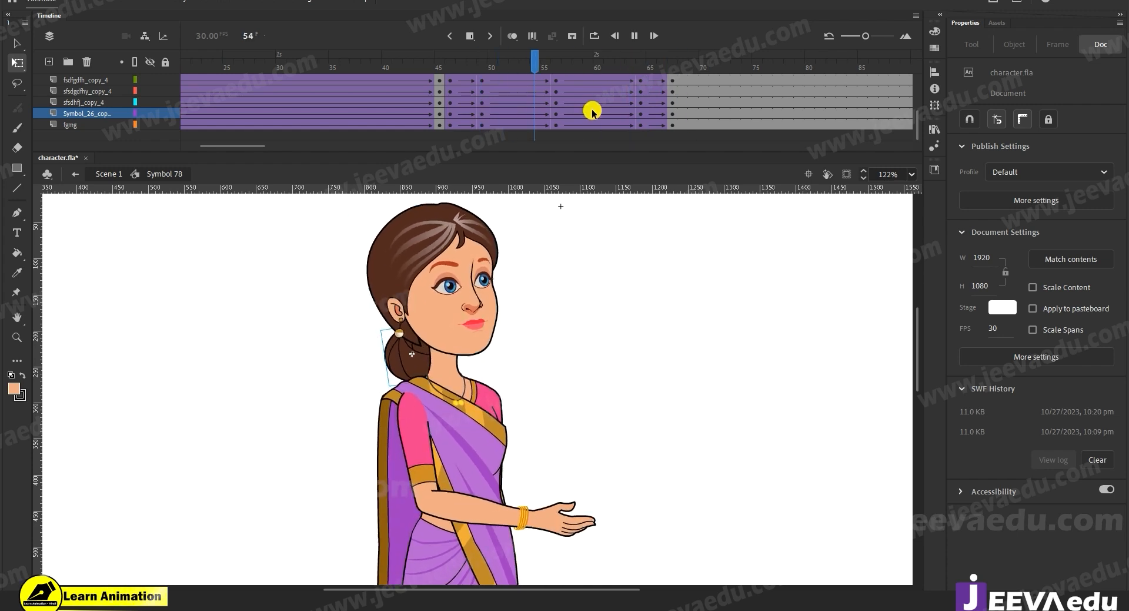
pyautogui.click(648, 89)
pyautogui.click(563, 91)
pyautogui.press('Return')
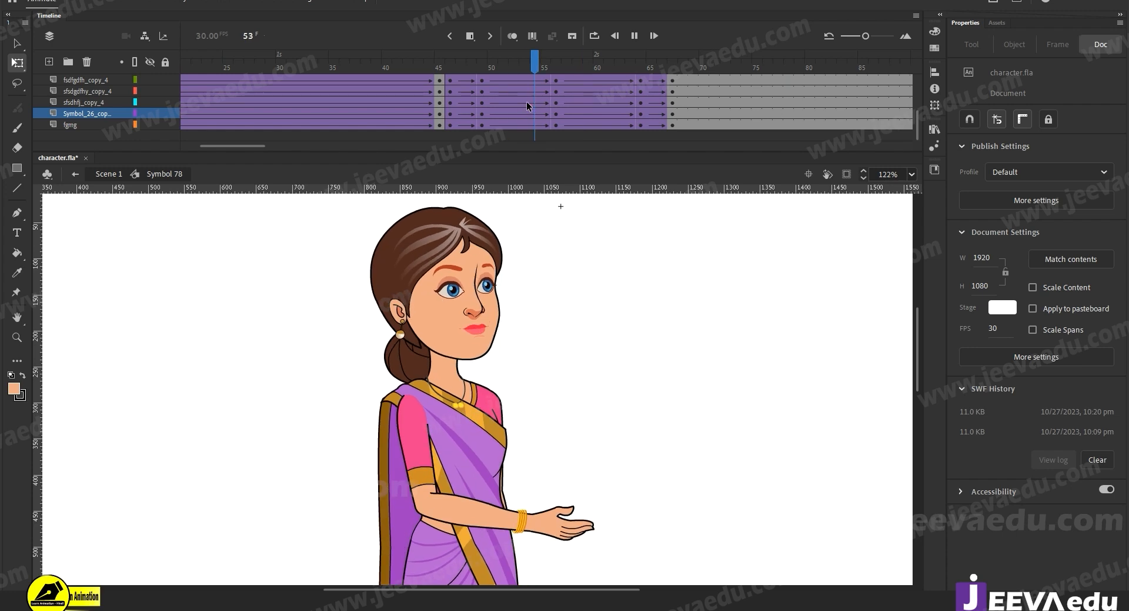
pyautogui.click(643, 86)
pyautogui.moveTo(642, 86); pyautogui.dragTo(673, 87)
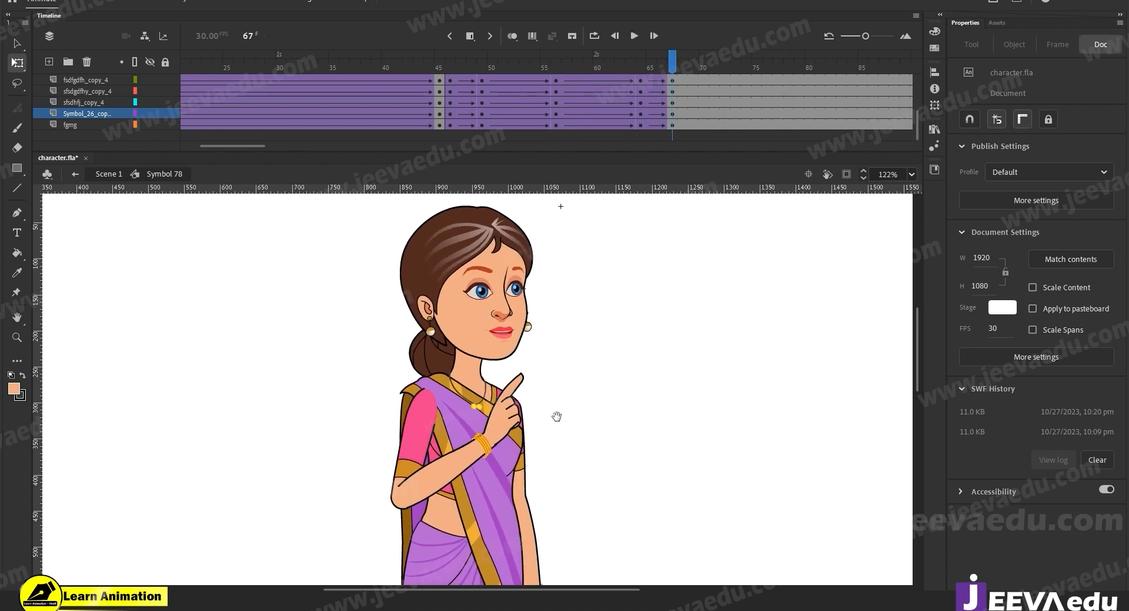
# Step: Rotate the pointing arm and the hanging arm slightly at frame 67 to follow the body's tilt
pyautogui.moveTo(556, 416); pyautogui.dragTo(553, 371)
pyautogui.click(500, 382)
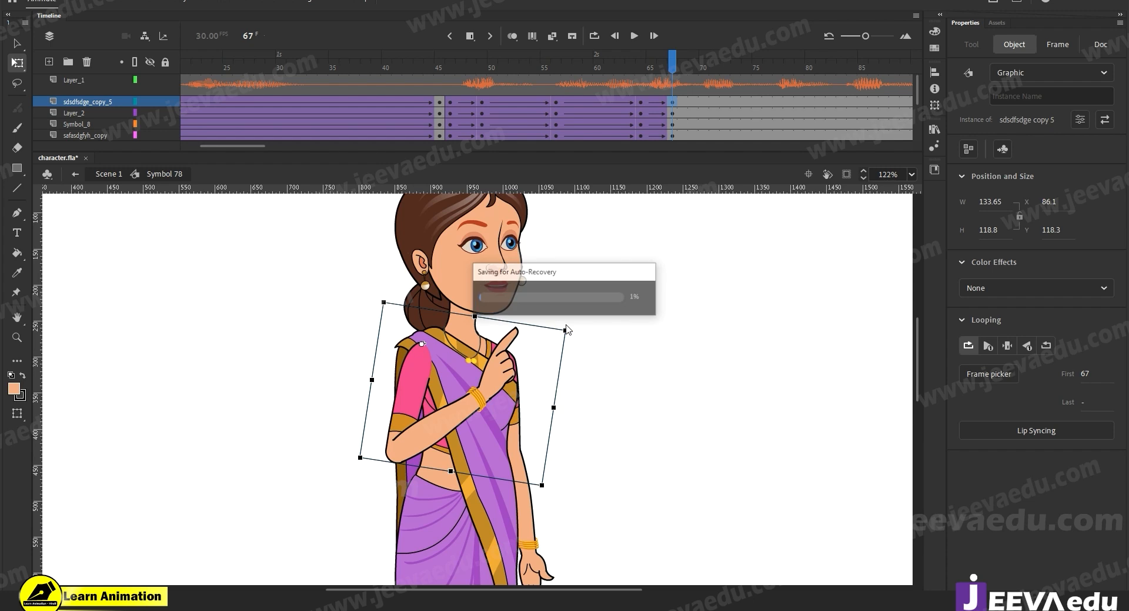
pyautogui.moveTo(571, 328); pyautogui.dragTo(571, 331)
pyautogui.moveTo(614, 454); pyautogui.dragTo(589, 368)
pyautogui.moveTo(511, 495); pyautogui.dragTo(535, 522)
pyautogui.click(508, 491)
pyautogui.click(542, 457)
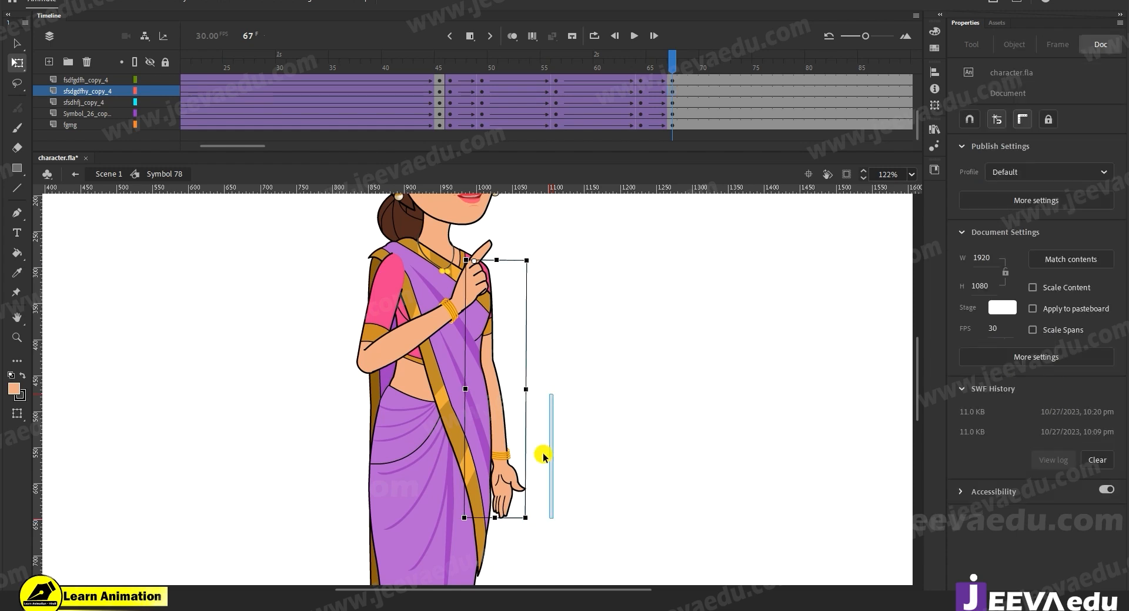
# Step: Compare the sari's hanging back drape between frames 64 and 67, and rotate it slightly at frame 67
pyautogui.moveTo(499, 477); pyautogui.dragTo(518, 397)
pyautogui.moveTo(647, 58); pyautogui.dragTo(672, 58)
pyautogui.moveTo(677, 114); pyautogui.dragTo(639, 139)
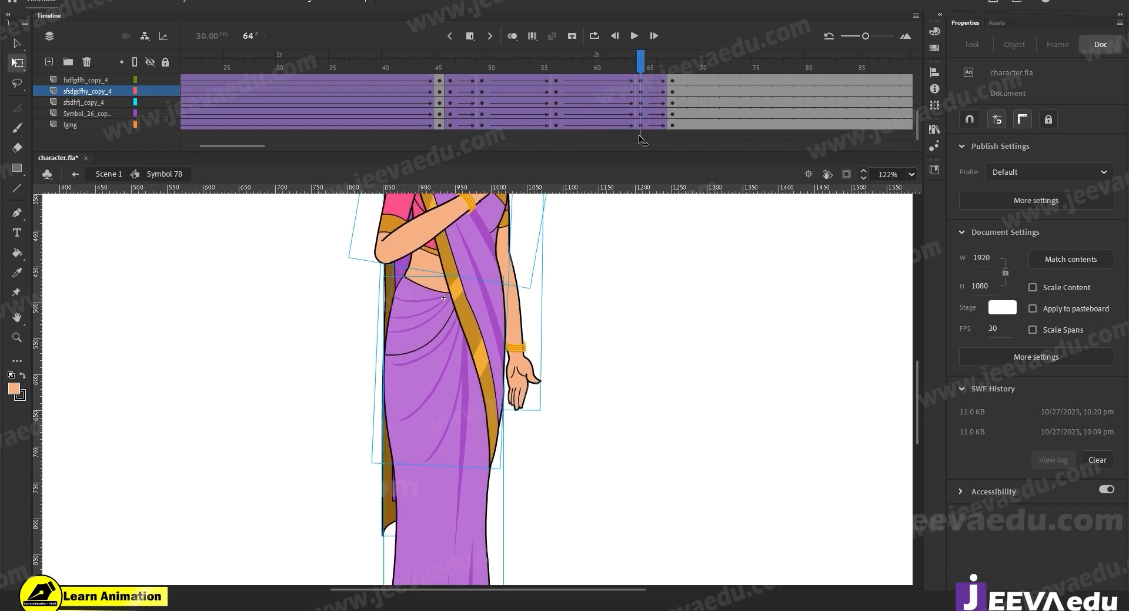
pyautogui.click(371, 511)
pyautogui.click(673, 83)
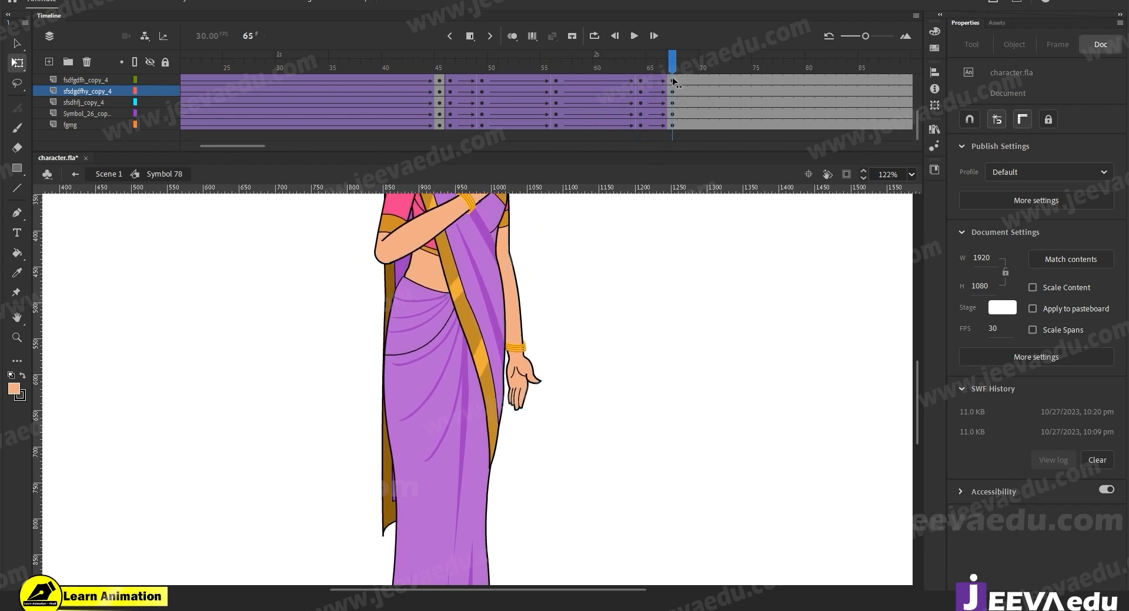
pyautogui.click(383, 528)
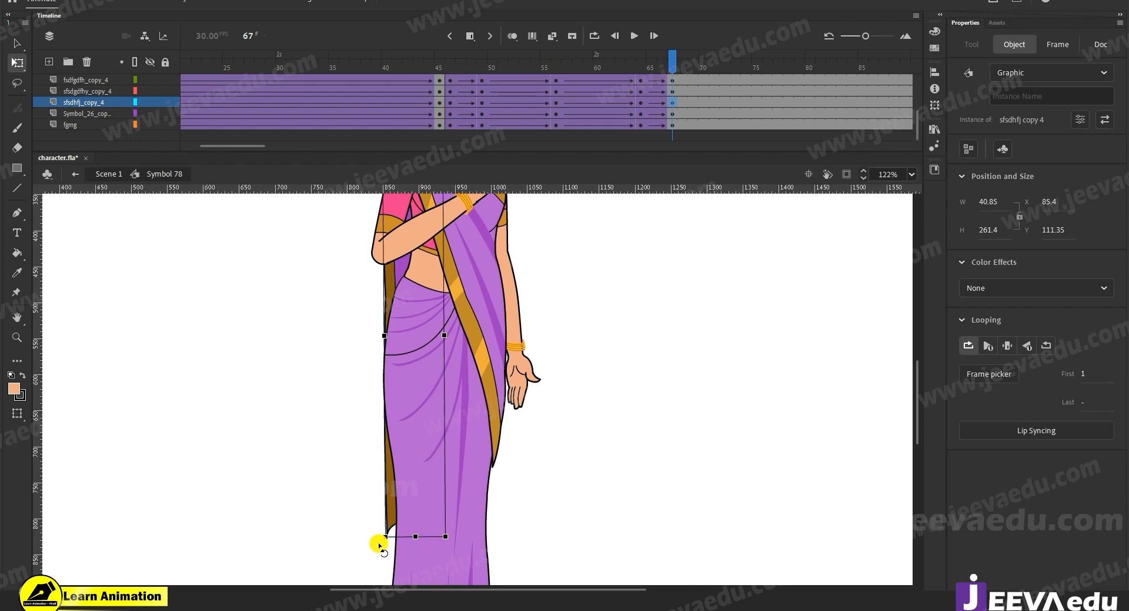
pyautogui.moveTo(380, 550); pyautogui.dragTo(377, 540)
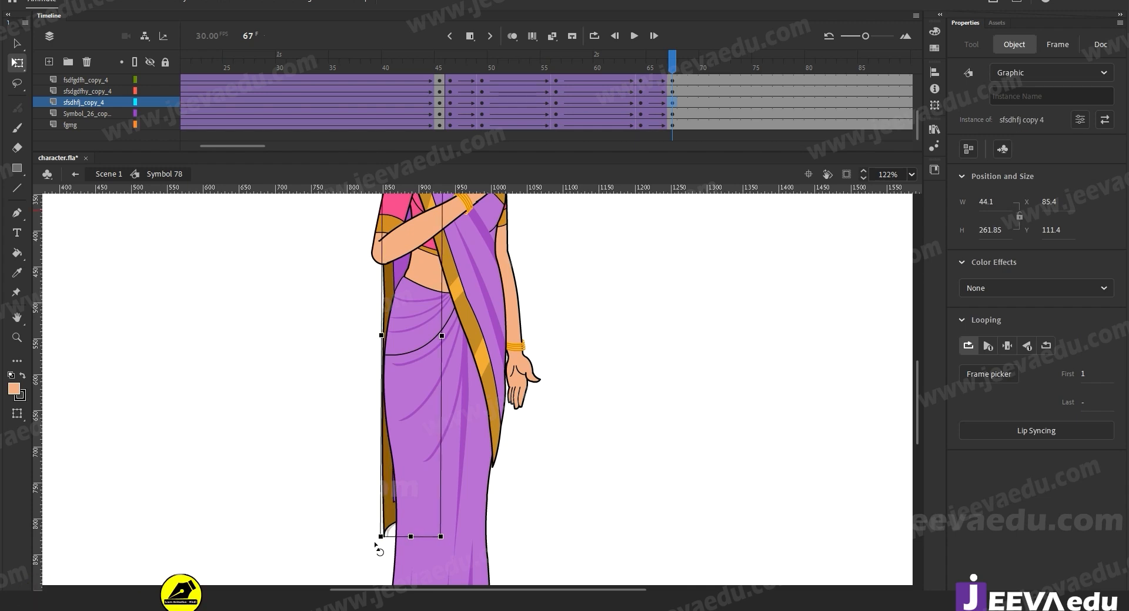
# Step: Hide the audio layer Layer_1 and review the full-figure motion from frame 46 through frame 67 repeatedly
pyautogui.press('z')
pyautogui.keyDown('alt'); pyautogui.click(524, 358); pyautogui.keyUp('alt')
pyautogui.moveTo(532, 346); pyautogui.dragTo(566, 407)
pyautogui.scroll(3, 612, 83)
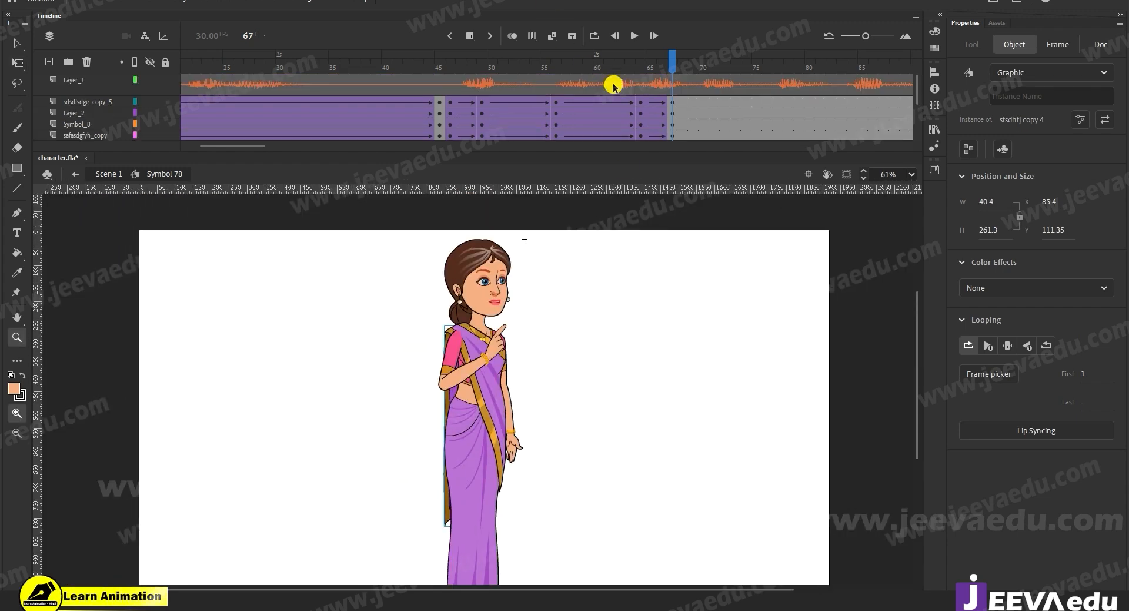
pyautogui.click(150, 83)
pyautogui.moveTo(675, 68); pyautogui.dragTo(453, 111)
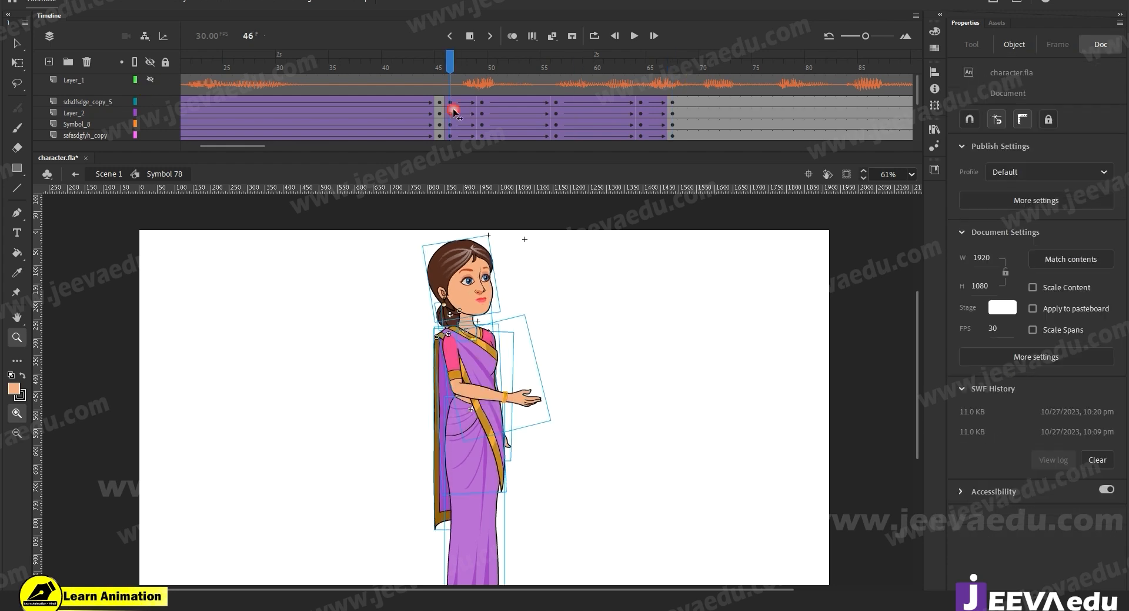
pyautogui.press('Return')
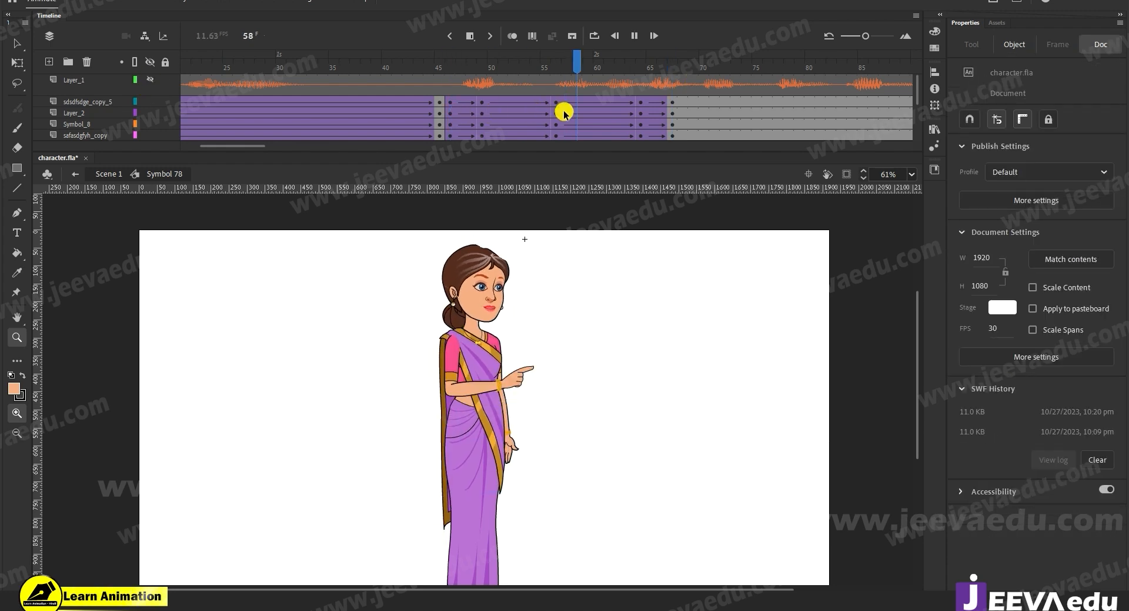
pyautogui.click(734, 94)
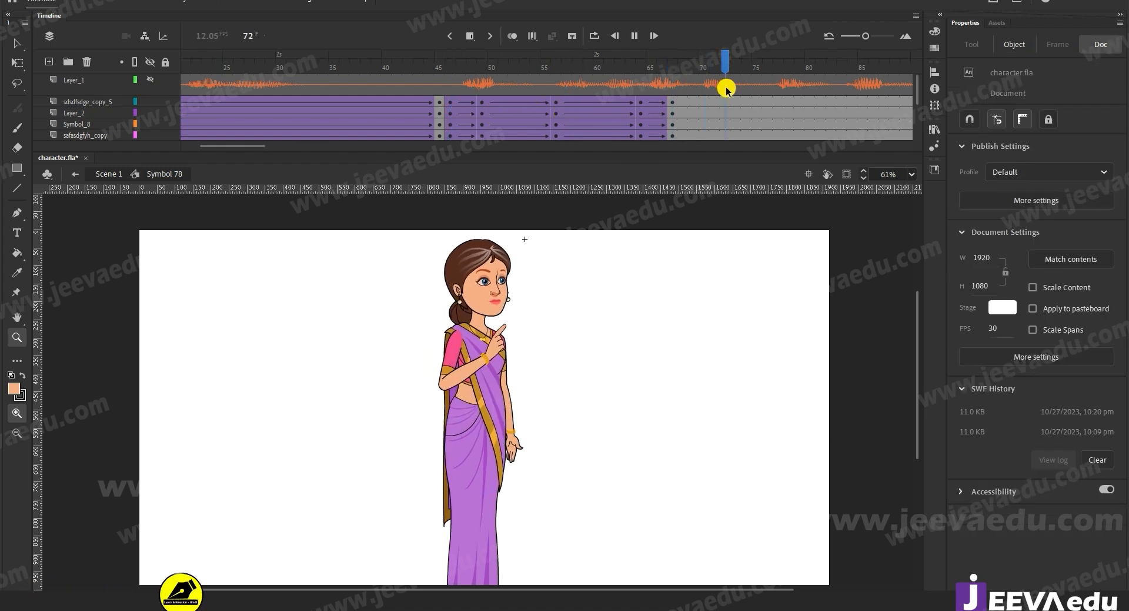
pyautogui.click(523, 69)
pyautogui.press('Return')
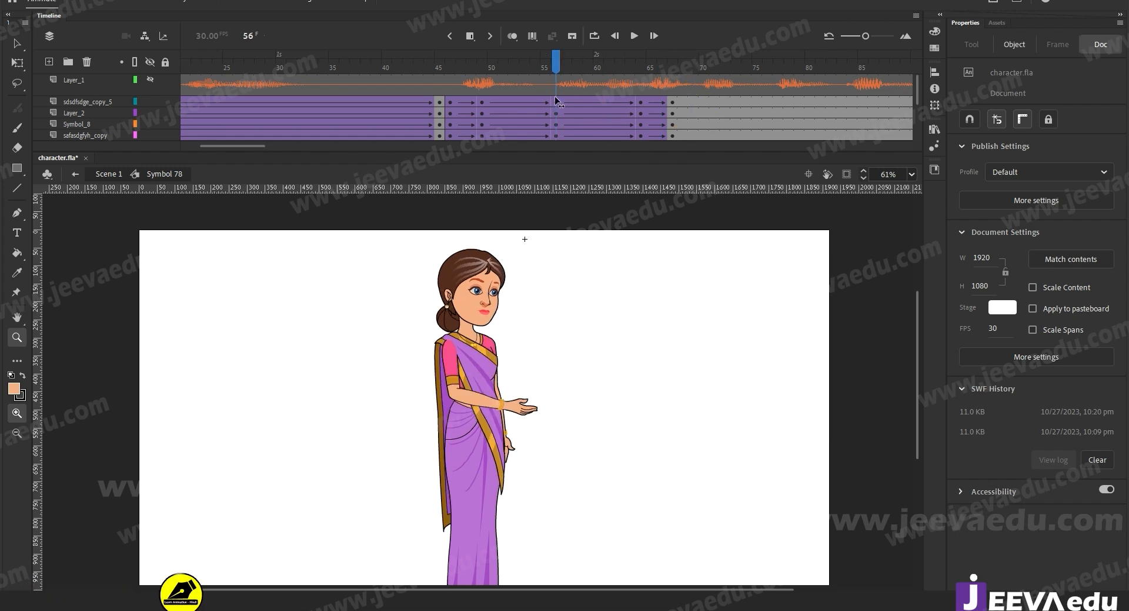
pyautogui.moveTo(643, 116); pyautogui.dragTo(660, 118)
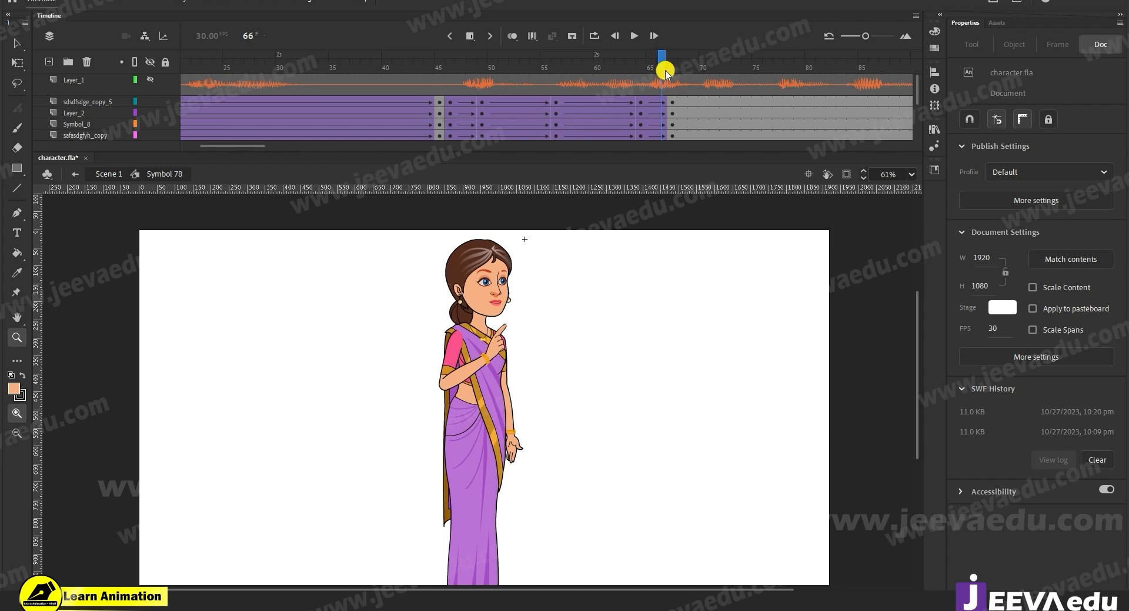
pyautogui.click(671, 113)
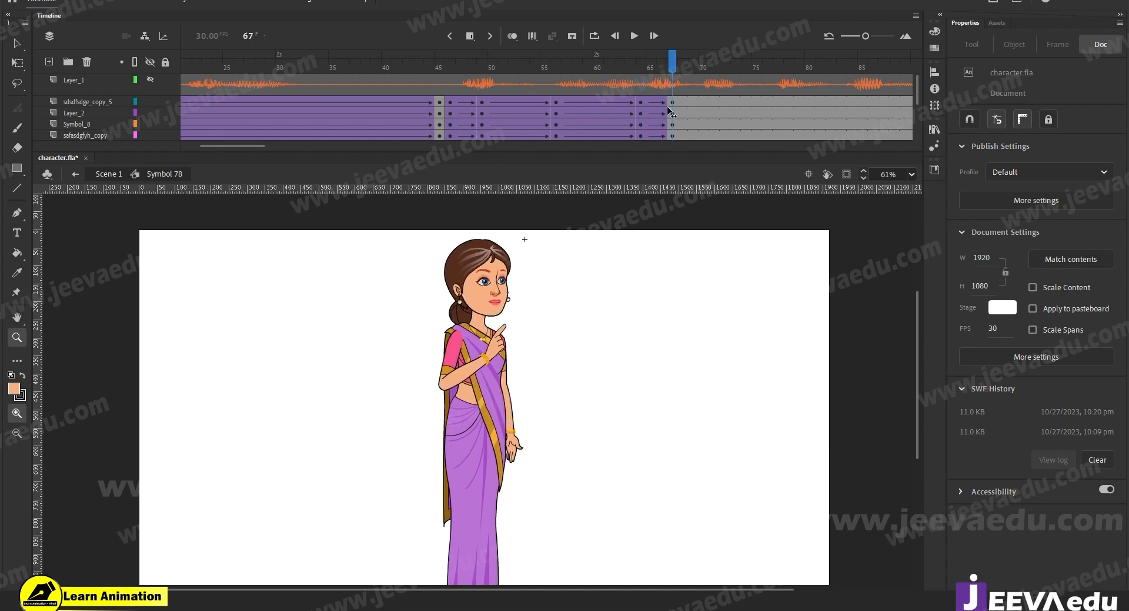
pyautogui.press('Return')
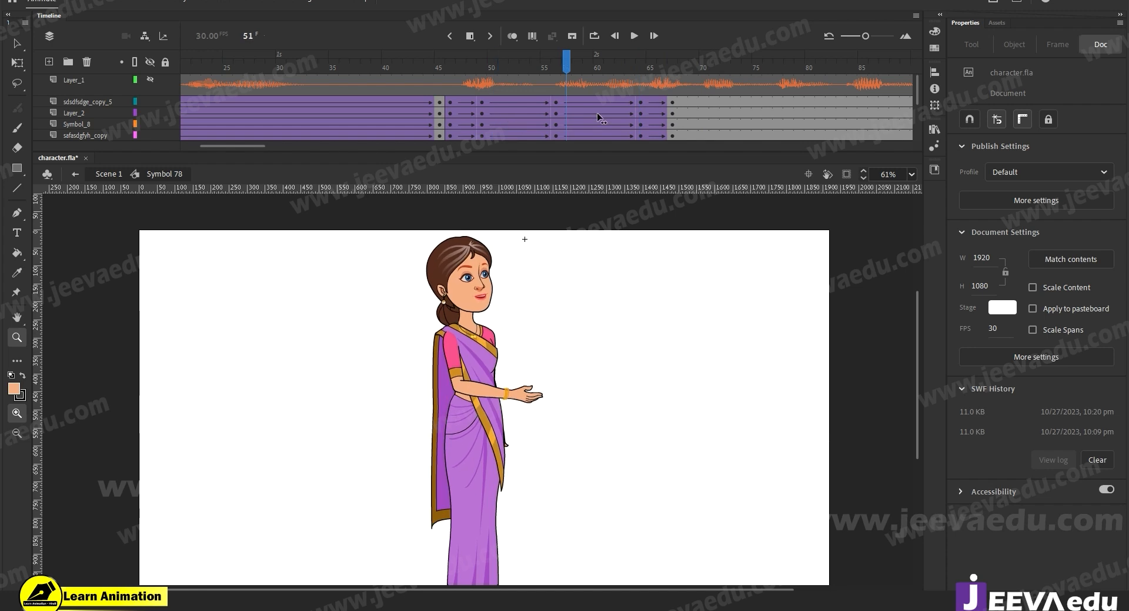
# Step: Insert keyframes on all body layers at frame 68 and play the voice track onward from there
pyautogui.click(519, 118)
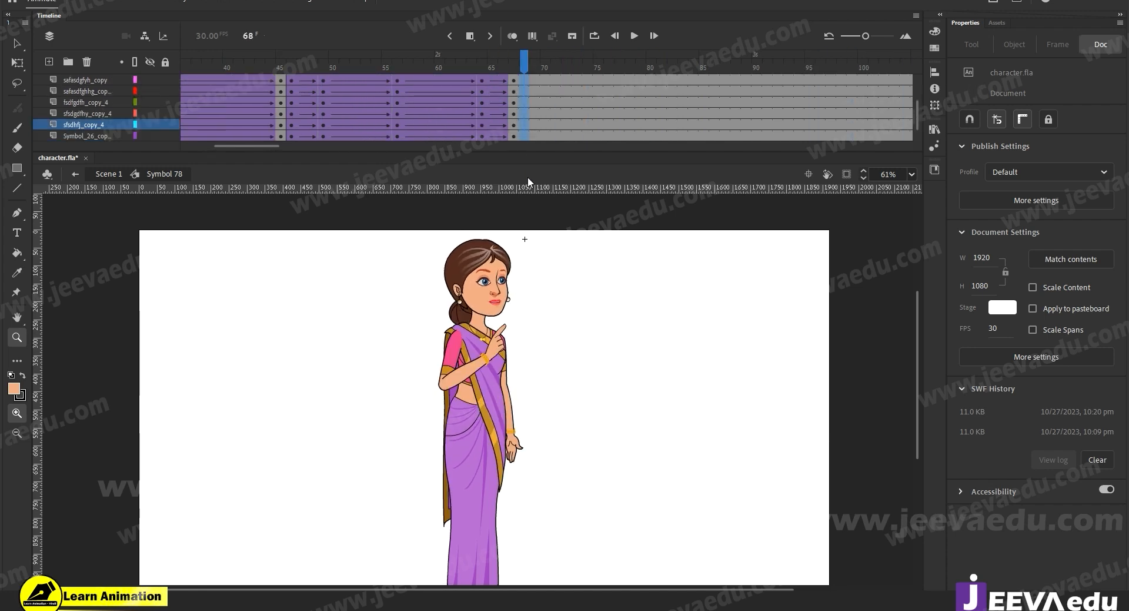
pyautogui.click(539, 110)
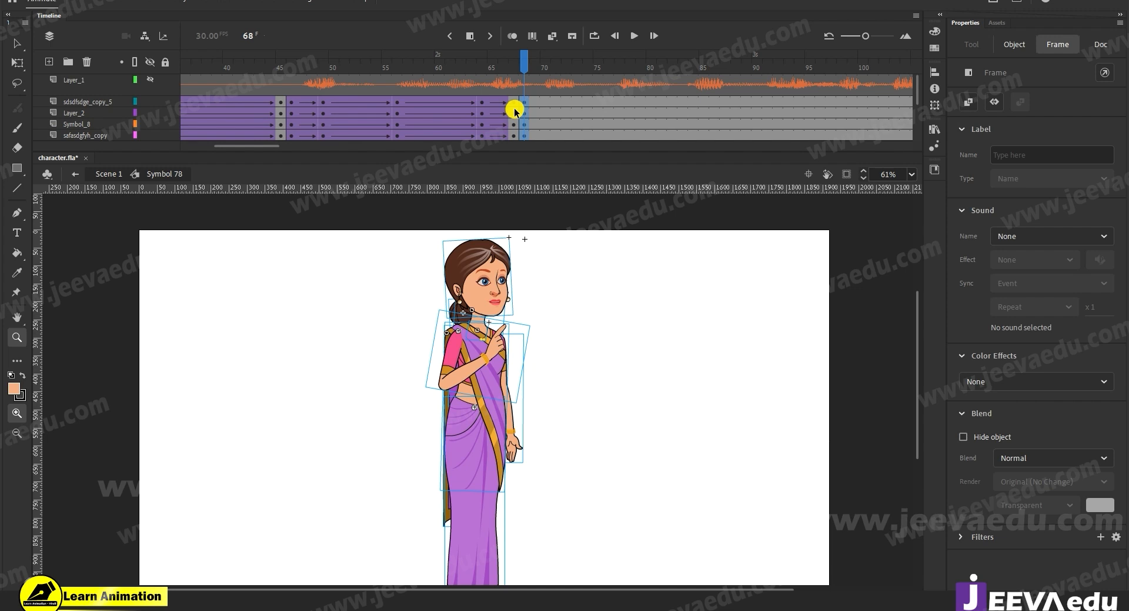
pyautogui.moveTo(248, 145); pyautogui.dragTo(268, 152)
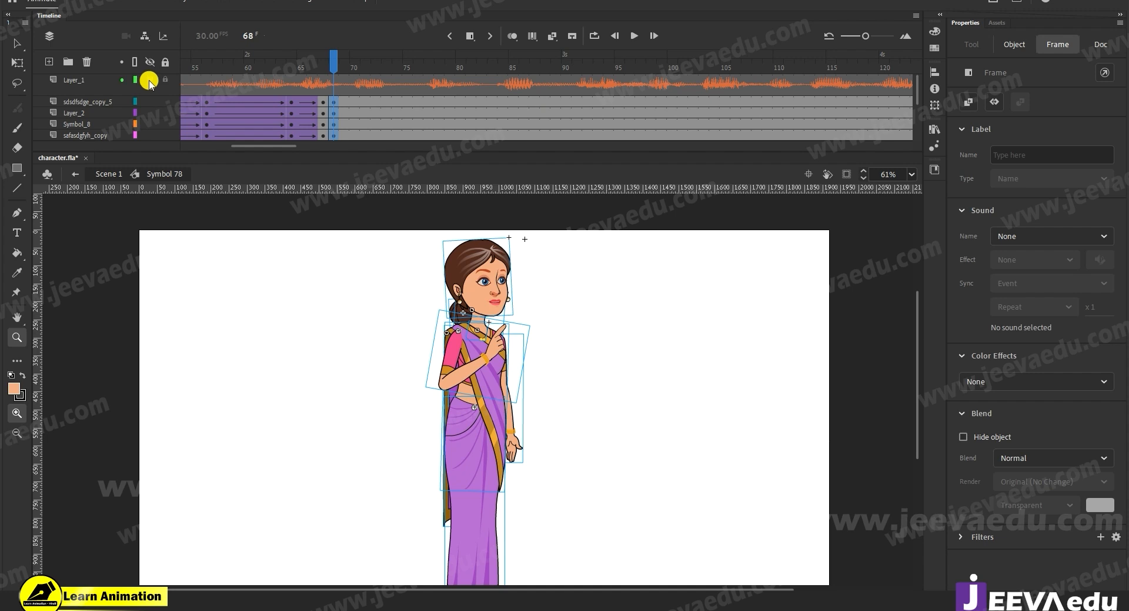
pyautogui.press('Return')
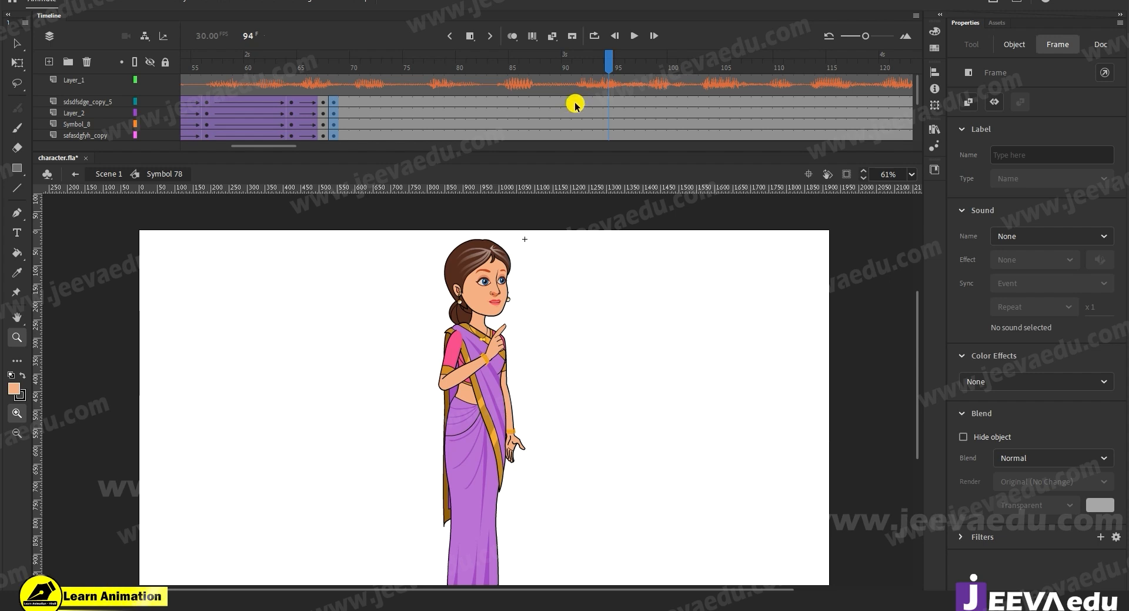
# Step: Insert keyframes on all body layers at frame 90 and create classic tweens between frames 68 and 90
pyautogui.click(575, 87)
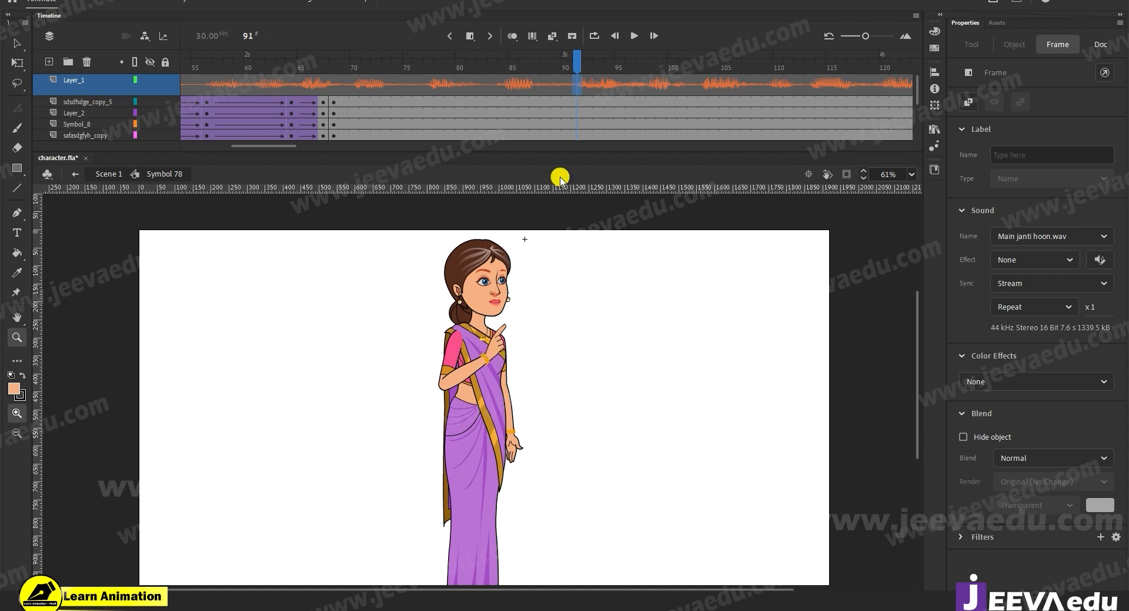
pyautogui.click(566, 86)
pyautogui.scroll(-3, 566, 89)
pyautogui.click(566, 89)
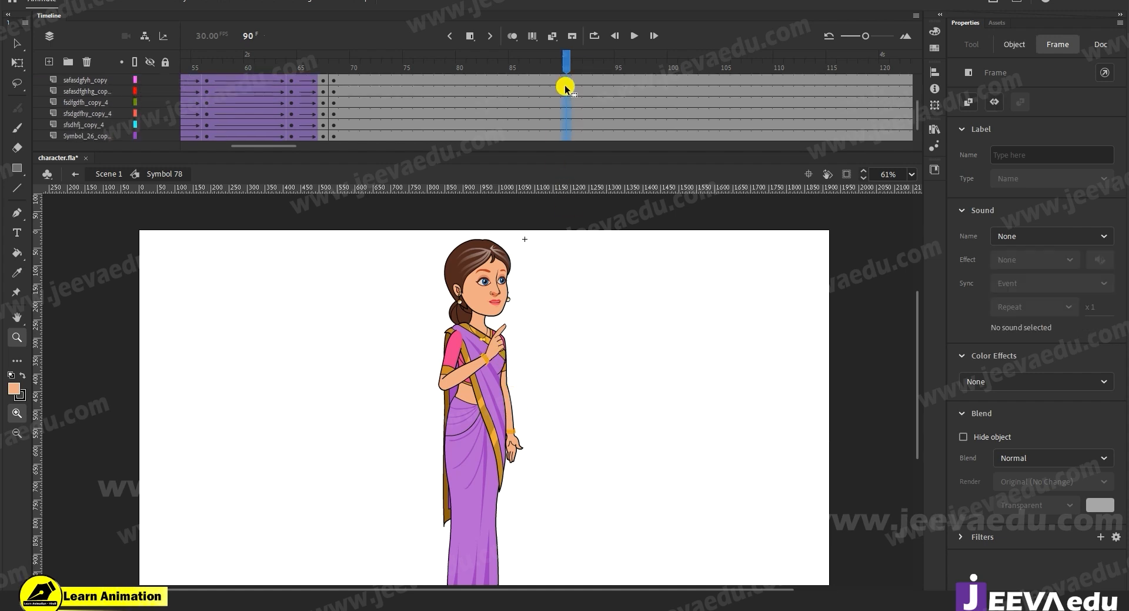
pyautogui.scroll(3, 553, 111)
pyautogui.hotkey('ctrl', 'a')
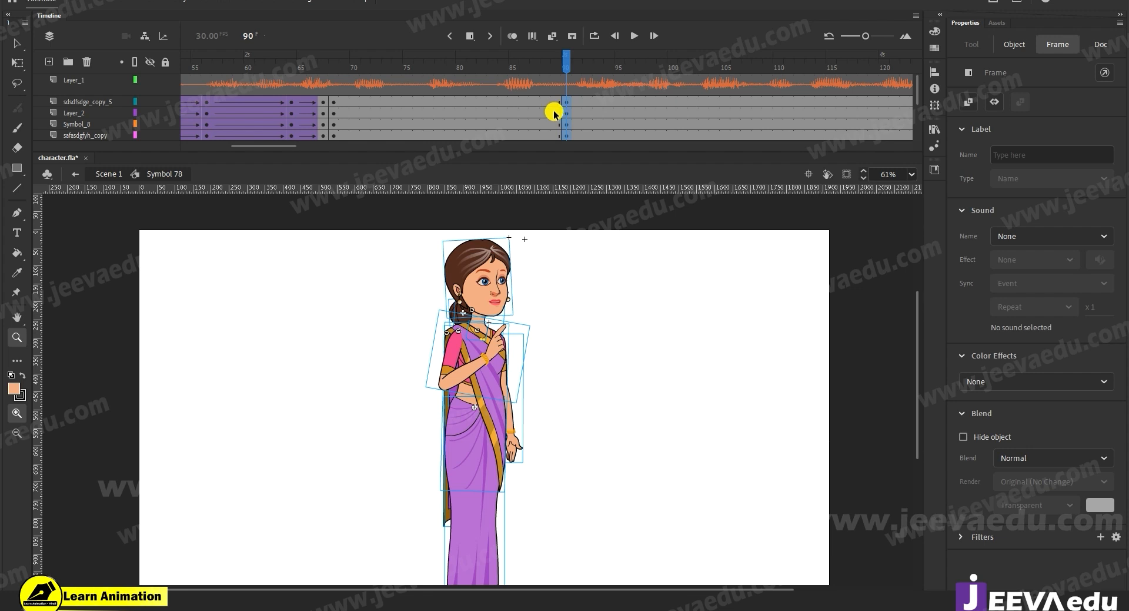
pyautogui.moveTo(523, 105); pyautogui.dragTo(487, 156)
pyautogui.rightClick(510, 101)
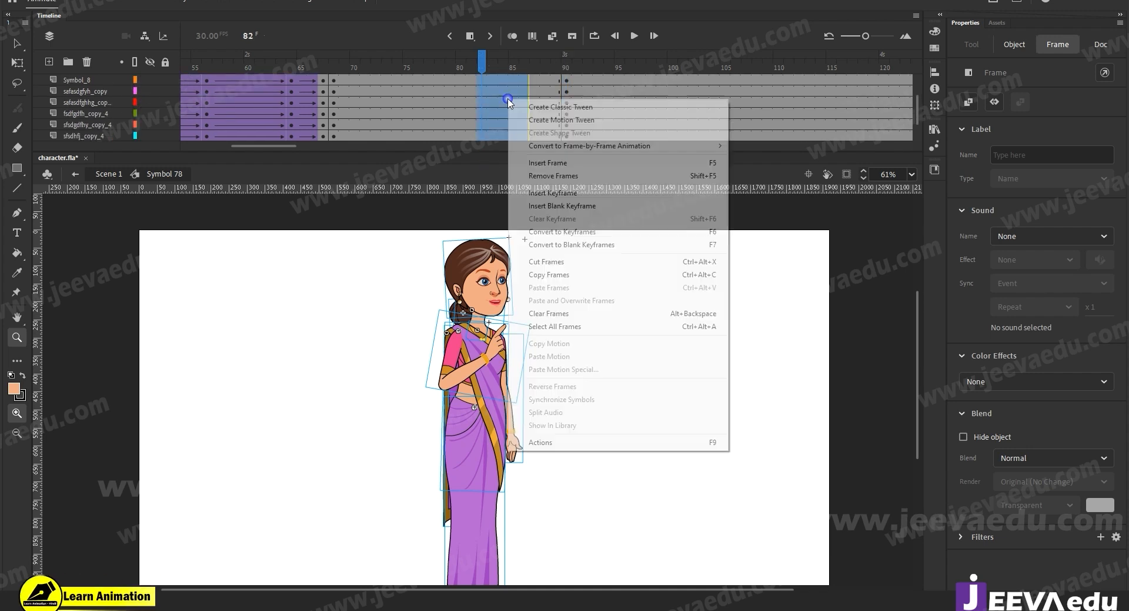
pyautogui.click(535, 109)
pyautogui.scroll(2, 566, 118)
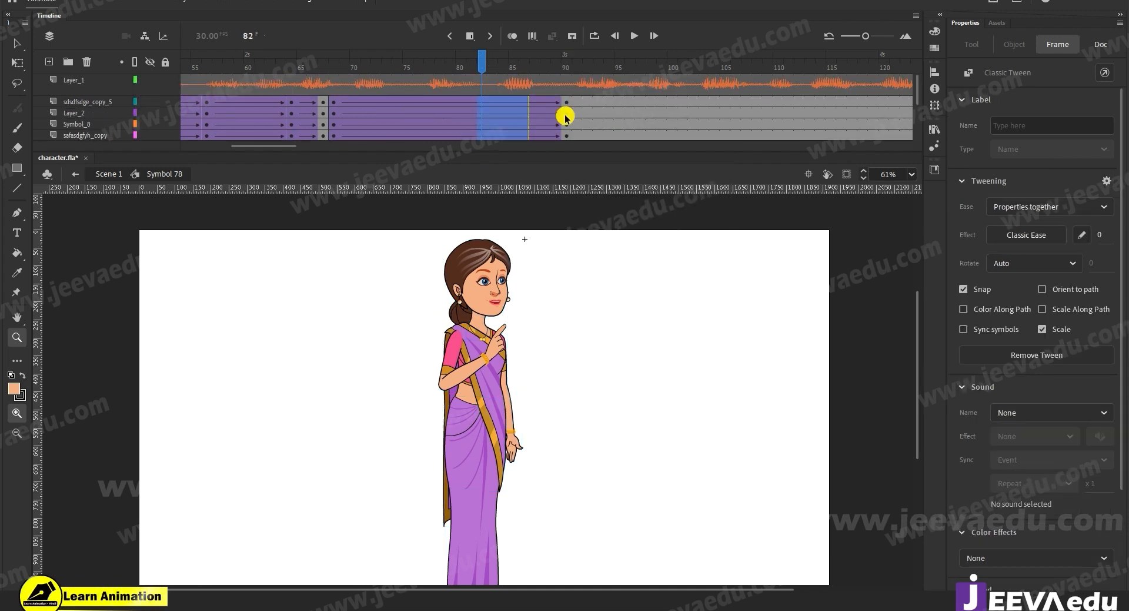
# Step: Select the upper-body parts at frame 90, set their shared transformation point at the waist, and tilt them slightly backward
pyautogui.click(566, 85)
pyautogui.click(408, 260)
pyautogui.press('v')
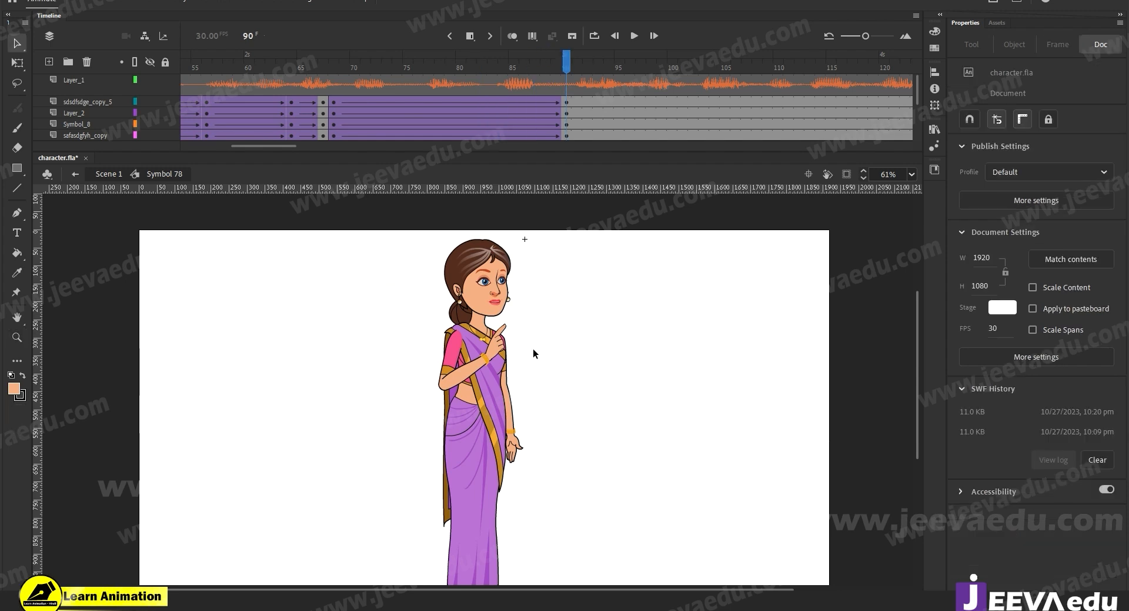
pyautogui.click(492, 392)
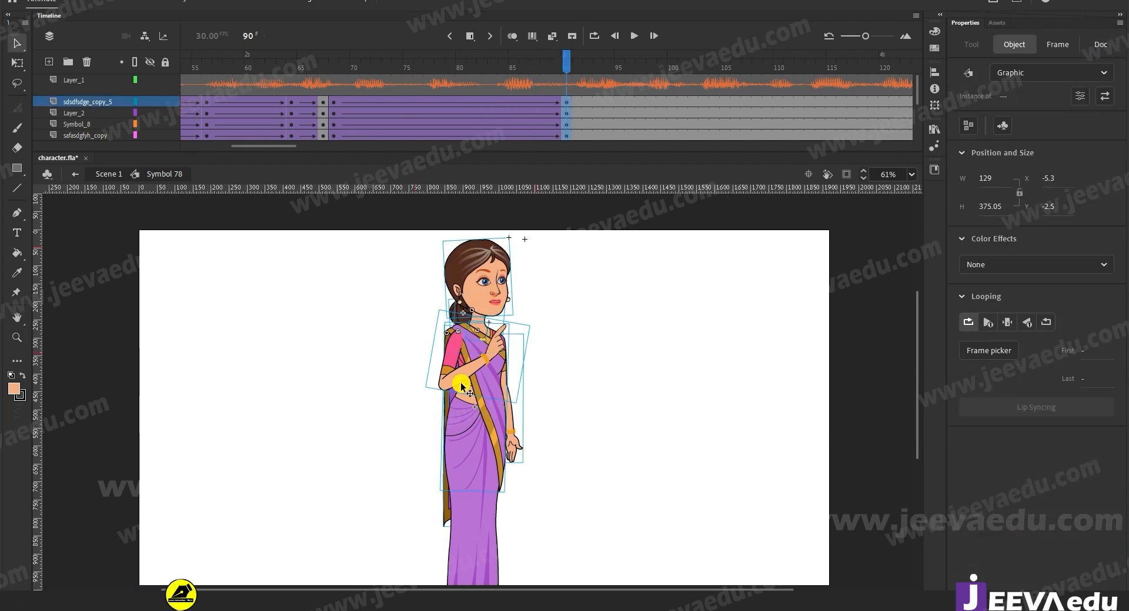
pyautogui.scroll(2, 453, 365)
pyautogui.press('q')
pyautogui.click(498, 395)
pyautogui.moveTo(499, 395); pyautogui.dragTo(498, 443)
pyautogui.moveTo(559, 339); pyautogui.dragTo(543, 445)
pyautogui.moveTo(594, 211); pyautogui.dragTo(593, 210)
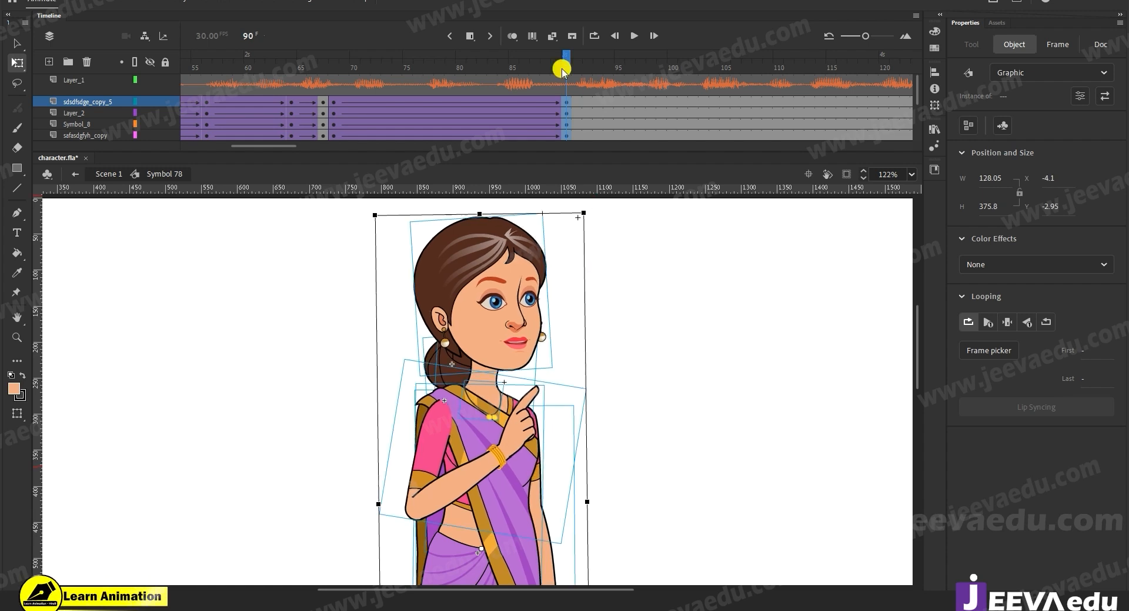
# Step: Rotate the sari's long back drape slightly at frame 90
pyautogui.moveTo(557, 50); pyautogui.dragTo(569, 450)
pyautogui.press('z')
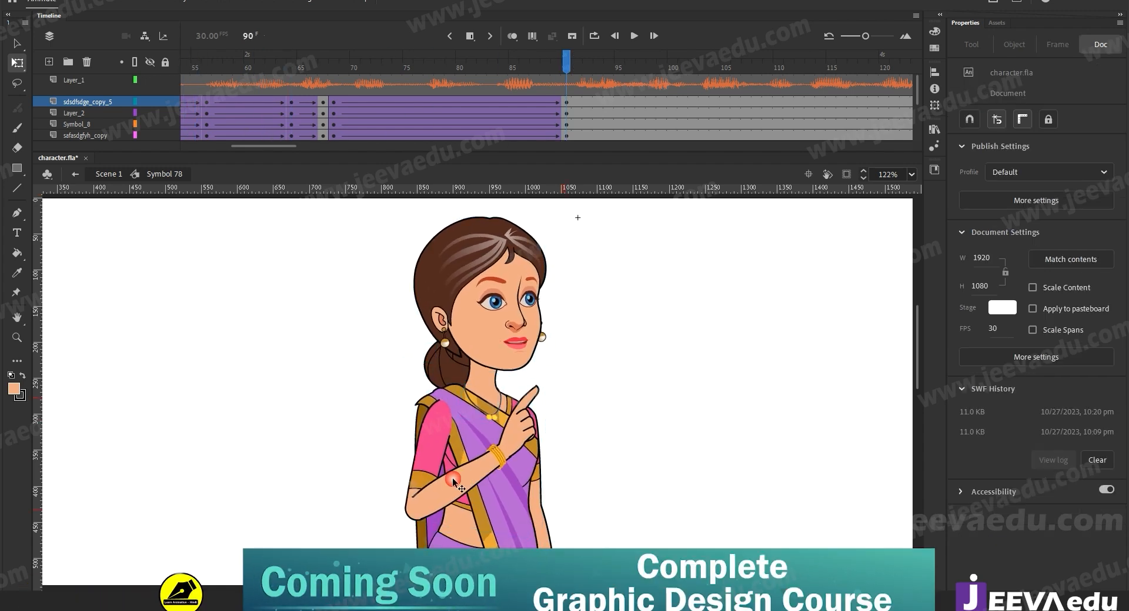
pyautogui.hotkey('ctrl', '-')
pyautogui.click(475, 498)
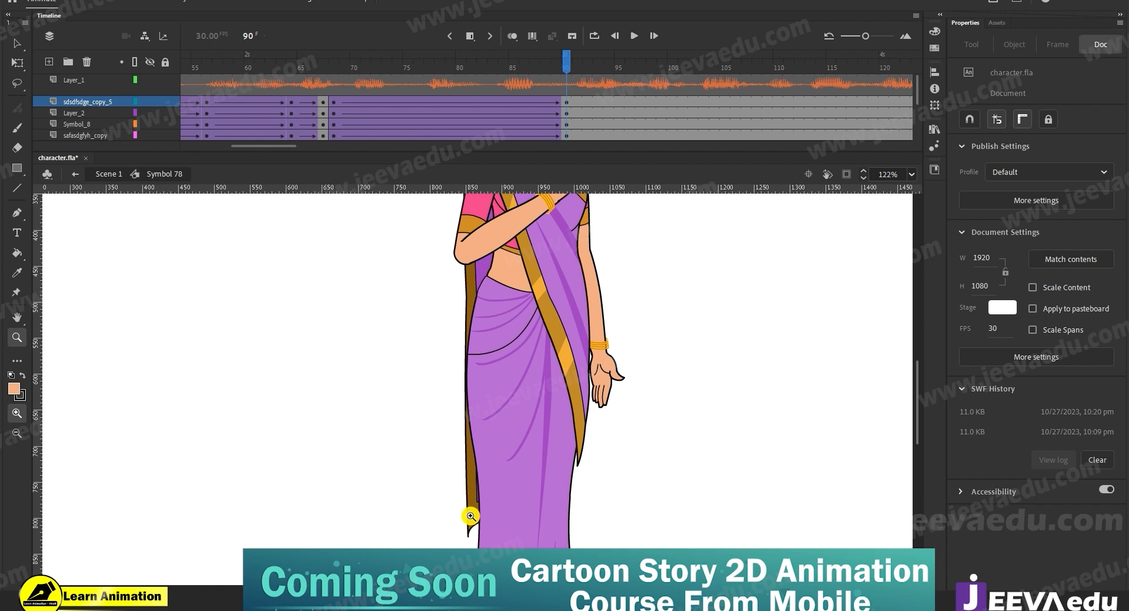
pyautogui.press('v')
pyautogui.click(471, 516)
pyautogui.press('q')
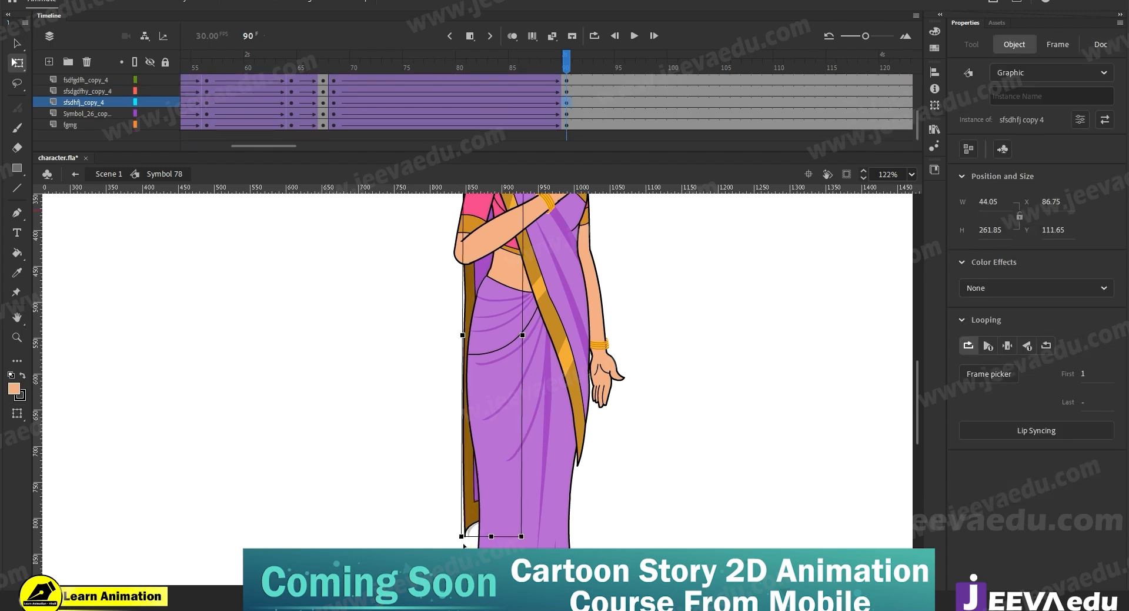
# Step: Select the torso and the head in turn at frame 90 and check the upper-body drift into that frame
pyautogui.click(579, 411)
pyautogui.moveTo(607, 468); pyautogui.dragTo(589, 505)
pyautogui.moveTo(596, 422)
pyautogui.mouseDown()
pyautogui.moveTo(585, 553)
pyautogui.moveTo(587, 441)
pyautogui.mouseUp()
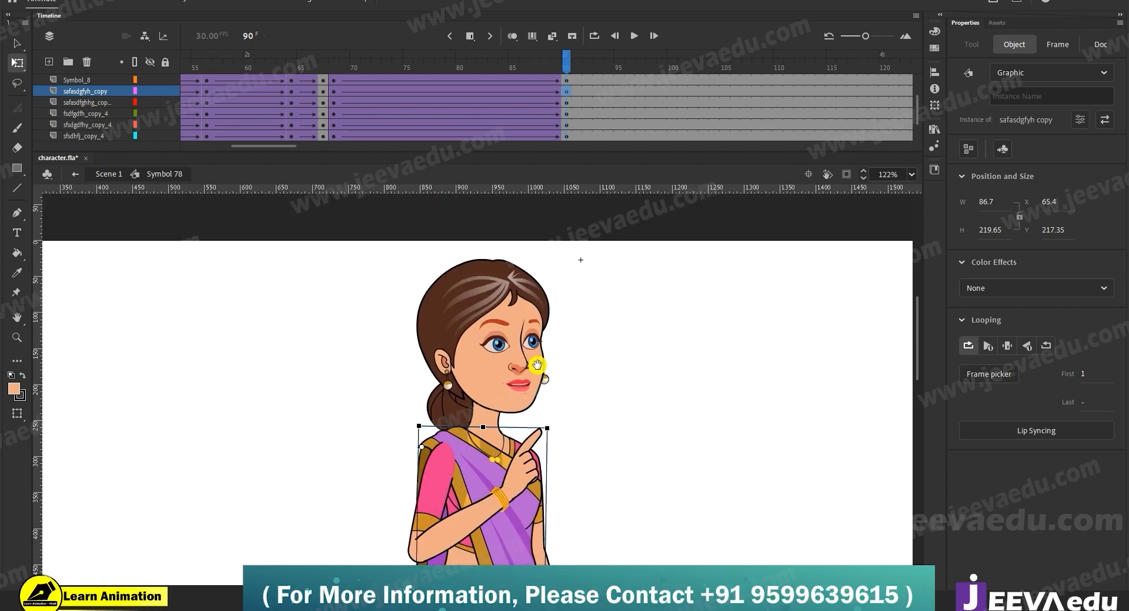
pyautogui.press('v')
pyautogui.click(514, 403)
pyautogui.click(532, 356)
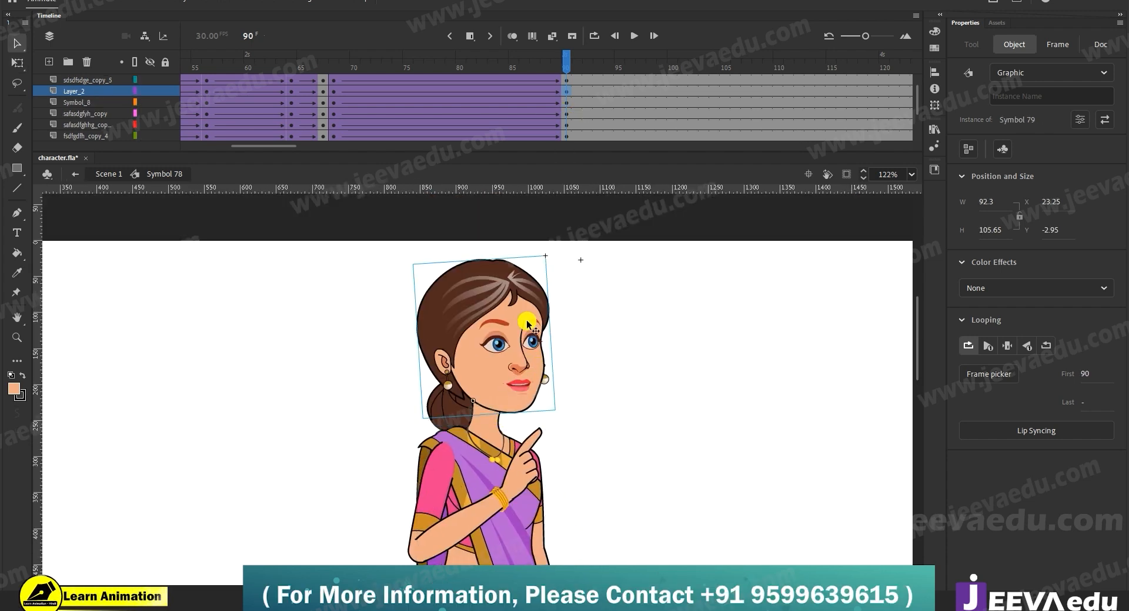
pyautogui.click(544, 67)
pyautogui.moveTo(386, 91); pyautogui.dragTo(566, 132)
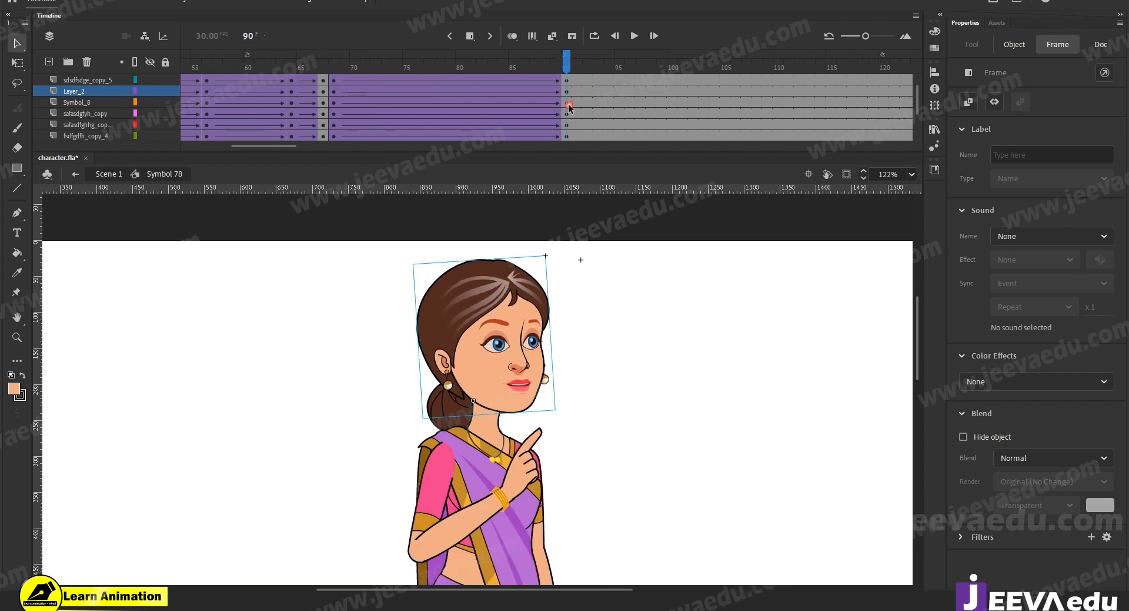
# Step: Rotate the pointing arm slightly about its shoulder at frame 90
pyautogui.click(535, 353)
pyautogui.click(561, 435)
pyautogui.press('q')
pyautogui.moveTo(597, 433); pyautogui.dragTo(564, 383)
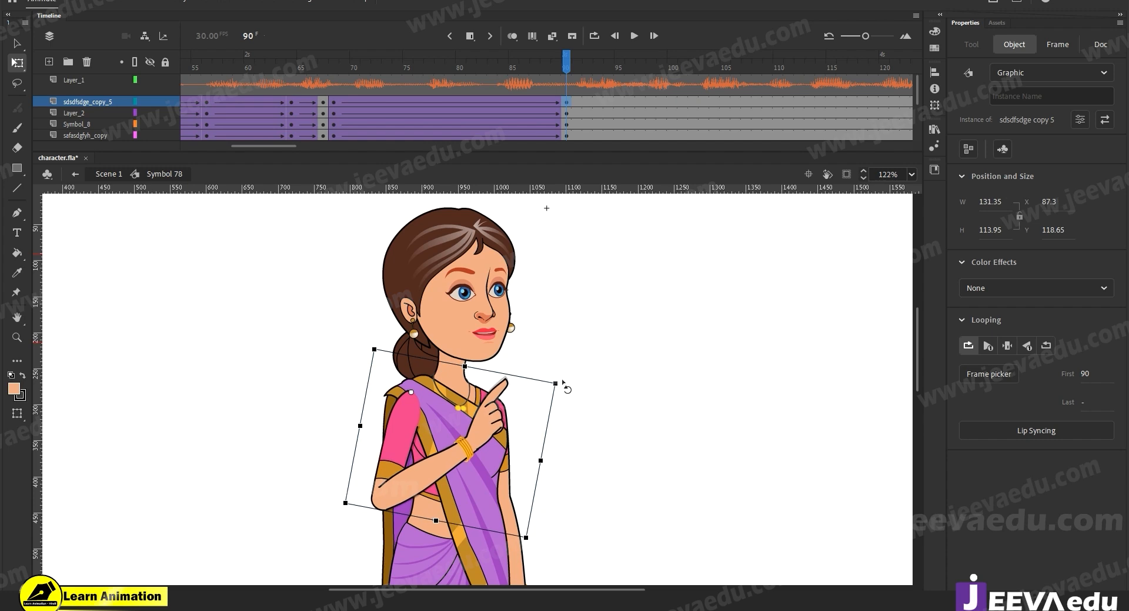
# Step: Rotate the other, hanging arm slightly about its shoulder at frame 90 and check the resulting drift
pyautogui.scroll(-5, 577, 382)
pyautogui.click(521, 513)
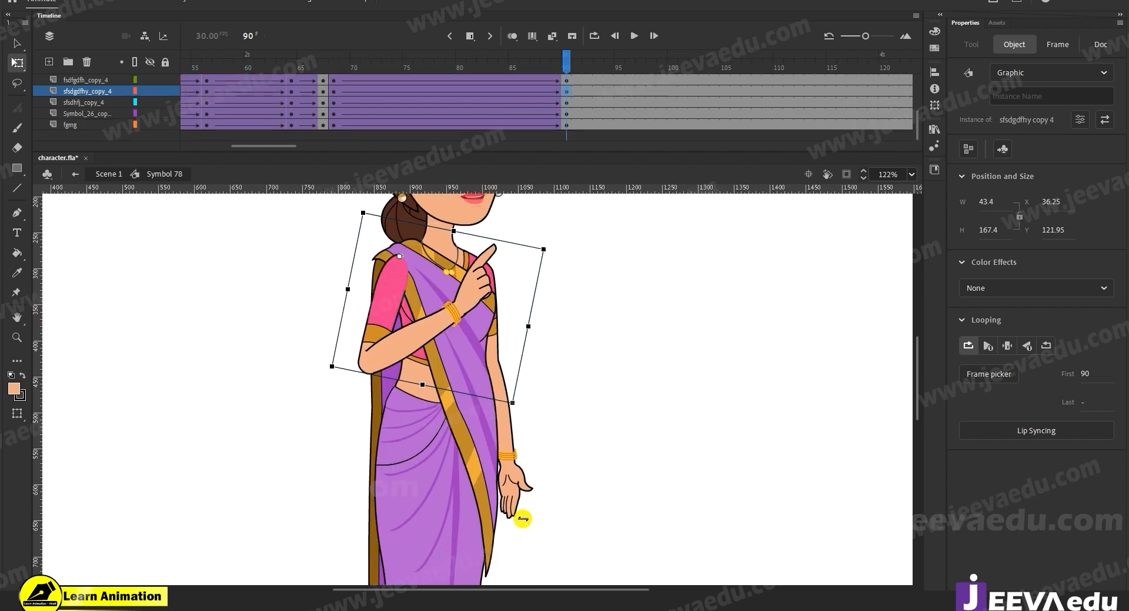
pyautogui.moveTo(562, 67); pyautogui.dragTo(564, 100)
pyautogui.moveTo(542, 301); pyautogui.dragTo(567, 457)
pyautogui.scroll(2, 275, 114)
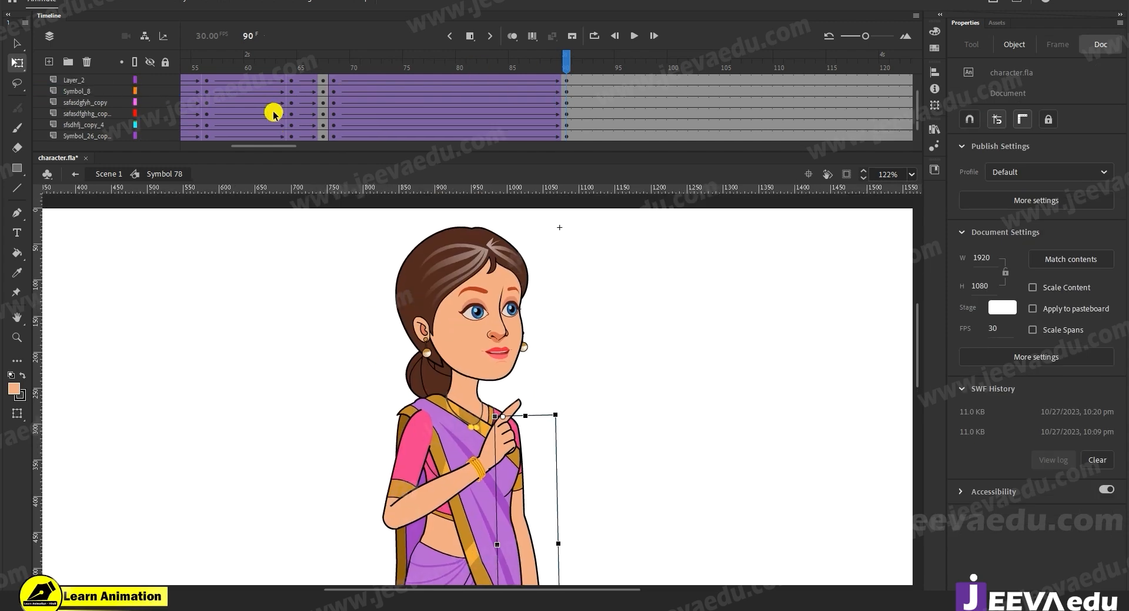
pyautogui.scroll(2, 274, 113)
# Step: Examine the face at frame 68, and review the full-figure motion from frame 46 to frame 56
pyautogui.click(333, 105)
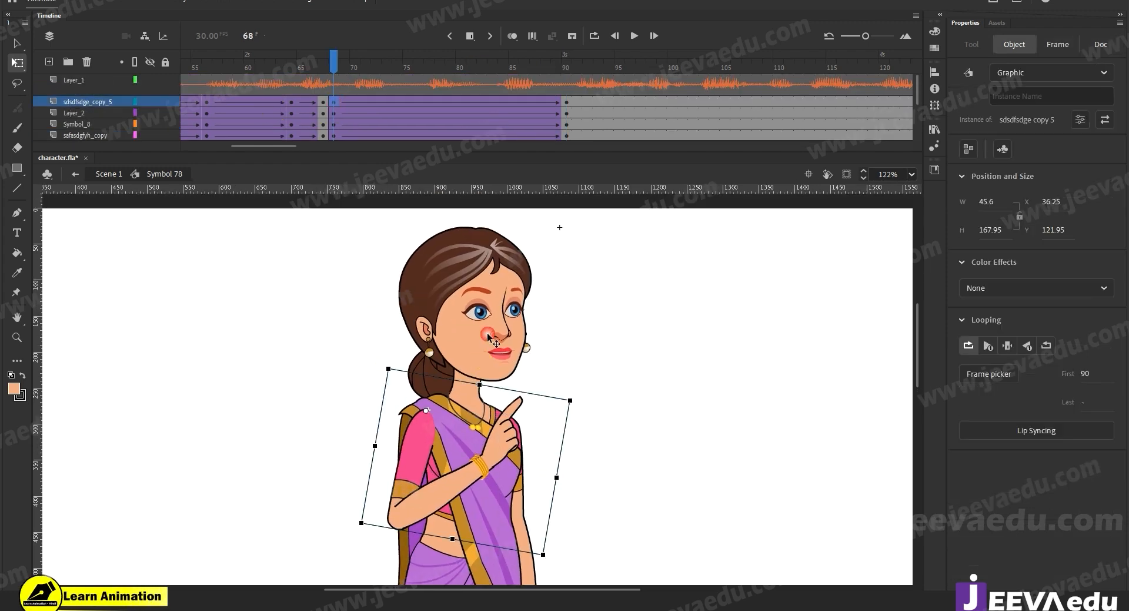
pyautogui.press('z')
pyautogui.click(483, 339)
pyautogui.press('v')
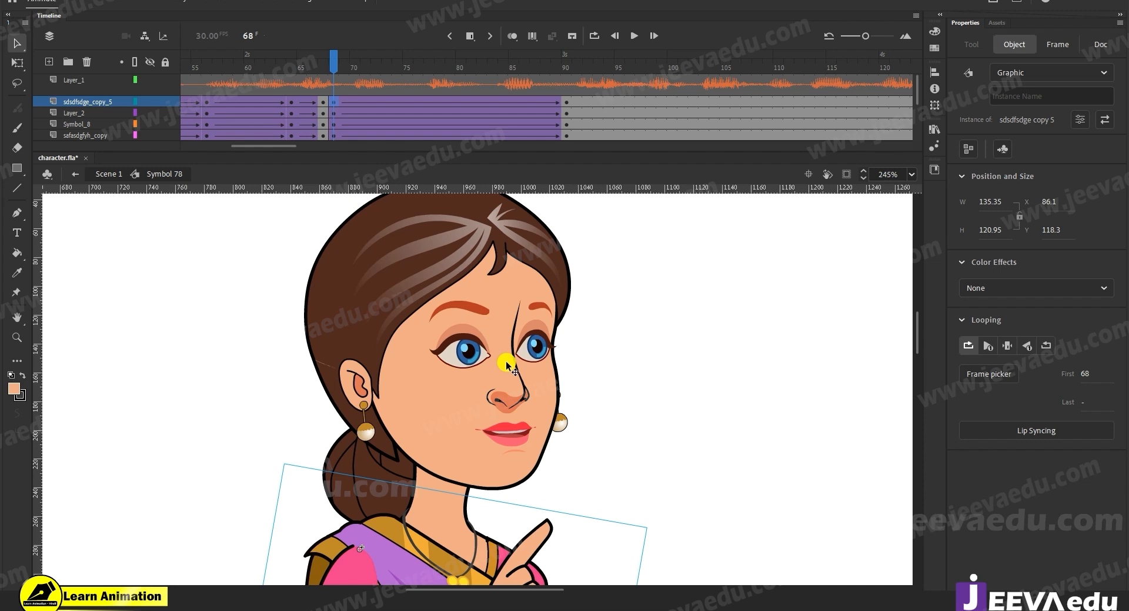
pyautogui.moveTo(277, 146); pyautogui.dragTo(262, 149)
pyautogui.click(300, 91)
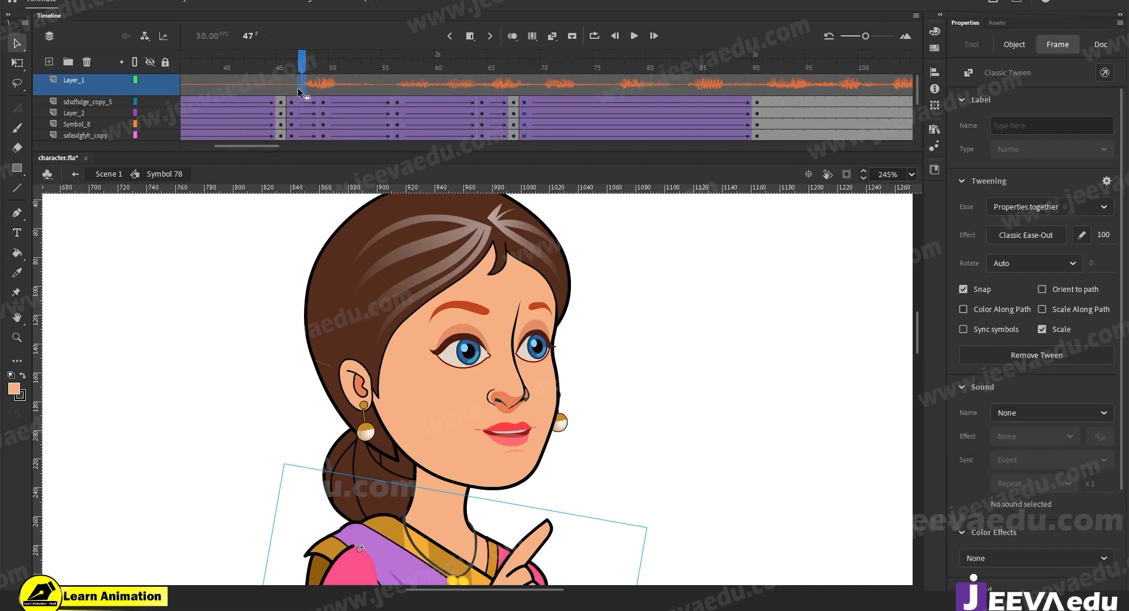
pyautogui.click(290, 93)
pyautogui.click(417, 424)
pyautogui.press('z')
pyautogui.keyDown('alt'); pyautogui.click(419, 436); pyautogui.keyUp('alt')
pyautogui.keyDown('alt'); pyautogui.click(424, 451); pyautogui.keyUp('alt')
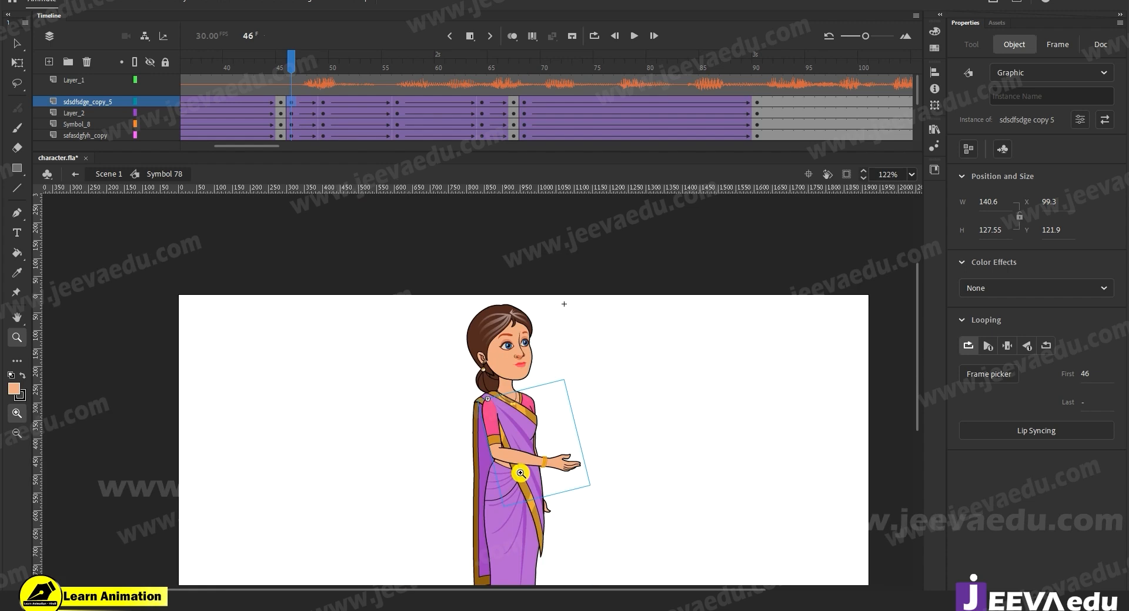
pyautogui.keyDown('alt'); pyautogui.click(425, 451); pyautogui.keyUp('alt')
pyautogui.click(318, 101)
pyautogui.moveTo(332, 77); pyautogui.dragTo(401, 103)
pyautogui.click(538, 348)
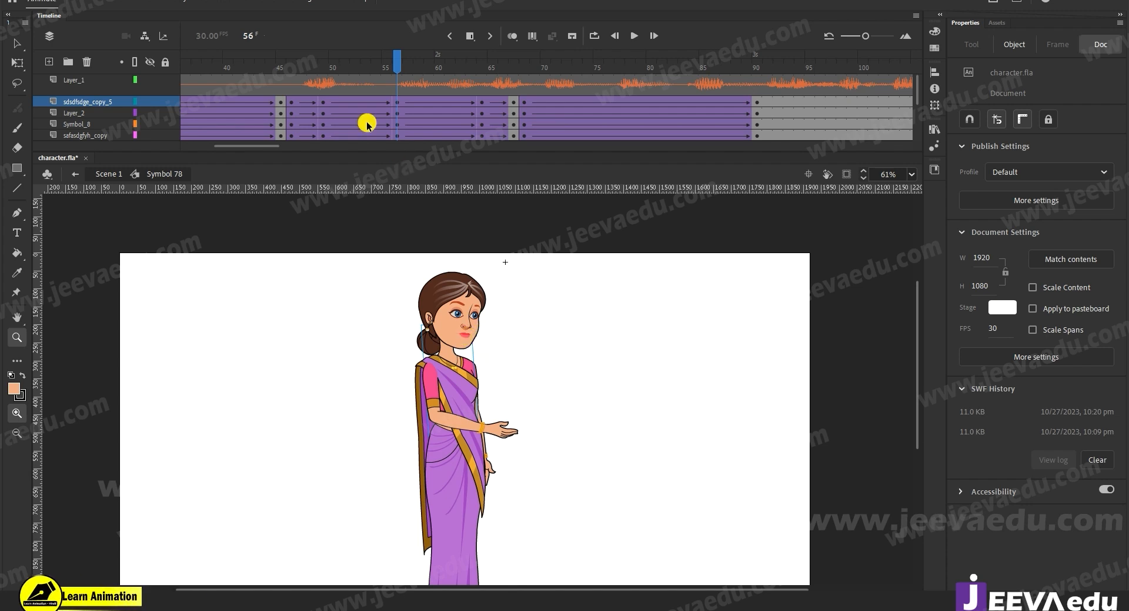
# Step: Compare the full-figure poses on the keyframes at frames 49, 64 and 56
pyautogui.click(323, 103)
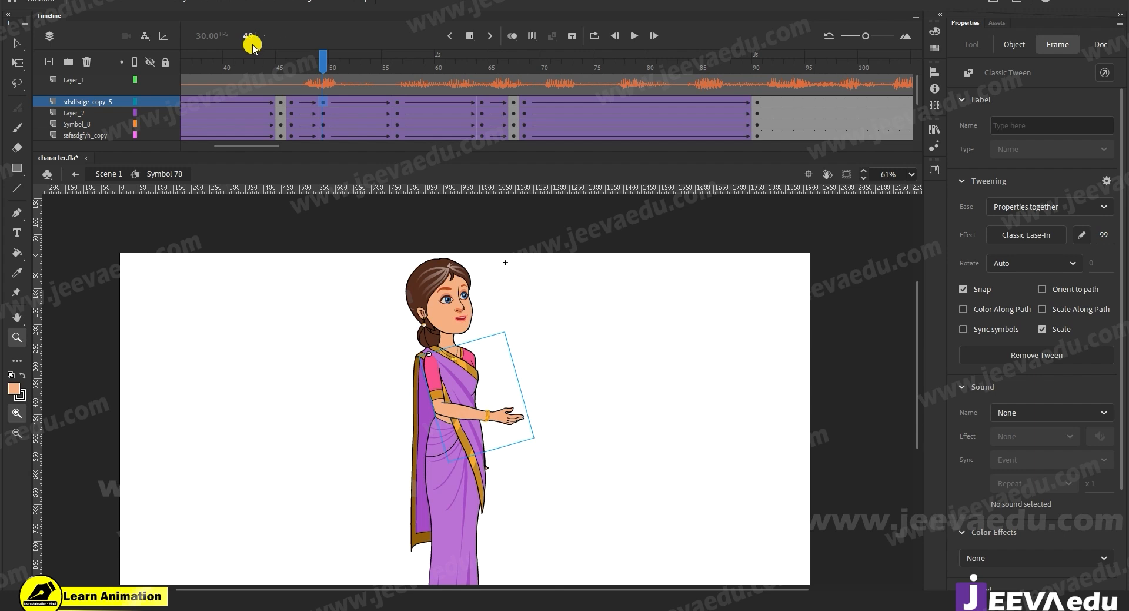
pyautogui.click(482, 104)
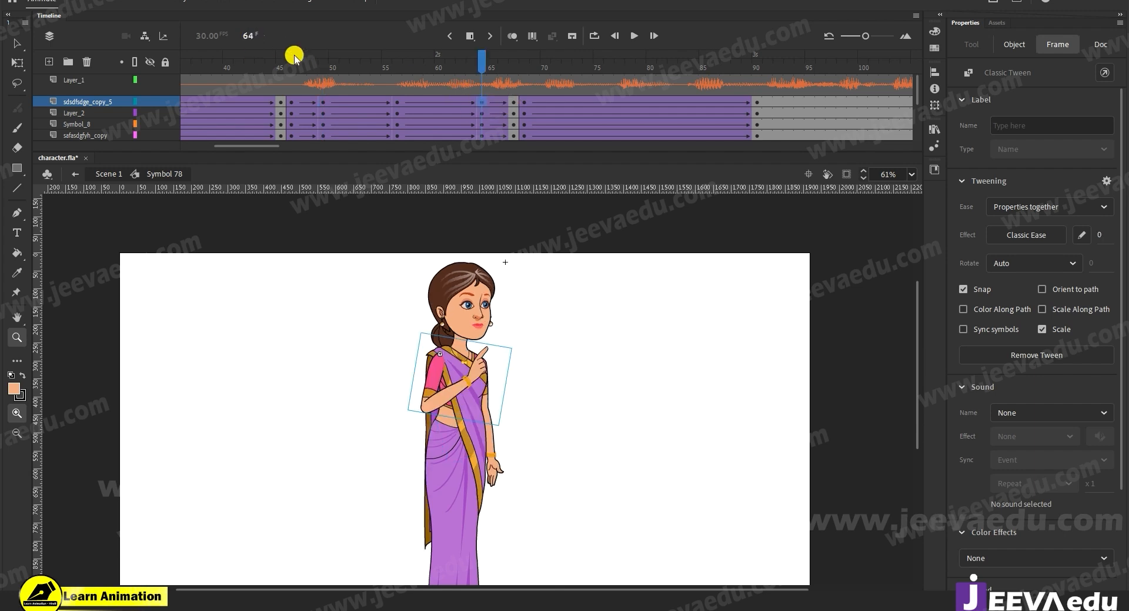
pyautogui.click(323, 101)
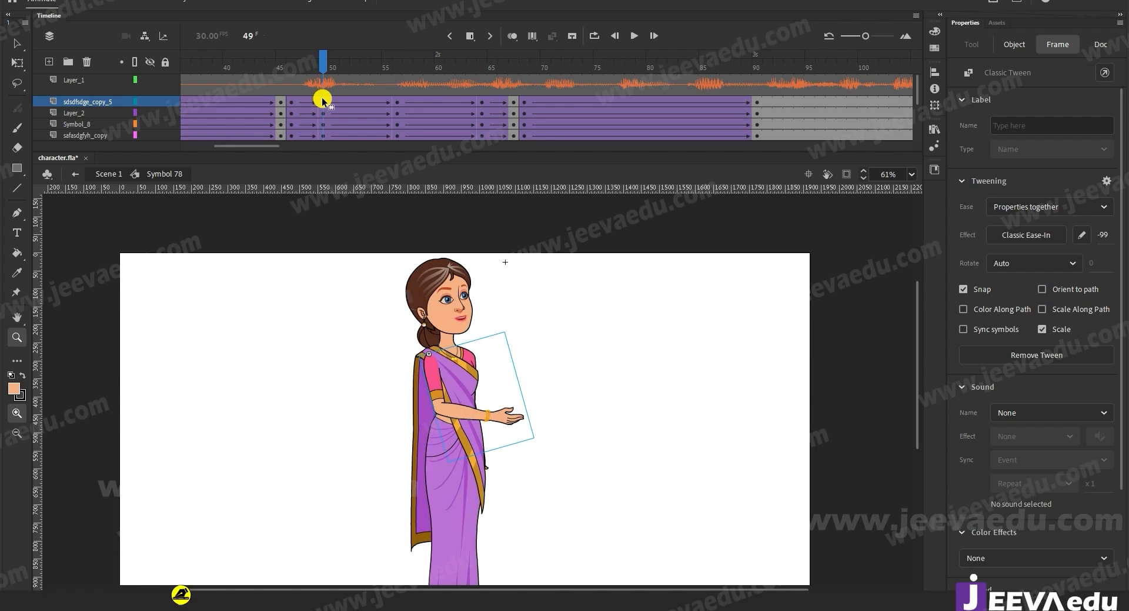
pyautogui.click(483, 101)
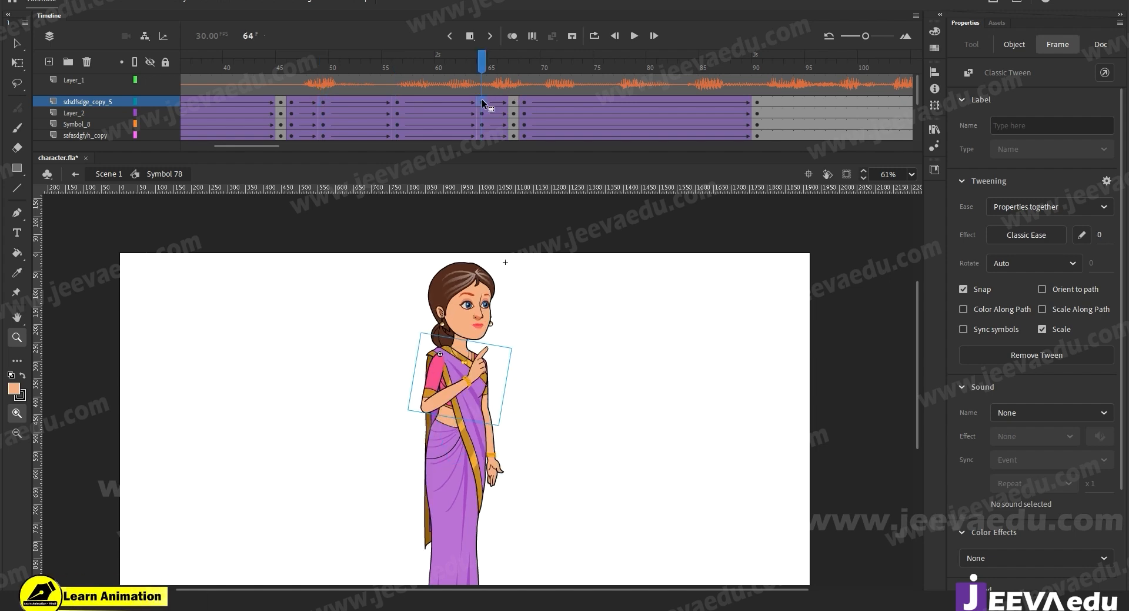
pyautogui.click(400, 102)
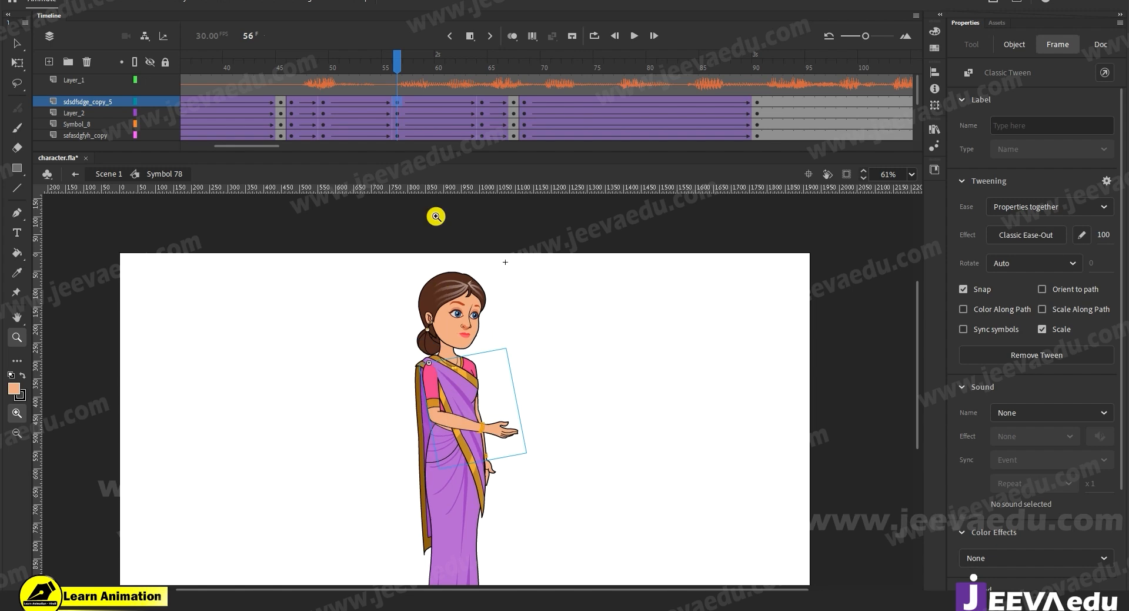
# Step: Open the head symbol for editing in place at frame 56
pyautogui.press('v')
pyautogui.click(462, 322)
pyautogui.doubleClick(462, 325)
pyautogui.press('z')
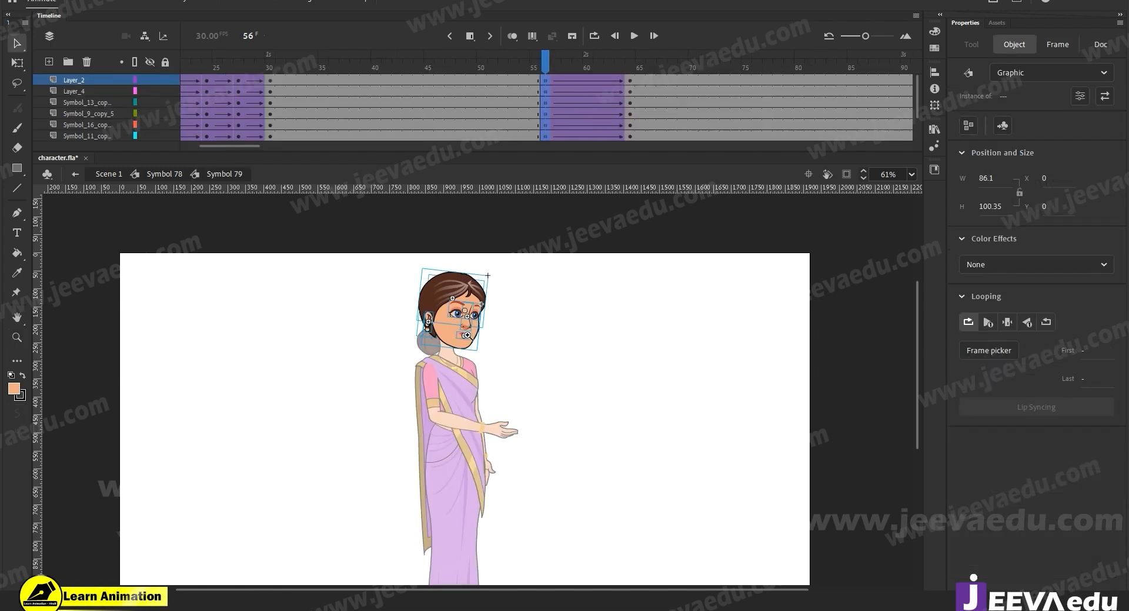
pyautogui.click(475, 274)
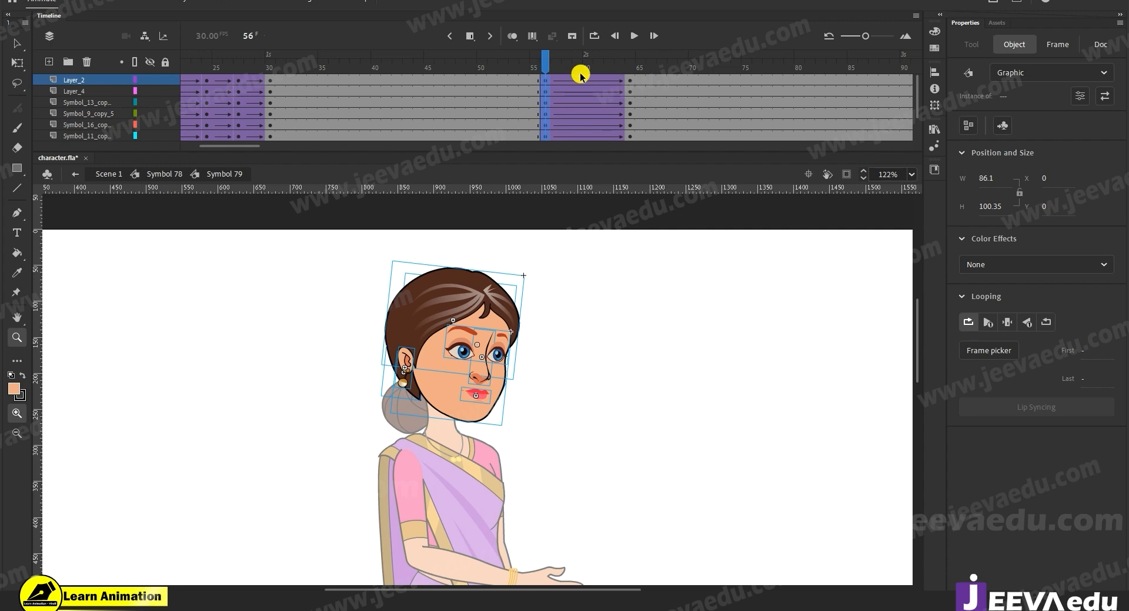
# Step: Compare the face at frames 49 and 56 inside the head symbol
pyautogui.moveTo(557, 67); pyautogui.dragTo(545, 86)
pyautogui.click(475, 78)
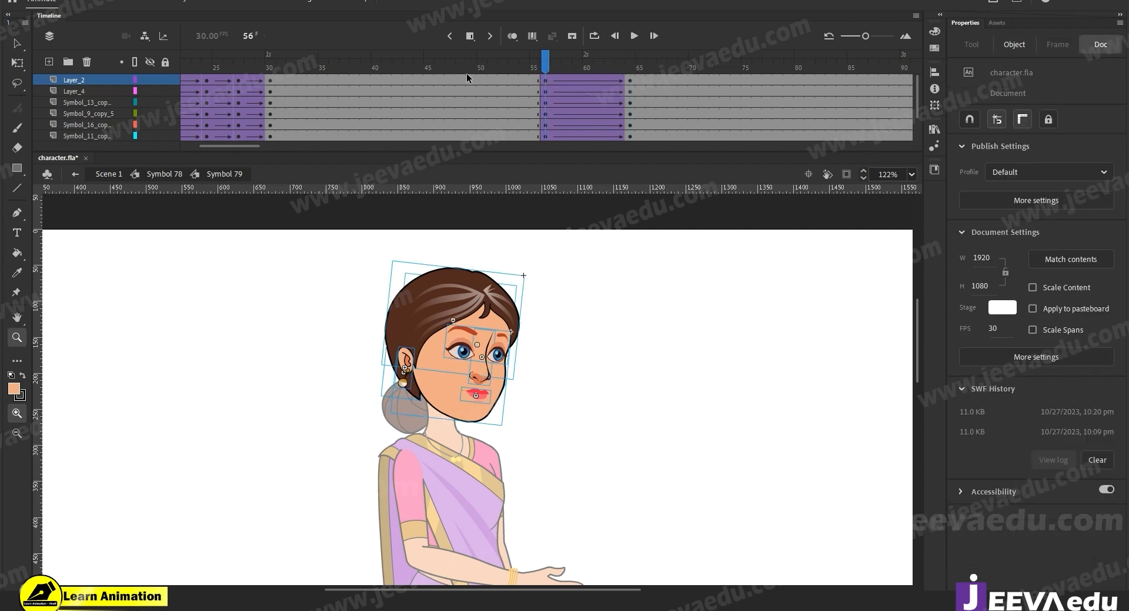
pyautogui.click(468, 85)
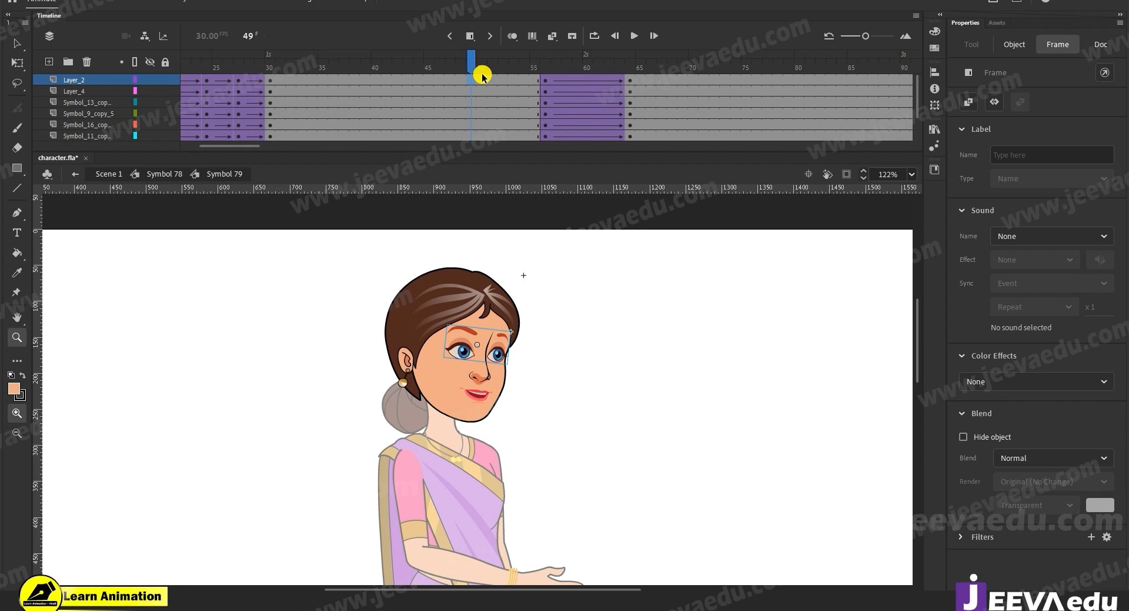
pyautogui.click(469, 79)
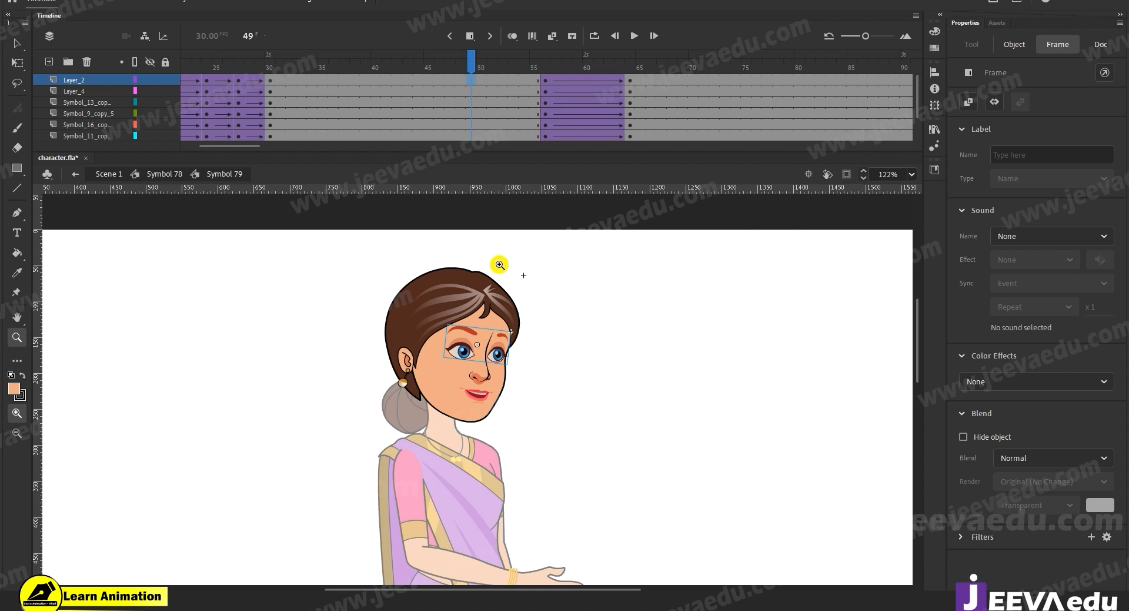
pyautogui.click(545, 61)
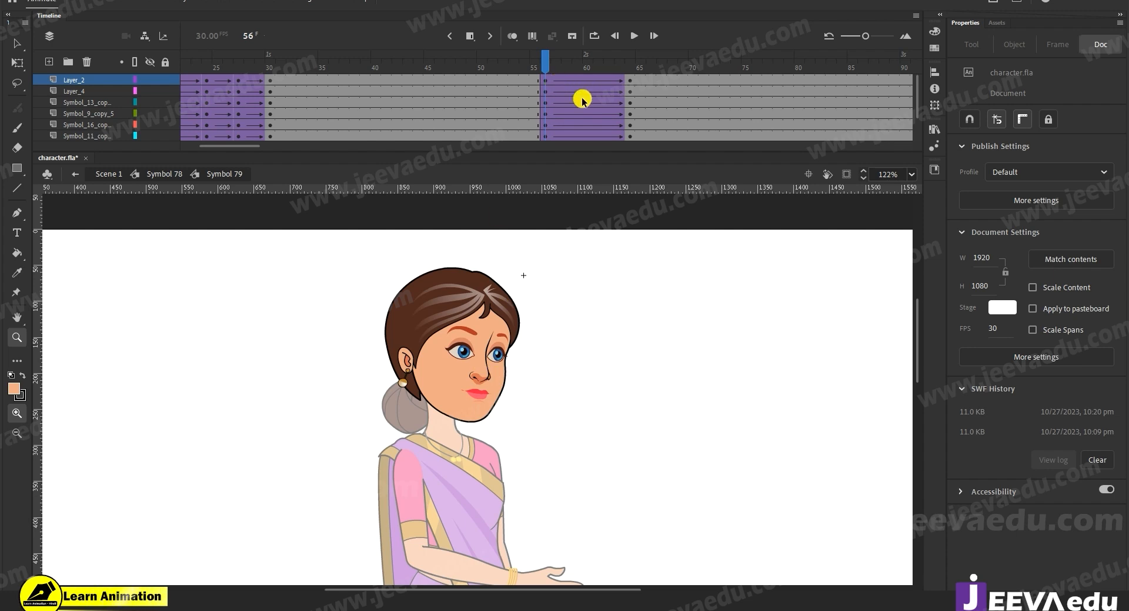
# Step: Open the eyes symbol for editing and insert a keyframe on its topmost layer at frame 56
pyautogui.click(470, 365)
pyautogui.press('v')
pyautogui.click(459, 368)
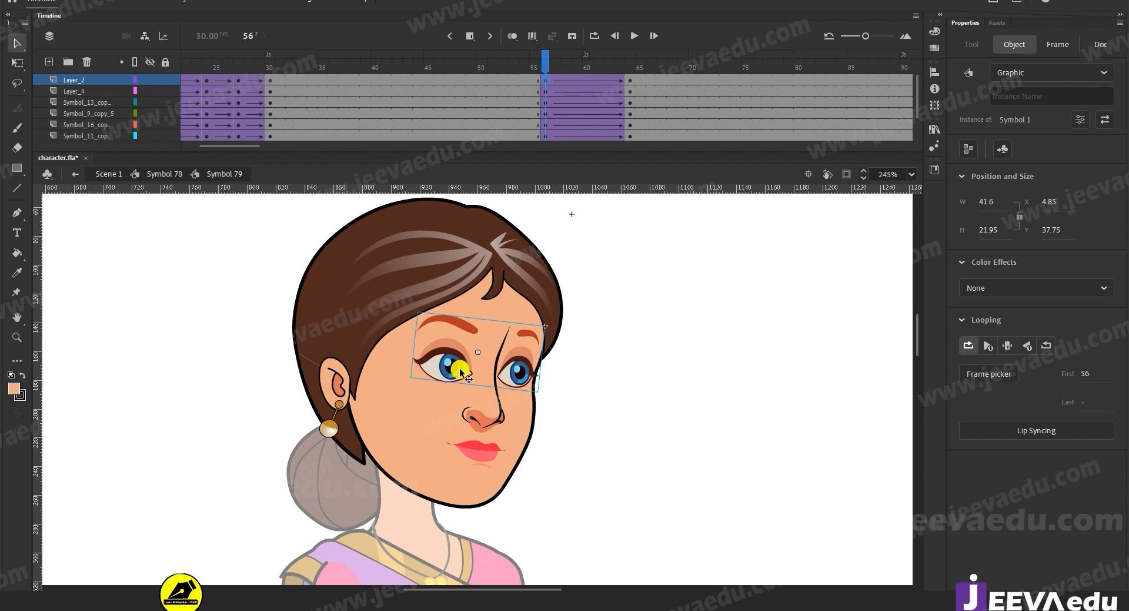
pyautogui.scroll(-3, 536, 132)
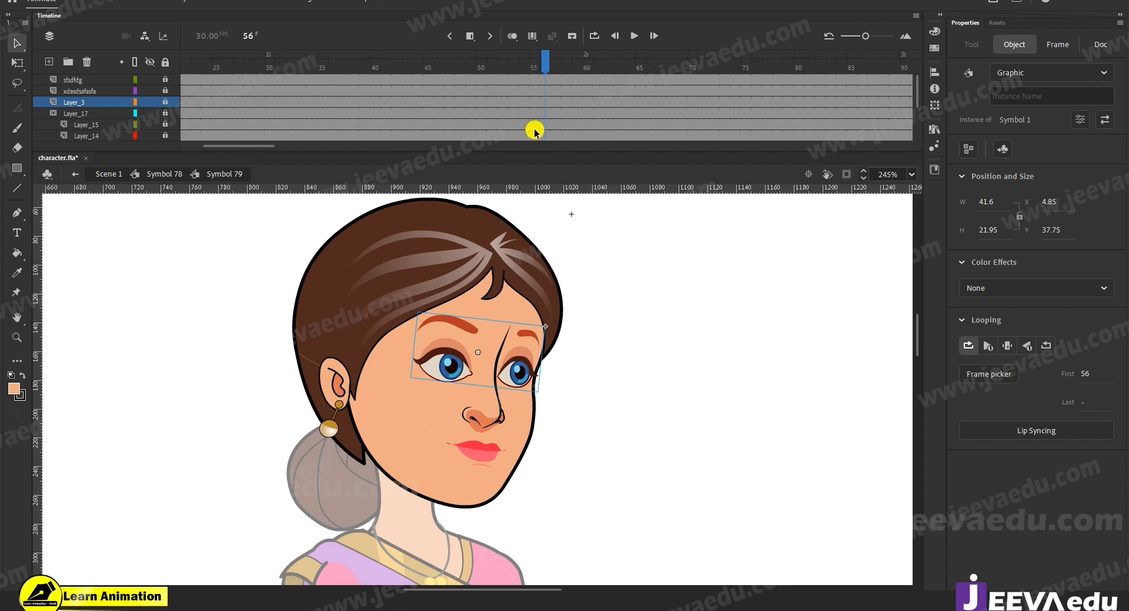
pyautogui.hotkey('ctrl', 'e')
pyautogui.click(547, 83)
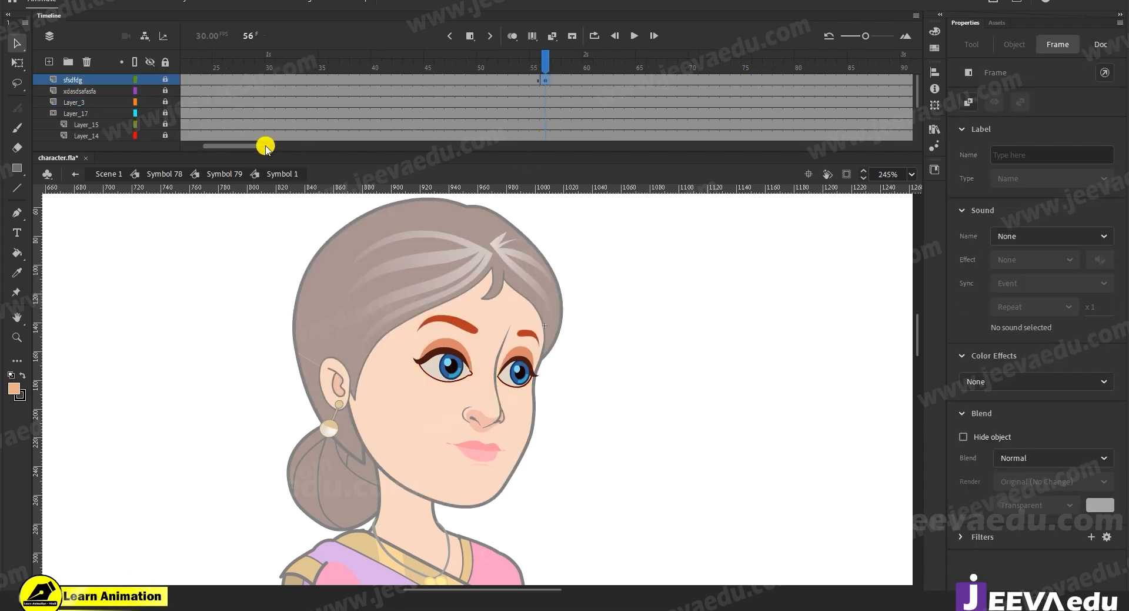
# Step: Duplicate the blink frames 5 to 15 on all eye layers onto frames 51 to 61 and check them
pyautogui.moveTo(265, 151); pyautogui.dragTo(333, 40)
pyautogui.scroll(-3, 229, 130)
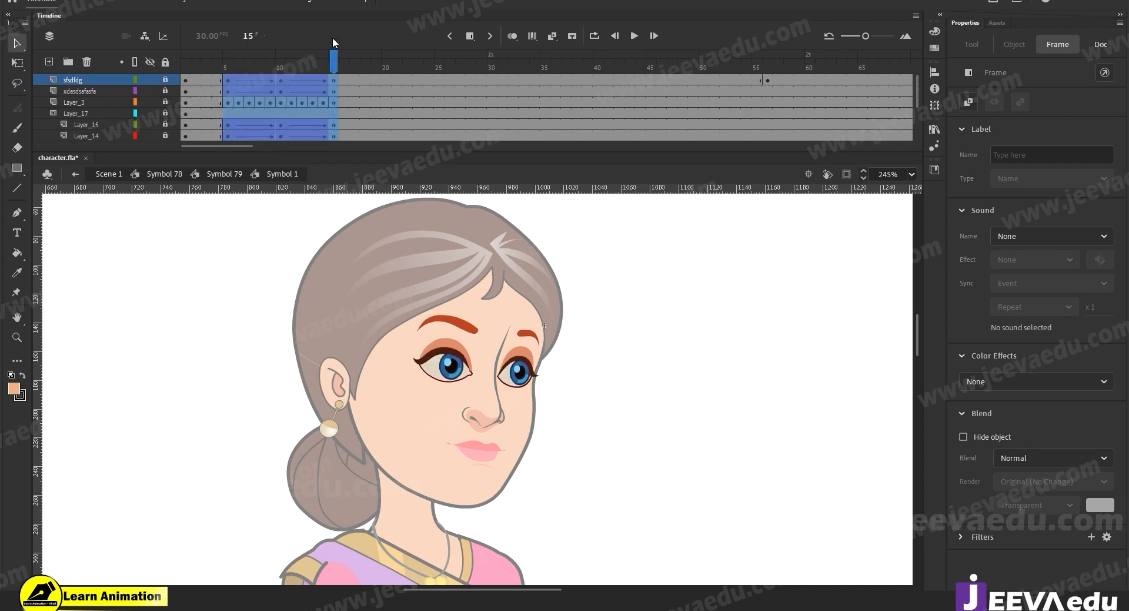
pyautogui.moveTo(280, 76); pyautogui.dragTo(458, 75)
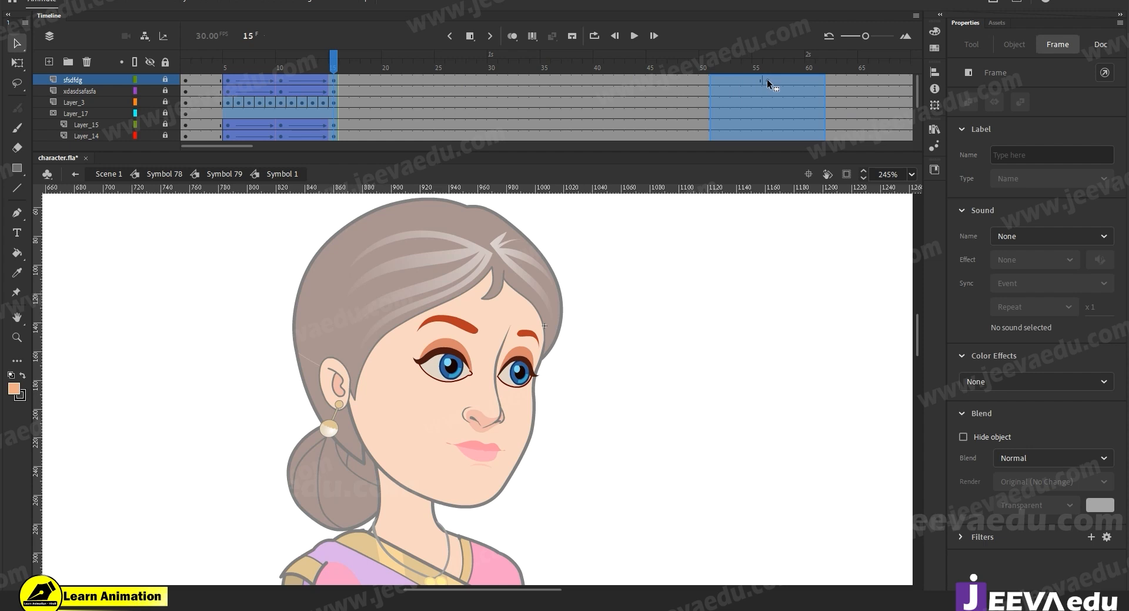
pyautogui.moveTo(767, 79); pyautogui.dragTo(767, 79)
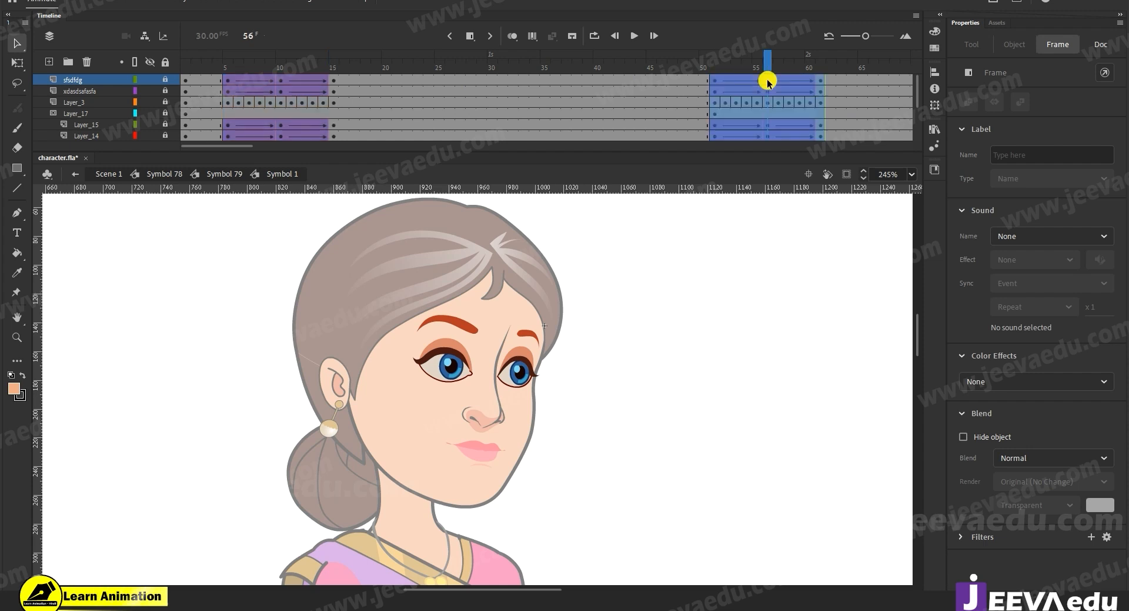
pyautogui.click(713, 74)
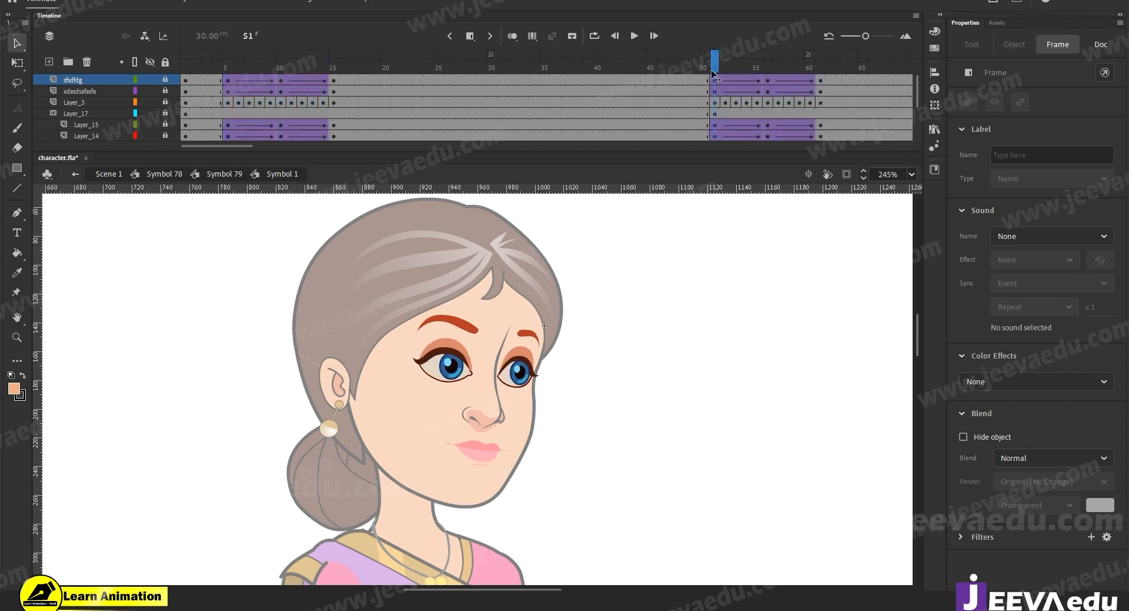
pyautogui.moveTo(710, 80); pyautogui.dragTo(768, 88)
# Step: Return through the head symbol to the full-body symbol and check the blink around frame 56
pyautogui.click(263, 94)
pyautogui.click(206, 55)
pyautogui.click(353, 78)
pyautogui.click(212, 174)
pyautogui.moveTo(514, 76); pyautogui.dragTo(636, 93)
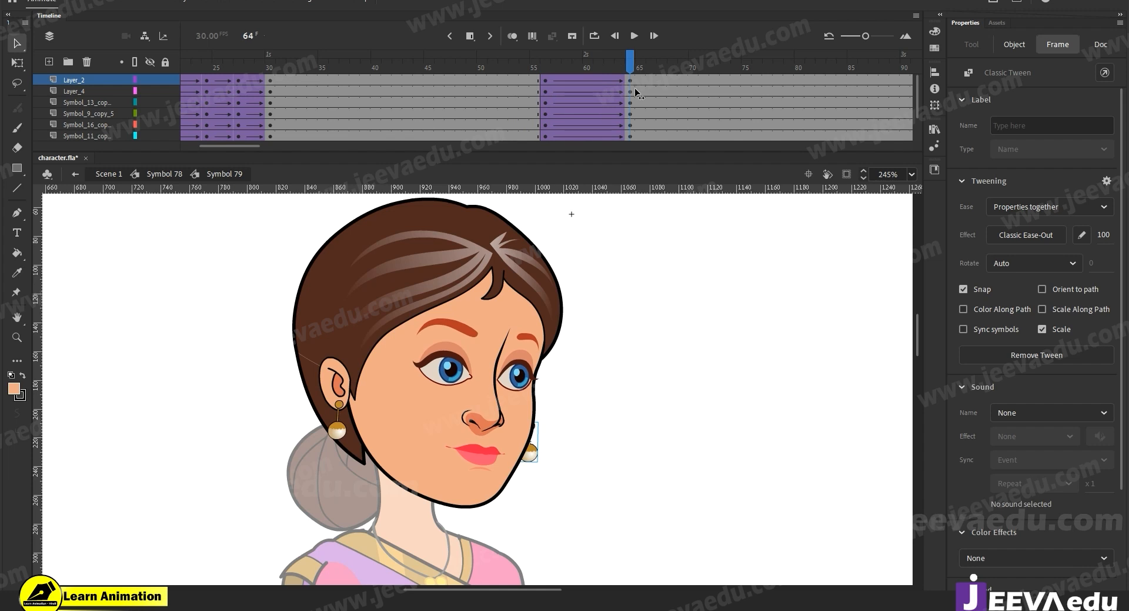
pyautogui.click(164, 174)
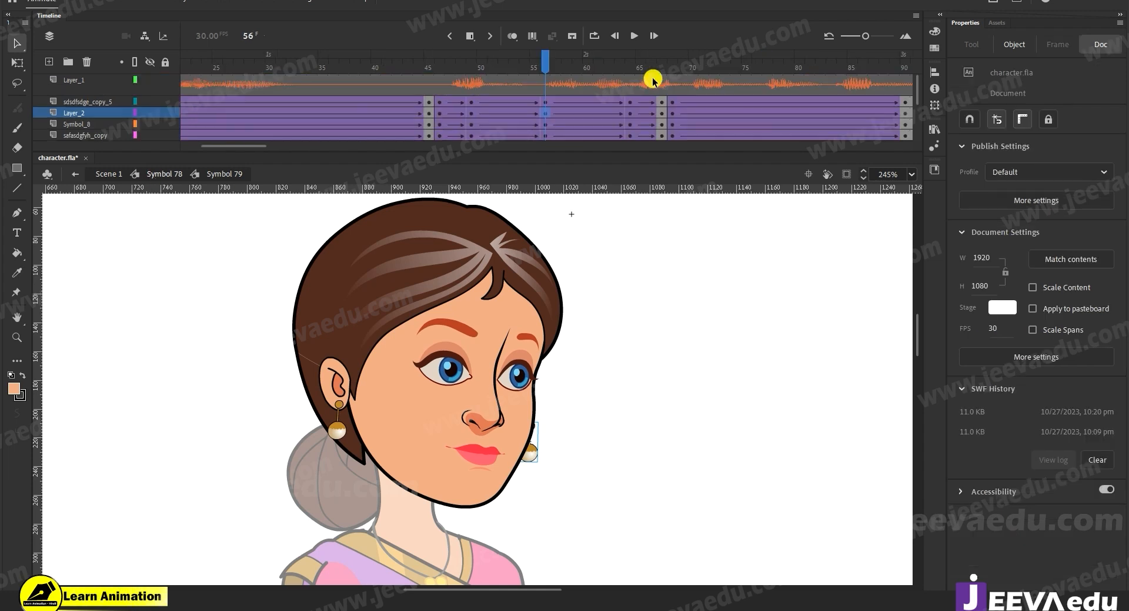
pyautogui.moveTo(529, 66); pyautogui.dragTo(548, 111)
pyautogui.click(513, 428)
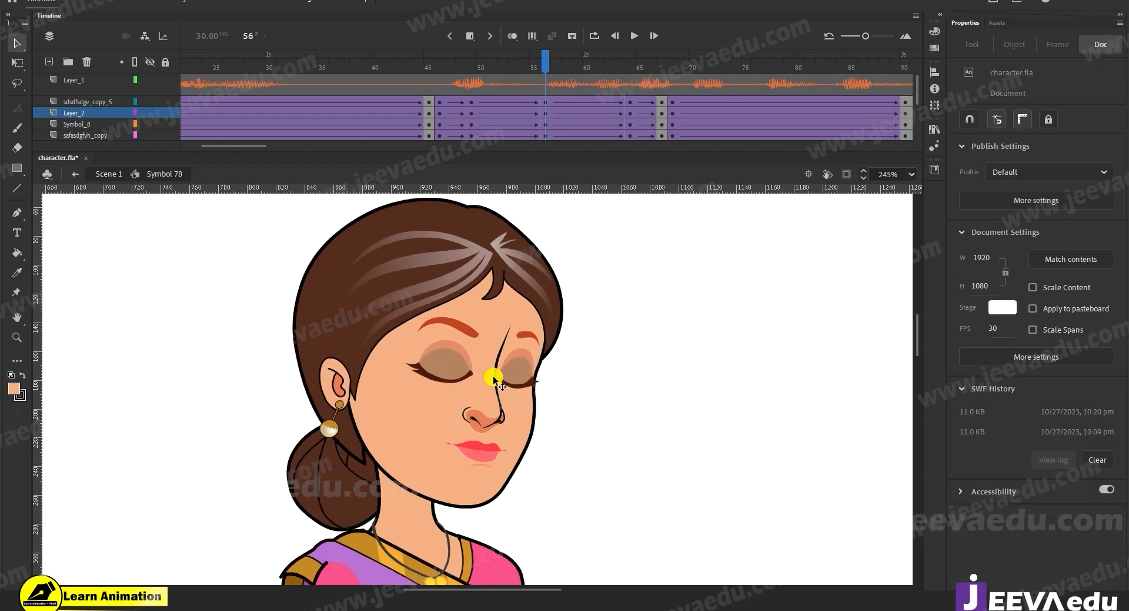
# Step: Inside the head symbol, keyframe all layers at frame 49 and add a classic tween to frame 56 with ease -100
pyautogui.doubleClick(496, 406)
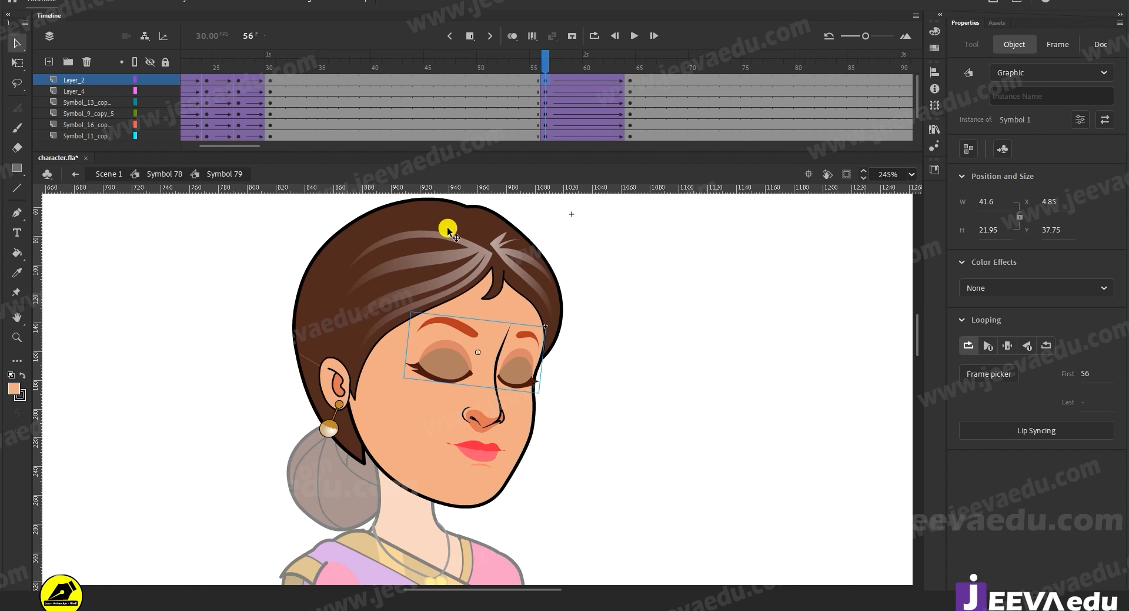
pyautogui.doubleClick(229, 343)
pyautogui.click(471, 104)
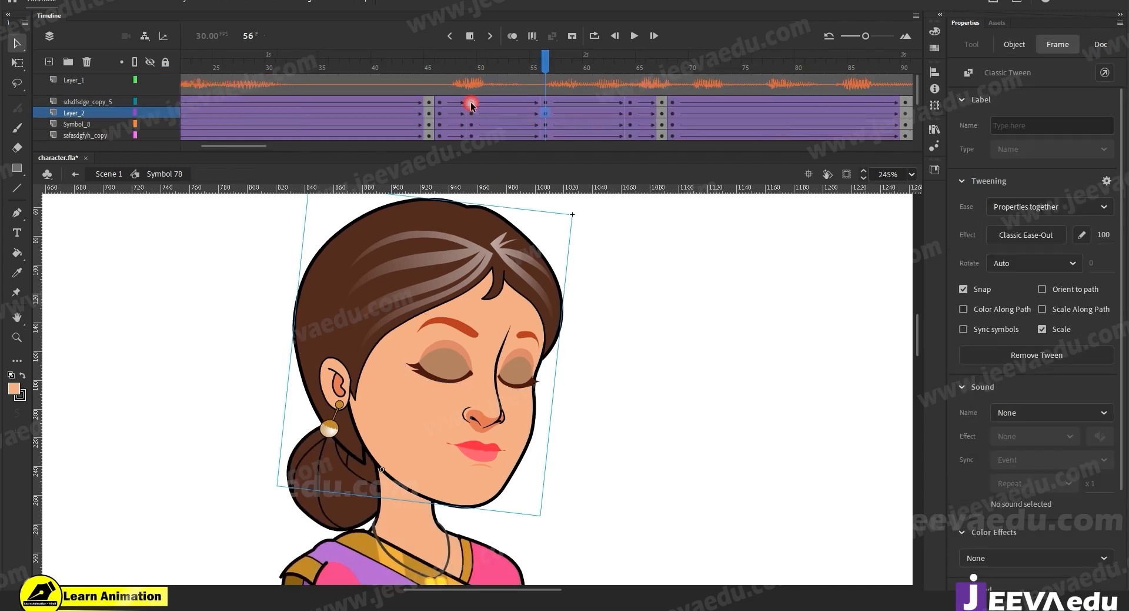
pyautogui.click(547, 103)
pyautogui.doubleClick(474, 373)
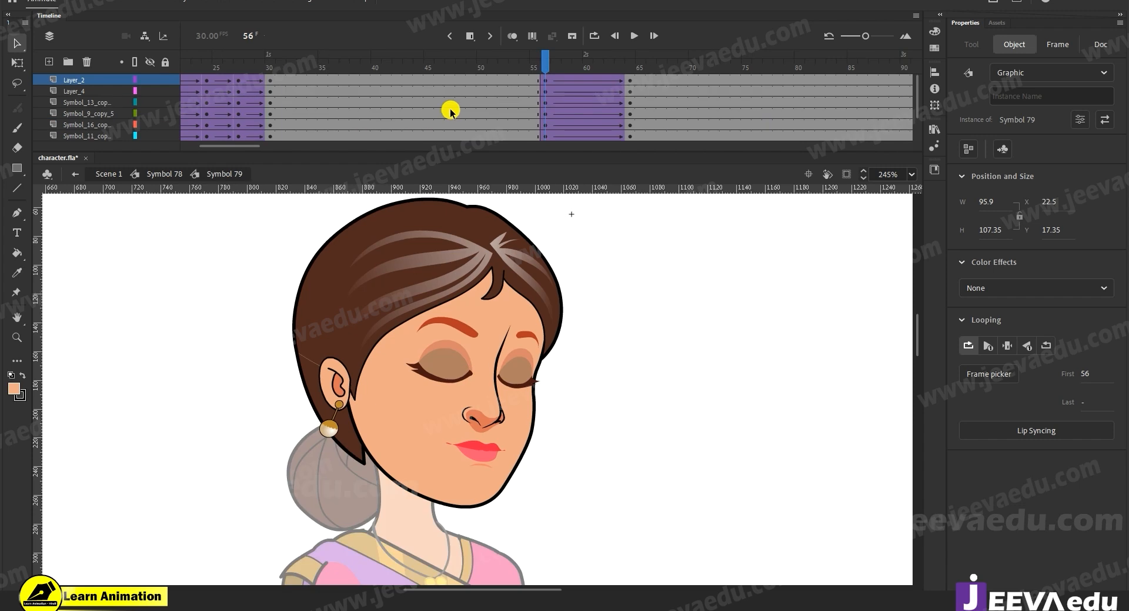
pyautogui.hotkey('ctrl', 'shift', 'a')
pyautogui.moveTo(460, 75); pyautogui.dragTo(471, 105)
pyautogui.rightClick(479, 94)
pyautogui.click(488, 99)
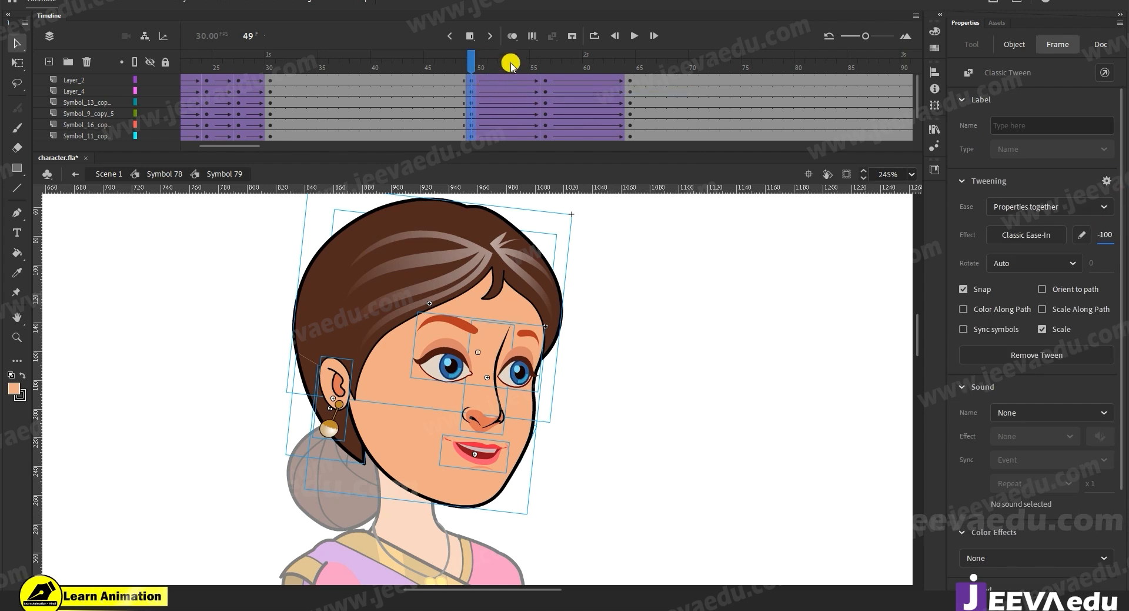
# Step: Nudge the eyes, nose and mouth together down to about Y 44 at frame 56 so the face tilts downward
pyautogui.click(545, 100)
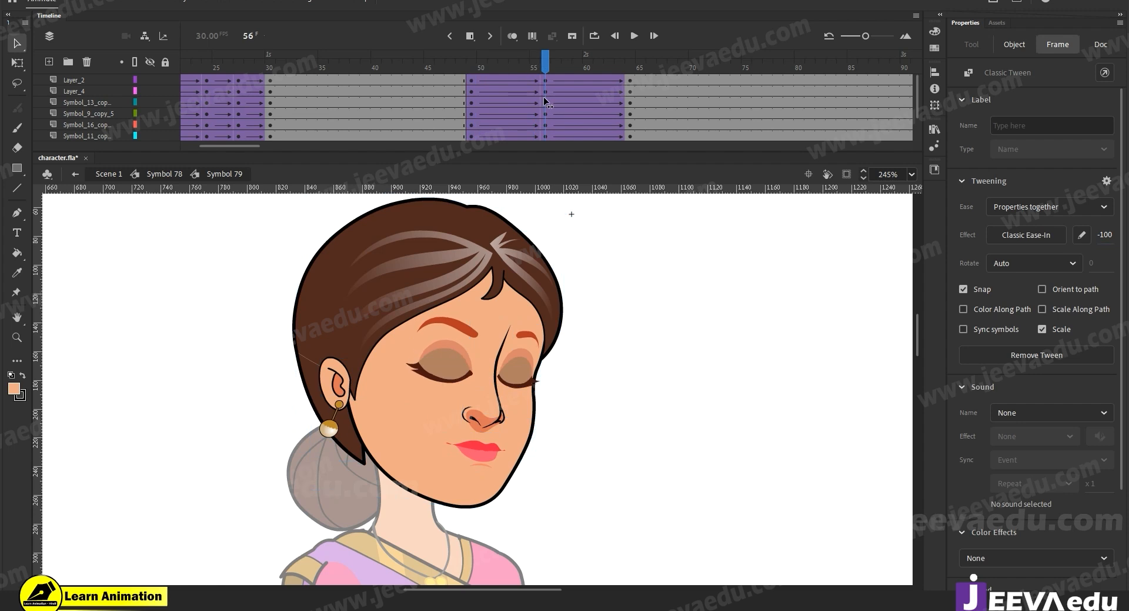
pyautogui.click(450, 359)
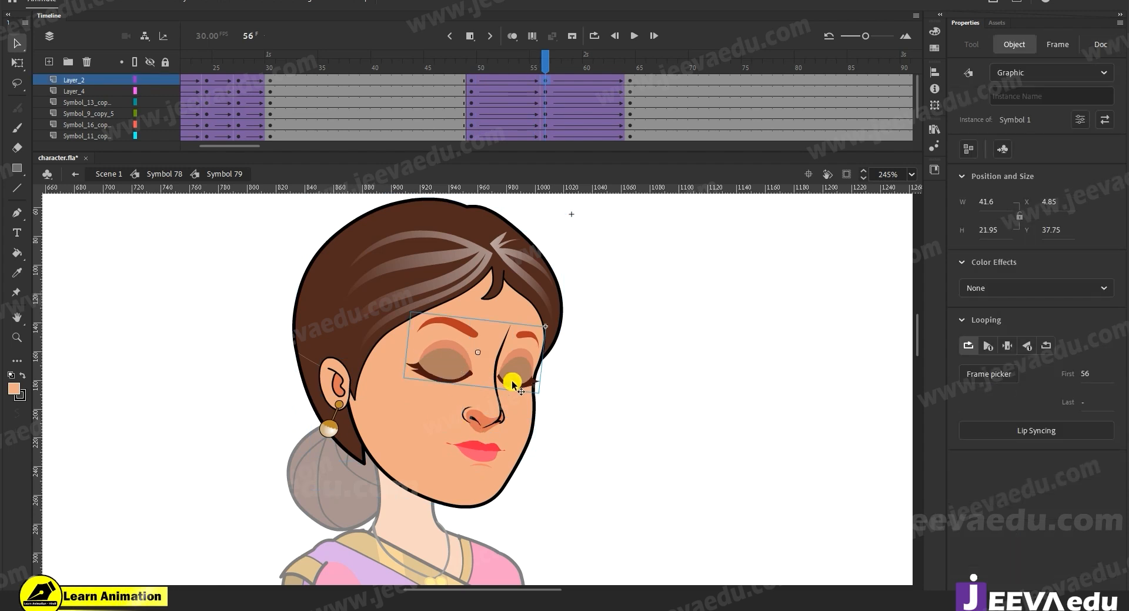
pyautogui.keyDown('shift'); pyautogui.click(501, 444); pyautogui.keyUp('shift')
pyautogui.keyDown('shift'); pyautogui.click(485, 416); pyautogui.keyUp('shift')
pyautogui.press('Down')
pyautogui.press('Down')
pyautogui.press('Down')
pyautogui.press('Down')
pyautogui.press('Down')
pyautogui.press('Down')
pyautogui.press('Down')
pyautogui.press('Down')
pyautogui.press('Down')
pyautogui.press('Down')
pyautogui.press('Down')
pyautogui.press('Down')
pyautogui.press('Down')
pyautogui.press('Down')
pyautogui.press('Down')
pyautogui.press('Down')
pyautogui.press('Down')
pyautogui.press('Down')
pyautogui.press('Down')
pyautogui.press('Up')
pyautogui.press('Up')
pyautogui.press('Up')
pyautogui.press('Up')
pyautogui.press('Up')
pyautogui.press('Up')
# Step: Review the downward face movement from frame 49 to 64, first in the head symbol and then on the full body
pyautogui.click(537, 76)
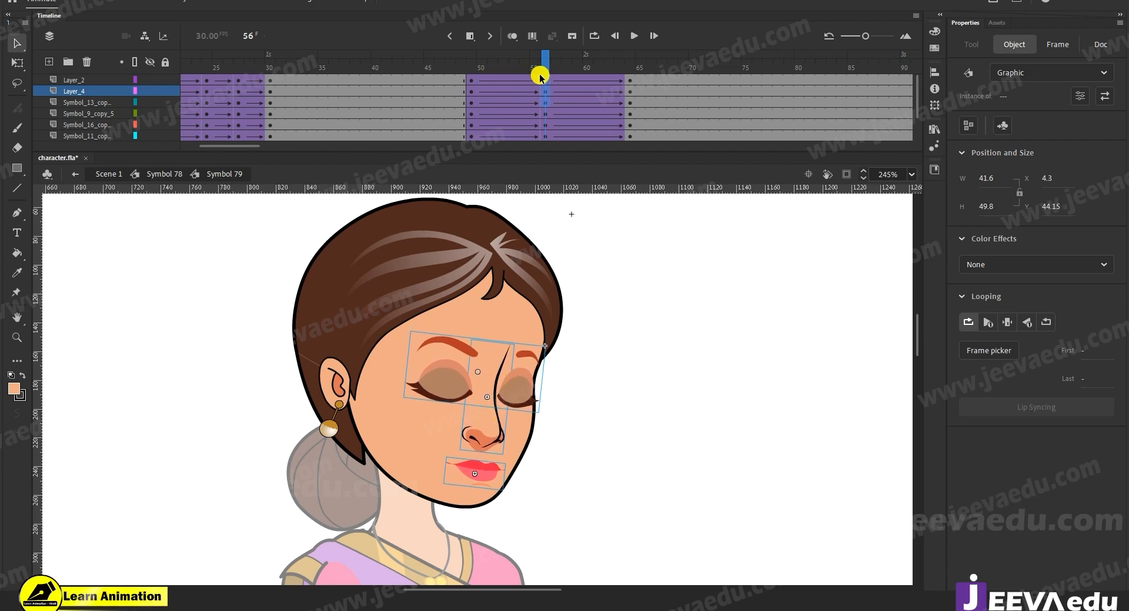
pyautogui.click(478, 73)
pyautogui.click(533, 84)
pyautogui.moveTo(533, 84); pyautogui.dragTo(631, 107)
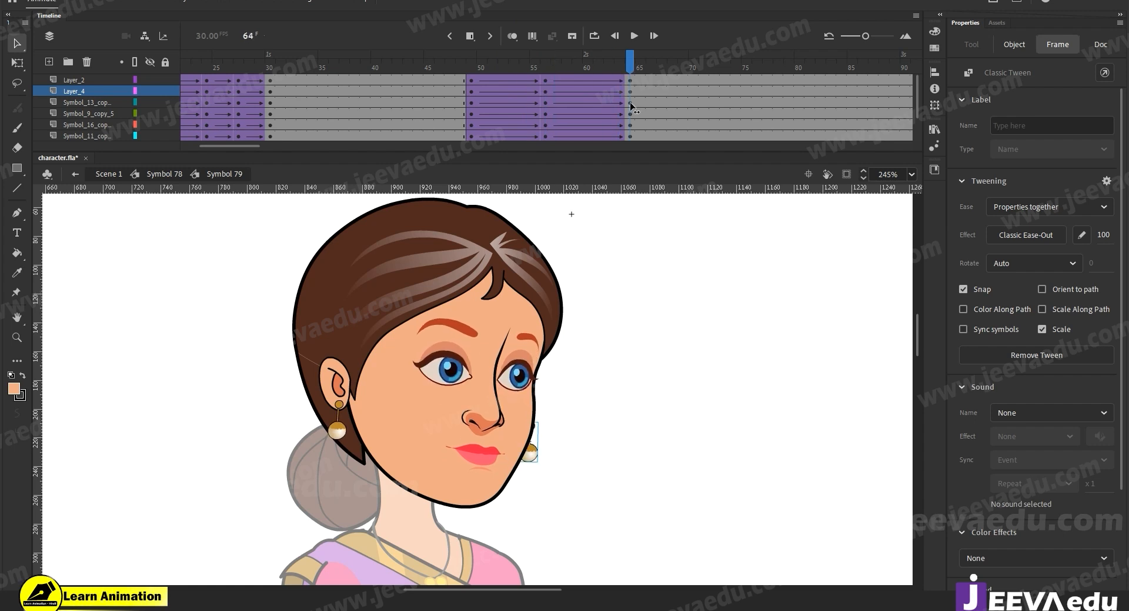
pyautogui.click(164, 174)
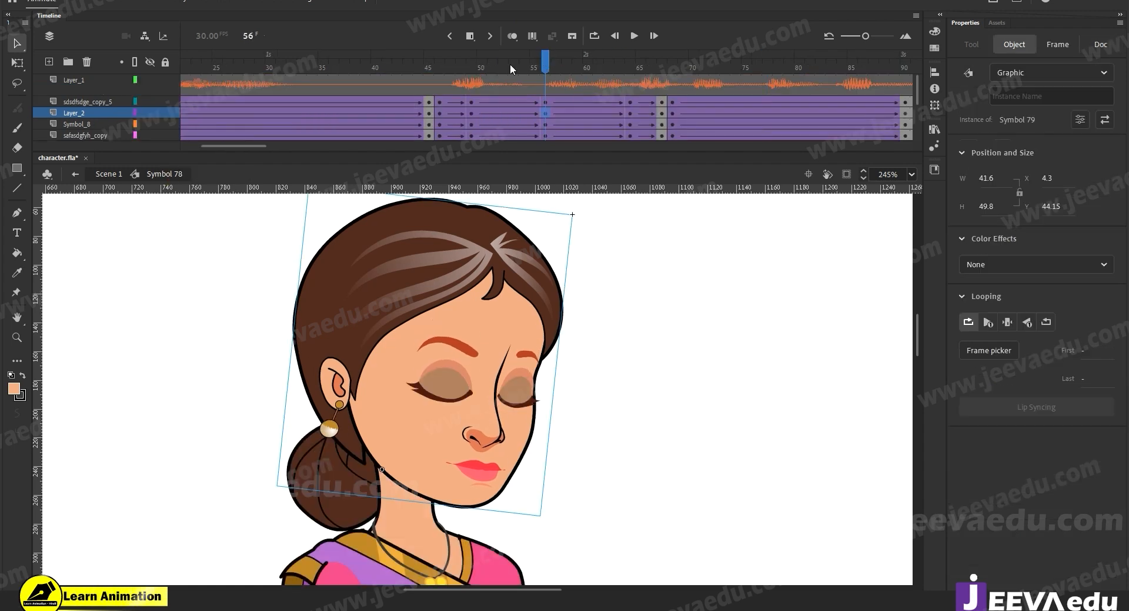
pyautogui.click(460, 82)
pyautogui.moveTo(460, 82); pyautogui.dragTo(480, 119)
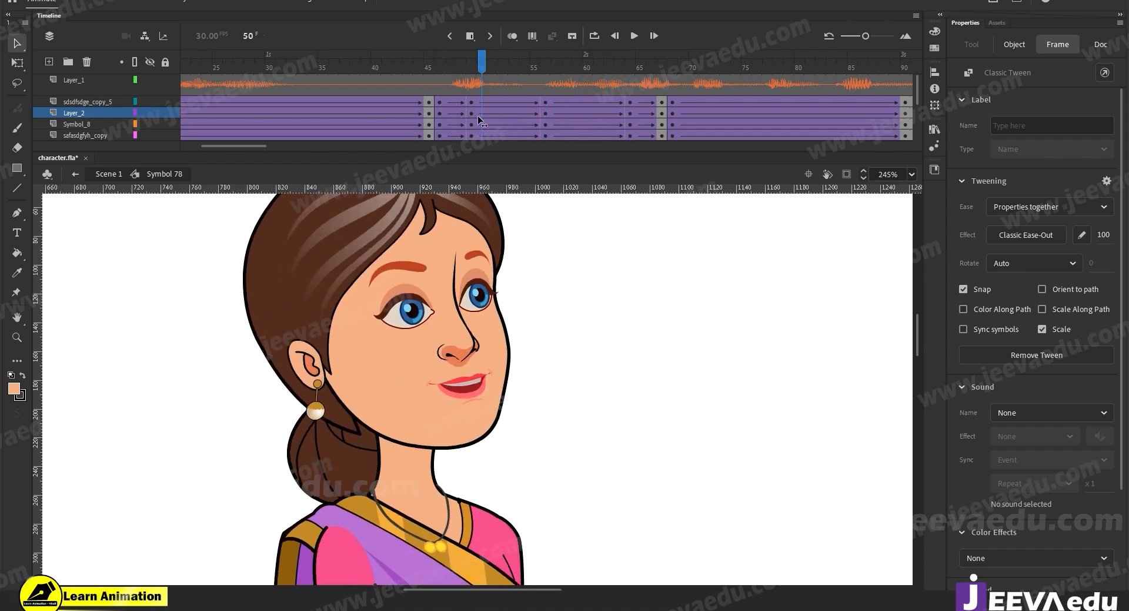
pyautogui.moveTo(477, 115); pyautogui.dragTo(634, 95)
pyautogui.press('z')
pyautogui.keyDown('alt'); pyautogui.click(563, 411); pyautogui.keyUp('alt')
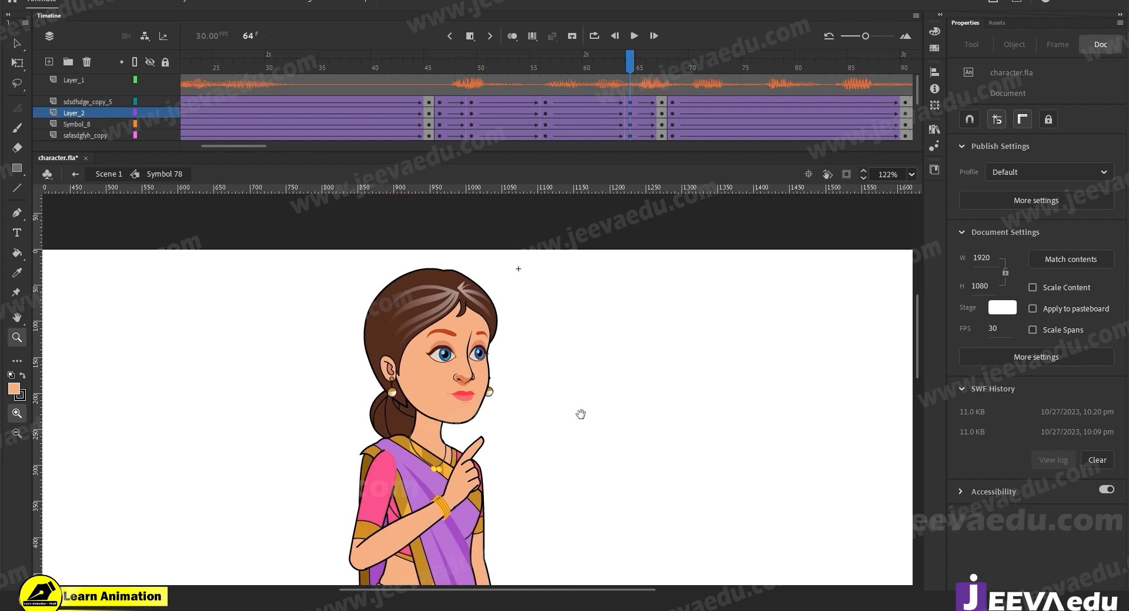
# Step: Open the head symbol at frame 68 and insert a keyframe on the eyes layer, Layer_2
pyautogui.click(671, 104)
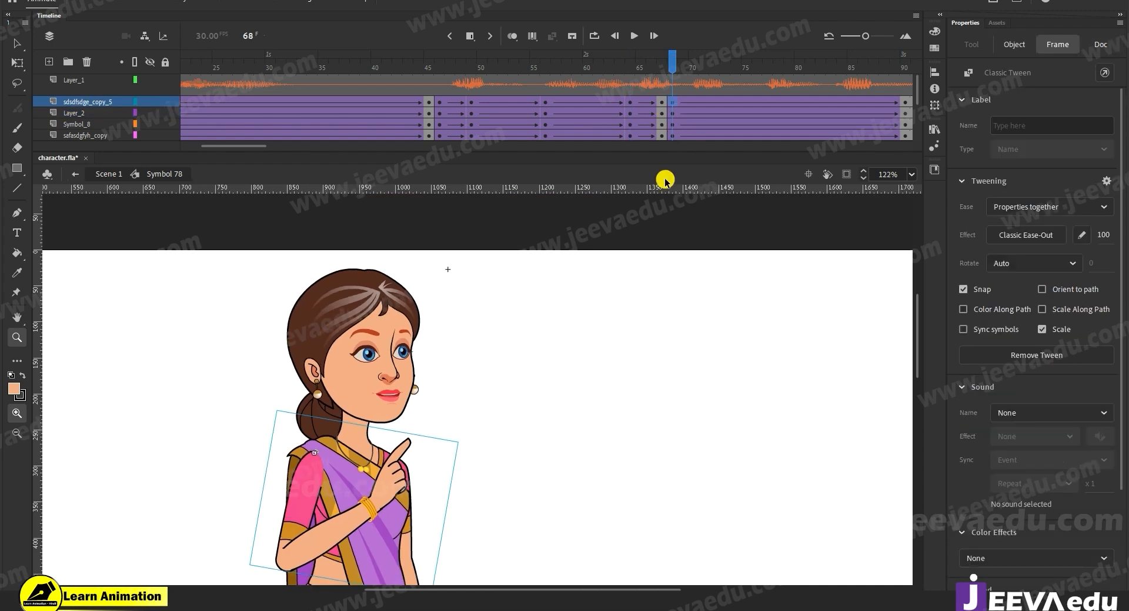
pyautogui.click(379, 360)
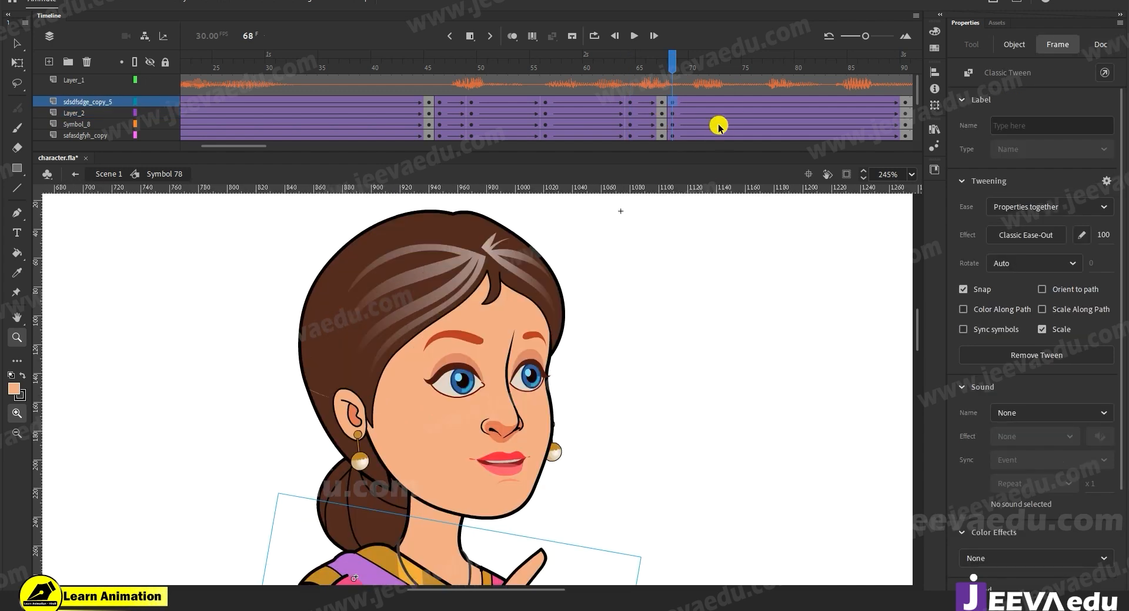
pyautogui.press('v')
pyautogui.click(504, 418)
pyautogui.doubleClick(504, 418)
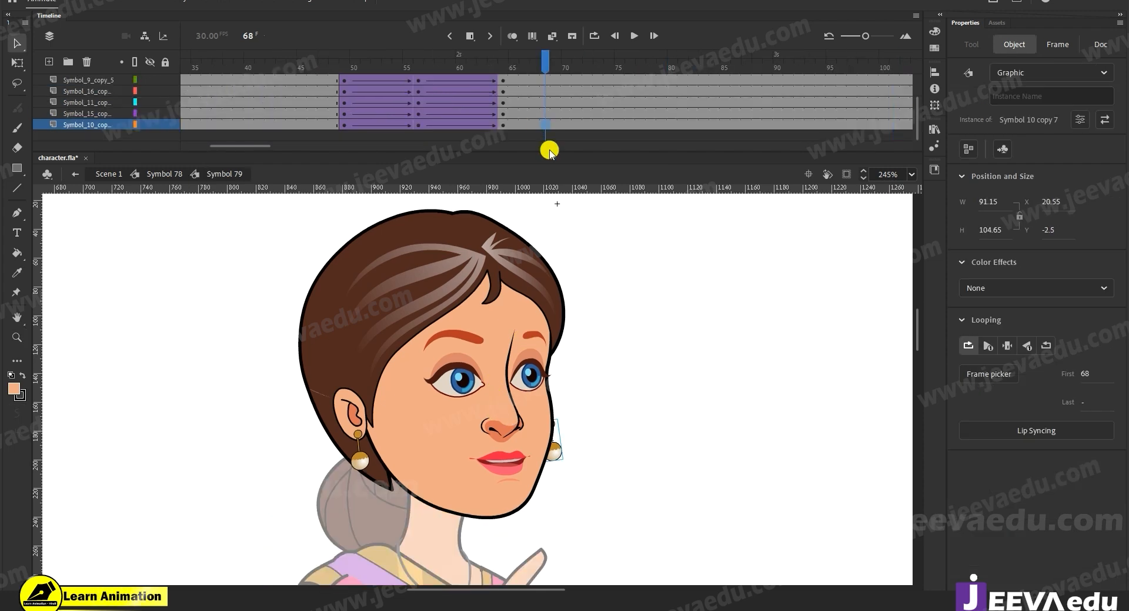
pyautogui.click(545, 81)
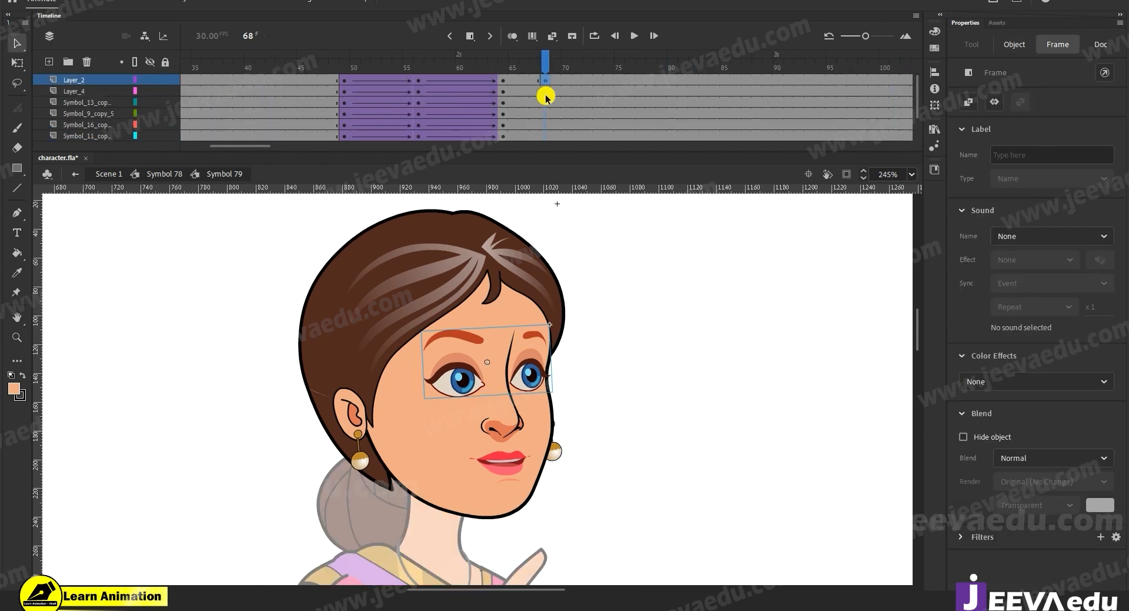
pyautogui.click(433, 387)
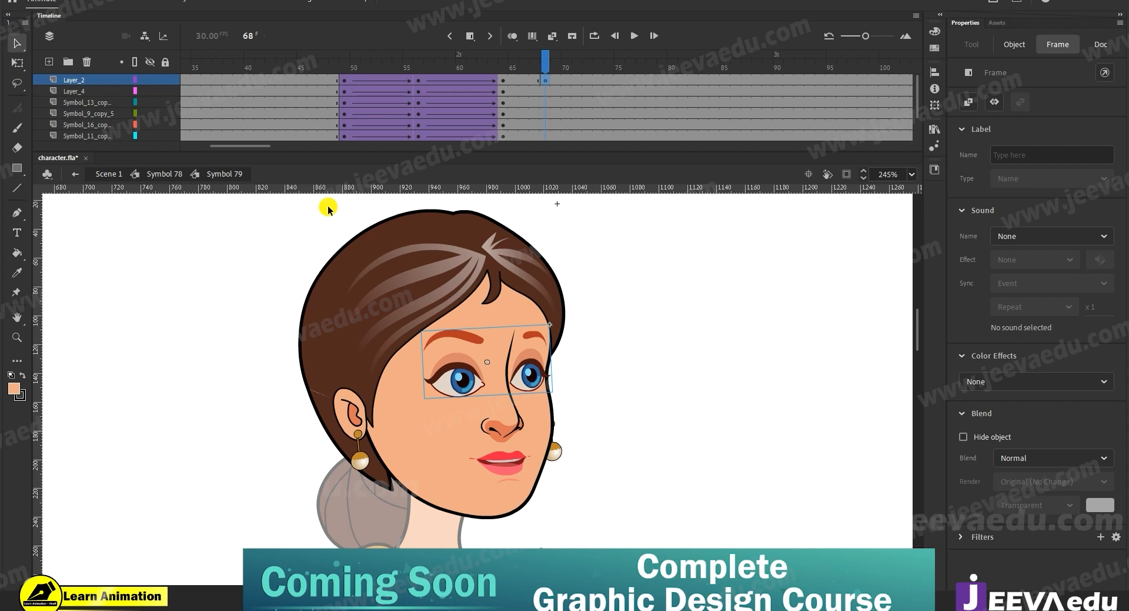
# Step: Compare the earlier head nod keyframes starting at frame 18 with the pose at frame 68
pyautogui.moveTo(241, 145); pyautogui.dragTo(223, 145)
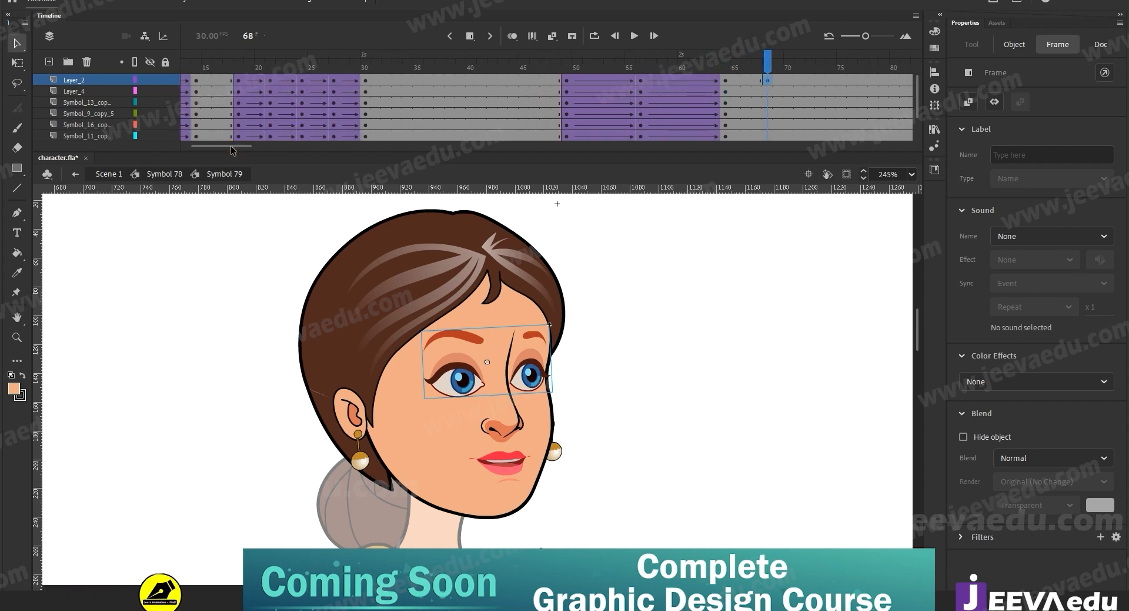
pyautogui.click(234, 73)
pyautogui.click(235, 71)
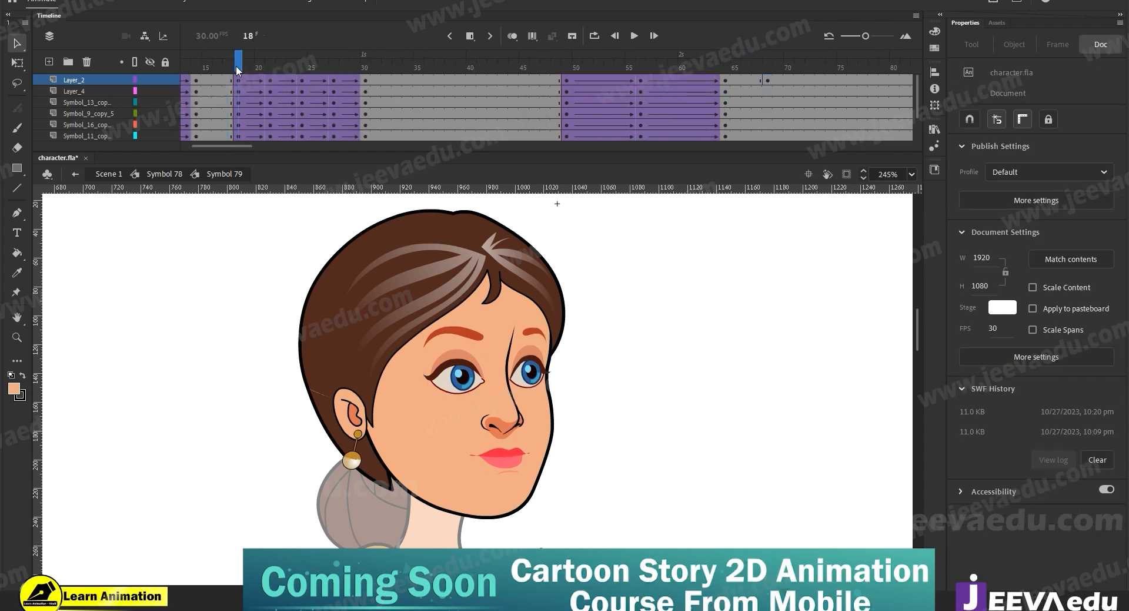
pyautogui.click(238, 80)
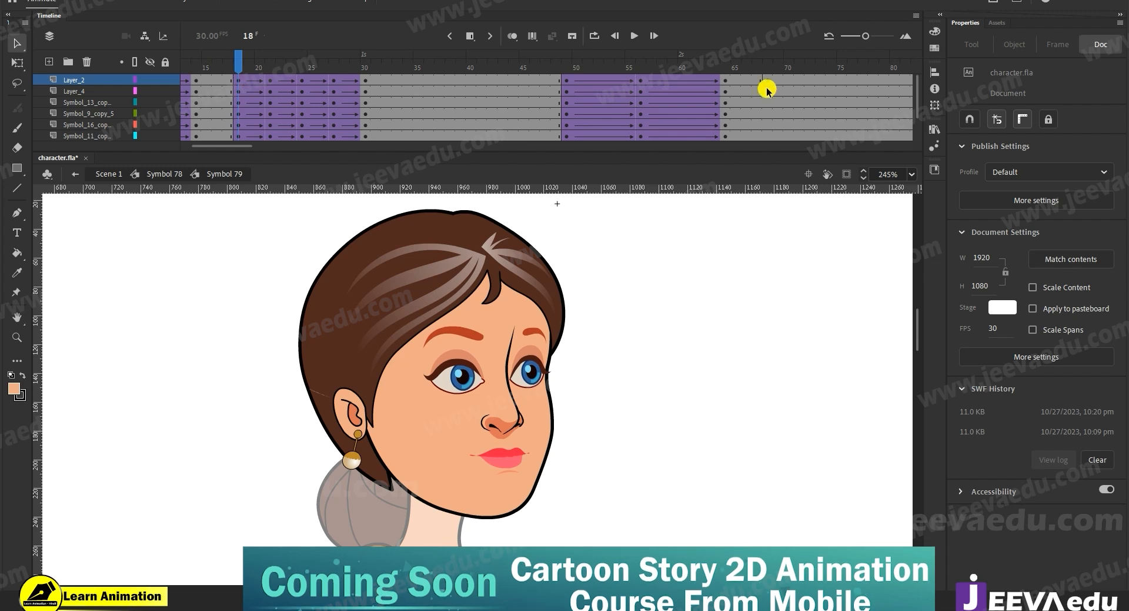
pyautogui.click(238, 79)
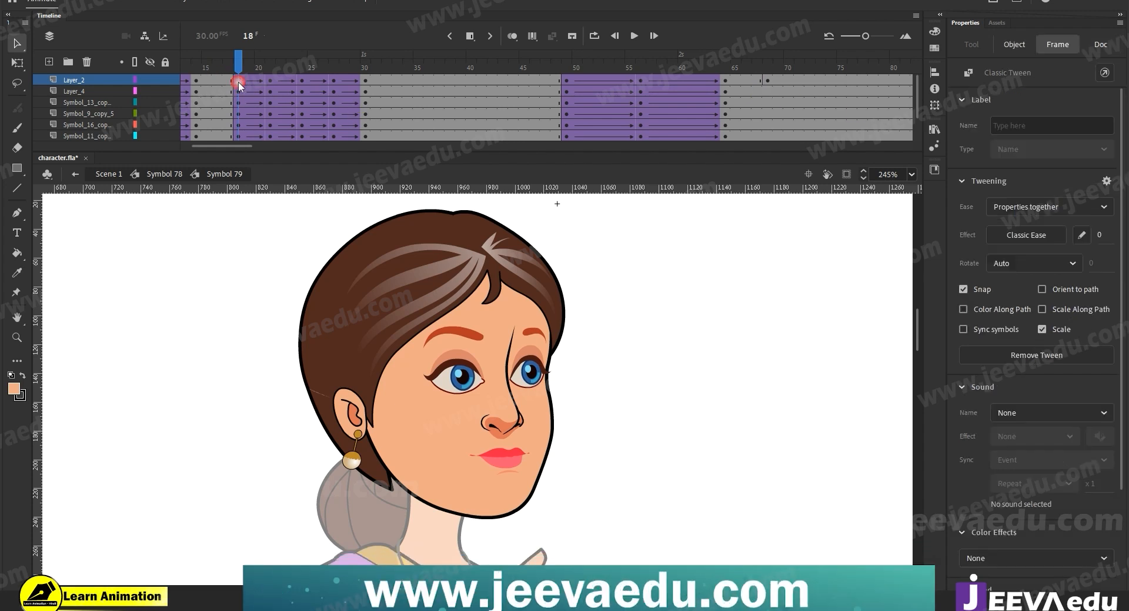
pyautogui.click(767, 81)
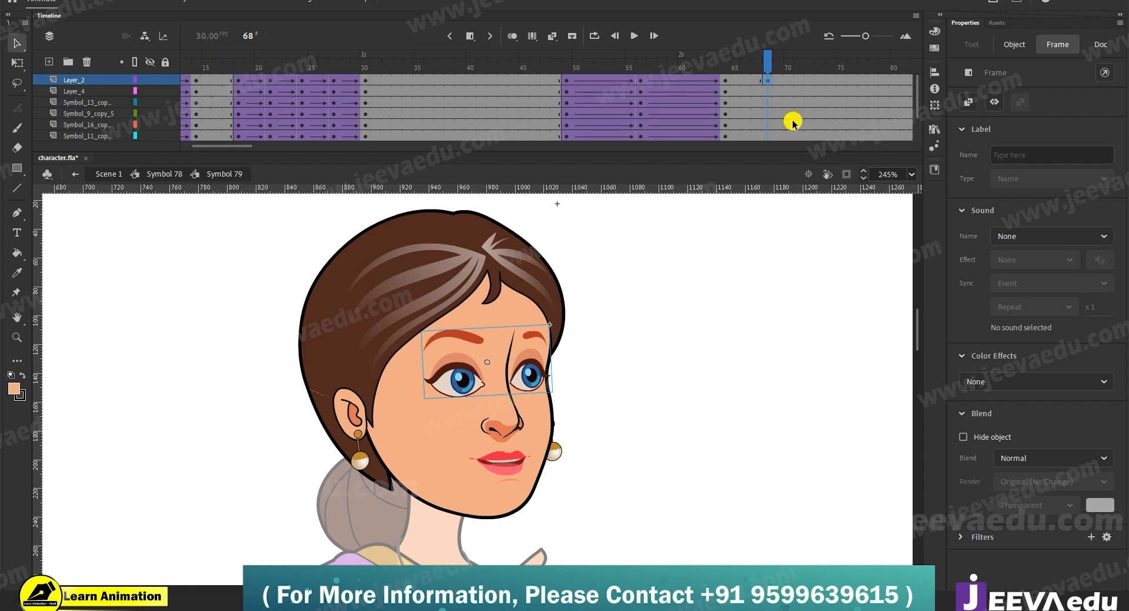
# Step: Insert keyframes on all head layers at frames 68 and 71
pyautogui.click(764, 154)
pyautogui.moveTo(765, 154); pyautogui.dragTo(768, 72)
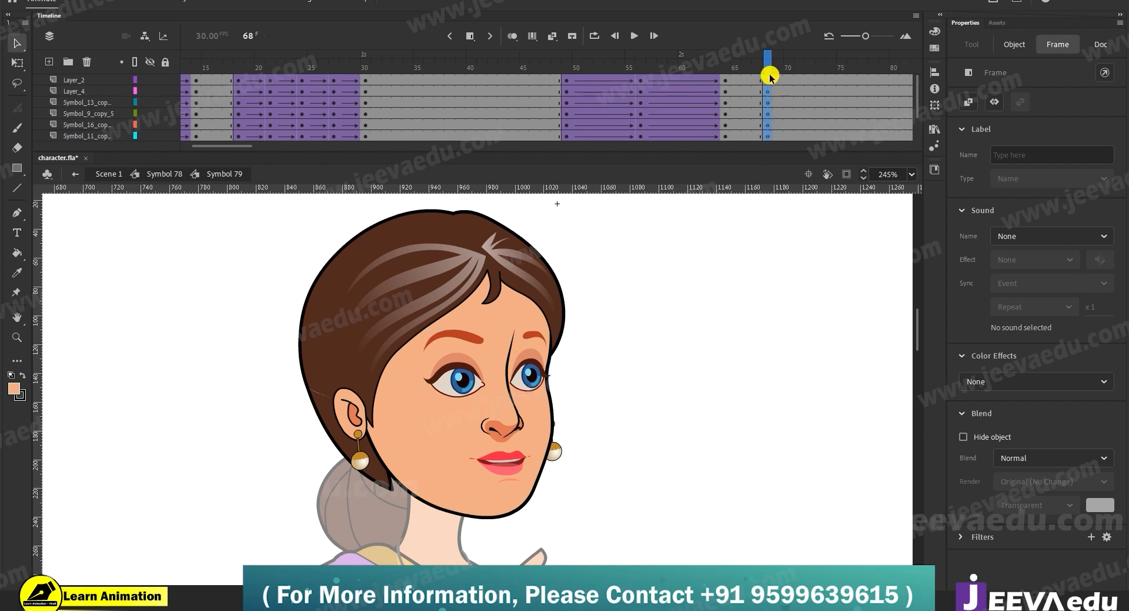
pyautogui.moveTo(235, 145); pyautogui.dragTo(260, 146)
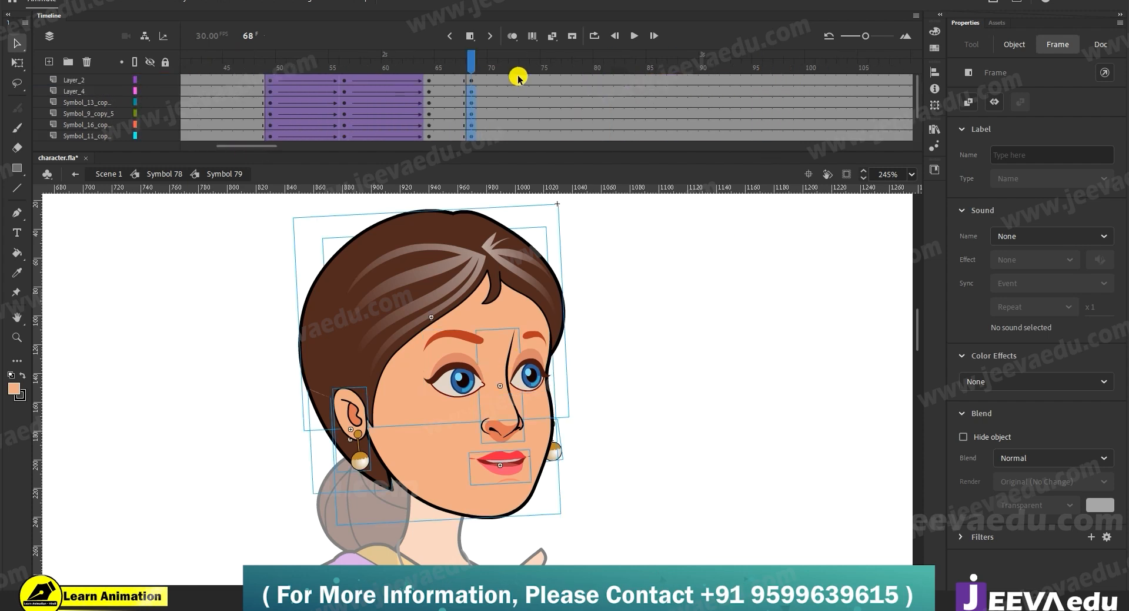
pyautogui.moveTo(502, 81); pyautogui.dragTo(502, 169)
pyautogui.press('F6')
pyautogui.scroll(3, 537, 109)
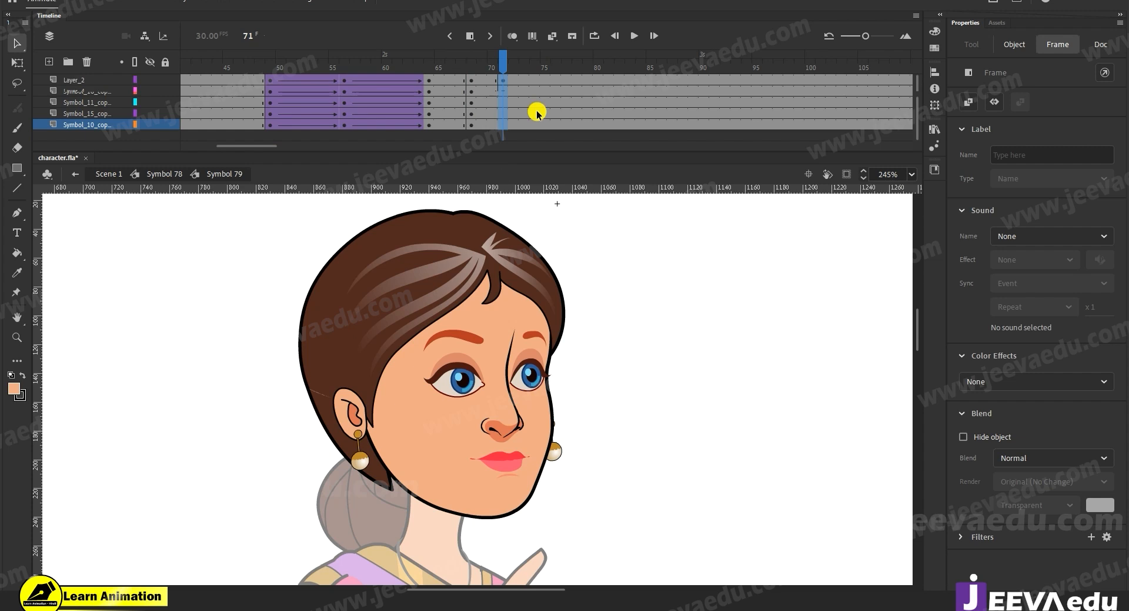
# Step: Insert keyframes on all head layers at frame 74 and create classic tweens between frames 68 and 74
pyautogui.moveTo(533, 86)
pyautogui.mouseDown()
pyautogui.moveTo(535, 153)
pyautogui.moveTo(511, 106)
pyautogui.moveTo(513, 77)
pyautogui.mouseUp()
pyautogui.press('F6')
pyautogui.rightClick(504, 93)
pyautogui.click(531, 98)
pyautogui.press(',')
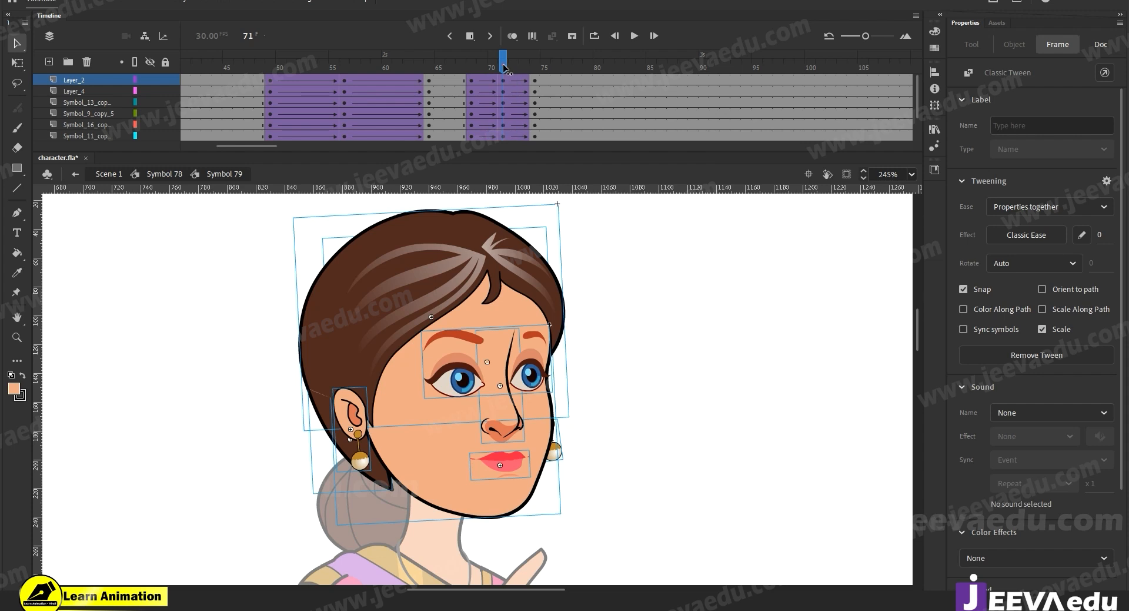
# Step: Shift the eyes, nose and mouth slightly down at frame 71 and check the movement
pyautogui.click(622, 416)
pyautogui.click(461, 383)
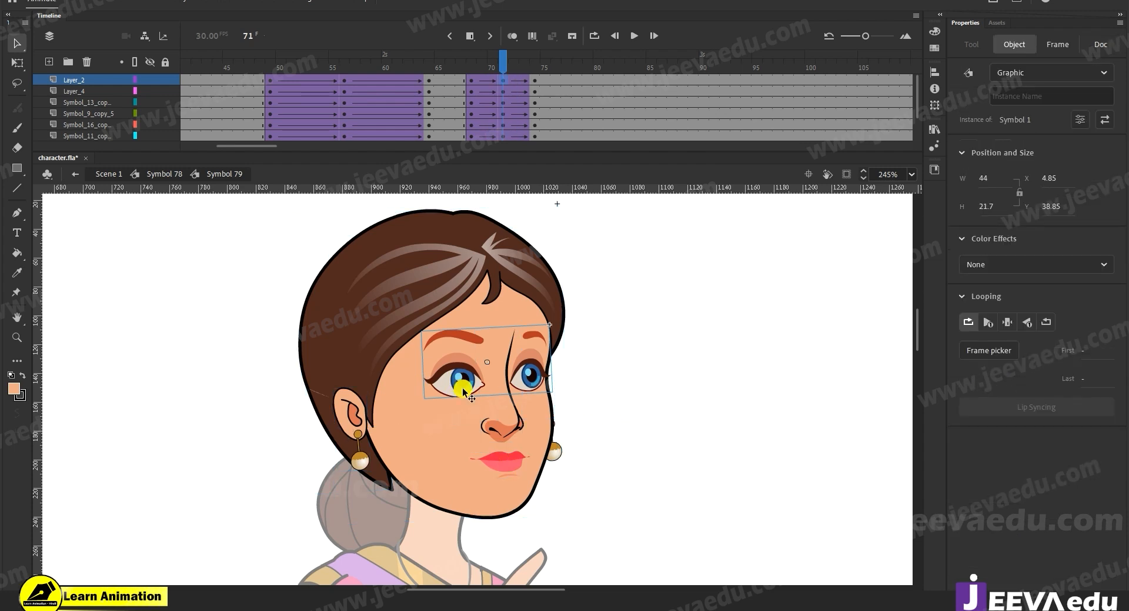
pyautogui.keyDown('shift'); pyautogui.click(506, 435); pyautogui.keyUp('shift')
pyautogui.keyDown('shift'); pyautogui.click(505, 463); pyautogui.keyUp('shift')
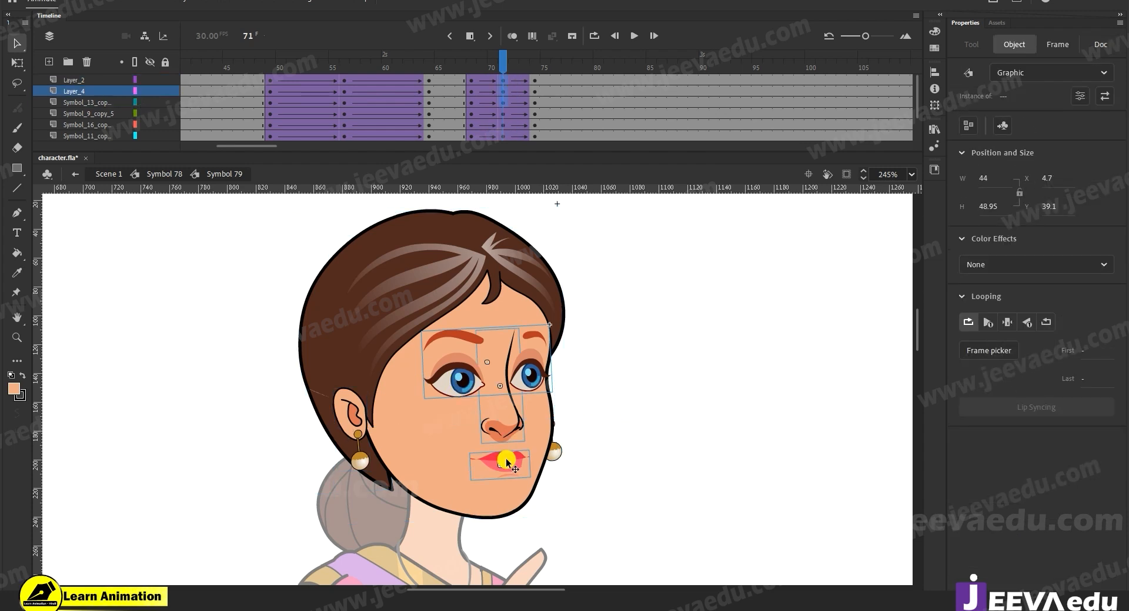
pyautogui.moveTo(507, 462); pyautogui.dragTo(507, 464)
pyautogui.moveTo(498, 85)
pyautogui.mouseDown()
pyautogui.moveTo(513, 87)
pyautogui.moveTo(469, 87)
pyautogui.moveTo(505, 87)
pyautogui.mouseUp()
# Step: Copy the nod frames 68 to 74 on all head layers and paste them at frames 74 and 80
pyautogui.moveTo(472, 134); pyautogui.dragTo(533, 23)
pyautogui.click(532, 88)
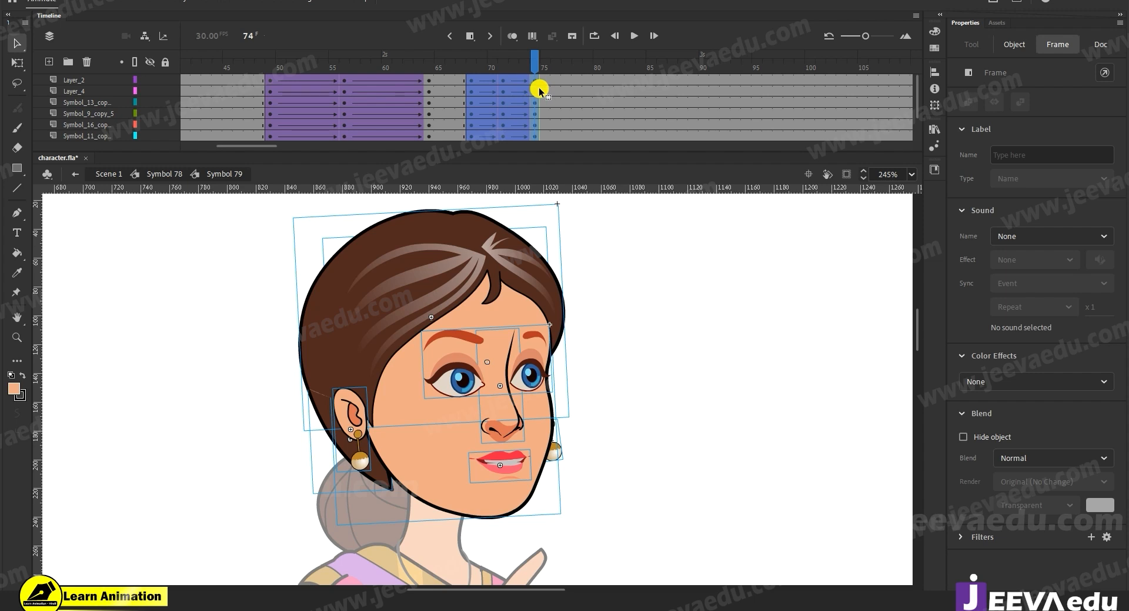
pyautogui.hotkey('ctrl', 'alt', 'v')
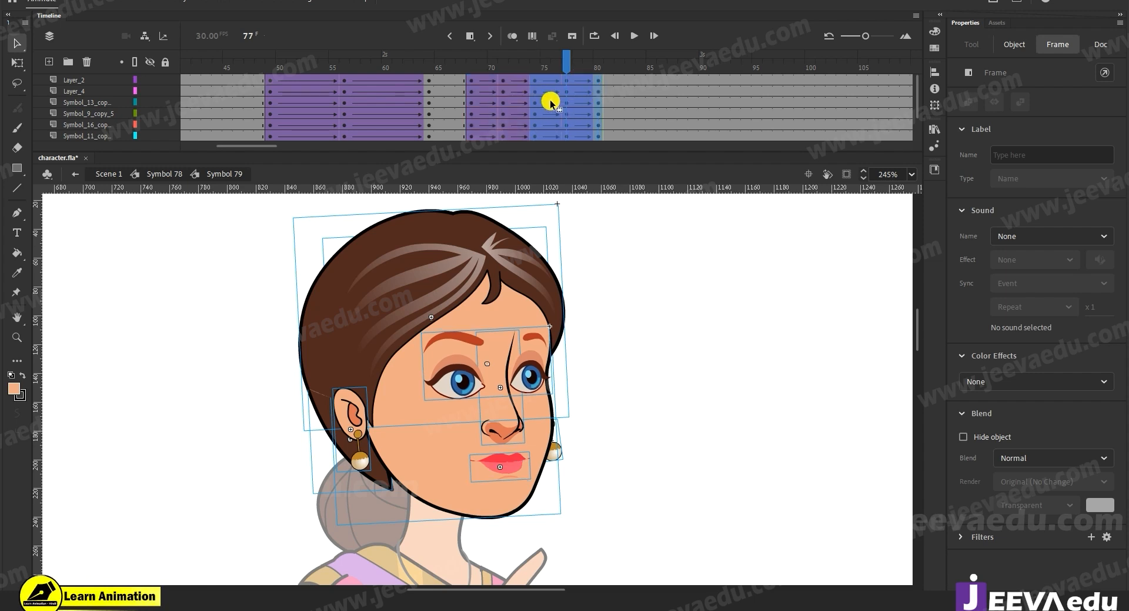
pyautogui.moveTo(546, 102); pyautogui.dragTo(548, 102)
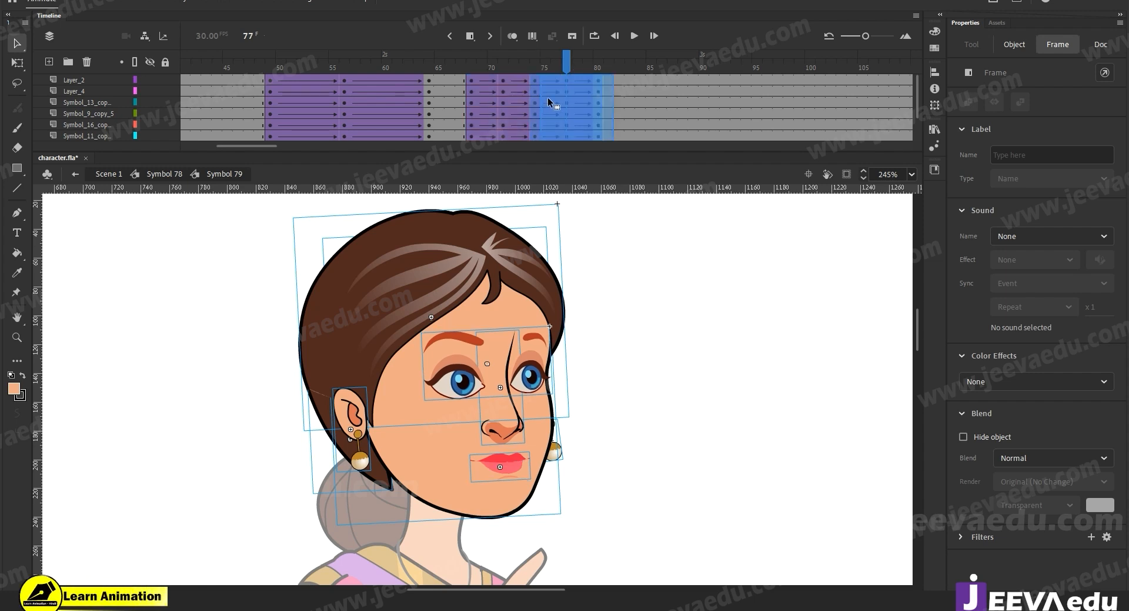
pyautogui.click(613, 101)
pyautogui.hotkey('ctrl', 'alt', 'v')
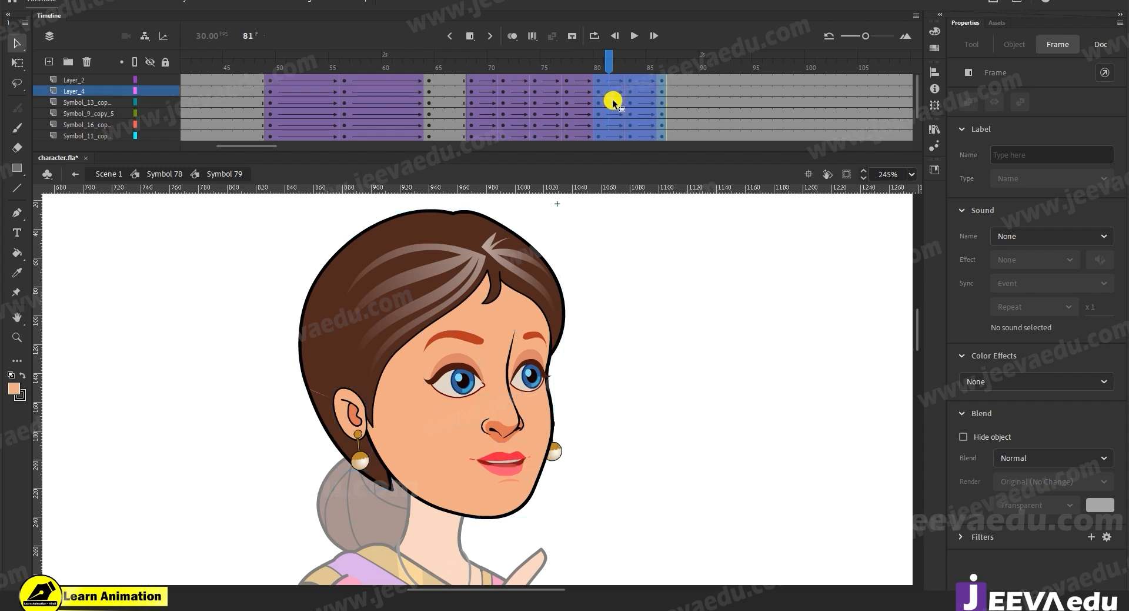
# Step: Check the position and looping settings of the mouth at frames 83 and 71
pyautogui.moveTo(608, 59); pyautogui.dragTo(629, 59)
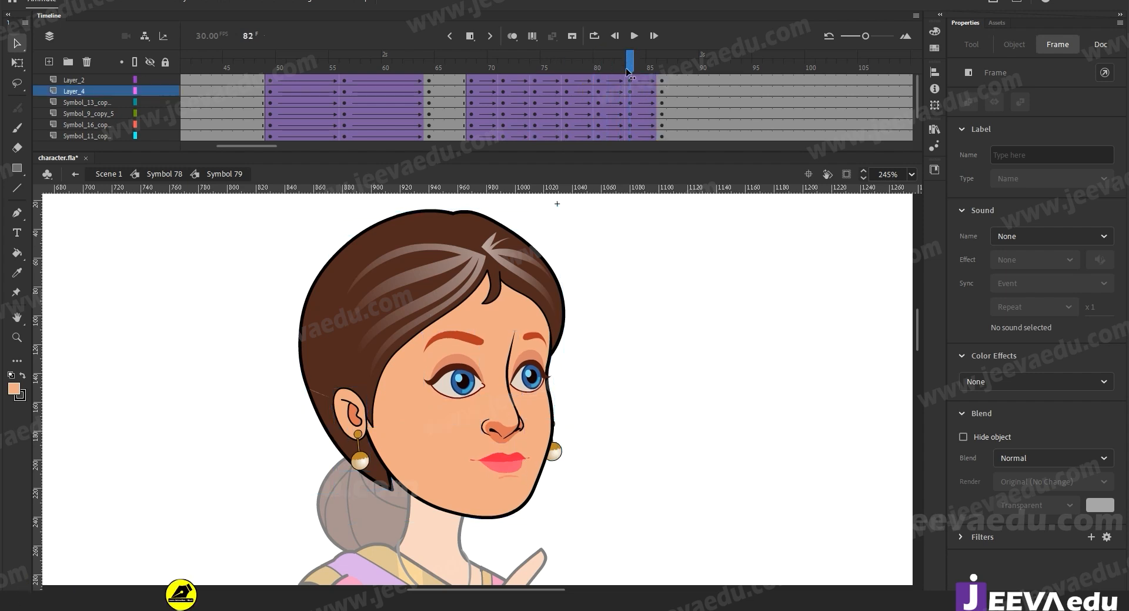
pyautogui.click(616, 406)
pyautogui.click(506, 463)
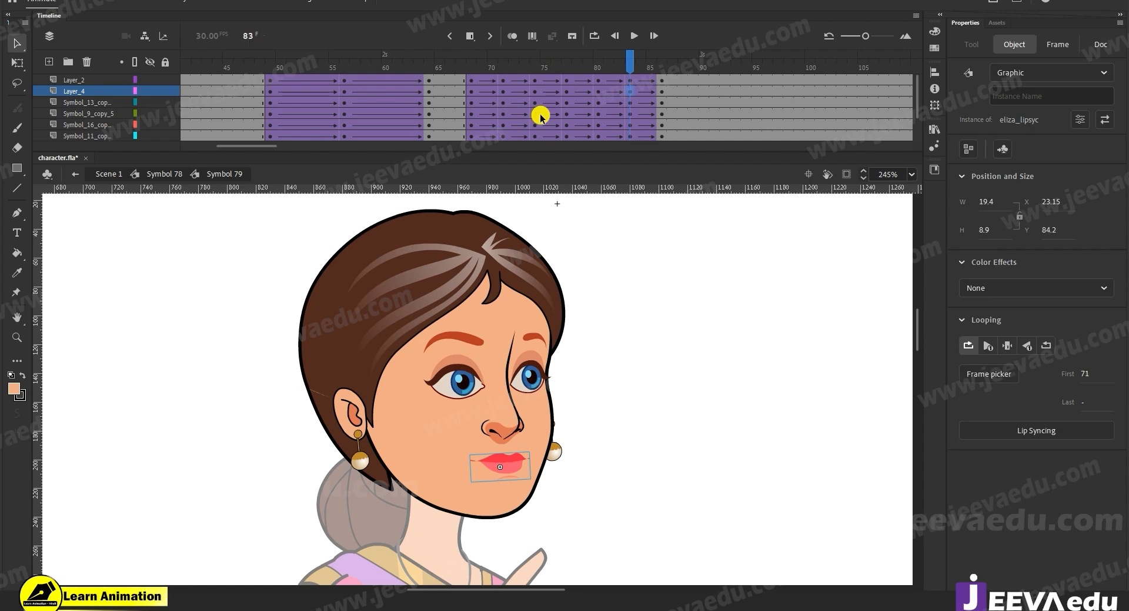
pyautogui.click(502, 80)
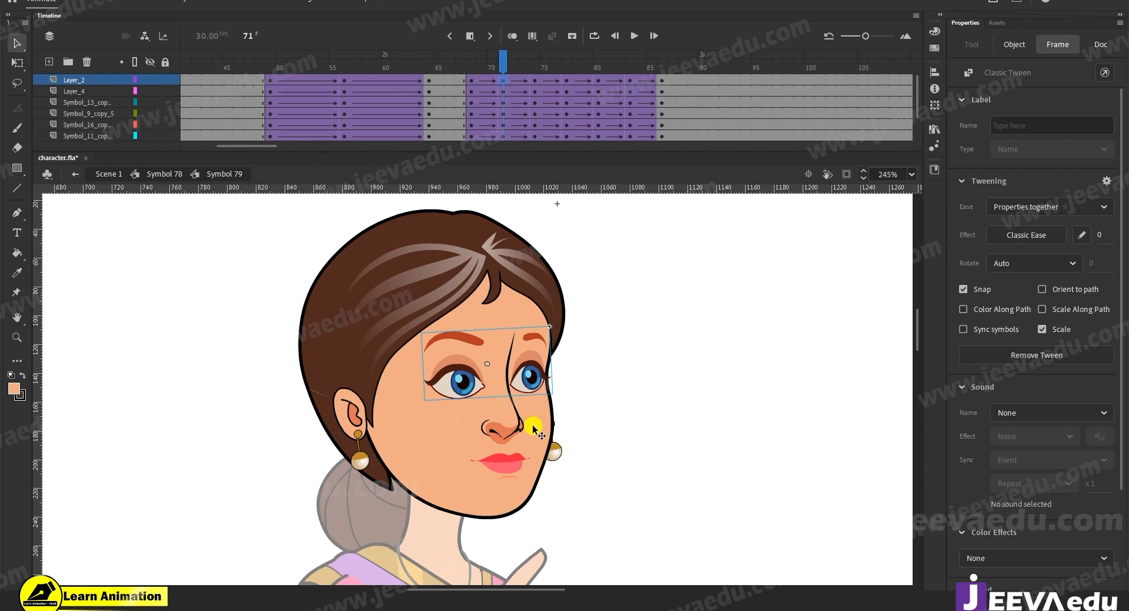
pyautogui.click(510, 465)
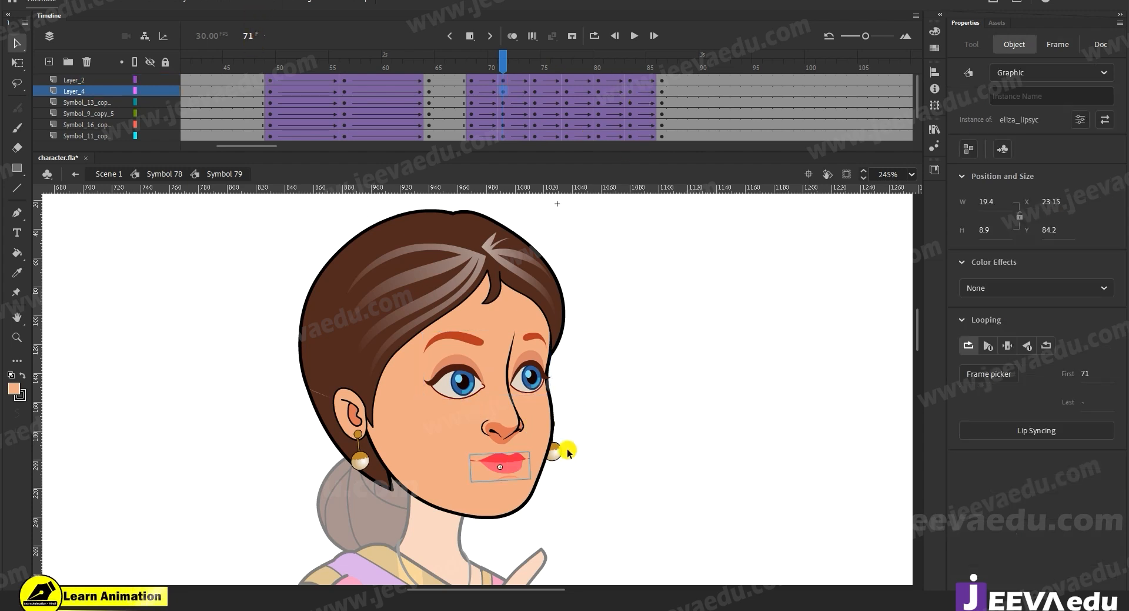
# Step: Synchronize the symbols across all frames of the head layers and check the mouth at frames 87 and 83
pyautogui.click(677, 113)
pyautogui.rightClick(681, 111)
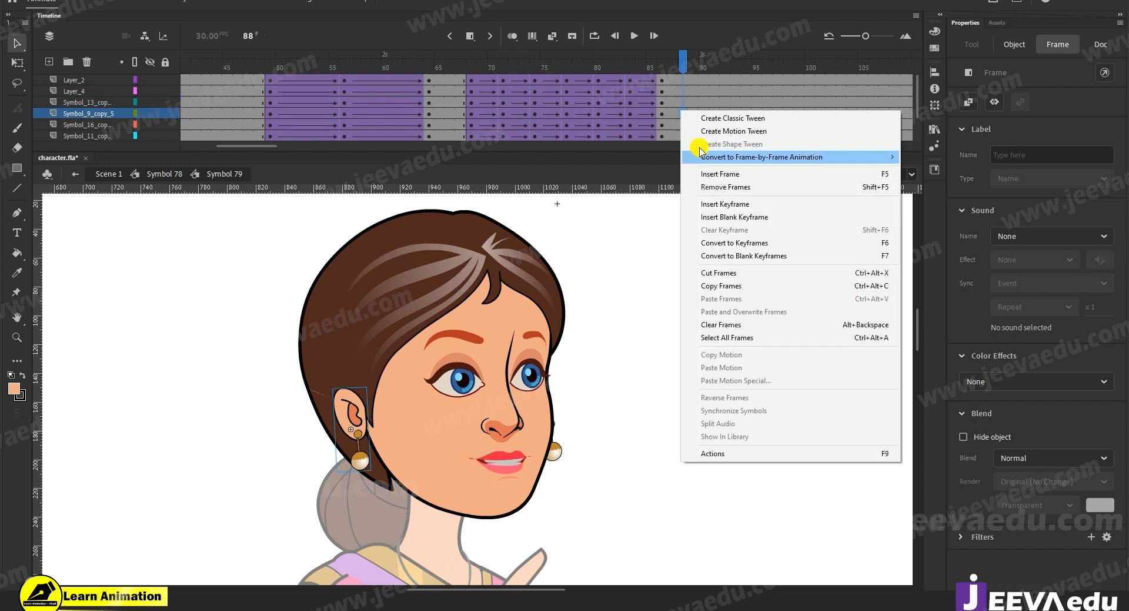
pyautogui.click(727, 337)
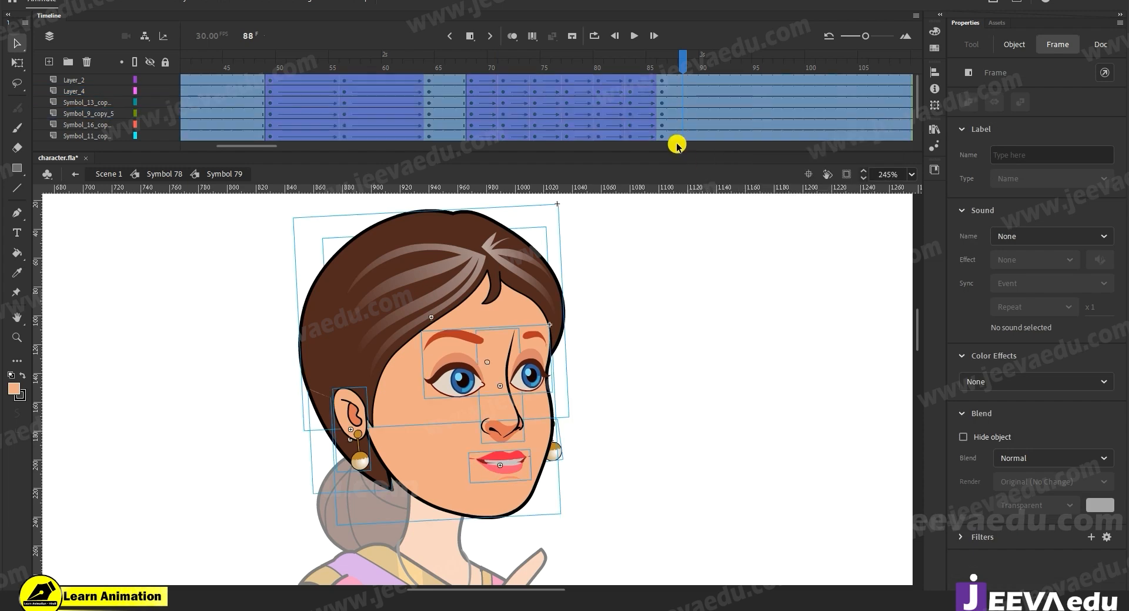
pyautogui.rightClick(666, 99)
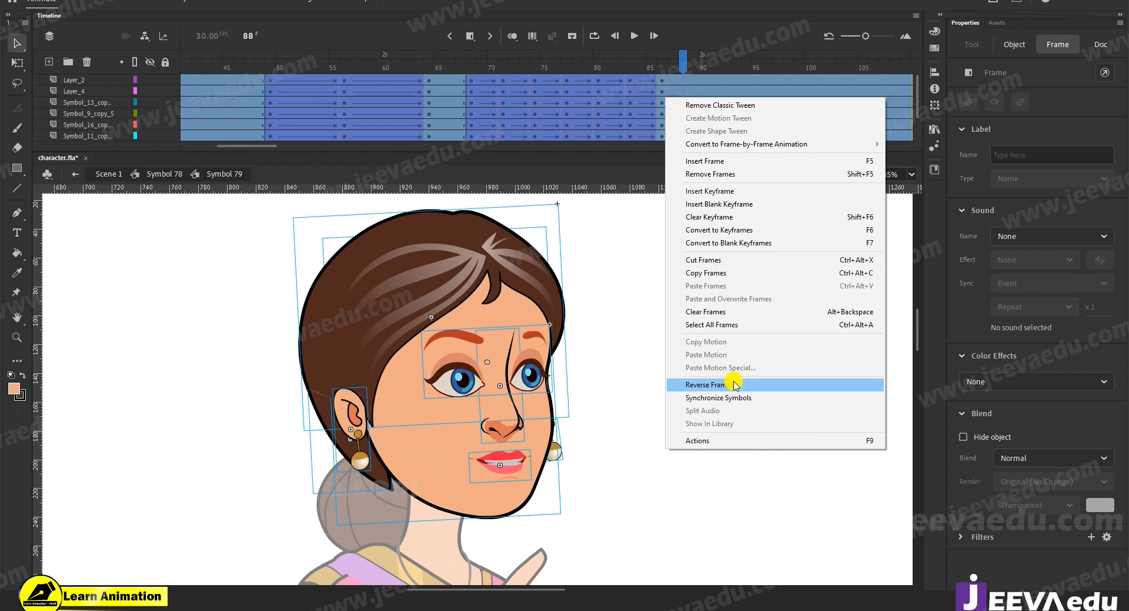
pyautogui.click(728, 399)
pyautogui.click(640, 89)
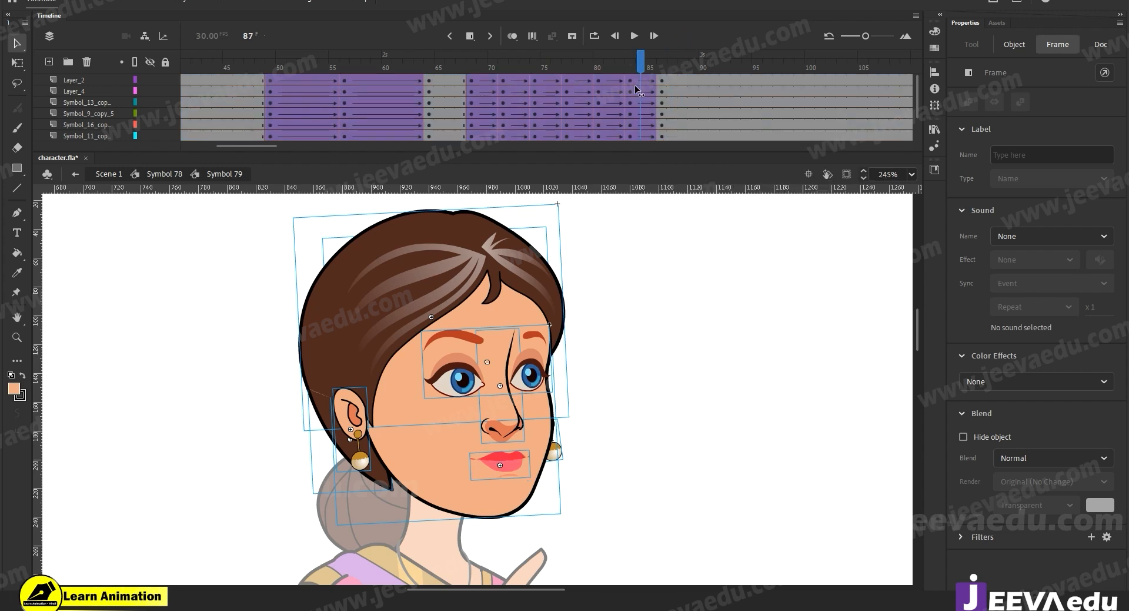
pyautogui.click(630, 91)
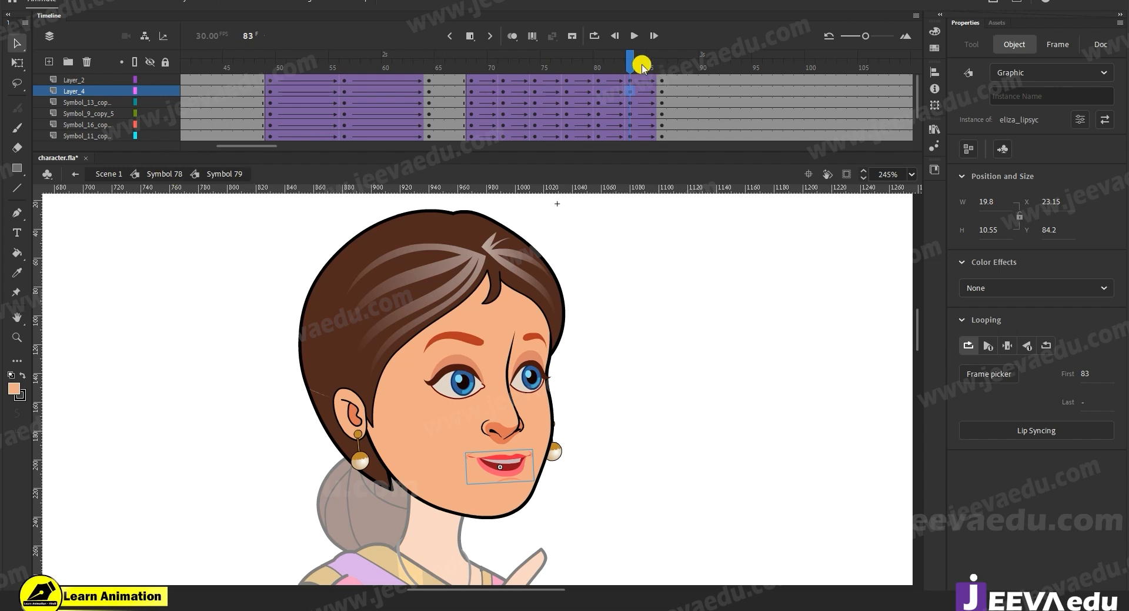
# Step: Return to Symbol 78 and review the character's motion leading up to frame 90
pyautogui.click(154, 174)
pyautogui.moveTo(575, 71)
pyautogui.mouseDown()
pyautogui.moveTo(829, 106)
pyautogui.moveTo(725, 112)
pyautogui.moveTo(883, 116)
pyautogui.moveTo(630, 116)
pyautogui.moveTo(647, 126)
pyautogui.moveTo(622, 131)
pyautogui.moveTo(777, 126)
pyautogui.mouseUp()
pyautogui.click(405, 528)
pyautogui.click(521, 376)
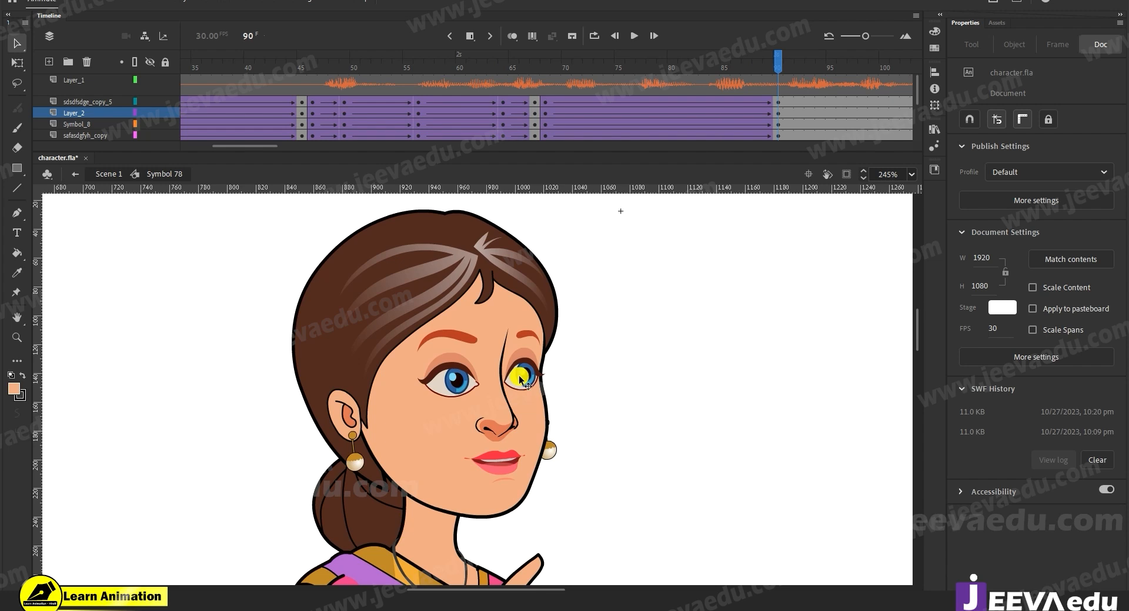
pyautogui.moveTo(724, 69); pyautogui.dragTo(781, 130)
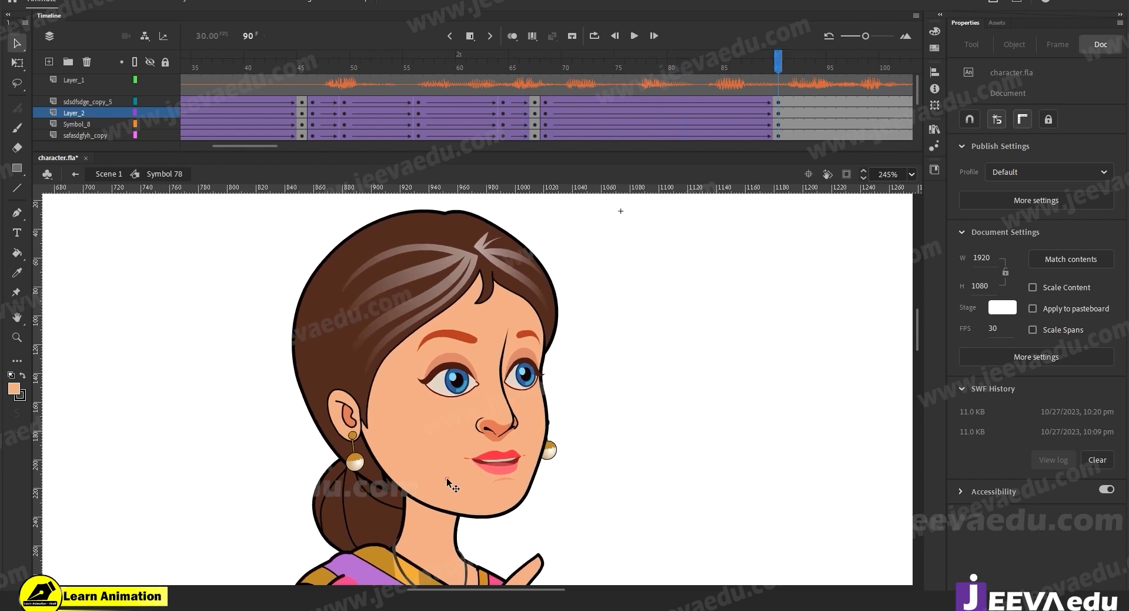
# Step: Tilt the head slightly backward about a pivot near its base at frame 90 and review the motion
pyautogui.click(355, 517)
pyautogui.click(403, 465)
pyautogui.press('q')
pyautogui.click(437, 388)
pyautogui.moveTo(436, 388); pyautogui.dragTo(405, 495)
pyautogui.moveTo(552, 221); pyautogui.dragTo(575, 207)
pyautogui.moveTo(631, 68); pyautogui.dragTo(778, 68)
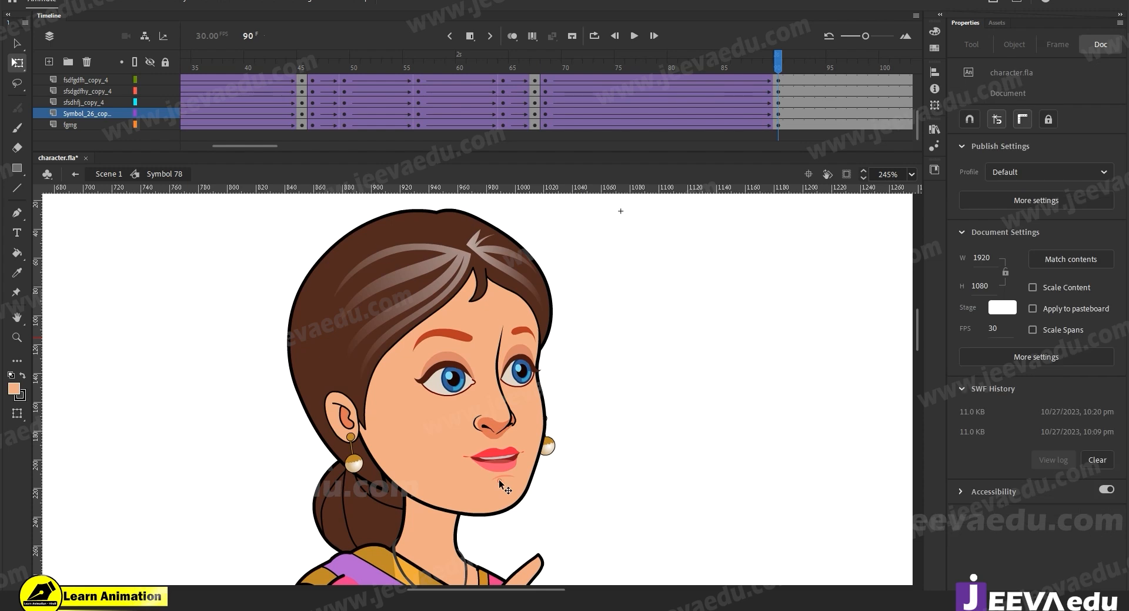
# Step: Play the character's animation with the voice track to review the motion up to and past frame 90
pyautogui.press('z')
pyautogui.keyDown('alt'); pyautogui.click(530, 461); pyautogui.keyUp('alt')
pyautogui.scroll(3, 794, 94)
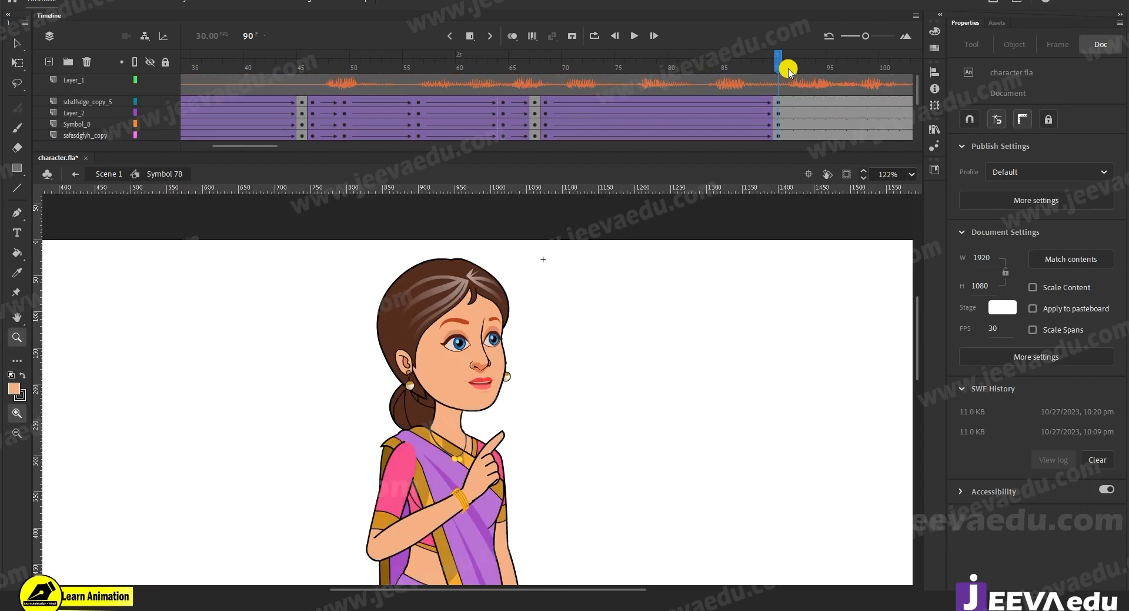
pyautogui.press('Return')
pyautogui.moveTo(242, 148); pyautogui.dragTo(271, 147)
pyautogui.moveTo(322, 60); pyautogui.dragTo(171, 103)
pyautogui.press('Return')
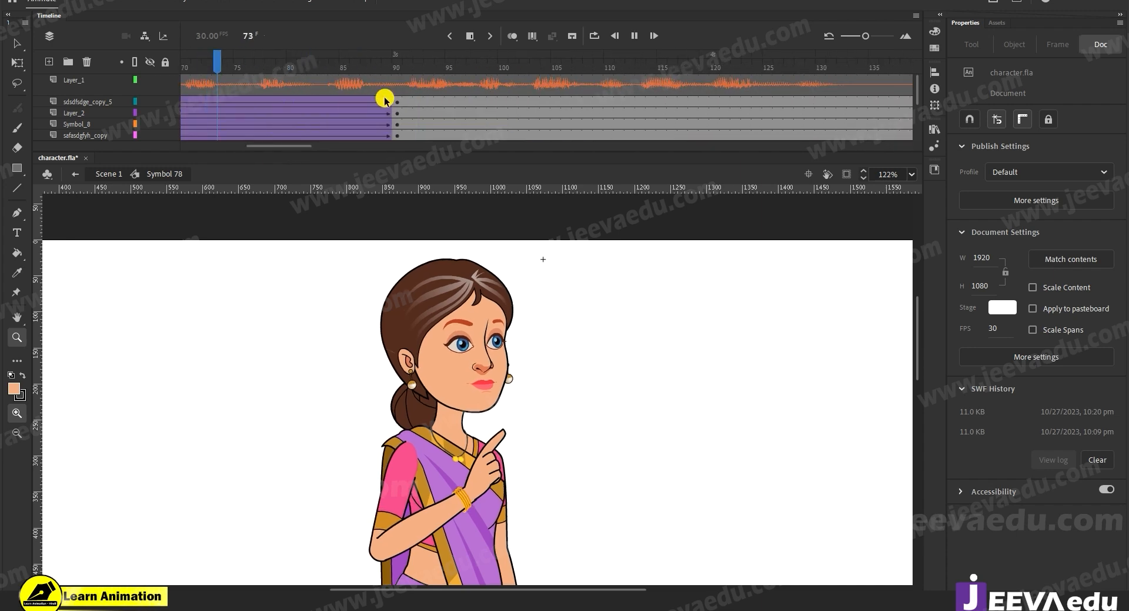
pyautogui.press('Return')
# Step: Insert keyframes on all body layers at frames 91, 95 and 103
pyautogui.moveTo(410, 104); pyautogui.dragTo(409, 170)
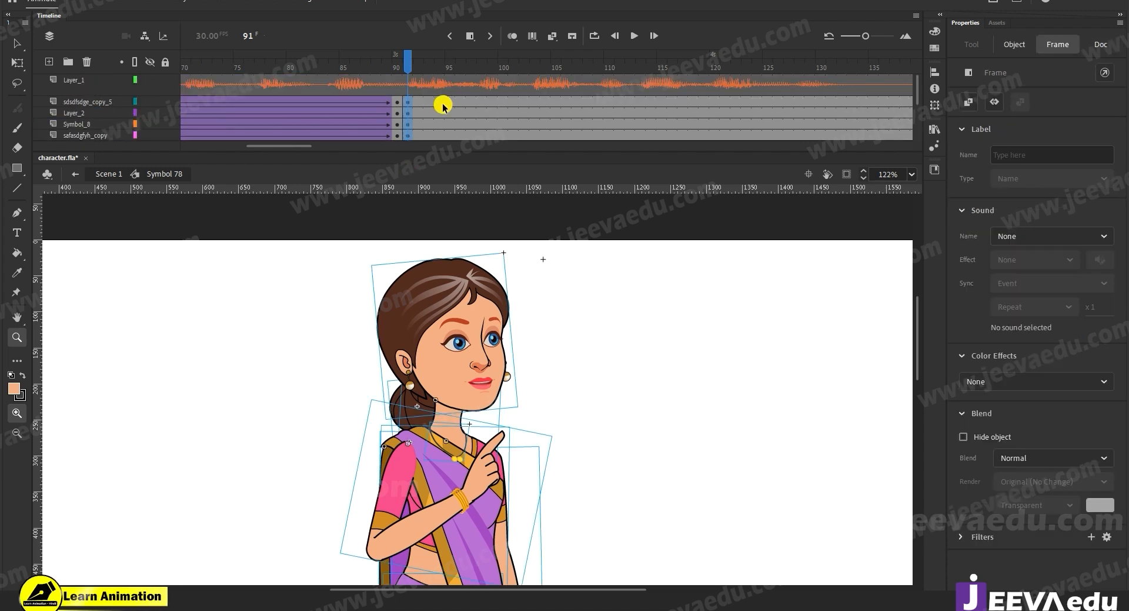
pyautogui.moveTo(445, 104); pyautogui.dragTo(446, 170)
pyautogui.moveTo(537, 106); pyautogui.dragTo(536, 144)
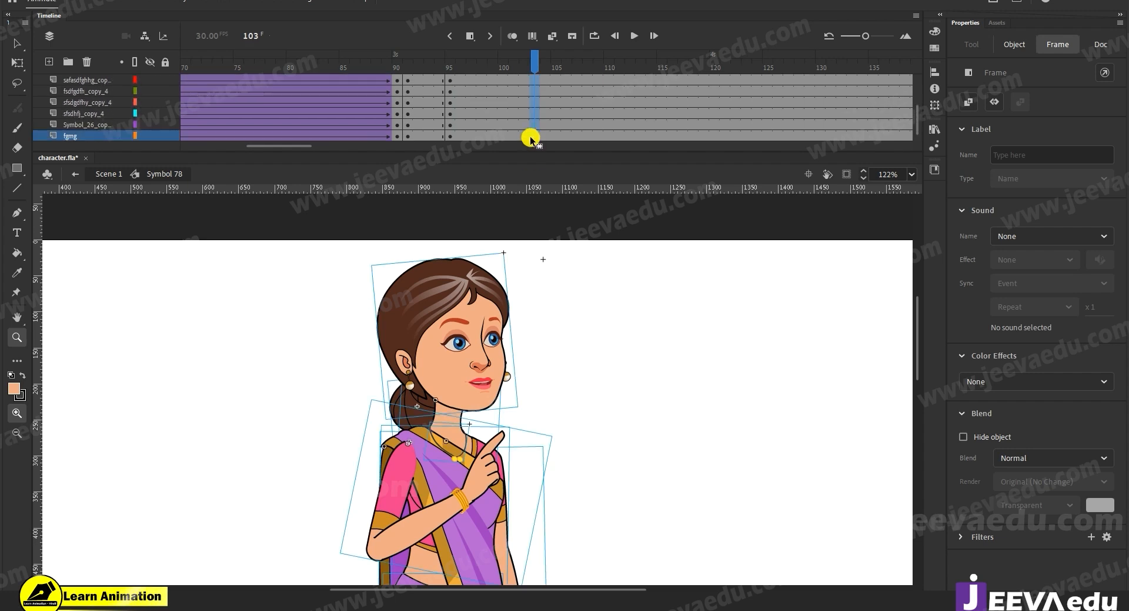
# Step: Create classic tweens on all body layers between frames 91 and 103 with an ease of 100
pyautogui.scroll(2, 518, 132)
pyautogui.moveTo(434, 101); pyautogui.dragTo(471, 185)
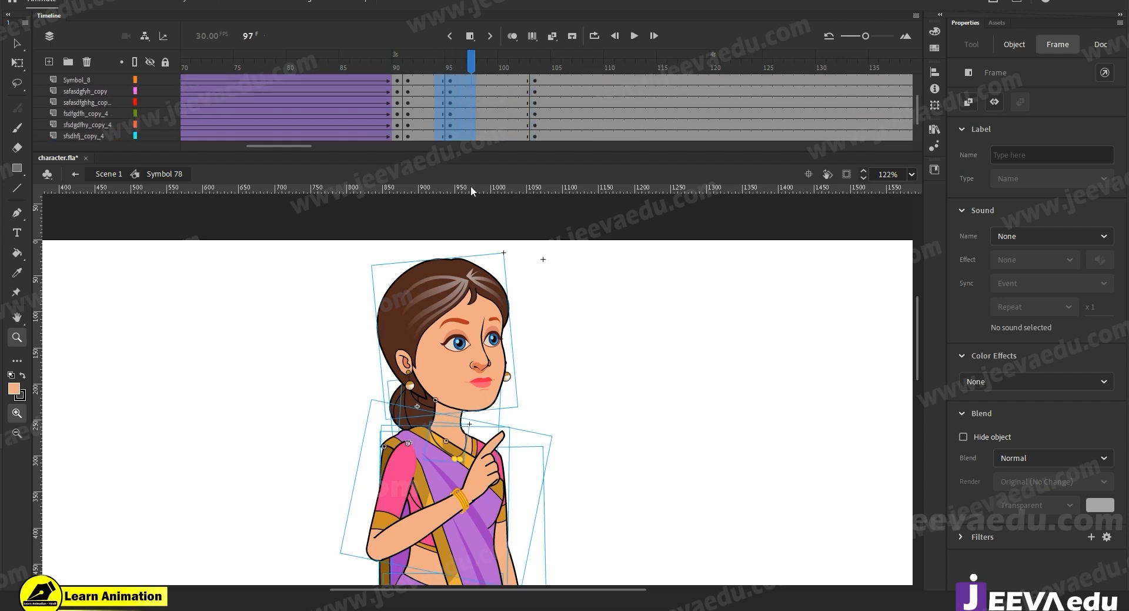
pyautogui.rightClick(453, 110)
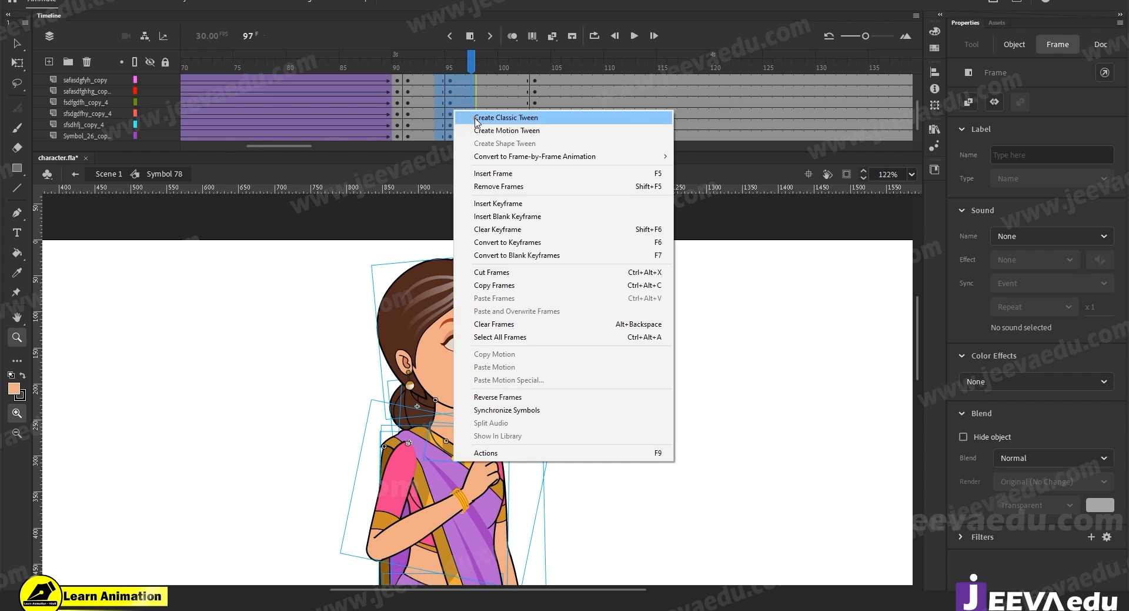
pyautogui.click(506, 118)
pyautogui.click(501, 97)
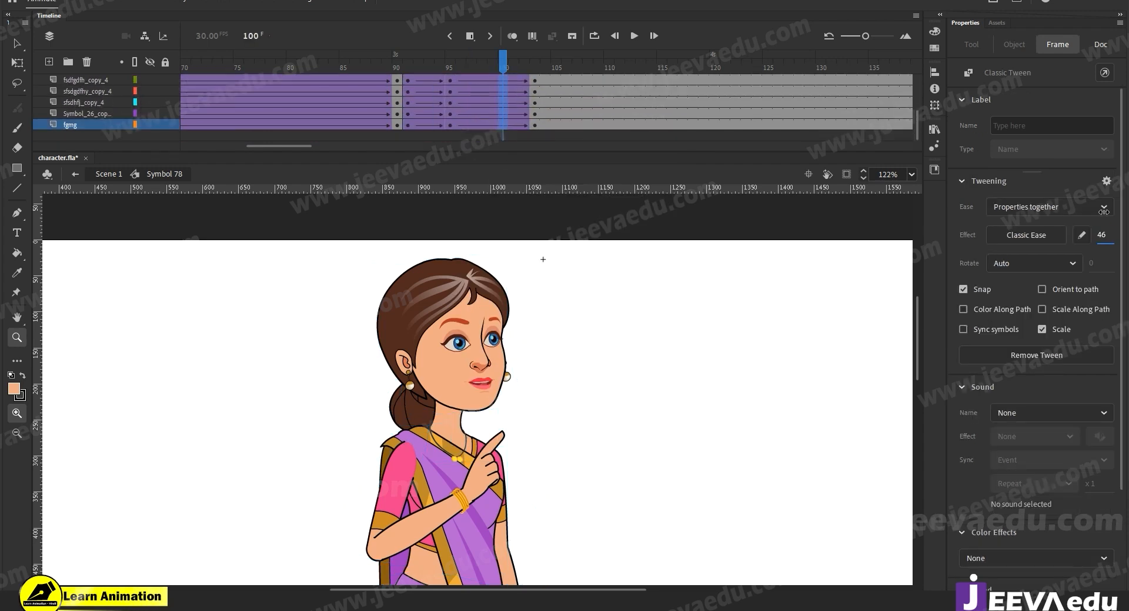
pyautogui.scroll(5, 512, 88)
# Step: Rotate the upper body parts together slightly backward about the waist at frame 95
pyautogui.moveTo(505, 68); pyautogui.dragTo(439, 68)
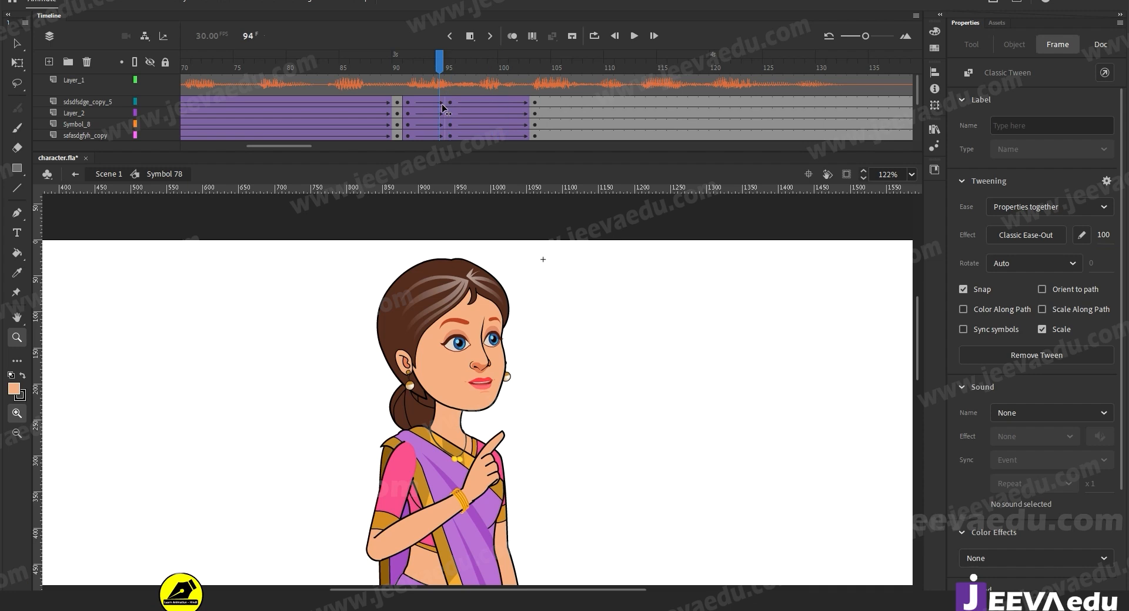
pyautogui.click(449, 109)
pyautogui.keyDown('alt'); pyautogui.click(508, 498); pyautogui.keyUp('alt')
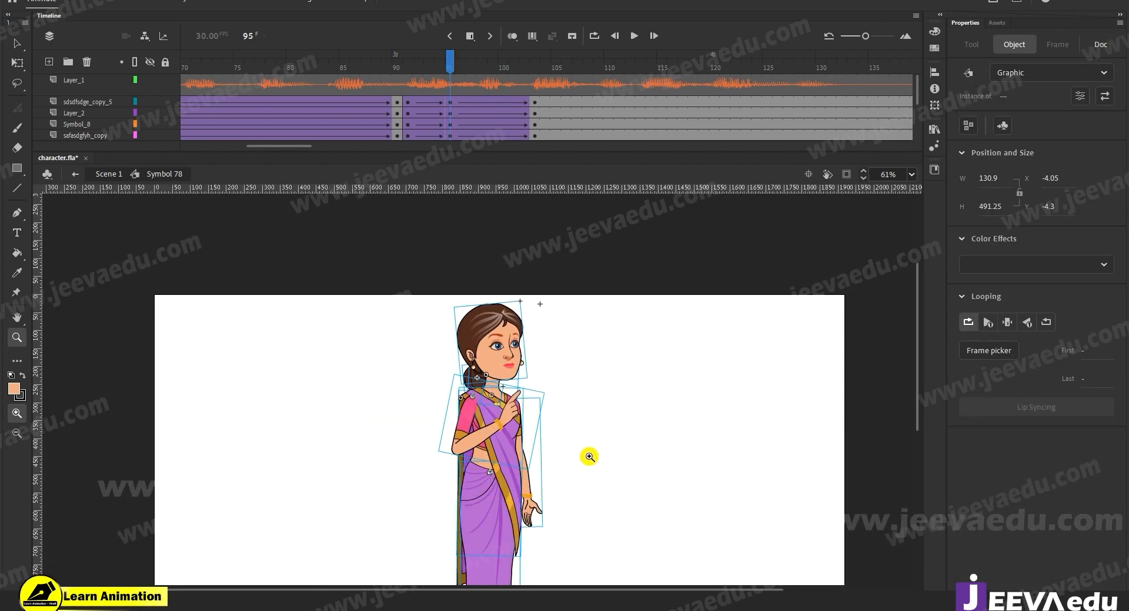
pyautogui.press('v')
pyautogui.click(443, 380)
pyautogui.moveTo(429, 301); pyautogui.dragTo(540, 425)
pyautogui.press('z')
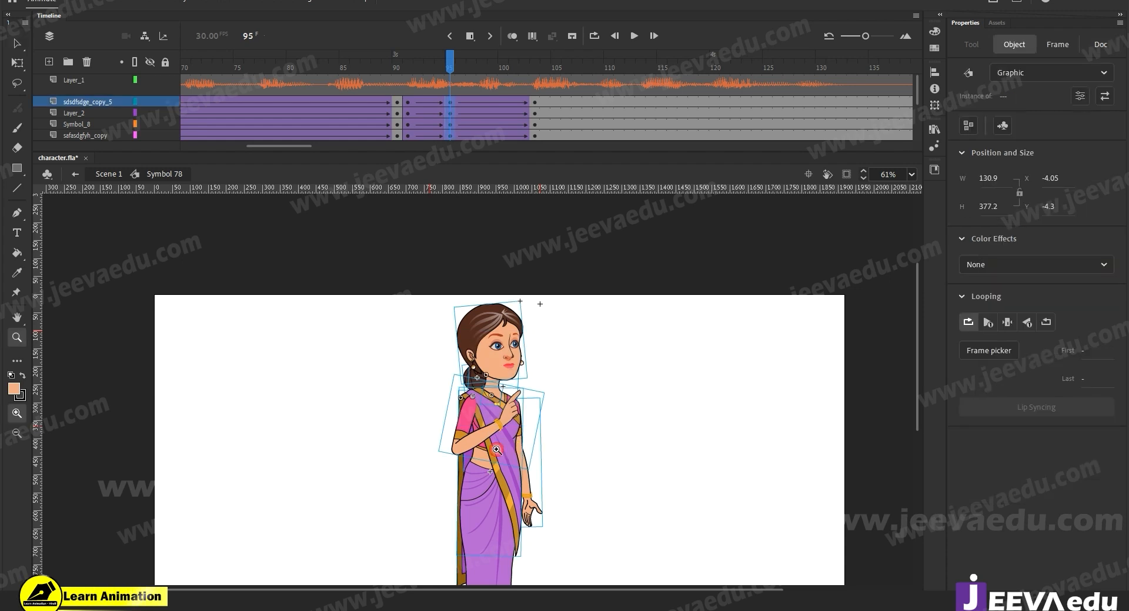
pyautogui.click(496, 449)
pyautogui.press('q')
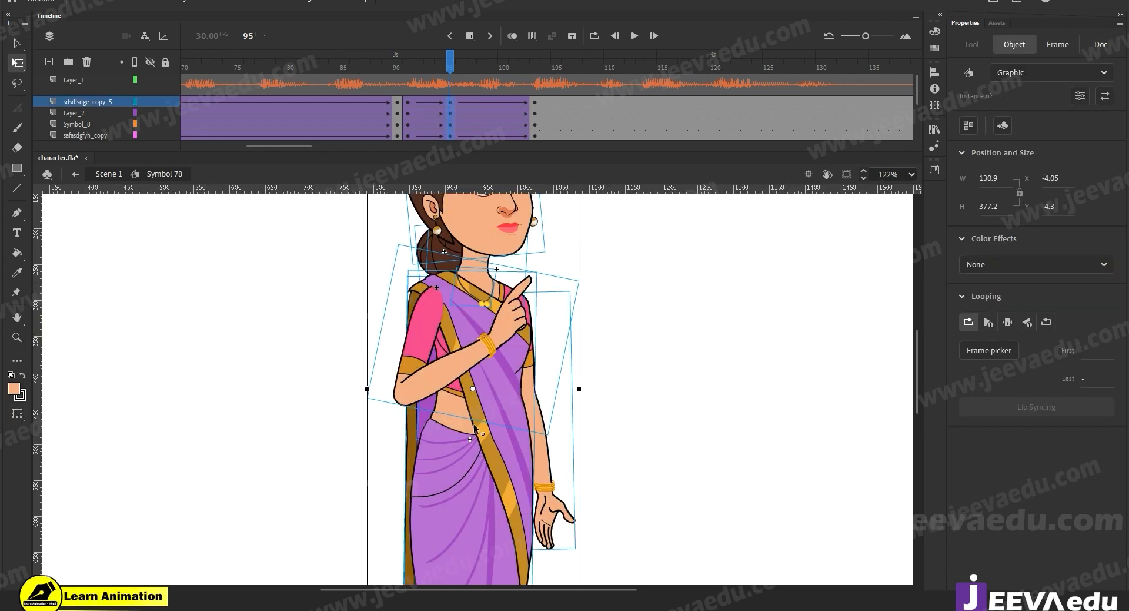
pyautogui.moveTo(517, 353); pyautogui.dragTo(507, 475)
pyautogui.moveTo(541, 270); pyautogui.dragTo(541, 273)
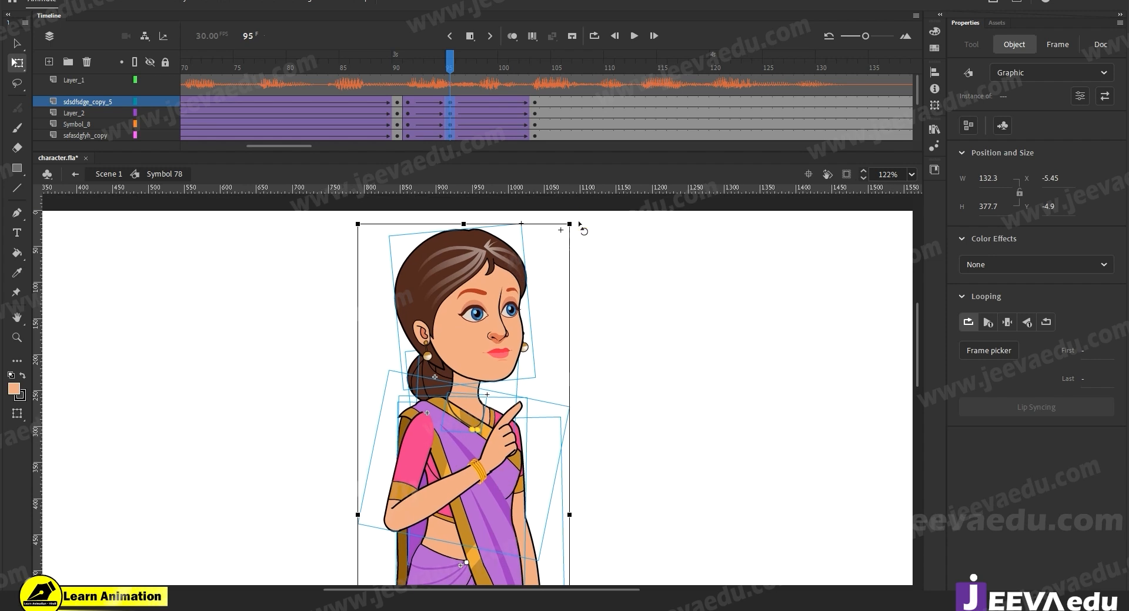
pyautogui.click(635, 396)
# Step: Rotate the sari end hanging behind the legs slightly inward at frame 95
pyautogui.press('z')
pyautogui.moveTo(470, 512); pyautogui.dragTo(499, 488)
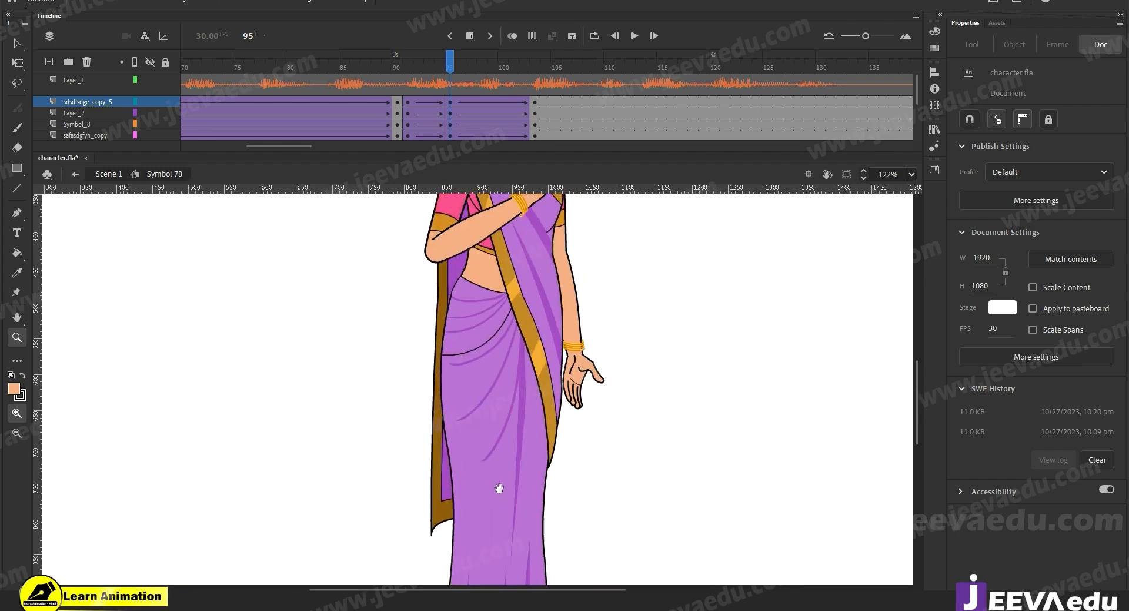
pyautogui.click(436, 503)
pyautogui.press('q')
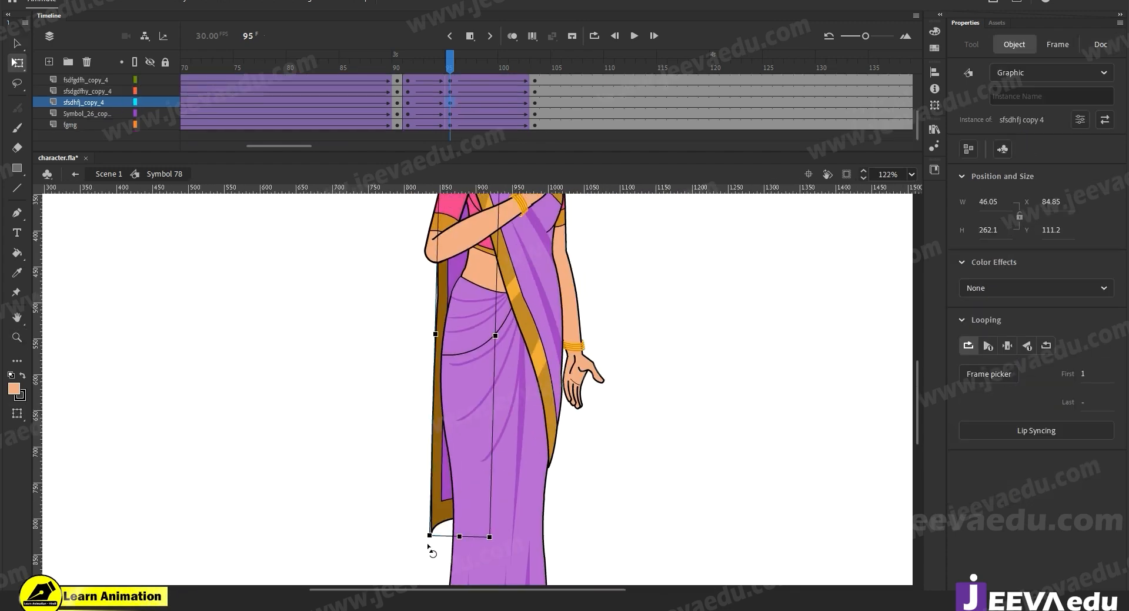
pyautogui.moveTo(429, 547); pyautogui.dragTo(434, 550)
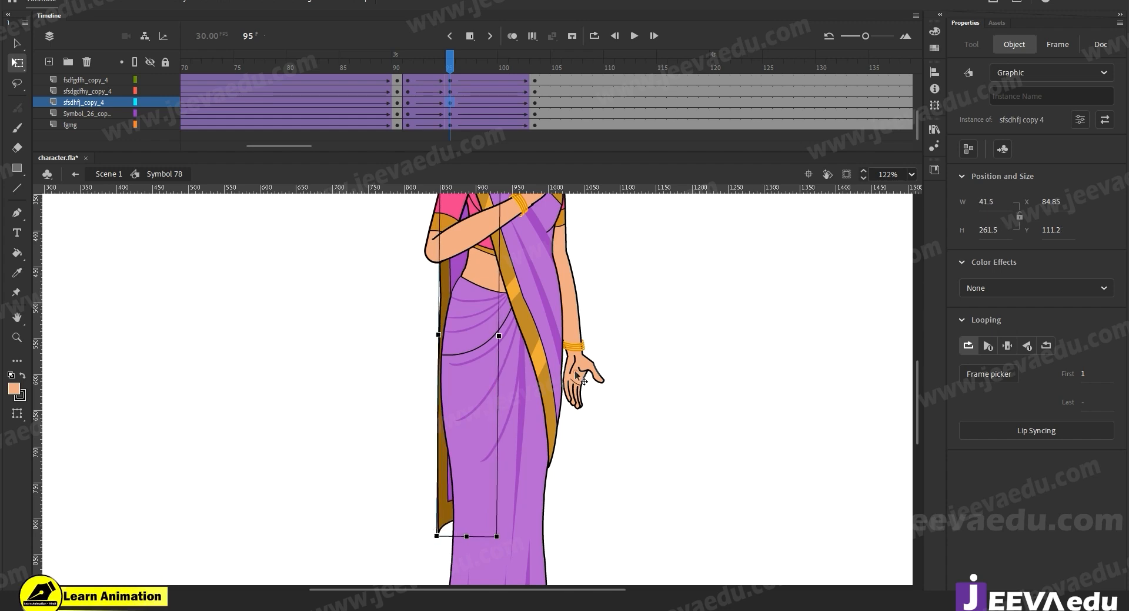
# Step: Clear the frame 92 keyframe on the hand layer SDFAFGSDFG inside the hanging arm's nested symbol DASAFF copy 4
pyautogui.click(587, 389)
pyautogui.moveTo(448, 70)
pyautogui.mouseDown()
pyautogui.moveTo(409, 79)
pyautogui.moveTo(450, 65)
pyautogui.mouseUp()
pyautogui.click(450, 143)
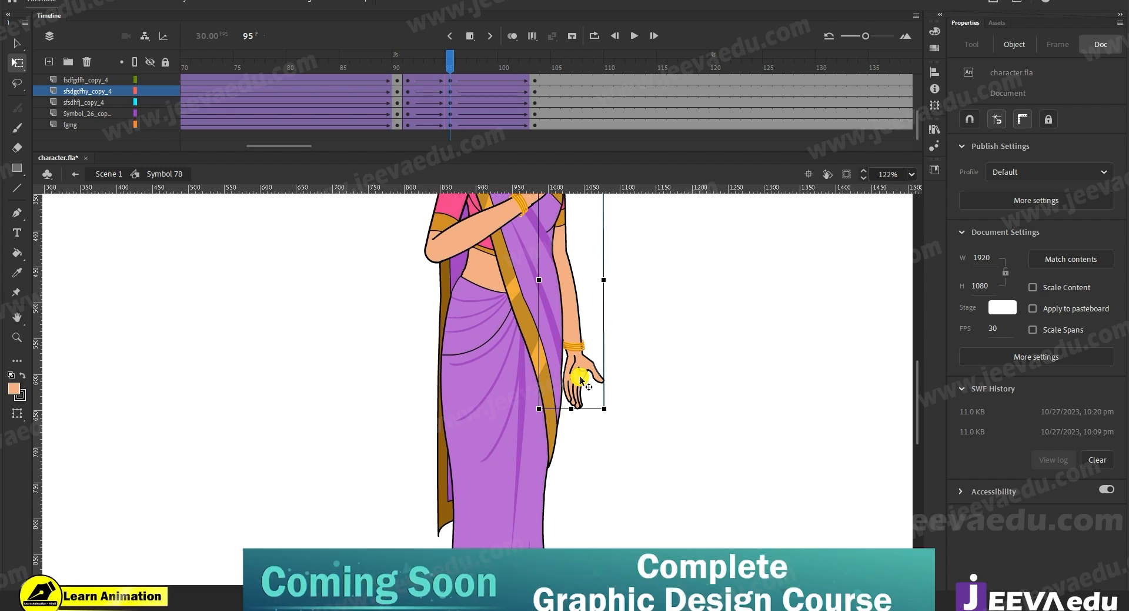
pyautogui.doubleClick(580, 375)
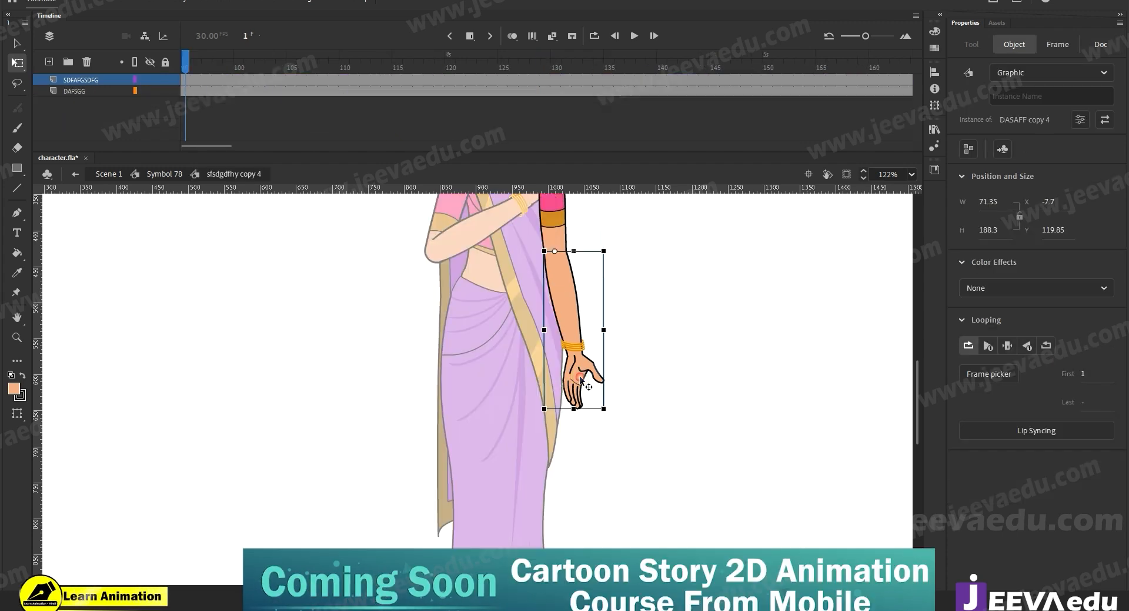
pyautogui.doubleClick(580, 377)
pyautogui.click(472, 80)
pyautogui.click(514, 81)
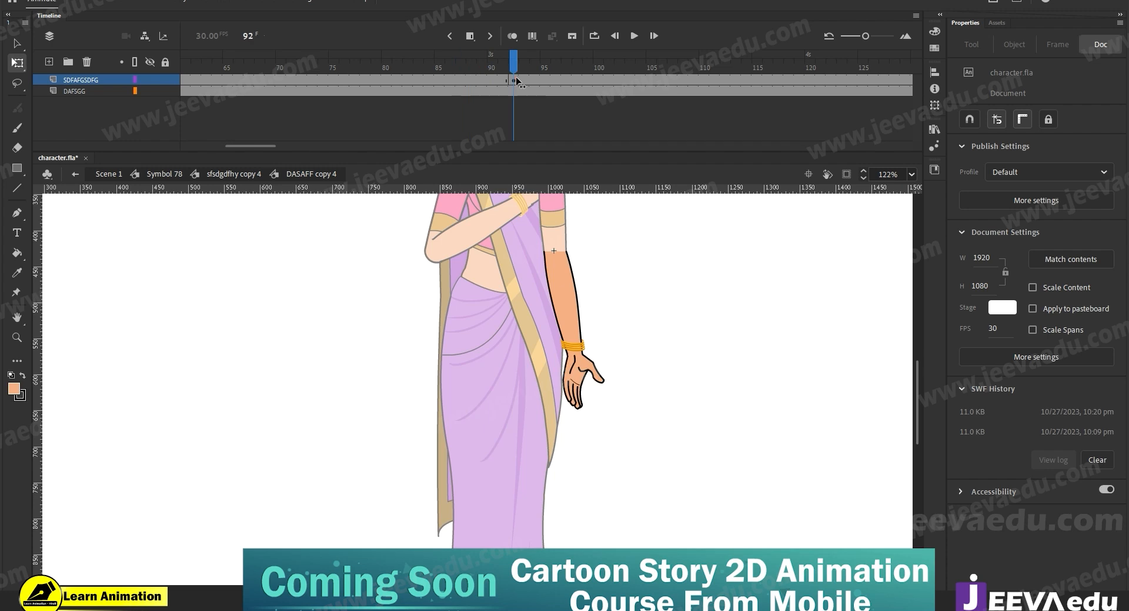
pyautogui.rightClick(514, 80)
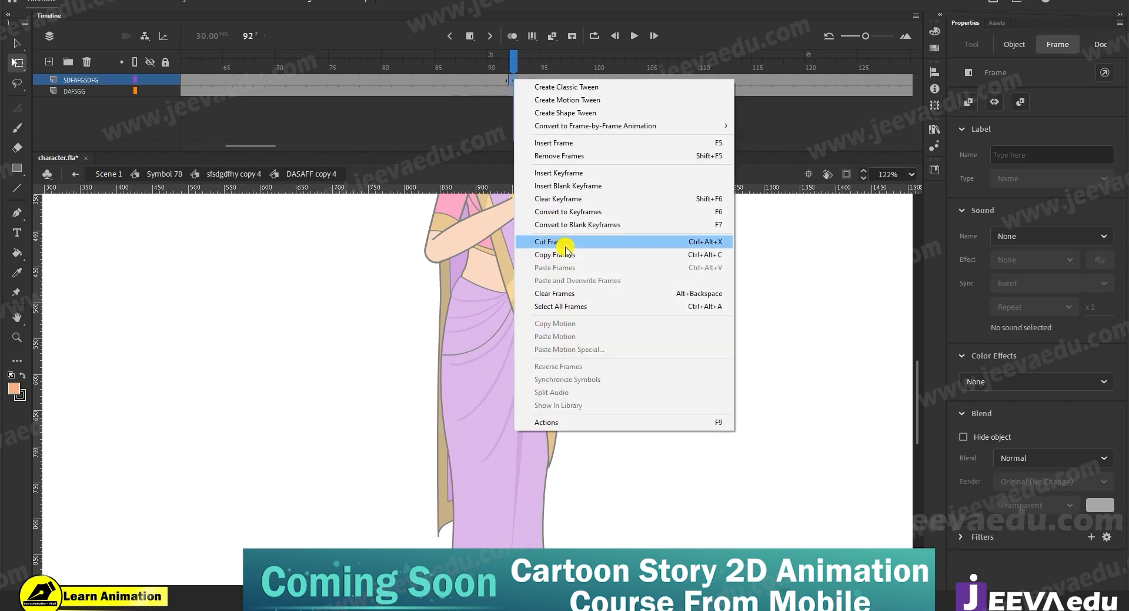
pyautogui.click(562, 197)
# Step: Inspect the hand artwork inside the nested arm symbols, return to Symbol 78 and play the motion to frame 103
pyautogui.click(229, 171)
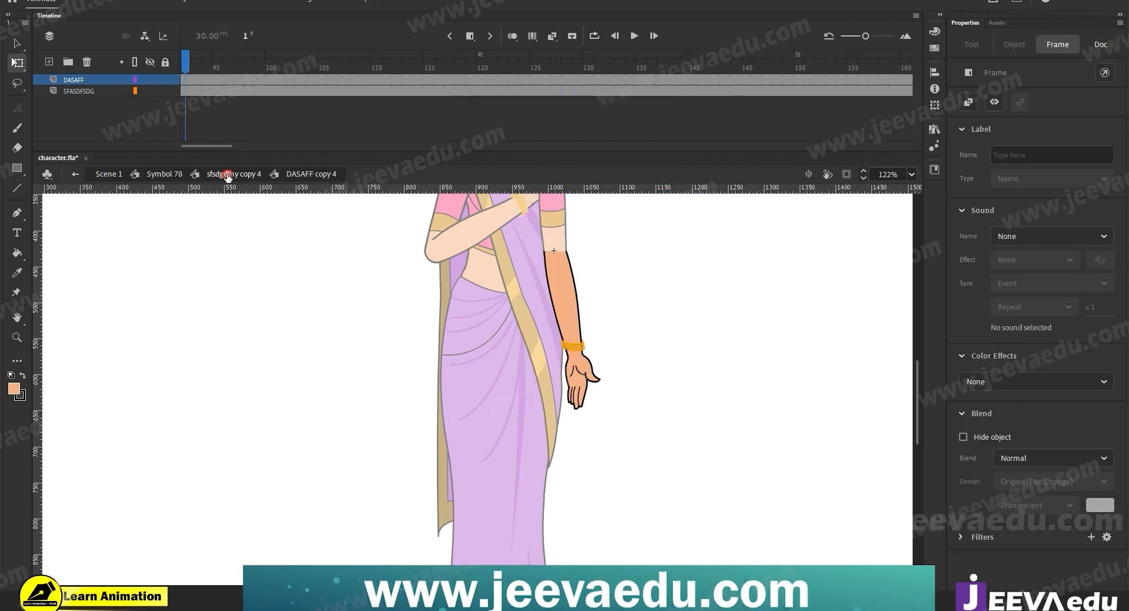
pyautogui.doubleClick(587, 376)
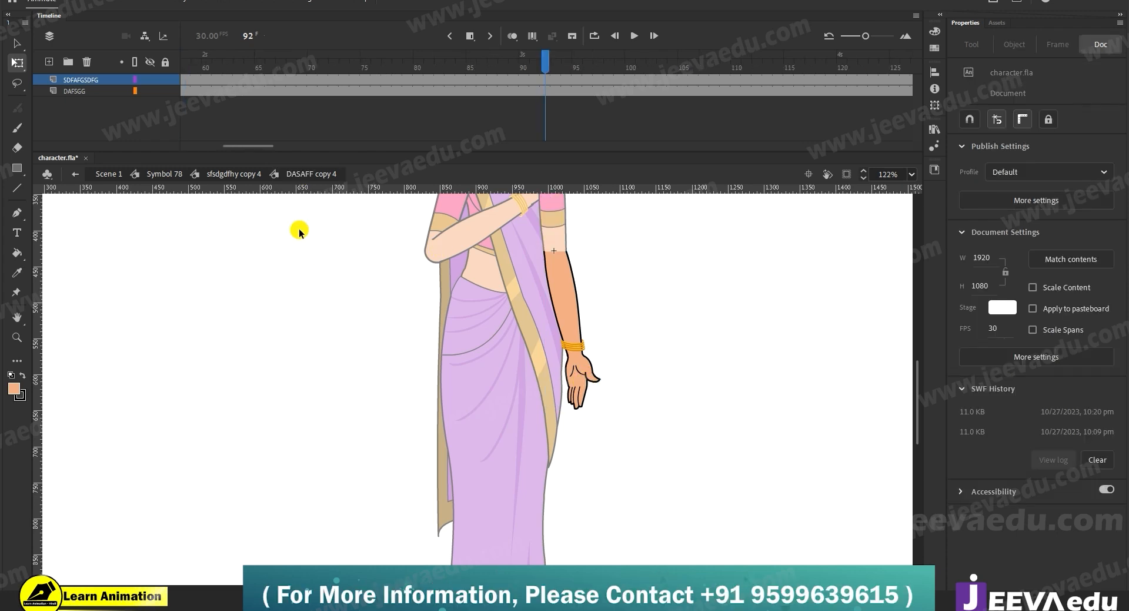
pyautogui.click(586, 378)
pyautogui.doubleClick(584, 380)
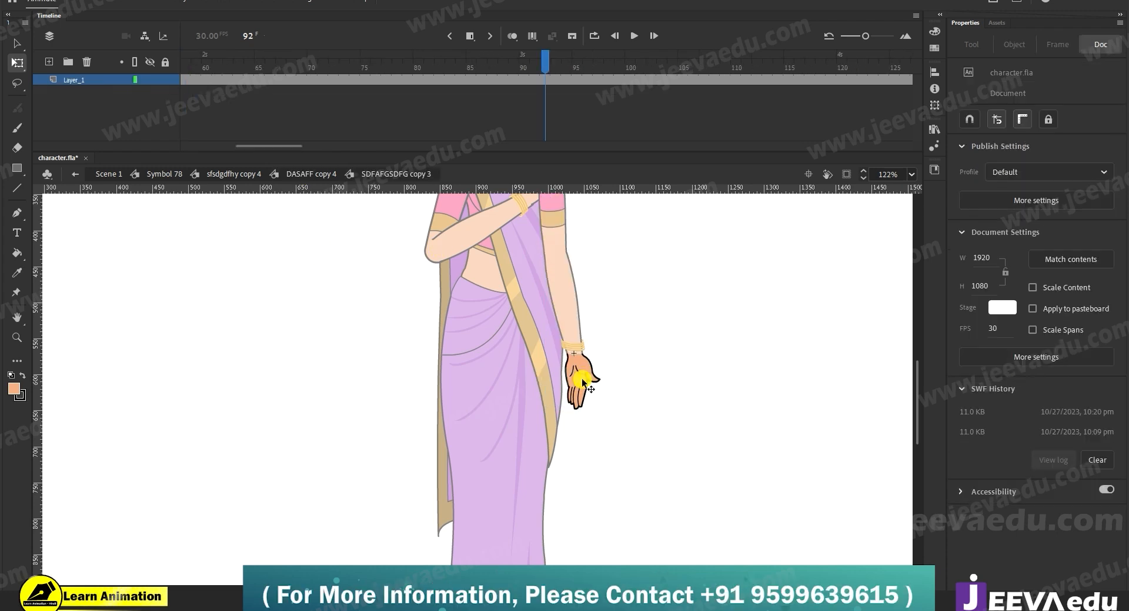
pyautogui.click(585, 380)
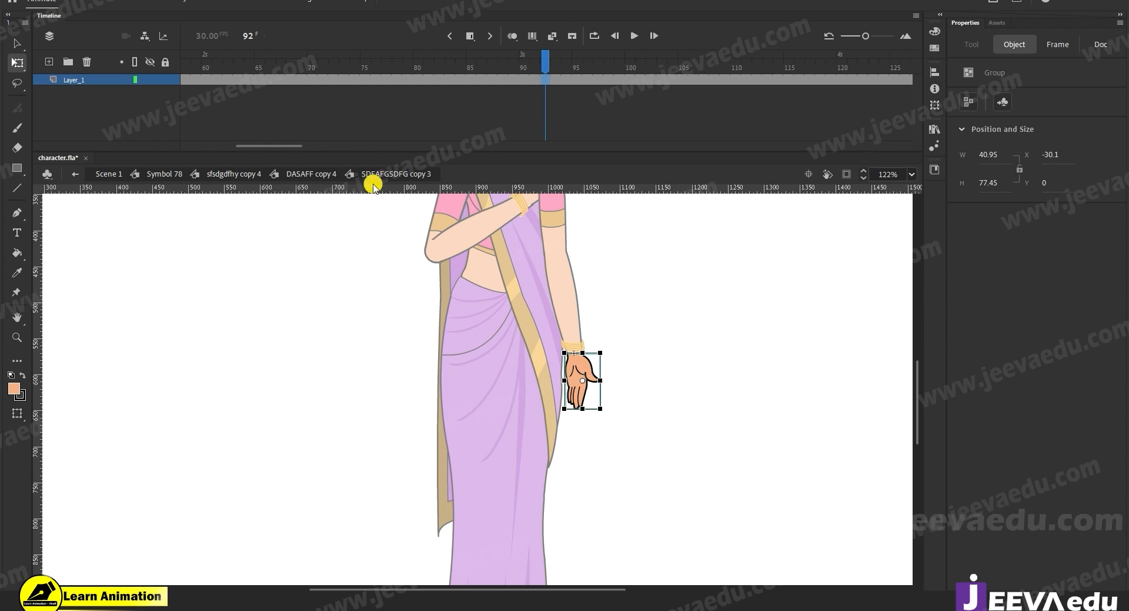
pyautogui.click(310, 174)
pyautogui.click(234, 174)
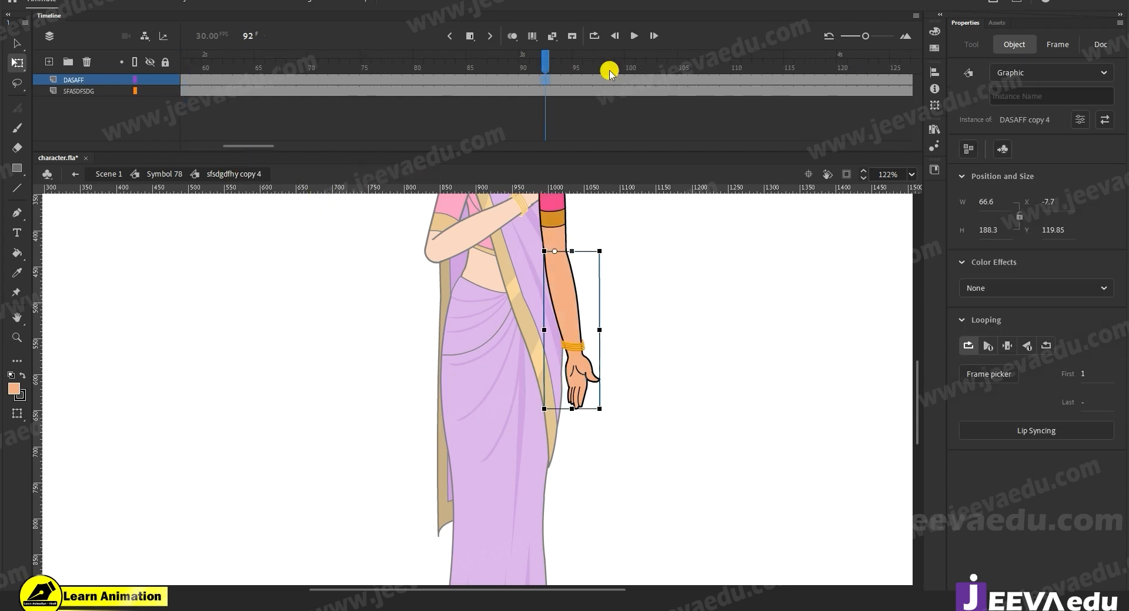
pyautogui.click(162, 174)
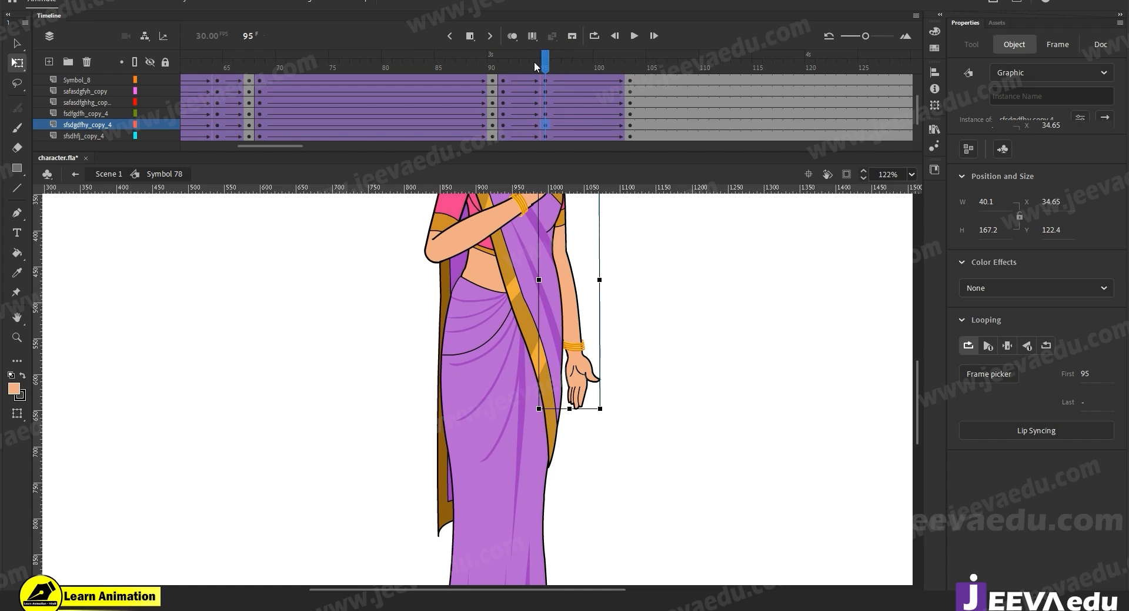
pyautogui.click(512, 83)
pyautogui.press('Return')
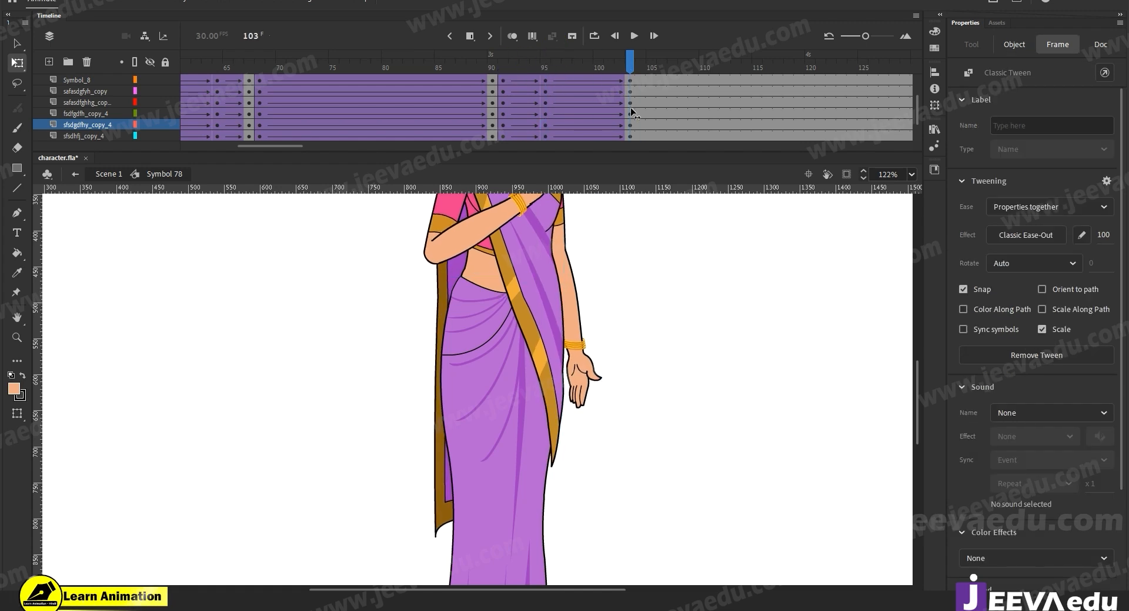
# Step: Rotate the upper body parts together slightly backward about the waist at frame 103 and preview the motion
pyautogui.moveTo(508, 376); pyautogui.dragTo(518, 493)
pyautogui.hotkey('ctrl', '-')
pyautogui.press('v')
pyautogui.moveTo(434, 234); pyautogui.dragTo(549, 342)
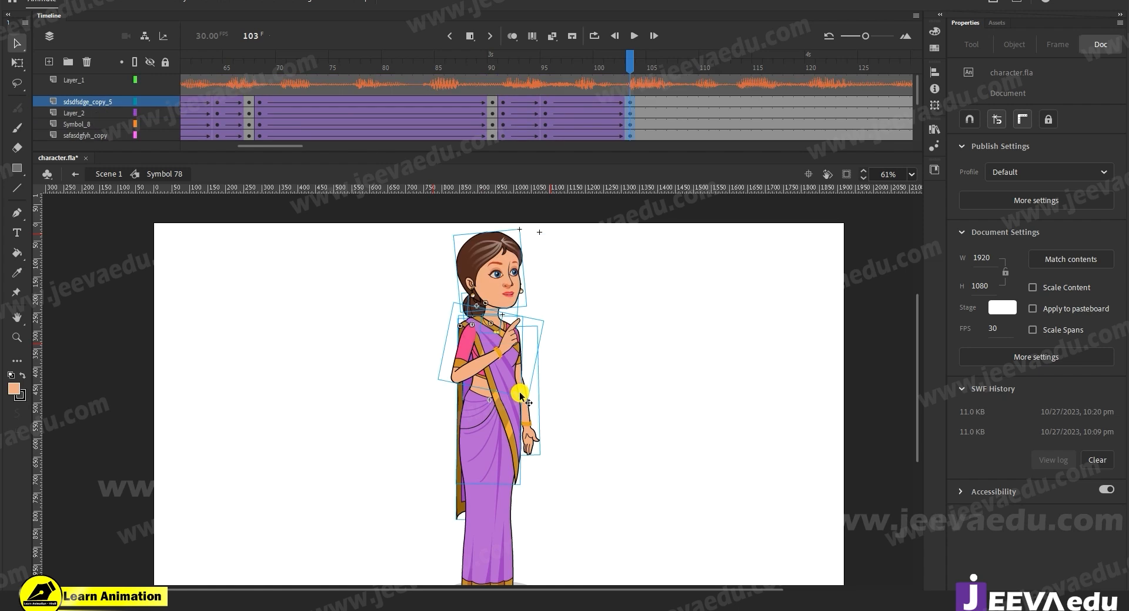
pyautogui.press('q')
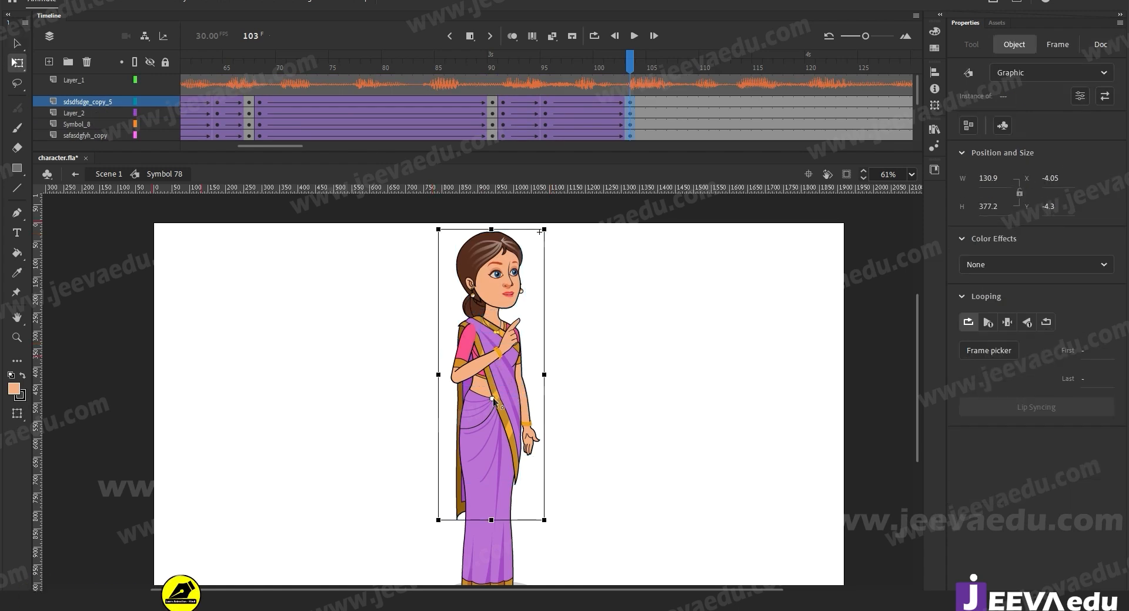
pyautogui.moveTo(548, 231); pyautogui.dragTo(536, 222)
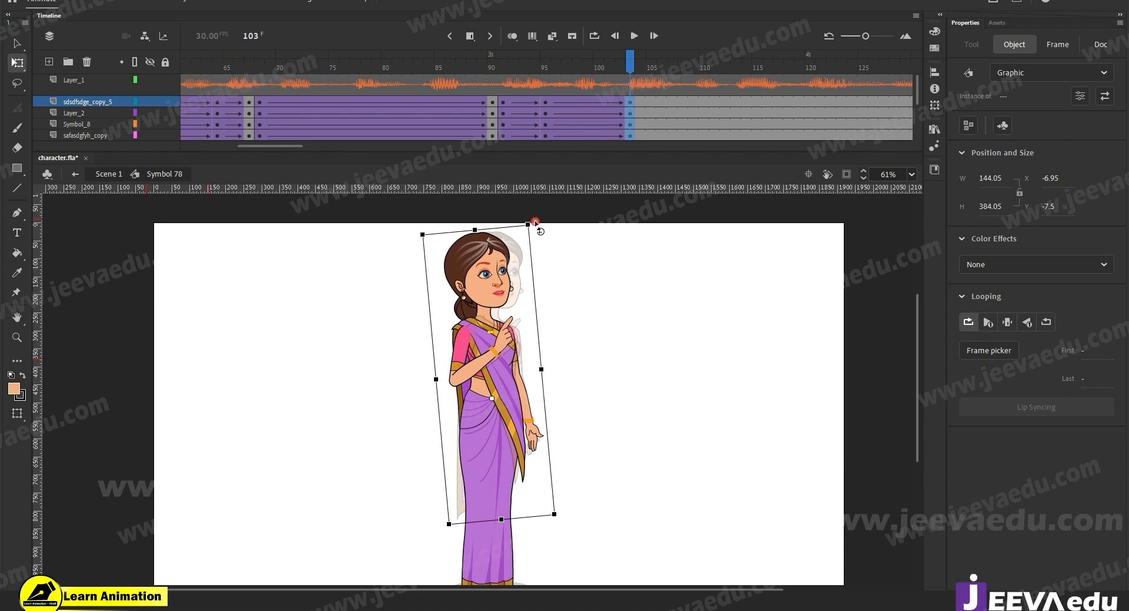
pyautogui.moveTo(470, 122); pyautogui.dragTo(630, 124)
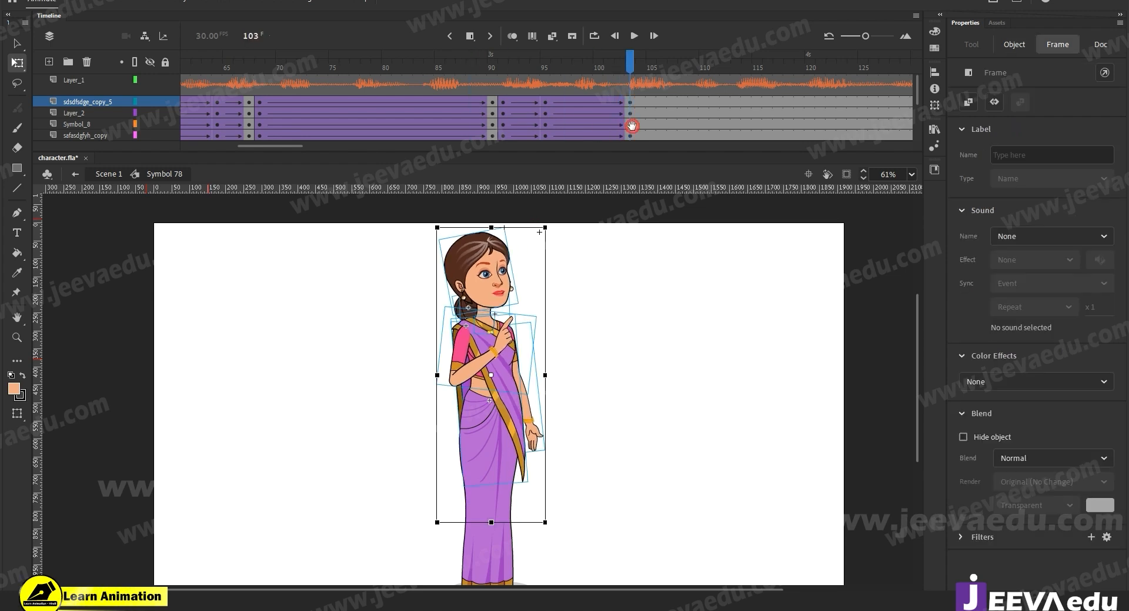
# Step: Swing the sari end hanging behind the legs outward, away from the body, at frame 103
pyautogui.click(570, 463)
pyautogui.click(462, 397)
pyautogui.moveTo(439, 528); pyautogui.dragTo(436, 529)
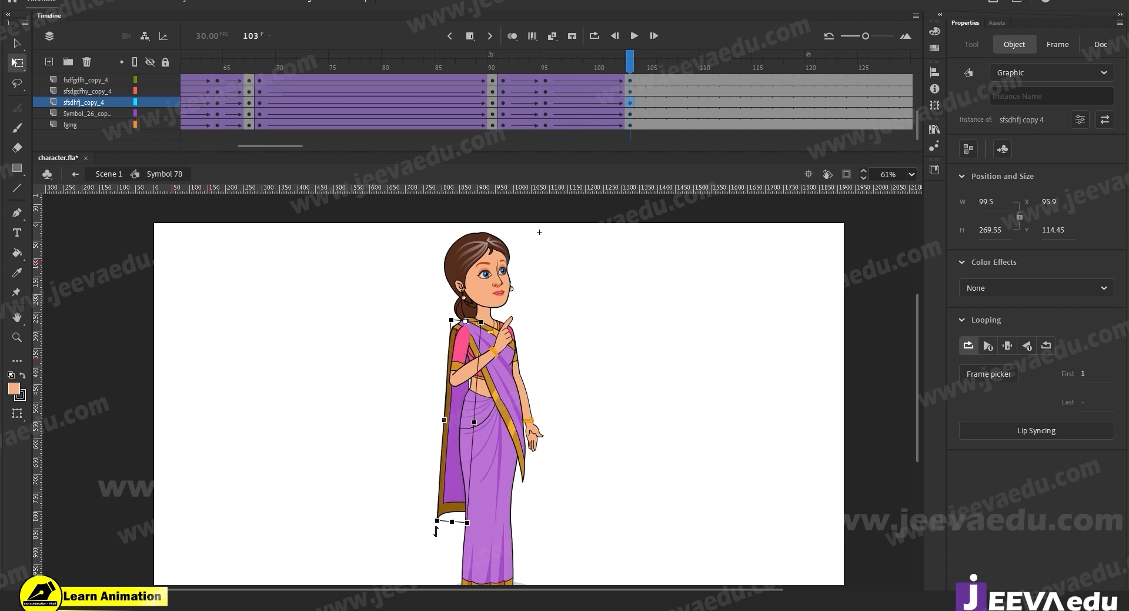
# Step: Raise the bent pointing arm from the shoulder and swing the hanging arm inward behind the body at frame 103
pyautogui.click(509, 340)
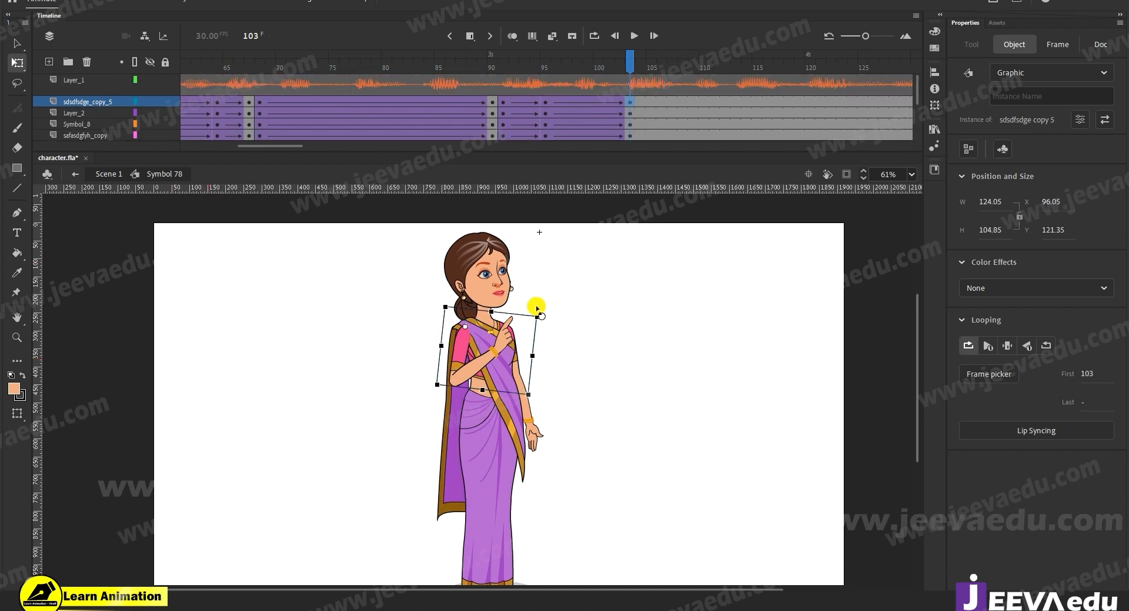
pyautogui.moveTo(539, 309); pyautogui.dragTo(531, 291)
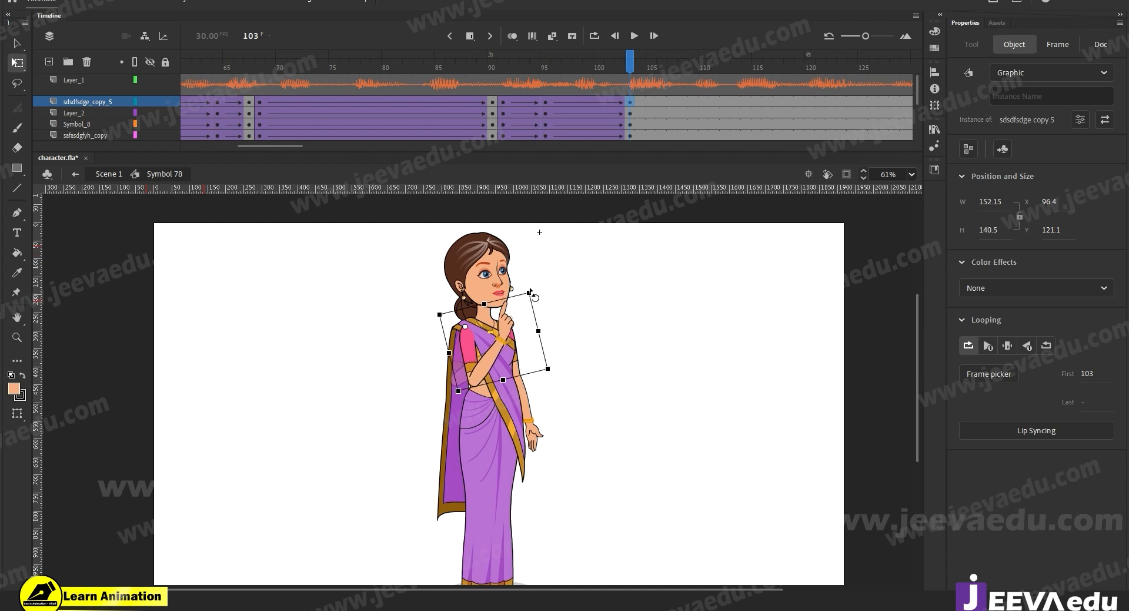
pyautogui.click(537, 442)
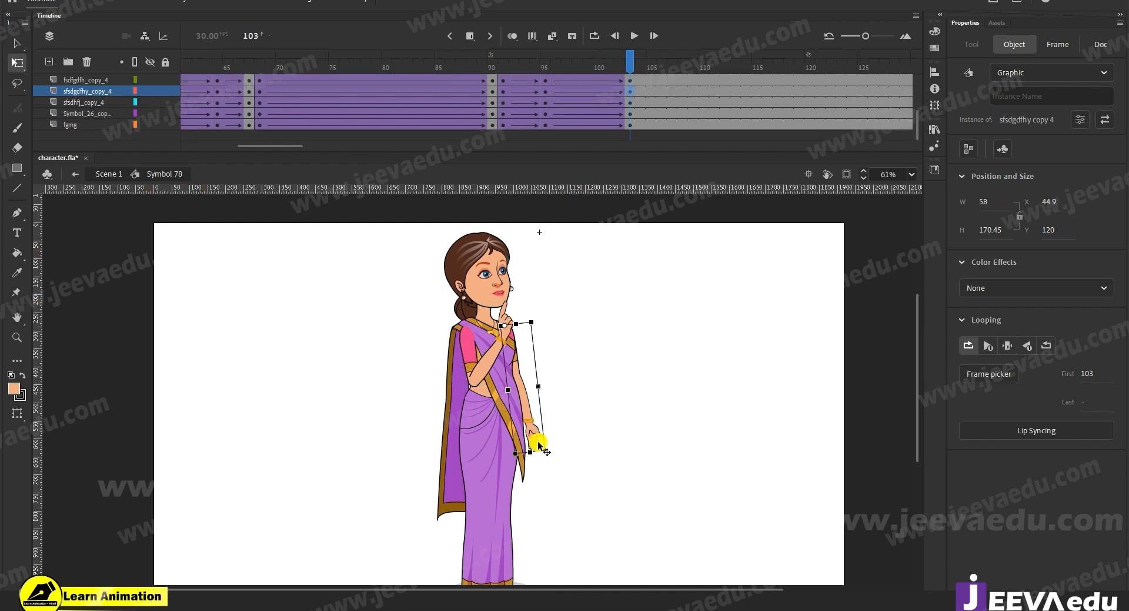
pyautogui.moveTo(545, 459); pyautogui.dragTo(532, 467)
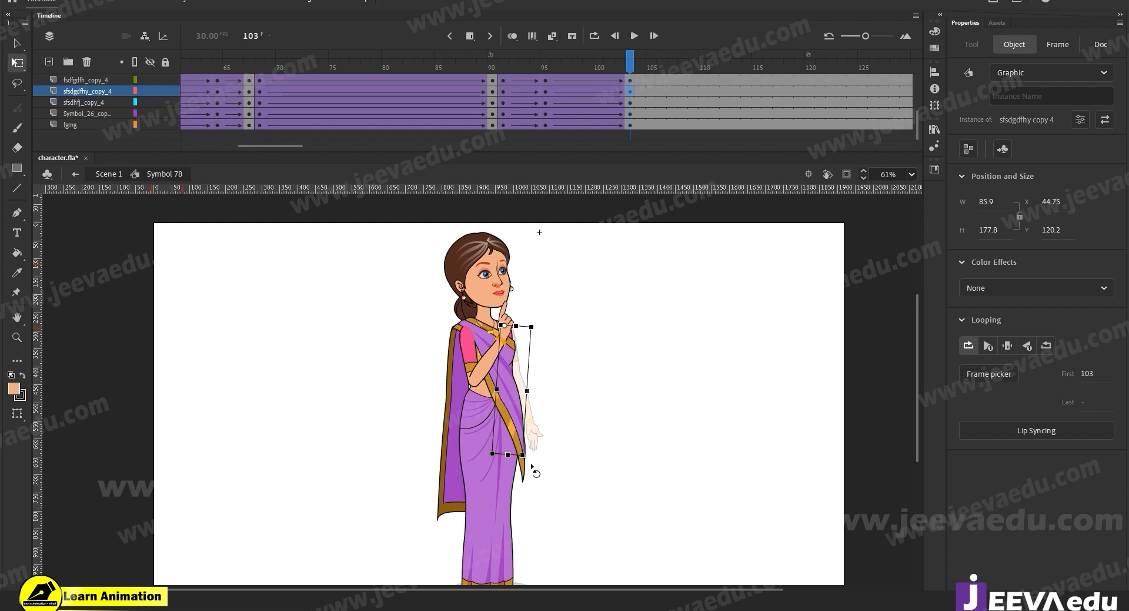
# Step: Inside the pointing arm's symbol, keyframe the forearm layer DSDAFSDFGDF at frames 95 and 103 and join them with an eased classic tween
pyautogui.click(498, 360)
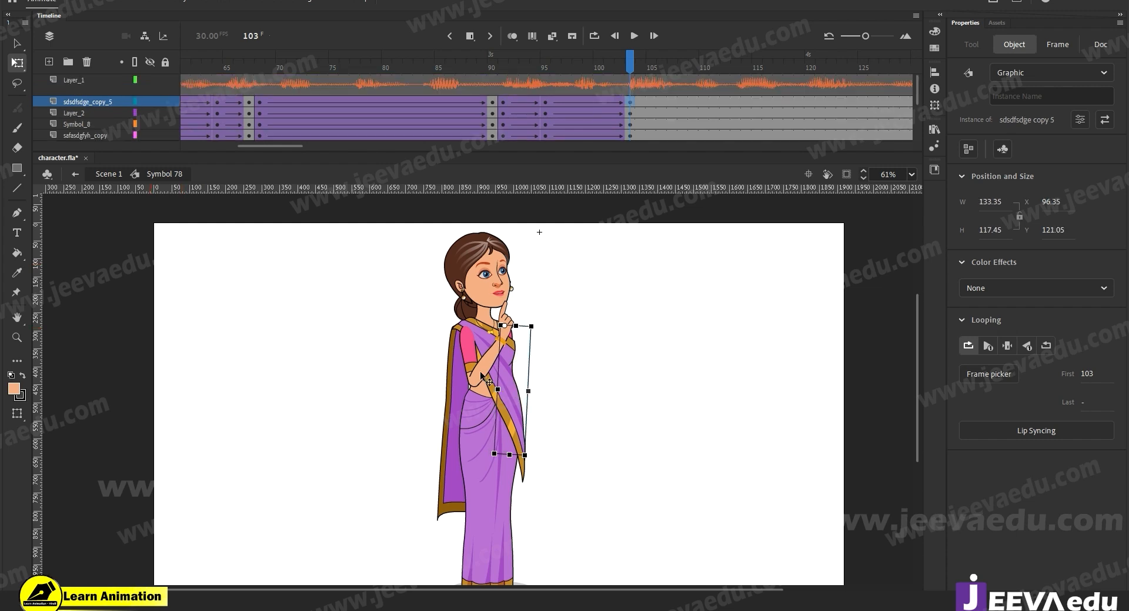
pyautogui.click(545, 113)
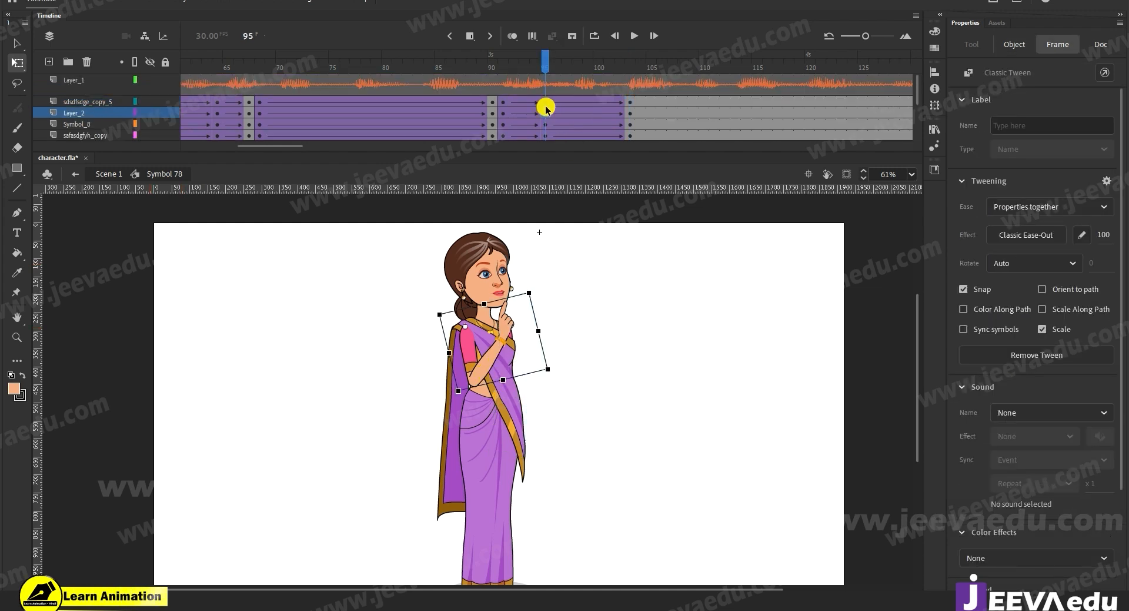
pyautogui.click(630, 102)
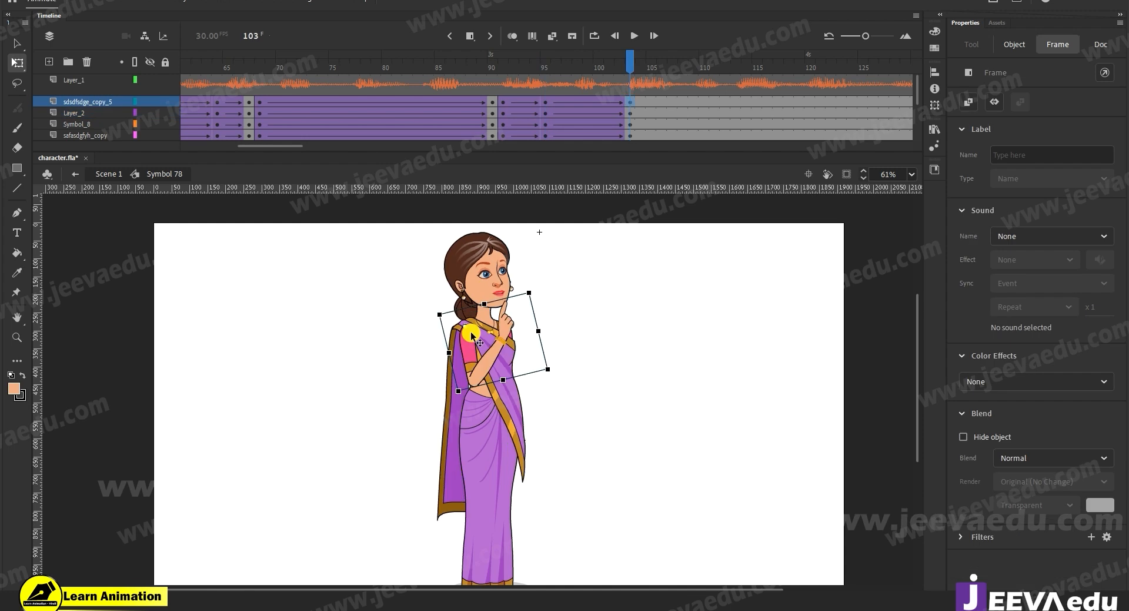
pyautogui.doubleClick(507, 336)
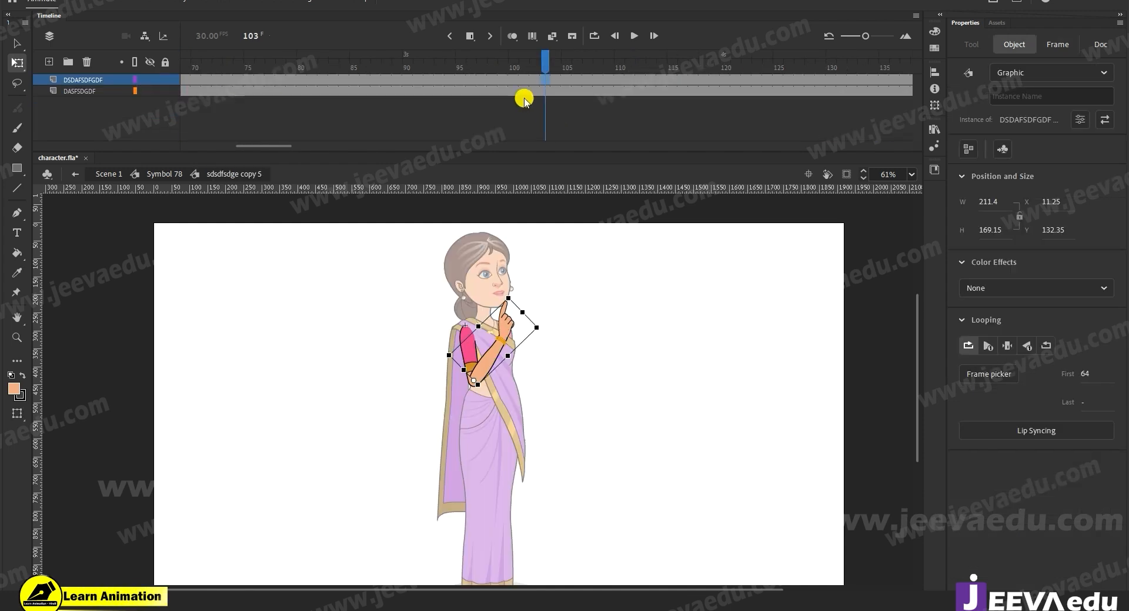
pyautogui.click(460, 76)
pyautogui.click(493, 80)
pyautogui.rightClick(493, 80)
pyautogui.click(517, 83)
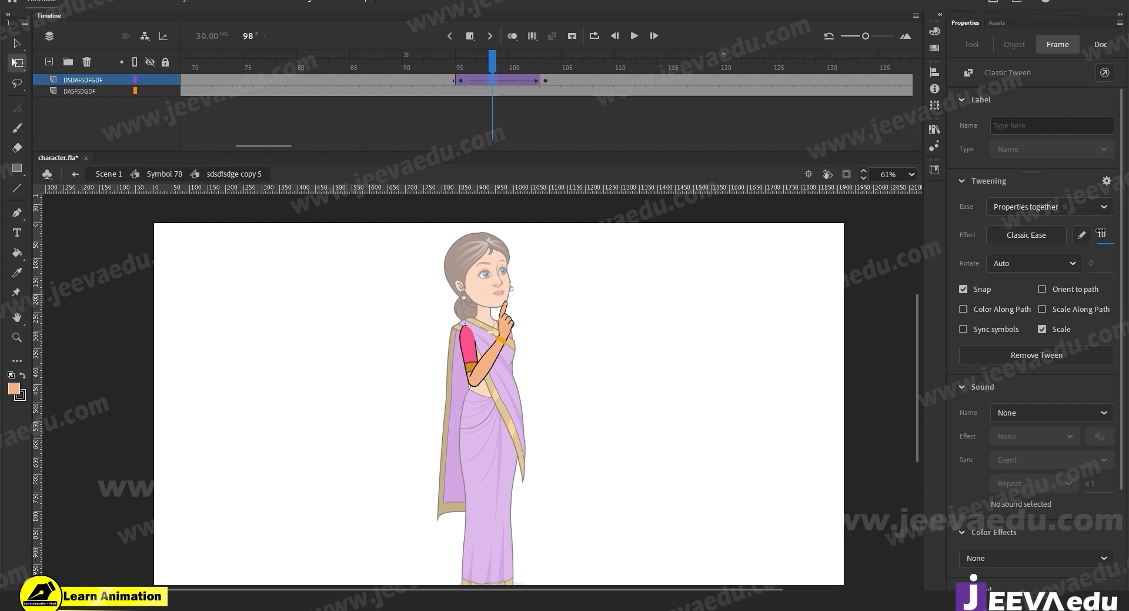
# Step: Rotate the forearm downward at frame 103 so the finger points forward, return to Symbol 78 and preview the motion
pyautogui.click(545, 80)
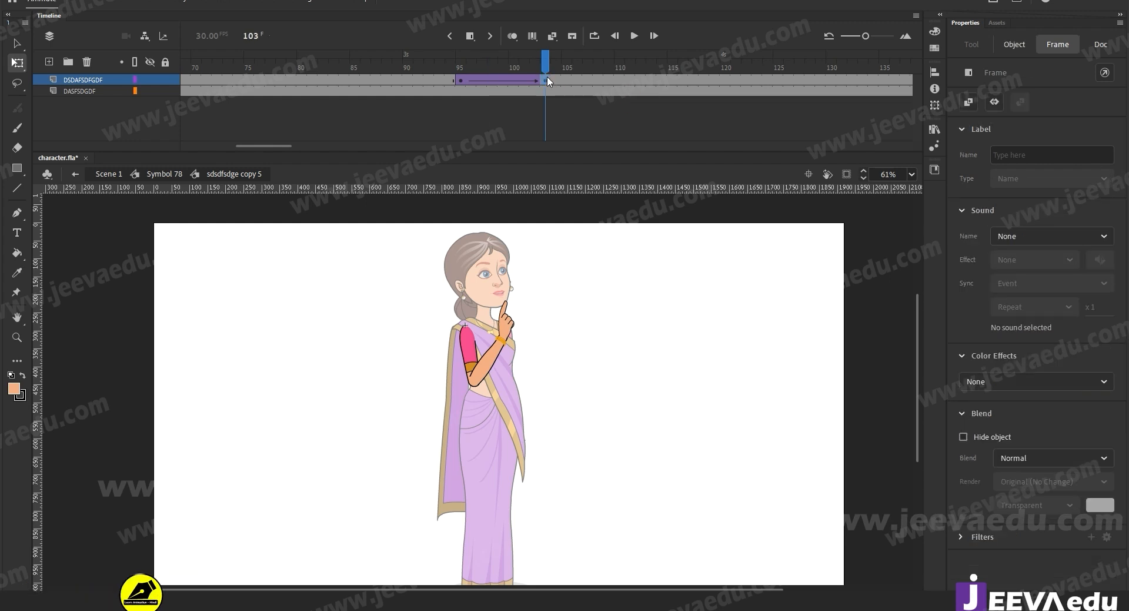
pyautogui.moveTo(560, 371); pyautogui.dragTo(578, 391)
pyautogui.moveTo(545, 74); pyautogui.dragTo(387, 74)
pyautogui.click(324, 291)
pyautogui.doubleClick(324, 291)
pyautogui.moveTo(422, 133); pyautogui.dragTo(555, 134)
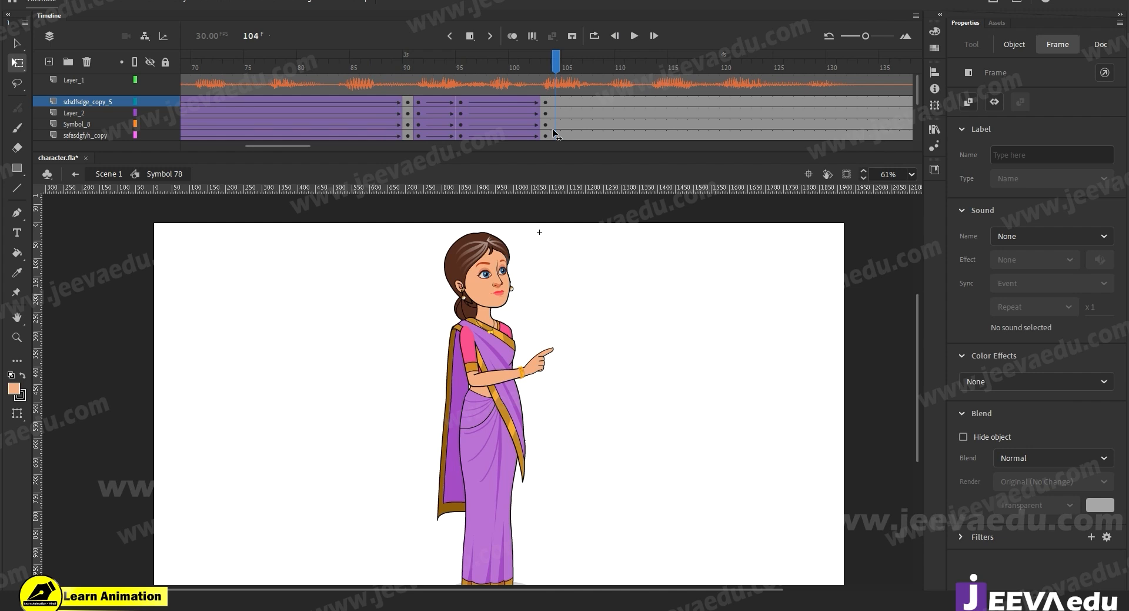
# Step: Rotate the sari's front drape slightly inward toward the legs at frame 103
pyautogui.click(547, 131)
pyautogui.click(516, 439)
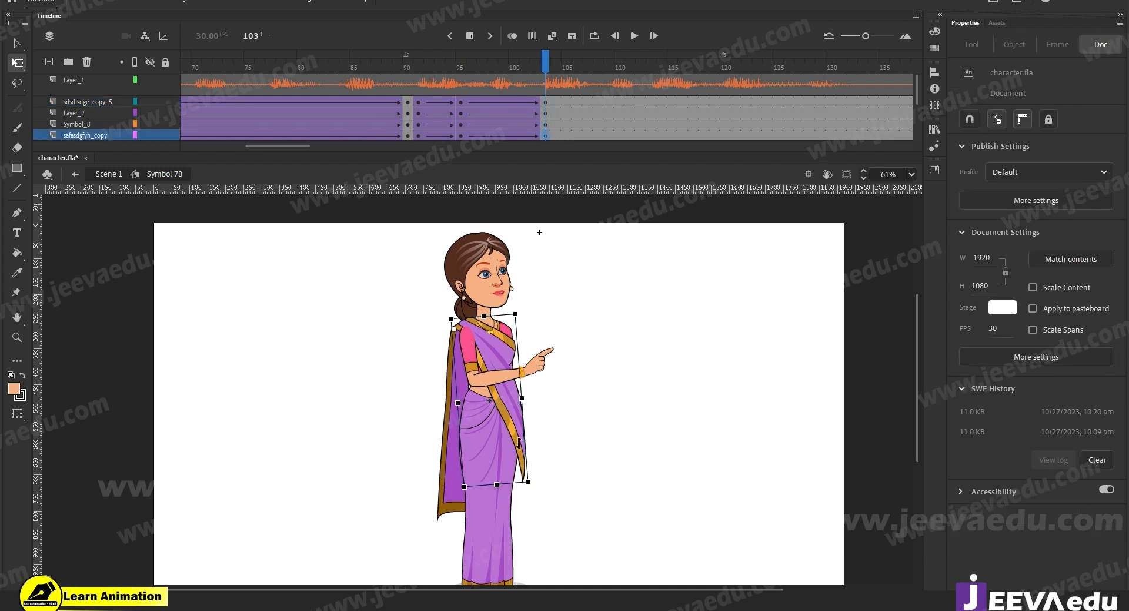
pyautogui.moveTo(534, 489); pyautogui.dragTo(529, 493)
# Step: Rotate the whole pointing arm slightly downward about the shoulder at frame 103
pyautogui.click(546, 364)
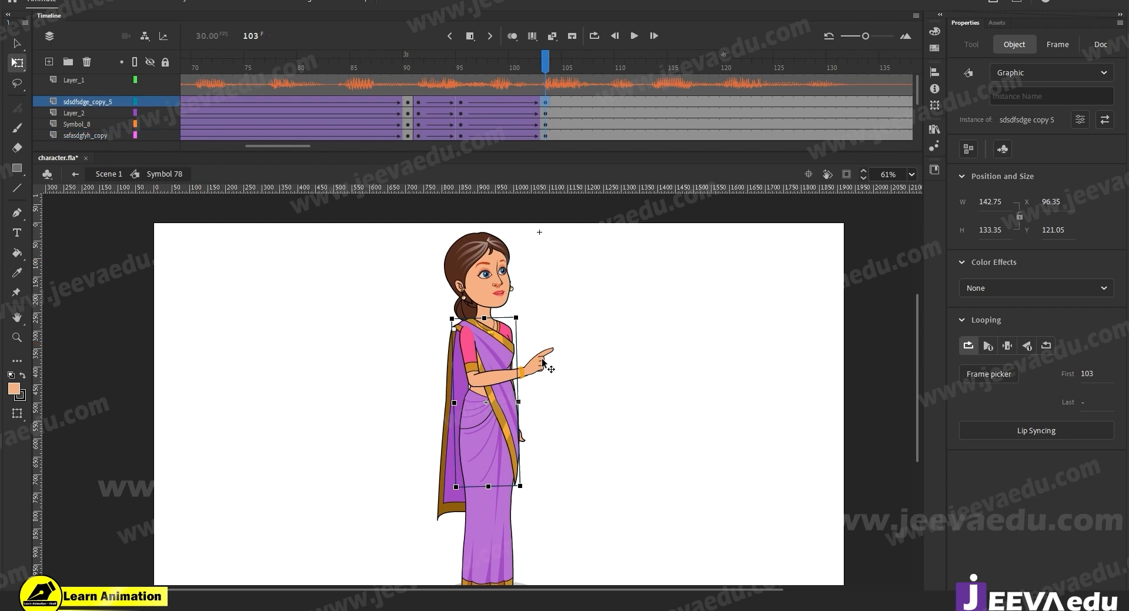
pyautogui.press('z')
pyautogui.click(474, 387)
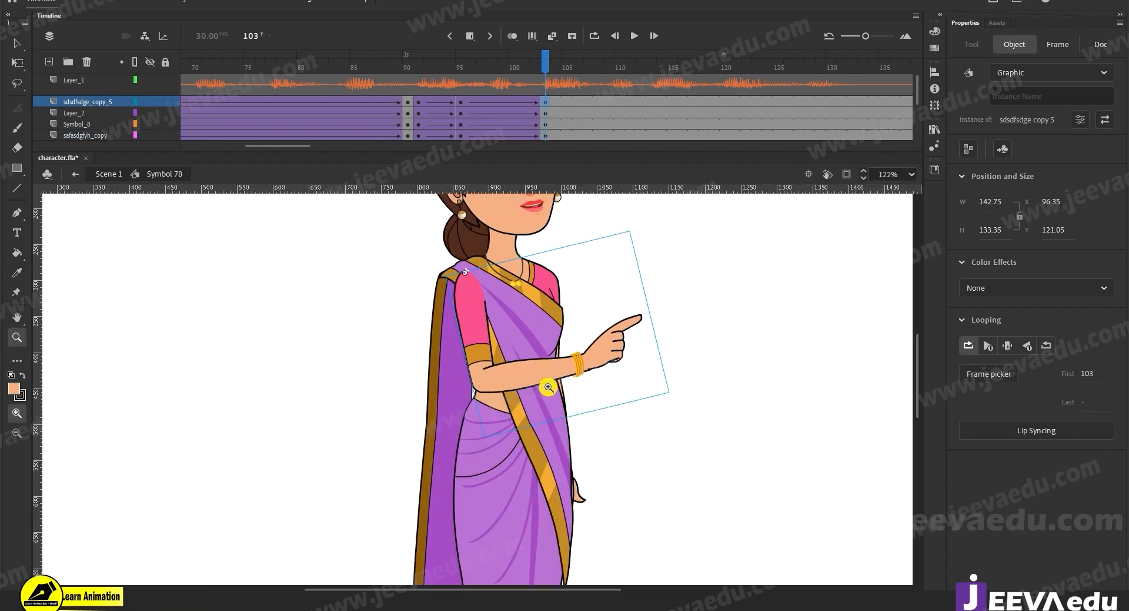
pyautogui.press('q')
pyautogui.moveTo(681, 403); pyautogui.dragTo(670, 405)
pyautogui.moveTo(545, 61); pyautogui.dragTo(556, 111)
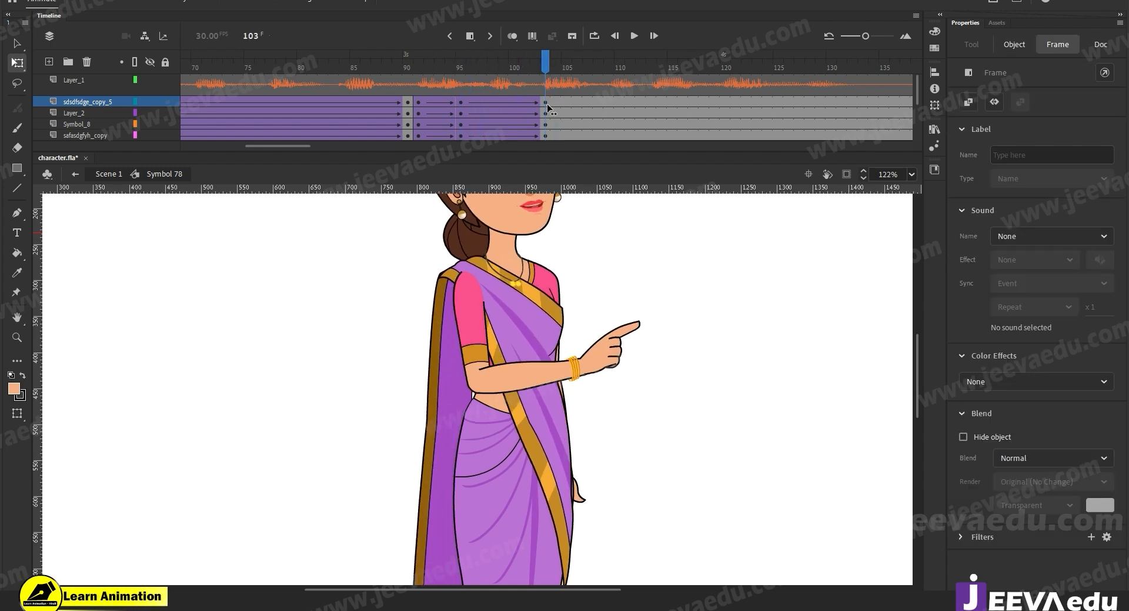
pyautogui.click(548, 107)
# Step: Rotate the sari end behind the legs slightly back inward at frame 103 and preview the motion
pyautogui.press('z')
pyautogui.keyDown('alt'); pyautogui.click(530, 434); pyautogui.keyUp('alt')
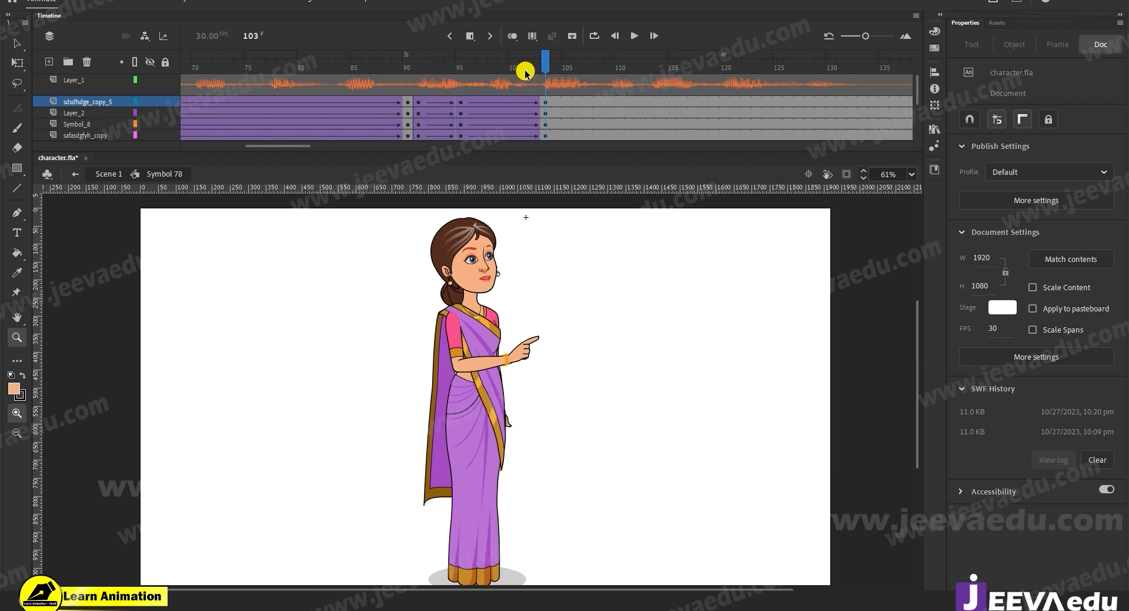
pyautogui.moveTo(451, 88); pyautogui.dragTo(545, 89)
pyautogui.click(438, 487)
pyautogui.press('q')
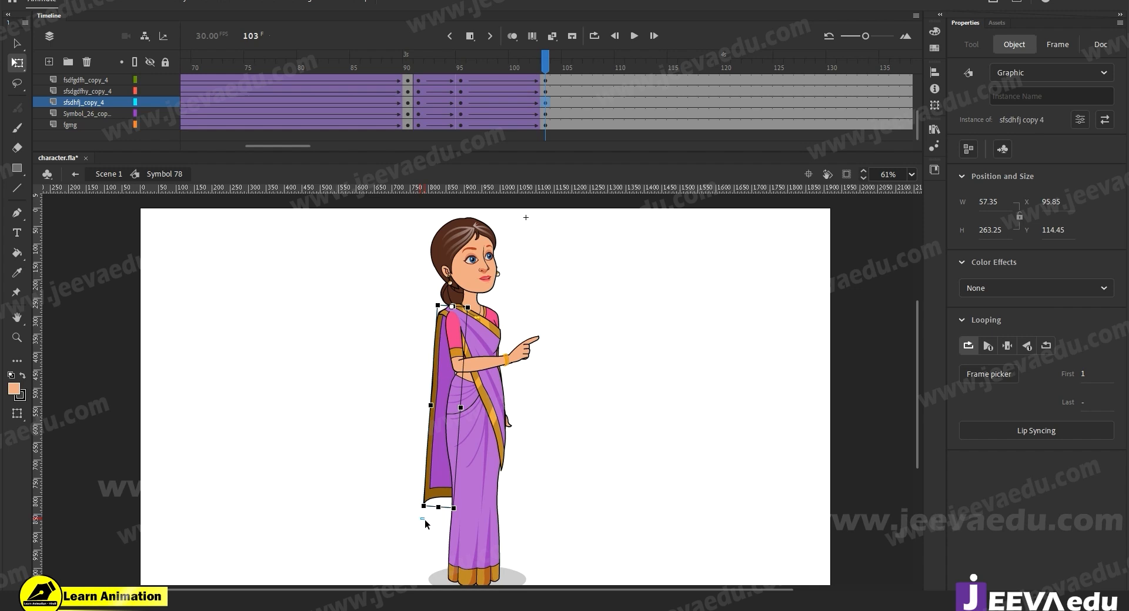
pyautogui.moveTo(429, 510); pyautogui.dragTo(432, 524)
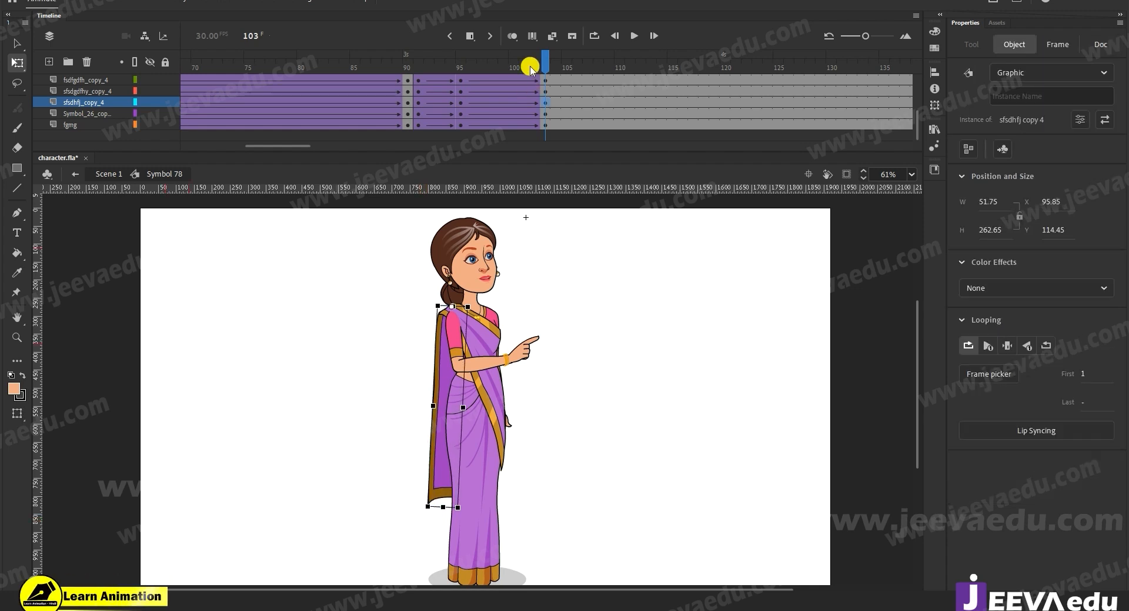
pyautogui.click(530, 86)
pyautogui.click(438, 75)
pyautogui.moveTo(439, 76); pyautogui.dragTo(545, 91)
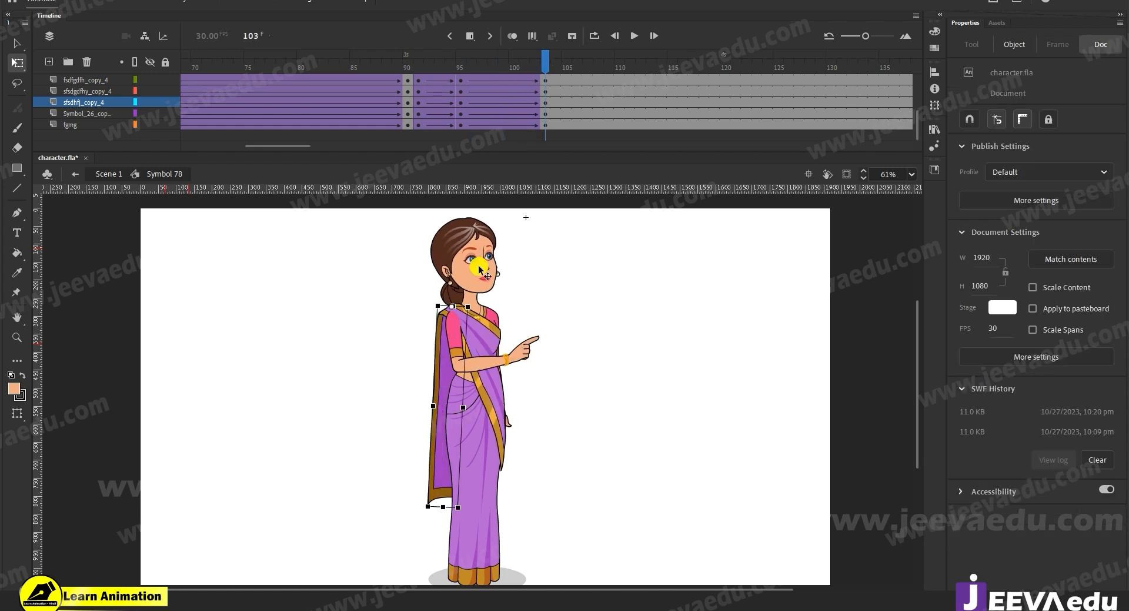
# Step: Tilt the head and hair bun together forward about the neck at frame 103
pyautogui.click(462, 296)
pyautogui.click(446, 296)
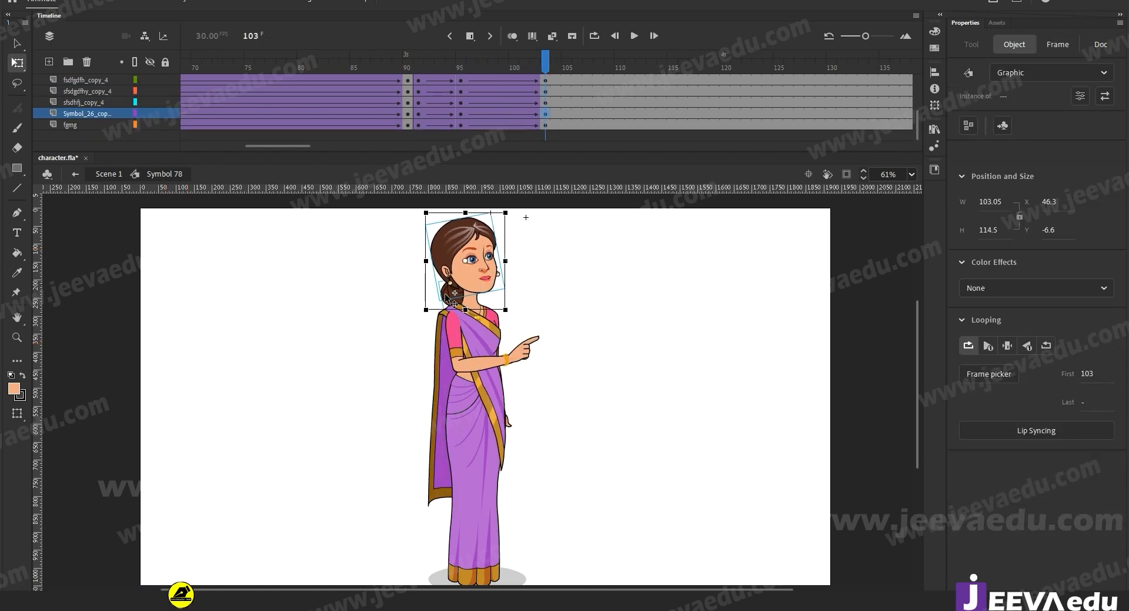
pyautogui.keyDown('shift'); pyautogui.click(465, 263); pyautogui.keyUp('shift')
pyautogui.click(465, 291)
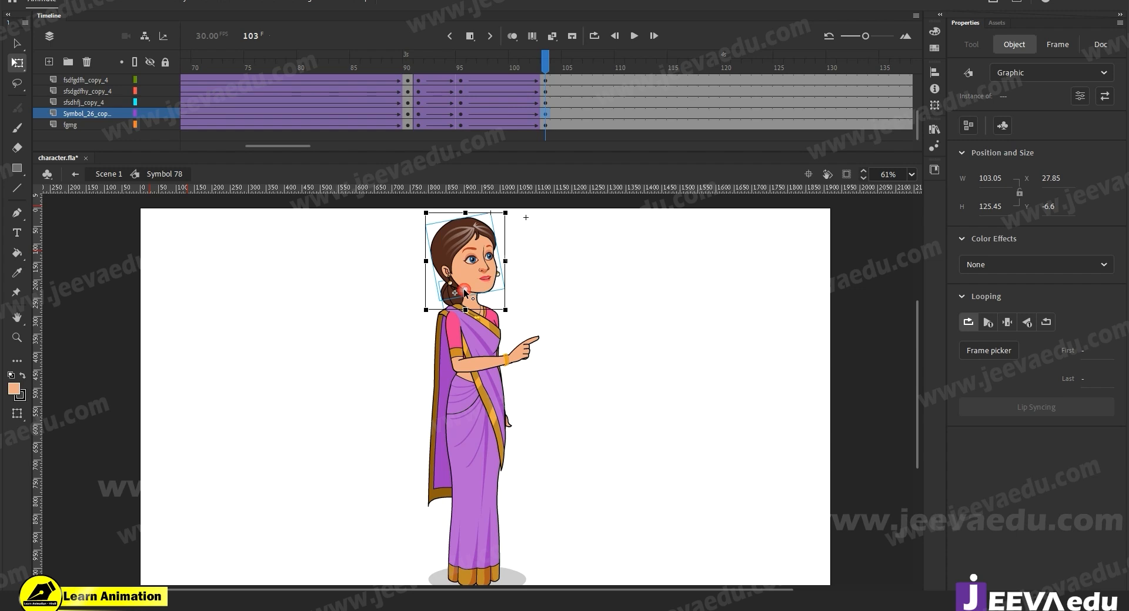
pyautogui.moveTo(514, 213); pyautogui.dragTo(517, 221)
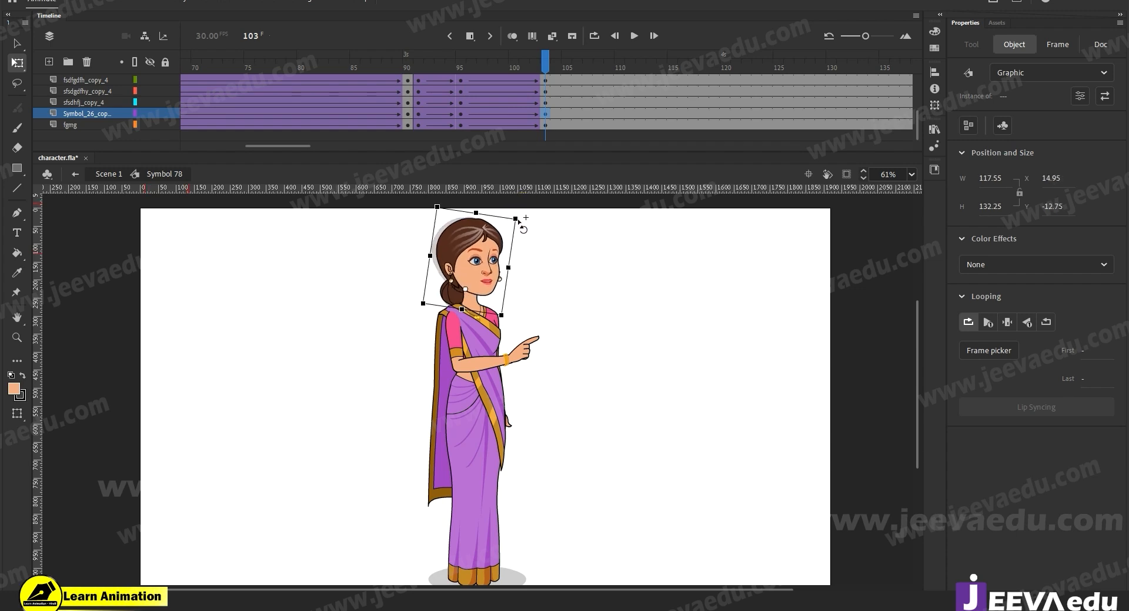
pyautogui.click(451, 97)
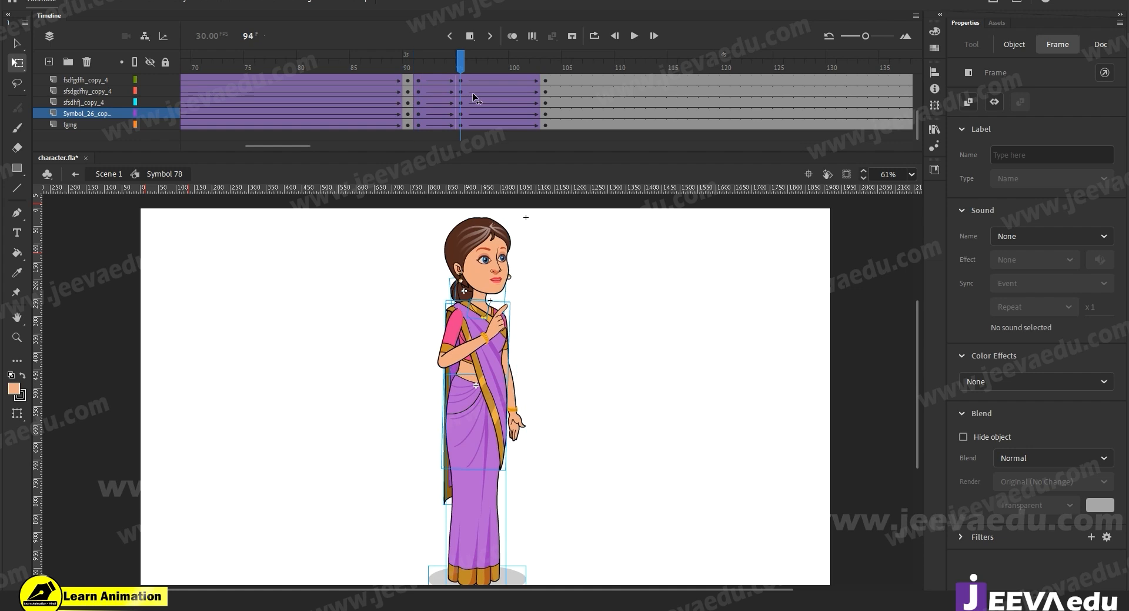
# Step: Tilt the head and hair bun slightly further forward at frame 103 and review the pose
pyautogui.click(545, 97)
pyautogui.click(447, 300)
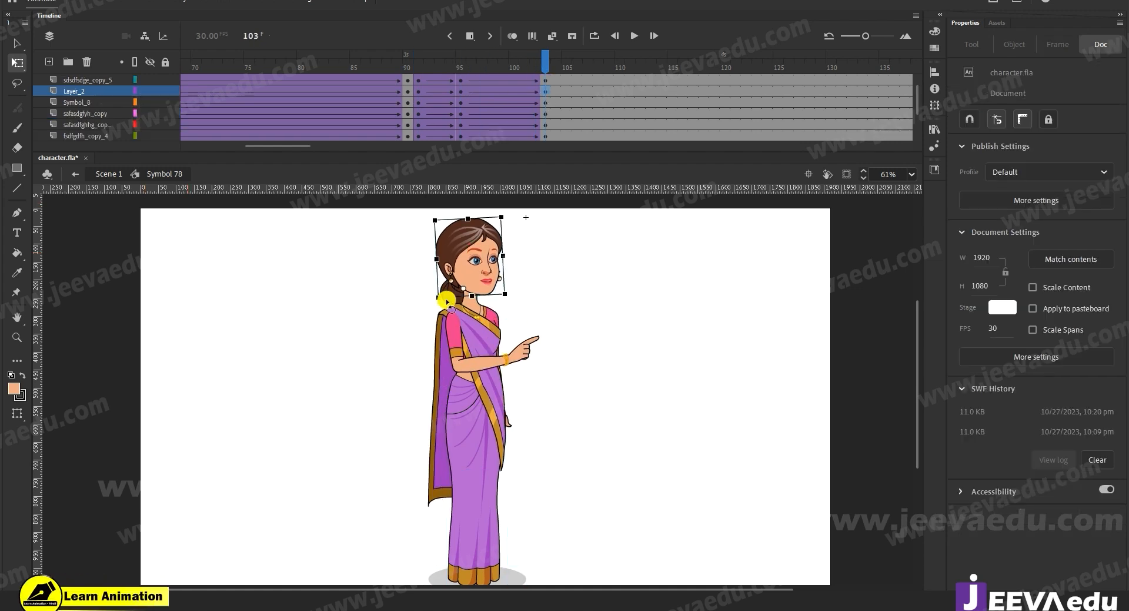
pyautogui.click(471, 268)
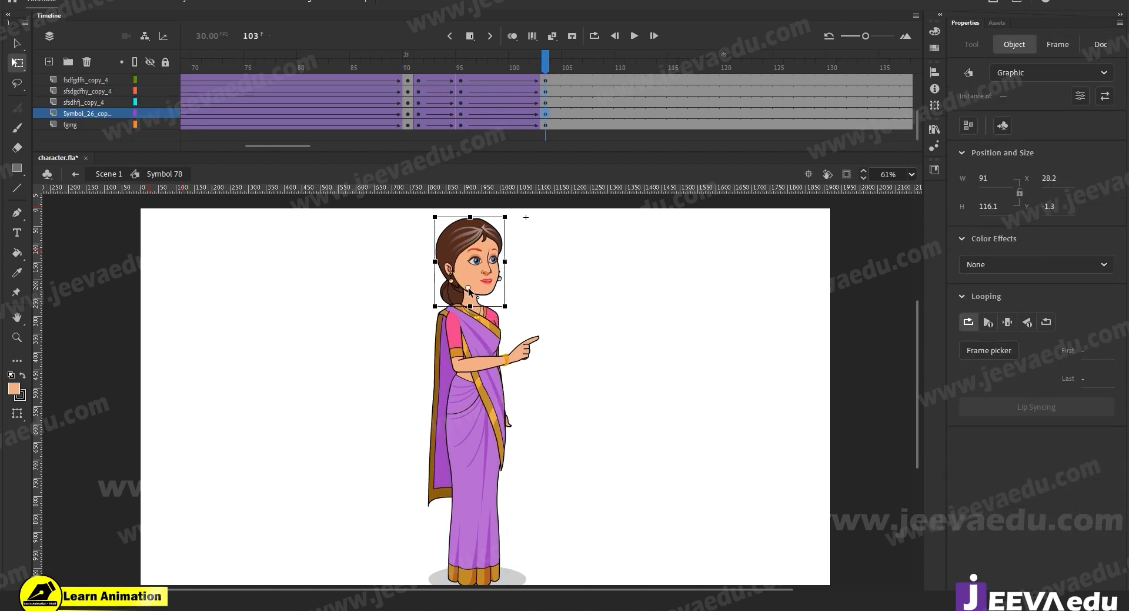
pyautogui.moveTo(509, 215); pyautogui.dragTo(515, 225)
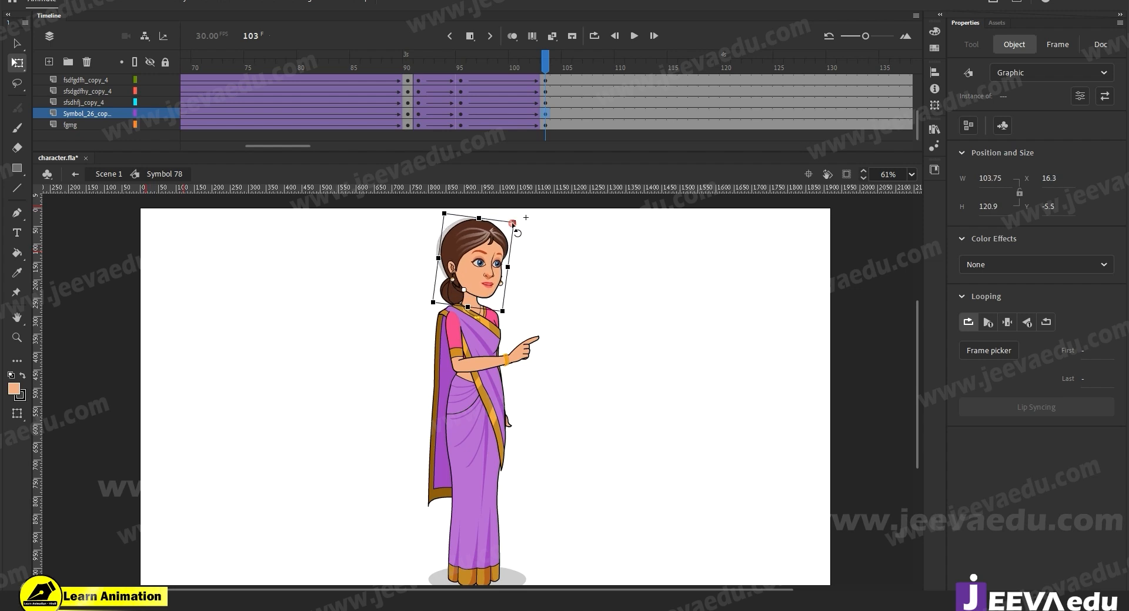
pyautogui.moveTo(545, 102)
pyautogui.mouseDown()
pyautogui.moveTo(428, 102)
pyautogui.moveTo(547, 112)
pyautogui.mouseUp()
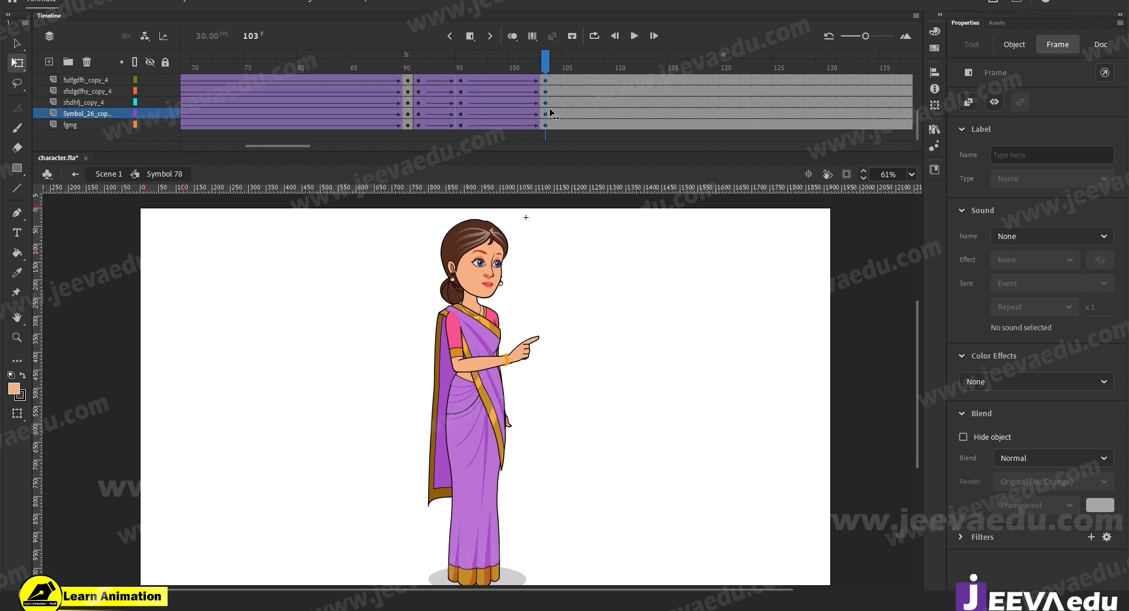
# Step: Open the head's Symbol 79 and insert keyframes on its face layers at frames 95 and 103
pyautogui.click(489, 274)
pyautogui.press('v')
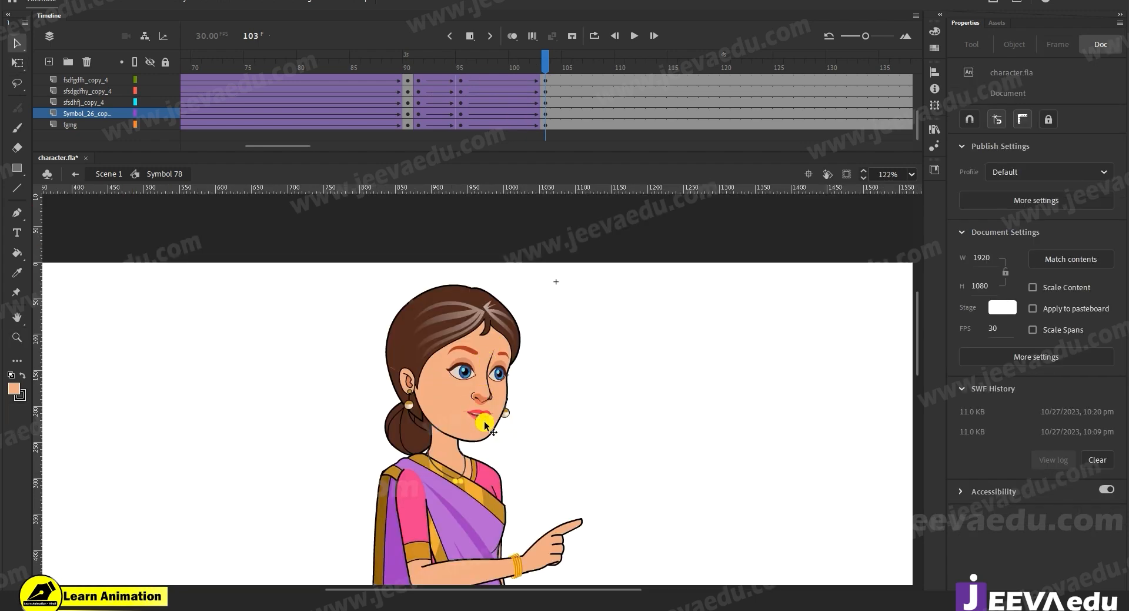
pyautogui.click(479, 417)
pyautogui.doubleClick(482, 418)
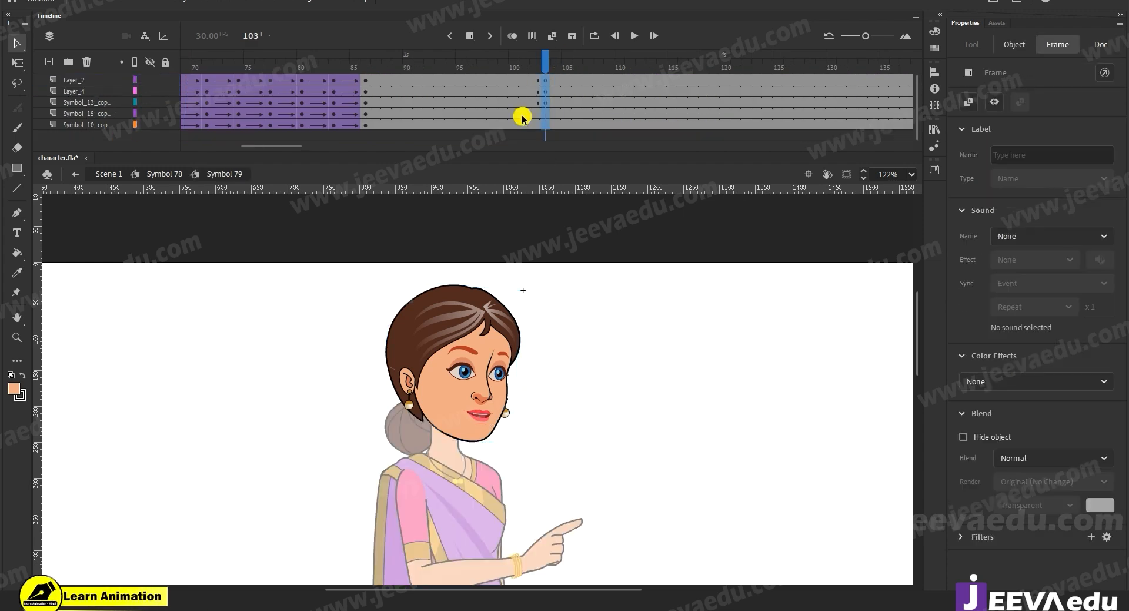
pyautogui.moveTo(545, 136); pyautogui.dragTo(545, 79)
pyautogui.moveTo(460, 81); pyautogui.dragTo(463, 167)
pyautogui.press('F6')
# Step: Create classic tweens between frames 95 and 103 on the face layers
pyautogui.scroll(3, 461, 104)
pyautogui.rightClick(461, 96)
pyautogui.click(481, 114)
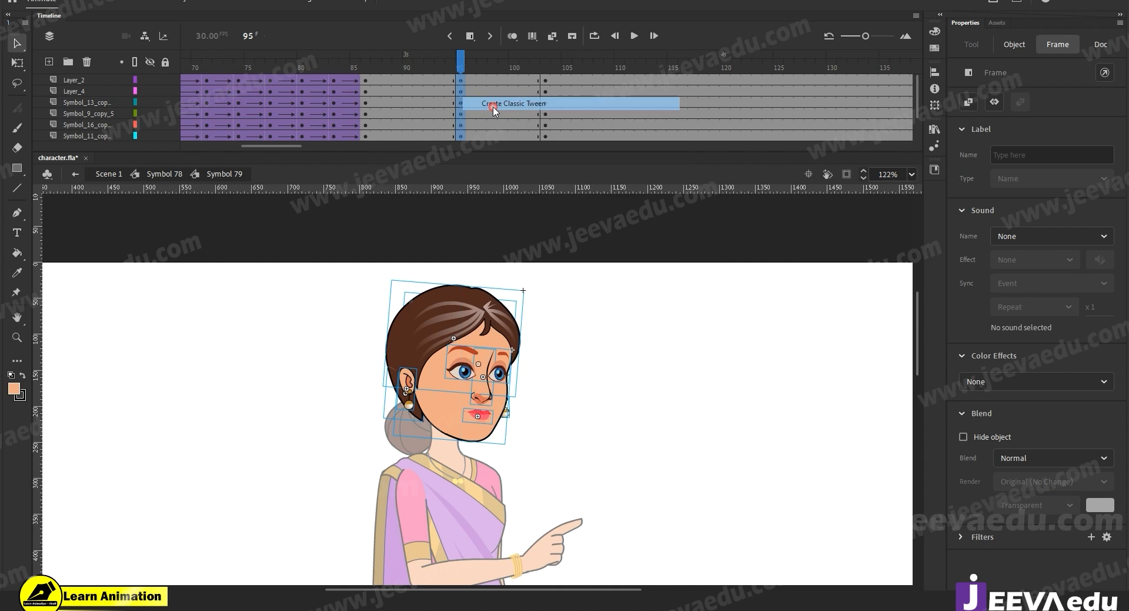
# Step: Shift the eyes, nose and lips together slightly downward on the face at frame 103
pyautogui.click(546, 62)
pyautogui.press('z')
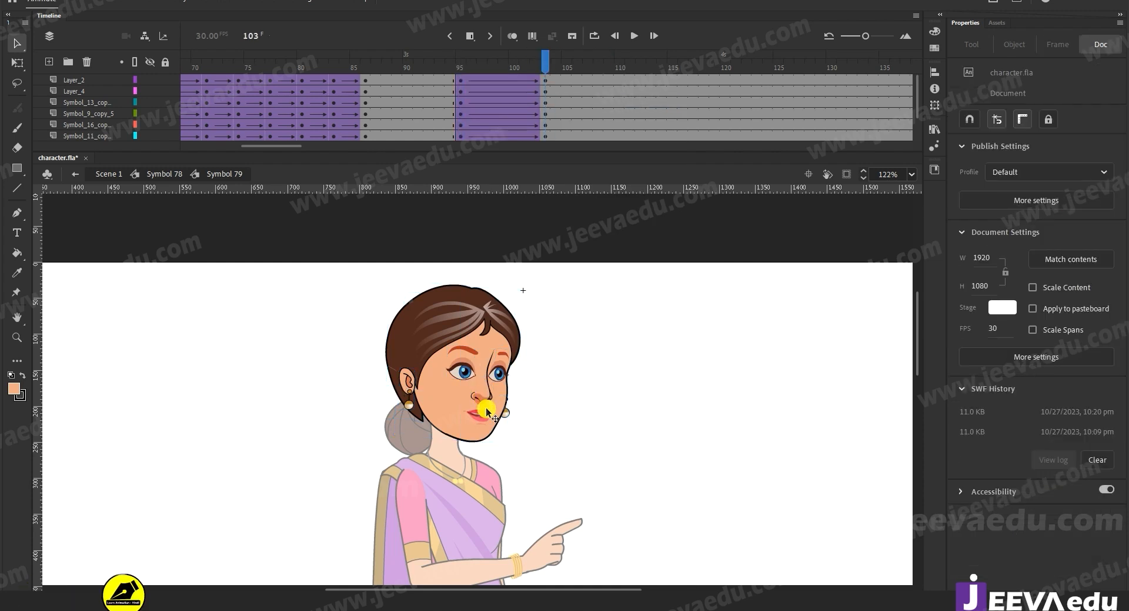
pyautogui.click(483, 400)
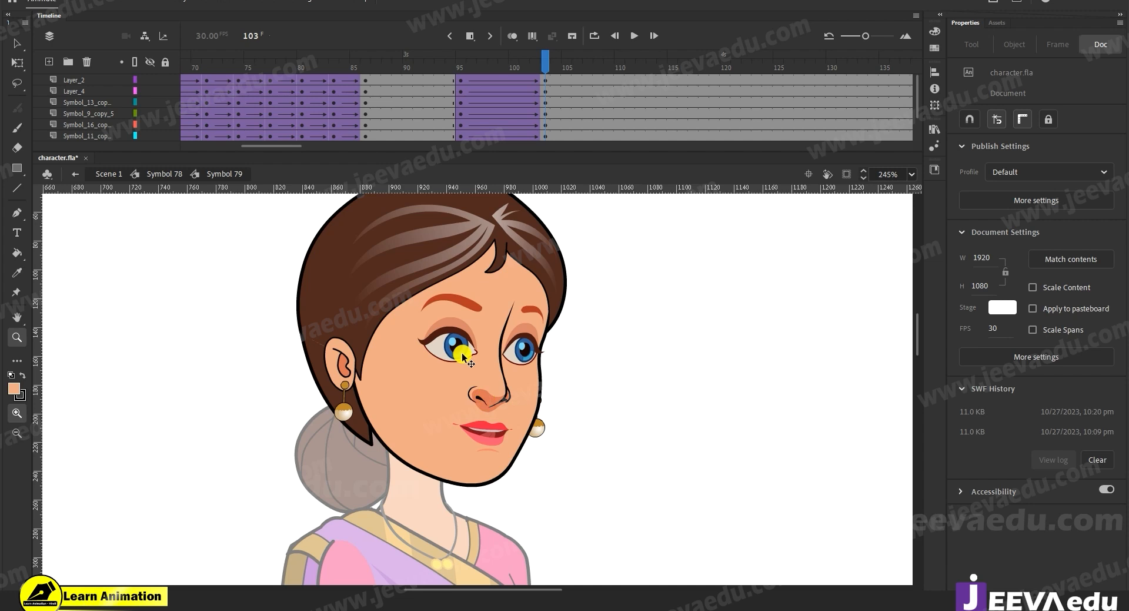
pyautogui.press('v')
pyautogui.click(460, 351)
pyautogui.keyDown('shift'); pyautogui.click(488, 400); pyautogui.keyUp('shift')
pyautogui.keyDown('shift'); pyautogui.click(496, 437); pyautogui.keyUp('shift')
pyautogui.moveTo(496, 436)
pyautogui.mouseDown()
pyautogui.moveTo(500, 453)
pyautogui.moveTo(496, 439)
pyautogui.mouseUp()
# Step: Inside the ear's Symbol 9 copy 5, classic-tween the Layer_3 earring from frame 95 to 103 and extend all layers through frame 134
pyautogui.click(344, 411)
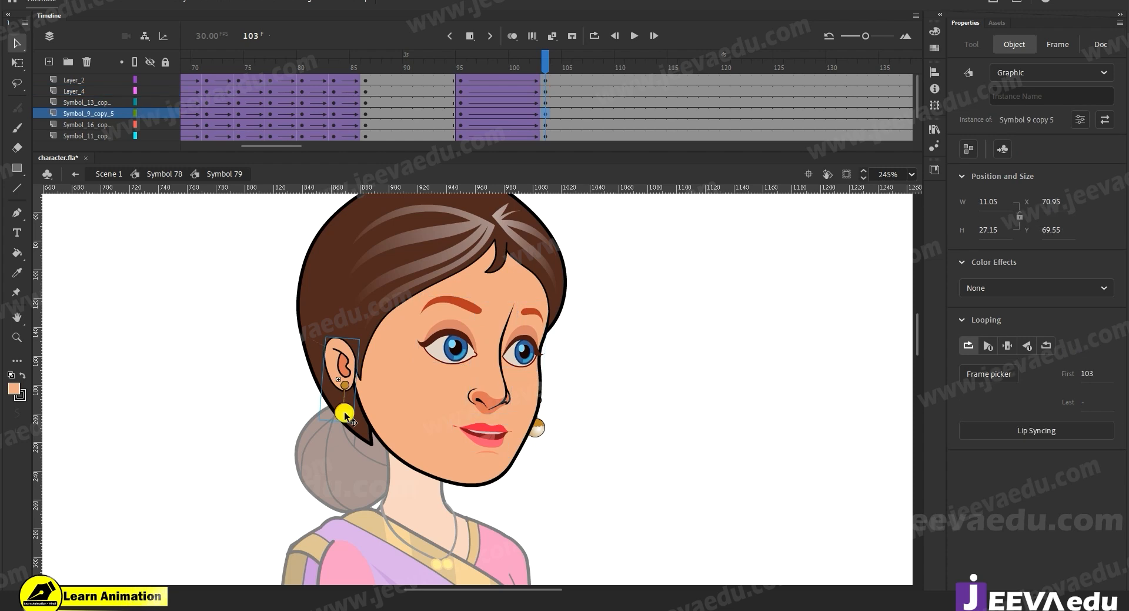
pyautogui.doubleClick(344, 412)
pyautogui.click(354, 411)
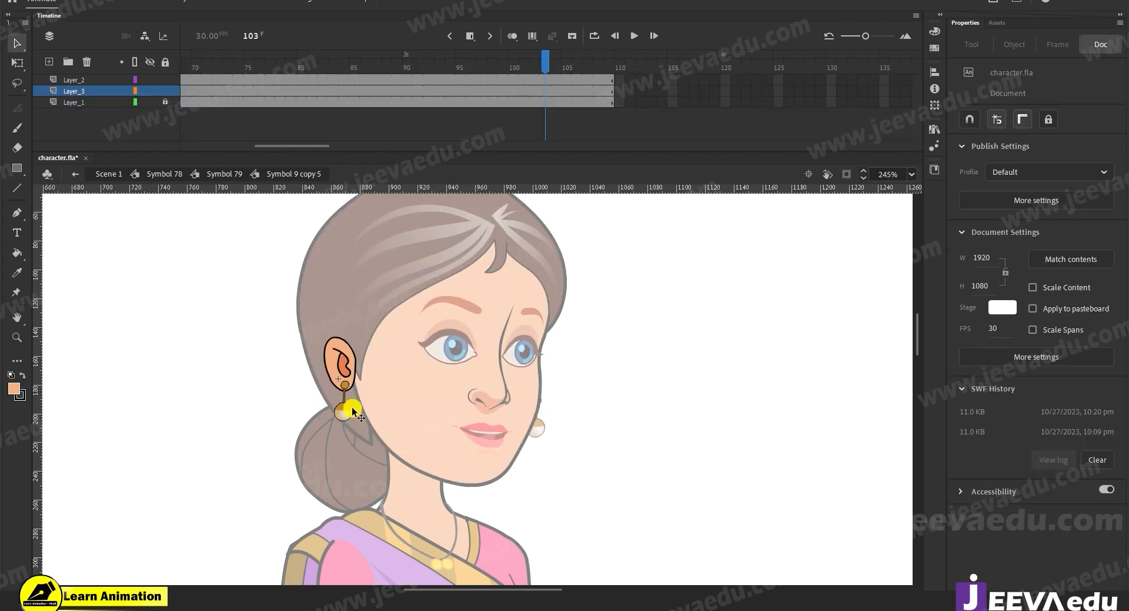
pyautogui.click(347, 412)
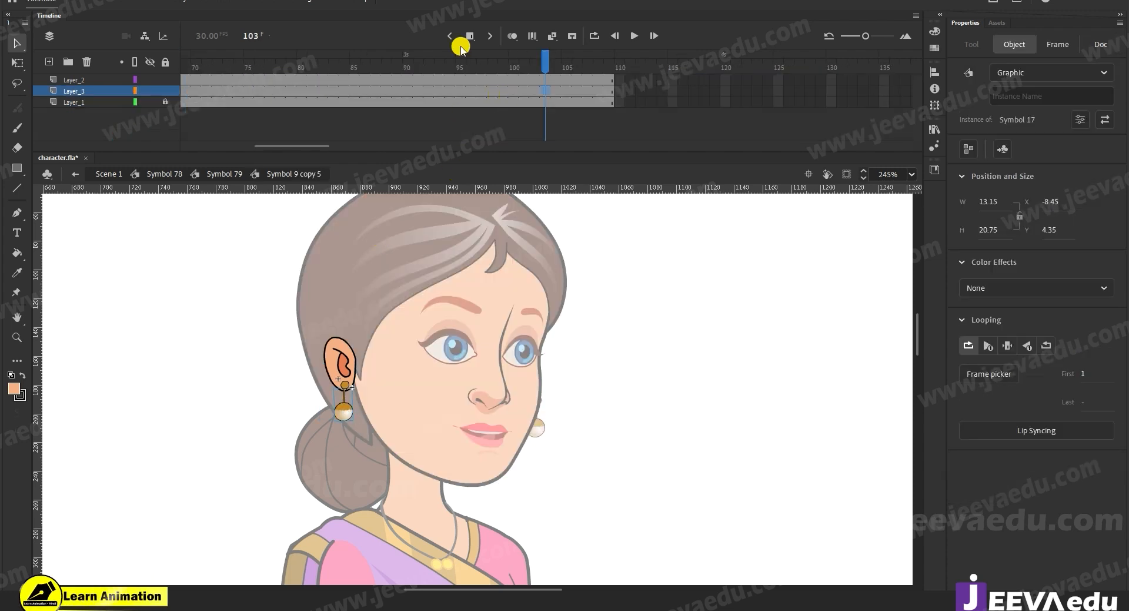
pyautogui.click(461, 89)
pyautogui.rightClick(492, 90)
pyautogui.click(529, 124)
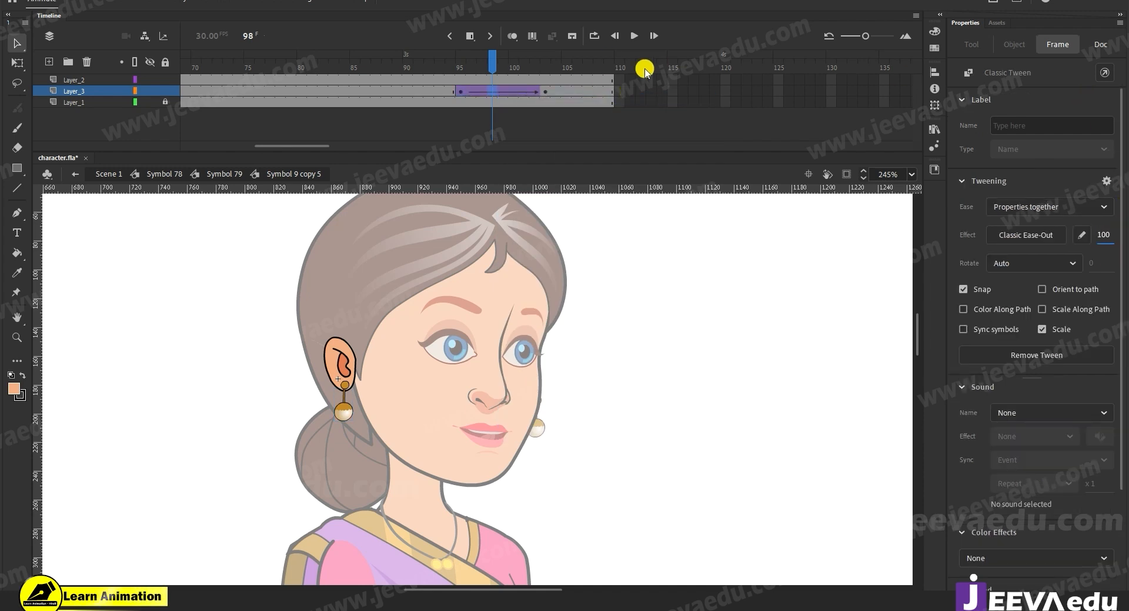
pyautogui.moveTo(706, 82); pyautogui.dragTo(876, 125)
pyautogui.press('F5')
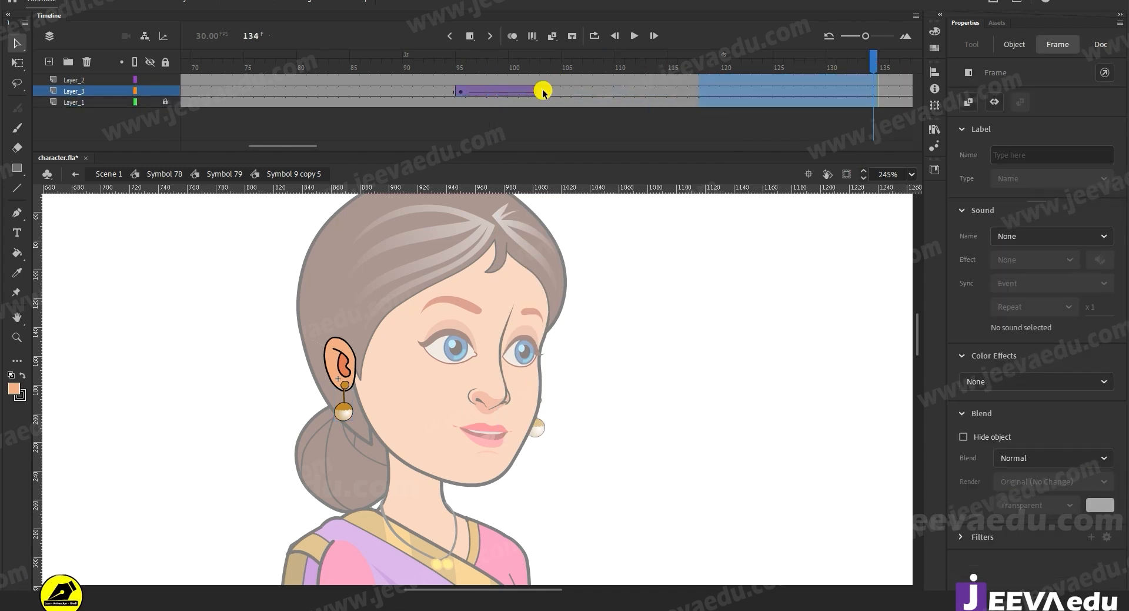
# Step: Rotate the near earring slightly forward toward the face at frame 103, in two small adjustments
pyautogui.click(543, 91)
pyautogui.press('q')
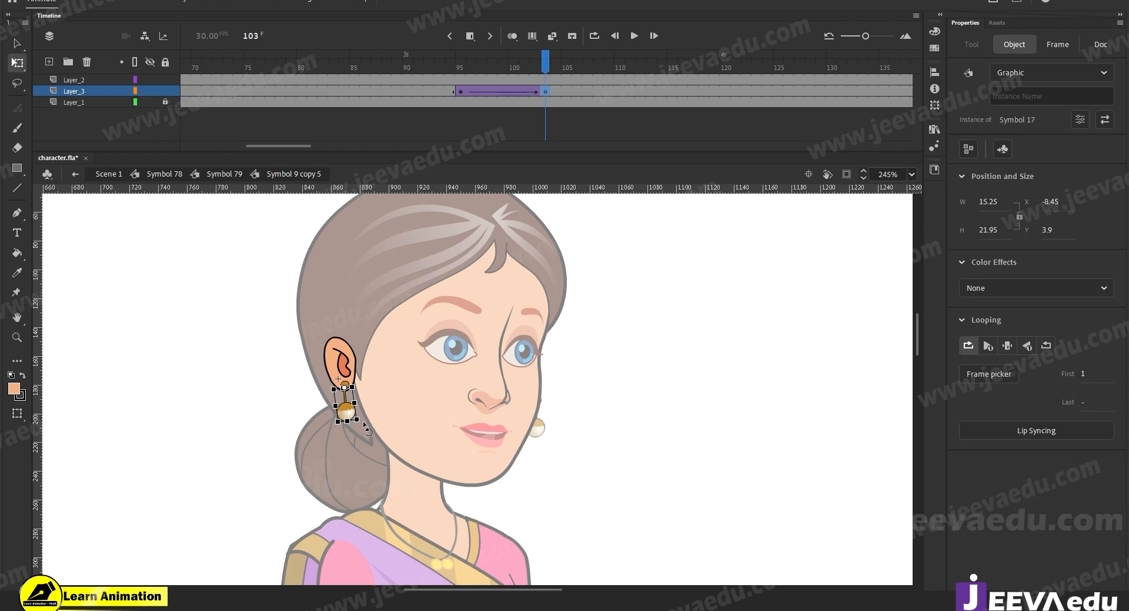
pyautogui.moveTo(369, 432); pyautogui.dragTo(365, 429)
pyautogui.doubleClick(504, 434)
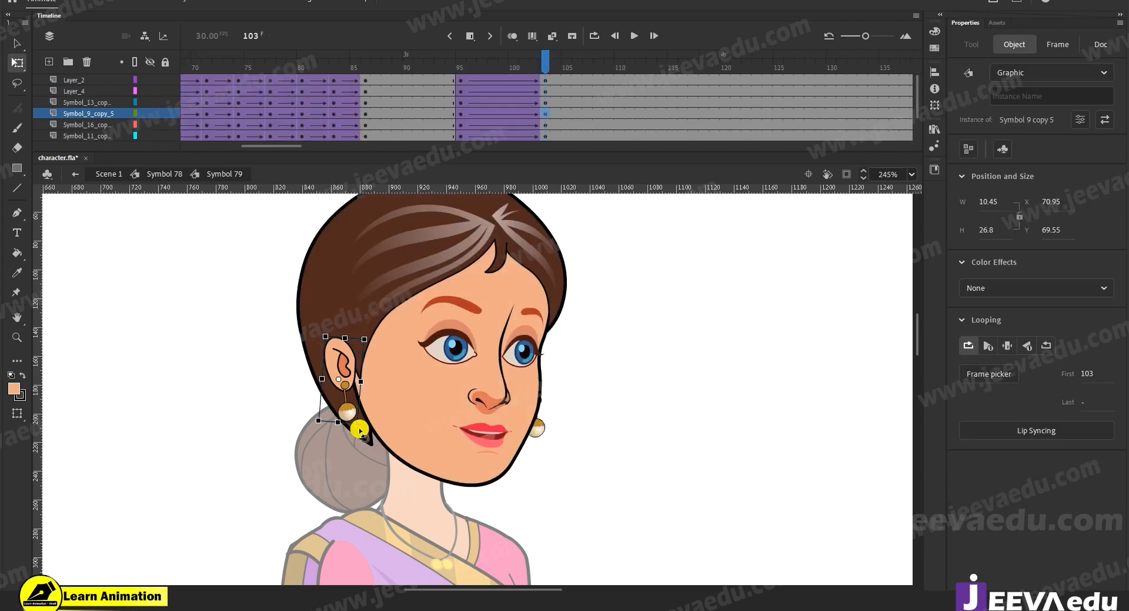
pyautogui.doubleClick(344, 413)
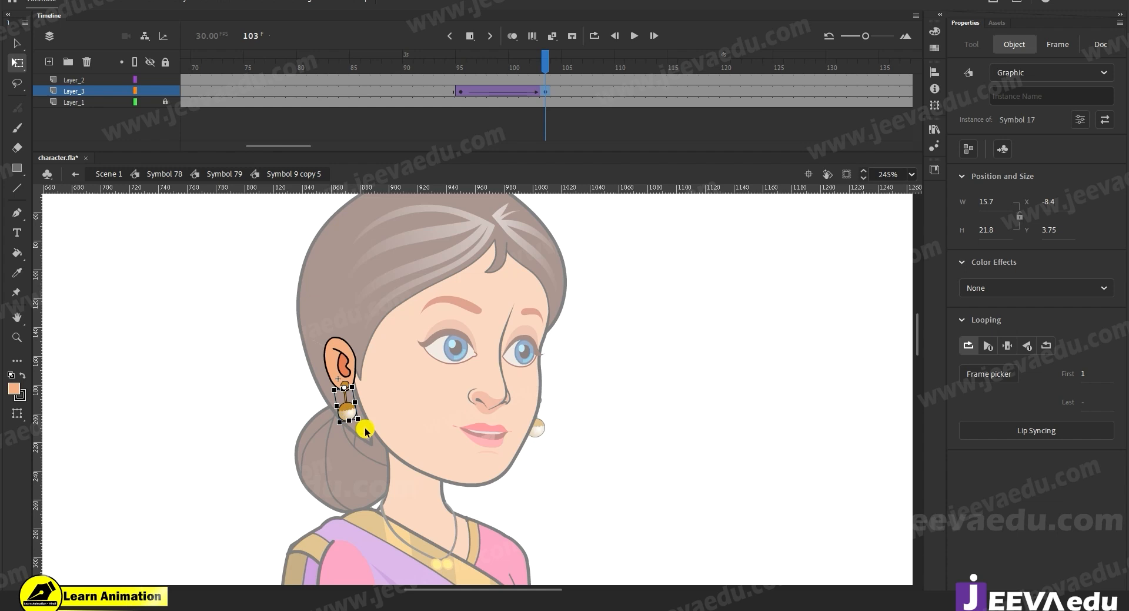
pyautogui.moveTo(366, 425); pyautogui.dragTo(362, 427)
pyautogui.doubleClick(543, 446)
# Step: Swing the far earring outward from the face at frame 103 and return to Symbol 78
pyautogui.click(542, 429)
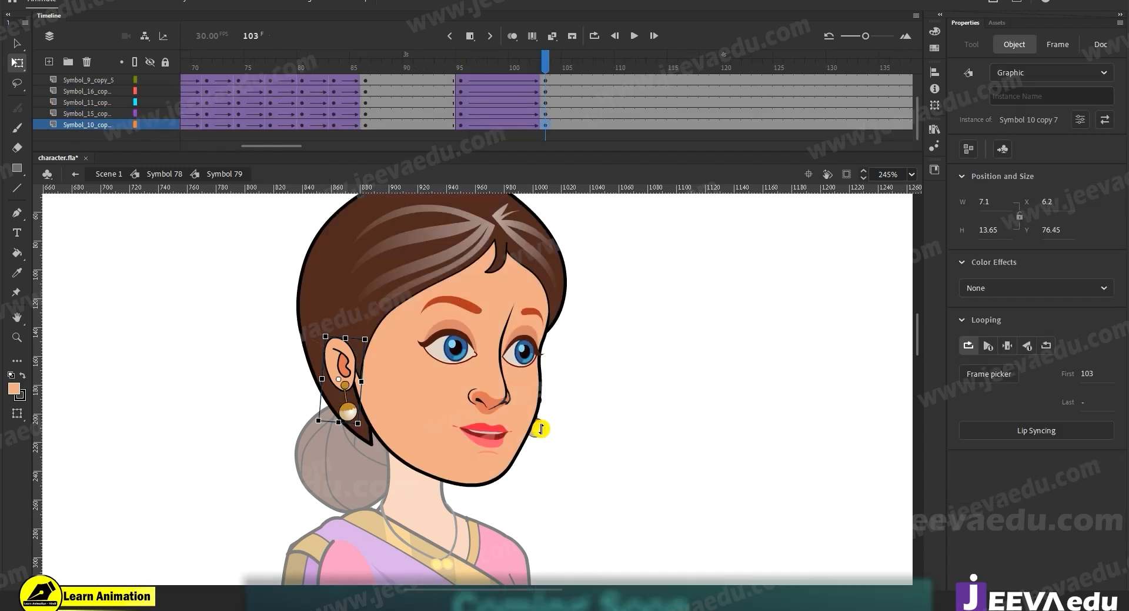
pyautogui.moveTo(557, 448); pyautogui.dragTo(565, 455)
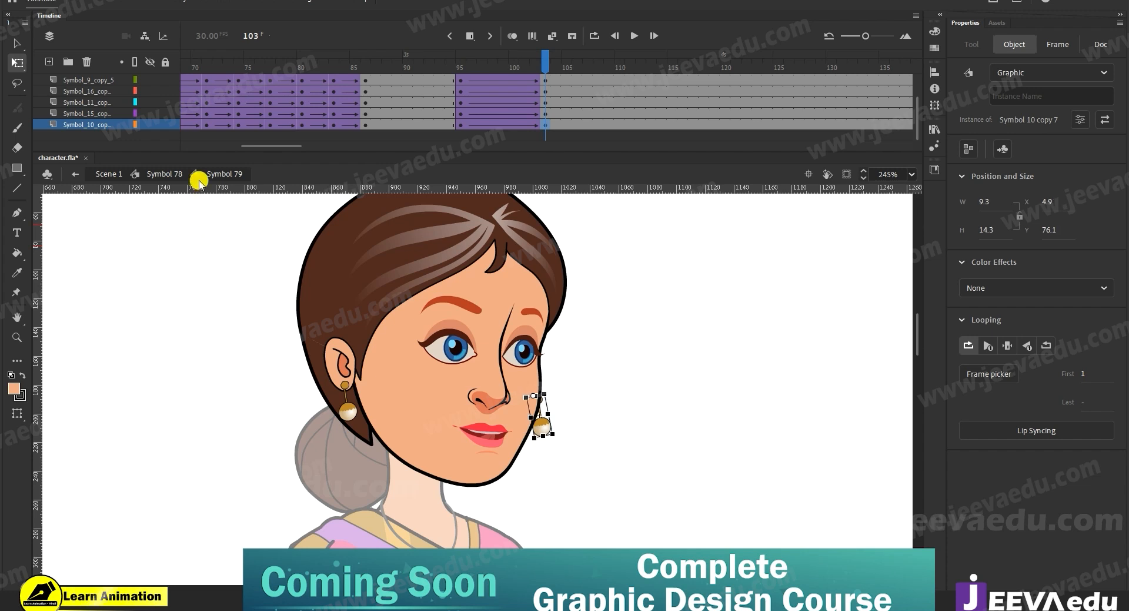
pyautogui.click(167, 175)
# Step: Examine the whole figure and then the head close up at frame 103, checking both earrings
pyautogui.press('z')
pyautogui.keyDown('alt'); pyautogui.click(472, 401); pyautogui.keyUp('alt')
pyautogui.keyDown('alt'); pyautogui.click(471, 400); pyautogui.keyUp('alt')
pyautogui.moveTo(530, 485); pyautogui.dragTo(534, 463)
pyautogui.moveTo(541, 75)
pyautogui.mouseDown()
pyautogui.moveTo(441, 71)
pyautogui.moveTo(545, 71)
pyautogui.mouseUp()
pyautogui.click(554, 135)
pyautogui.click(526, 406)
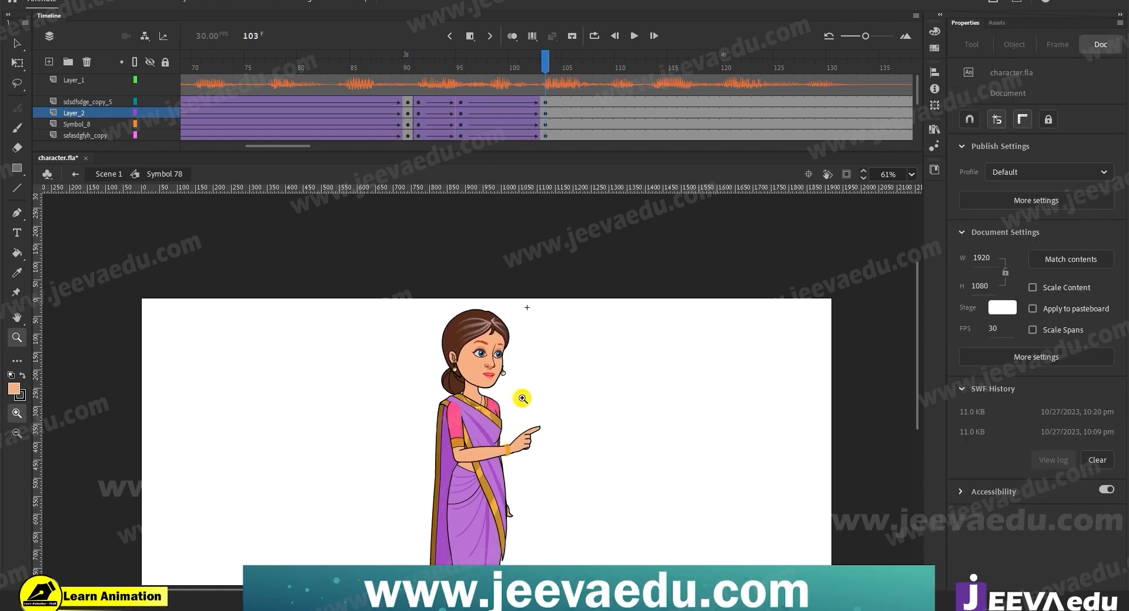
pyautogui.click(468, 362)
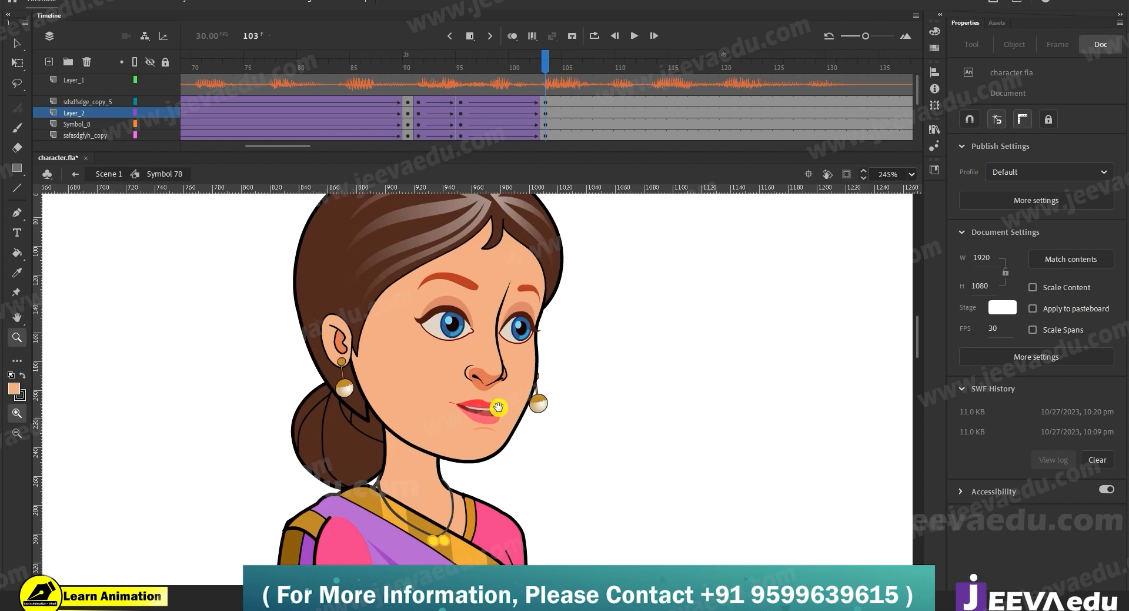
pyautogui.moveTo(499, 403); pyautogui.dragTo(518, 441)
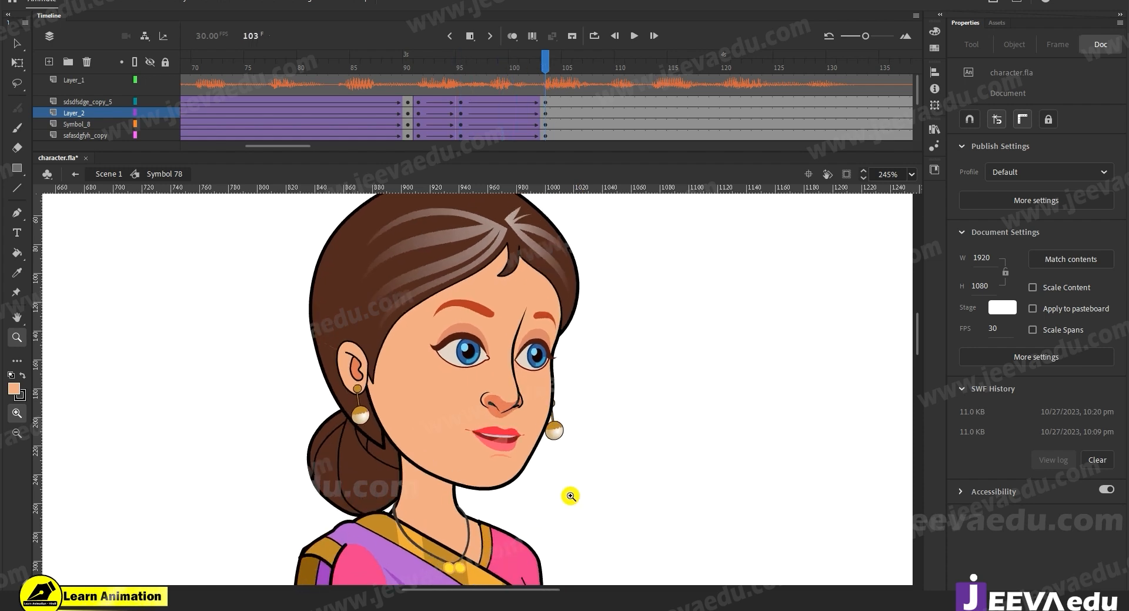
# Step: Reopen Symbol 79, rotate the far earring back inward toward the cheek at frame 103, and return to Symbol 78
pyautogui.press('v')
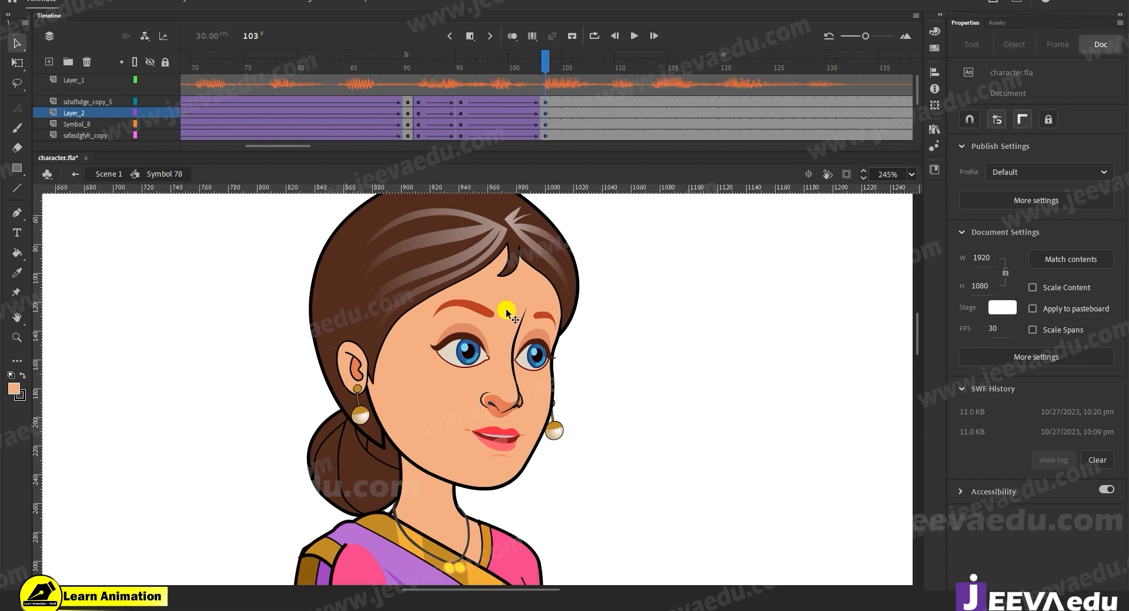
pyautogui.doubleClick(554, 431)
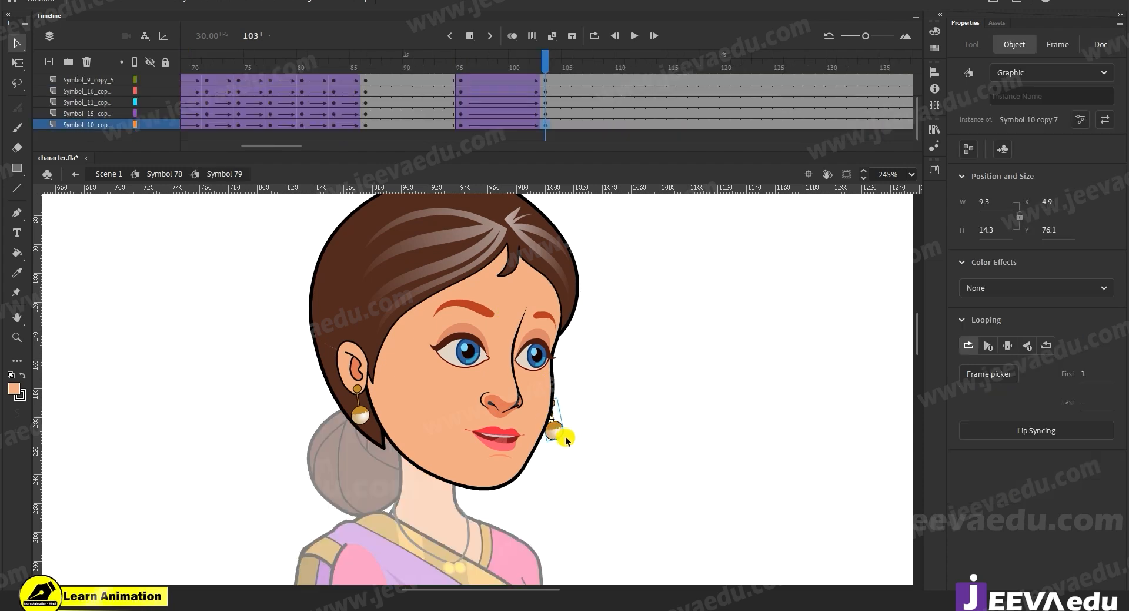
pyautogui.press('q')
pyautogui.moveTo(566, 448); pyautogui.dragTo(557, 447)
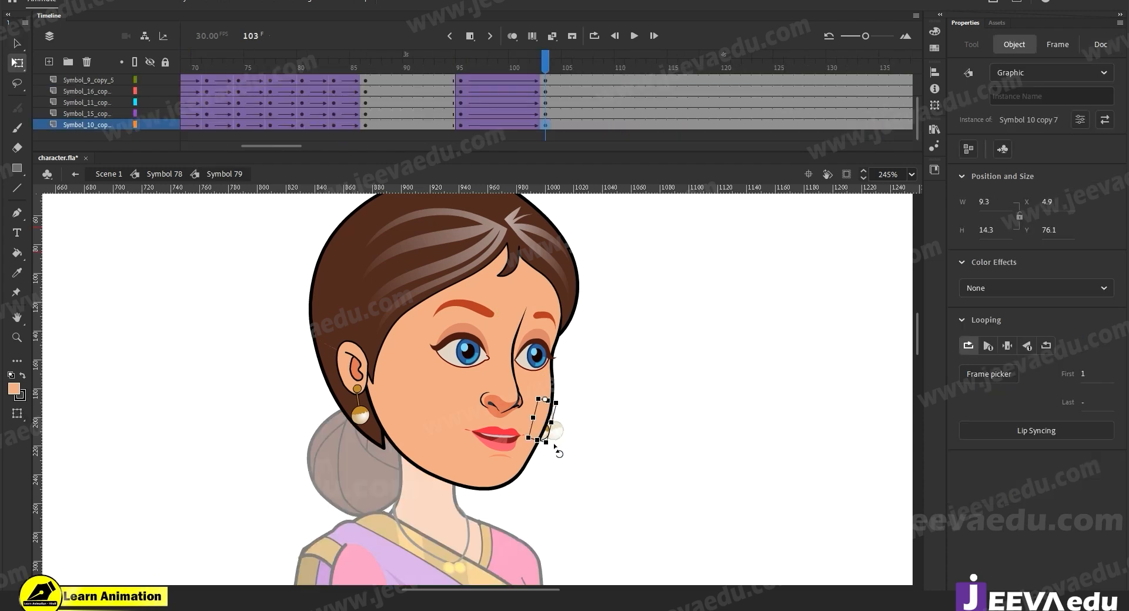
pyautogui.moveTo(528, 77); pyautogui.dragTo(517, 111)
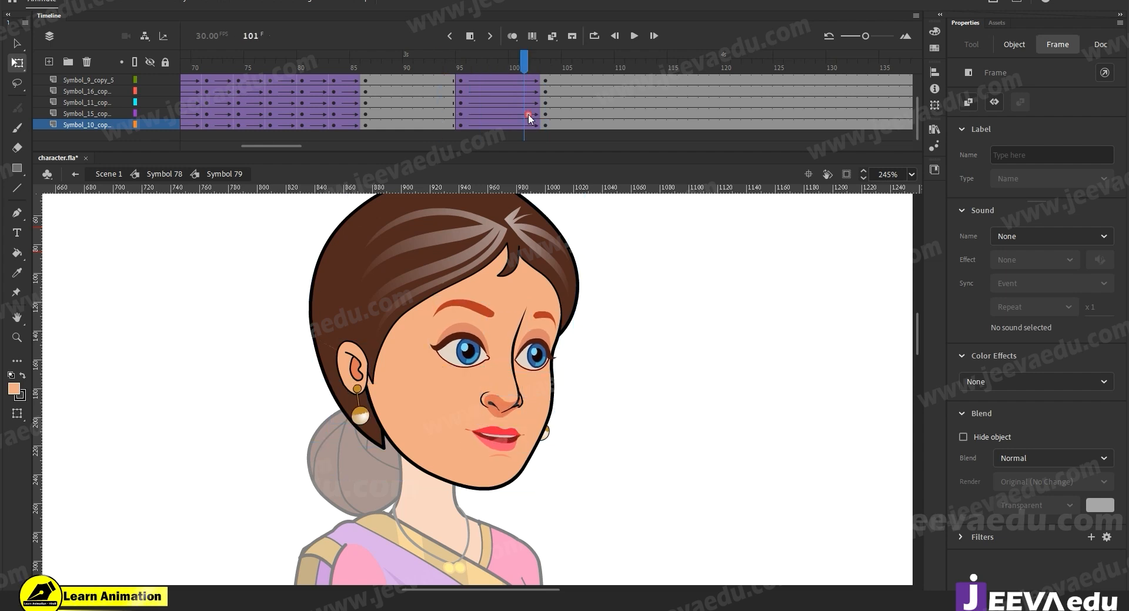
pyautogui.click(260, 211)
pyautogui.click(166, 174)
# Step: Review the character's motion up to frame 103, viewing the head and then the whole figure
pyautogui.click(511, 83)
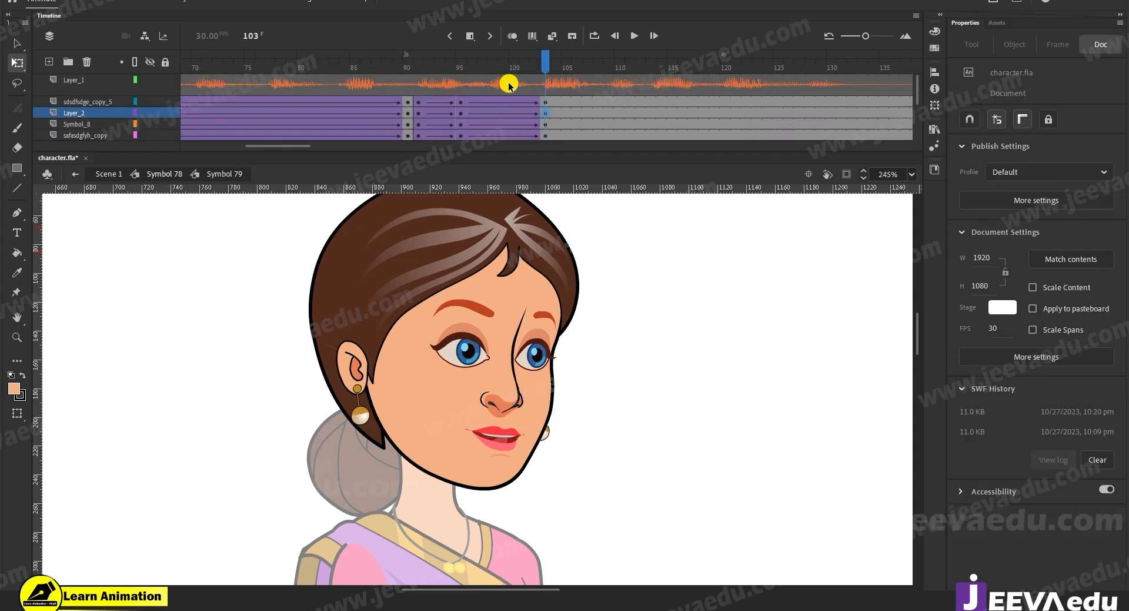
pyautogui.moveTo(457, 101); pyautogui.dragTo(536, 129)
pyautogui.click(539, 131)
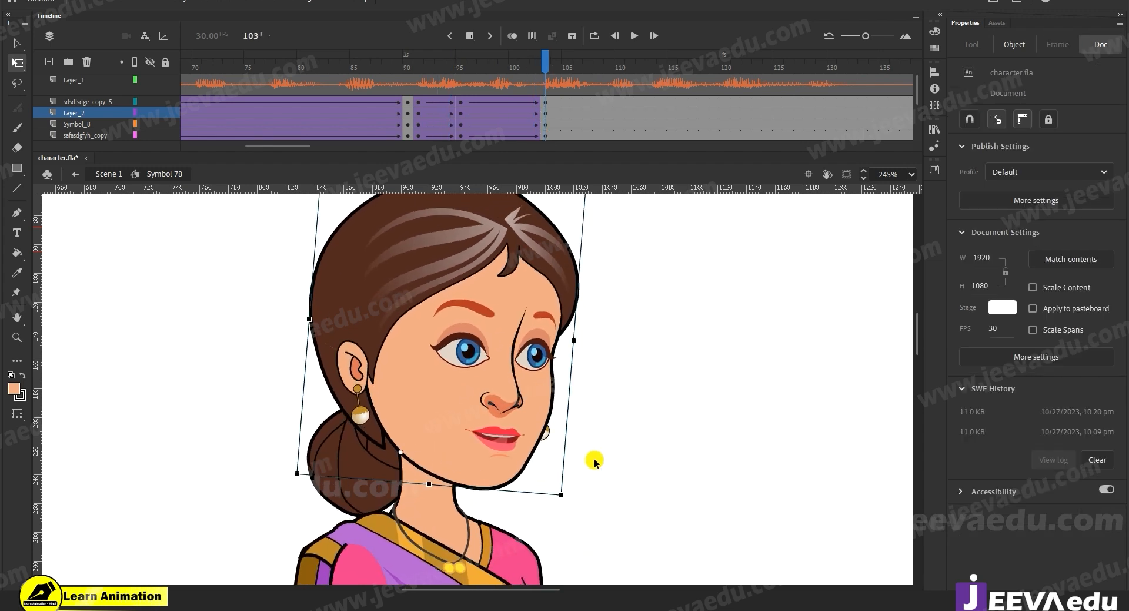
pyautogui.press('z')
pyautogui.keyDown('alt'); pyautogui.click(550, 509); pyautogui.keyUp('alt')
pyautogui.keyDown('alt'); pyautogui.click(525, 453); pyautogui.keyUp('alt')
pyautogui.keyDown('alt'); pyautogui.click(548, 448); pyautogui.keyUp('alt')
pyautogui.click(470, 357)
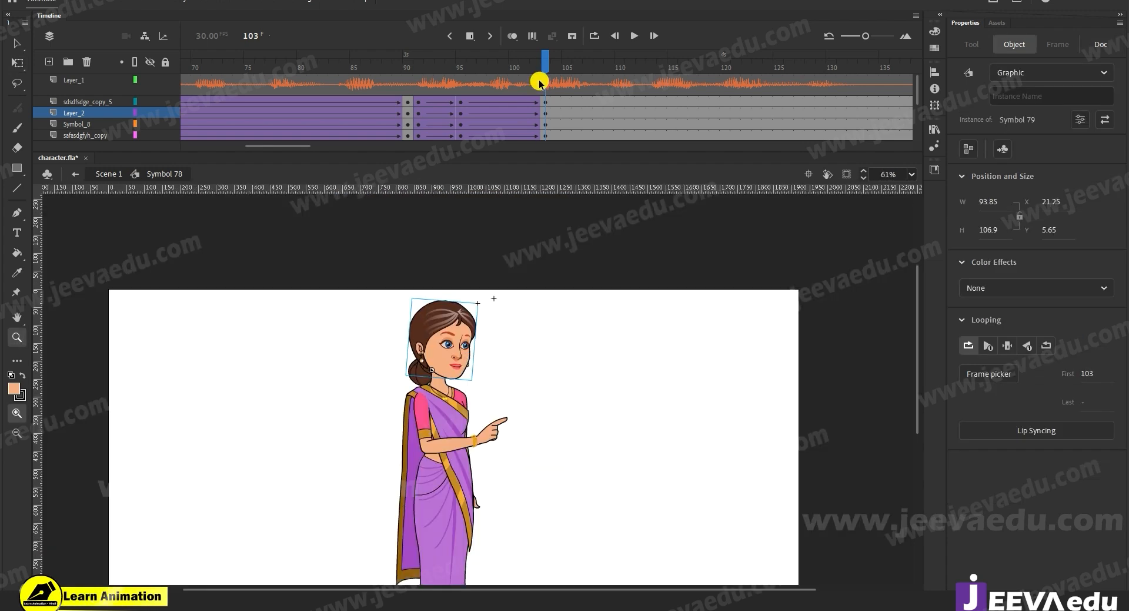
pyautogui.click(430, 71)
# Step: Insert keyframes on all body layers at frame 106 and create classic tweens between frames 103 and 106
pyautogui.click(551, 114)
pyautogui.moveTo(542, 114); pyautogui.dragTo(583, 166)
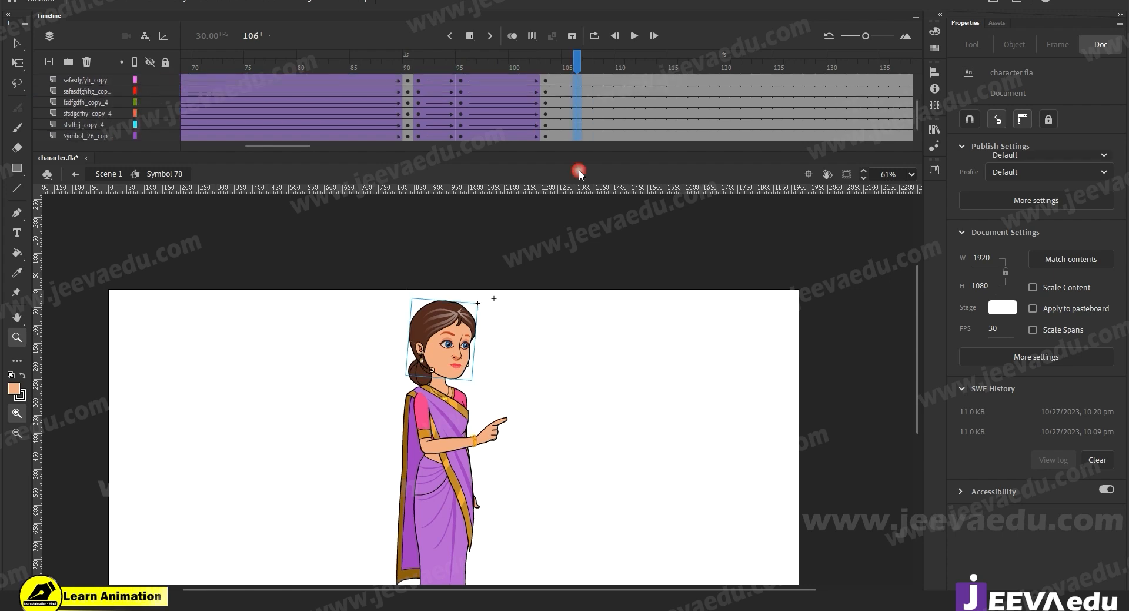
pyautogui.press('F6')
pyautogui.click(559, 97)
pyautogui.scroll(-2, 558, 103)
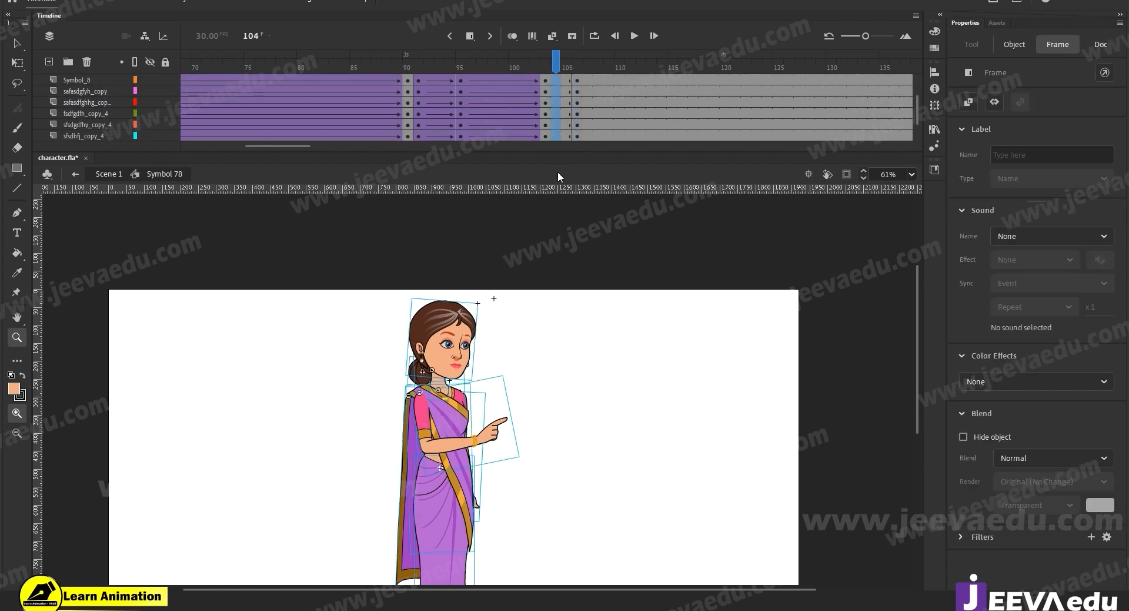
pyautogui.rightClick(558, 108)
pyautogui.click(580, 108)
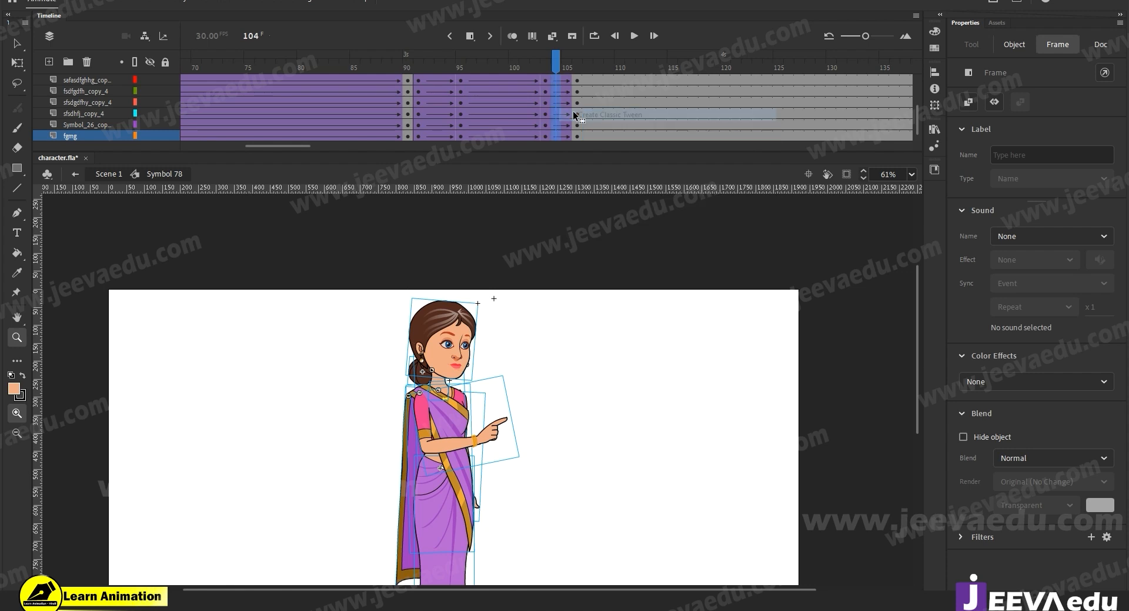
pyautogui.scroll(3, 566, 84)
# Step: Select the whole character at frame 106 and rotate it slightly forward about the waist
pyautogui.click(577, 82)
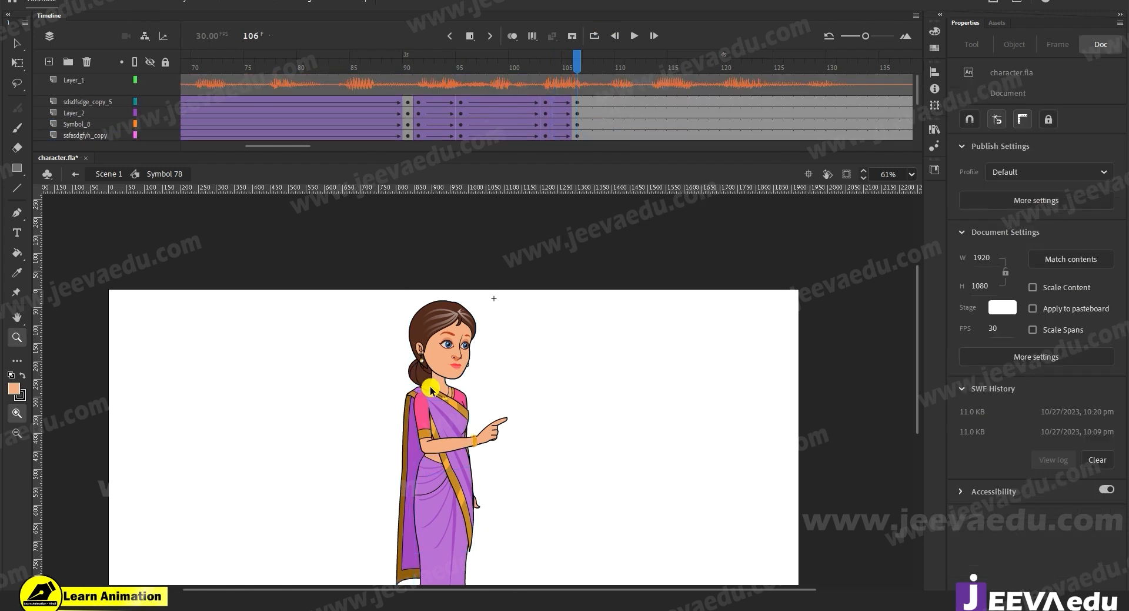
pyautogui.press('v')
pyautogui.click(500, 425)
pyautogui.hotkey('ctrl', 'a')
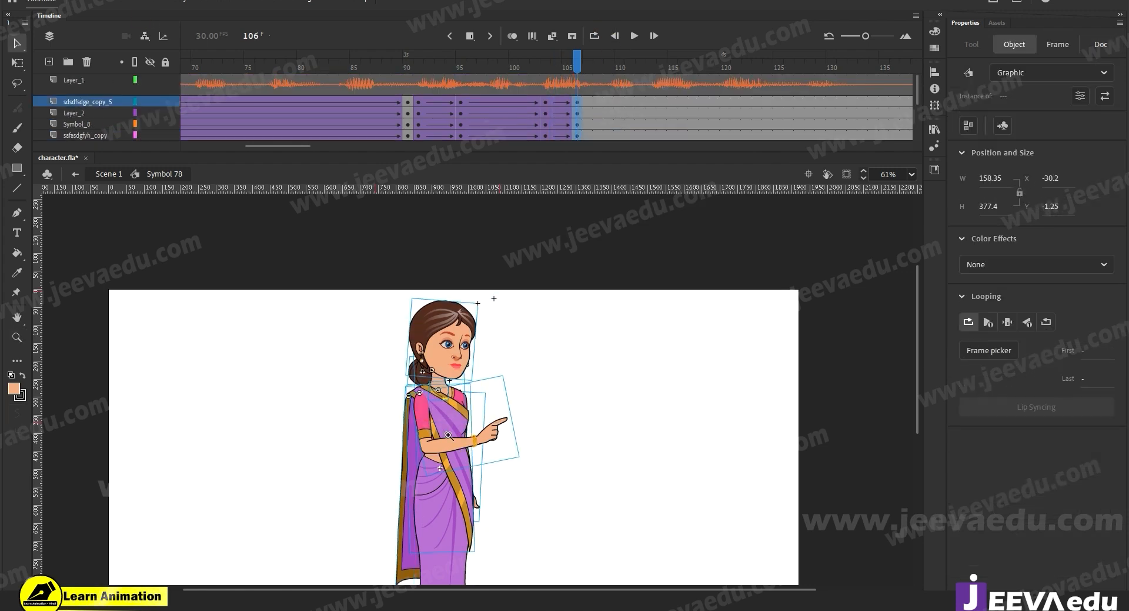
pyautogui.press('z')
pyautogui.click(449, 435)
pyautogui.press('q')
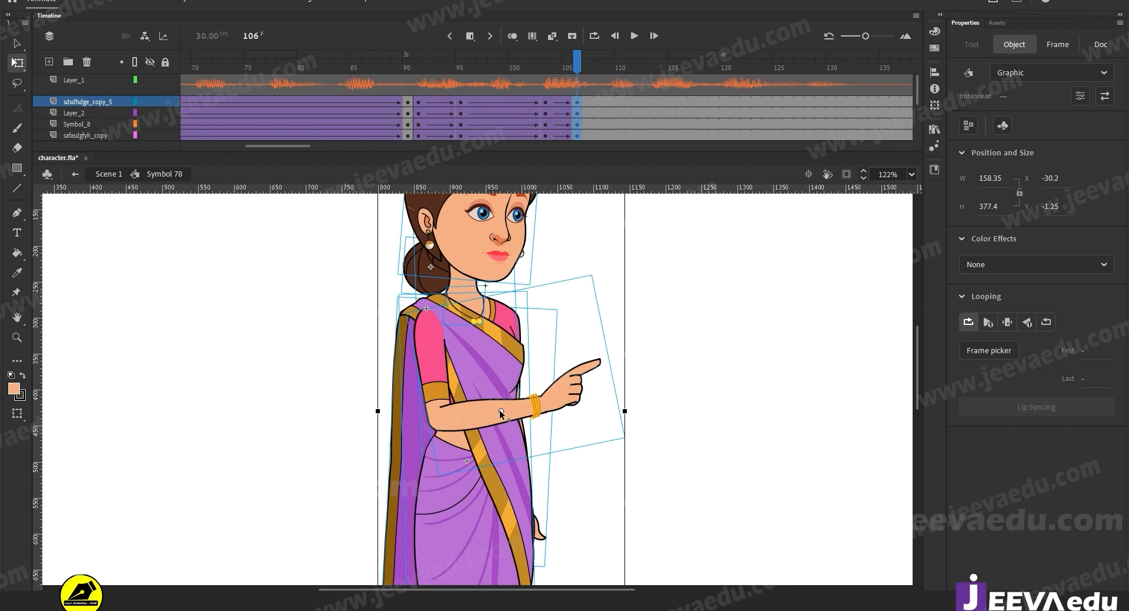
pyautogui.scroll(4, 468, 454)
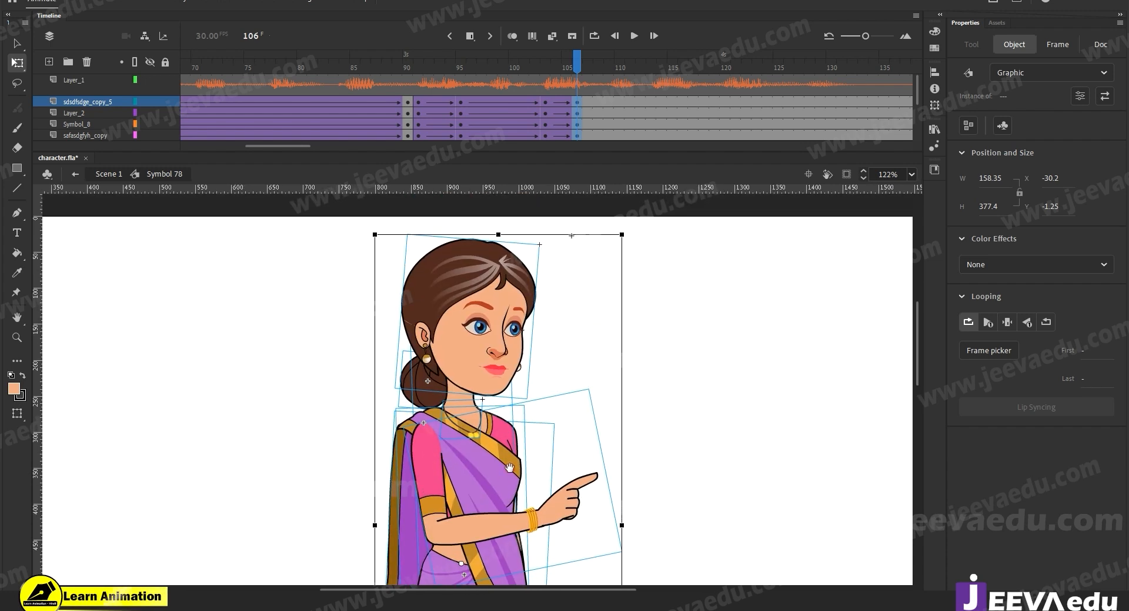
pyautogui.moveTo(630, 233); pyautogui.dragTo(634, 236)
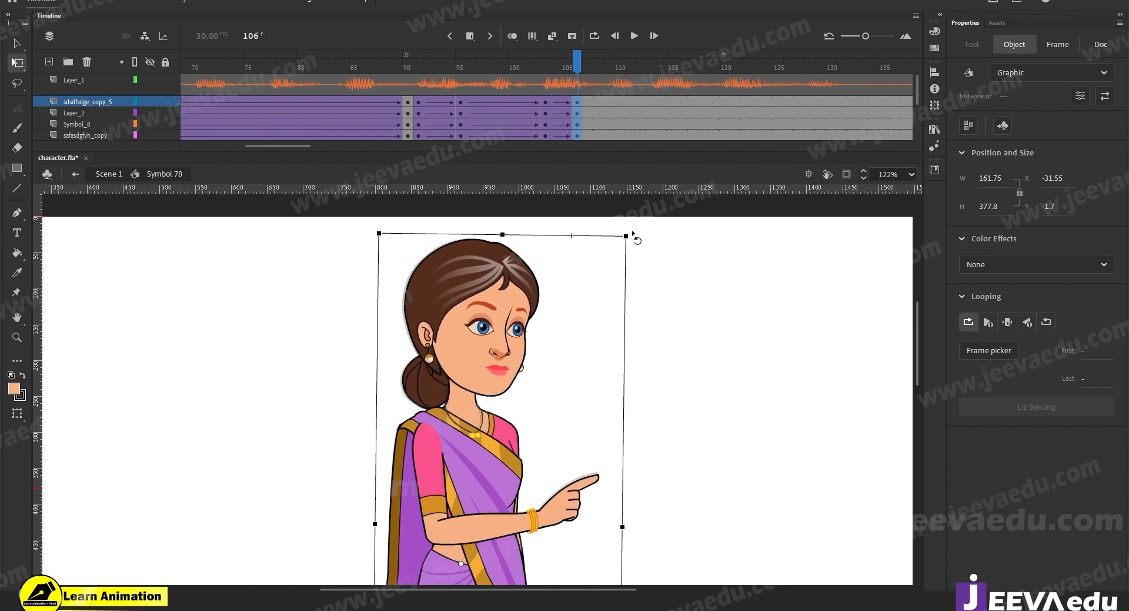
pyautogui.click(303, 315)
# Step: Tilt the head and hair bun together slightly backward about the neck at frame 106
pyautogui.click(422, 385)
pyautogui.click(450, 369)
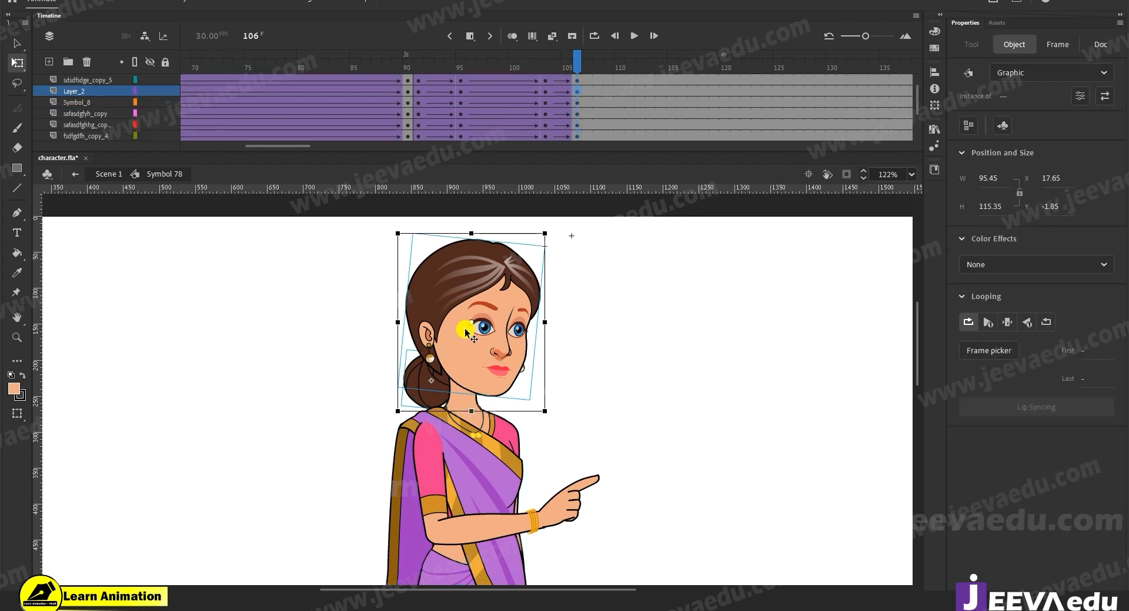
pyautogui.moveTo(548, 229); pyautogui.dragTo(548, 219)
# Step: Rotate the pointing arm slightly upward at frame 106
pyautogui.scroll(-5, 588, 376)
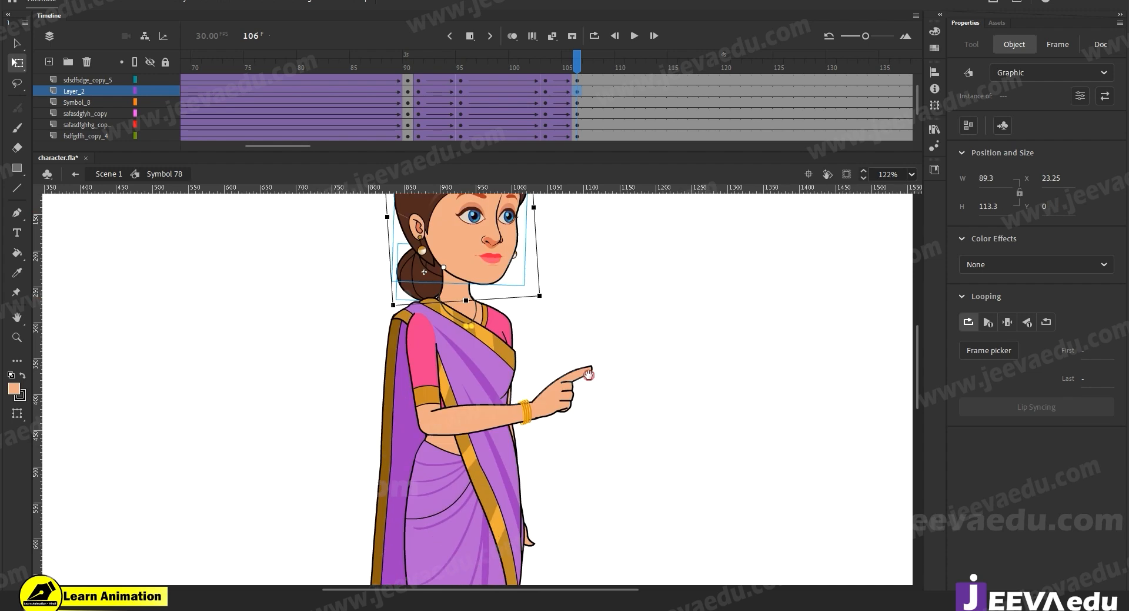
pyautogui.click(567, 341)
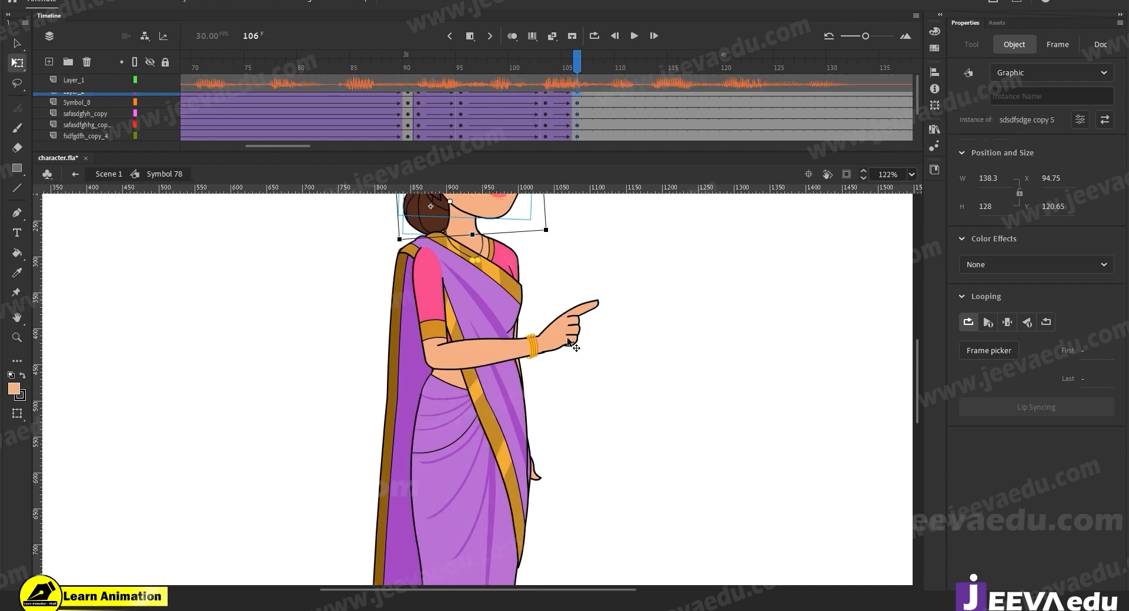
pyautogui.moveTo(630, 383); pyautogui.dragTo(630, 377)
# Step: Swing the hanging arm slightly backward toward the body at frame 106
pyautogui.scroll(-3, 603, 425)
pyautogui.click(519, 367)
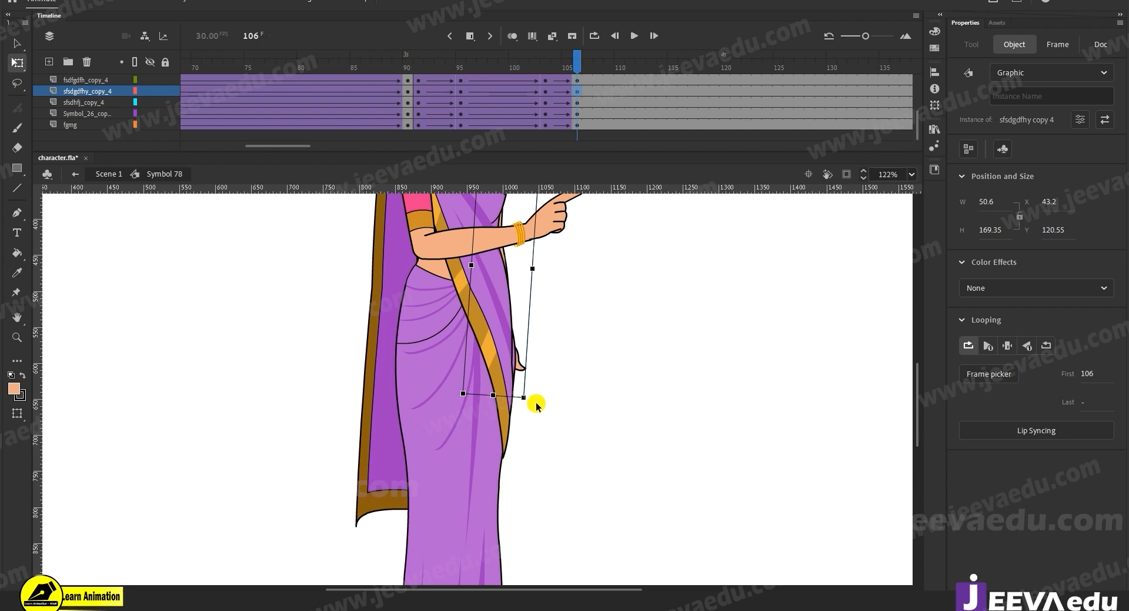
pyautogui.moveTo(529, 405); pyautogui.dragTo(528, 406)
pyautogui.click(491, 284)
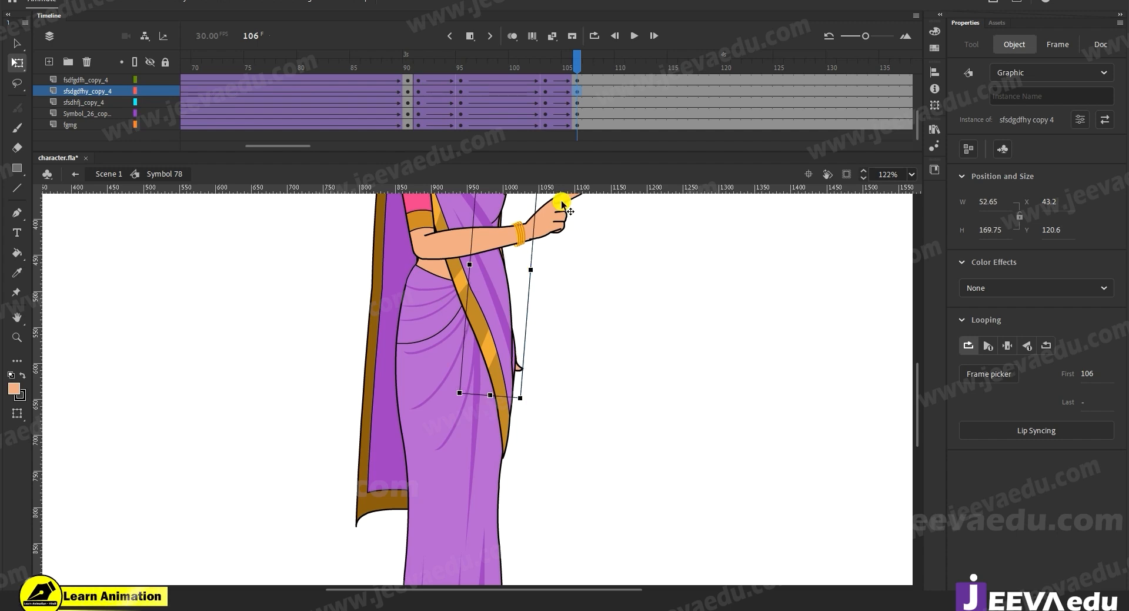
# Step: Swing the sari's rear drape slightly toward the body at frame 106
pyautogui.click(402, 479)
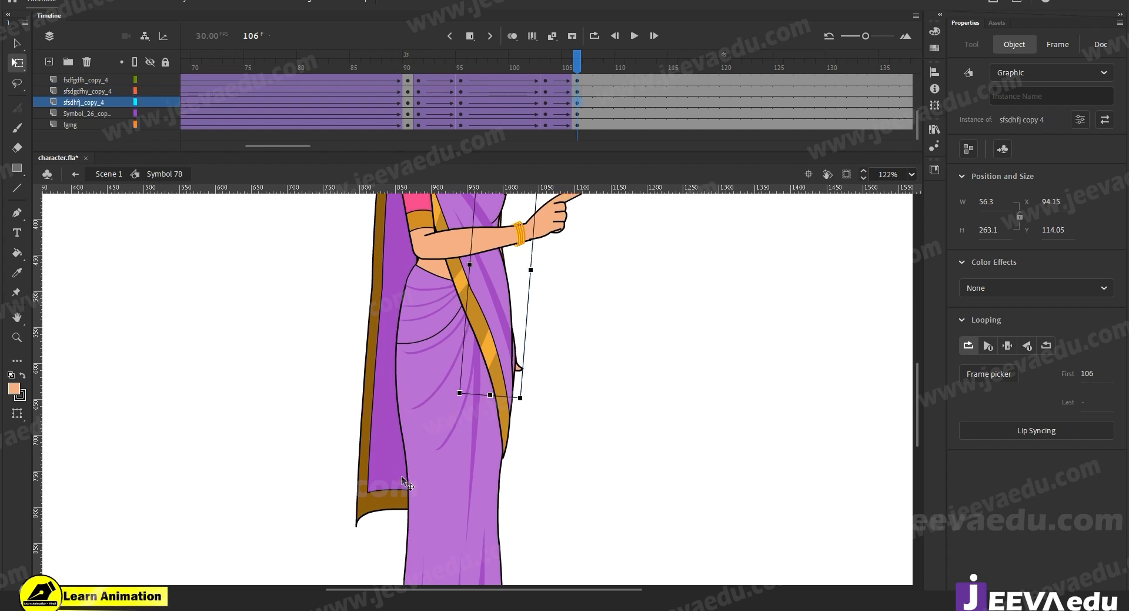
pyautogui.moveTo(353, 540); pyautogui.dragTo(354, 532)
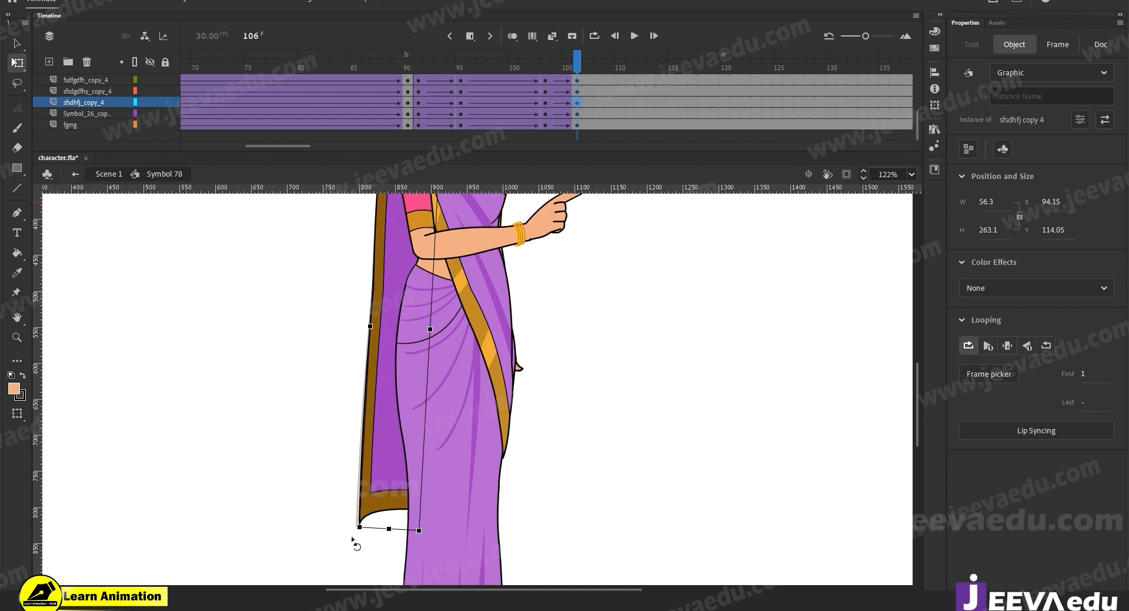
pyautogui.press('z')
pyautogui.keyDown('alt'); pyautogui.click(518, 297); pyautogui.keyUp('alt')
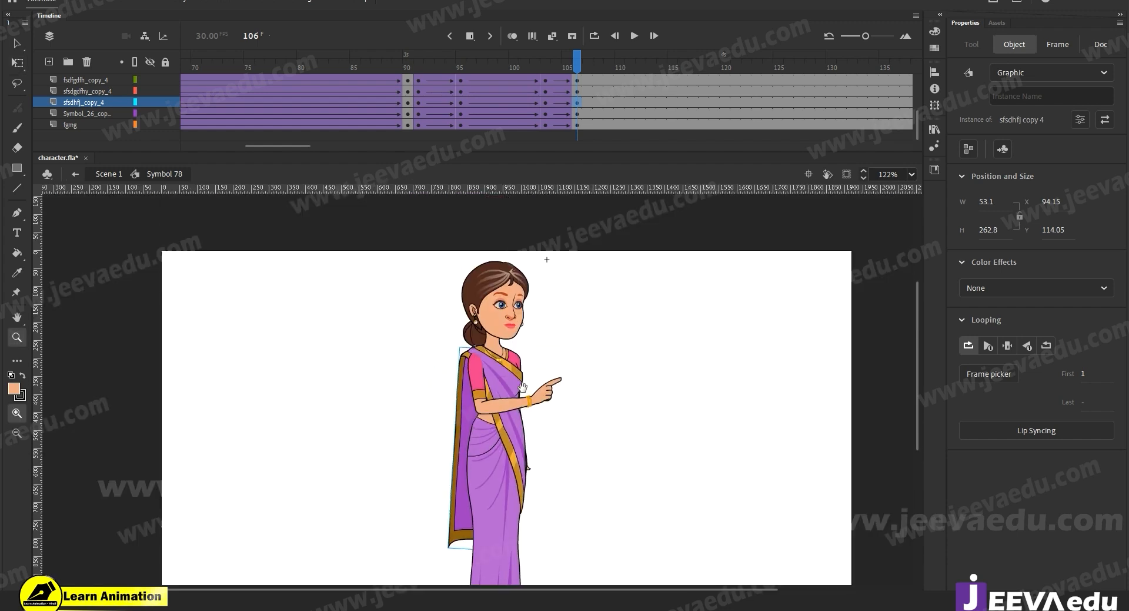
pyautogui.keyDown('alt'); pyautogui.click(530, 320); pyautogui.keyUp('alt')
# Step: Rotate the sari's front drape slightly toward the body at frame 103 and check the movement up to frame 106
pyautogui.moveTo(540, 64); pyautogui.dragTo(546, 104)
pyautogui.click(516, 529)
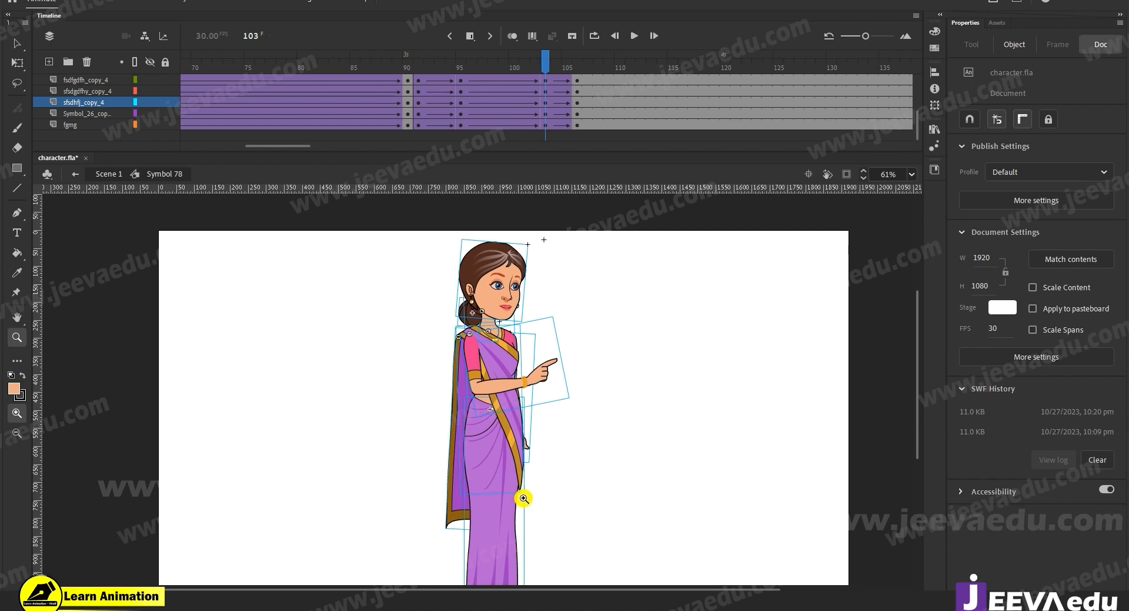
pyautogui.click(516, 529)
pyautogui.click(532, 457)
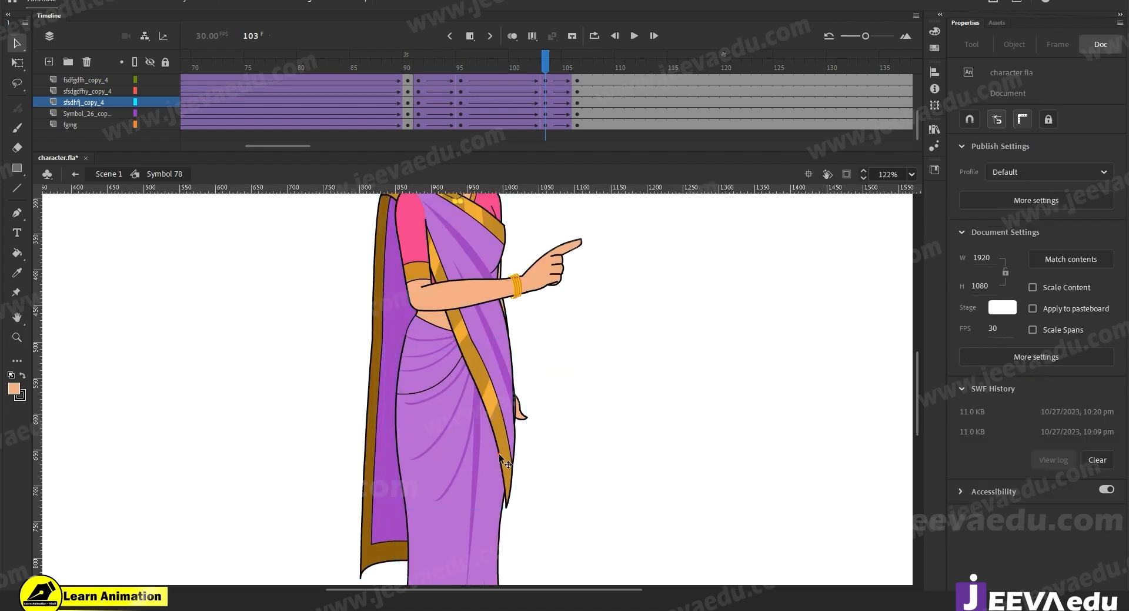
pyautogui.click(499, 453)
pyautogui.press('q')
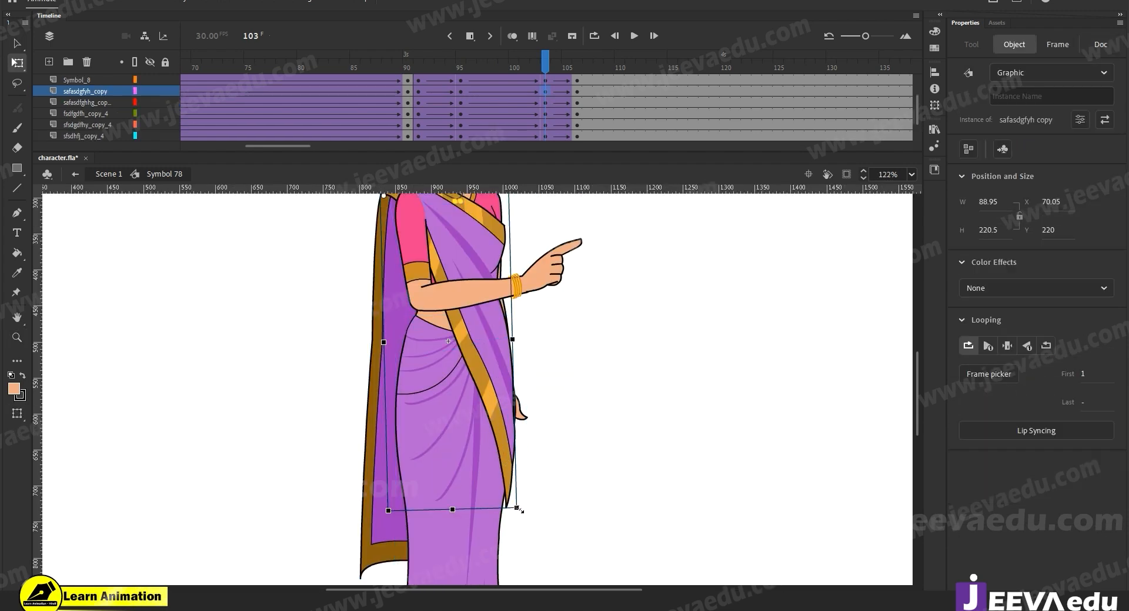
pyautogui.moveTo(522, 513); pyautogui.dragTo(518, 513)
pyautogui.moveTo(532, 61); pyautogui.dragTo(571, 91)
pyautogui.click(535, 517)
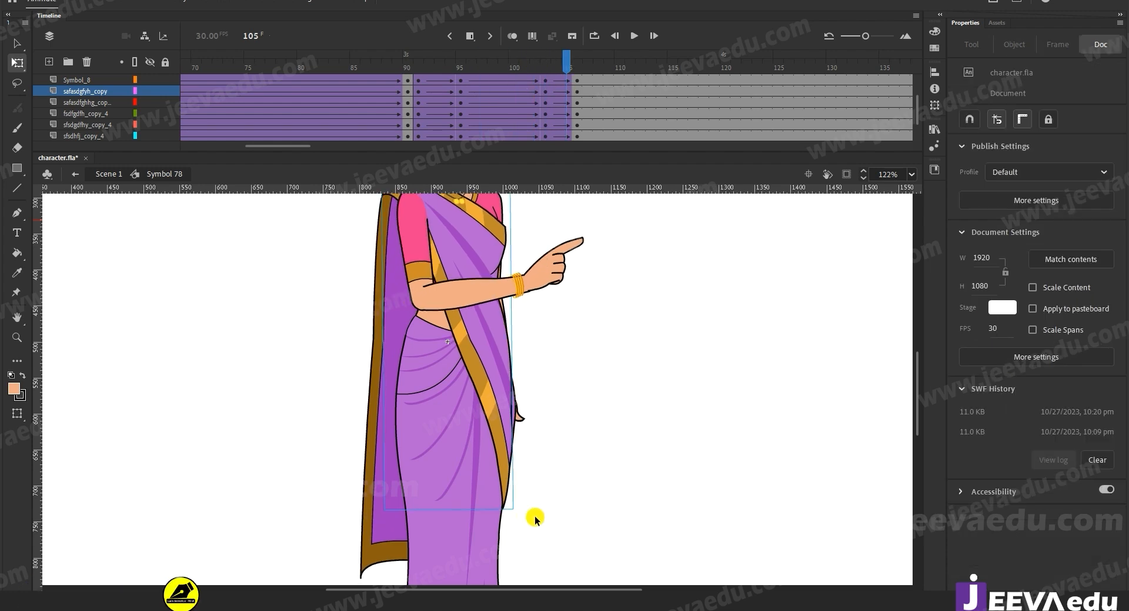
pyautogui.click(577, 66)
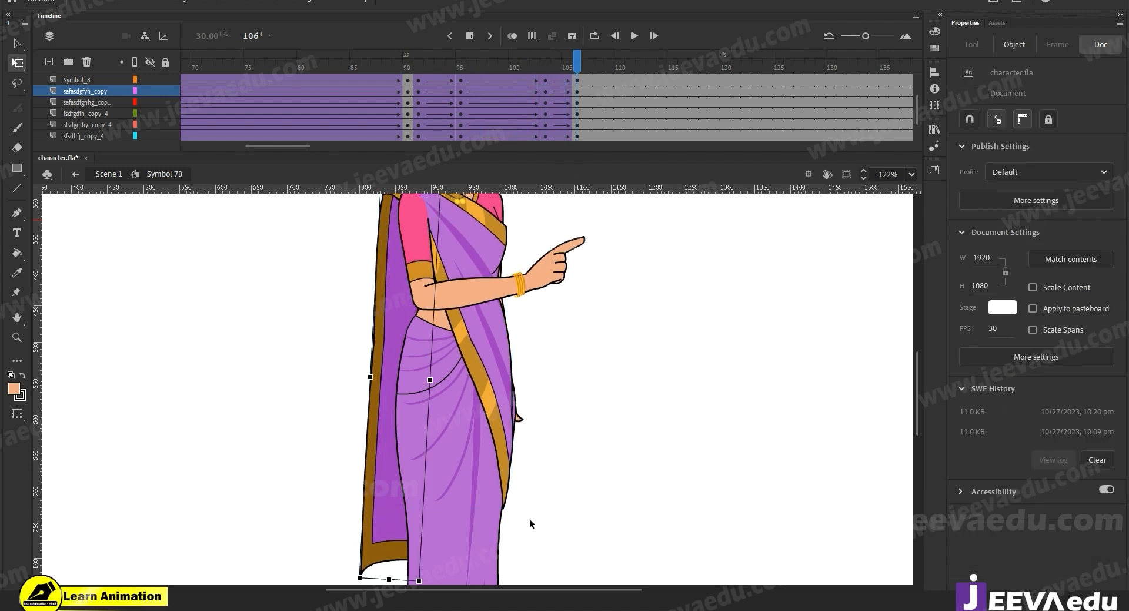
# Step: Insert keyframes on all body layers at frames 107 and 140
pyautogui.press('z')
pyautogui.keyDown('alt'); pyautogui.click(537, 361); pyautogui.keyUp('alt')
pyautogui.moveTo(549, 365); pyautogui.dragTo(572, 456)
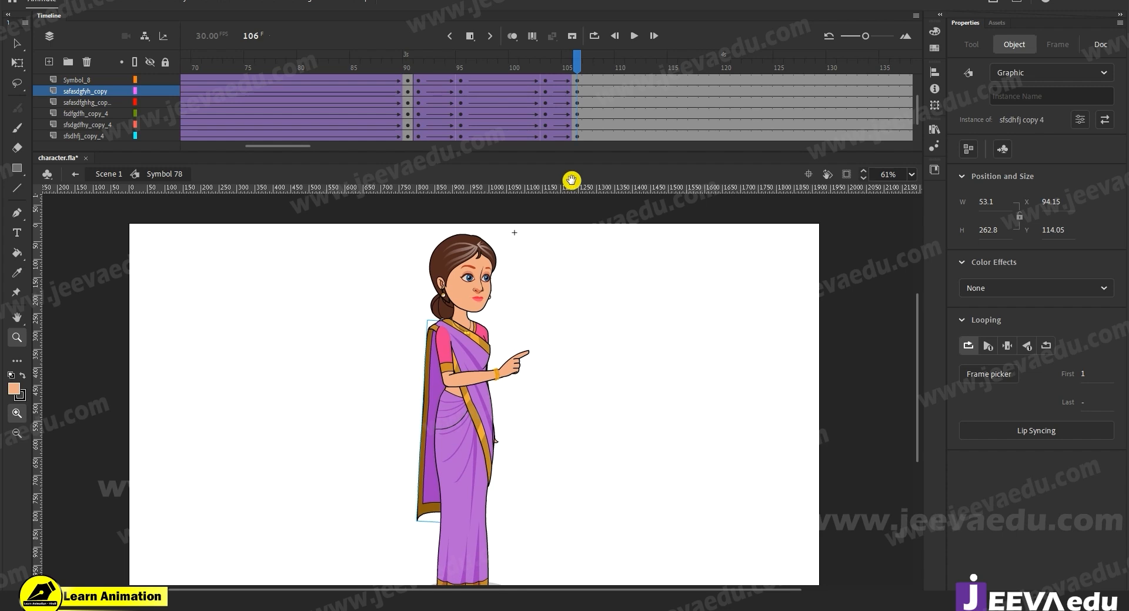
pyautogui.scroll(2, 604, 97)
pyautogui.click(589, 104)
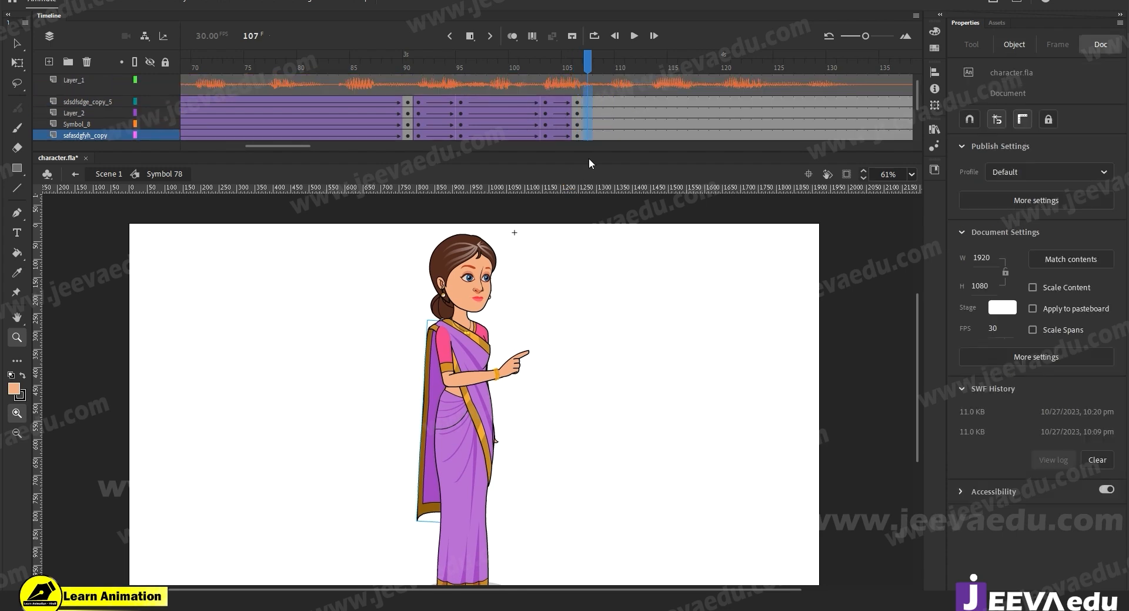
pyautogui.moveTo(285, 146); pyautogui.dragTo(307, 145)
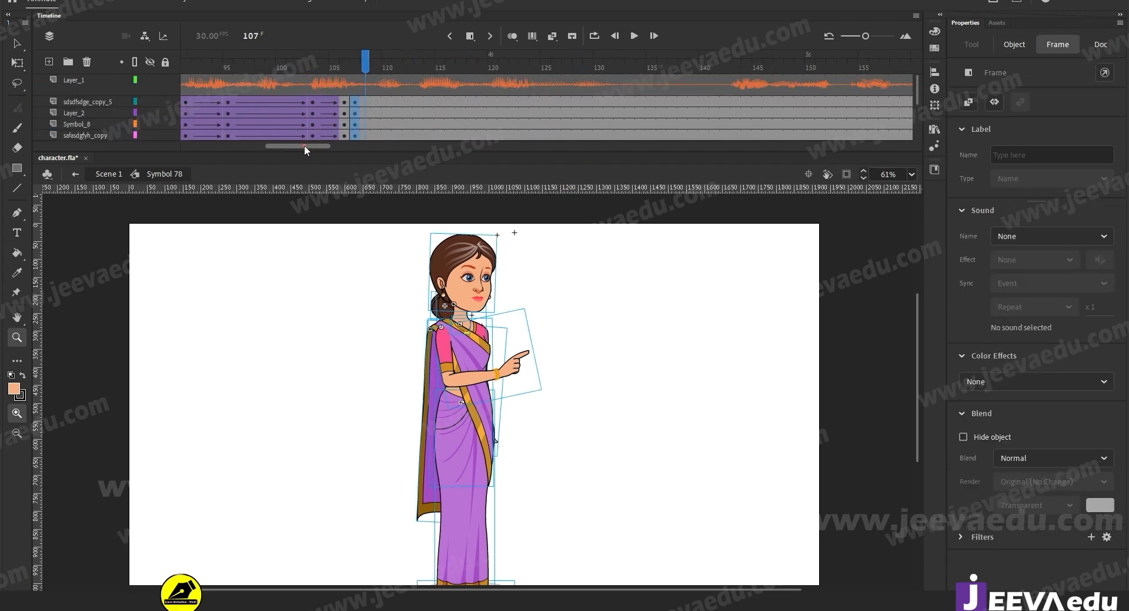
pyautogui.click(681, 105)
pyautogui.scroll(-2, 681, 118)
pyautogui.scroll(2, 651, 112)
# Step: Create classic tweens between frames 107 and 140 on all body layers
pyautogui.moveTo(652, 111); pyautogui.dragTo(613, 158)
pyautogui.rightClick(621, 110)
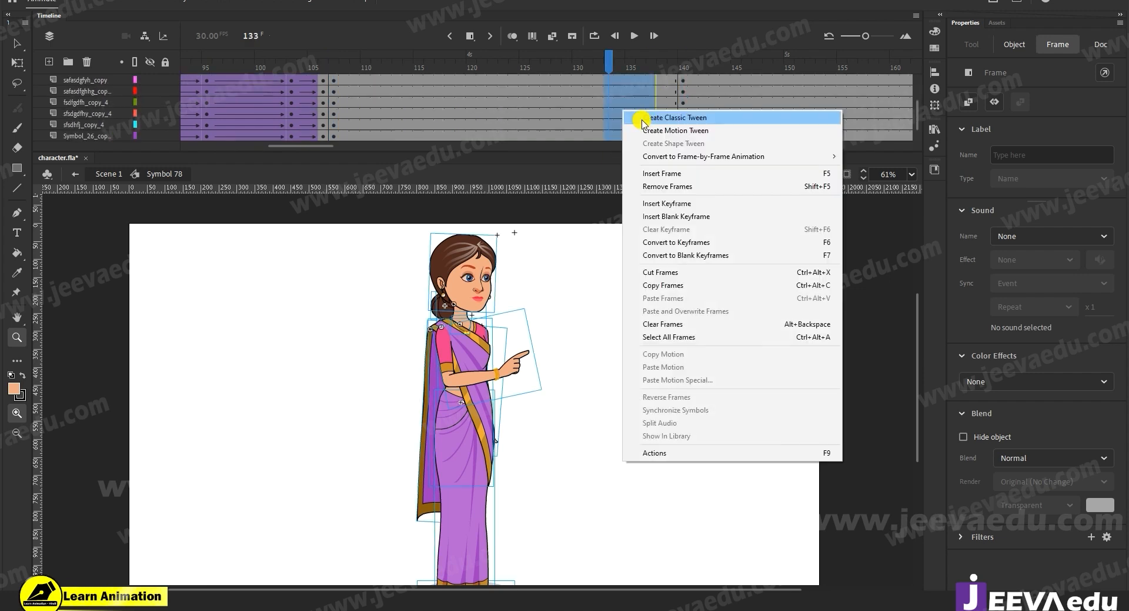
pyautogui.click(647, 116)
pyautogui.scroll(3, 625, 95)
# Step: Select the body layers' tween frames after frame 107 to inspect their easing settings, and return to frame 107
pyautogui.press('Return')
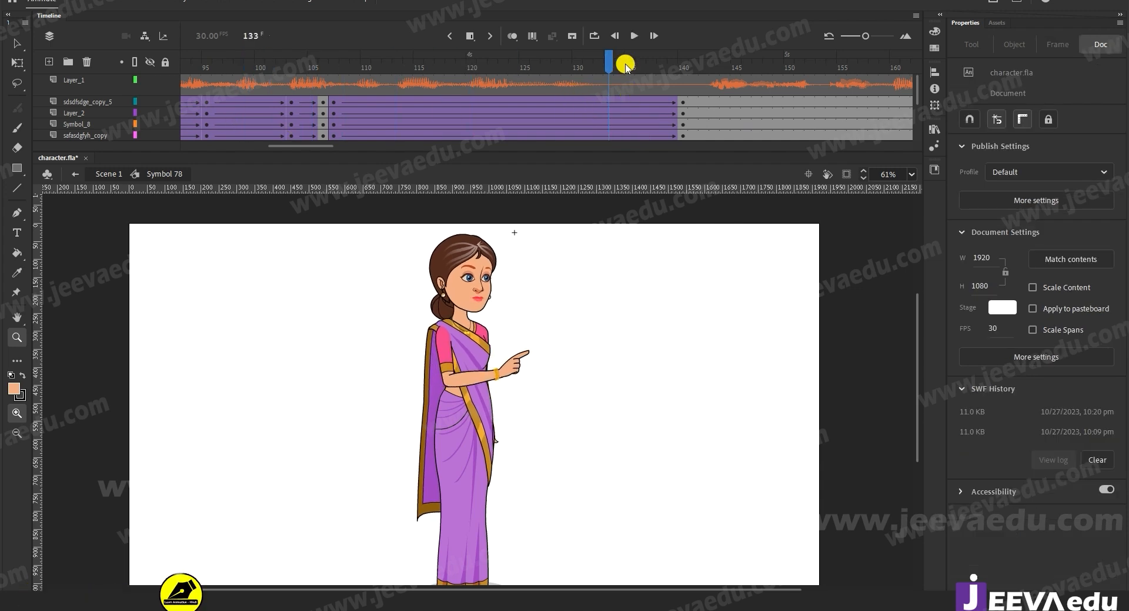
pyautogui.click(334, 114)
pyautogui.moveTo(429, 84); pyautogui.dragTo(444, 198)
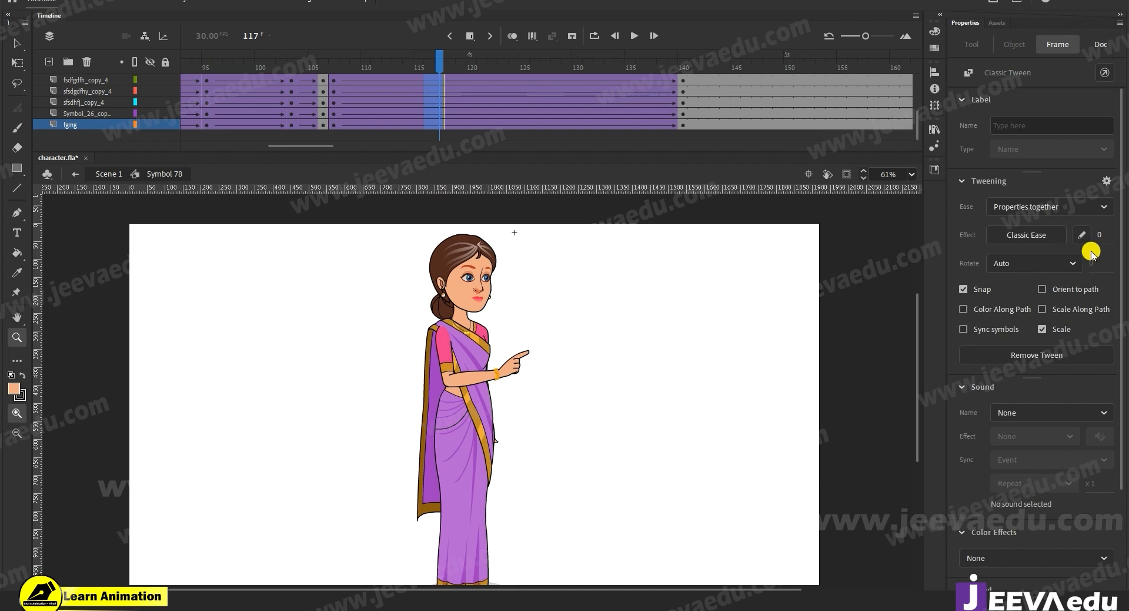
pyautogui.scroll(3, 383, 91)
pyautogui.click(355, 95)
pyautogui.click(405, 221)
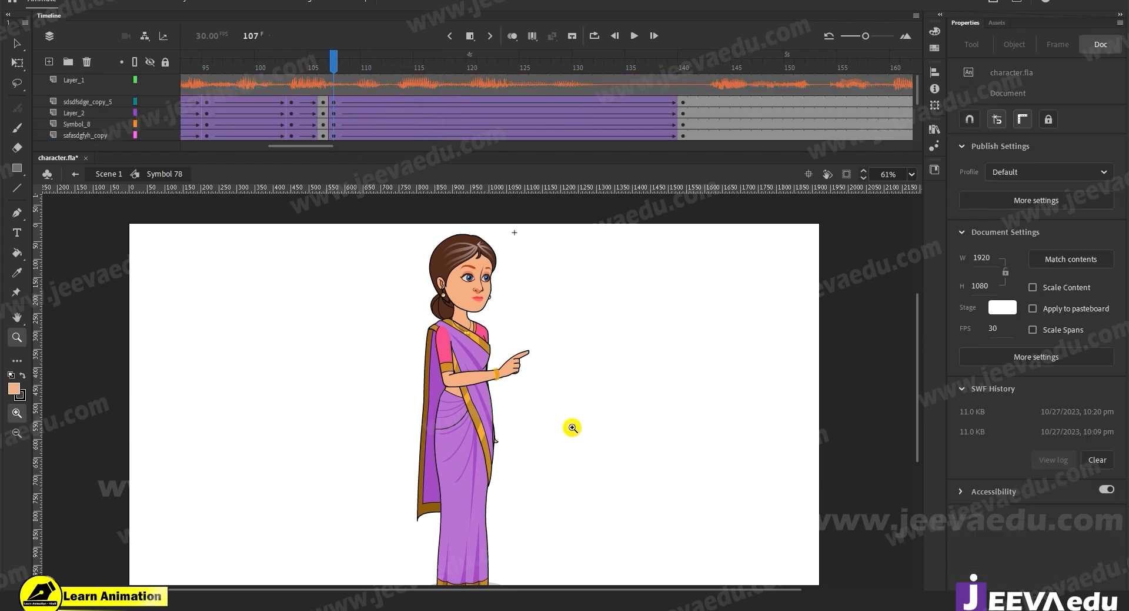
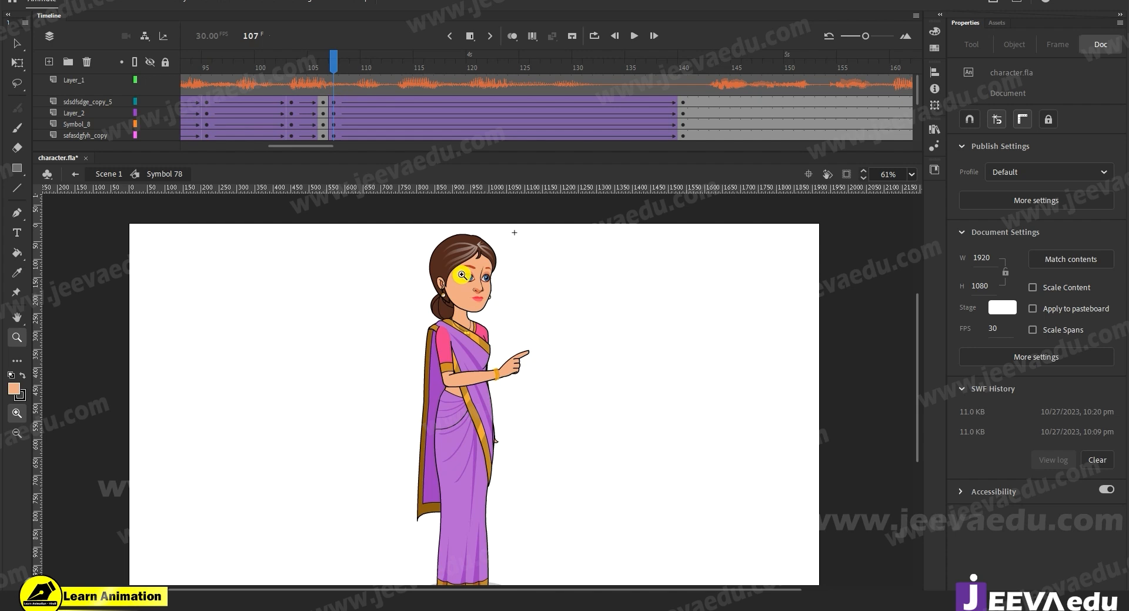
# Step: Open the face symbol for in-place editing and insert keyframes on all its layers at frame 107
pyautogui.click(469, 312)
pyautogui.press('v')
pyautogui.doubleClick(503, 370)
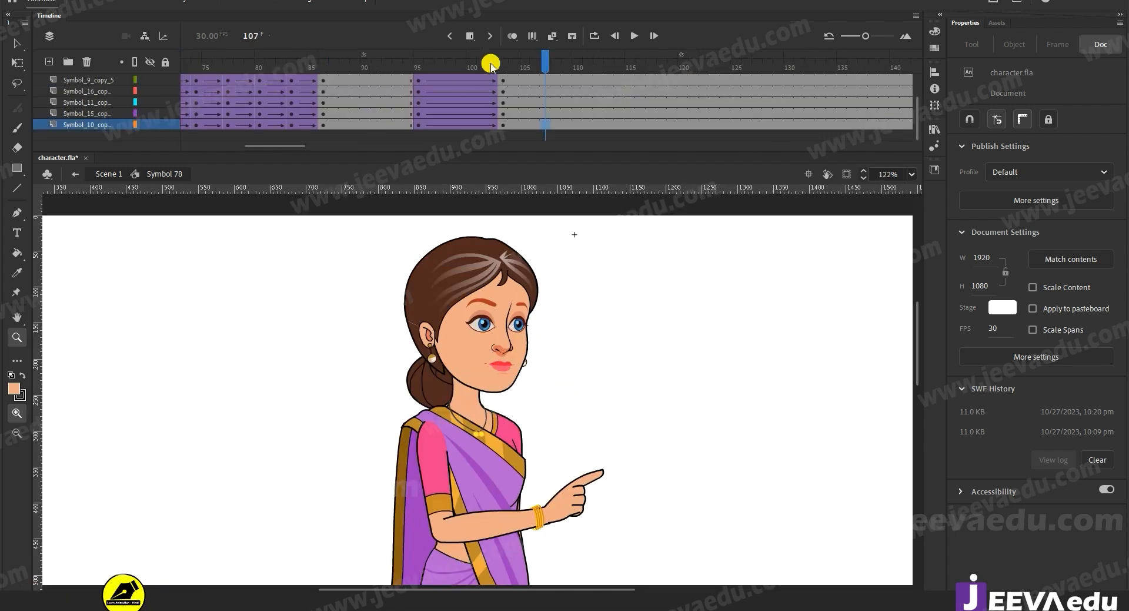
pyautogui.click(545, 84)
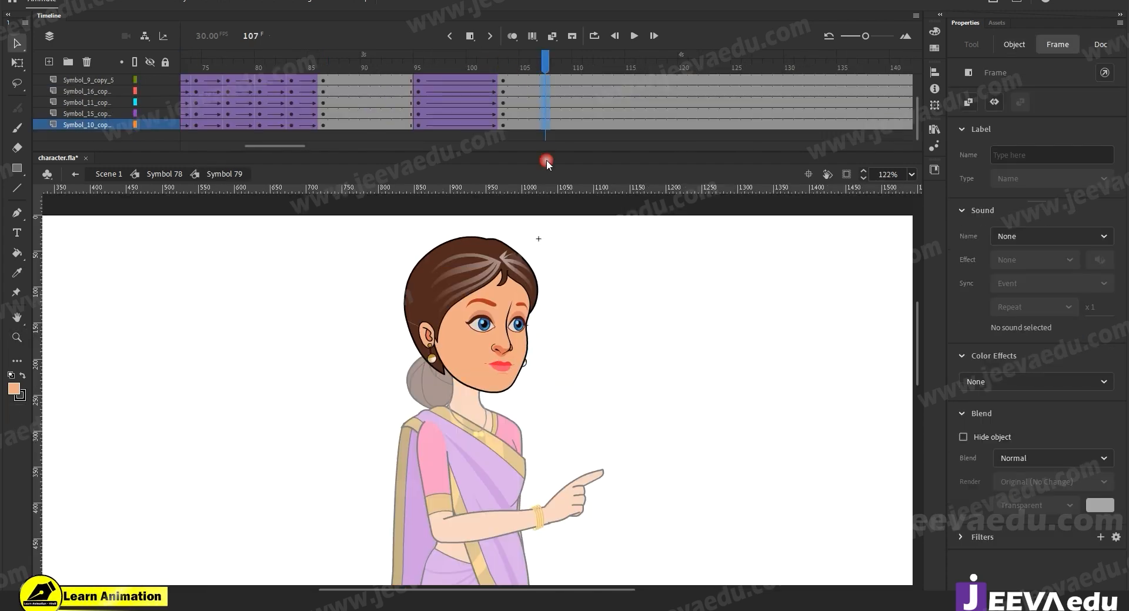
pyautogui.click(547, 86)
pyautogui.click(545, 79)
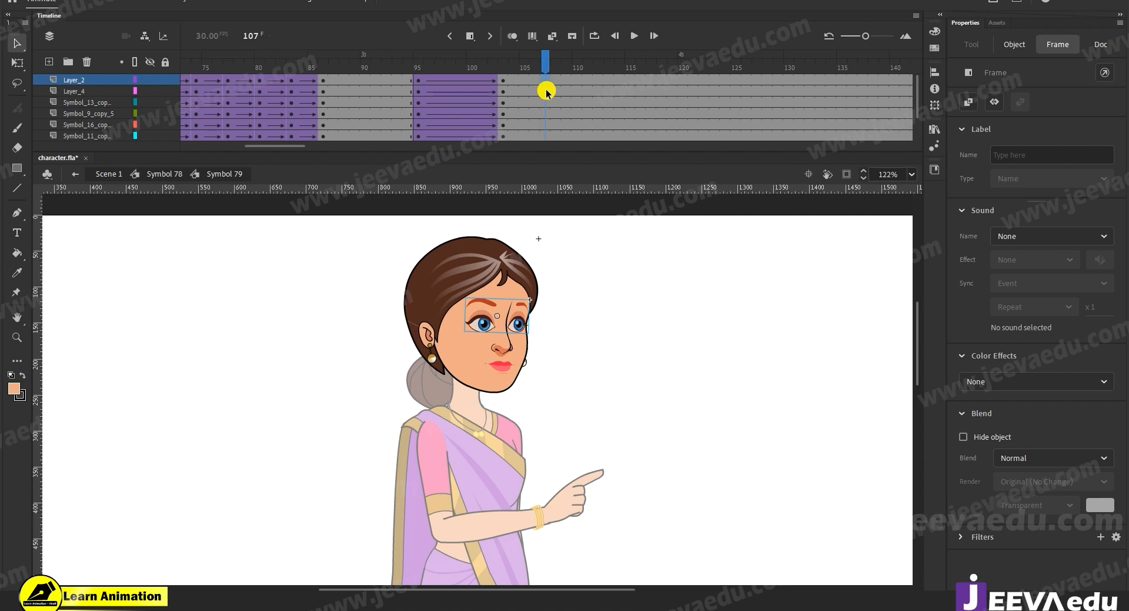
pyautogui.click(298, 92)
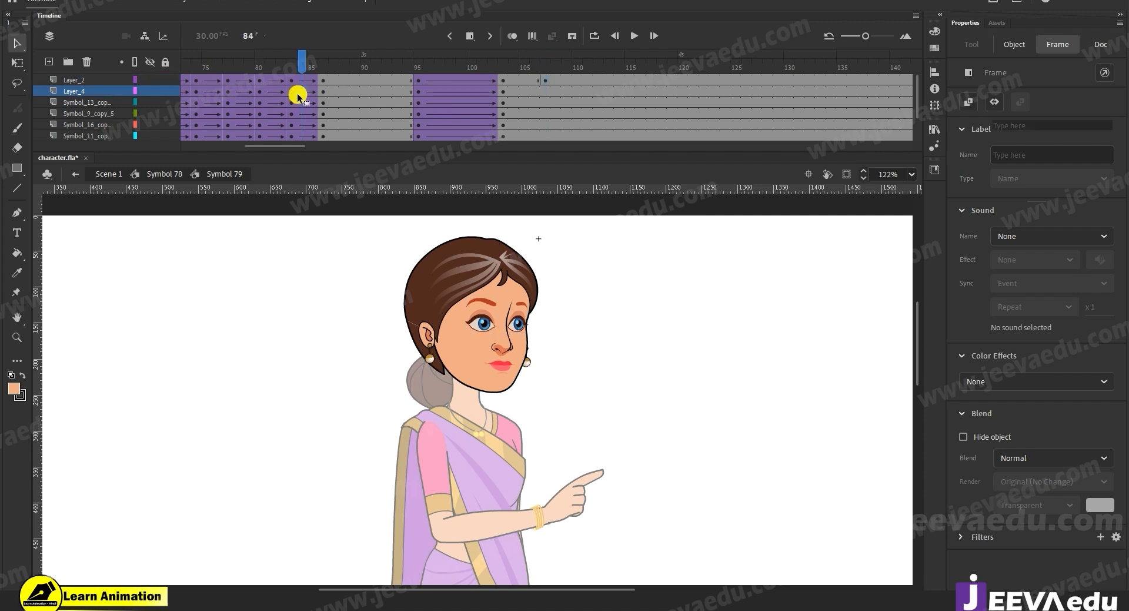
pyautogui.click(547, 90)
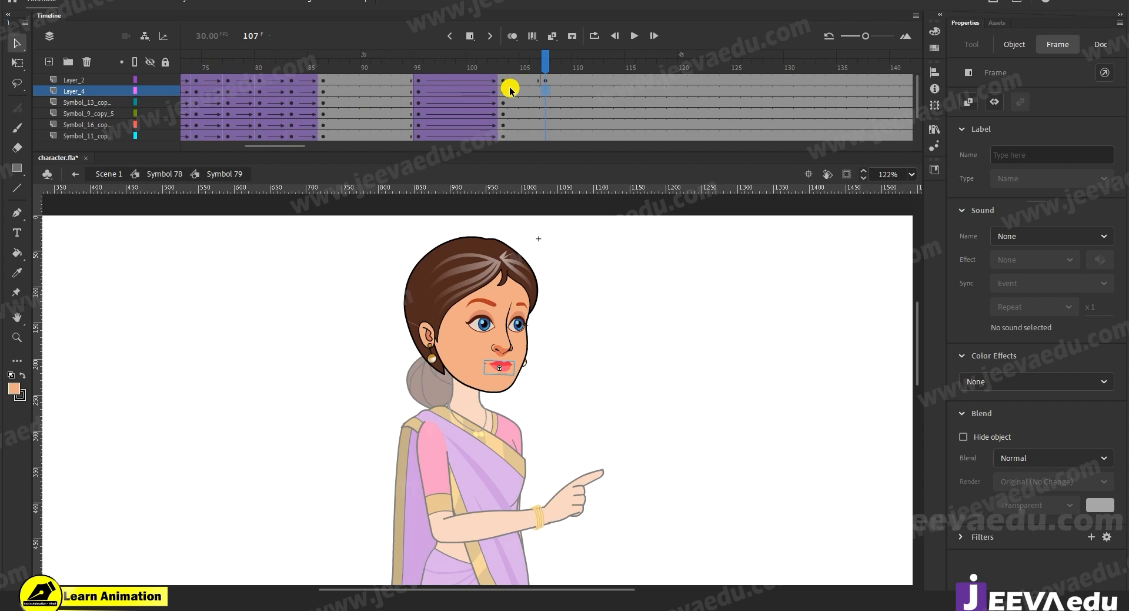
pyautogui.moveTo(547, 84); pyautogui.dragTo(544, 160)
pyautogui.press('F6')
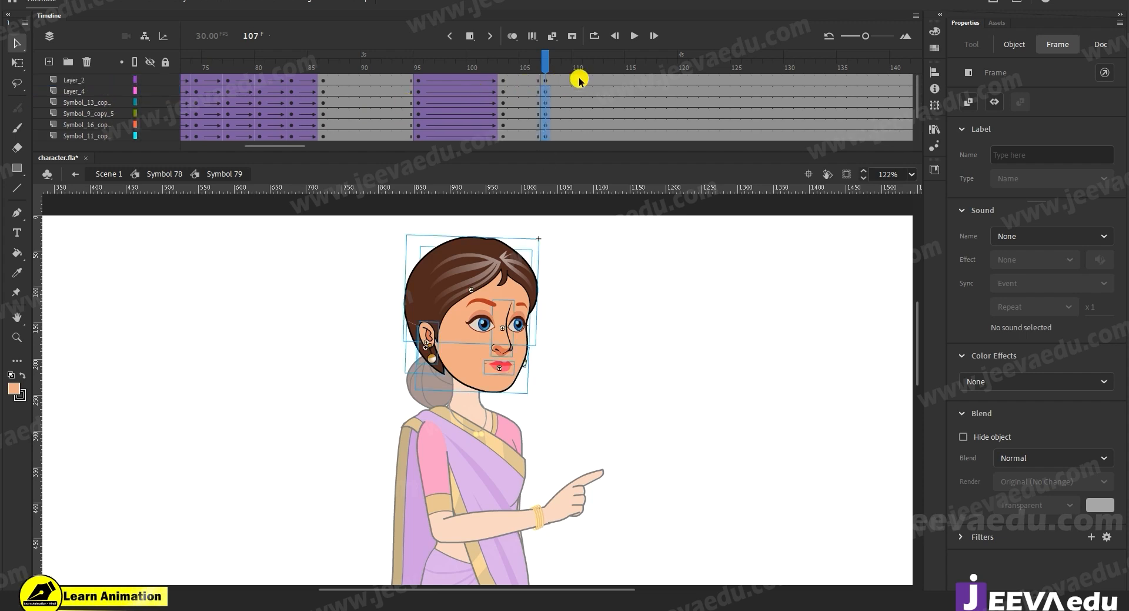
# Step: Add keyframes on all face layers at frames 110 and 113
pyautogui.moveTo(576, 96); pyautogui.dragTo(576, 161)
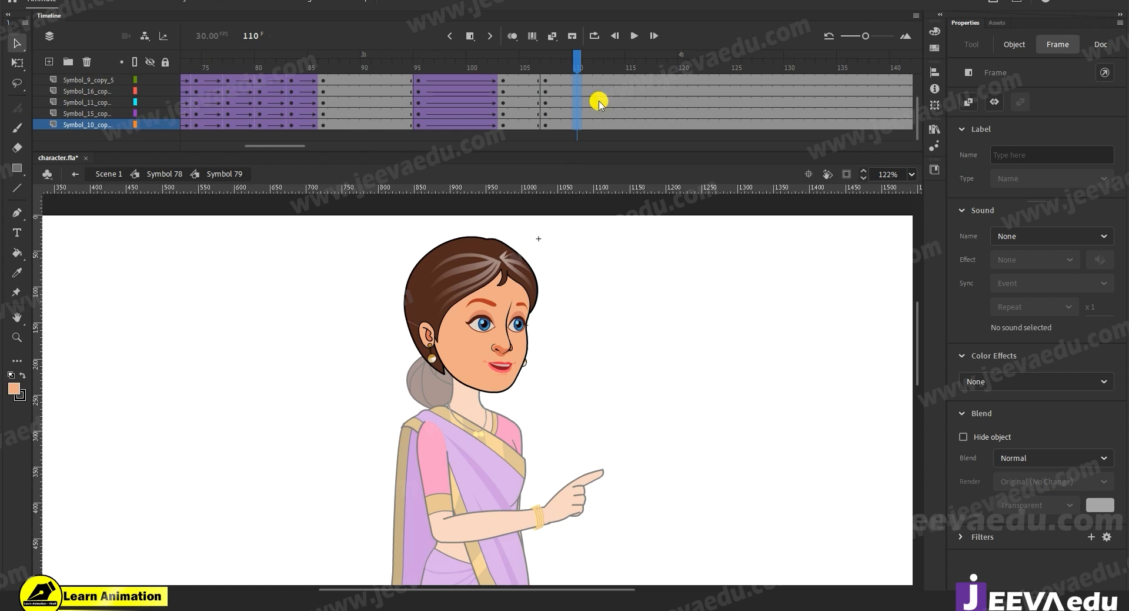
pyautogui.press('F6')
pyautogui.moveTo(613, 79); pyautogui.dragTo(585, 48)
pyautogui.press('F6')
# Step: Create classic tweens on all face layers from frame 107 to 110 and from 110 to 113
pyautogui.rightClick(570, 95)
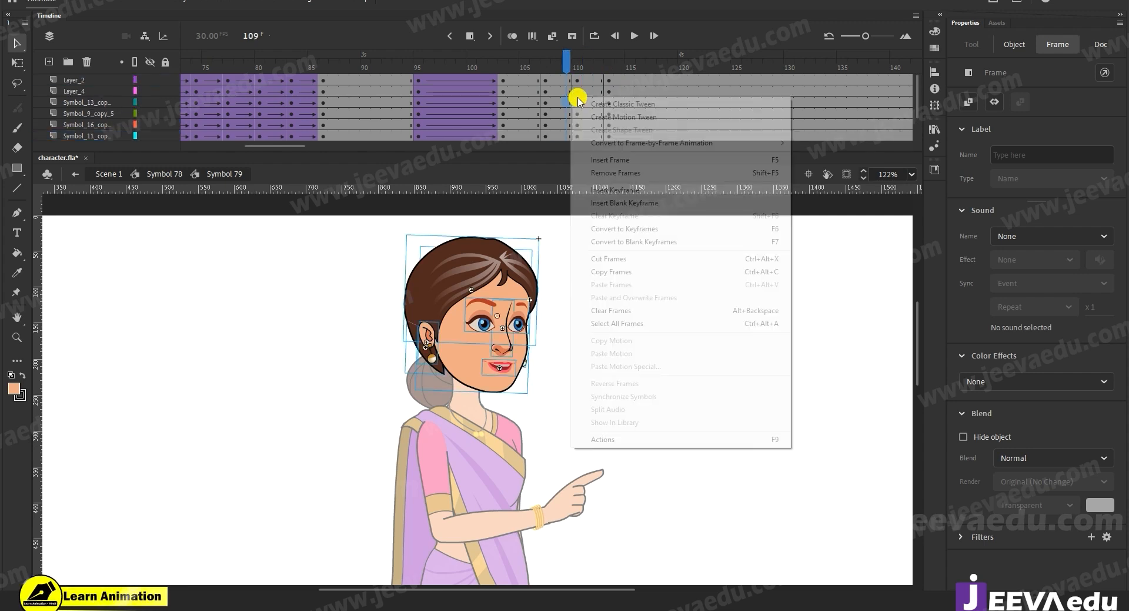
pyautogui.click(560, 92)
pyautogui.click(587, 102)
pyautogui.moveTo(568, 113)
pyautogui.mouseDown()
pyautogui.moveTo(584, 161)
pyautogui.moveTo(564, 101)
pyautogui.mouseUp()
pyautogui.rightClick(566, 93)
pyautogui.click(624, 130)
# Step: Select the eyes, nose and mouth at frame 110 and nudge them together slightly down
pyautogui.moveTo(584, 65); pyautogui.dragTo(580, 67)
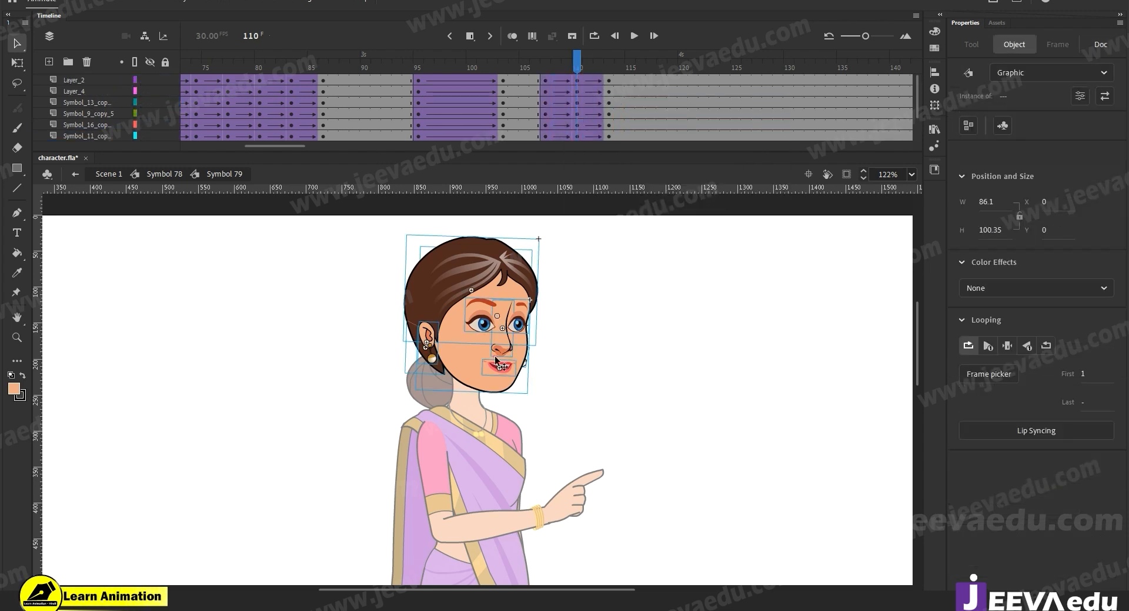
pyautogui.scroll(2, 505, 361)
pyautogui.click(595, 413)
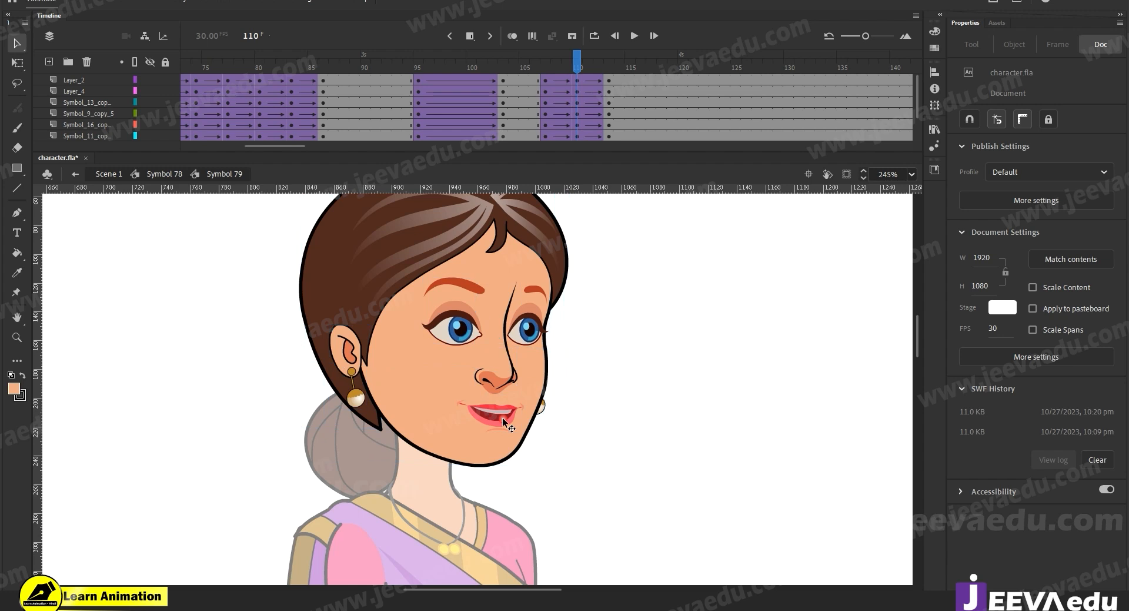
pyautogui.click(502, 418)
pyautogui.click(503, 383)
pyautogui.keyDown('shift'); pyautogui.click(496, 414); pyautogui.keyUp('shift')
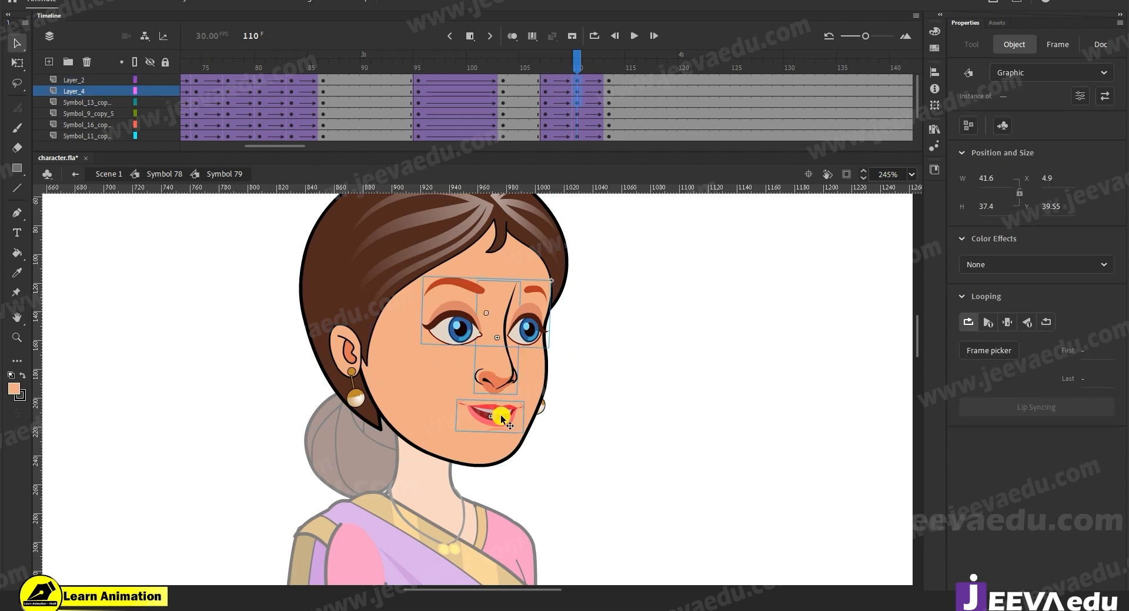
pyautogui.moveTo(500, 414); pyautogui.dragTo(500, 415)
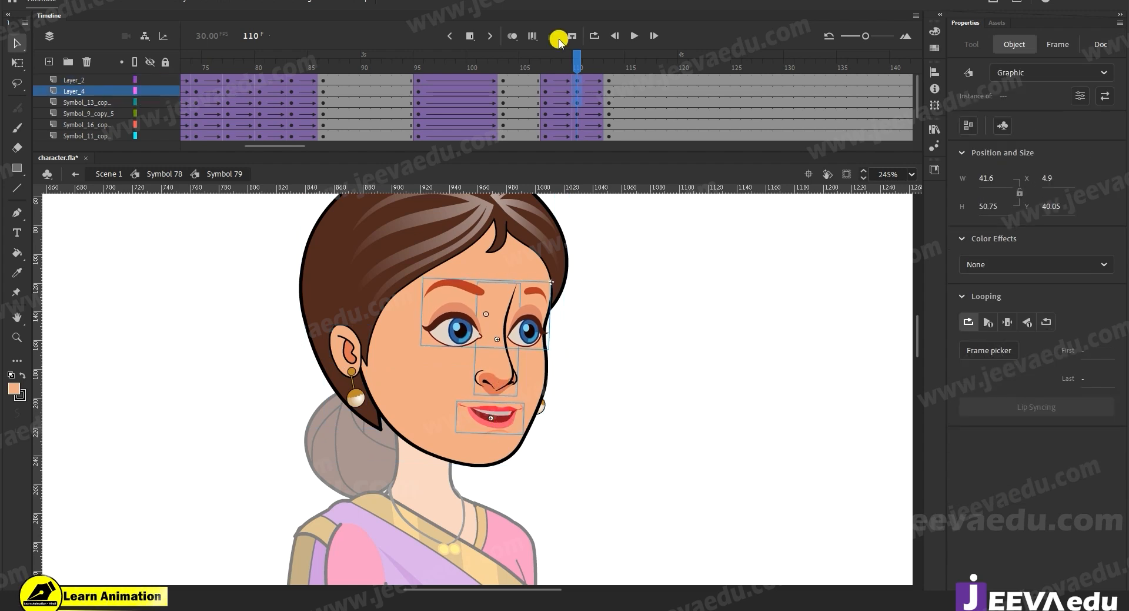
pyautogui.press('.')
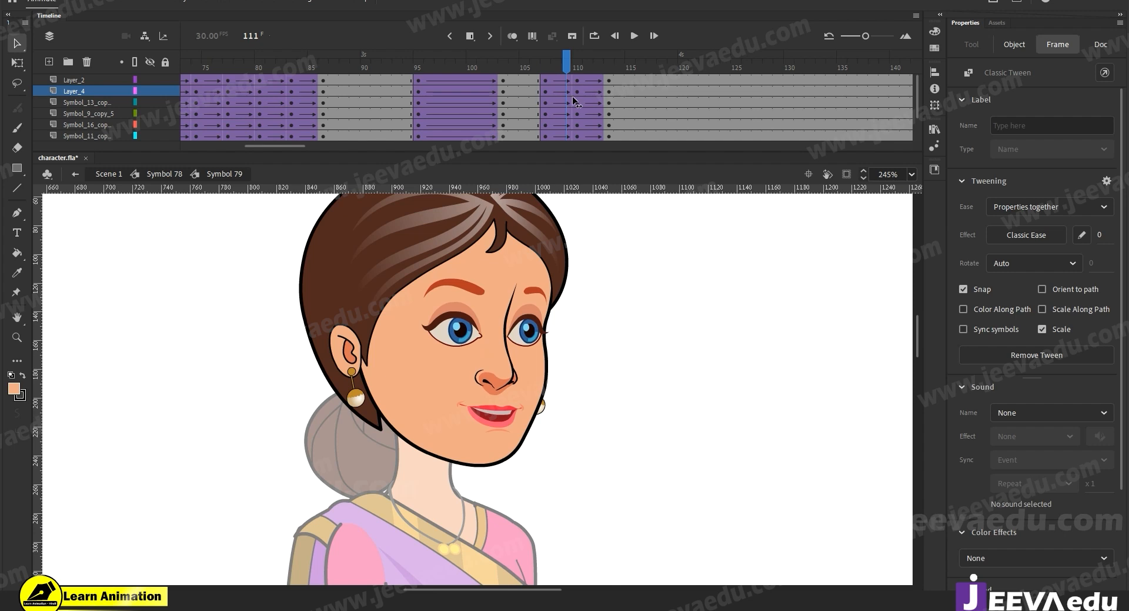
# Step: Duplicate the face-movement tween block from frames 107 to 113 so it repeats at frames 113 and 119, ending at 125
pyautogui.scroll(-1, 546, 136)
pyautogui.click(545, 136)
pyautogui.click(602, 56)
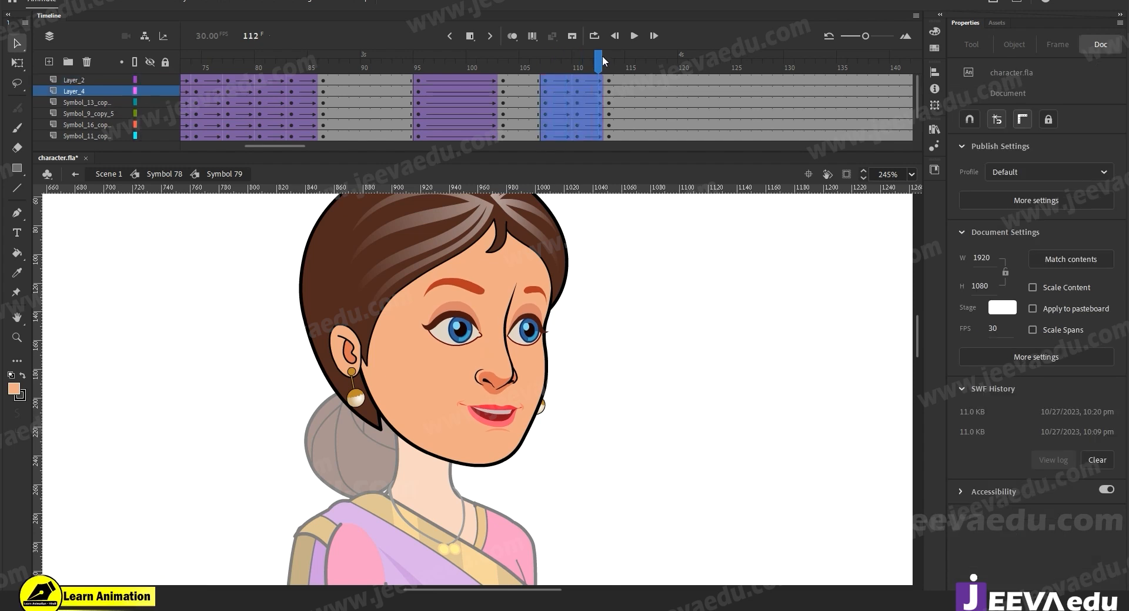
pyautogui.moveTo(603, 55); pyautogui.dragTo(605, 62)
pyautogui.click(641, 87)
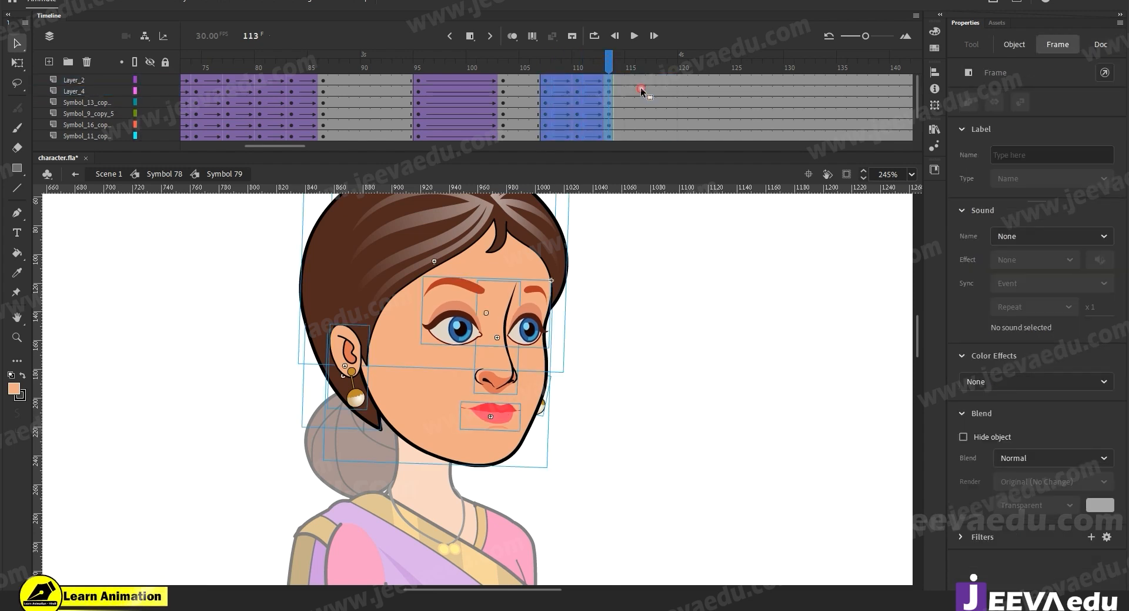
pyautogui.click(643, 89)
pyautogui.moveTo(631, 105); pyautogui.dragTo(673, 105)
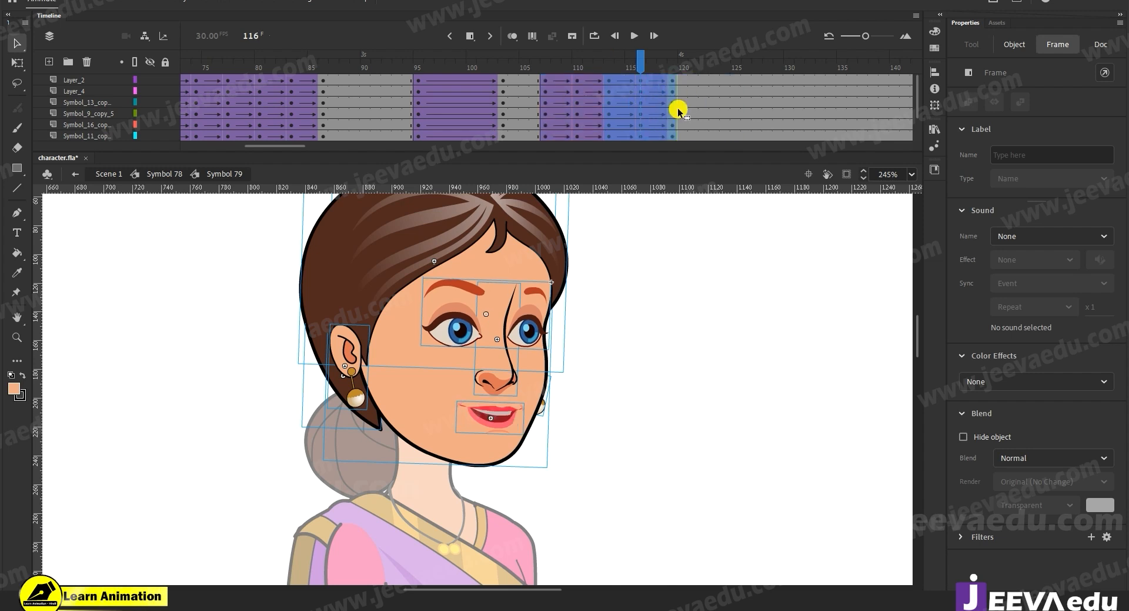
pyautogui.moveTo(618, 106); pyautogui.dragTo(681, 107)
# Step: Select all frames in the face symbol and apply Synchronize Symbols to them
pyautogui.rightClick(682, 107)
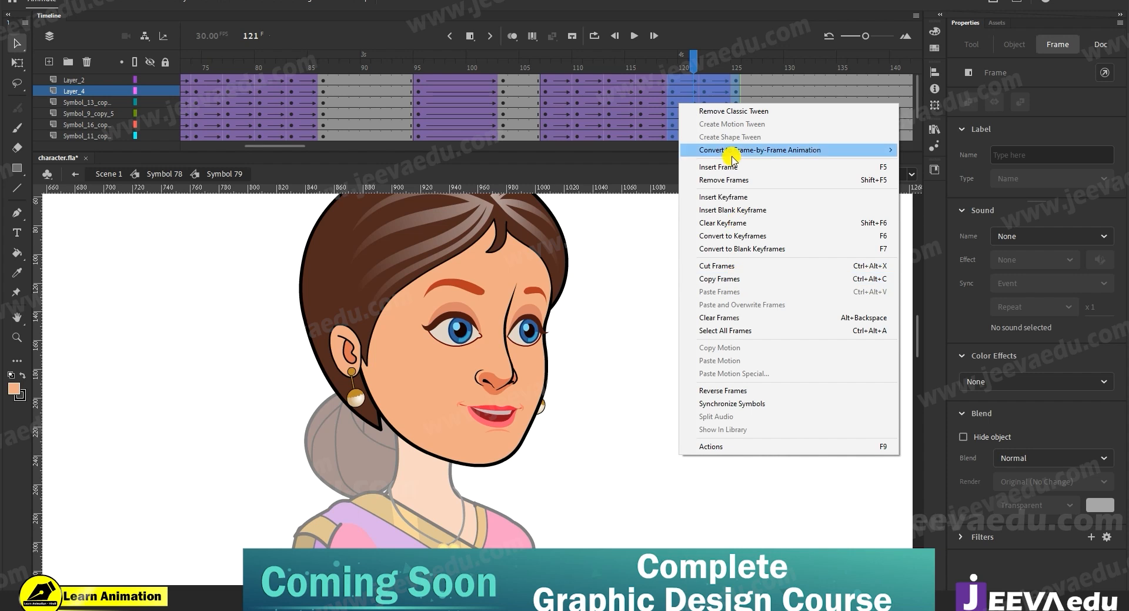
pyautogui.click(735, 330)
pyautogui.rightClick(650, 108)
pyautogui.click(717, 412)
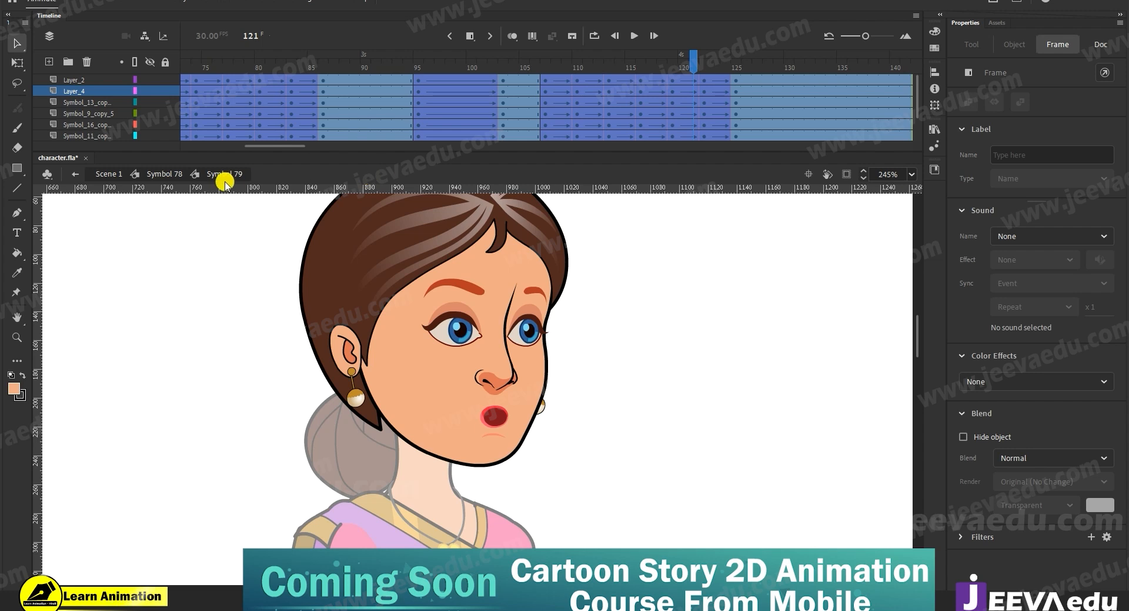
# Step: Return to the body symbol and select the character's upper body at frame 140 with the Free Transform tool
pyautogui.click(164, 173)
pyautogui.moveTo(506, 81); pyautogui.dragTo(609, 121)
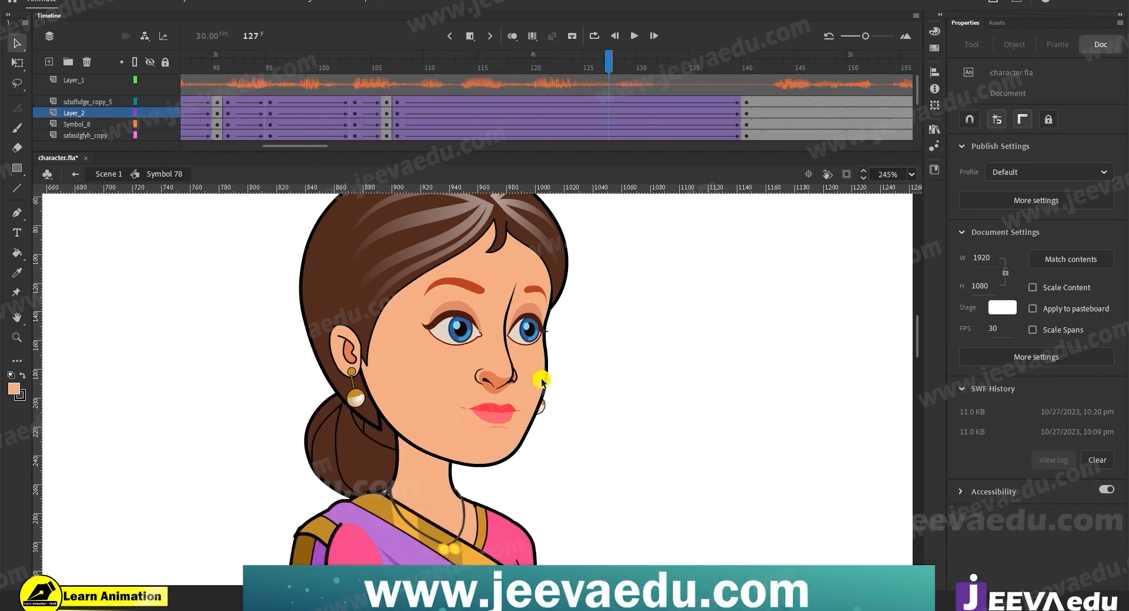
pyautogui.press('z')
pyautogui.keyDown('alt'); pyautogui.click(541, 381); pyautogui.keyUp('alt')
pyautogui.keyDown('alt'); pyautogui.click(529, 417); pyautogui.keyUp('alt')
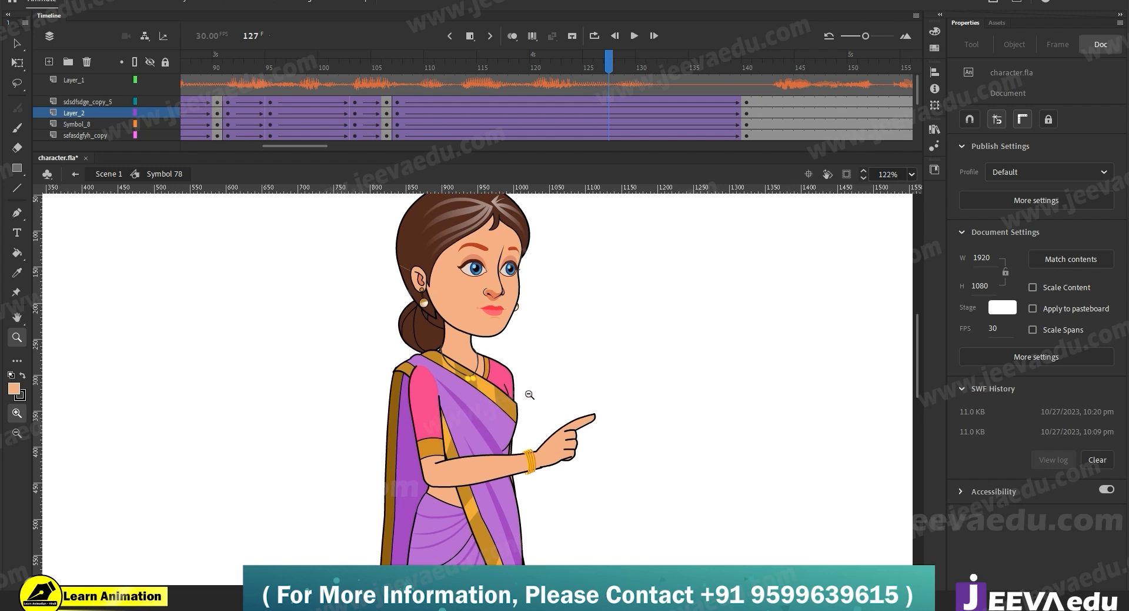
pyautogui.keyDown('alt'); pyautogui.click(530, 394); pyautogui.keyUp('alt')
pyautogui.moveTo(569, 102); pyautogui.dragTo(793, 137)
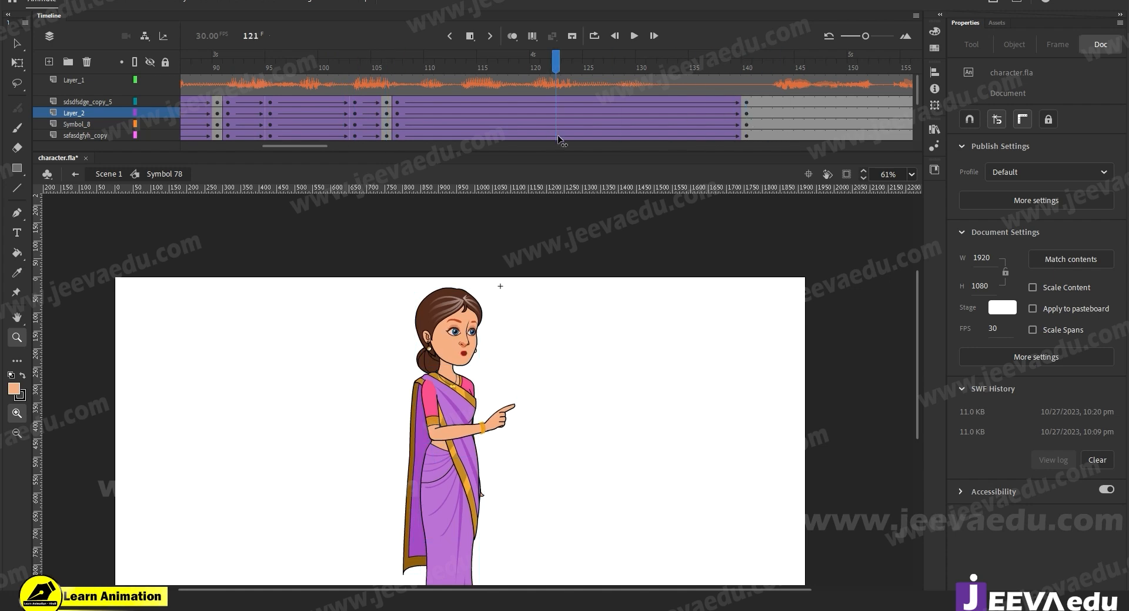
pyautogui.press('v')
pyautogui.moveTo(364, 294); pyautogui.dragTo(566, 419)
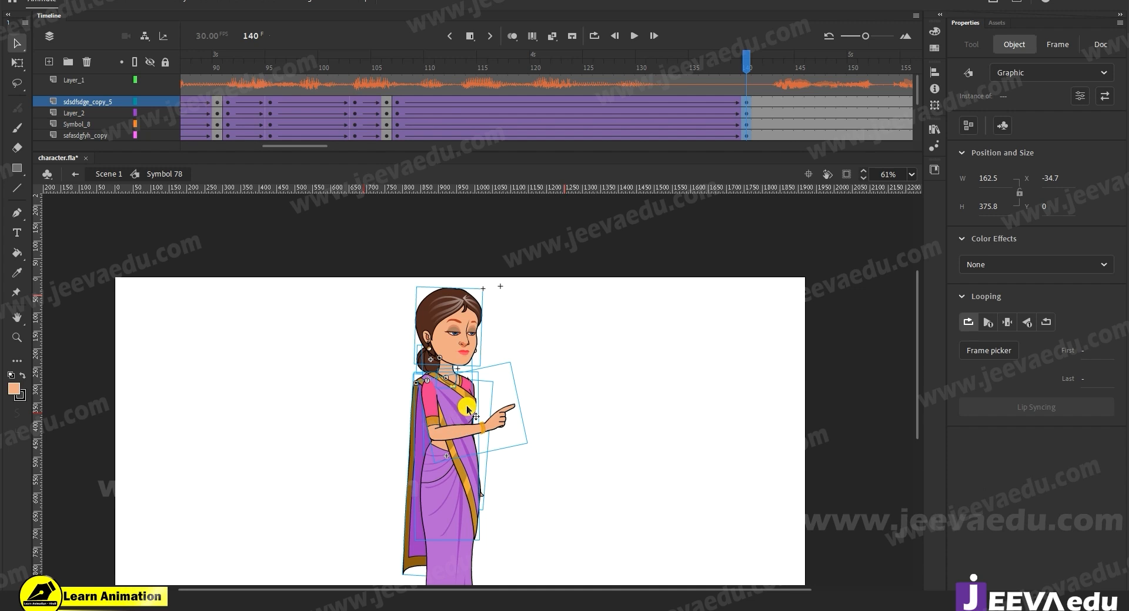
pyautogui.press('q')
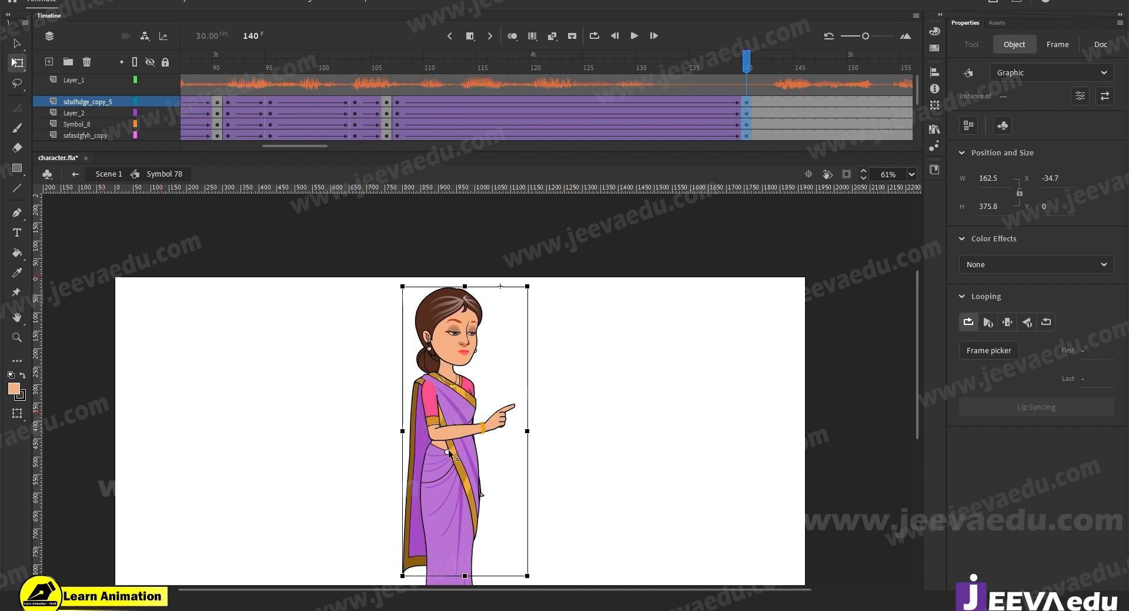
# Step: Tilt the woman's whole upper body slightly backward at frame 140 and scrub back to frame 117 to compare
pyautogui.moveTo(571, 343); pyautogui.dragTo(577, 305)
pyautogui.moveTo(539, 223); pyautogui.dragTo(540, 226)
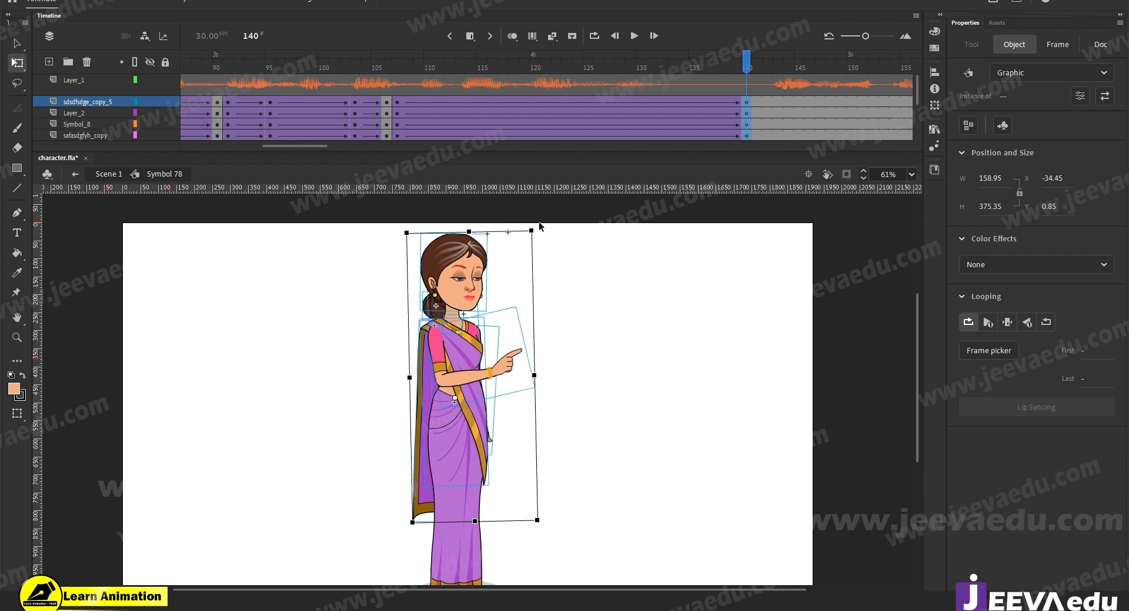
pyautogui.click(598, 321)
pyautogui.moveTo(704, 61); pyautogui.dragTo(501, 139)
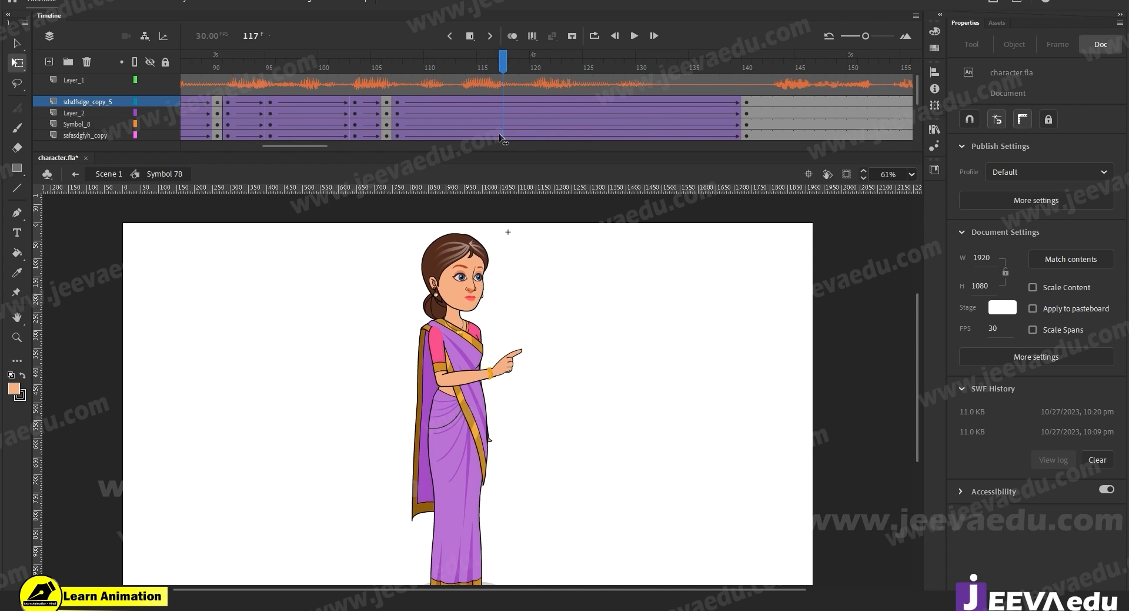
# Step: Rotate the head and hair bun together slightly backward at frame 140
pyautogui.click(457, 381)
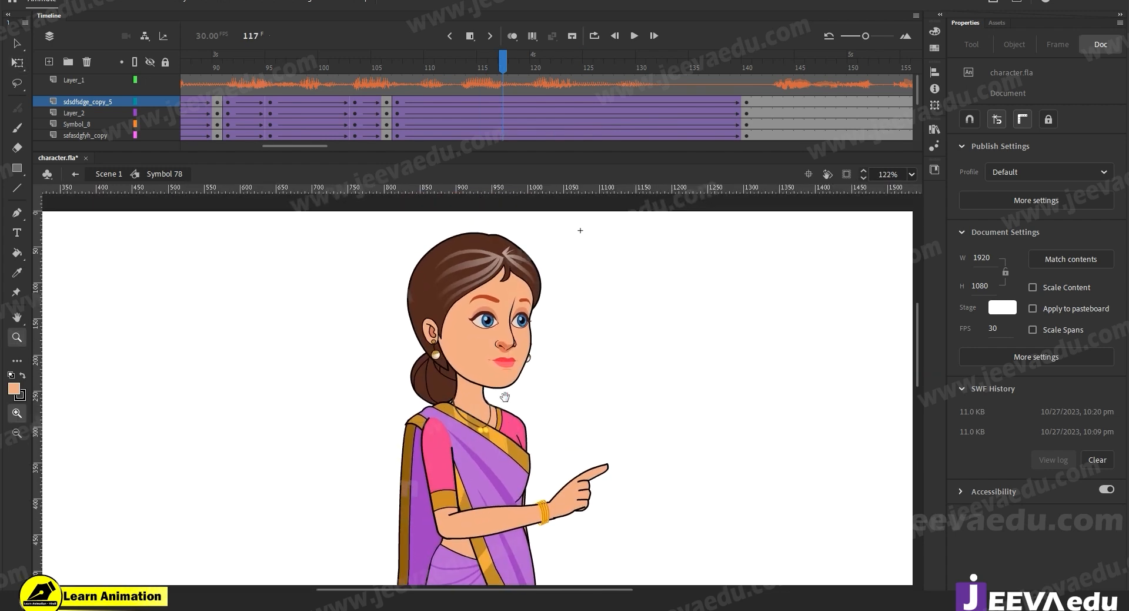
pyautogui.moveTo(449, 75); pyautogui.dragTo(746, 92)
pyautogui.click(433, 376)
pyautogui.press('q')
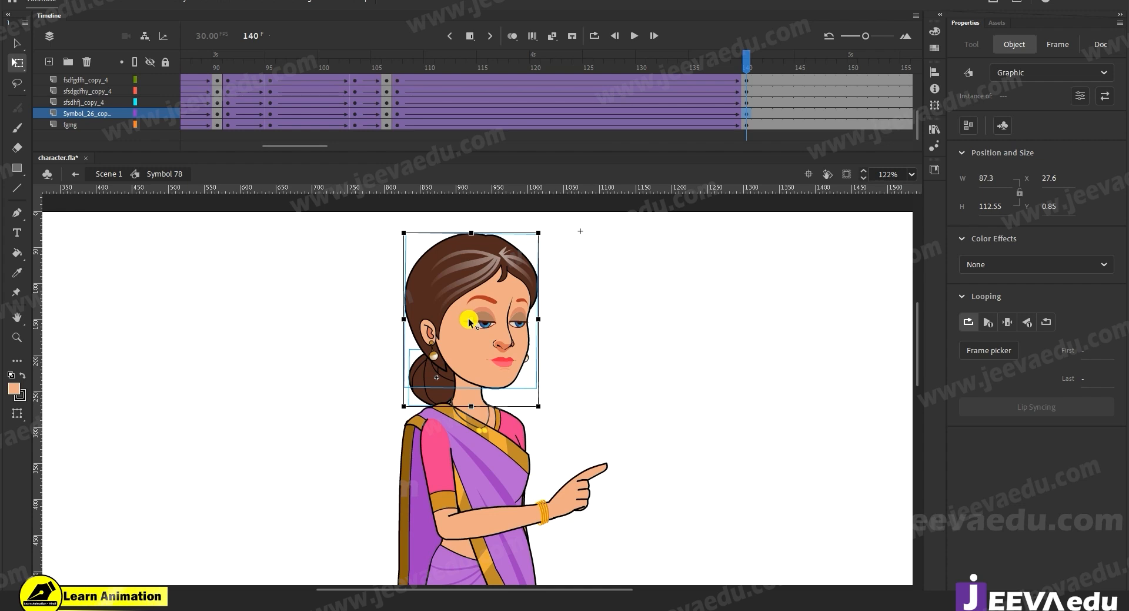
pyautogui.moveTo(539, 227); pyautogui.dragTo(534, 224)
# Step: Rotate the pointing arm and the far arm slightly at frame 140
pyautogui.scroll(-5, 587, 431)
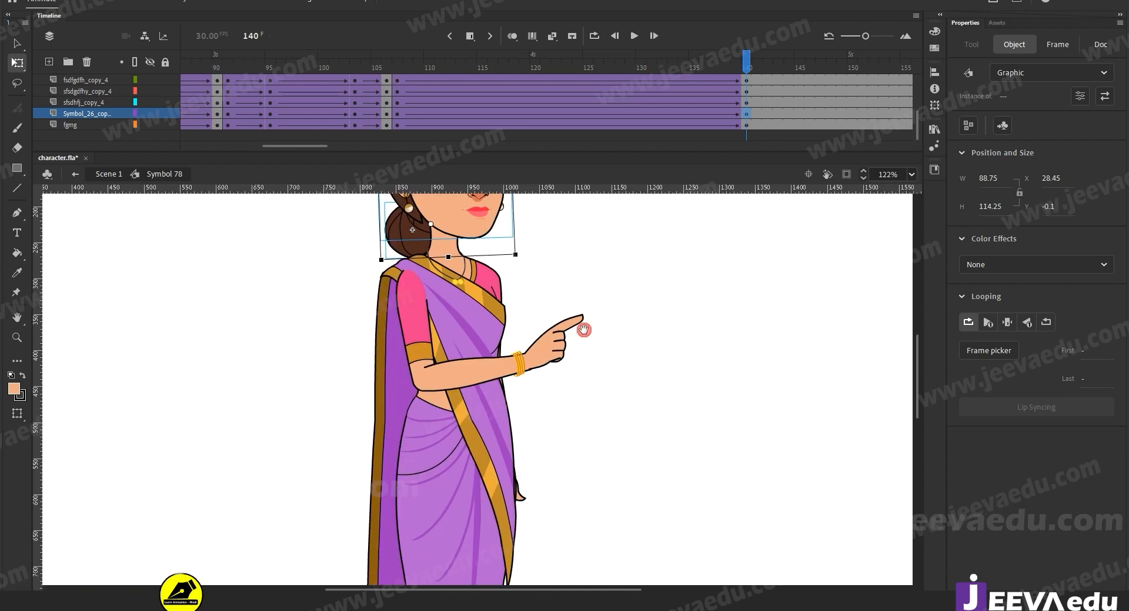
pyautogui.click(545, 348)
pyautogui.moveTo(617, 398); pyautogui.dragTo(615, 399)
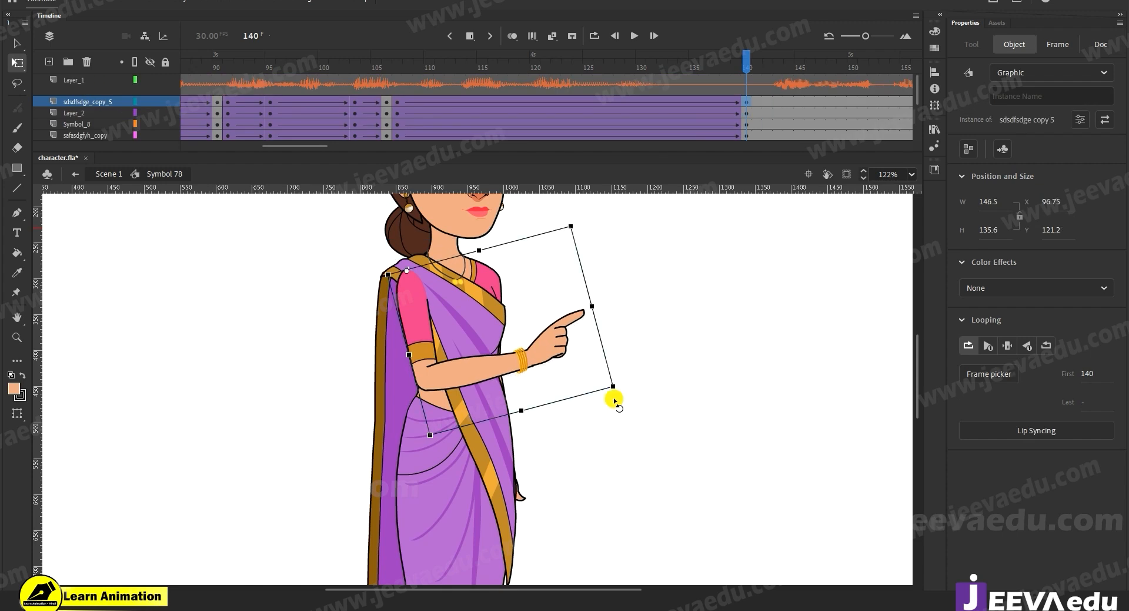
pyautogui.click(534, 512)
pyautogui.moveTo(532, 530); pyautogui.dragTo(529, 532)
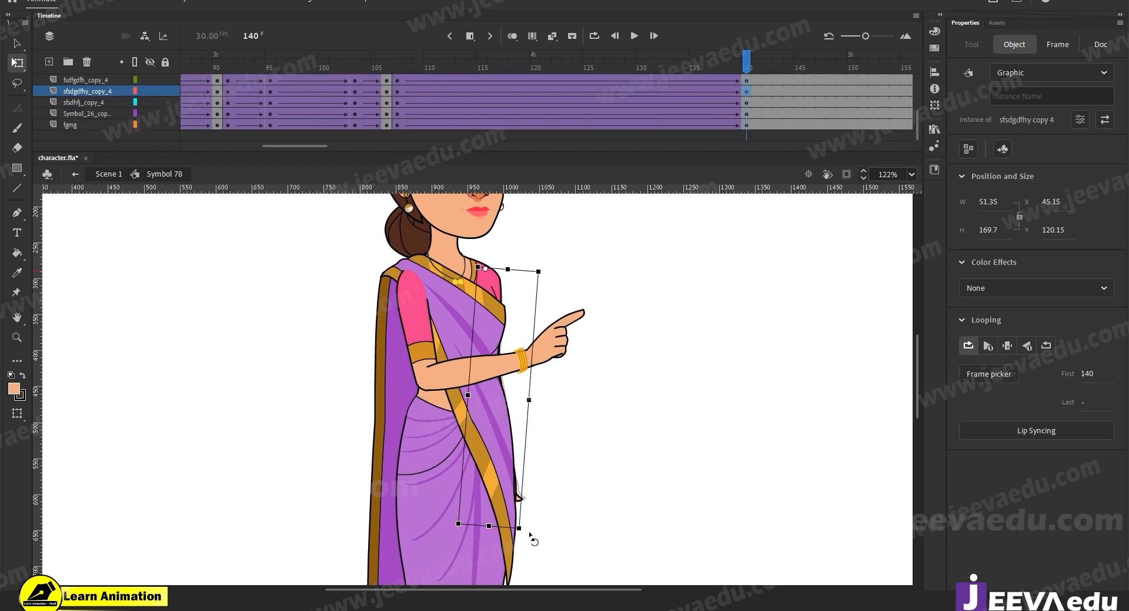
# Step: Swing the saree's rear drape slightly backward at frame 140
pyautogui.scroll(-5, 429, 441)
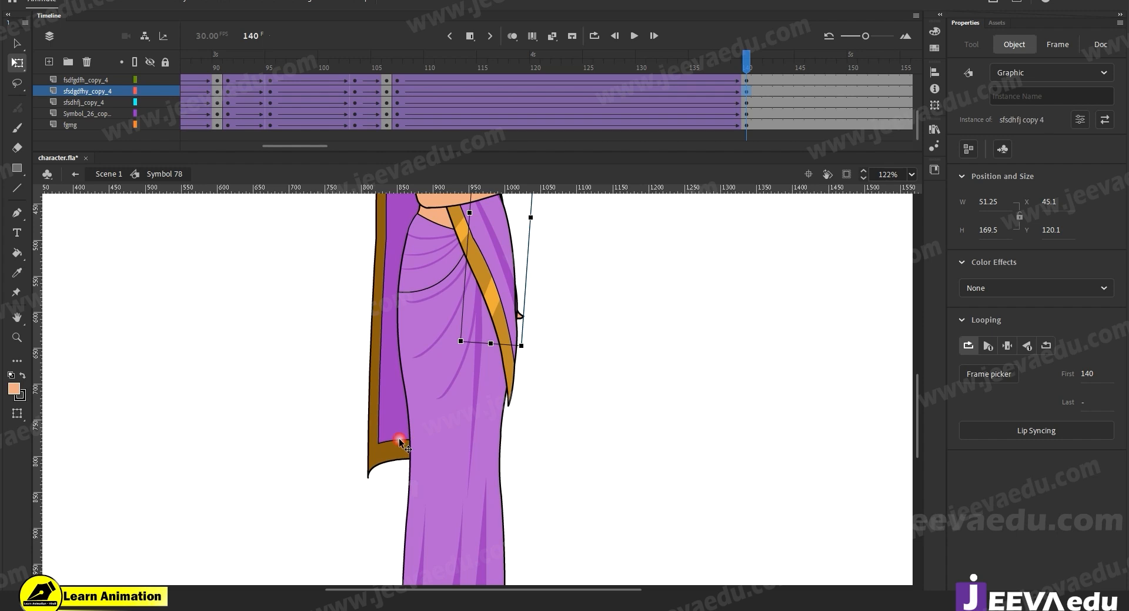
pyautogui.click(382, 470)
pyautogui.moveTo(365, 487); pyautogui.dragTo(361, 493)
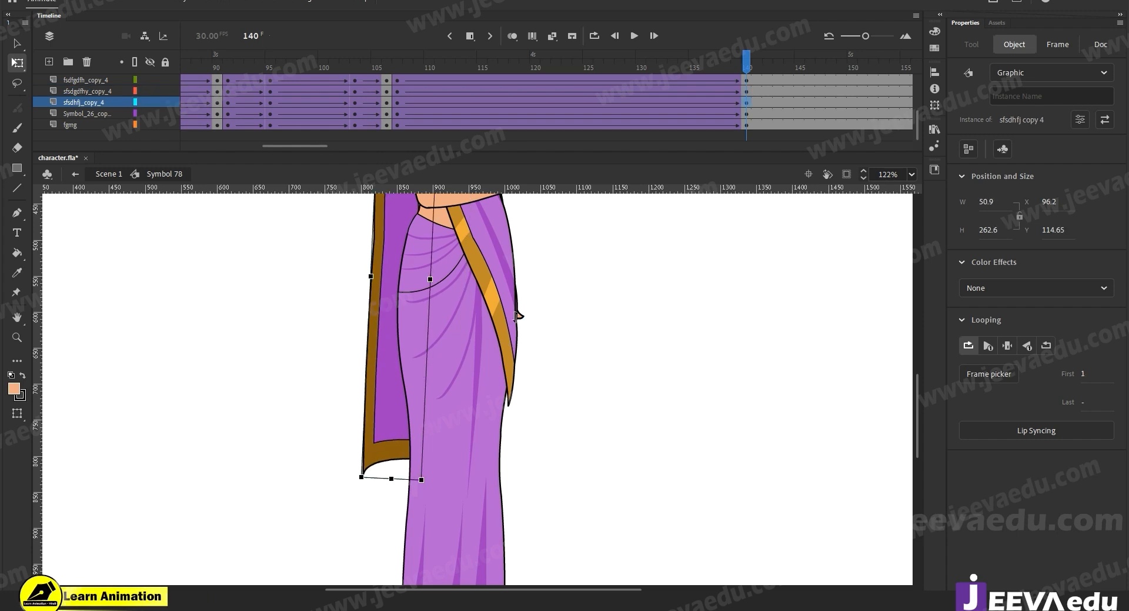
# Step: Rotate the saree-draped torso slightly clockwise at frame 140 and play back the movement to check it
pyautogui.press('z')
pyautogui.keyDown('alt'); pyautogui.click(479, 381); pyautogui.keyUp('alt')
pyautogui.click(453, 409)
pyautogui.press('v')
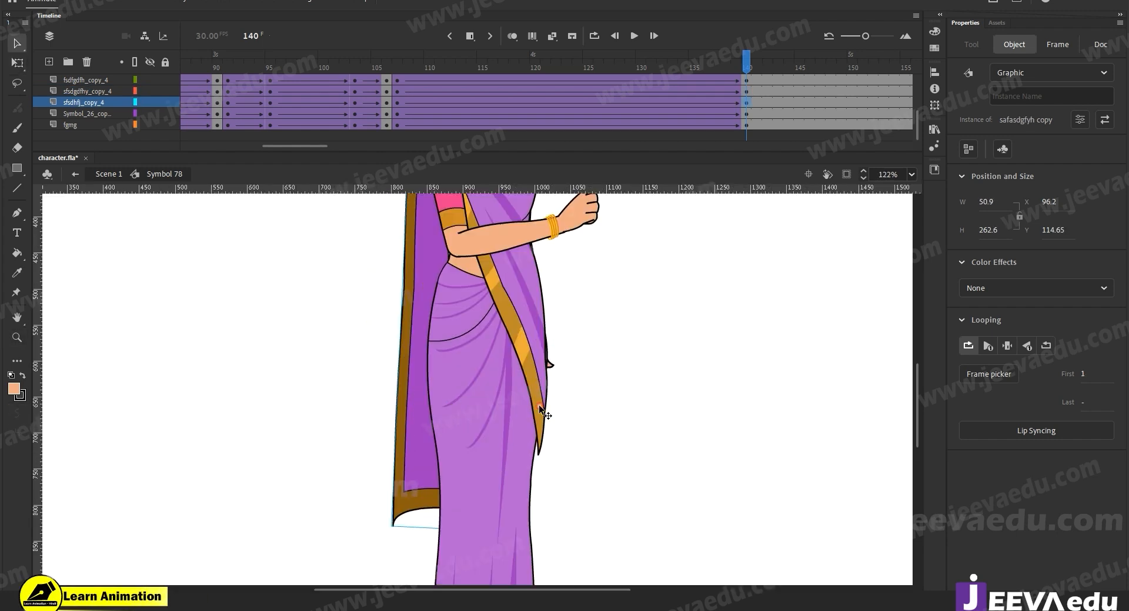
pyautogui.click(538, 404)
pyautogui.press('q')
pyautogui.moveTo(556, 464); pyautogui.dragTo(553, 464)
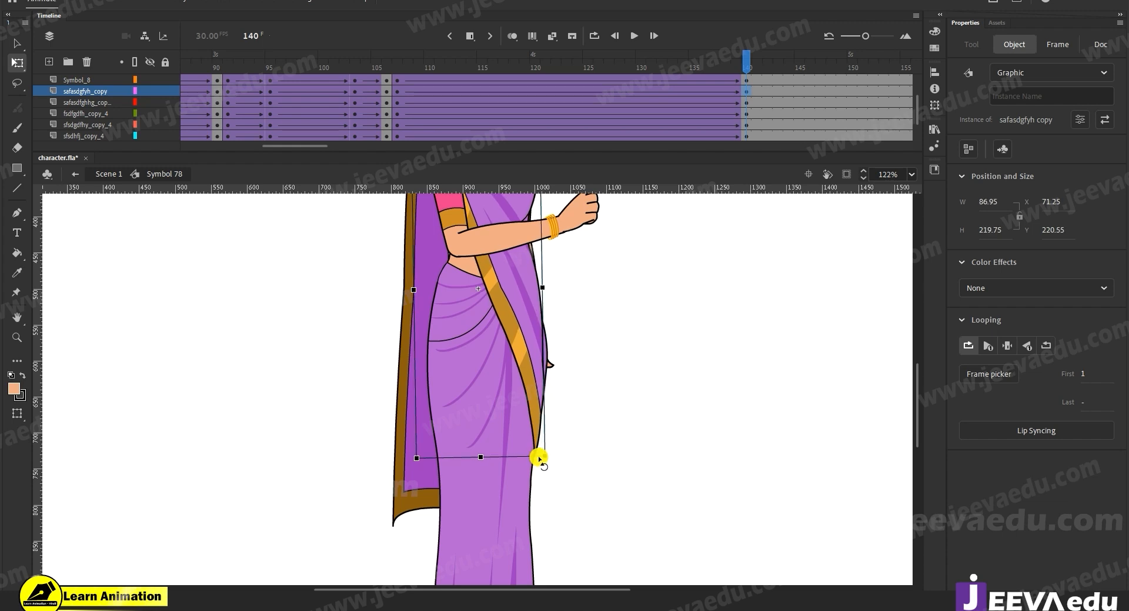
pyautogui.press('z')
pyautogui.keyDown('alt'); pyautogui.click(483, 376); pyautogui.keyUp('alt')
pyautogui.keyDown('alt'); pyautogui.click(481, 369); pyautogui.keyUp('alt')
pyautogui.click(508, 365)
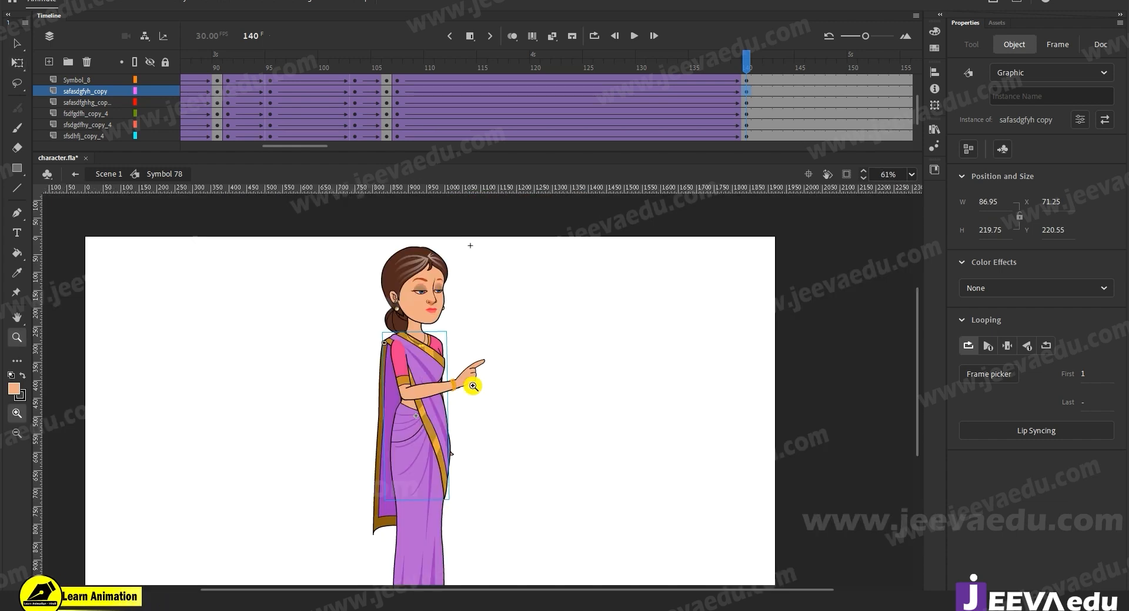
pyautogui.click(747, 42)
pyautogui.press('Return')
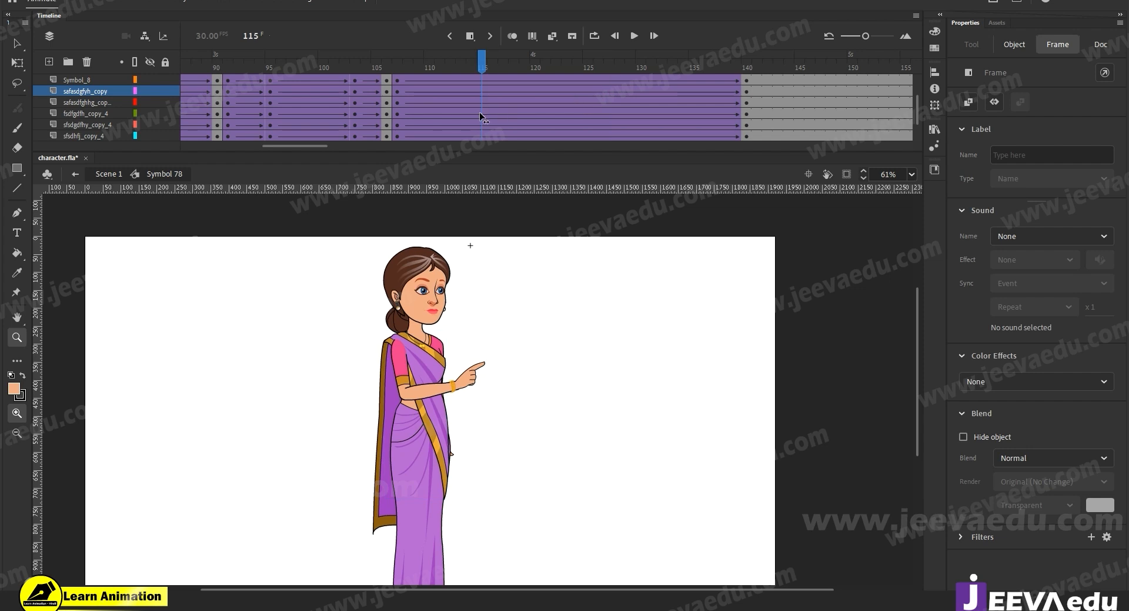
# Step: Insert keyframes at frames 141, 144 and 152 on all of the character's body-part layers
pyautogui.moveTo(285, 149); pyautogui.dragTo(336, 146)
pyautogui.scroll(3, 526, 77)
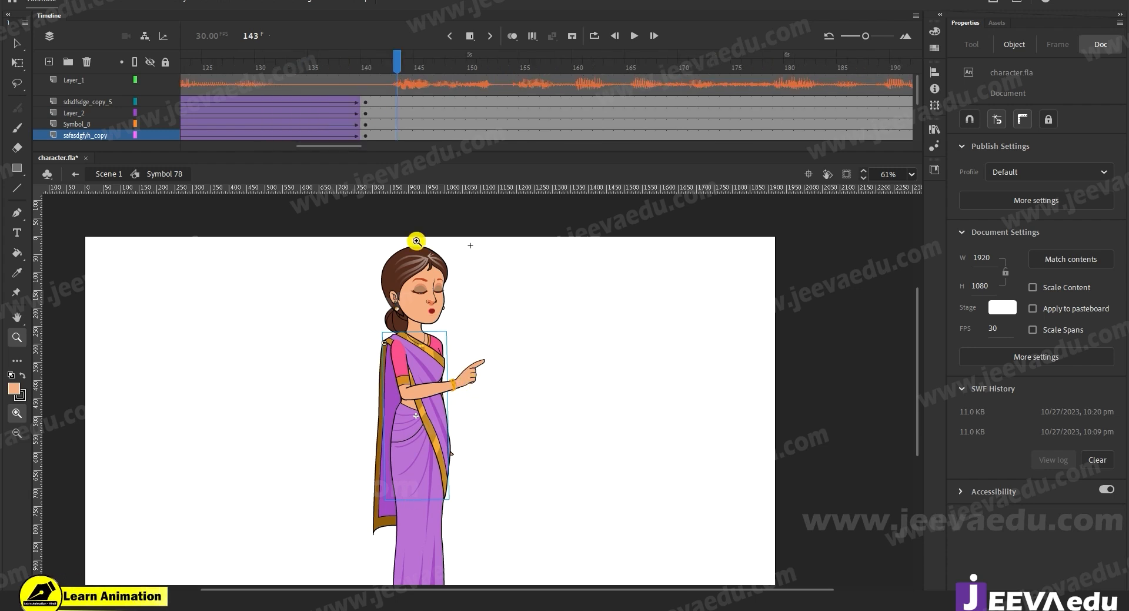
pyautogui.moveTo(381, 171); pyautogui.dragTo(378, 173)
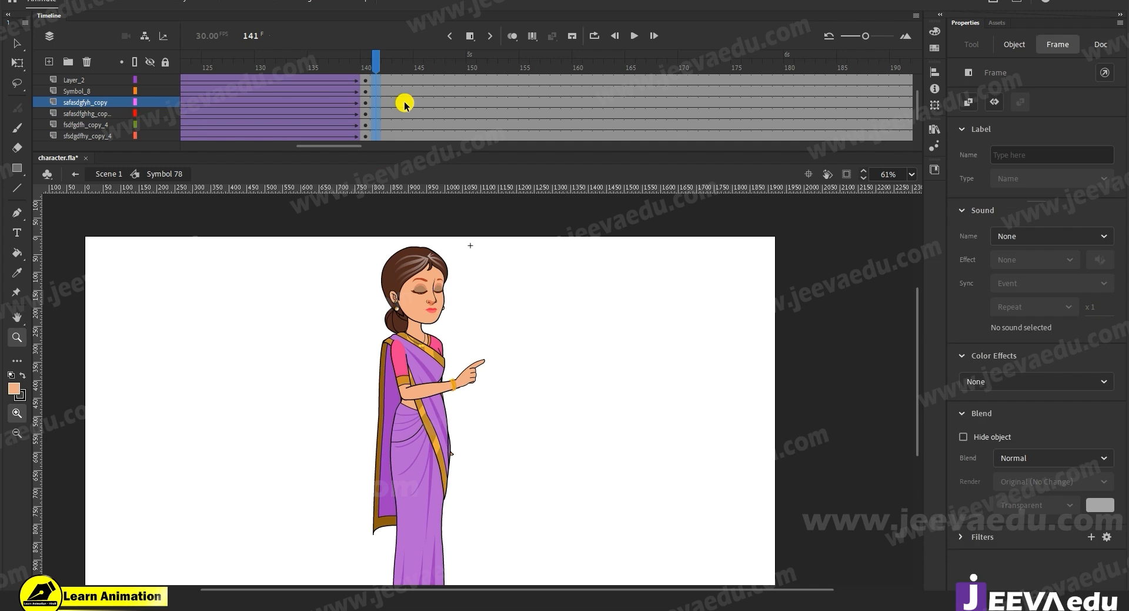
pyautogui.press('F6')
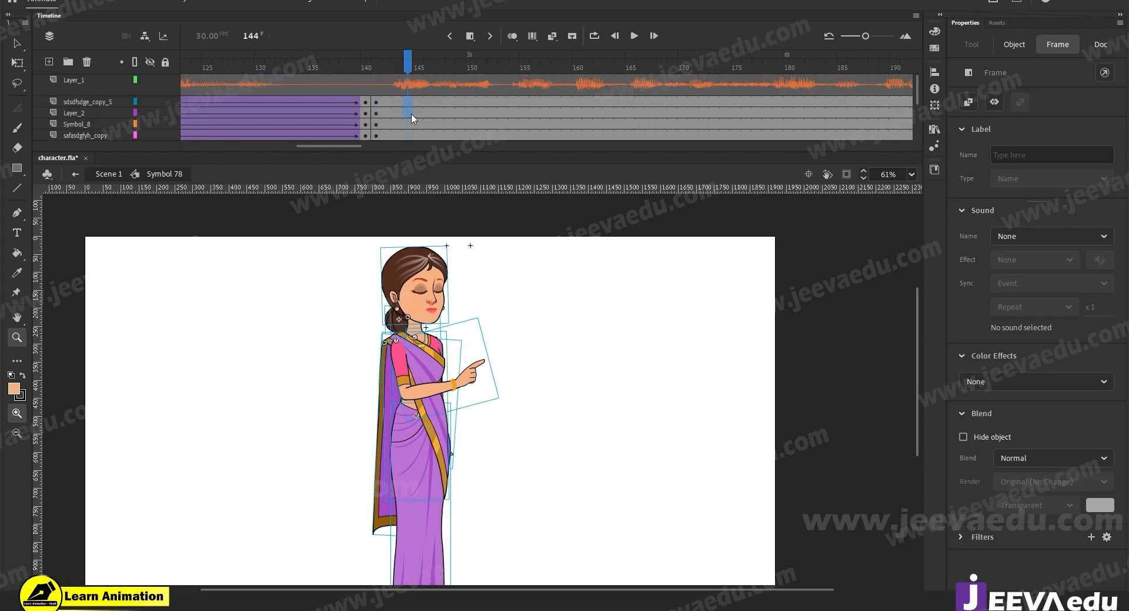
pyautogui.moveTo(408, 100); pyautogui.dragTo(409, 157)
pyautogui.press('F6')
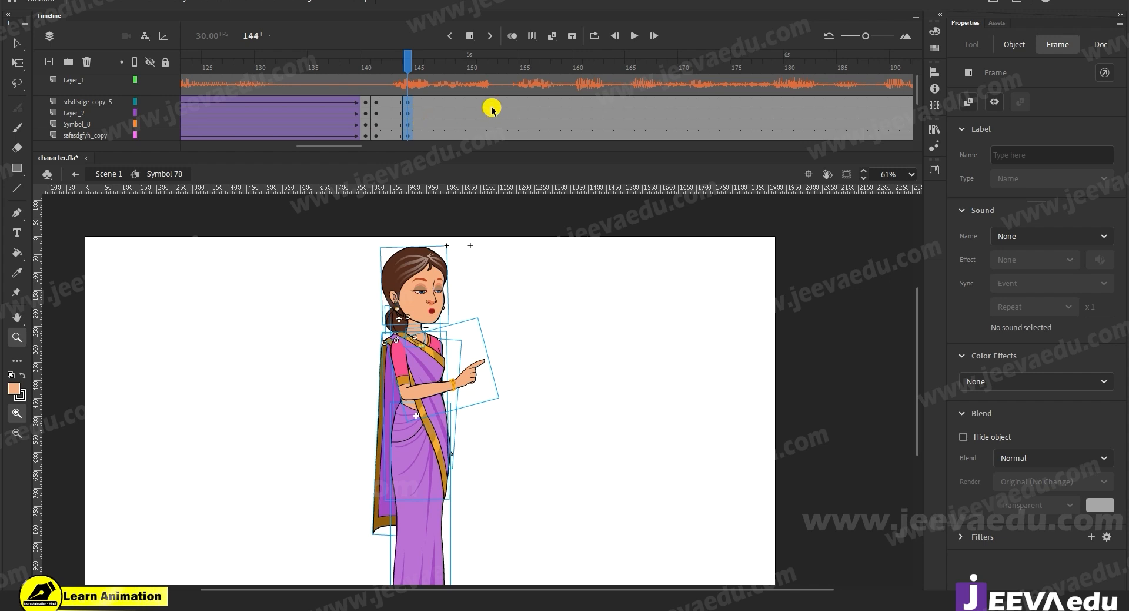
pyautogui.moveTo(493, 102); pyautogui.dragTo(491, 154)
pyautogui.click(371, 134)
# Step: Create classic tweens on all body-part layers between the keyframes at frames 141, 144 and 152
pyautogui.moveTo(343, 147)
pyautogui.mouseDown()
pyautogui.moveTo(317, 152)
pyautogui.moveTo(331, 146)
pyautogui.mouseUp()
pyautogui.scroll(3, 398, 110)
pyautogui.click(492, 103)
pyautogui.moveTo(518, 122); pyautogui.dragTo(539, 171)
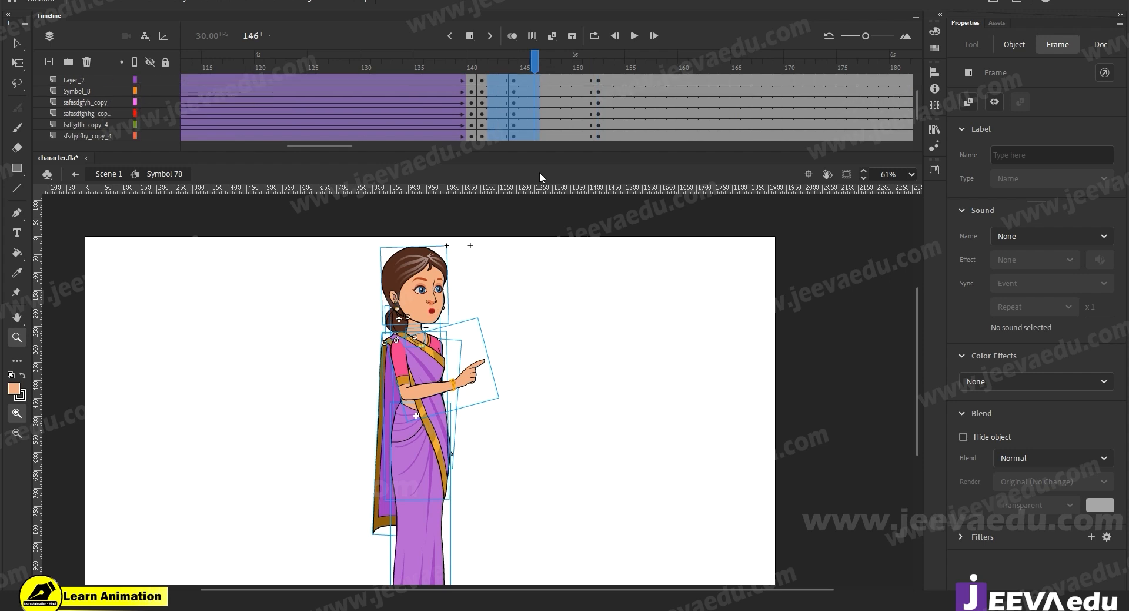
pyautogui.rightClick(527, 106)
pyautogui.click(564, 225)
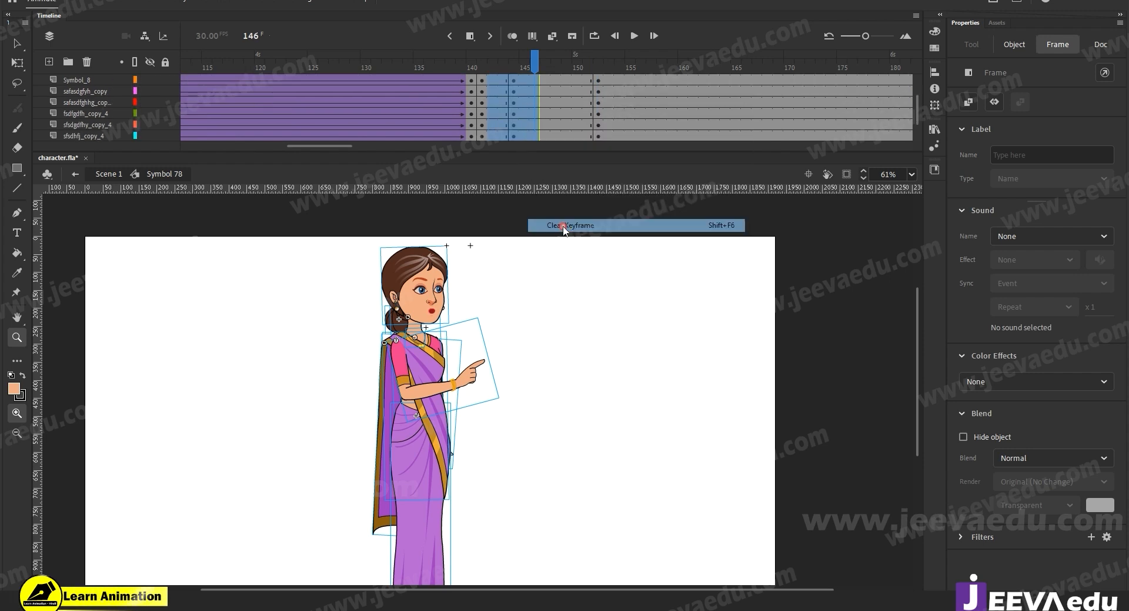
pyautogui.rightClick(523, 107)
# Step: Set the ease of the tweens between frames 144 and 152 to 100 and play back the animation
pyautogui.click(540, 102)
pyautogui.moveTo(557, 104); pyautogui.dragTo(567, 103)
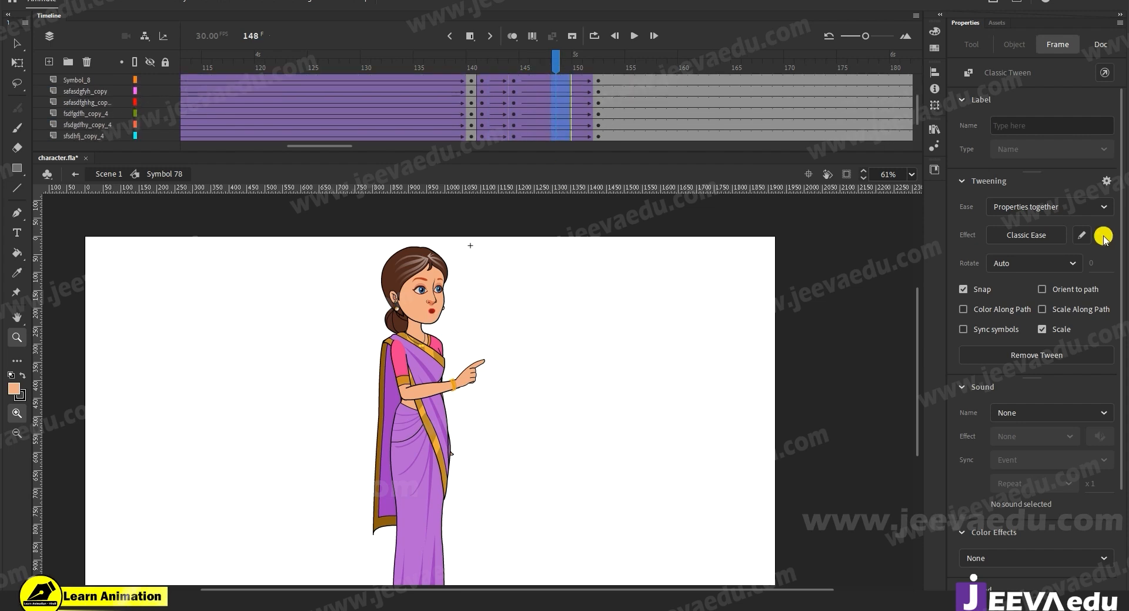
pyautogui.click(525, 64)
pyautogui.click(517, 82)
pyautogui.moveTo(487, 65); pyautogui.dragTo(3, 158)
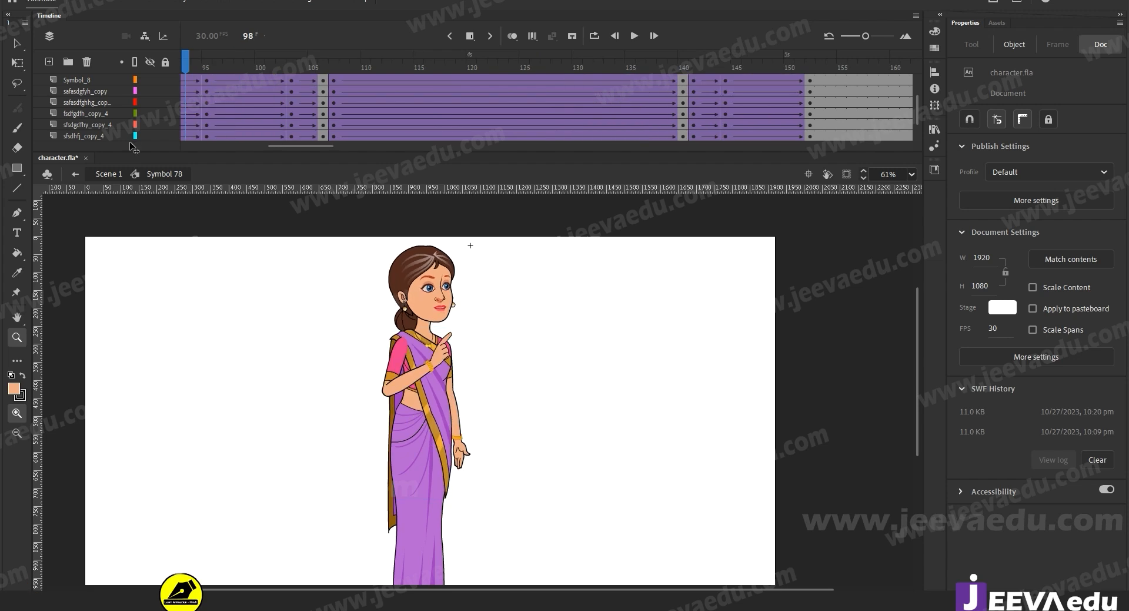
pyautogui.click(333, 76)
pyautogui.moveTo(332, 75); pyautogui.dragTo(457, 95)
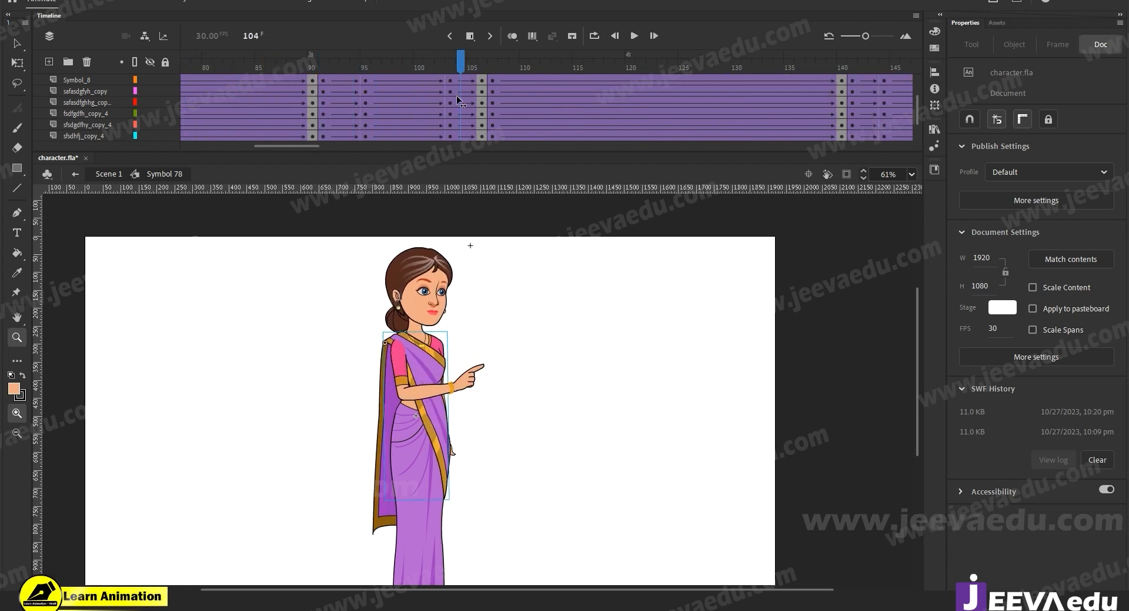
pyautogui.press('Return')
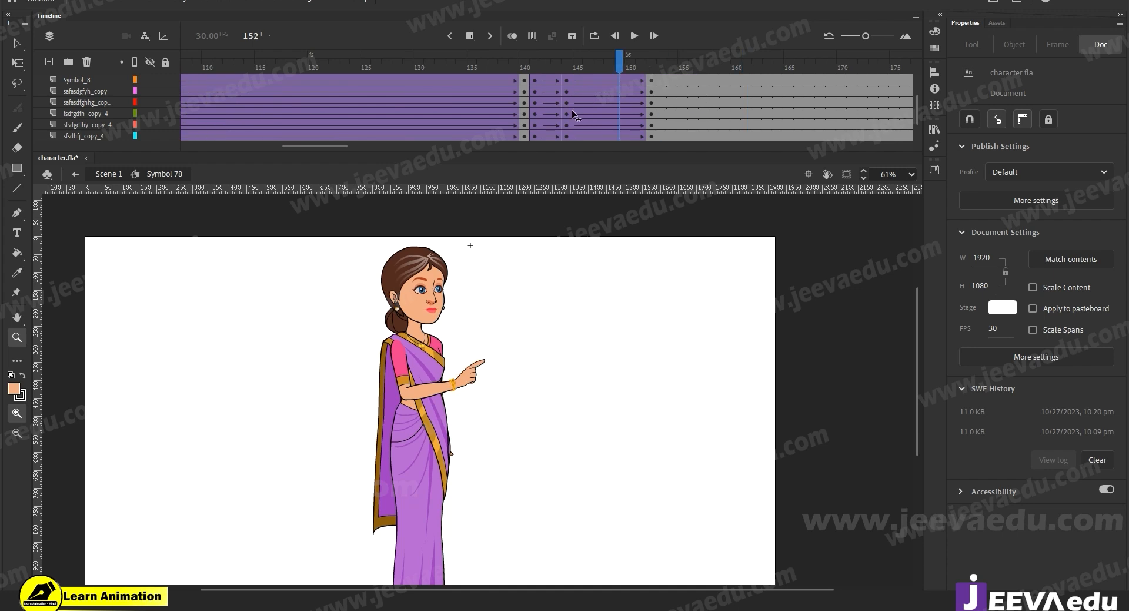
# Step: Rotate the woman's whole upper body slightly forward around the waist at frame 152
pyautogui.press('v')
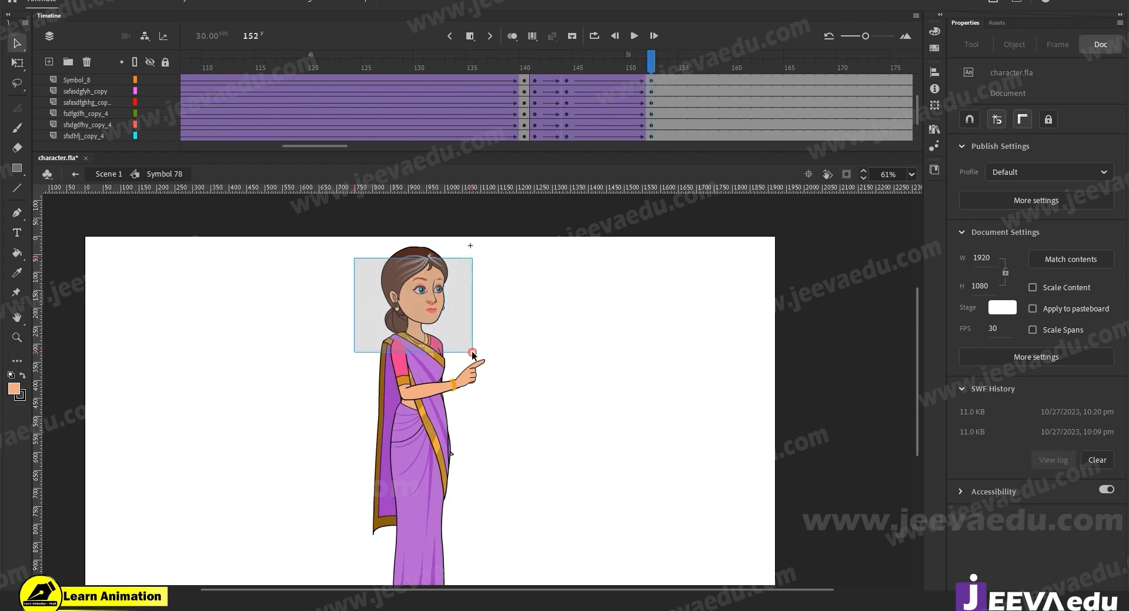
pyautogui.click(472, 382)
pyautogui.press('q')
pyautogui.click(428, 378)
pyautogui.click(434, 391)
pyautogui.click(506, 242)
pyautogui.moveTo(510, 244); pyautogui.dragTo(512, 247)
pyautogui.click(441, 329)
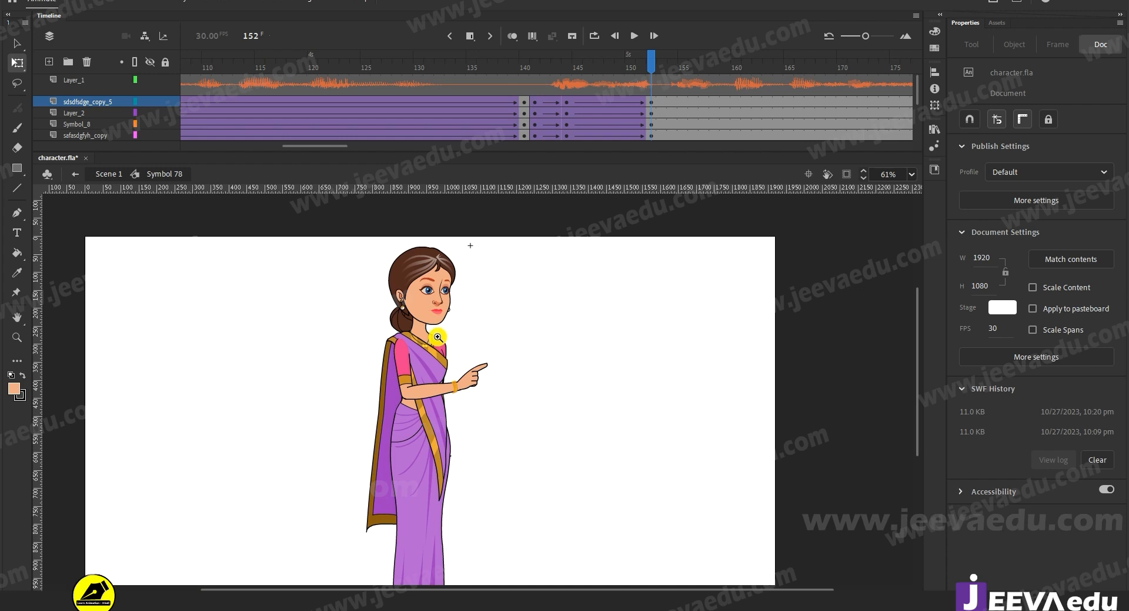
# Step: Rotate the head and hair bun together slightly backward at frame 152
pyautogui.press('z')
pyautogui.click(441, 329)
pyautogui.press('v')
pyautogui.click(477, 347)
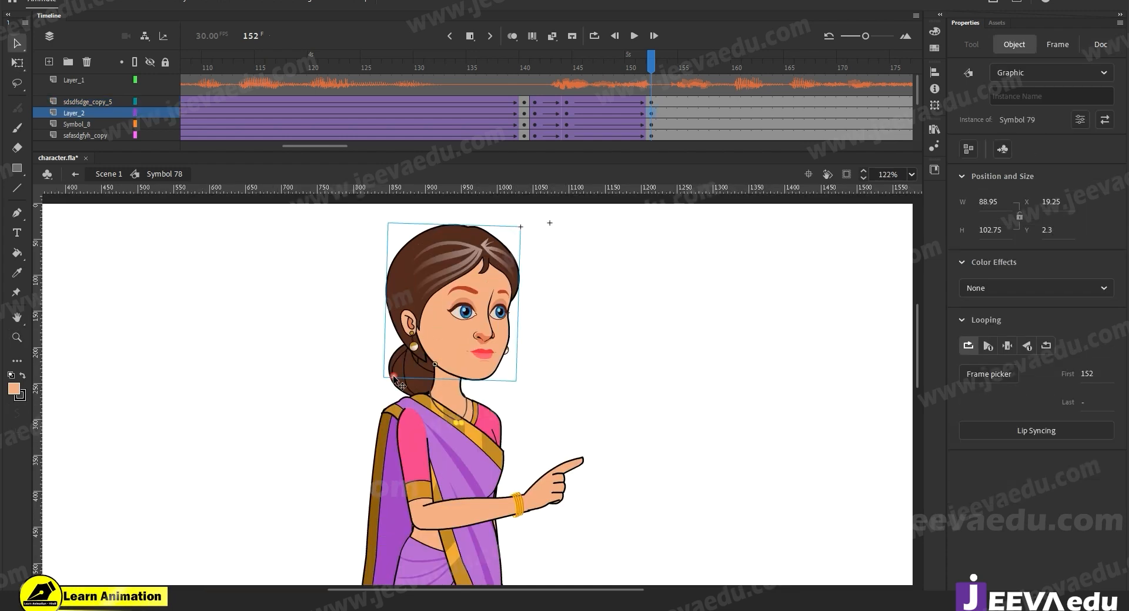
pyautogui.doubleClick(458, 348)
pyautogui.press('q')
pyautogui.click(452, 311)
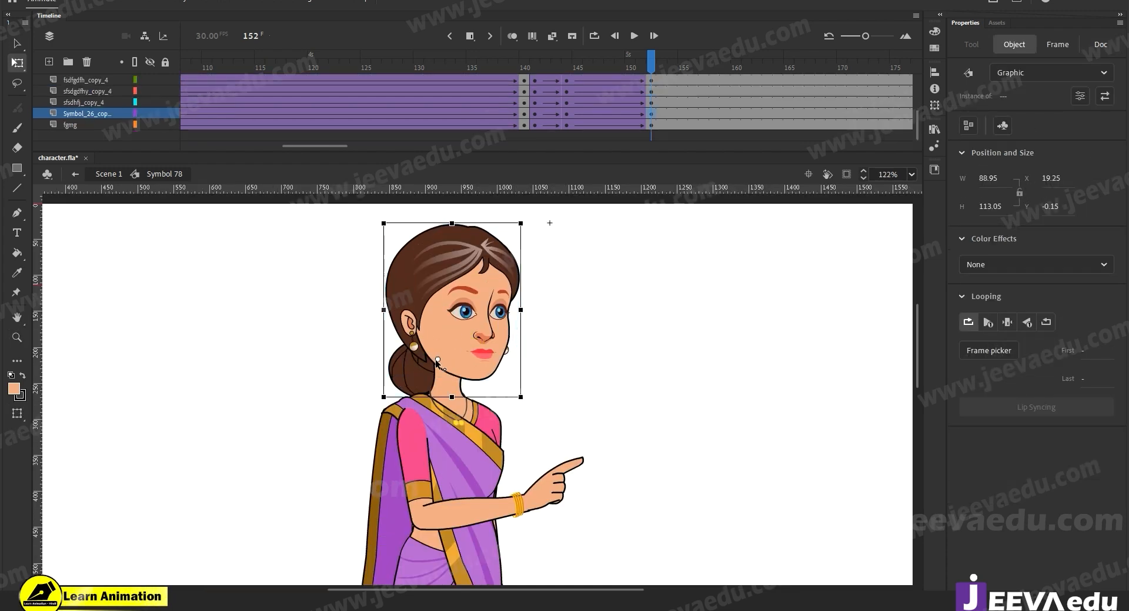
pyautogui.moveTo(528, 223); pyautogui.dragTo(517, 210)
# Step: Rotate the hair bun alone slightly counterclockwise beneath the head at frame 152
pyautogui.click(408, 381)
pyautogui.click(408, 381)
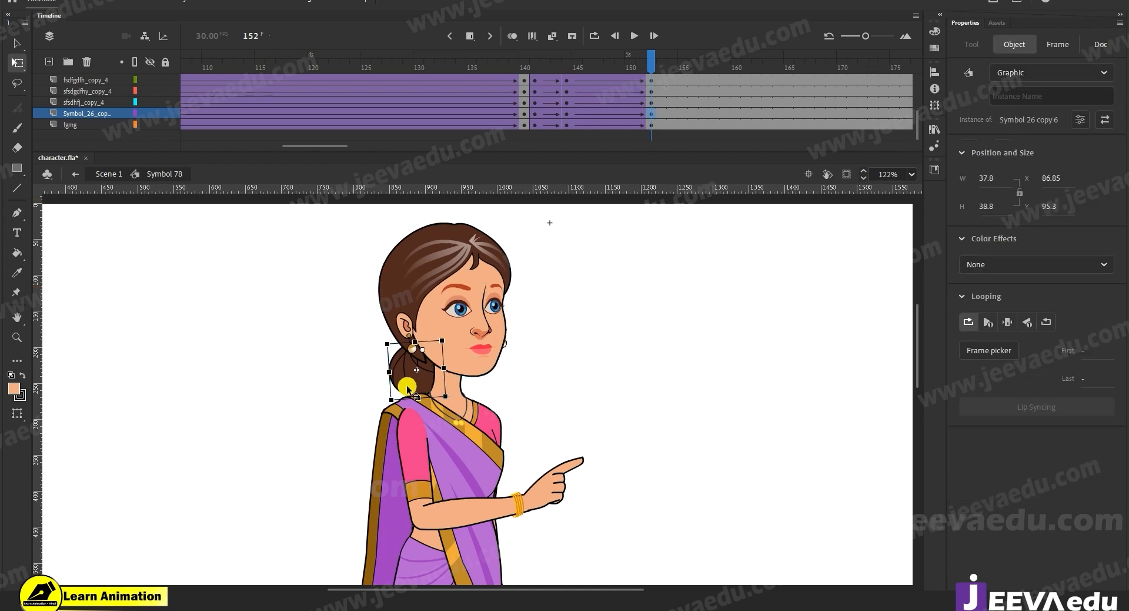
pyautogui.moveTo(391, 406); pyautogui.dragTo(399, 408)
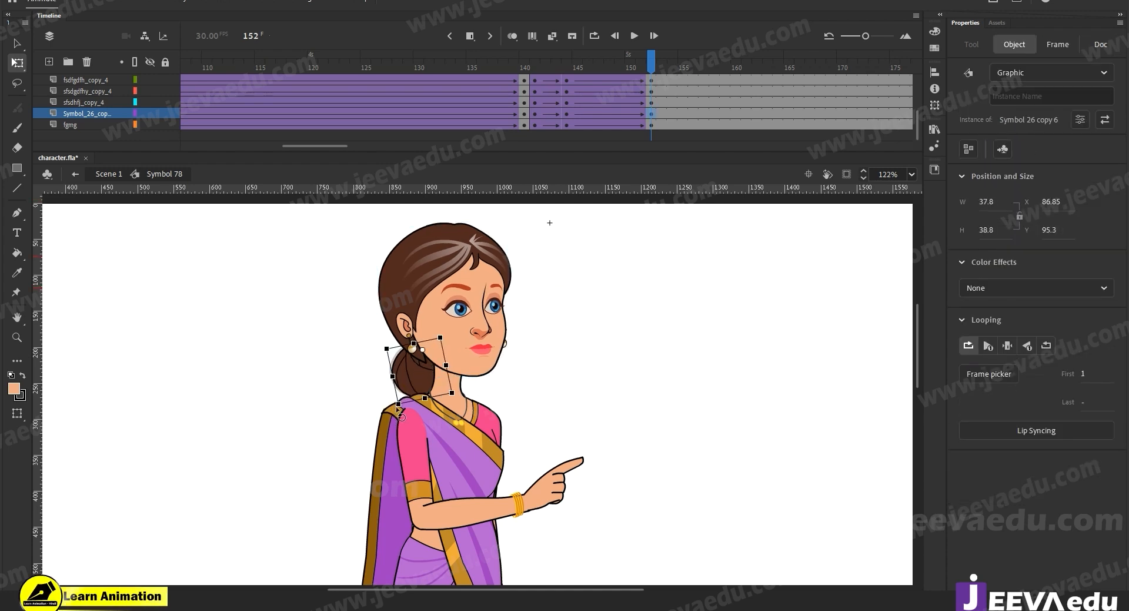
pyautogui.moveTo(646, 59); pyautogui.dragTo(651, 107)
pyautogui.click(520, 380)
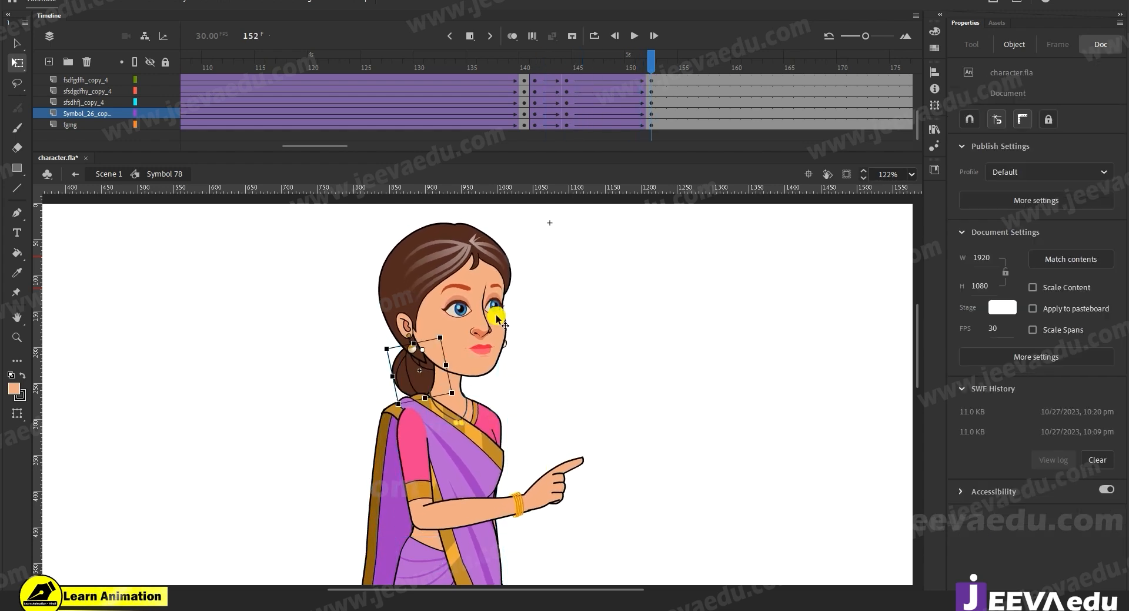
# Step: Rotate the pointing arm downward around the shoulder at frame 152 and compare the pose with frame 144
pyautogui.scroll(-3, 445, 403)
pyautogui.press('z')
pyautogui.keyDown('alt'); pyautogui.click(482, 431); pyautogui.keyUp('alt')
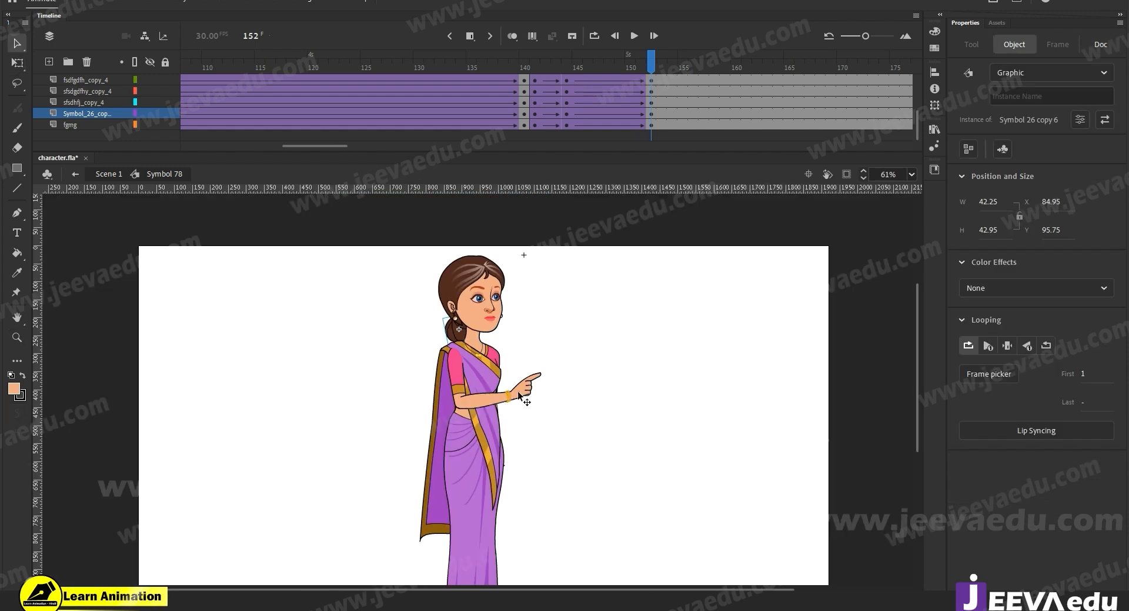
pyautogui.press('v')
pyautogui.click(516, 400)
pyautogui.press('q')
pyautogui.moveTo(556, 420); pyautogui.dragTo(535, 445)
pyautogui.click(567, 95)
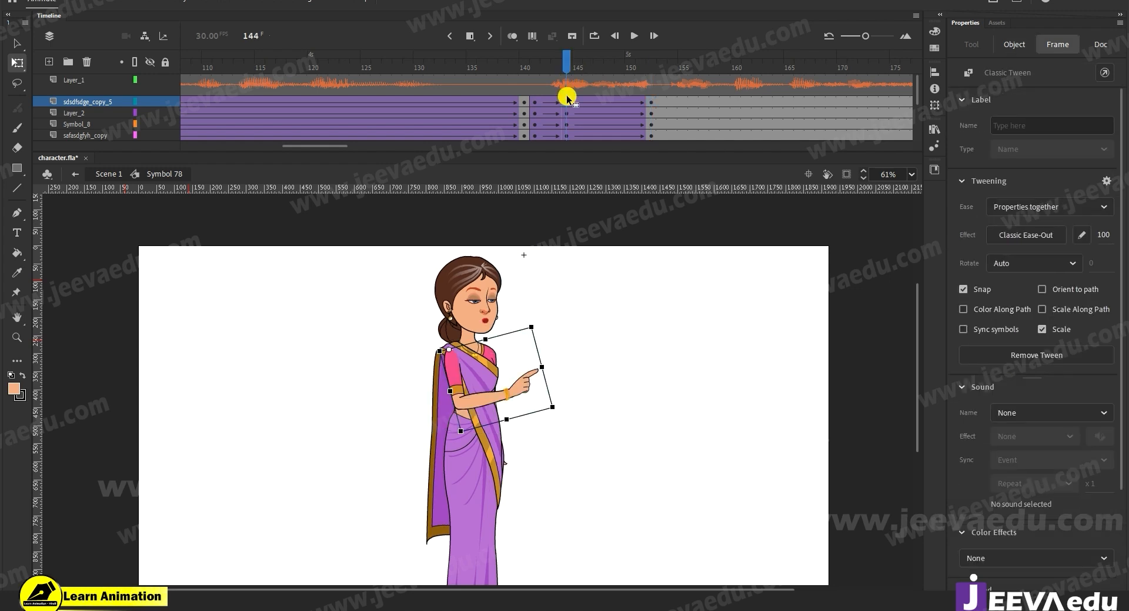
pyautogui.click(575, 71)
pyautogui.moveTo(577, 71); pyautogui.dragTo(650, 71)
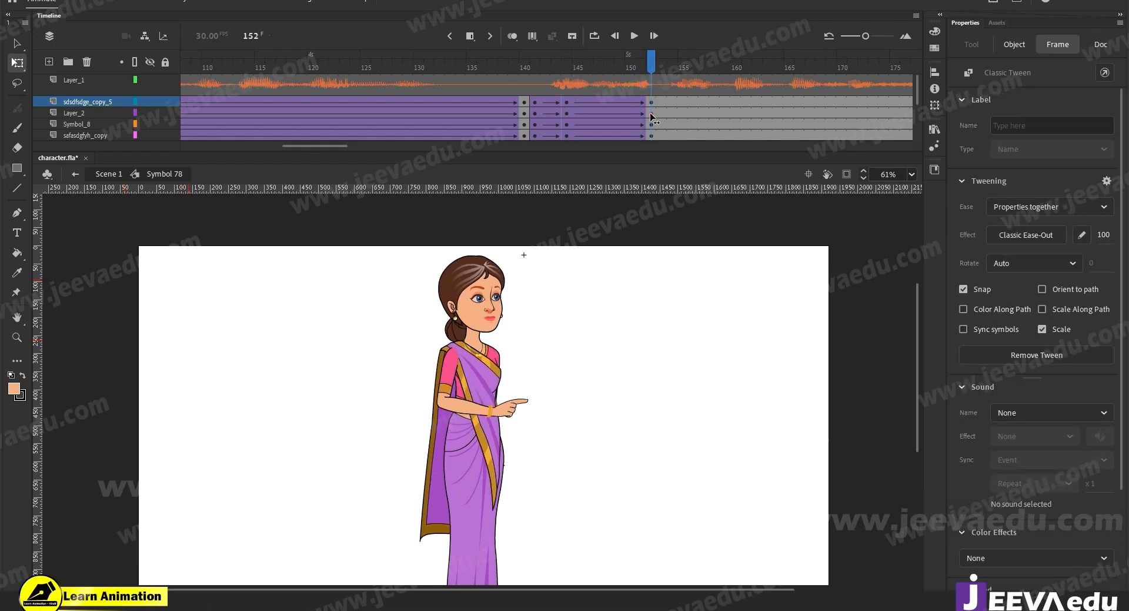
# Step: Inside the pointing arm's symbol, keyframe the DSDAFSDFGDF layer at frames 144 and 152 and create a classic tween between them
pyautogui.click(554, 335)
pyautogui.click(504, 415)
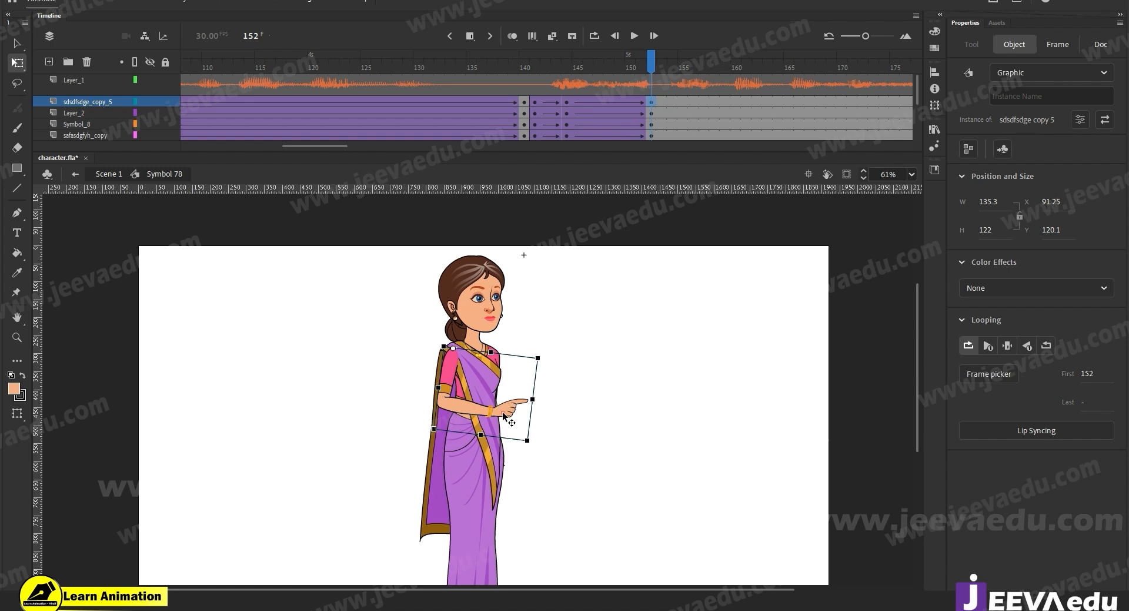
pyautogui.doubleClick(505, 415)
pyautogui.click(545, 80)
pyautogui.click(450, 89)
pyautogui.moveTo(462, 82); pyautogui.dragTo(495, 79)
pyautogui.rightClick(494, 80)
pyautogui.click(521, 104)
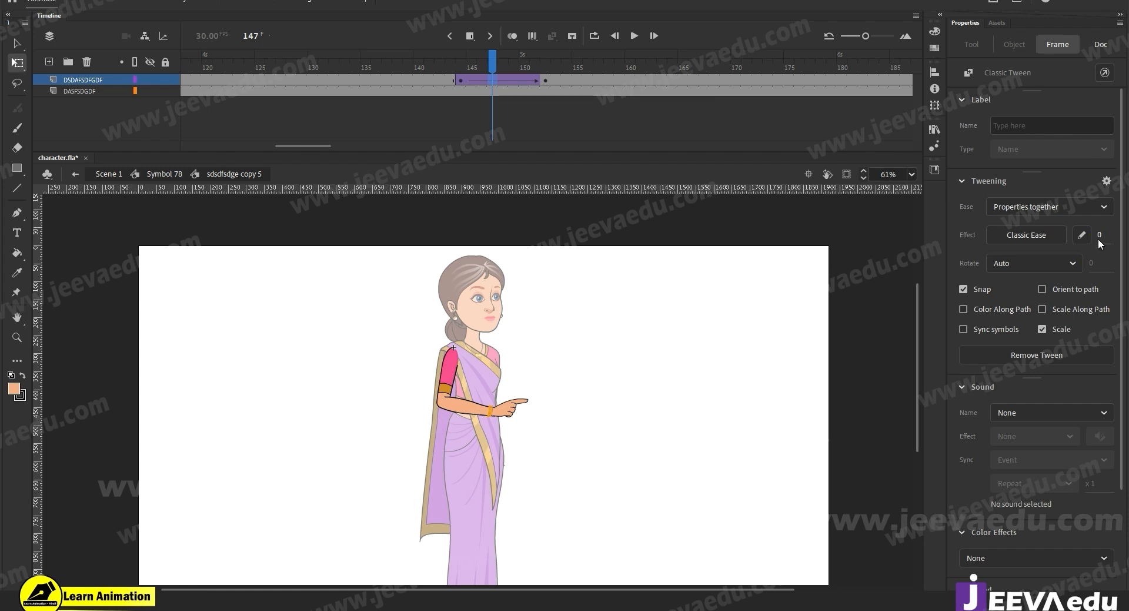
# Step: Rotate the forearm with its pointing hand downward around the elbow at frame 152
pyautogui.click(545, 80)
pyautogui.moveTo(537, 398); pyautogui.dragTo(465, 470)
pyautogui.click(464, 470)
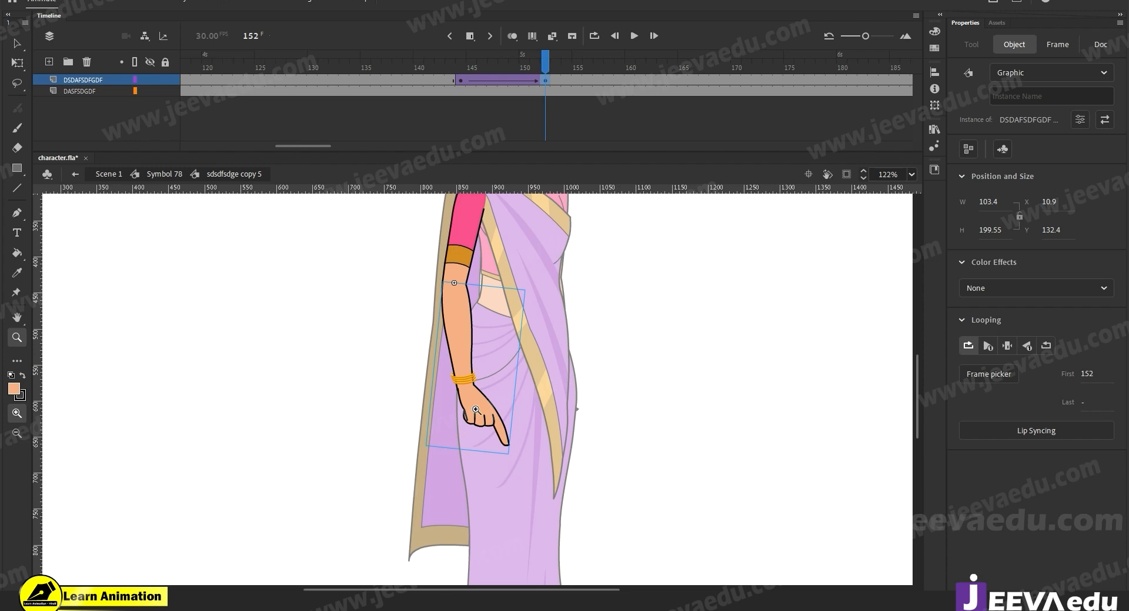
# Step: Inside the forearm's symbol, keyframe the ASDASFSDFG hand layer at frames 144 and 152 and create a classic tween between them
pyautogui.click(461, 468)
pyautogui.press('v')
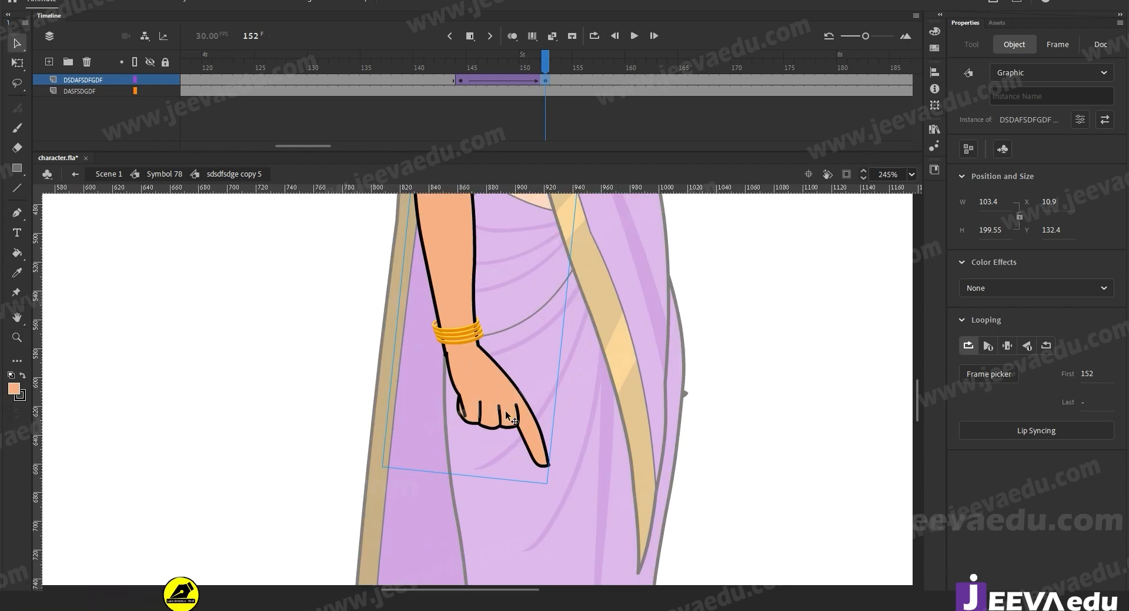
pyautogui.doubleClick(506, 411)
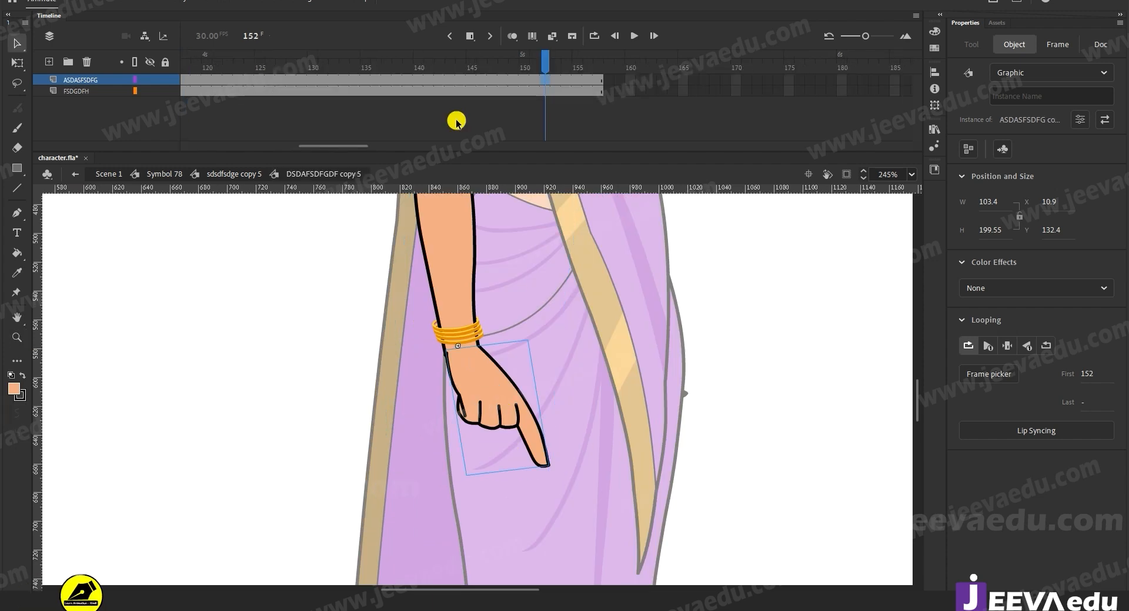
pyautogui.click(464, 79)
pyautogui.rightClick(493, 80)
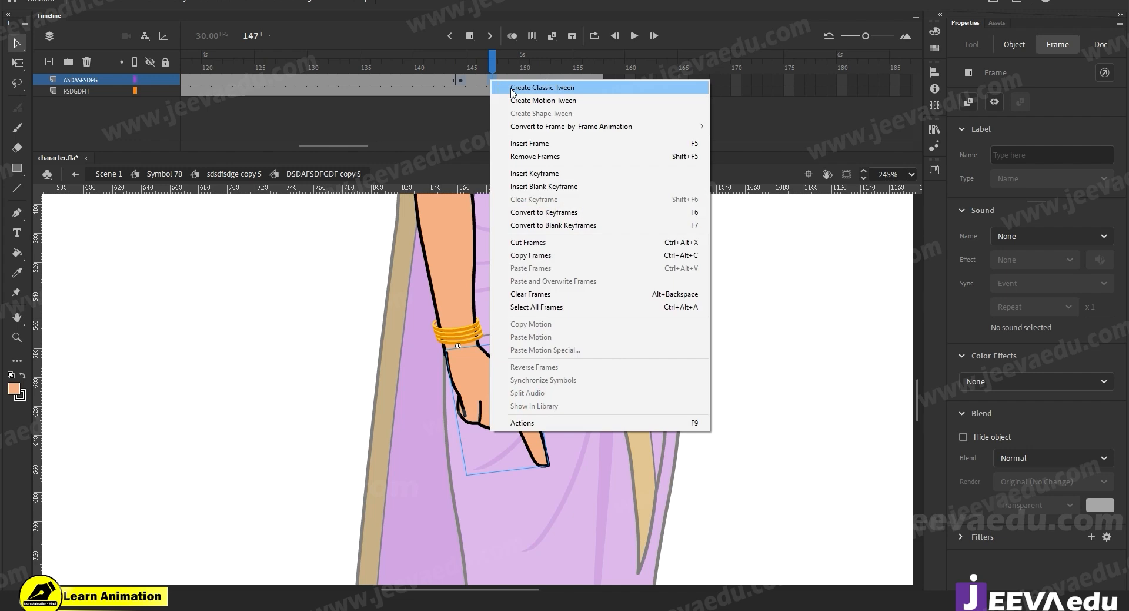
pyautogui.click(540, 105)
# Step: Extend both layers of the forearm symbol beyond frame 185 and set the hand tween's ease to 100
pyautogui.moveTo(595, 82); pyautogui.dragTo(743, 144)
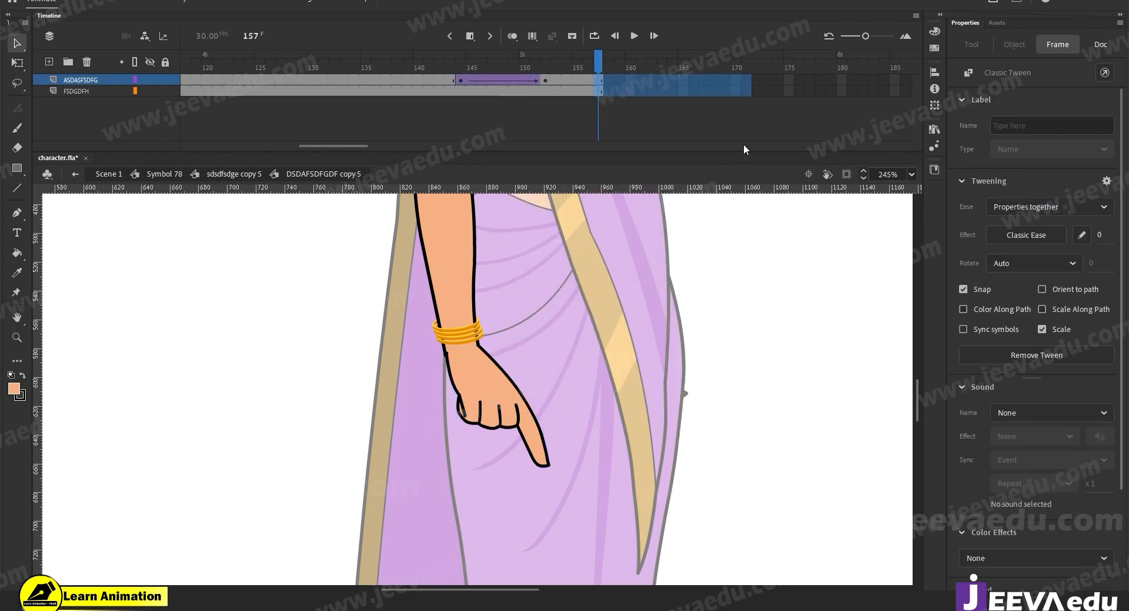
pyautogui.press('F5')
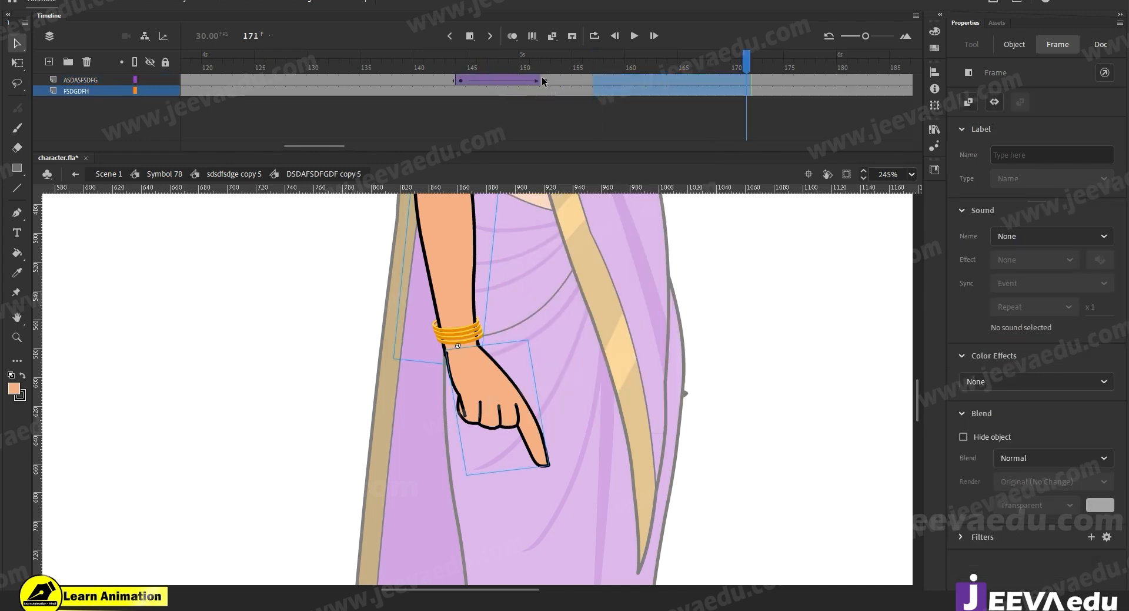
pyautogui.click(513, 80)
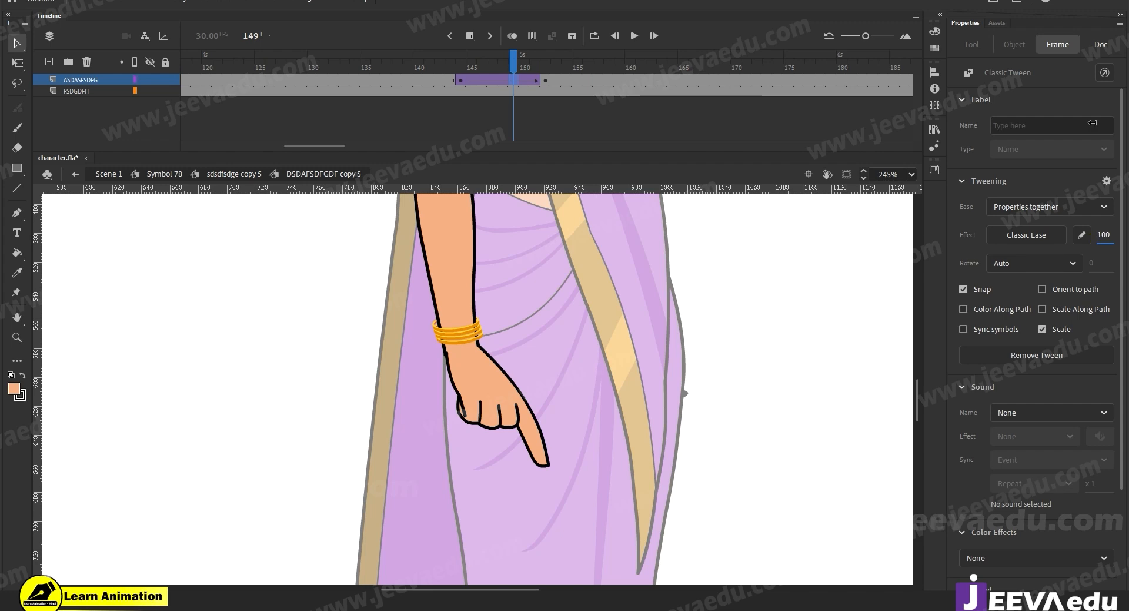
pyautogui.click(476, 80)
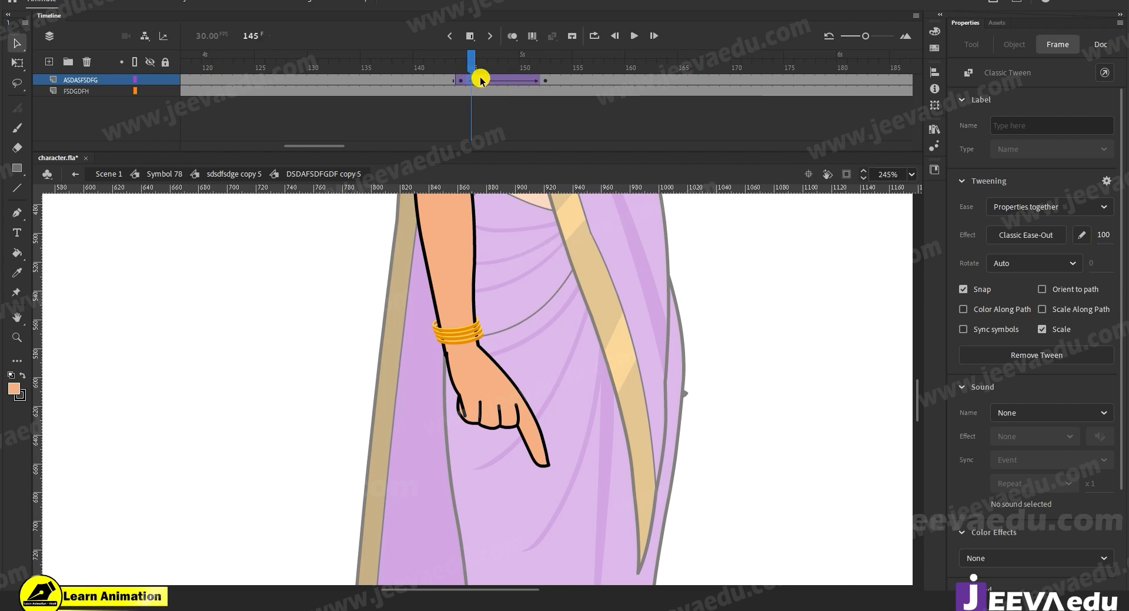
pyautogui.click(482, 80)
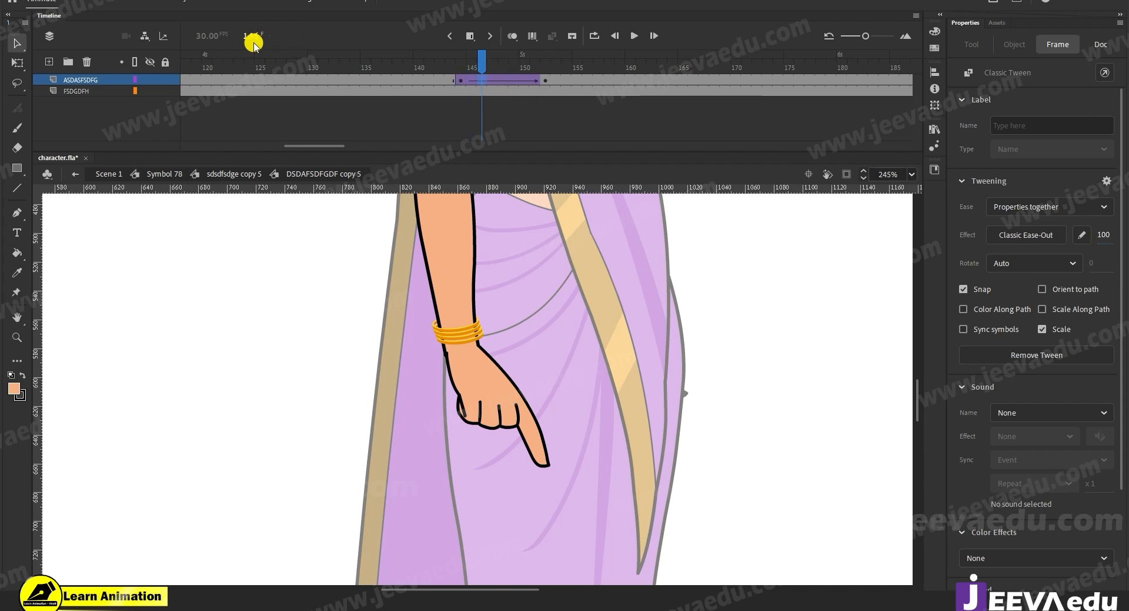
# Step: Inside the hand's symbol, add a keyframe at frame 146 and swap the pointing hand for the open hand, frame 1, with the Frame Picker
pyautogui.click(546, 80)
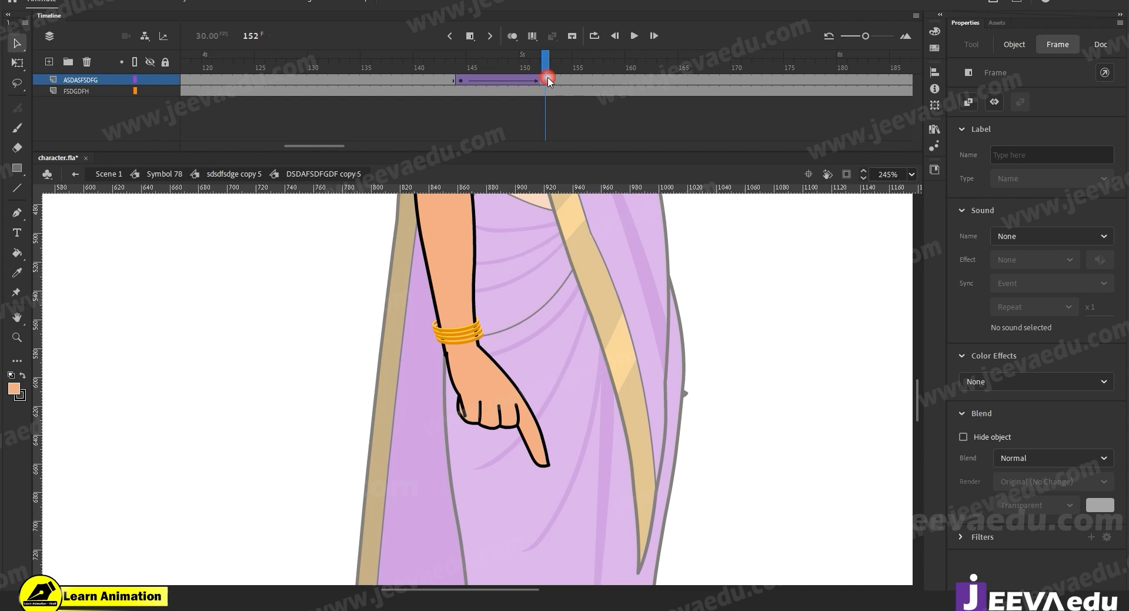
pyautogui.doubleClick(496, 429)
pyautogui.click(496, 79)
pyautogui.click(481, 81)
pyautogui.click(479, 410)
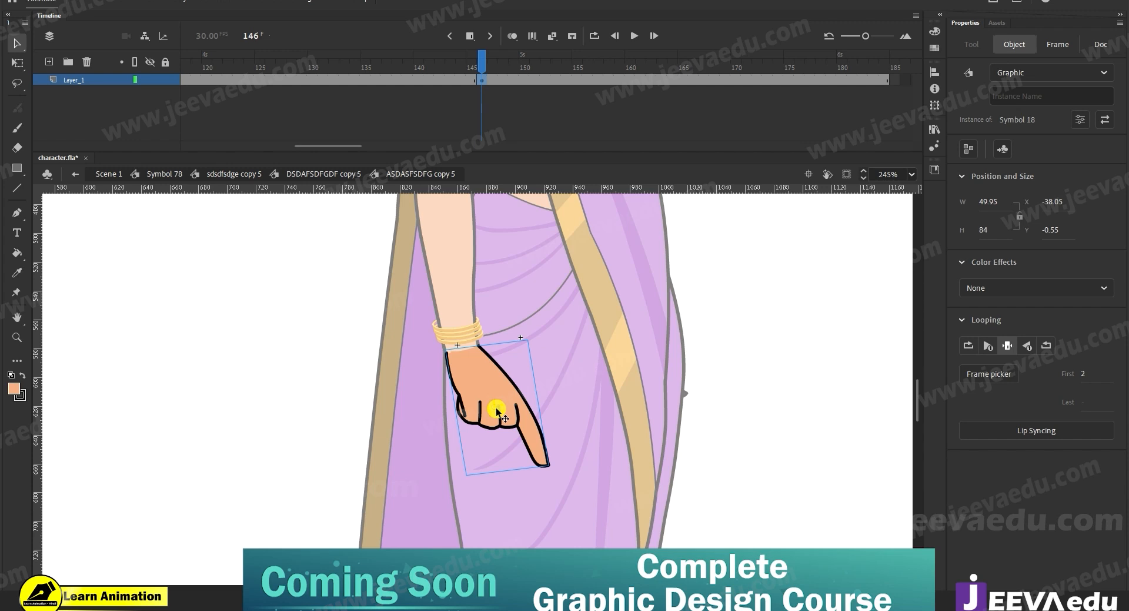
pyautogui.click(505, 414)
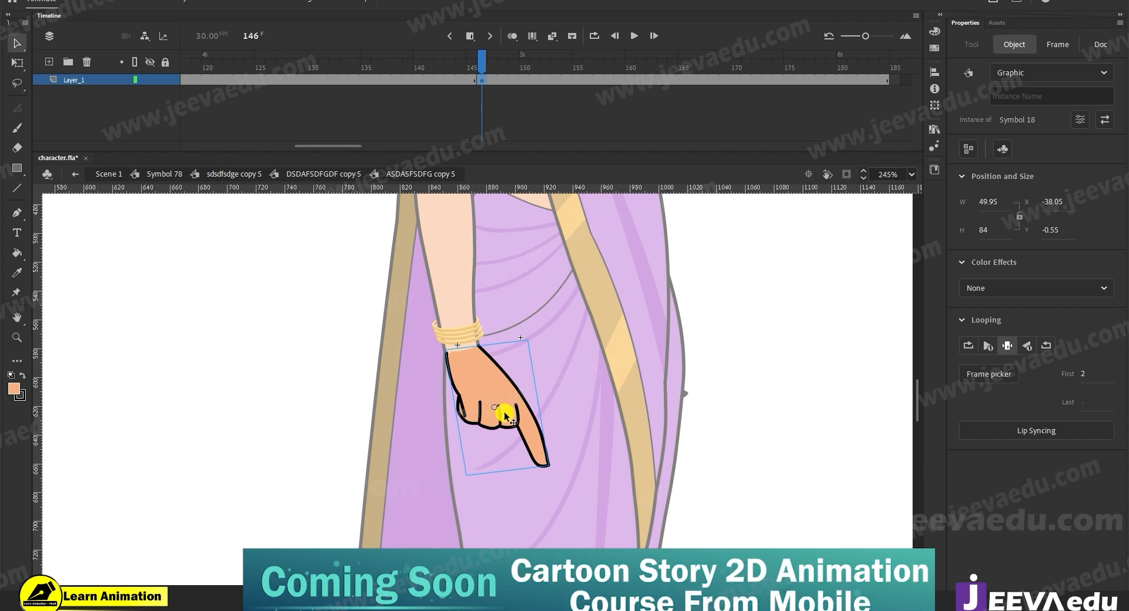
pyautogui.click(988, 377)
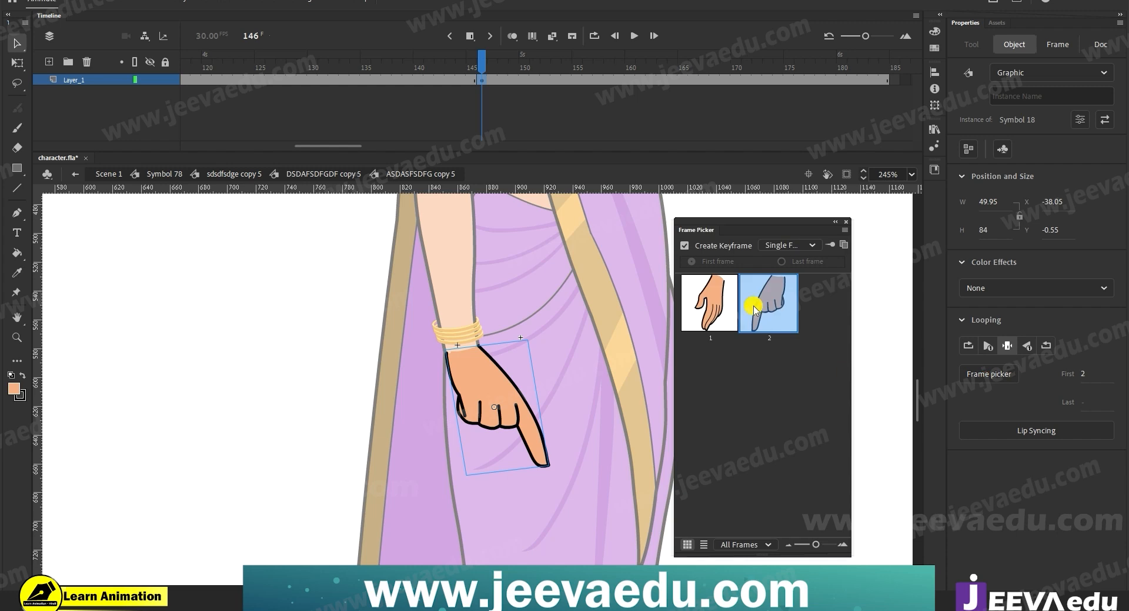
pyautogui.click(721, 311)
pyautogui.click(846, 222)
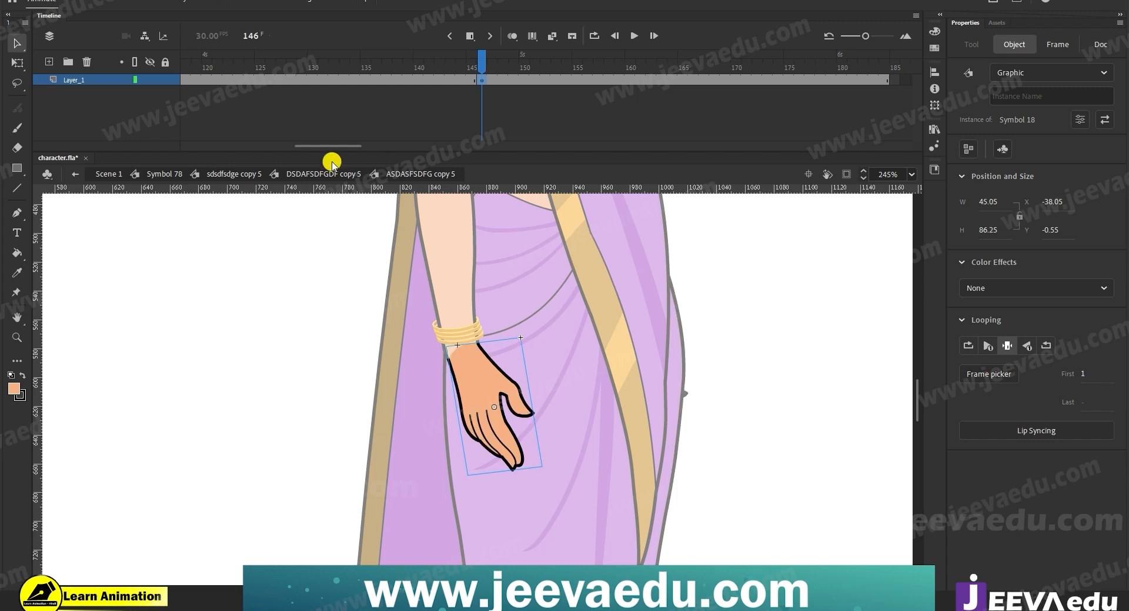
# Step: Back in the forearm's symbol, rotate the open hand clockwise around the wrist at frame 152 so it hangs down
pyautogui.click(340, 173)
pyautogui.press('q')
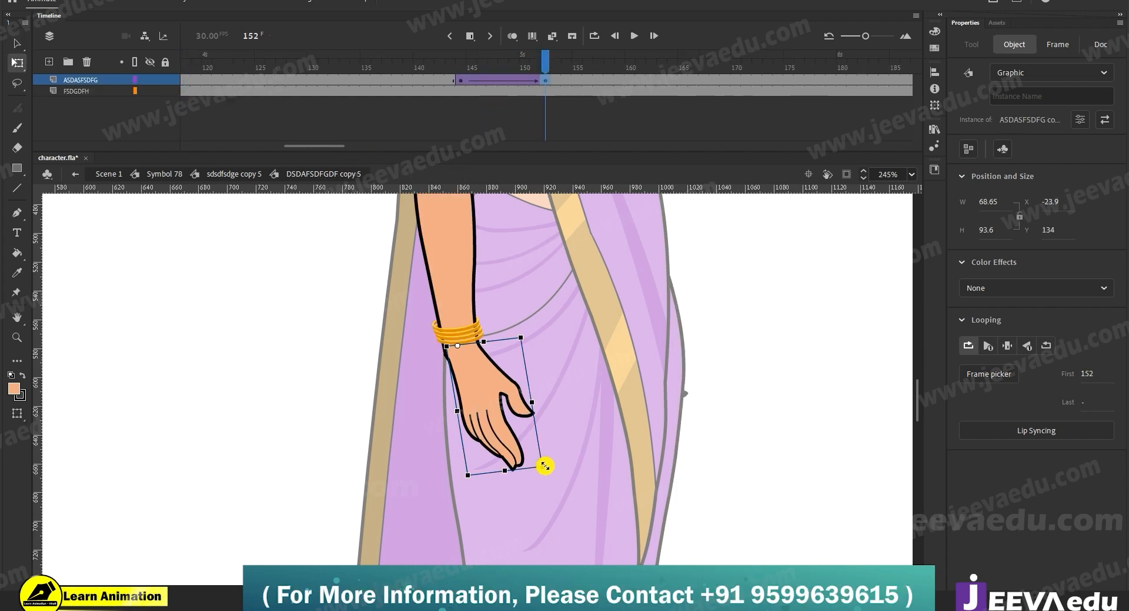
pyautogui.moveTo(547, 470); pyautogui.dragTo(518, 481)
# Step: Return to Symbol 78 and scrub through frames 144 to 152 to check how the arm lowers
pyautogui.click(213, 173)
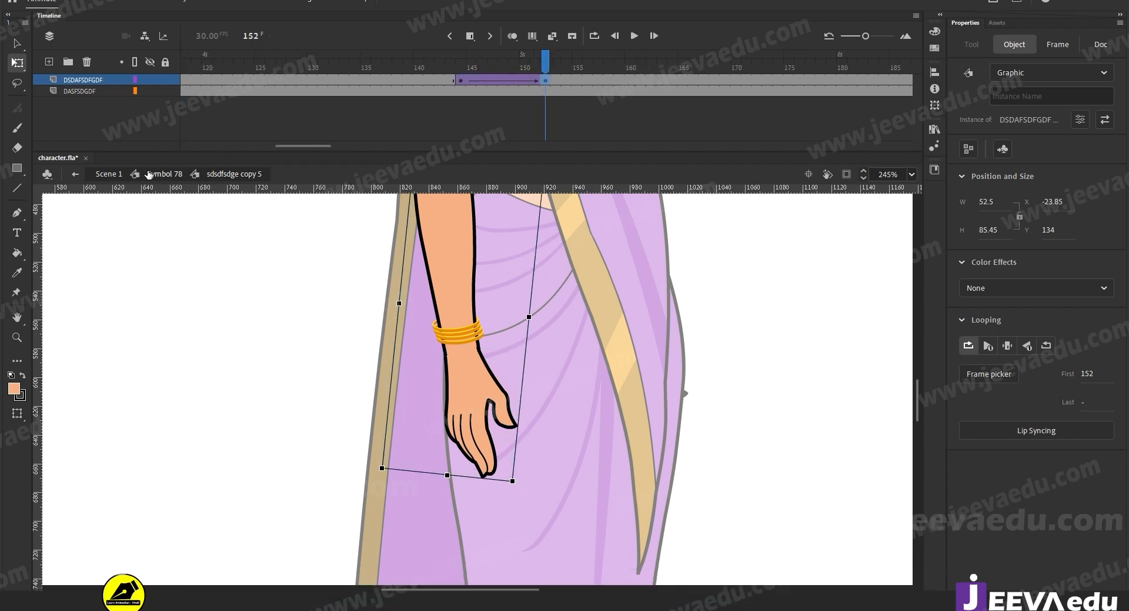
pyautogui.press('z')
pyautogui.keyDown('alt'); pyautogui.click(488, 447); pyautogui.keyUp('alt')
pyautogui.keyDown('alt'); pyautogui.click(486, 407); pyautogui.keyUp('alt')
pyautogui.keyDown('alt'); pyautogui.click(495, 306); pyautogui.keyUp('alt')
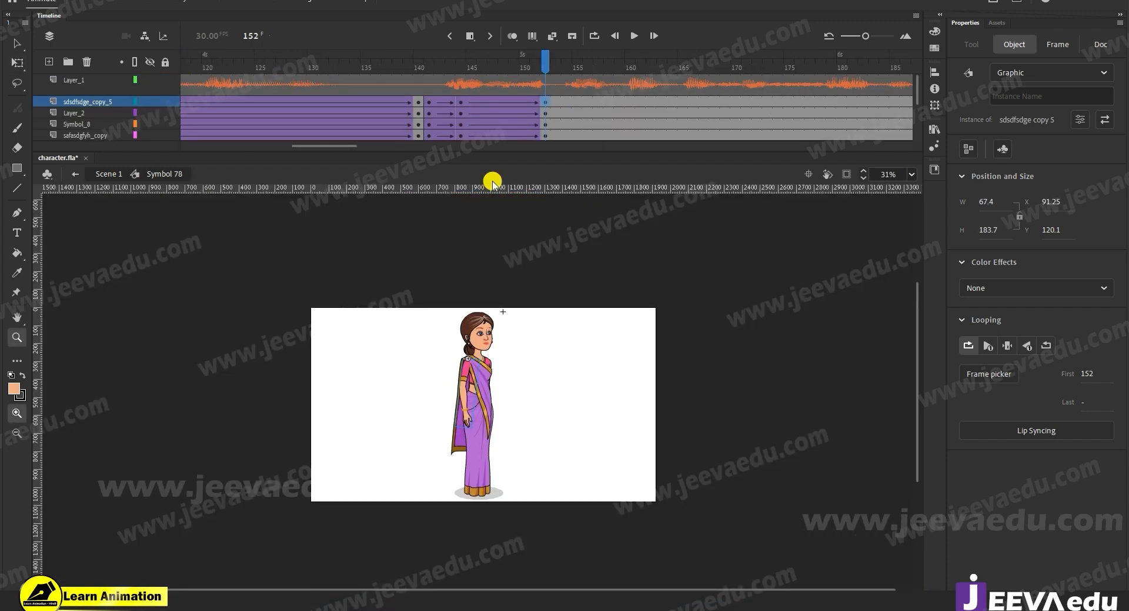
pyautogui.click(461, 66)
pyautogui.moveTo(419, 299); pyautogui.dragTo(541, 544)
pyautogui.moveTo(553, 407); pyautogui.dragTo(553, 423)
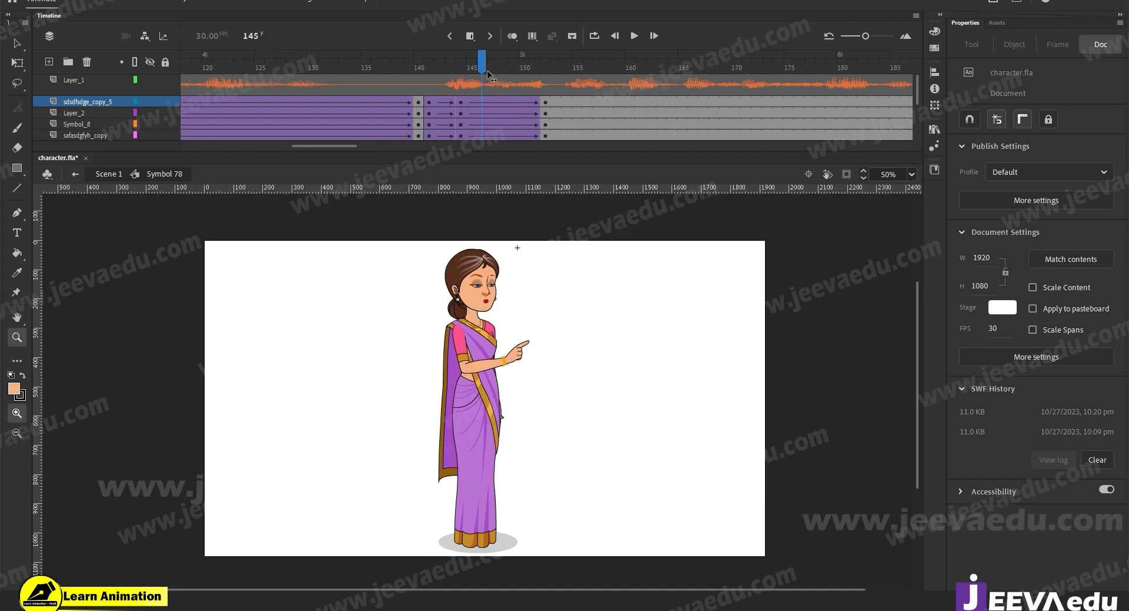
pyautogui.moveTo(488, 74); pyautogui.dragTo(542, 88)
# Step: Rotate the saree drape hanging behind her back closer to the body at frame 152
pyautogui.press('v')
pyautogui.click(469, 369)
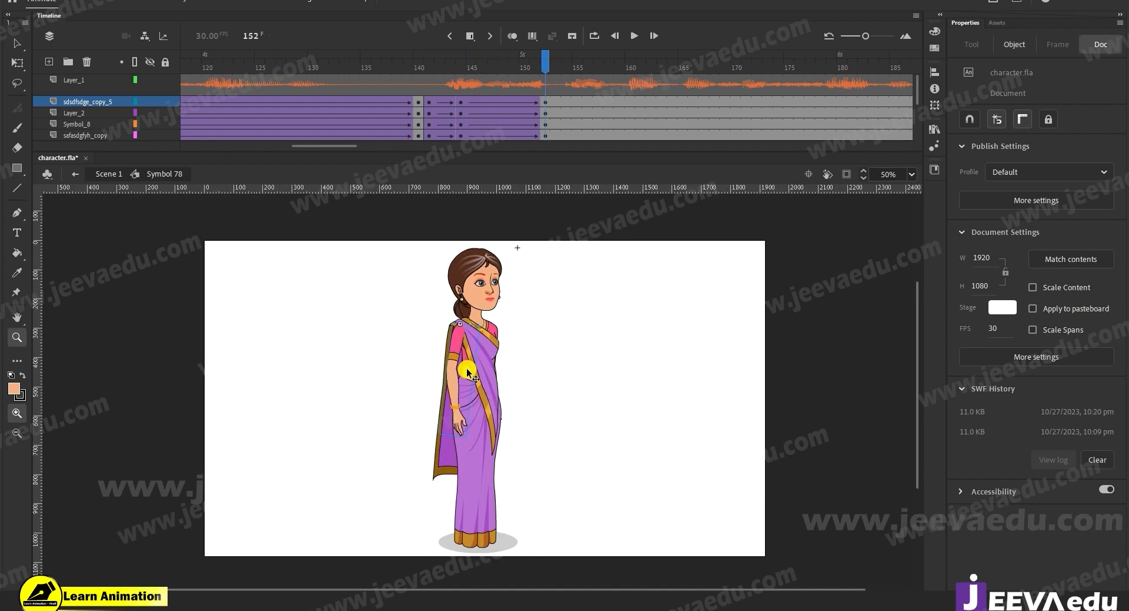
pyautogui.press('q')
pyautogui.click(441, 468)
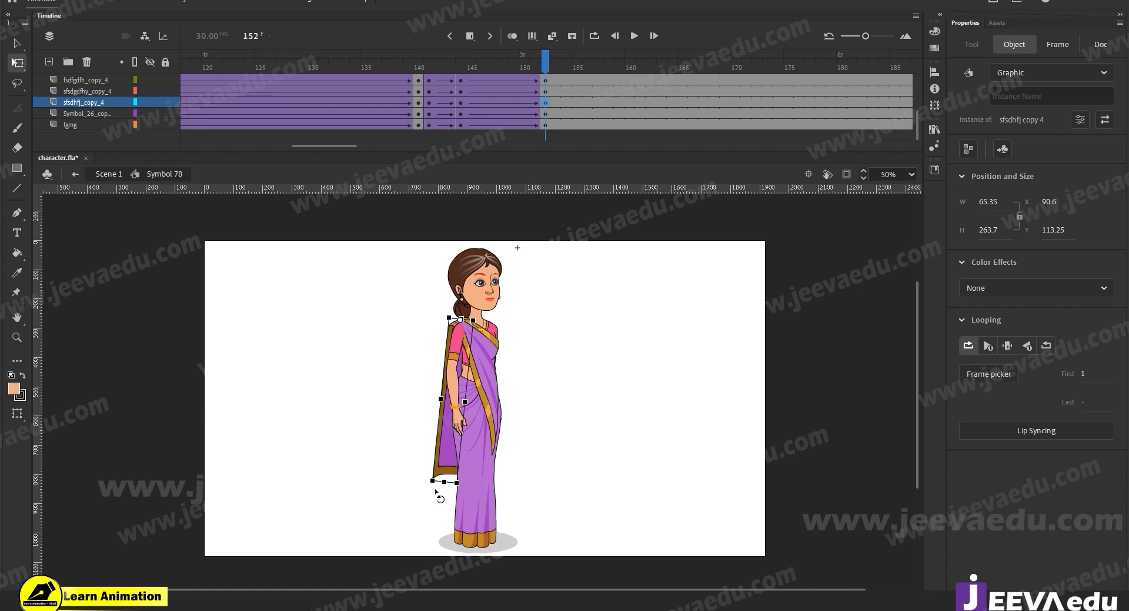
pyautogui.moveTo(435, 491); pyautogui.dragTo(448, 499)
# Step: Rotate the saree-wrapped torso piece slightly around its shoulder pivot at frame 152
pyautogui.click(497, 419)
pyautogui.moveTo(504, 463); pyautogui.dragTo(503, 459)
pyautogui.moveTo(508, 464); pyautogui.dragTo(505, 465)
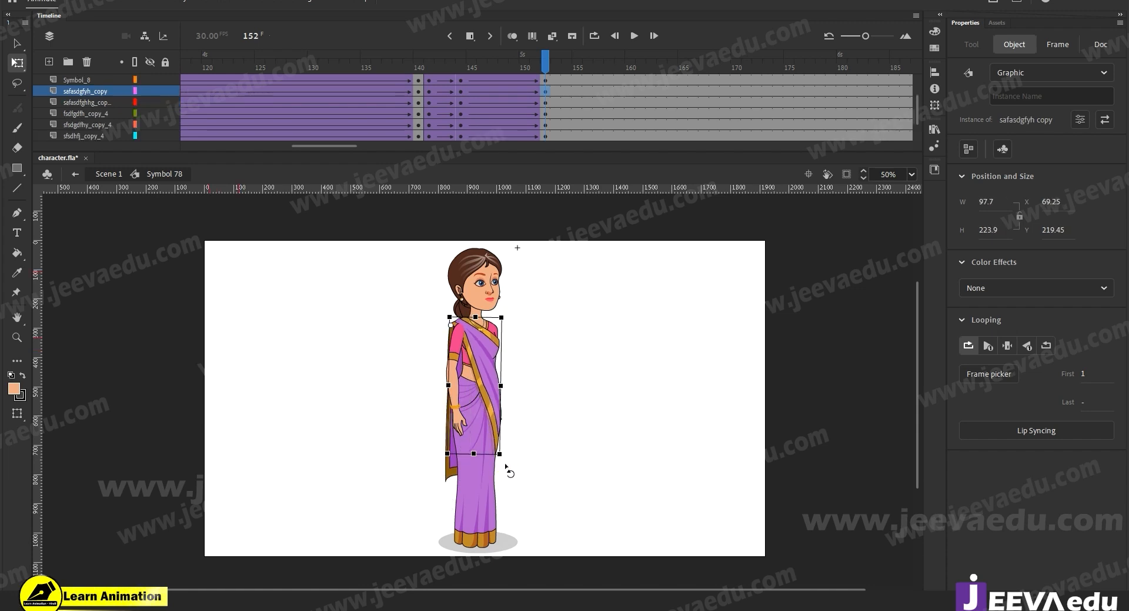
# Step: Rotate the far arm outward from behind the torso at frame 152 and scrub the preceding frames to check the motion
pyautogui.click(514, 392)
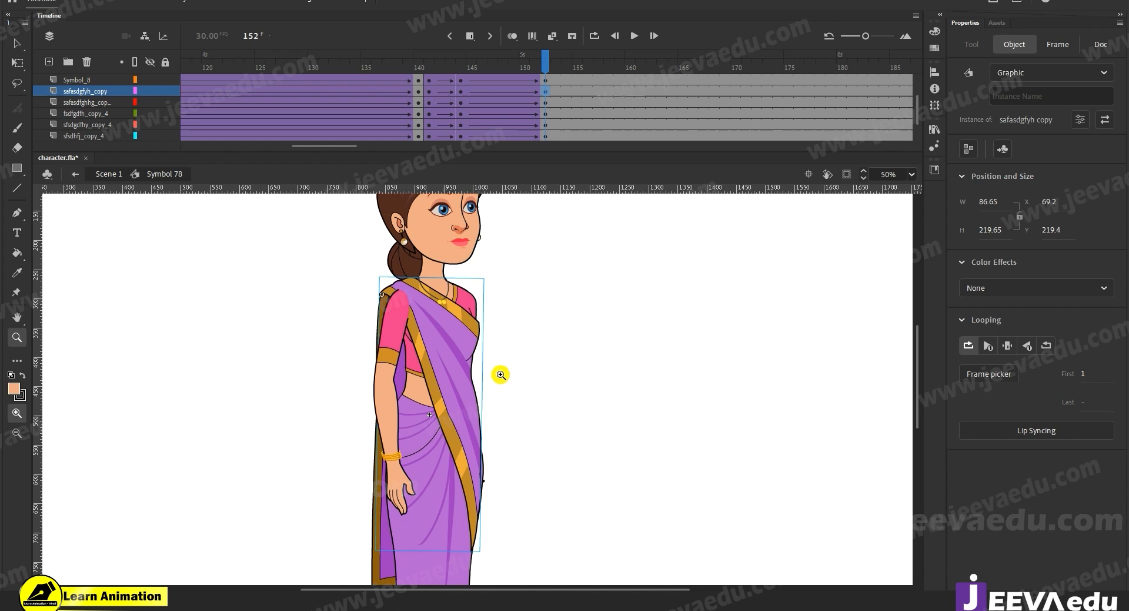
pyautogui.press('v')
pyautogui.click(477, 313)
pyautogui.press('q')
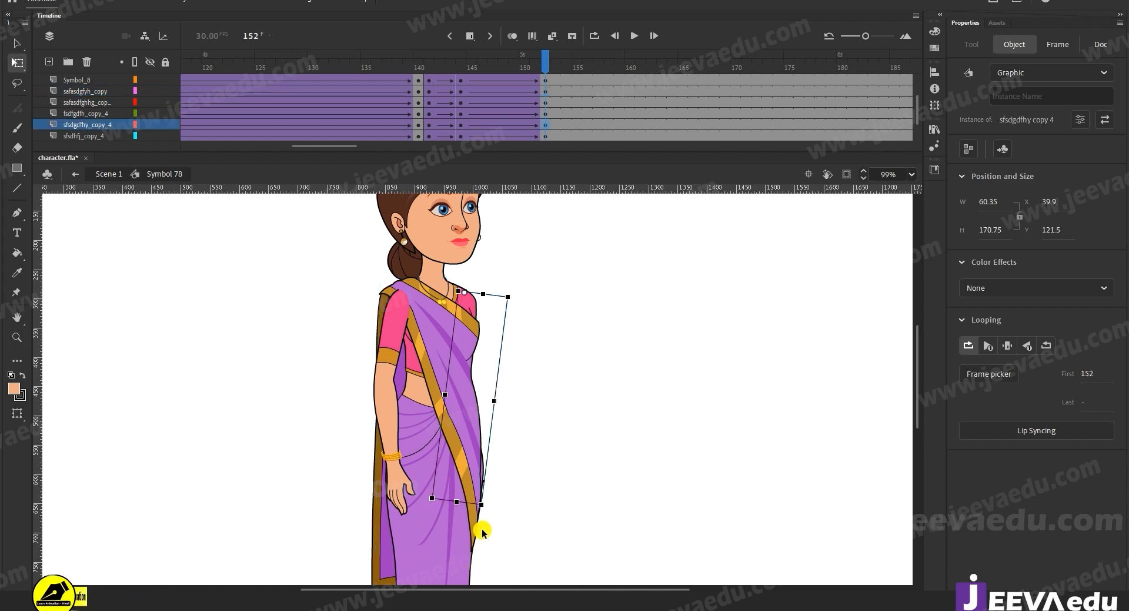
pyautogui.moveTo(482, 513); pyautogui.dragTo(514, 522)
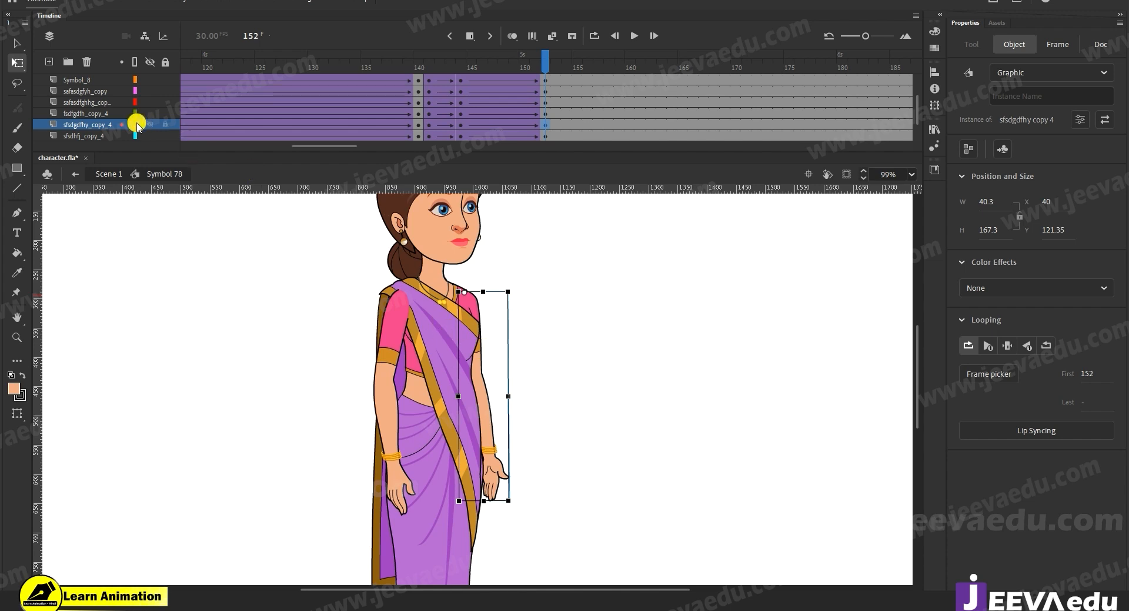
pyautogui.moveTo(513, 67); pyautogui.dragTo(546, 112)
pyautogui.keyDown('ctrl'); pyautogui.keyDown('alt'); pyautogui.click(550, 414); pyautogui.keyUp('alt'); pyautogui.keyUp('ctrl')
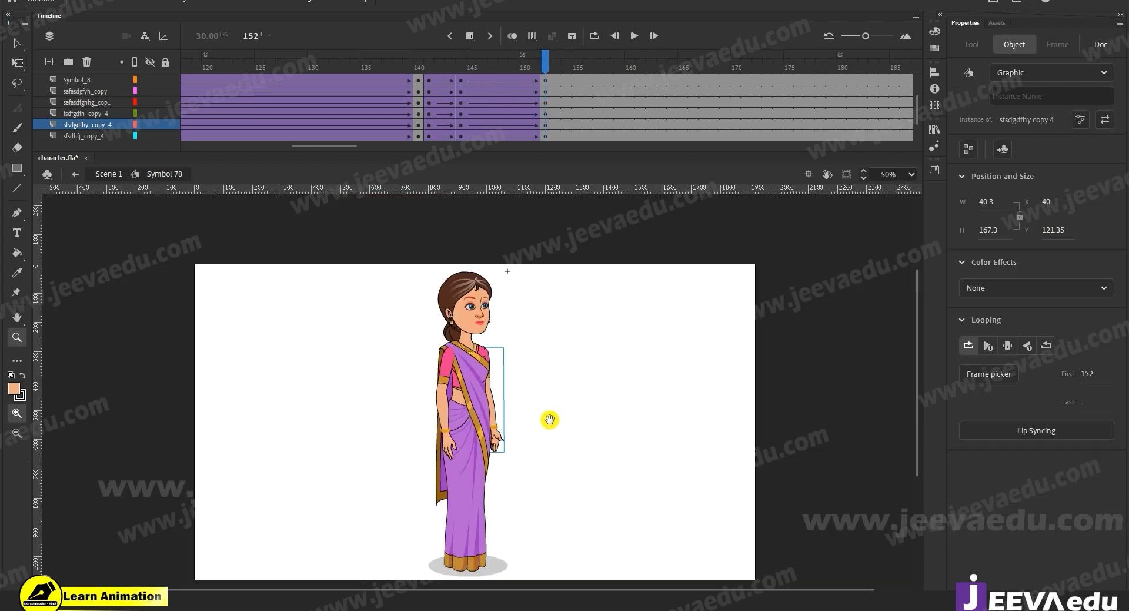
pyautogui.moveTo(505, 70); pyautogui.dragTo(537, 96)
pyautogui.moveTo(556, 485); pyautogui.dragTo(565, 451)
pyautogui.scroll(2, 559, 105)
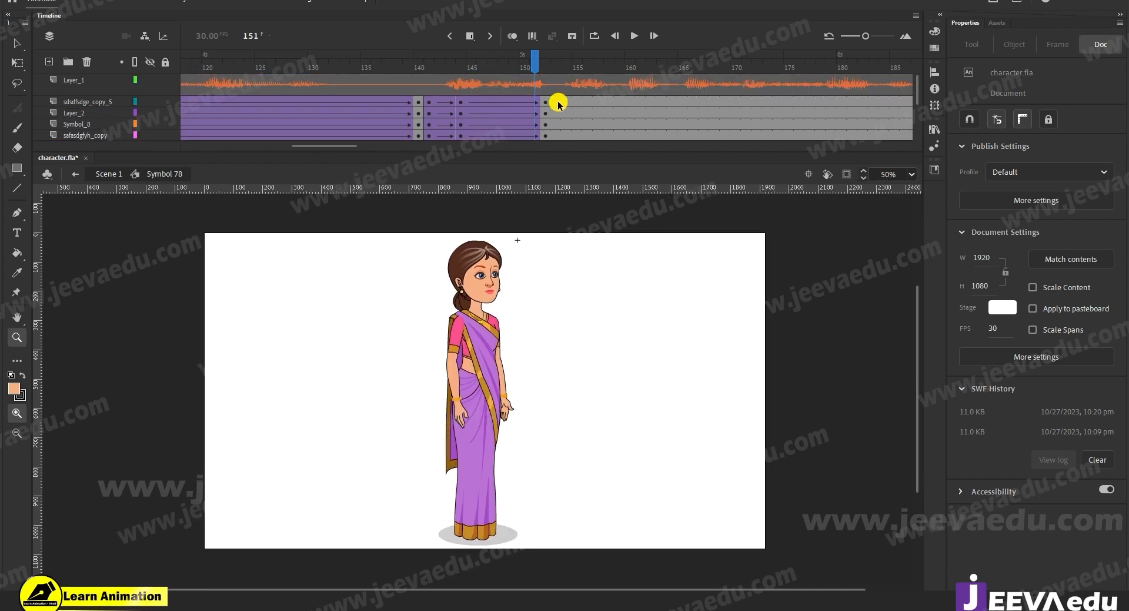
# Step: Keyframe all body layers at frame 156 and create classic tweens between frames 152 and 156
pyautogui.click(583, 69)
pyautogui.moveTo(563, 104)
pyautogui.mouseDown()
pyautogui.moveTo(469, 104)
pyautogui.moveTo(567, 103)
pyautogui.mouseUp()
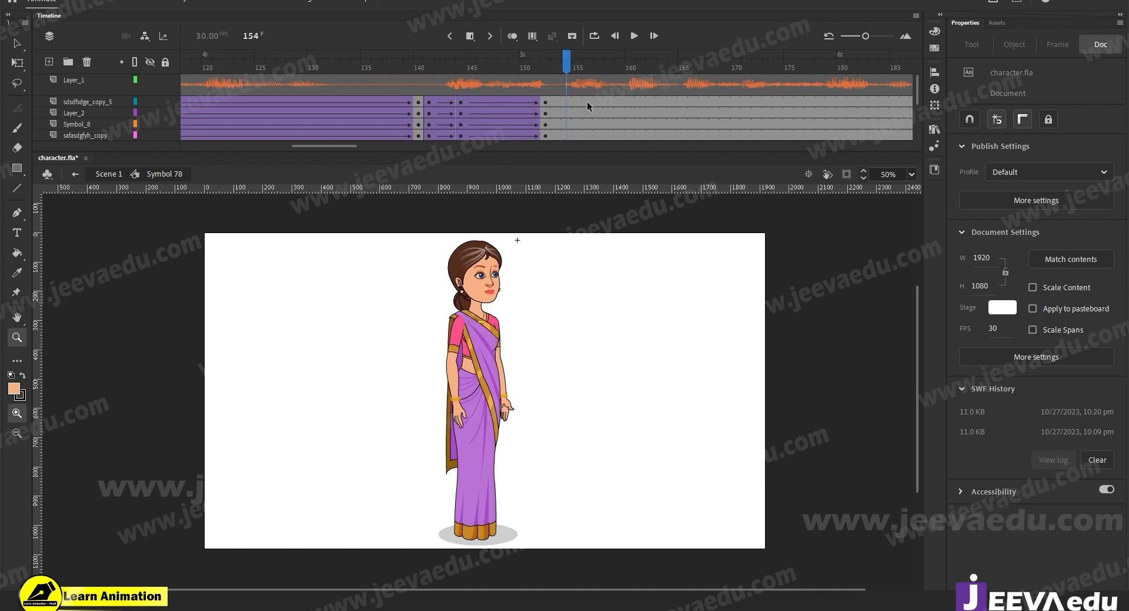
pyautogui.scroll(-2, 587, 138)
pyautogui.click(579, 116)
pyautogui.moveTo(569, 106); pyautogui.dragTo(559, 189)
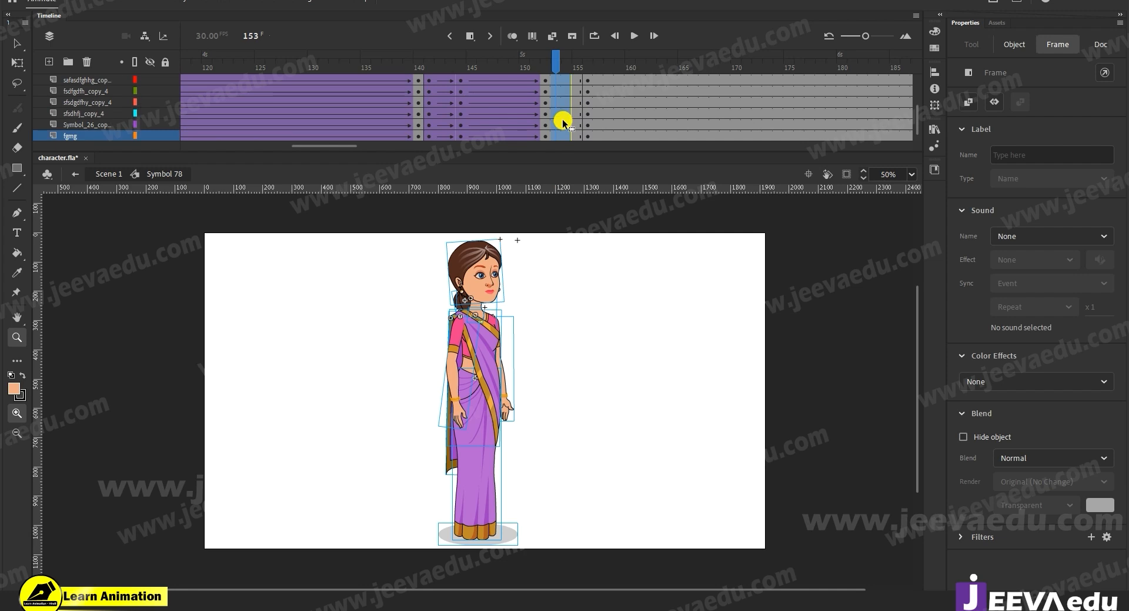
pyautogui.rightClick(563, 122)
pyautogui.click(588, 126)
pyautogui.scroll(5, 575, 100)
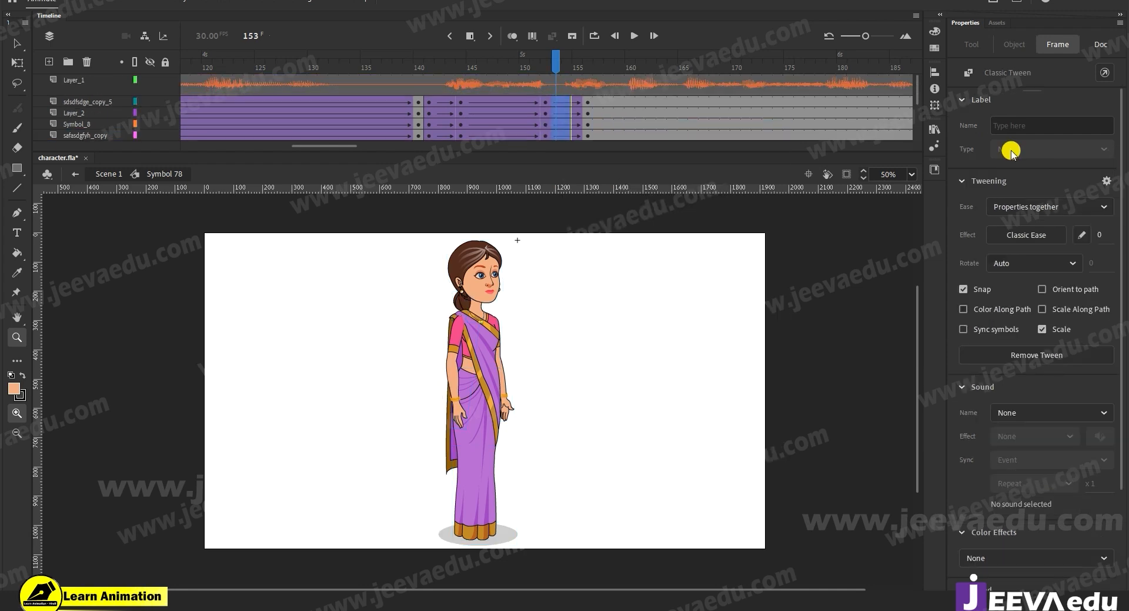
# Step: Select all upper-body parts at frame 156, put their pivot at the waist and rotate them slightly backward
pyautogui.click(587, 63)
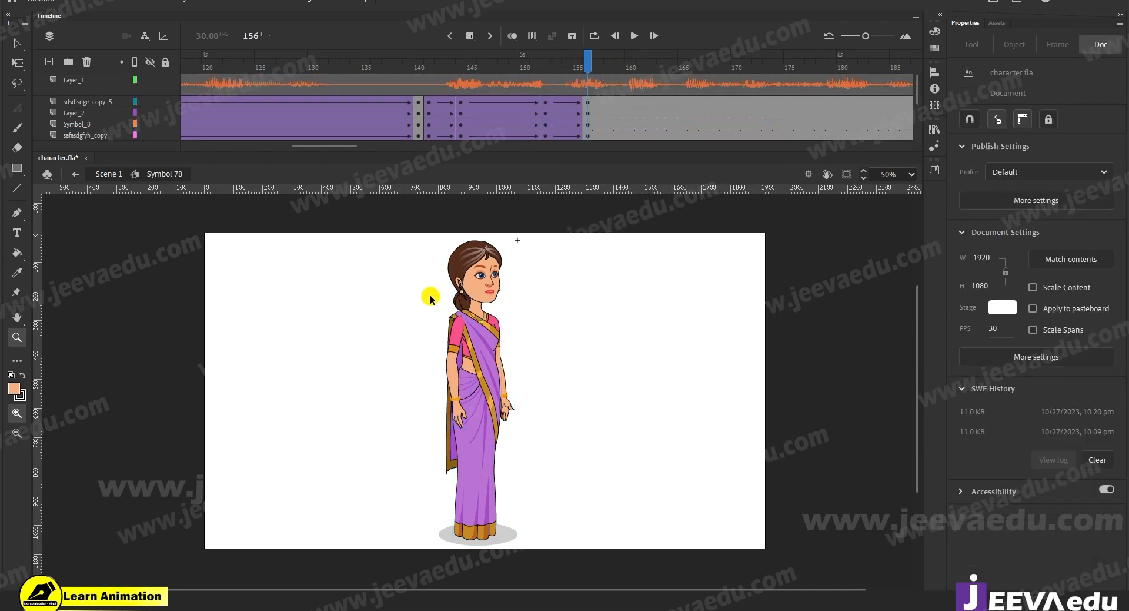
pyautogui.press('v')
pyautogui.moveTo(413, 247); pyautogui.dragTo(395, 323)
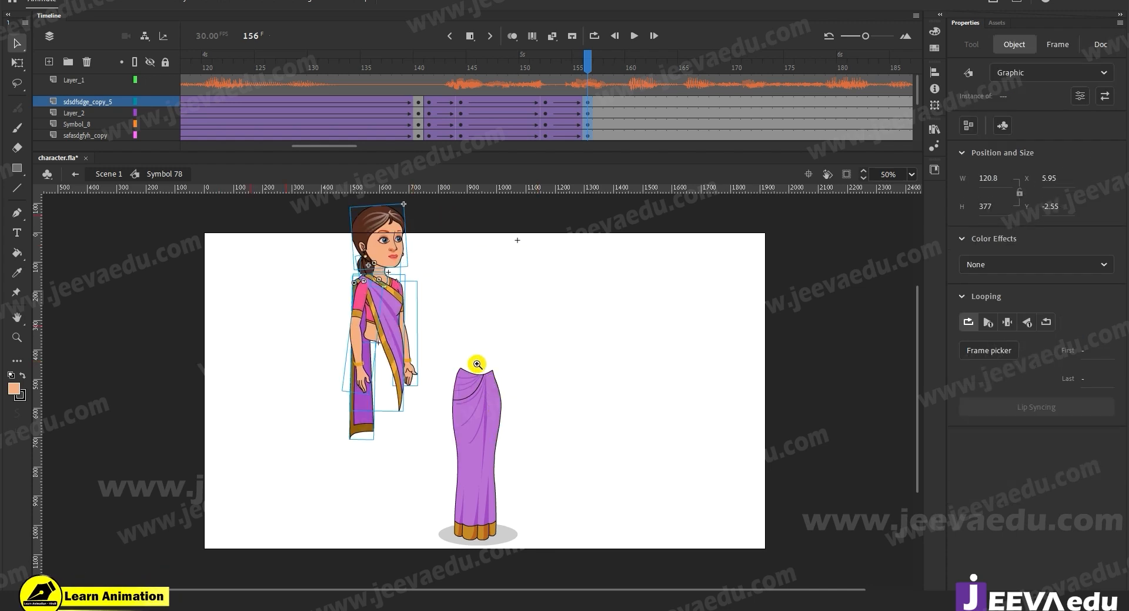
pyautogui.hotkey('ctrl', 'z')
pyautogui.click(484, 361)
pyautogui.press('q')
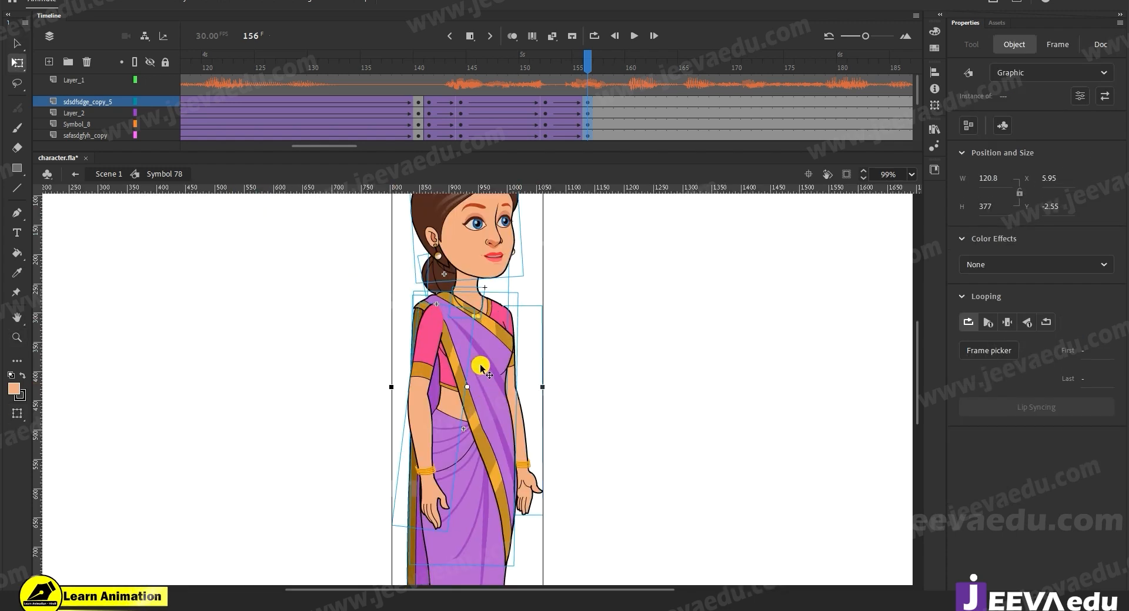
pyautogui.scroll(5, 466, 424)
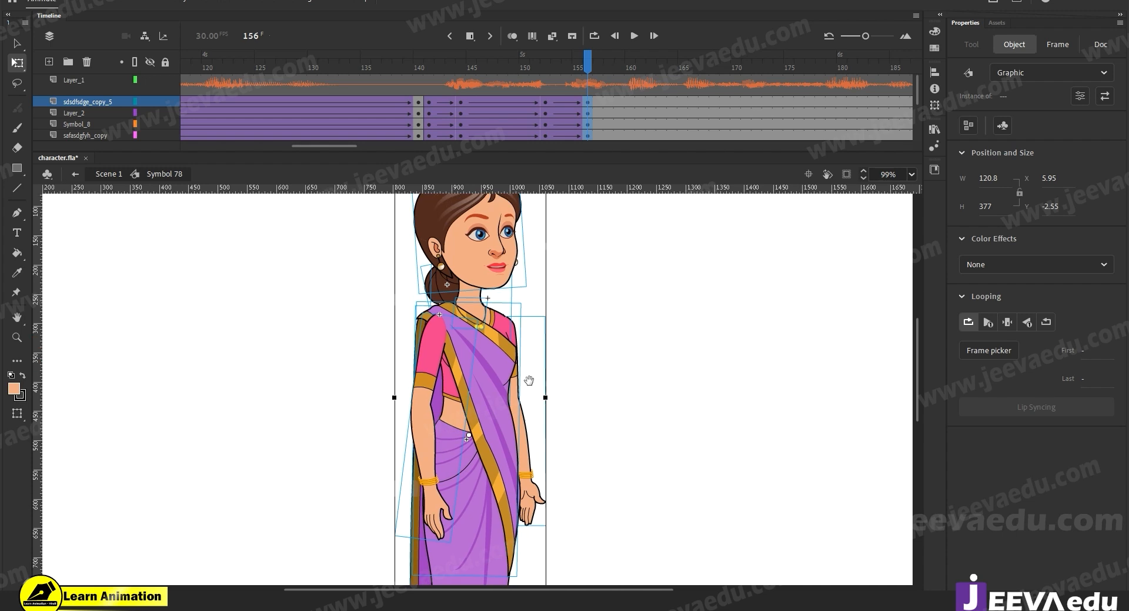
pyautogui.hscroll(-2, 500, 353)
pyautogui.moveTo(580, 205); pyautogui.dragTo(577, 201)
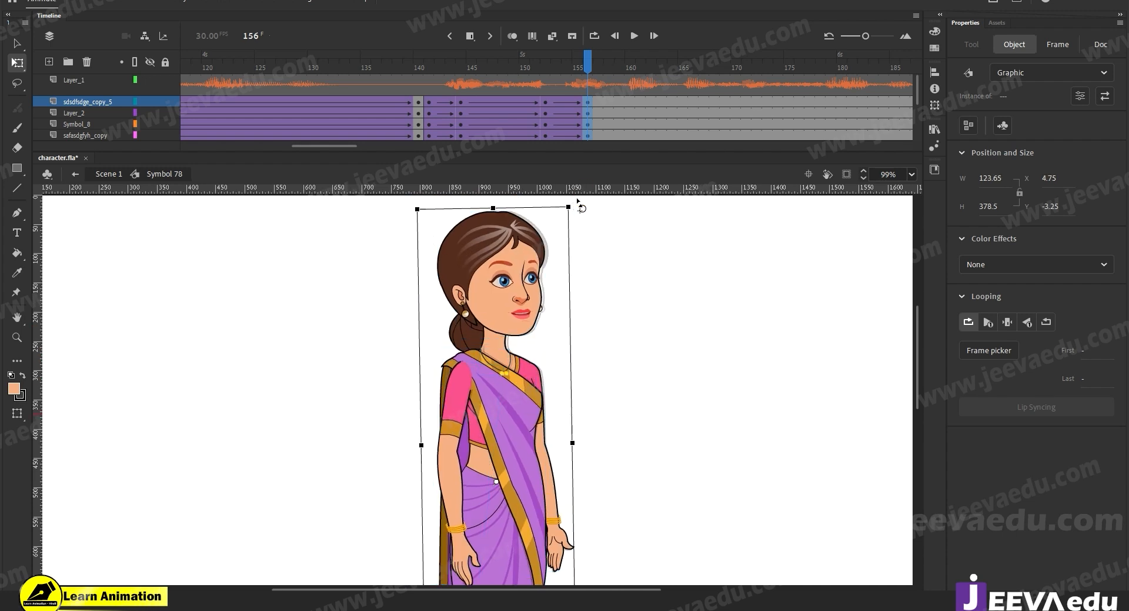
# Step: Select the head and hair bun at frame 156 and rotate them slightly forward
pyautogui.click(517, 298)
pyautogui.click(453, 328)
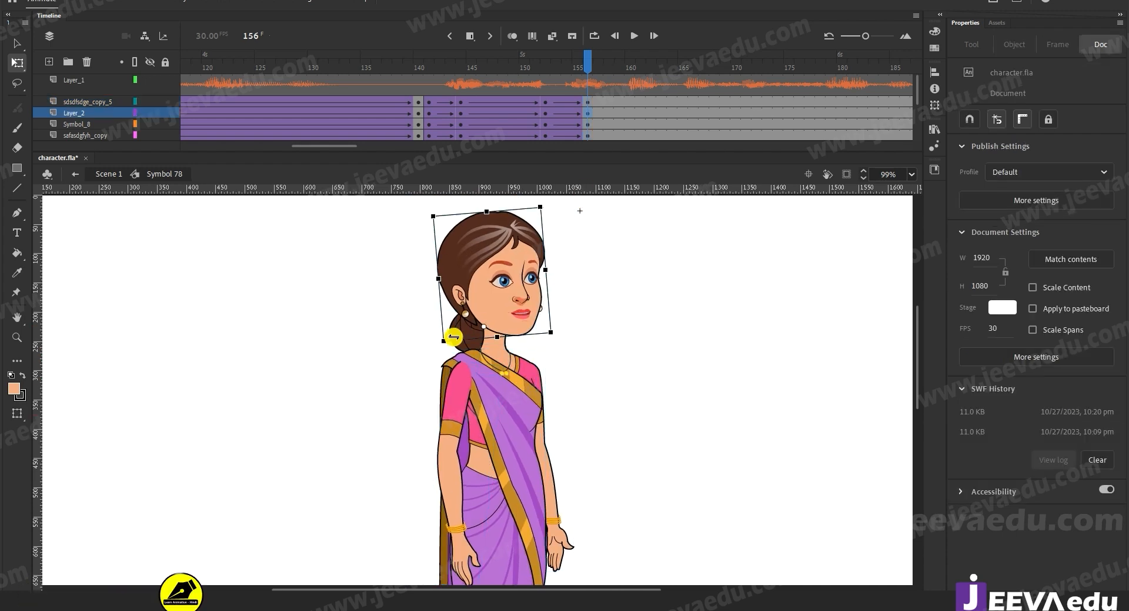
pyautogui.click(463, 331)
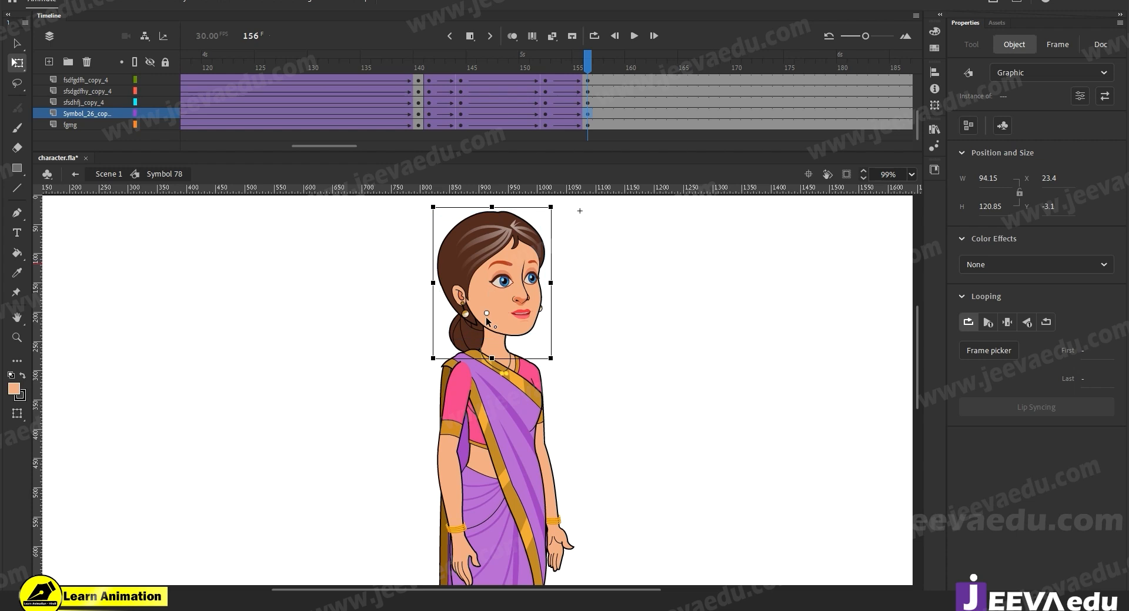
pyautogui.moveTo(553, 206); pyautogui.dragTo(563, 213)
pyautogui.scroll(-4, 587, 348)
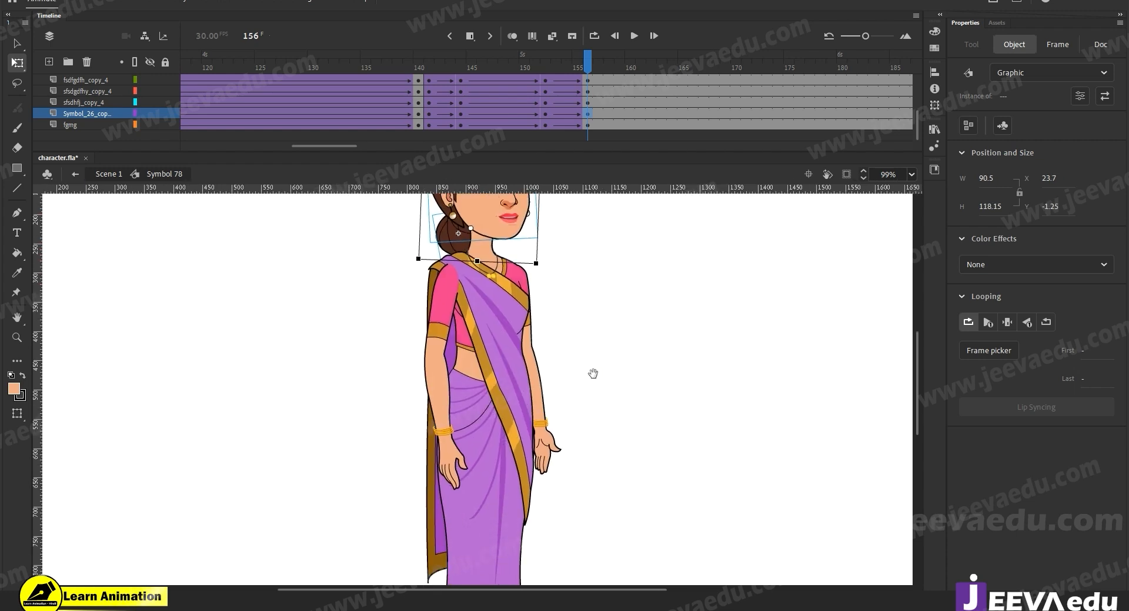
# Step: Rotate the near arm and the hanging saree end slightly at frame 156
pyautogui.click(547, 442)
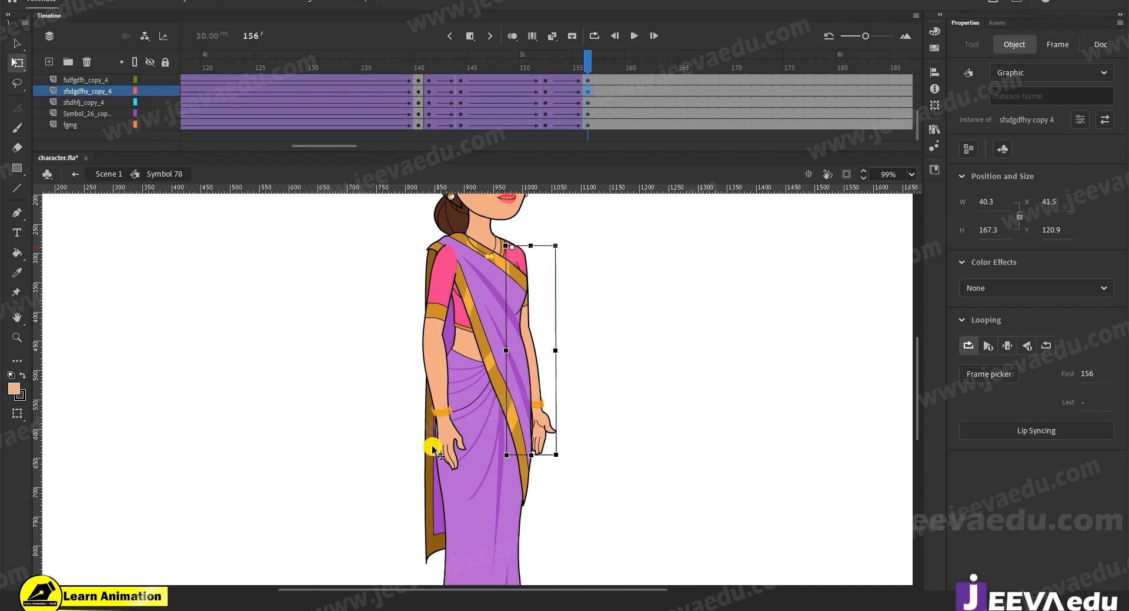
pyautogui.click(459, 473)
pyautogui.moveTo(465, 479); pyautogui.dragTo(469, 479)
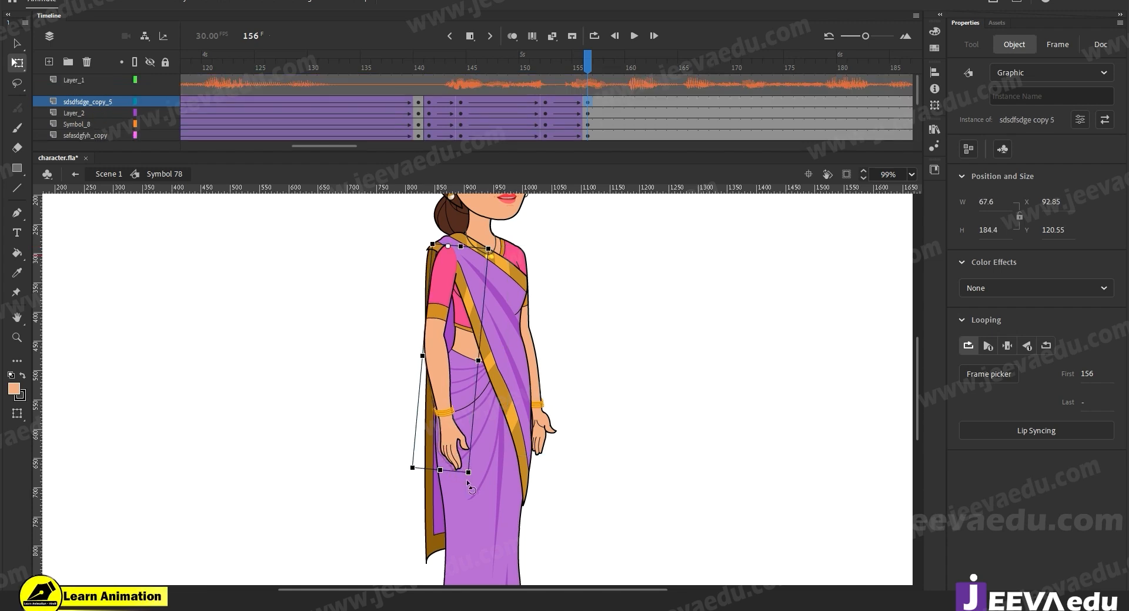
pyautogui.click(433, 527)
pyautogui.moveTo(426, 573); pyautogui.dragTo(427, 575)
# Step: Hide Layer_1 and scrub back to frame 136 to check the pose transition
pyautogui.press('z')
pyautogui.keyDown('alt'); pyautogui.click(504, 390); pyautogui.keyUp('alt')
pyautogui.moveTo(562, 74); pyautogui.dragTo(587, 103)
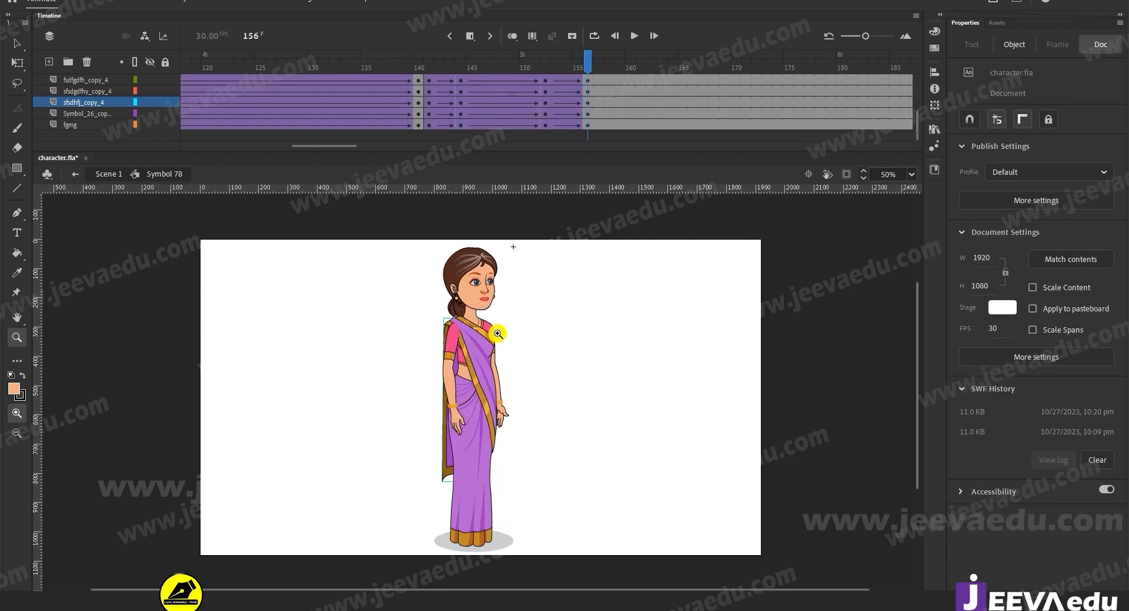
pyautogui.click(512, 310)
pyautogui.scroll(2, 473, 105)
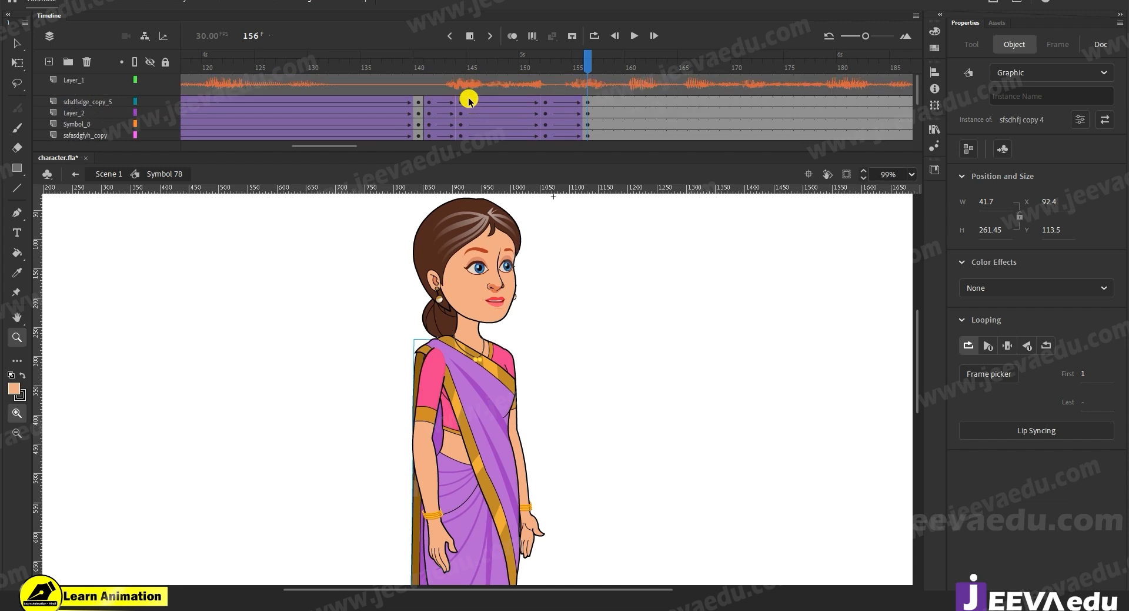
pyautogui.click(150, 79)
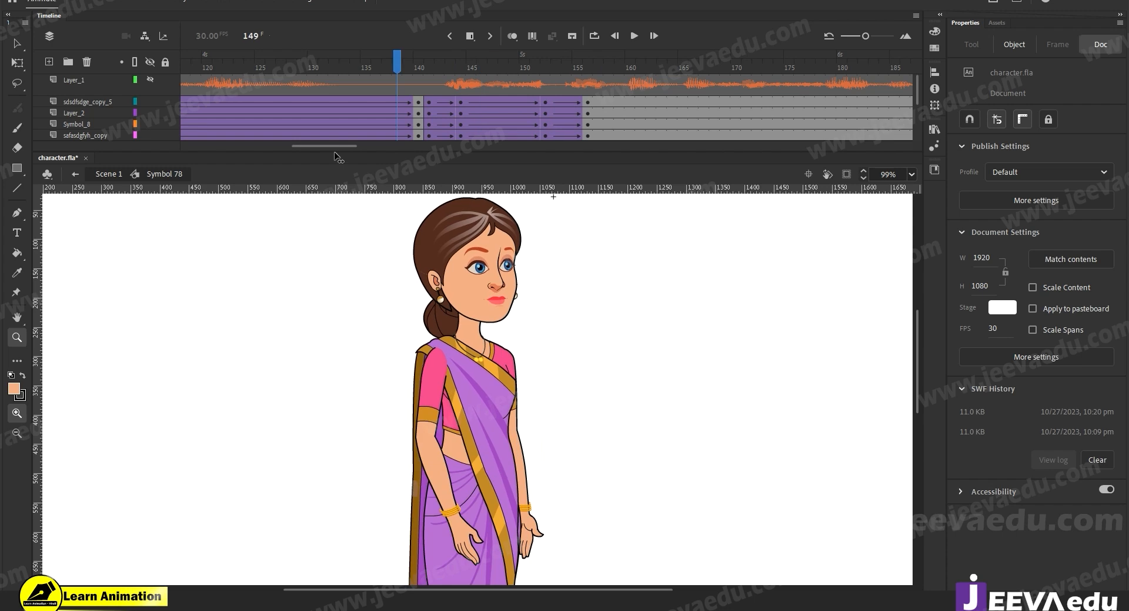
pyautogui.click(374, 144)
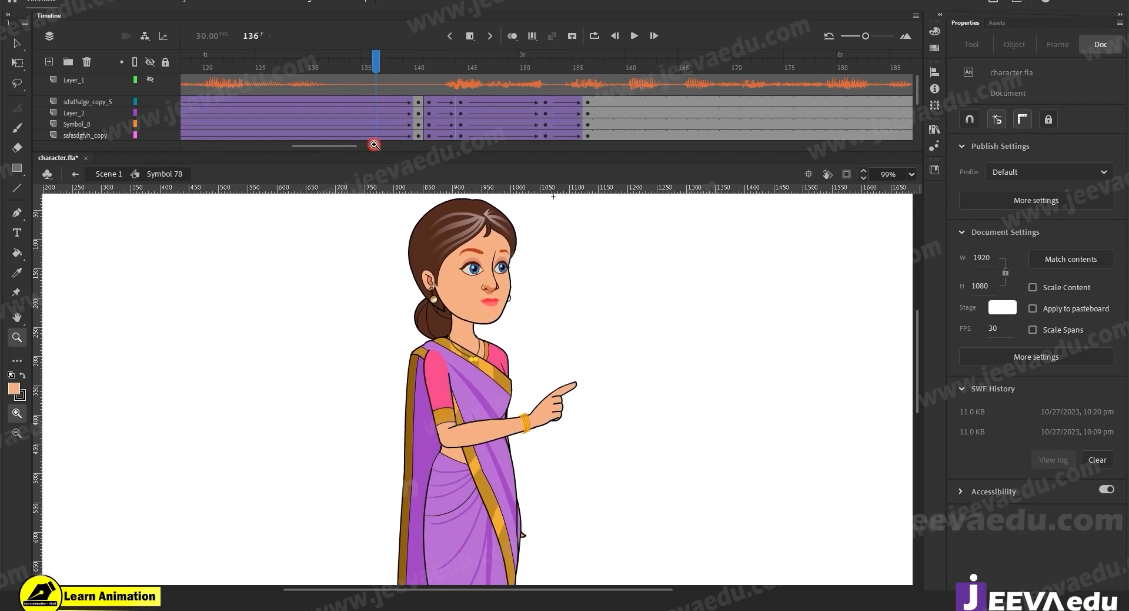
# Step: Inspect the far hand beside the hip at frame 136 and select the lower saree piece at frame 107
pyautogui.keyDown('alt'); pyautogui.click(529, 407); pyautogui.keyUp('alt')
pyautogui.click(493, 447)
pyautogui.click(433, 389)
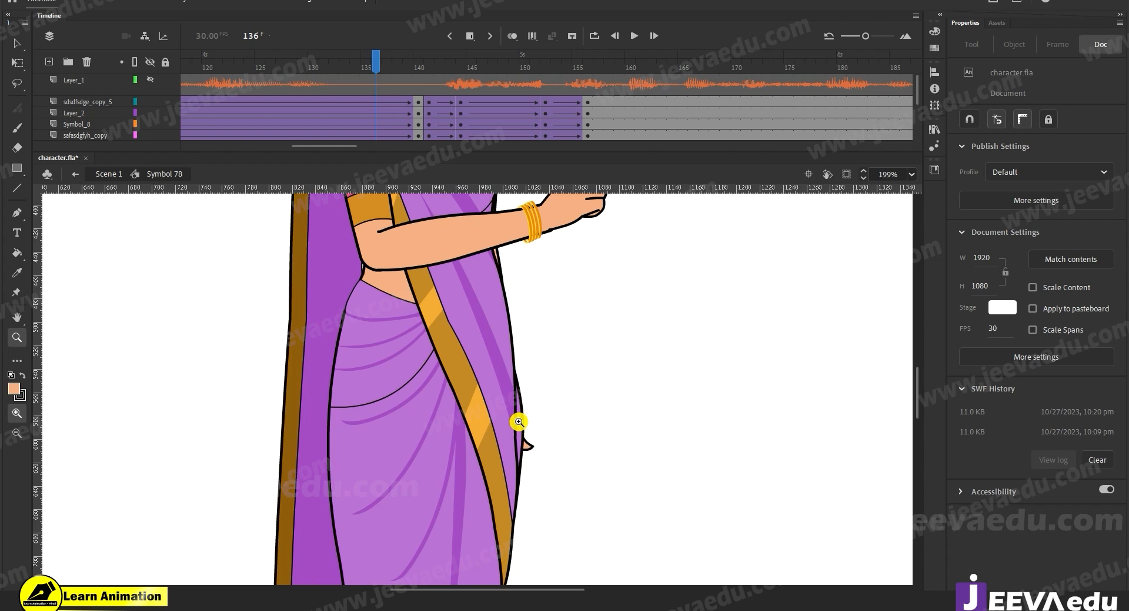
pyautogui.click(500, 399)
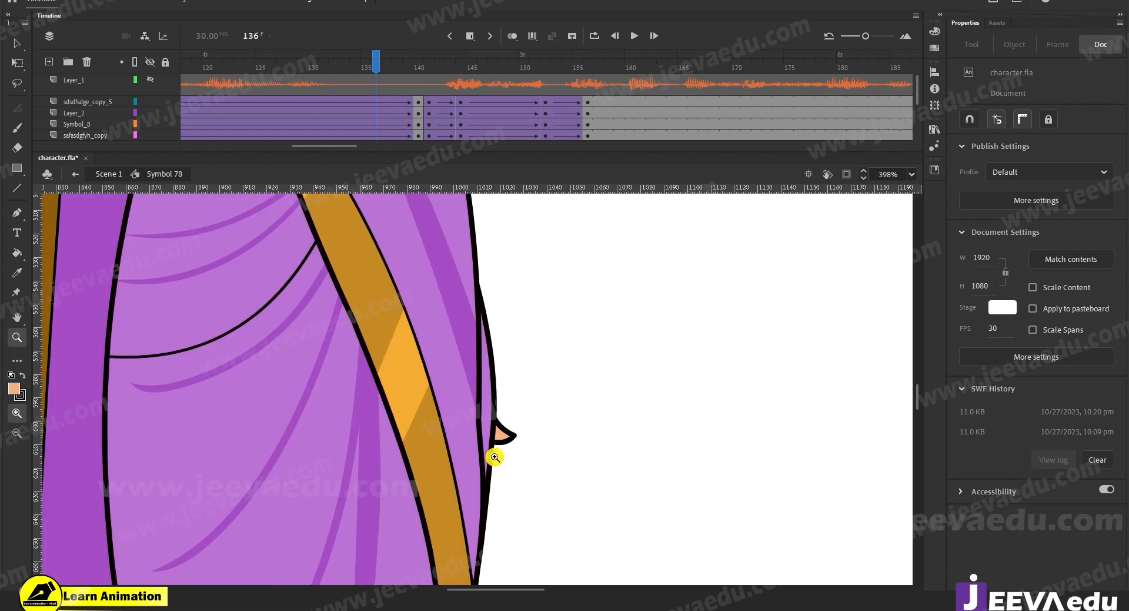
pyautogui.keyDown('alt'); pyautogui.click(492, 411); pyautogui.keyUp('alt')
pyautogui.keyDown('alt'); pyautogui.click(492, 411); pyautogui.keyUp('alt')
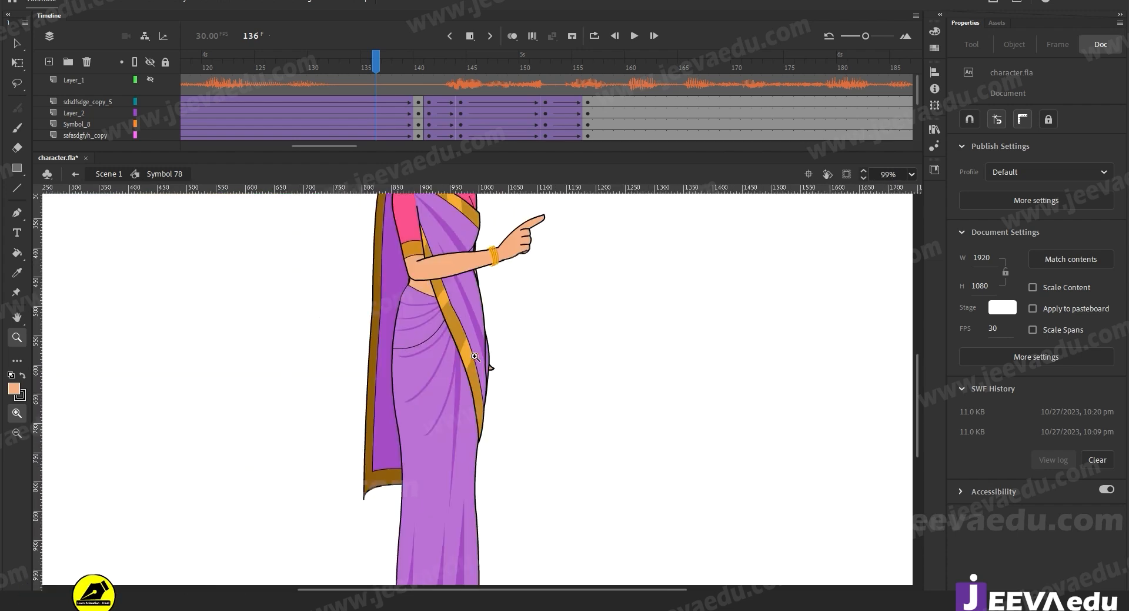
pyautogui.press('v')
pyautogui.click(486, 390)
pyautogui.moveTo(372, 76); pyautogui.dragTo(383, 128)
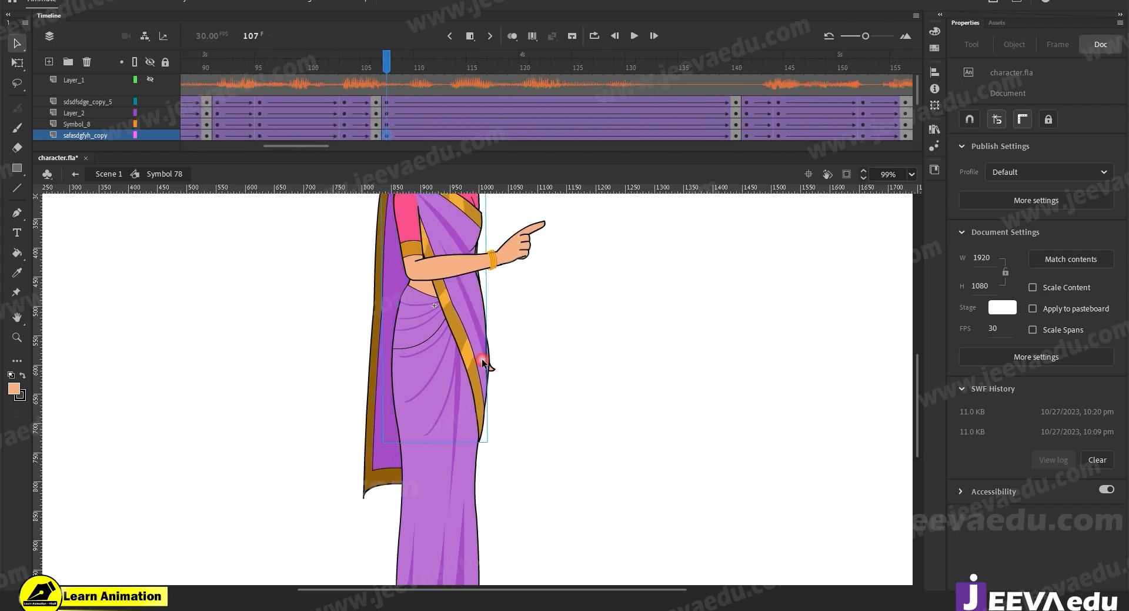
pyautogui.click(482, 358)
pyautogui.press('q')
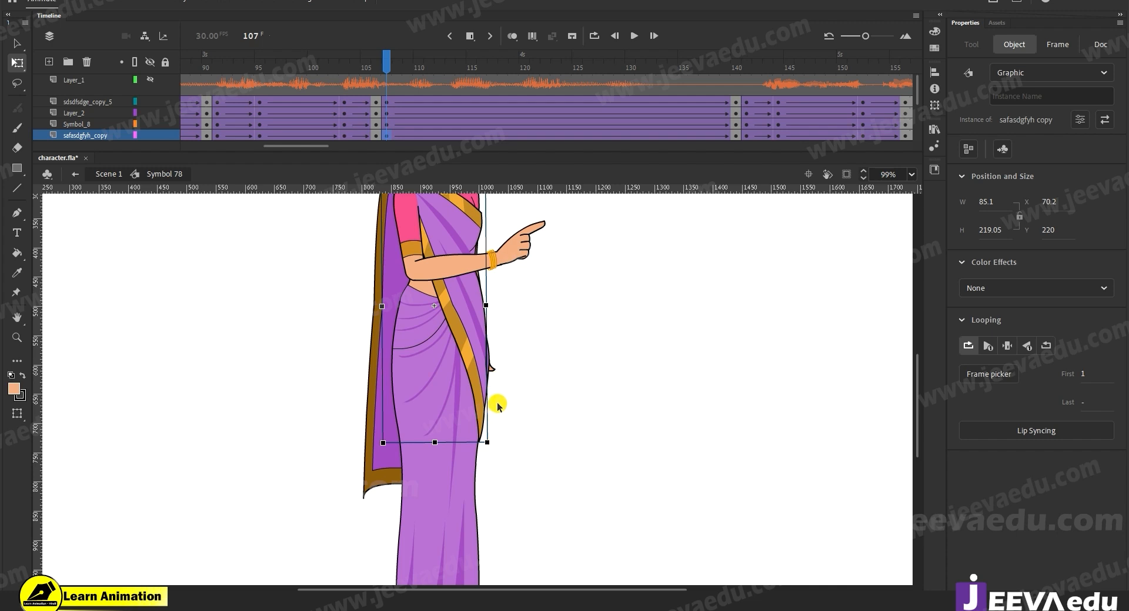
# Step: Open the lower saree symbol safasdgfyh copy and enter its drape group to edit the outline beside the far hand
pyautogui.click(507, 379)
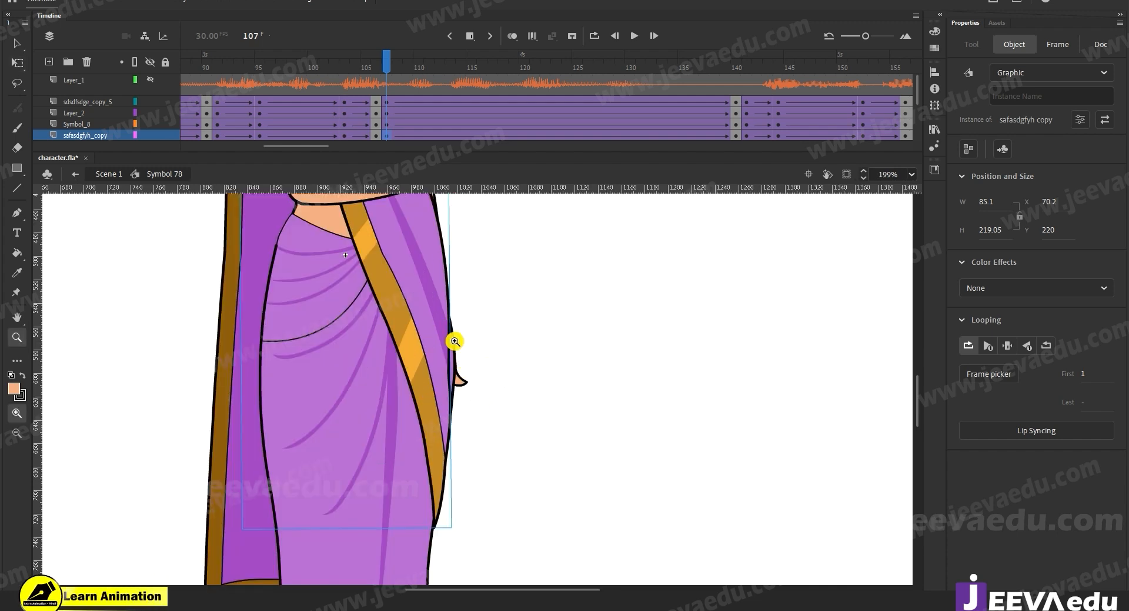
pyautogui.click(467, 376)
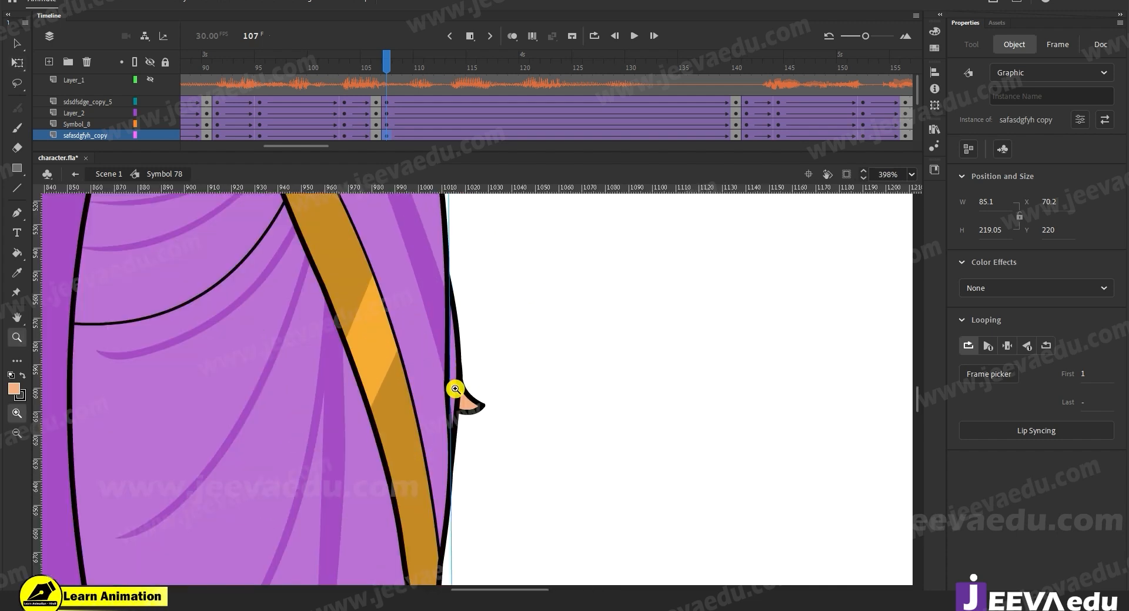
pyautogui.press('v')
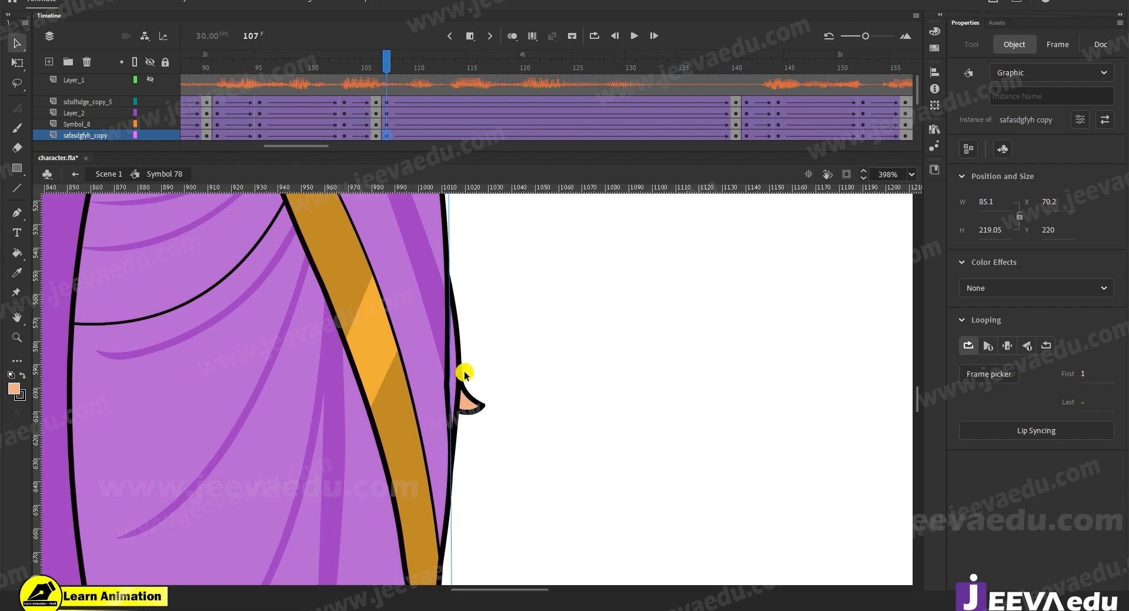
pyautogui.doubleClick(441, 392)
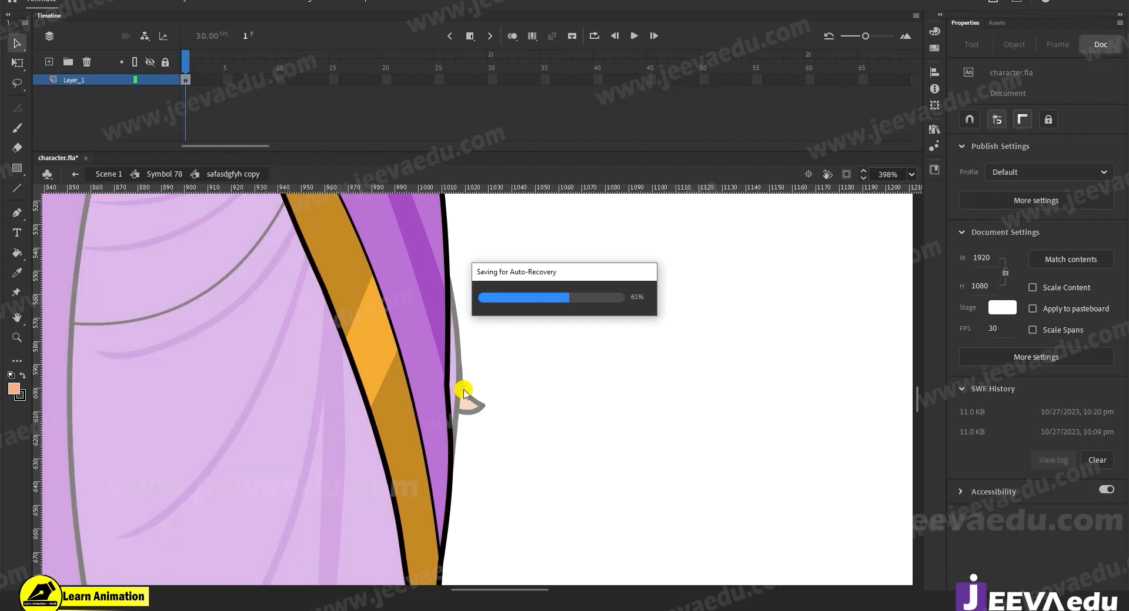
pyautogui.doubleClick(443, 383)
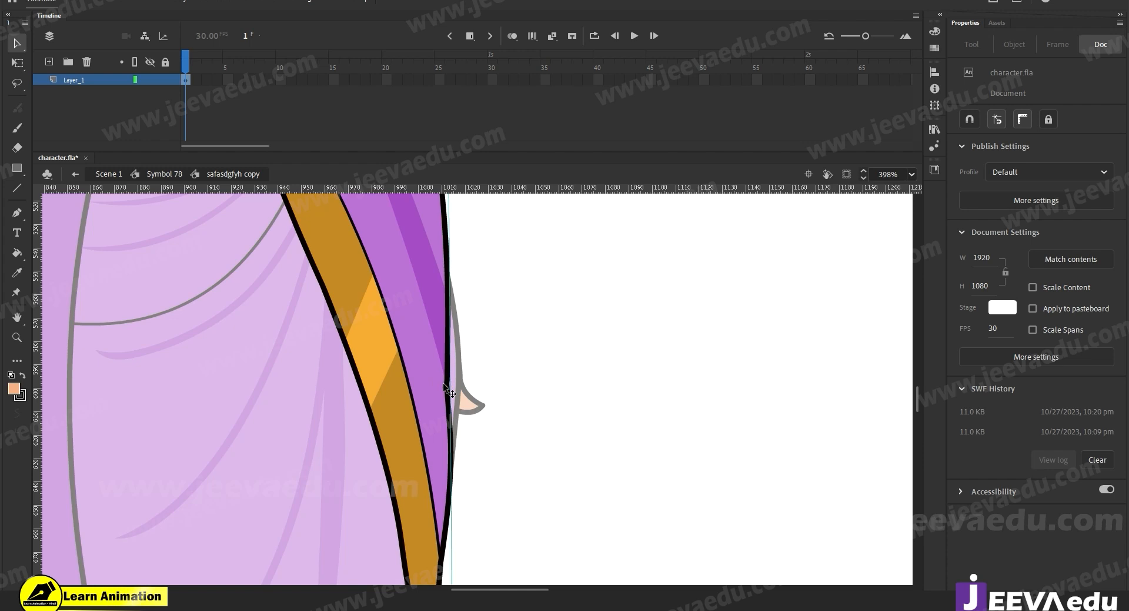
pyautogui.click(457, 388)
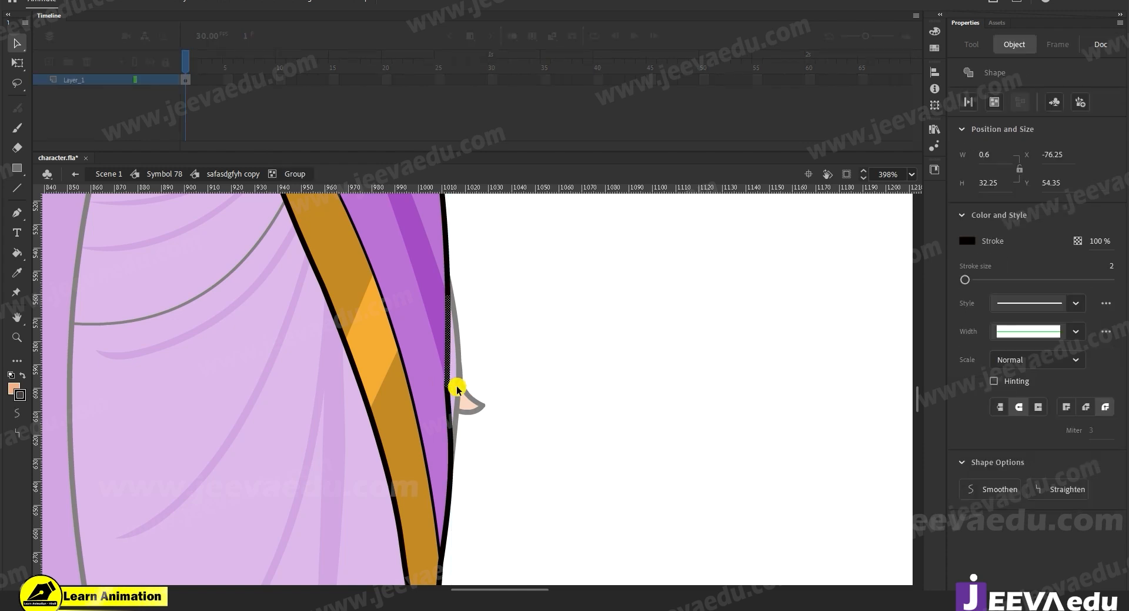
pyautogui.click(467, 387)
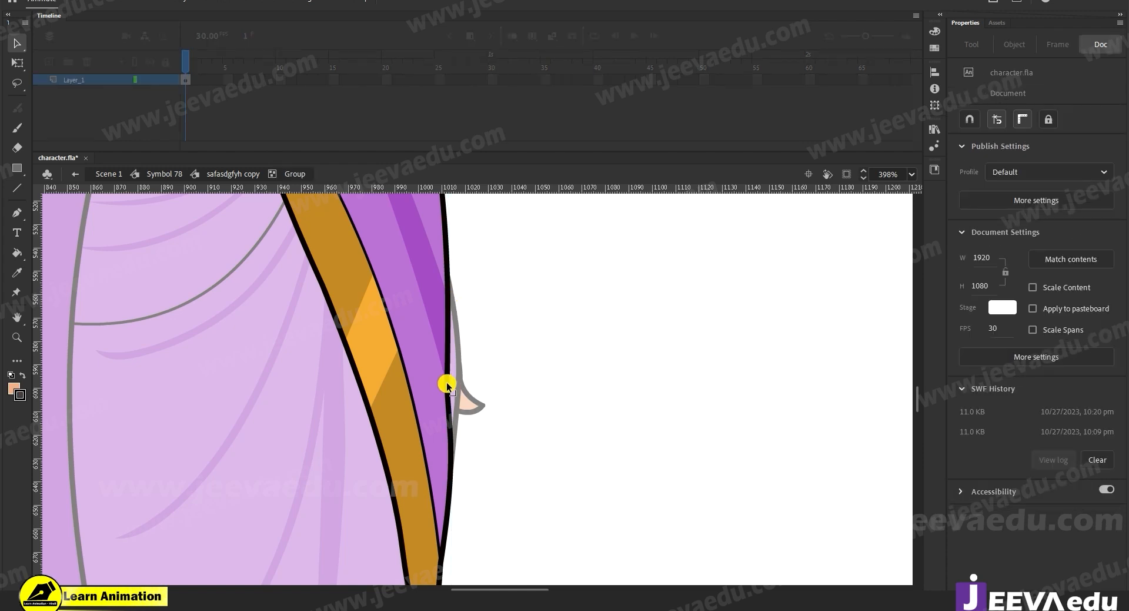
# Step: Reshape the drape's outer edge outward into a smooth curve that covers the far arm and the base of the hand
pyautogui.moveTo(450, 374)
pyautogui.mouseDown()
pyautogui.moveTo(447, 361)
pyautogui.moveTo(464, 378)
pyautogui.mouseUp()
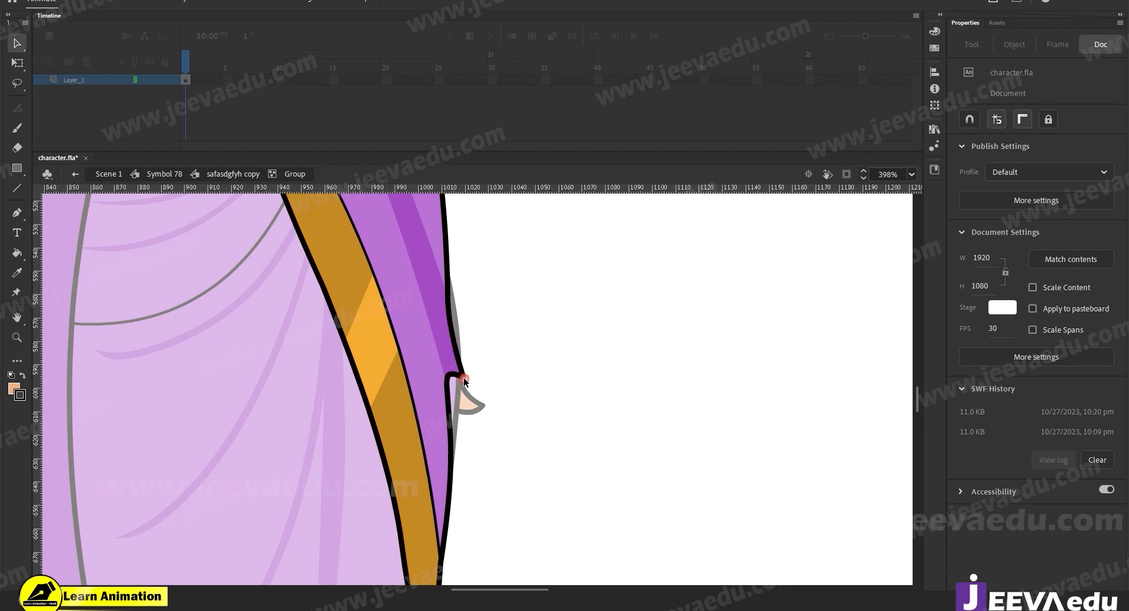
pyautogui.moveTo(467, 316)
pyautogui.mouseDown()
pyautogui.moveTo(460, 289)
pyautogui.moveTo(463, 310)
pyautogui.mouseUp()
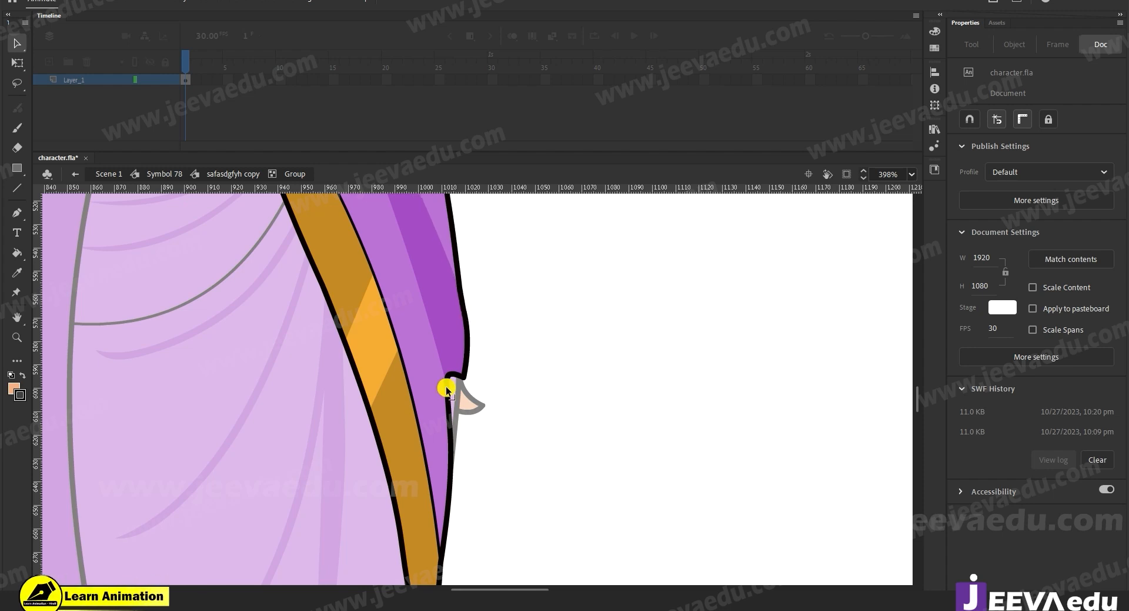
pyautogui.moveTo(441, 395); pyautogui.dragTo(464, 400)
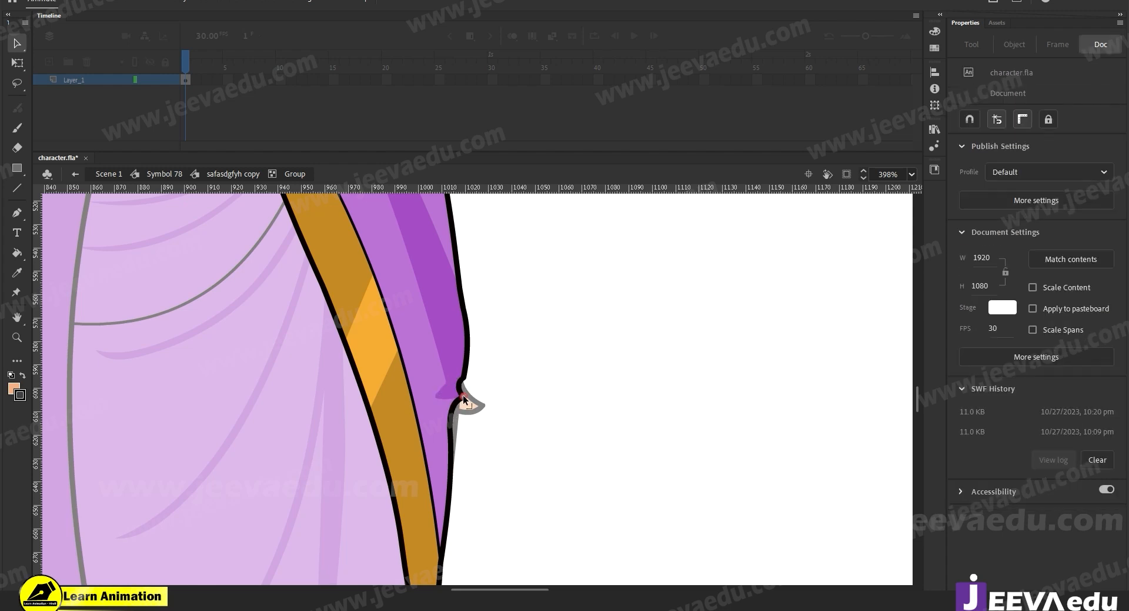
pyautogui.moveTo(454, 429); pyautogui.dragTo(460, 430)
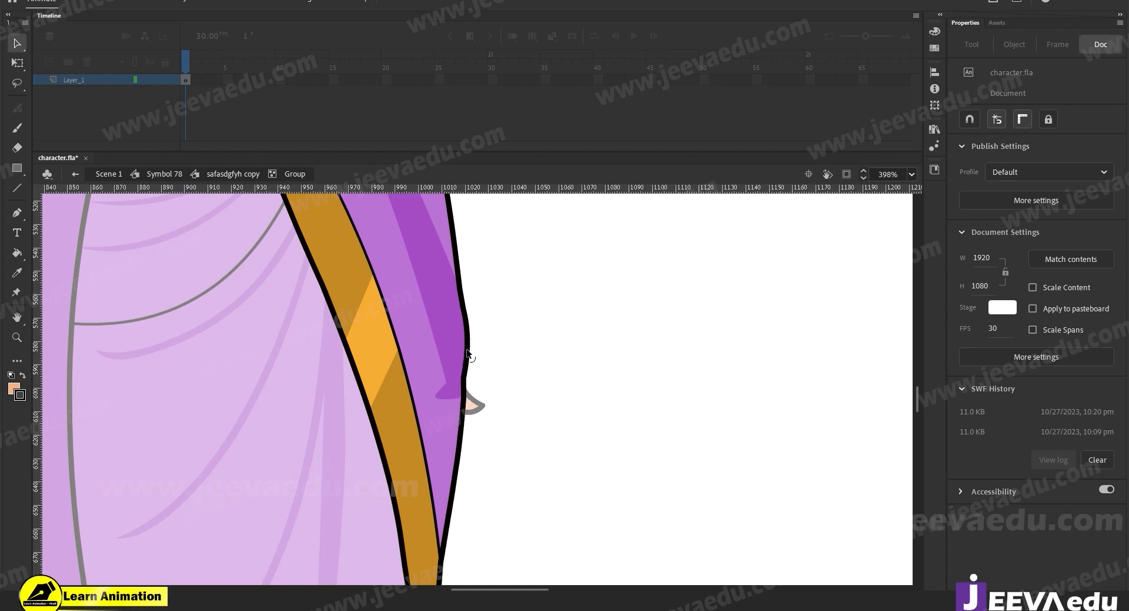
pyautogui.moveTo(447, 382); pyautogui.dragTo(478, 437)
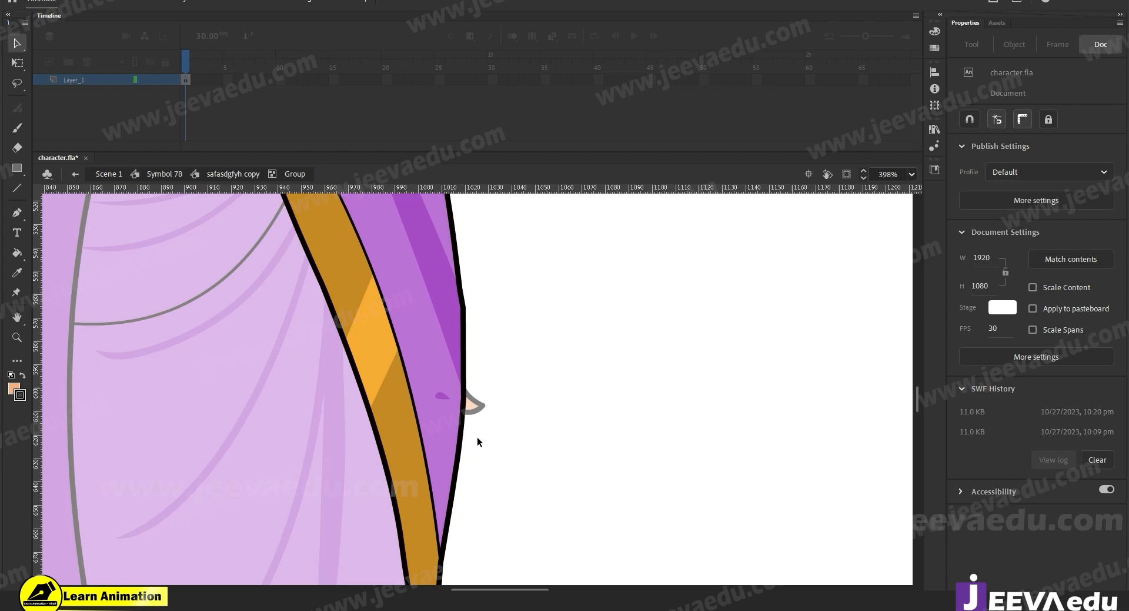
# Step: Recolor the leftover dark patch near the drape's edge with the saree's lighter purple
pyautogui.click(443, 398)
pyautogui.press('i')
pyautogui.click(444, 408)
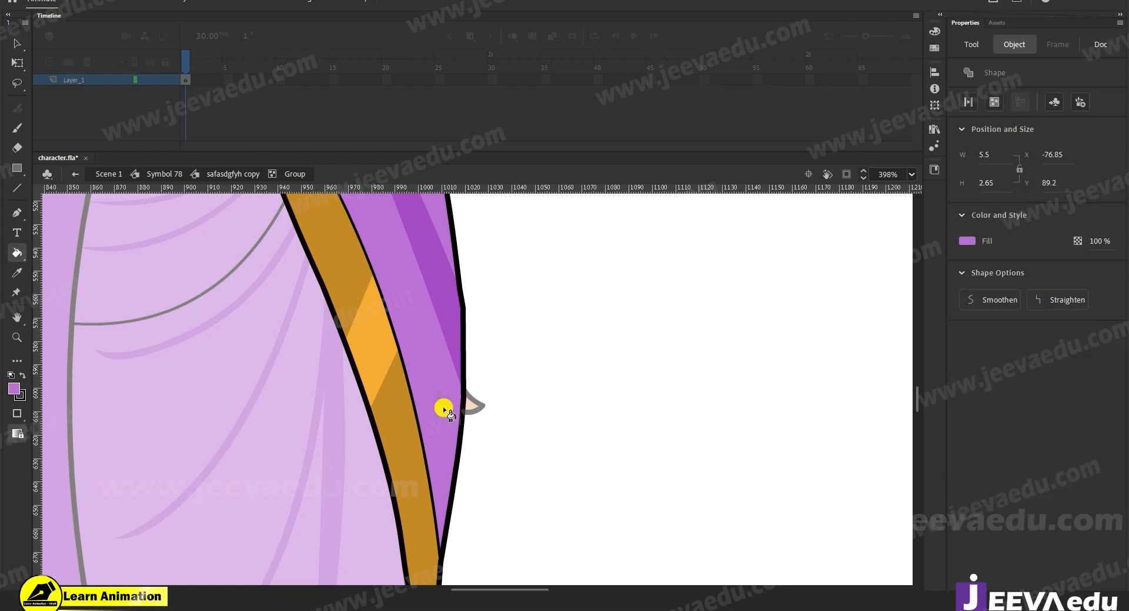
pyautogui.press('v')
pyautogui.click(525, 472)
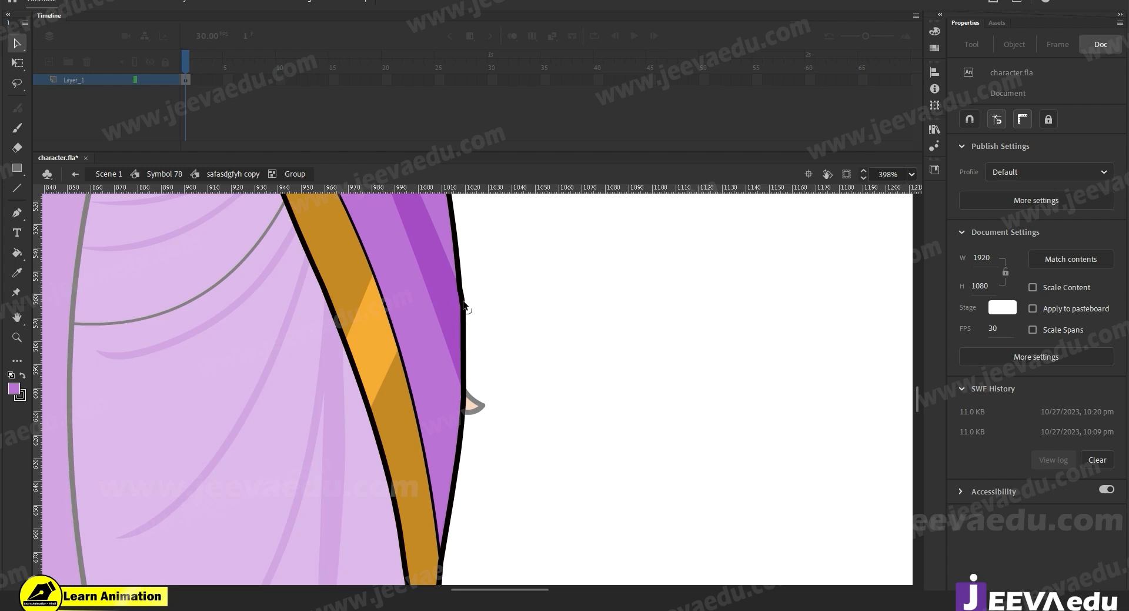
# Step: Return to Symbol 78's timeline and play the animation to check the reshaped saree edge
pyautogui.click(265, 175)
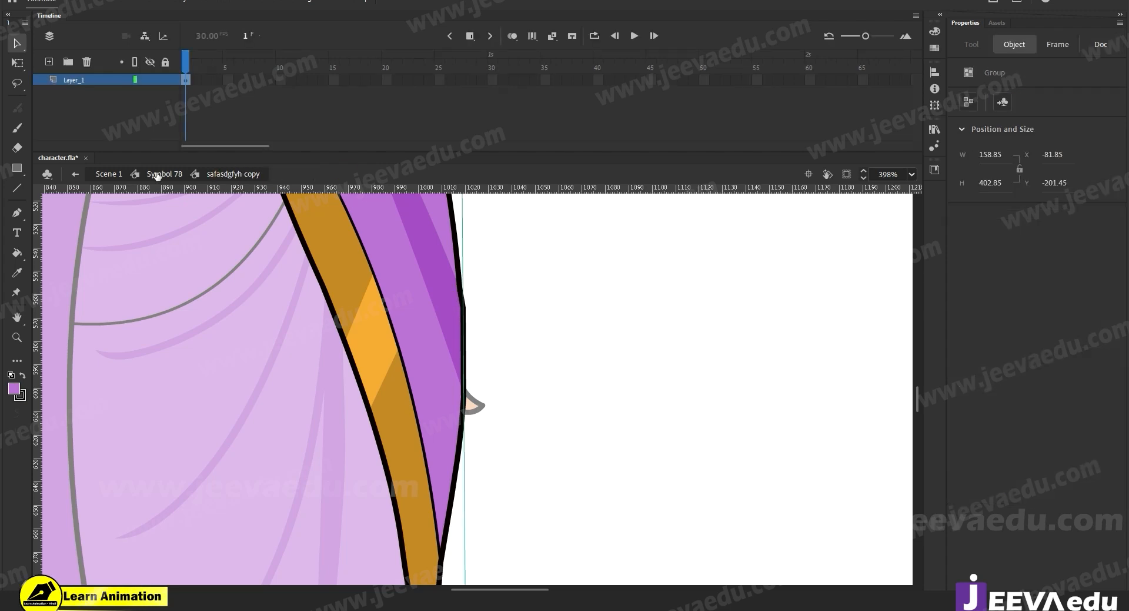
pyautogui.click(217, 176)
pyautogui.click(466, 315)
pyautogui.keyDown('alt'); pyautogui.click(473, 430); pyautogui.keyUp('alt')
pyautogui.keyDown('alt'); pyautogui.click(474, 430); pyautogui.keyUp('alt')
pyautogui.click(547, 68)
pyautogui.press('Return')
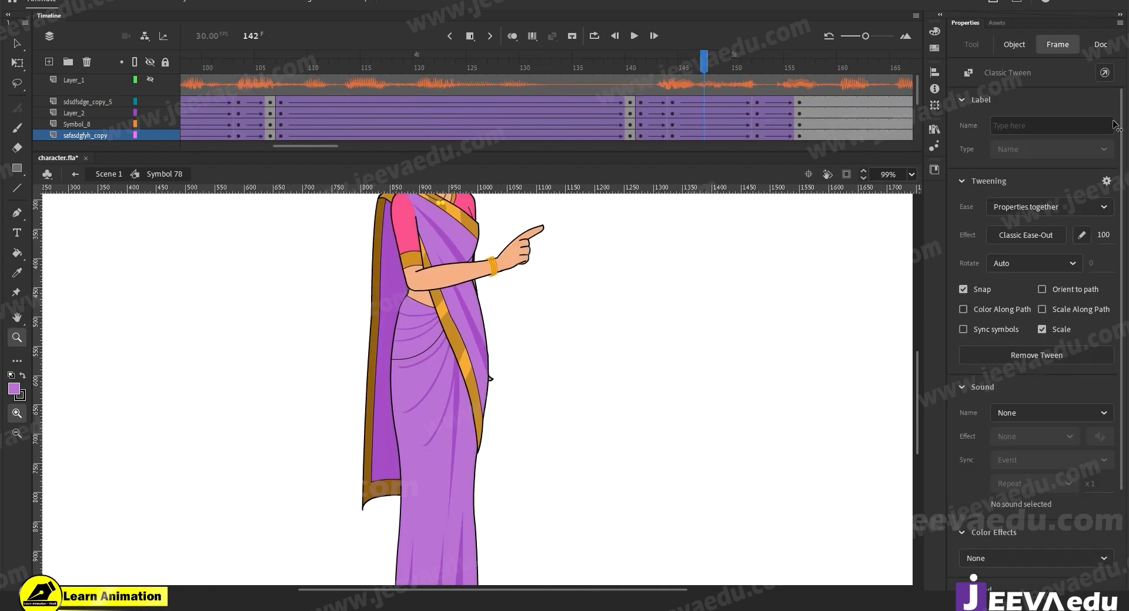
# Step: Review the body's motion around frames 148 to 157 with the full character in view
pyautogui.click(533, 128)
pyautogui.moveTo(533, 128); pyautogui.dragTo(600, 139)
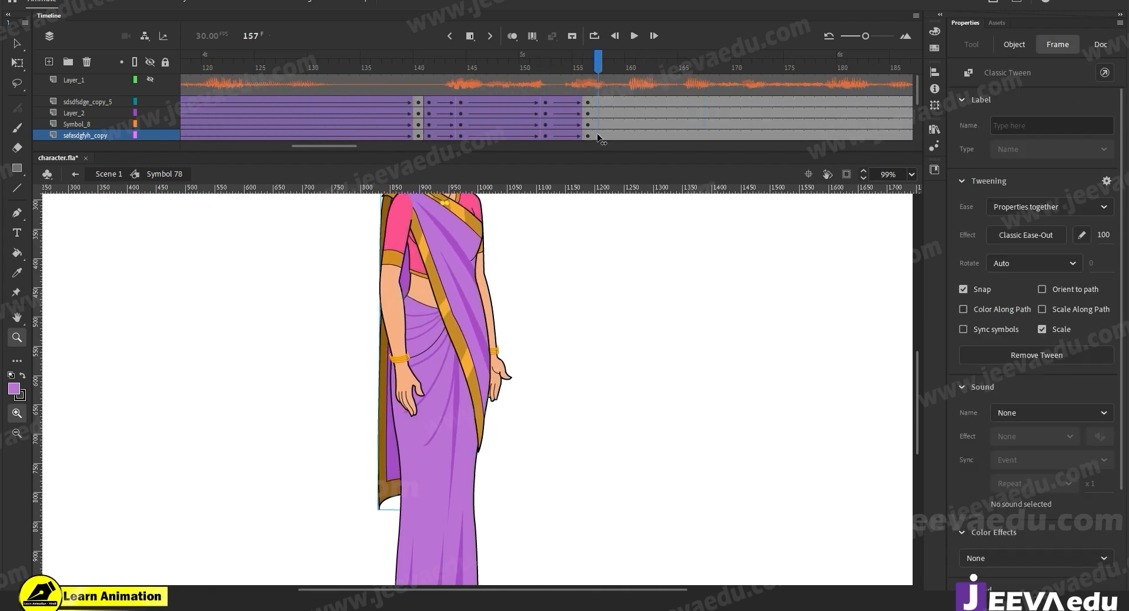
pyautogui.click(586, 132)
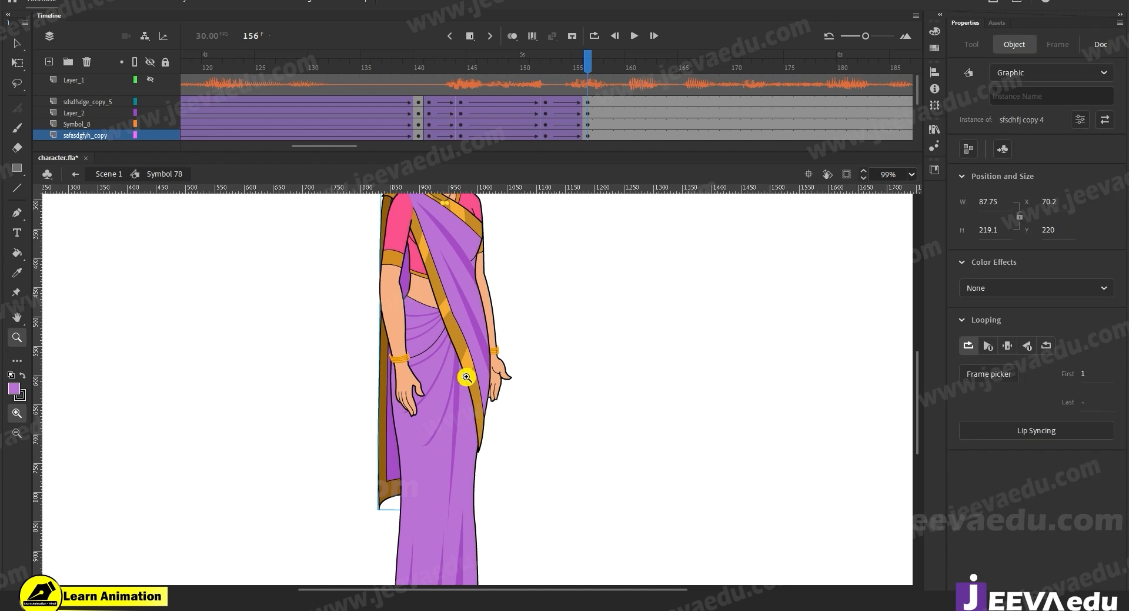
pyautogui.keyDown('alt'); pyautogui.click(467, 376); pyautogui.keyUp('alt')
pyautogui.click(554, 71)
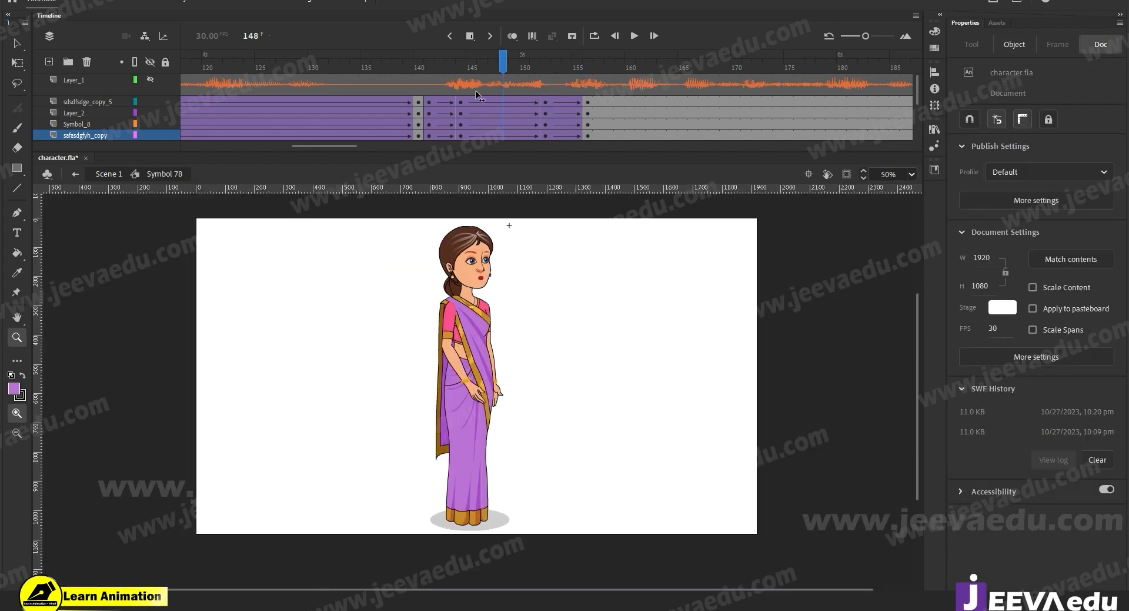
# Step: Insert keyframes on all body layers at frame 157
pyautogui.click(512, 380)
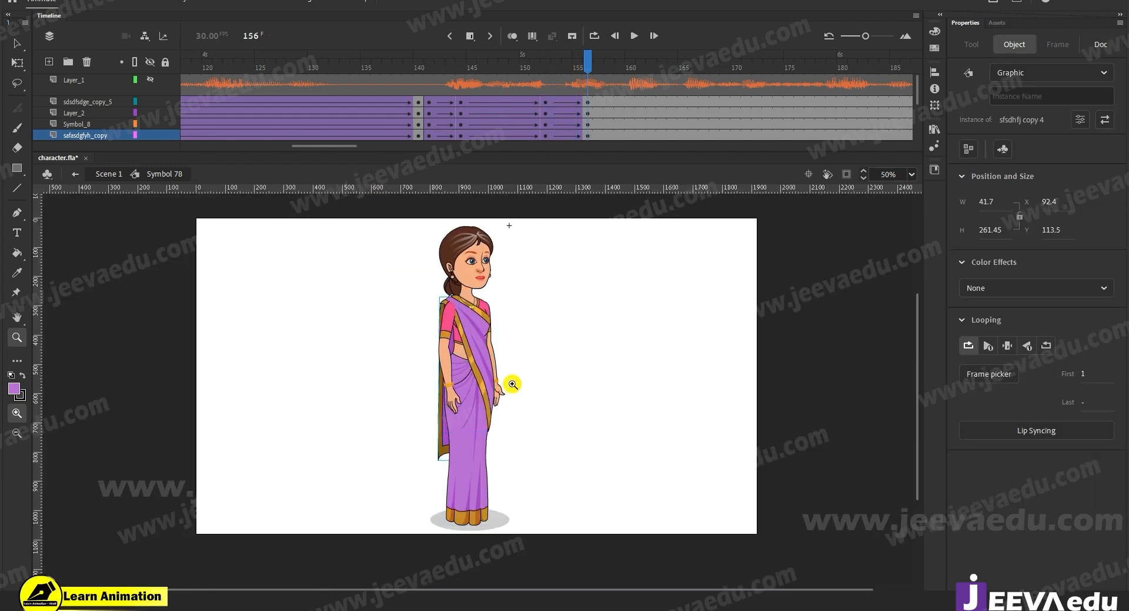
pyautogui.moveTo(588, 95); pyautogui.dragTo(598, 168)
pyautogui.press('F6')
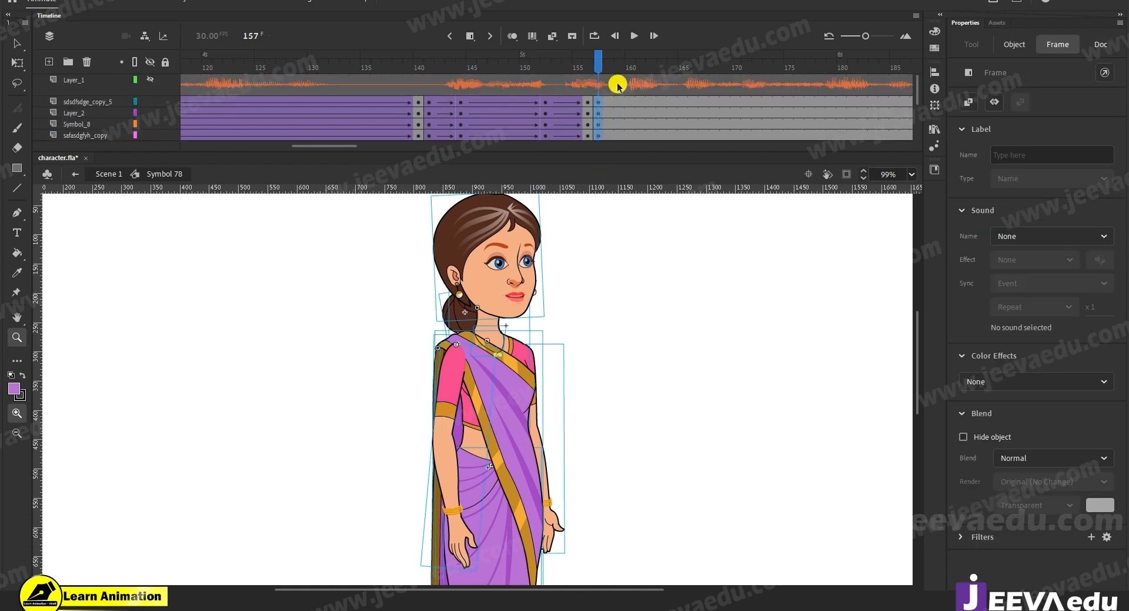
# Step: Insert keyframes on all body layers at frame 182
pyautogui.hscroll(6, 356, 147)
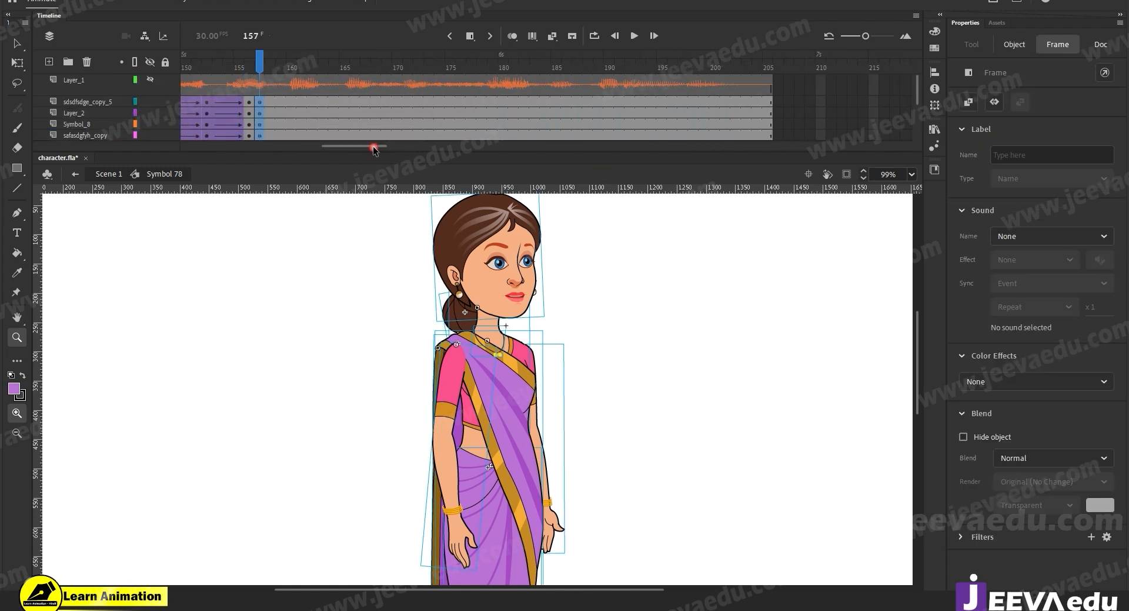
pyautogui.moveTo(524, 101); pyautogui.dragTo(525, 160)
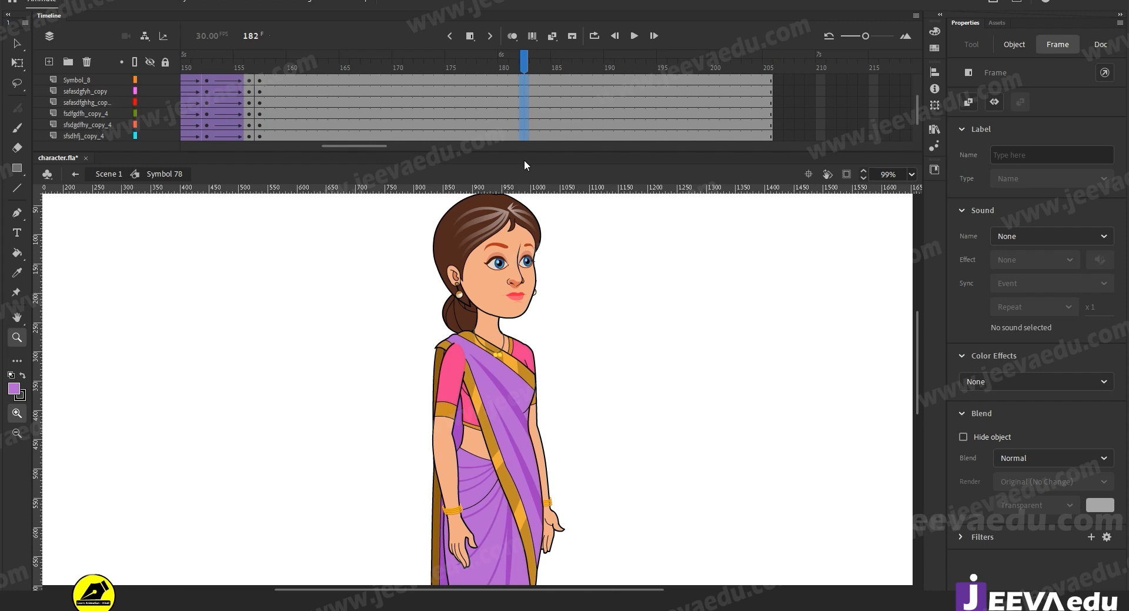
pyautogui.press('F6')
pyautogui.scroll(3, 502, 111)
# Step: Create classic tweens on all body layers between frames 157 and 182, with Classic Ease-Out at 100
pyautogui.moveTo(496, 104); pyautogui.dragTo(450, 191)
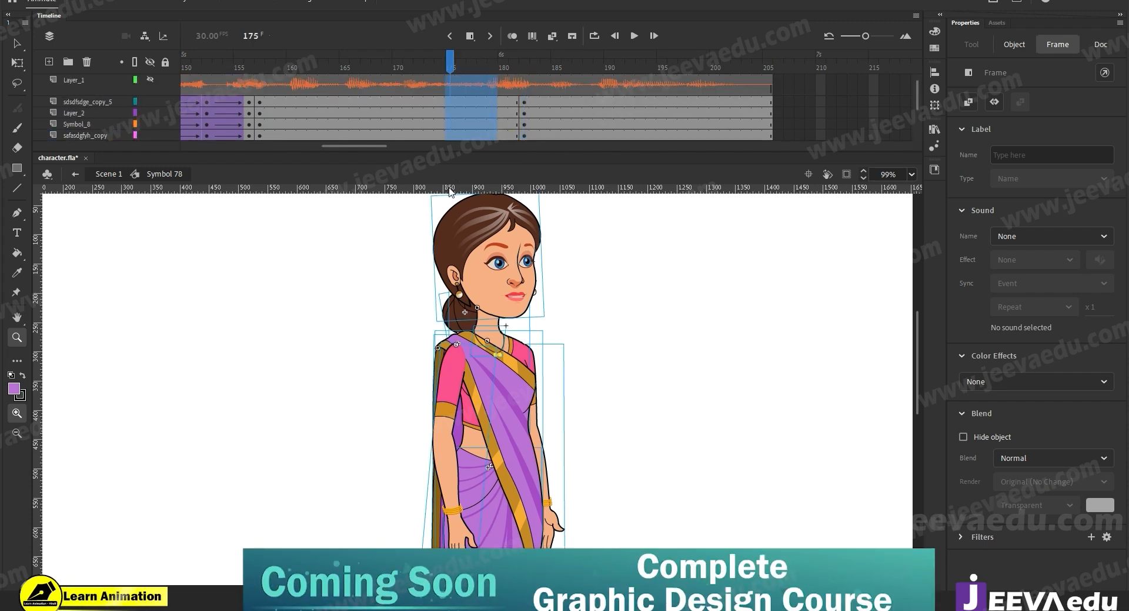
pyautogui.rightClick(468, 87)
pyautogui.click(494, 102)
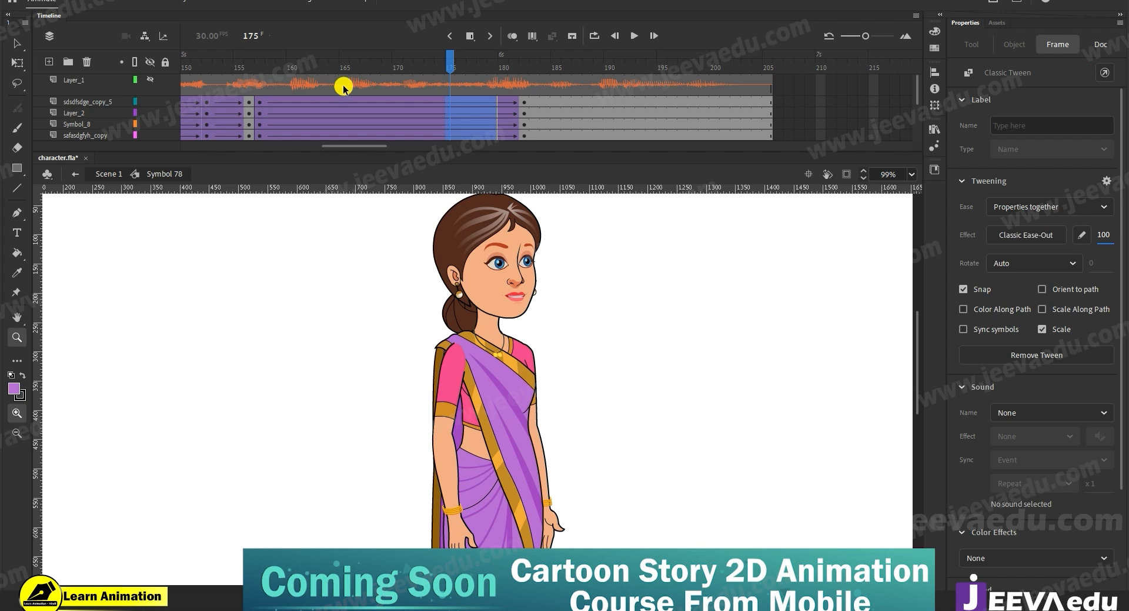
# Step: At frame 182, lean the woman's upper body slightly backward and tilt her head further back
pyautogui.moveTo(450, 58); pyautogui.dragTo(803, 123)
pyautogui.click(388, 235)
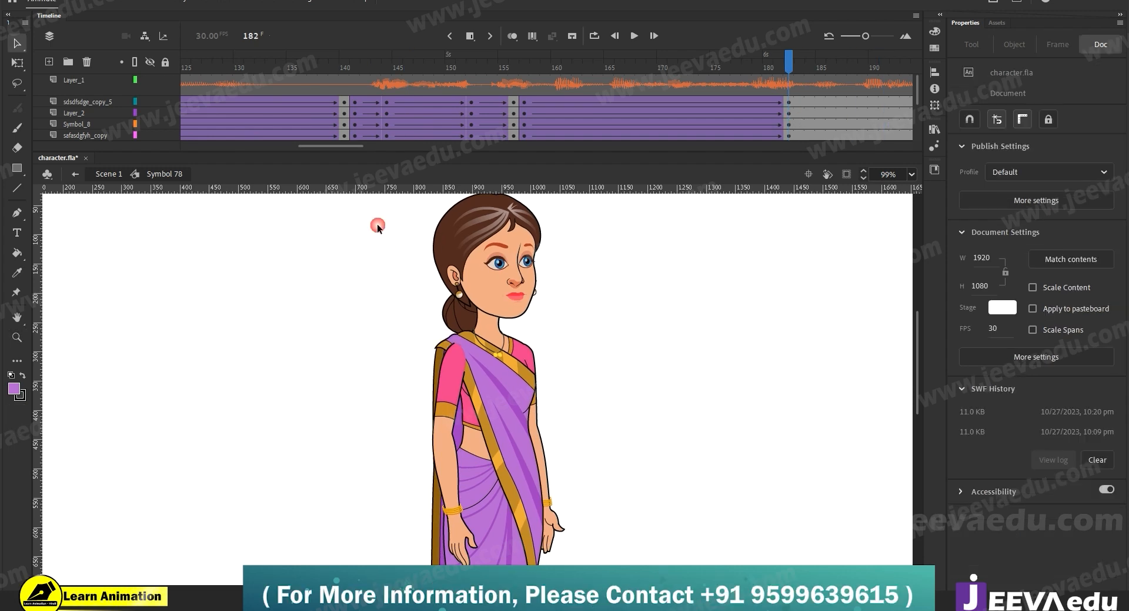
pyautogui.press('z')
pyautogui.keyDown('alt'); pyautogui.click(513, 430); pyautogui.keyUp('alt')
pyautogui.moveTo(407, 274); pyautogui.dragTo(530, 382)
pyautogui.click(489, 382)
pyautogui.press('q')
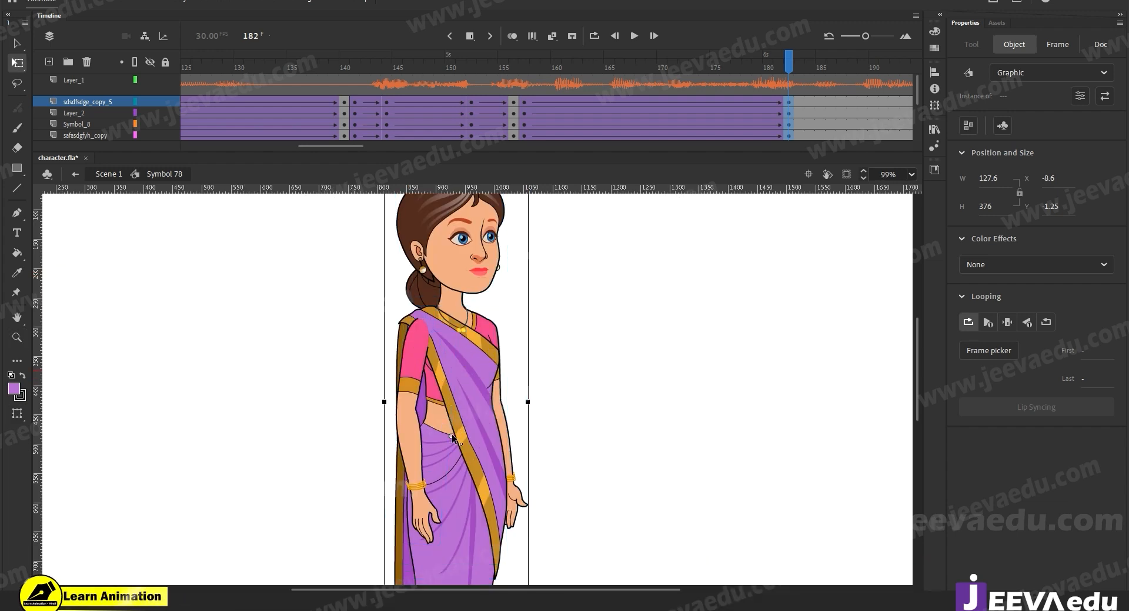
pyautogui.moveTo(512, 366); pyautogui.dragTo(515, 440)
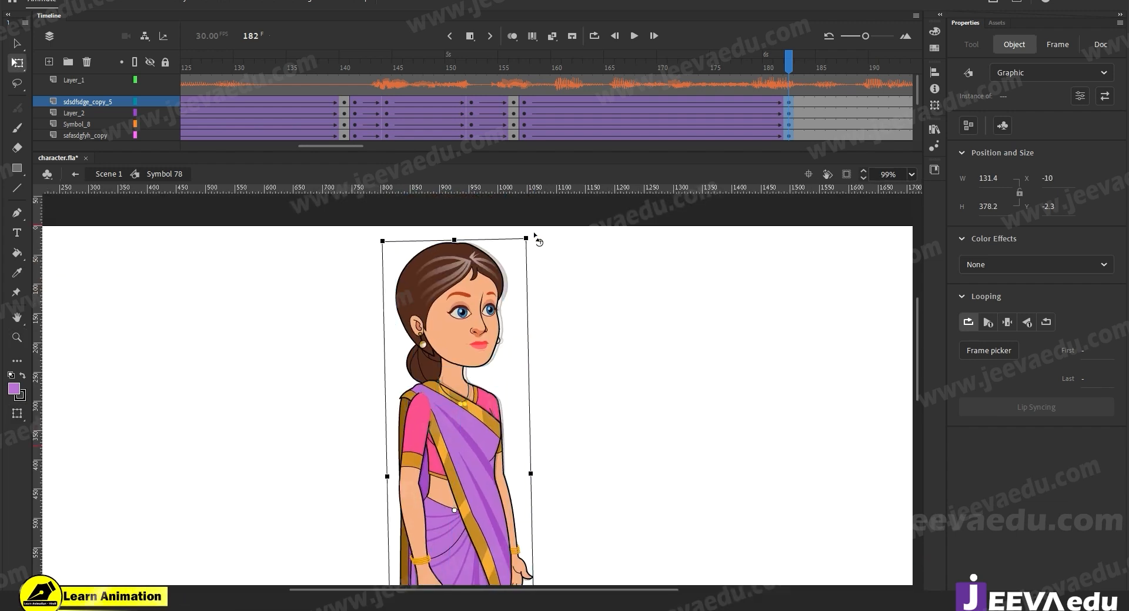
pyautogui.click(564, 283)
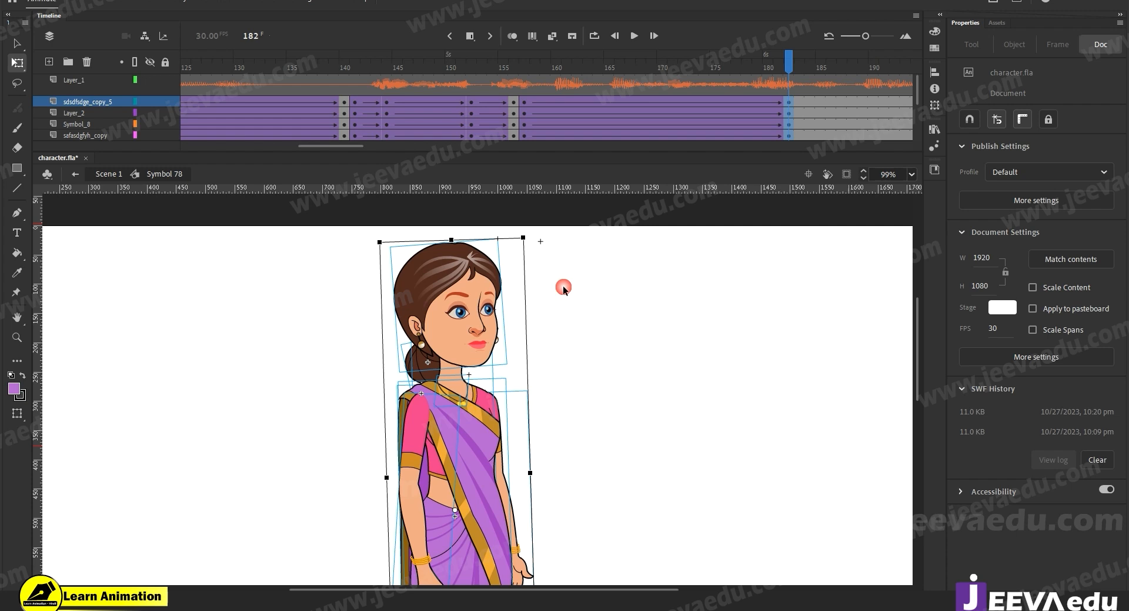
pyautogui.click(428, 369)
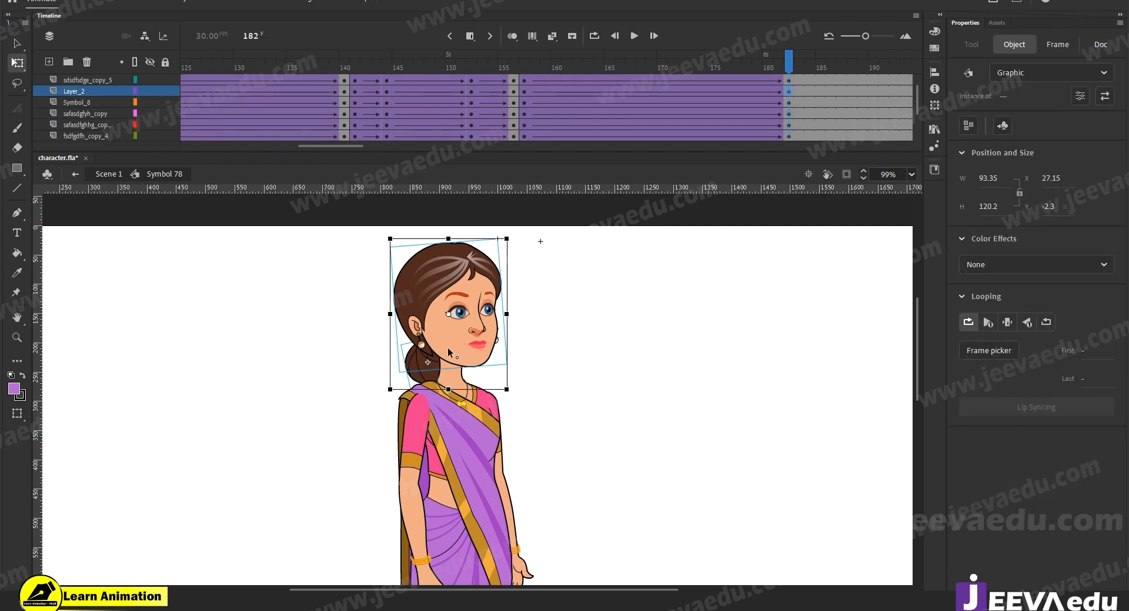
pyautogui.moveTo(509, 237); pyautogui.dragTo(504, 233)
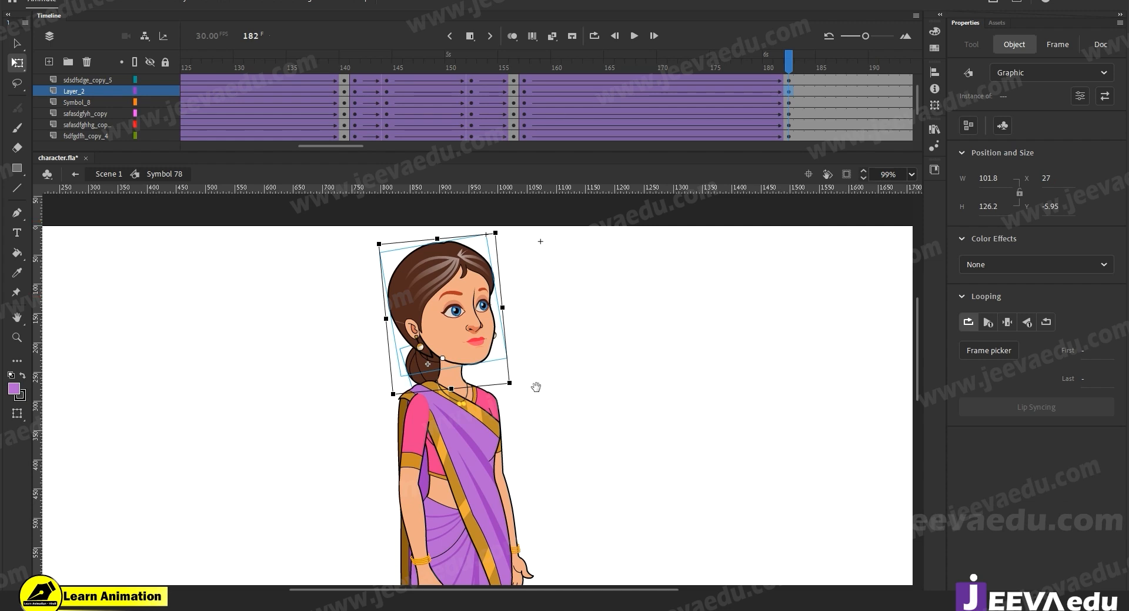
# Step: Rotate both arms slightly outward from the body at frame 182
pyautogui.moveTo(543, 425); pyautogui.dragTo(535, 368)
pyautogui.click(424, 514)
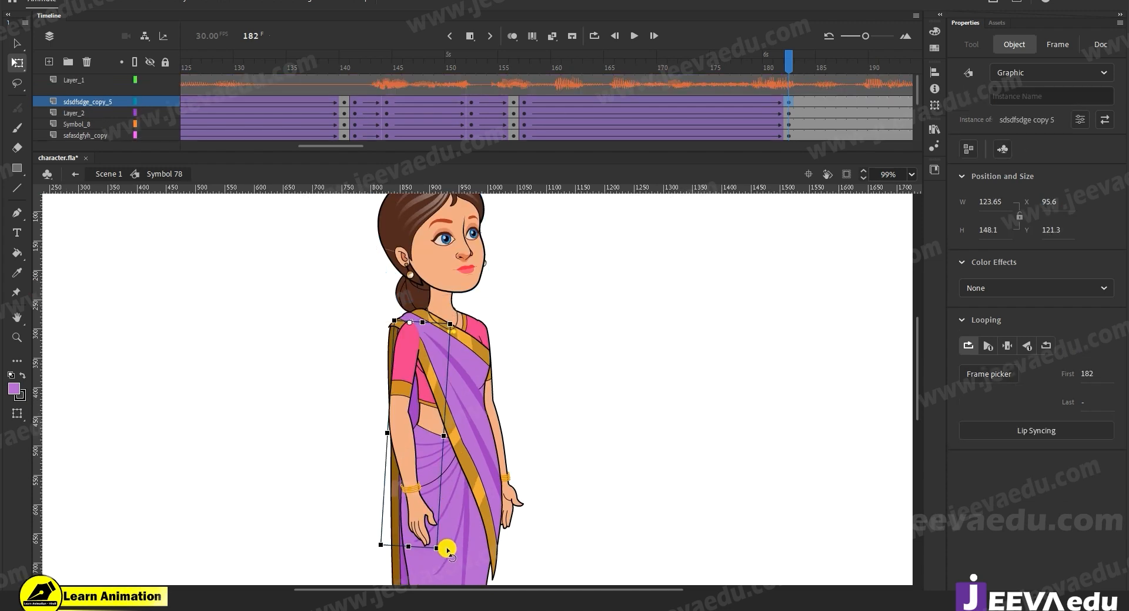
pyautogui.moveTo(445, 551); pyautogui.dragTo(438, 551)
pyautogui.moveTo(531, 534); pyautogui.dragTo(537, 493)
pyautogui.click(493, 483)
pyautogui.moveTo(514, 543); pyautogui.dragTo(580, 472)
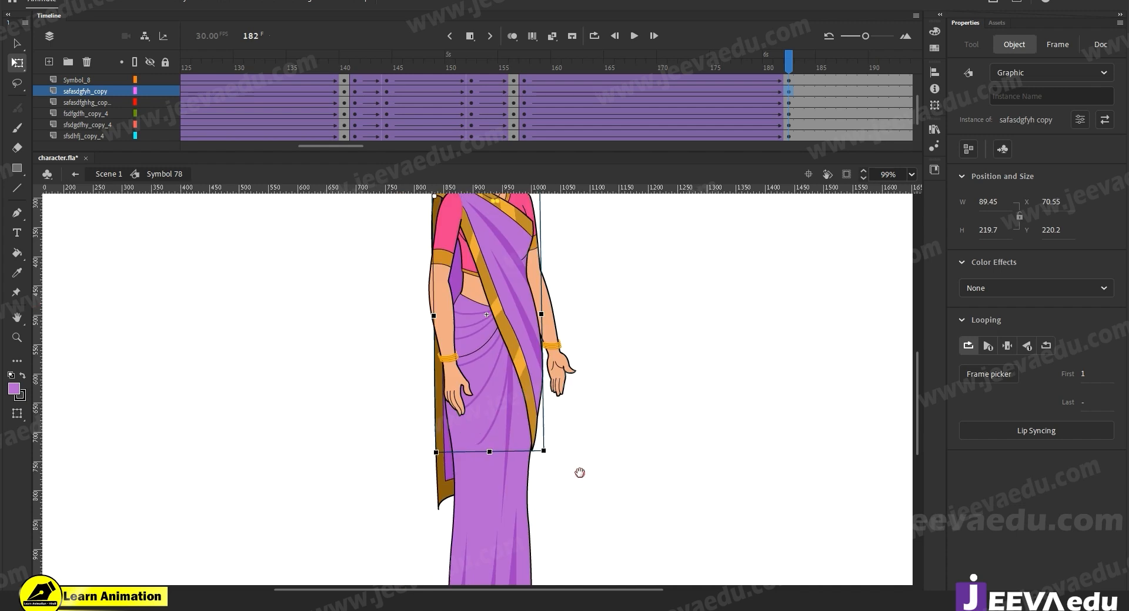
# Step: Rotate the saree's hanging drape behind the body slightly to match the leaned pose at frame 182
pyautogui.click(448, 495)
pyautogui.moveTo(439, 517); pyautogui.dragTo(431, 521)
pyautogui.hotkey('ctrl', '-')
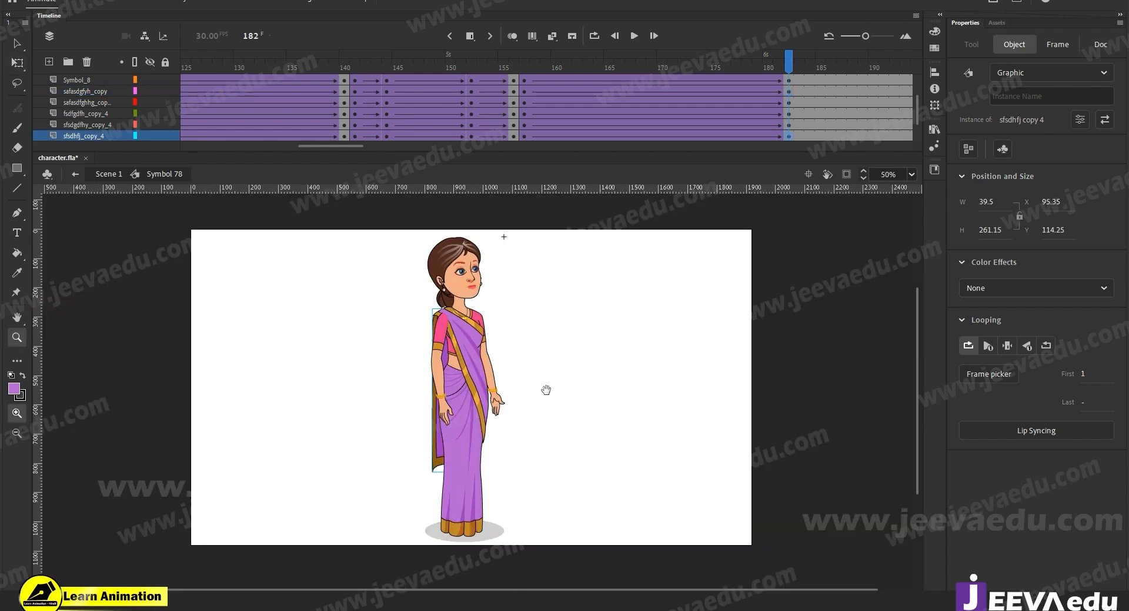
# Step: Go back to frame 157 and open the head symbol, Symbol 79, for editing
pyautogui.moveTo(733, 65); pyautogui.dragTo(518, 103)
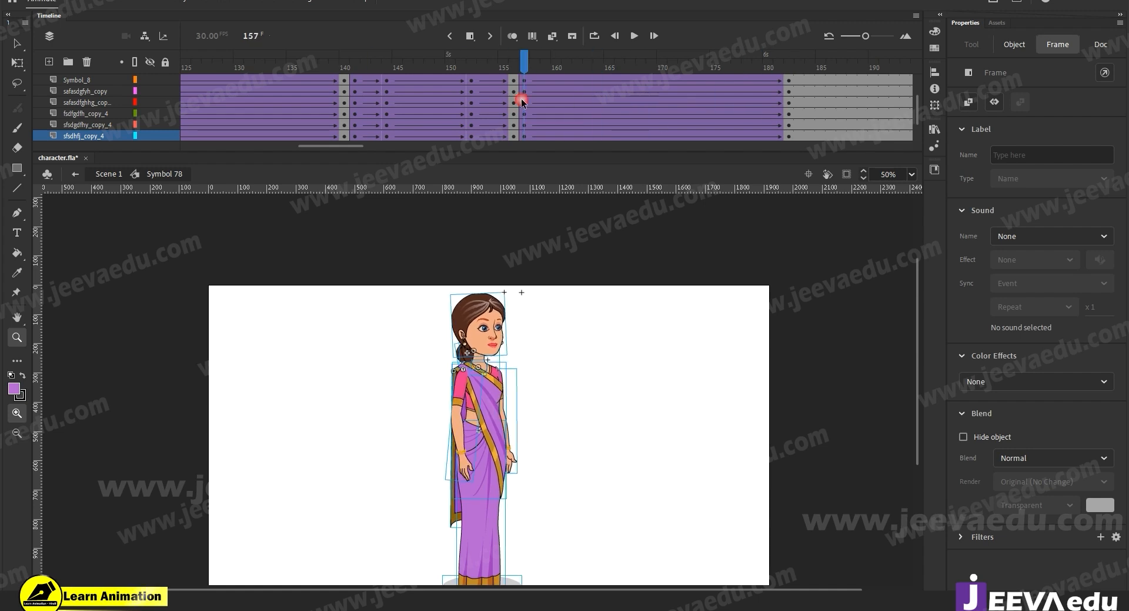
pyautogui.click(511, 353)
pyautogui.click(530, 387)
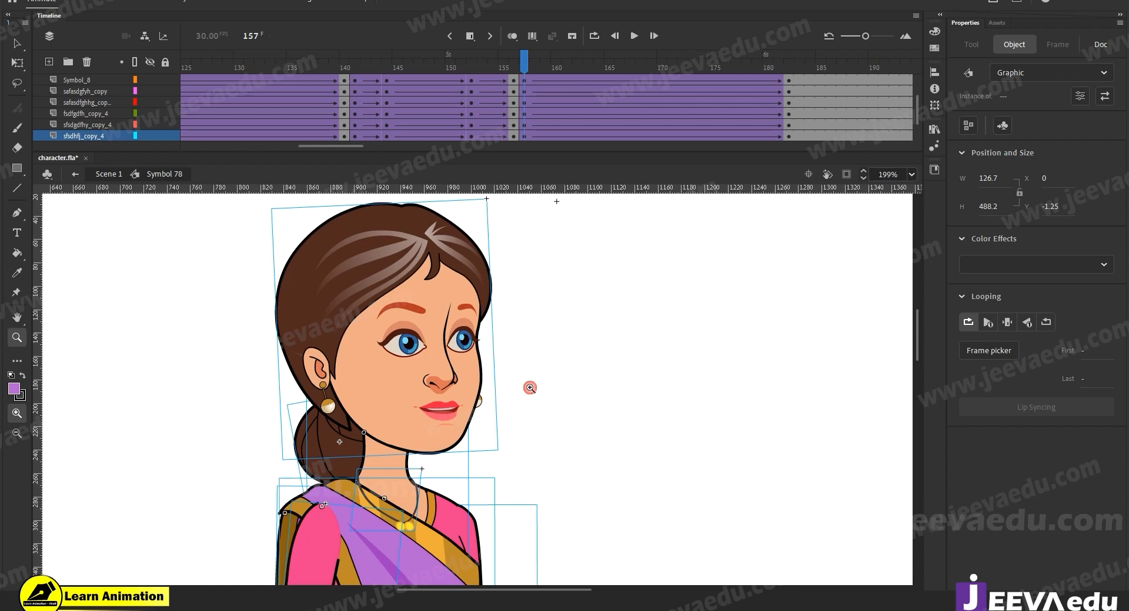
pyautogui.press('v')
pyautogui.click(447, 400)
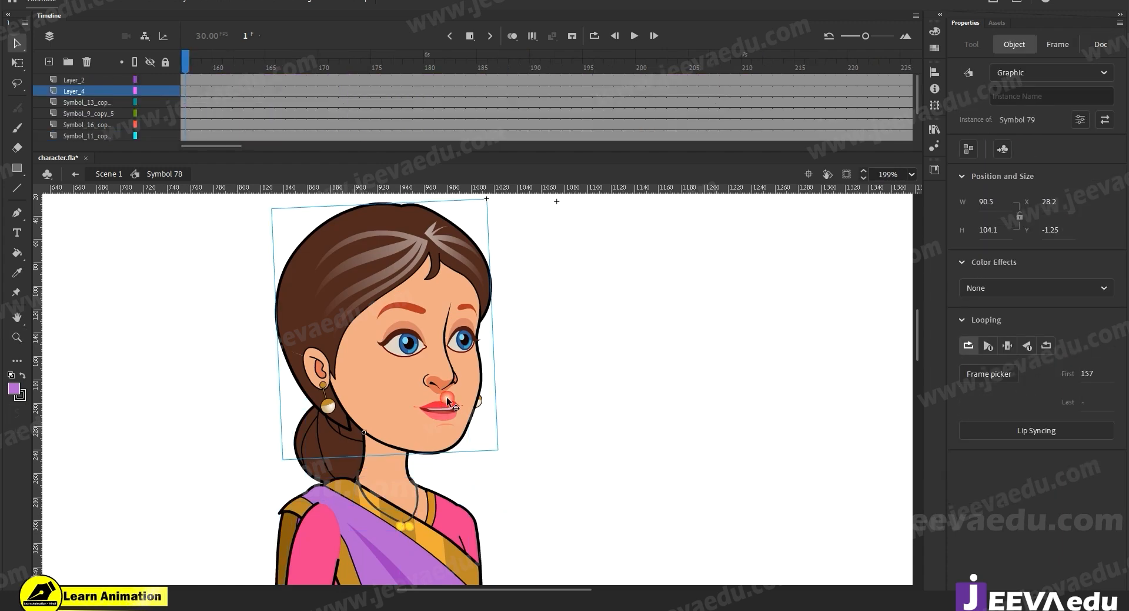
pyautogui.doubleClick(447, 400)
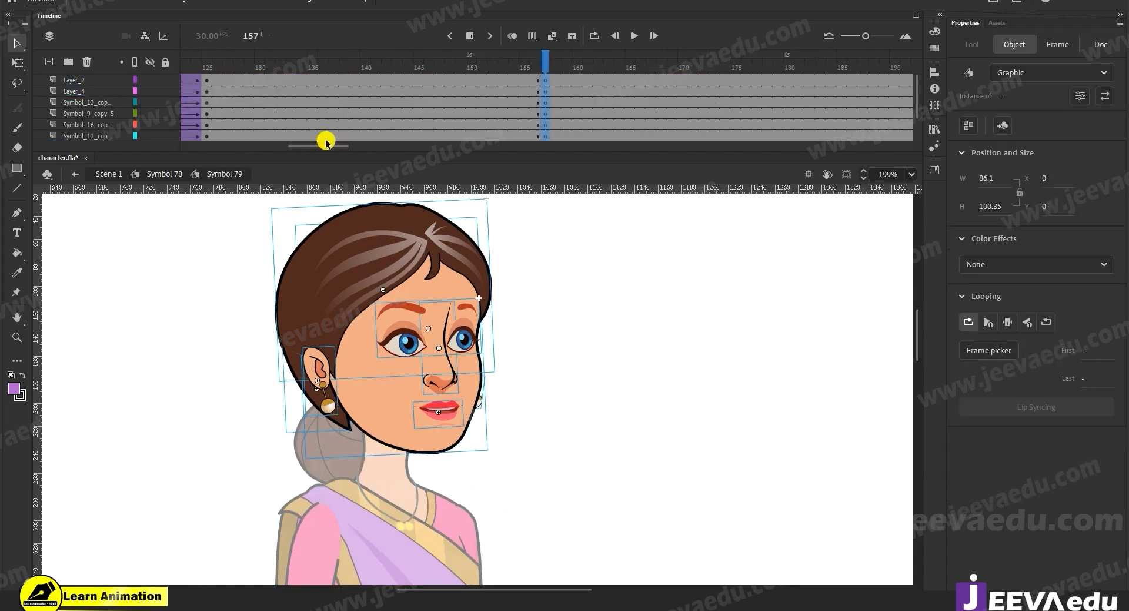
# Step: Copy the talking keyframes from frames 107 to 125 on all head layers so the copy starts at frame 157
pyautogui.moveTo(326, 143); pyautogui.dragTo(312, 142)
pyautogui.moveTo(254, 90); pyautogui.dragTo(438, 98)
pyautogui.click(290, 113)
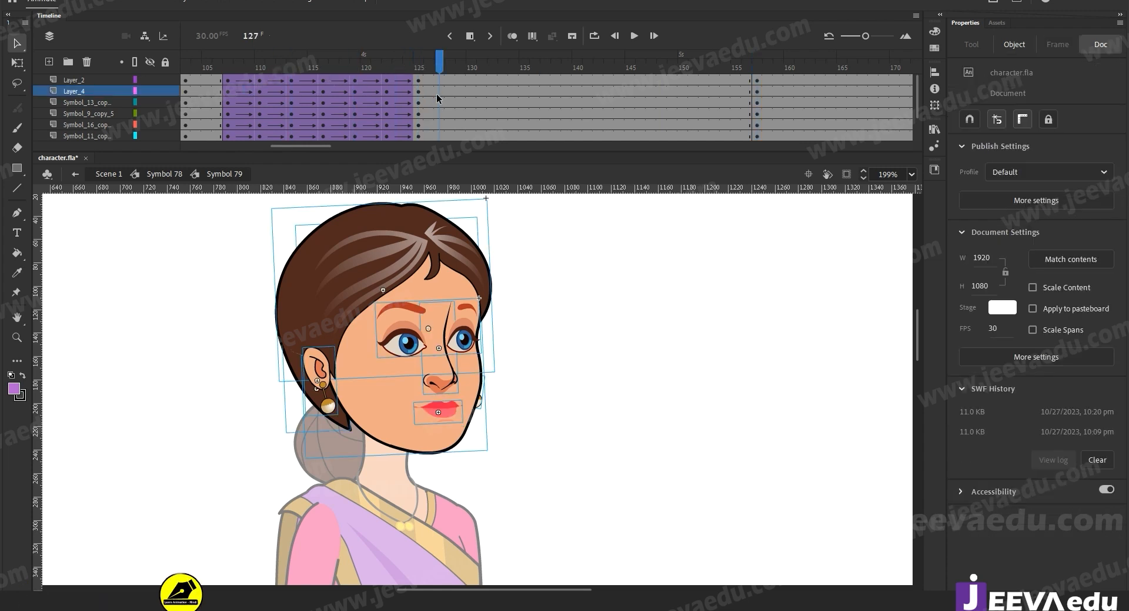
pyautogui.scroll(-1, 225, 128)
pyautogui.moveTo(269, 64); pyautogui.dragTo(418, 70)
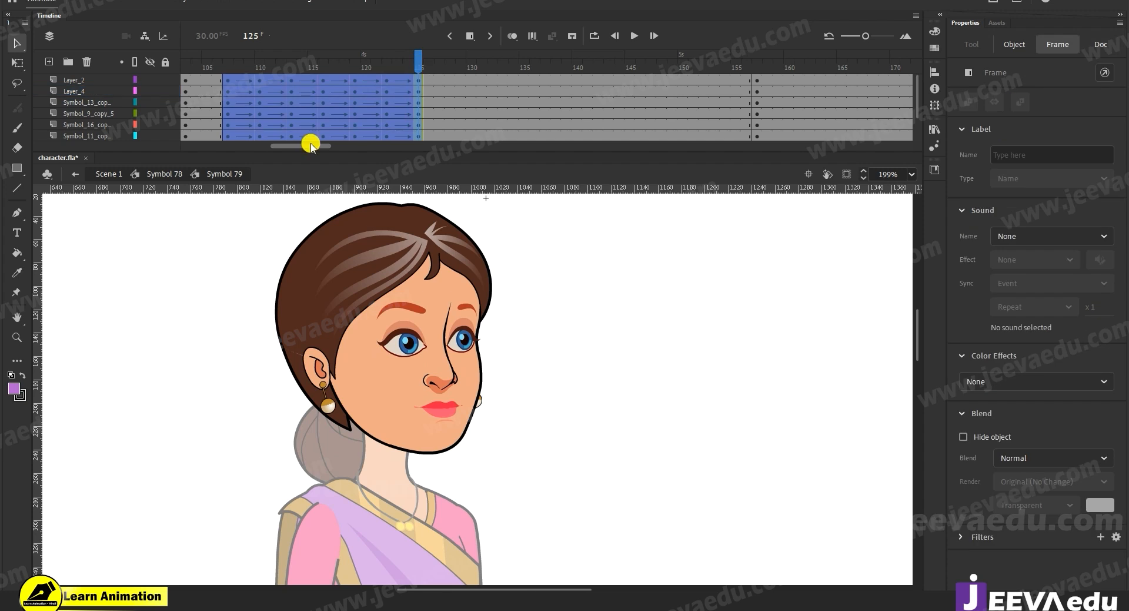
pyautogui.moveTo(289, 146)
pyautogui.mouseDown()
pyautogui.moveTo(267, 145)
pyautogui.moveTo(277, 146)
pyautogui.mouseUp()
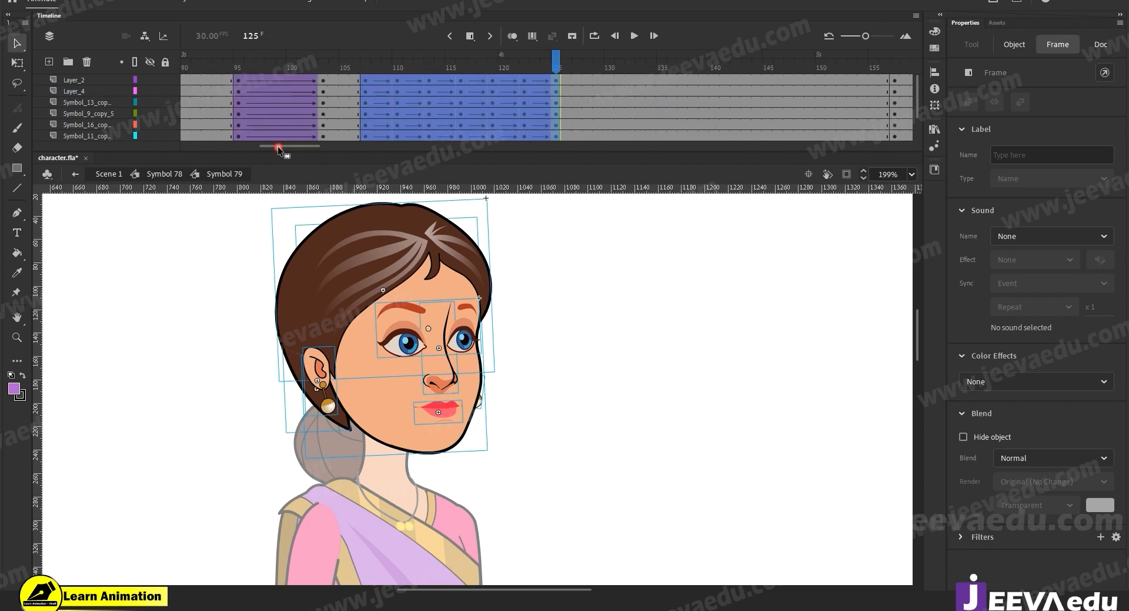
pyautogui.moveTo(415, 103); pyautogui.dragTo(662, 86)
# Step: Select all frames in Symbol 79 and apply Synchronize Symbols to them
pyautogui.rightClick(662, 86)
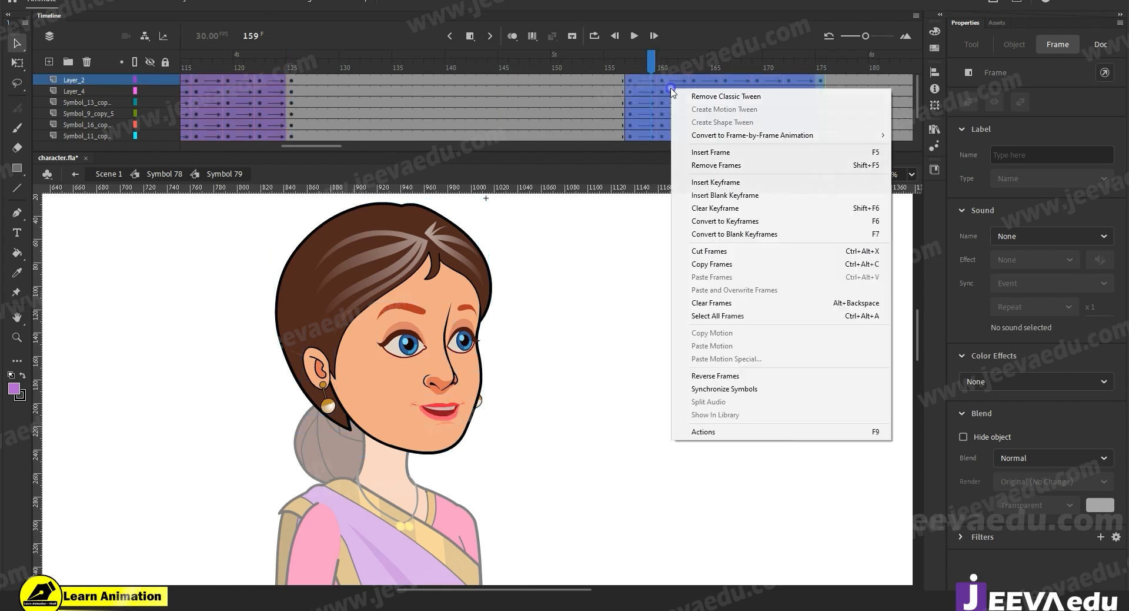
pyautogui.click(723, 318)
pyautogui.rightClick(691, 122)
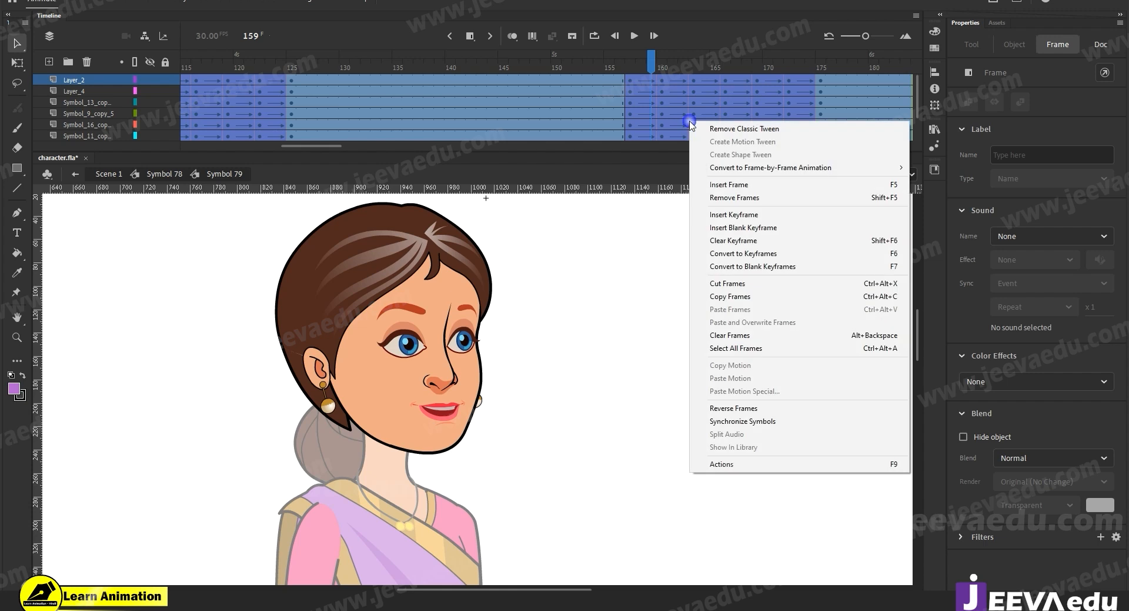
pyautogui.click(759, 417)
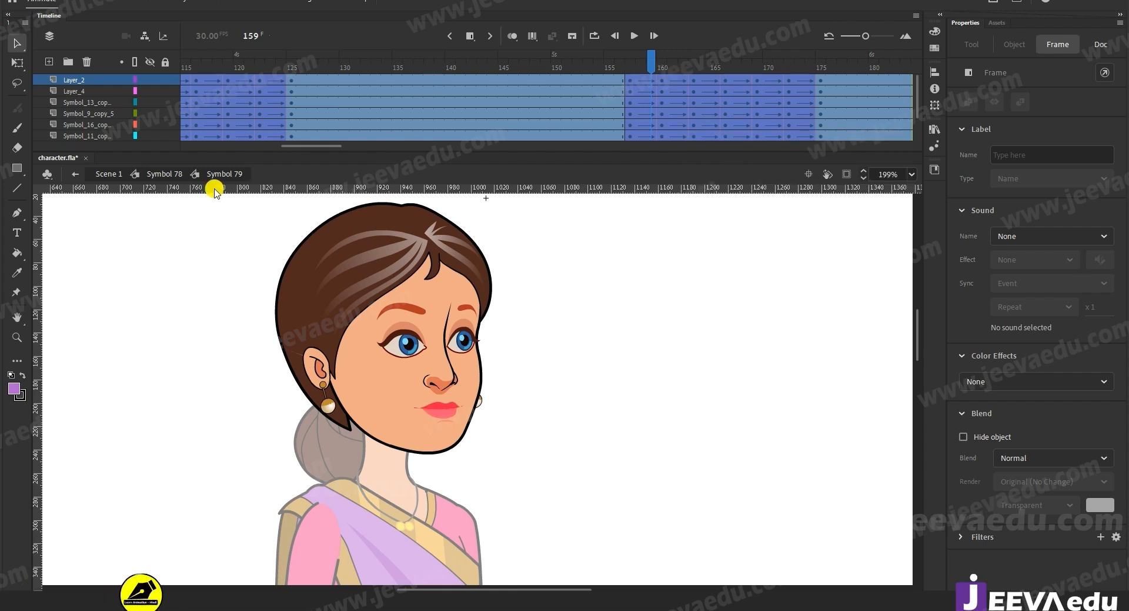
# Step: Return to Symbol 78's timeline, then play and scrub the animation from around frame 183 to frame 201
pyautogui.click(169, 174)
pyautogui.moveTo(546, 70); pyautogui.dragTo(482, 140)
pyautogui.click(457, 416)
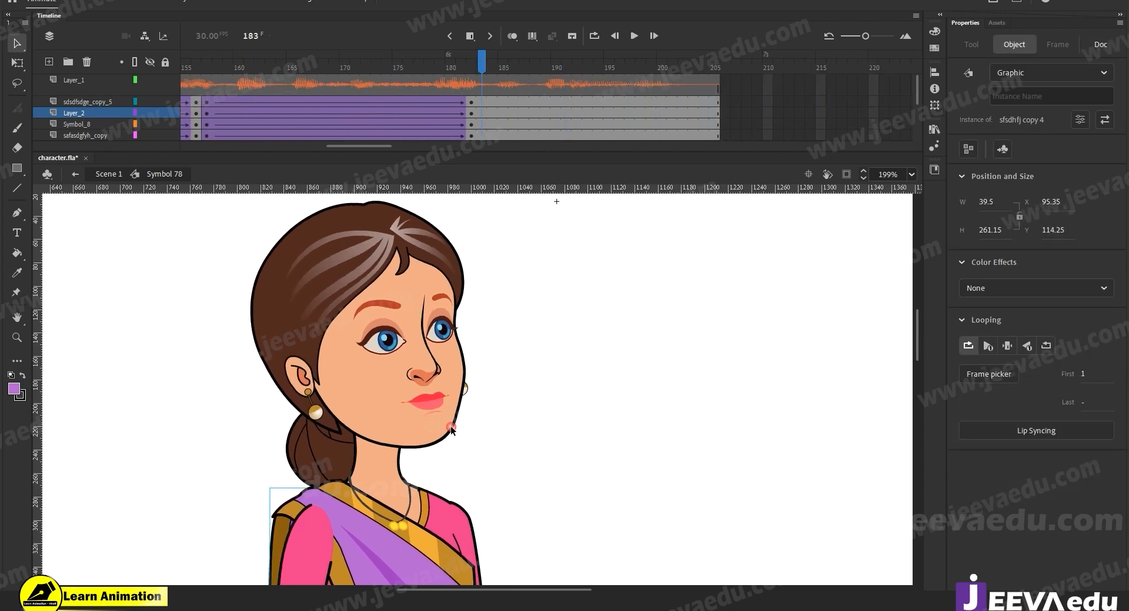
pyautogui.press('z')
pyautogui.keyDown('alt'); pyautogui.click(534, 461); pyautogui.keyUp('alt')
pyautogui.click(552, 410)
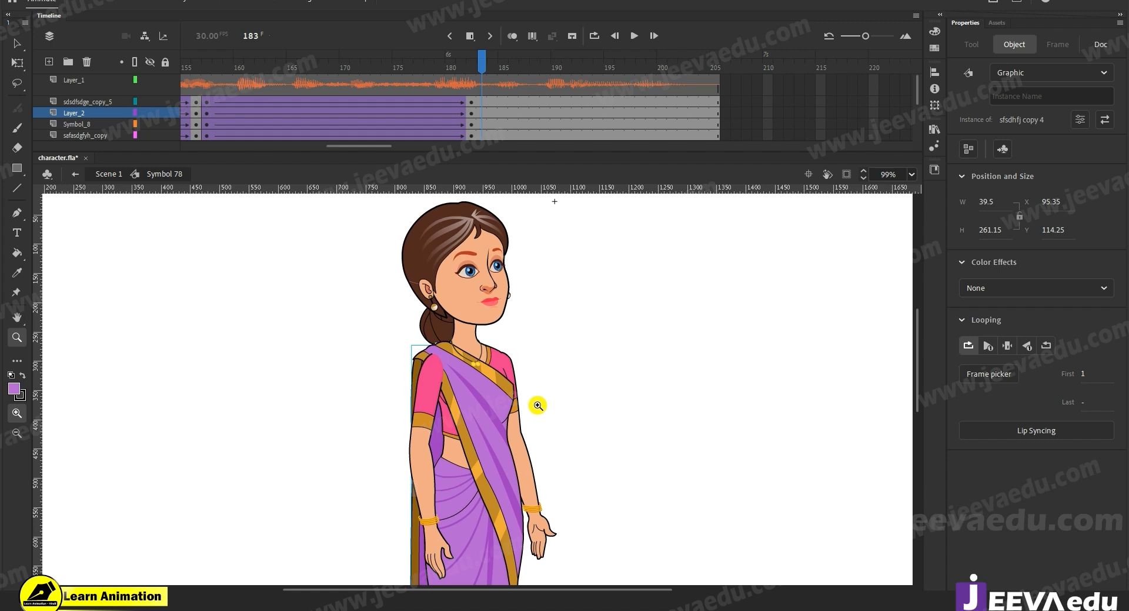
pyautogui.press('Return')
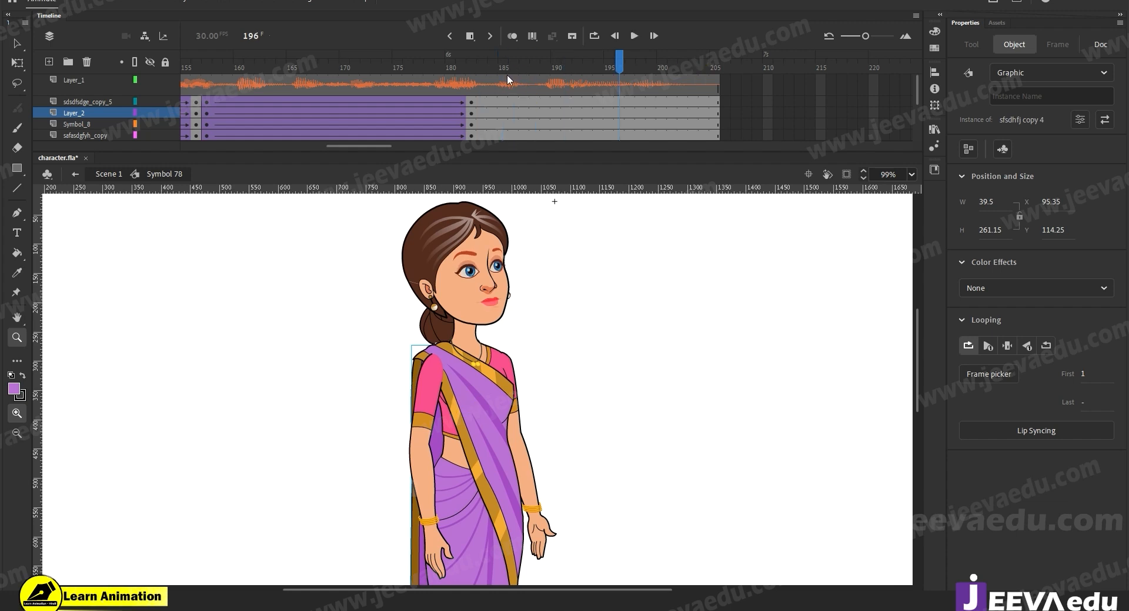
pyautogui.click(440, 113)
pyautogui.click(510, 124)
pyautogui.moveTo(354, 146); pyautogui.dragTo(335, 150)
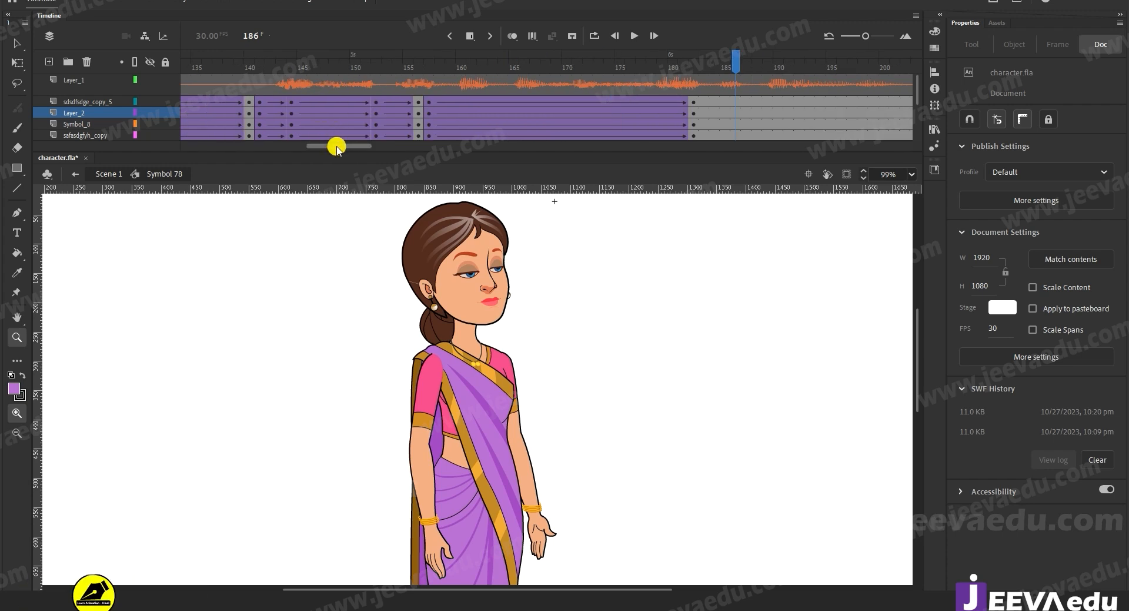
pyautogui.moveTo(669, 71); pyautogui.dragTo(834, 120)
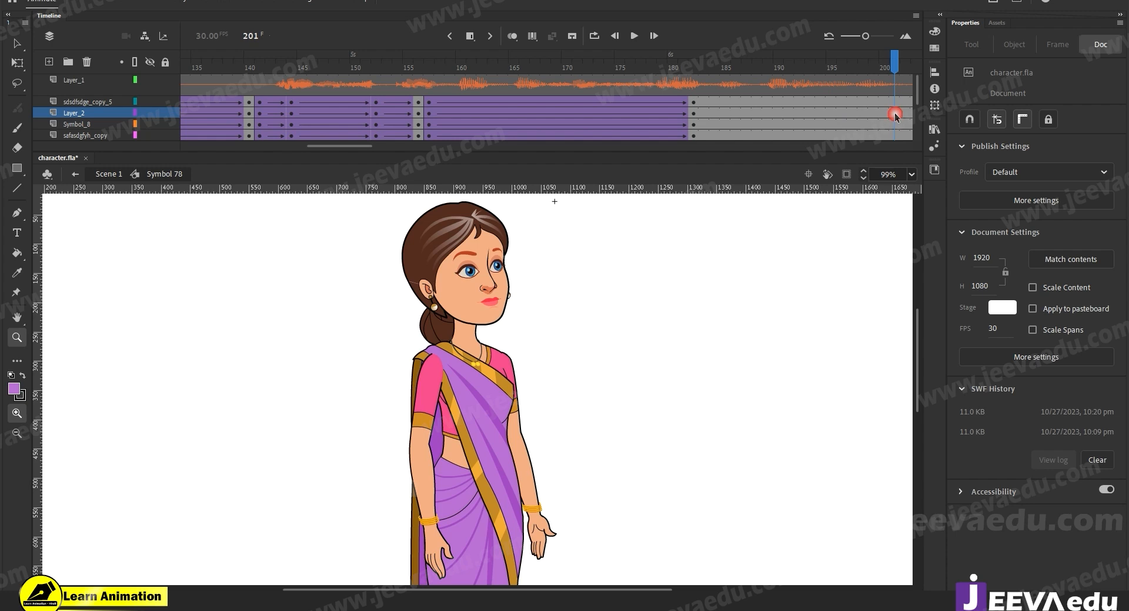
pyautogui.moveTo(364, 149); pyautogui.dragTo(376, 148)
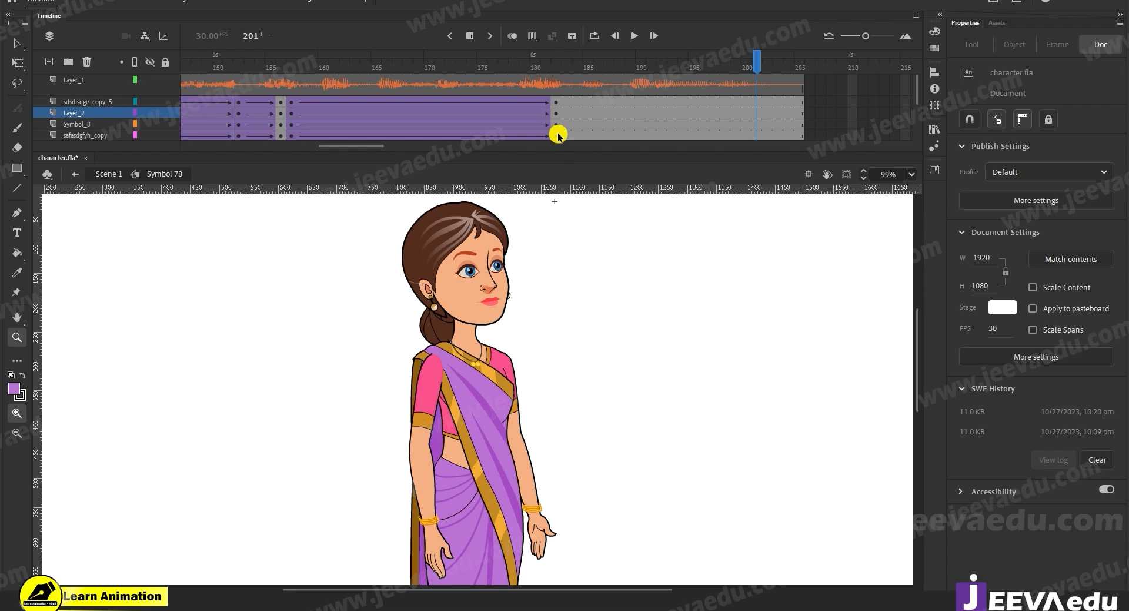
# Step: Insert keyframes on all body layers at frames 183, 187 and 195
pyautogui.click(571, 103)
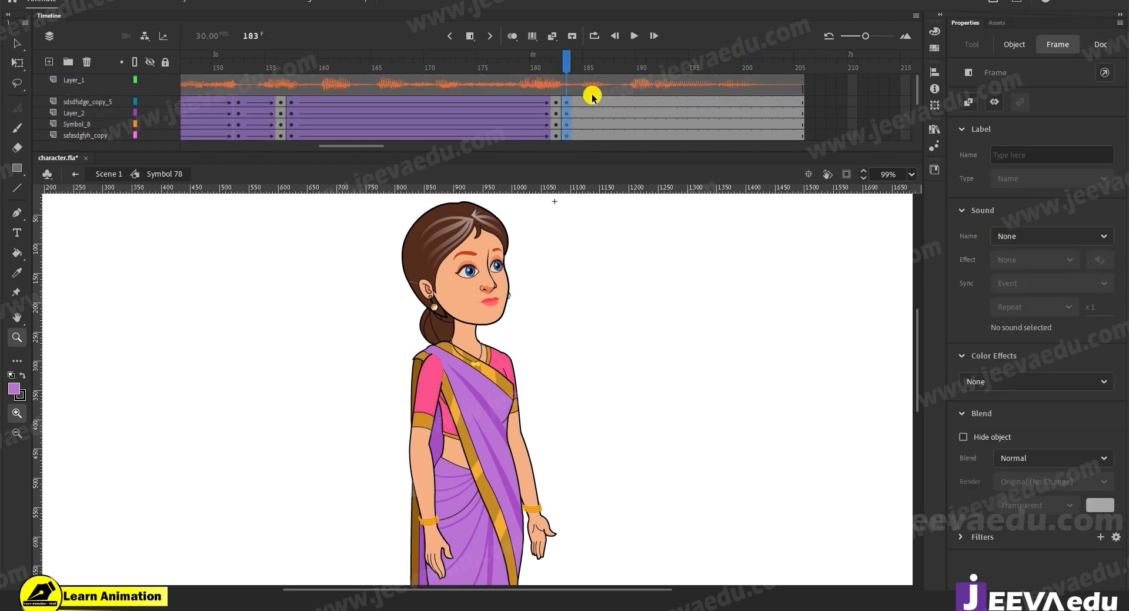
pyautogui.click(600, 107)
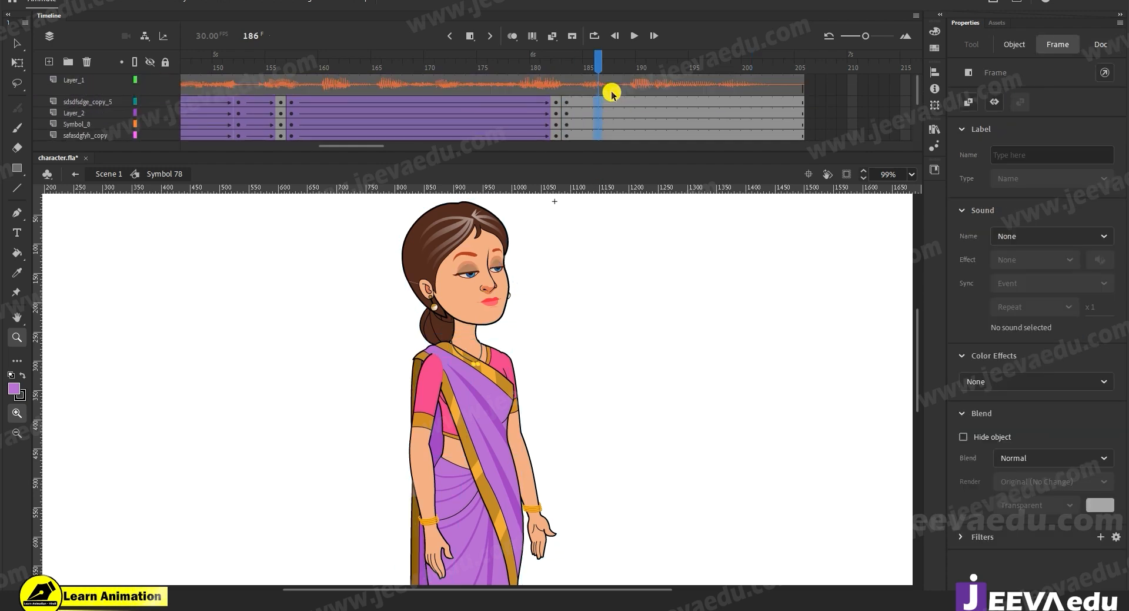
pyautogui.click(610, 106)
pyautogui.press('F6')
pyautogui.moveTo(695, 103); pyautogui.dragTo(693, 131)
pyautogui.press('F6')
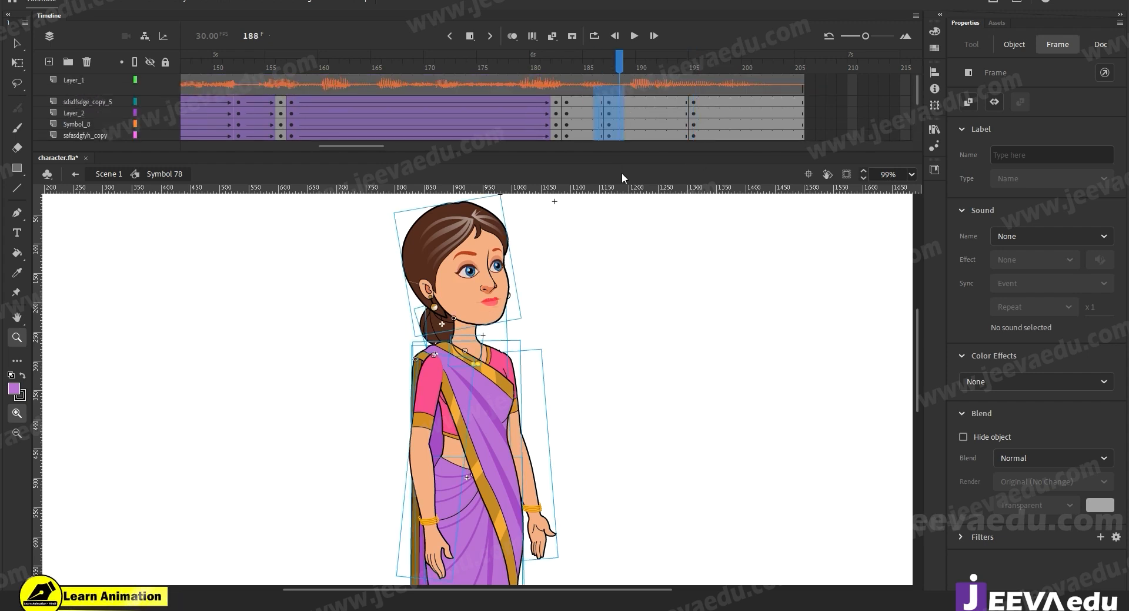
pyautogui.rightClick(617, 126)
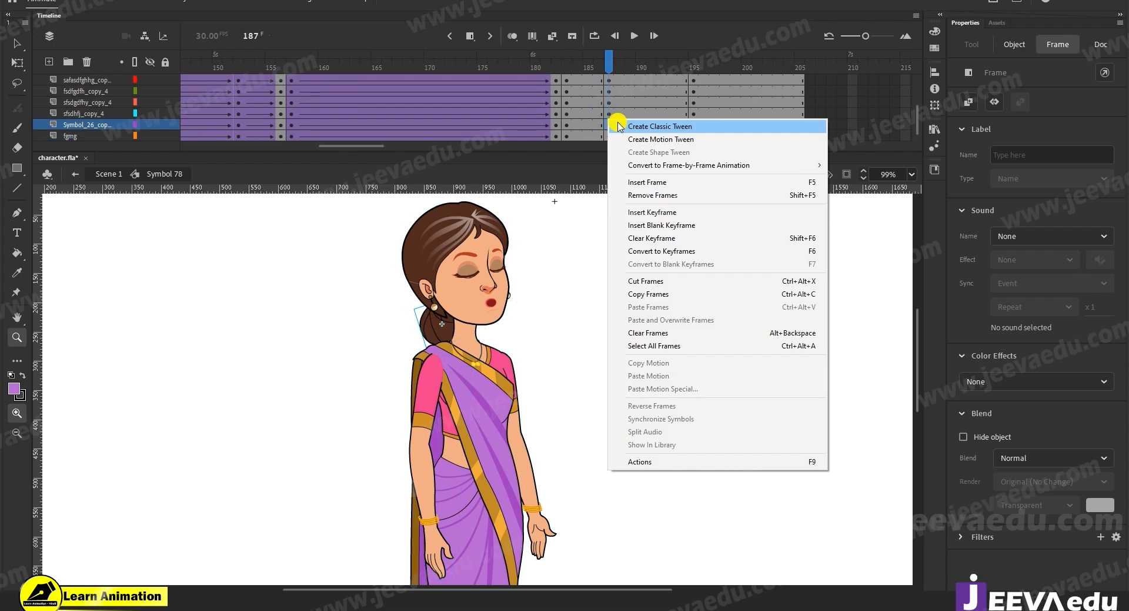
pyautogui.click(588, 103)
pyautogui.scroll(2, 600, 117)
pyautogui.click(633, 130)
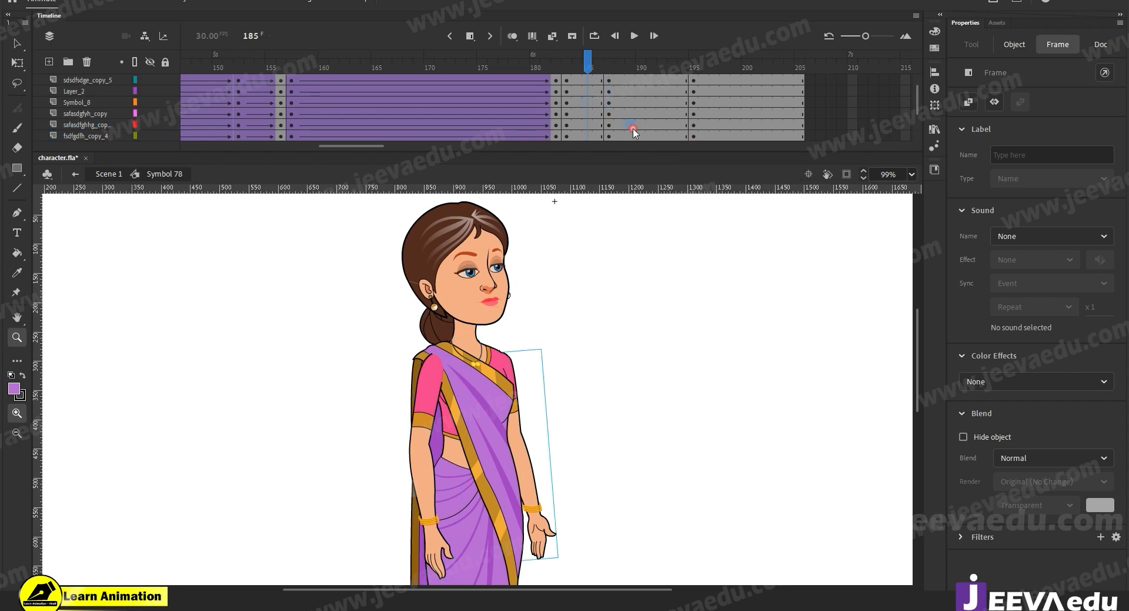
pyautogui.scroll(1, 628, 125)
# Step: Create classic tweens on all body layers across the spans from frame 183 to 187 and 187 to 195
pyautogui.moveTo(593, 107); pyautogui.dragTo(628, 139)
pyautogui.rightClick(608, 112)
pyautogui.click(658, 117)
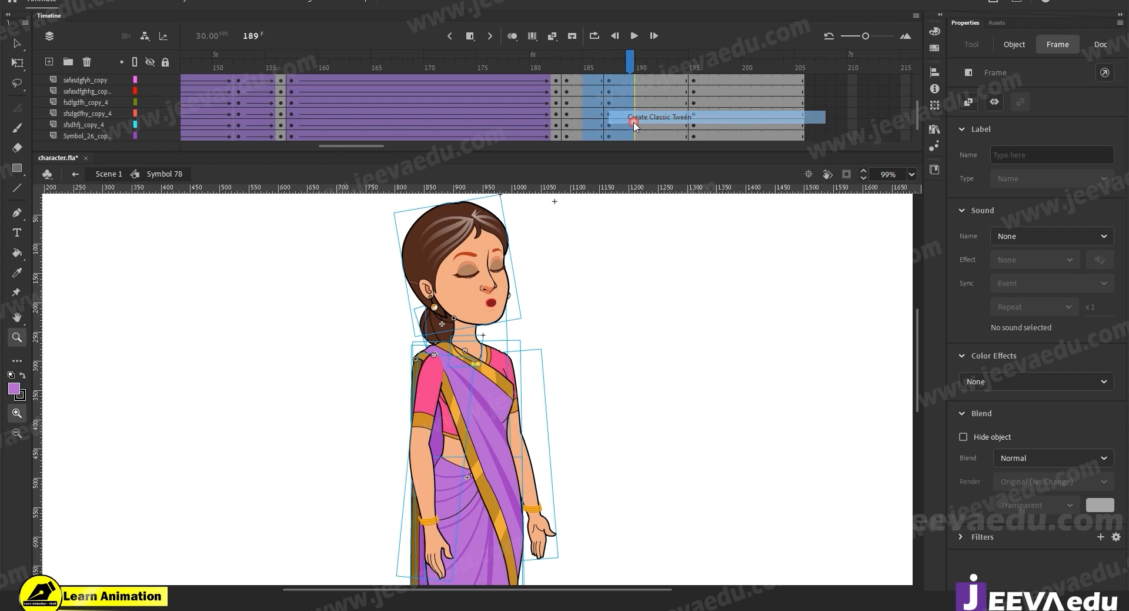
# Step: Set the ease of the classic tweens from frame 187 to 195 to 100 on all body layers
pyautogui.click(630, 100)
pyautogui.click(651, 111)
pyautogui.scroll(2, 651, 112)
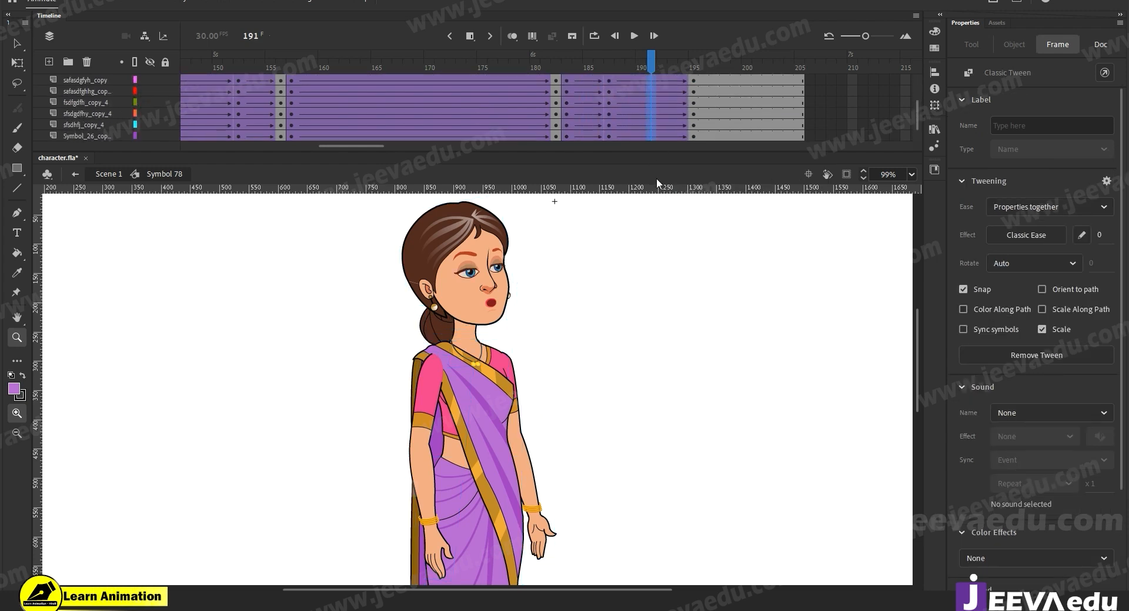
pyautogui.scroll(-4, 658, 184)
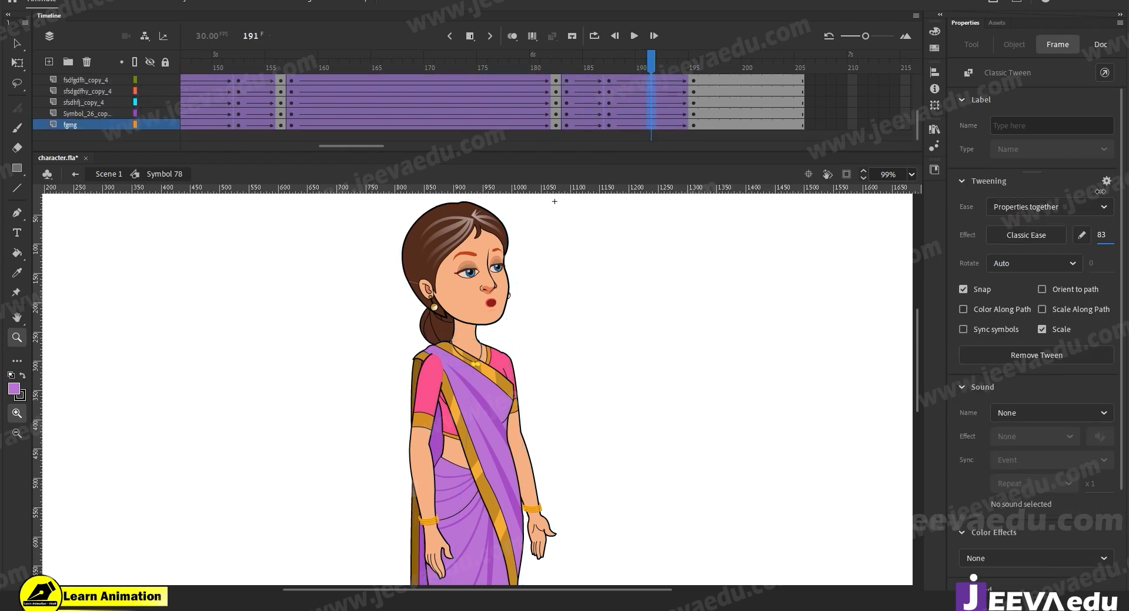
pyautogui.scroll(4, 645, 93)
# Step: At frame 187, select all the woman's upper-body parts and rotate them slightly backward around a pivot at the waist
pyautogui.moveTo(645, 93)
pyautogui.mouseDown()
pyautogui.moveTo(578, 135)
pyautogui.moveTo(606, 146)
pyautogui.mouseUp()
pyautogui.press('v')
pyautogui.click(467, 341)
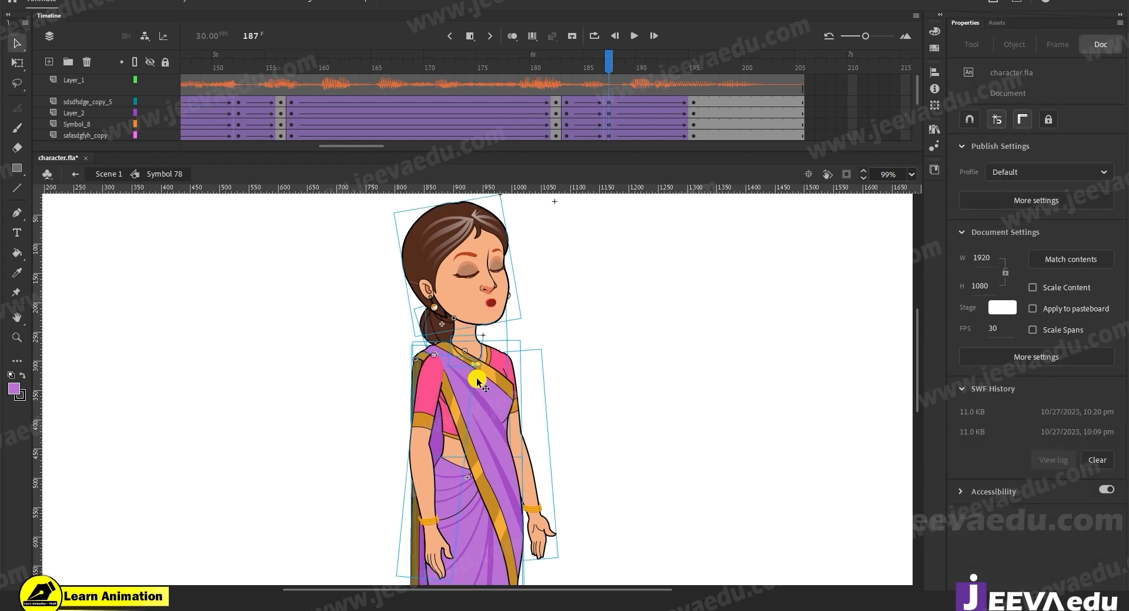
pyautogui.moveTo(364, 239)
pyautogui.mouseDown()
pyautogui.moveTo(549, 420)
pyautogui.moveTo(534, 404)
pyautogui.mouseUp()
pyautogui.click(476, 388)
pyautogui.press('q')
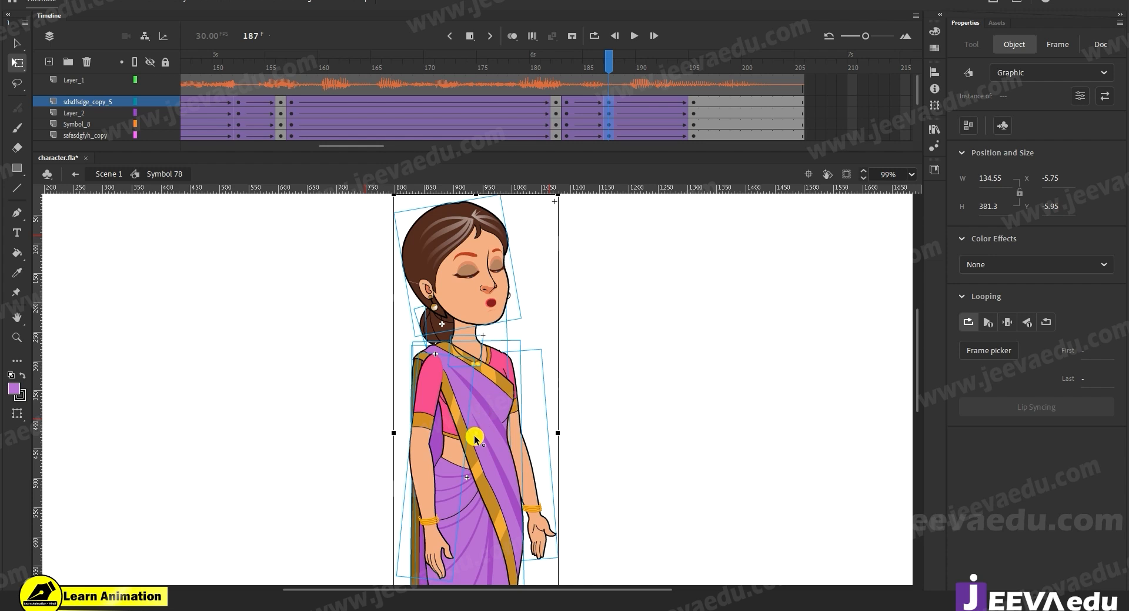
pyautogui.moveTo(521, 403); pyautogui.dragTo(521, 416)
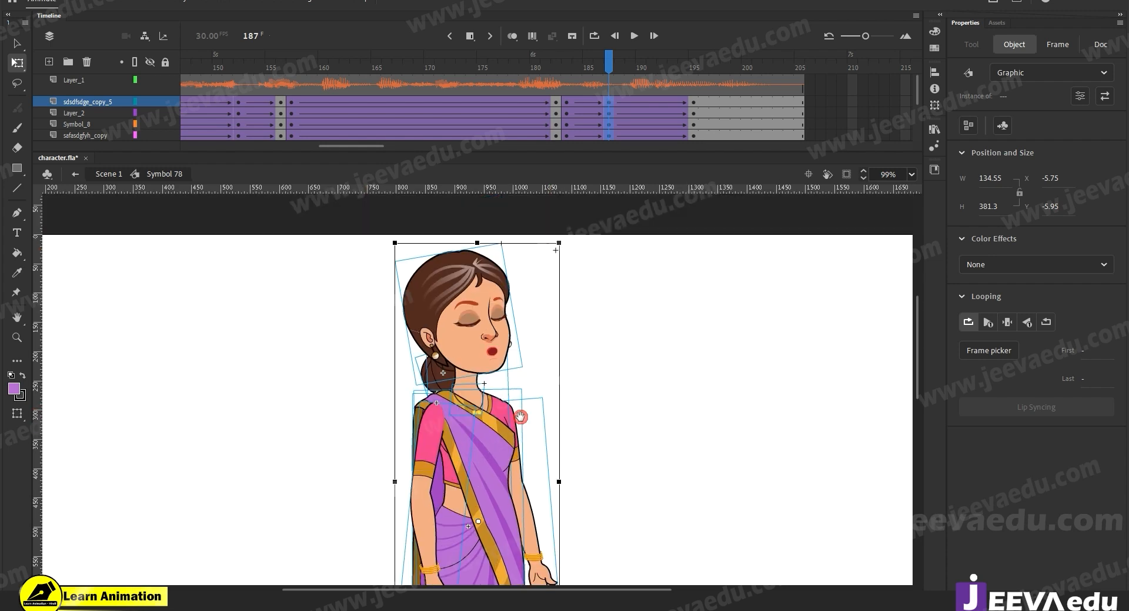
pyautogui.moveTo(568, 246); pyautogui.dragTo(559, 240)
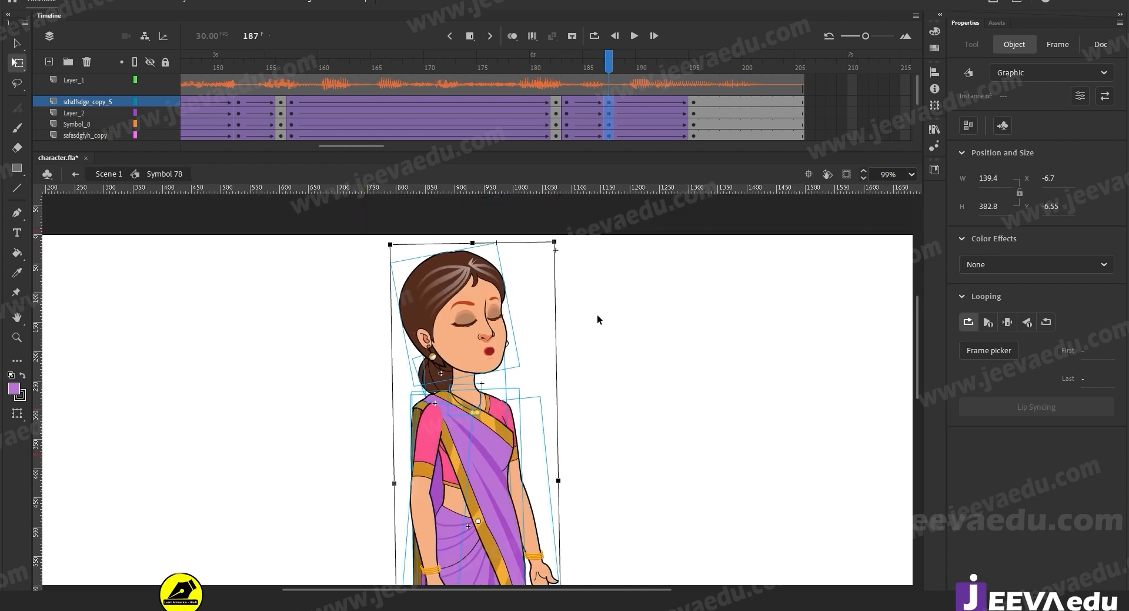
# Step: At frame 187, rotate the far arm slightly toward the body and adjust the near arm's rotation slightly
pyautogui.moveTo(599, 493); pyautogui.dragTo(603, 429)
pyautogui.click(559, 511)
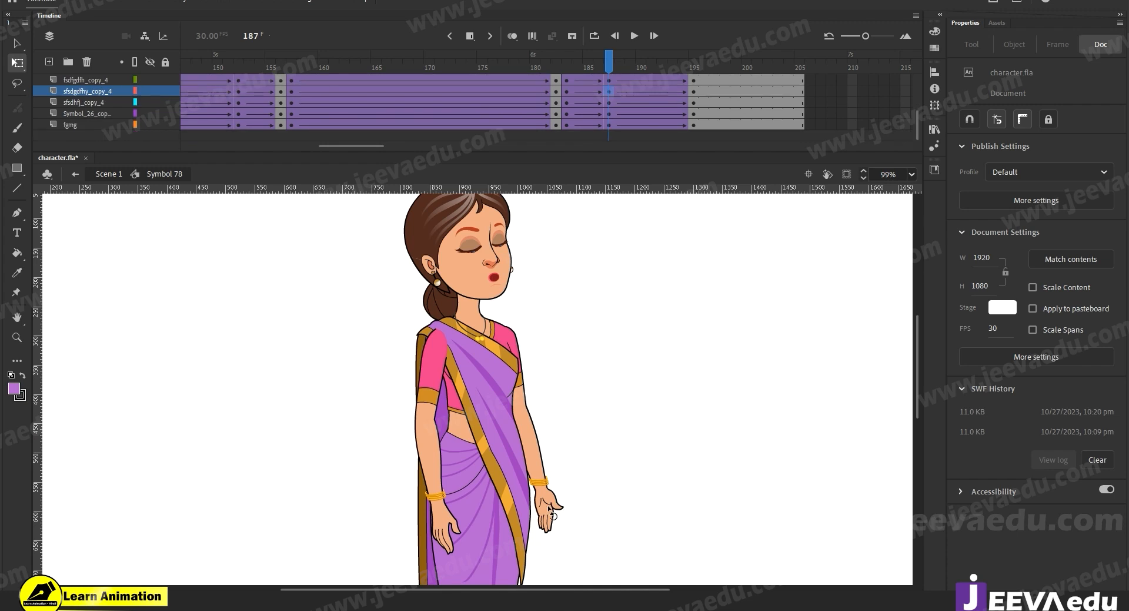
pyautogui.moveTo(575, 531); pyautogui.dragTo(568, 534)
pyautogui.moveTo(600, 479); pyautogui.dragTo(619, 400)
pyautogui.click(462, 464)
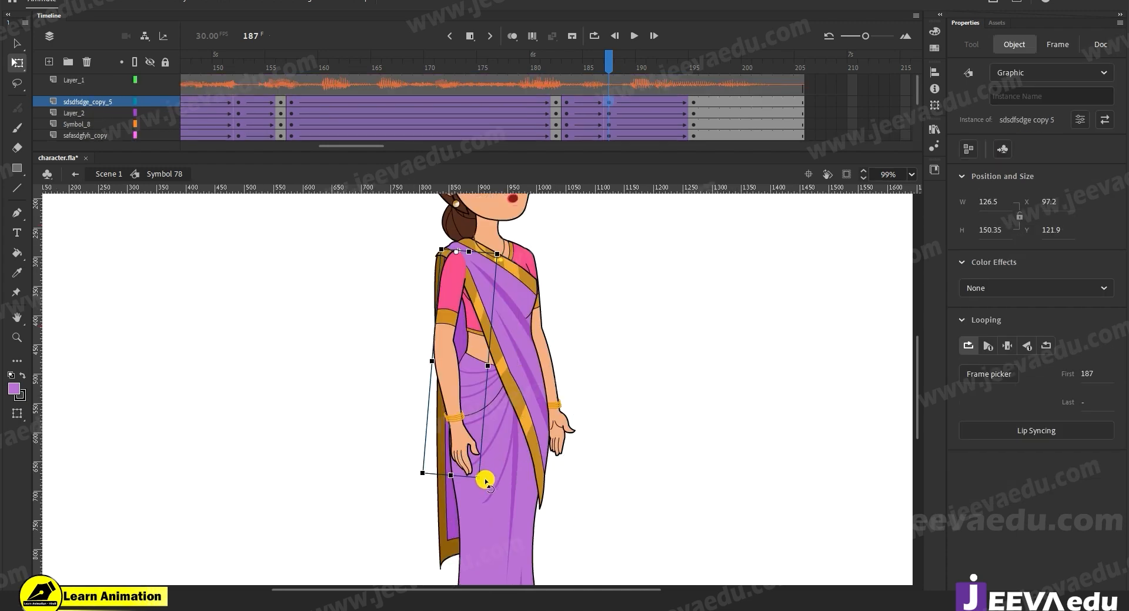
pyautogui.moveTo(486, 481); pyautogui.dragTo(487, 485)
# Step: At frame 187, slightly rotate the saree's hanging back drape and the saree piece covering the torso
pyautogui.click(438, 469)
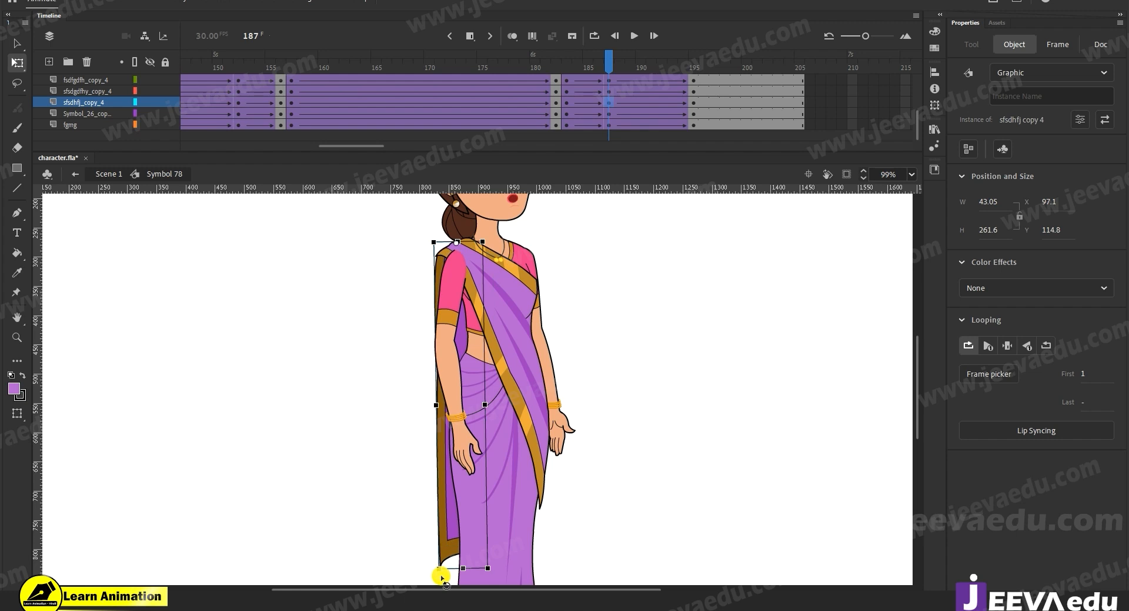
pyautogui.moveTo(440, 576); pyautogui.dragTo(438, 575)
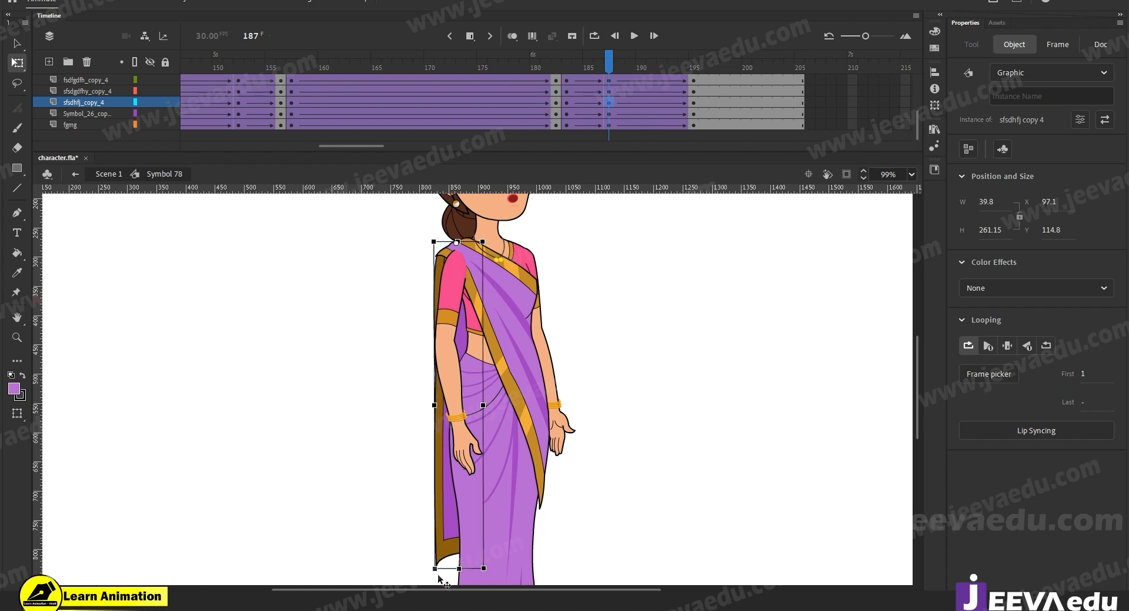
pyautogui.click(546, 456)
pyautogui.moveTo(554, 520); pyautogui.dragTo(553, 519)
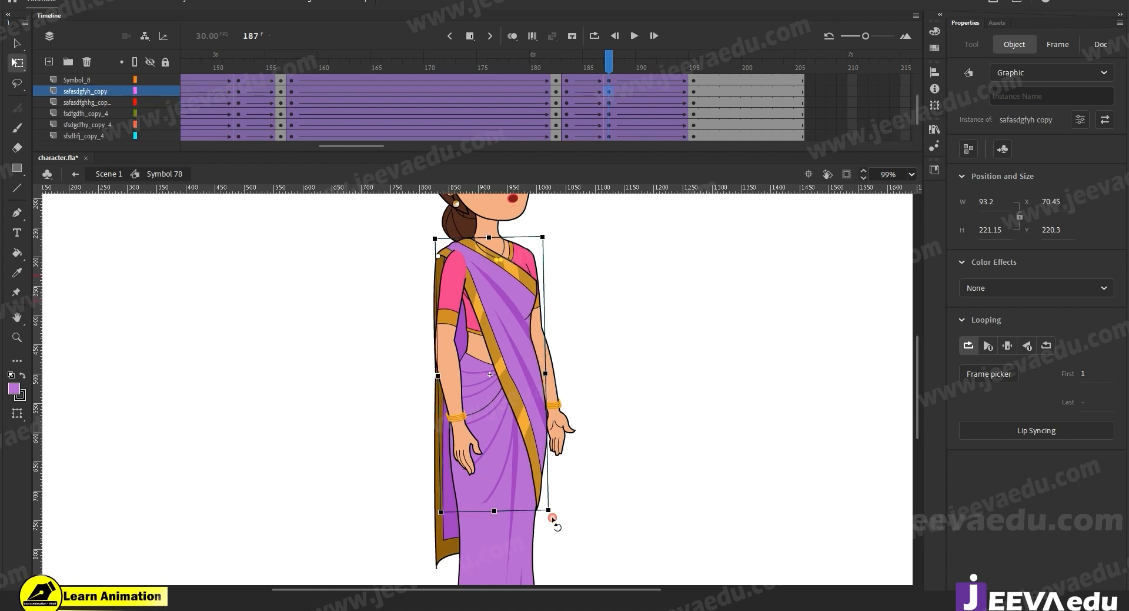
# Step: At frame 187, select the head together with the hair bun and tilt them slightly backward from the neck
pyautogui.moveTo(633, 429); pyautogui.dragTo(621, 488)
pyautogui.moveTo(607, 71)
pyautogui.mouseDown()
pyautogui.moveTo(546, 74)
pyautogui.moveTo(627, 86)
pyautogui.moveTo(610, 88)
pyautogui.mouseUp()
pyautogui.click(580, 398)
pyautogui.scroll(2, 580, 399)
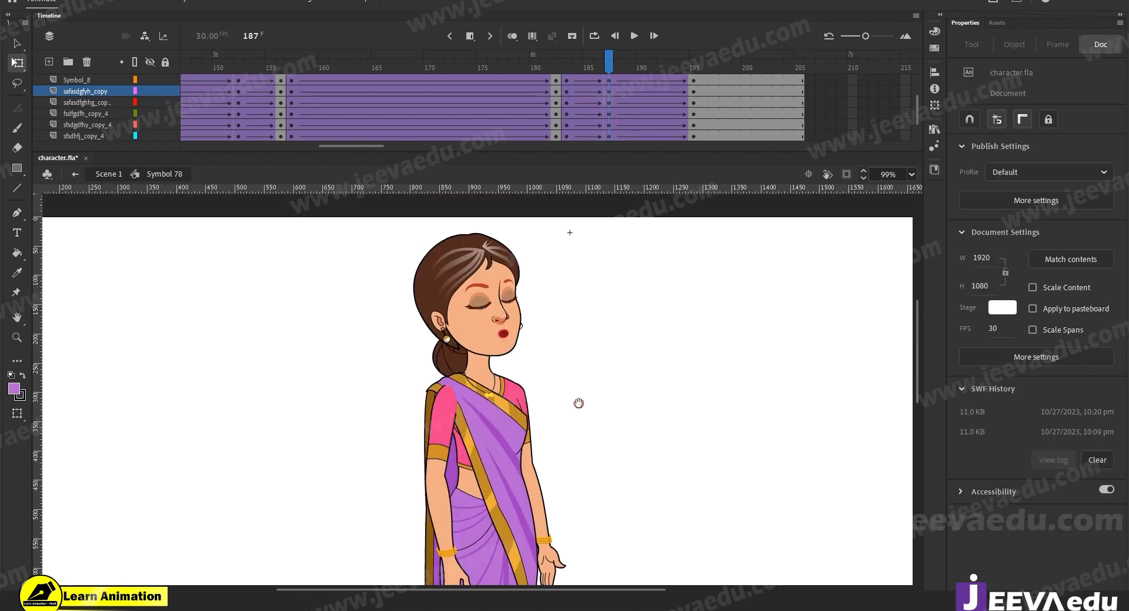
pyautogui.click(478, 316)
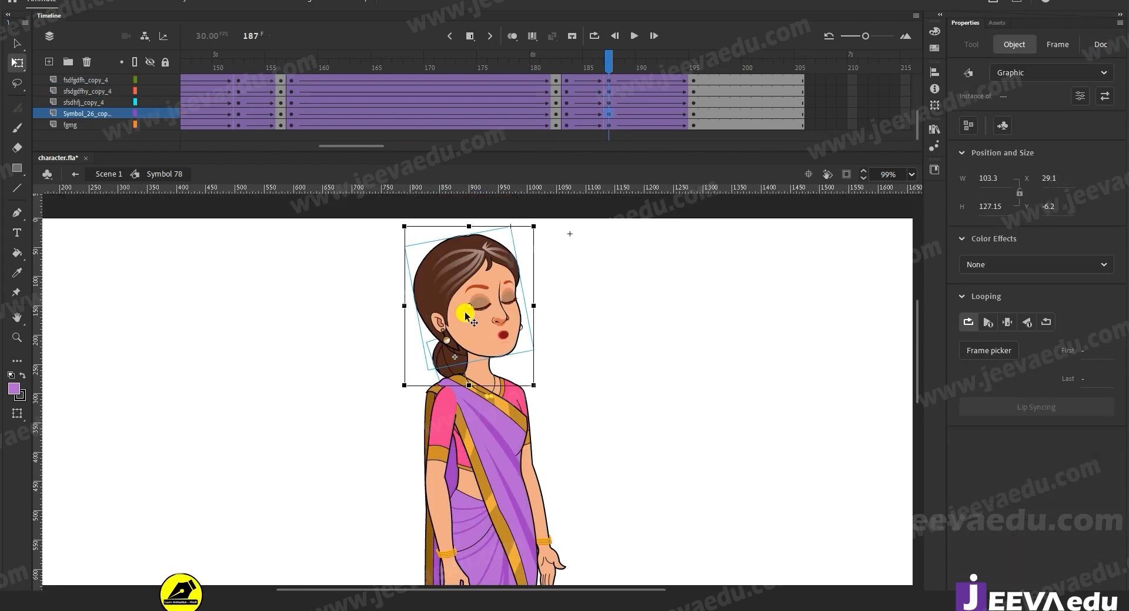
pyautogui.moveTo(469, 305); pyautogui.dragTo(473, 355)
pyautogui.moveTo(544, 228); pyautogui.dragTo(537, 221)
# Step: At frame 195, select all the upper-body parts and rotate them slightly forward around a pivot at the waist
pyautogui.moveTo(588, 69); pyautogui.dragTo(693, 117)
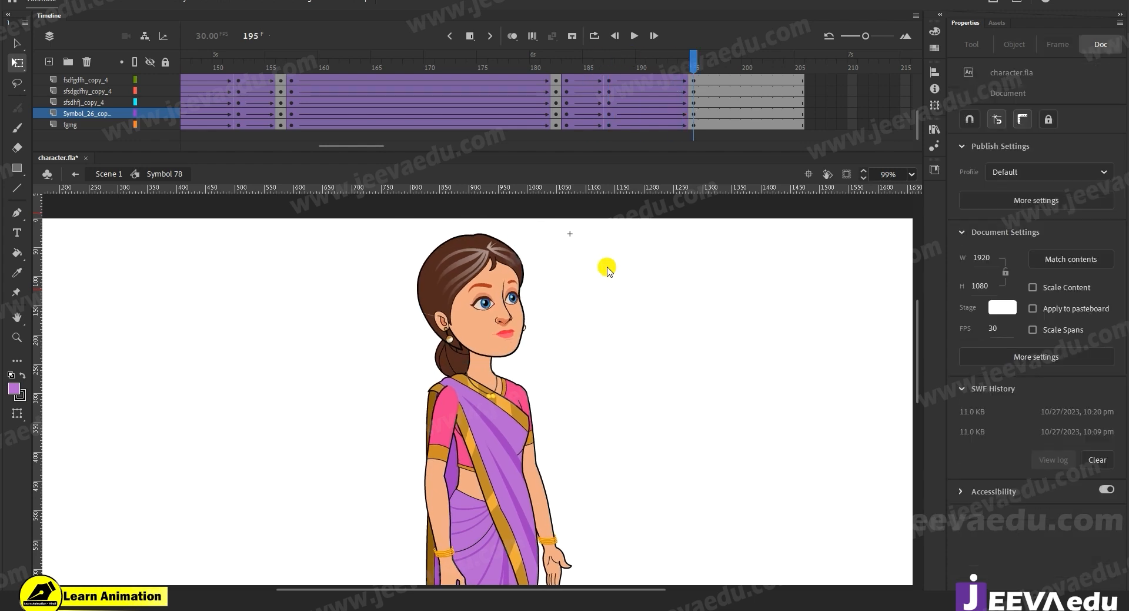
pyautogui.press('z')
pyautogui.keyDown('alt'); pyautogui.click(483, 442); pyautogui.keyUp('alt')
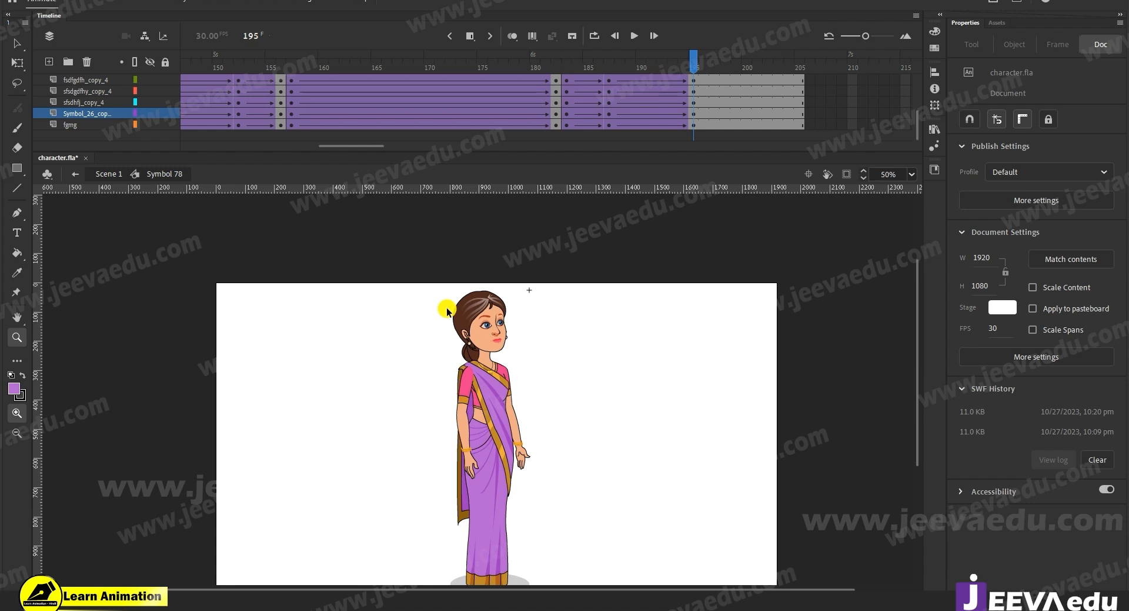
pyautogui.press('v')
pyautogui.click(494, 393)
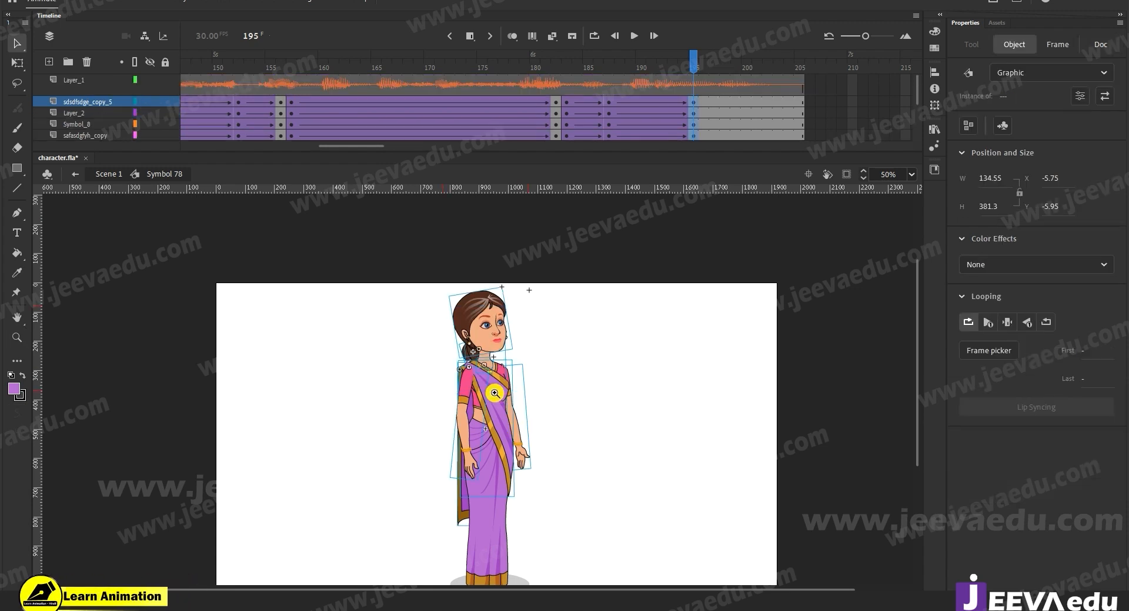
pyautogui.press('q')
pyautogui.click(494, 393)
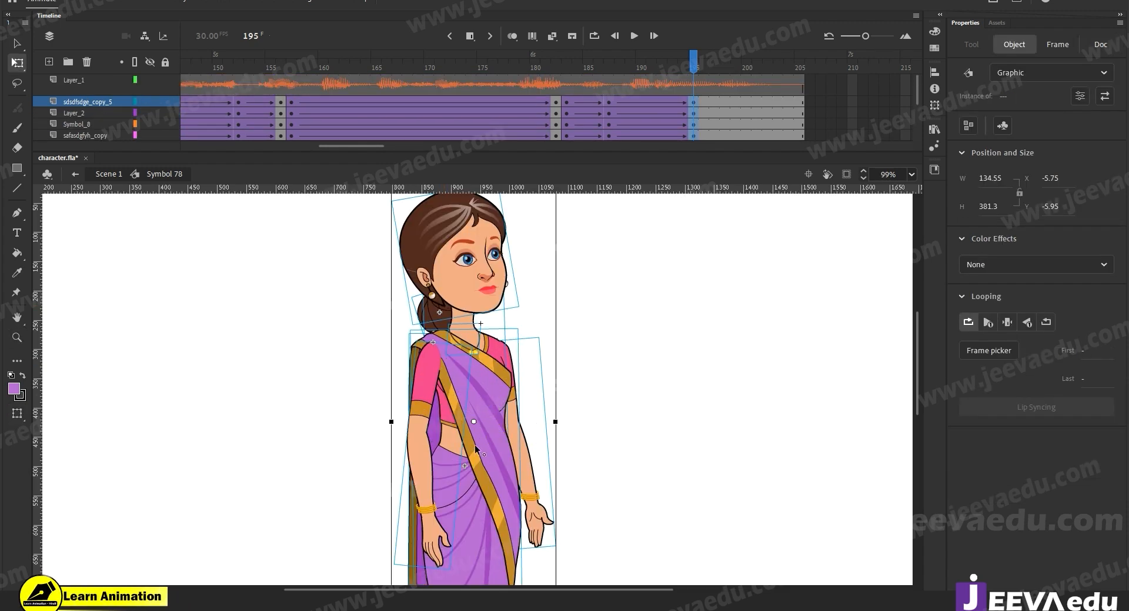
pyautogui.moveTo(511, 393); pyautogui.dragTo(499, 432)
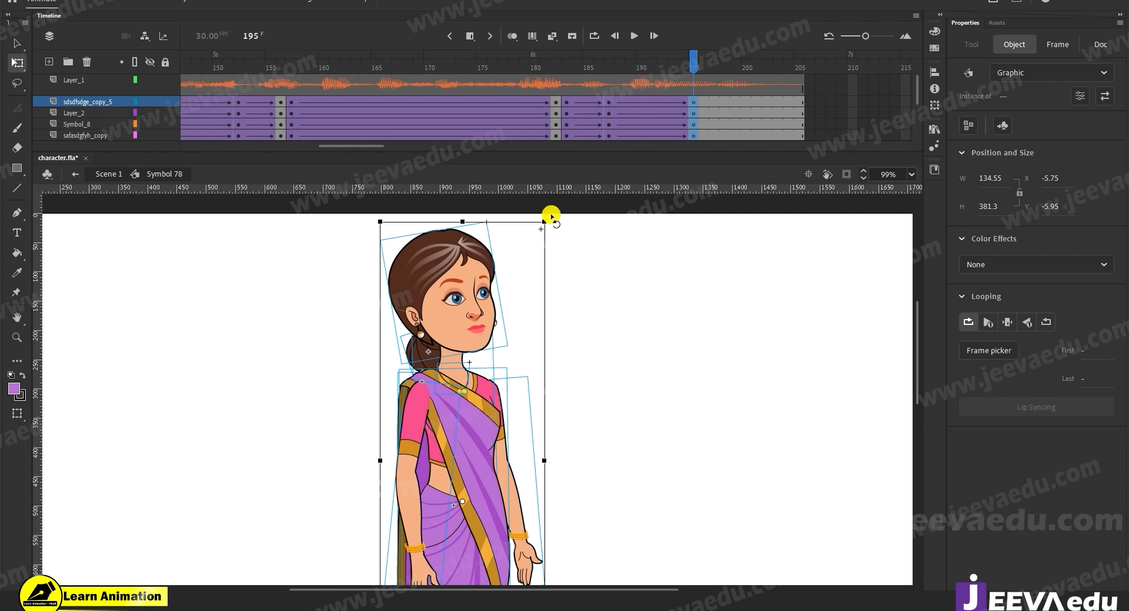
pyautogui.moveTo(555, 224)
pyautogui.mouseDown()
pyautogui.moveTo(569, 235)
pyautogui.moveTo(559, 235)
pyautogui.mouseUp()
pyautogui.click(551, 344)
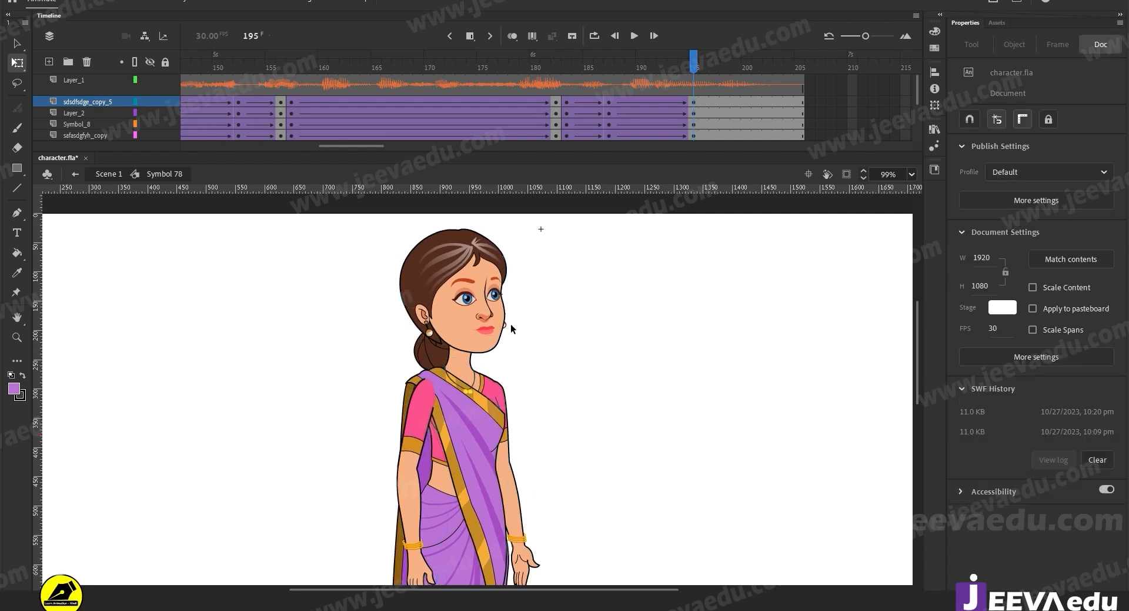
# Step: At frame 195, tilt the head and hair bun forward together, and adjust the bun's own rotation
pyautogui.click(426, 348)
pyautogui.click(450, 328)
pyautogui.click(447, 313)
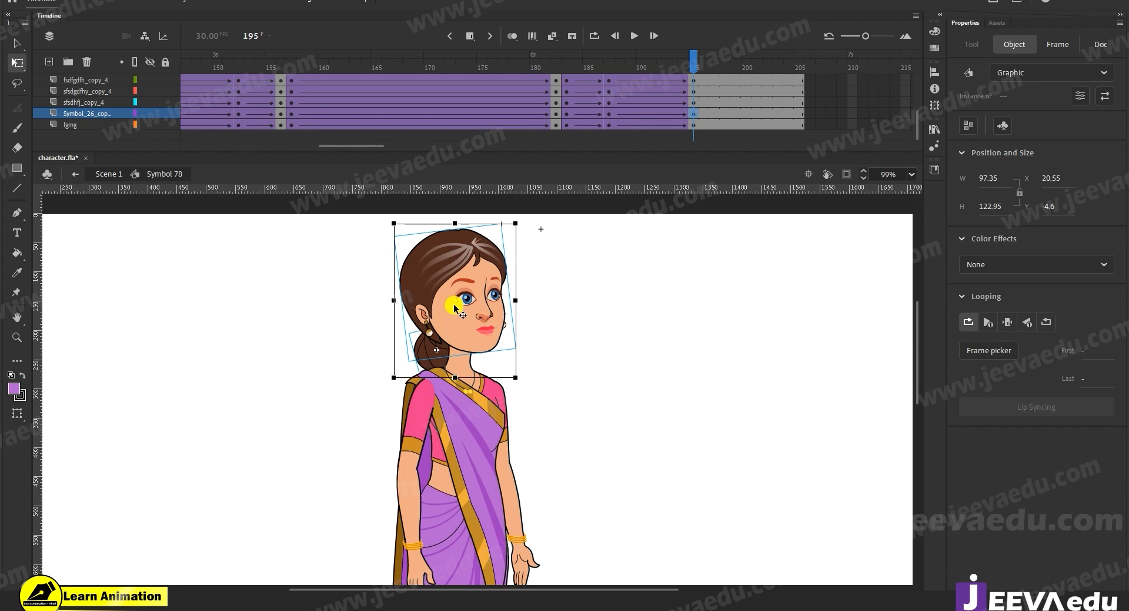
pyautogui.moveTo(450, 348); pyautogui.dragTo(450, 348)
pyautogui.moveTo(518, 219); pyautogui.dragTo(533, 245)
pyautogui.click(585, 373)
pyautogui.click(440, 358)
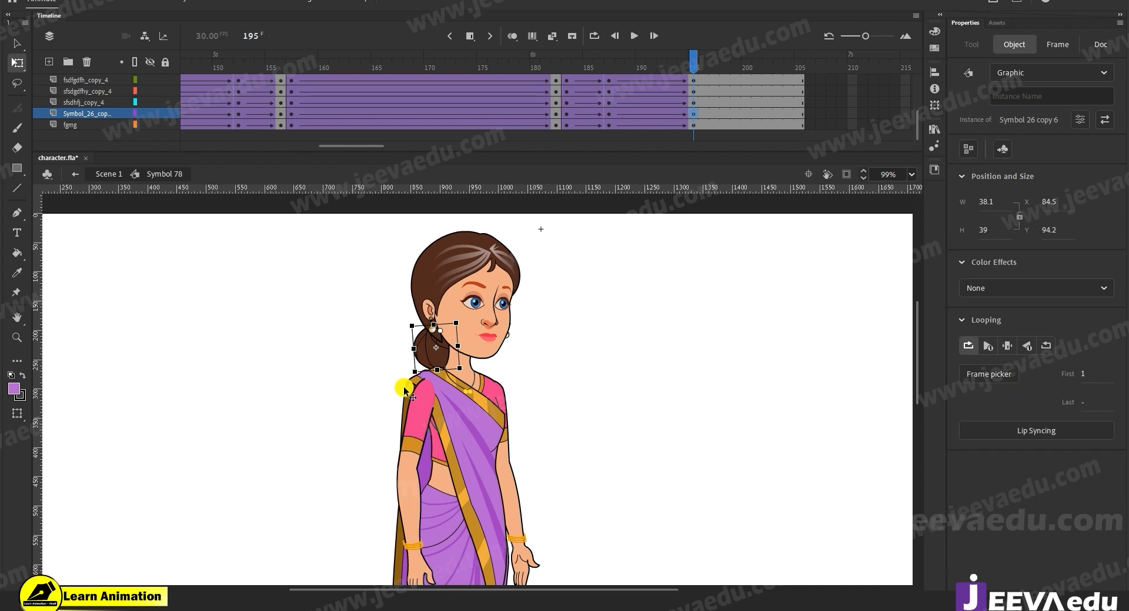
pyautogui.moveTo(414, 378); pyautogui.dragTo(416, 379)
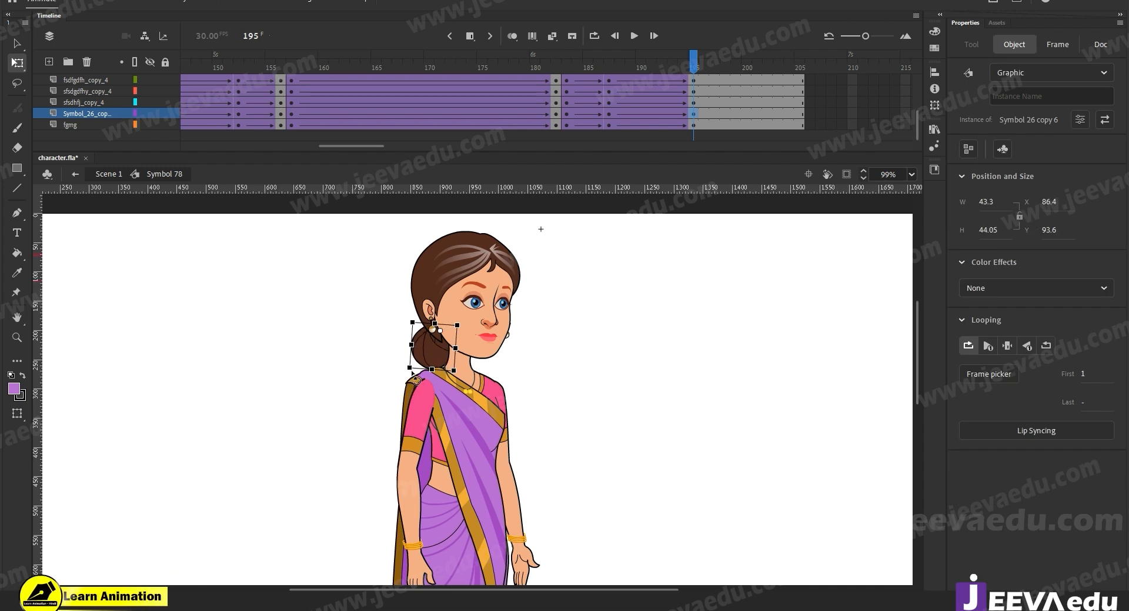
pyautogui.moveTo(681, 58); pyautogui.dragTo(694, 114)
# Step: At frame 195, rotate the far arm inward toward the body and adjust the near arm's rotation
pyautogui.scroll(-2, 594, 457)
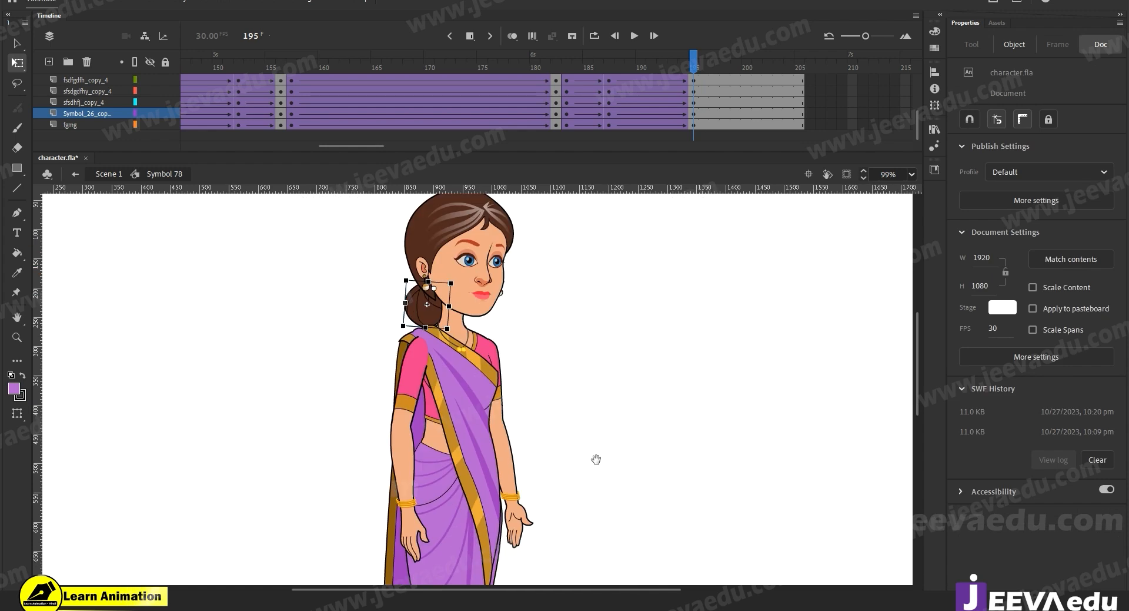
pyautogui.moveTo(532, 419); pyautogui.dragTo(536, 423)
pyautogui.click(521, 530)
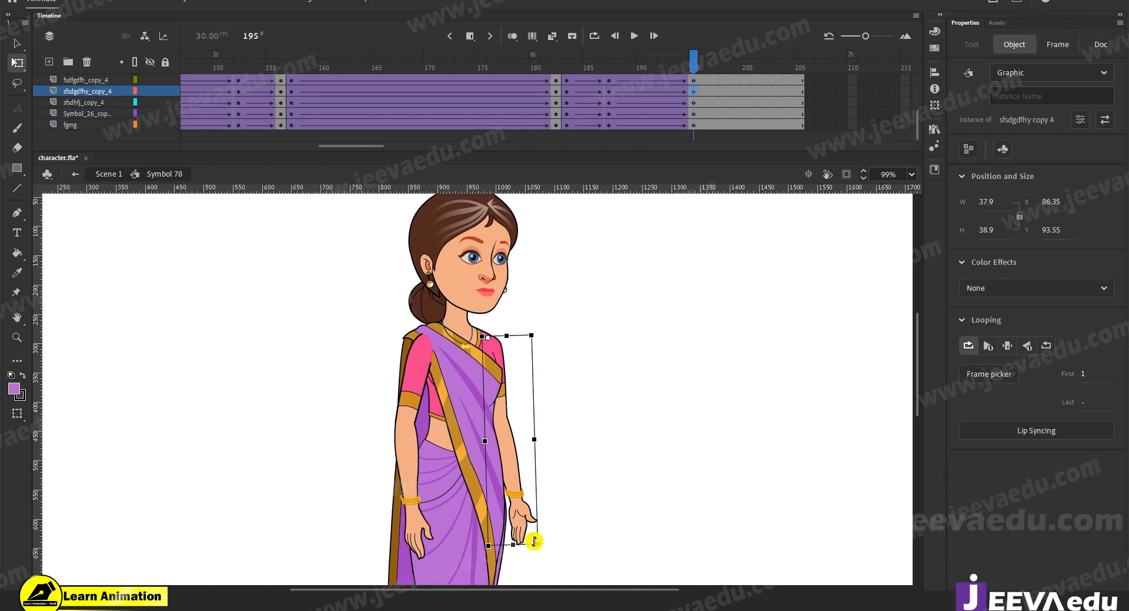
pyautogui.moveTo(543, 555); pyautogui.dragTo(529, 548)
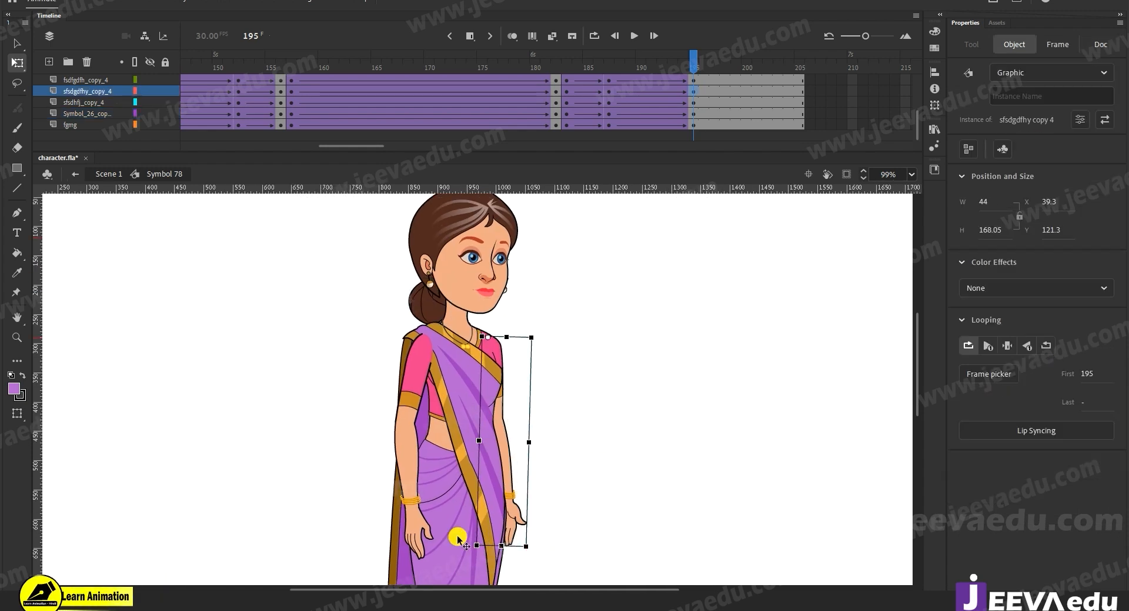
pyautogui.click(420, 534)
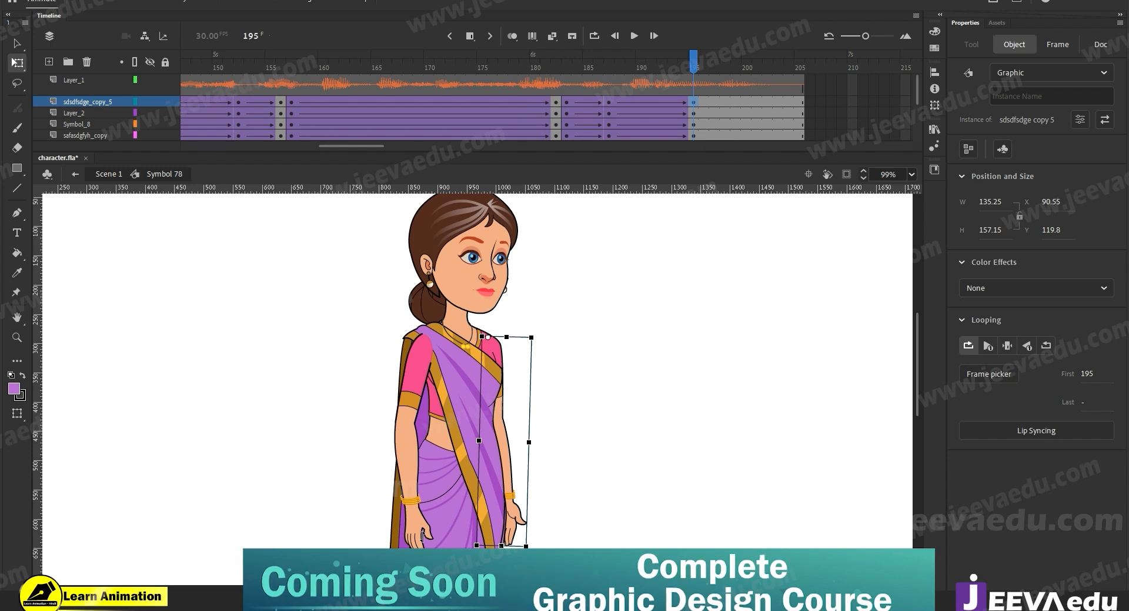
# Step: At frame 195, swing the saree's hanging drape outward behind the woman and scrub the motion from frame 183 to 195
pyautogui.press('z')
pyautogui.hotkey('ctrl', '-')
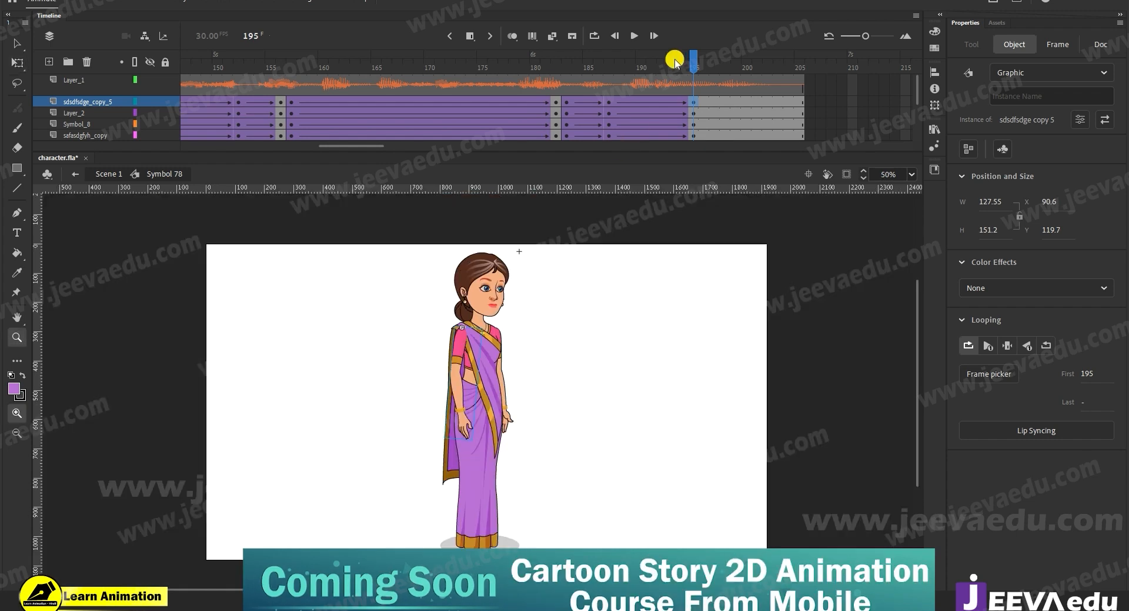
pyautogui.press('q')
pyautogui.click(448, 476)
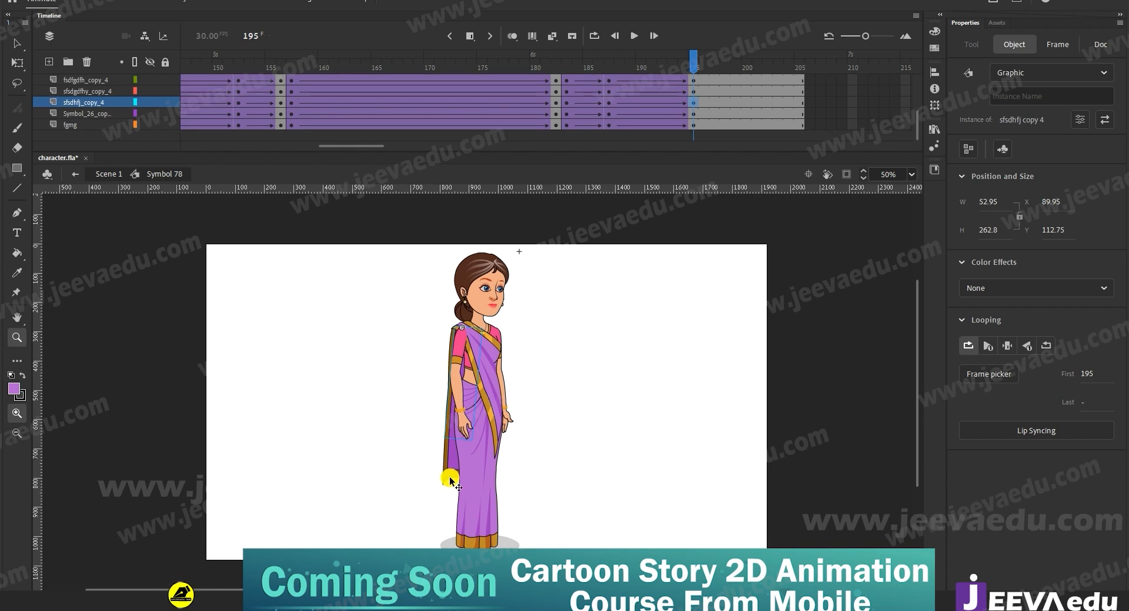
pyautogui.moveTo(440, 494); pyautogui.dragTo(445, 499)
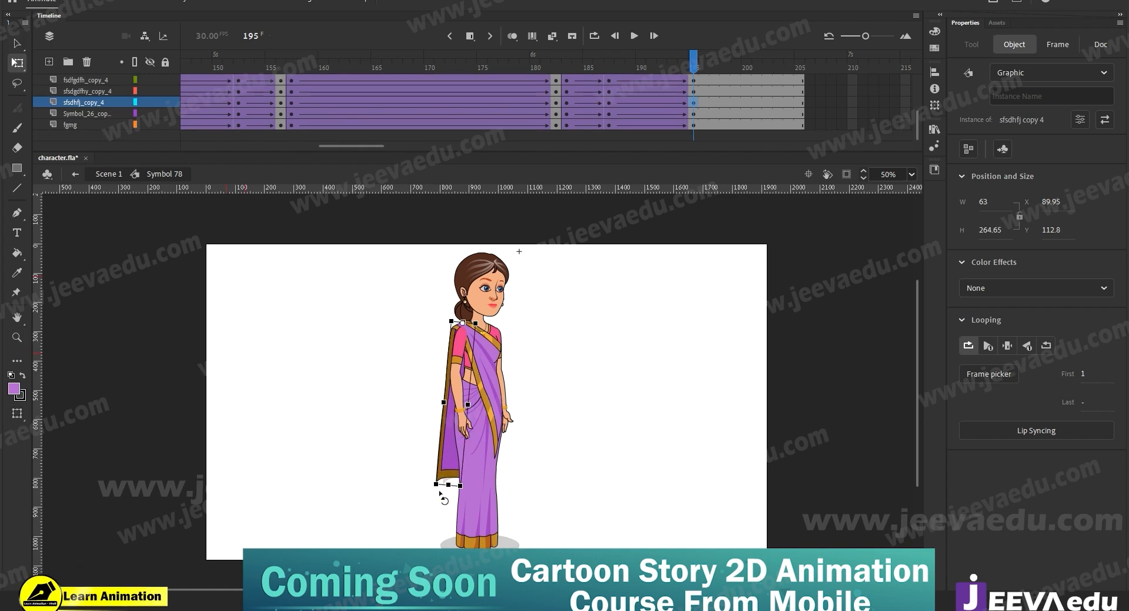
pyautogui.click(672, 103)
pyautogui.click(559, 103)
pyautogui.moveTo(560, 105); pyautogui.dragTo(693, 126)
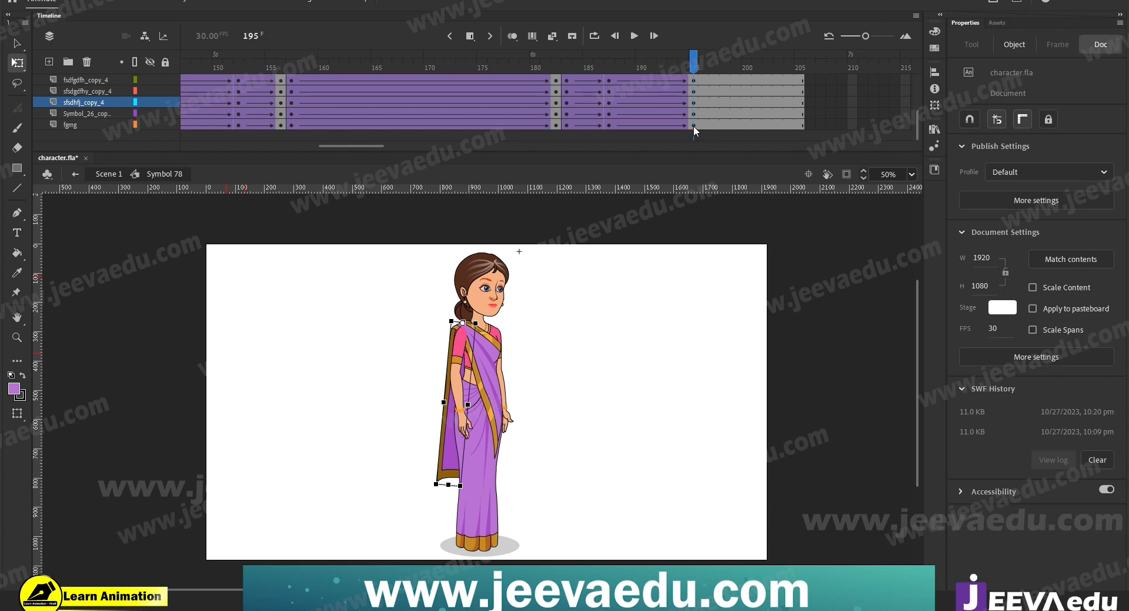
# Step: Inside the near arm's symbol, keyframe the forearm at frames 187 and 195 and create a classic tween between them
pyautogui.click(439, 386)
pyautogui.press('z')
pyautogui.click(440, 386)
pyautogui.moveTo(527, 449); pyautogui.dragTo(533, 481)
pyautogui.press('v')
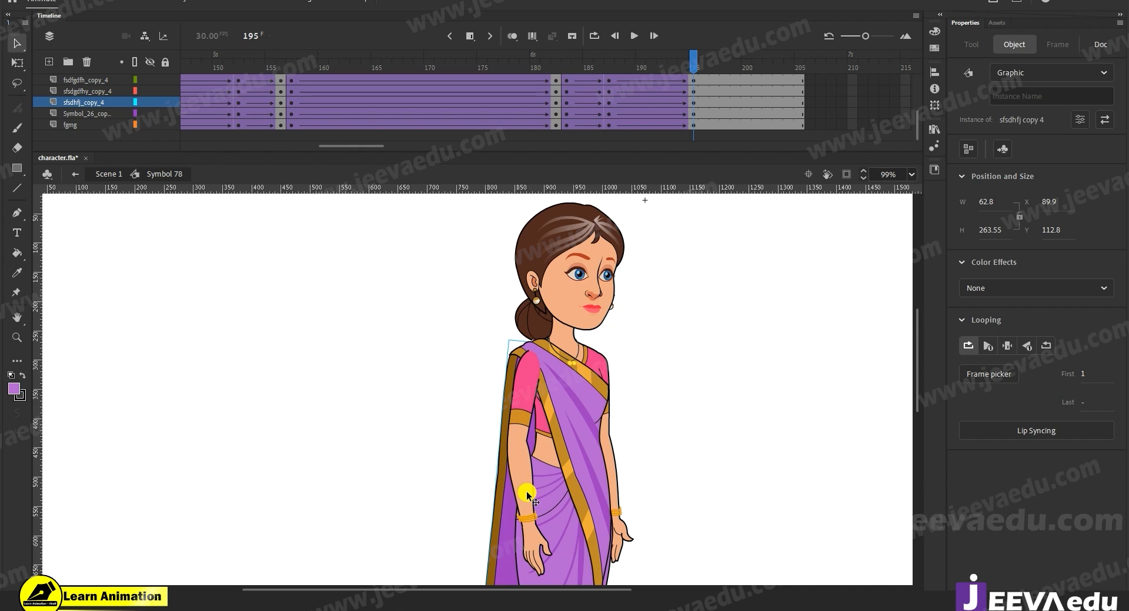
pyautogui.click(609, 79)
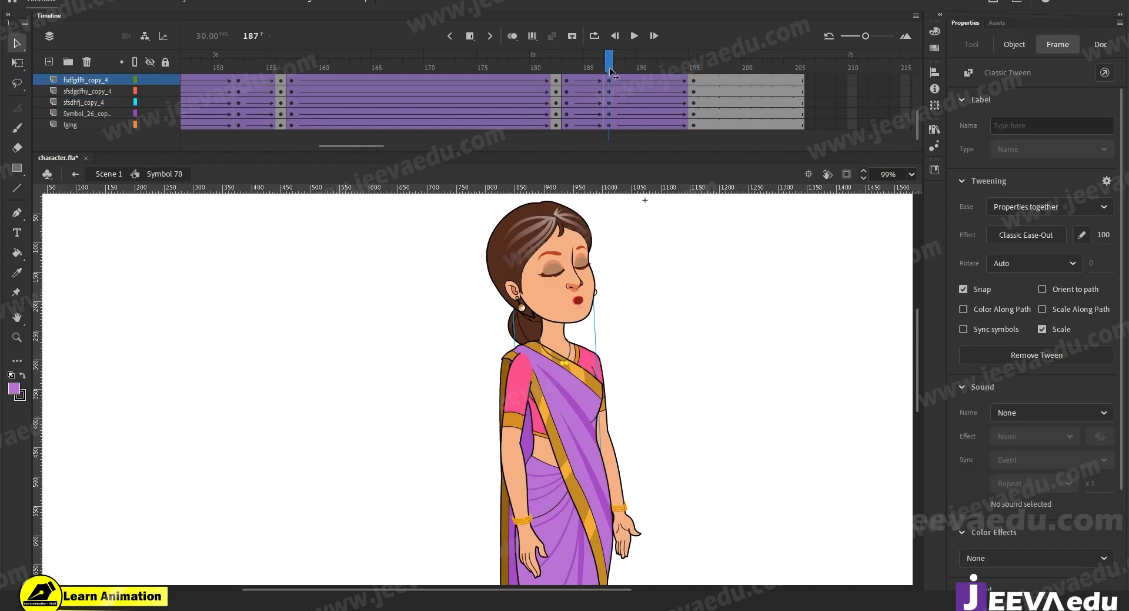
pyautogui.moveTo(610, 71); pyautogui.dragTo(692, 73)
pyautogui.doubleClick(528, 486)
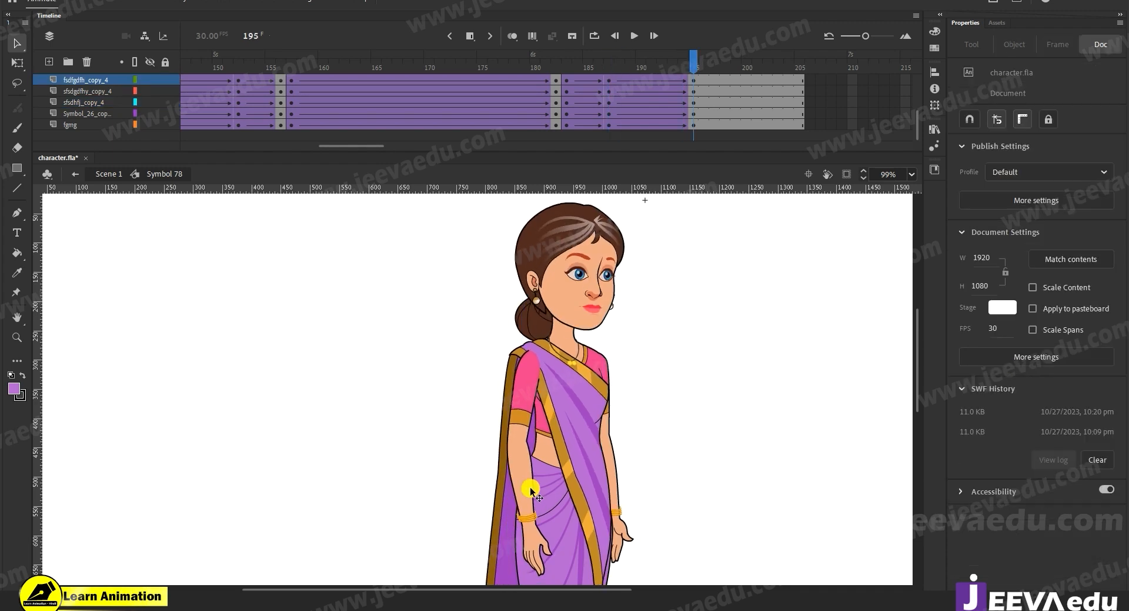
pyautogui.doubleClick(528, 486)
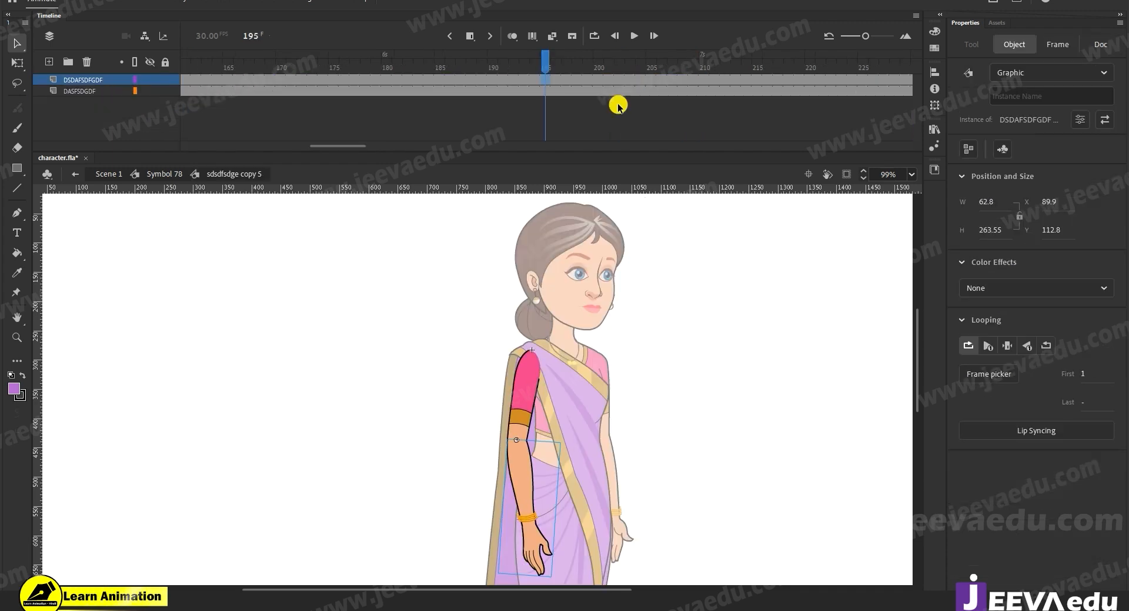
pyautogui.click(472, 79)
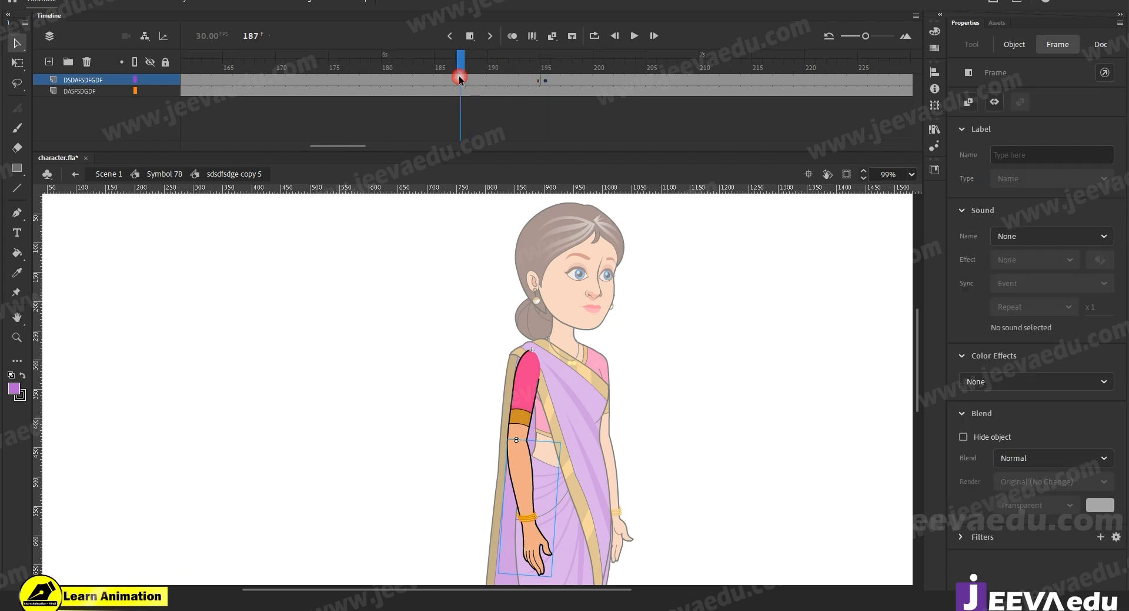
pyautogui.rightClick(485, 81)
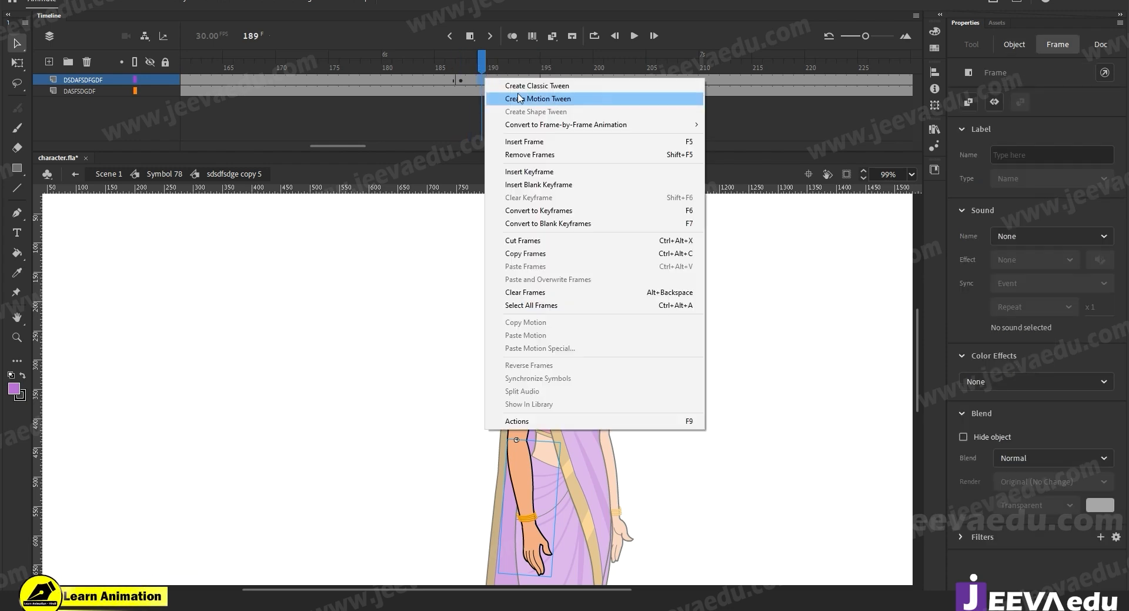
pyautogui.click(523, 85)
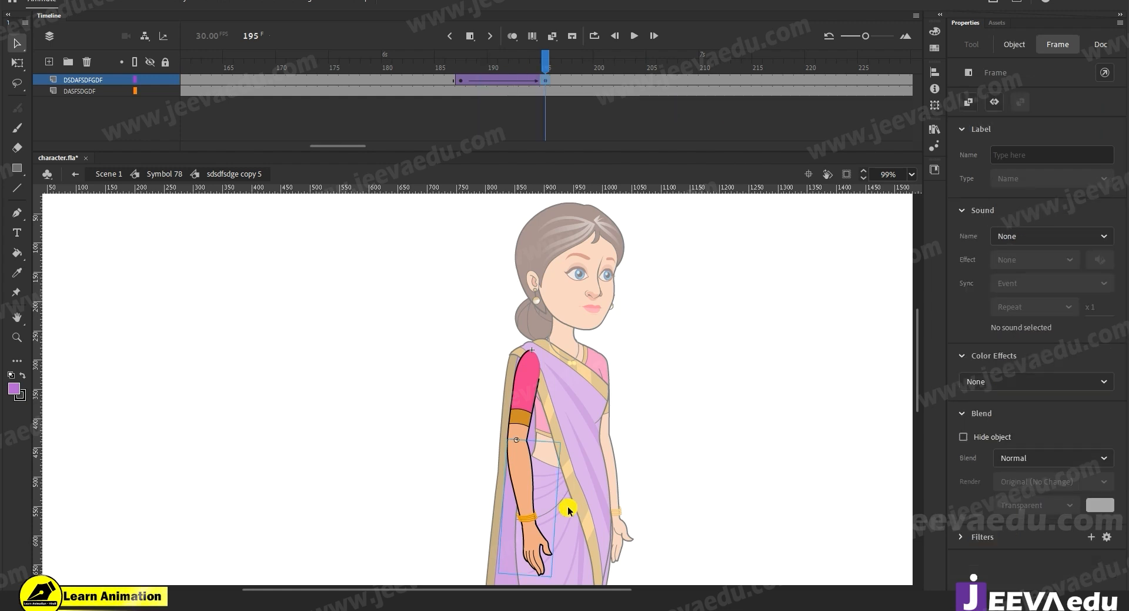
# Step: At frame 195, rotate the near forearm slightly backward, return to the character's timeline and scrub the arm motion
pyautogui.click(535, 568)
pyautogui.press('q')
pyautogui.moveTo(547, 575); pyautogui.dragTo(545, 583)
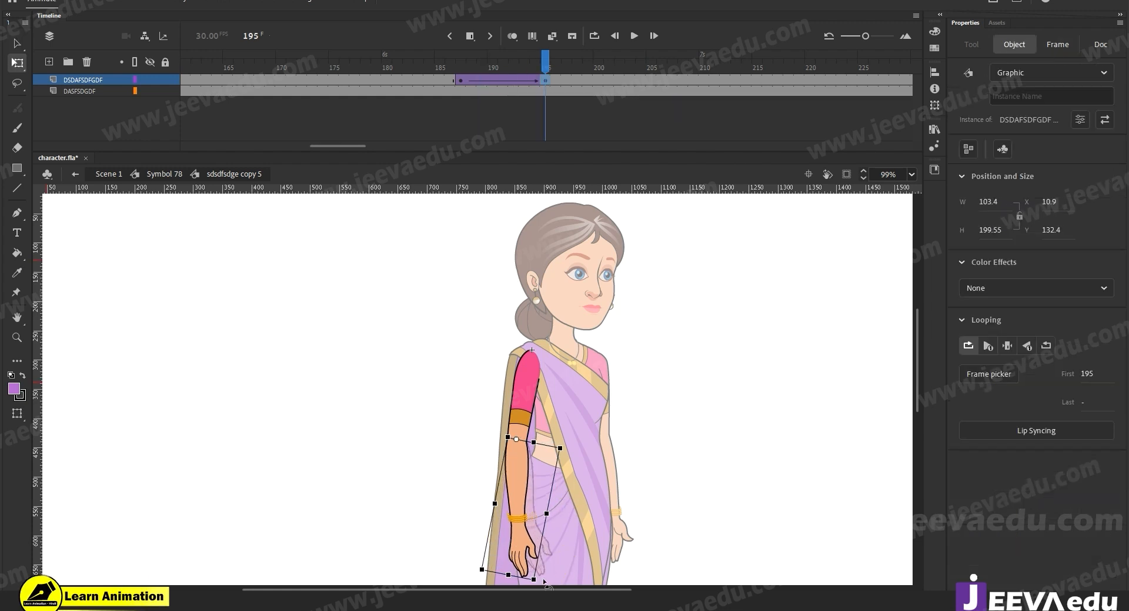
pyautogui.doubleClick(466, 488)
pyautogui.click(514, 443)
pyautogui.press('z')
pyautogui.click(518, 473)
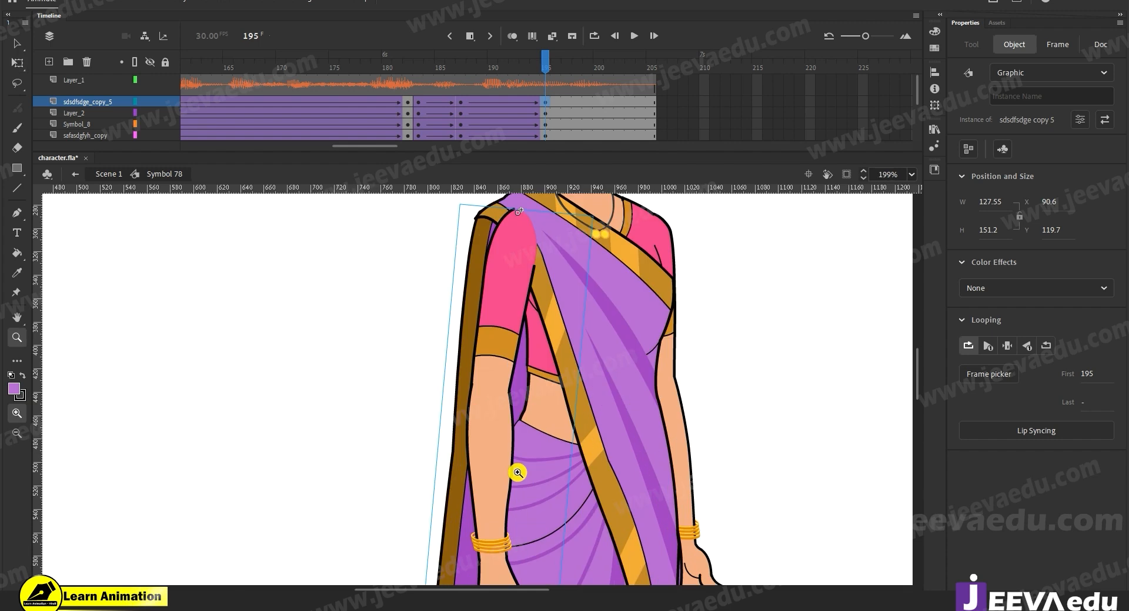
pyautogui.click(506, 100)
pyautogui.moveTo(491, 100); pyautogui.dragTo(463, 125)
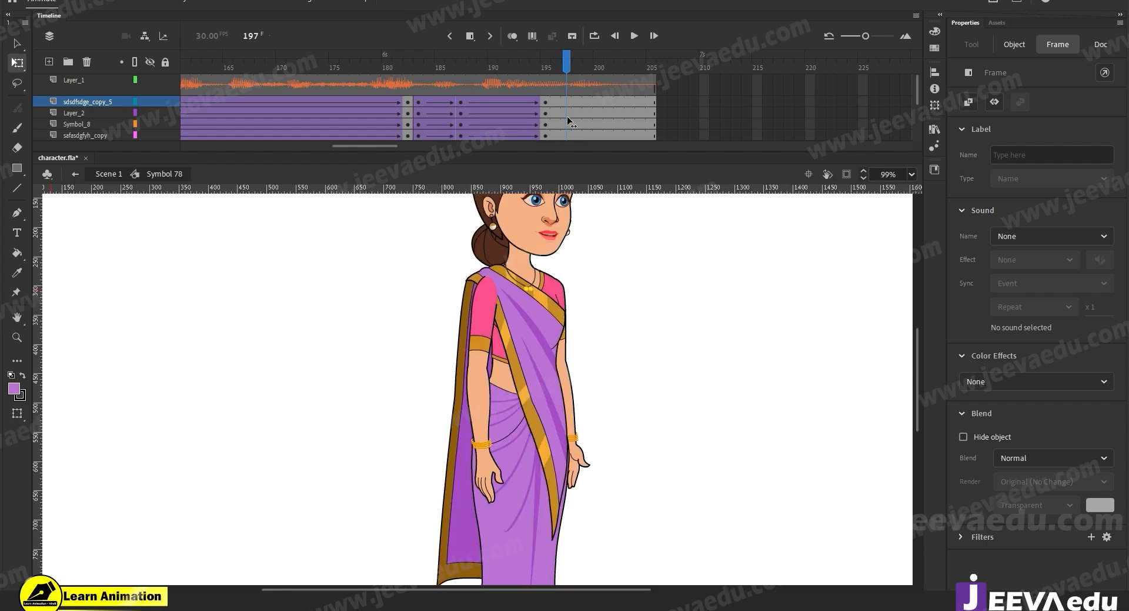
pyautogui.moveTo(567, 119)
pyautogui.mouseDown()
pyautogui.moveTo(535, 121)
pyautogui.moveTo(547, 122)
pyautogui.mouseUp()
# Step: At frame 195, try rotating the whole near arm slightly forward over the saree and scrub the movement
pyautogui.press('v')
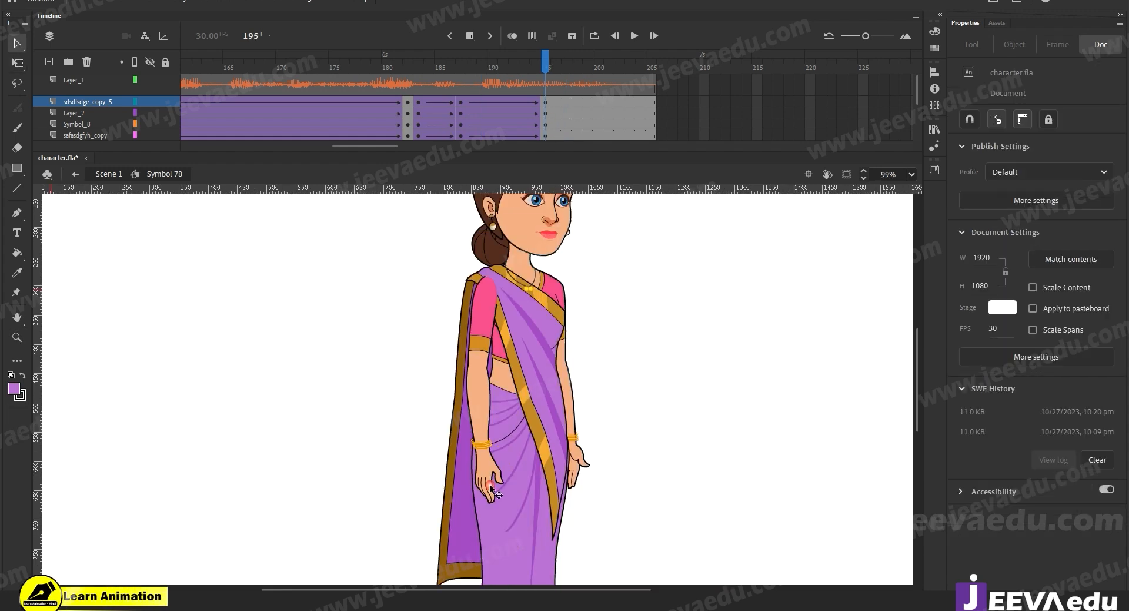
pyautogui.click(499, 510)
pyautogui.press('q')
pyautogui.moveTo(515, 515); pyautogui.dragTo(523, 514)
pyautogui.moveTo(535, 69); pyautogui.dragTo(546, 133)
# Step: At frame 195, try rotating the far arm outward from the body and scrub the swing from frame 187
pyautogui.click(593, 447)
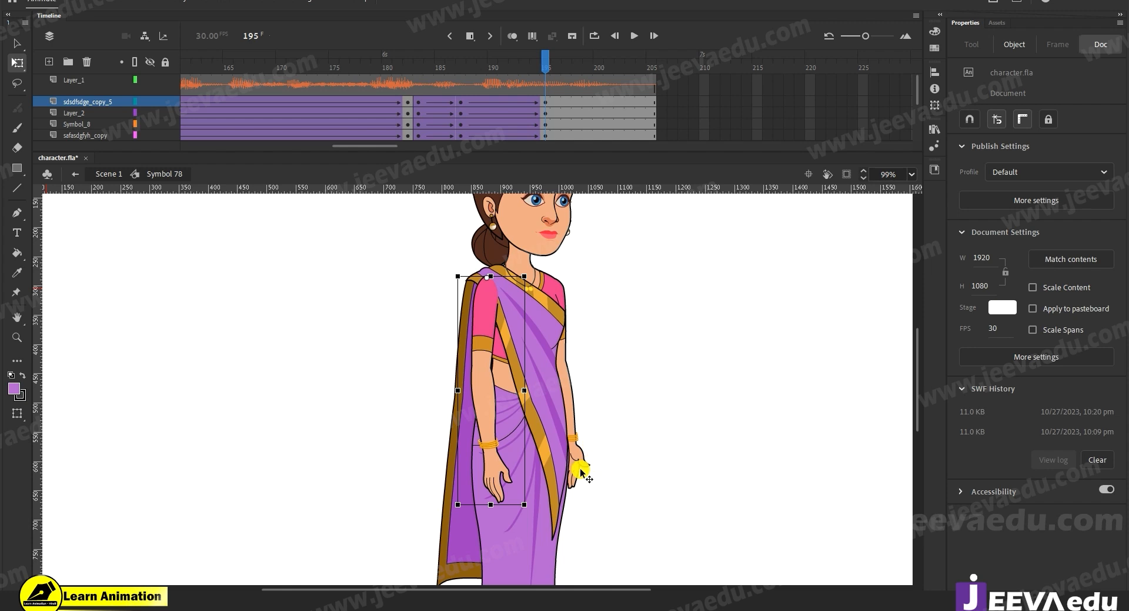
pyautogui.click(581, 470)
pyautogui.moveTo(379, 90); pyautogui.dragTo(546, 109)
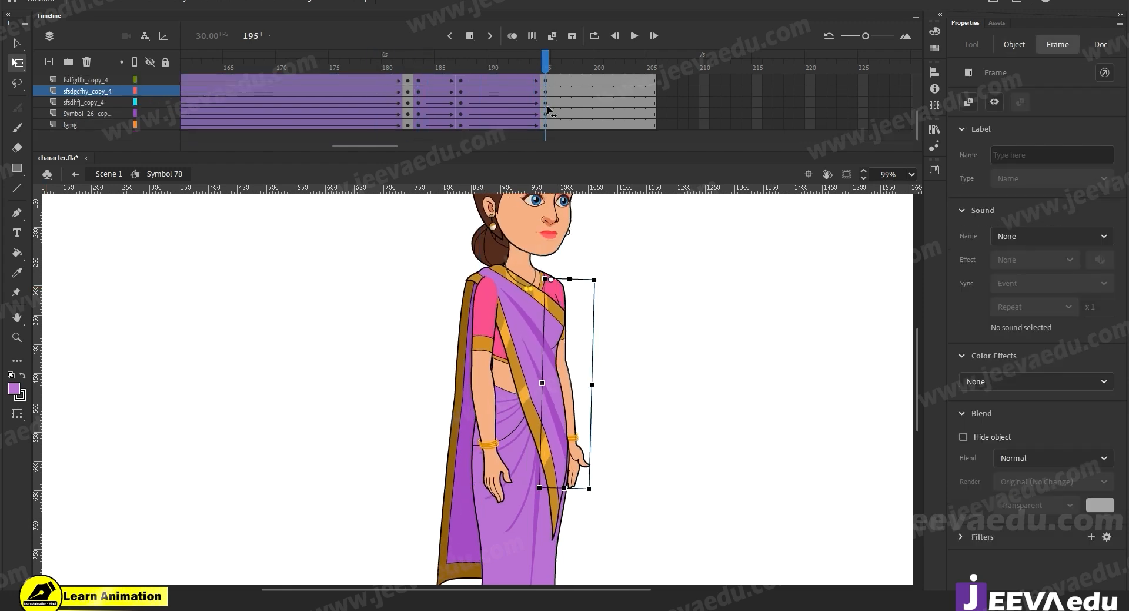
pyautogui.click(600, 433)
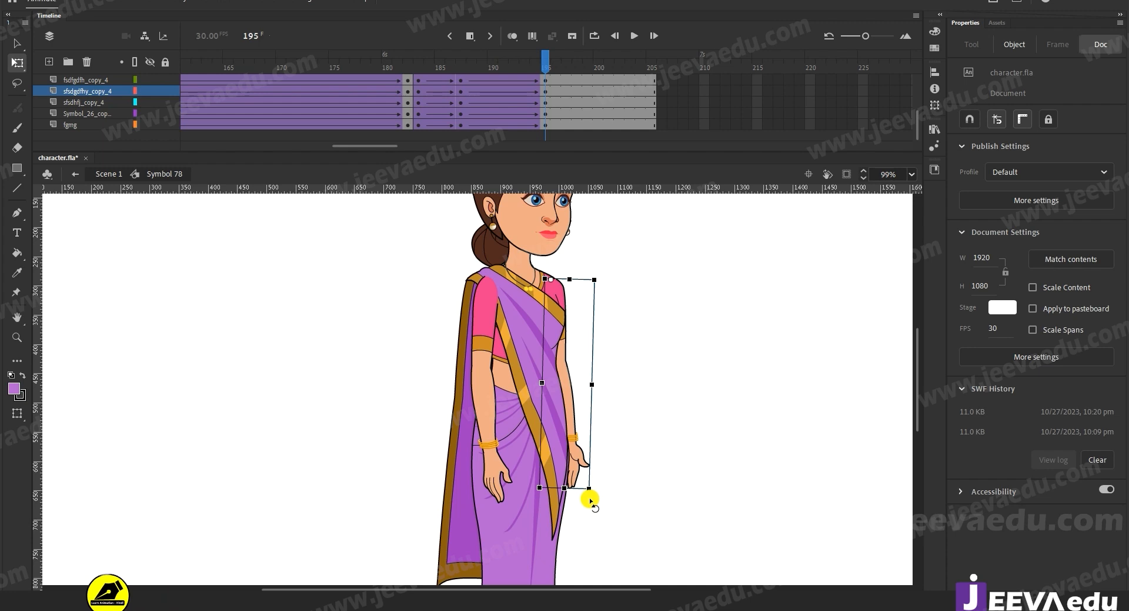
pyautogui.moveTo(588, 502); pyautogui.dragTo(608, 503)
pyautogui.click(499, 34)
pyautogui.moveTo(465, 73); pyautogui.dragTo(545, 82)
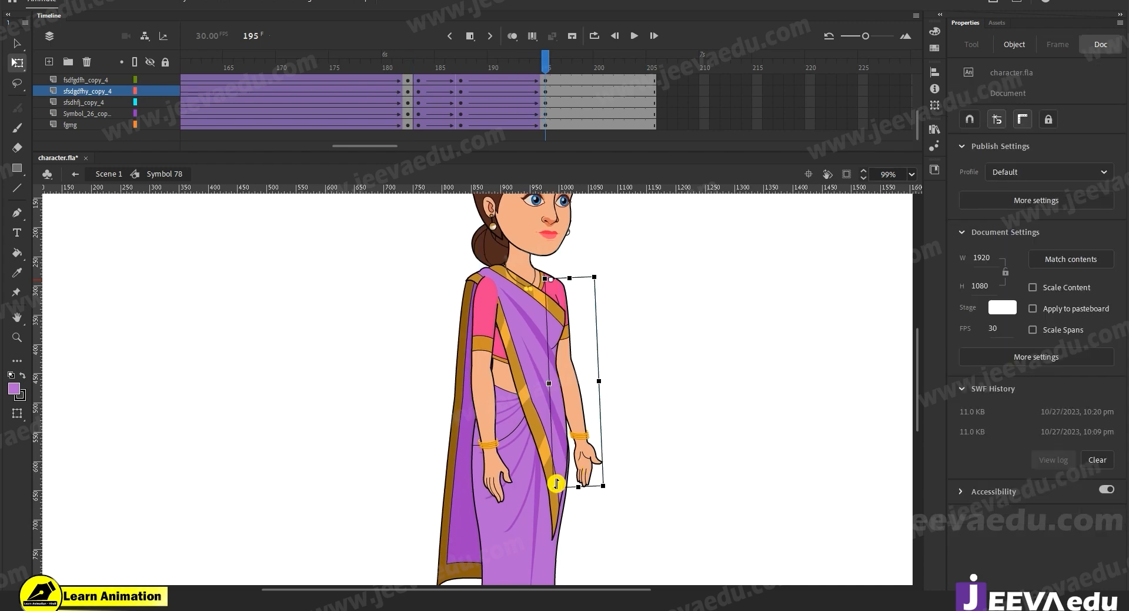
# Step: At frame 195, rotate the near arm backward and fine-tune its angle so the hand hangs beside the hip
pyautogui.click(510, 507)
pyautogui.moveTo(529, 506); pyautogui.dragTo(499, 516)
pyautogui.moveTo(544, 98); pyautogui.dragTo(568, 131)
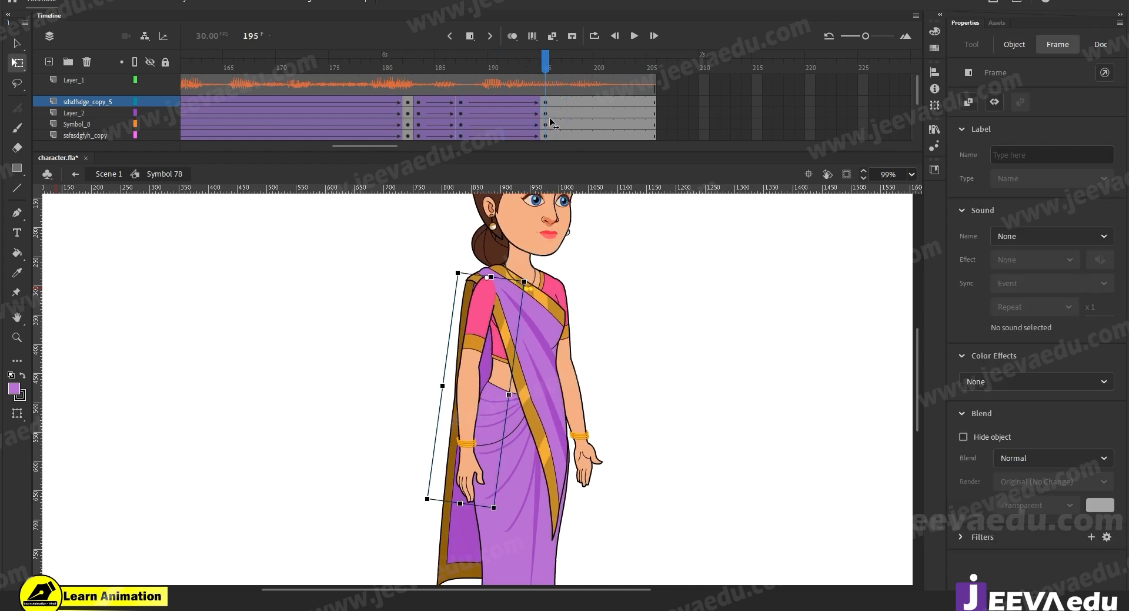
pyautogui.click(549, 122)
pyautogui.moveTo(498, 512); pyautogui.dragTo(510, 515)
pyautogui.moveTo(545, 57); pyautogui.dragTo(545, 101)
pyautogui.click(497, 514)
pyautogui.moveTo(509, 520); pyautogui.dragTo(511, 521)
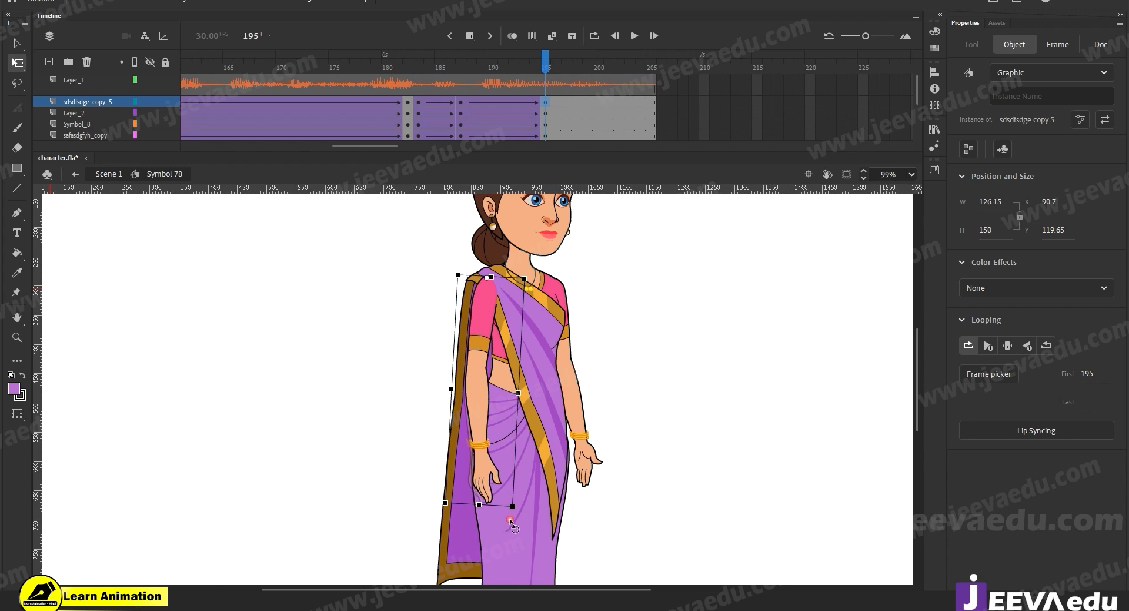
# Step: At frame 195, bring the far arm back inward and swing the saree's front drape slightly forward
pyautogui.click(579, 475)
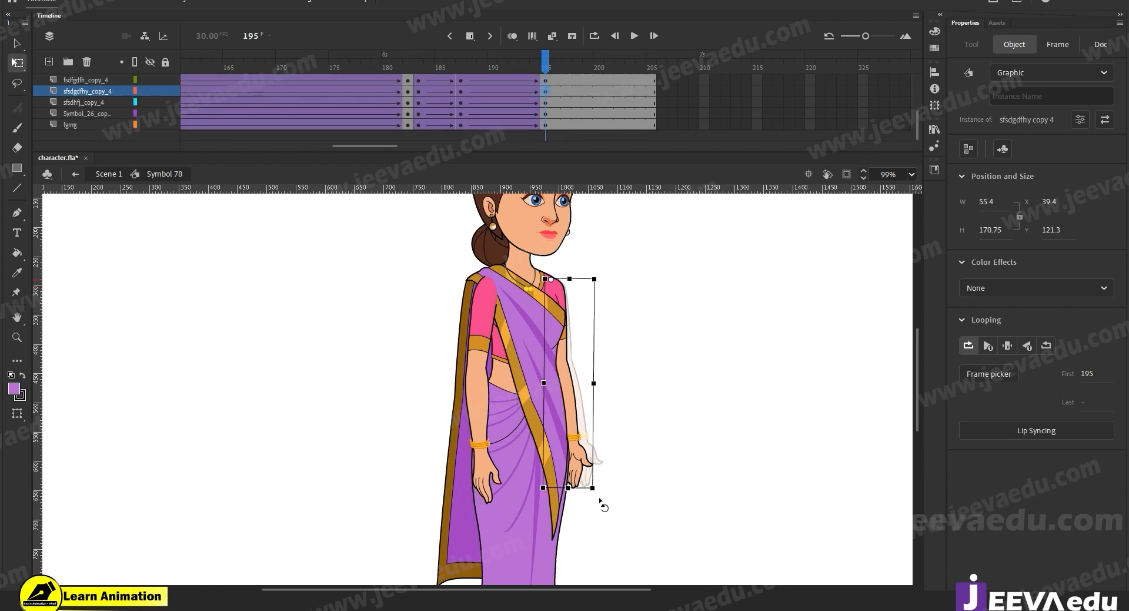
pyautogui.click(559, 556)
pyautogui.moveTo(569, 554); pyautogui.dragTo(577, 559)
# Step: At frame 195, try swinging the saree's hanging back drape slightly farther outward and scrub the motion on the whole figure
pyautogui.moveTo(606, 403); pyautogui.dragTo(599, 329)
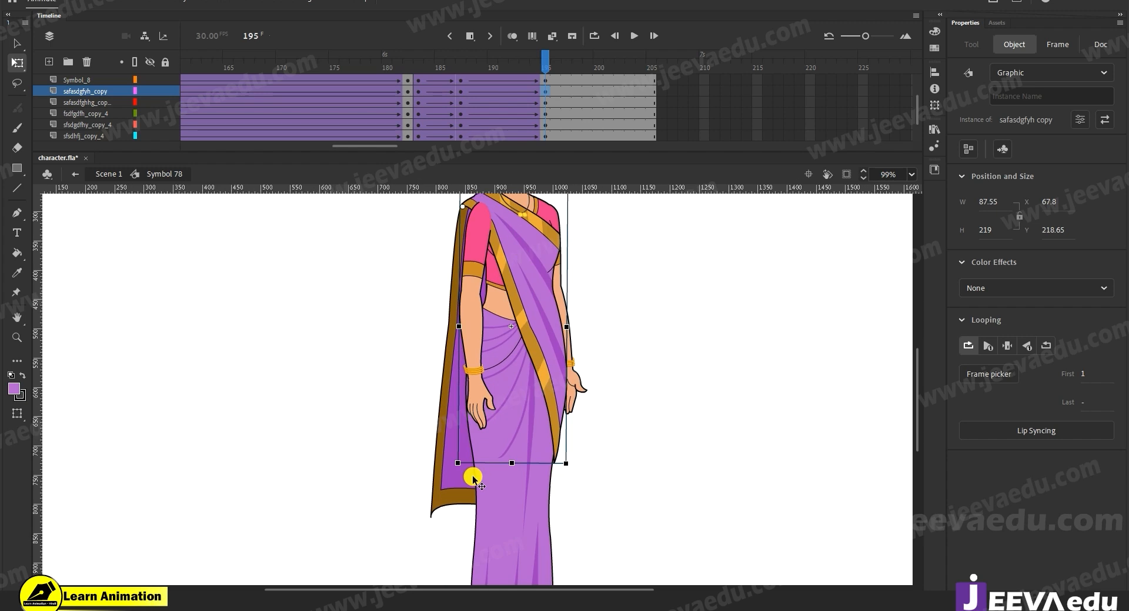
pyautogui.click(450, 506)
pyautogui.moveTo(428, 523); pyautogui.dragTo(424, 523)
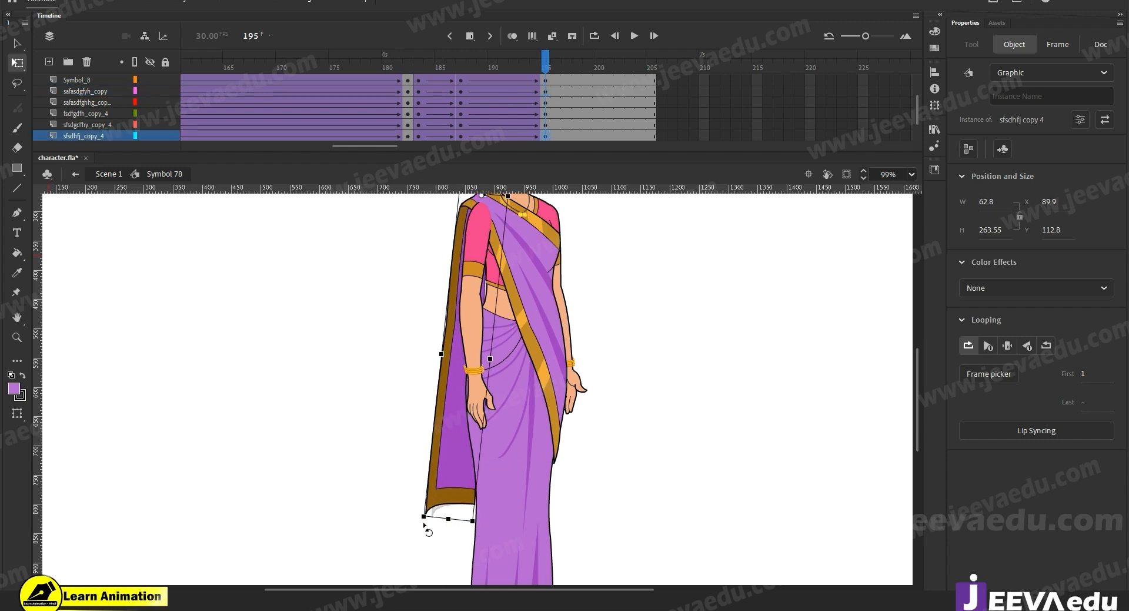
pyautogui.press('z')
pyautogui.keyDown('alt'); pyautogui.click(560, 355); pyautogui.keyUp('alt')
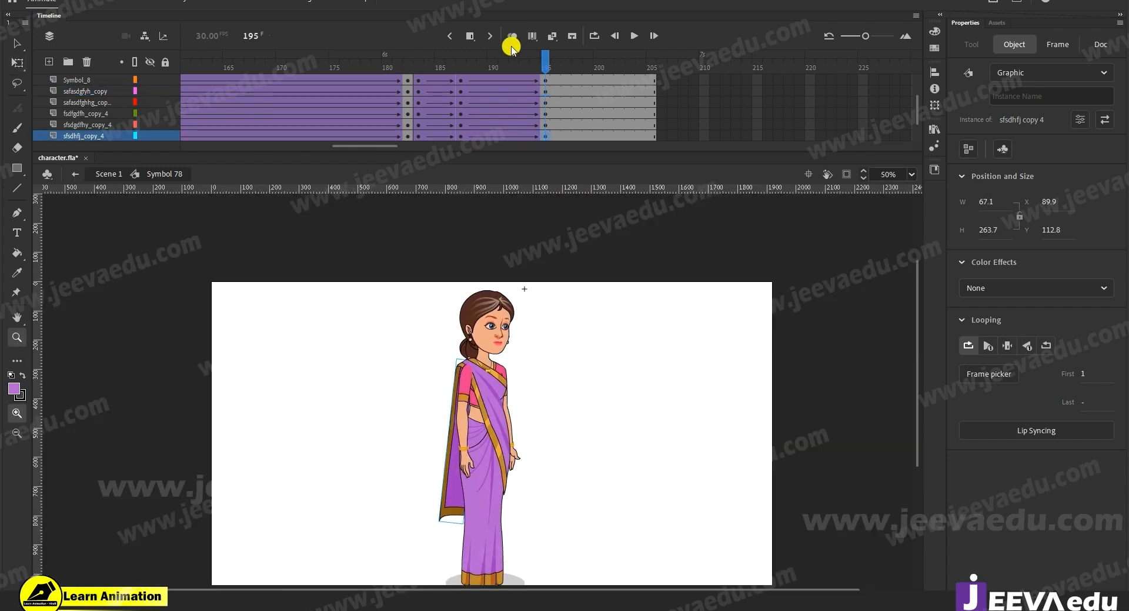
pyautogui.click(467, 81)
pyautogui.moveTo(466, 81); pyautogui.dragTo(547, 105)
# Step: At frame 195, swing the hanging back drape in toward the body, and scrub and play the animation to check it
pyautogui.press('v')
pyautogui.click(500, 484)
pyautogui.click(448, 526)
pyautogui.press('q')
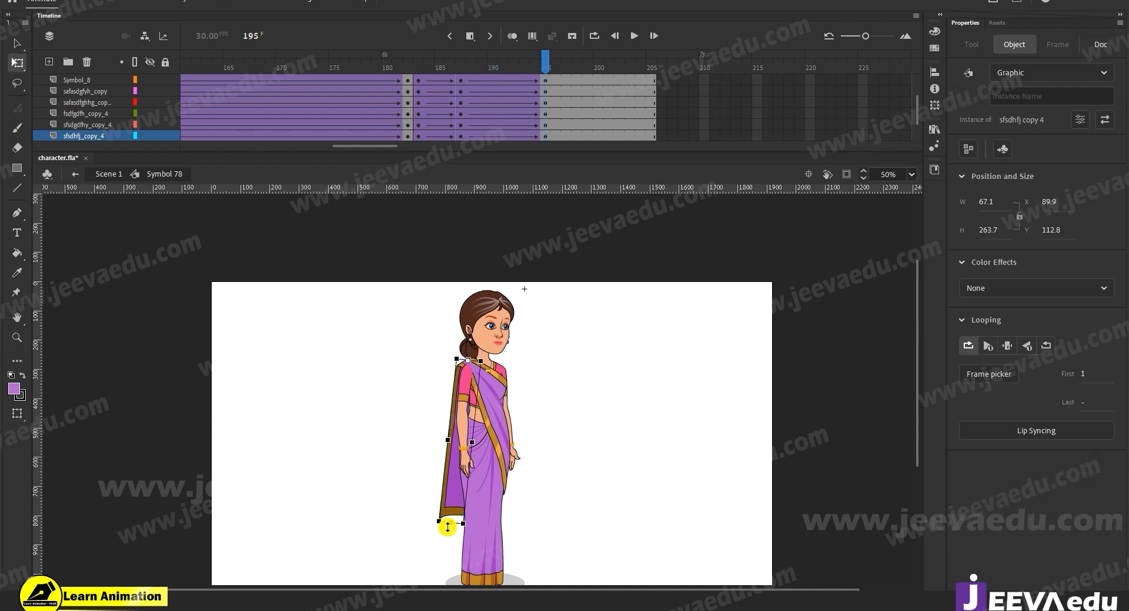
pyautogui.moveTo(440, 535); pyautogui.dragTo(456, 533)
pyautogui.moveTo(528, 450); pyautogui.dragTo(520, 421)
pyautogui.scroll(2, 539, 82)
pyautogui.moveTo(539, 82); pyautogui.dragTo(531, 111)
pyautogui.click(550, 2)
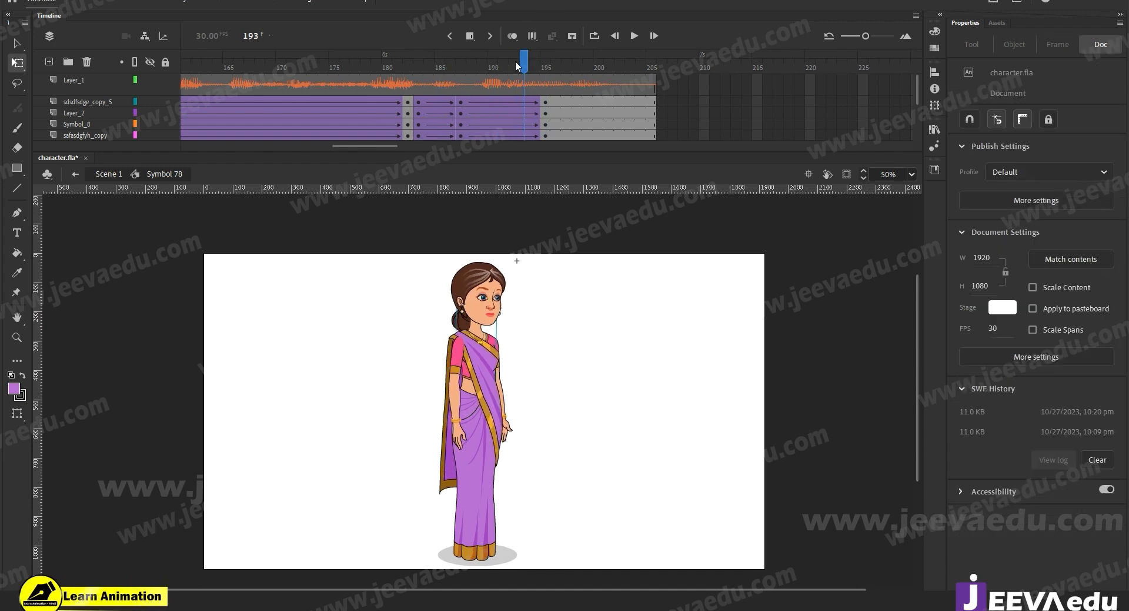
pyautogui.moveTo(517, 66); pyautogui.dragTo(428, 86)
pyautogui.press('Return')
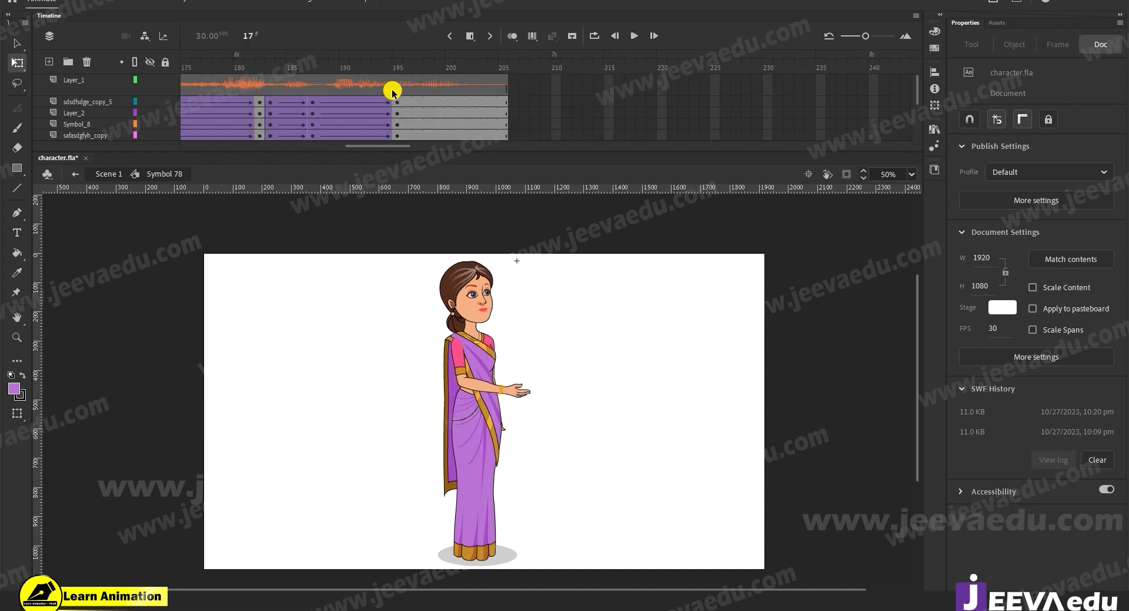
# Step: At frame 195, select the head and hair bun together, move their pivot to the neck and tilt them slightly backward
pyautogui.click(394, 85)
pyautogui.click(470, 419)
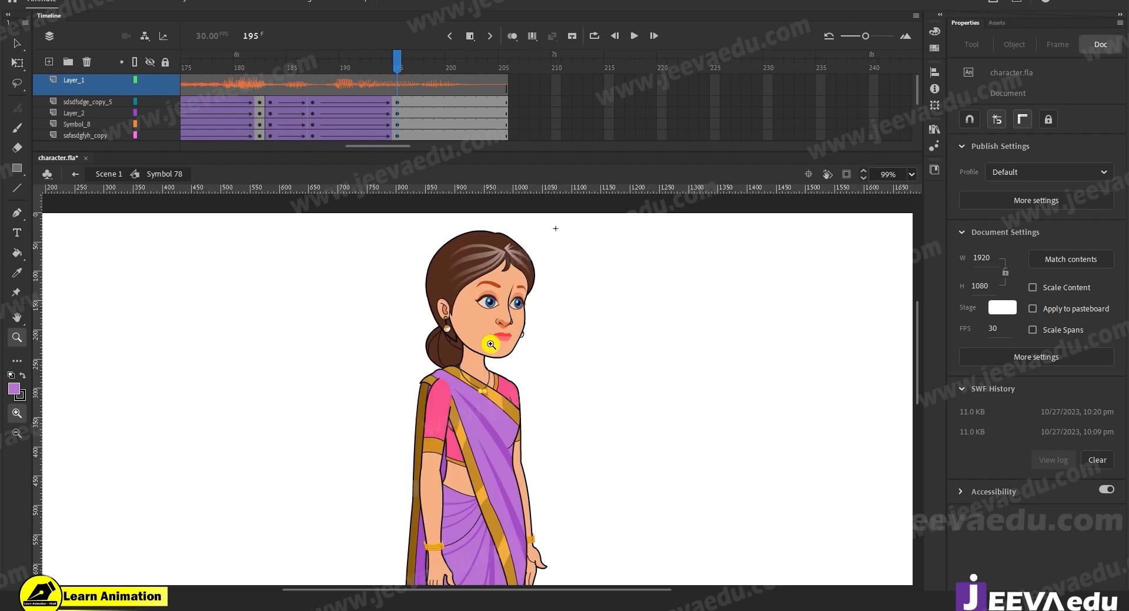
pyautogui.keyDown('ctrl'); pyautogui.click(487, 369); pyautogui.keyUp('ctrl')
pyautogui.keyDown('ctrl'); pyautogui.click(405, 414); pyautogui.keyUp('ctrl')
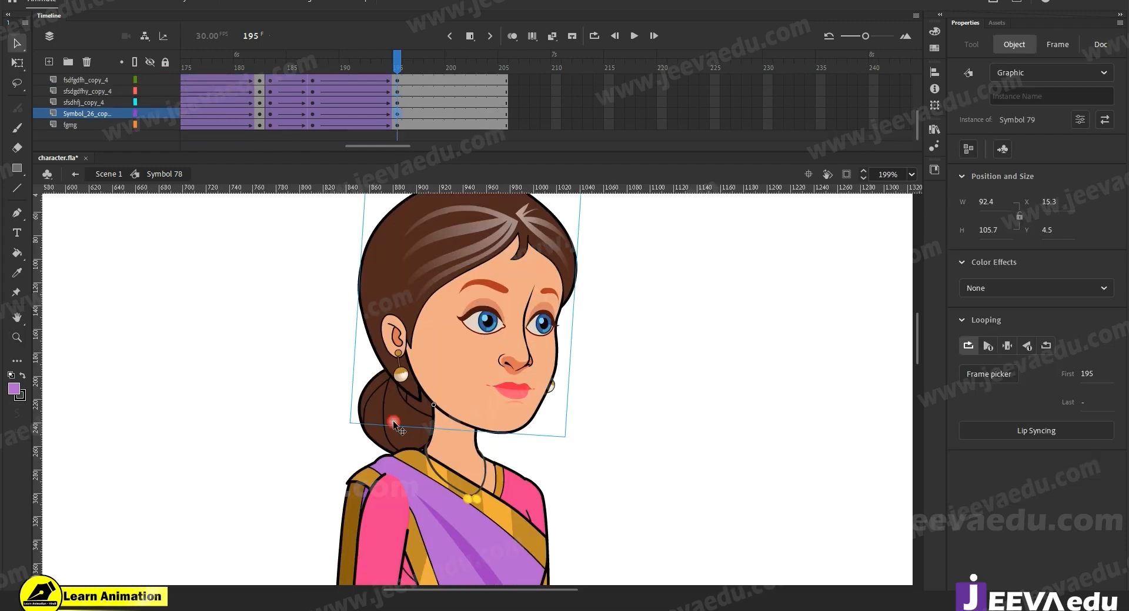
pyautogui.keyDown('alt'); pyautogui.click(441, 394); pyautogui.keyUp('alt')
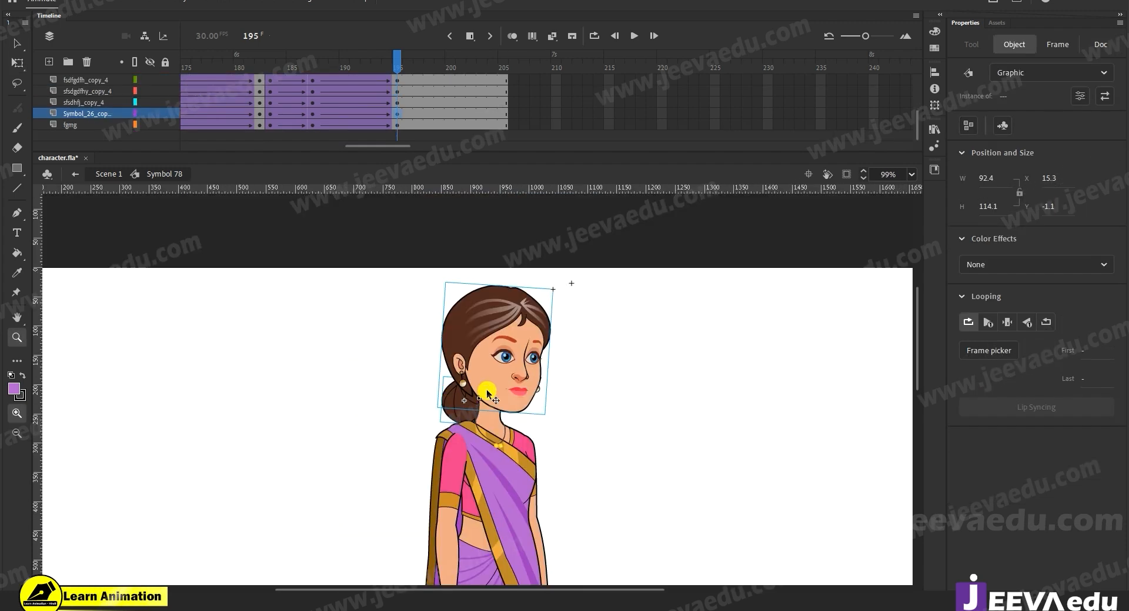
pyautogui.press('q')
pyautogui.moveTo(465, 400); pyautogui.dragTo(474, 404)
pyautogui.moveTo(555, 285)
pyautogui.mouseDown()
pyautogui.moveTo(561, 293)
pyautogui.moveTo(568, 281)
pyautogui.mouseUp()
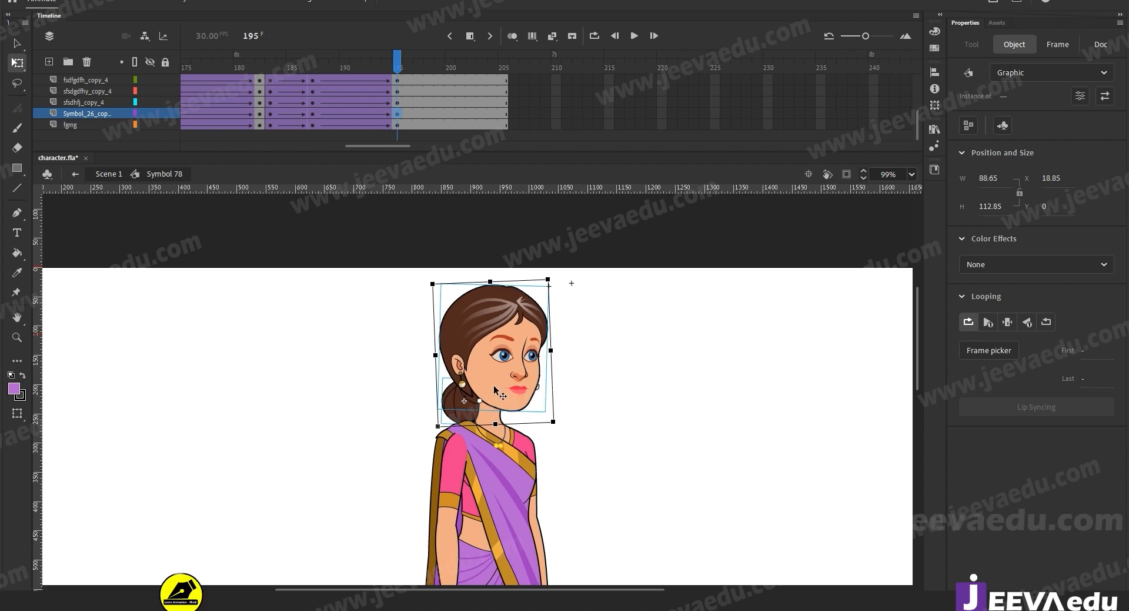
pyautogui.press('z')
pyautogui.hotkey('ctrl', '=')
pyautogui.moveTo(397, 69); pyautogui.dragTo(394, 100)
pyautogui.click(357, 90)
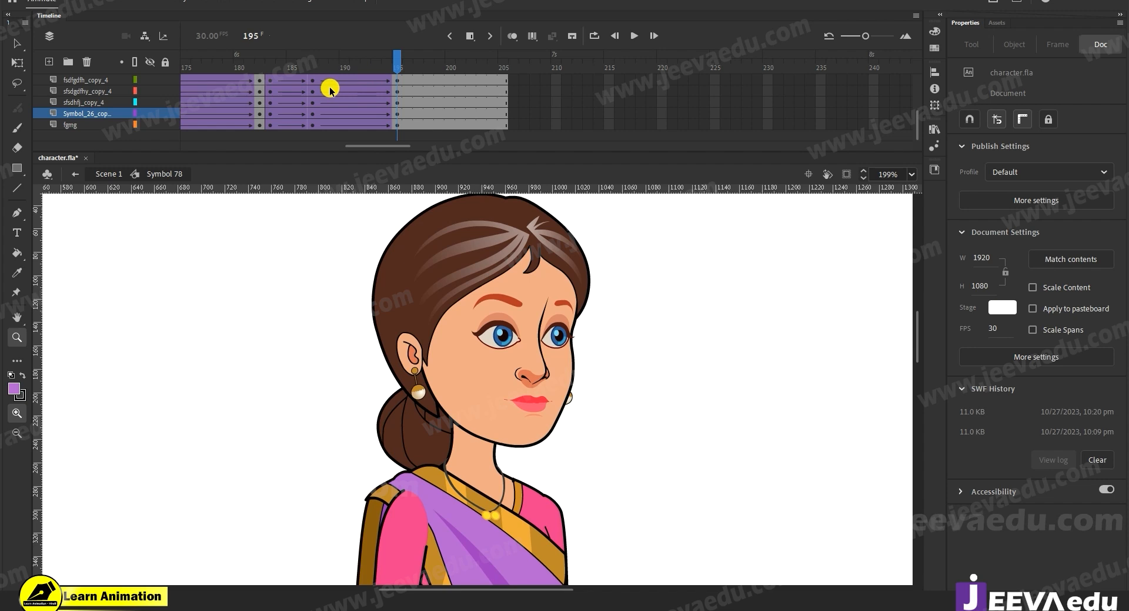
# Step: Inside the head symbol, add keyframes to all layers at frame 195, and return to the full figure
pyautogui.click(313, 80)
pyautogui.moveTo(321, 64); pyautogui.dragTo(397, 64)
pyautogui.click(521, 411)
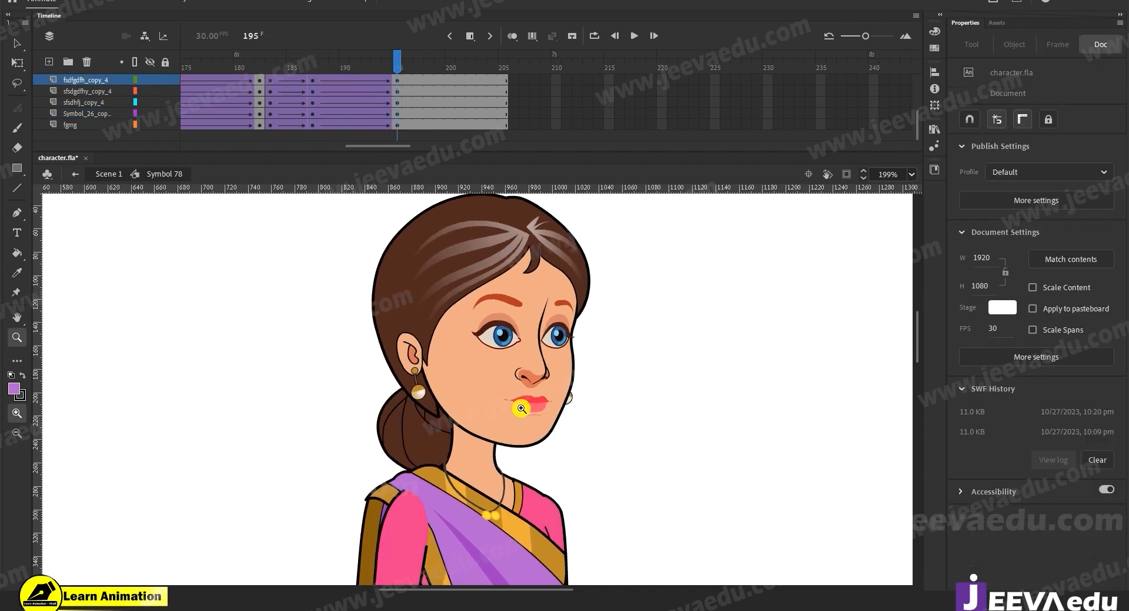
pyautogui.press('v')
pyautogui.click(539, 407)
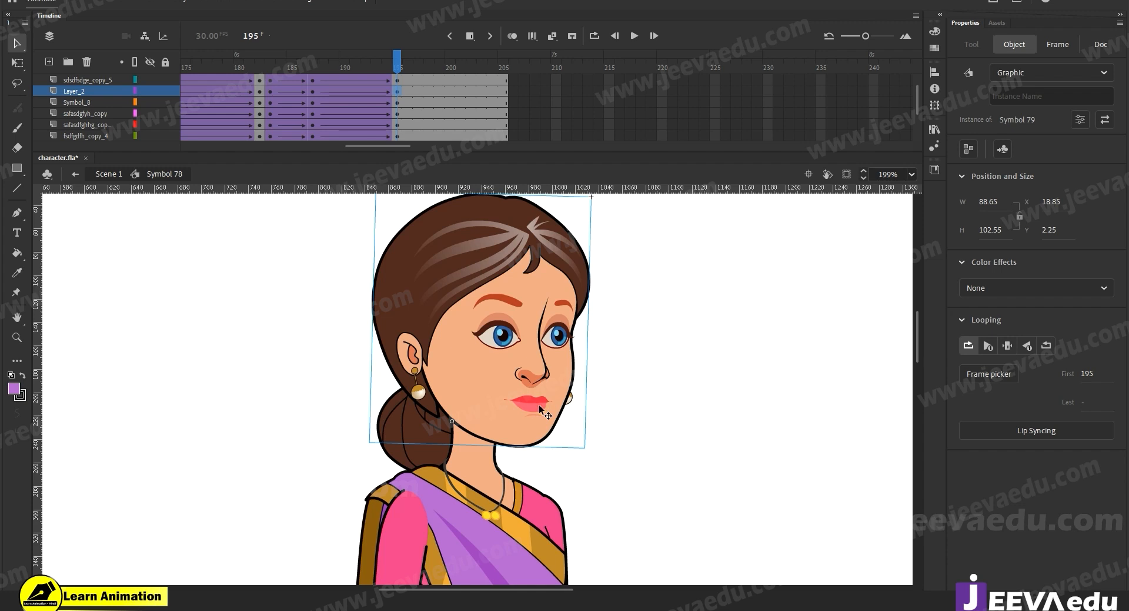
pyautogui.doubleClick(539, 407)
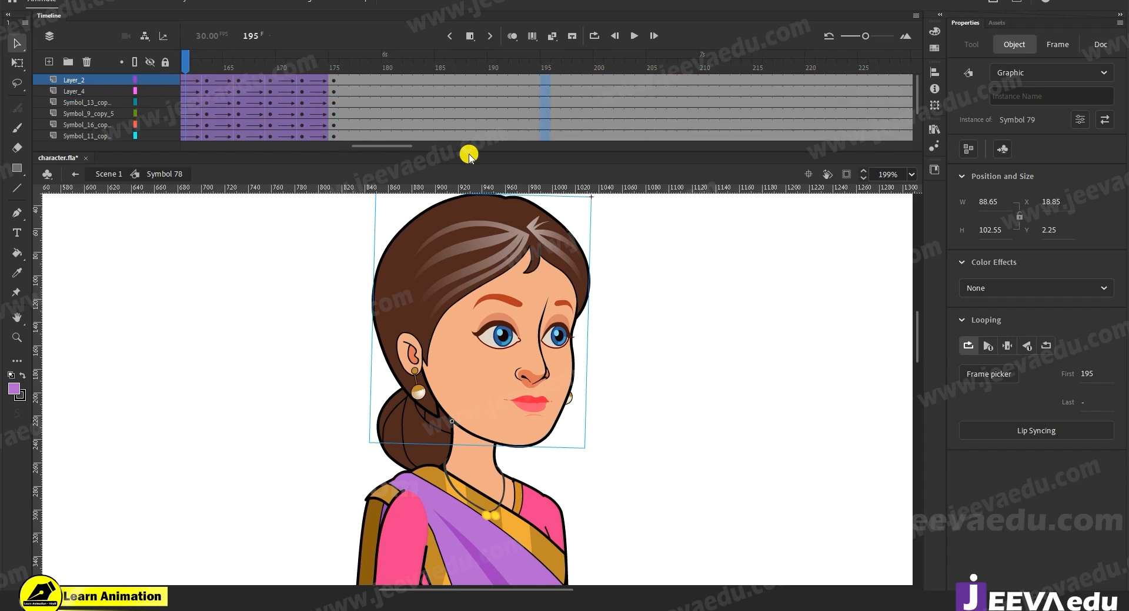
pyautogui.click(453, 82)
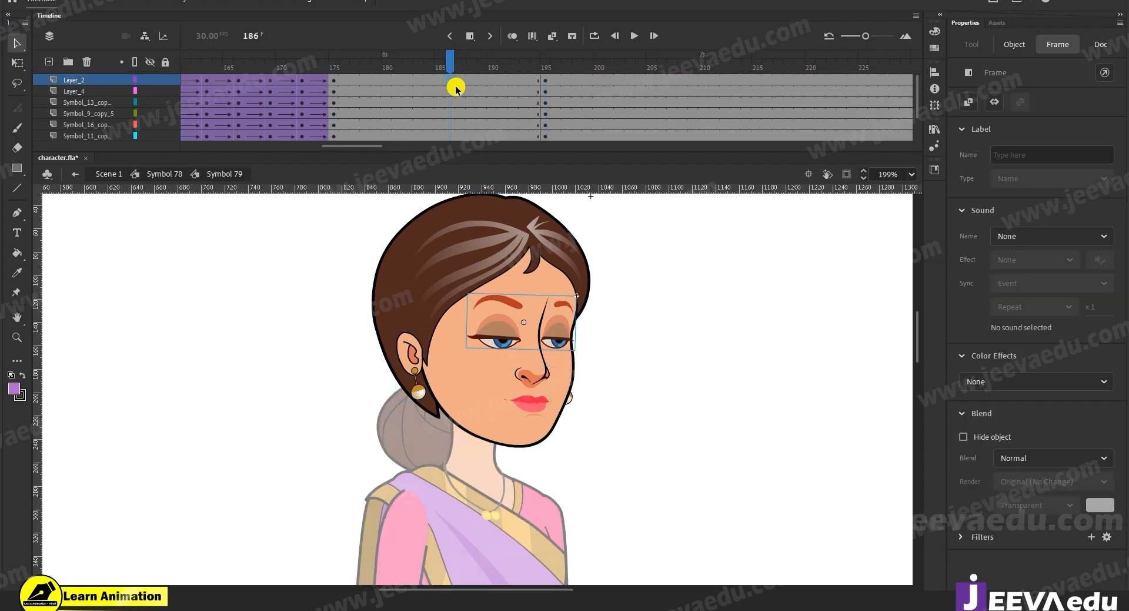
pyautogui.doubleClick(361, 402)
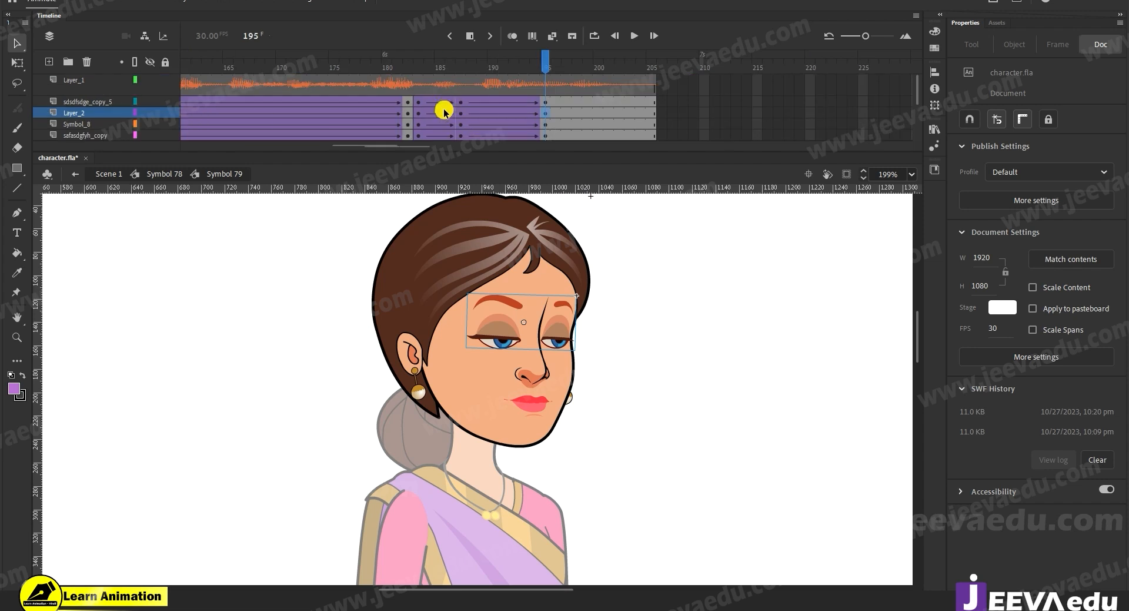
# Step: Reopen the head symbol and add keyframes to all of its layers at frame 187, matching the body's pose keyframe
pyautogui.click(459, 109)
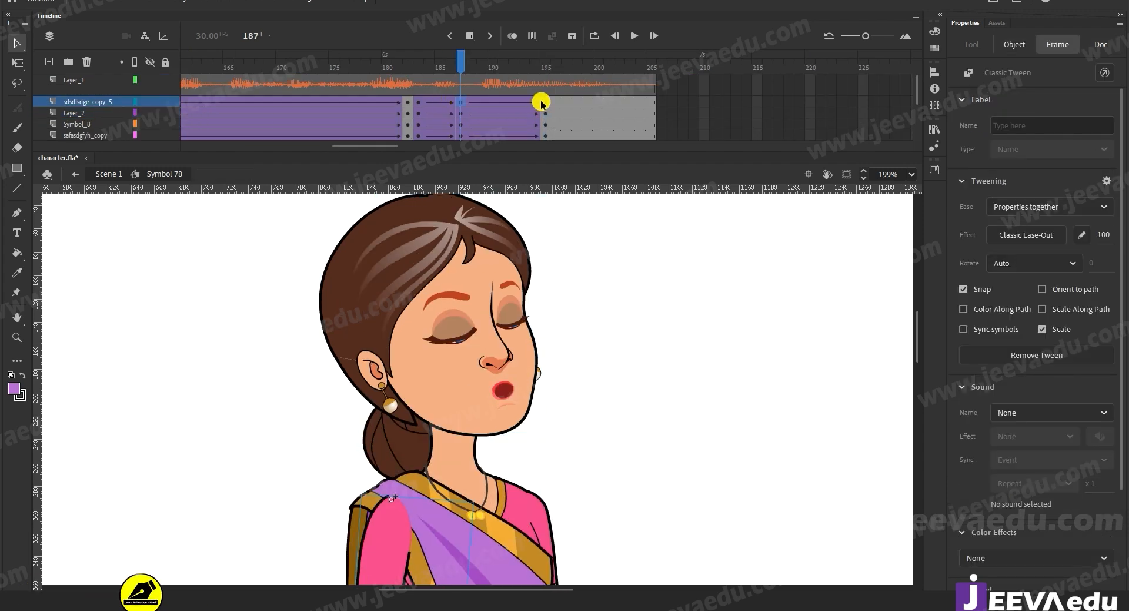
pyautogui.click(538, 101)
pyautogui.click(501, 345)
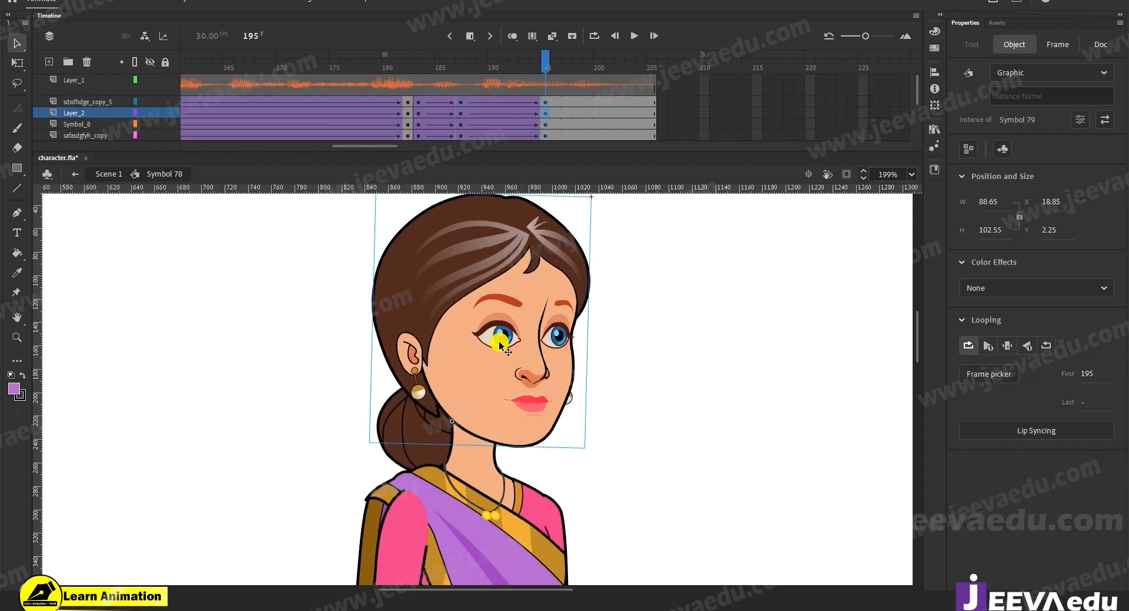
pyautogui.doubleClick(501, 345)
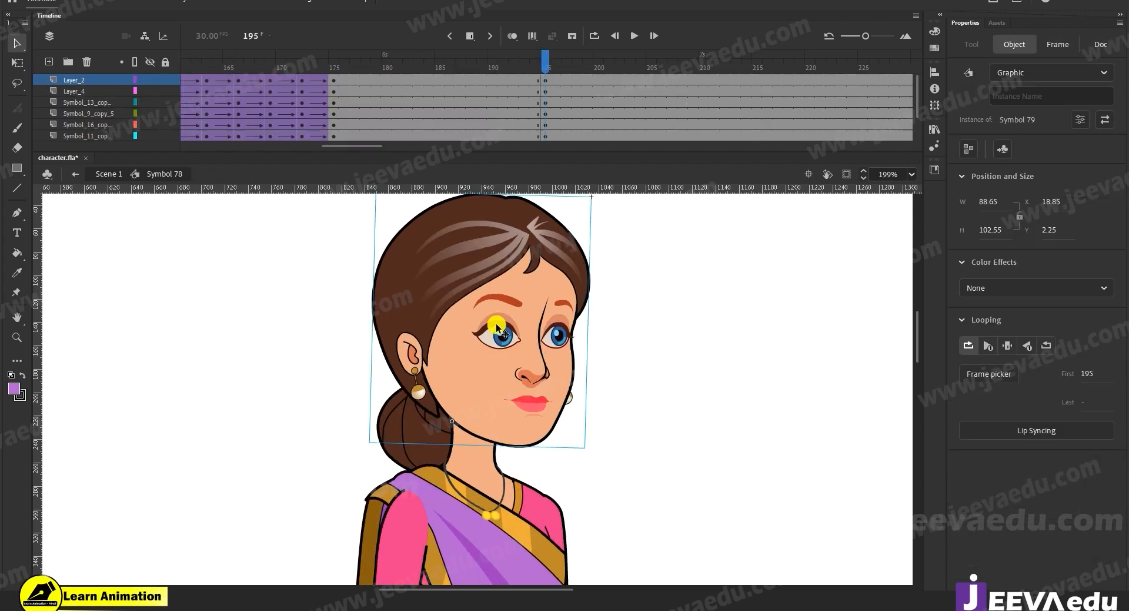
pyautogui.click(462, 80)
pyautogui.moveTo(463, 114); pyautogui.dragTo(460, 159)
pyautogui.click(473, 90)
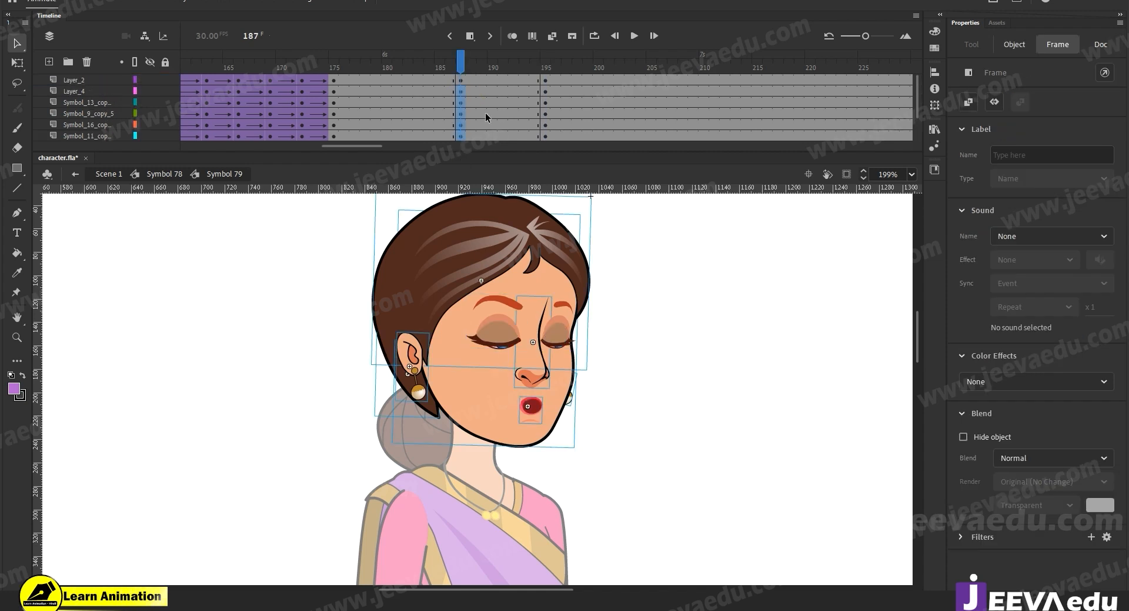
# Step: Create classic tweens on all head layers between frames 187 and 195, with Classic Ease-Out at 100
pyautogui.moveTo(471, 80); pyautogui.dragTo(497, 177)
pyautogui.rightClick(482, 97)
pyautogui.click(503, 107)
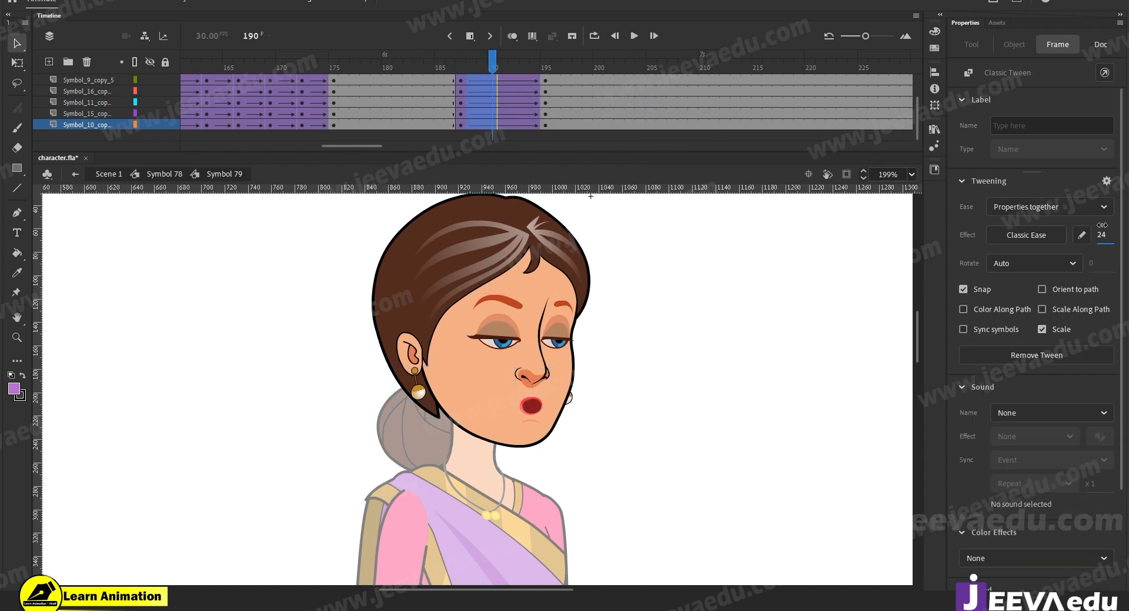
# Step: At frame 195, select the eyes, nose and mouth together and shift them slightly upward on the face
pyautogui.moveTo(517, 57); pyautogui.dragTo(546, 59)
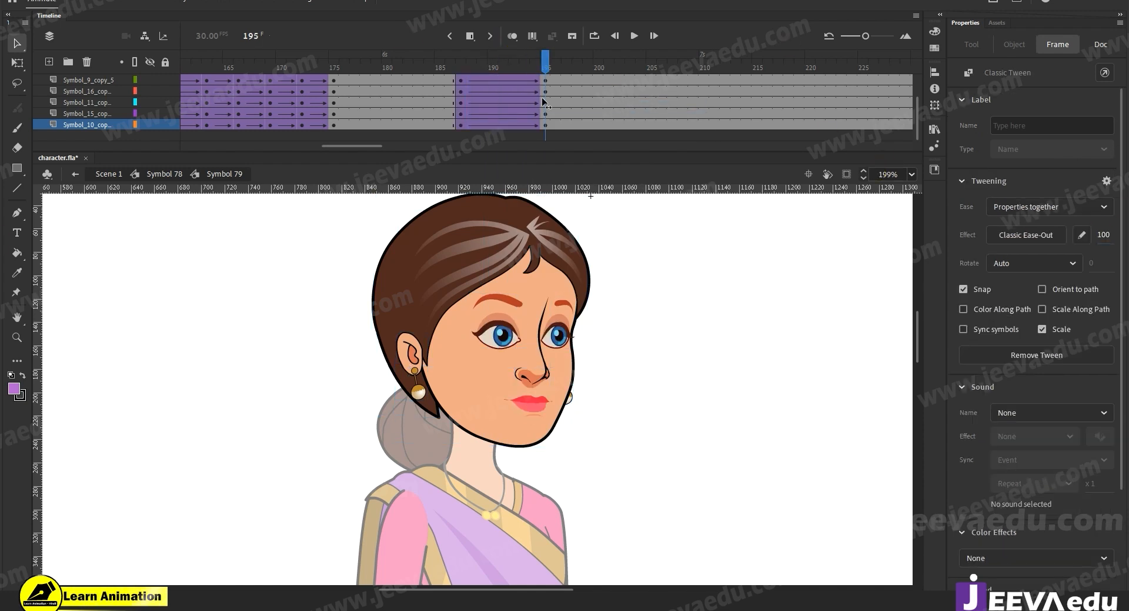
pyautogui.click(521, 388)
pyautogui.click(523, 382)
pyautogui.keyDown('shift'); pyautogui.click(547, 341); pyautogui.keyUp('shift')
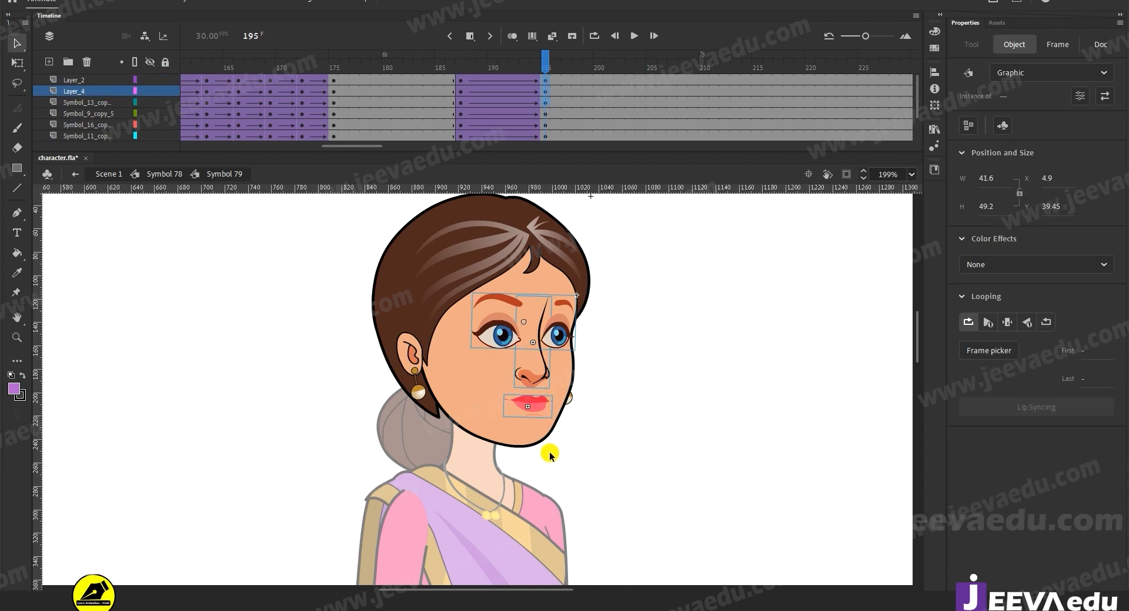
pyautogui.keyDown('shift'); pyautogui.click(556, 406); pyautogui.keyUp('shift')
pyautogui.moveTo(558, 408); pyautogui.dragTo(562, 405)
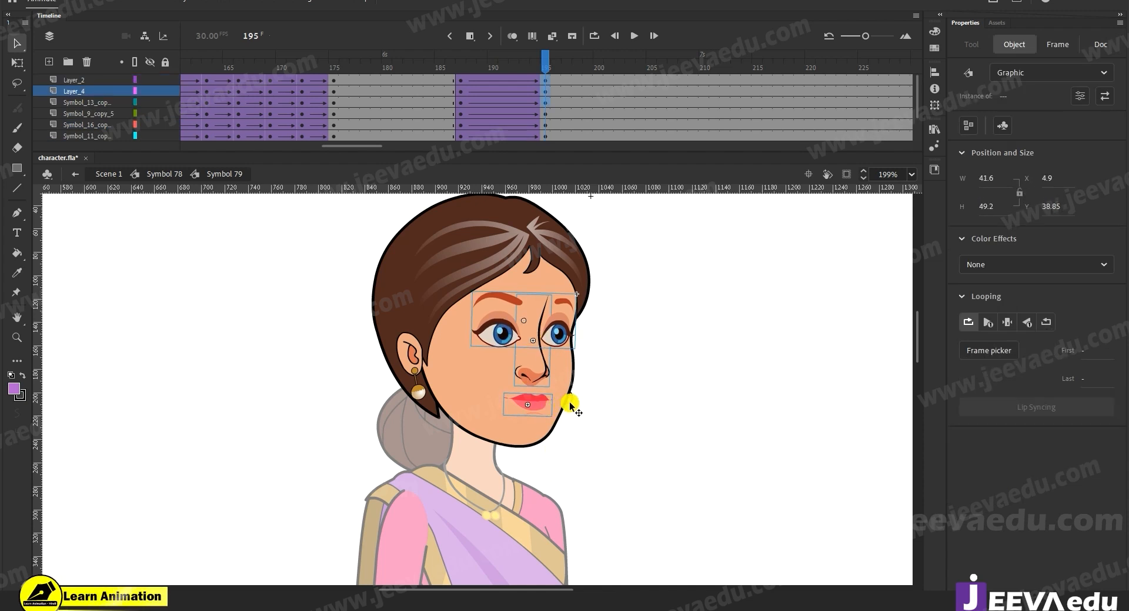
# Step: At frame 195, rotate the far earring slightly inward toward the face and select the near ear with its earring
pyautogui.click(572, 402)
pyautogui.press('q')
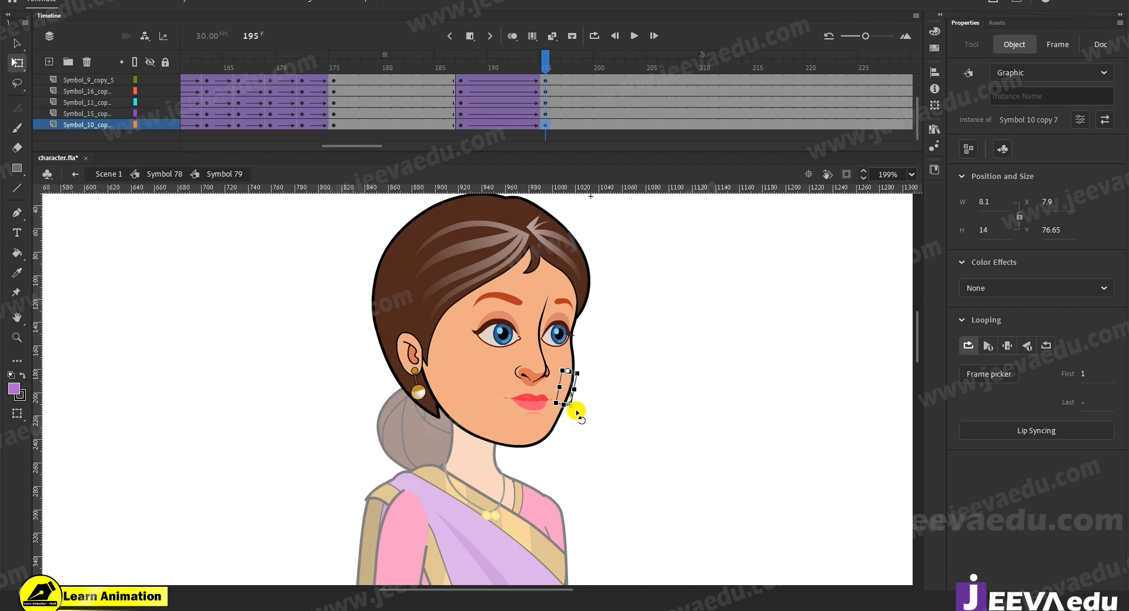
pyautogui.moveTo(580, 414); pyautogui.dragTo(574, 418)
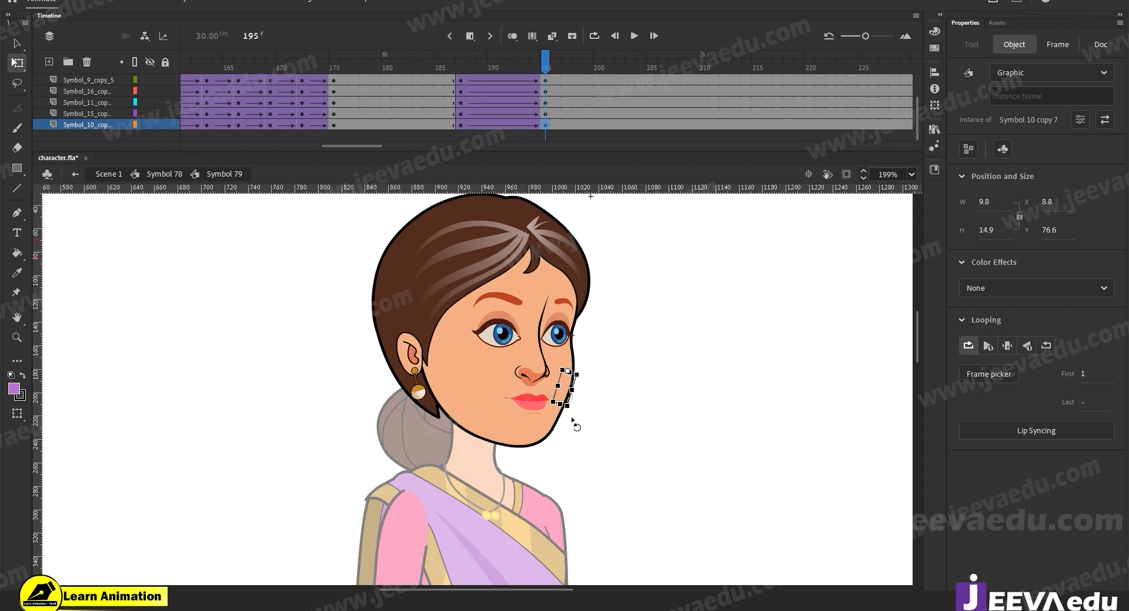
pyautogui.moveTo(573, 419); pyautogui.dragTo(573, 419)
pyautogui.click(400, 359)
pyautogui.click(408, 363)
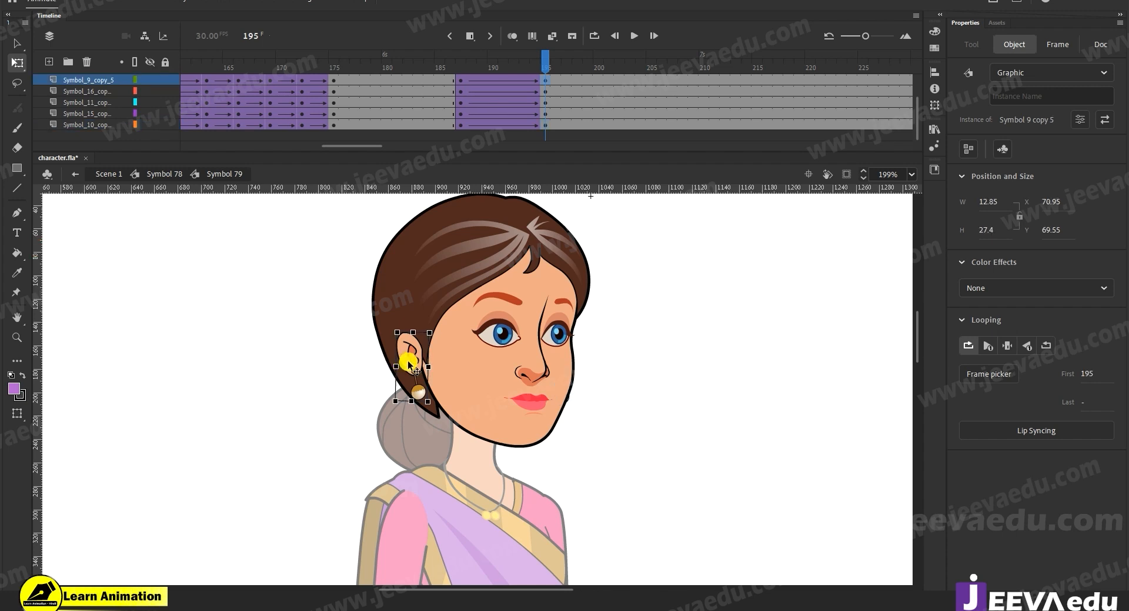
pyautogui.moveTo(419, 376); pyautogui.dragTo(433, 391)
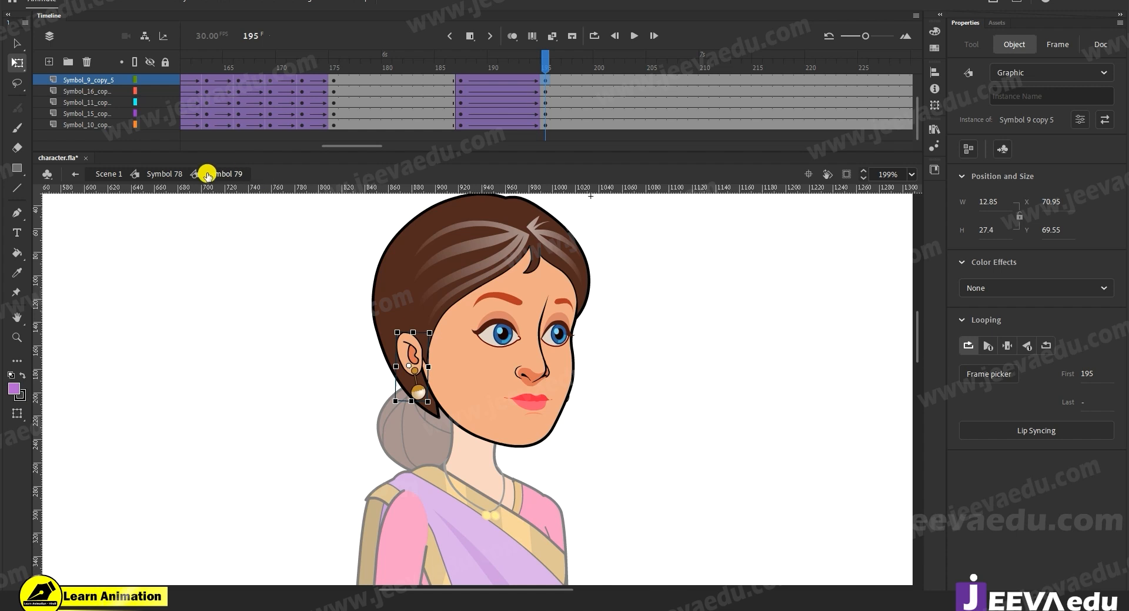
# Step: Return to the full figure and review the head's movement between the pose keyframes at frames 157 and 182
pyautogui.click(165, 176)
pyautogui.click(450, 112)
pyautogui.click(424, 113)
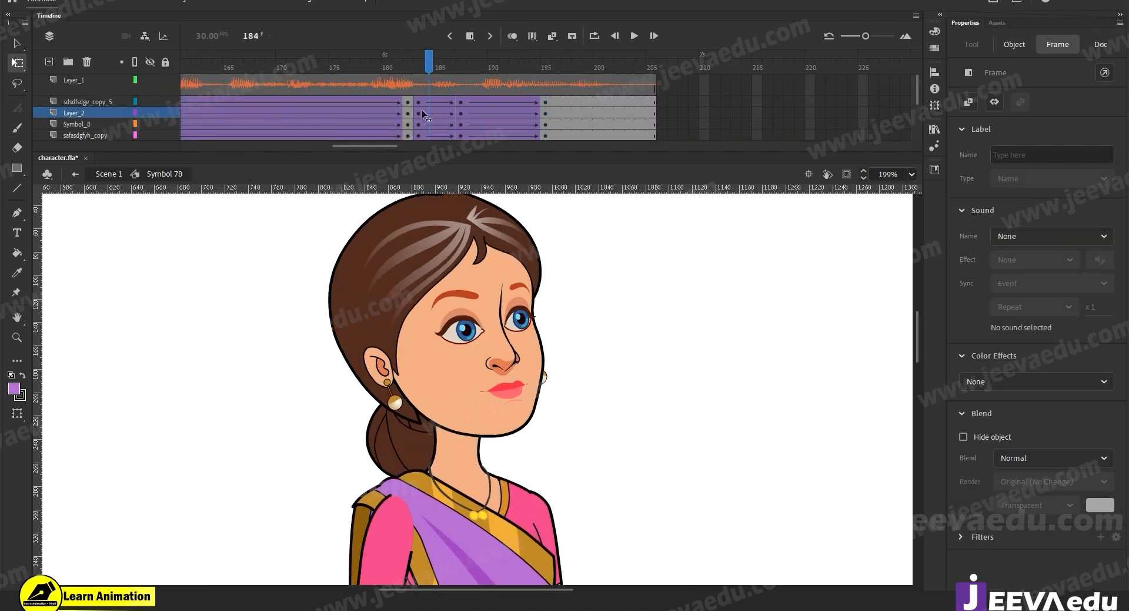
pyautogui.moveTo(429, 111); pyautogui.dragTo(675, 124)
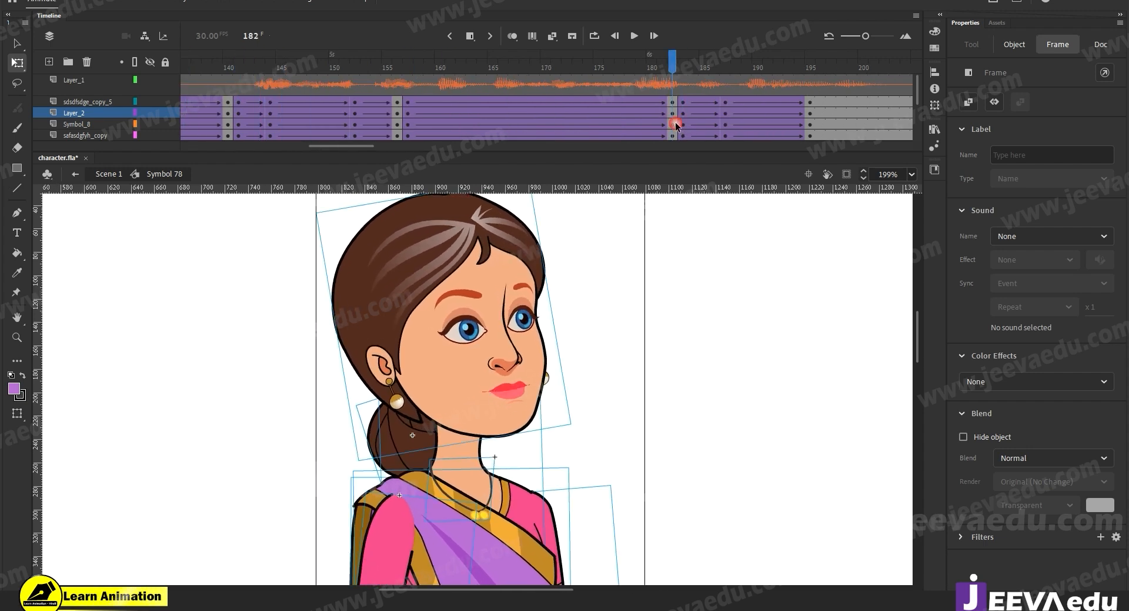
pyautogui.click(407, 103)
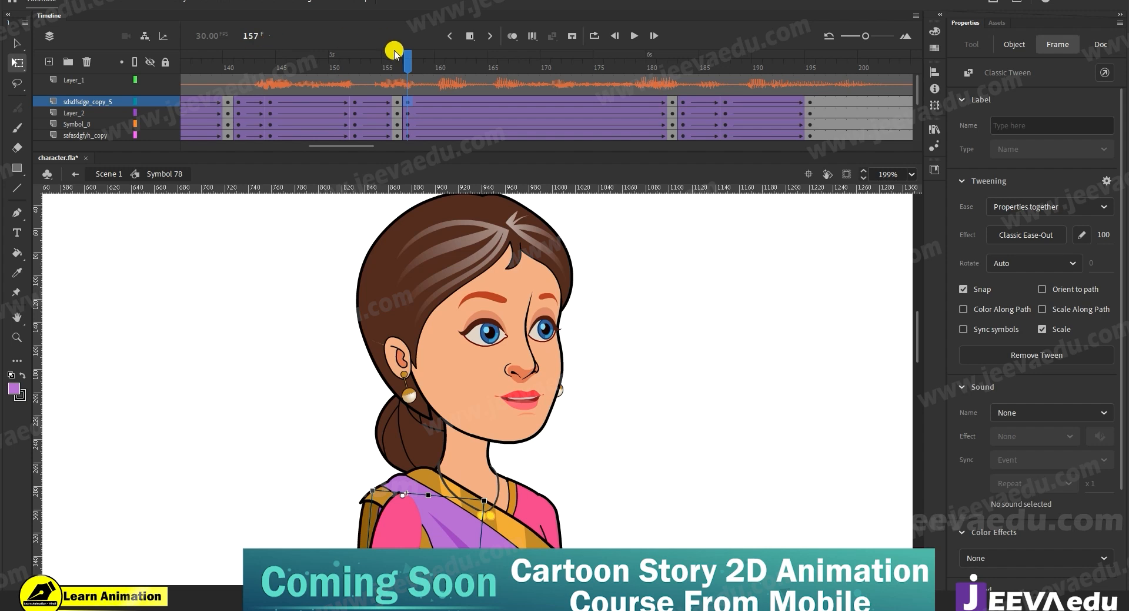
pyautogui.moveTo(465, 79); pyautogui.dragTo(673, 88)
# Step: Inside the head symbol, try adding keyframes to all layers at frame 182 and select the far earring
pyautogui.click(458, 410)
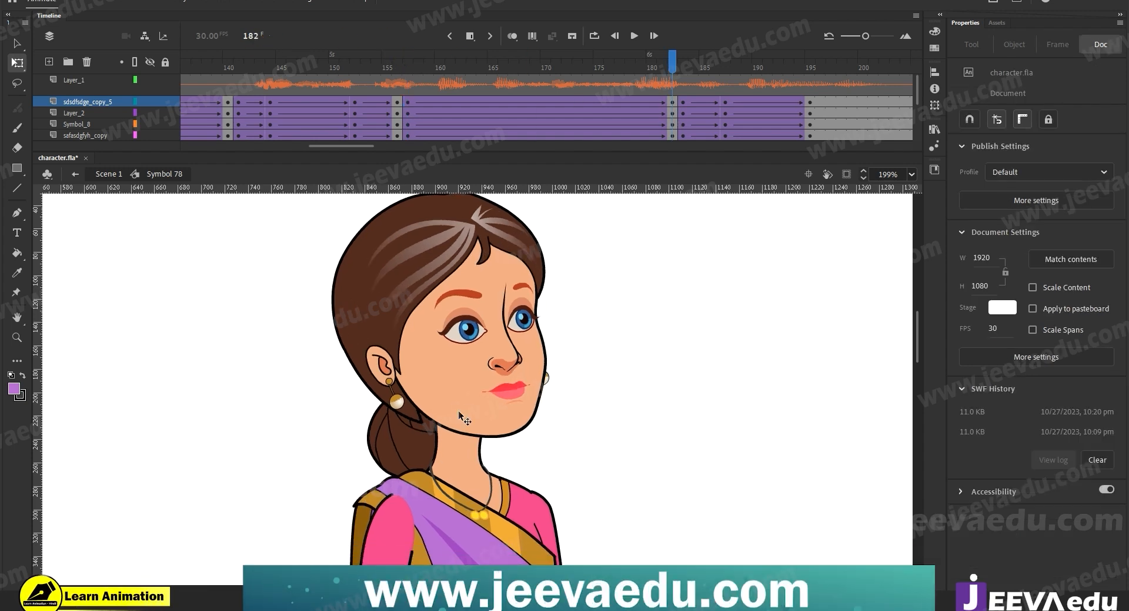
pyautogui.press('v')
pyautogui.doubleClick(458, 410)
pyautogui.moveTo(537, 88); pyautogui.dragTo(553, 124)
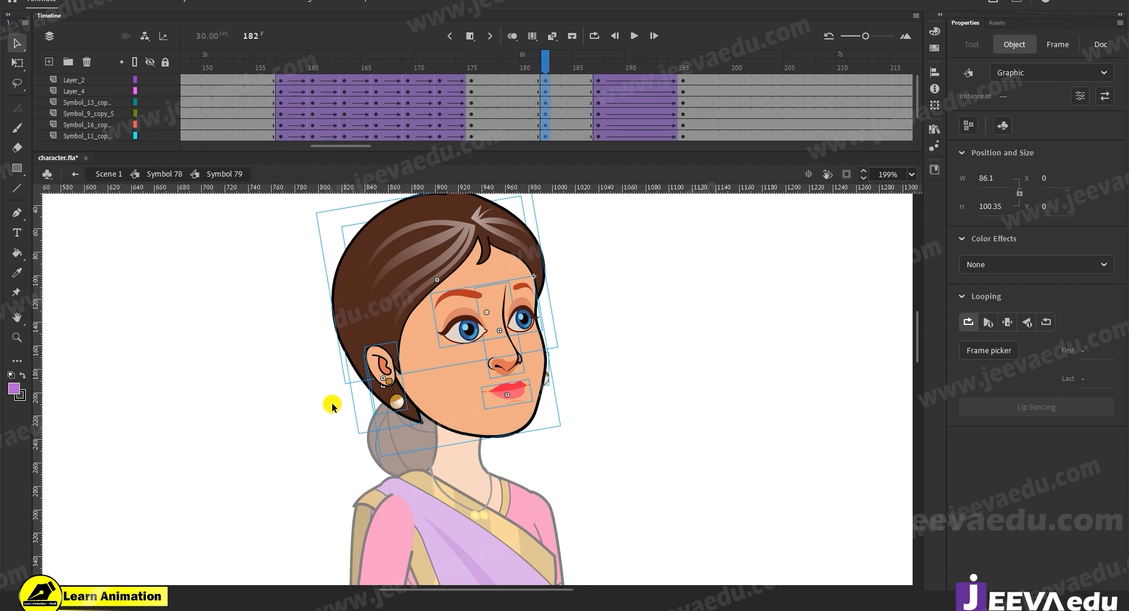
pyautogui.click(309, 407)
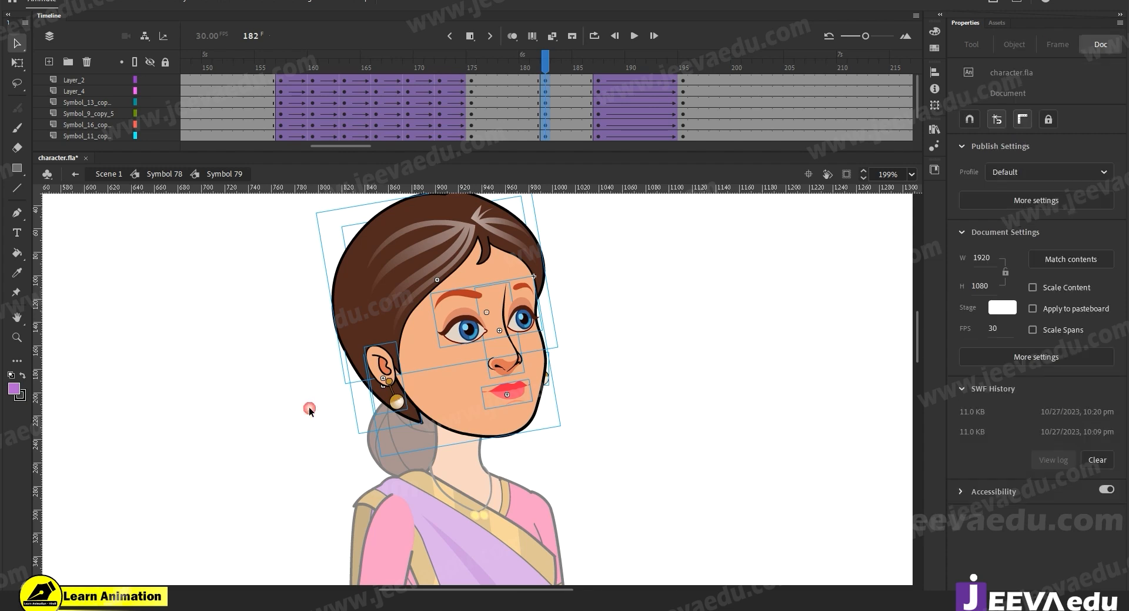
pyautogui.click(547, 378)
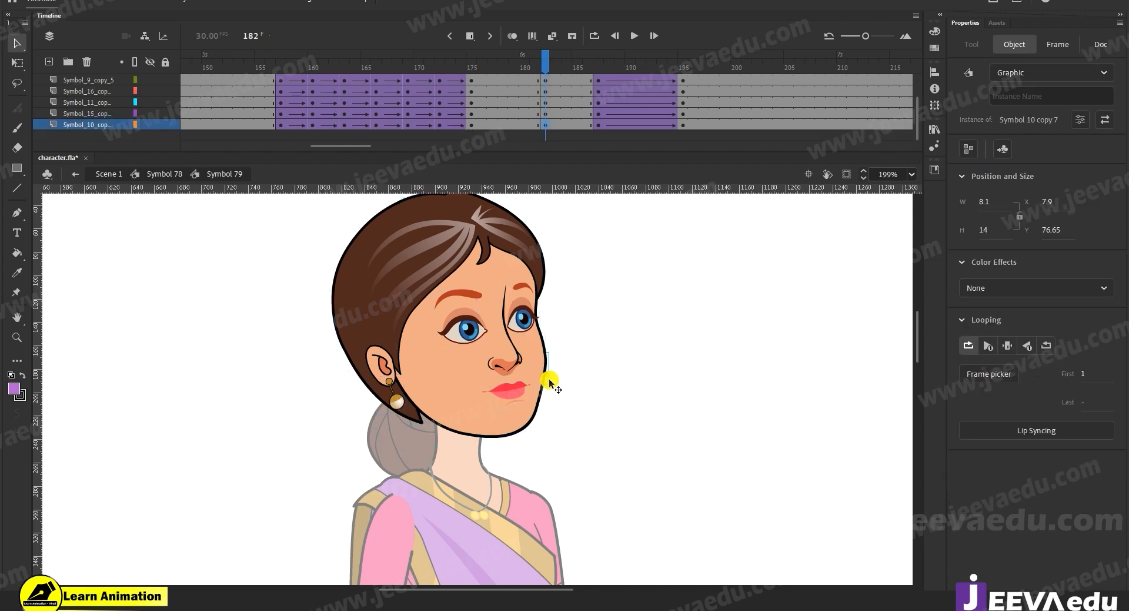
# Step: Clear the keyframes at frame 182 from all layers of the head symbol
pyautogui.scroll(2, 546, 95)
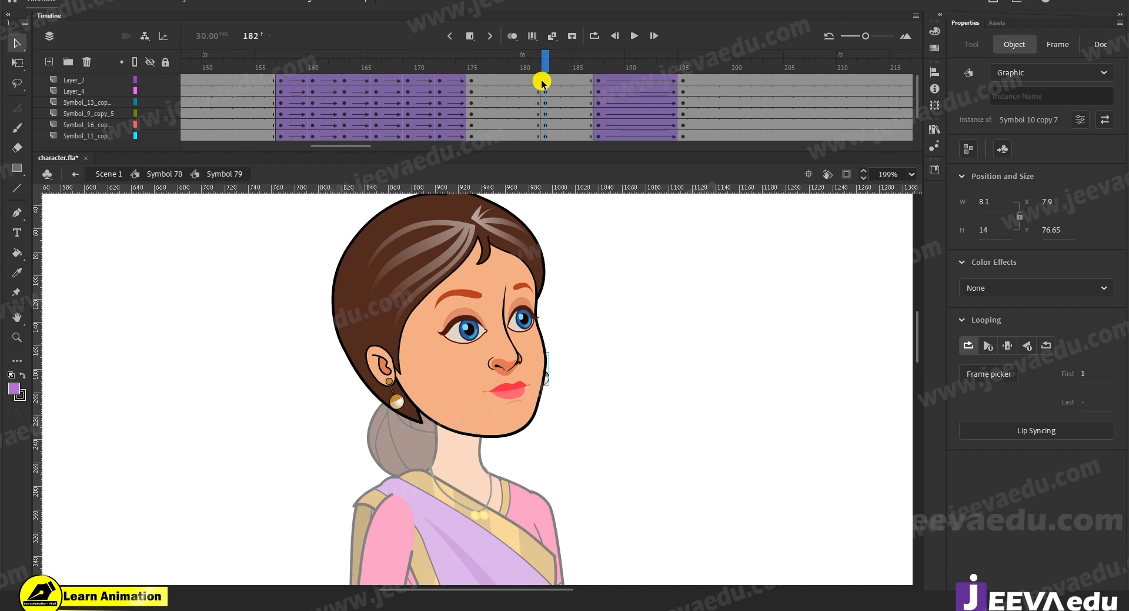
pyautogui.click(546, 86)
pyautogui.scroll(-2, 543, 118)
pyautogui.rightClick(542, 136)
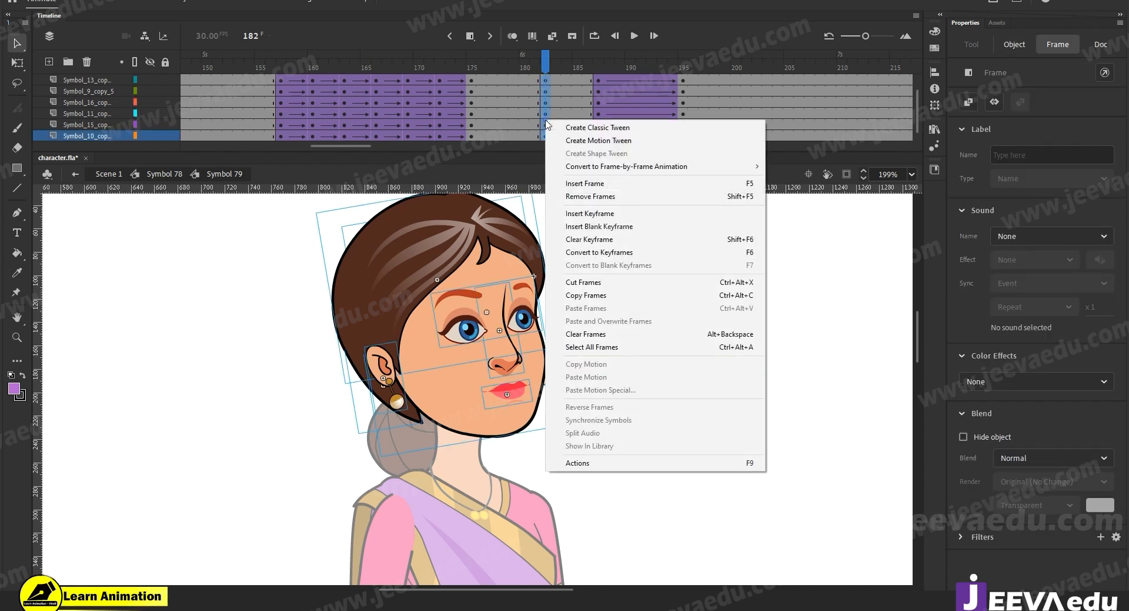
pyautogui.click(568, 239)
pyautogui.click(336, 412)
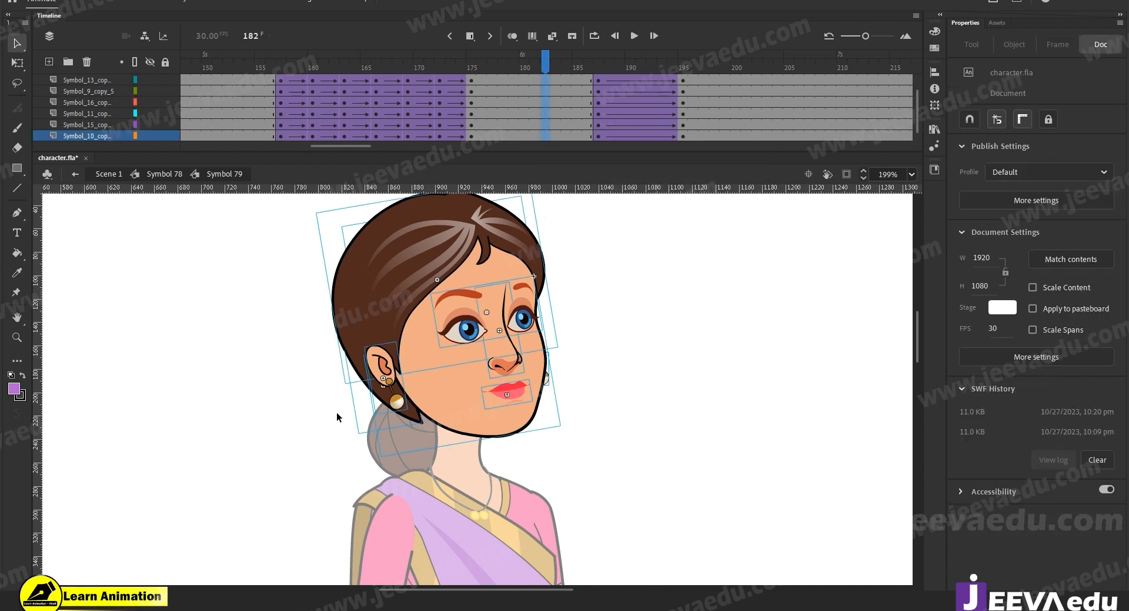
# Step: Inside the near ear symbol, add a keyframe for the hanging earring at frame 182, and return to the full figure
pyautogui.click(381, 374)
pyautogui.doubleClick(381, 374)
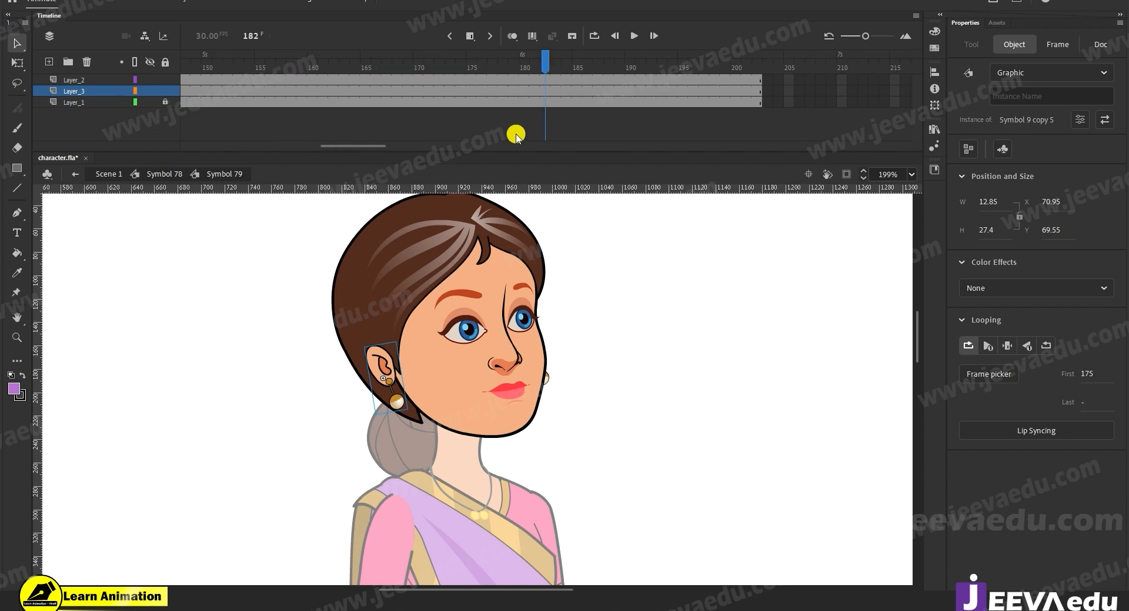
pyautogui.click(447, 322)
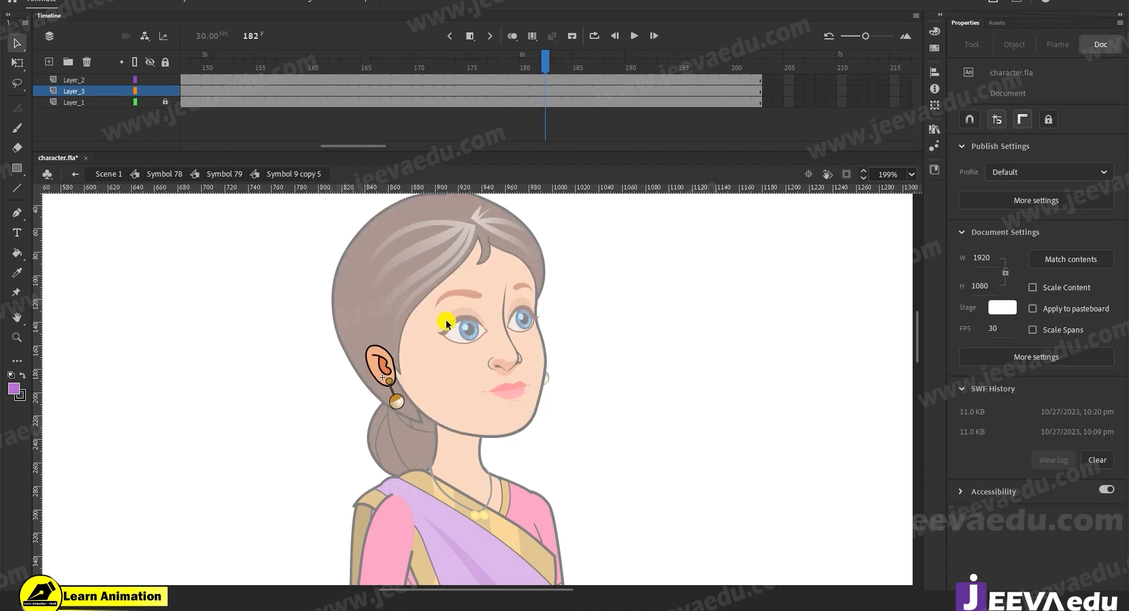
pyautogui.click(398, 403)
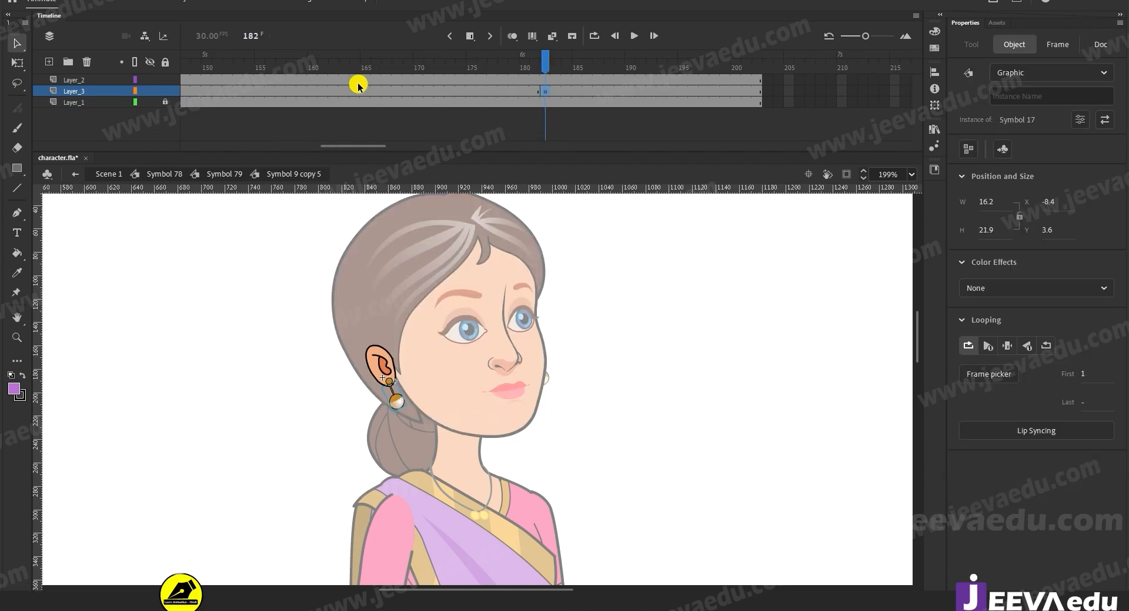
pyautogui.doubleClick(301, 415)
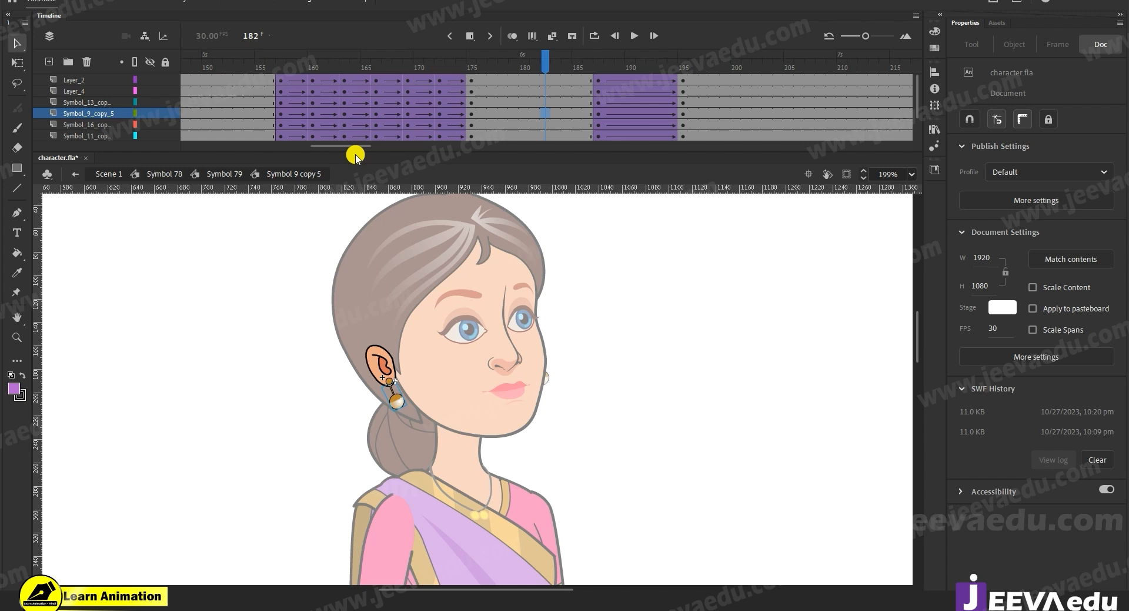
pyautogui.doubleClick(322, 271)
# Step: Inside the near ear symbol, keyframe the hanging earring at frame 157 and create a Classic Ease-Out 100 classic tween to frame 182
pyautogui.click(274, 102)
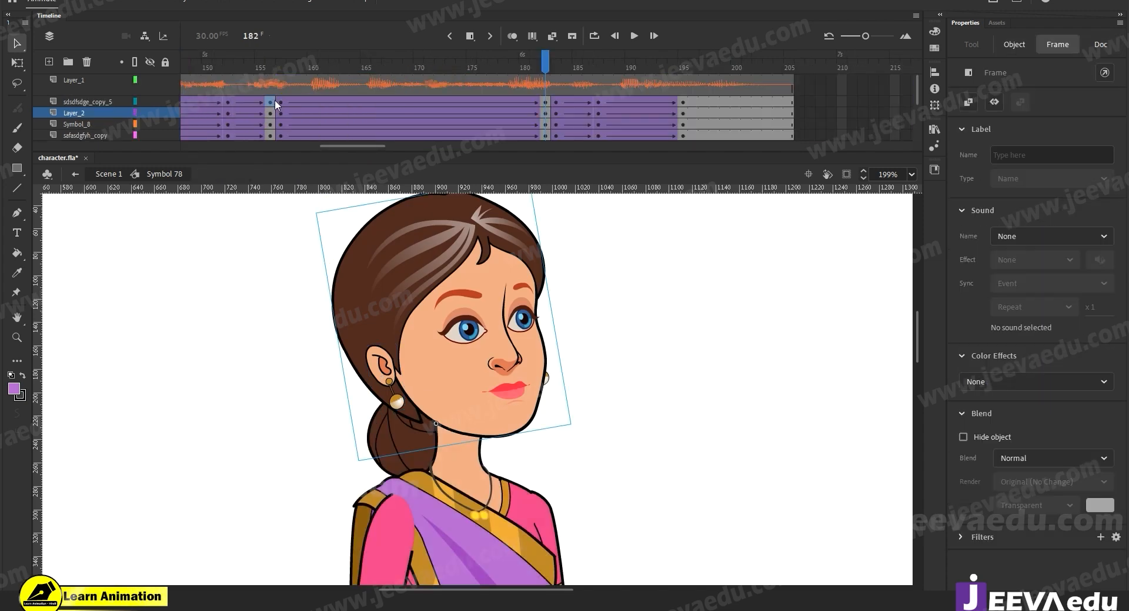
pyautogui.click(544, 104)
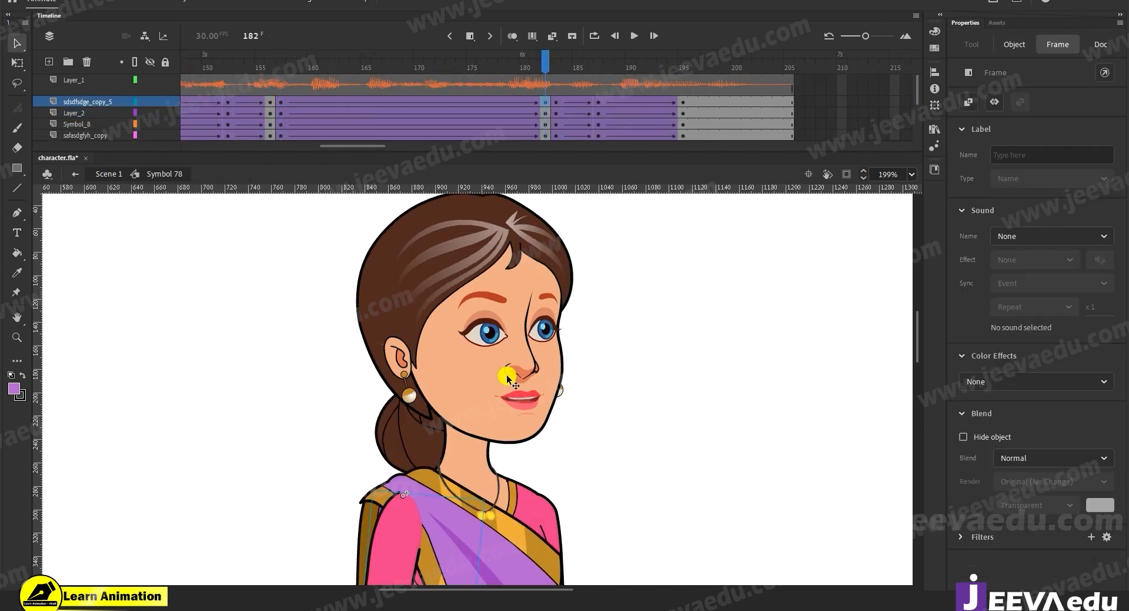
pyautogui.click(397, 404)
pyautogui.doubleClick(397, 404)
pyautogui.doubleClick(396, 402)
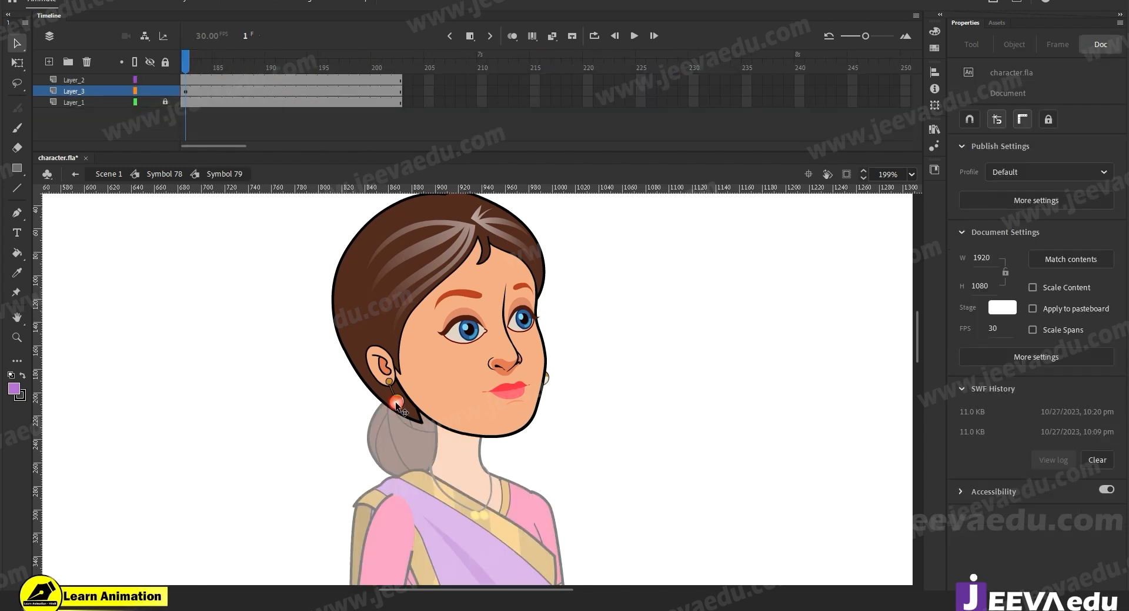
pyautogui.click(347, 91)
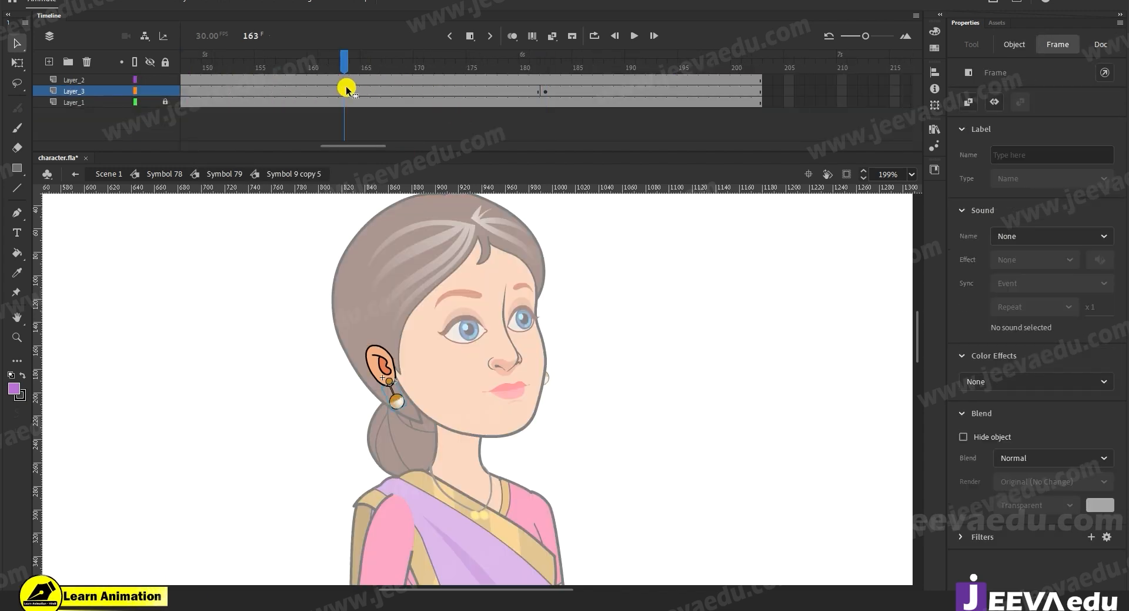
pyautogui.click(277, 81)
pyautogui.click(276, 89)
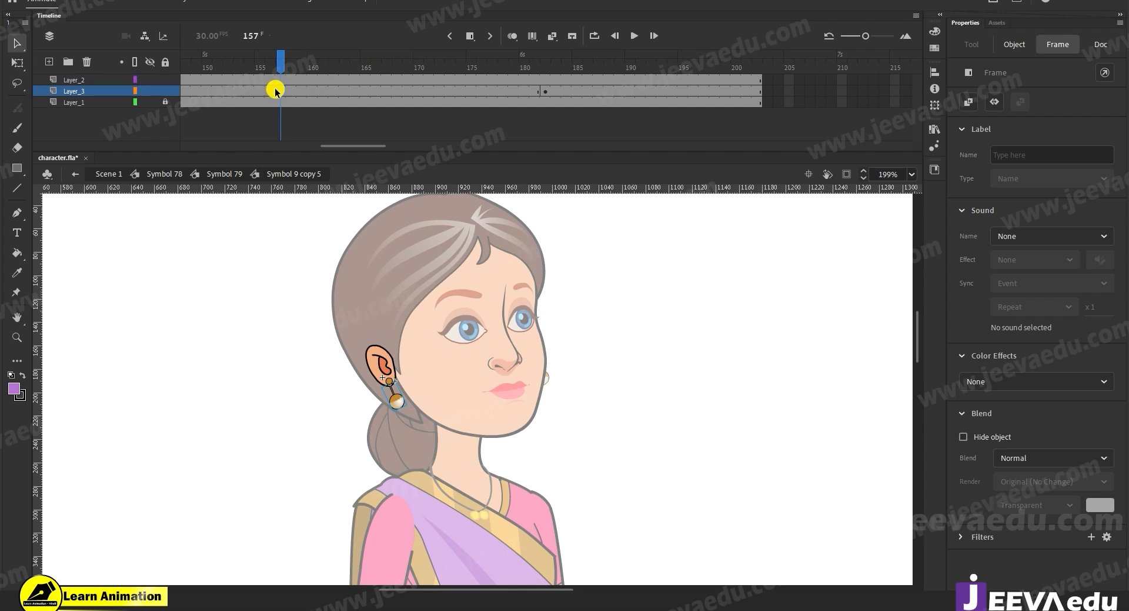
pyautogui.rightClick(328, 92)
pyautogui.click(364, 117)
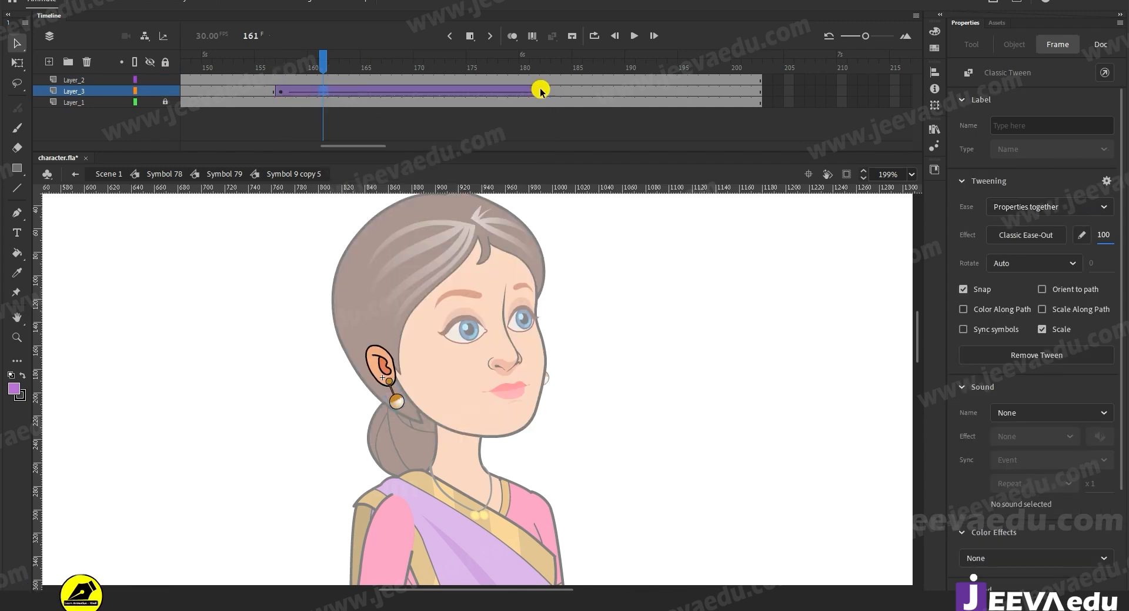
# Step: Rotate the hanging earring at frame 182 so it hangs straight down, and return to the head symbol
pyautogui.click(543, 91)
pyautogui.click(408, 410)
pyautogui.press('q')
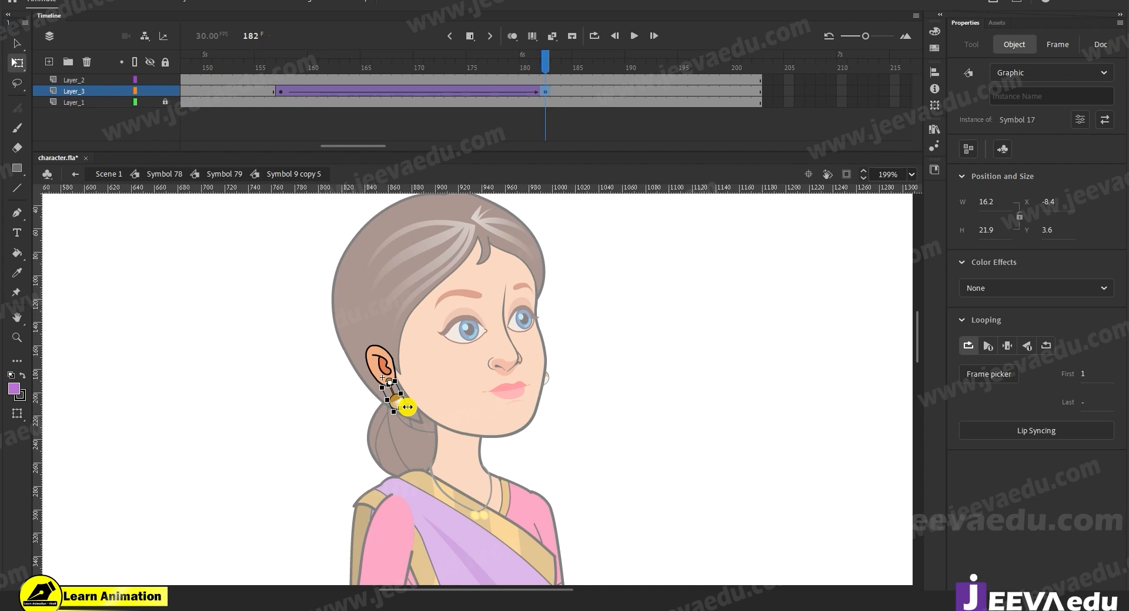
pyautogui.moveTo(411, 412); pyautogui.dragTo(405, 419)
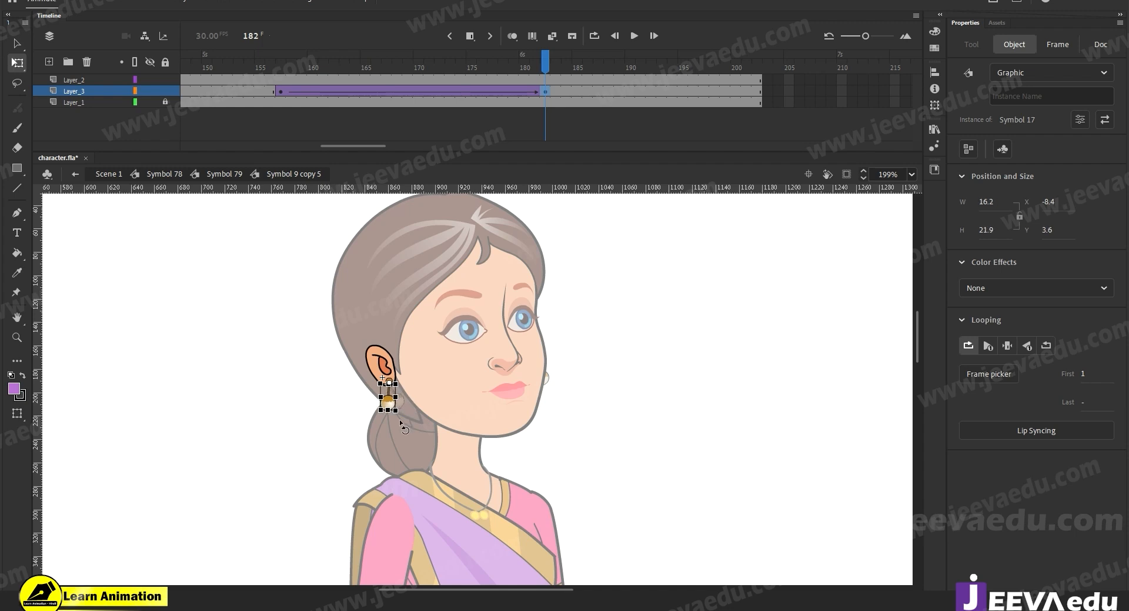
pyautogui.doubleClick(292, 410)
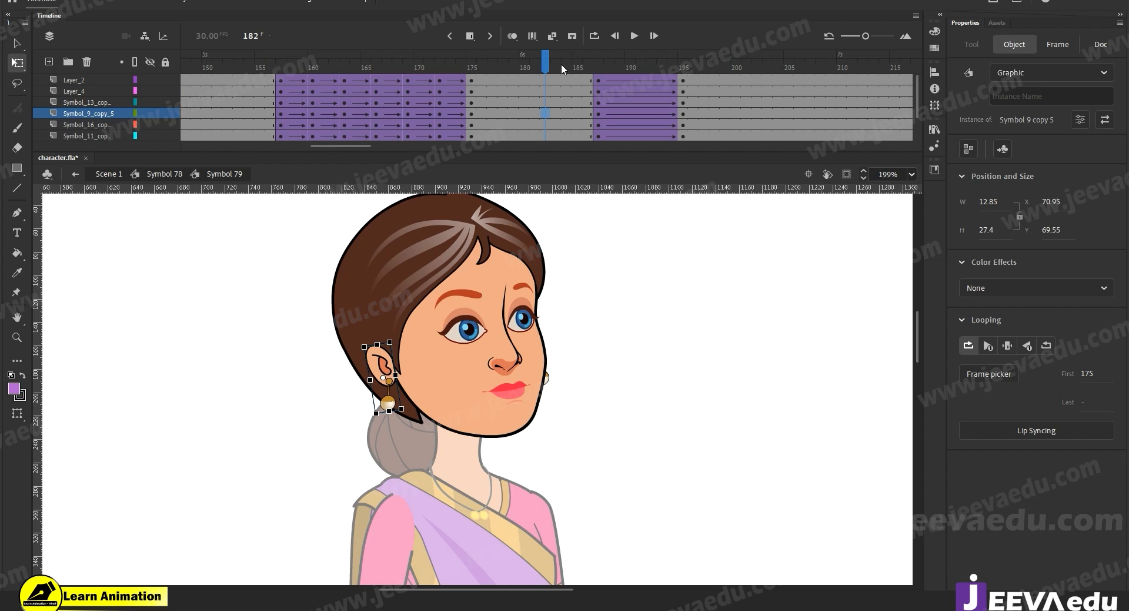
# Step: Review the poses up to frame 195 in the head symbol and in the full figure
pyautogui.click(376, 114)
pyautogui.click(531, 118)
pyautogui.click(600, 117)
pyautogui.click(619, 115)
pyautogui.click(665, 113)
pyautogui.click(673, 113)
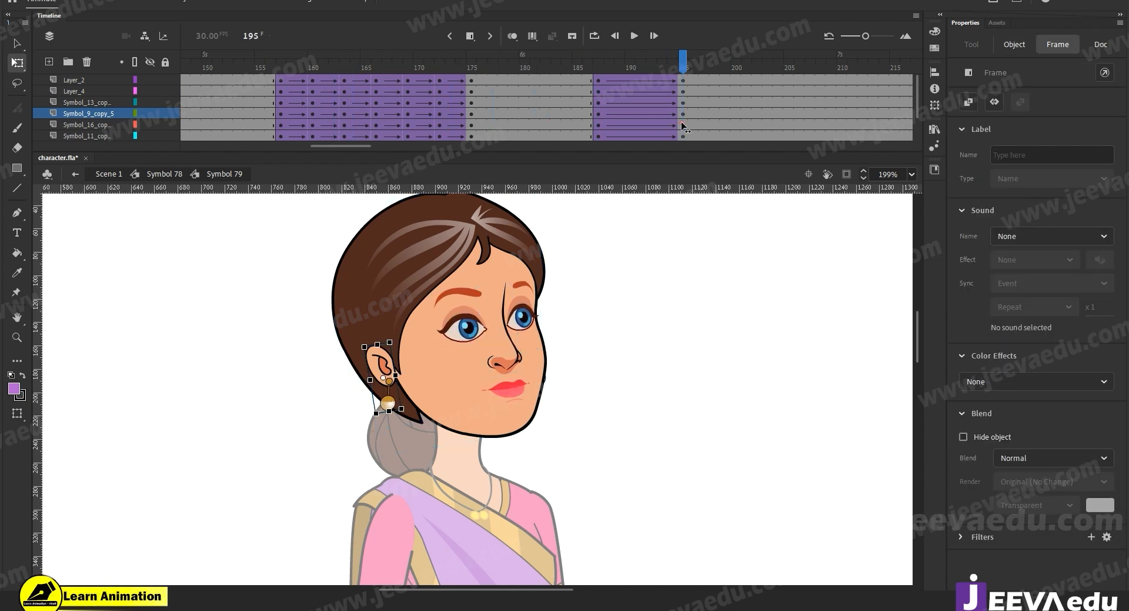
pyautogui.click(177, 174)
pyautogui.moveTo(649, 86); pyautogui.dragTo(683, 92)
pyautogui.click(448, 380)
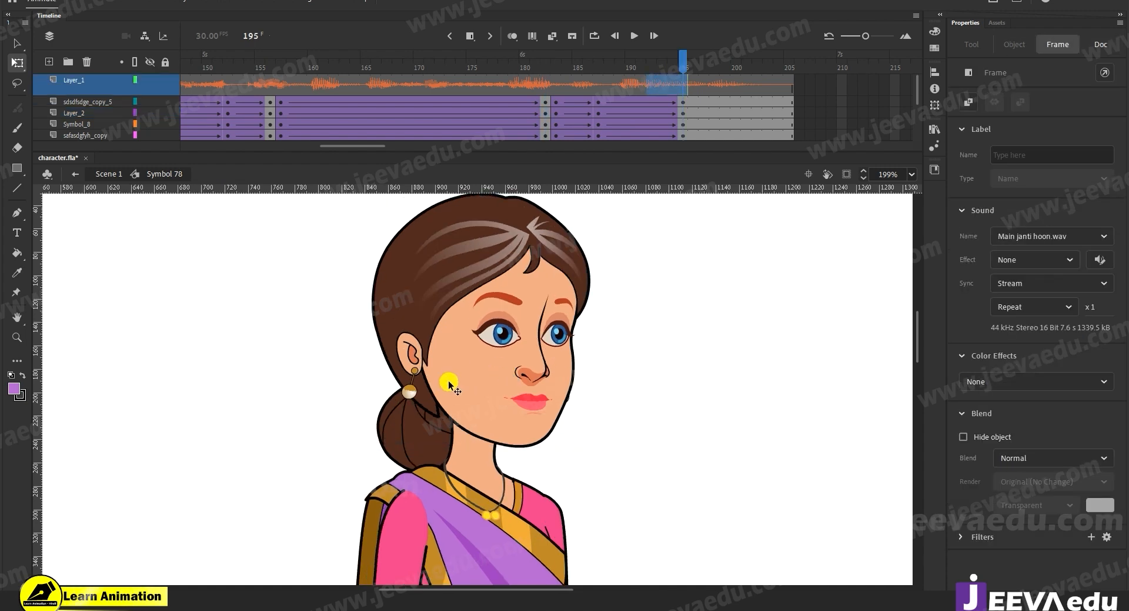
# Step: Inside the near ear symbol, add a keyframe for the hanging earring at frame 195, and return to the head symbol
pyautogui.doubleClick(417, 362)
pyautogui.doubleClick(410, 398)
pyautogui.click(409, 390)
pyautogui.click(537, 137)
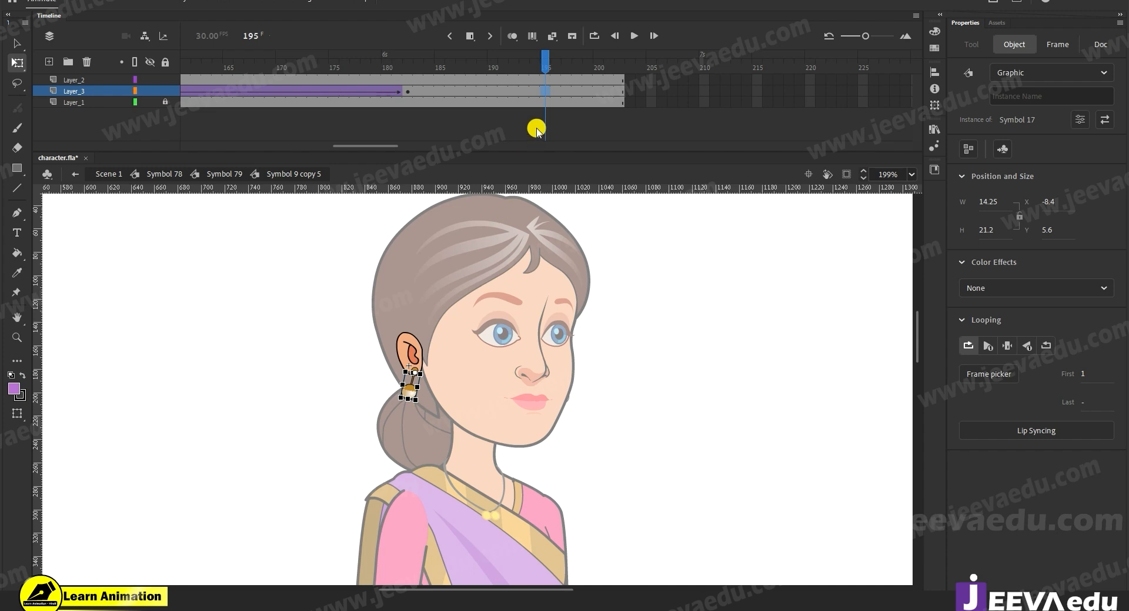
pyautogui.doubleClick(305, 338)
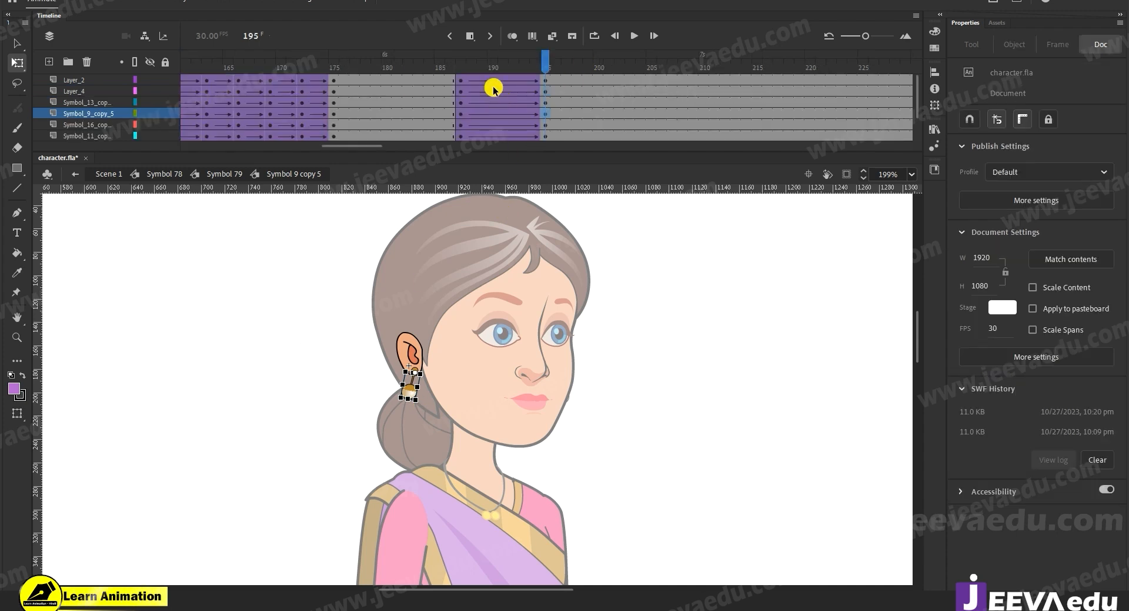
# Step: Inside the near ear symbol, keyframe the hanging earring at frame 187 and create an eased classic tween to frame 195
pyautogui.click(461, 79)
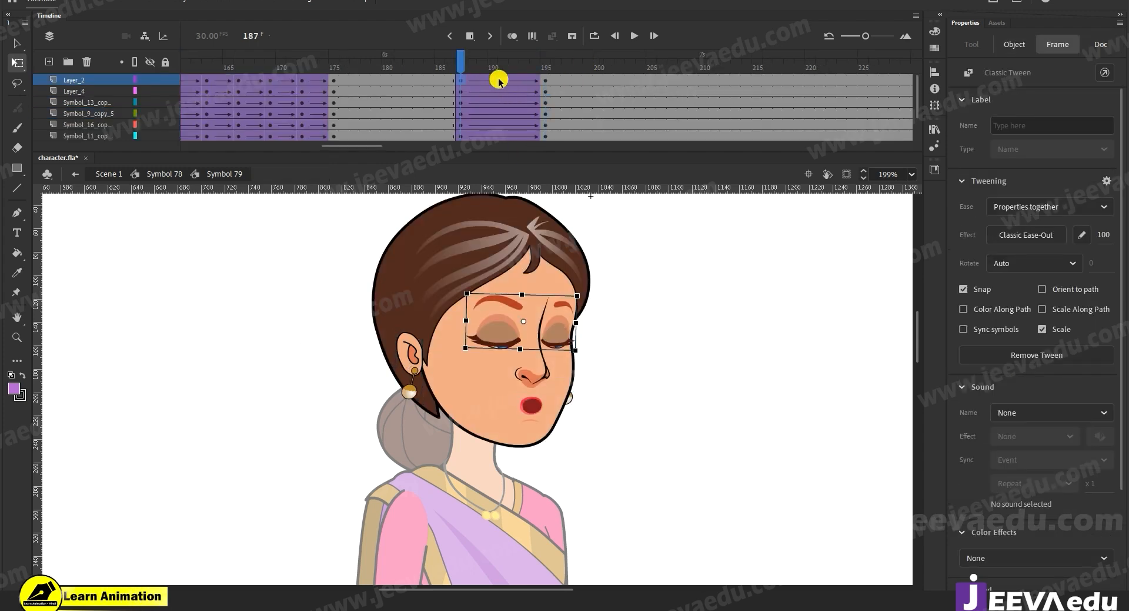
pyautogui.click(546, 79)
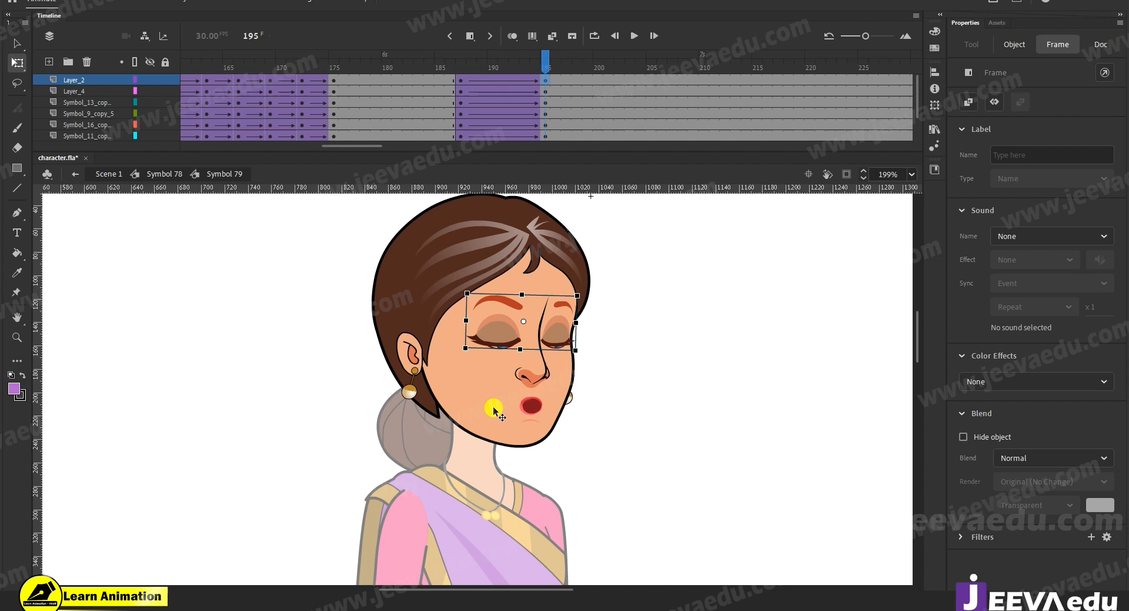
pyautogui.click(416, 368)
pyautogui.doubleClick(416, 357)
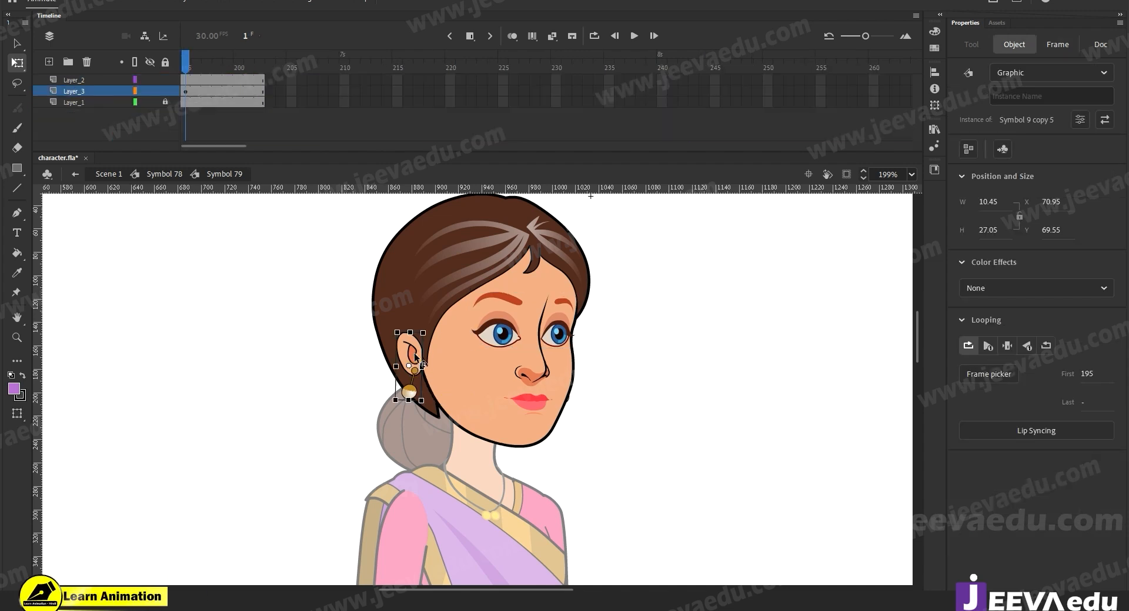
pyautogui.click(468, 91)
pyautogui.click(460, 91)
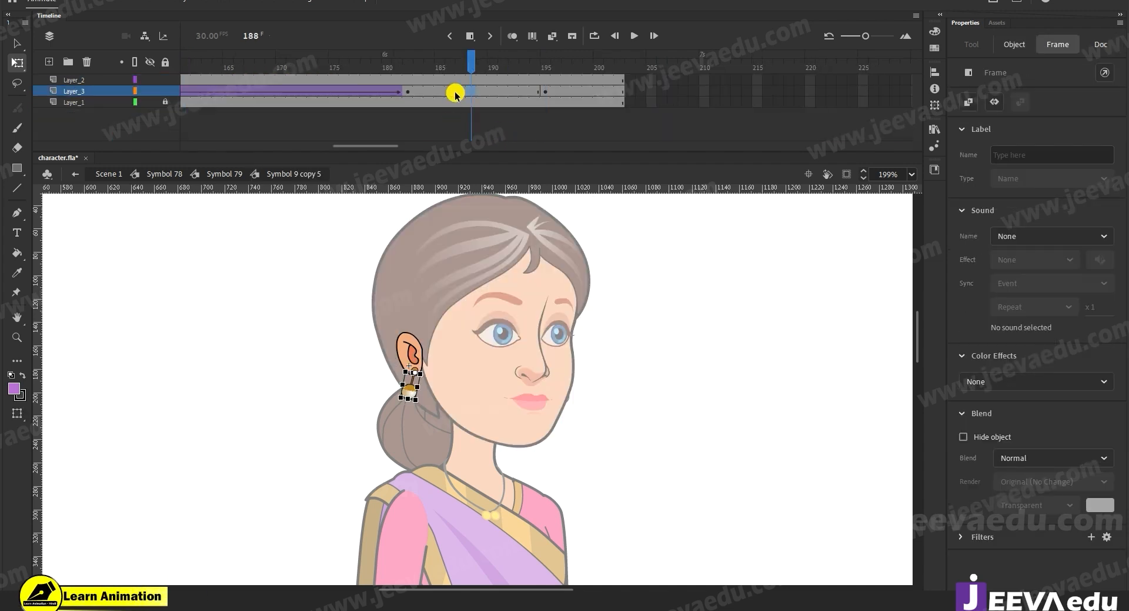
pyautogui.press('F6')
pyautogui.click(481, 91)
pyautogui.rightClick(481, 91)
pyautogui.click(512, 123)
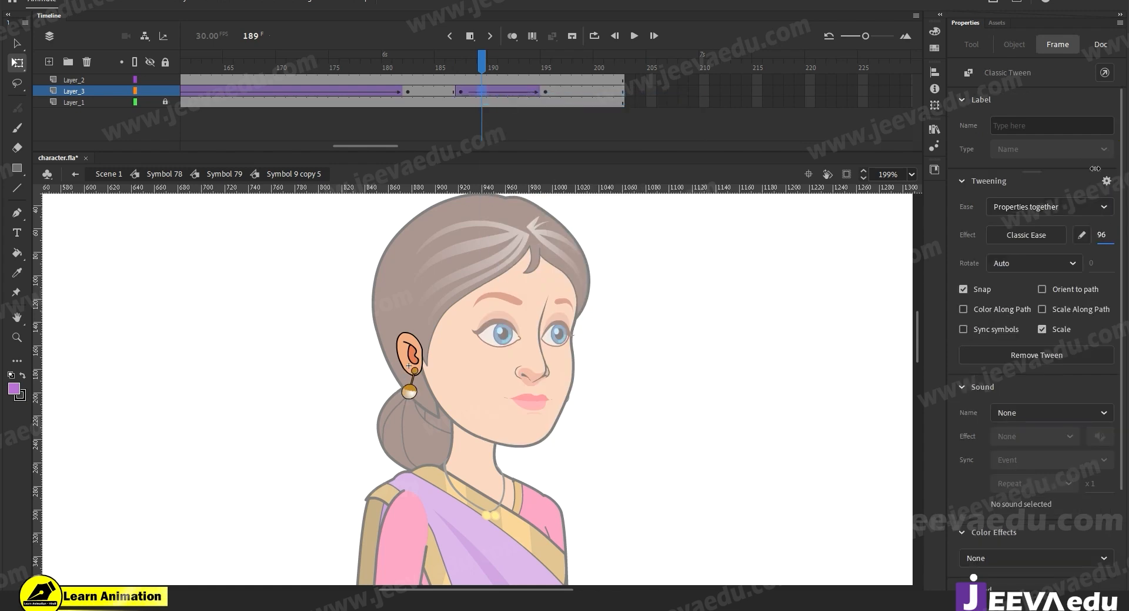
# Step: Rotate the hanging earring at frame 195 so it hangs straight down, and return to the full figure
pyautogui.click(546, 91)
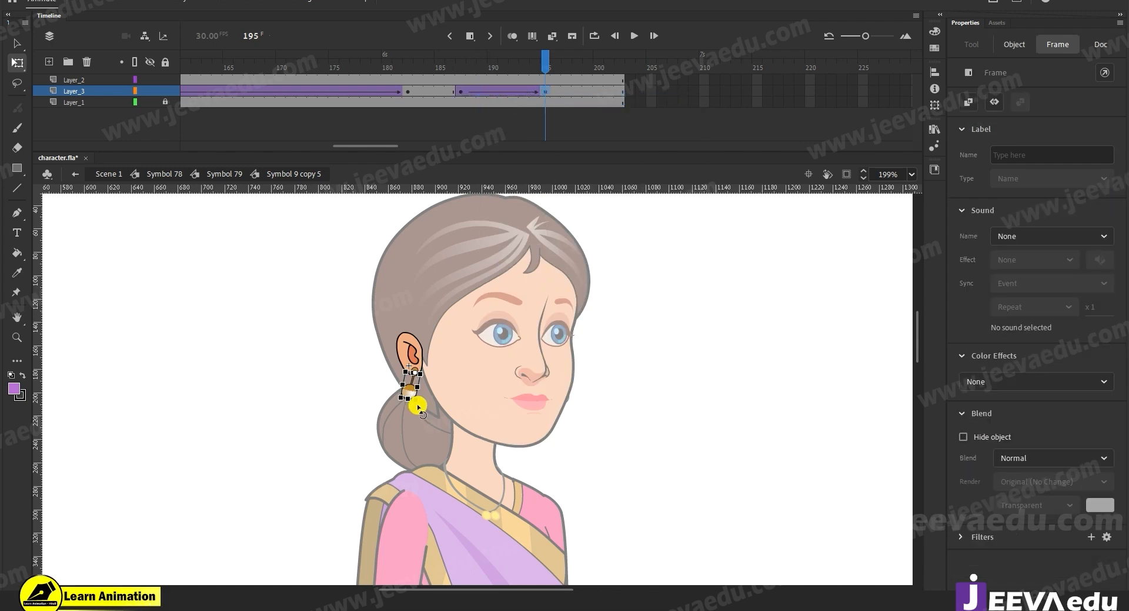
pyautogui.moveTo(421, 412)
pyautogui.mouseDown()
pyautogui.moveTo(438, 419)
pyautogui.moveTo(429, 428)
pyautogui.mouseUp()
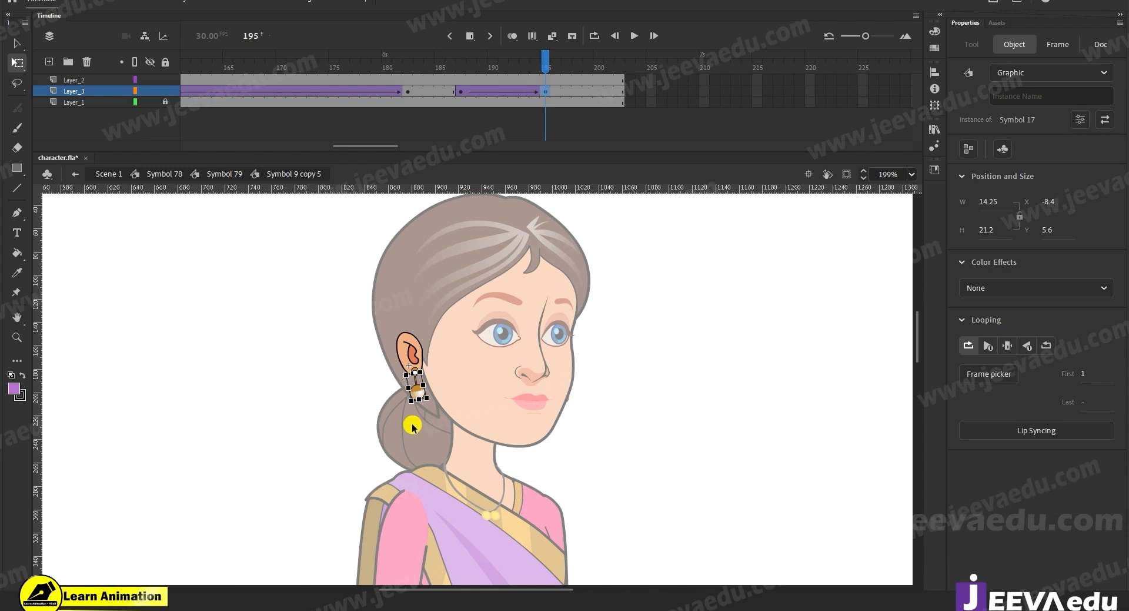
pyautogui.doubleClick(335, 399)
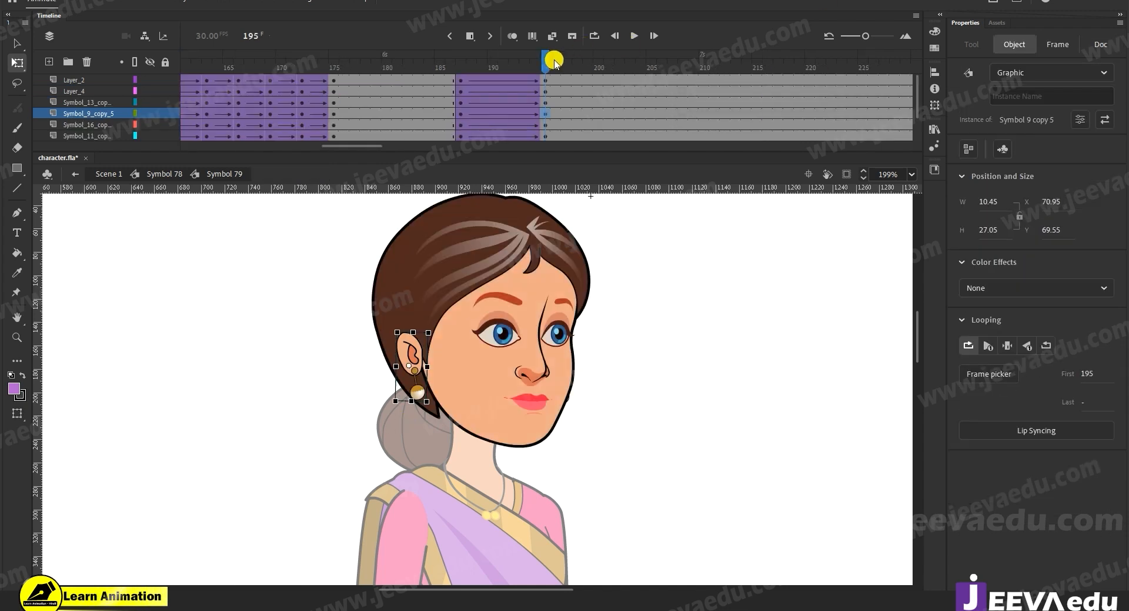
pyautogui.click(163, 174)
# Step: Inside the near ear symbol, extend the frames of all three layers to frame 220
pyautogui.moveTo(529, 66); pyautogui.dragTo(621, 131)
pyautogui.click(420, 368)
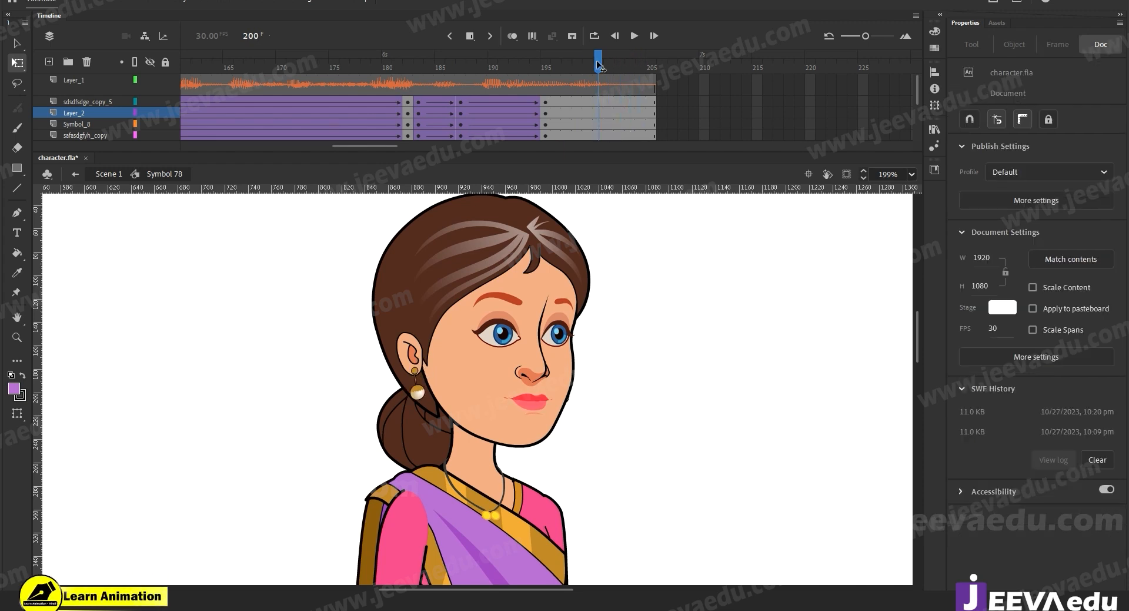
pyautogui.press('v')
pyautogui.click(416, 357)
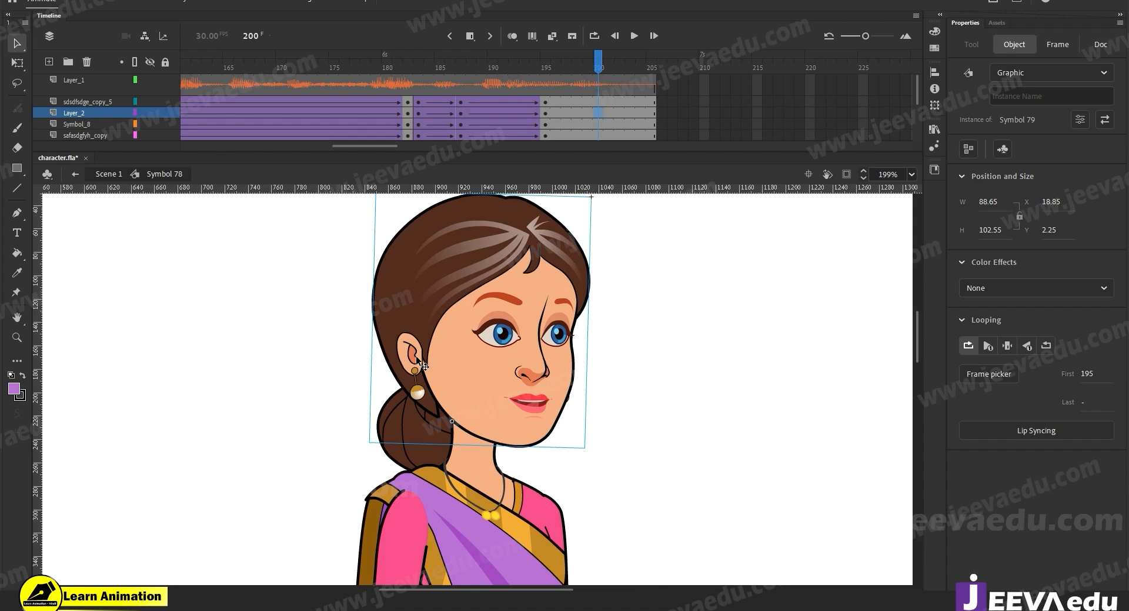
pyautogui.doubleClick(417, 360)
pyautogui.doubleClick(415, 357)
pyautogui.click(573, 93)
pyautogui.moveTo(606, 79); pyautogui.dragTo(754, 116)
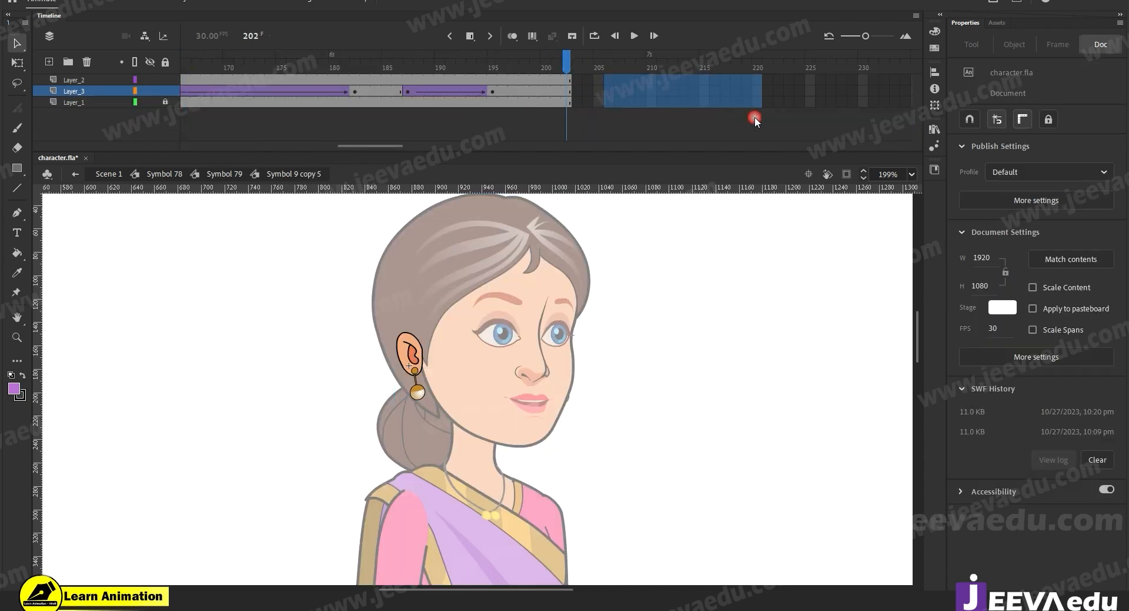
pyautogui.press('F5')
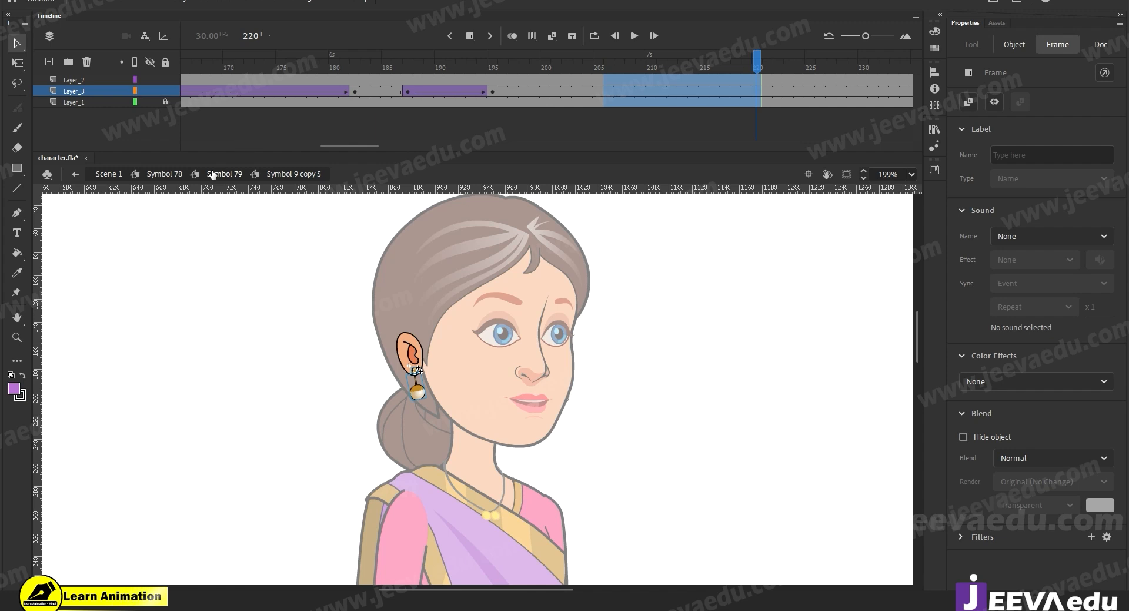
# Step: Return to the full figure and play back the last part of the animation to frame 205
pyautogui.click(156, 174)
pyautogui.press('Return')
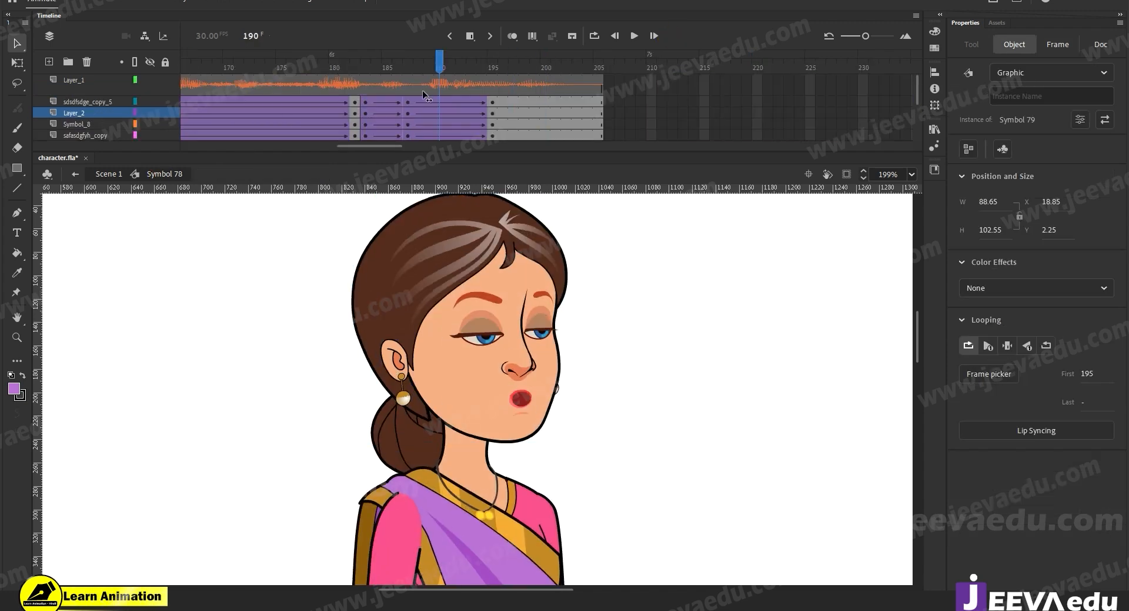
pyautogui.click(507, 425)
pyautogui.keyDown('alt'); pyautogui.click(507, 425); pyautogui.keyUp('alt')
pyautogui.keyDown('alt'); pyautogui.click(507, 425); pyautogui.keyUp('alt')
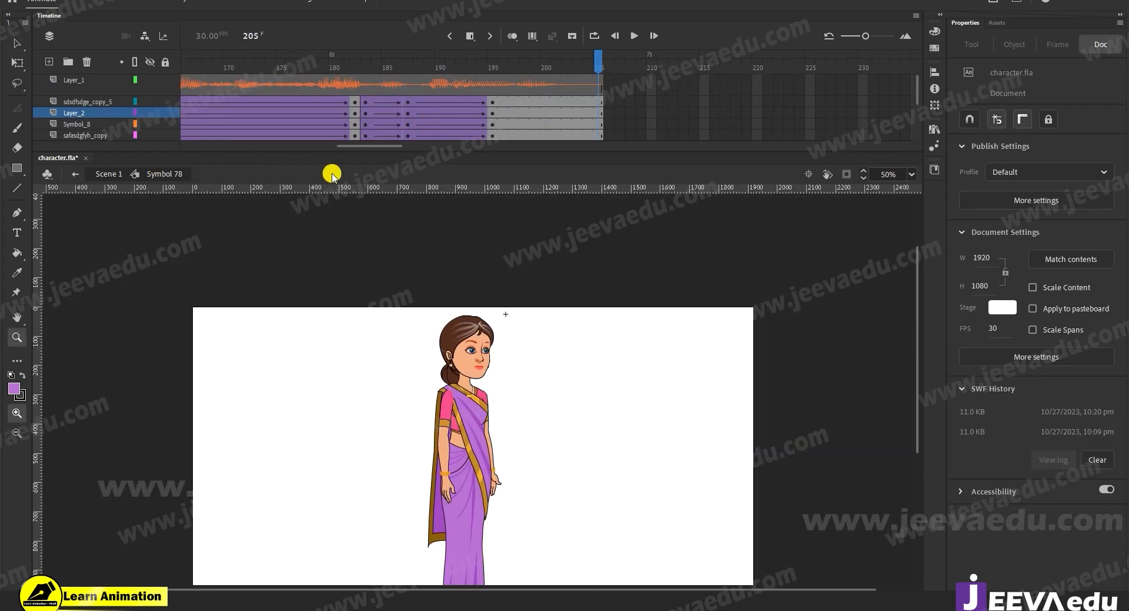
# Step: Save the document to the Desktop under the new name "character animation"
pyautogui.click(84, 0)
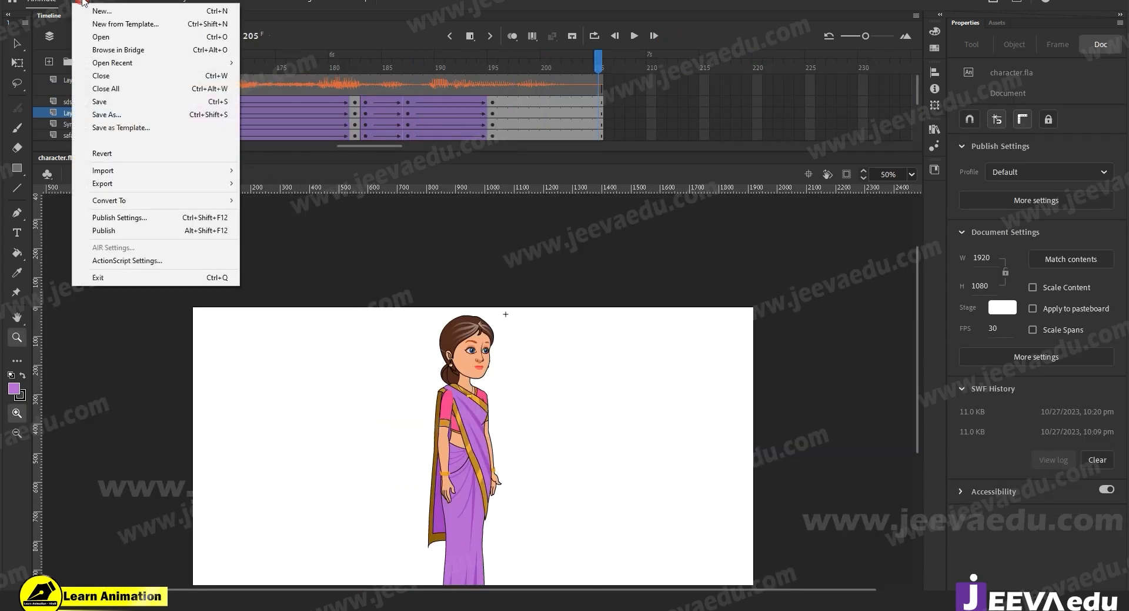
pyautogui.click(107, 115)
pyautogui.doubleClick(147, 242)
pyautogui.click(147, 242)
pyautogui.write('an')
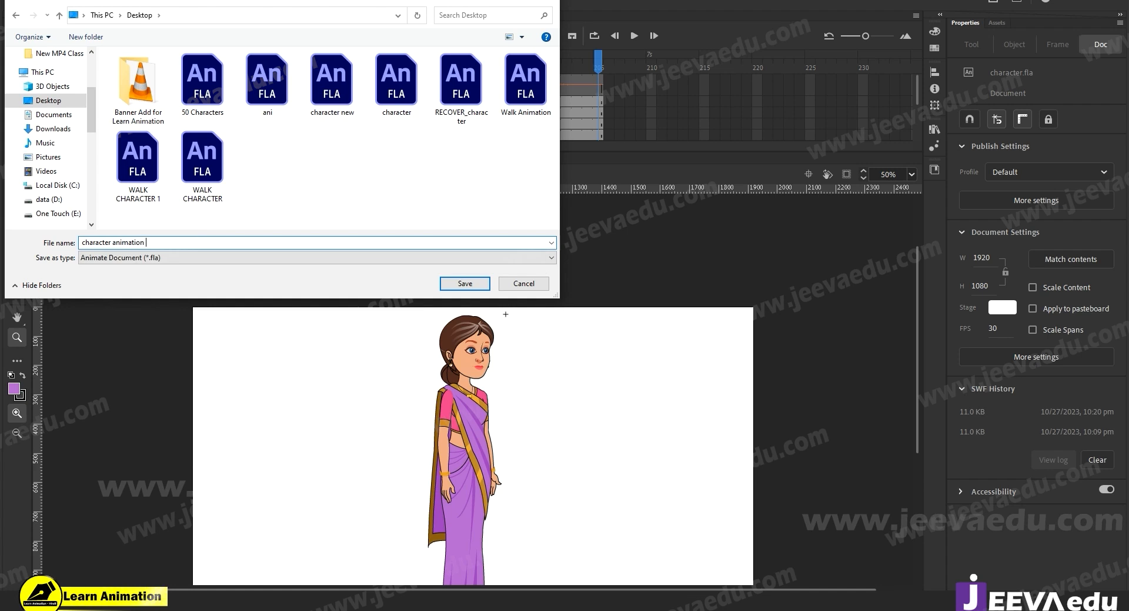
pyautogui.write('imation')
pyautogui.press('Return')
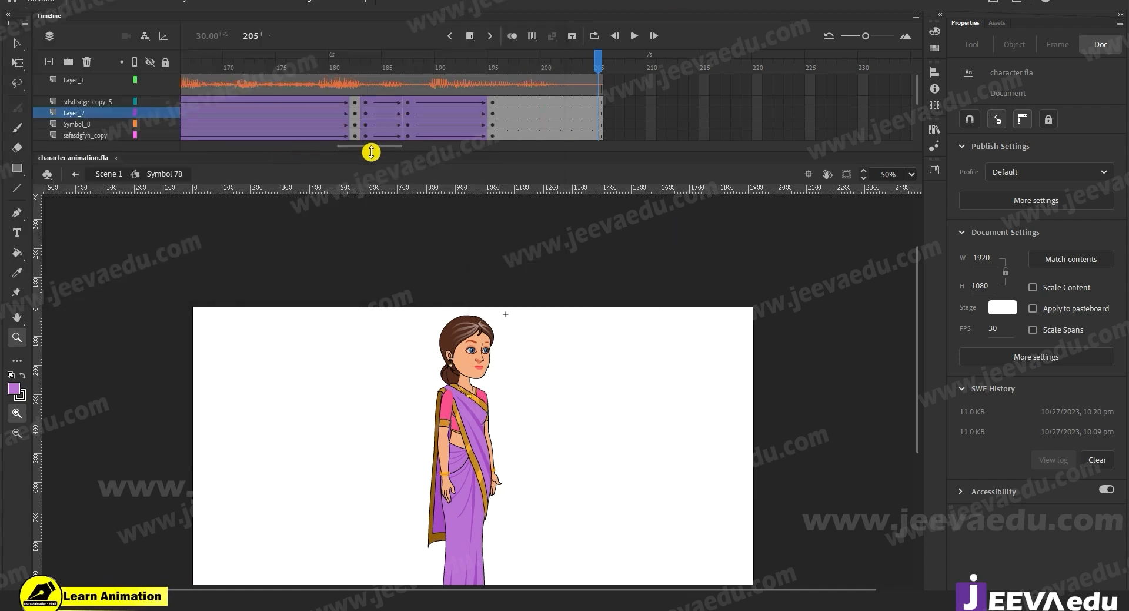
# Step: Frame the whole figure in view and play the talking animation from frame 1
pyautogui.moveTo(379, 146); pyautogui.dragTo(158, 148)
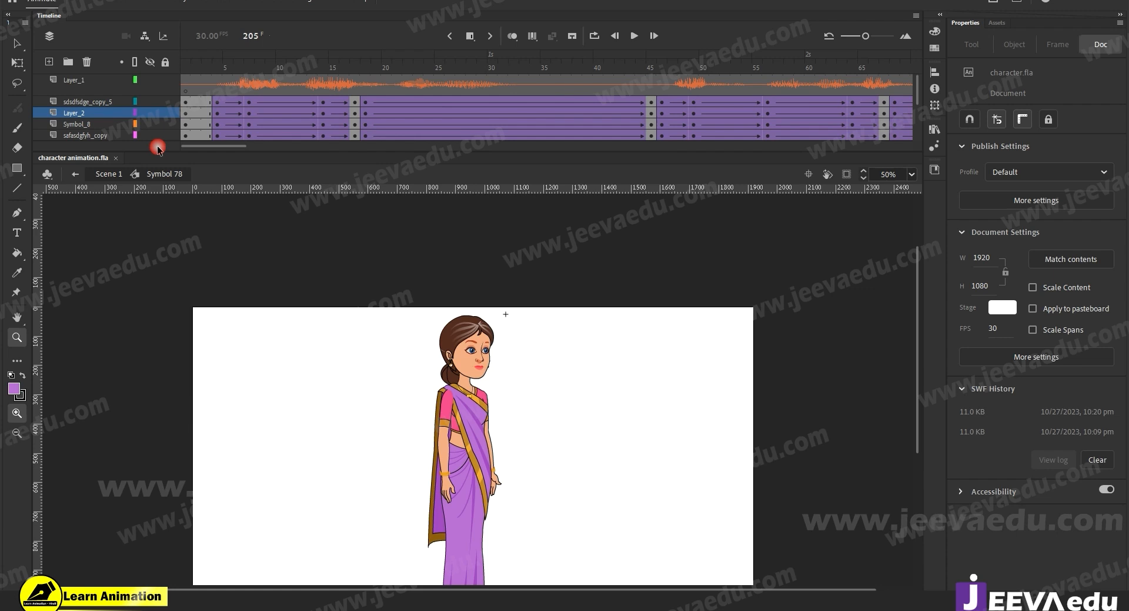
pyautogui.click(184, 84)
pyautogui.keyDown('alt'); pyautogui.click(482, 411); pyautogui.keyUp('alt')
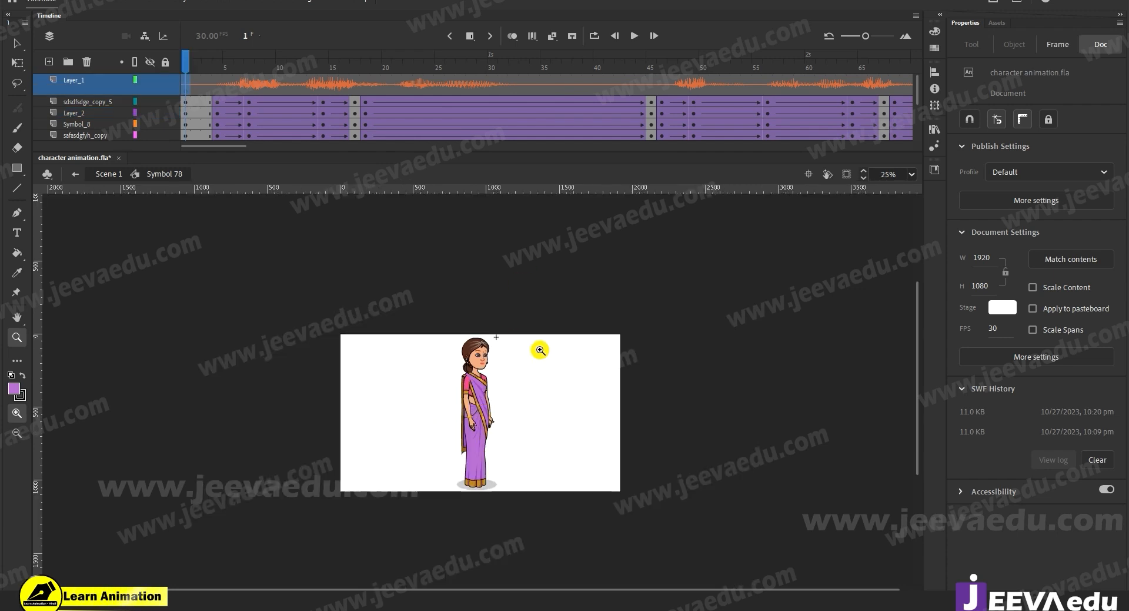
pyautogui.click(510, 418)
pyautogui.click(507, 400)
pyautogui.moveTo(507, 404); pyautogui.dragTo(560, 462)
pyautogui.keyDown('alt'); pyautogui.click(512, 446); pyautogui.keyUp('alt')
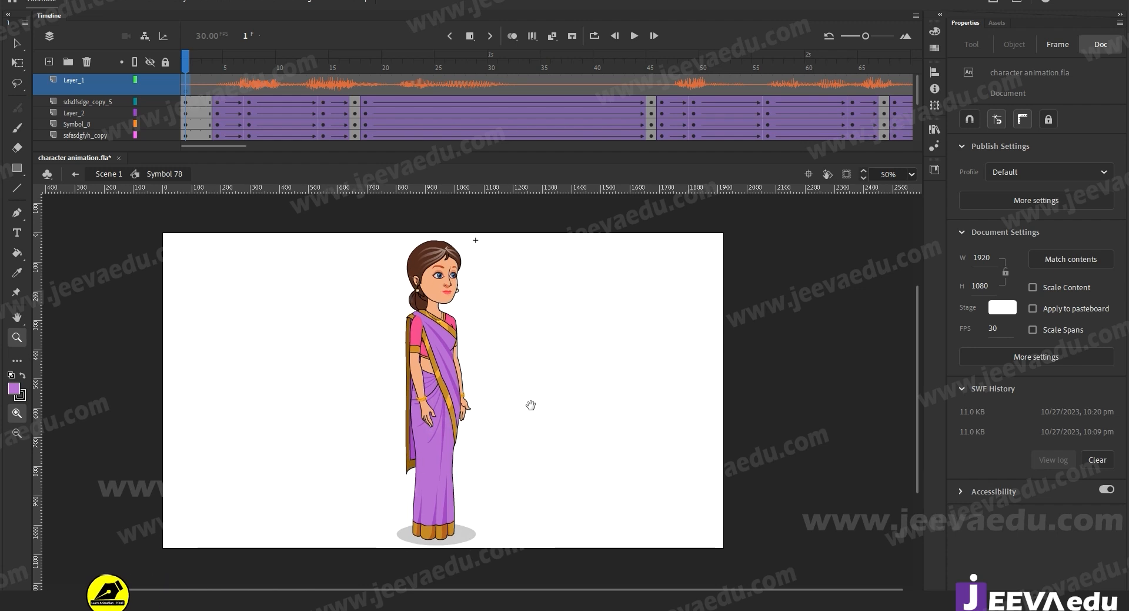
pyautogui.moveTo(391, 240); pyautogui.dragTo(541, 537)
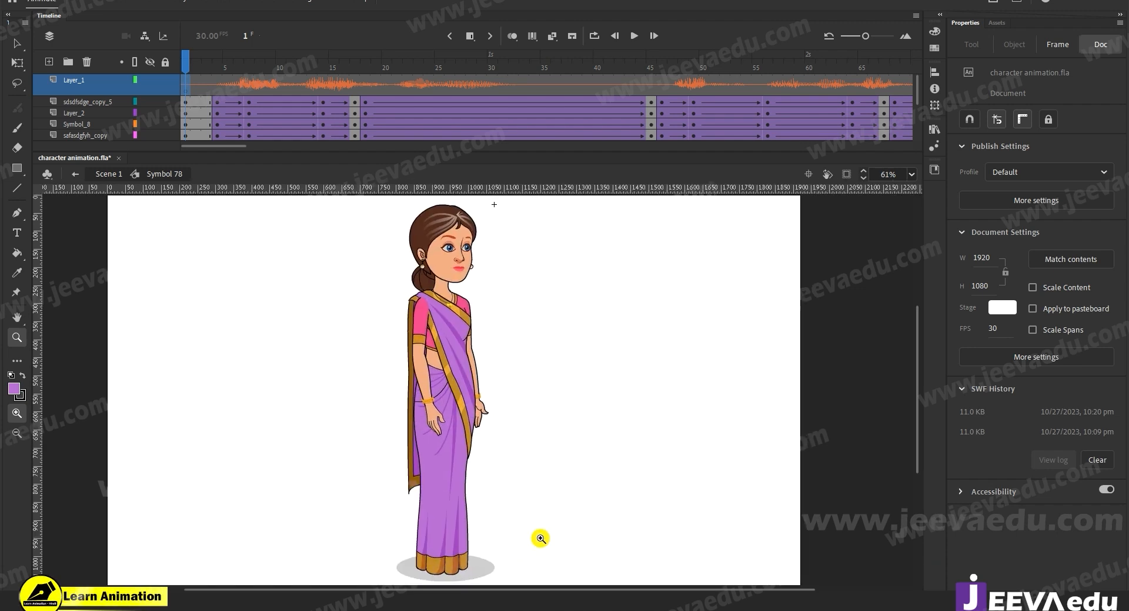
pyautogui.press('Return')
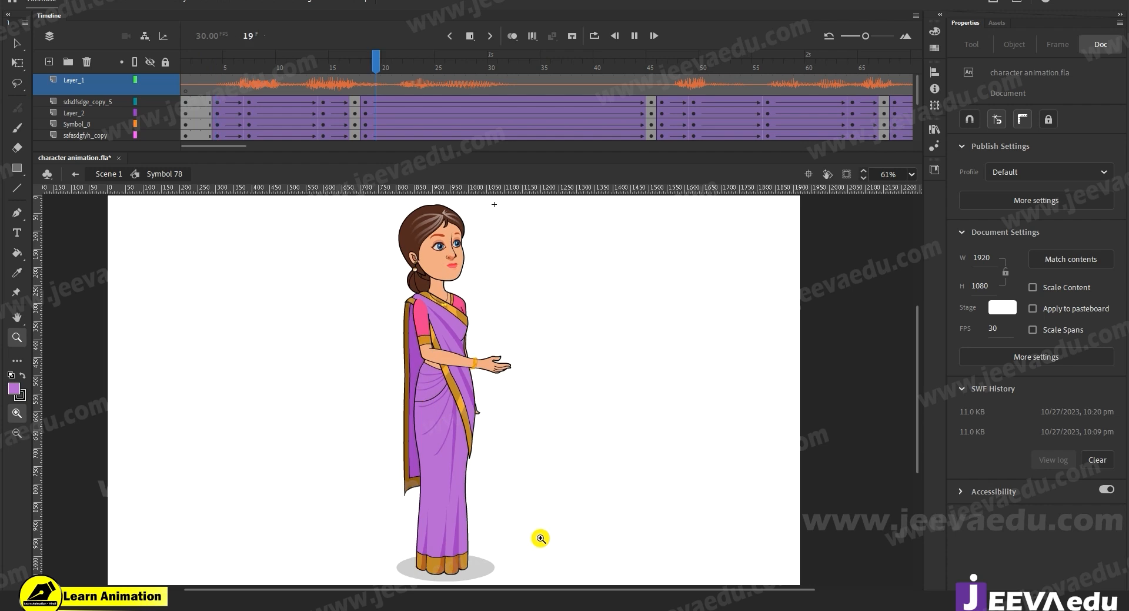
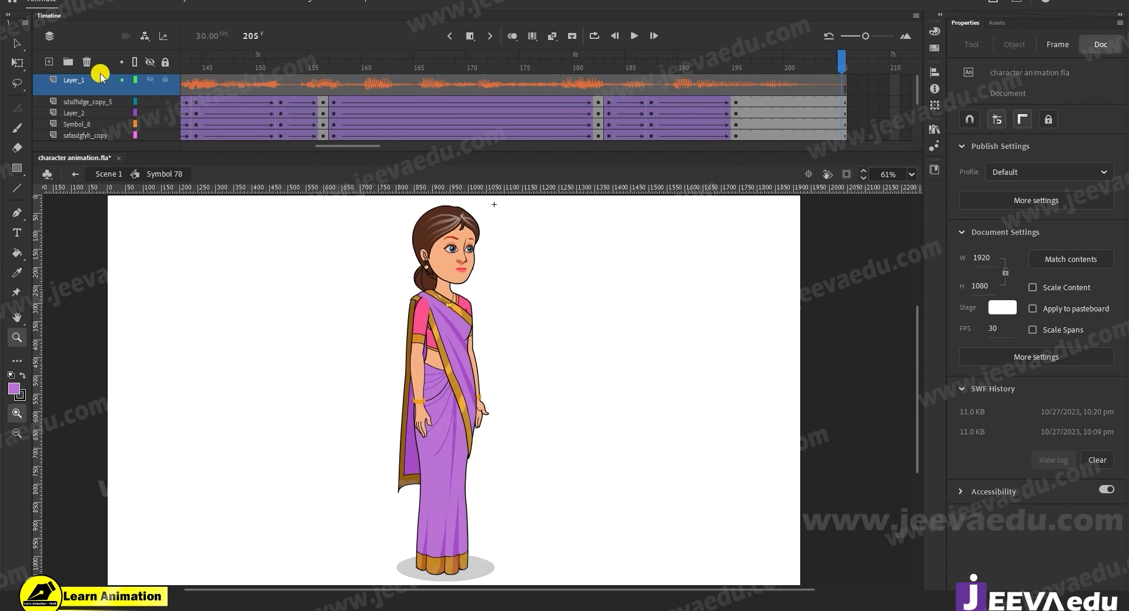
# Step: Return to frame 1 of the animation and select the near arm at close range
pyautogui.moveTo(345, 146); pyautogui.dragTo(211, 146)
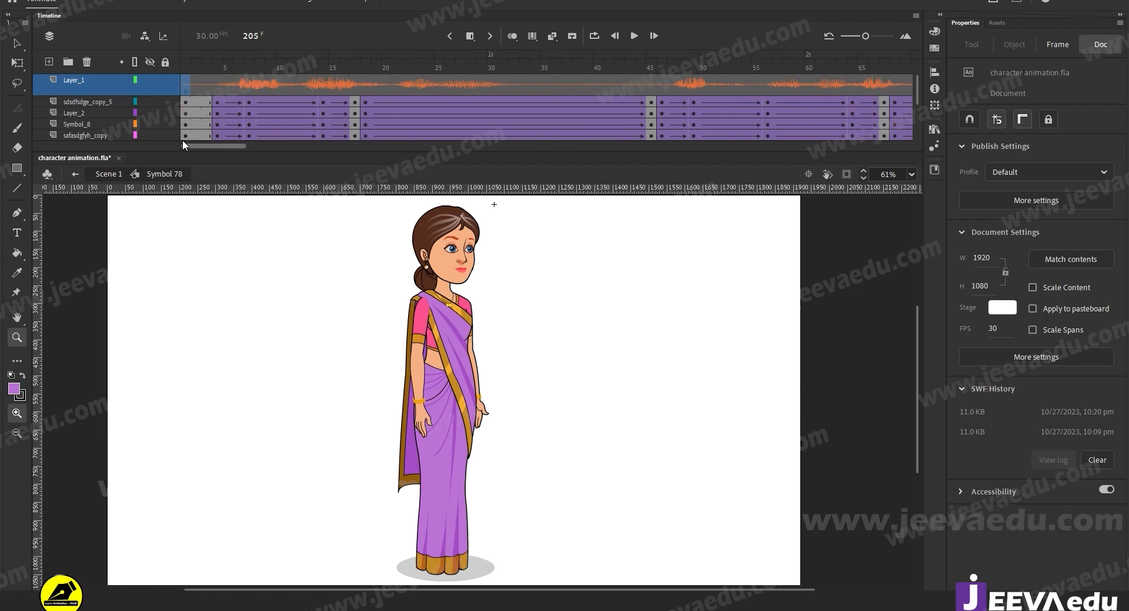
pyautogui.click(187, 79)
pyautogui.click(440, 341)
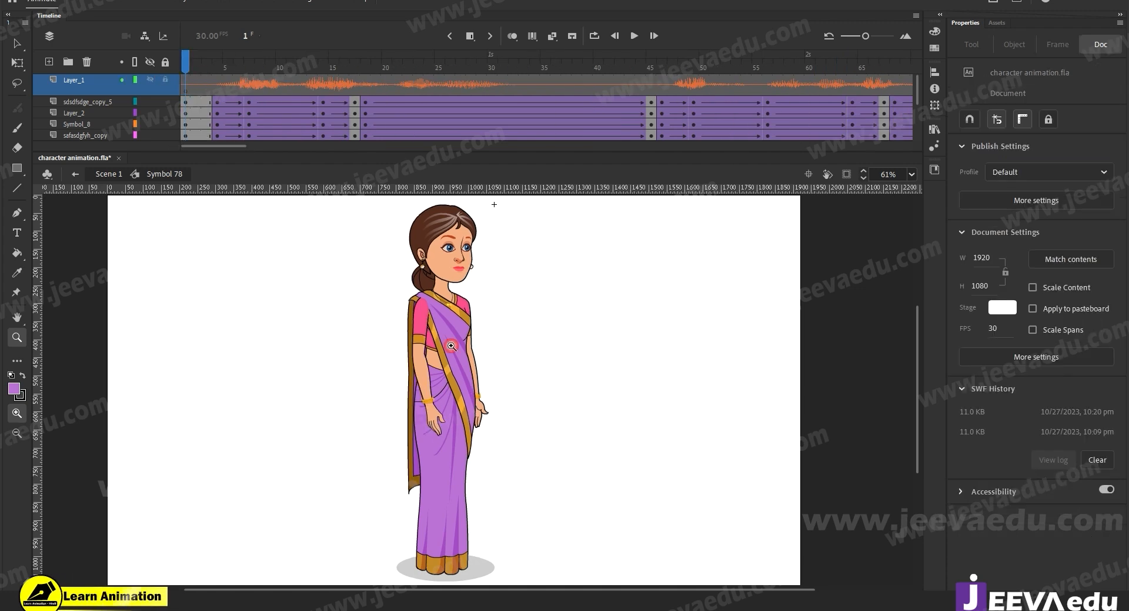
pyautogui.click(438, 345)
pyautogui.press('v')
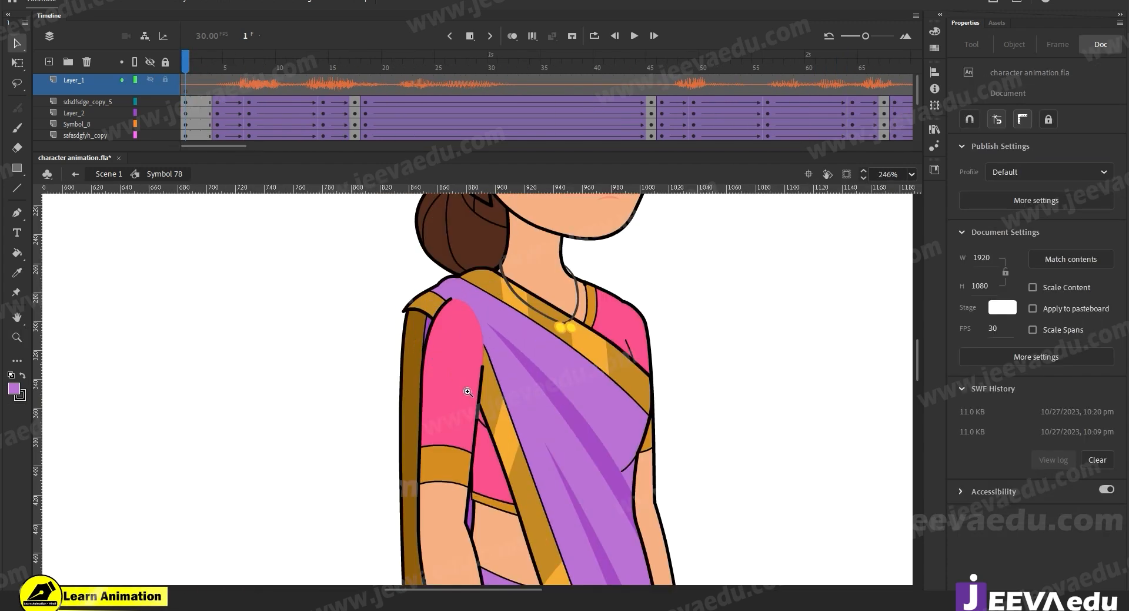
pyautogui.keyDown('alt'); pyautogui.click(469, 391); pyautogui.keyUp('alt')
pyautogui.click(480, 408)
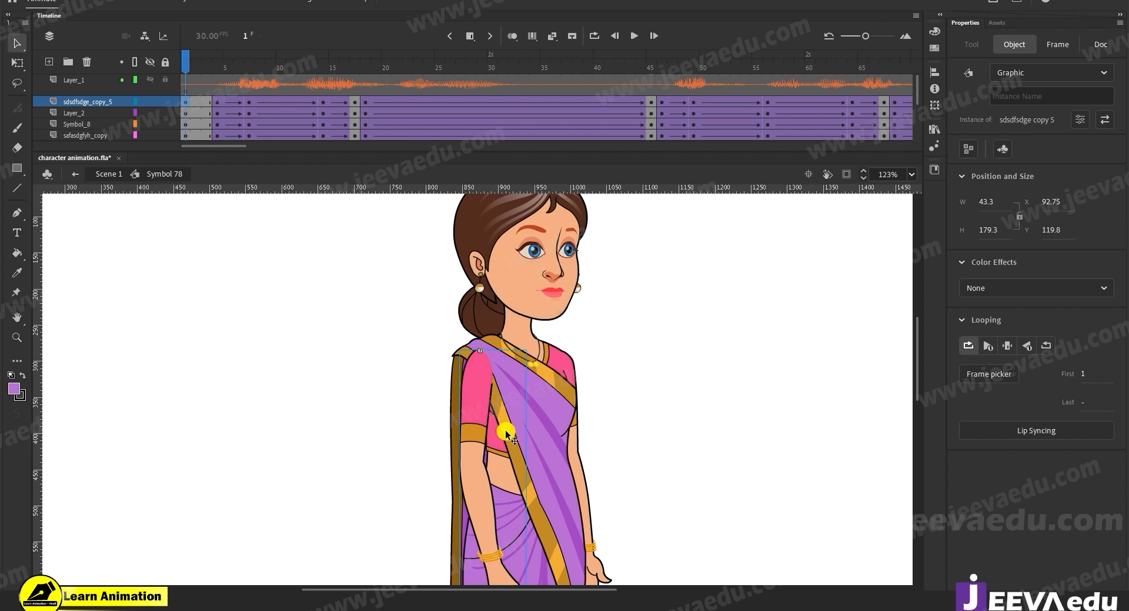
# Step: Select the saree drape in Symbol 78 to examine how the near arm overlaps it
pyautogui.press('z')
pyautogui.keyDown('alt'); pyautogui.click(526, 470); pyautogui.keyUp('alt')
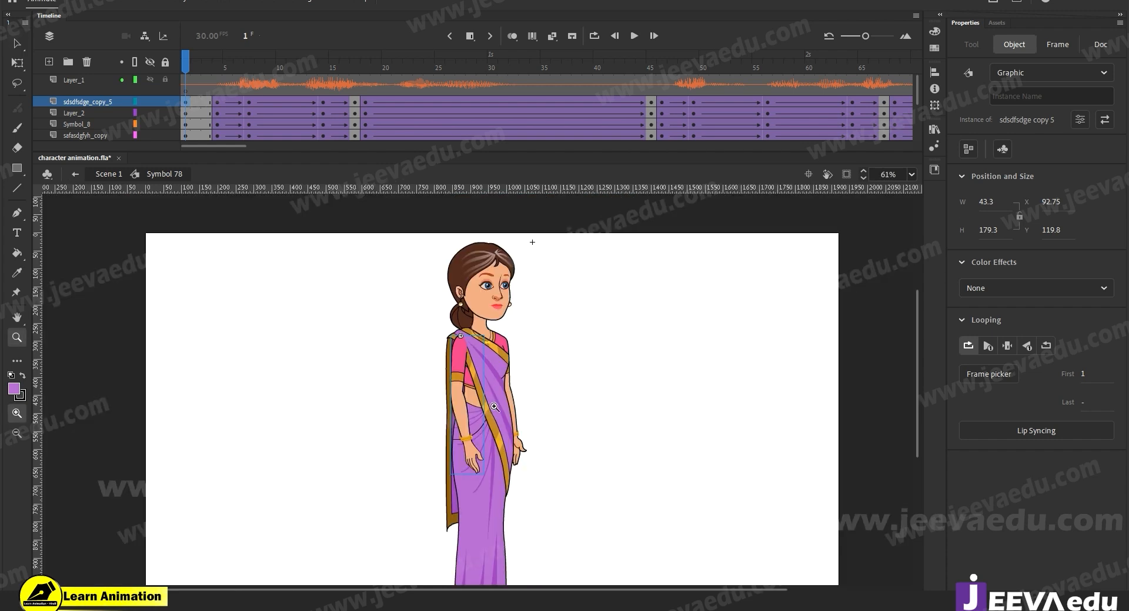
pyautogui.click(494, 406)
pyautogui.press('v')
pyautogui.click(418, 395)
pyautogui.click(411, 353)
pyautogui.click(488, 356)
pyautogui.click(494, 301)
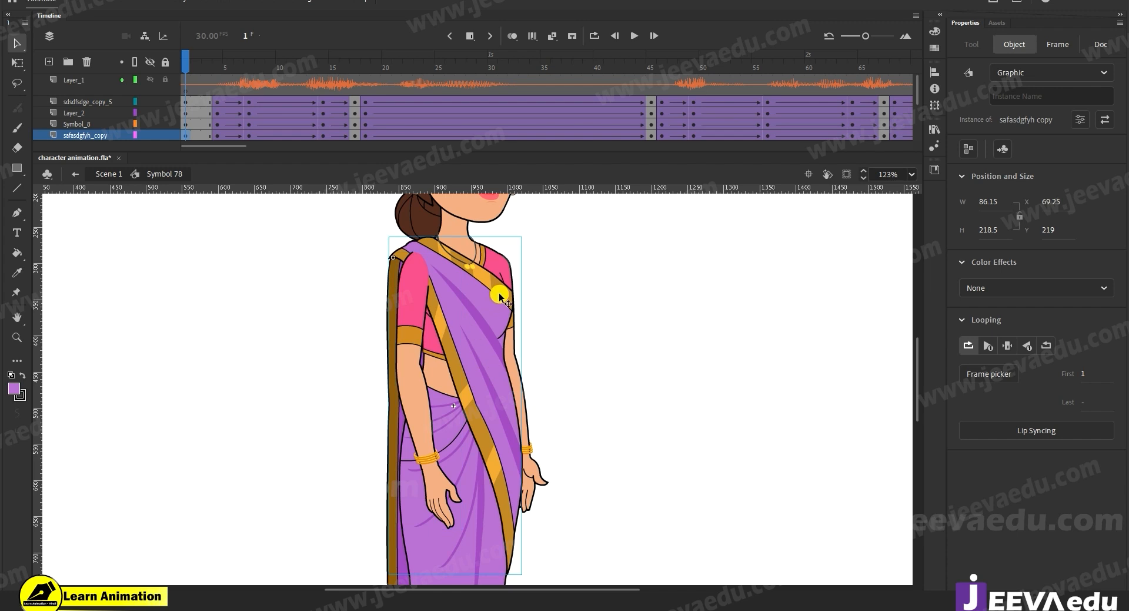
# Step: Move the near arm's layer directly beneath the saree drape layer safasdgfyh_copy and check the overlap at frame 23
pyautogui.click(418, 313)
pyautogui.click(462, 323)
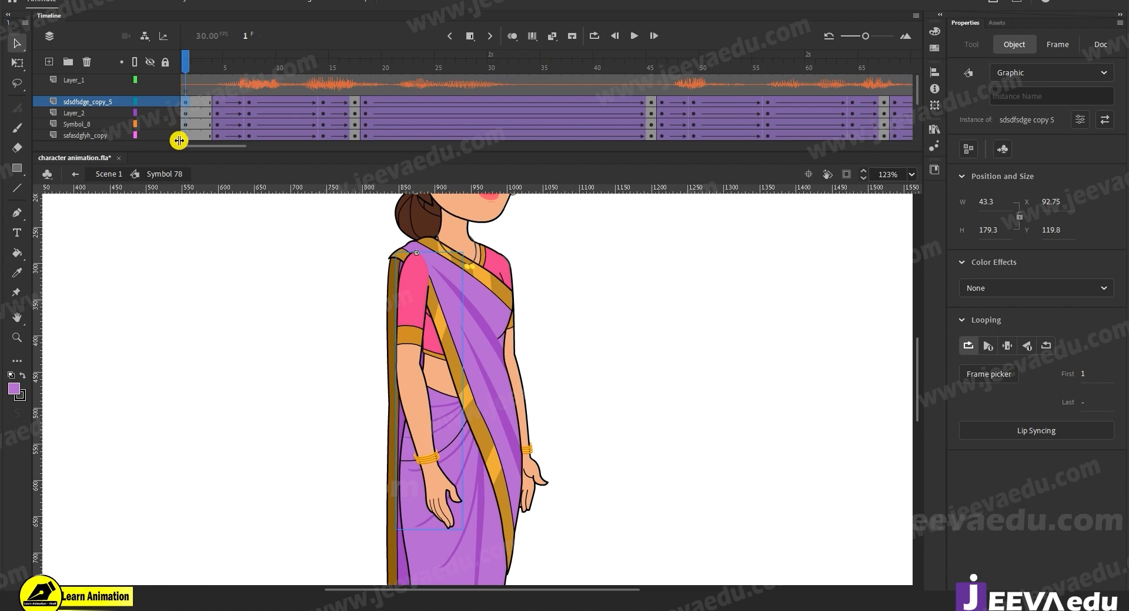
pyautogui.moveTo(94, 100); pyautogui.dragTo(92, 128)
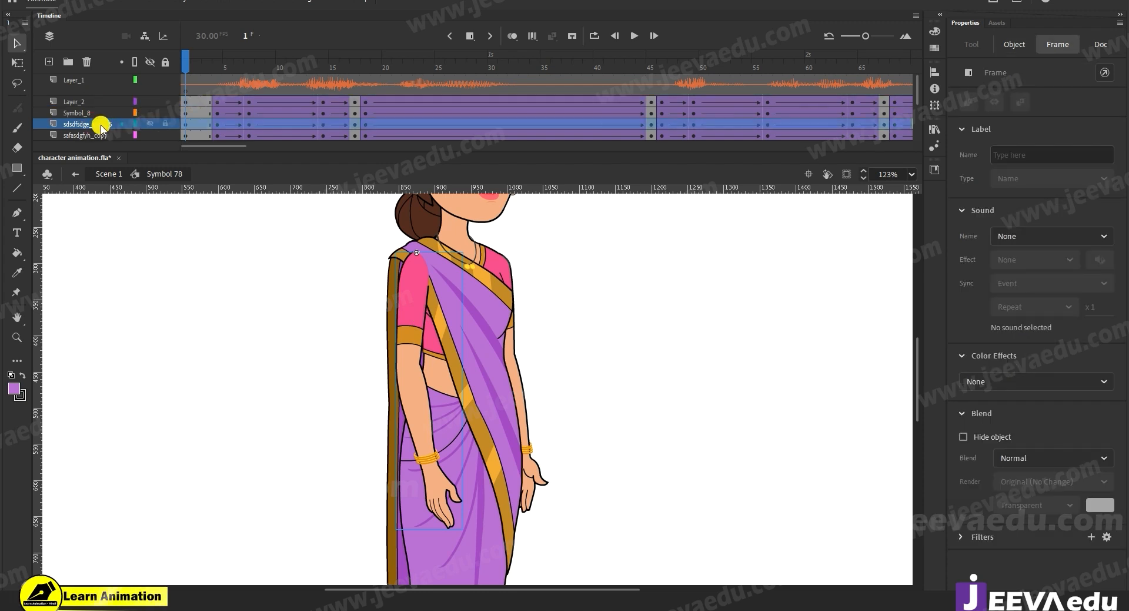
pyautogui.scroll(-2, 101, 143)
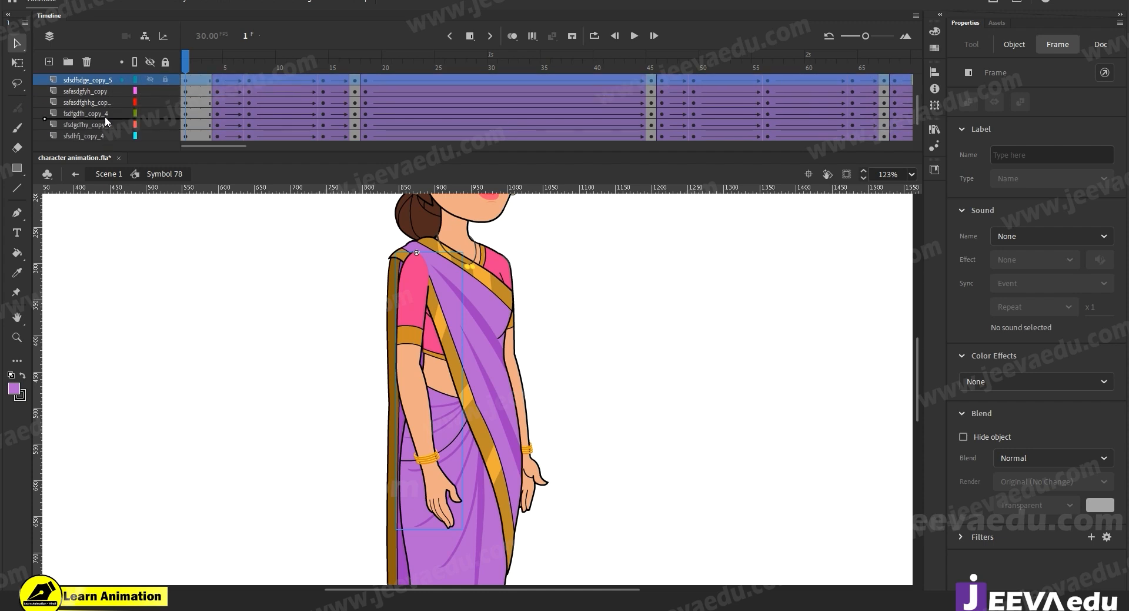
pyautogui.moveTo(217, 66); pyautogui.dragTo(417, 66)
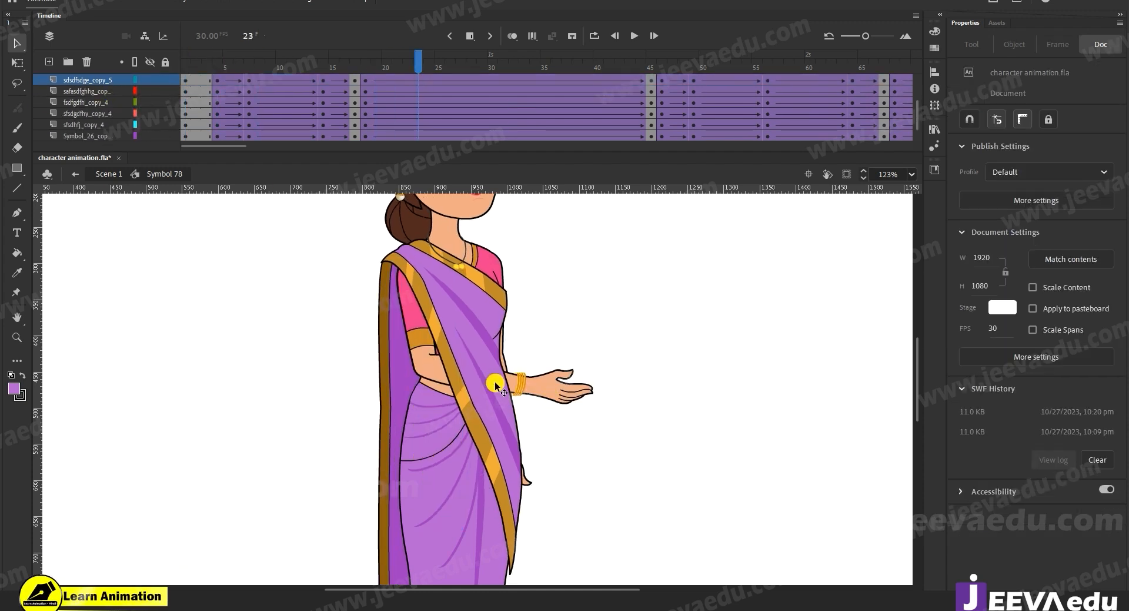
# Step: Go back to frame 1 and copy the near arm's layer sdsdfsdge_copy_5
pyautogui.hotkey('shift', ',')
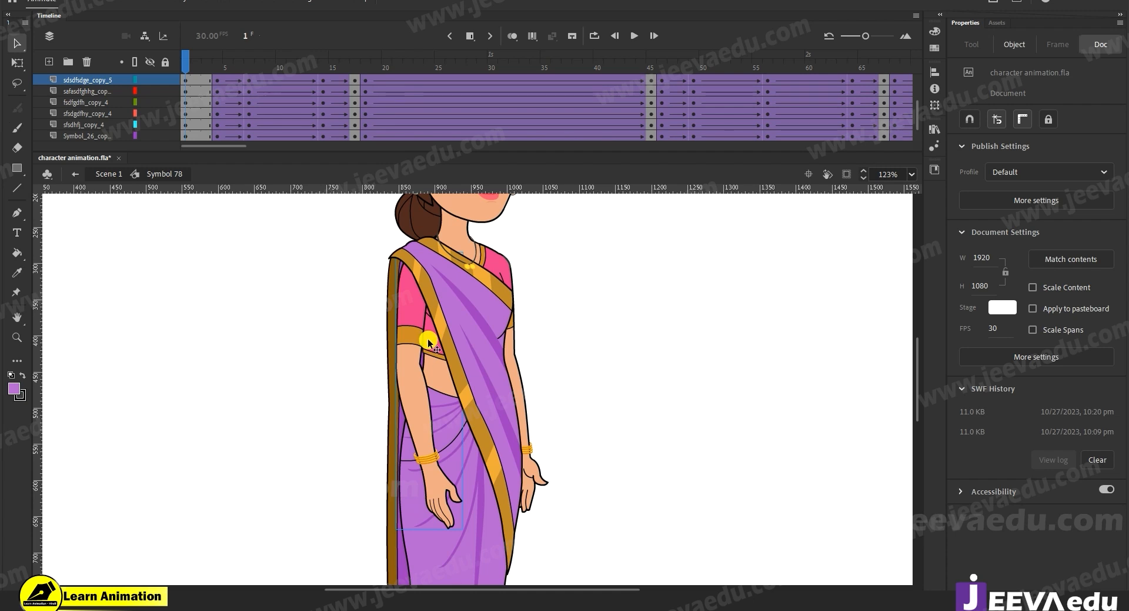
pyautogui.scroll(1, 88, 91)
pyautogui.click(83, 90)
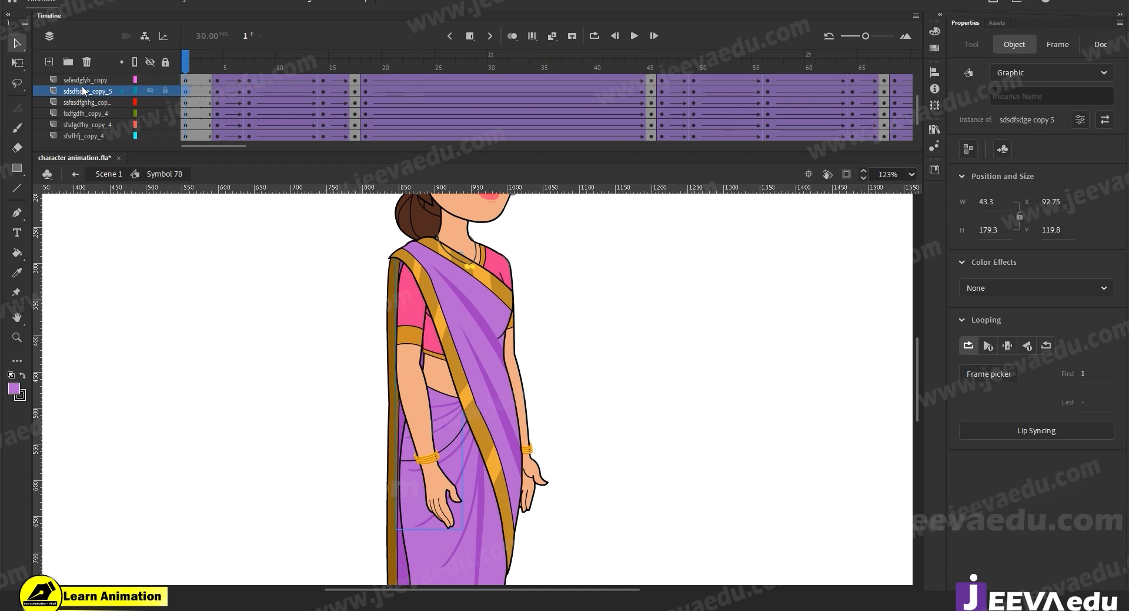
pyautogui.click(85, 92)
pyautogui.rightClick(85, 91)
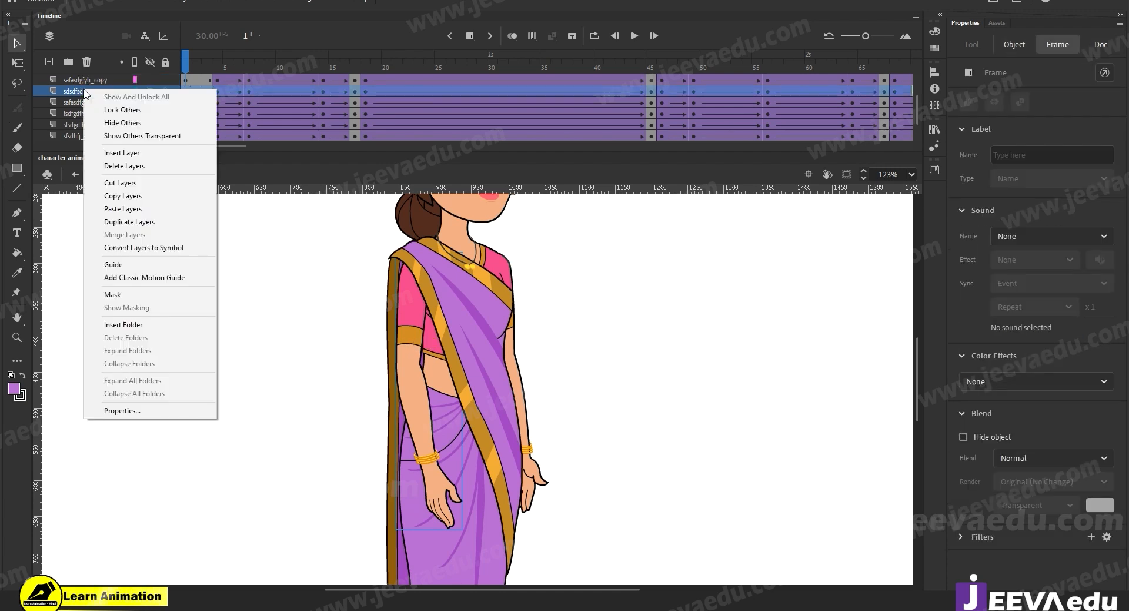
pyautogui.click(118, 201)
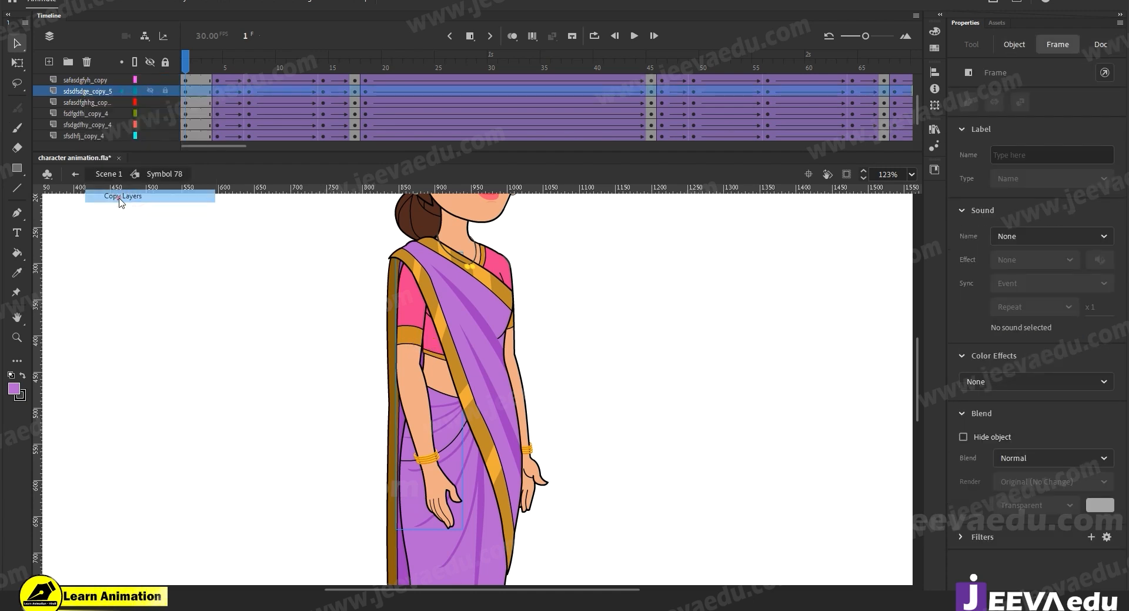
# Step: Create a new Full HD document of 1920 x 1080 at 30 fps for ActionScript 3.0
pyautogui.click(79, 1)
pyautogui.click(605, 363)
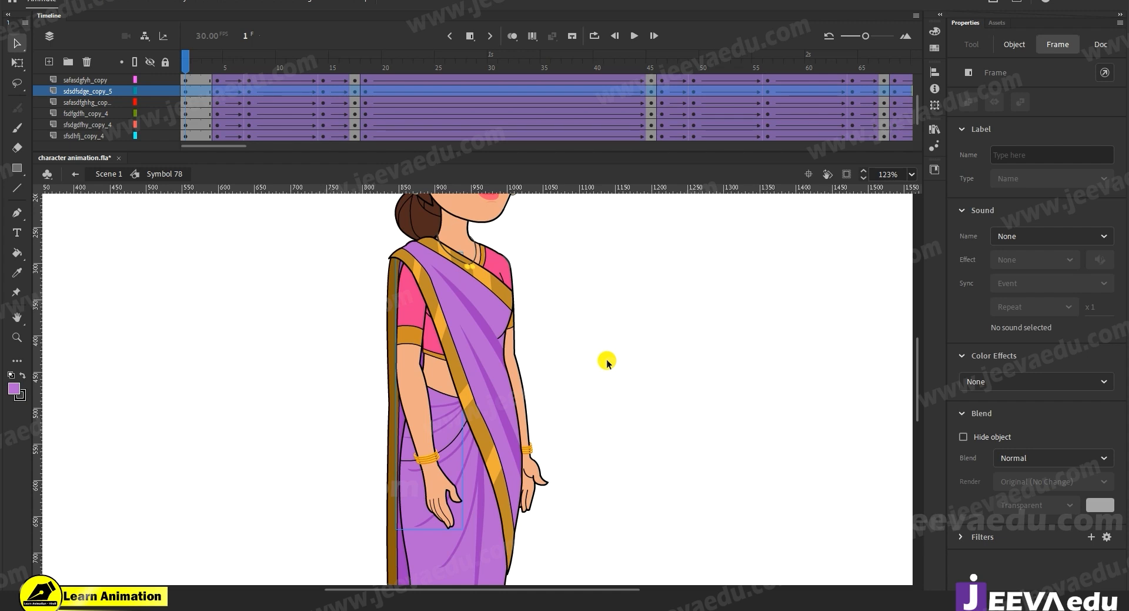
pyautogui.hotkey('ctrl', 'Return')
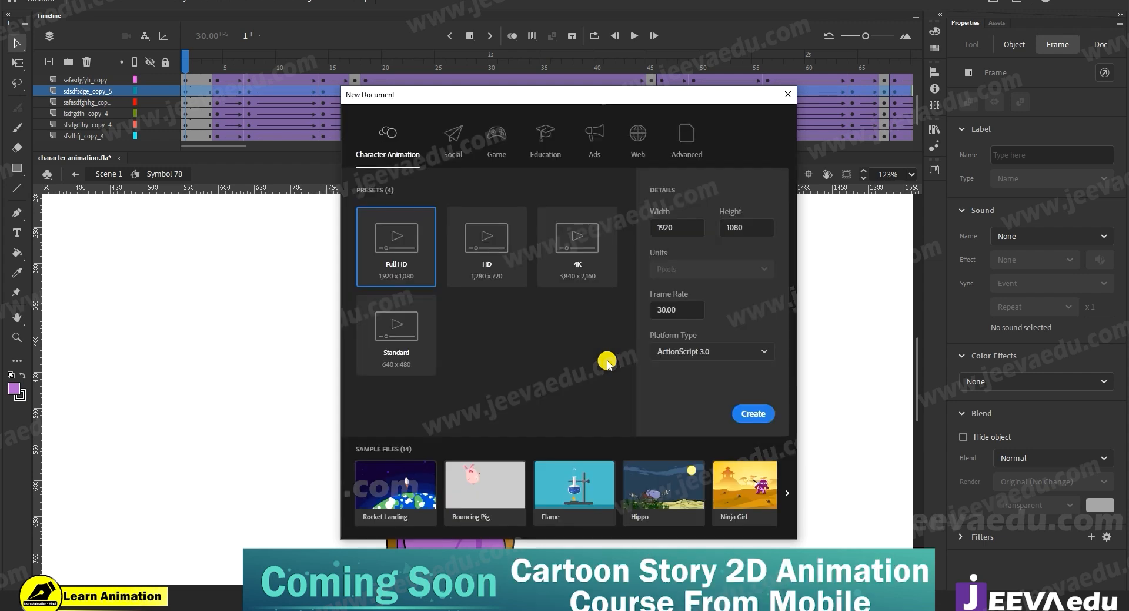
pyautogui.click(748, 414)
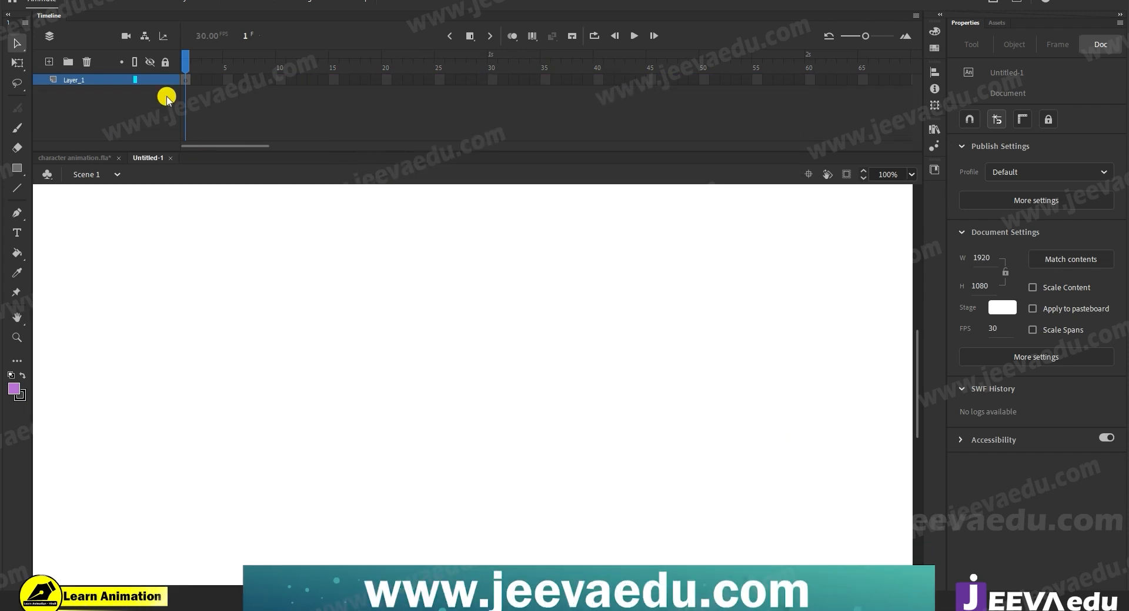
# Step: Paste the copied arm layer above Layer_1 in the new document
pyautogui.keyDown('alt'); pyautogui.click(411, 387); pyautogui.keyUp('alt')
pyautogui.keyDown('alt'); pyautogui.click(410, 382); pyautogui.keyUp('alt')
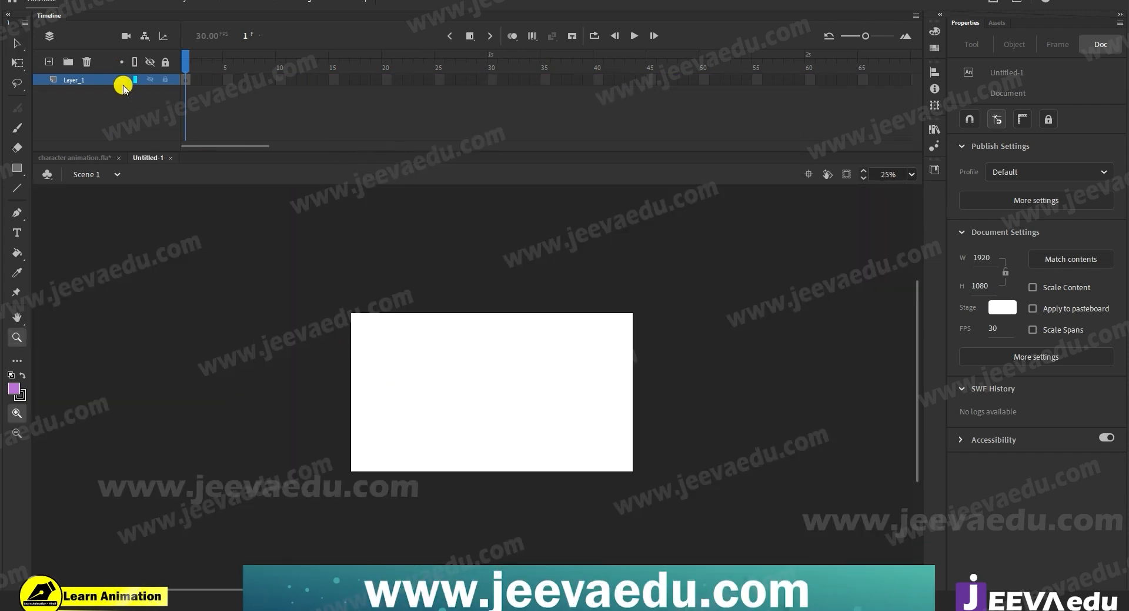
pyautogui.rightClick(99, 79)
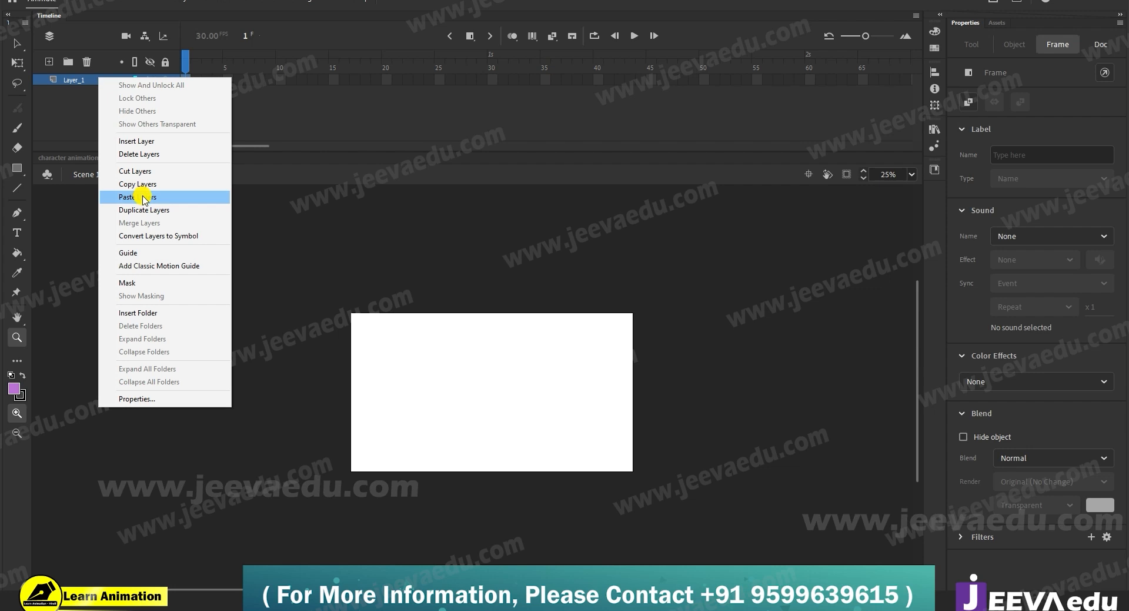
pyautogui.click(143, 197)
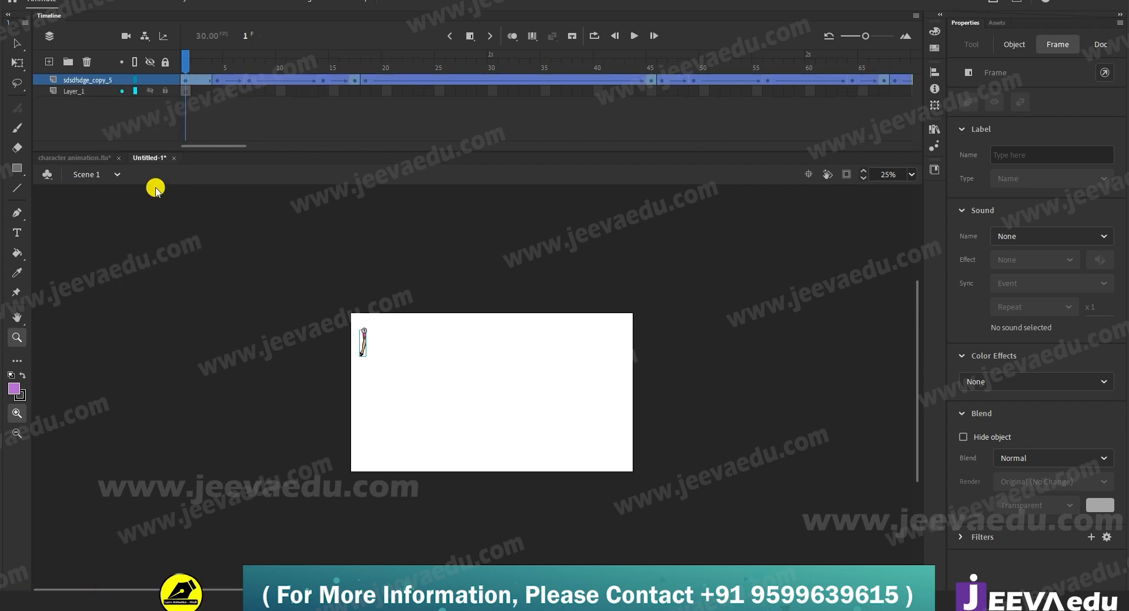
# Step: Open the pasted arm symbol for editing, undoing any accidental shift of its parts
pyautogui.doubleClick(428, 359)
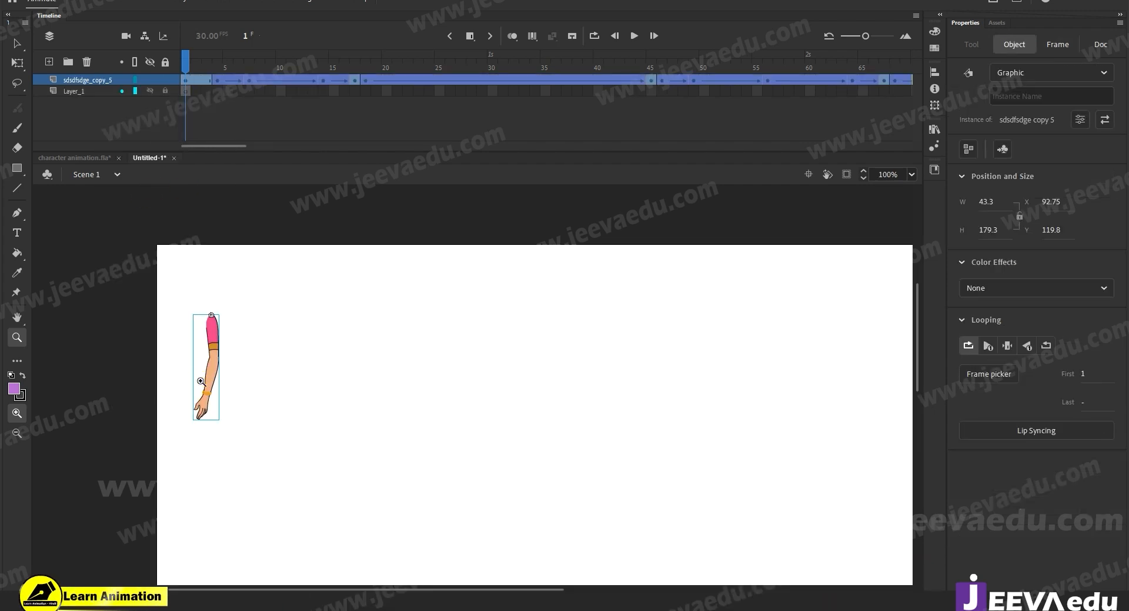
pyautogui.click(201, 382)
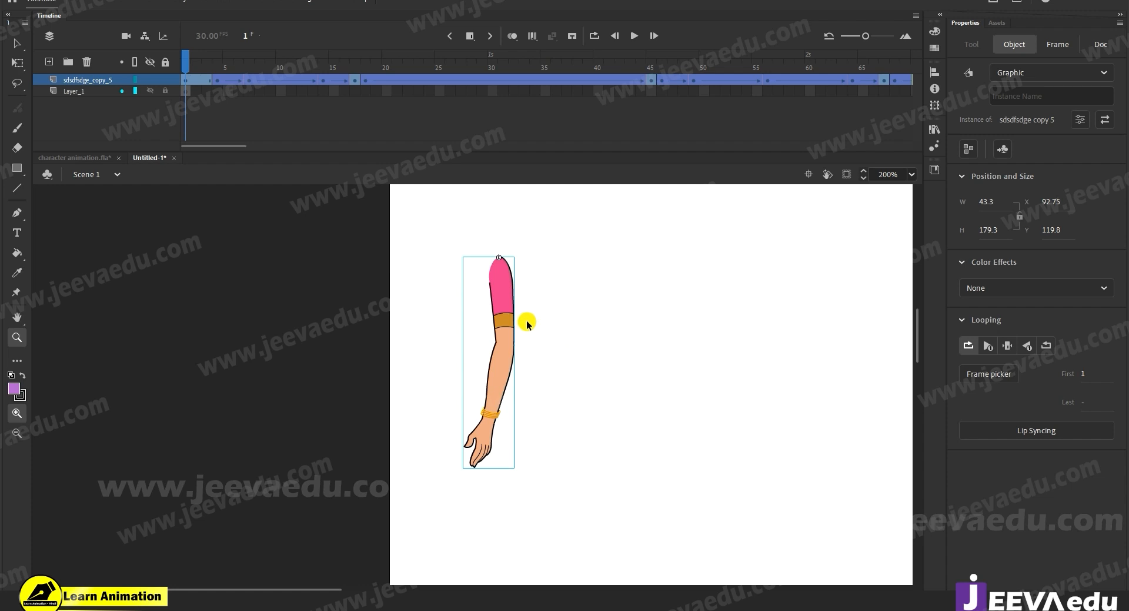
pyautogui.press('v')
pyautogui.doubleClick(501, 306)
pyautogui.click(505, 300)
pyautogui.press('z')
pyautogui.click(520, 309)
pyautogui.moveTo(452, 409); pyautogui.dragTo(401, 353)
pyautogui.hotkey('ctrl', 'z')
pyautogui.keyDown('alt'); pyautogui.click(479, 493); pyautogui.keyUp('alt')
# Step: Try deleting the upper arm's layer DASFSDGDF inside the arm symbol, and undo the deletion
pyautogui.press('v')
pyautogui.click(457, 396)
pyautogui.click(462, 338)
pyautogui.press('z')
pyautogui.click(463, 351)
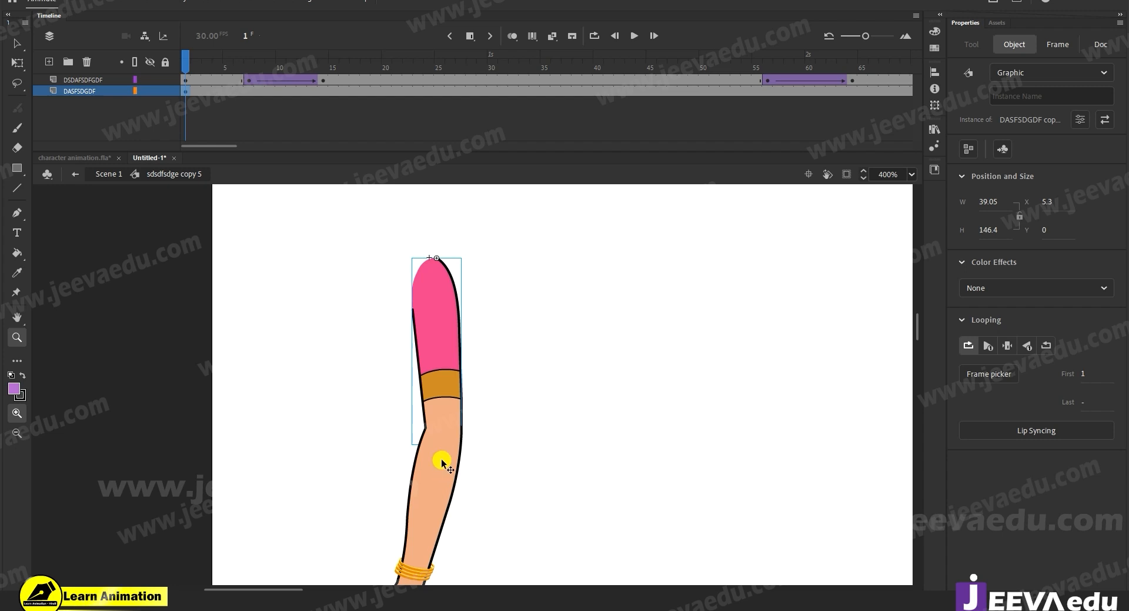
pyautogui.press('v')
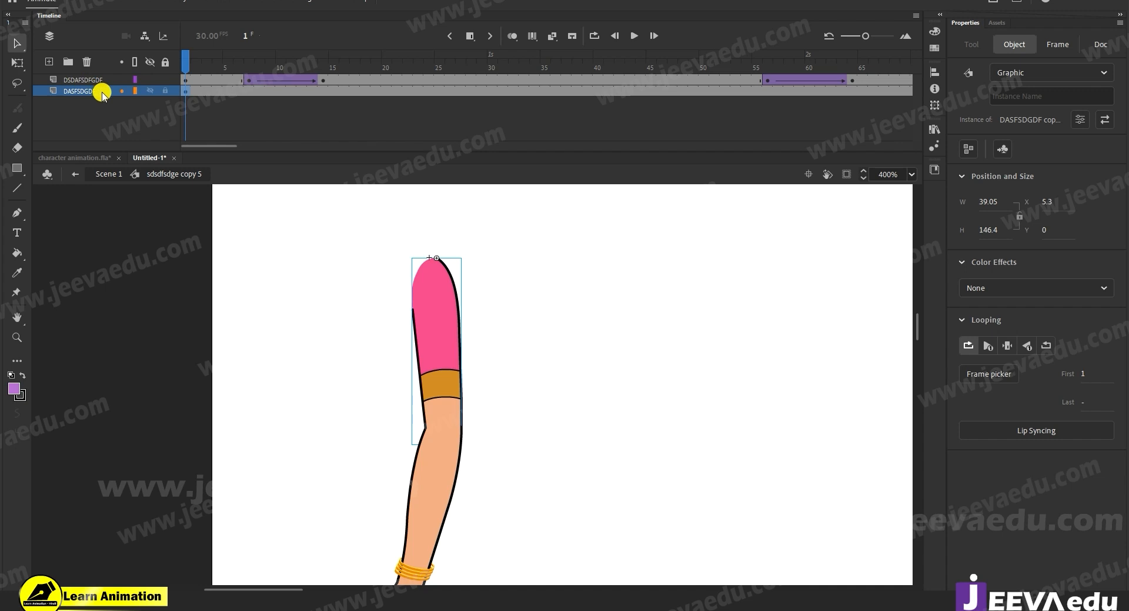
pyautogui.click(87, 62)
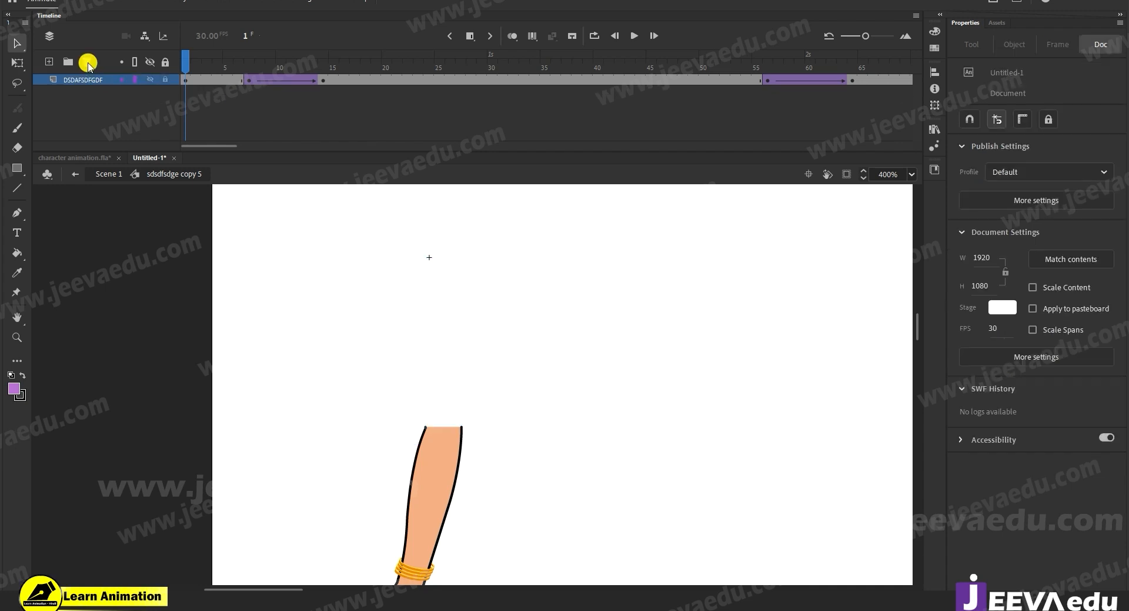
pyautogui.hotkey('ctrl', 'z')
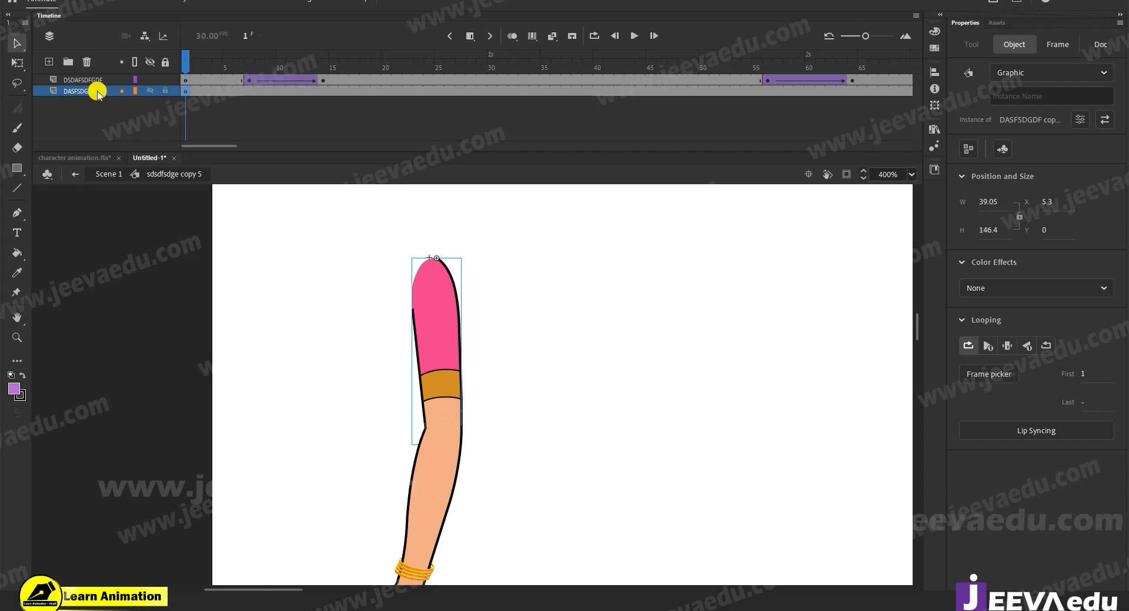
# Step: Turn the upper arm's layer DASFSDGDF into a guide layer and return to Scene 1
pyautogui.rightClick(97, 92)
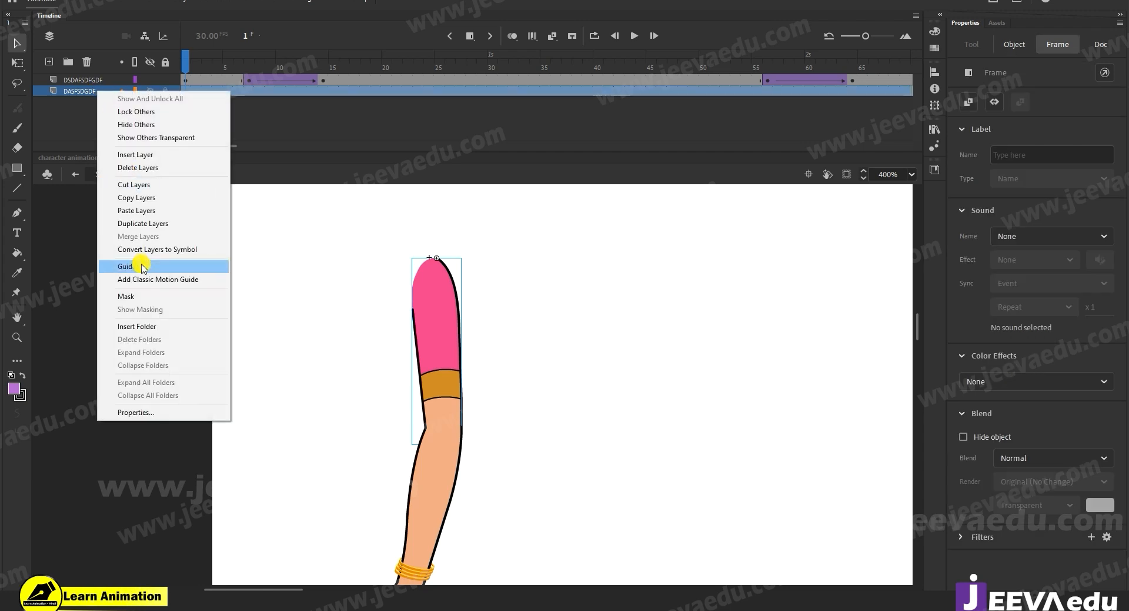
pyautogui.click(143, 268)
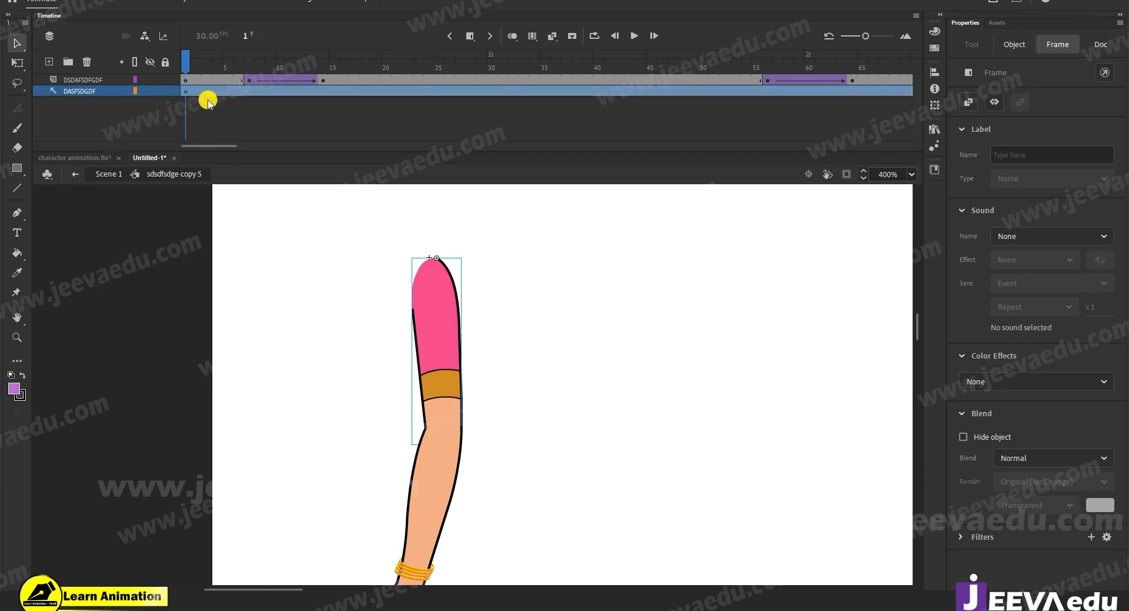
pyautogui.click(109, 174)
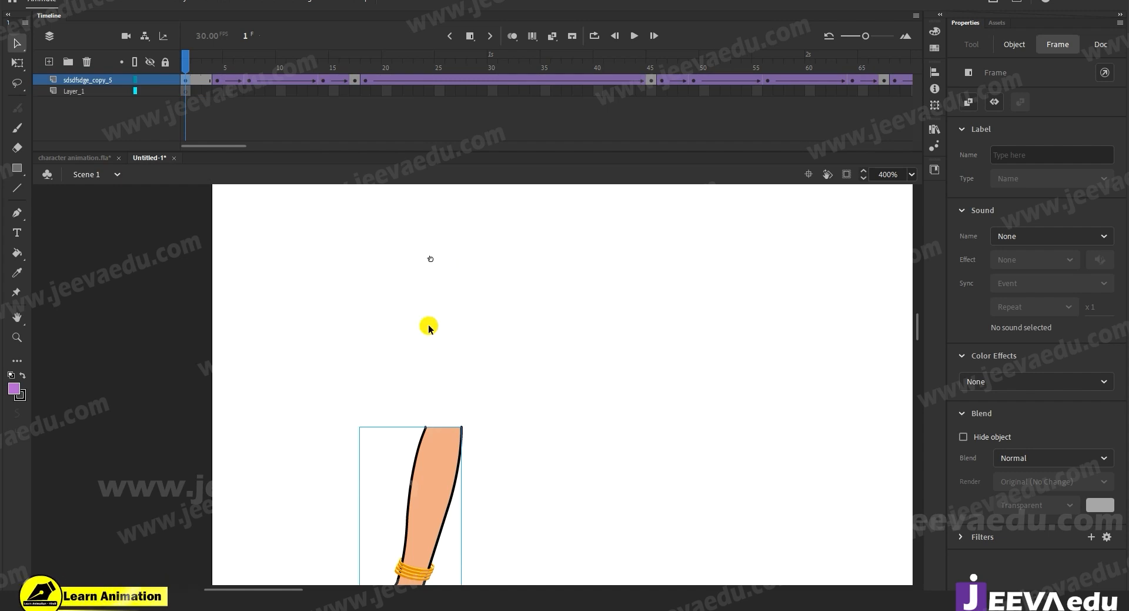
# Step: Reopen the arm symbol to review the Guide setting of the upper arm's layer, and return to Scene 1
pyautogui.click(442, 459)
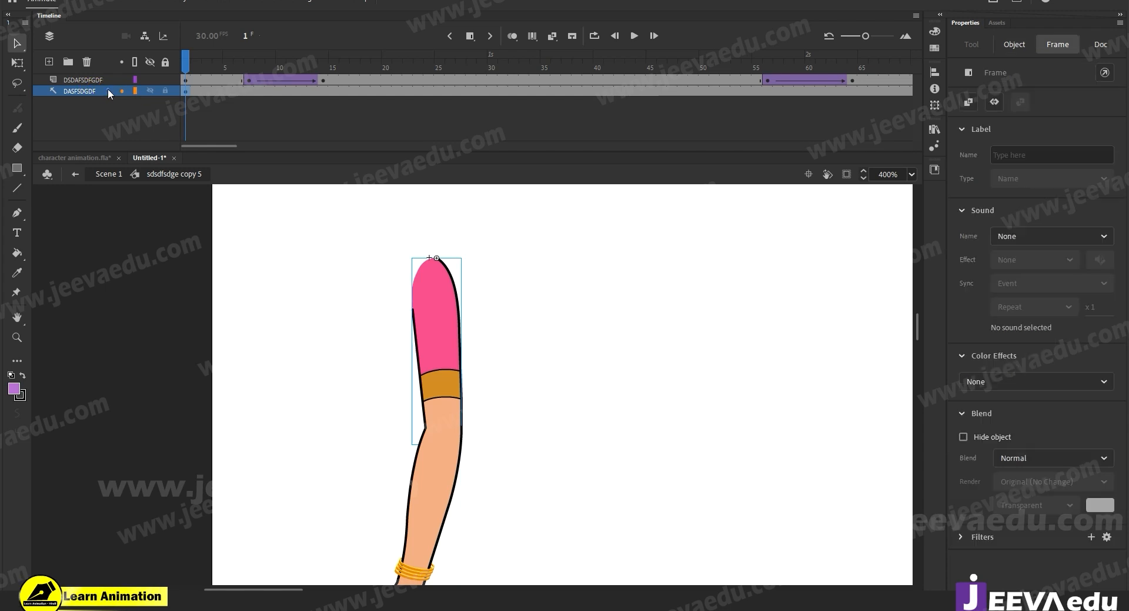
pyautogui.rightClick(108, 91)
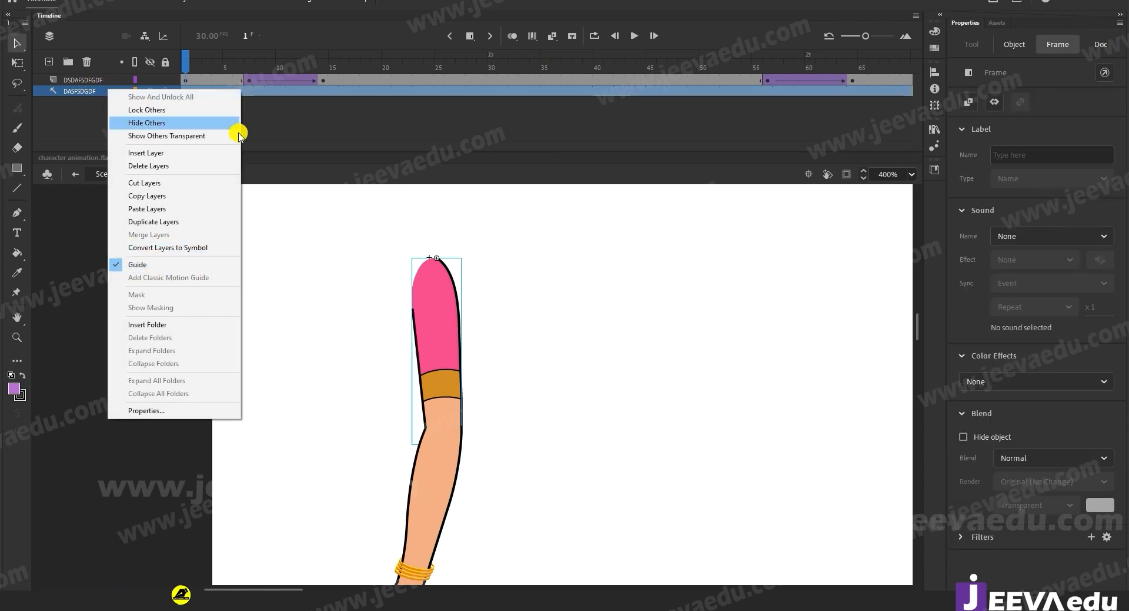
pyautogui.click(184, 70)
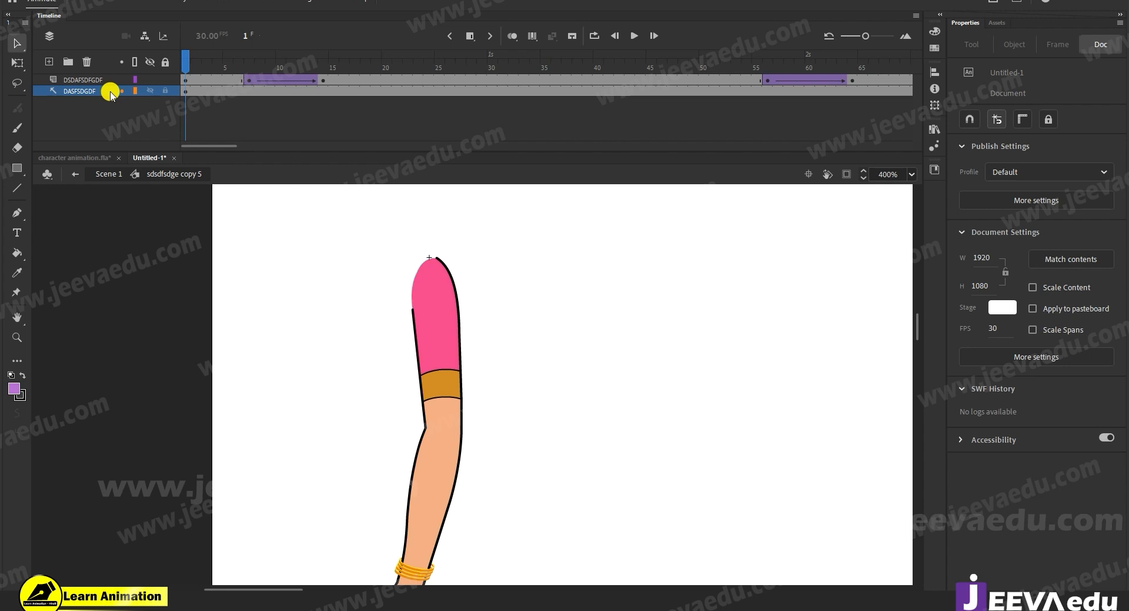
pyautogui.rightClick(111, 92)
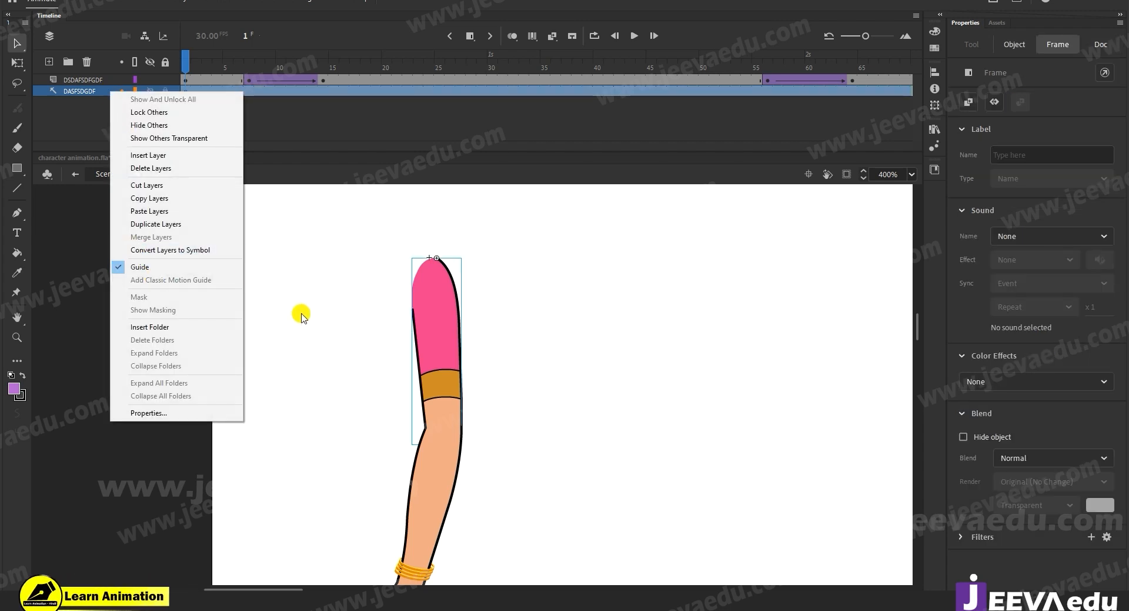
pyautogui.click(364, 382)
pyautogui.click(147, 158)
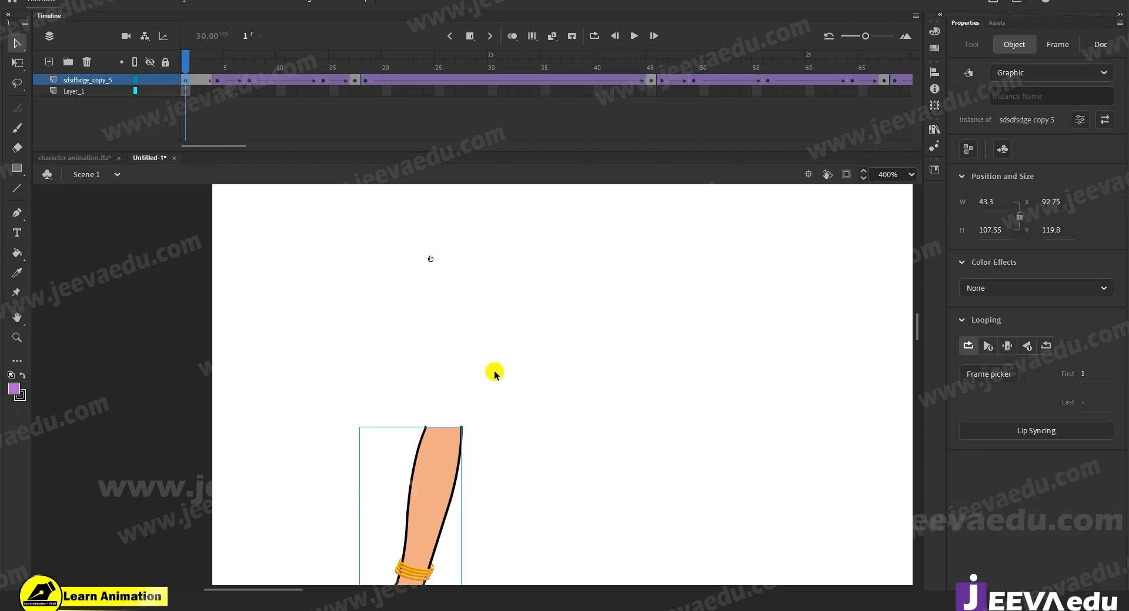
# Step: Copy the arm layer sdsdfsdge_copy_5 in Untitled-1 and switch to the character animation.fla document
pyautogui.moveTo(227, 60); pyautogui.dragTo(376, 147)
pyautogui.moveTo(313, 61); pyautogui.dragTo(185, 59)
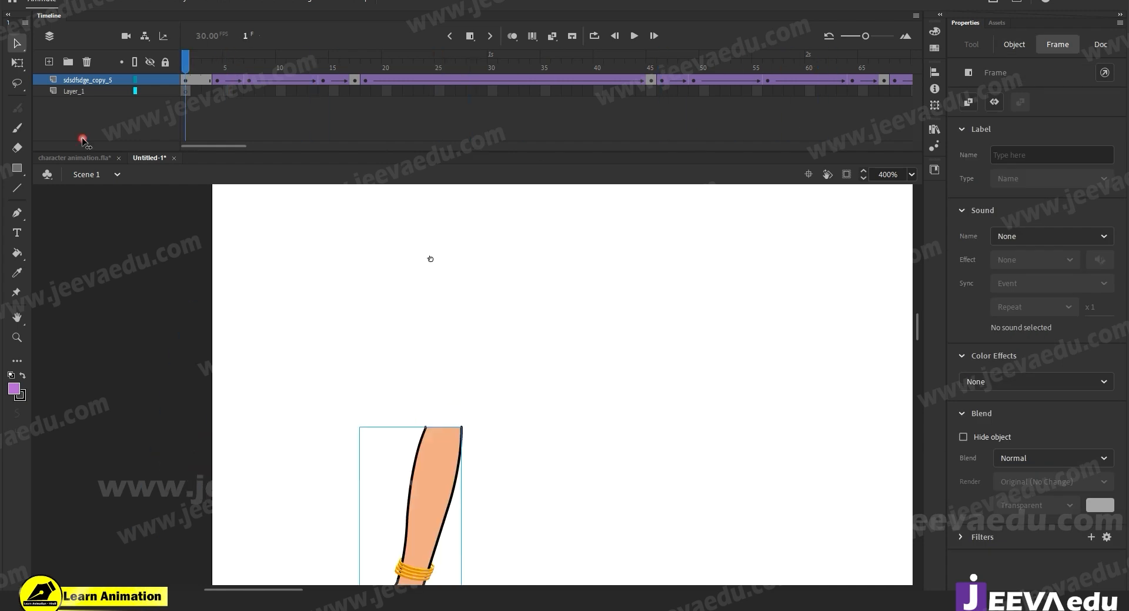
pyautogui.click(96, 84)
pyautogui.rightClick(96, 84)
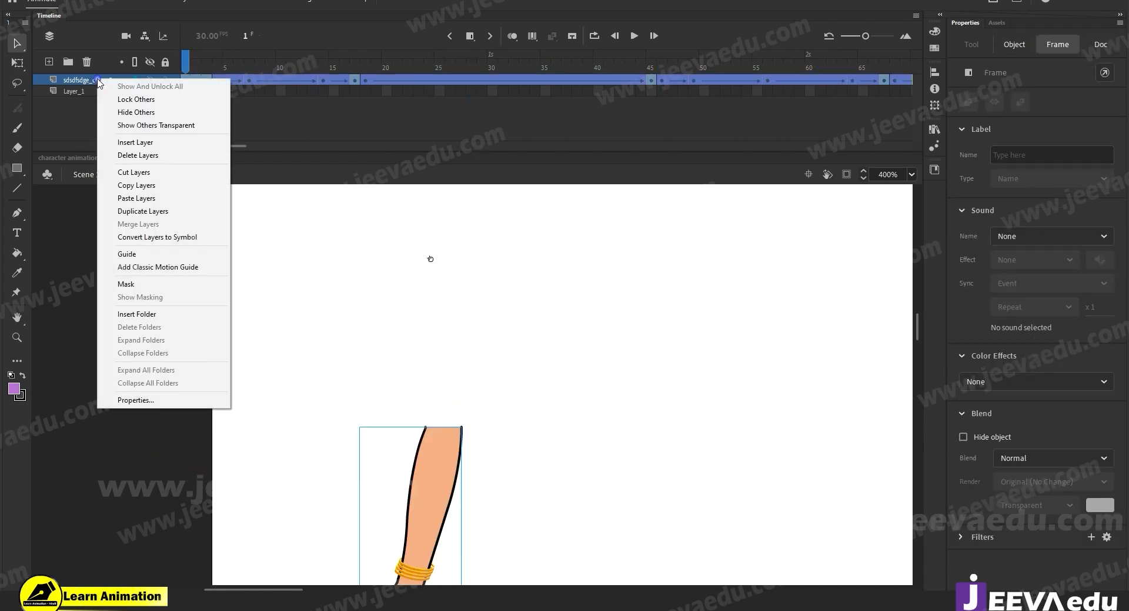
pyautogui.click(132, 186)
pyautogui.click(81, 160)
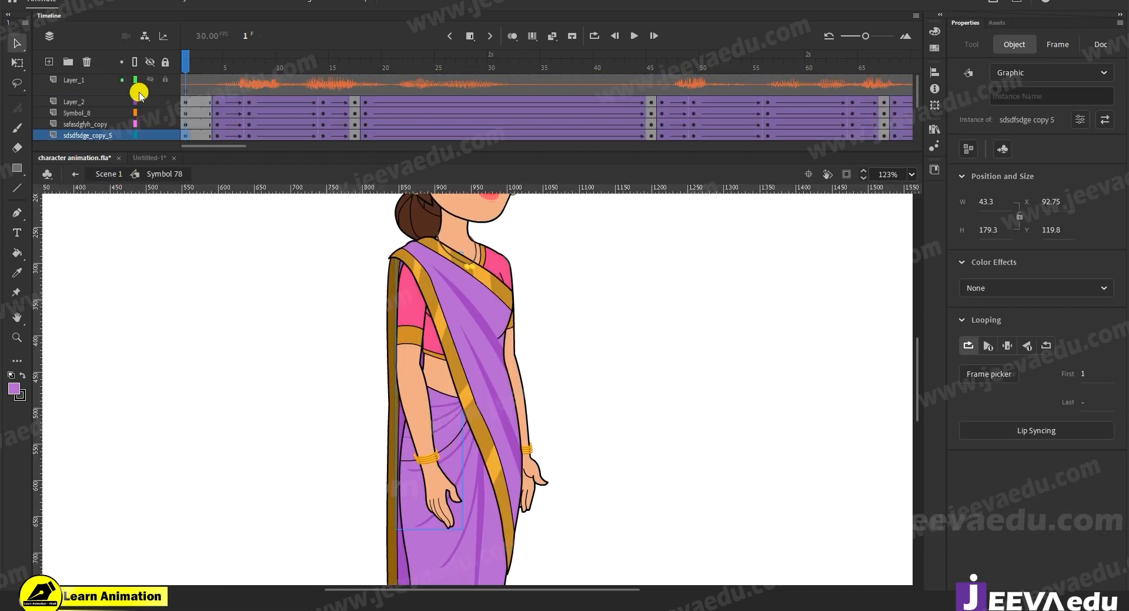
# Step: Hide all layers of Symbol 78, paste the copied arm layer above Layer_2, and show all layers again
pyautogui.click(95, 103)
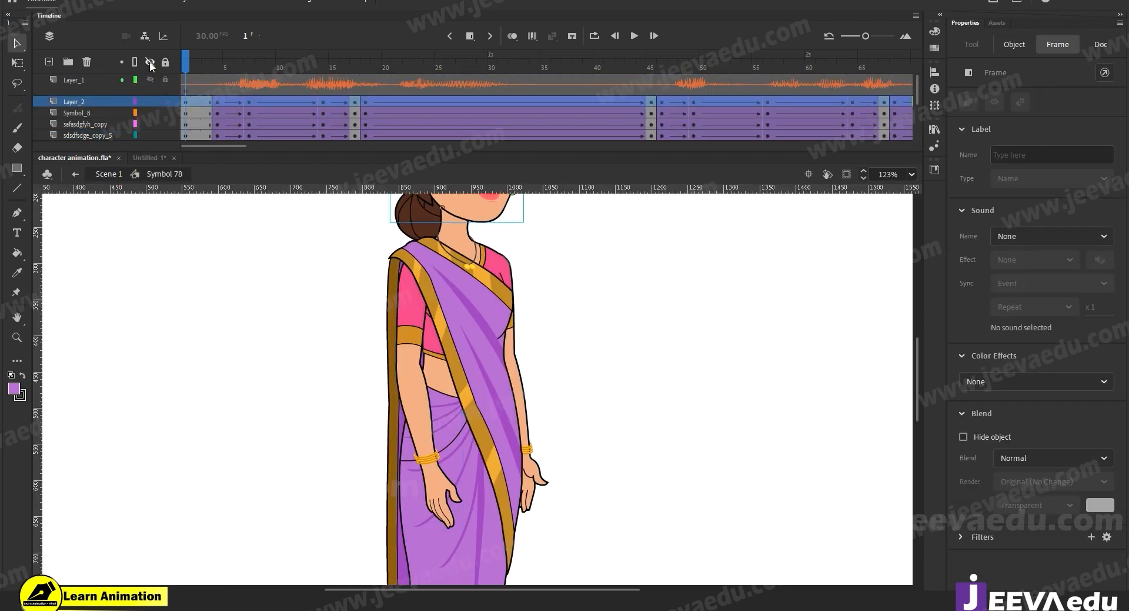
pyautogui.click(150, 62)
pyautogui.rightClick(94, 104)
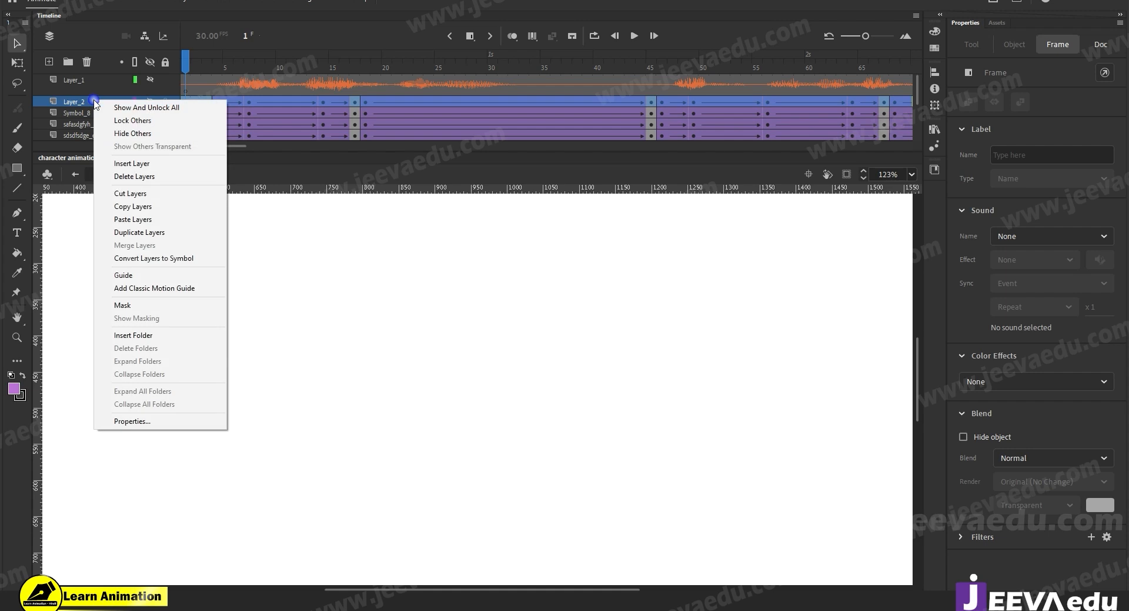
pyautogui.click(136, 221)
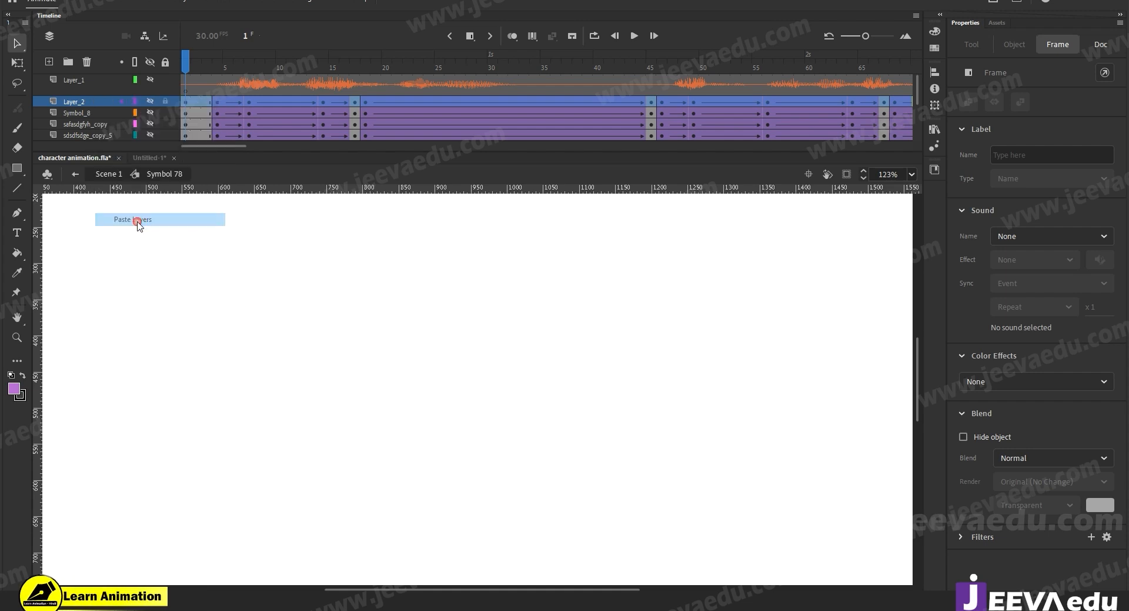
pyautogui.click(570, 313)
pyautogui.click(596, 335)
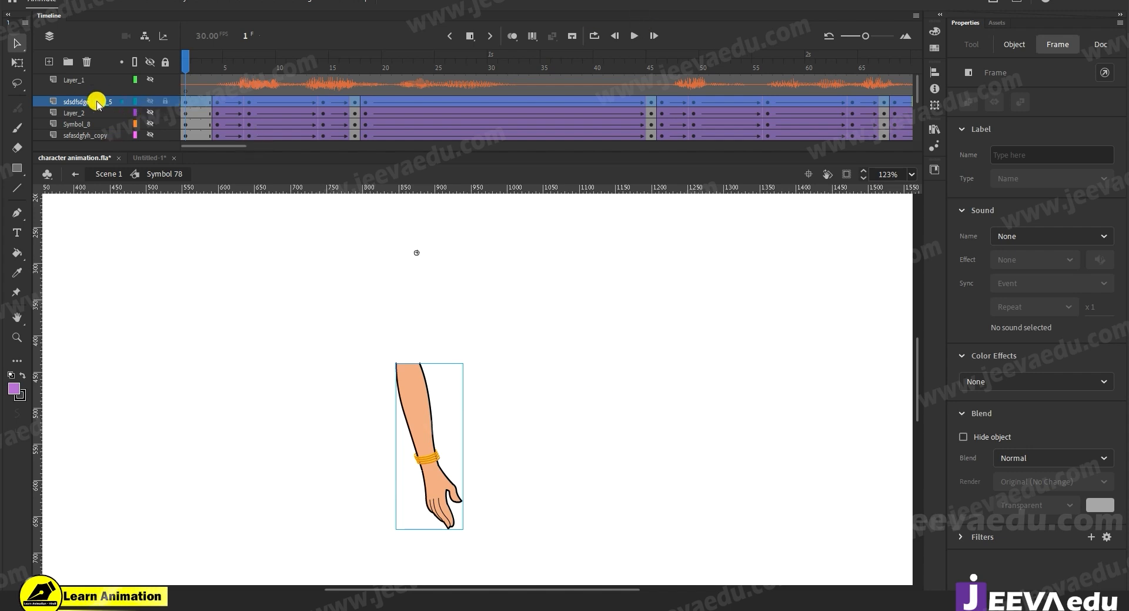
pyautogui.moveTo(184, 83)
pyautogui.mouseDown()
pyautogui.moveTo(237, 70)
pyautogui.moveTo(435, 84)
pyautogui.moveTo(187, 70)
pyautogui.mouseUp()
pyautogui.click(169, 104)
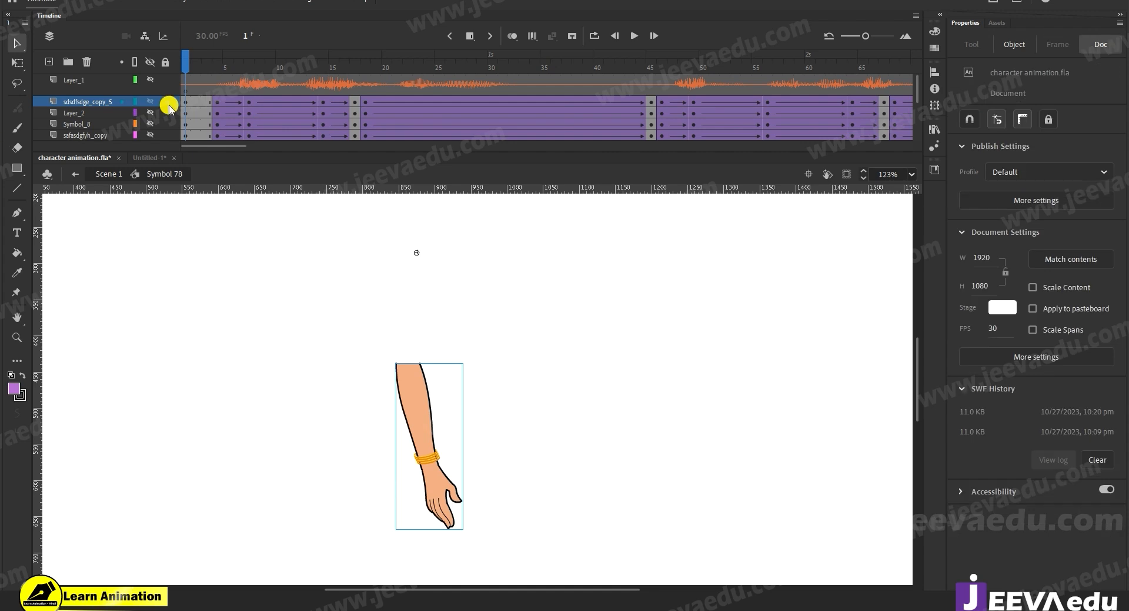
pyautogui.keyDown('alt'); pyautogui.click(149, 81); pyautogui.keyUp('alt')
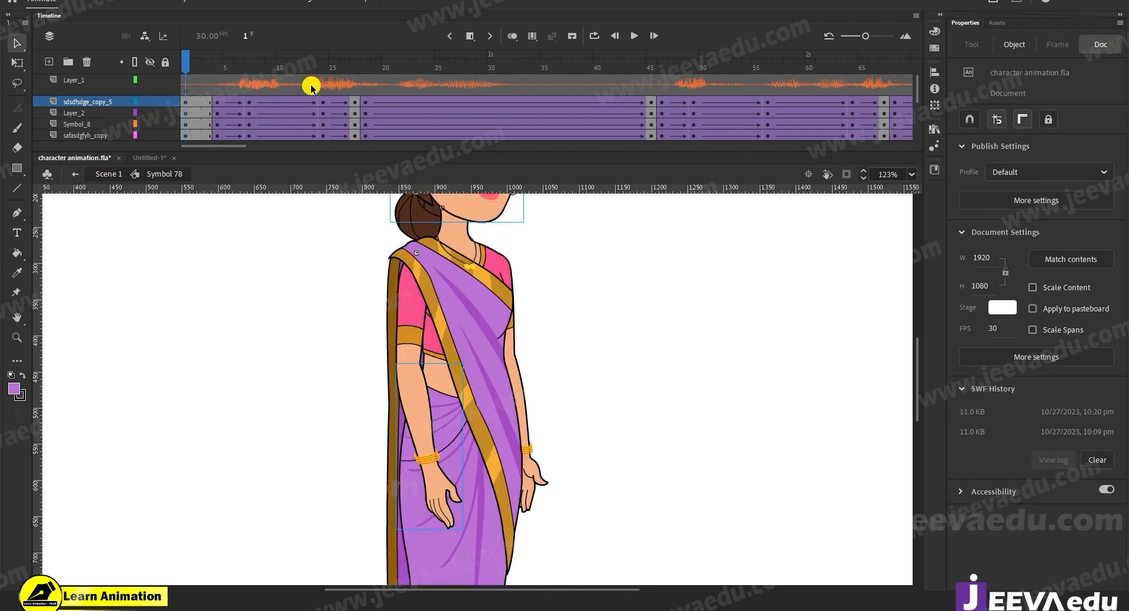
# Step: Test the pasted forearm at frame 67 by moving it away from the body, and undo the move
pyautogui.moveTo(242, 59); pyautogui.dragTo(810, 59)
pyautogui.moveTo(841, 105); pyautogui.dragTo(651, 149)
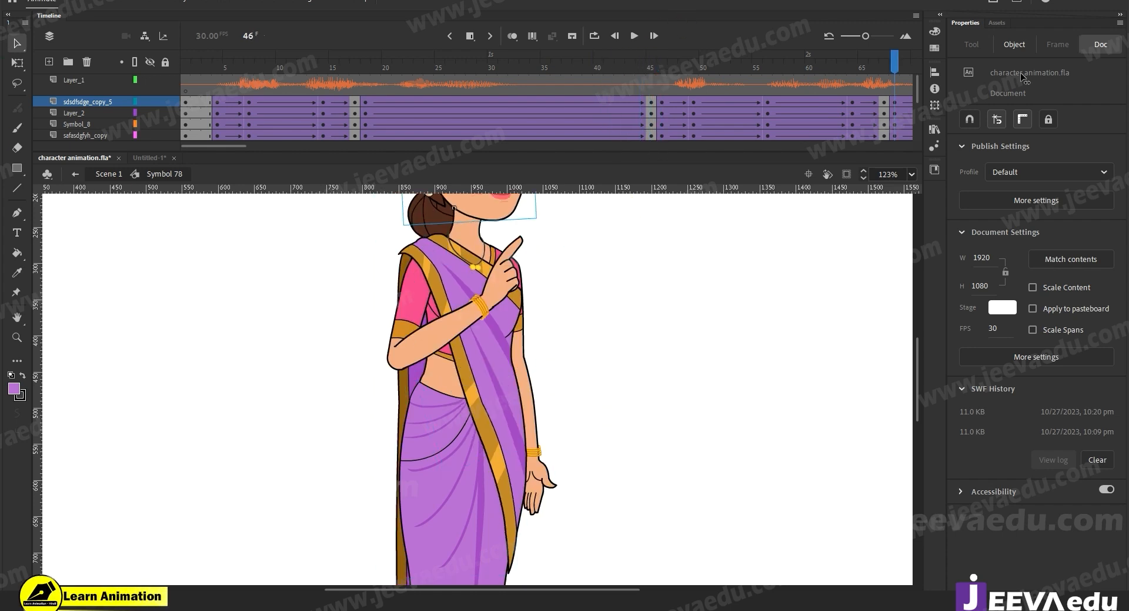
pyautogui.press('Return')
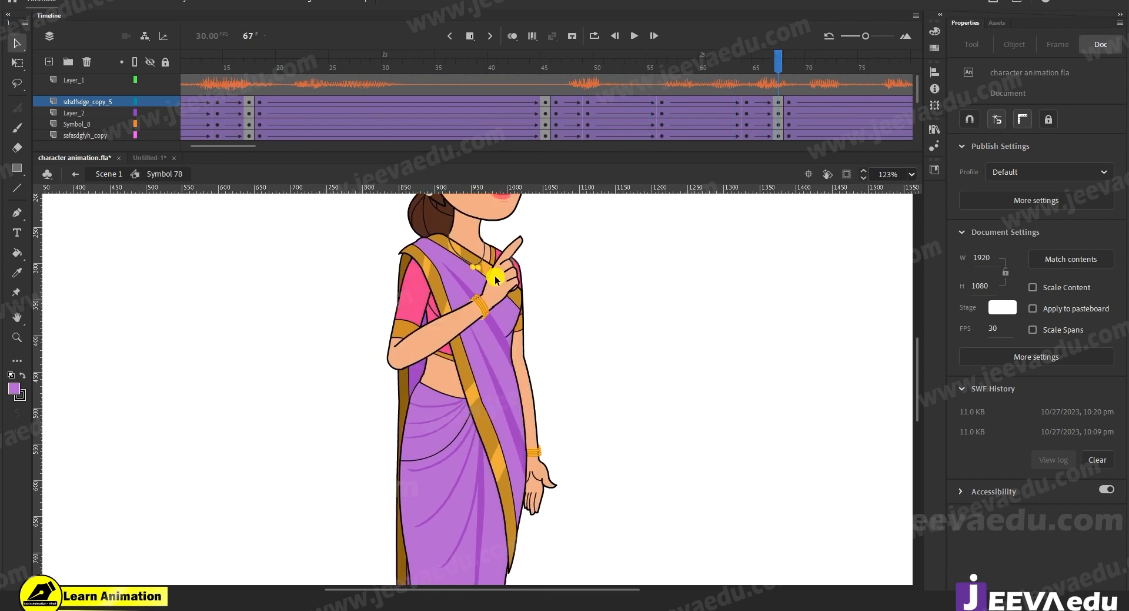
pyautogui.click(498, 291)
pyautogui.moveTo(499, 291); pyautogui.dragTo(356, 430)
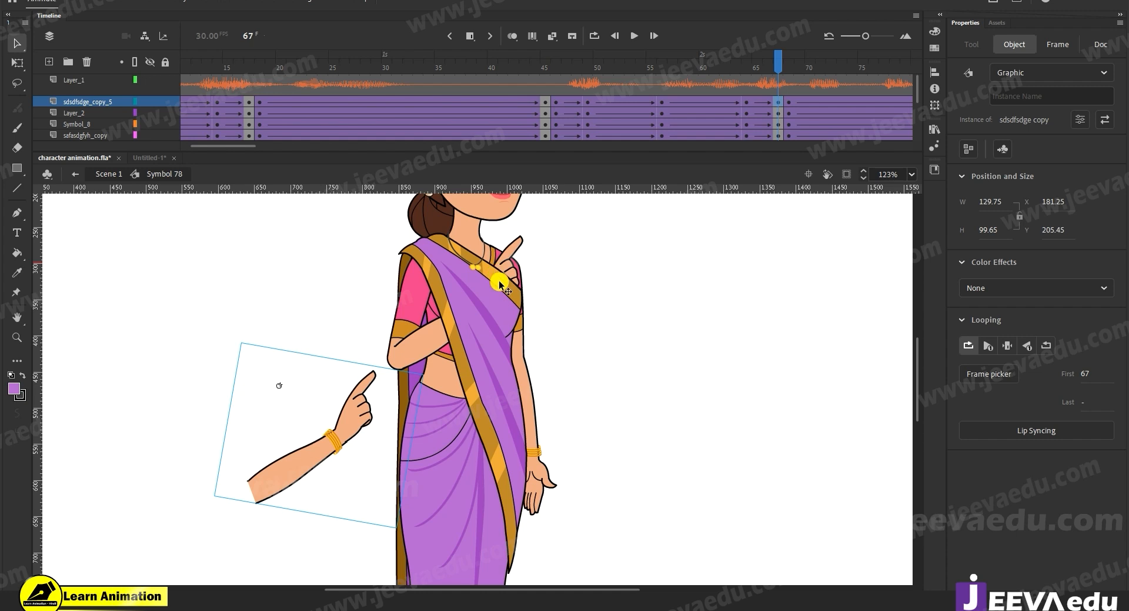
pyautogui.hotkey('ctrl', 'z')
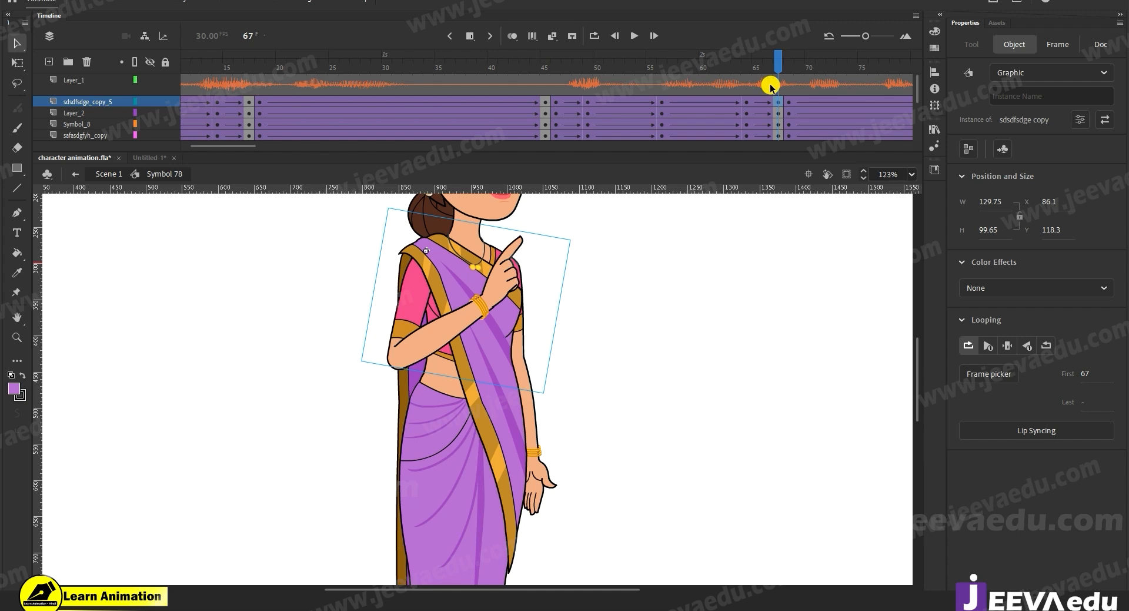
# Step: Test the pasted forearm at the frame 68 keyframe by pulling it out beside the body, and undo the move
pyautogui.moveTo(770, 87); pyautogui.dragTo(630, 82)
pyautogui.click(795, 108)
pyautogui.click(94, 171)
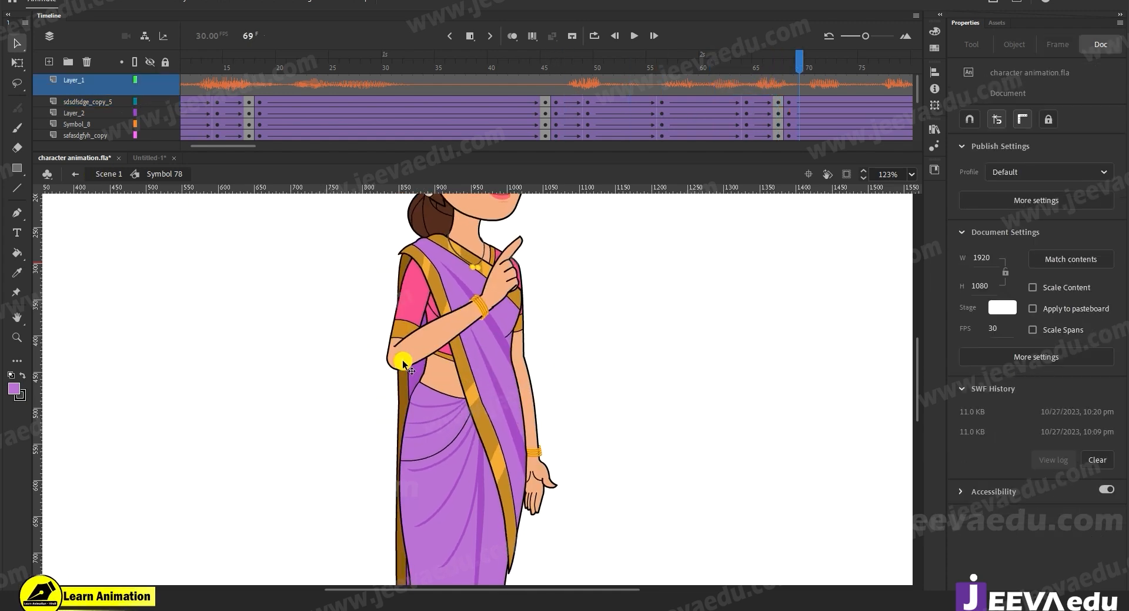
pyautogui.press('z')
pyautogui.hotkey('alt', 'v')
pyautogui.click(472, 321)
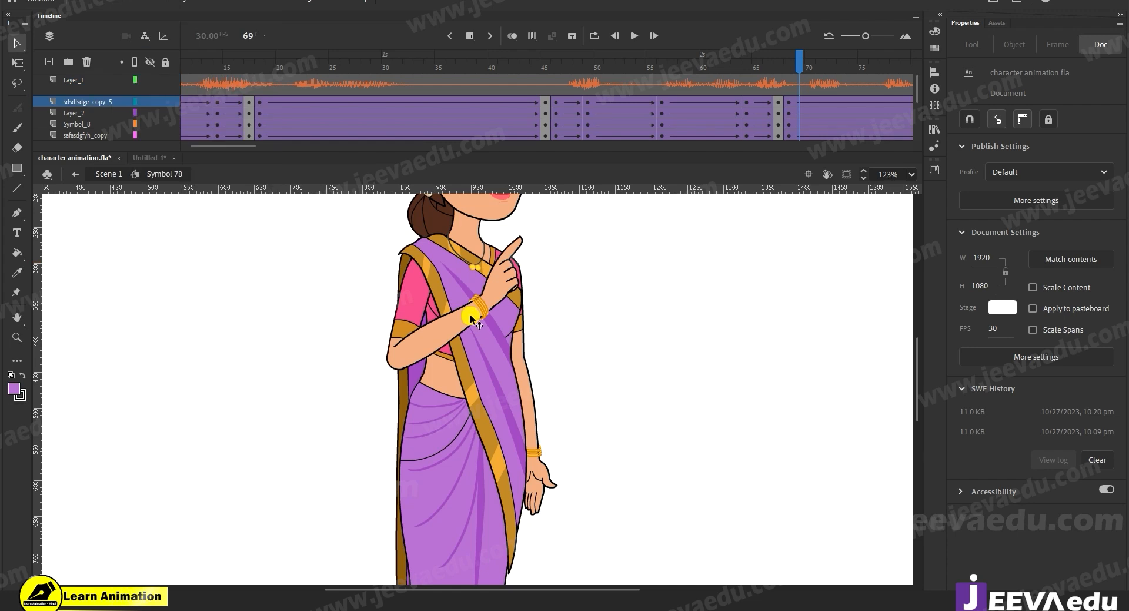
pyautogui.click(790, 104)
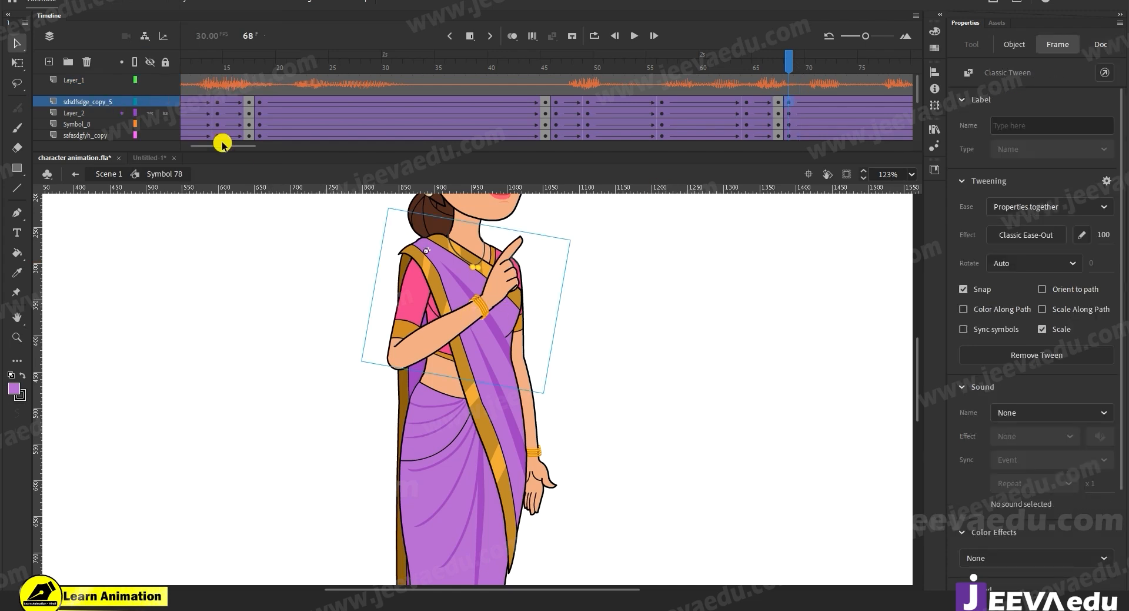
pyautogui.moveTo(437, 330); pyautogui.dragTo(556, 362)
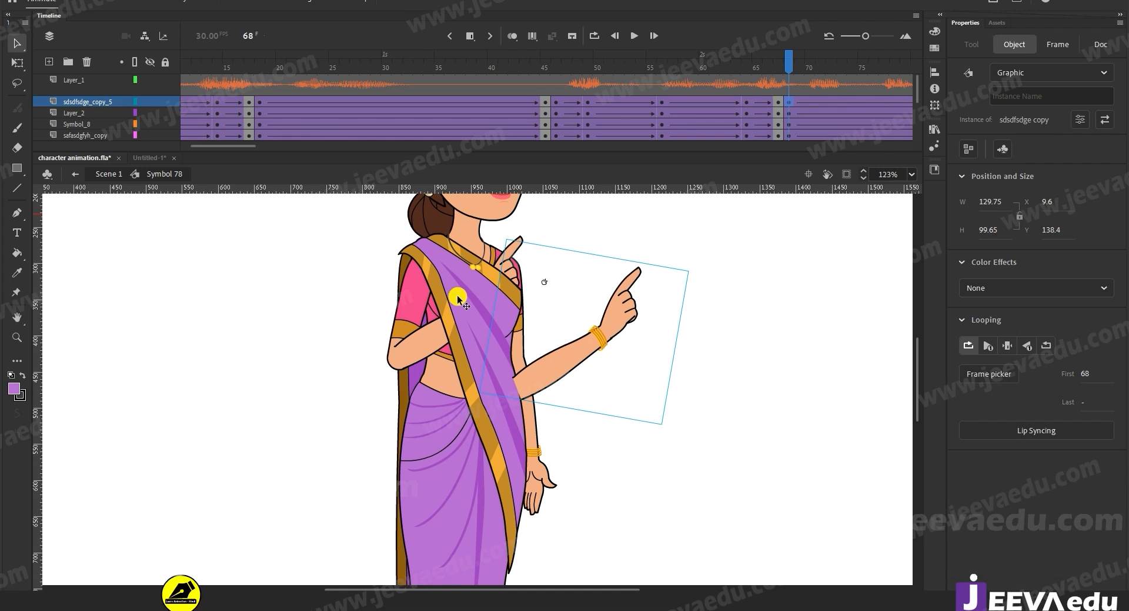
pyautogui.hotkey('ctrl', 'z')
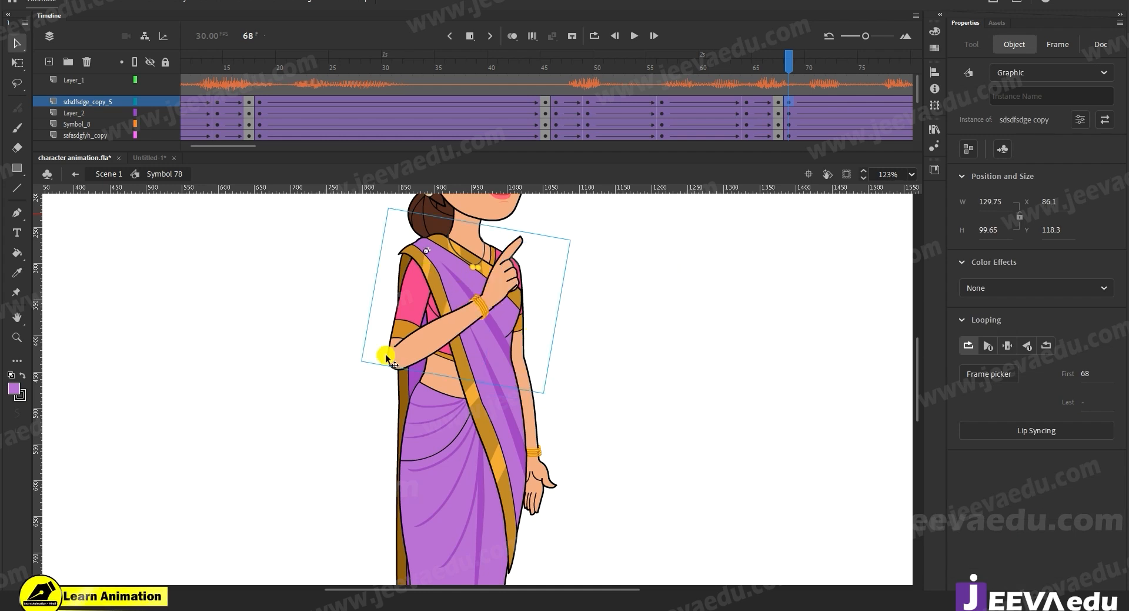
# Step: Copy the audio layer Layer_1 from Symbol 78 and return to Scene 1
pyautogui.moveTo(222, 145); pyautogui.dragTo(347, 182)
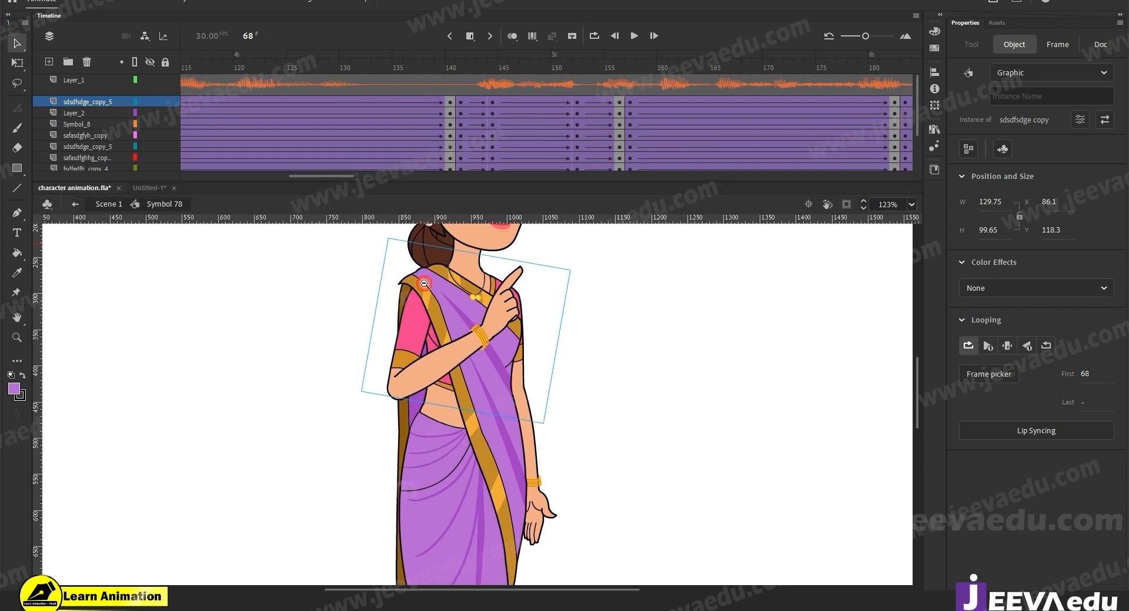
pyautogui.press('z')
pyautogui.keyDown('alt'); pyautogui.click(408, 259); pyautogui.keyUp('alt')
pyautogui.moveTo(330, 177); pyautogui.dragTo(361, 182)
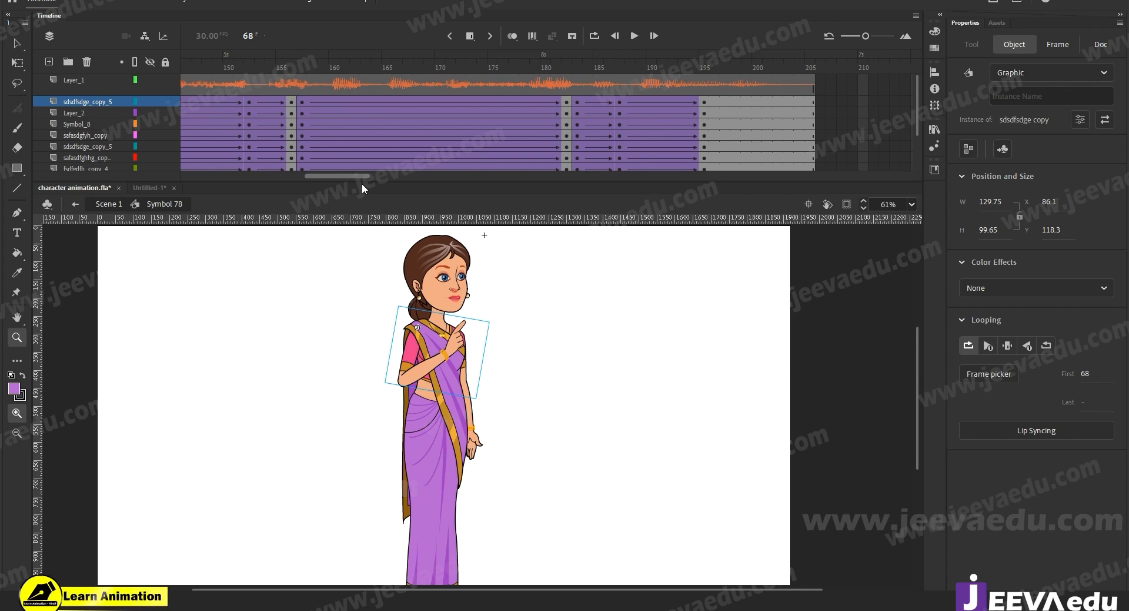
pyautogui.click(86, 80)
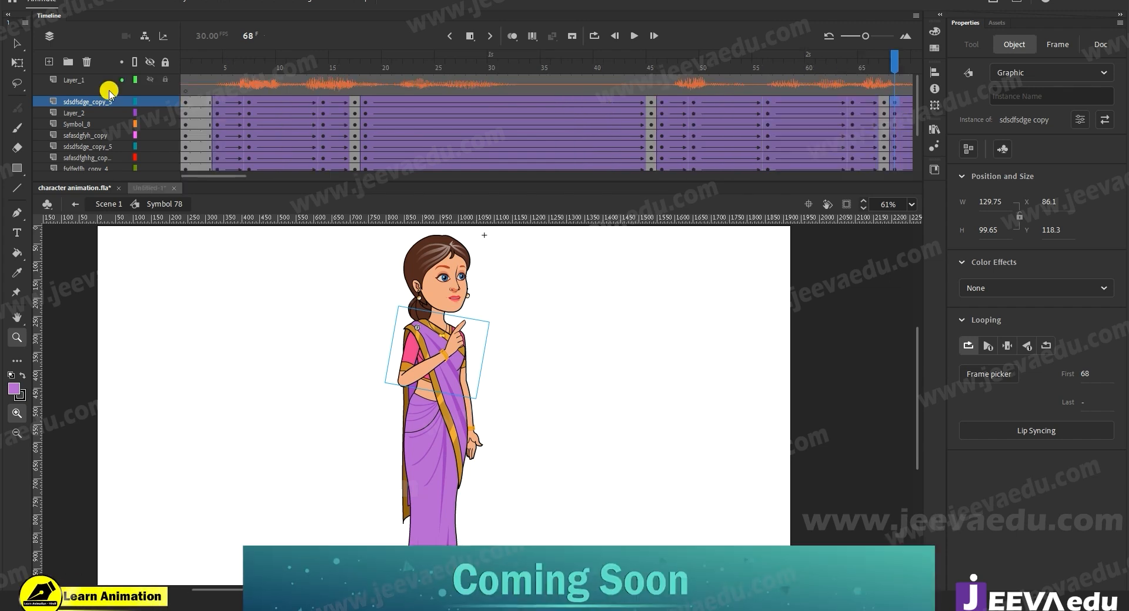
pyautogui.rightClick(86, 81)
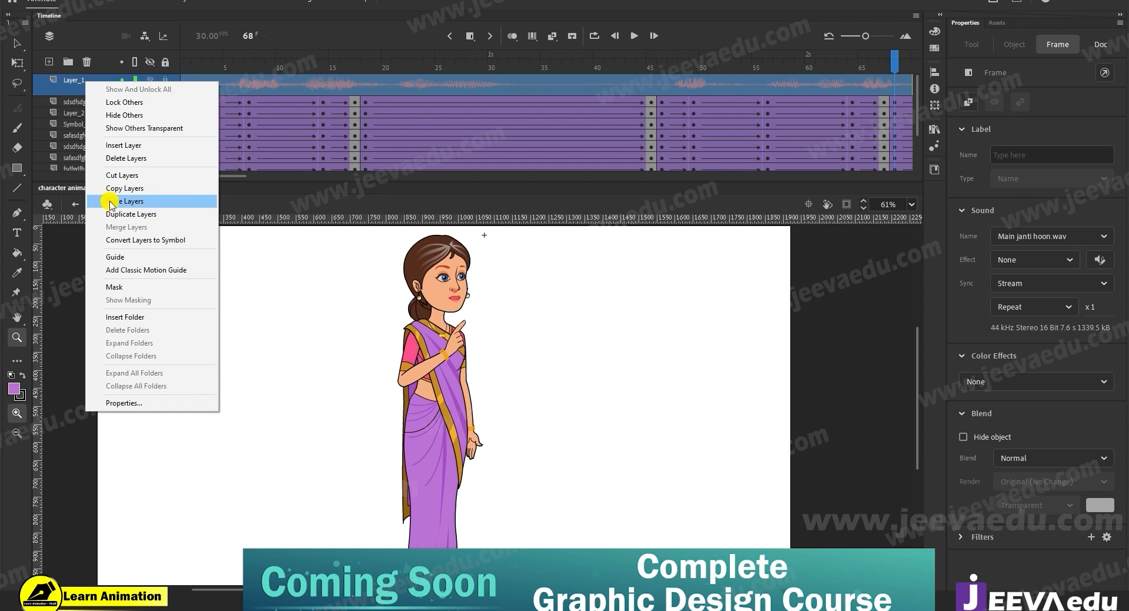
pyautogui.click(115, 188)
pyautogui.click(113, 204)
pyautogui.click(103, 91)
pyautogui.click(83, 81)
pyautogui.click(87, 62)
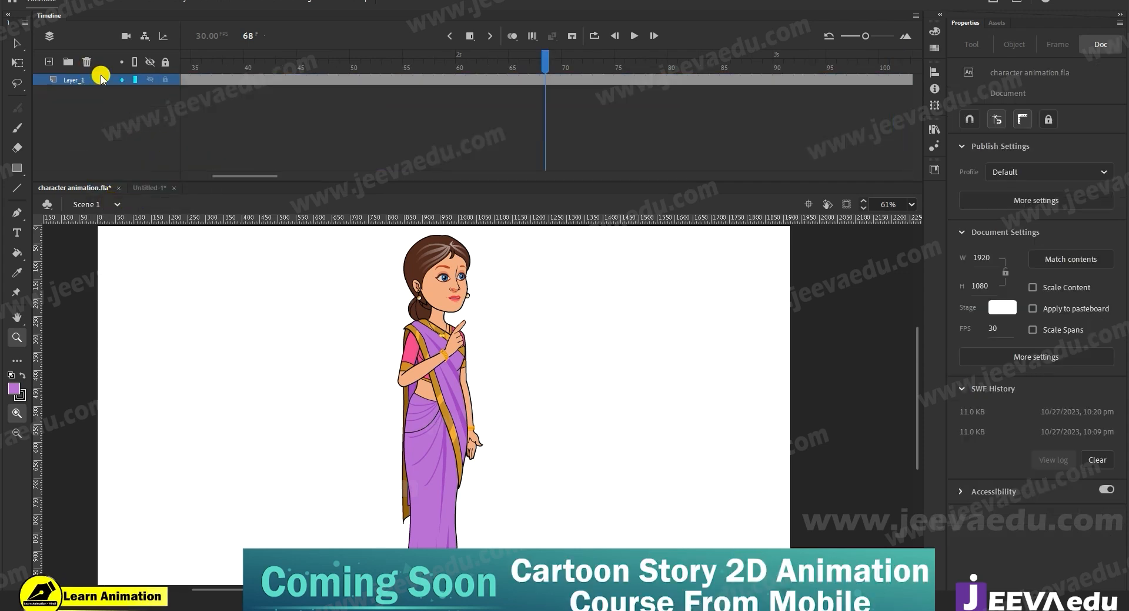
# Step: Paste the copied audio layer above the character's layer in Scene 1
pyautogui.rightClick(101, 82)
pyautogui.click(127, 199)
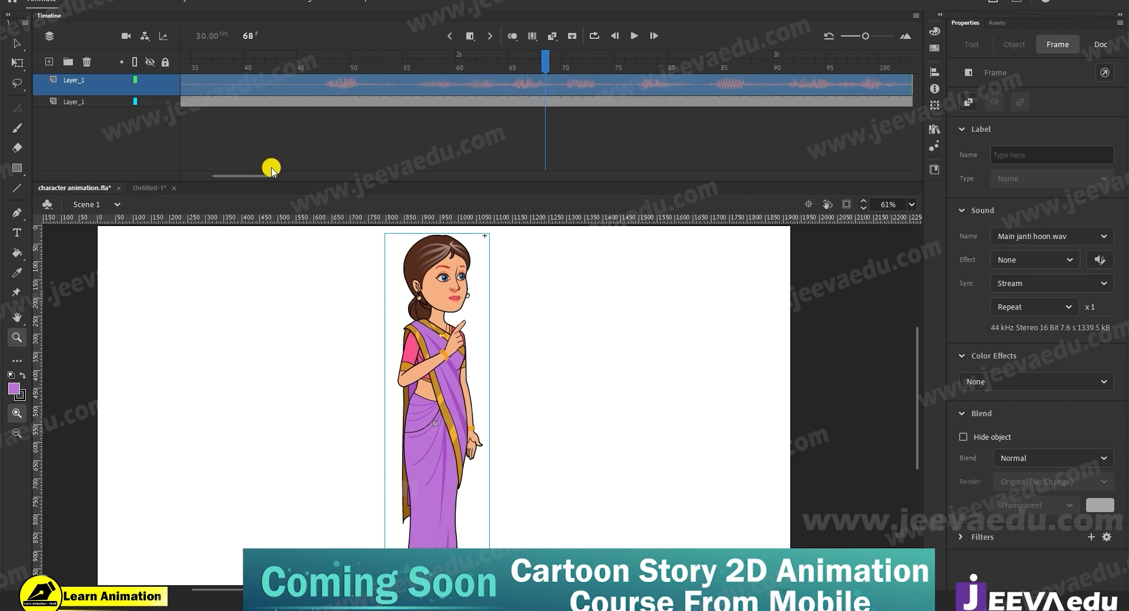
pyautogui.moveTo(262, 182); pyautogui.dragTo(388, 175)
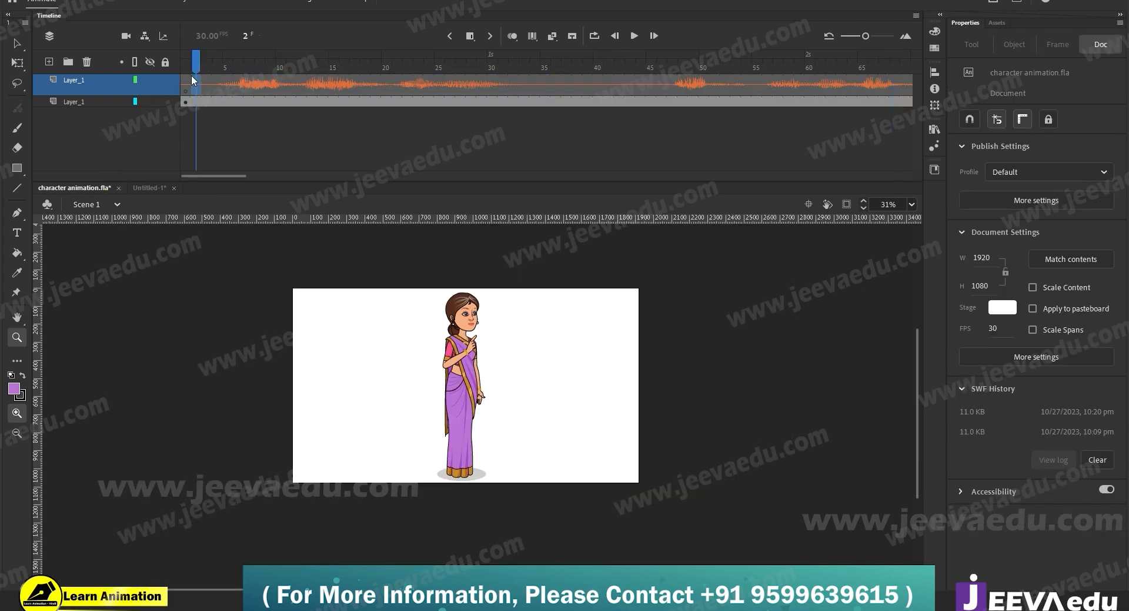
# Step: Move the saree woman on the stage to about X 1387, Y 38 at frame 1, and save the document
pyautogui.press('v')
pyautogui.click(473, 397)
pyautogui.moveTo(473, 397); pyautogui.dragTo(530, 377)
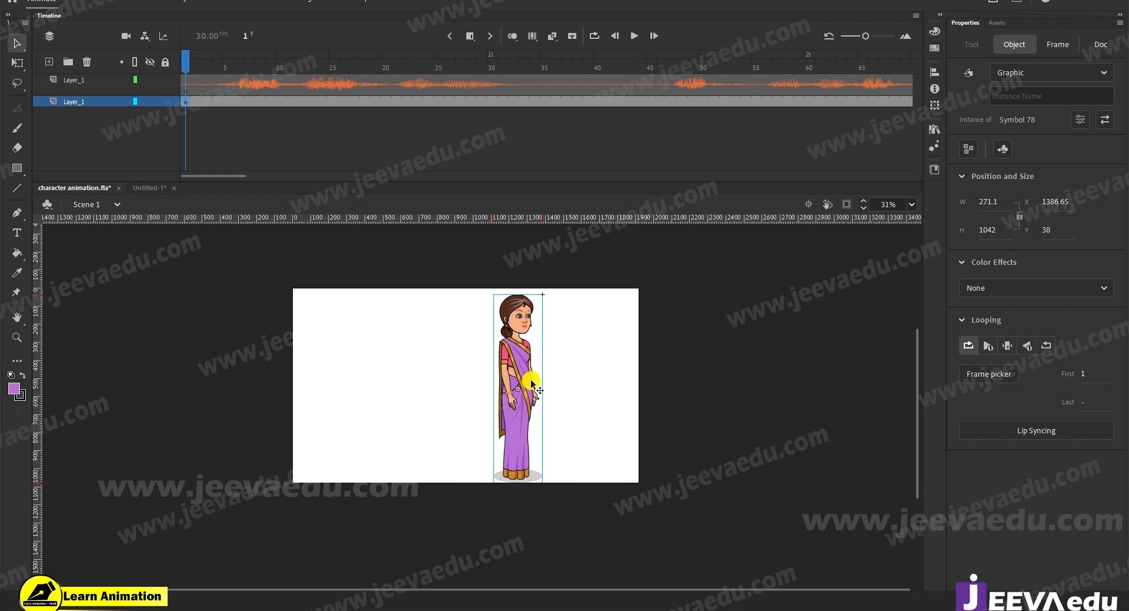
pyautogui.hotkey('ctrl', 's')
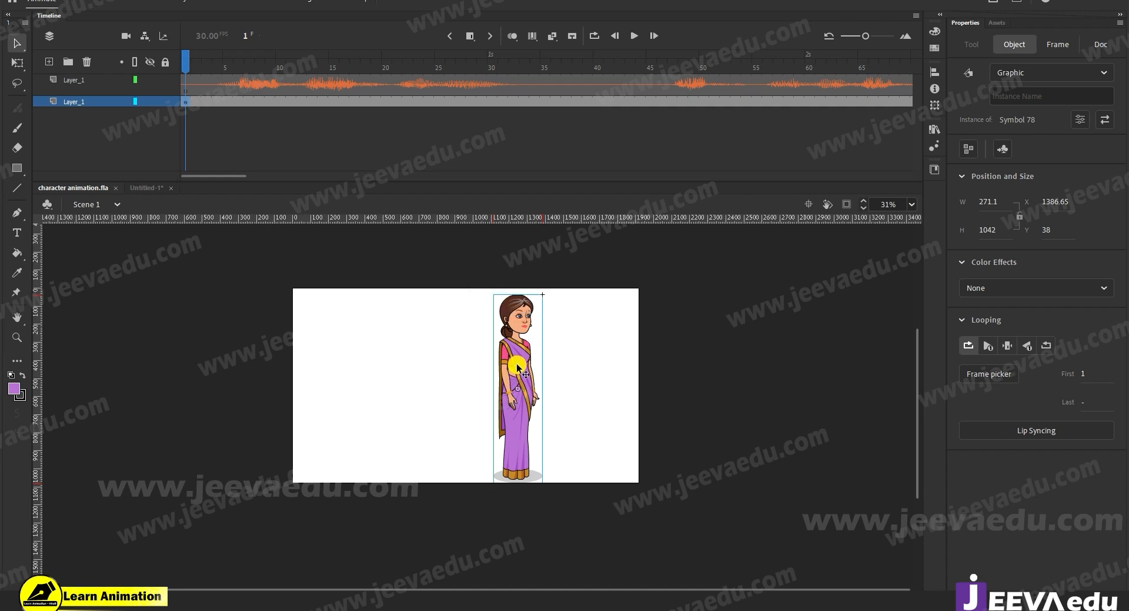
# Step: Nudge the saree woman horizontally to the right to about X 1445
pyautogui.hotkey('shift', 'Right')
pyautogui.hotkey('shift', 'Right')
pyautogui.hotkey('shift', 'Right')
pyautogui.hotkey('shift', 'Right')
pyautogui.hotkey('shift', 'Right')
pyautogui.hotkey('shift', 'Right')
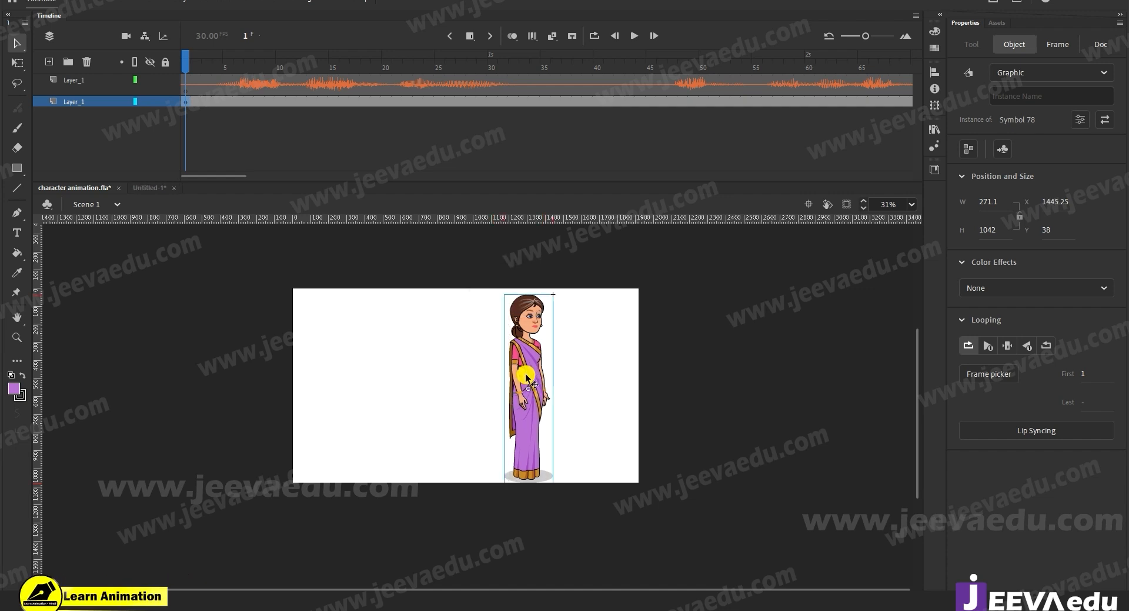
# Step: Duplicate the saree woman to the left of the original and enlarge the copy to about 465 wide and 1786 high
pyautogui.moveTo(516, 381); pyautogui.dragTo(438, 385)
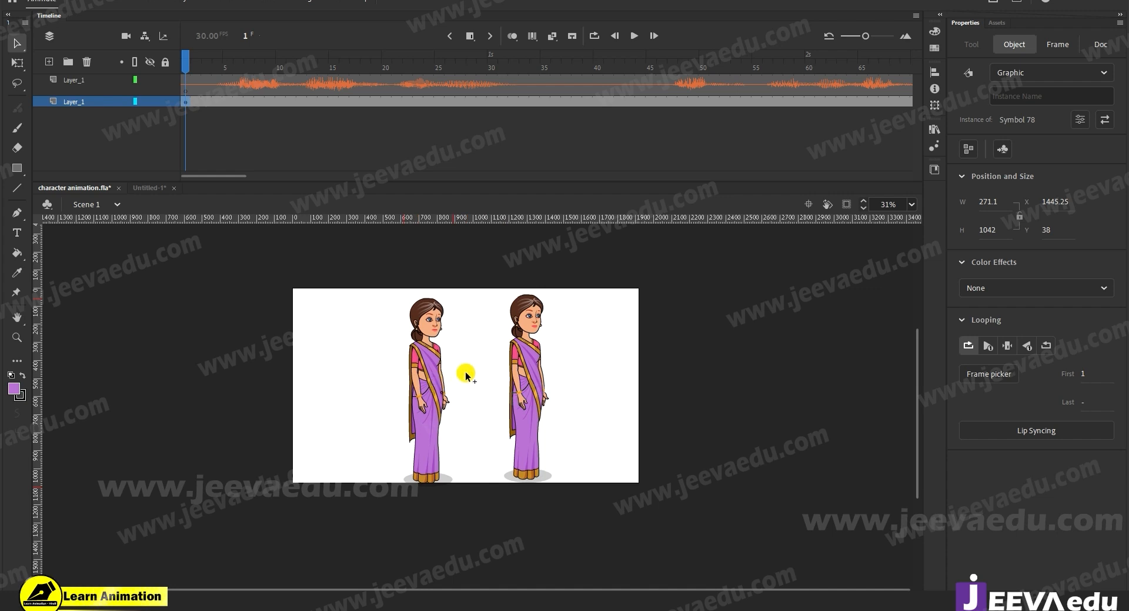
pyautogui.click(432, 379)
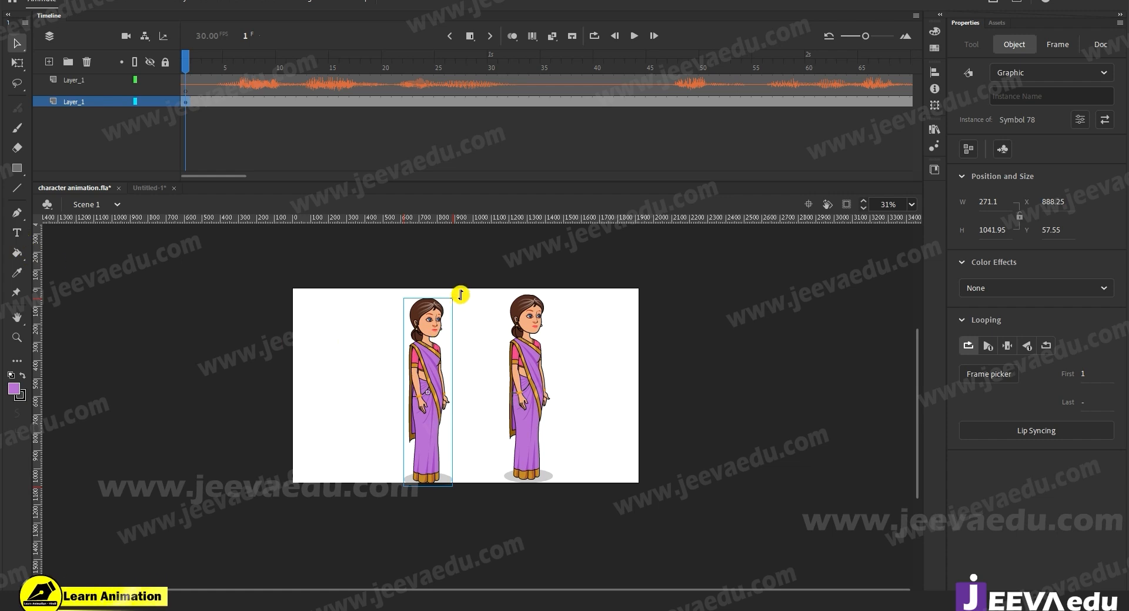
pyautogui.press('q')
pyautogui.moveTo(461, 294); pyautogui.dragTo(500, 230)
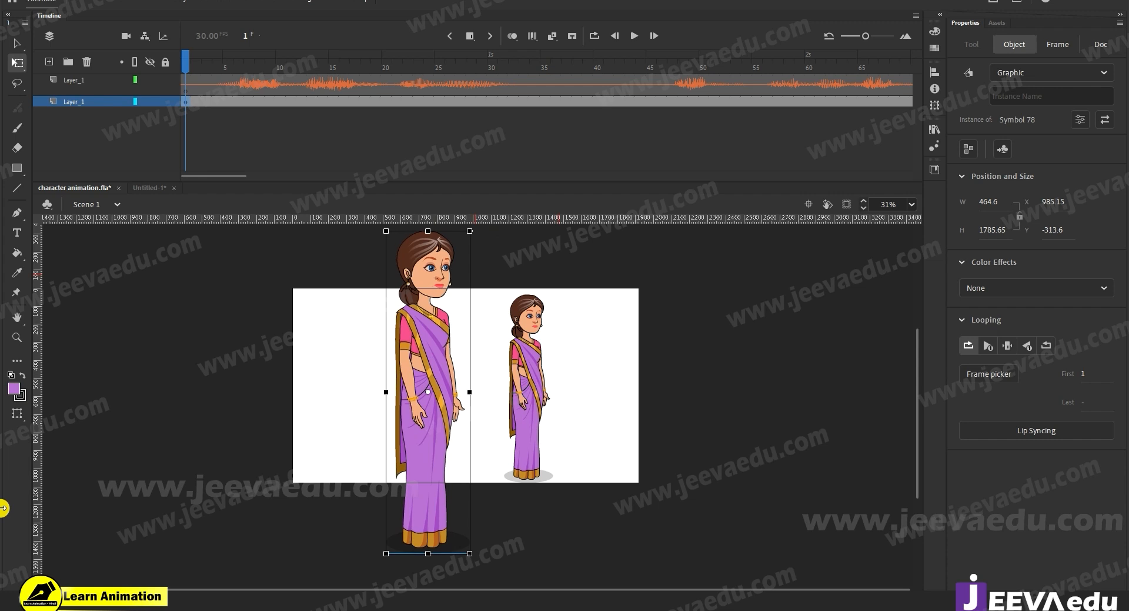
# Step: Move the enlarged copy to about X 770, Y 64 and clip the content outside the stage
pyautogui.press('v')
pyautogui.moveTo(431, 347); pyautogui.dragTo(389, 415)
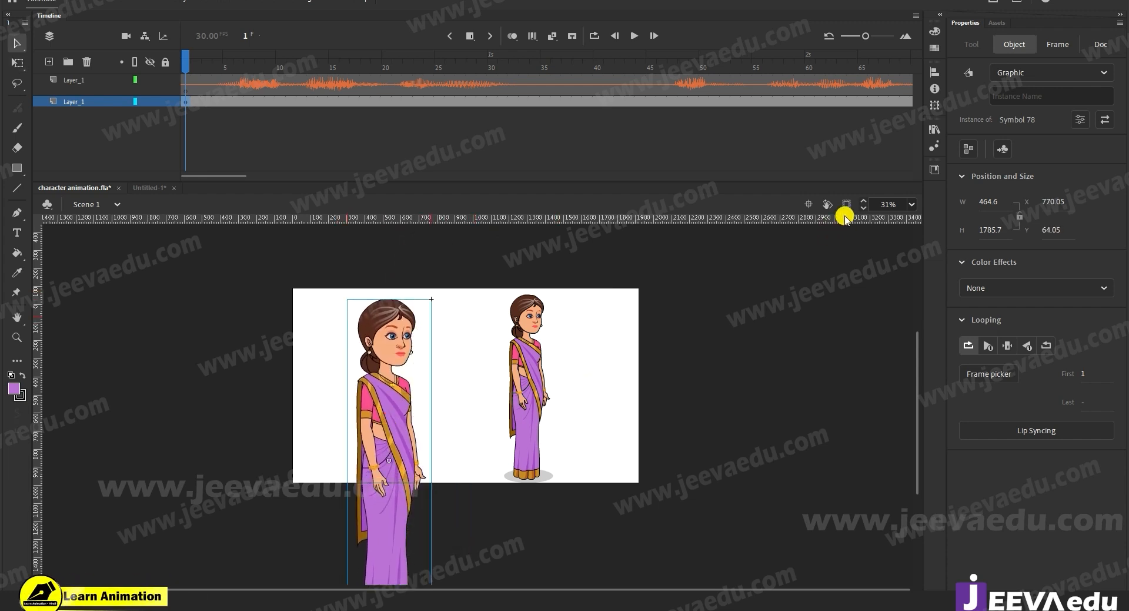
pyautogui.click(847, 204)
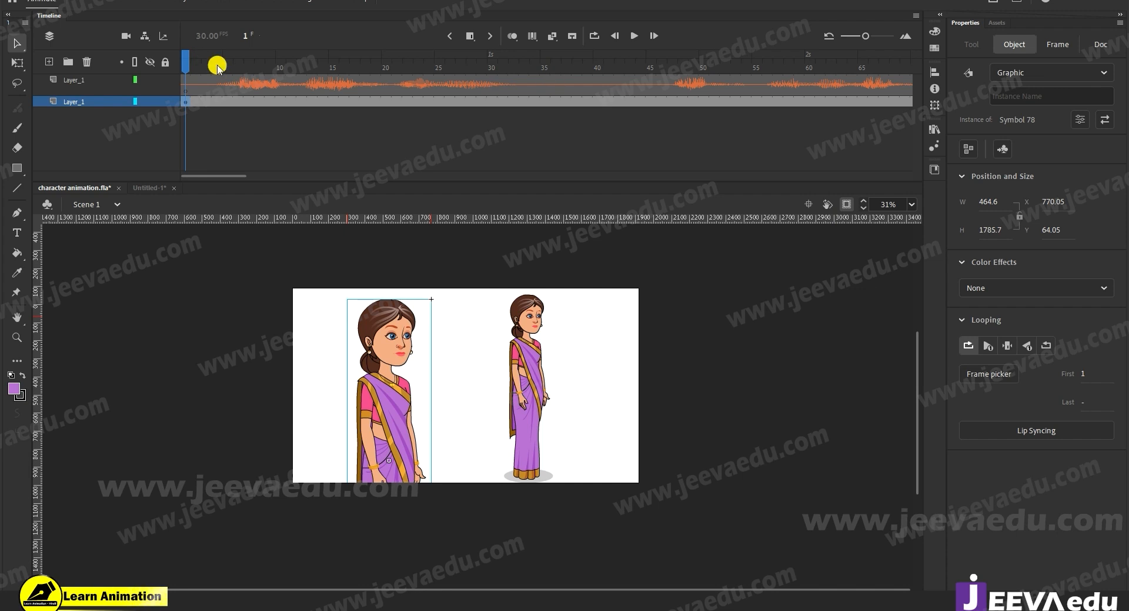
# Step: Enlarge the close-up copy at frame 38 to about 733 wide and 2180 high, and move it to about X 818, Y 25
pyautogui.moveTo(186, 63); pyautogui.dragTo(576, 64)
pyautogui.click(386, 372)
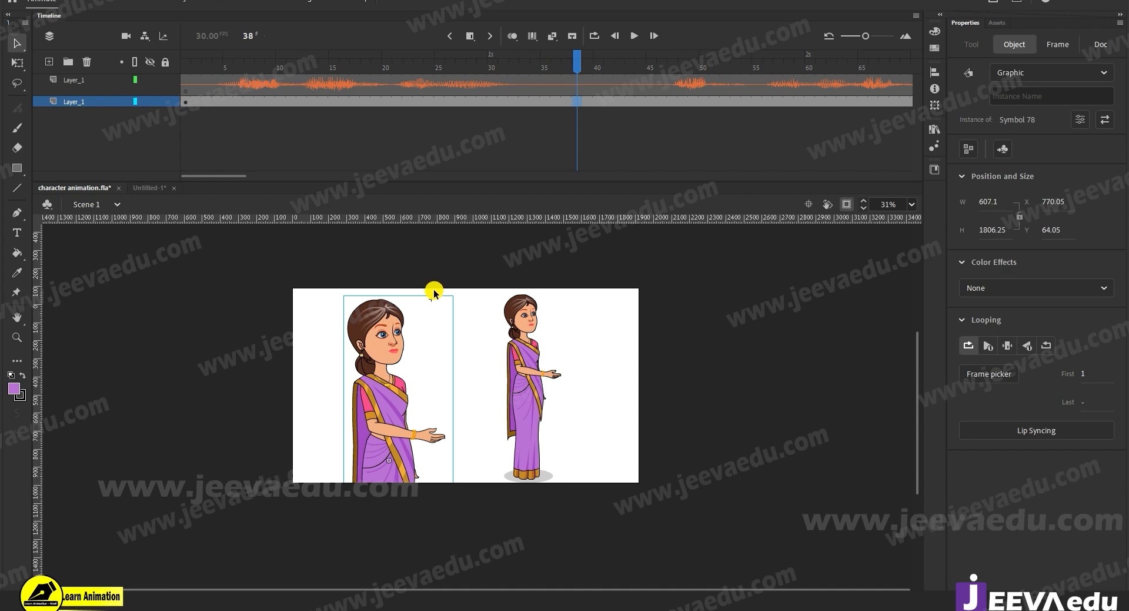
pyautogui.press('q')
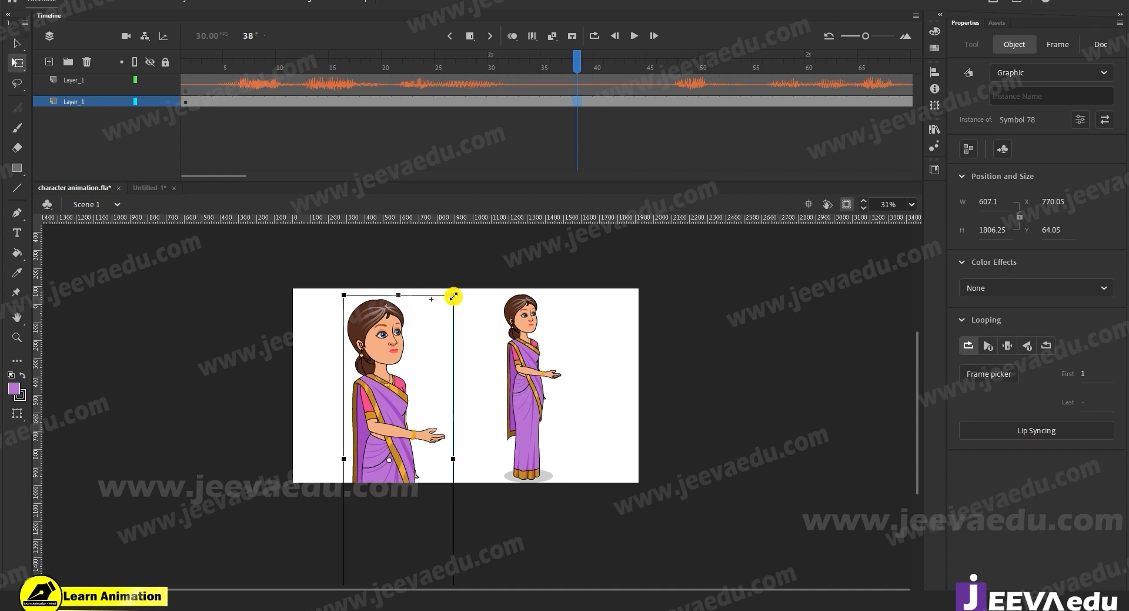
pyautogui.moveTo(480, 263); pyautogui.dragTo(481, 261)
pyautogui.press('v')
pyautogui.moveTo(391, 326); pyautogui.dragTo(391, 352)
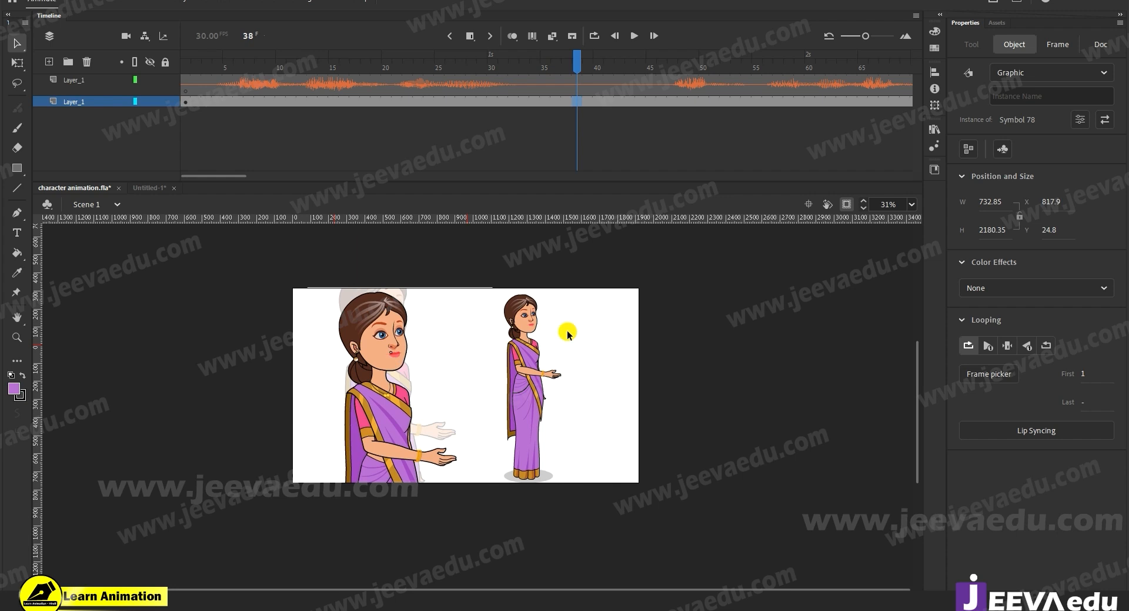
# Step: Play the Scene 1 animation from near the start and inspect the rest of the audio waveform
pyautogui.moveTo(186, 59); pyautogui.dragTo(196, 59)
pyautogui.press('Return')
pyautogui.click(241, 176)
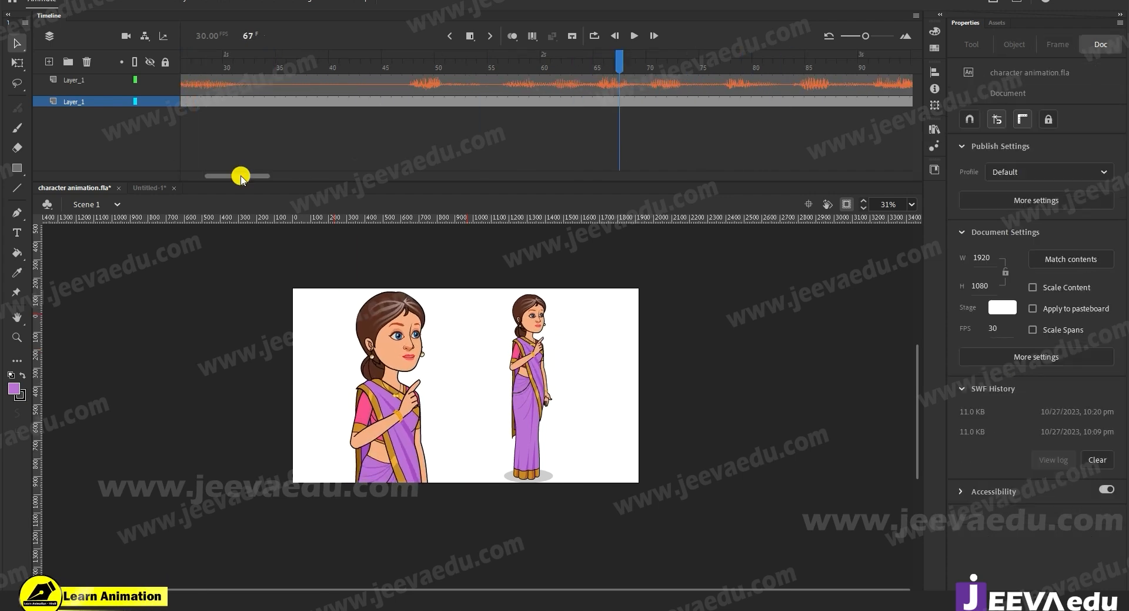
pyautogui.moveTo(241, 176); pyautogui.dragTo(273, 176)
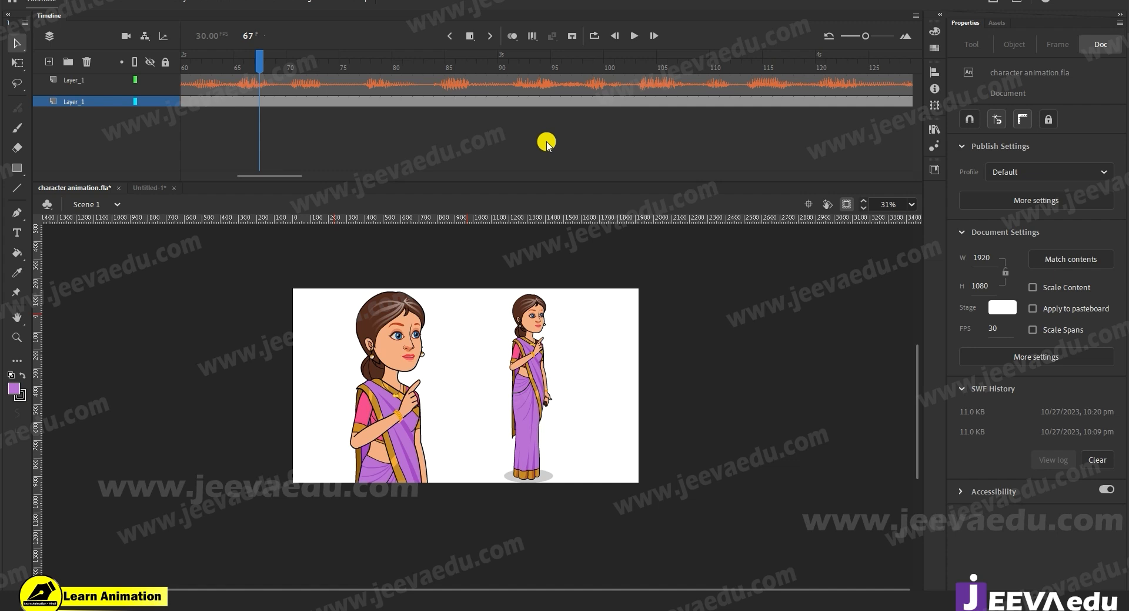
# Step: Set the Flash publish JPEG quality to 100 and accept the audio stream as MP3, 160 kbps, Best quality
pyautogui.click(1063, 203)
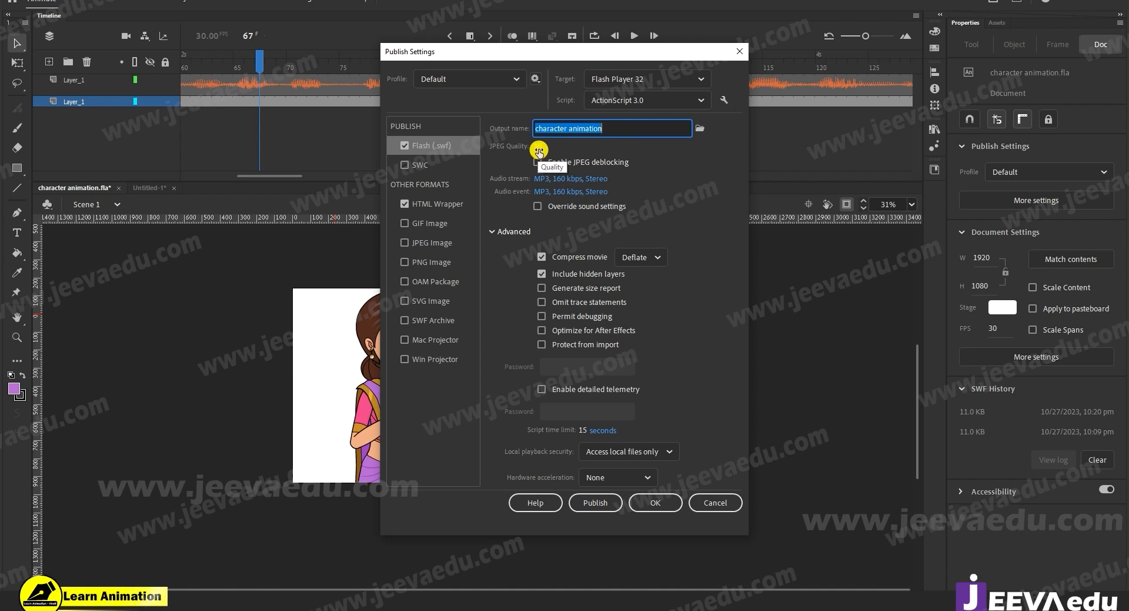
pyautogui.moveTo(539, 149); pyautogui.dragTo(587, 145)
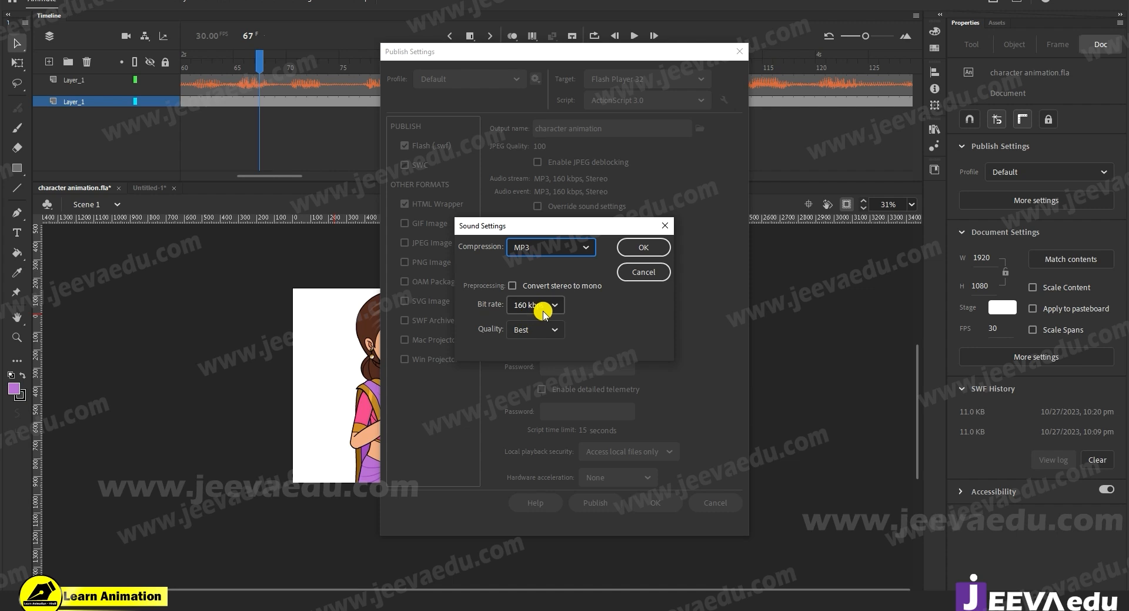
pyautogui.click(633, 247)
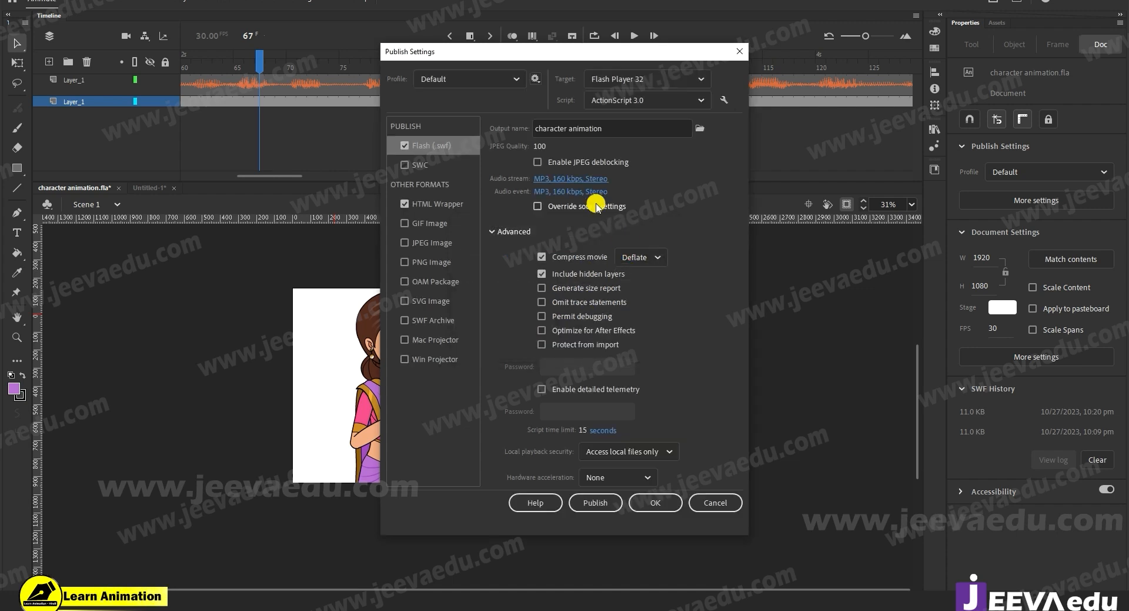
pyautogui.click(659, 503)
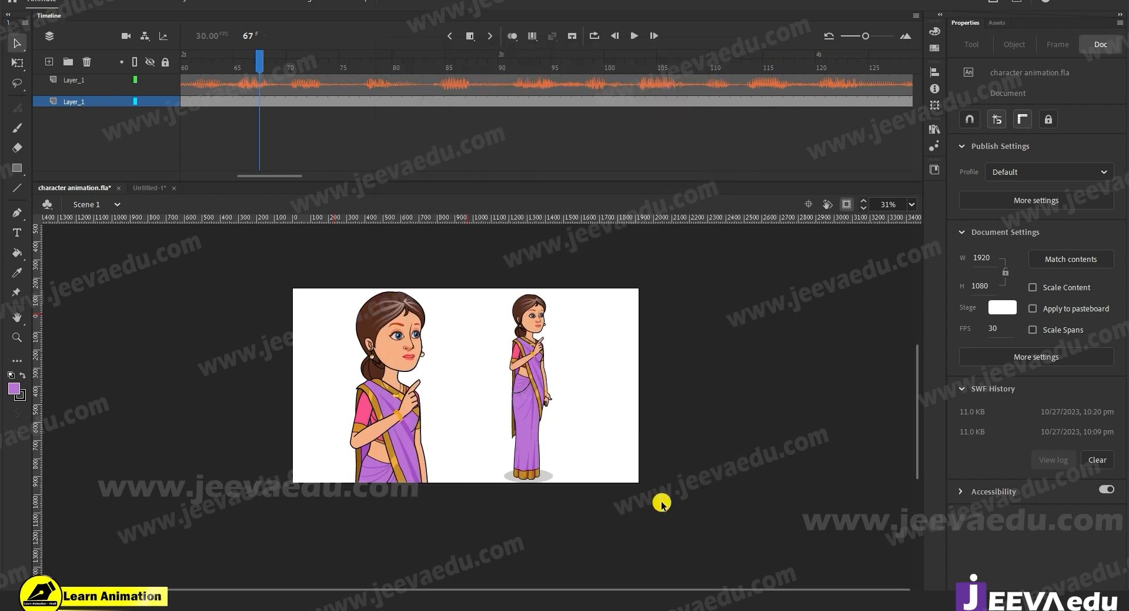
# Step: Start a QuickTime video export of the entire movie at 1920 × 1080 with the stage color included
pyautogui.moveTo(294, 176); pyautogui.dragTo(335, 175)
pyautogui.moveTo(227, 167); pyautogui.dragTo(132, 161)
pyautogui.click(81, 2)
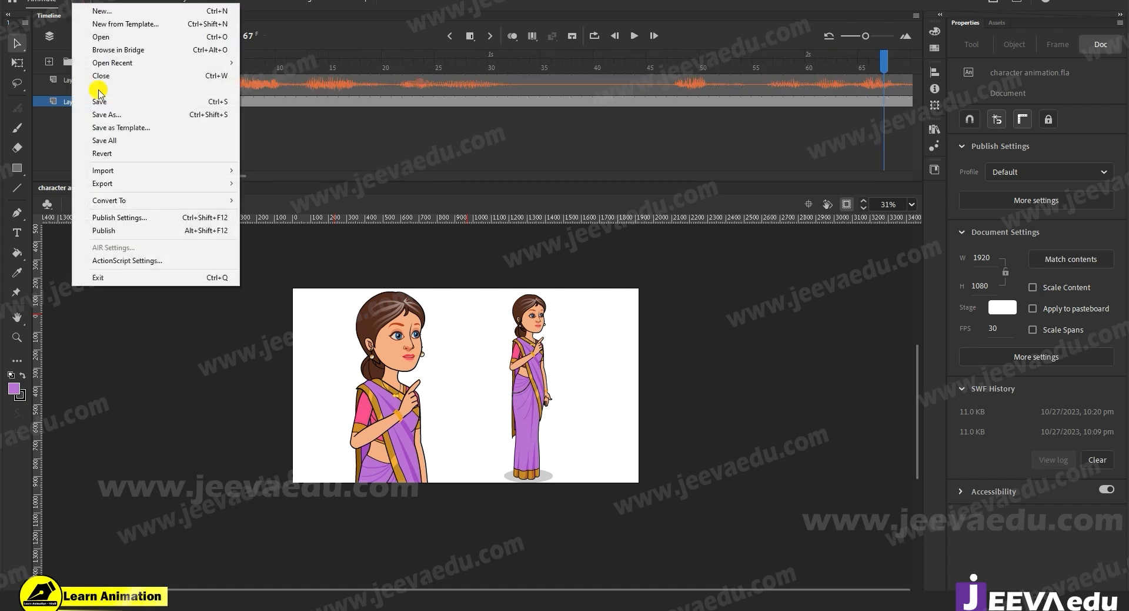
pyautogui.moveTo(118, 183)
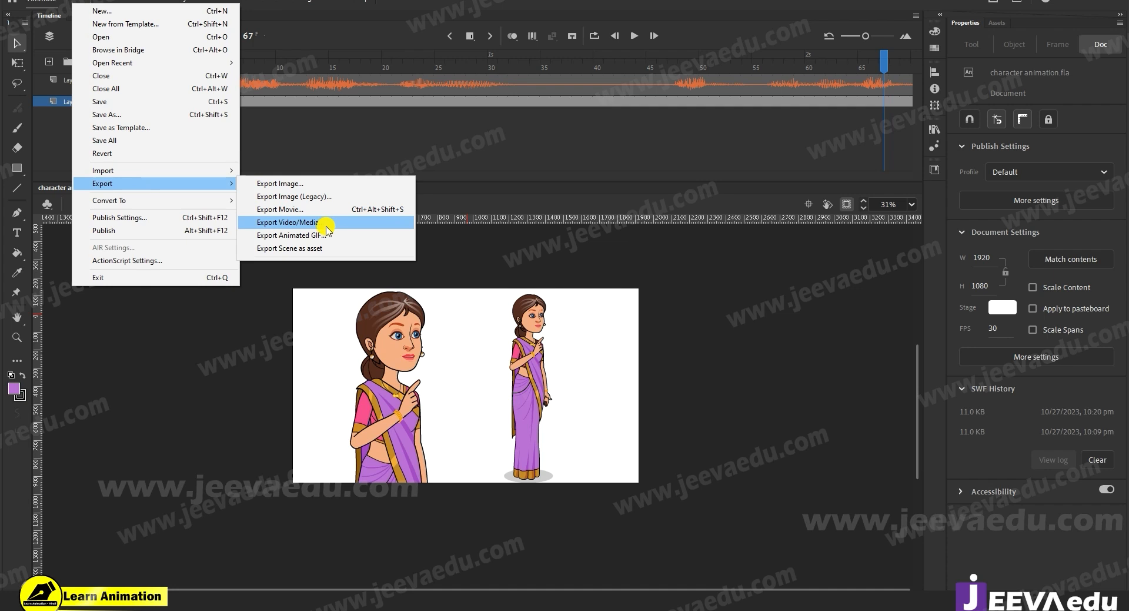
pyautogui.click(326, 226)
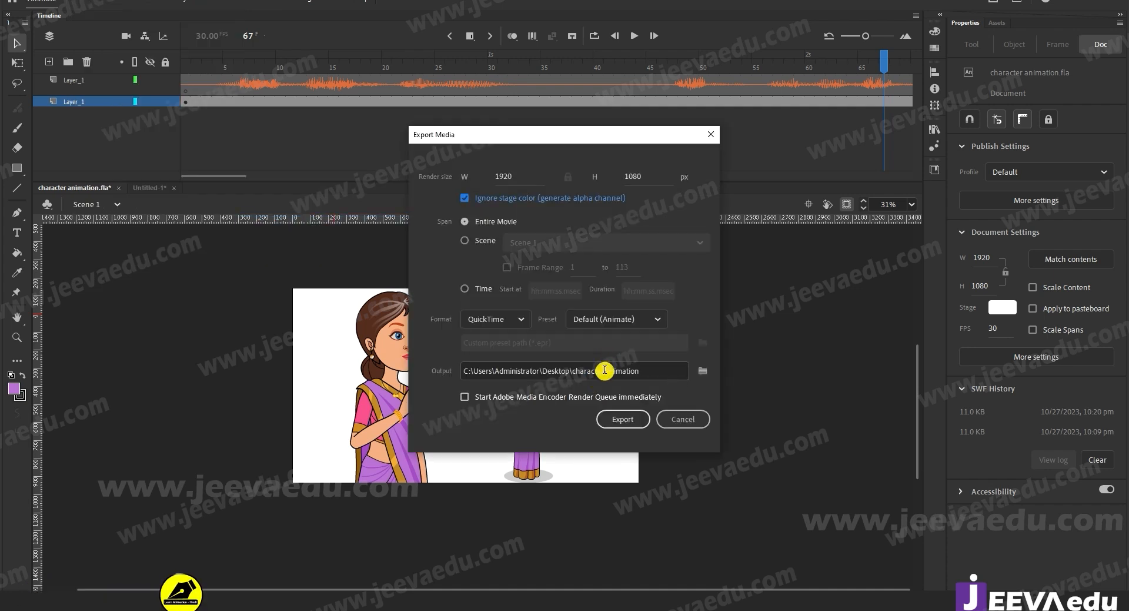
pyautogui.click(464, 198)
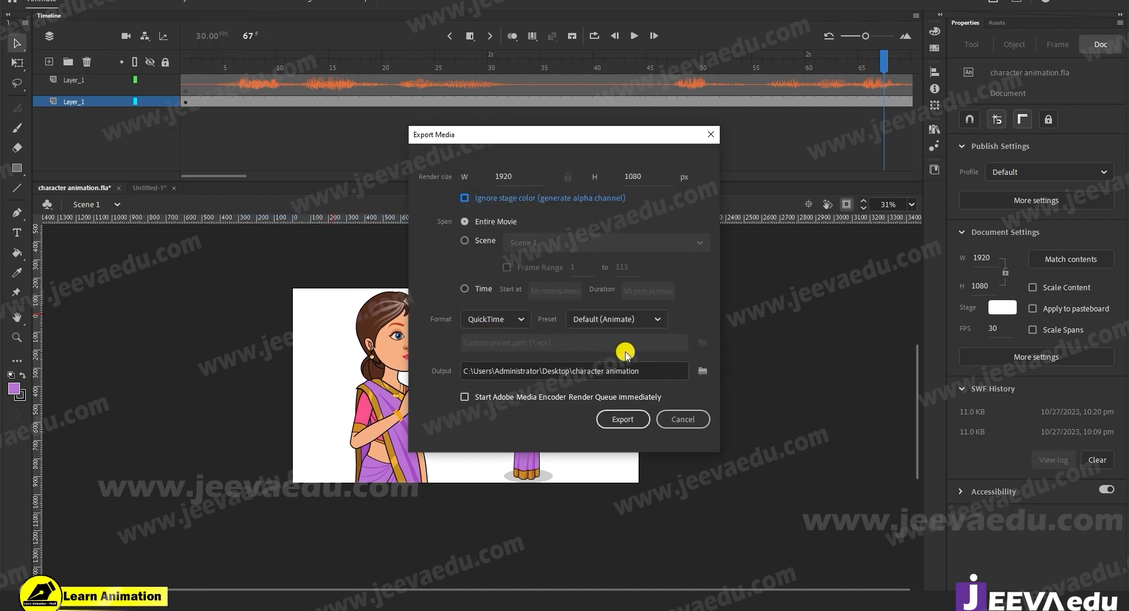
# Step: Set the export destination to "character animation" on the Desktop and export the video
pyautogui.click(700, 374)
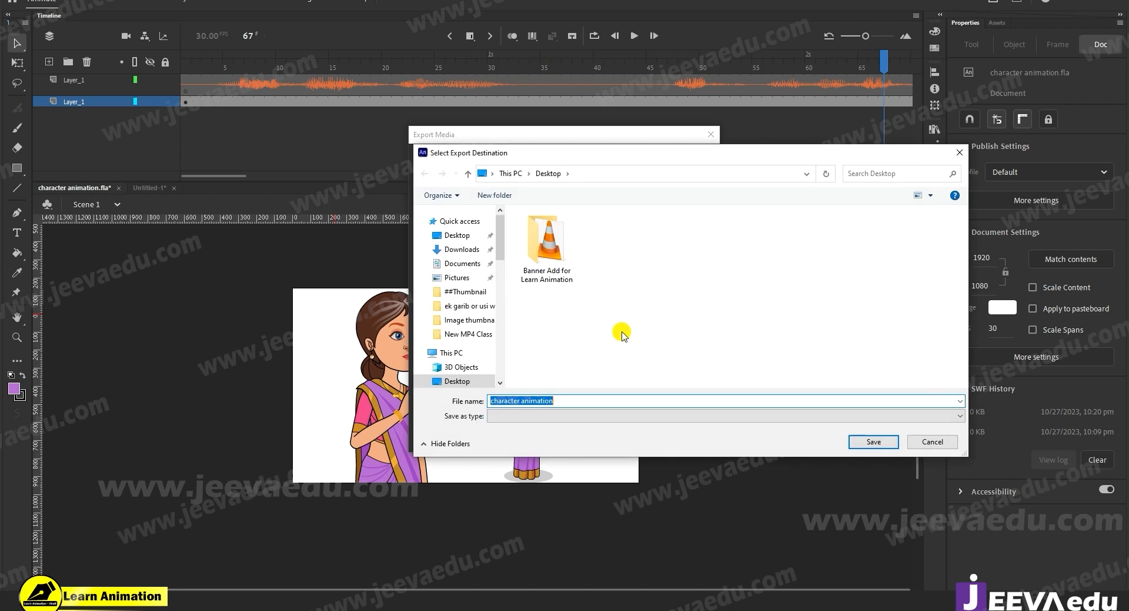
pyautogui.click(458, 234)
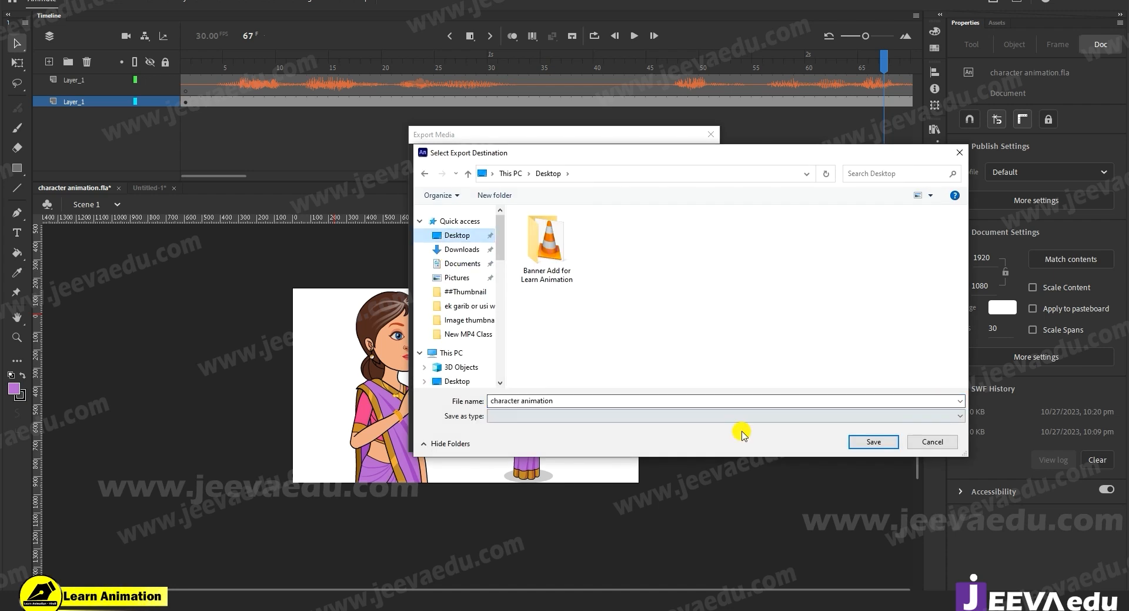
pyautogui.click(874, 442)
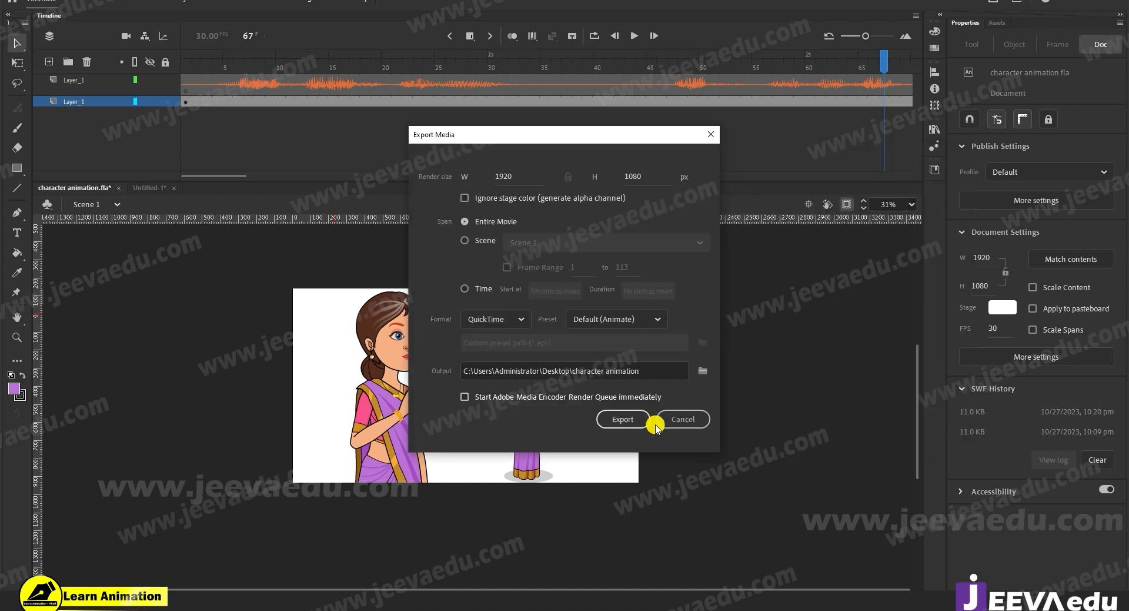
pyautogui.click(624, 419)
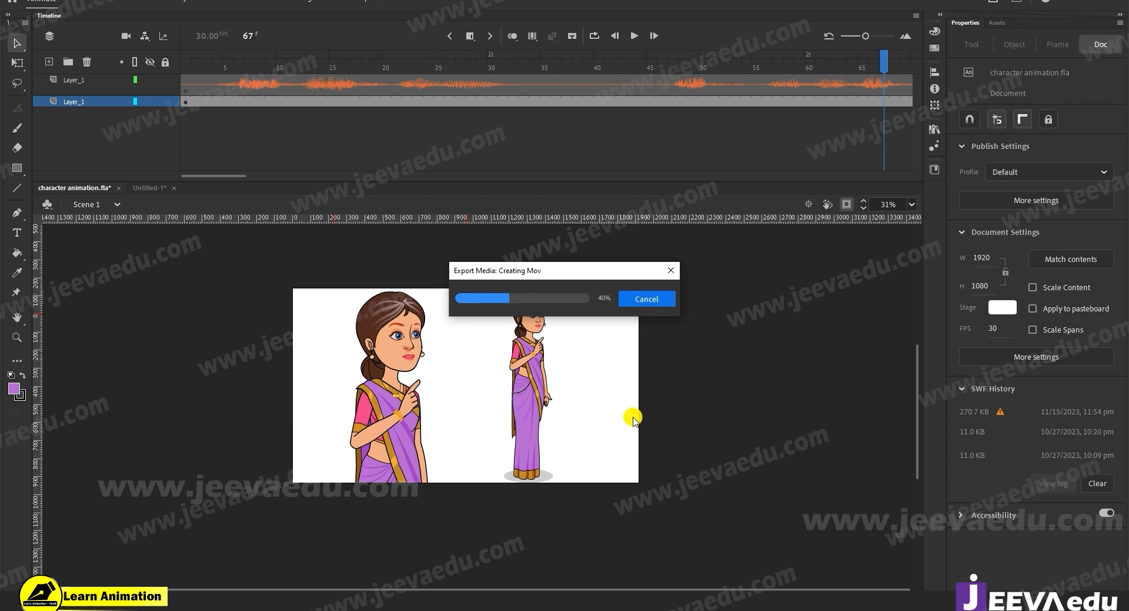